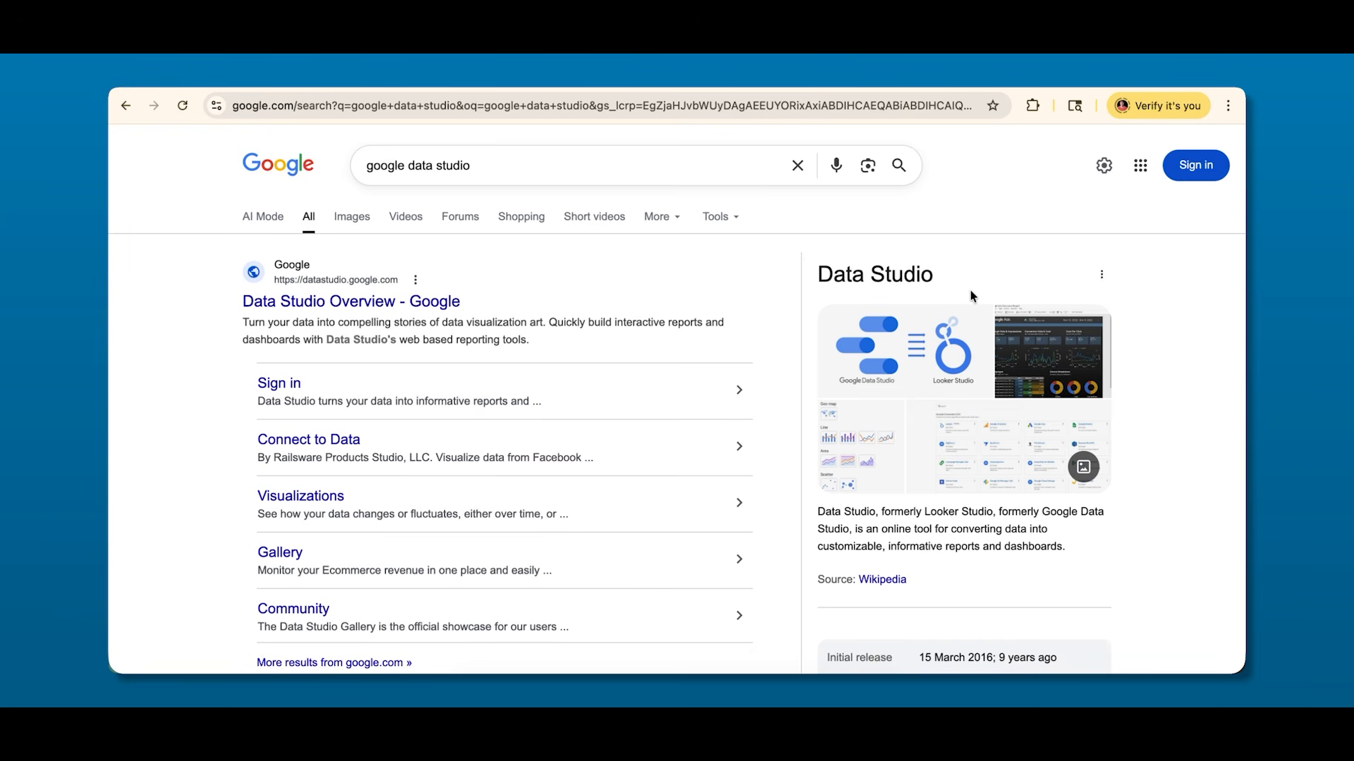
Open the Data Studio overview from the search results, start using it for free and proceed with the Google account verification.
click(261, 303)
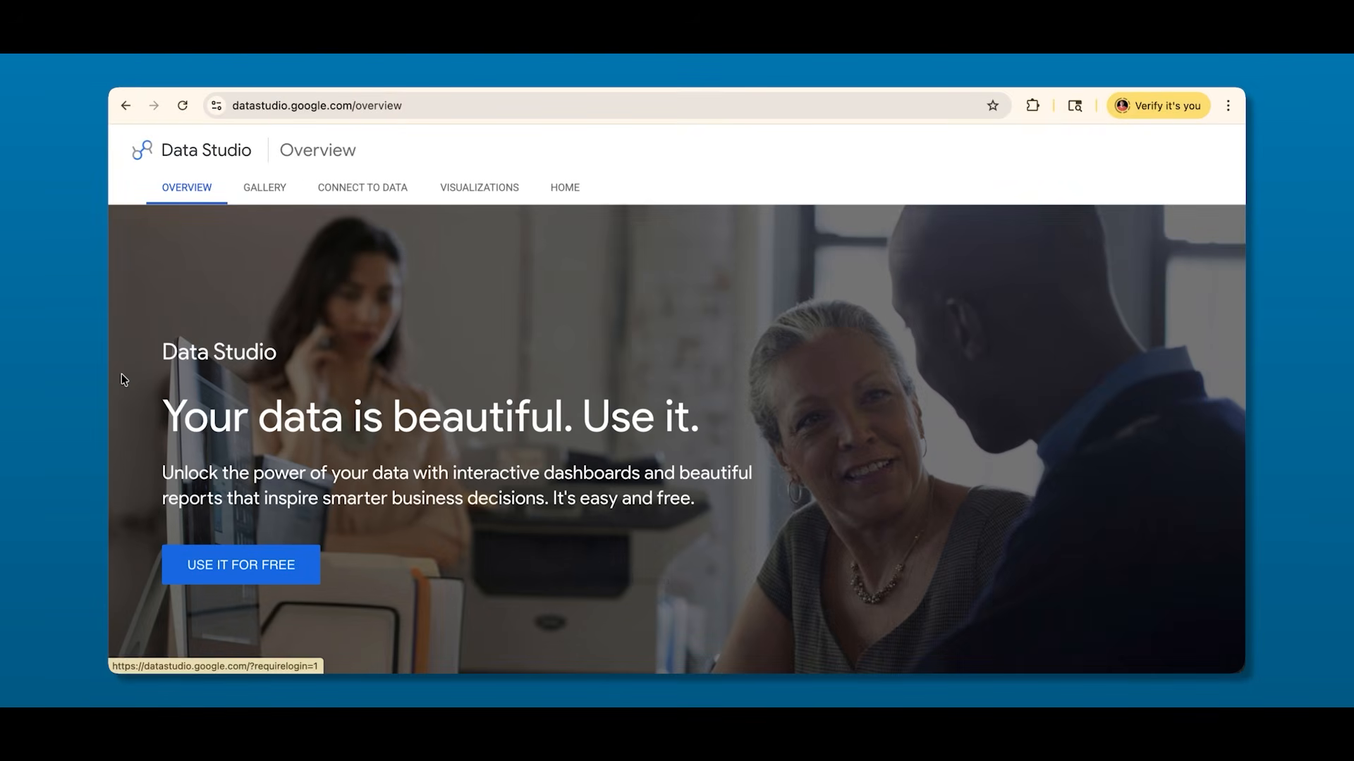
click(245, 578)
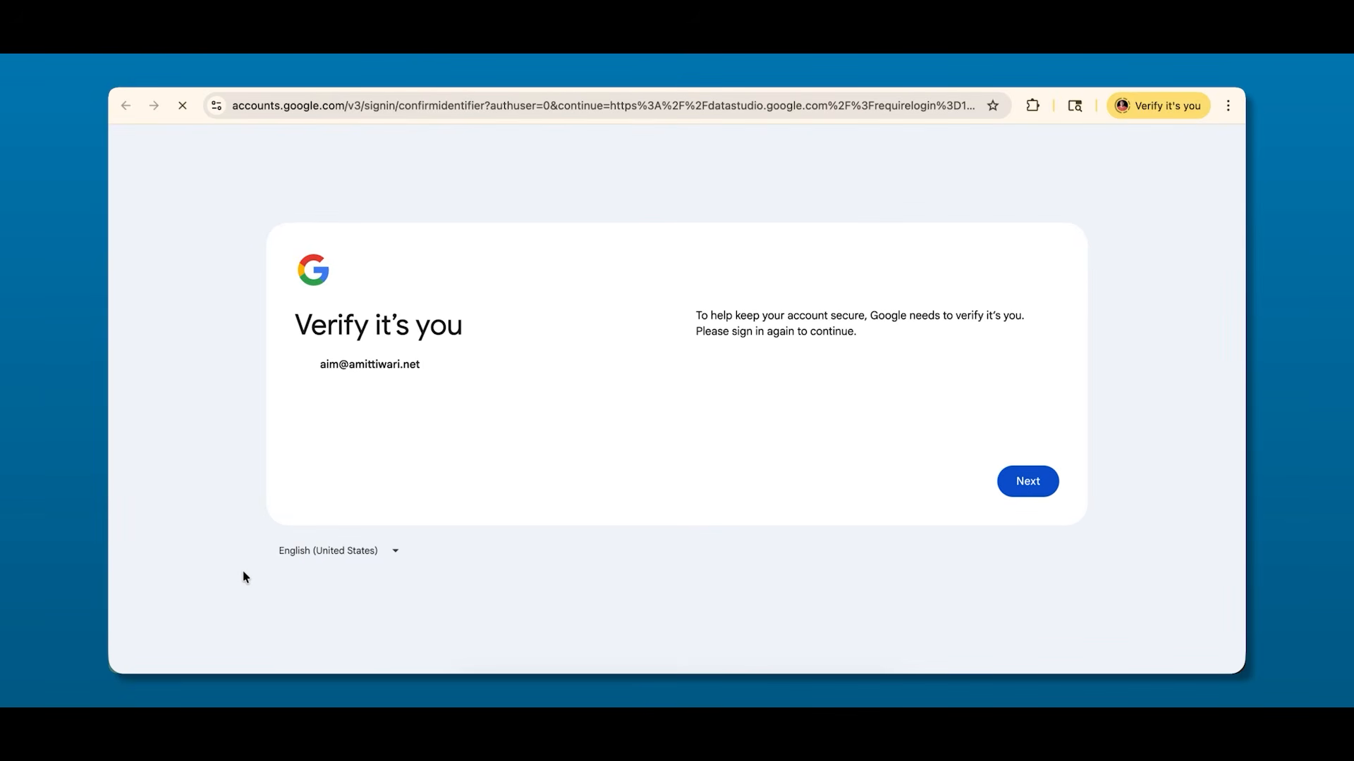
click(1024, 478)
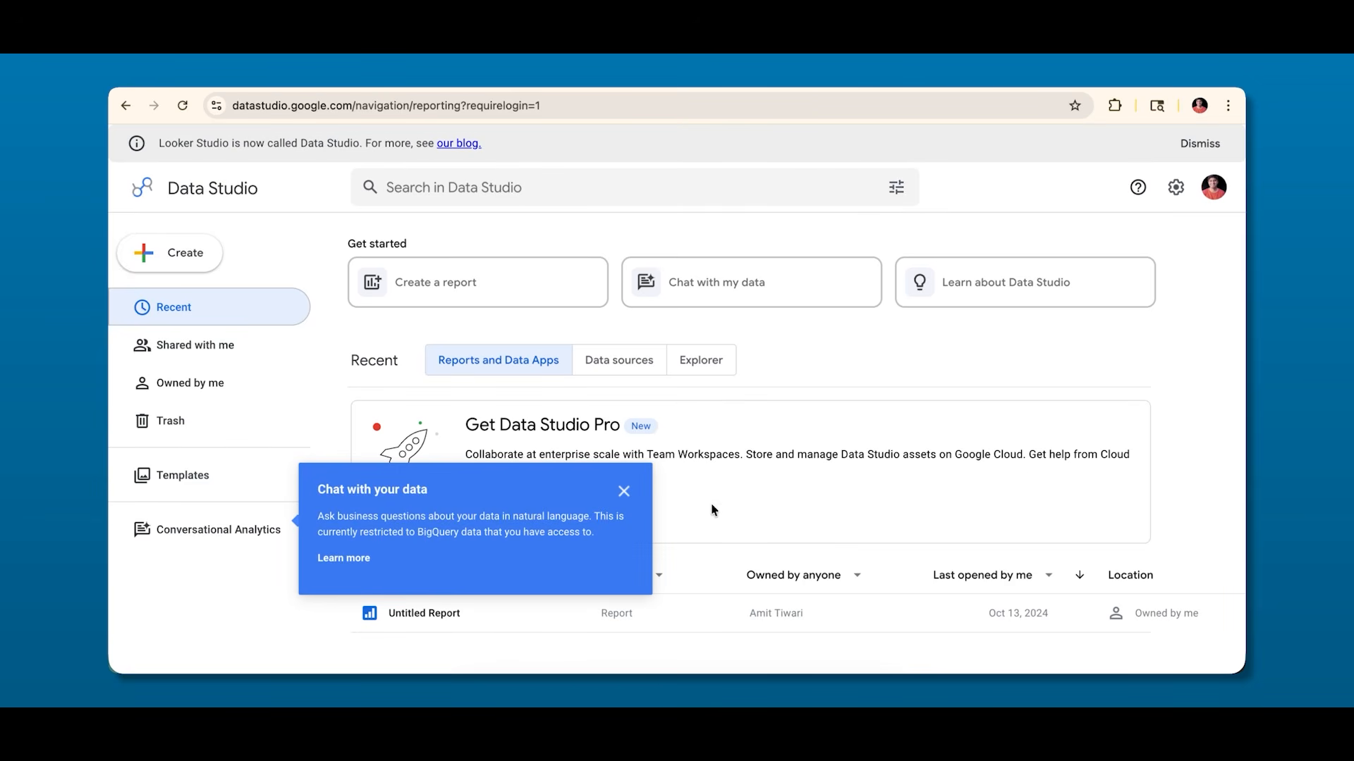
Remove the Untitled Report from the recent list and dismiss the chat tip and the Data Studio Pro offer.
click(625, 493)
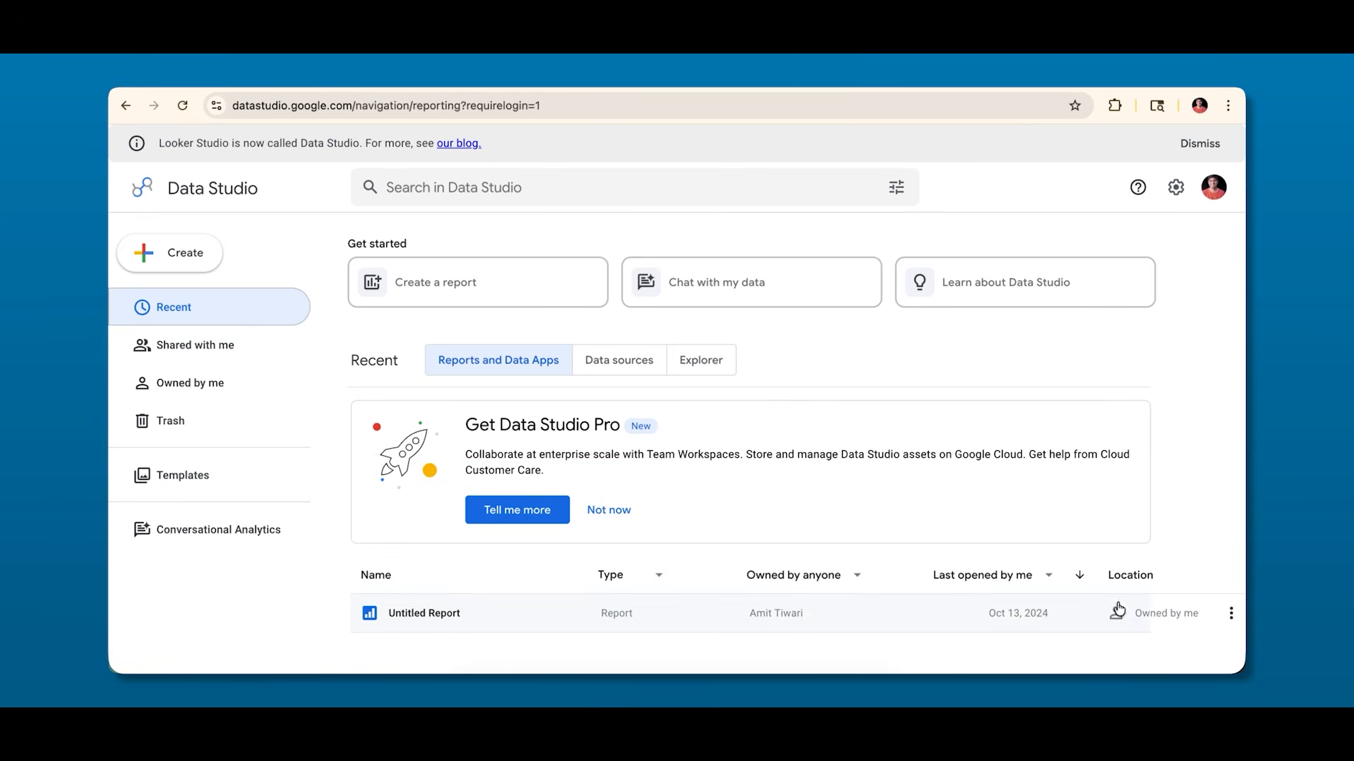
click(1230, 613)
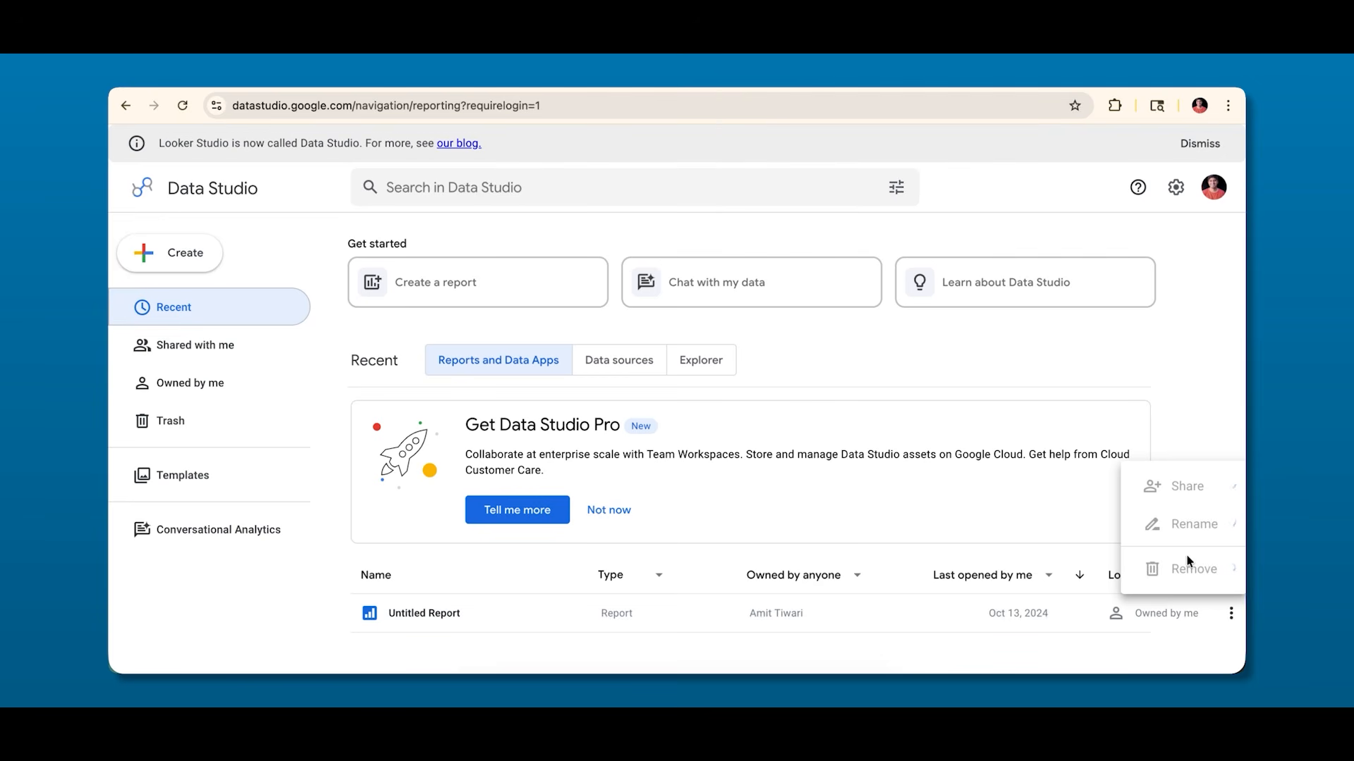
click(1166, 570)
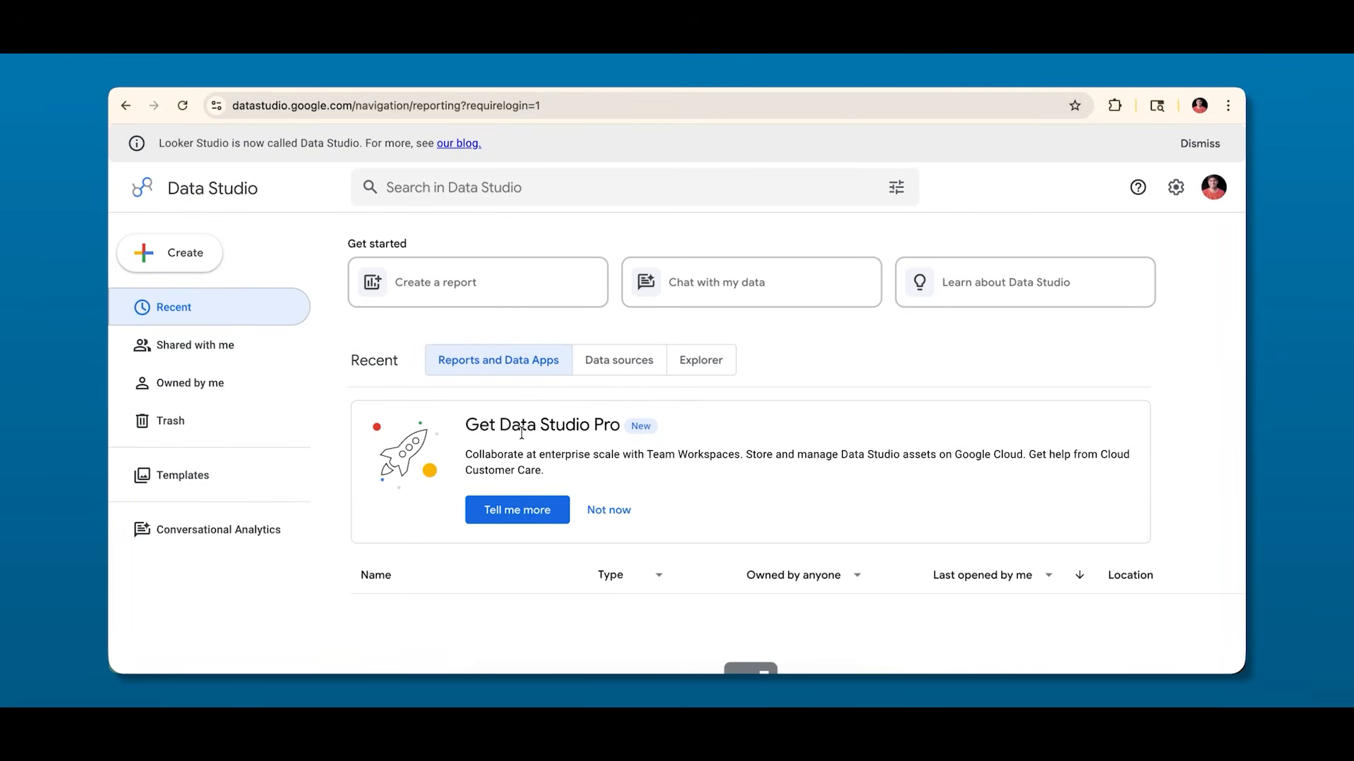
click(604, 506)
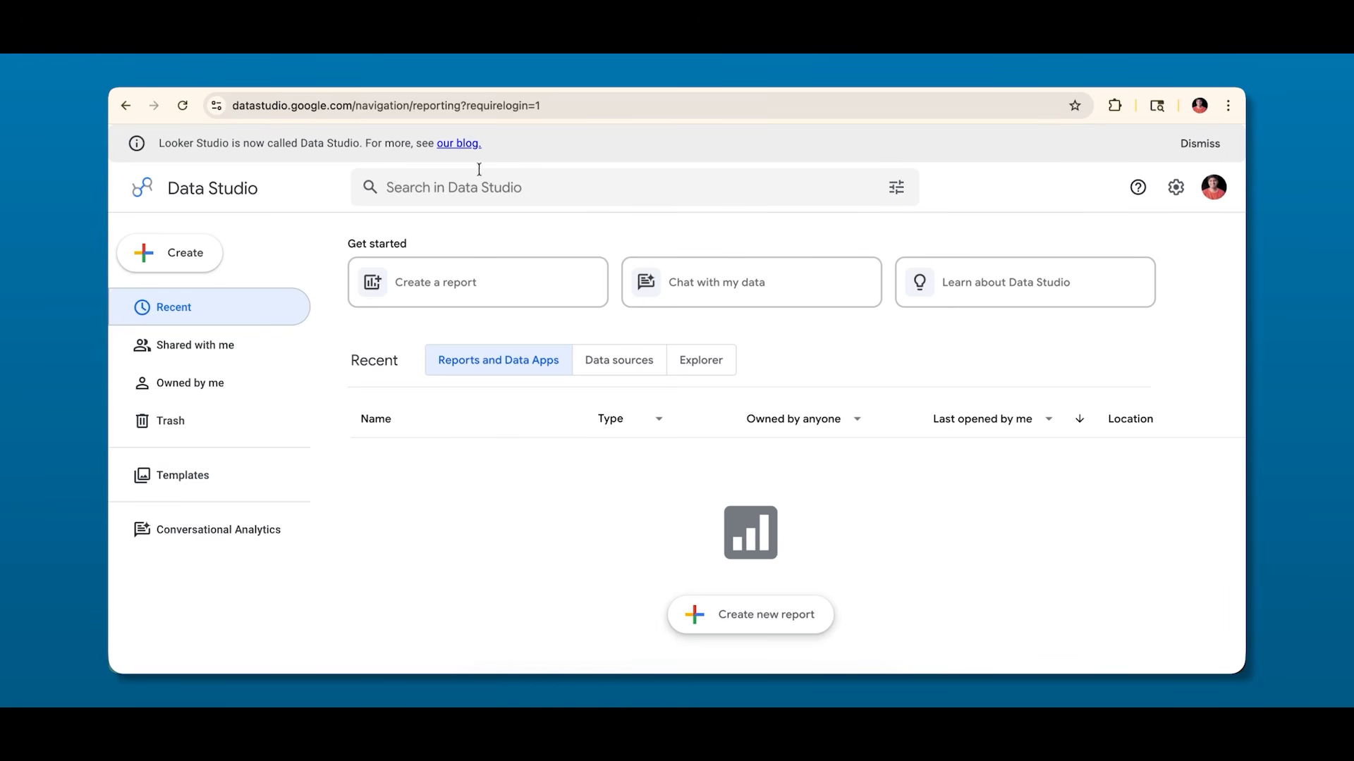
View the Conversational Analytics page for chatting with data, passing its welcome message, and return to the Data Studio home page.
click(704, 270)
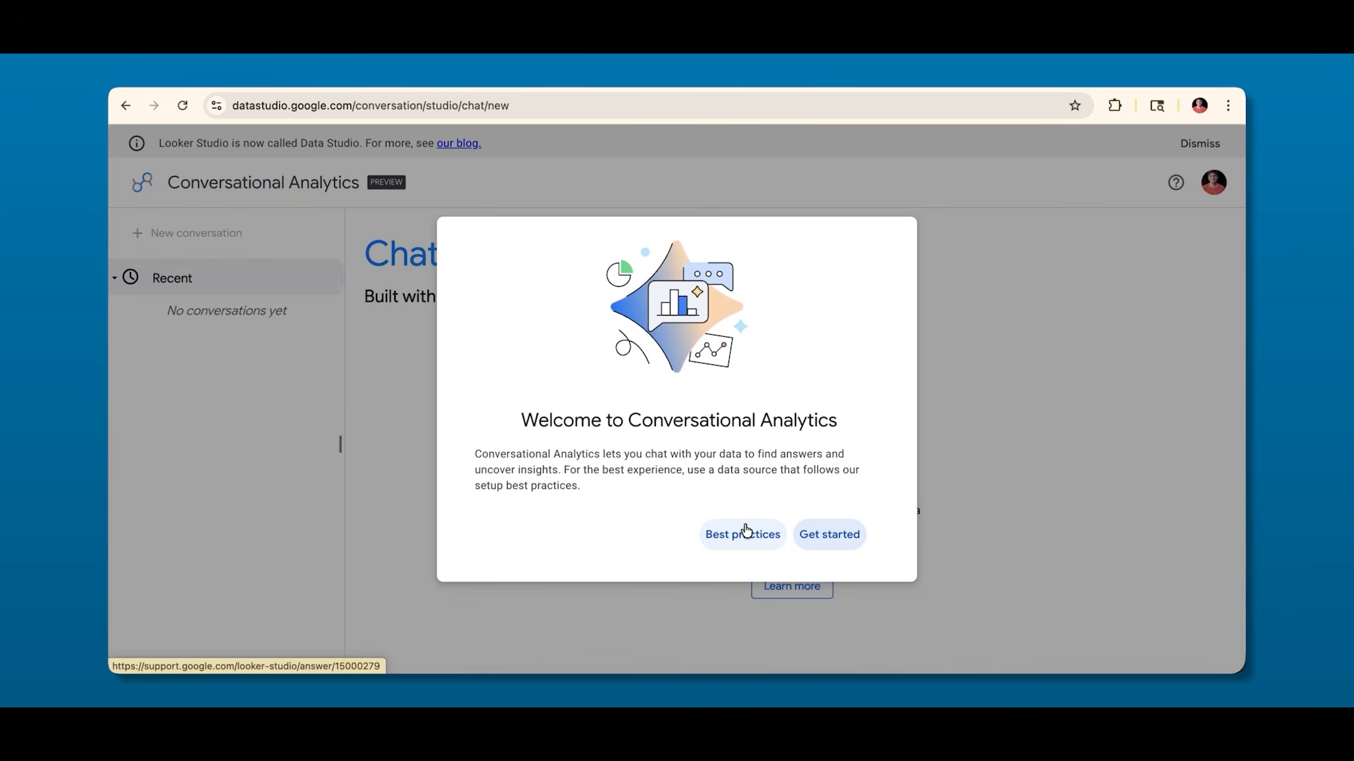
click(817, 533)
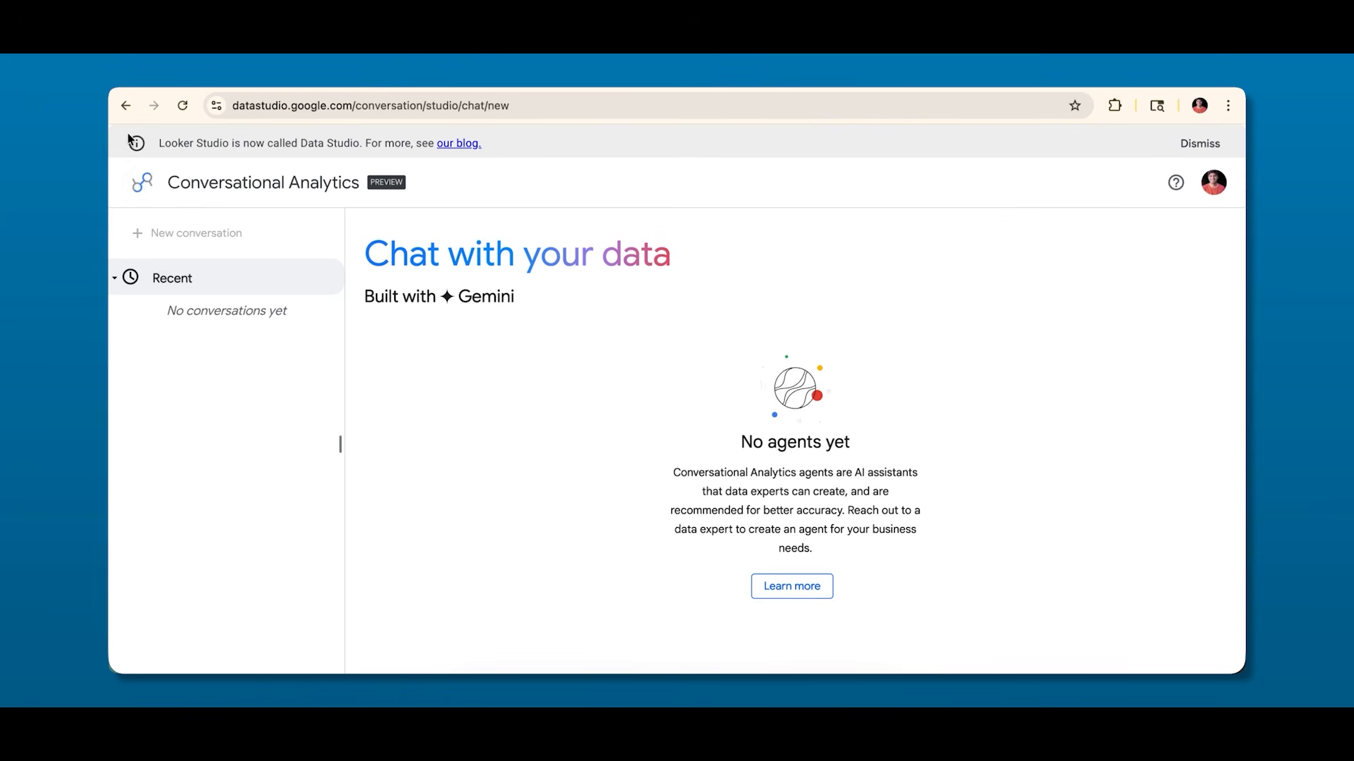
click(125, 104)
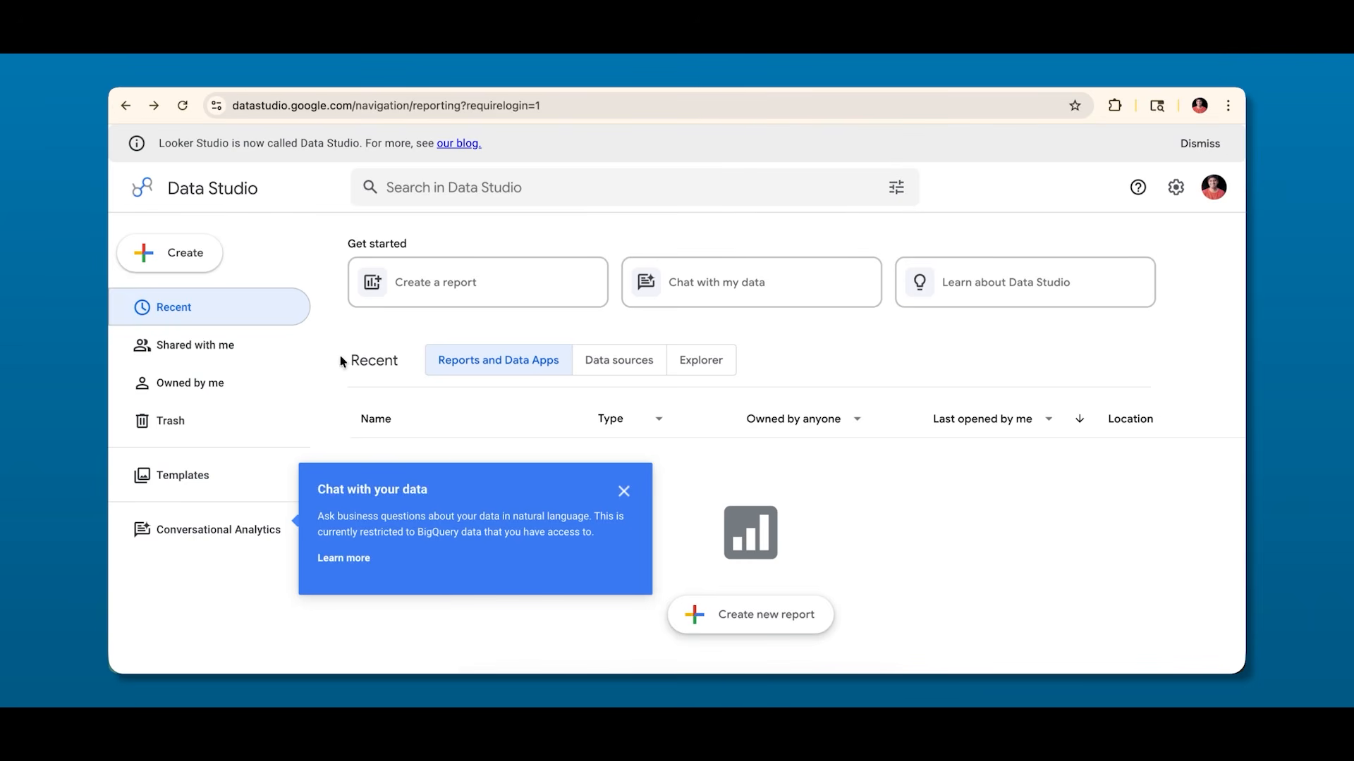
Dismiss the chat tip and create a new report.
click(628, 491)
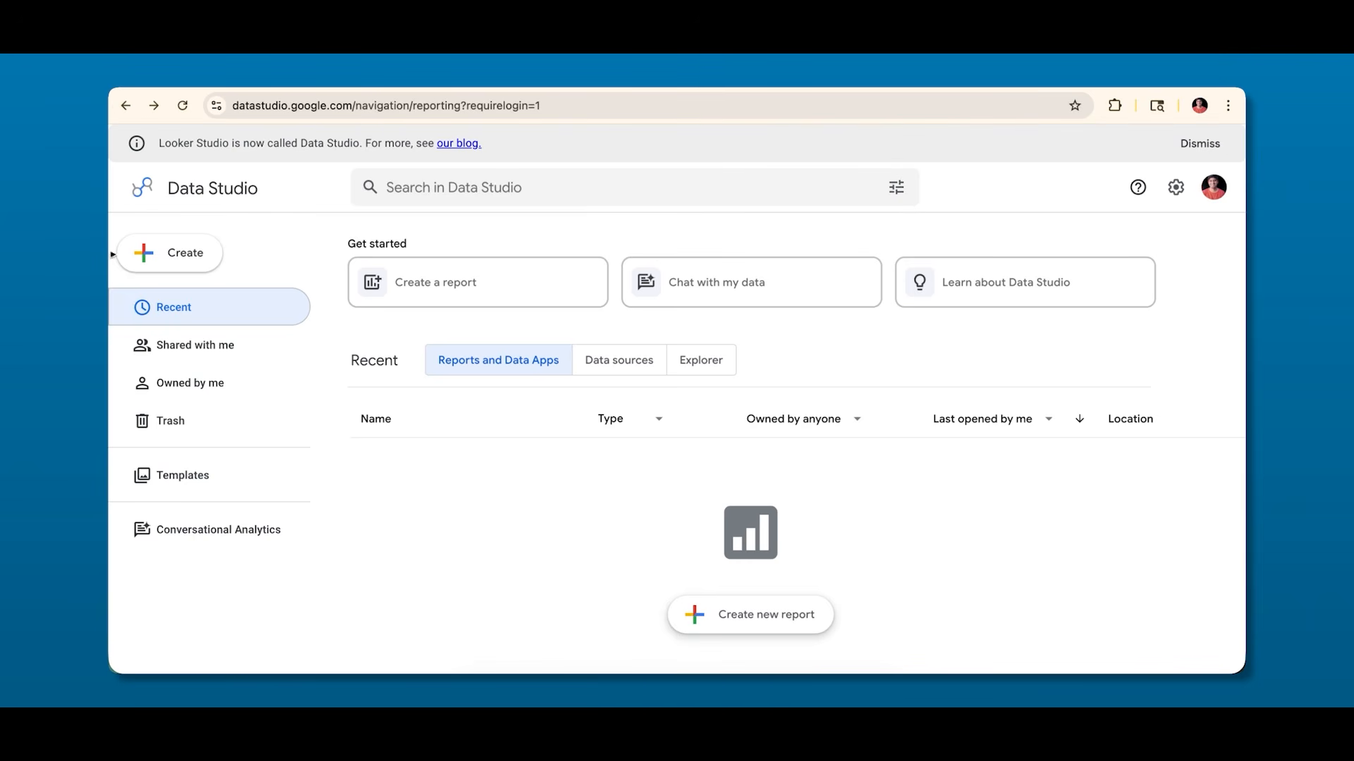
click(158, 261)
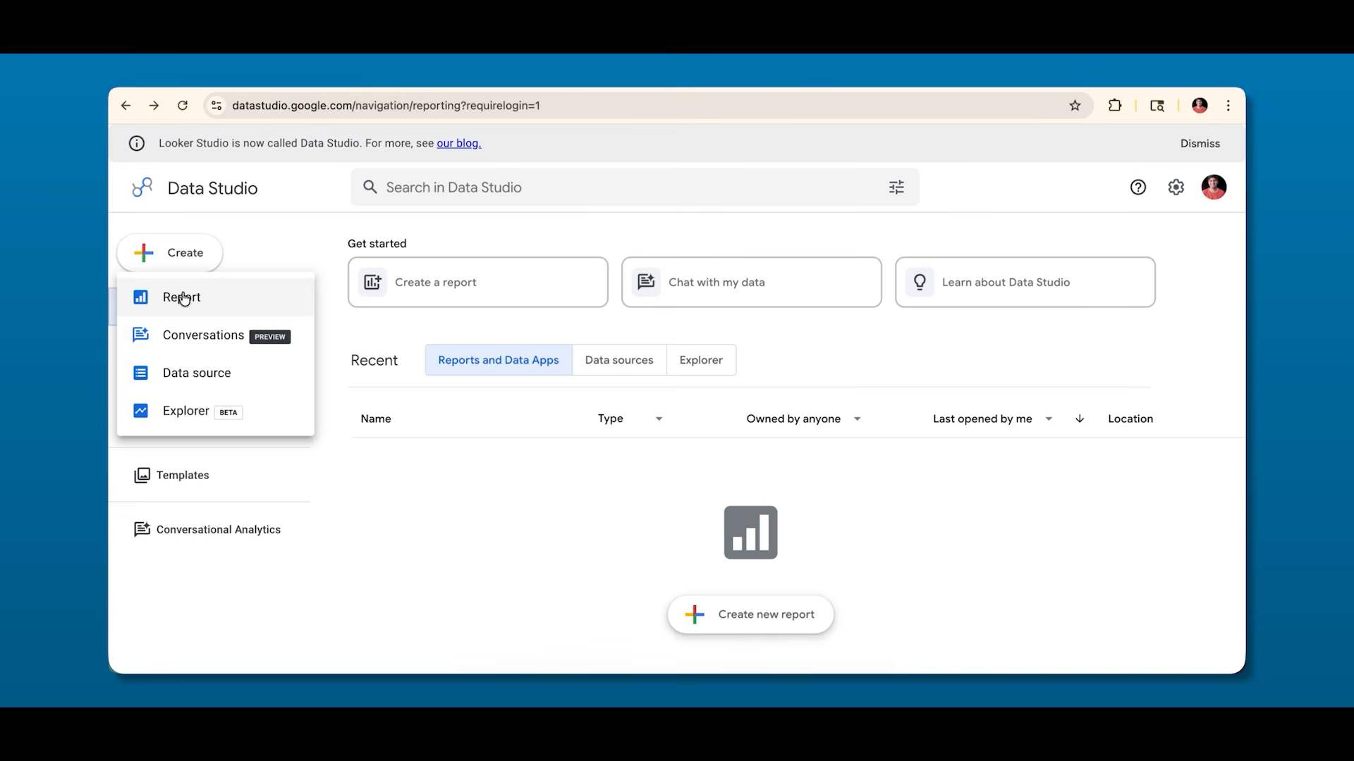
click(212, 302)
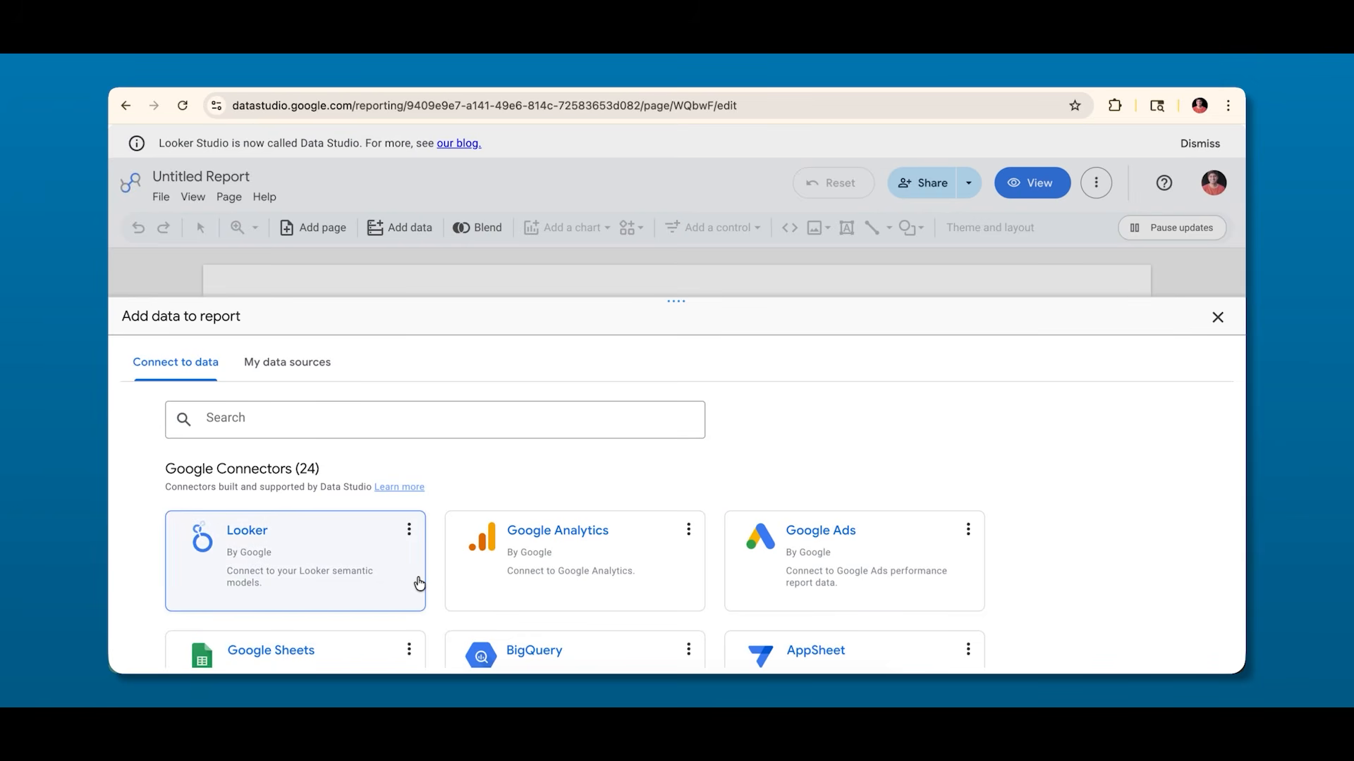
Examine the Google connectors offered as data sources for the report, including Google Sheets, CSV, Excel, MySQL and YouTube Analytics.
scroll(431, 530, down, 3)
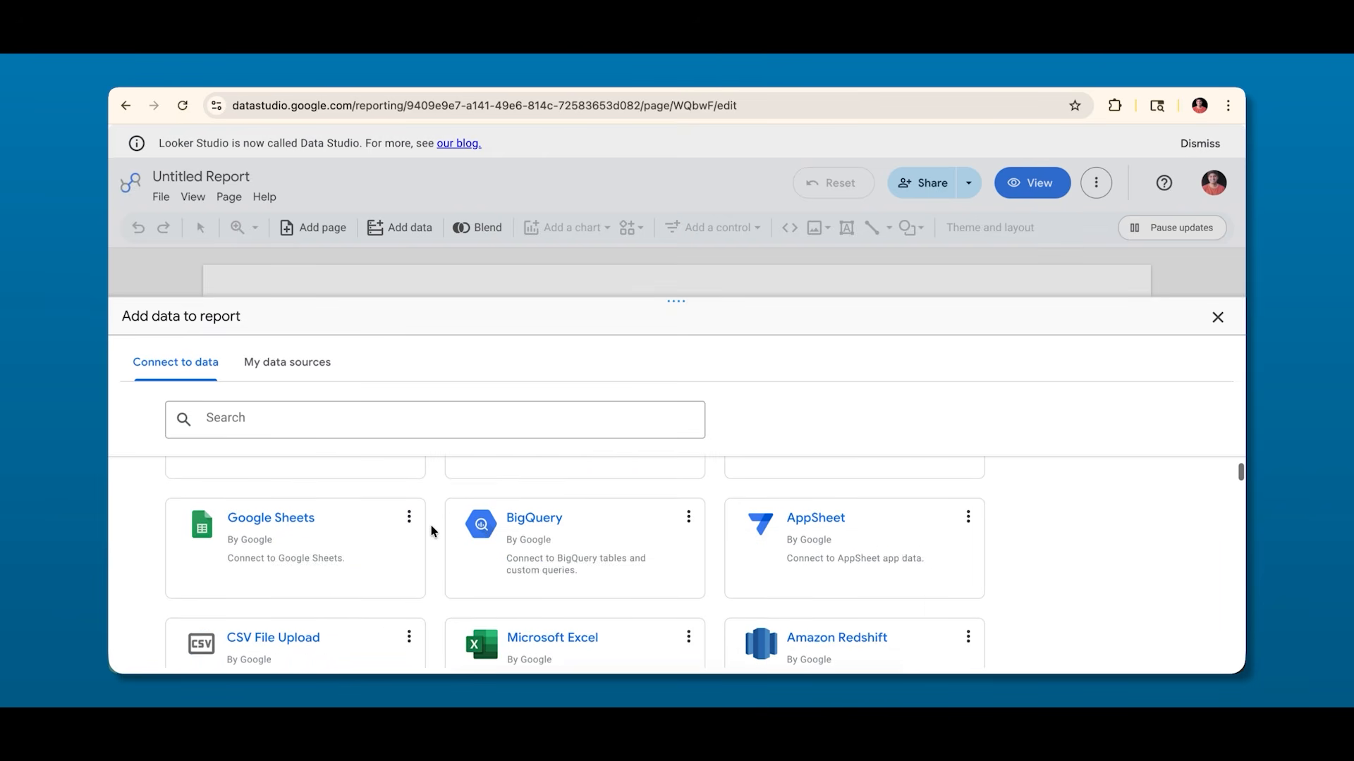
scroll(431, 530, up, 3)
scroll(431, 530, down, 1)
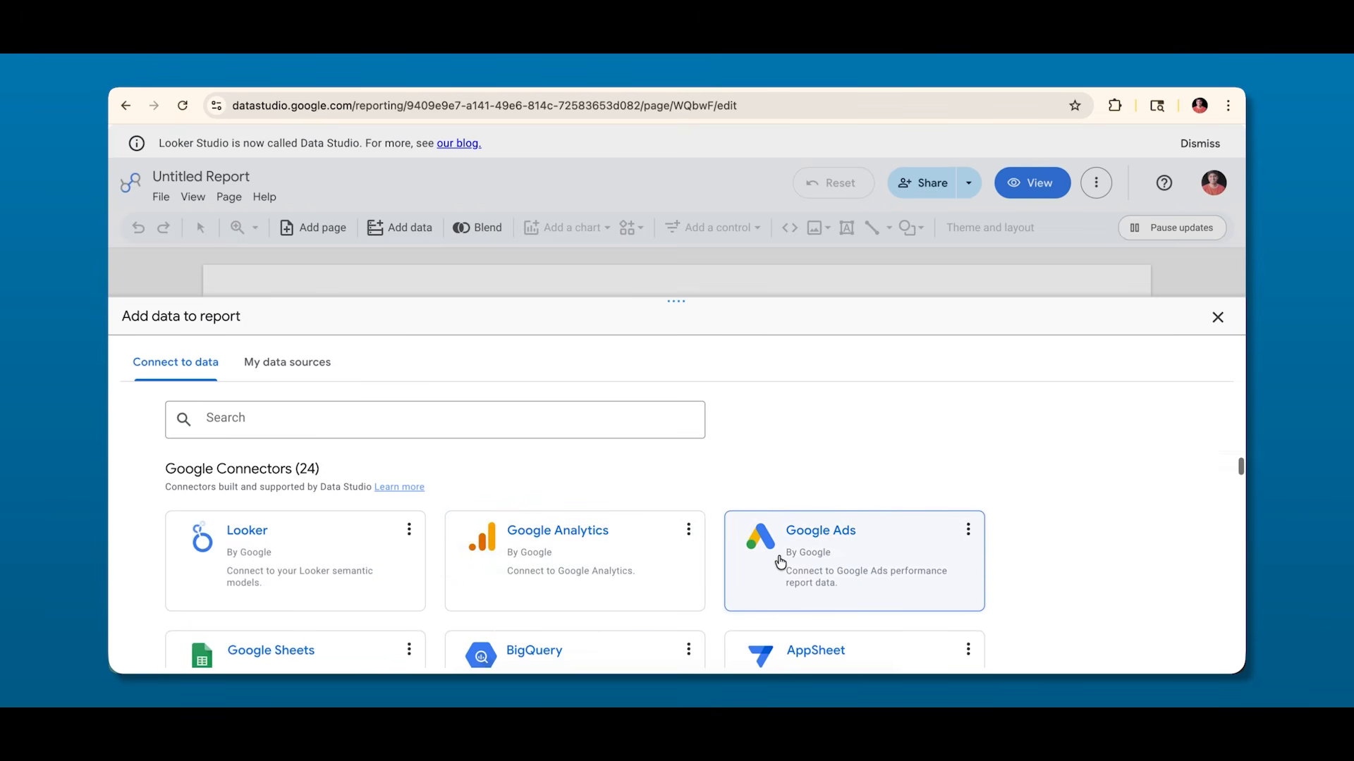
scroll(780, 562, down, 2)
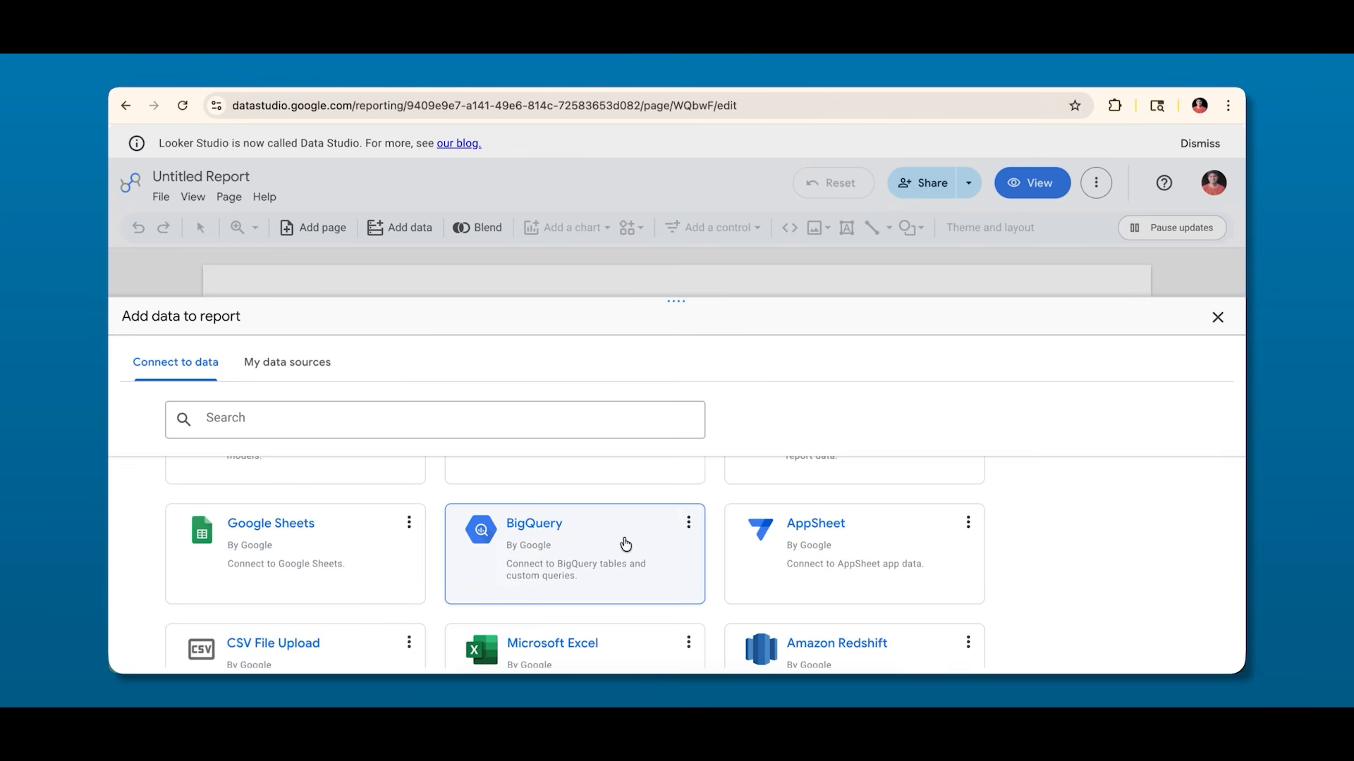
scroll(804, 550, down, 1)
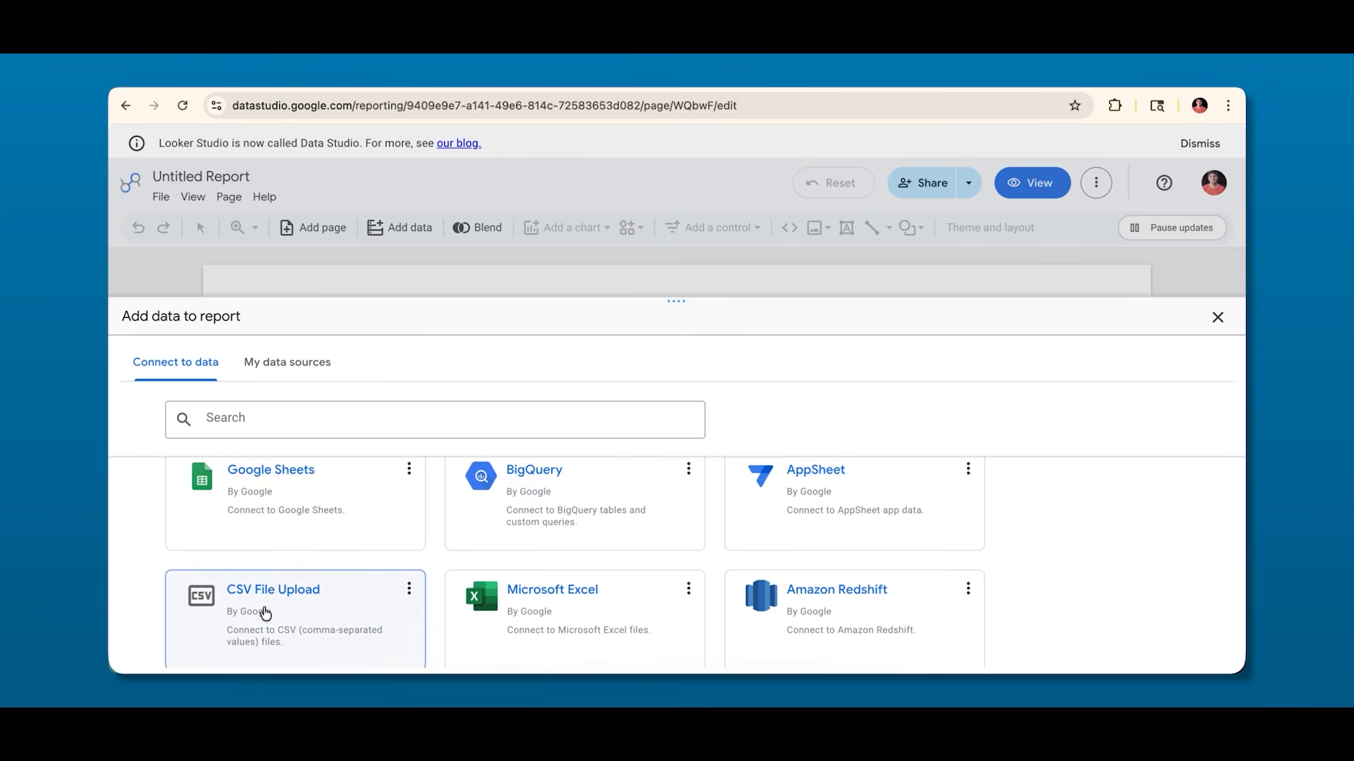
scroll(264, 613, down, 1)
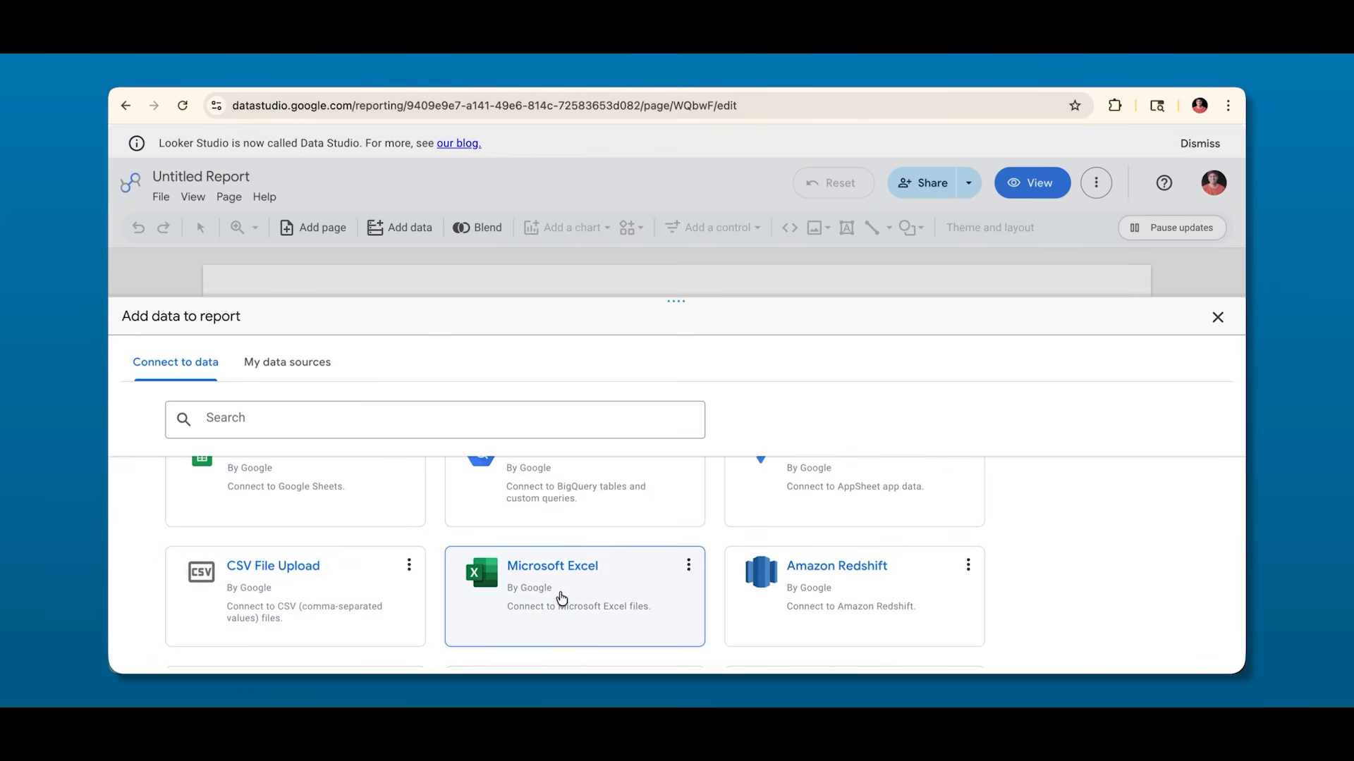
scroll(542, 603, down, 1)
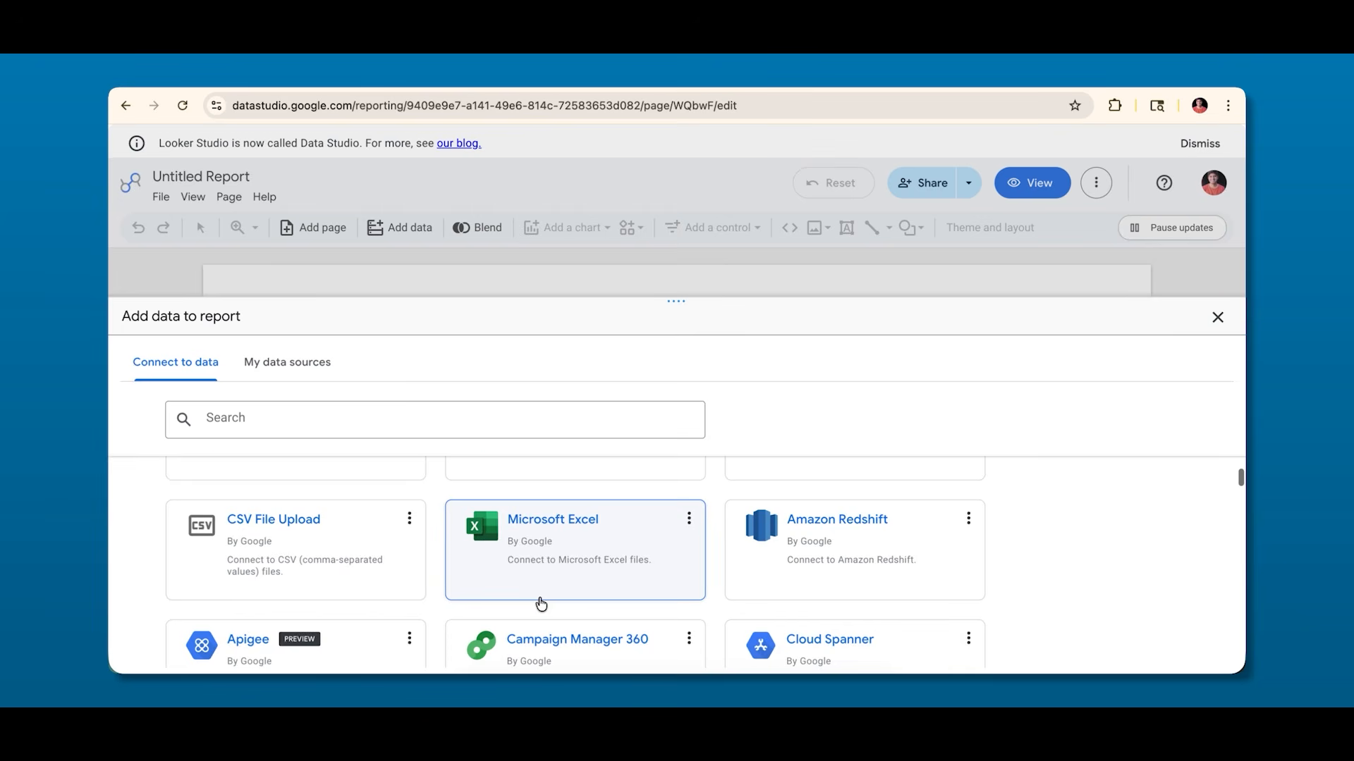
scroll(539, 604, down, 3)
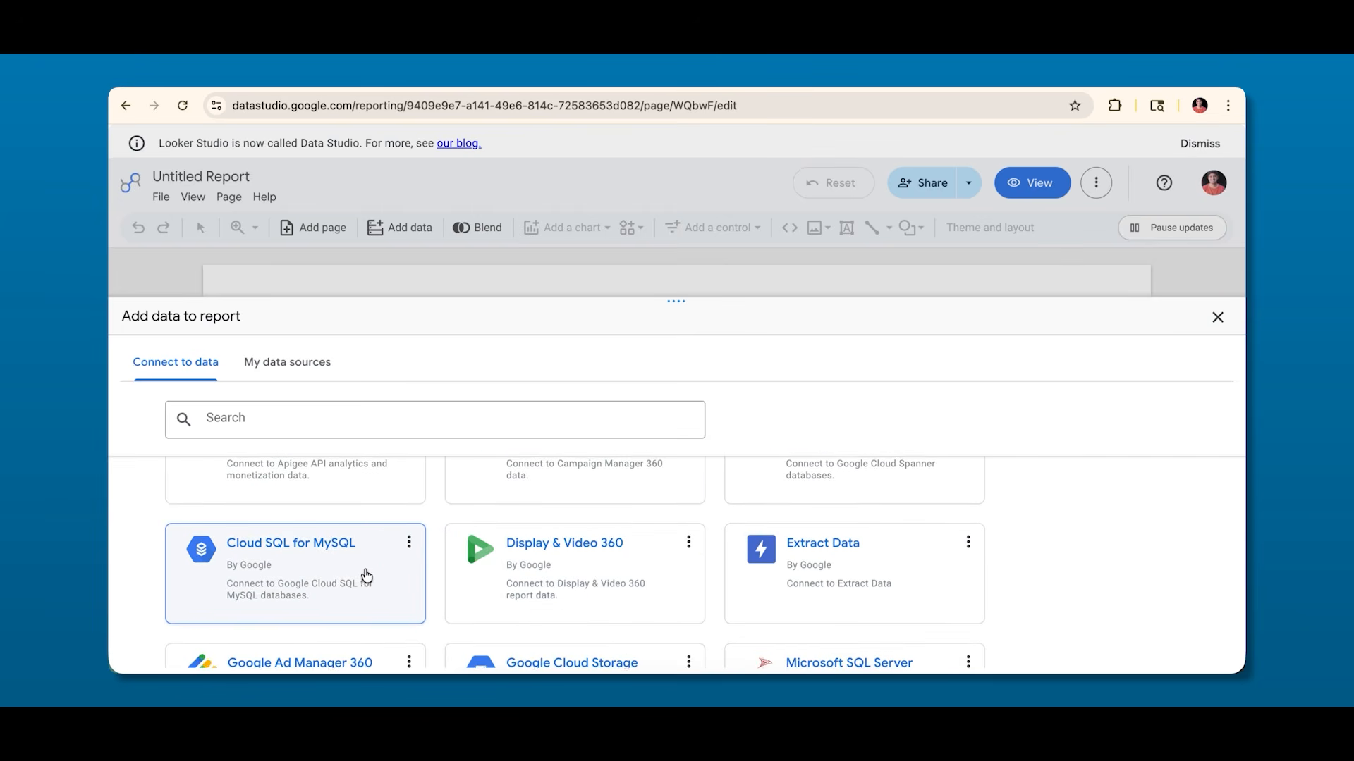
scroll(364, 575, down, 1)
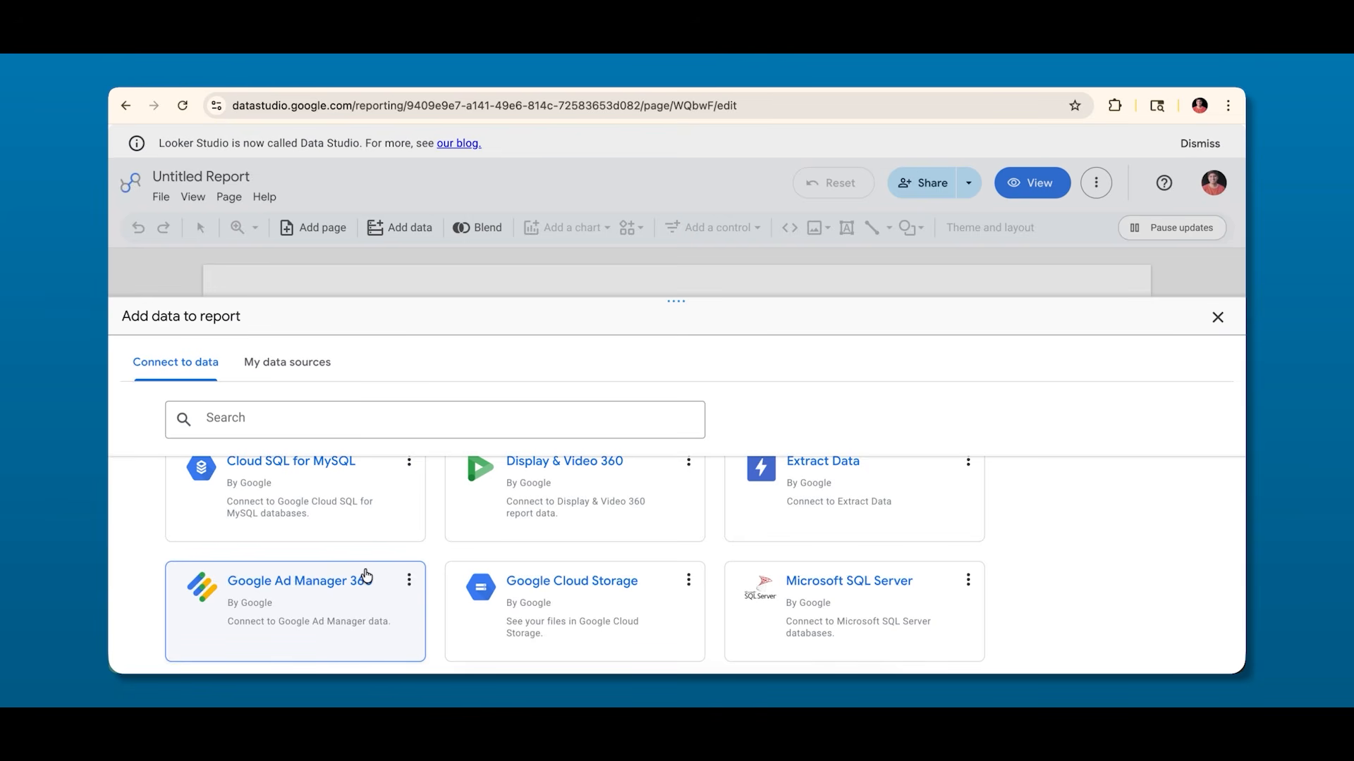
scroll(407, 553, up, 5)
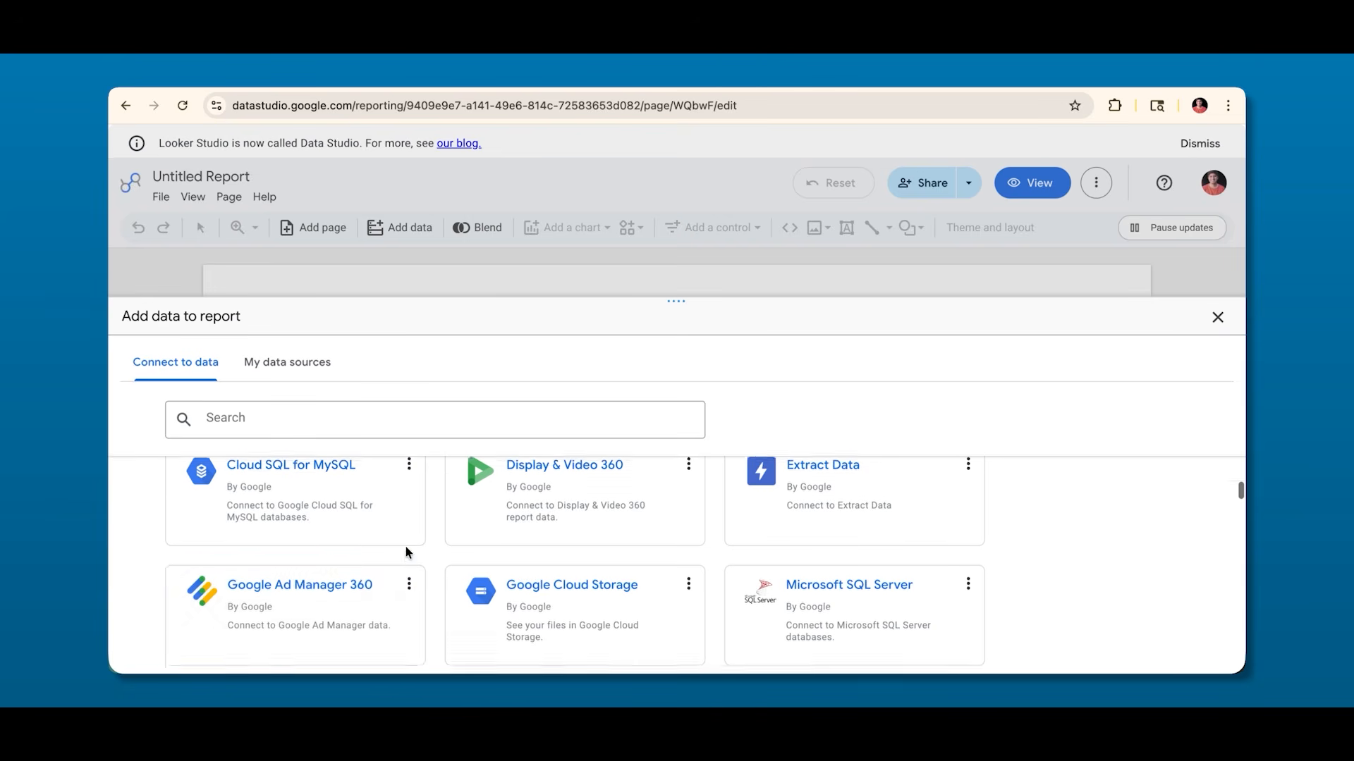
scroll(530, 549, down, 2)
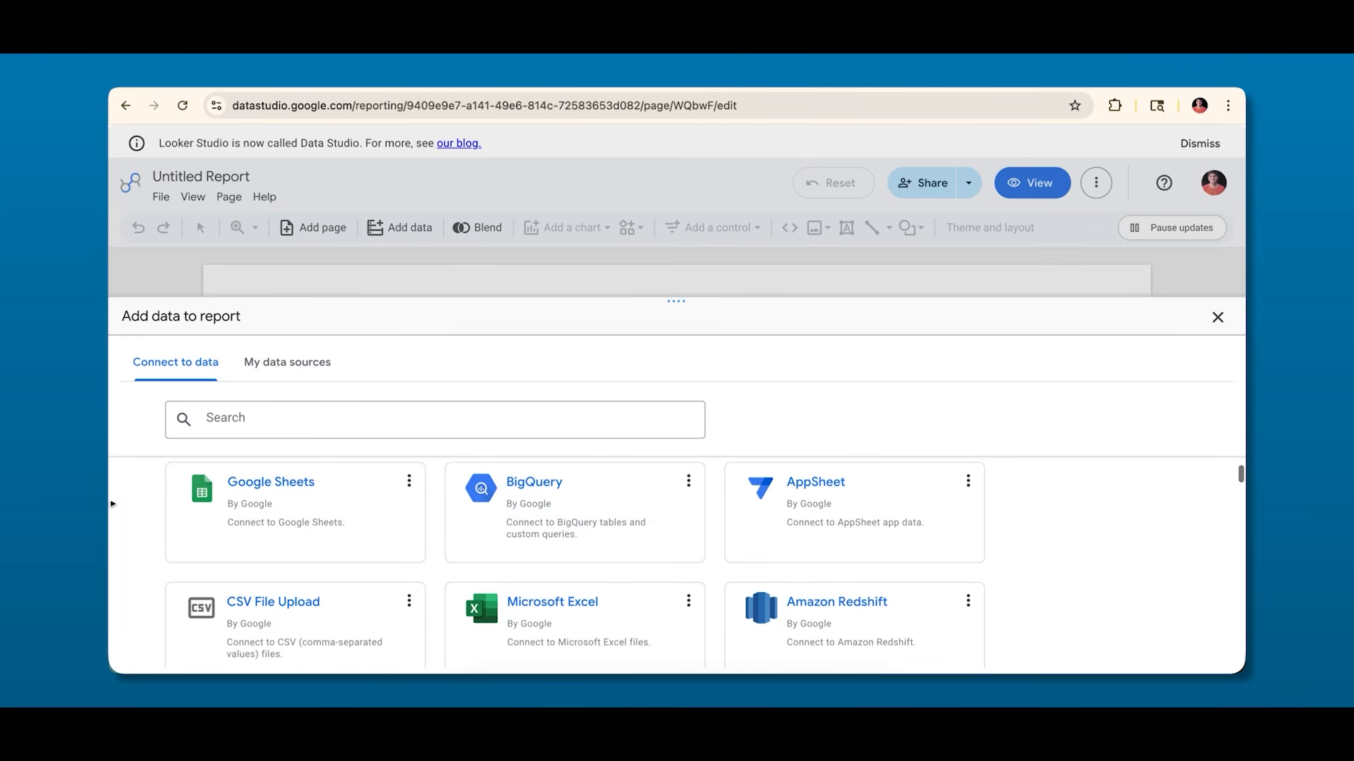
scroll(269, 509, down, 2)
scroll(268, 508, down, 3)
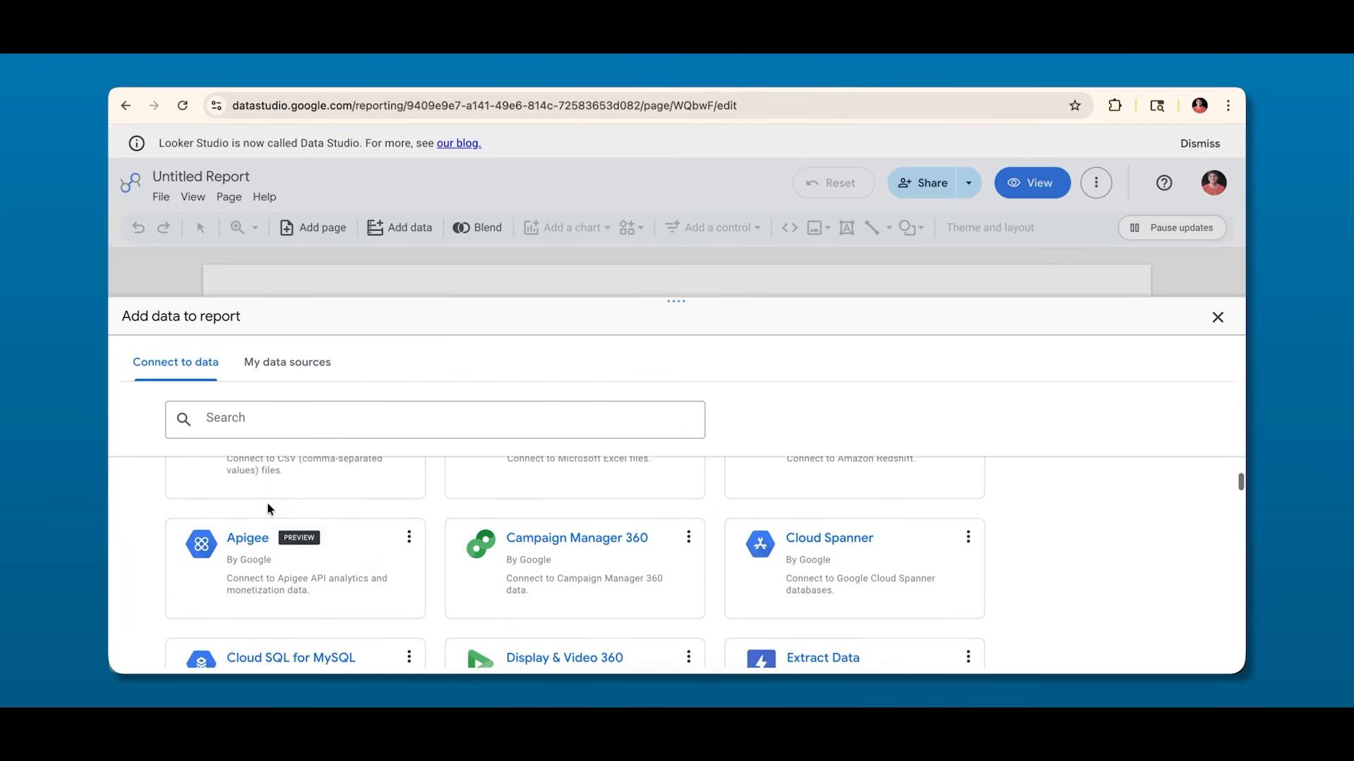
scroll(232, 616, down, 4)
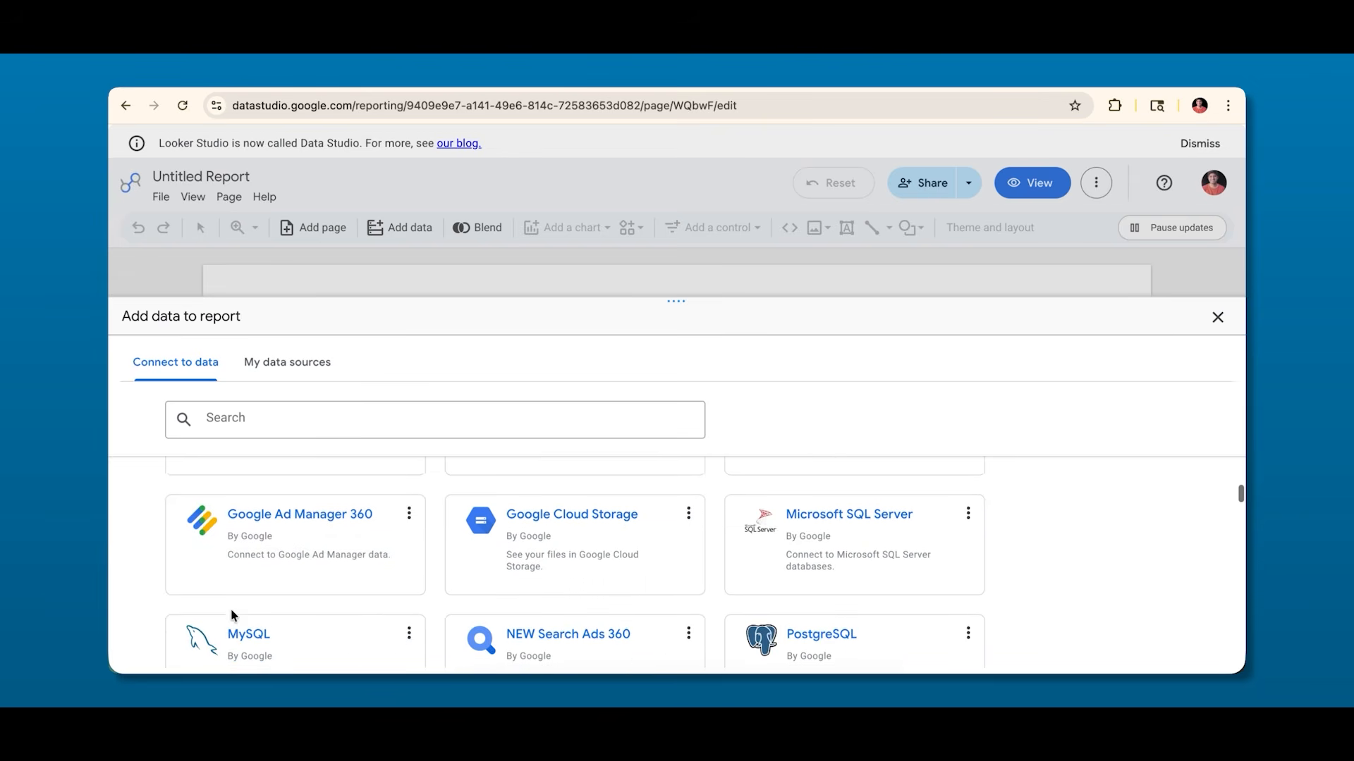
scroll(428, 549, down, 4)
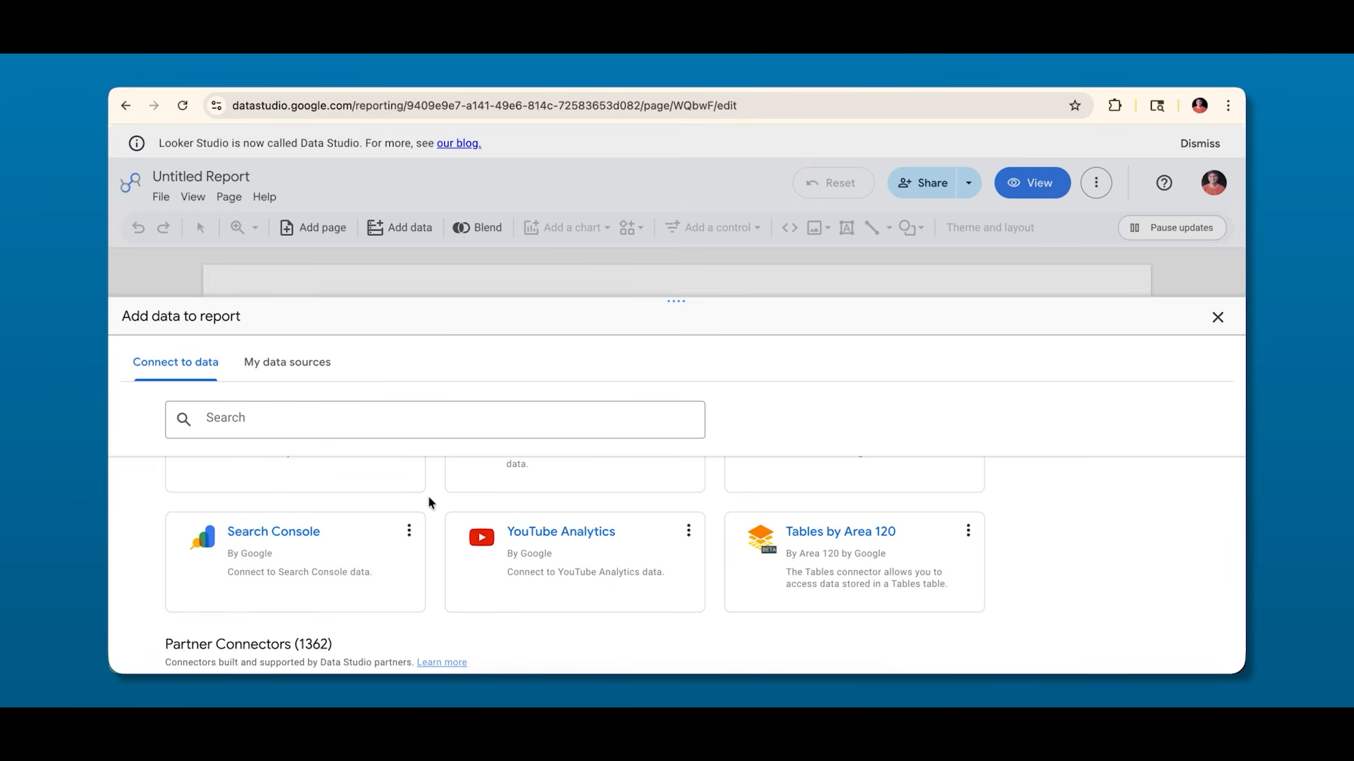
scroll(429, 502, up, 1)
scroll(429, 502, up, 3)
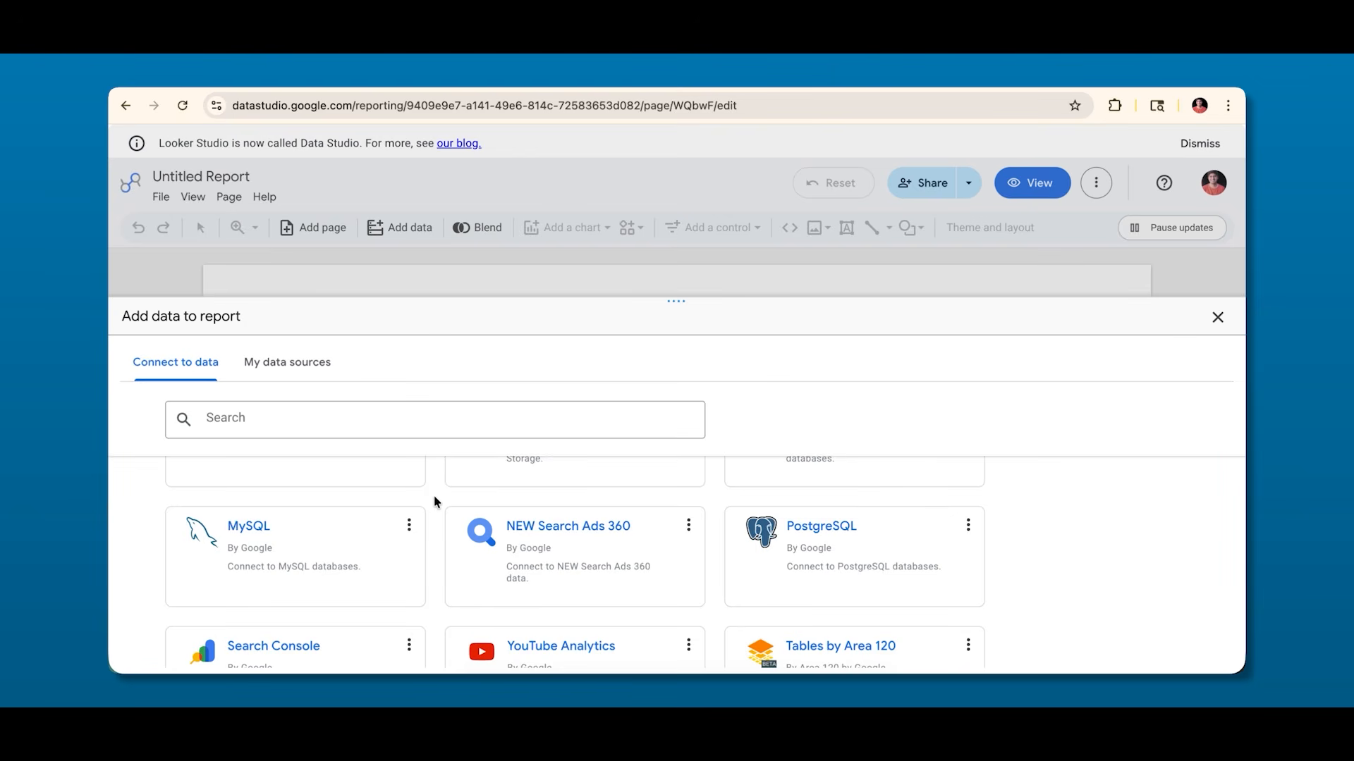
scroll(435, 501, down, 1)
scroll(434, 501, up, 4)
scroll(434, 501, down, 5)
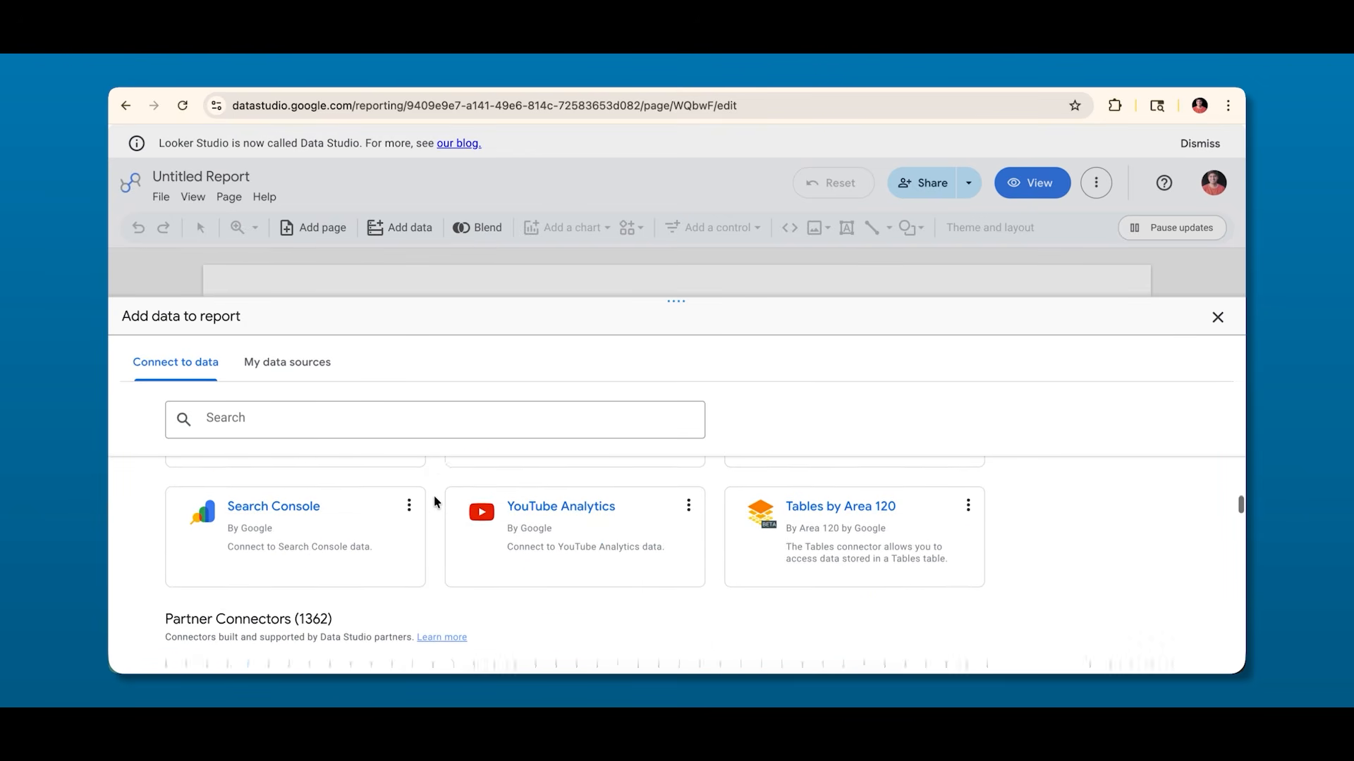
Look over the start of the partner connectors and compare them with the Google connectors, ending back at the beginning of the list.
scroll(435, 502, down, 2)
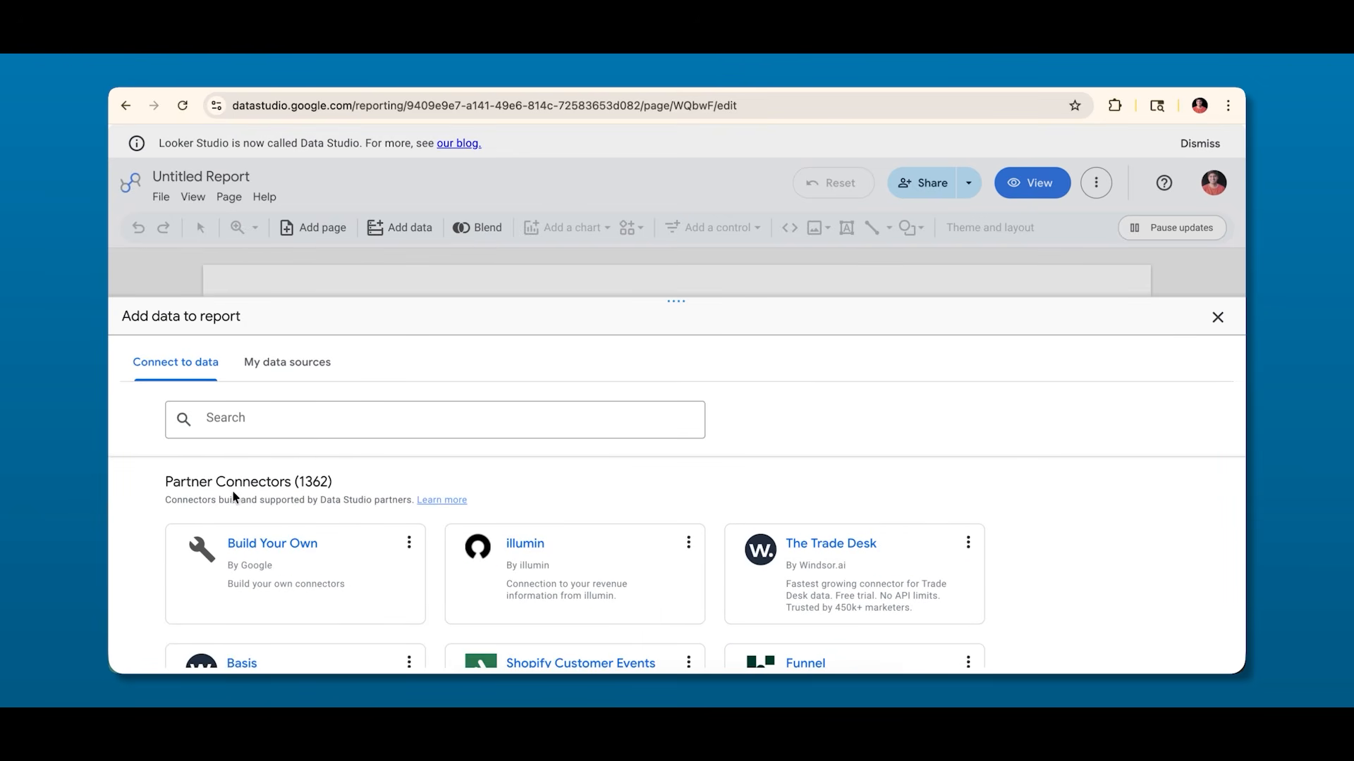
scroll(458, 459, up, 10)
scroll(445, 577, up, 5)
scroll(444, 574, down, 1)
scroll(435, 550, down, 15)
scroll(435, 554, down, 5)
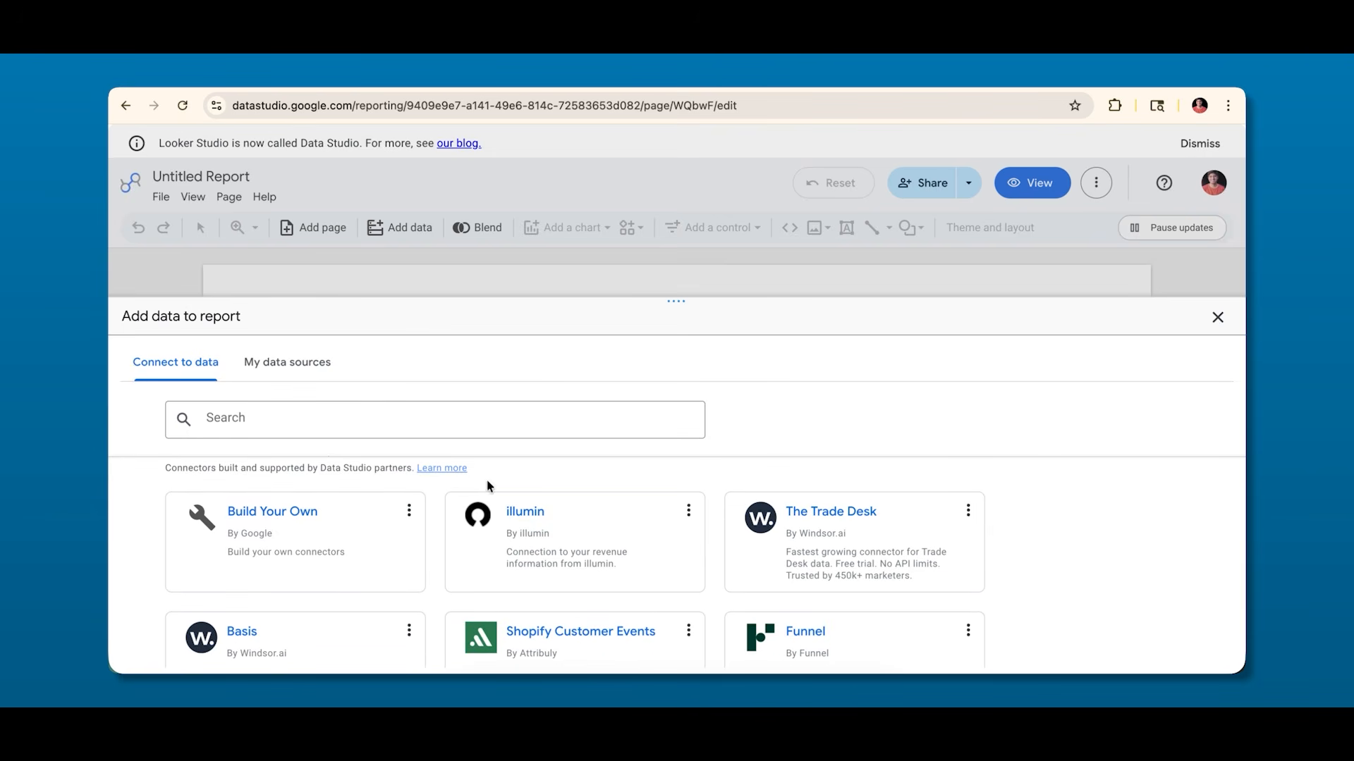
scroll(450, 580, up, 8)
scroll(449, 580, up, 5)
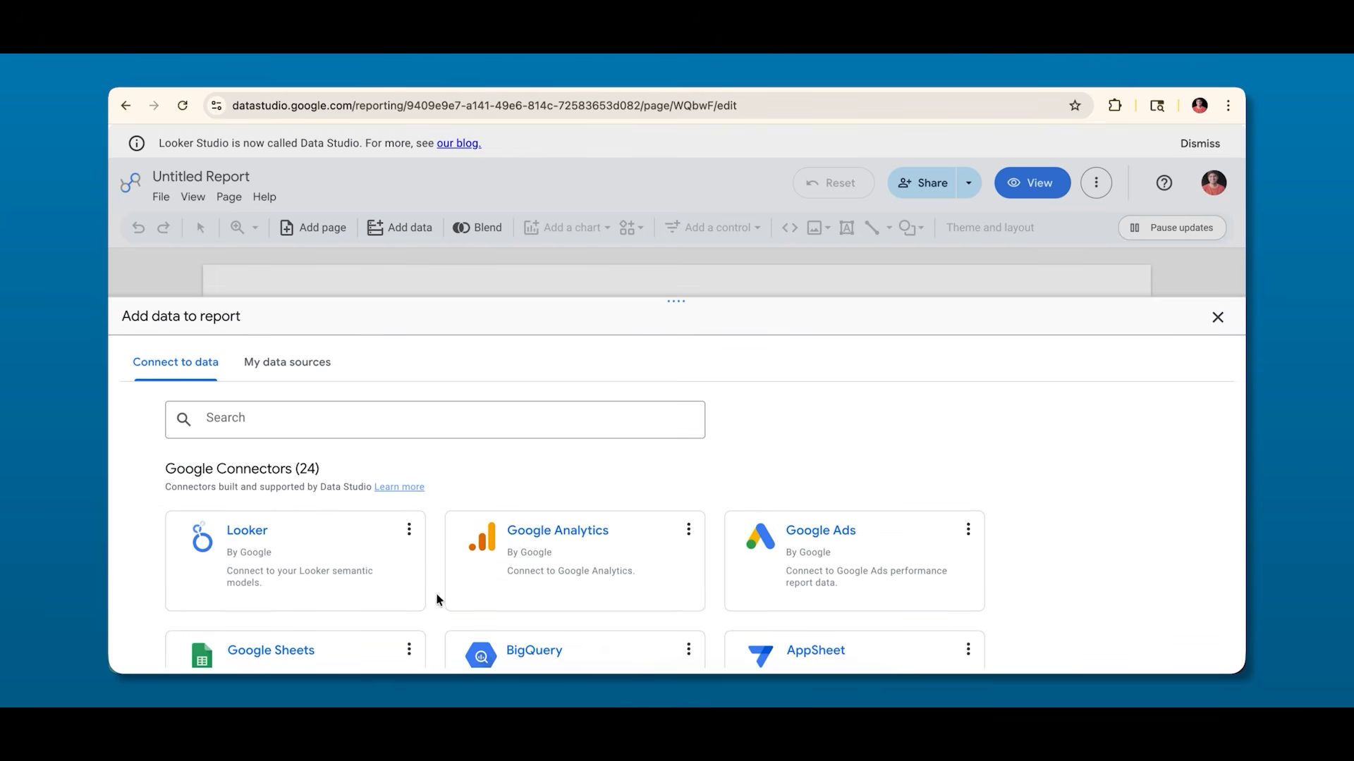
Search the connectors for "meta ads" and look through the matching partner connectors.
click(416, 424)
text(meta ads)
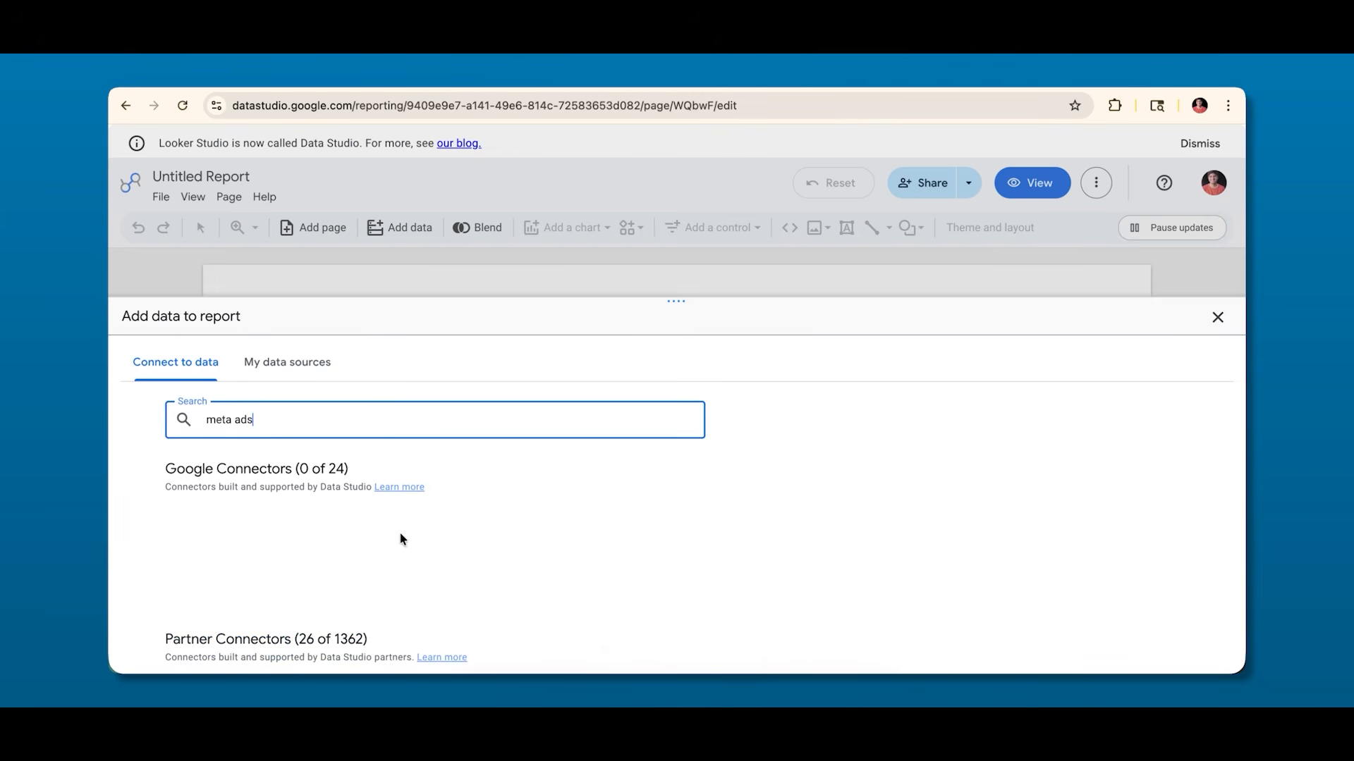
scroll(399, 533, down, 3)
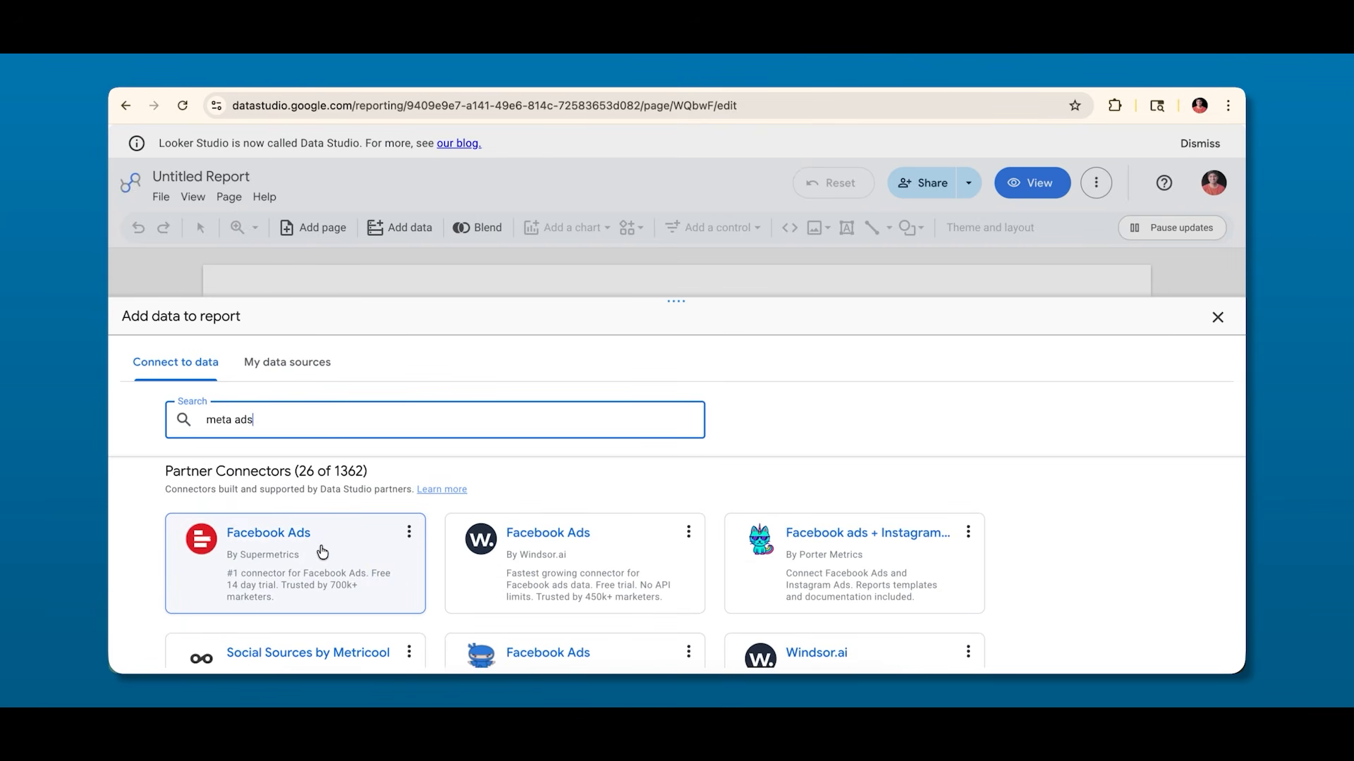
scroll(520, 553, down, 1)
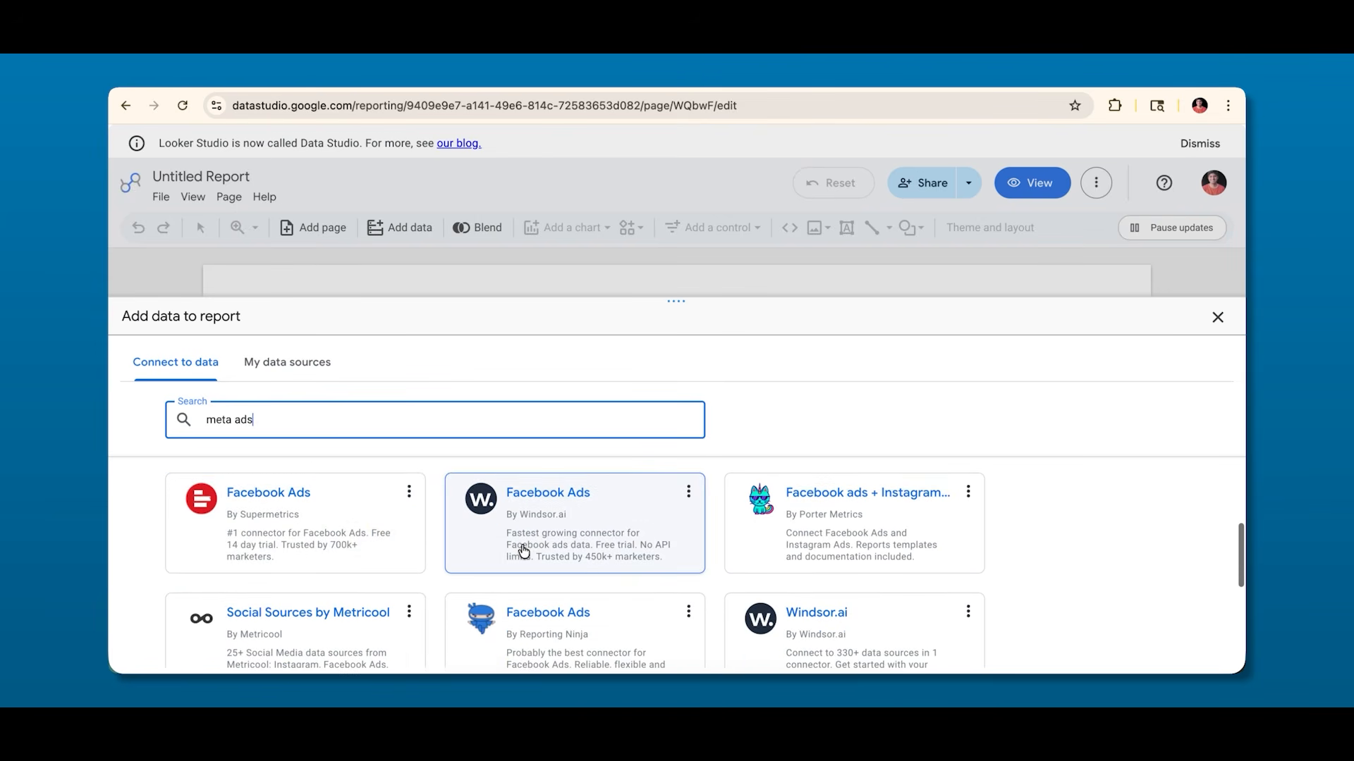
scroll(523, 551, down, 1)
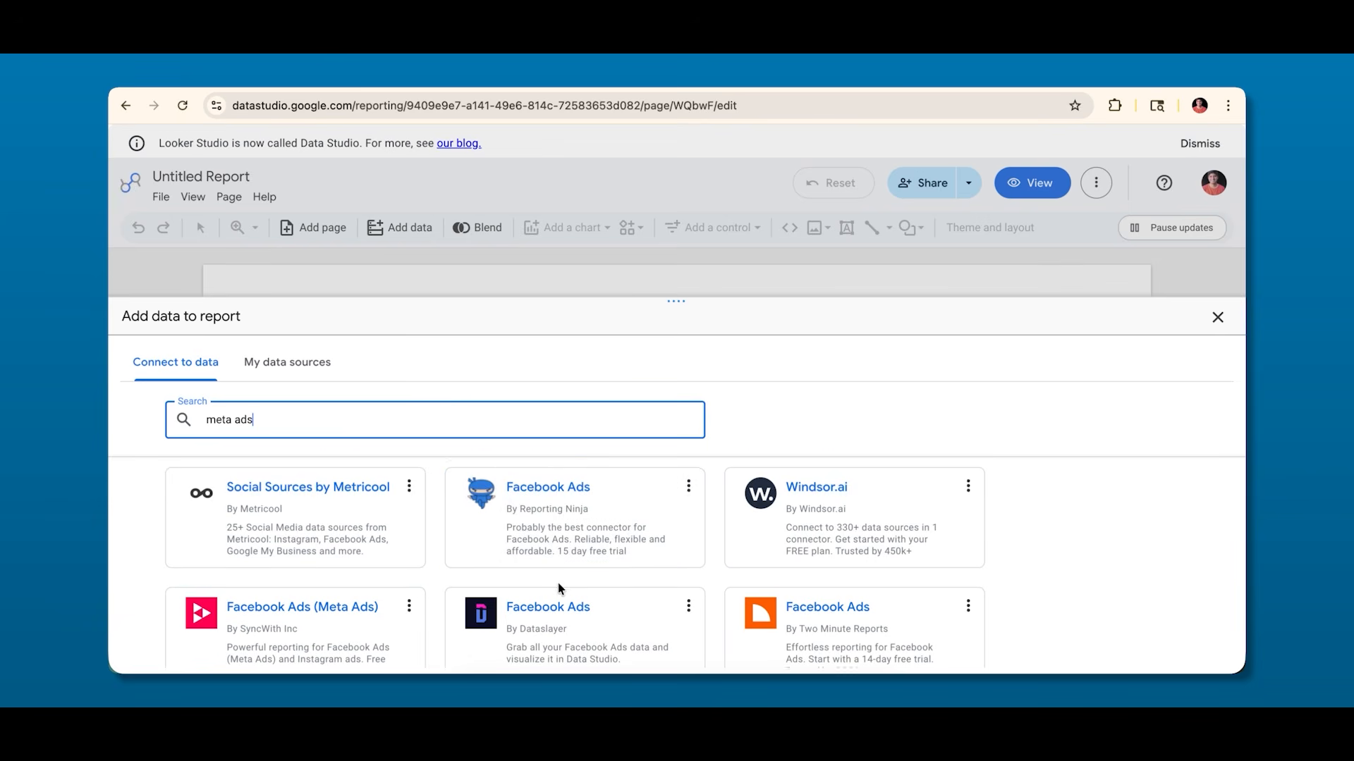
Look over the remaining partner connectors matching "meta ads" and clear the connector search.
scroll(585, 590, down, 1)
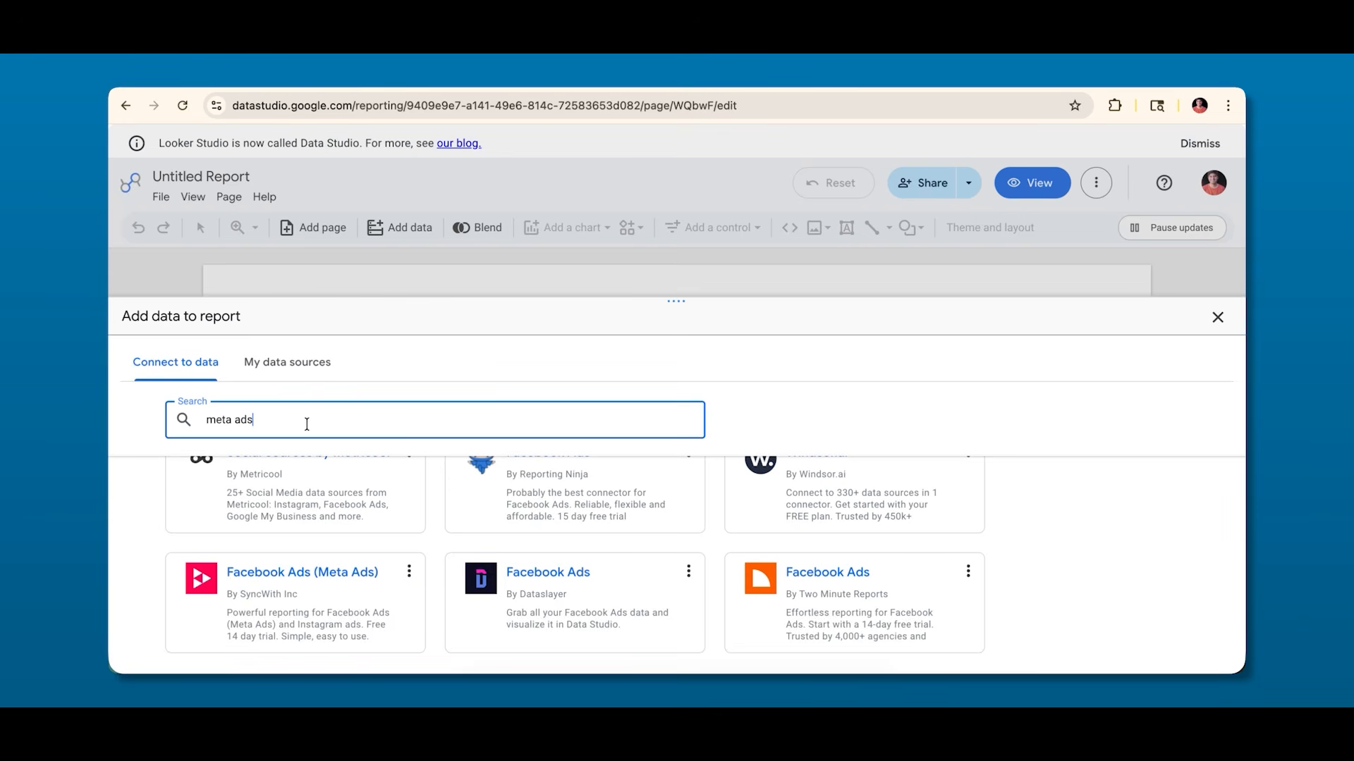
scroll(325, 547, up, 5)
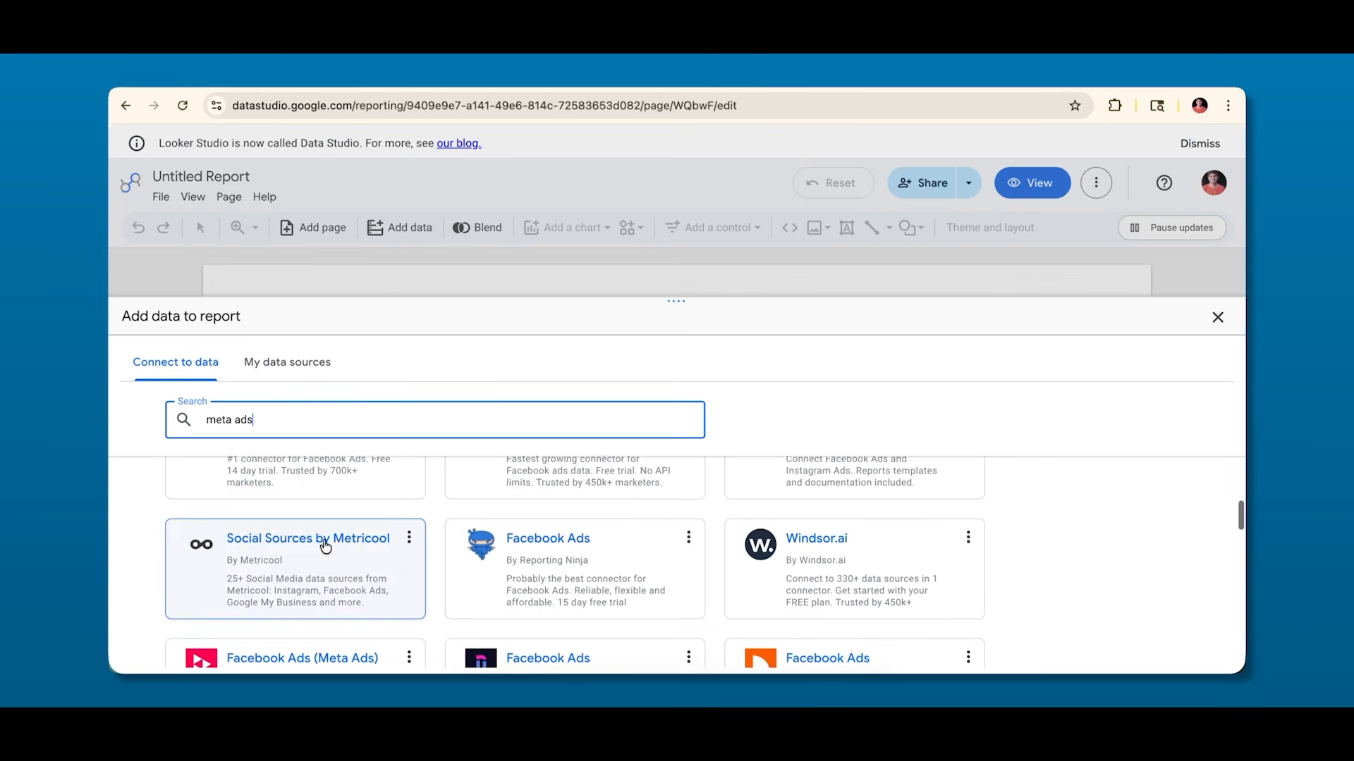
scroll(325, 547, up, 1)
scroll(325, 545, down, 1)
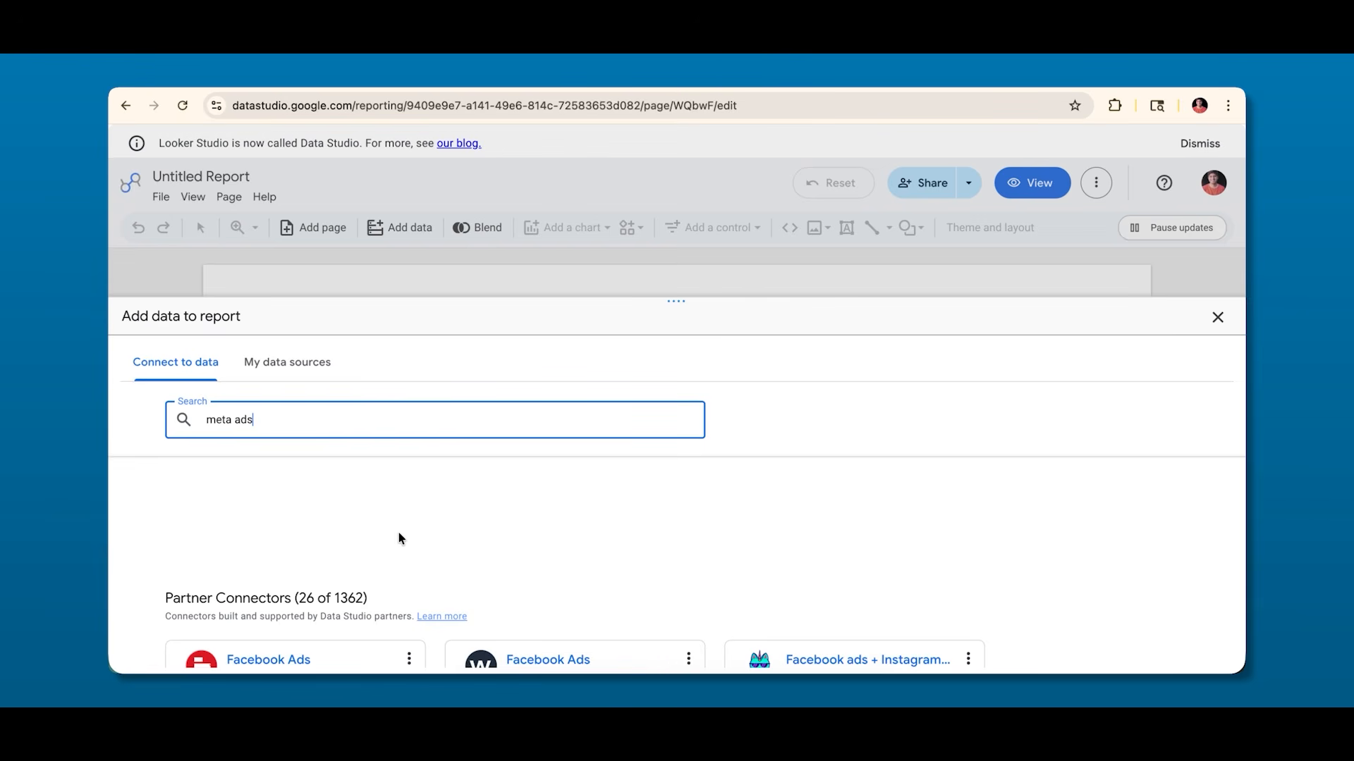
key(ctrl+a)
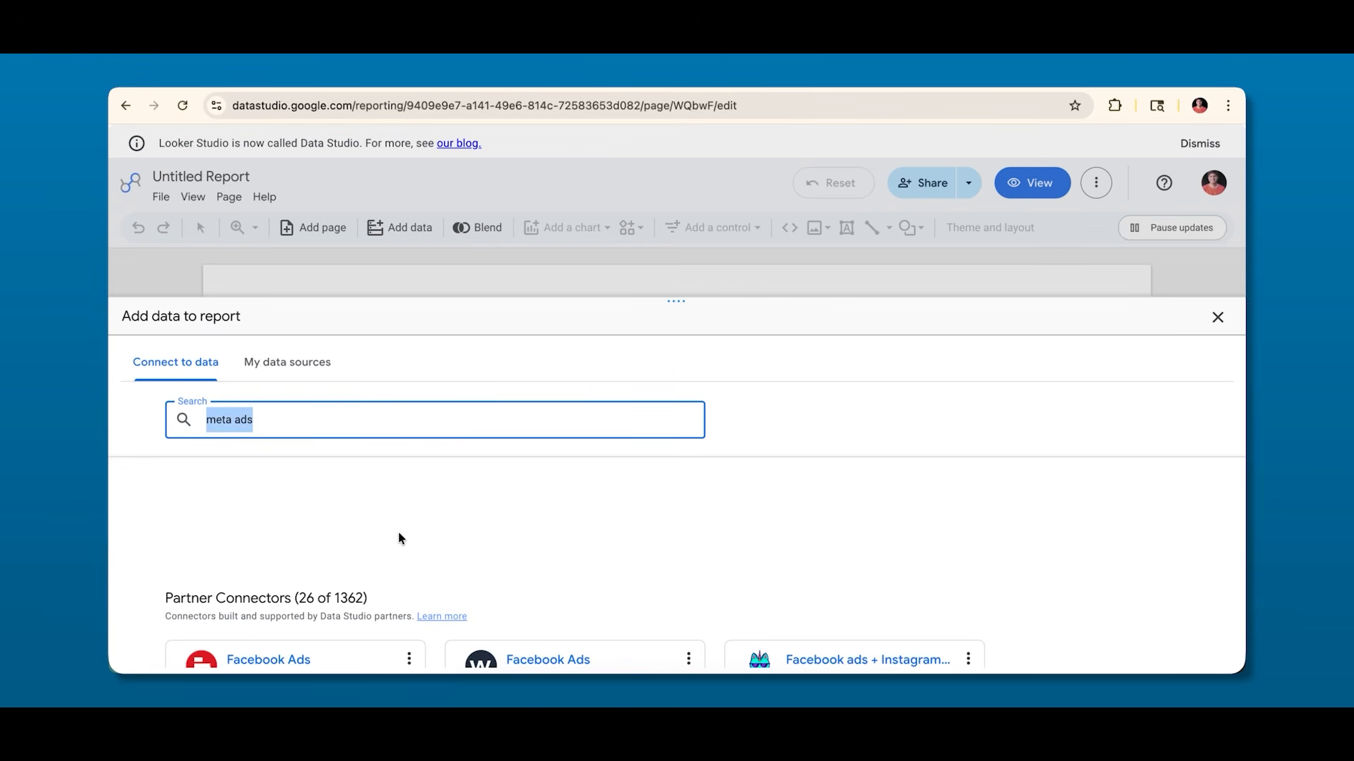
key(BackSpace)
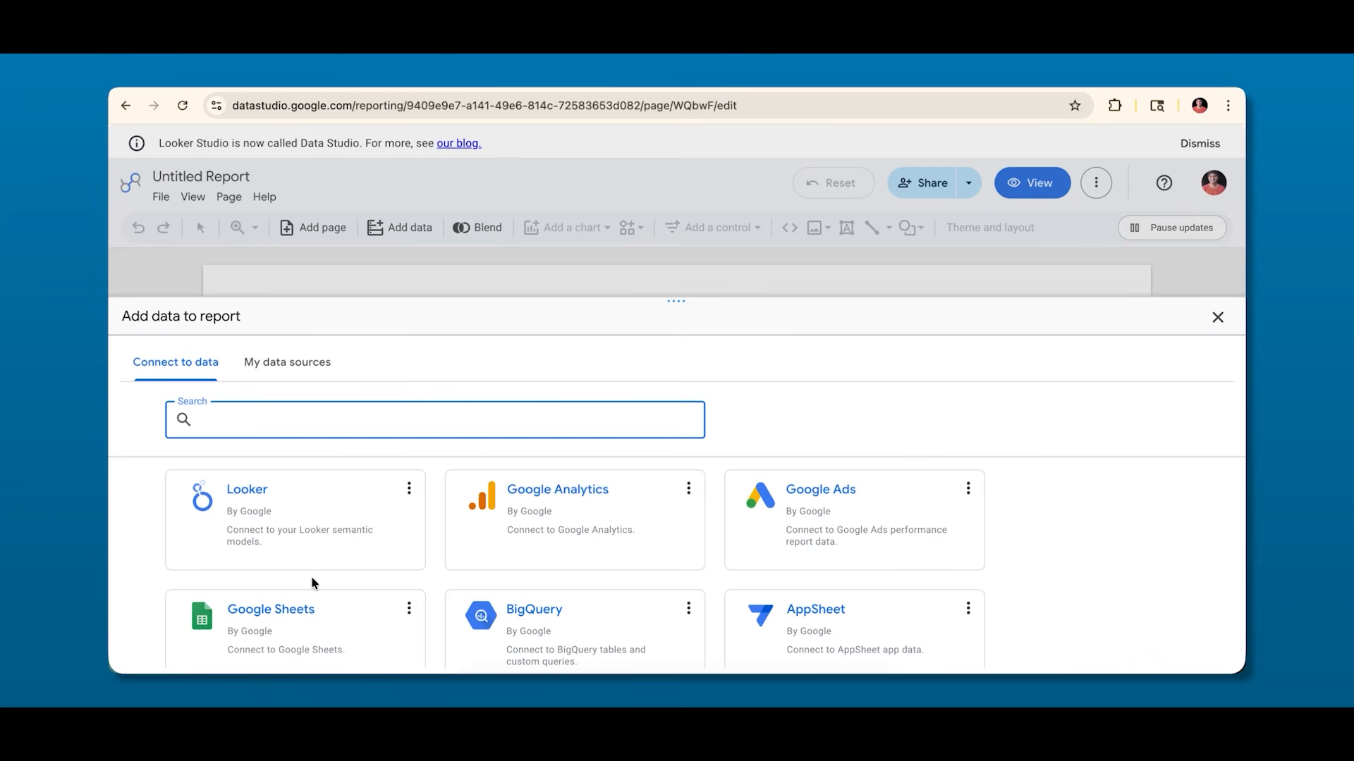
Choose the Google Analytics connector from the Google connectors and authorize it with the listed Google account.
scroll(417, 573, down, 2)
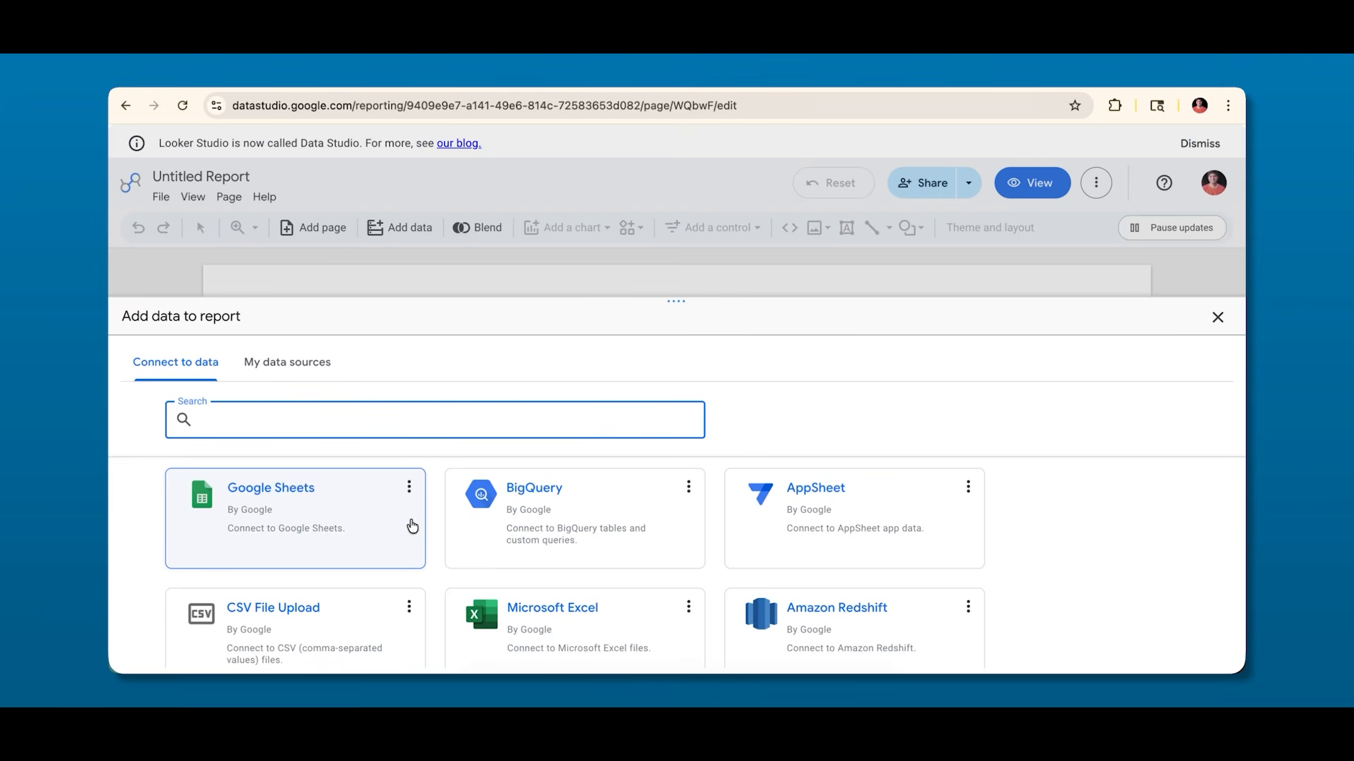
scroll(424, 523, down, 2)
scroll(424, 521, down, 1)
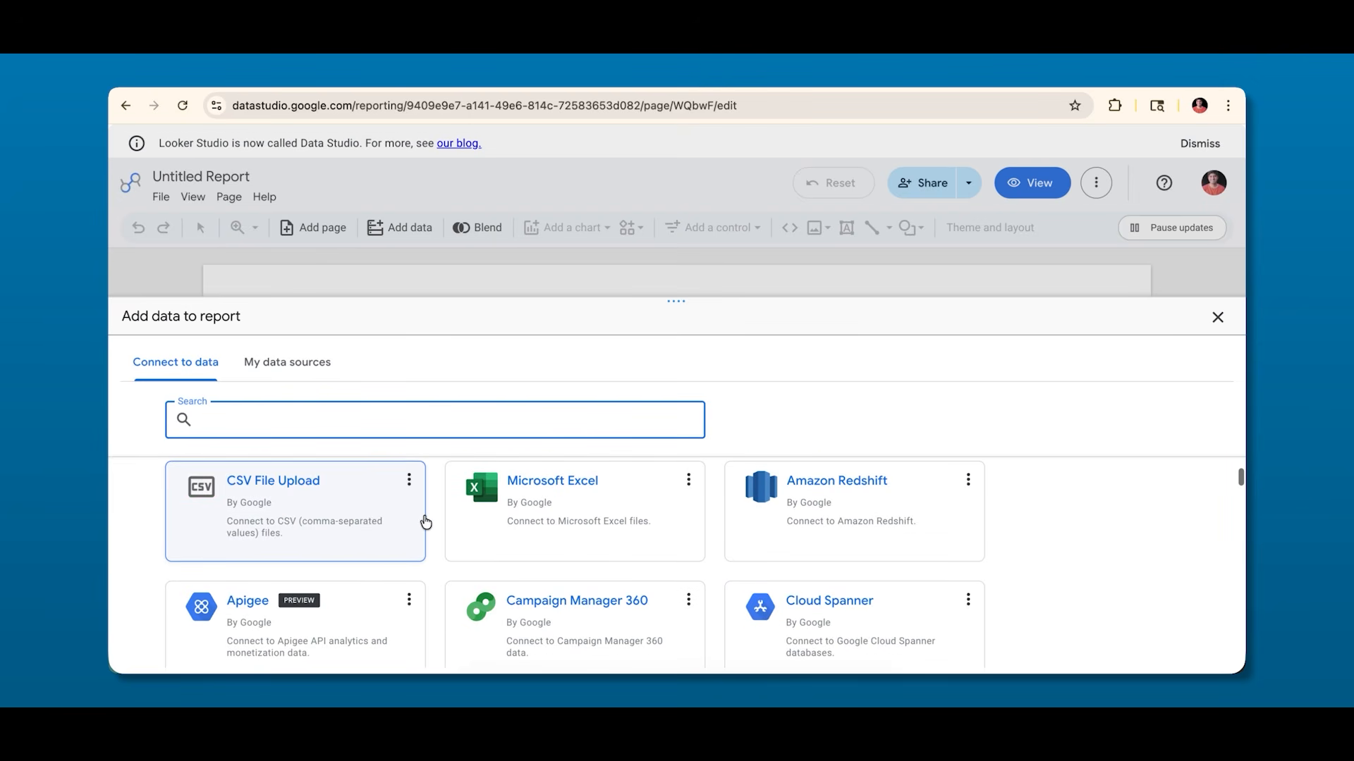
scroll(444, 505, up, 4)
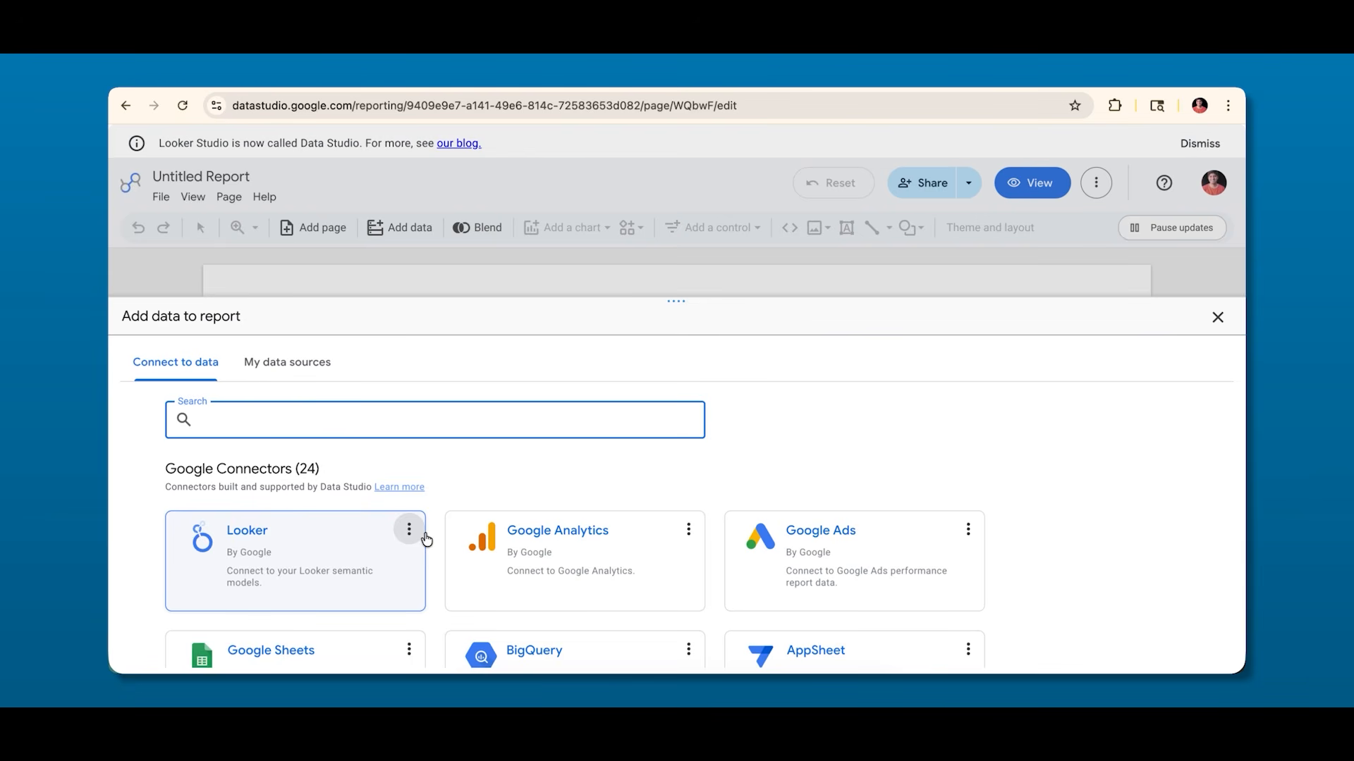
click(556, 552)
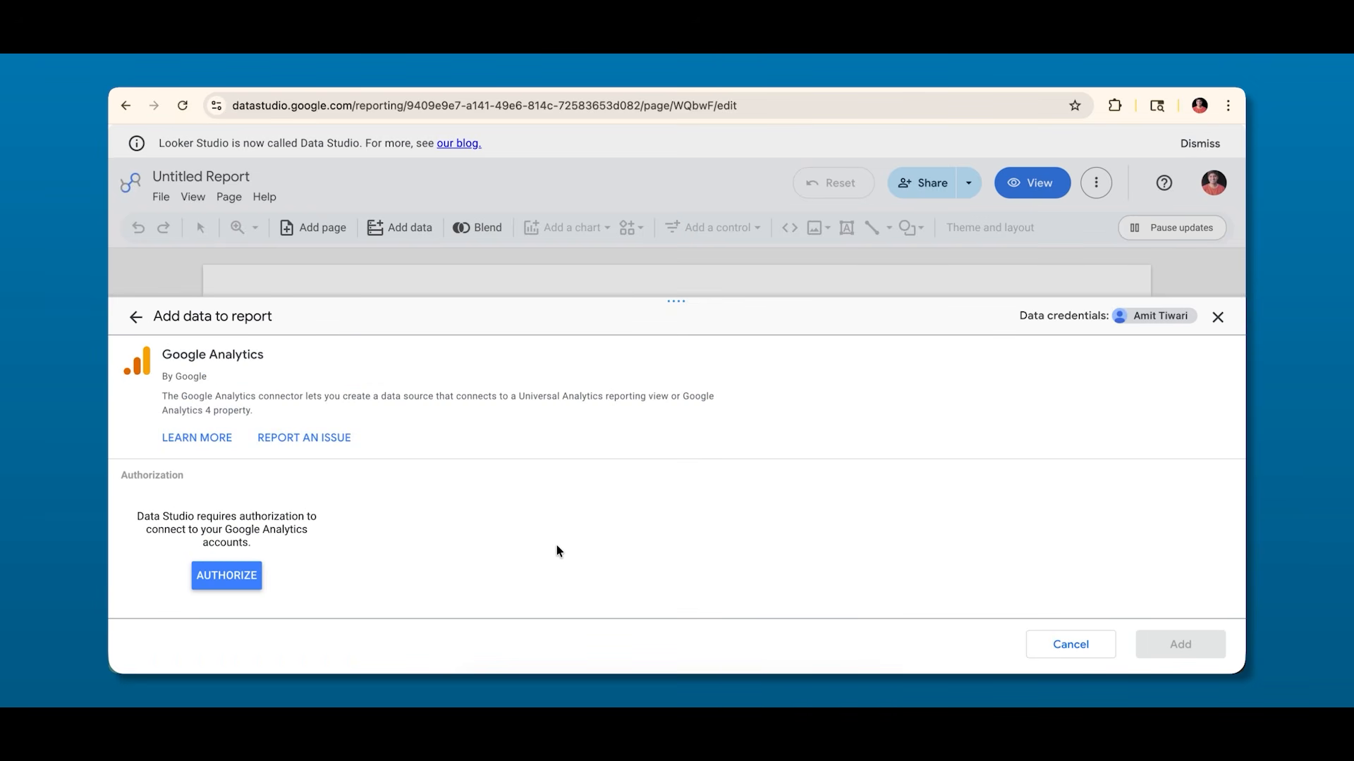
click(228, 574)
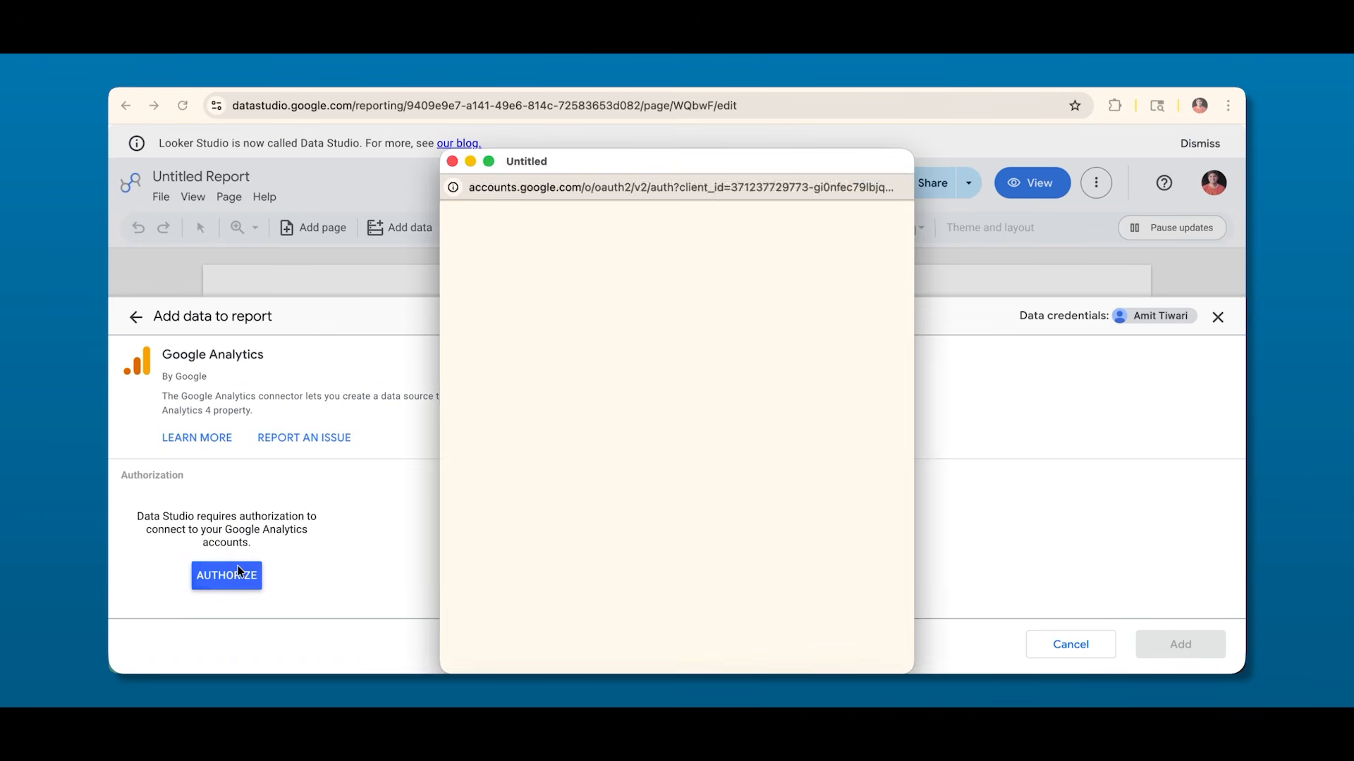
drag(620, 163, 562, 148)
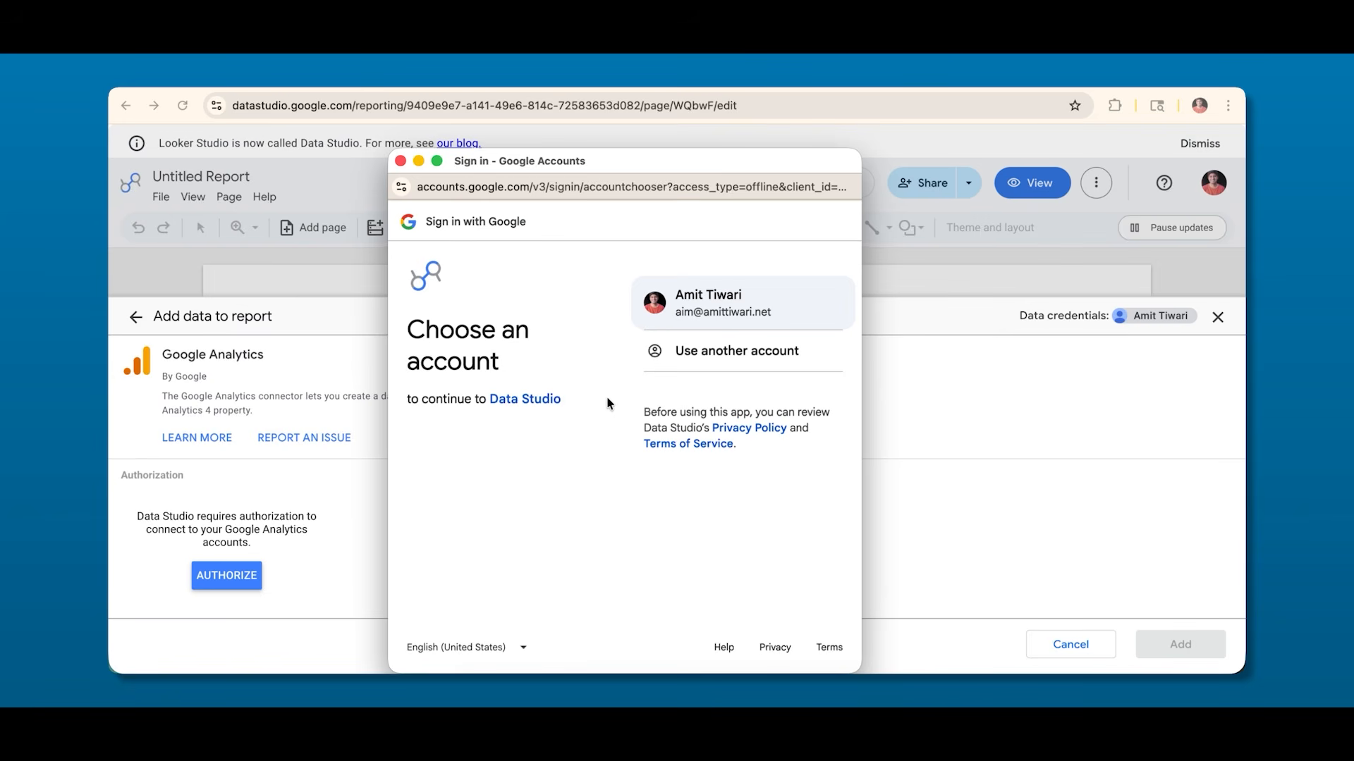
click(658, 325)
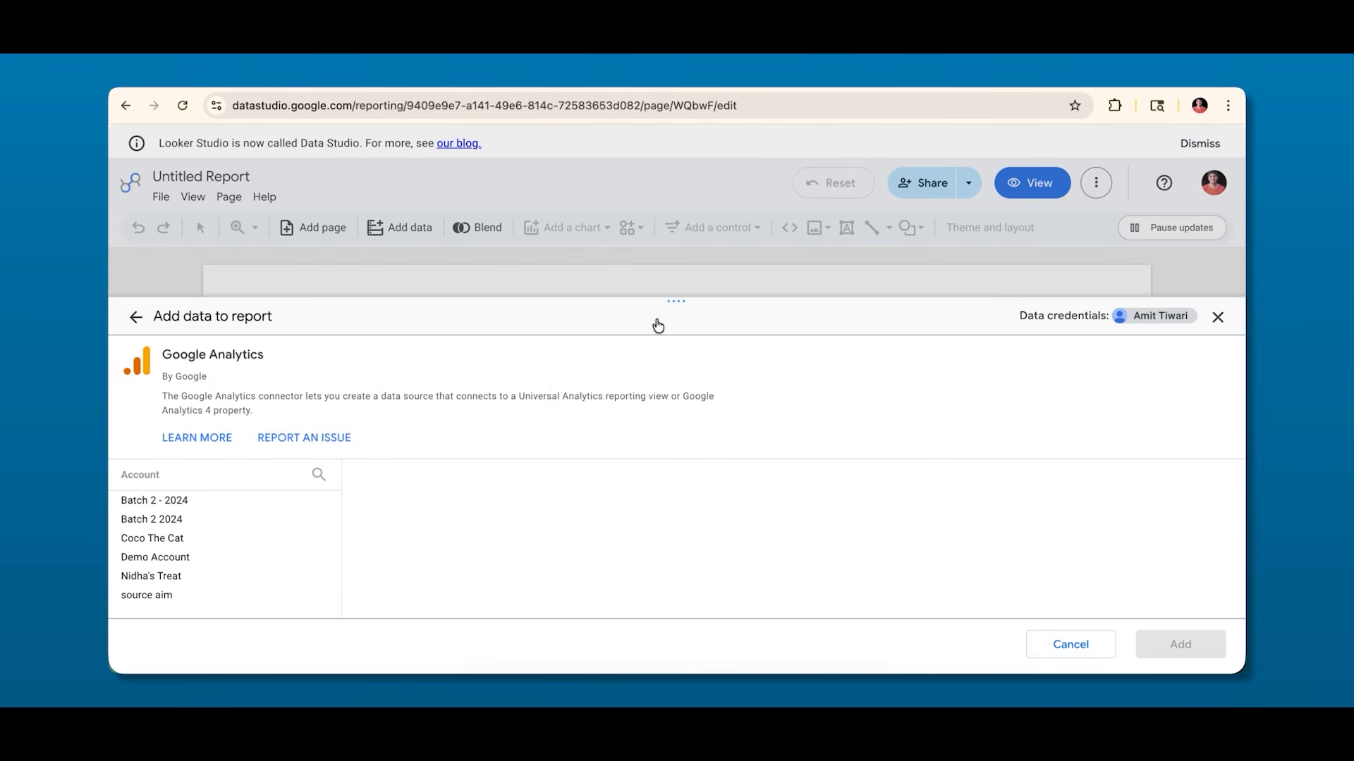
Add the GA4 - Google Merch Shop property of the Demo Account to the report and turn off future confirmation prompts.
click(146, 599)
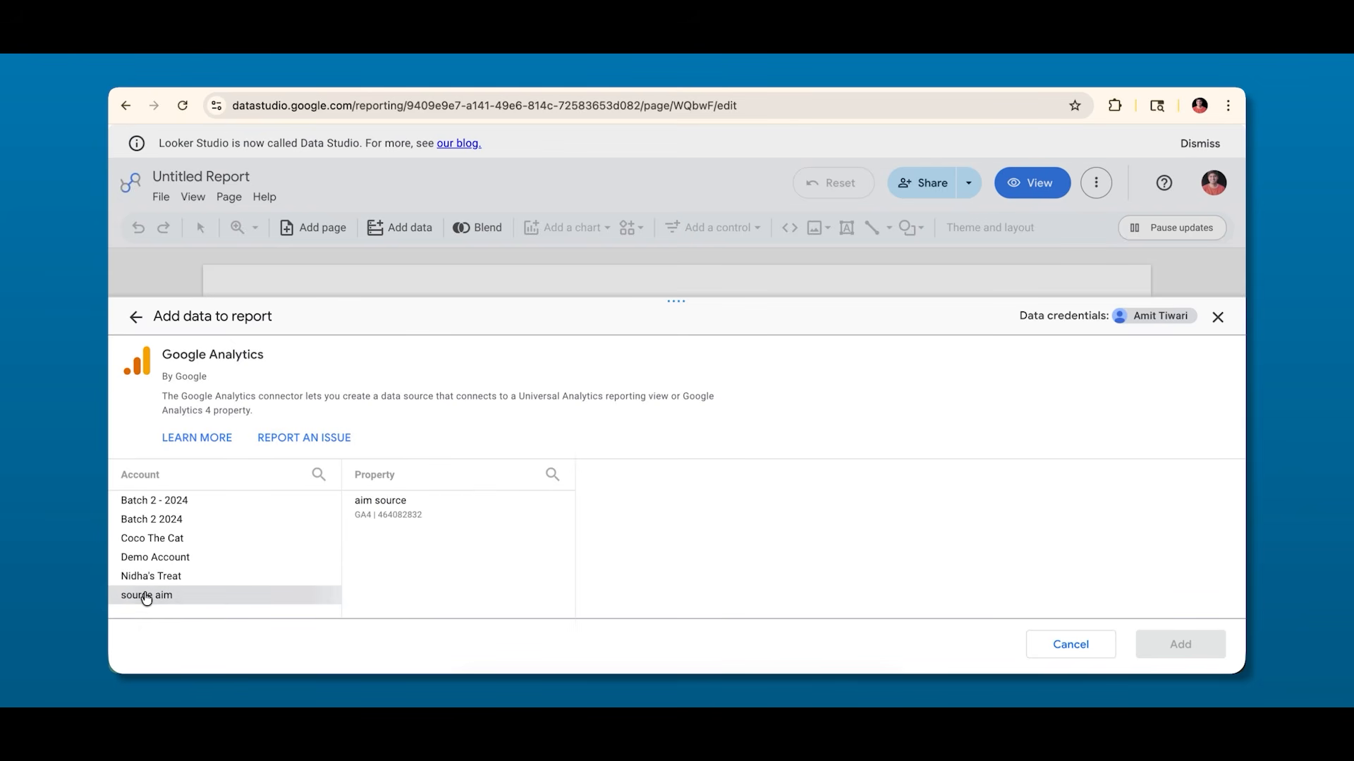
click(148, 558)
click(384, 532)
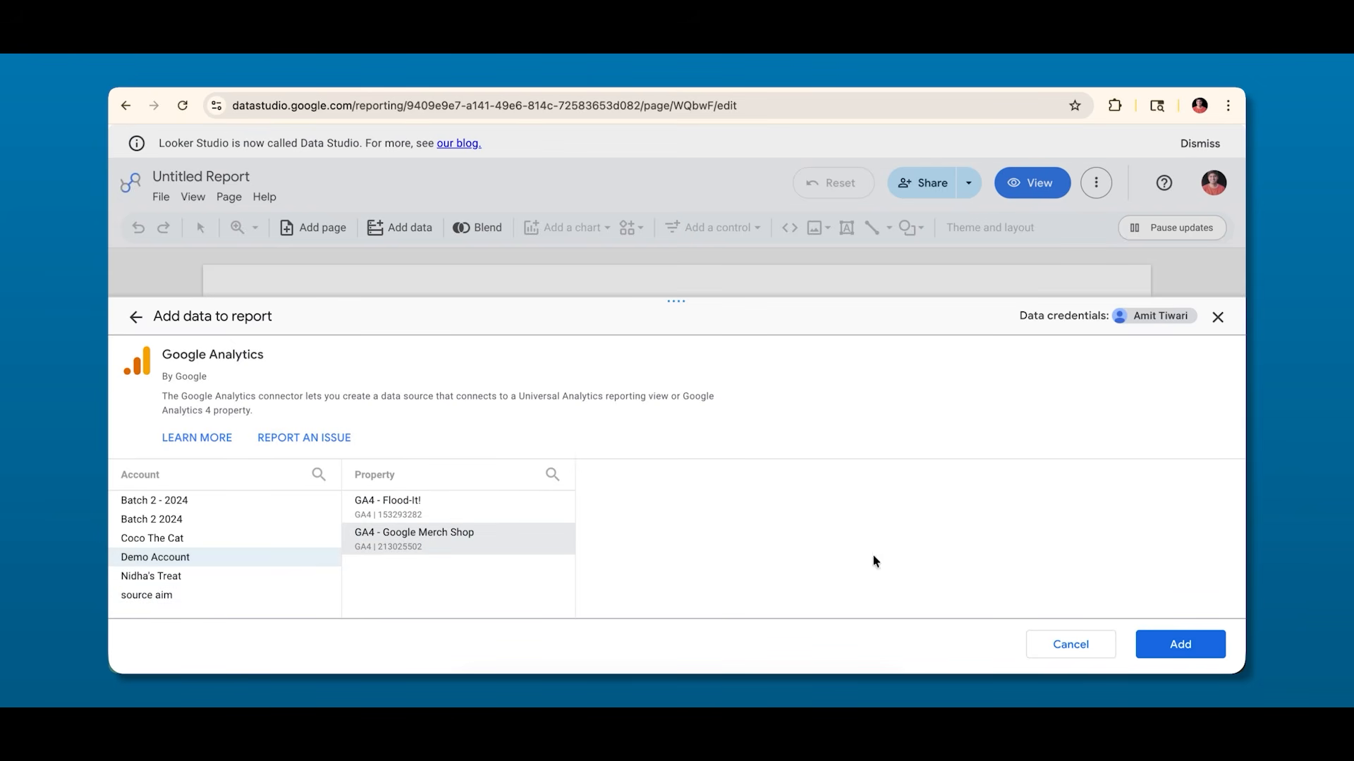
click(1179, 643)
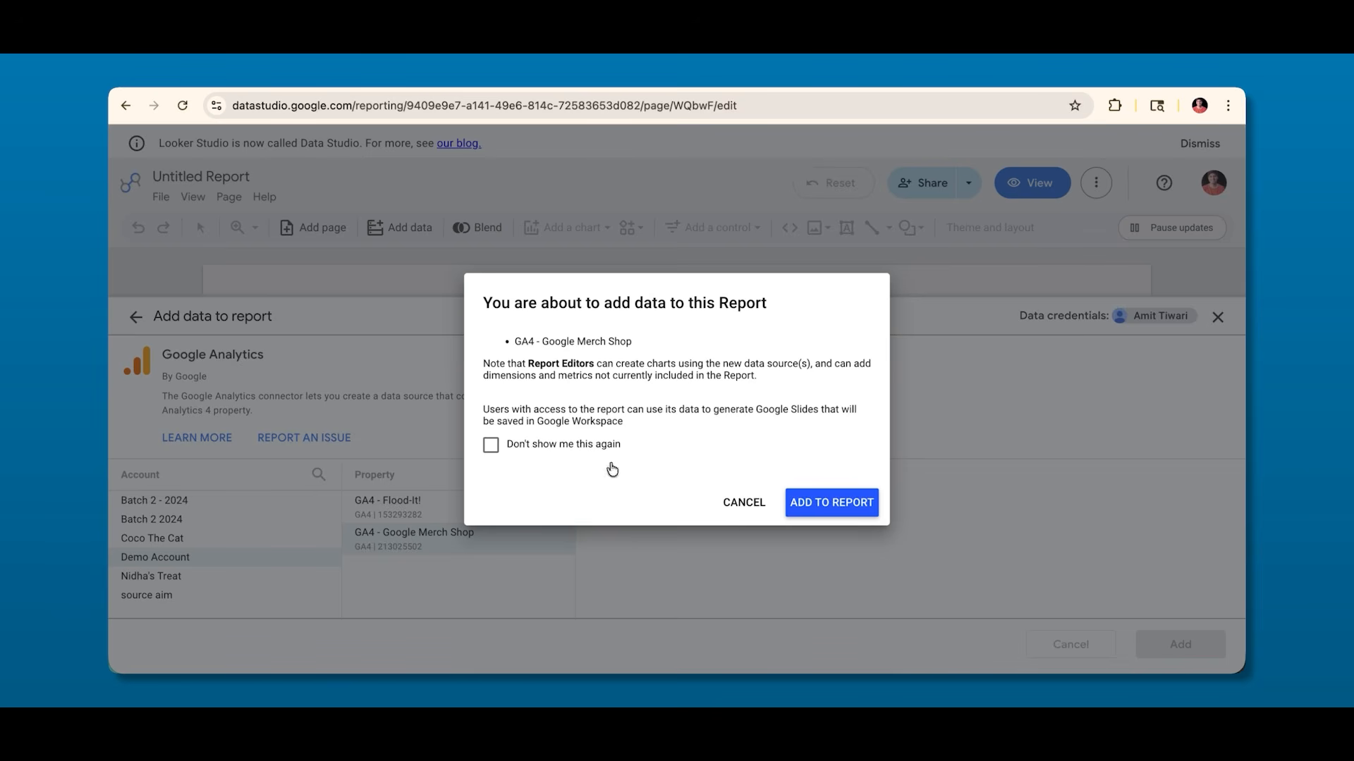
click(523, 446)
click(833, 490)
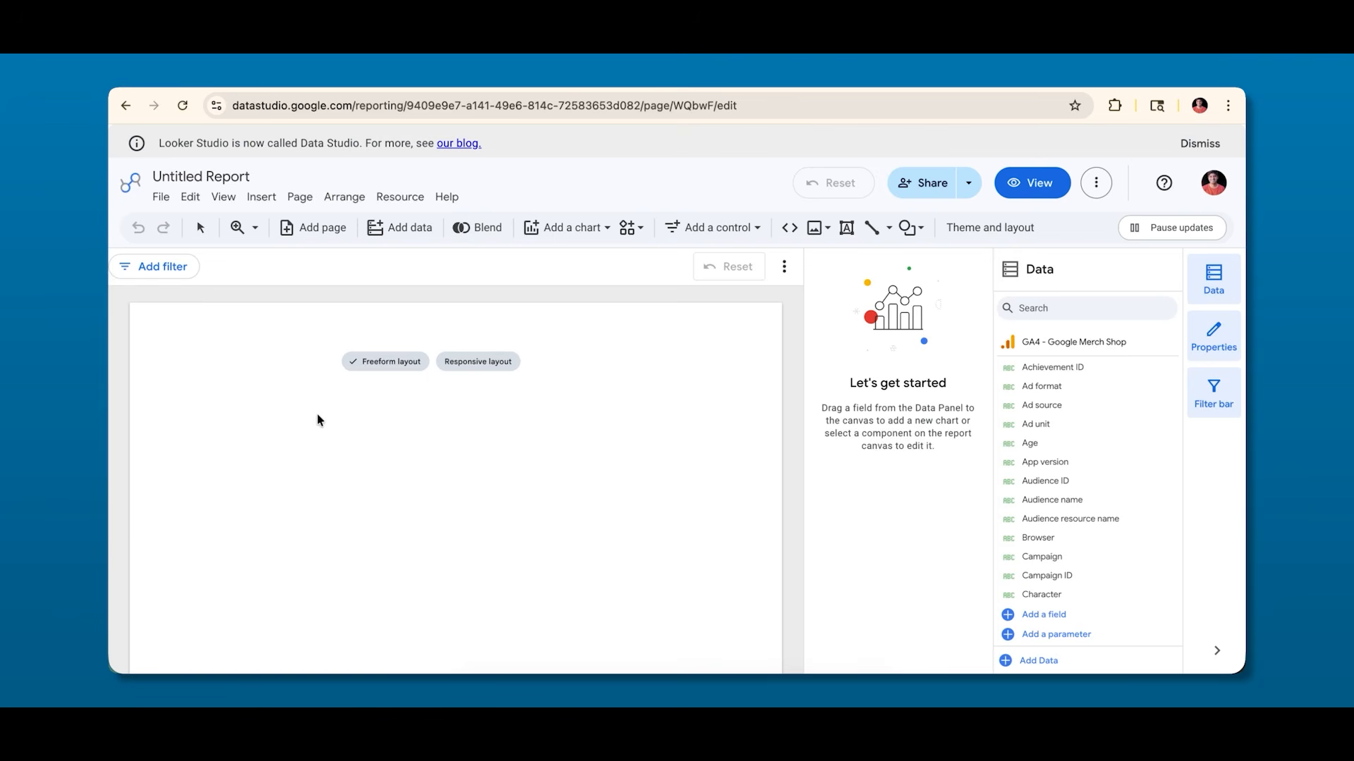
Compare the freeform and responsive layout options and look over the blank report page.
mouse_move(485, 362)
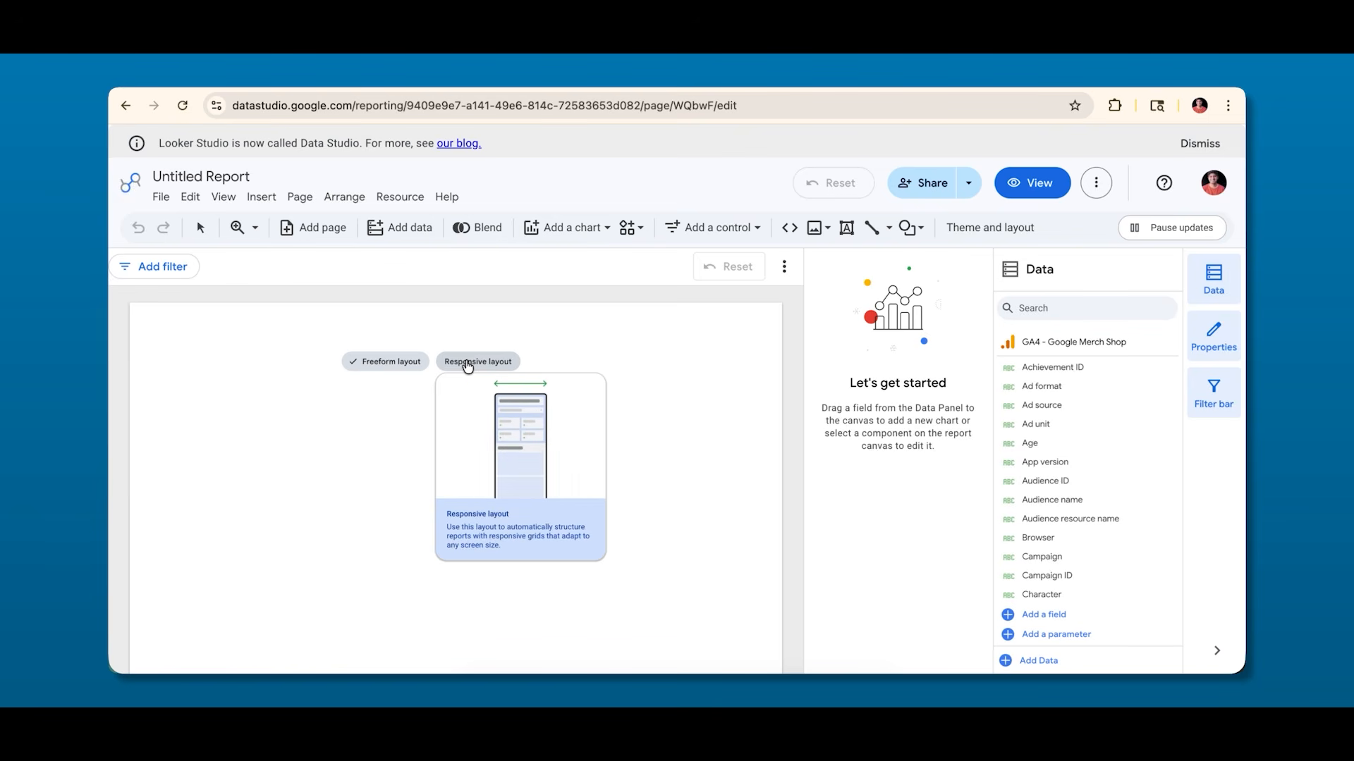
mouse_move(404, 364)
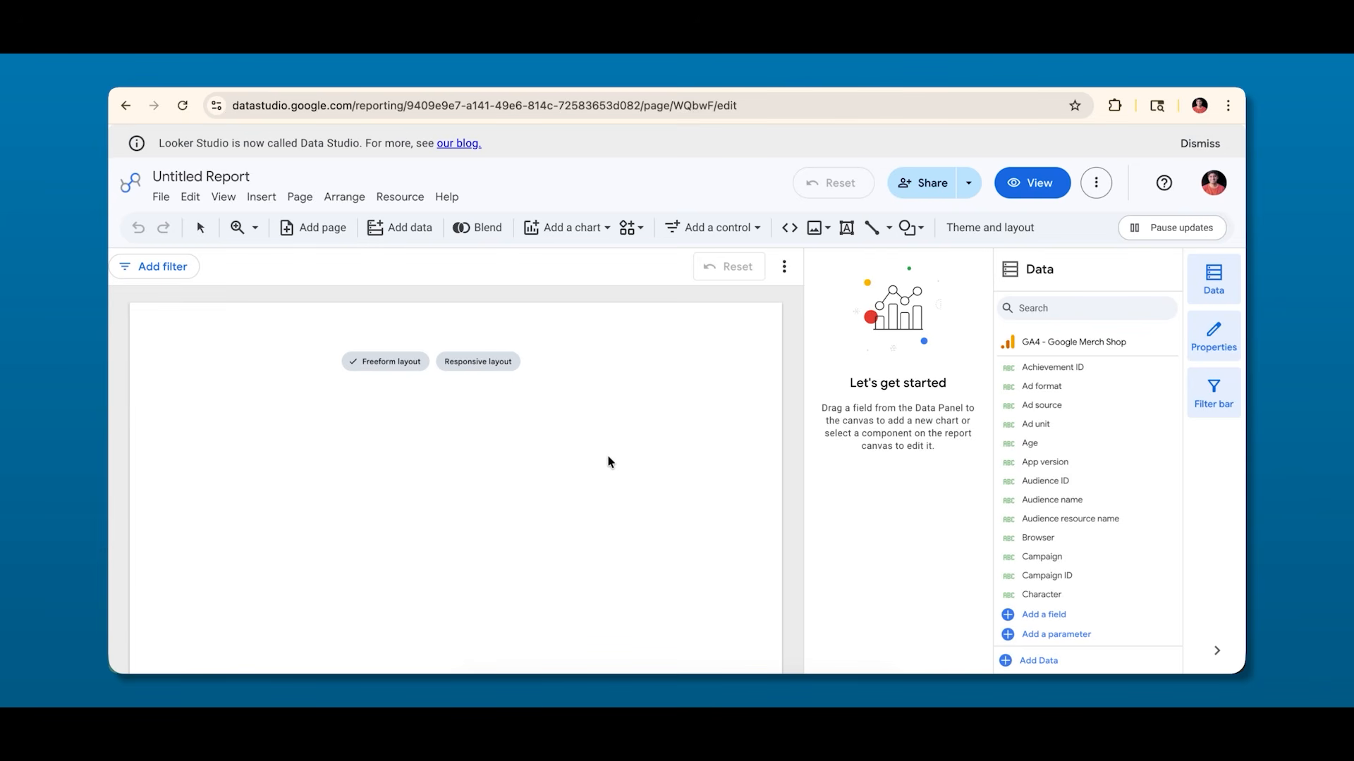
scroll(608, 460, down, 2)
scroll(608, 462, up, 3)
scroll(608, 462, down, 2)
scroll(607, 462, up, 1)
scroll(608, 461, down, 2)
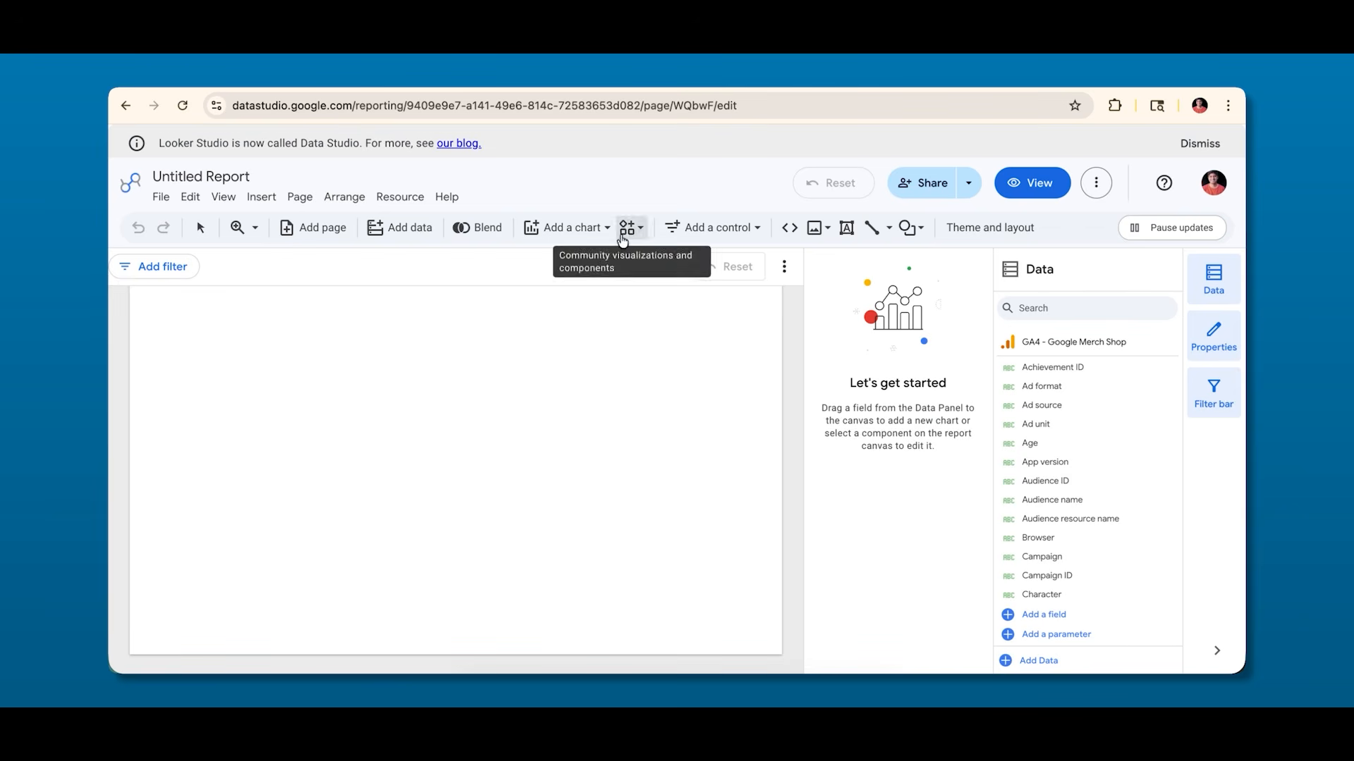
Browse the report themes, trying Lagoon, and apply the Harvest theme to the report.
click(992, 232)
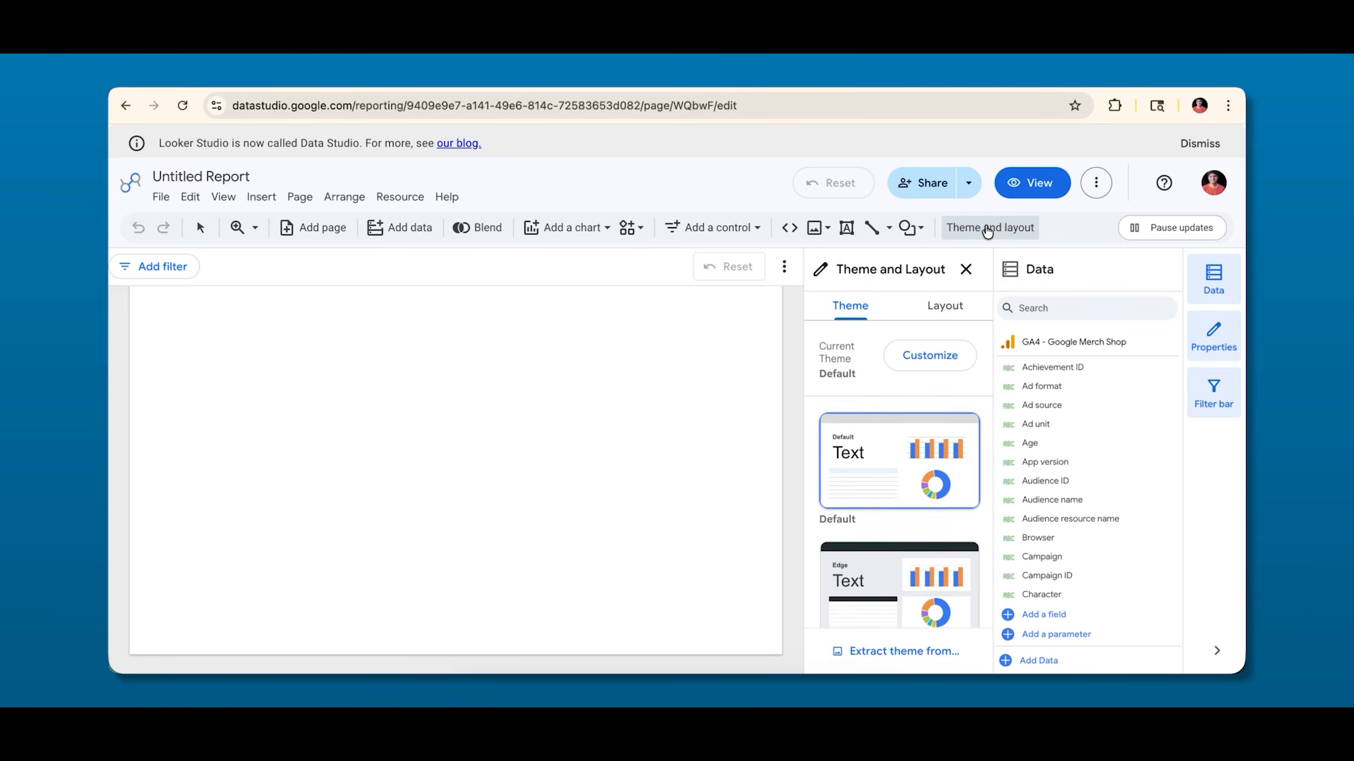
scroll(879, 452, down, 2)
scroll(877, 528, down, 3)
scroll(877, 527, down, 8)
scroll(875, 525, down, 12)
scroll(874, 495, up, 5)
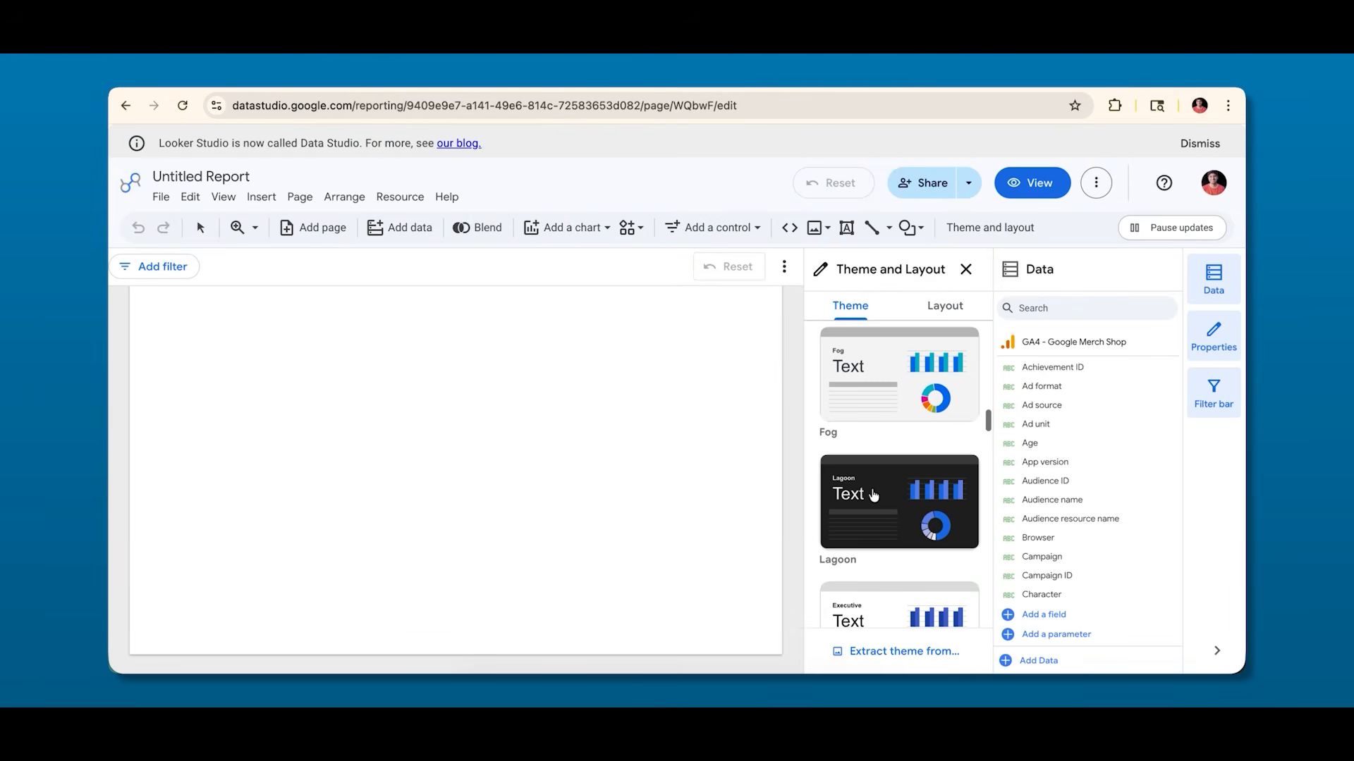
click(872, 489)
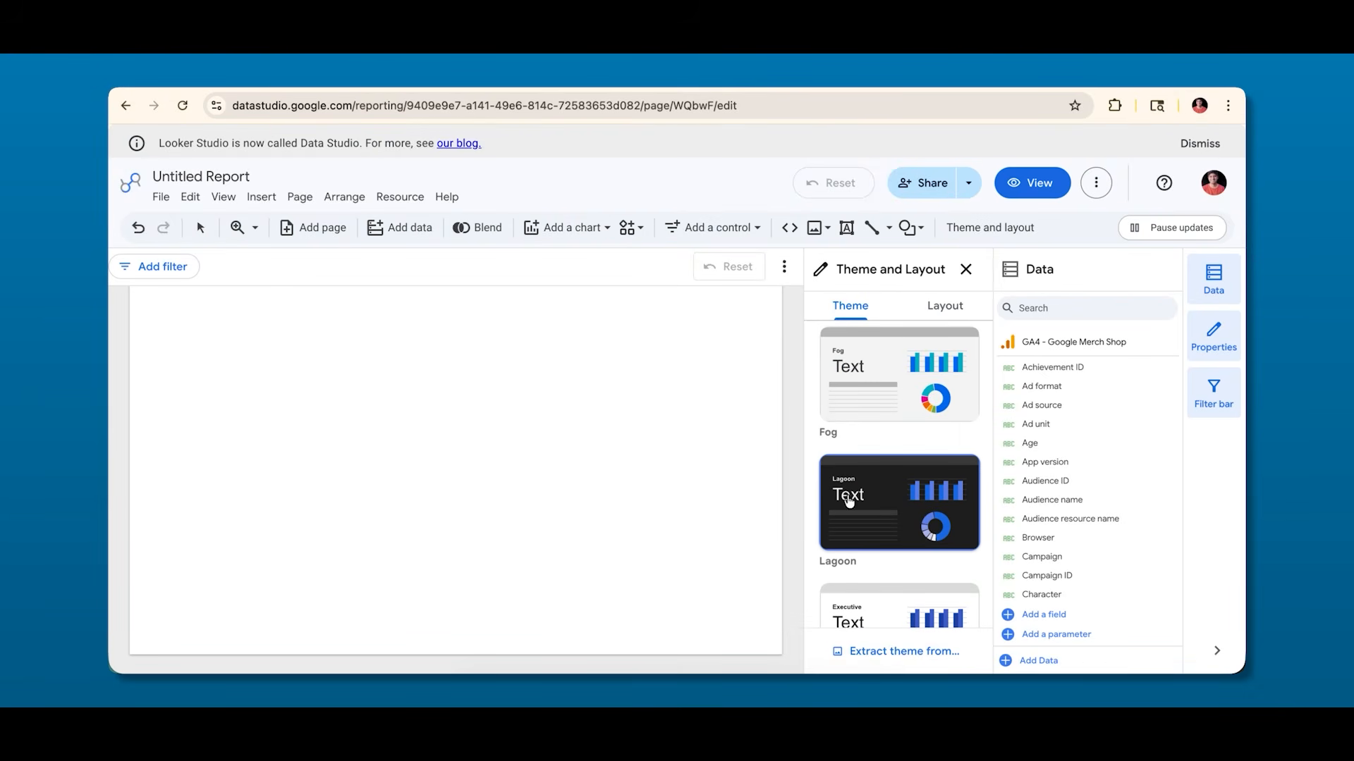
scroll(916, 409, down, 5)
click(862, 417)
scroll(862, 418, up, 10)
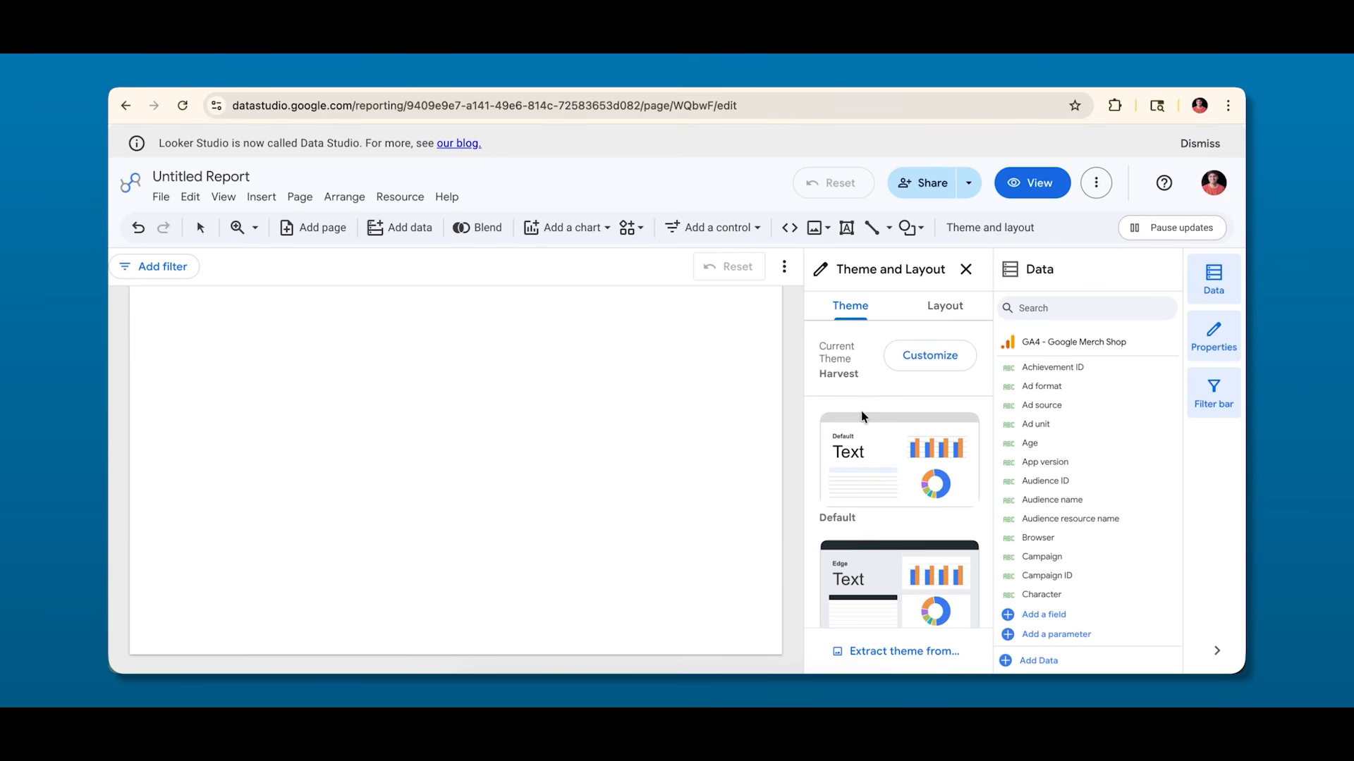
scroll(861, 418, down, 10)
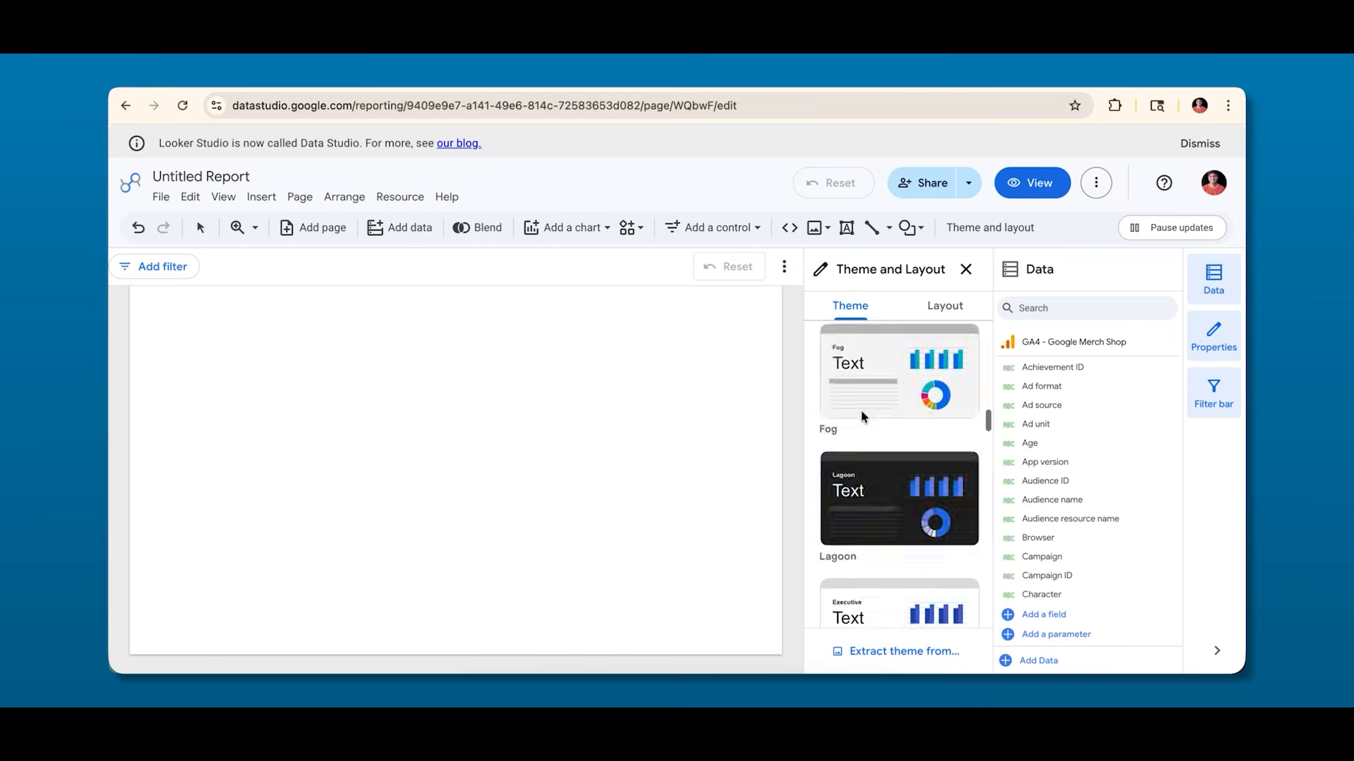
scroll(861, 412, down, 1)
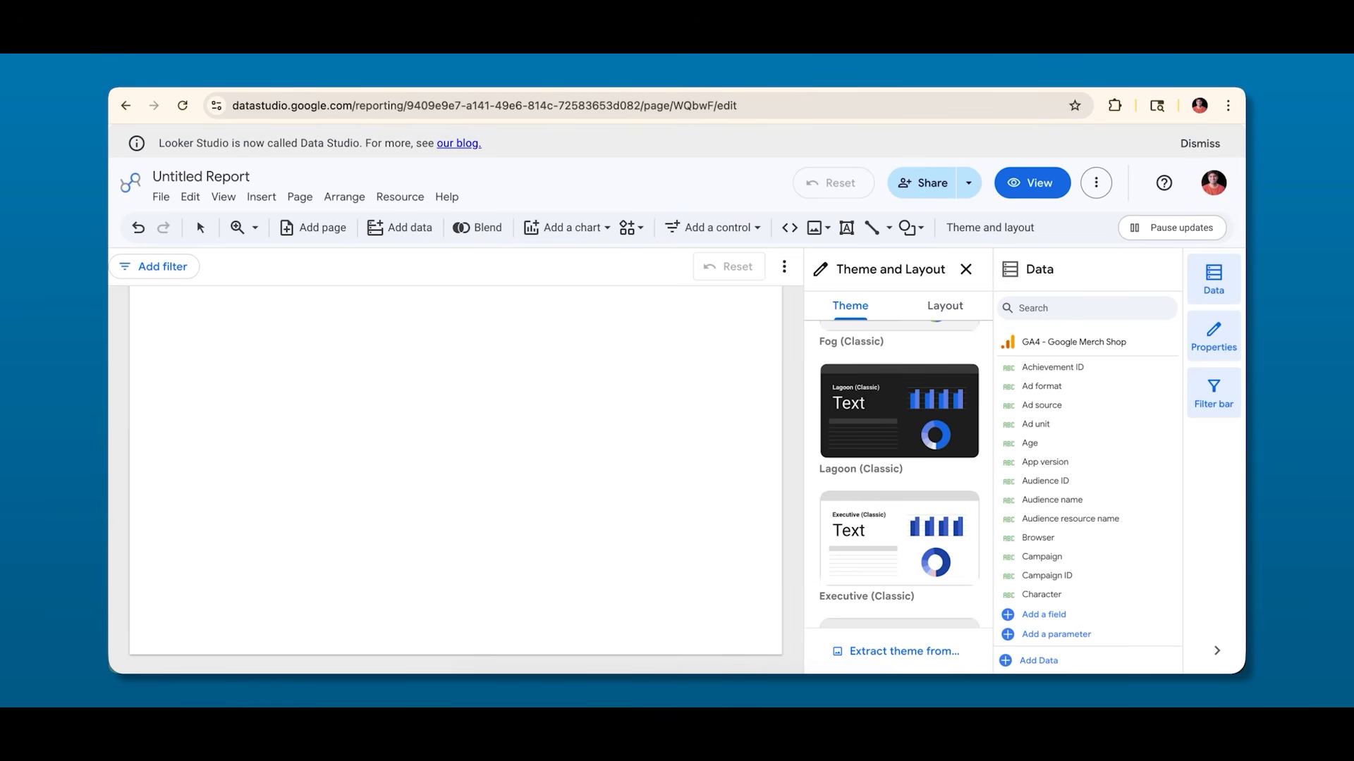
Search Google Images for "marketing reports" in a new tab and preview Improvado's SEO Performance Report image.
key(super+t)
text(m)
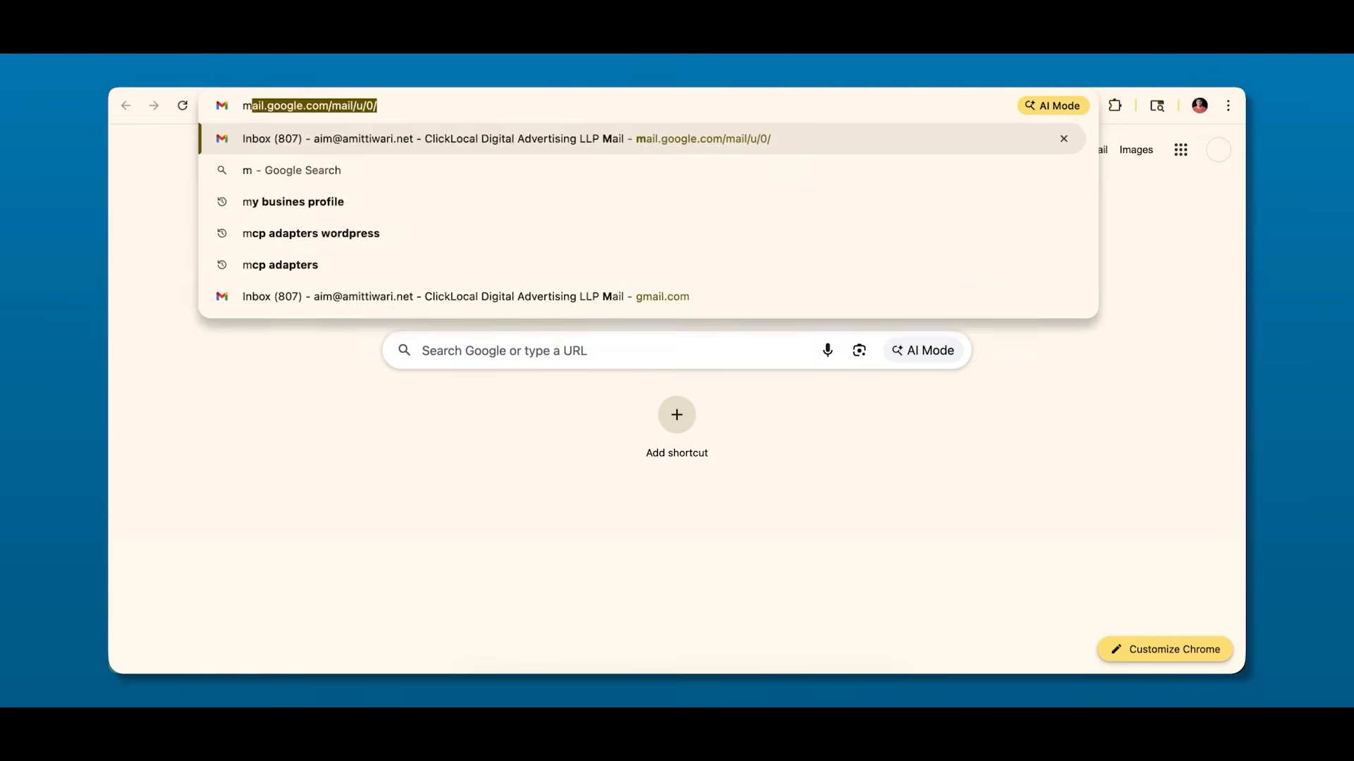
text(arketing reports)
key(Return)
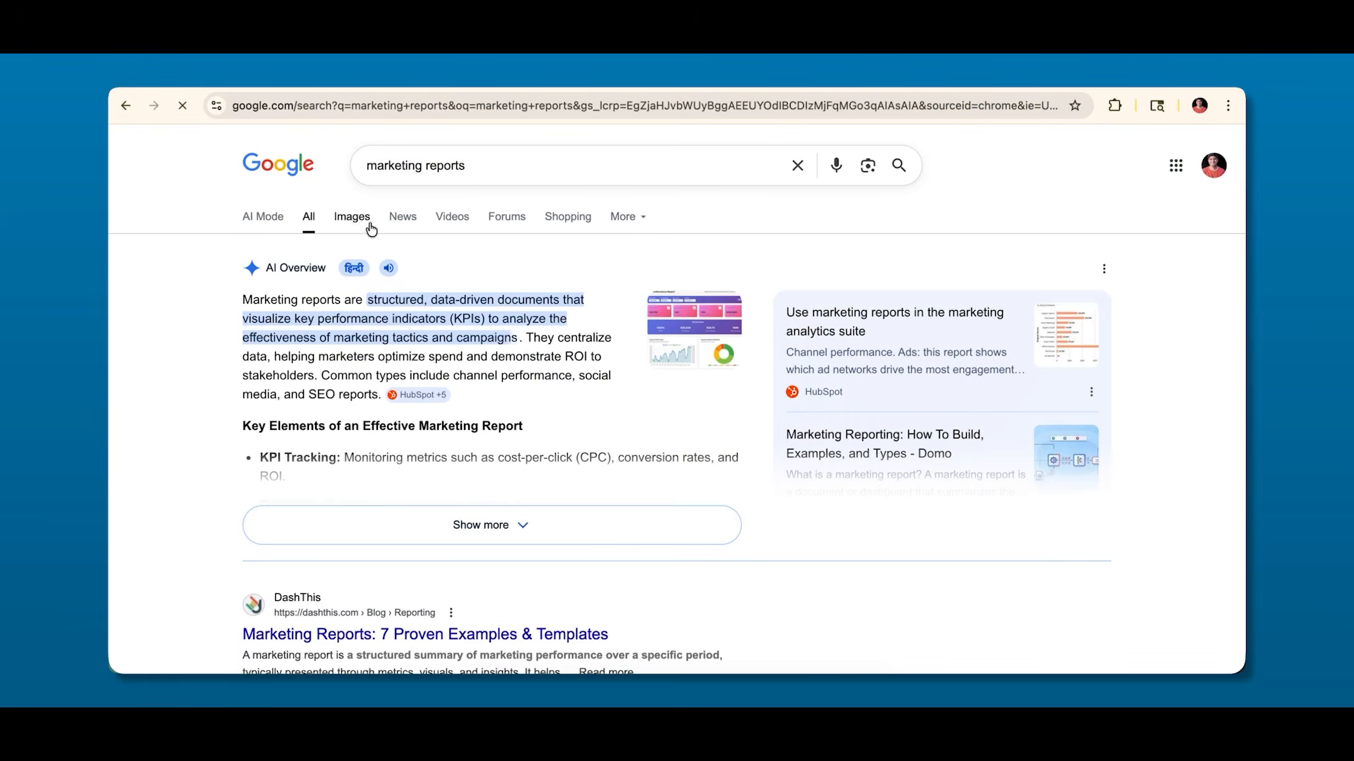
click(356, 218)
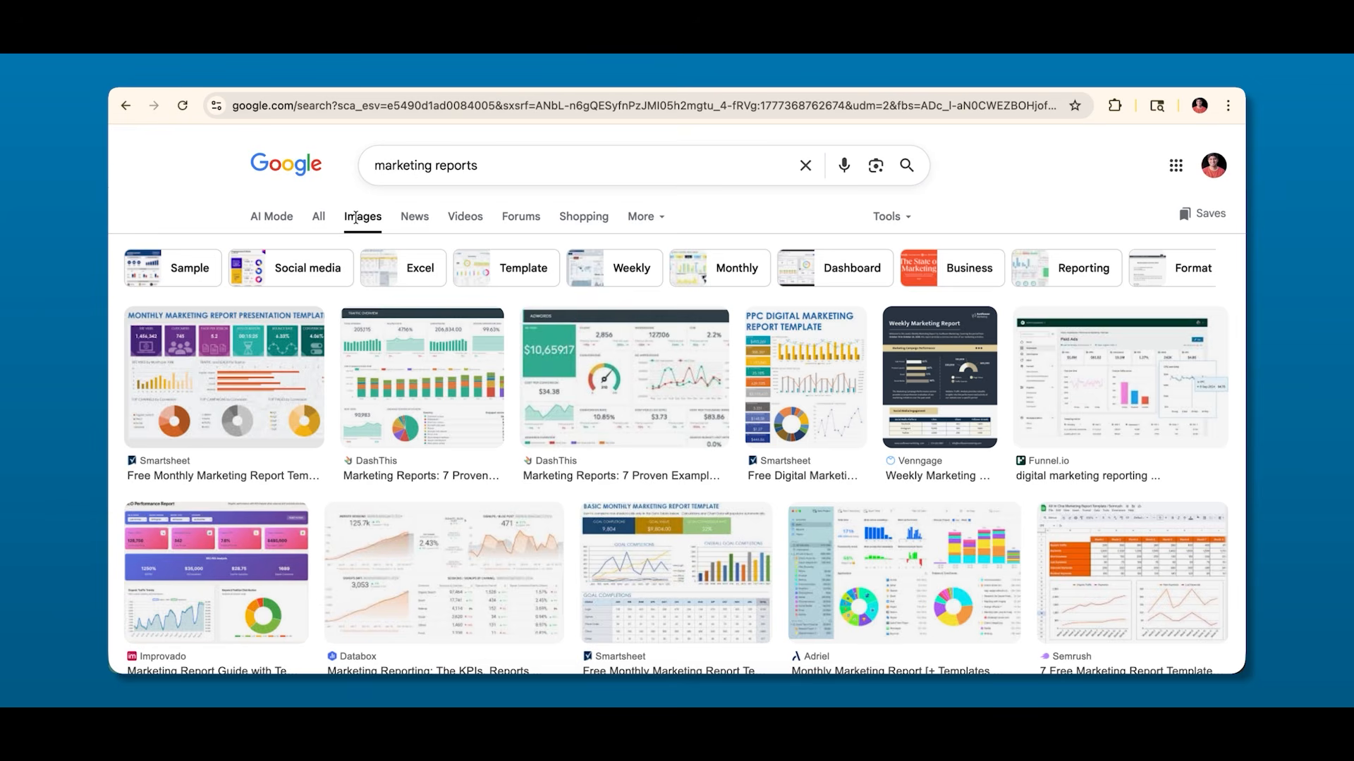
scroll(240, 458, down, 2)
click(185, 423)
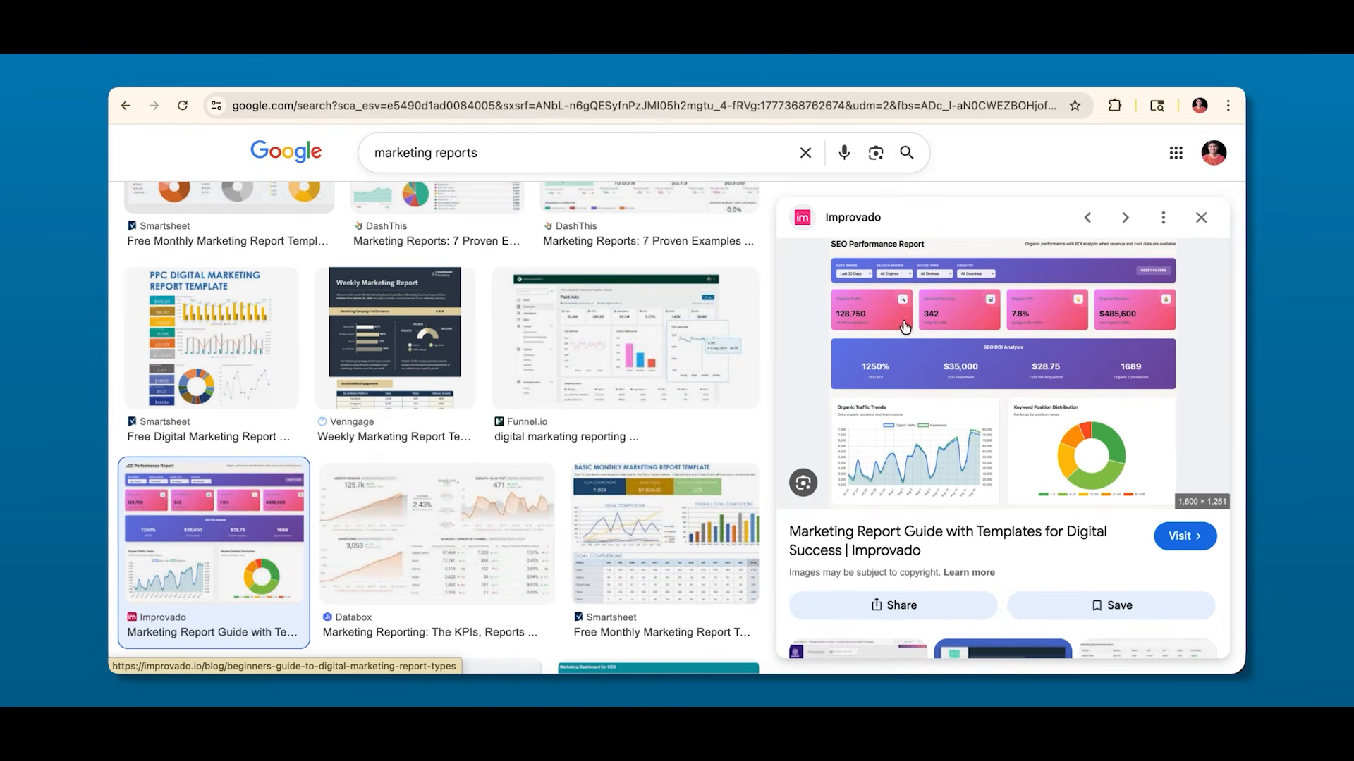
Open the SEO Performance Report image in its own tab and copy its full web address.
right_click(922, 348)
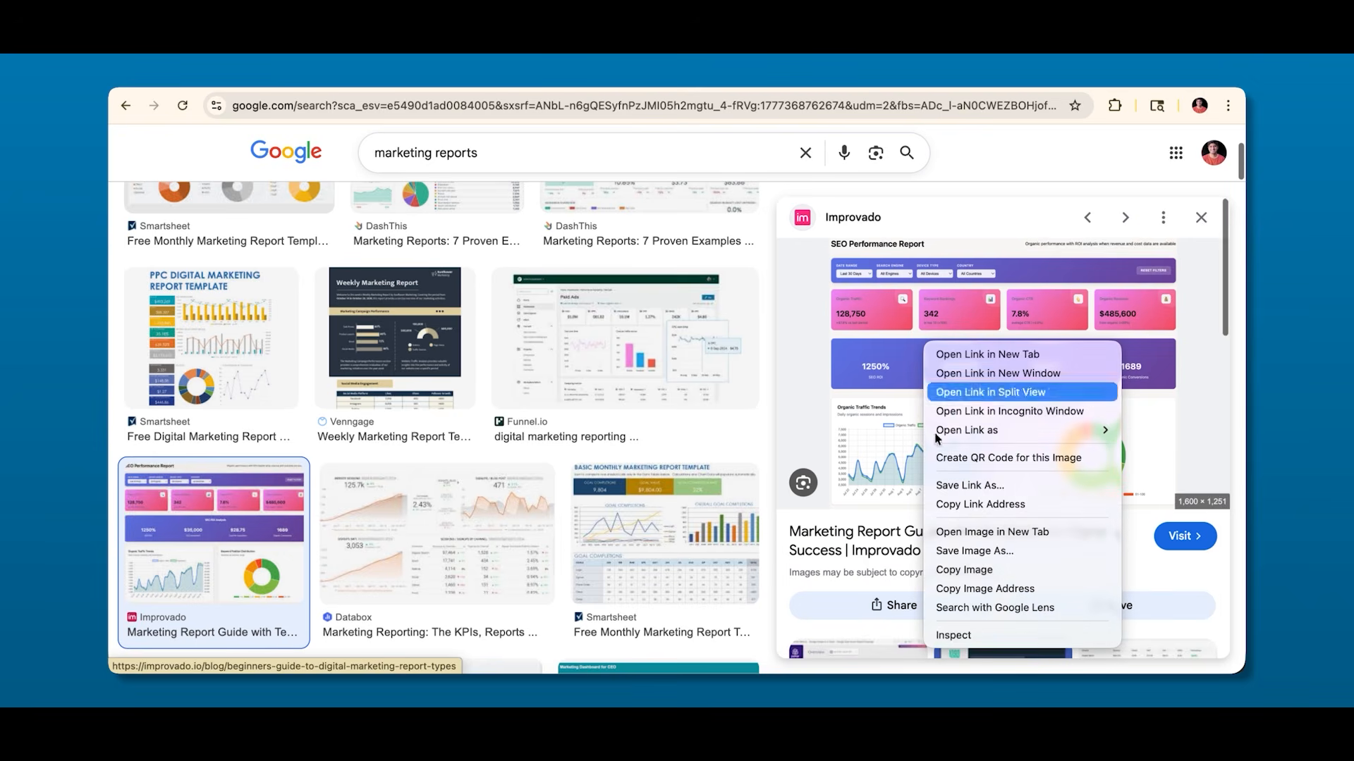
click(967, 534)
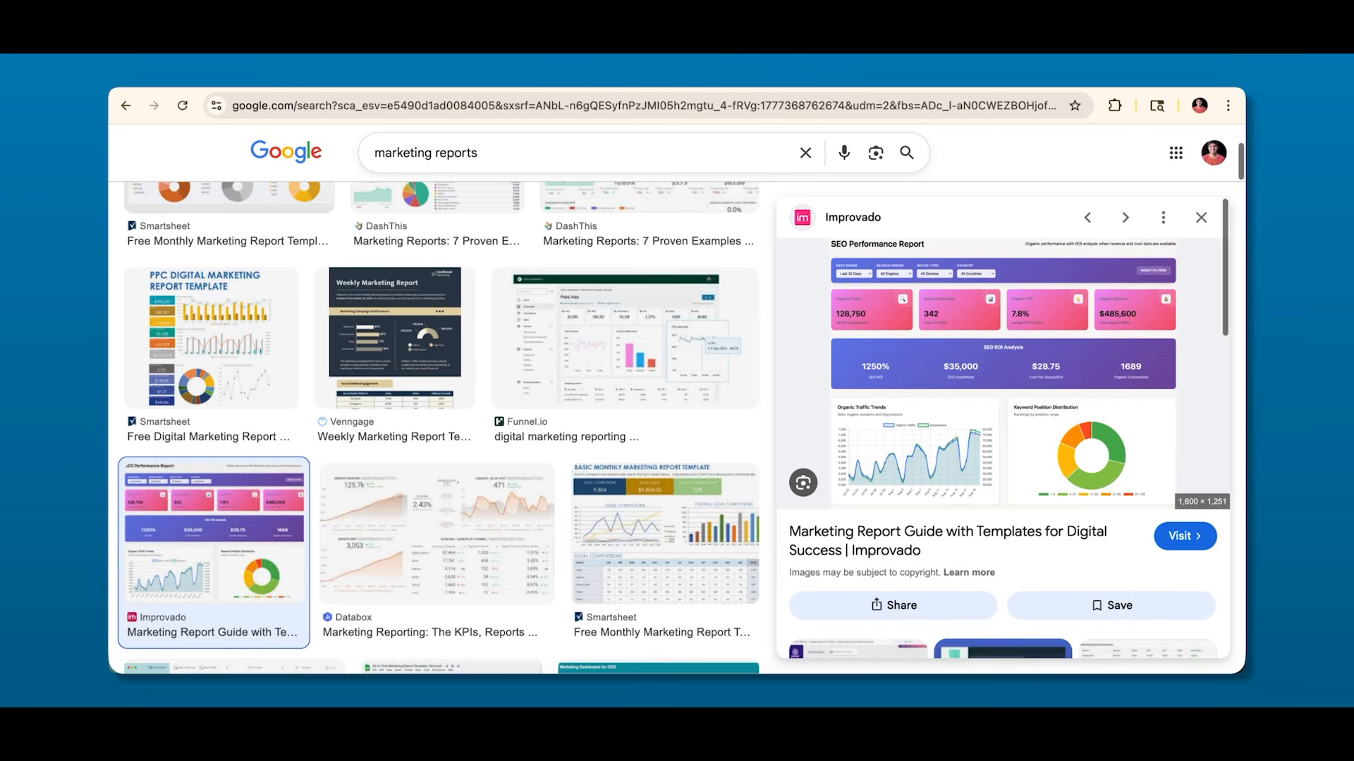
click(779, 88)
click(505, 105)
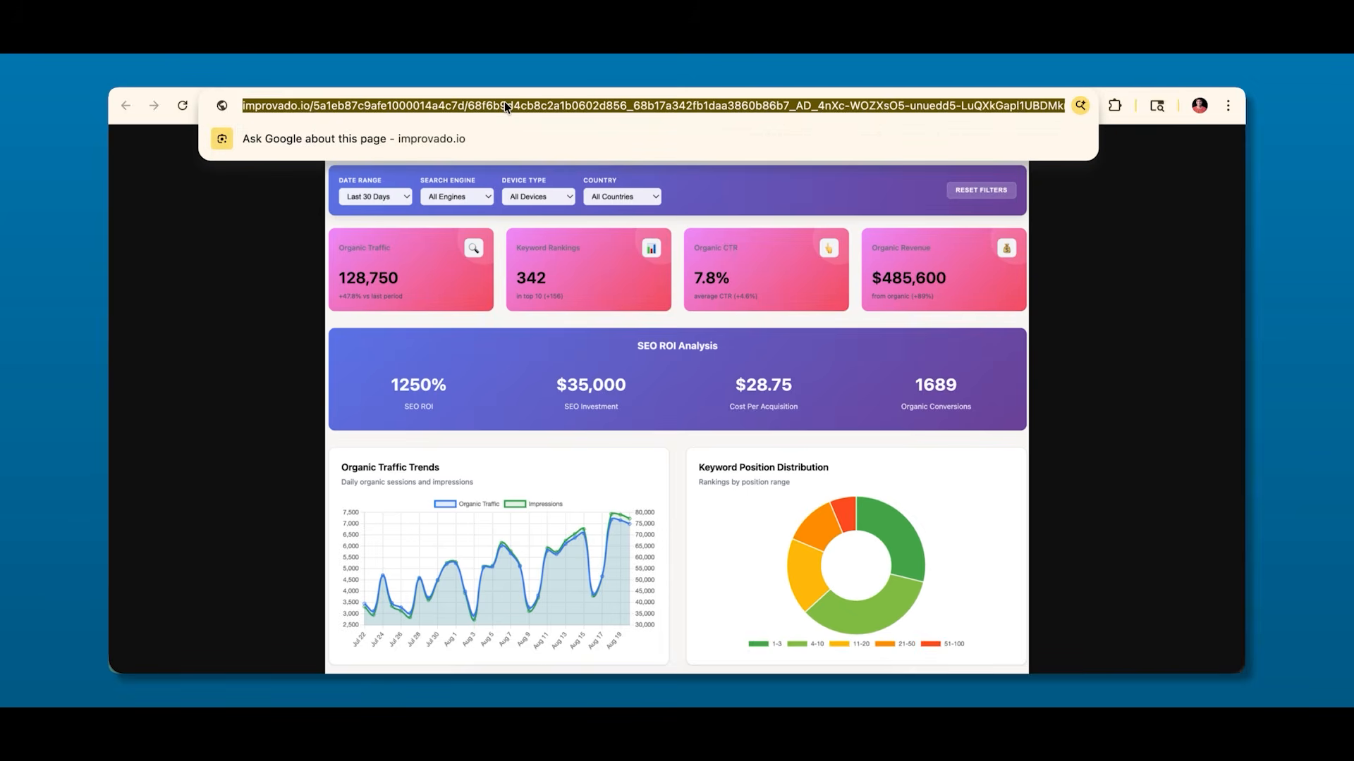
key(BackSpace)
Switch back to the Data Studio report and upload the copied image address by URL to extract a theme from it.
click(494, 86)
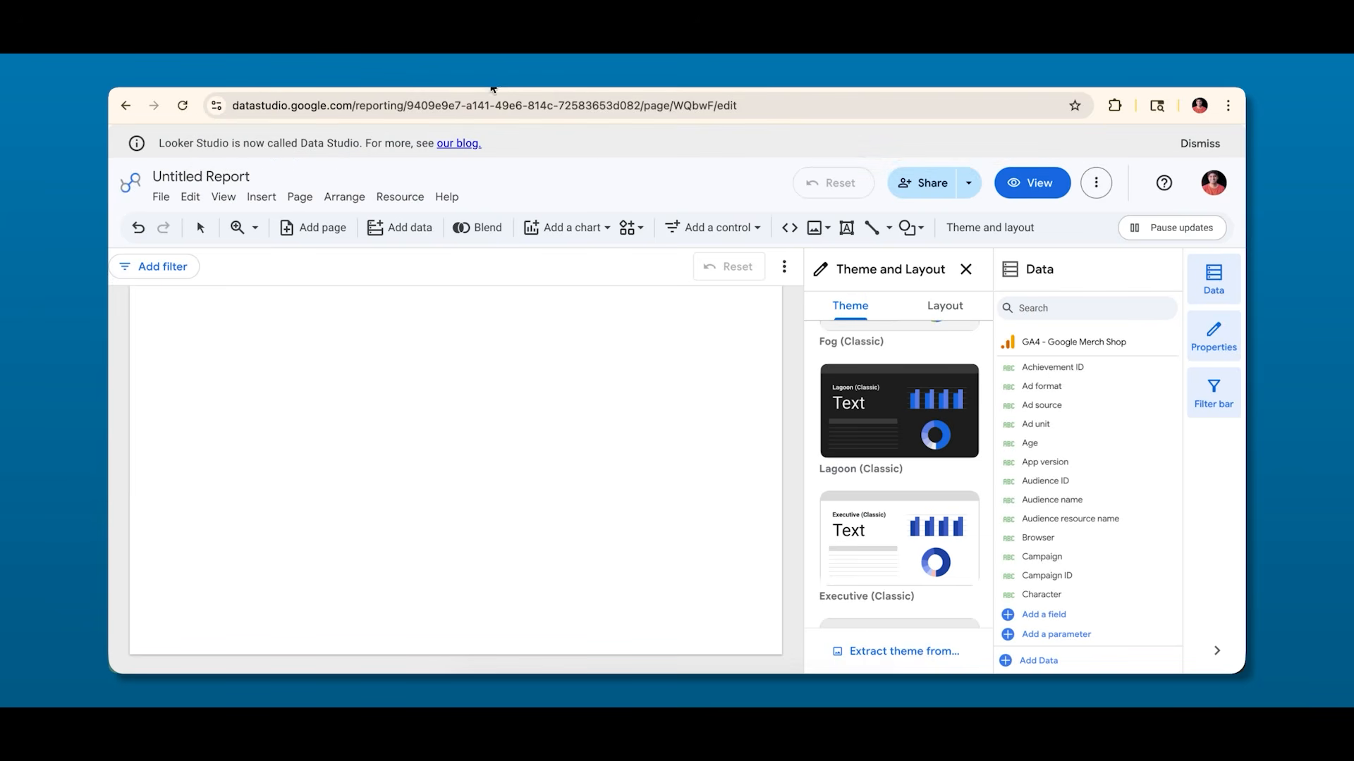
click(890, 654)
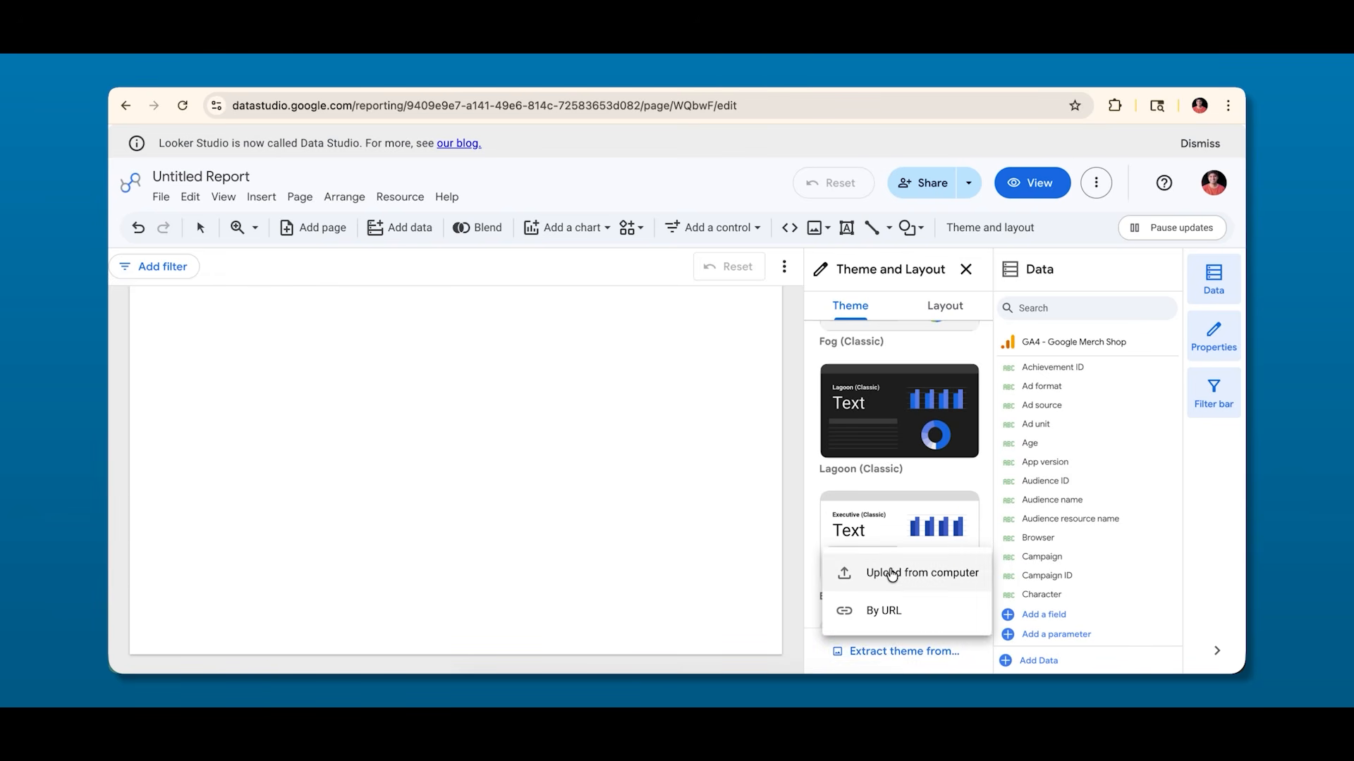
click(883, 608)
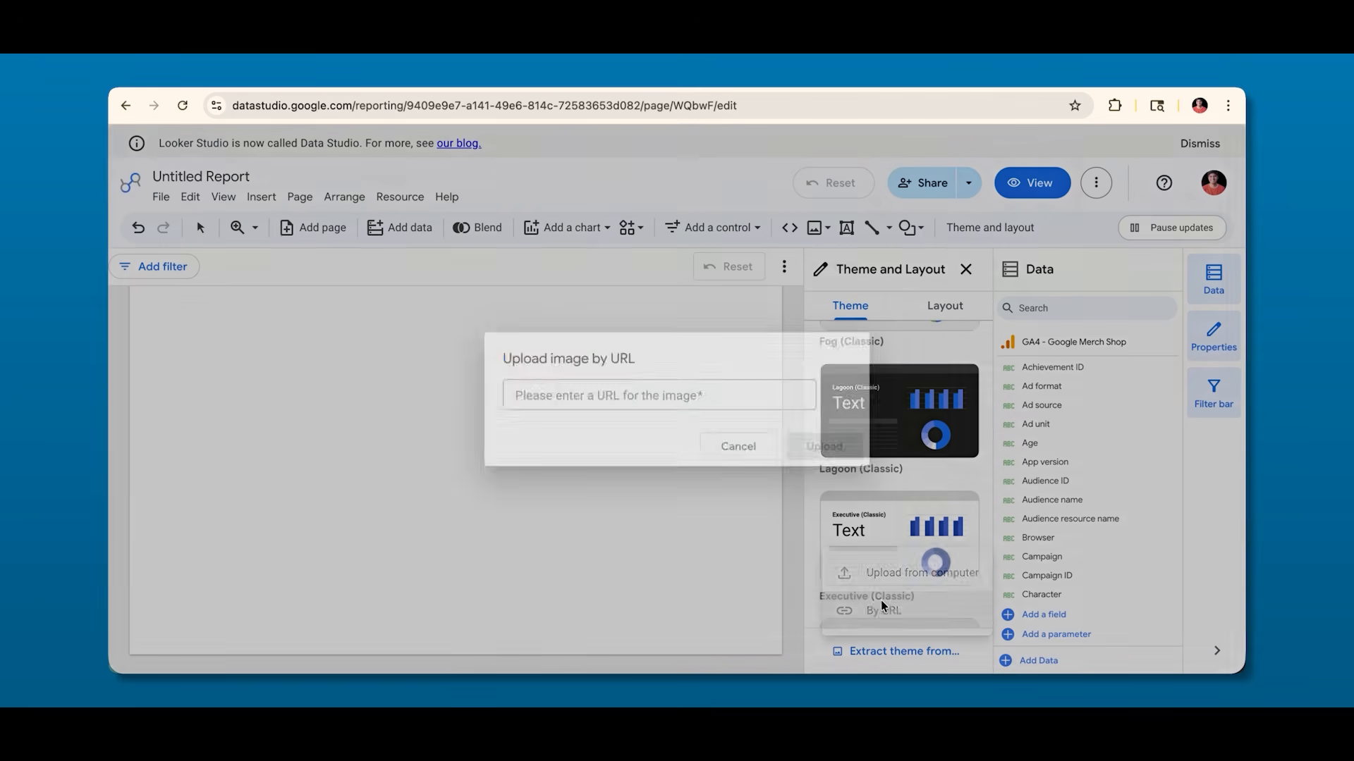
key(ctrl+v)
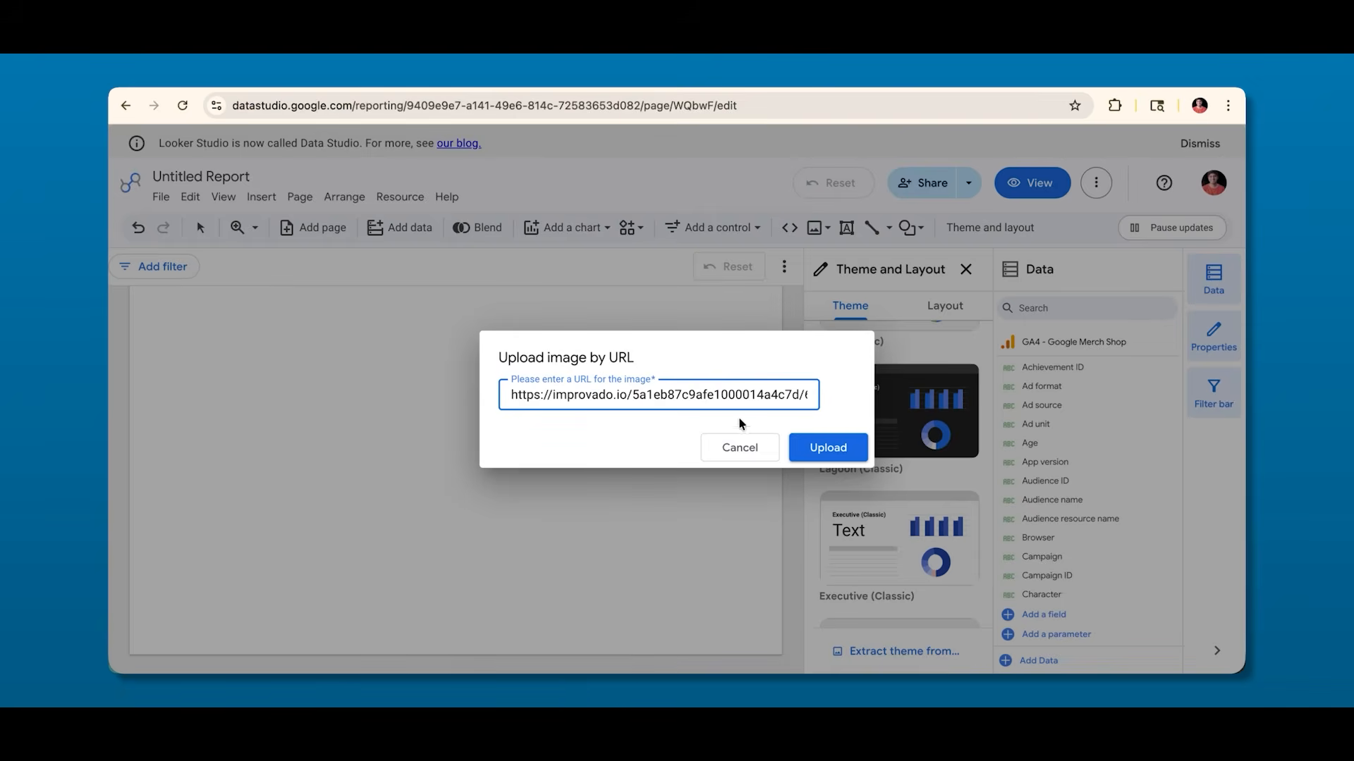
click(819, 455)
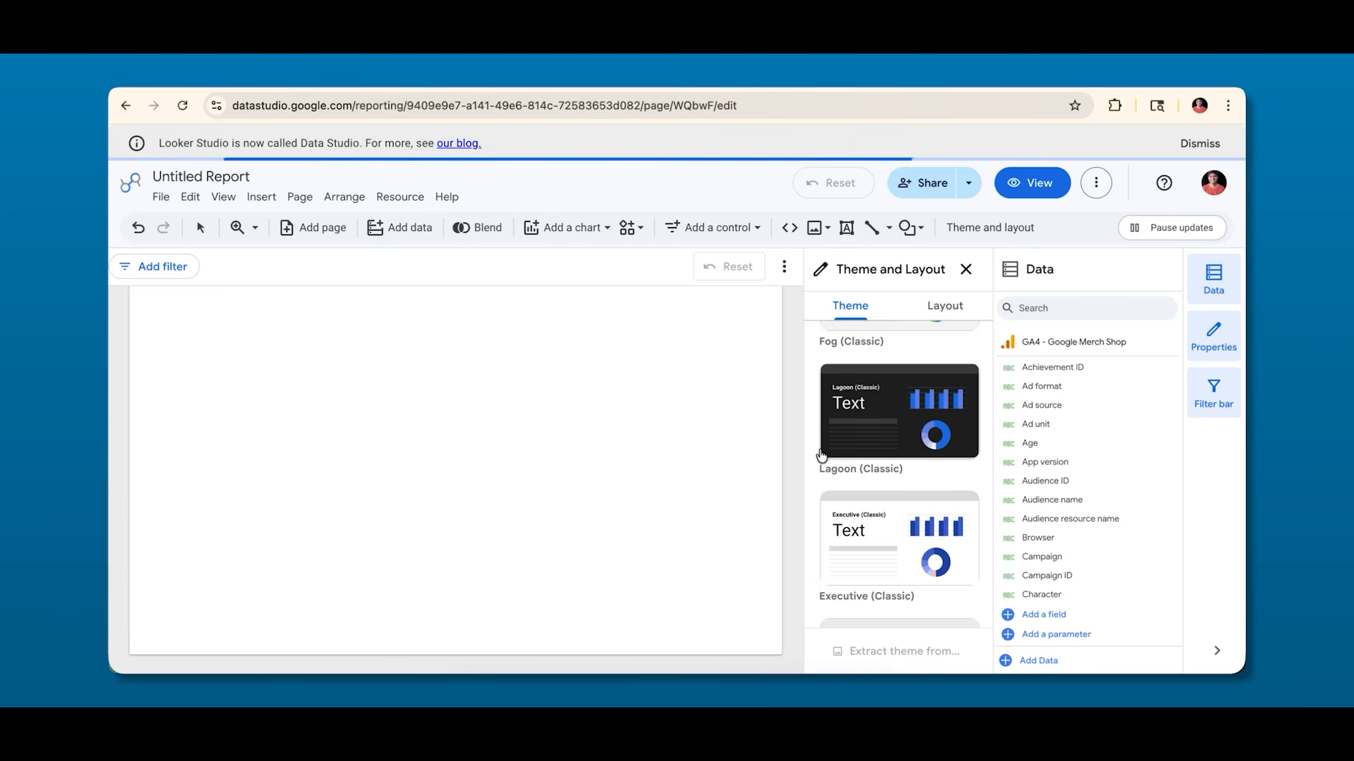
Dismiss the Data Studio renaming notice and apply the generated theme with a purple header on a light background.
click(1199, 143)
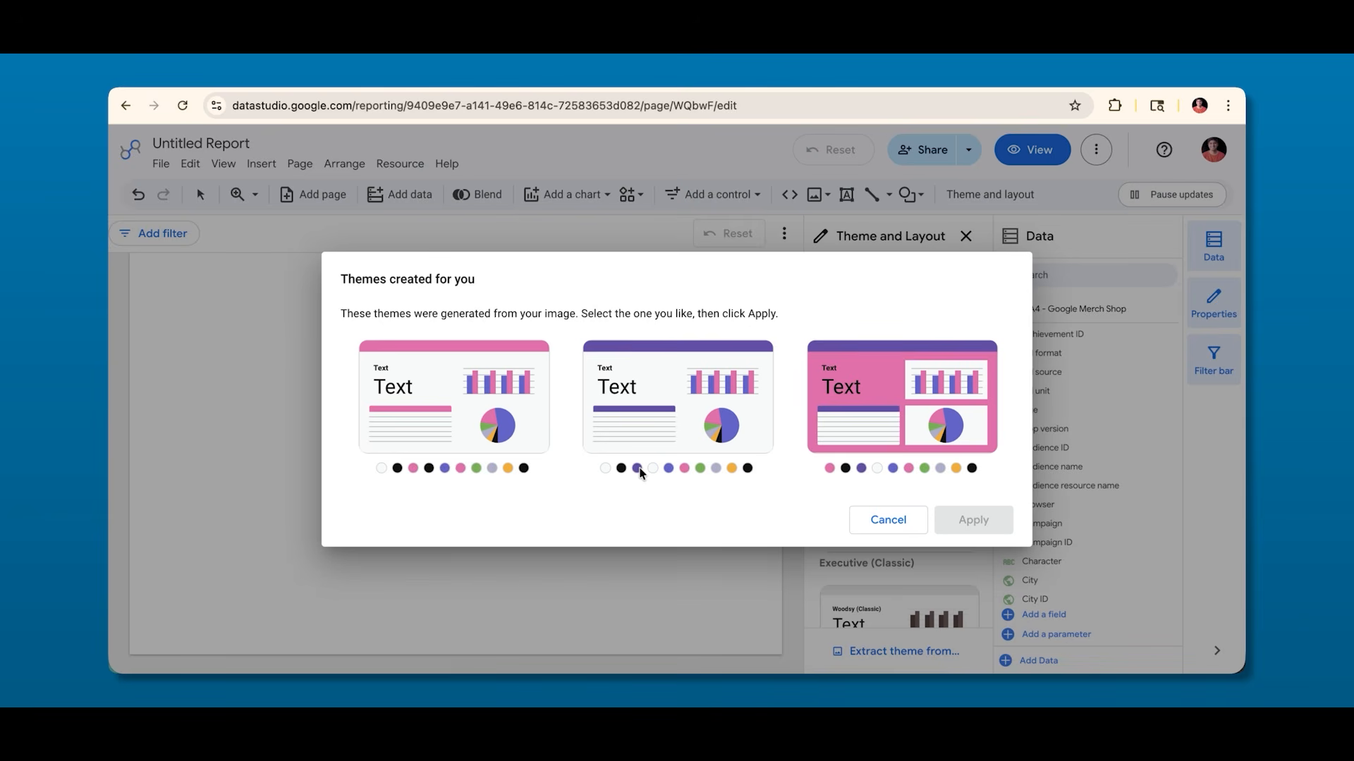
click(638, 386)
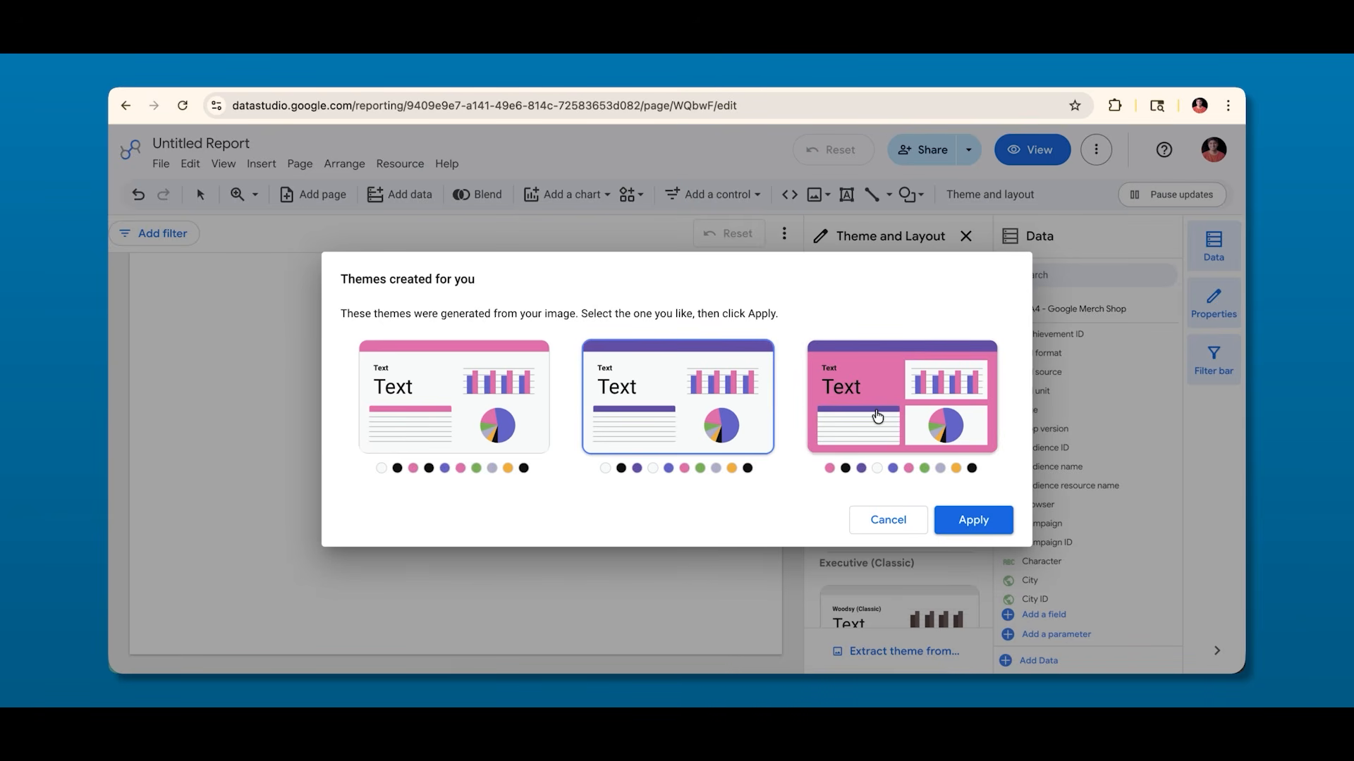
click(957, 523)
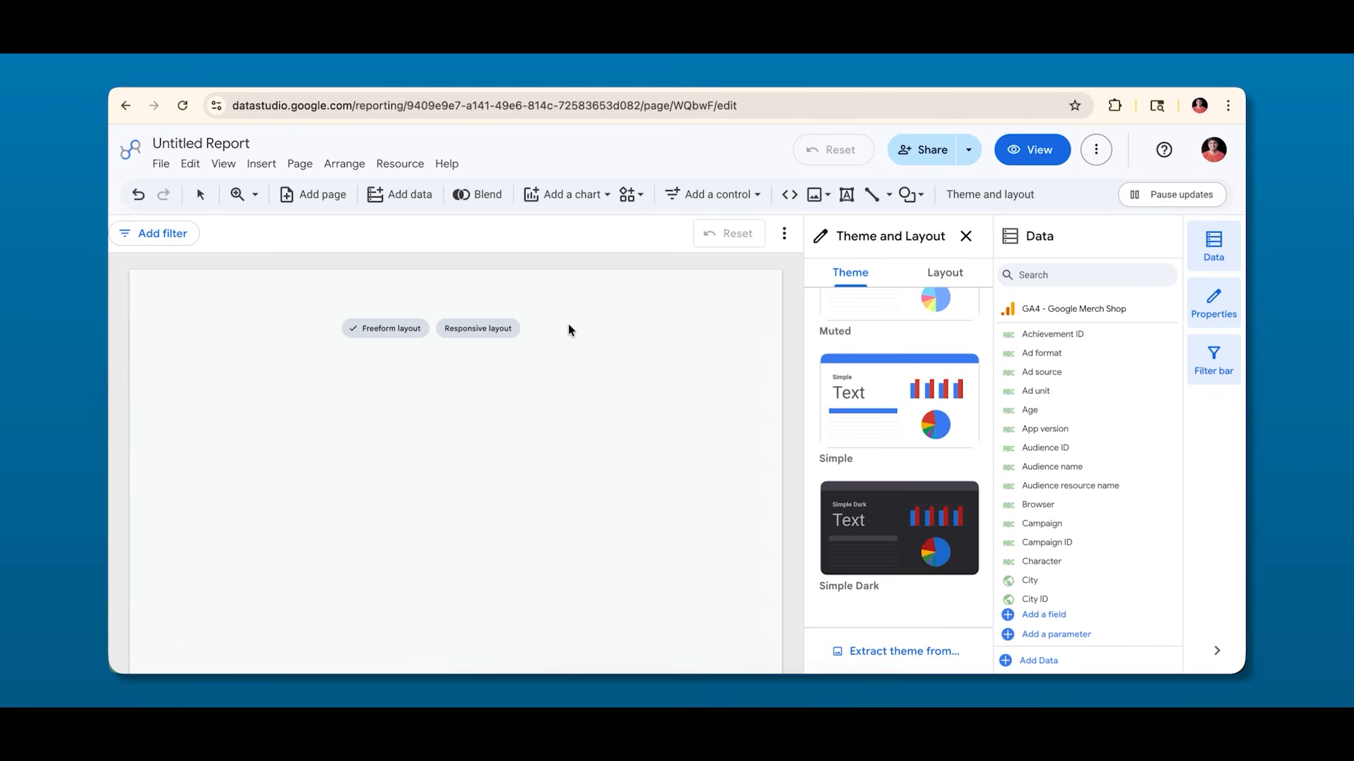
Enable modern charts in the report's theme settings.
scroll(859, 359, up, 10)
scroll(860, 354, up, 2)
scroll(866, 480, down, 1)
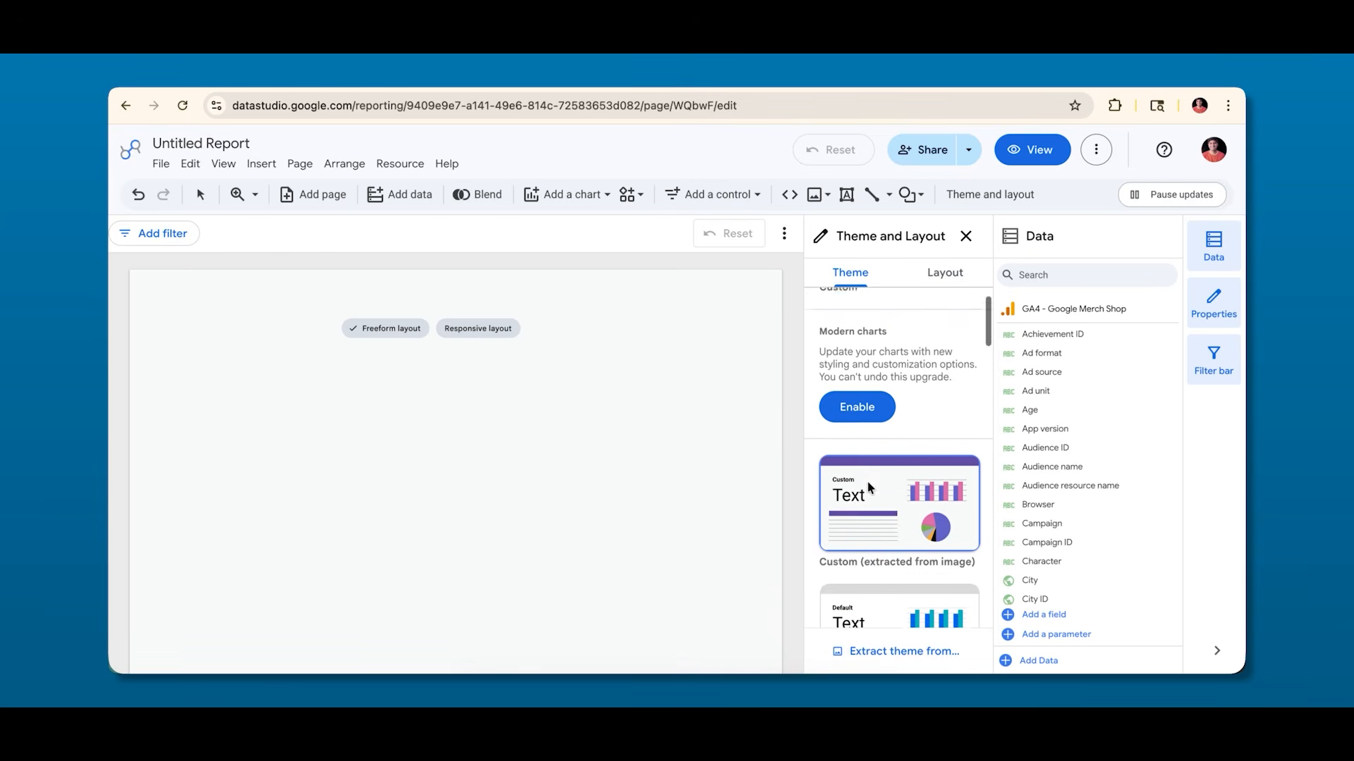
scroll(867, 483, down, 1)
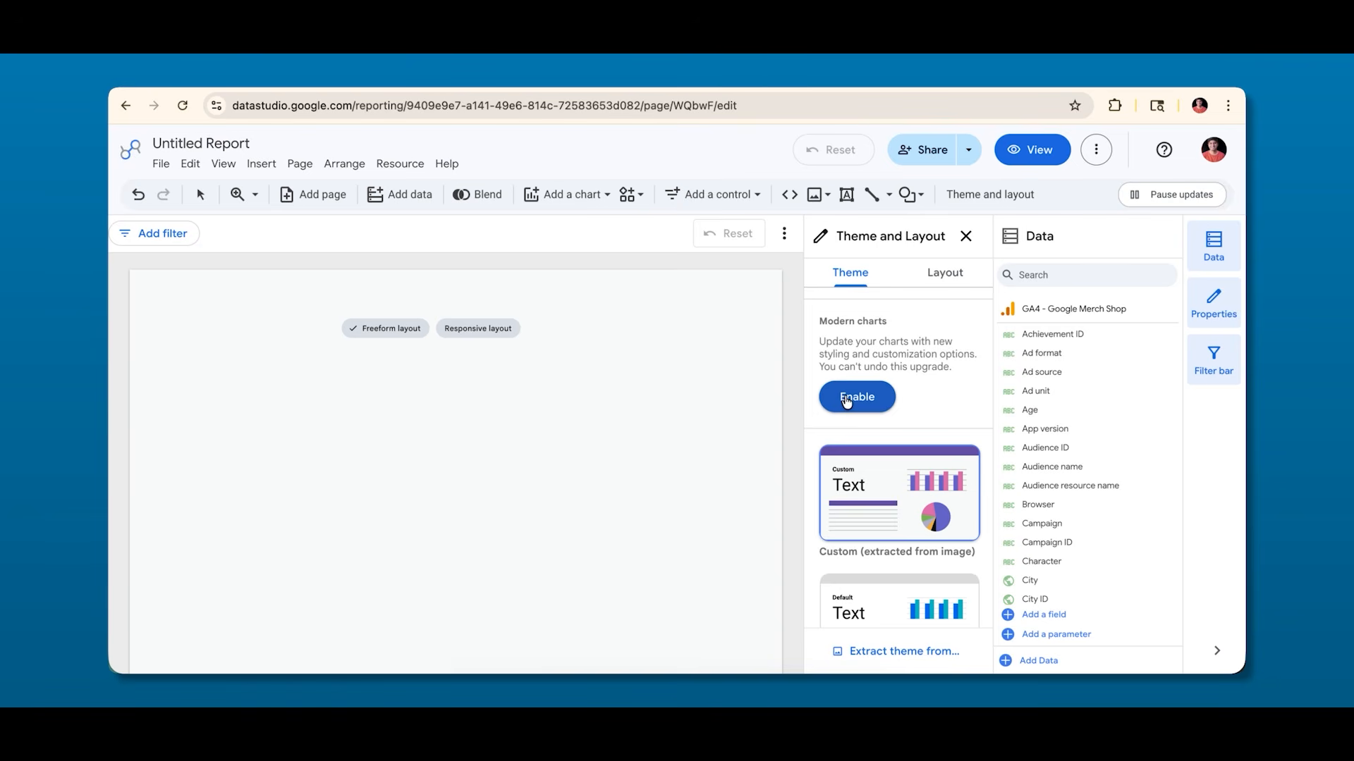
scroll(847, 402, up, 2)
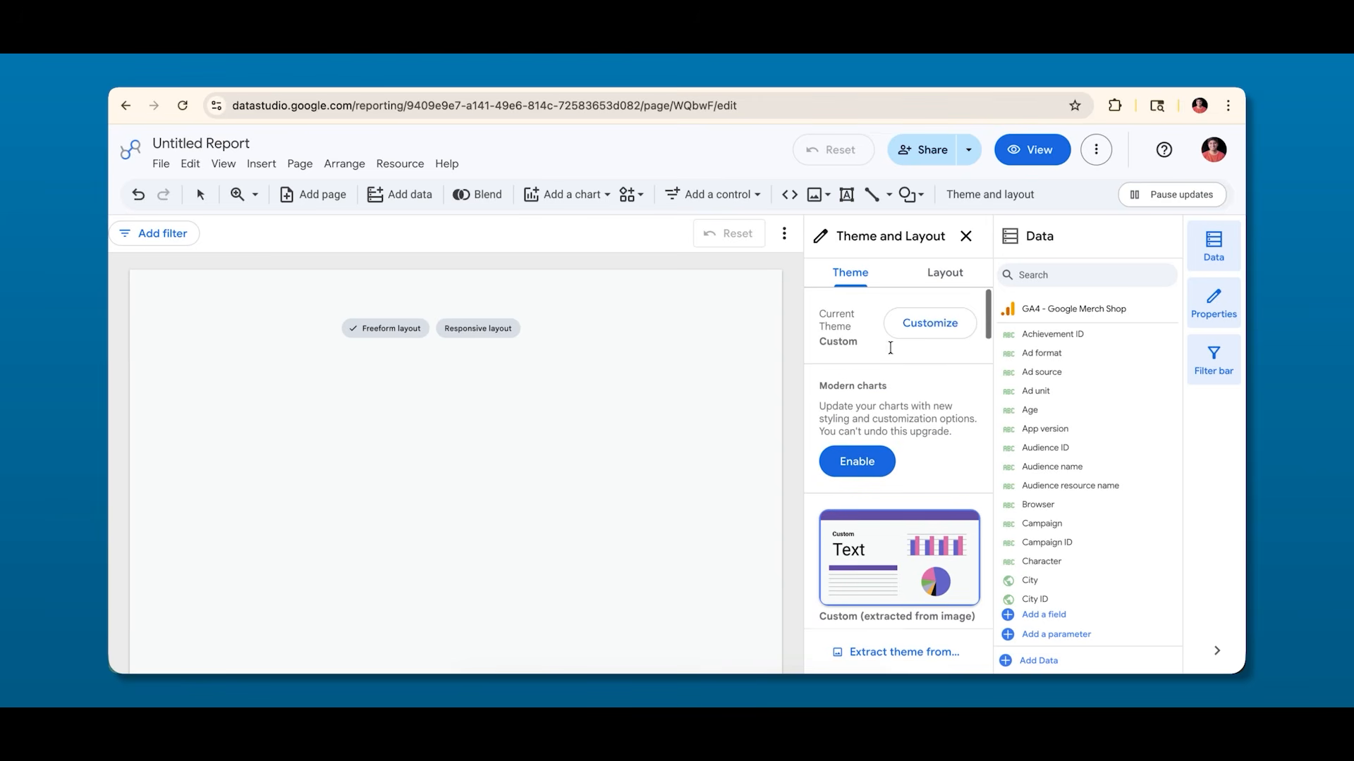
click(847, 461)
click(846, 455)
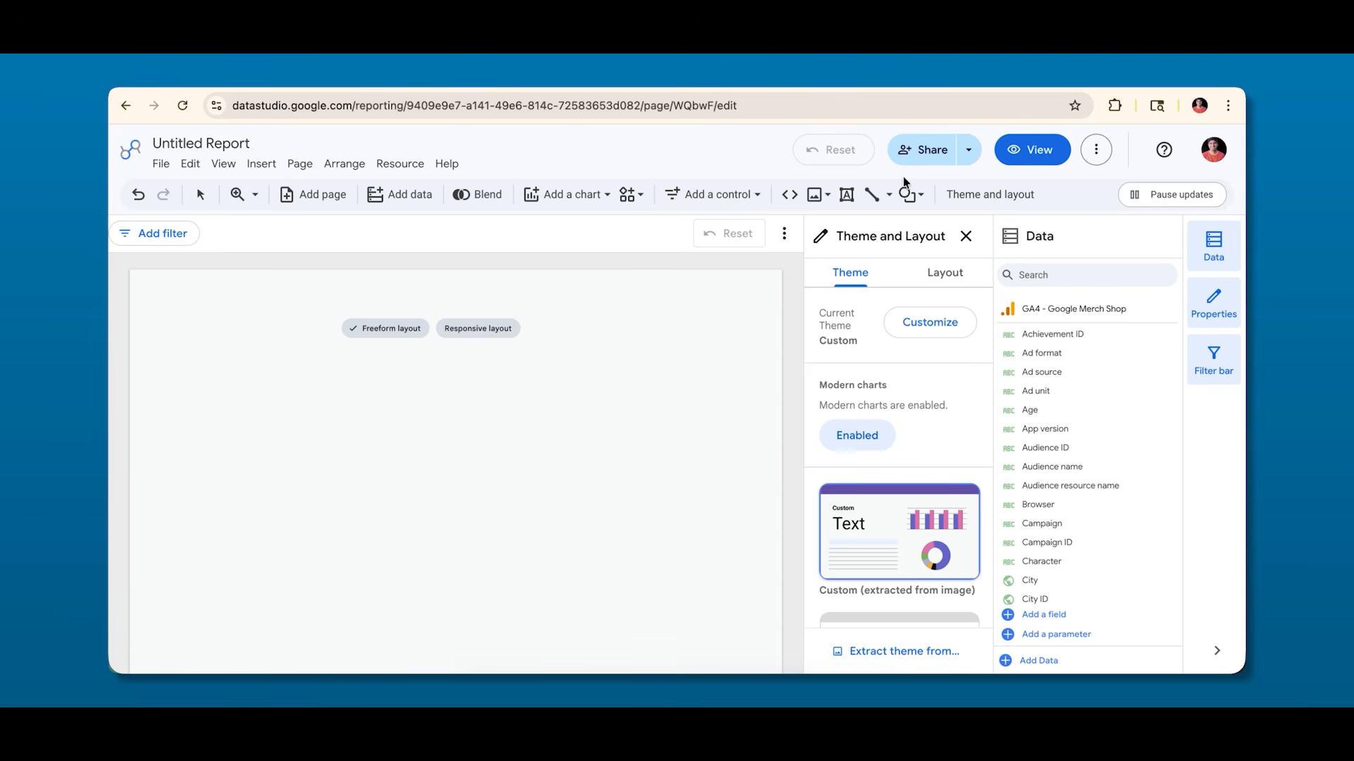
Open the report's layout settings and look over the header visibility options.
click(945, 284)
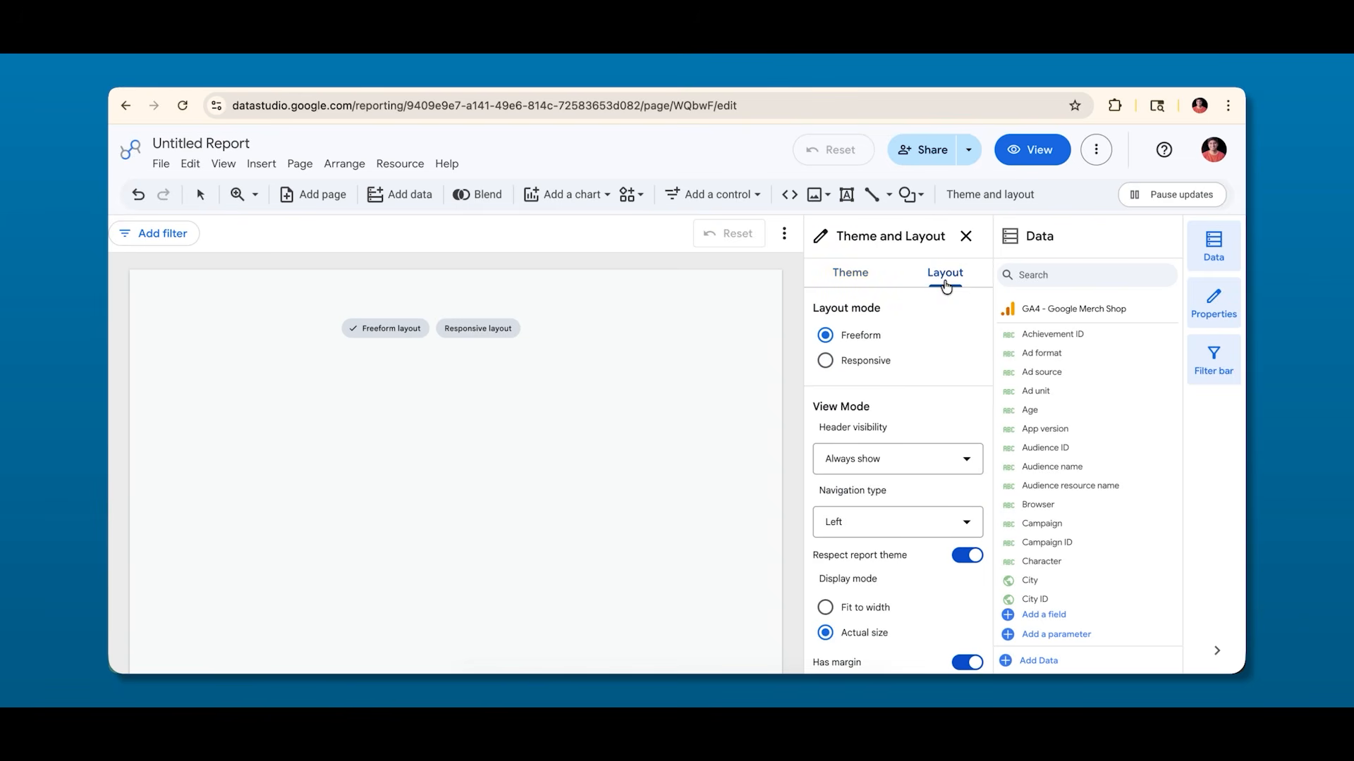
scroll(851, 381, down, 2)
click(856, 352)
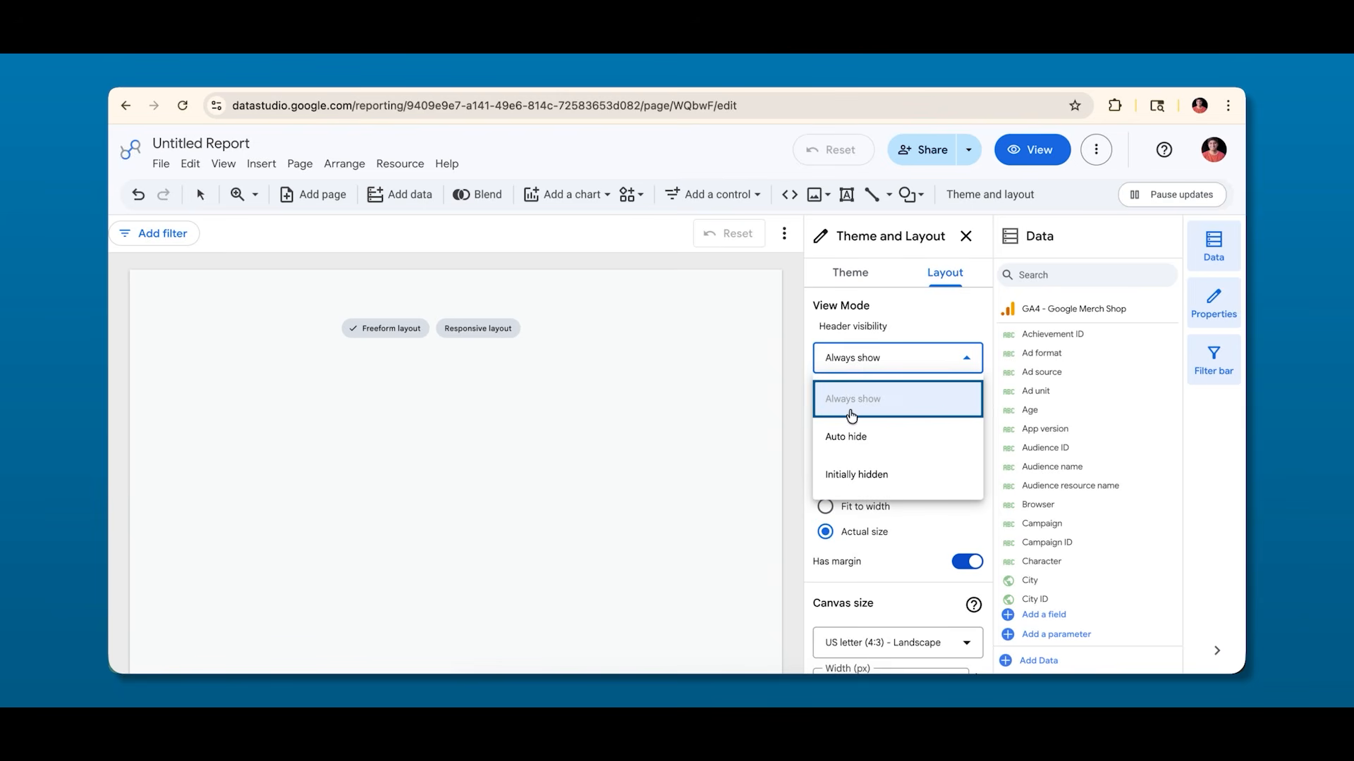
click(891, 341)
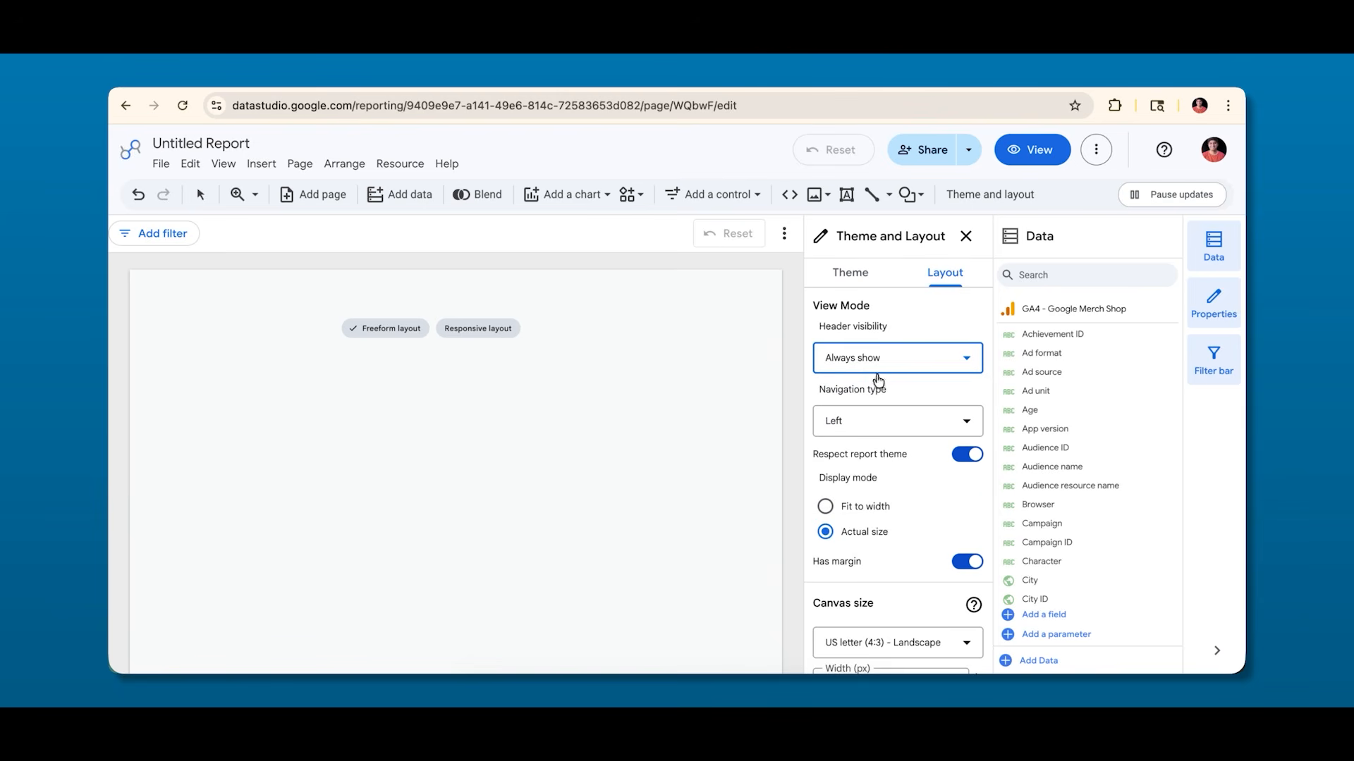
Set the report canvas height to 2000 px and check the lengthened page.
scroll(870, 465, down, 5)
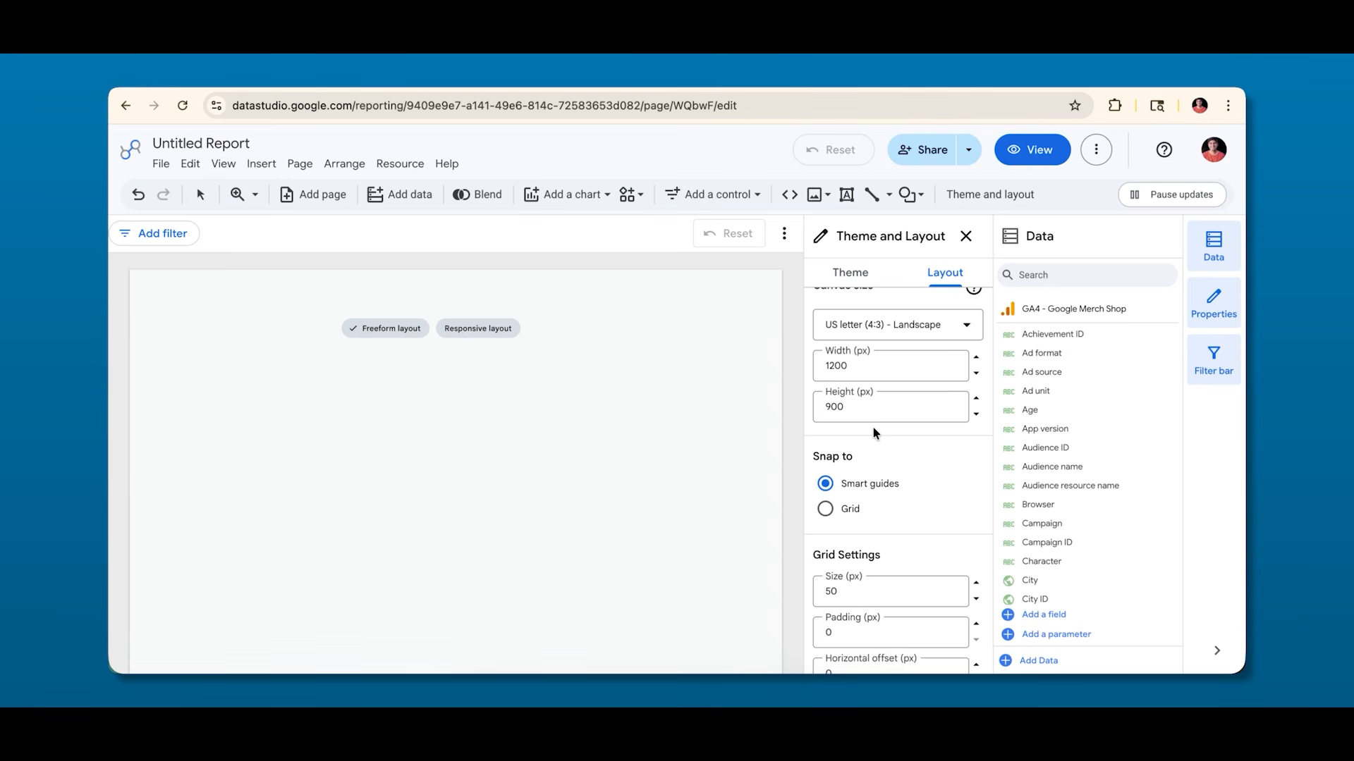
click(832, 364)
scroll(662, 439, down, 1)
scroll(662, 443, up, 1)
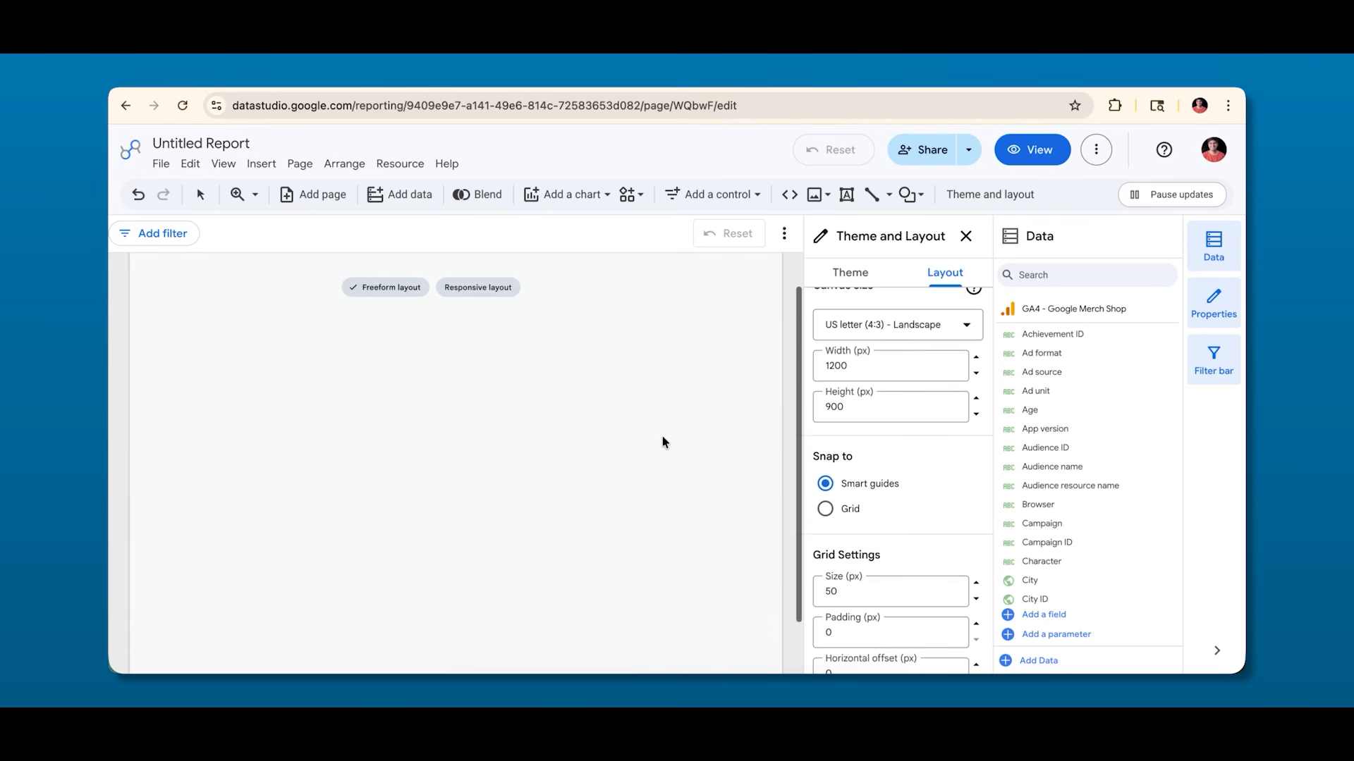
double_click(873, 409)
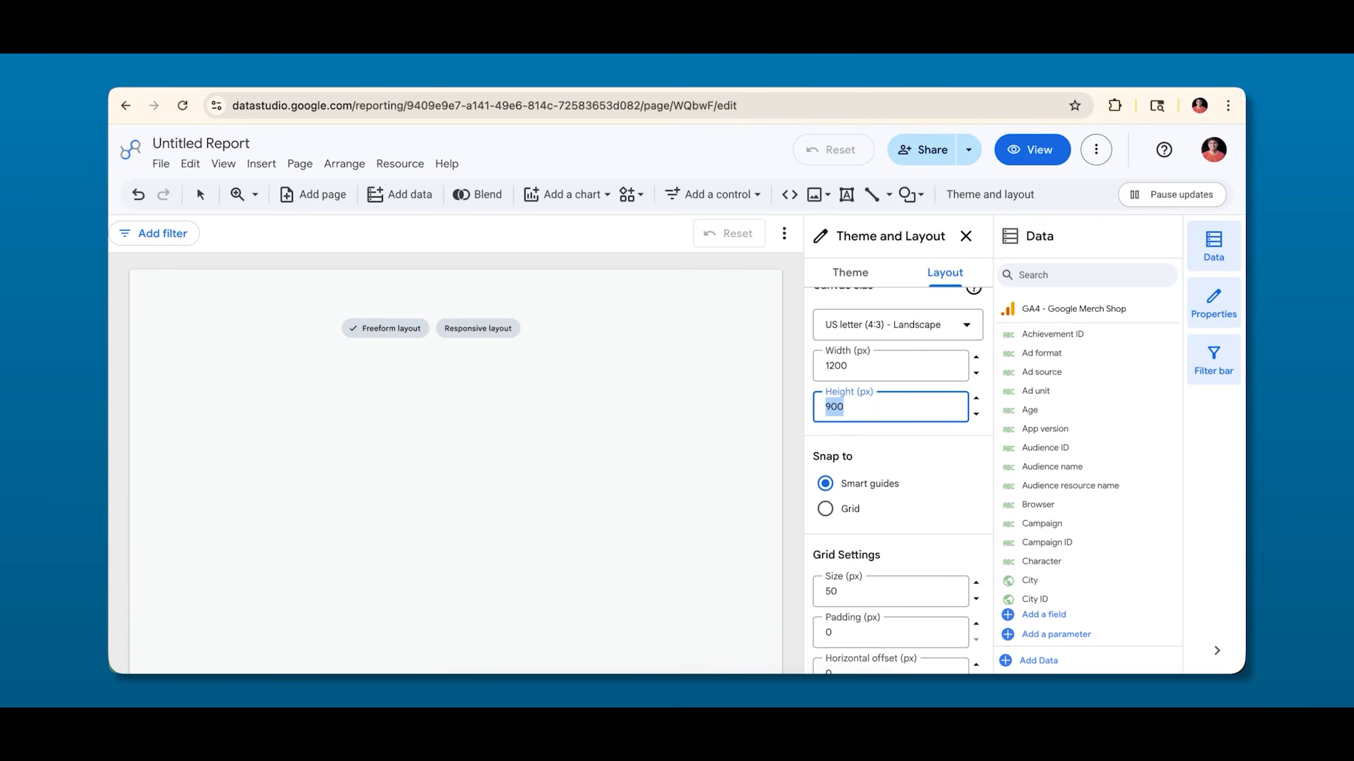
text(2000)
key(Return)
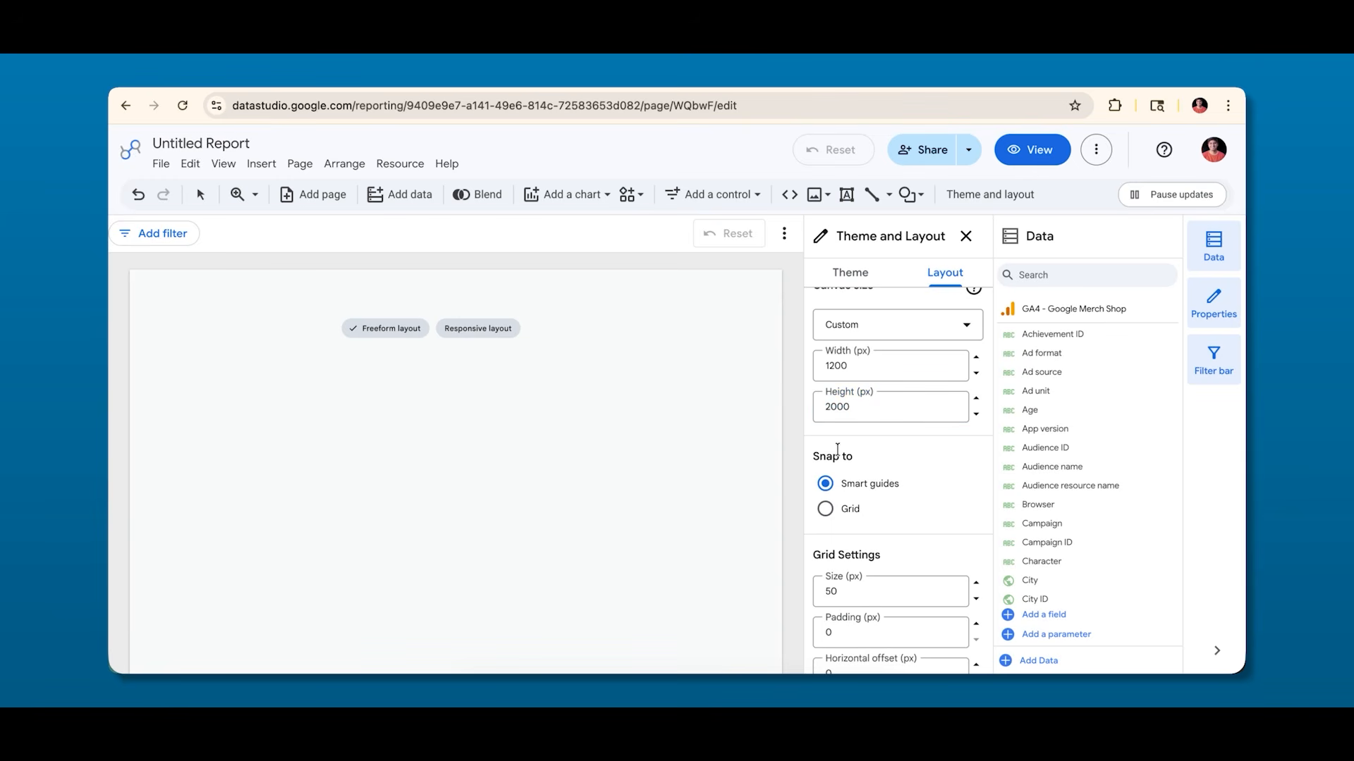
scroll(613, 544, down, 10)
scroll(614, 545, up, 10)
scroll(614, 544, down, 10)
scroll(613, 544, up, 10)
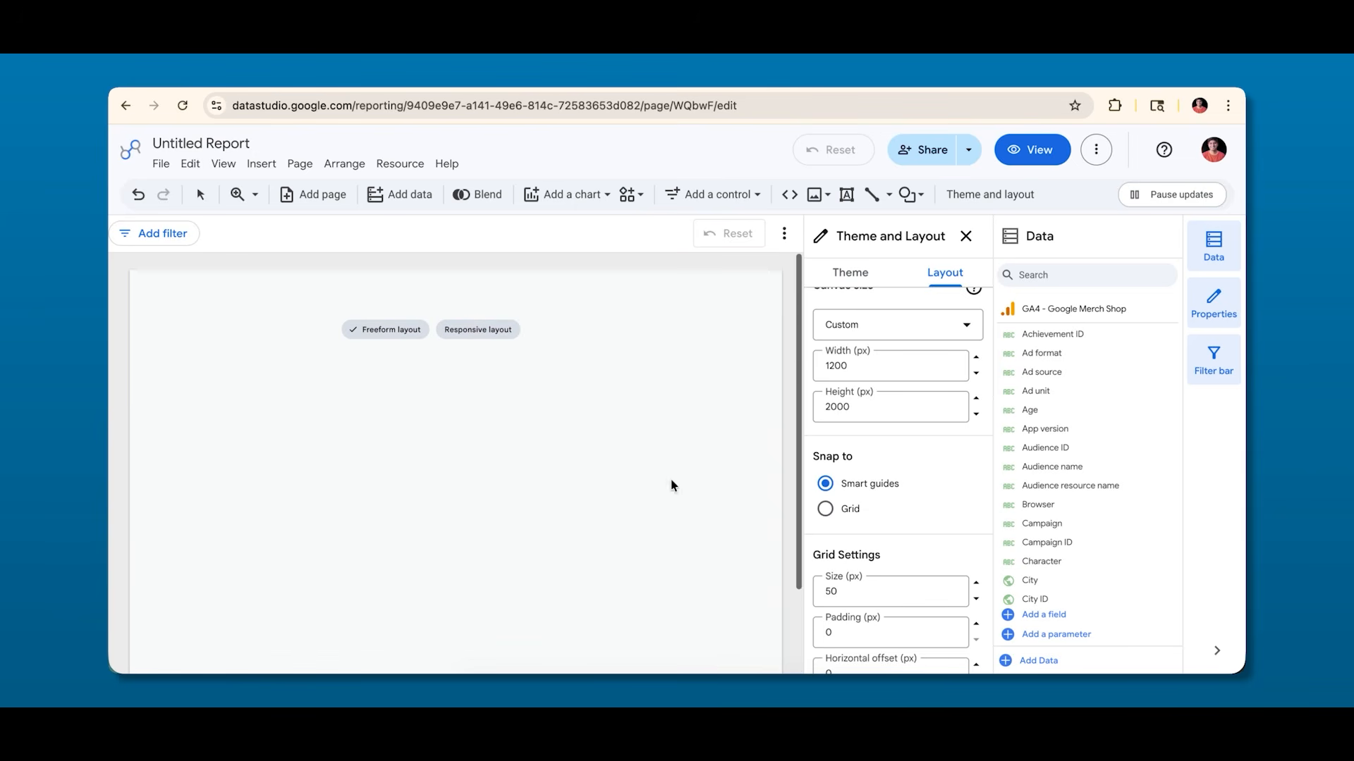
Look over the preset canvas sizes, keep Custom, and close the theme and layout settings.
click(839, 326)
scroll(861, 416, up, 2)
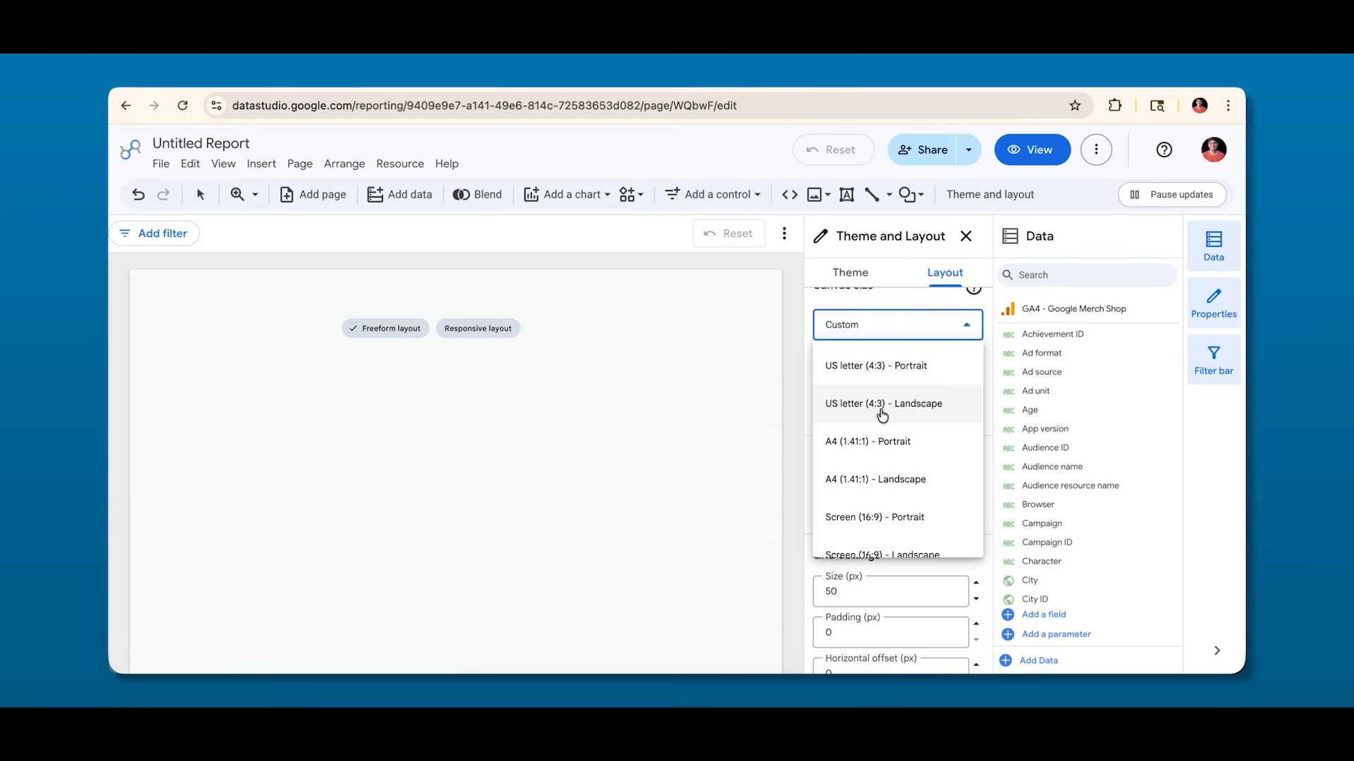
scroll(882, 415, down, 2)
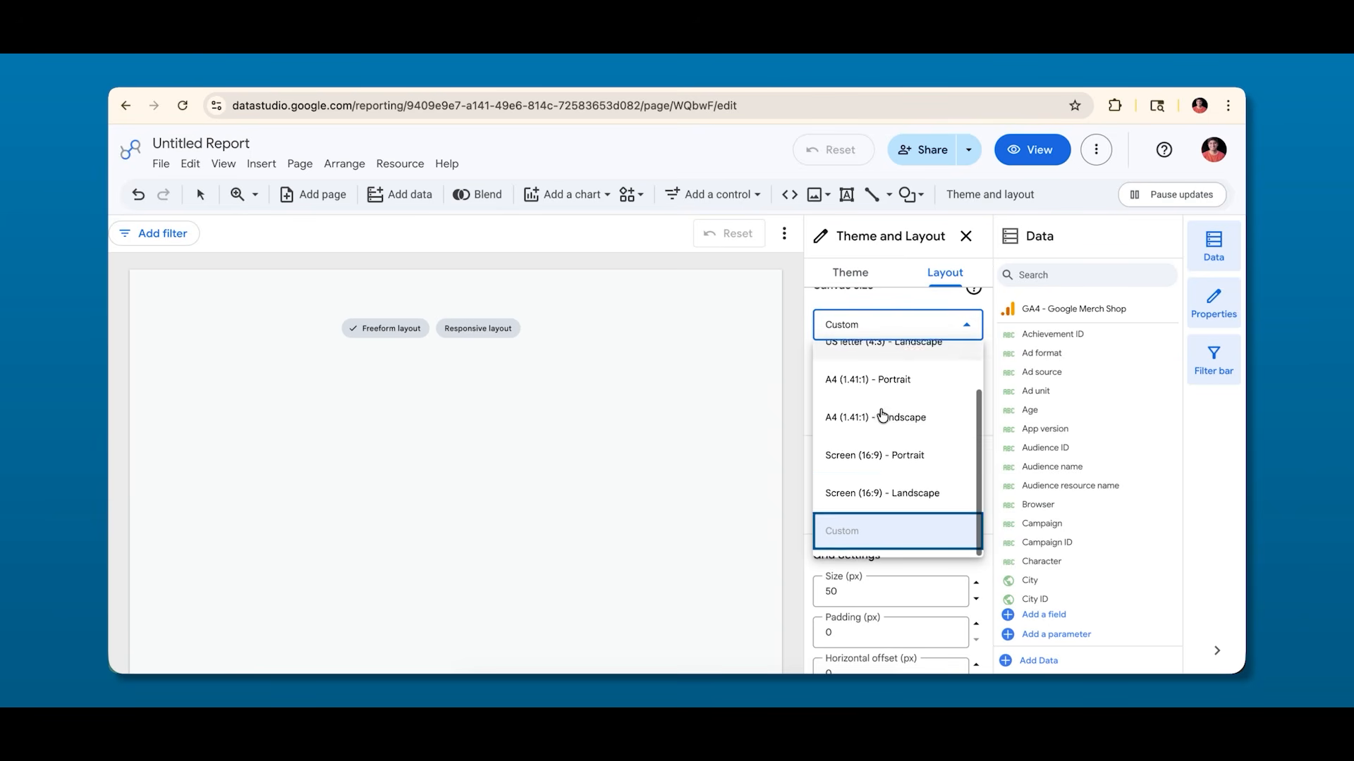
click(803, 572)
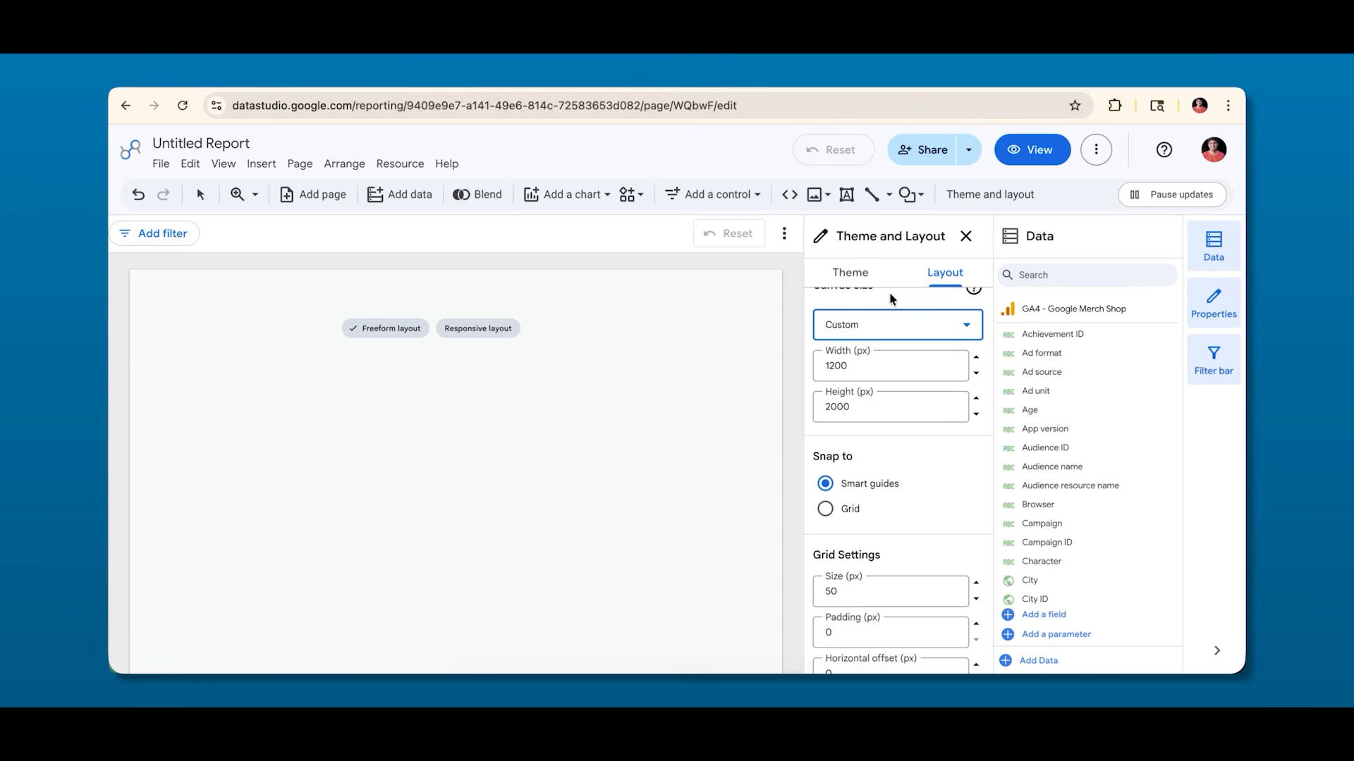
click(965, 237)
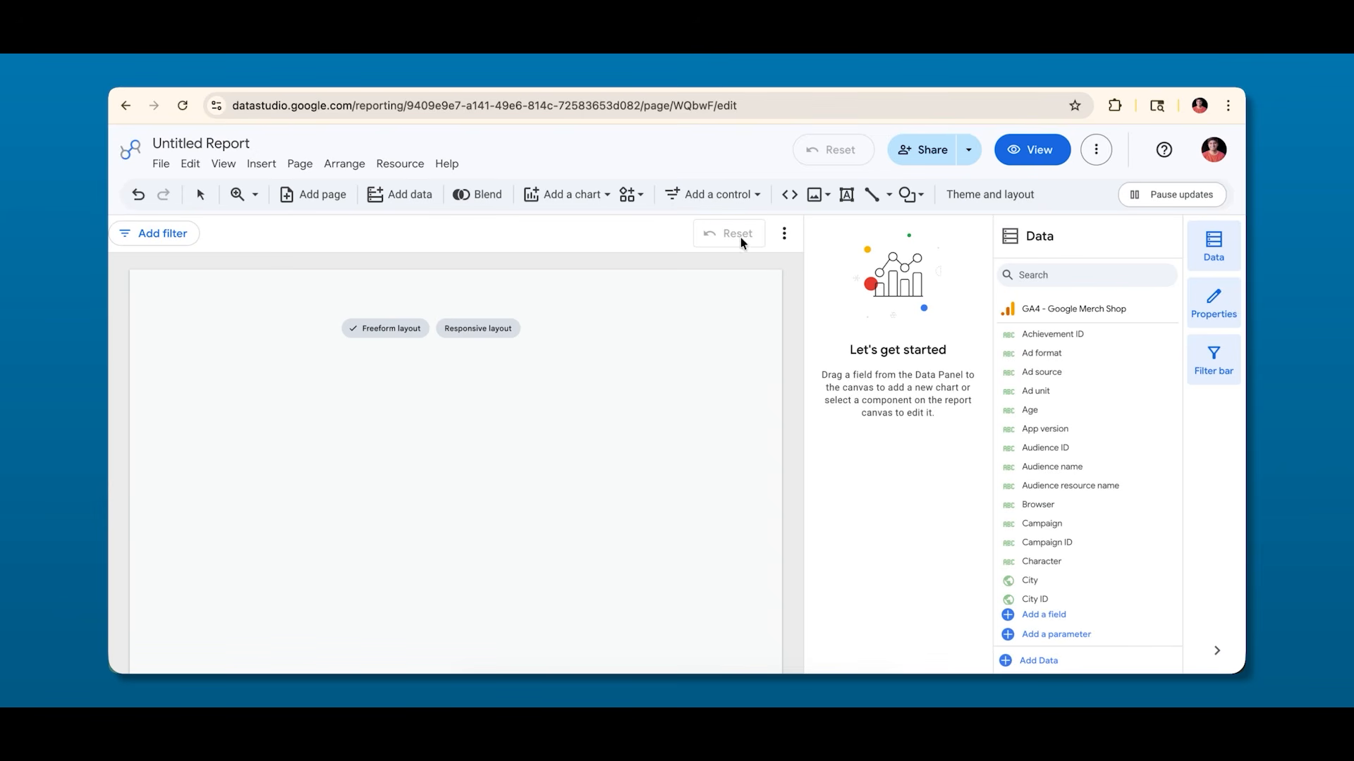
Draw a full-width rectangle along the page's top edge as a header band and fill it with red.
click(871, 195)
drag(129, 270, 779, 345)
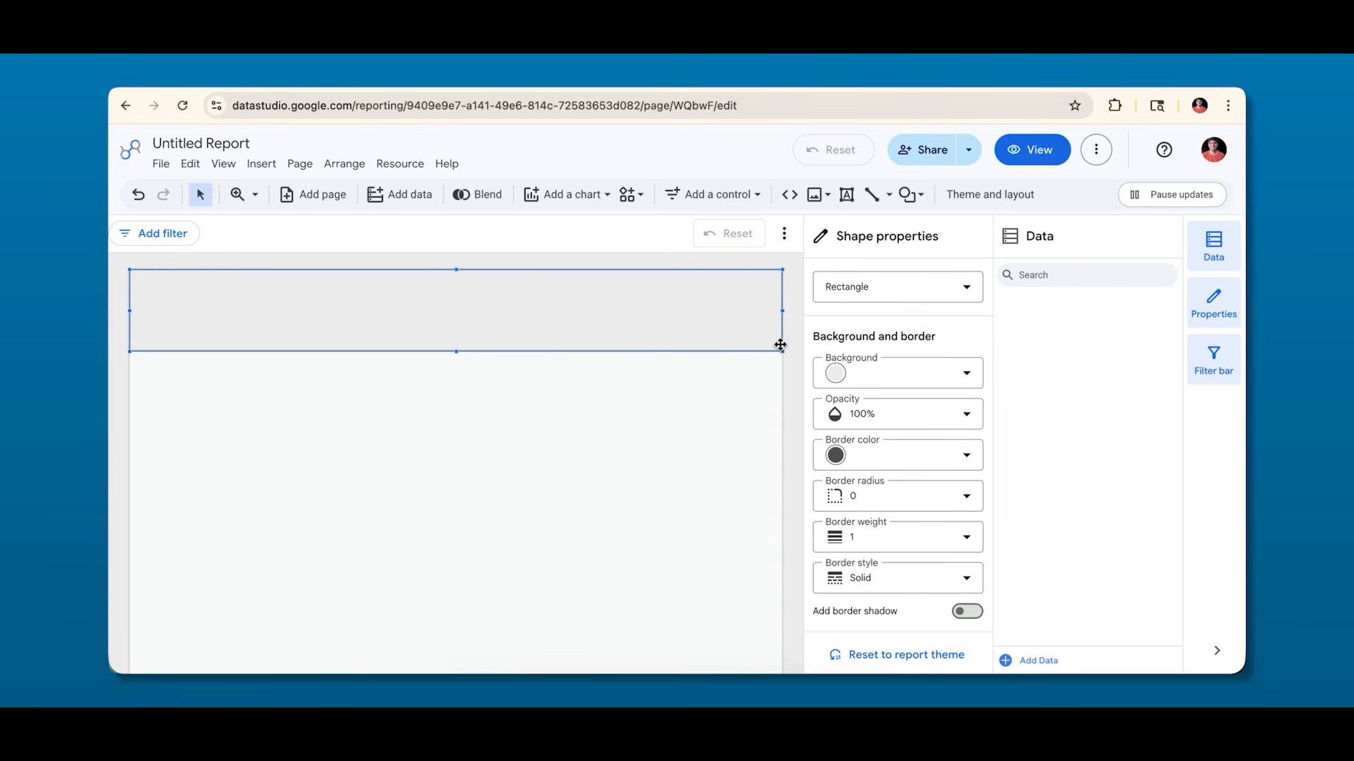
click(884, 368)
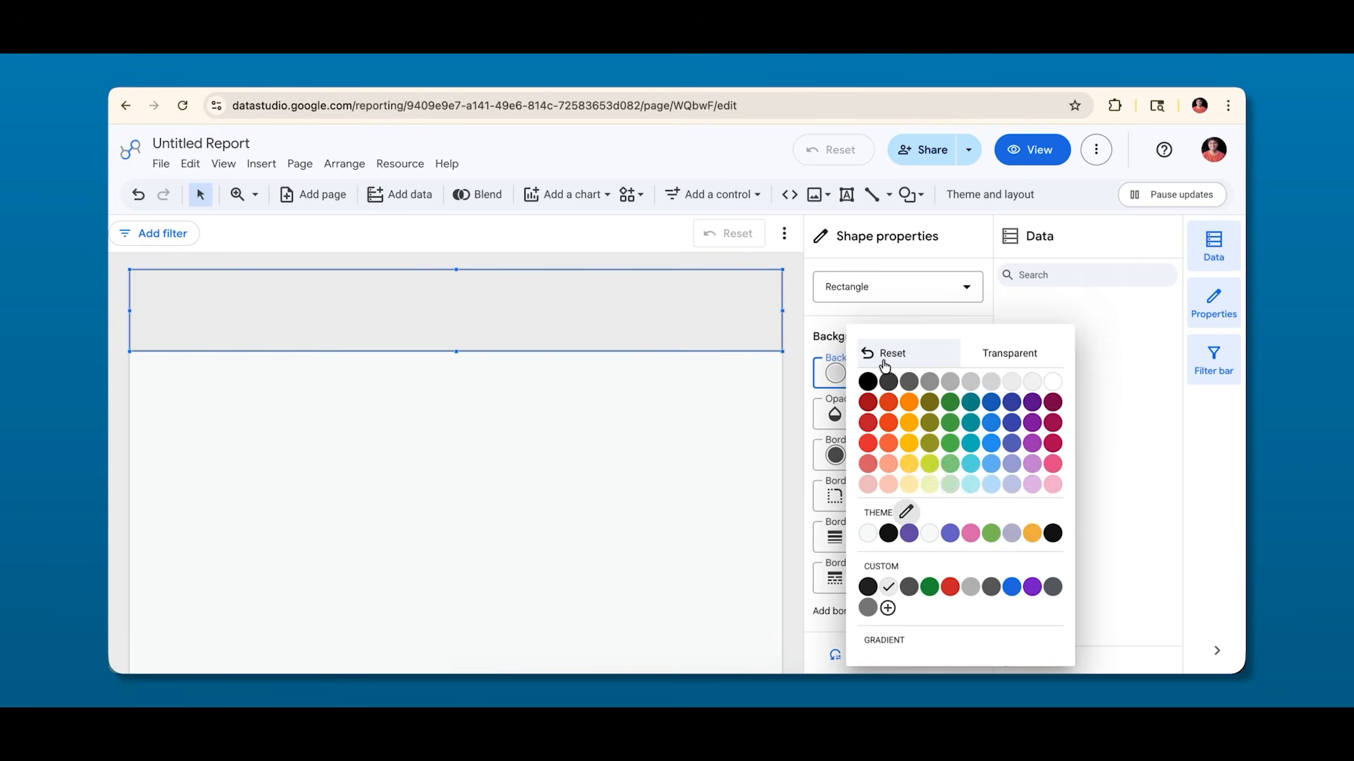
click(828, 372)
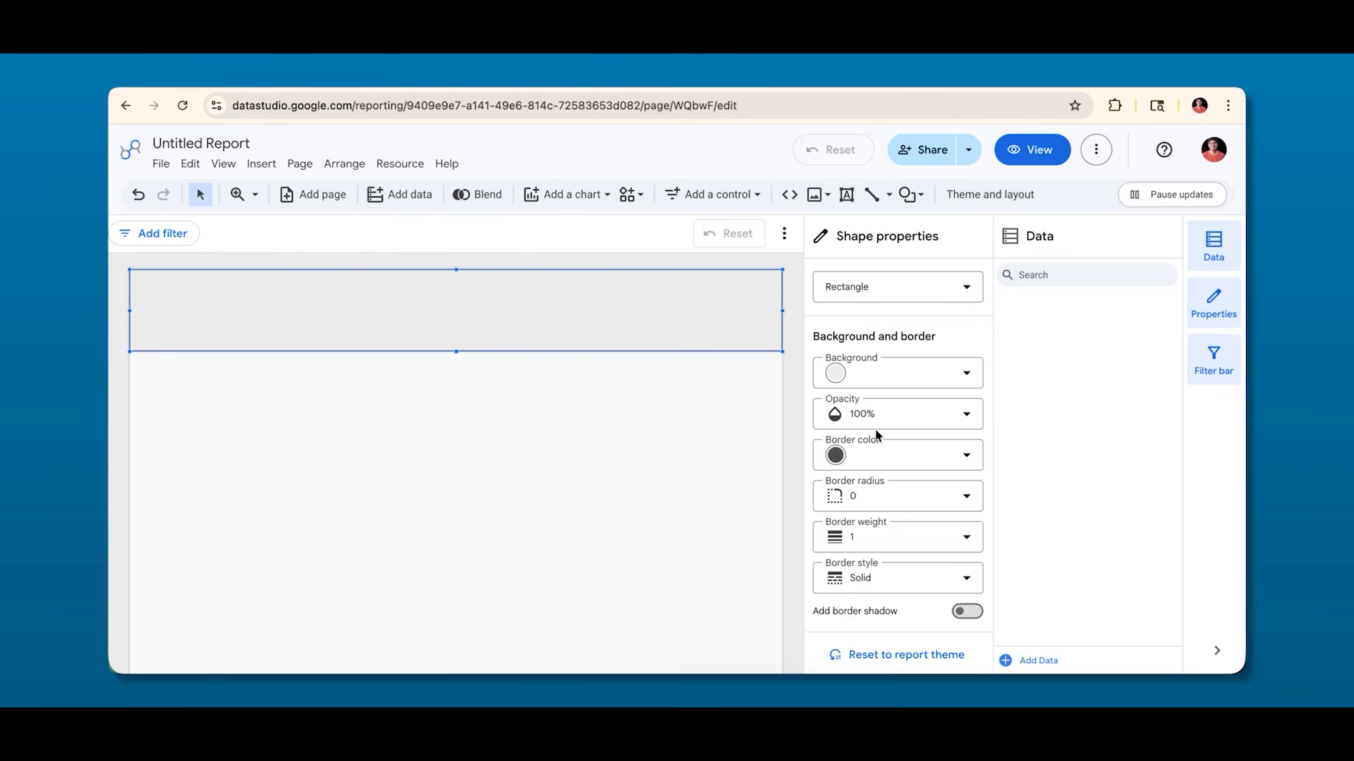
click(869, 383)
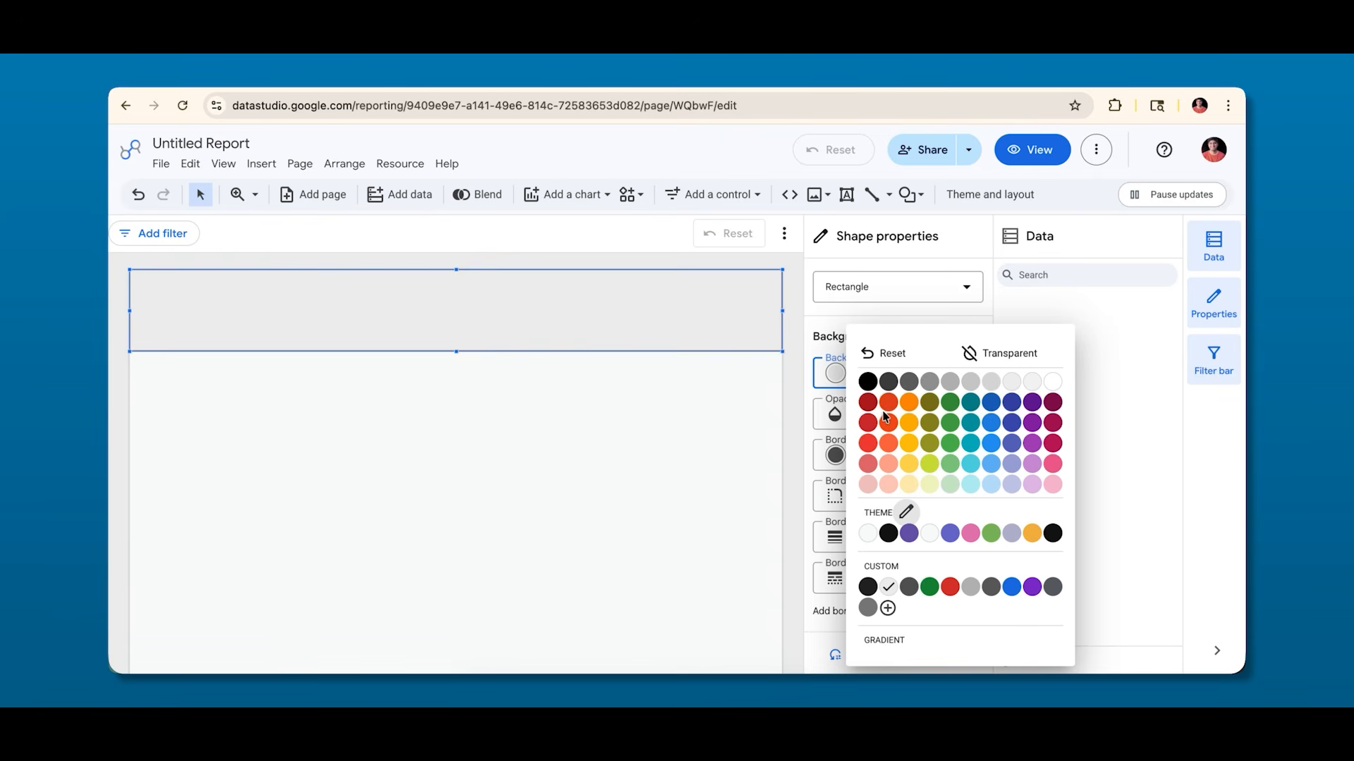
click(887, 409)
click(835, 374)
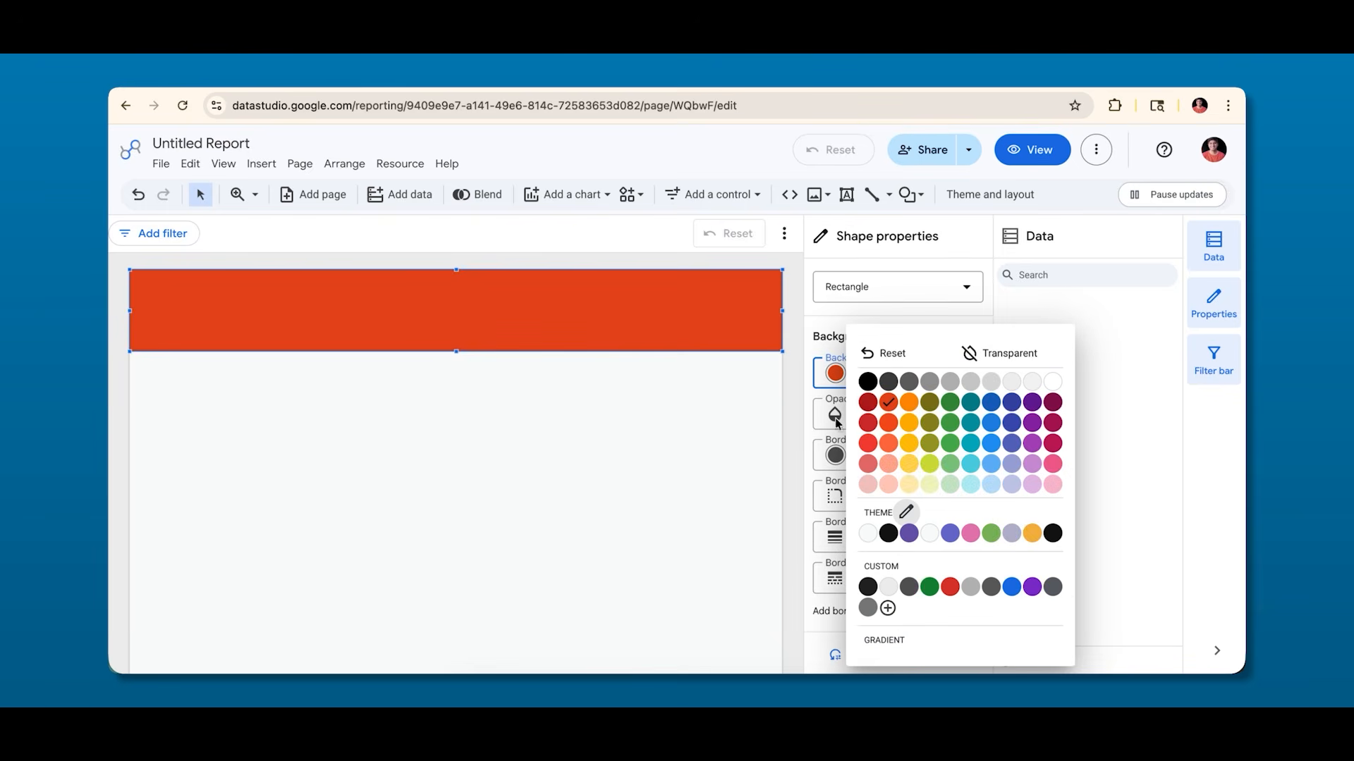
click(868, 423)
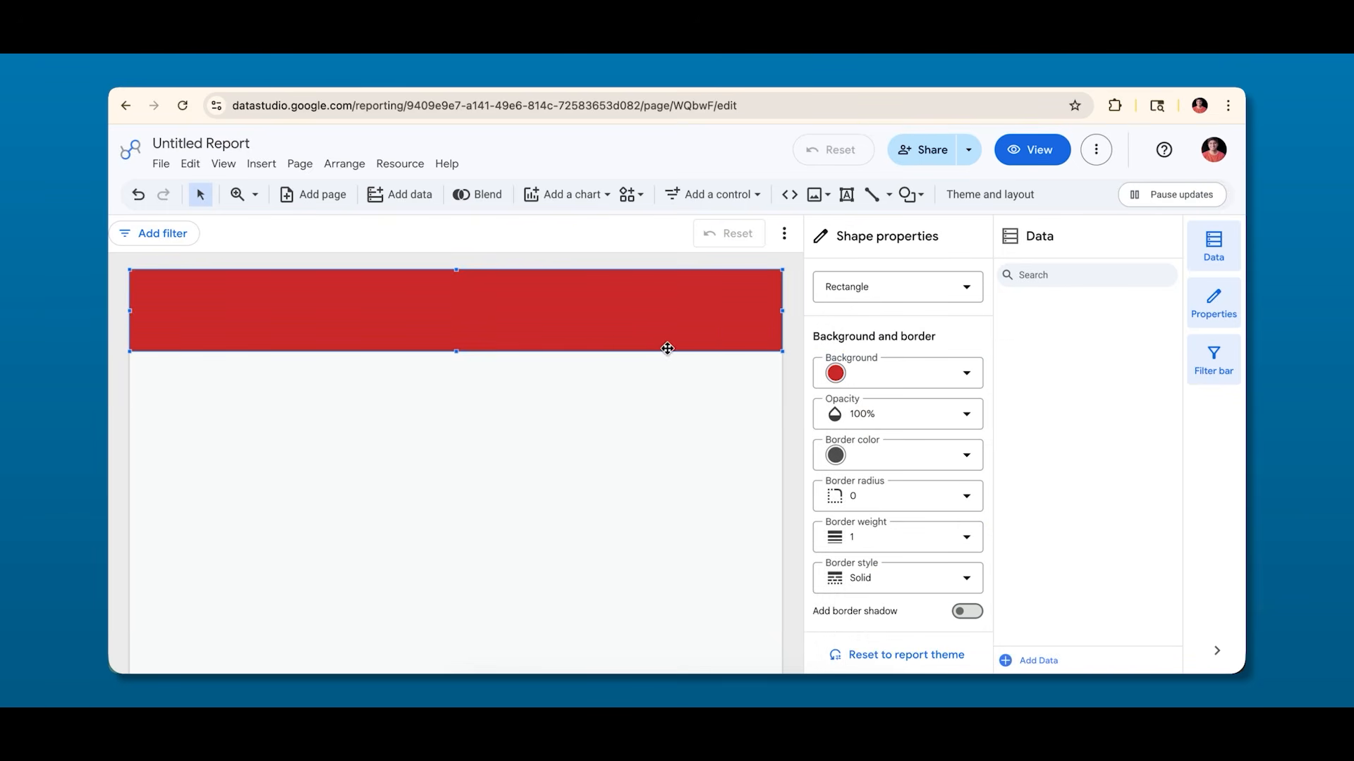
Try the header rectangle at 70% opacity, then restore it to 100%.
click(878, 419)
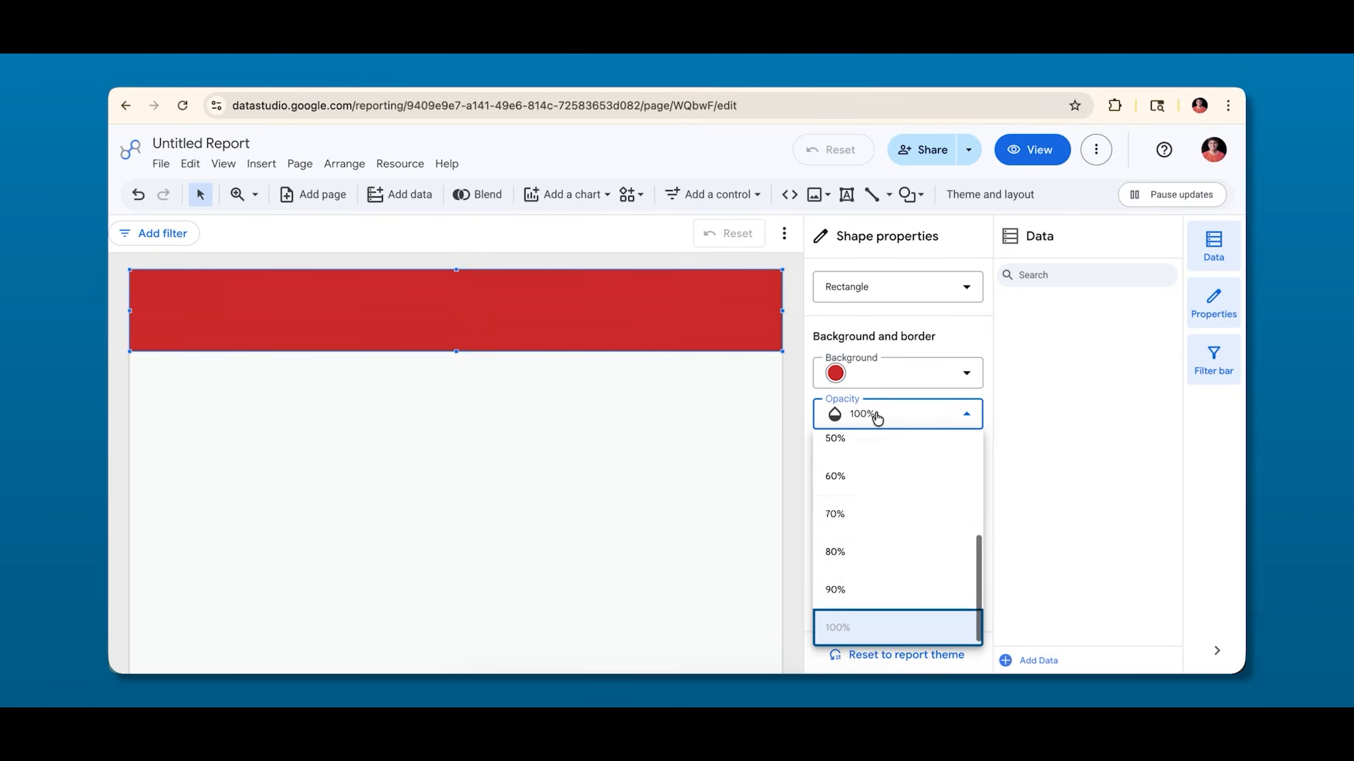
click(862, 514)
click(885, 419)
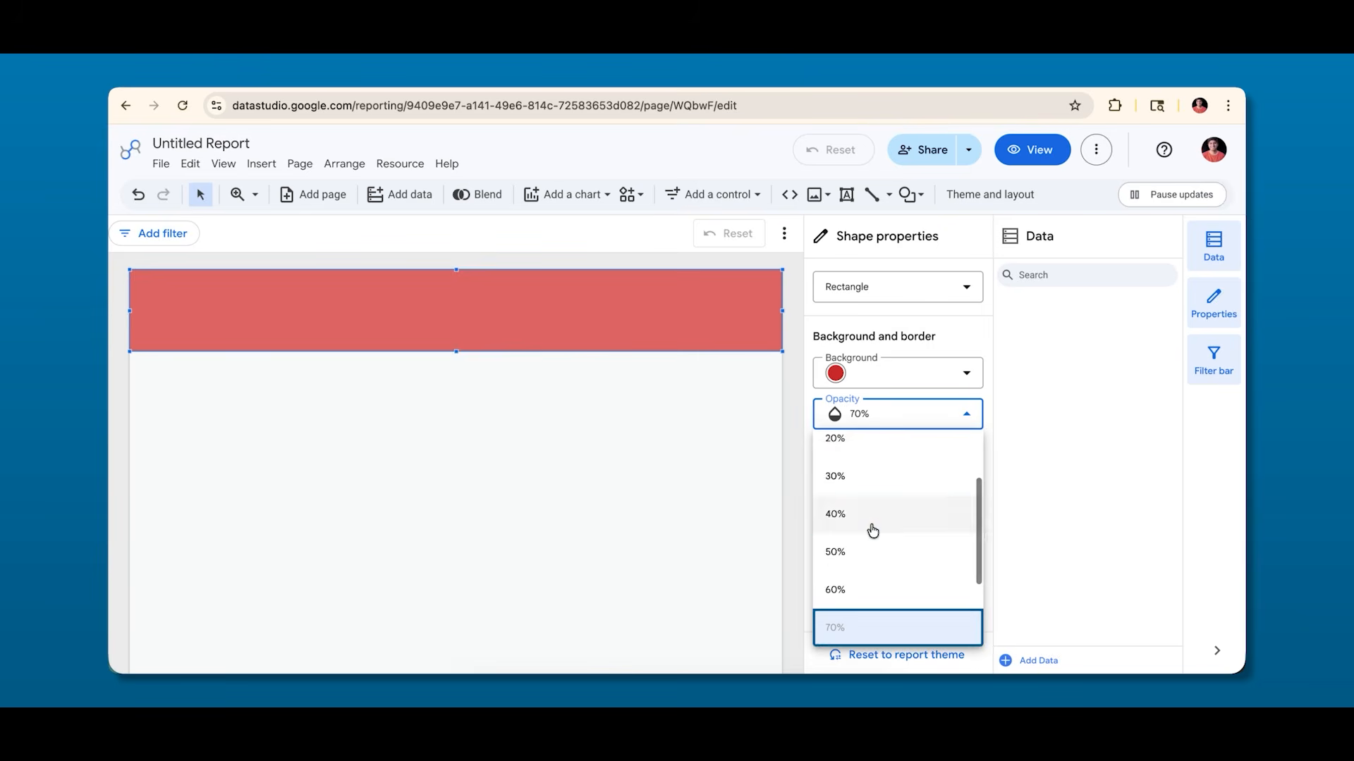
scroll(871, 530, down, 2)
click(855, 621)
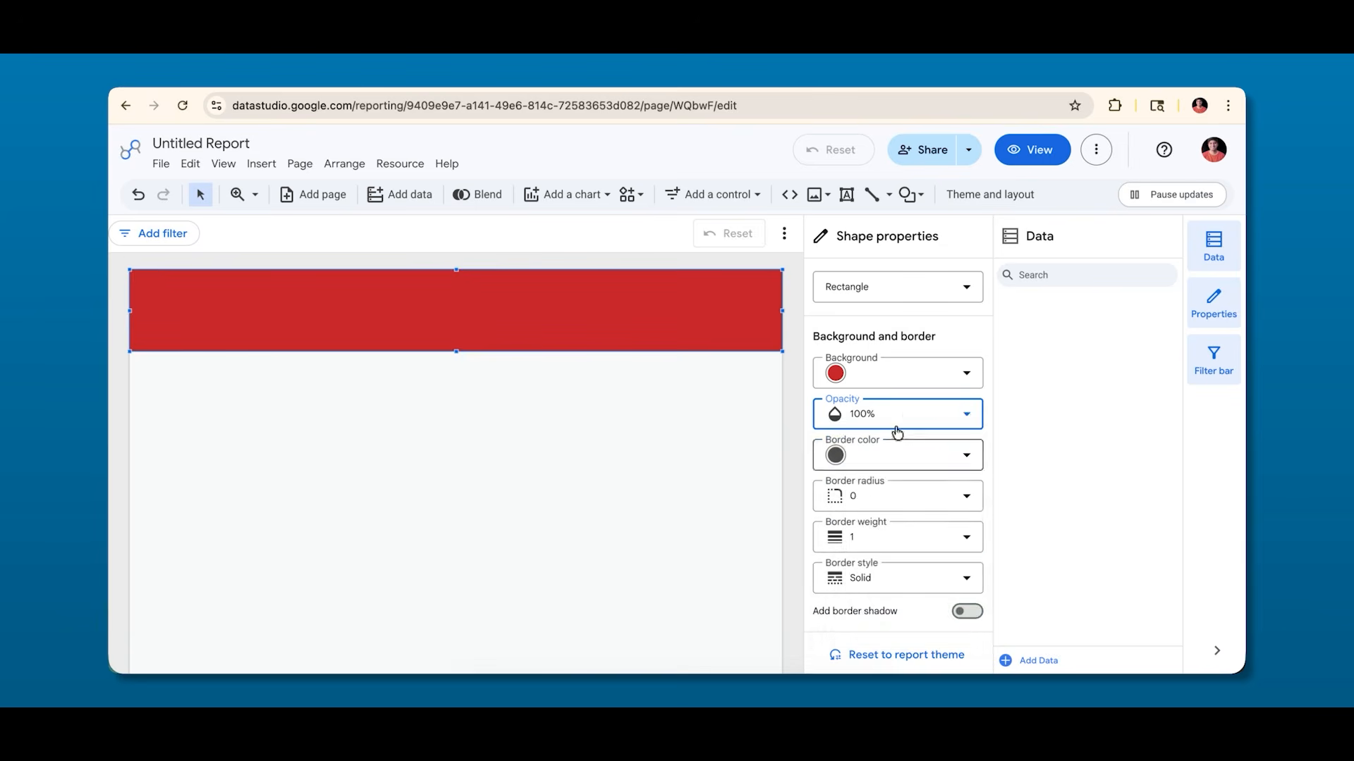
Make the header rectangle's border color transparent and deselect the shape.
click(897, 446)
click(916, 386)
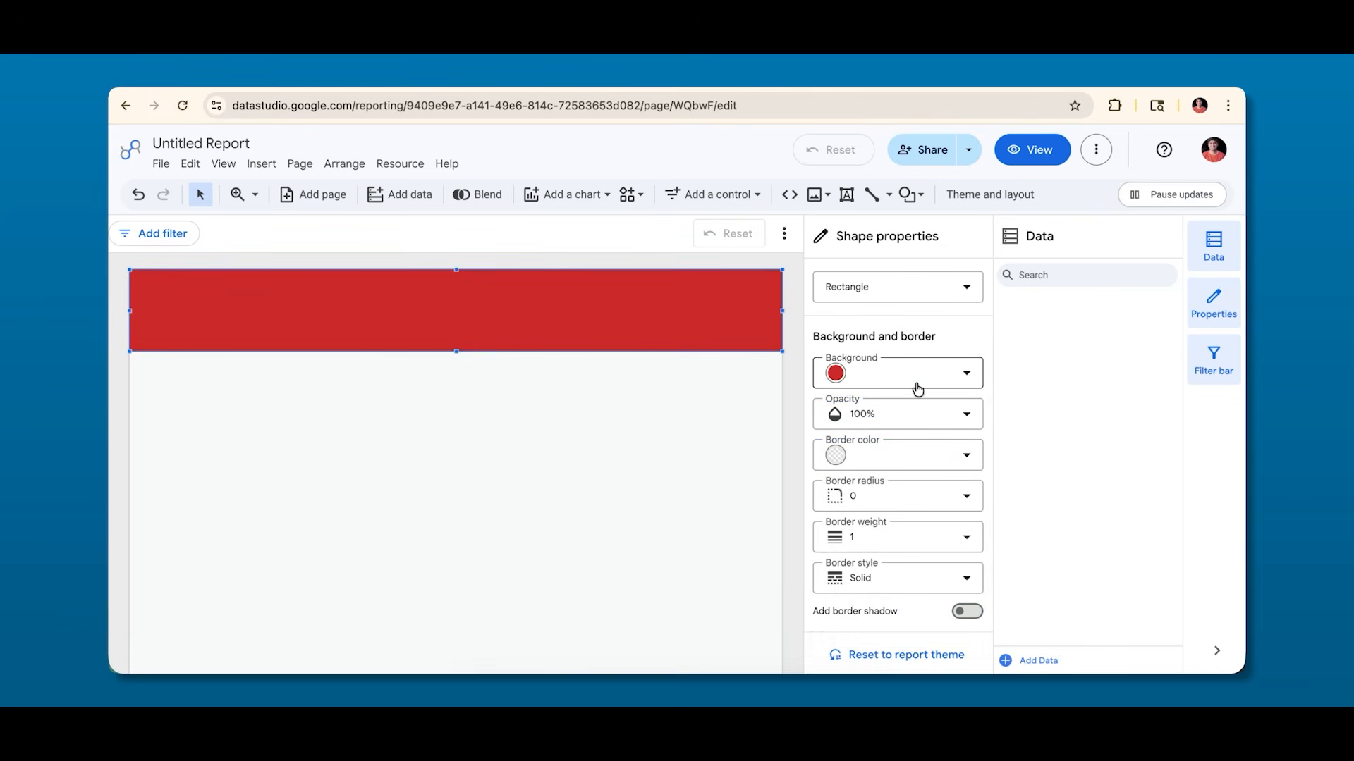
click(630, 402)
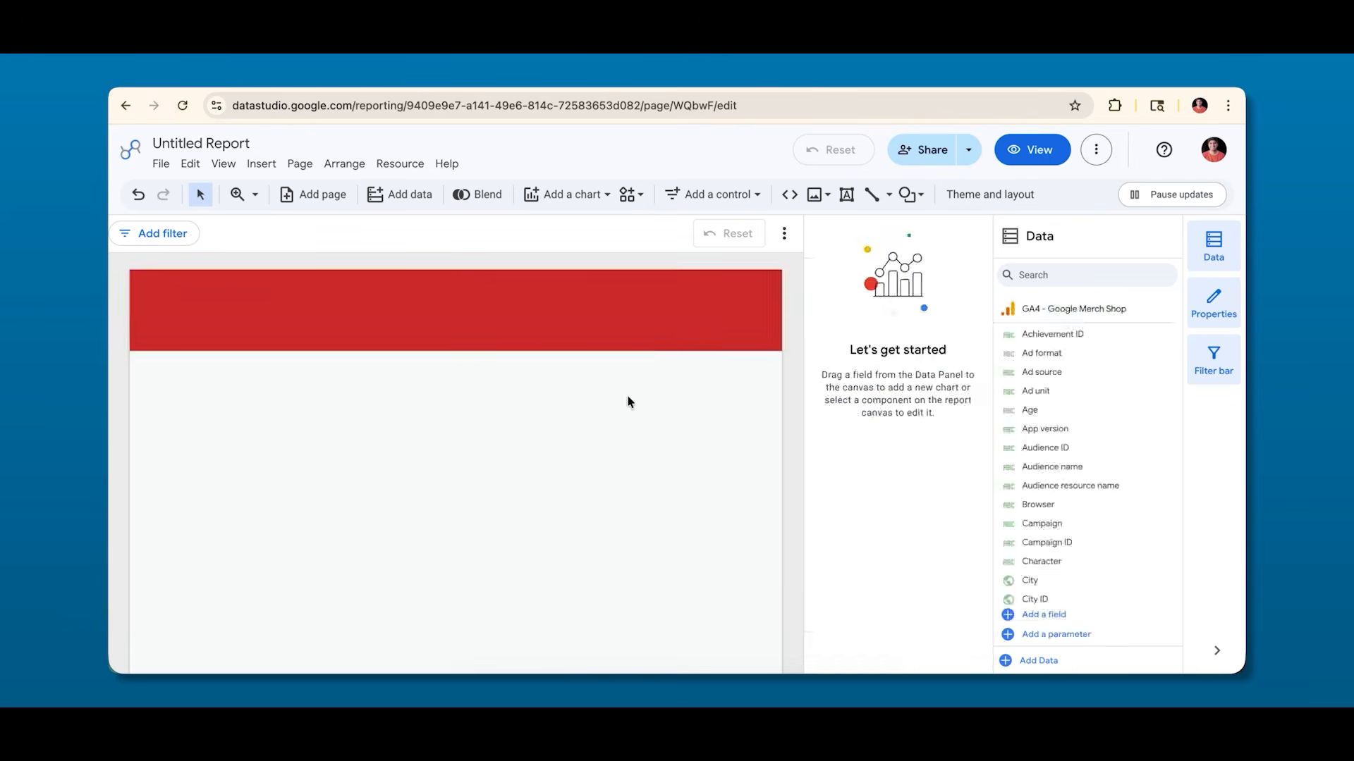
Try a border radius of 15 on the header rectangle, then restore it to 0.
click(569, 334)
click(924, 498)
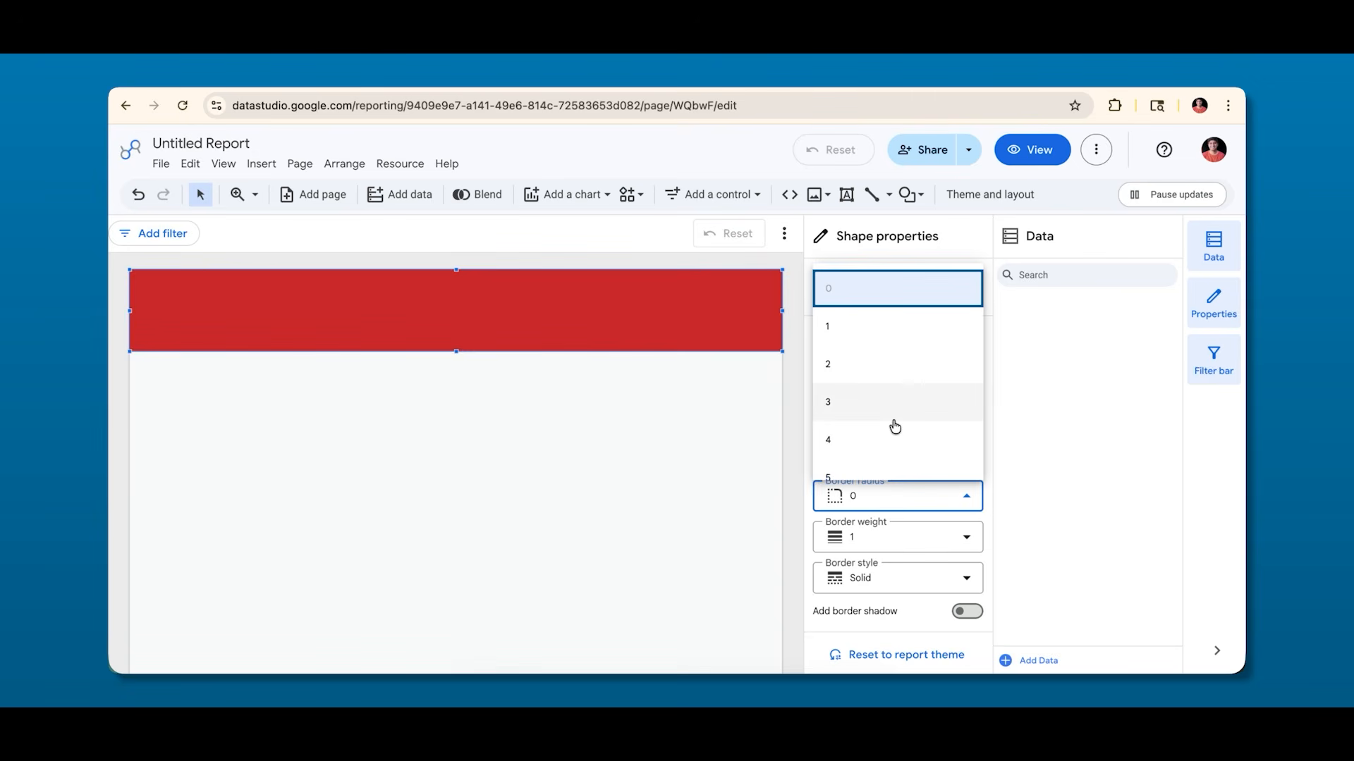
scroll(894, 427, down, 3)
scroll(894, 426, down, 1)
scroll(873, 351, up, 3)
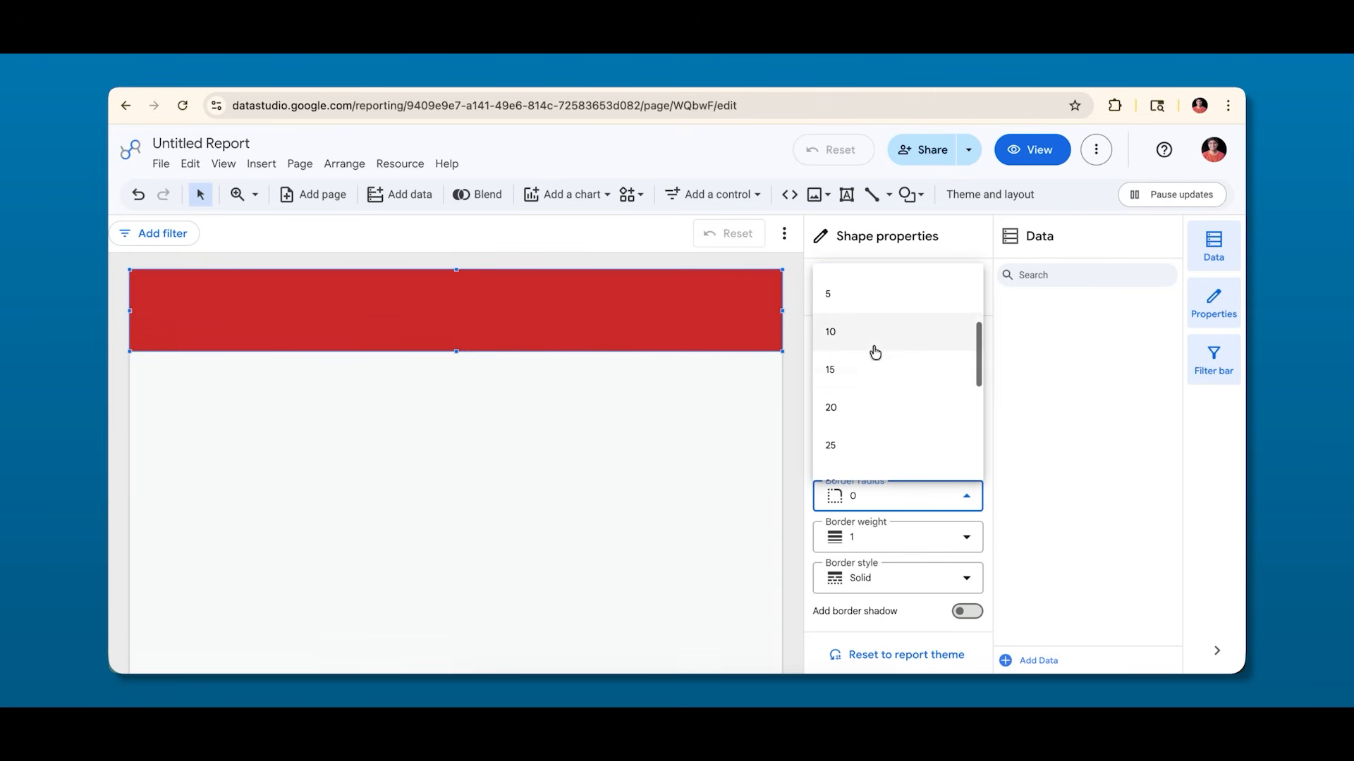
click(846, 377)
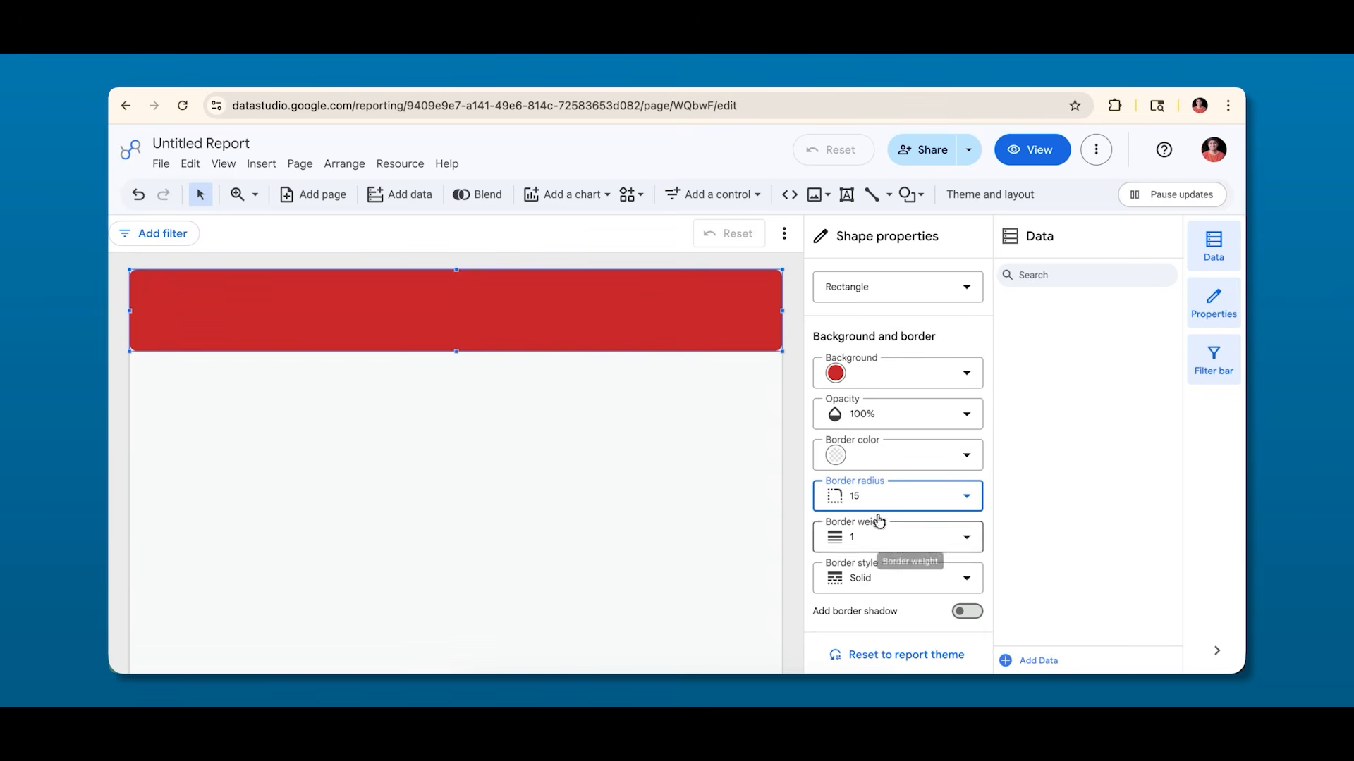
click(656, 457)
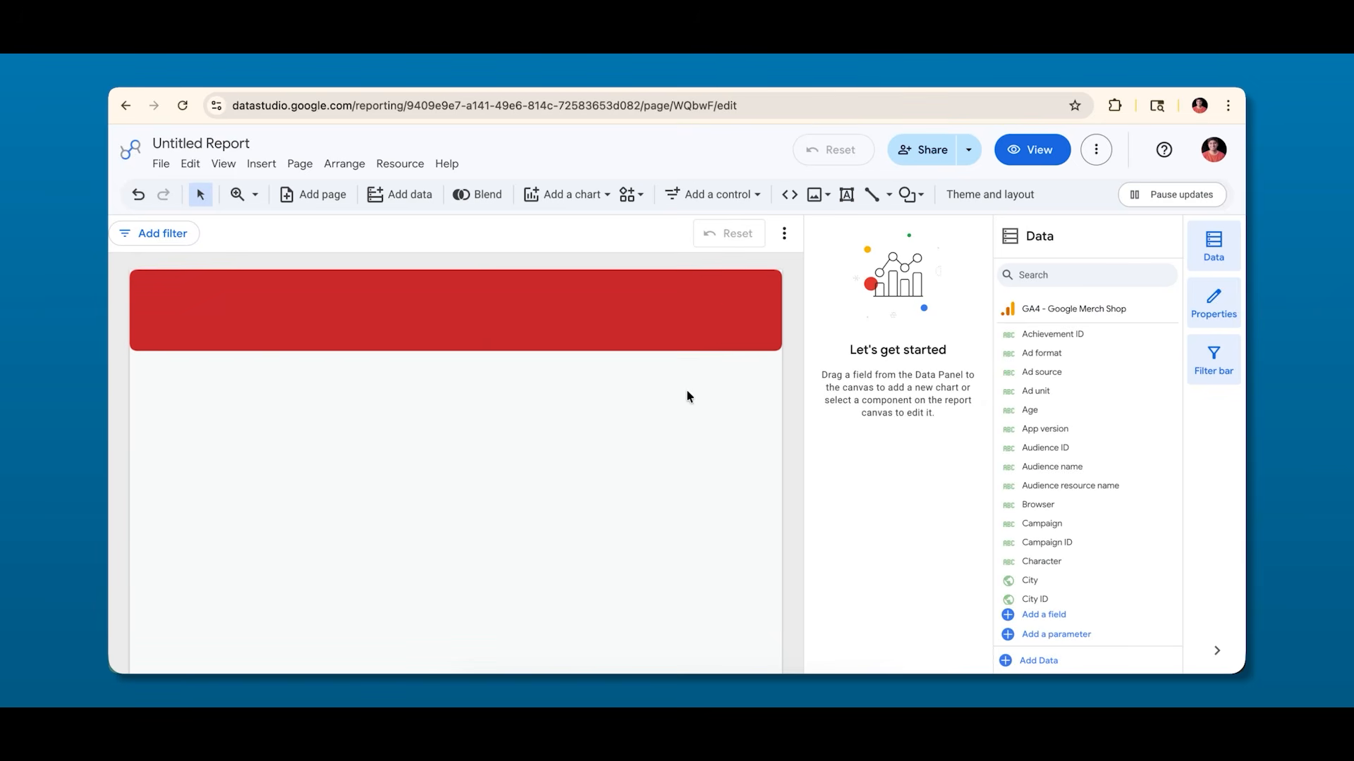
click(646, 331)
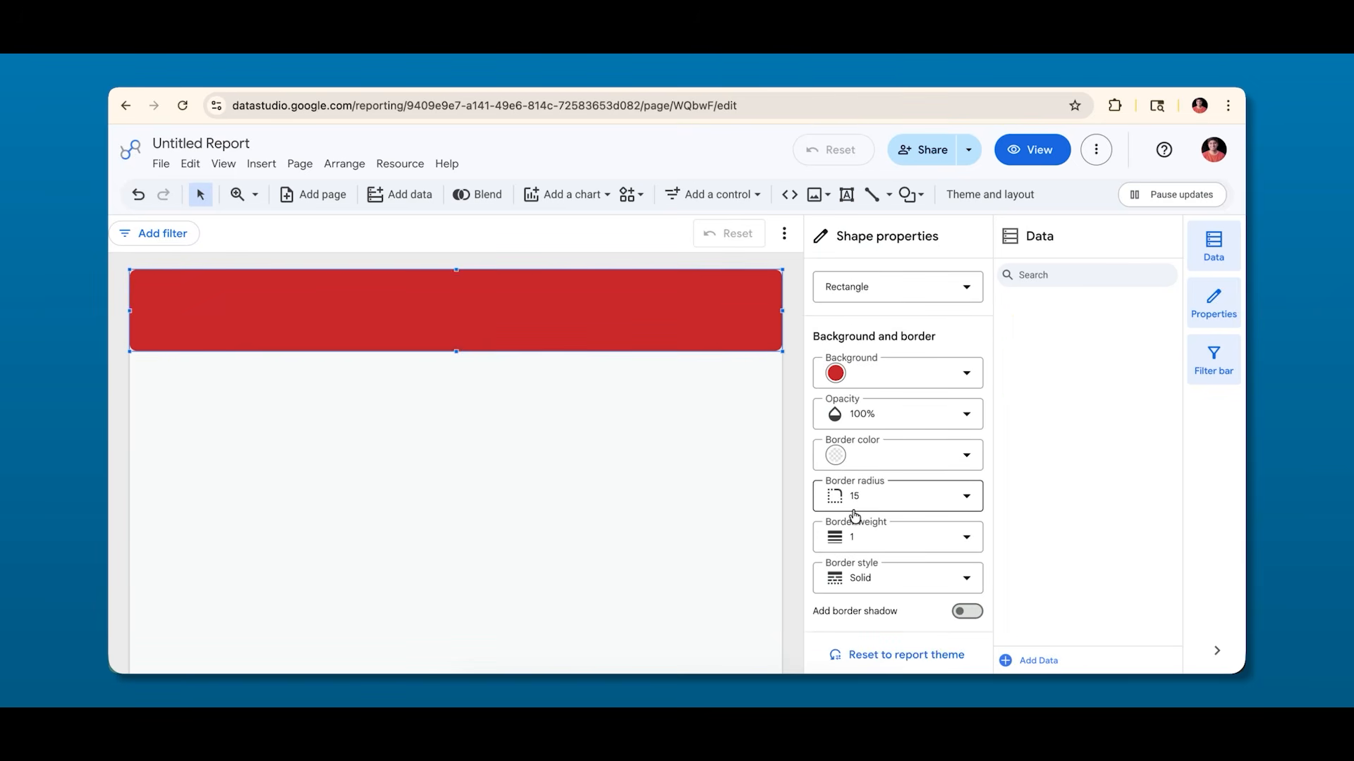
click(848, 488)
scroll(839, 353, up, 3)
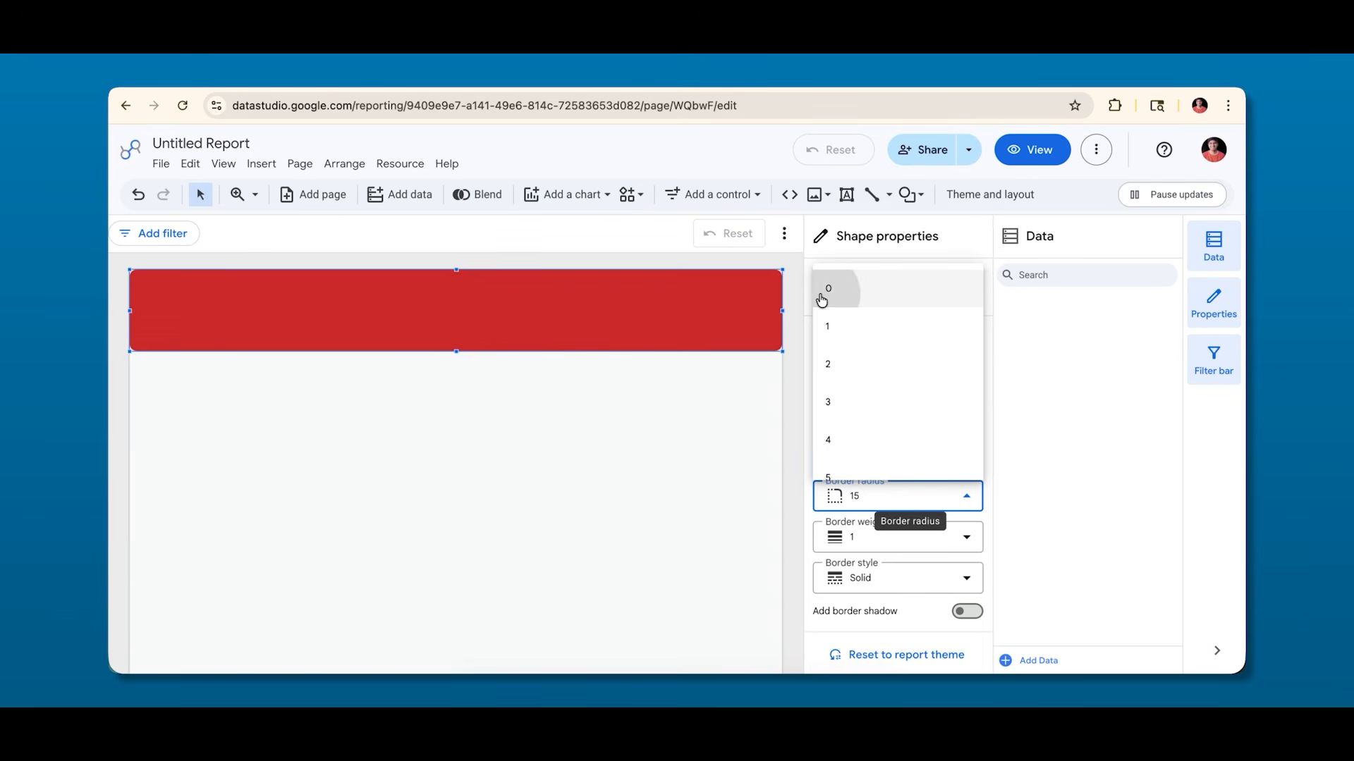
click(818, 293)
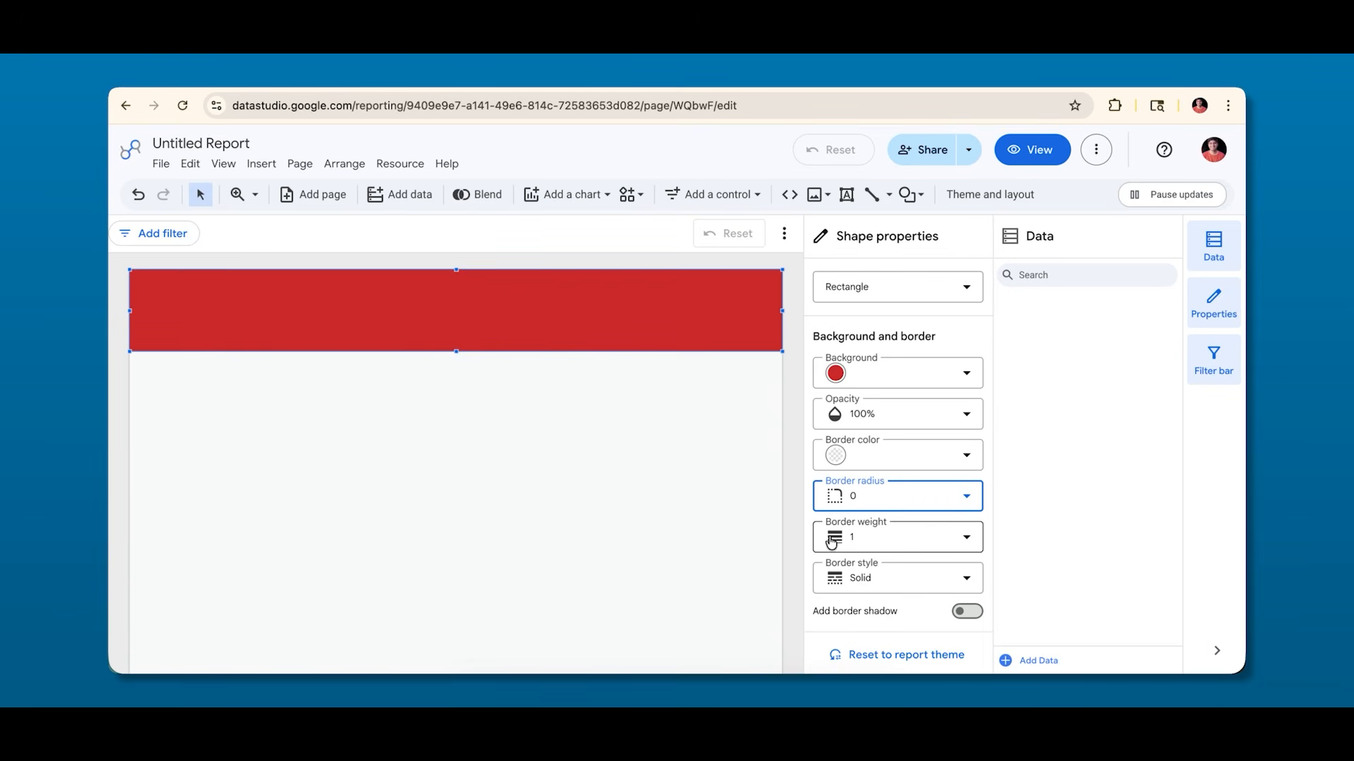
Give the header rectangle a black border with a weight of 5 and deselect the shape.
click(870, 540)
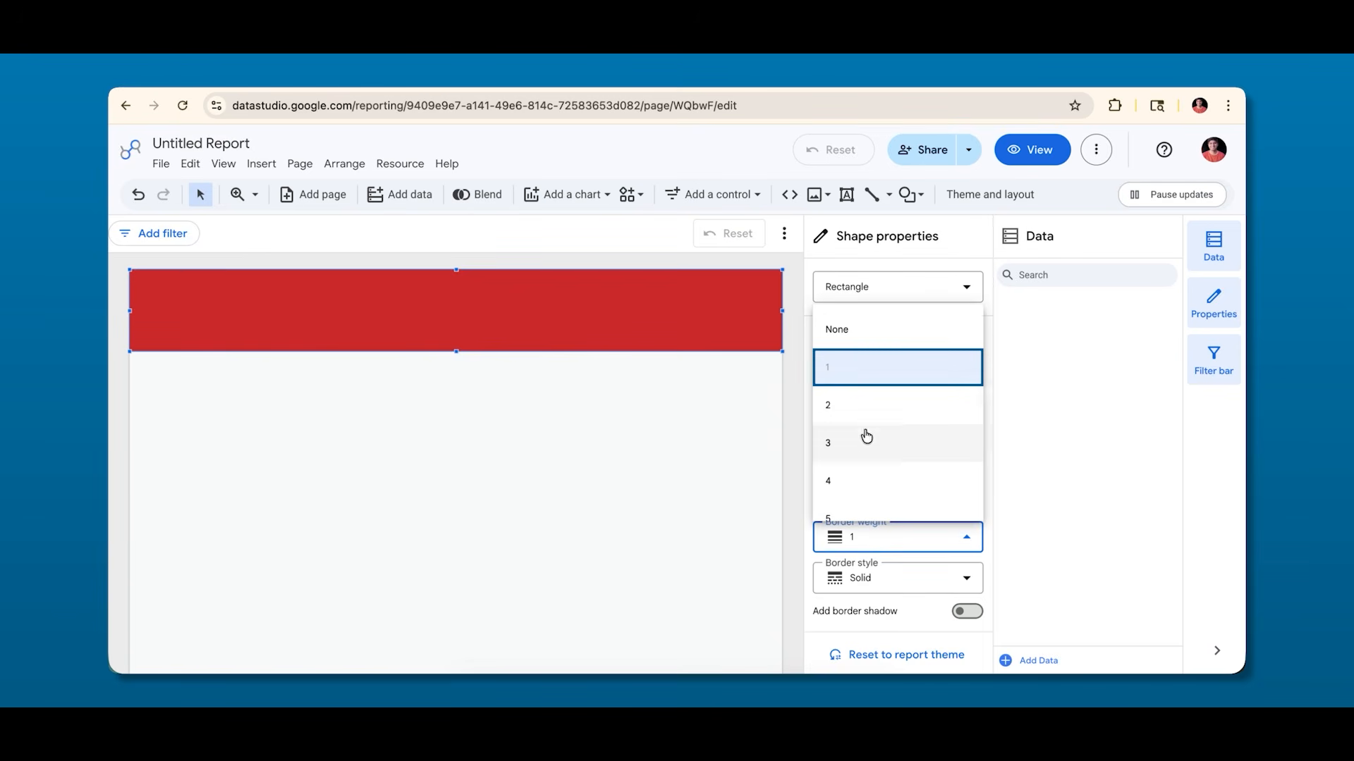
click(859, 547)
click(878, 459)
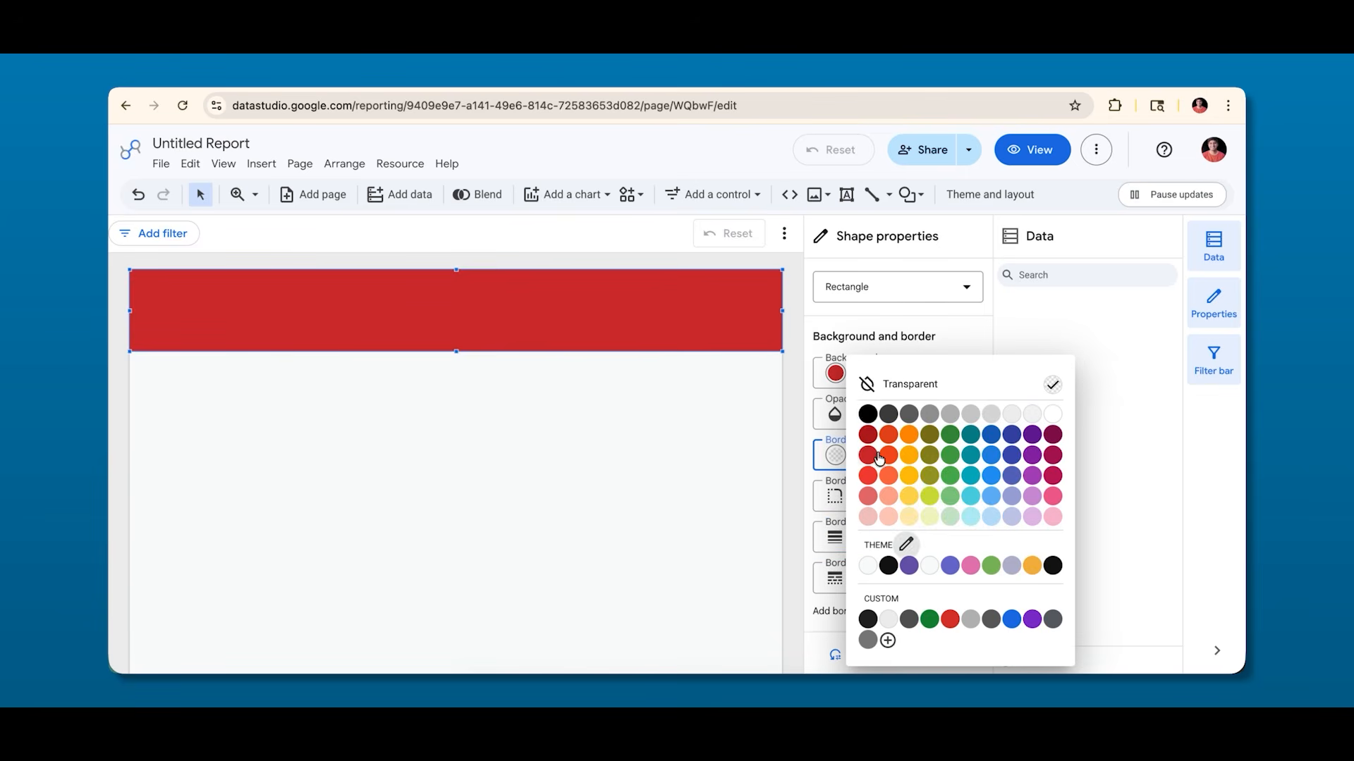
click(869, 419)
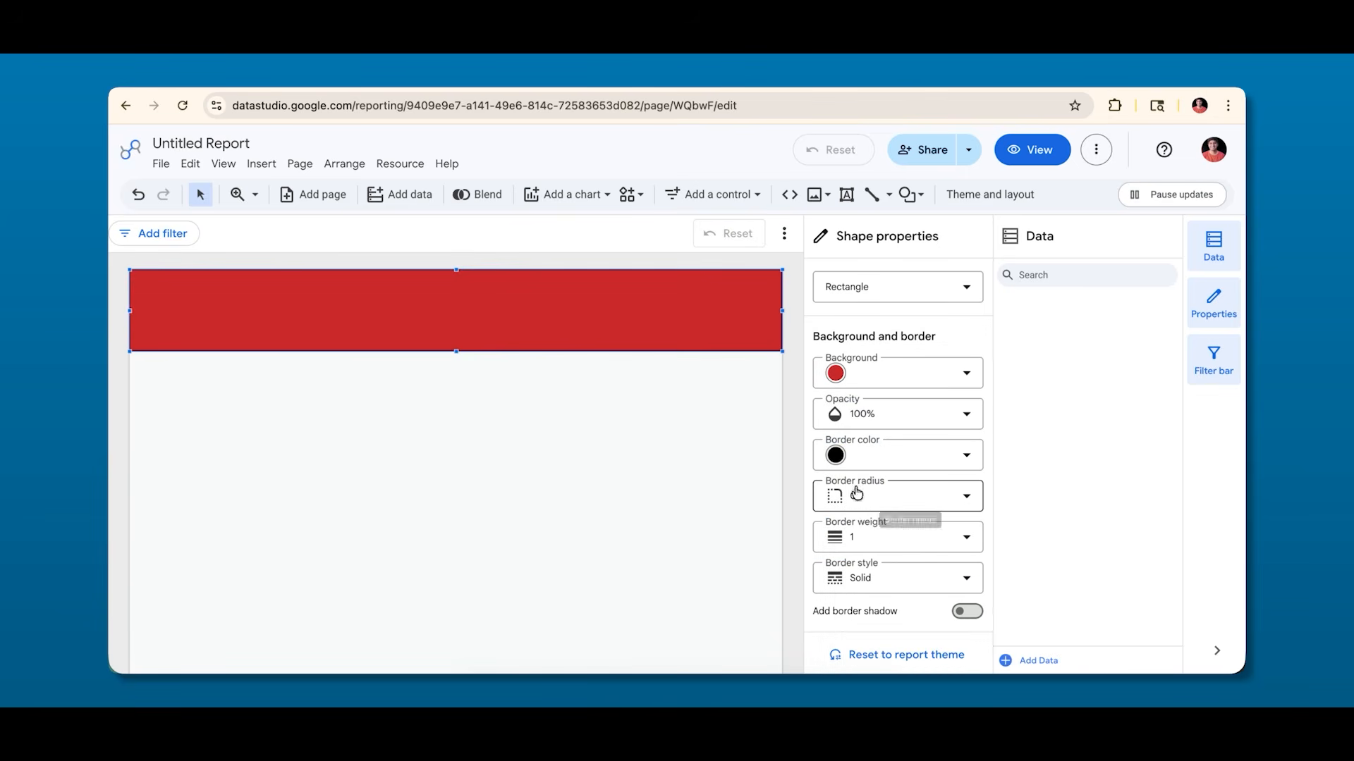
click(657, 425)
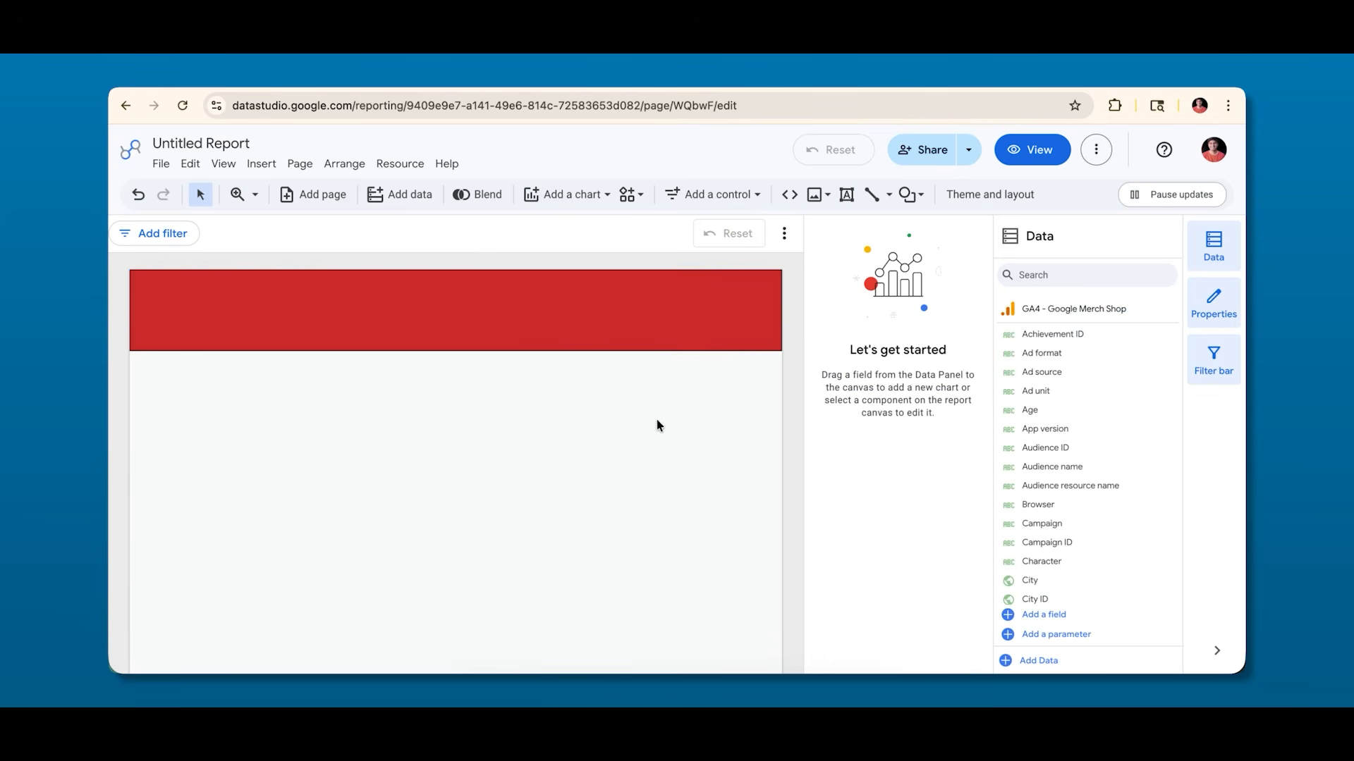
click(634, 340)
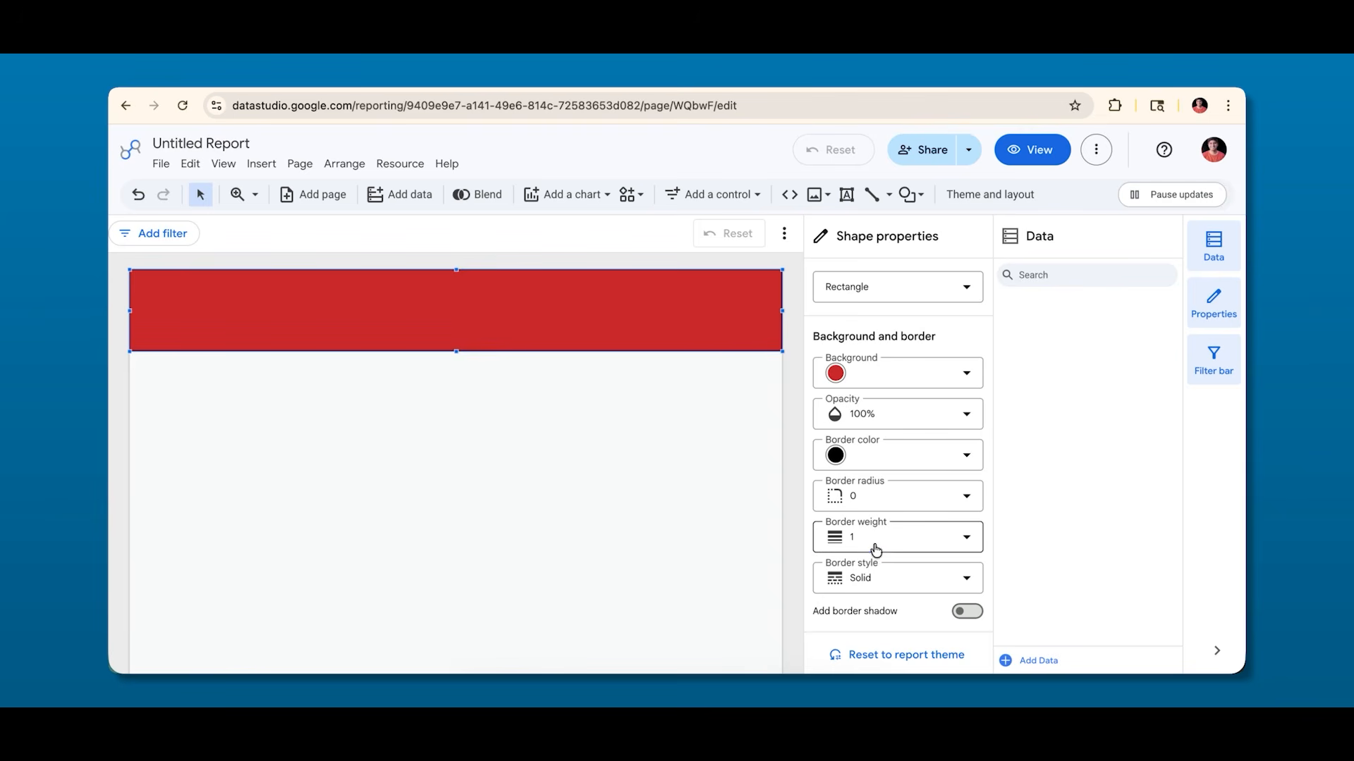
click(873, 546)
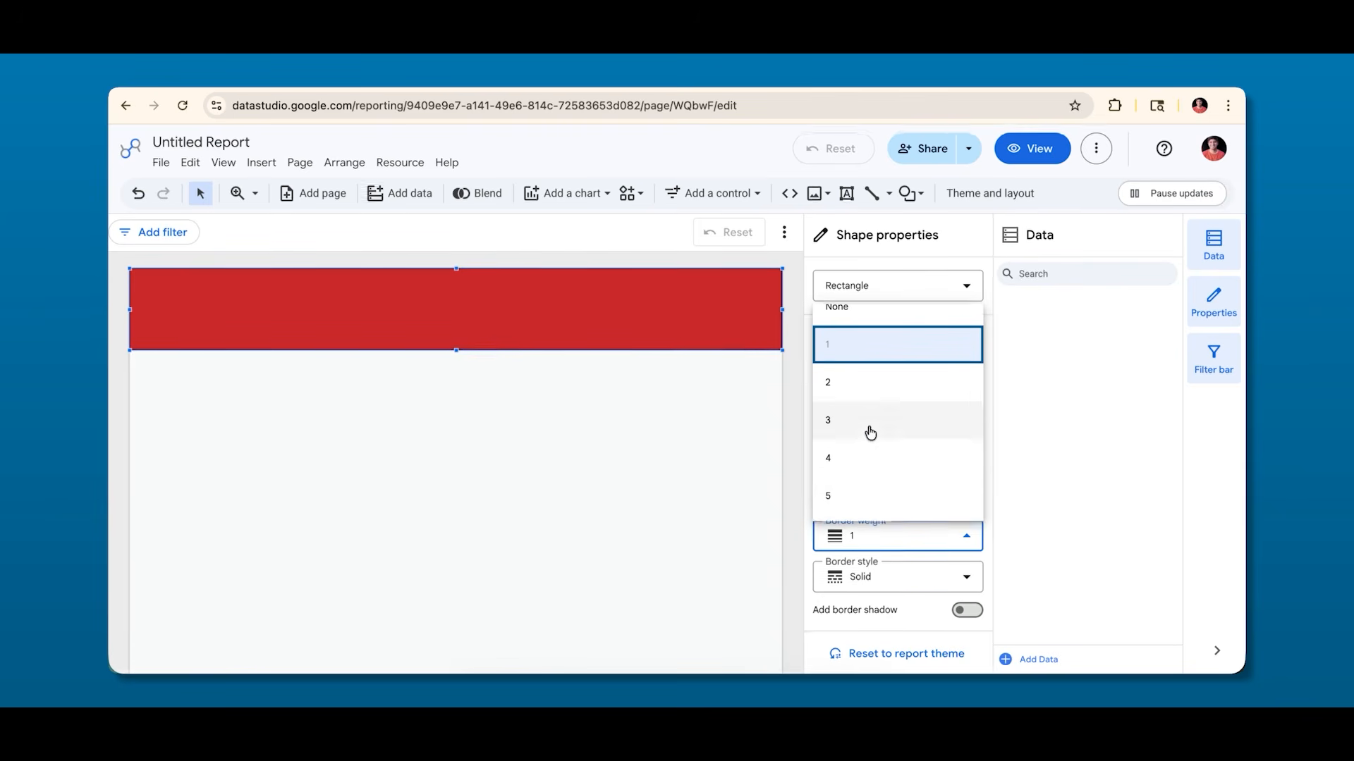
click(877, 494)
click(628, 417)
Make the header rectangle's border color transparent again, set its border weight to None and deselect it.
click(598, 322)
click(886, 459)
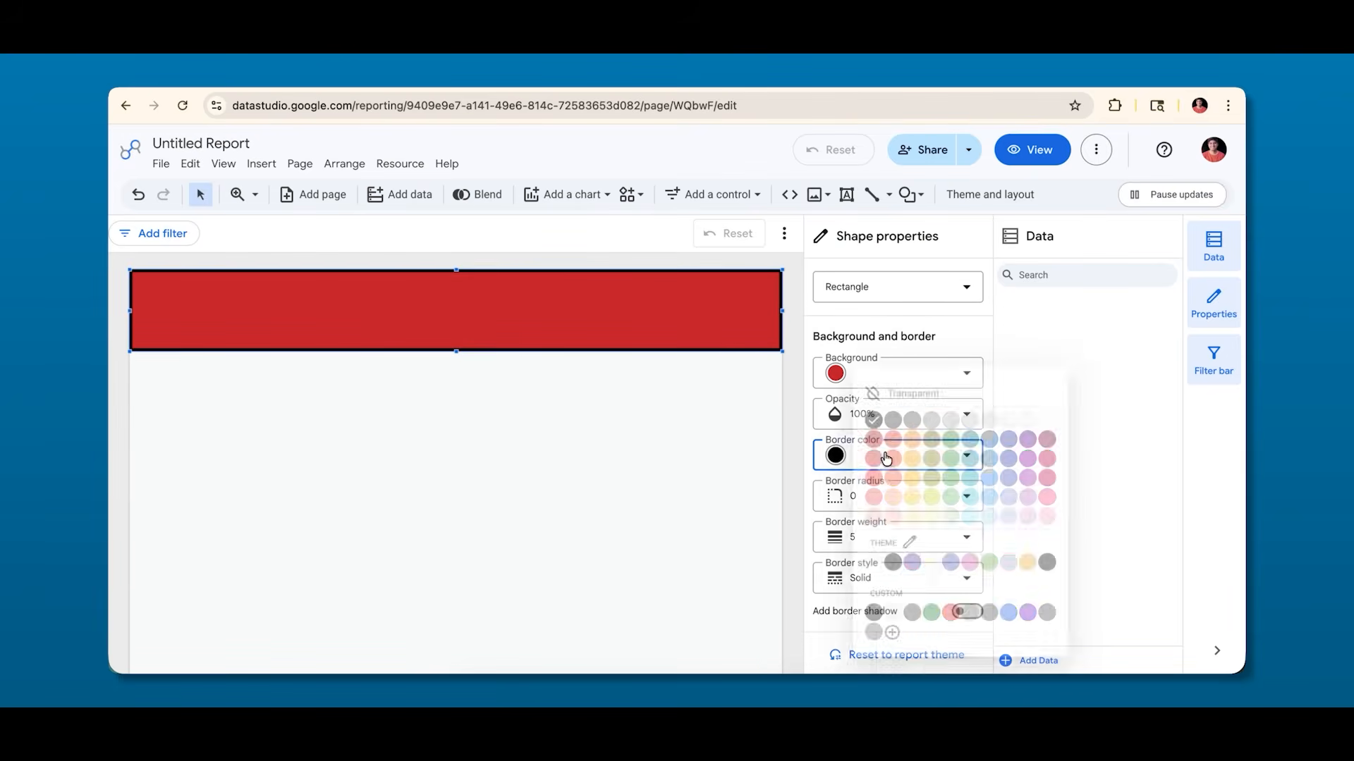
click(890, 383)
click(862, 543)
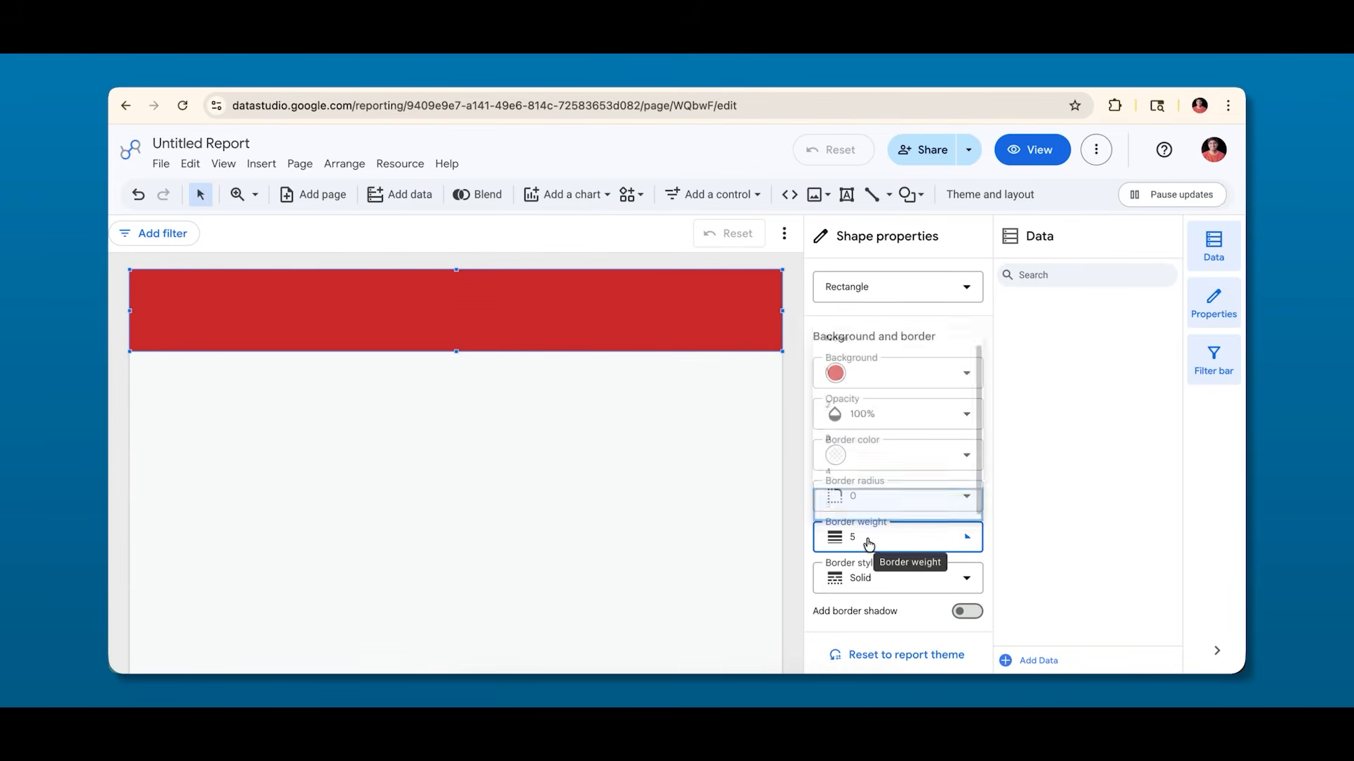
click(859, 334)
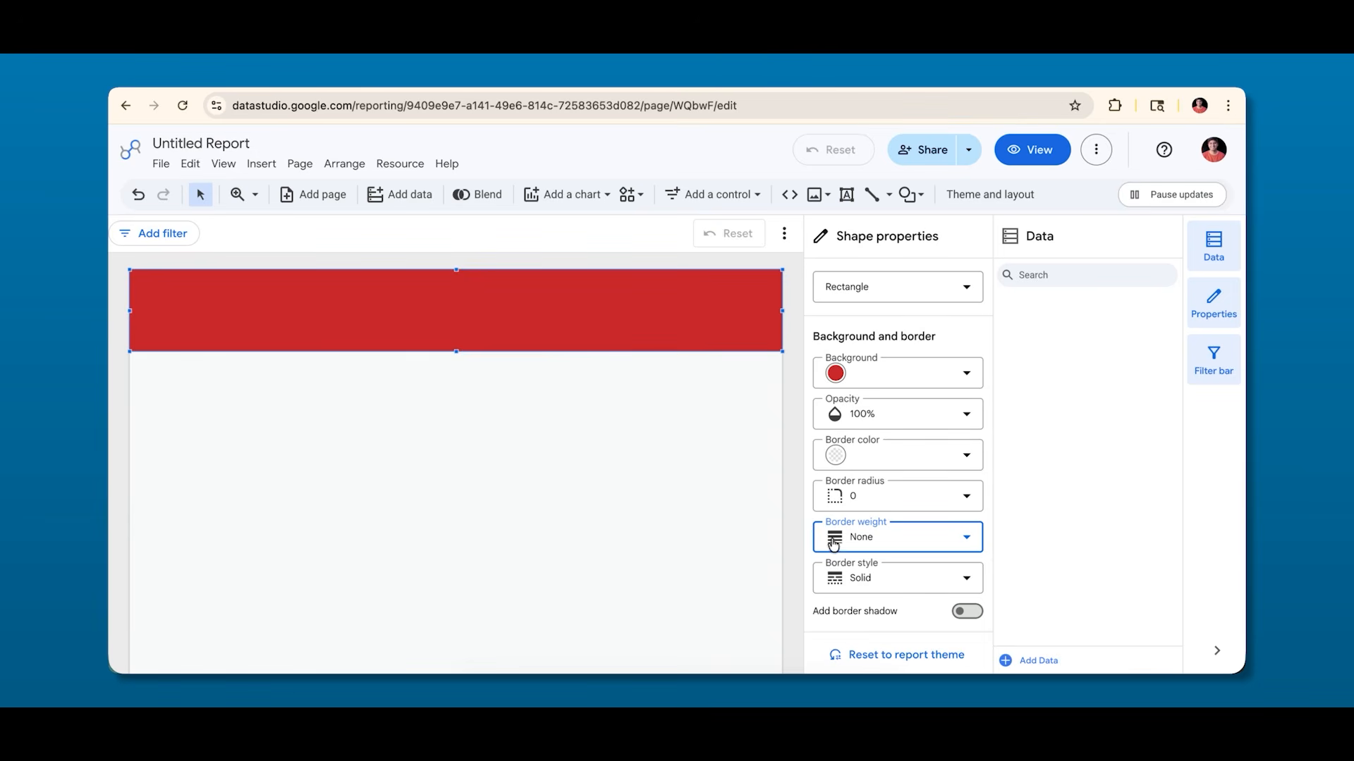
click(700, 424)
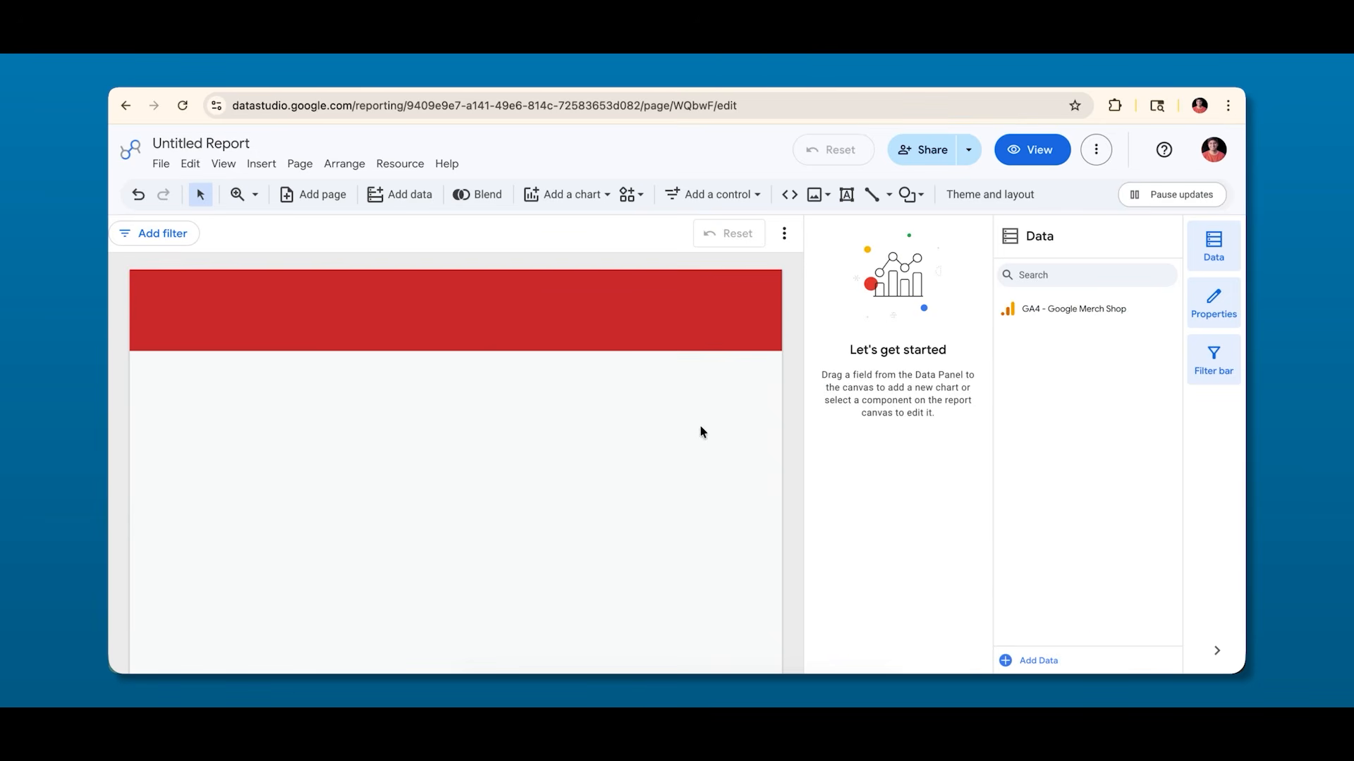
Look over the border style options for the header rectangle and keep Solid.
click(580, 304)
click(866, 586)
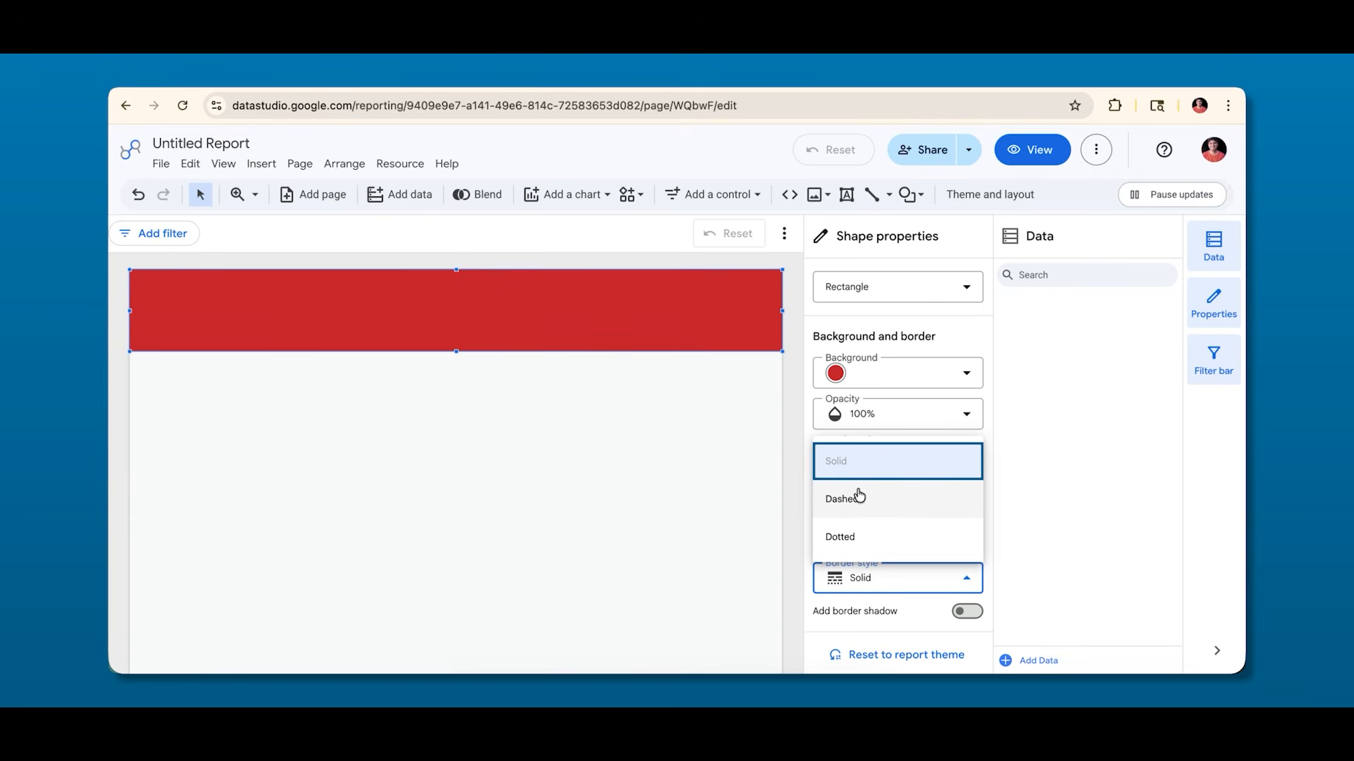
click(645, 406)
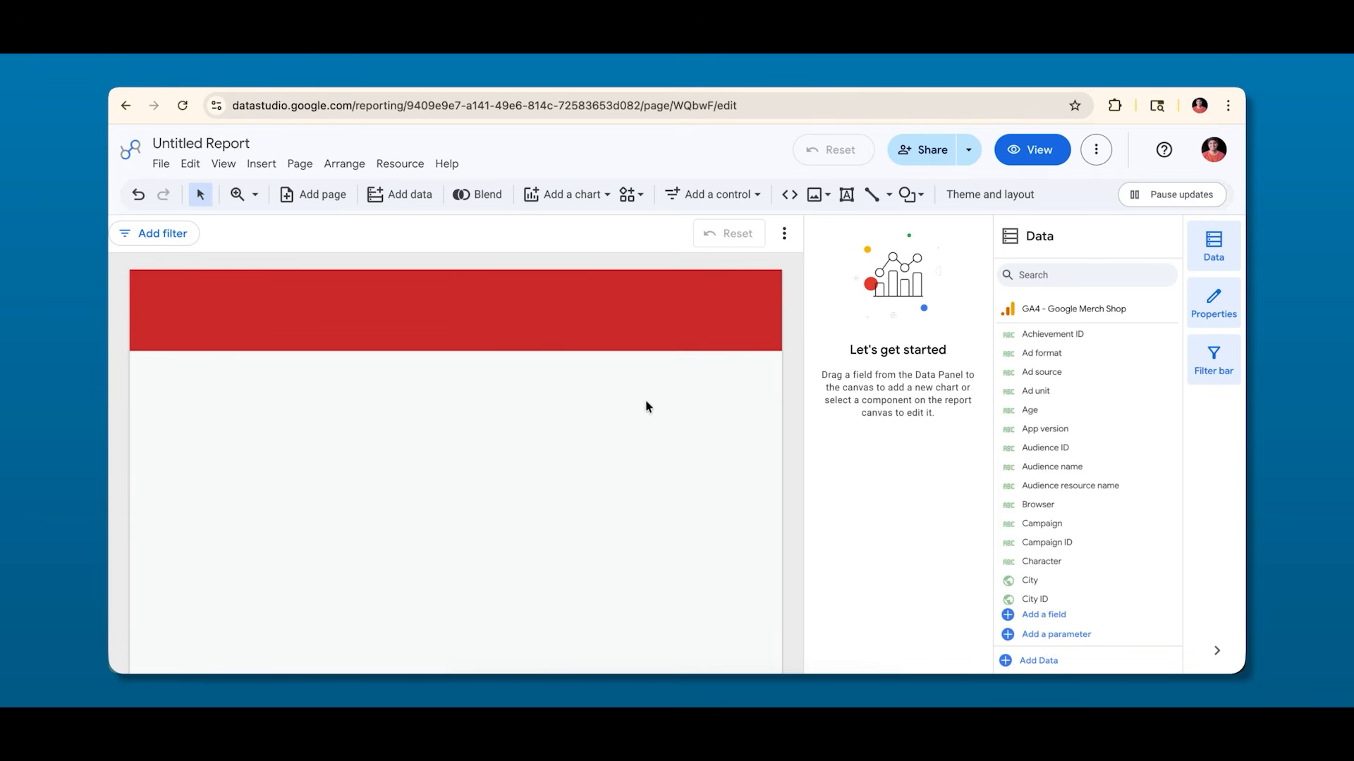
Try a border shadow on the header rectangle, then turn it off and deselect the shape.
click(689, 296)
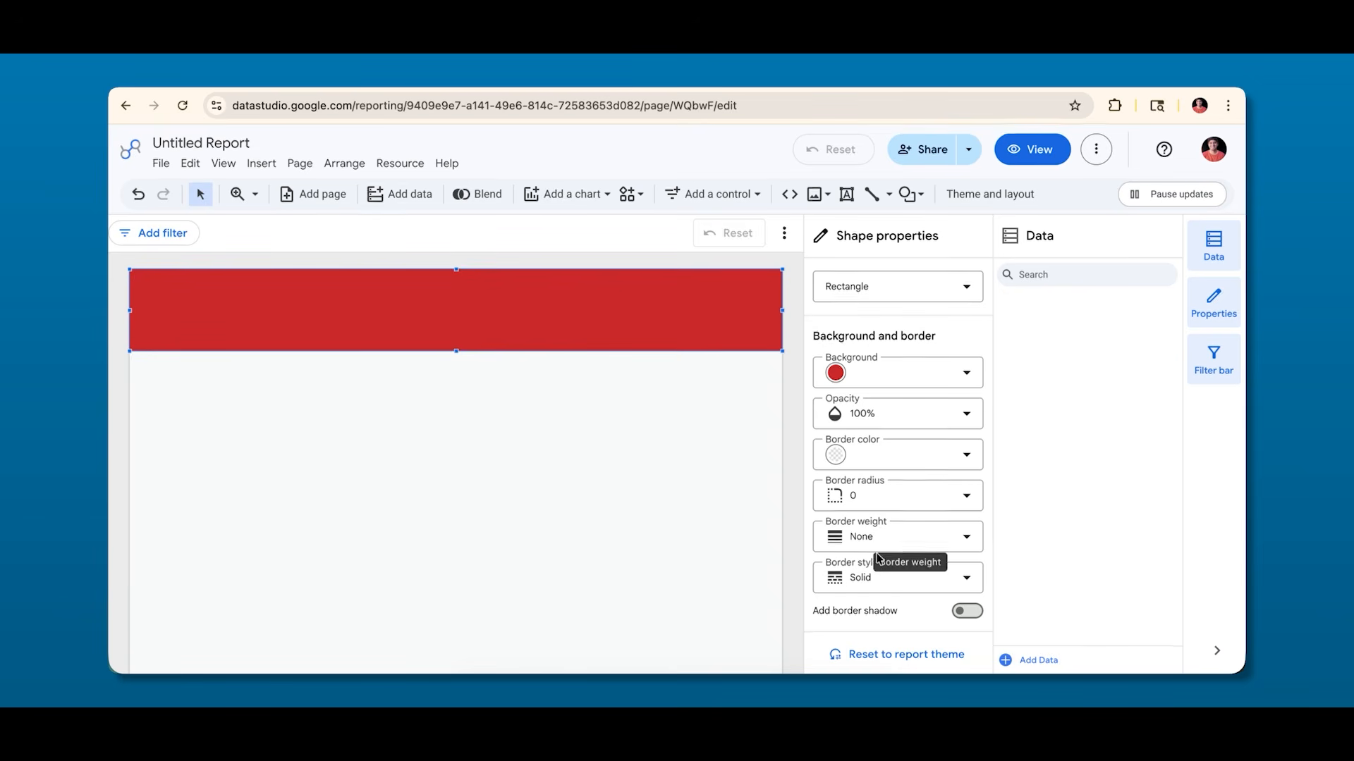
click(967, 612)
click(548, 386)
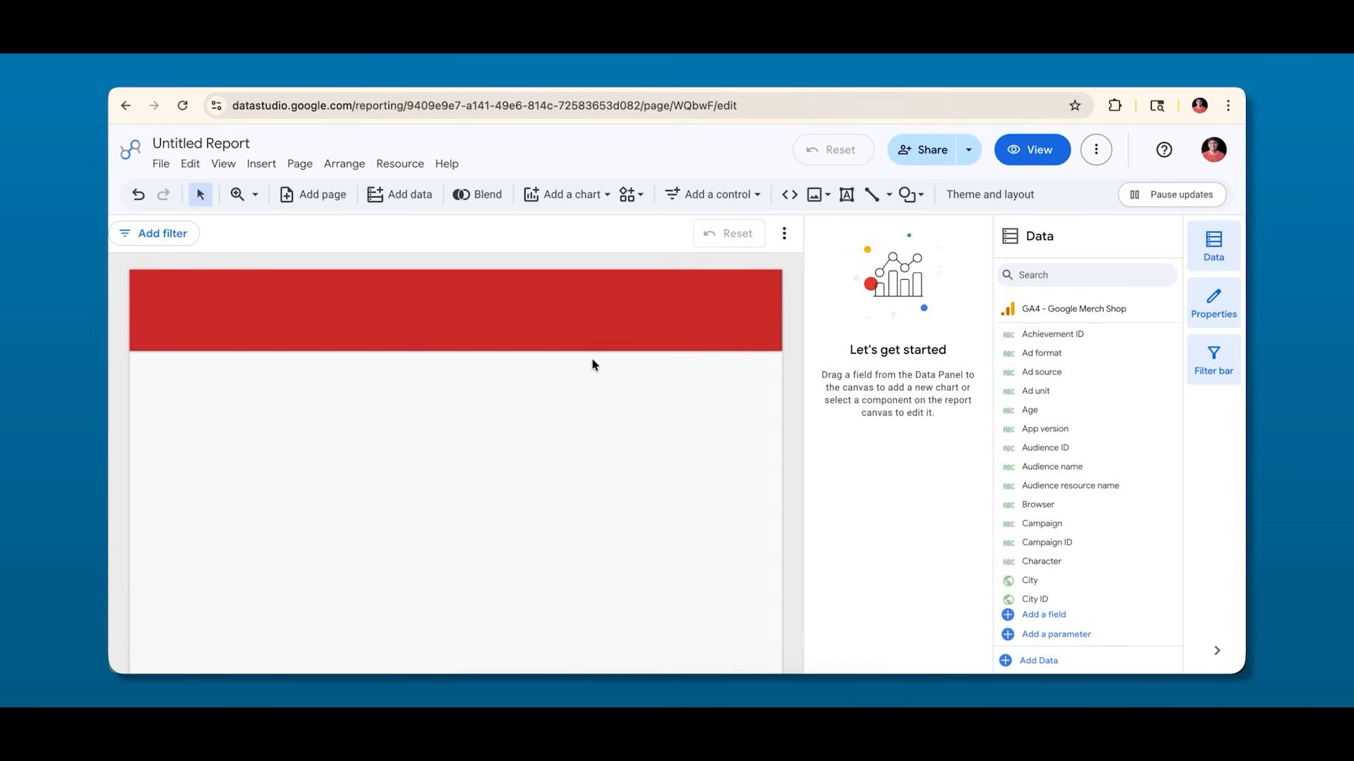
click(633, 325)
click(967, 612)
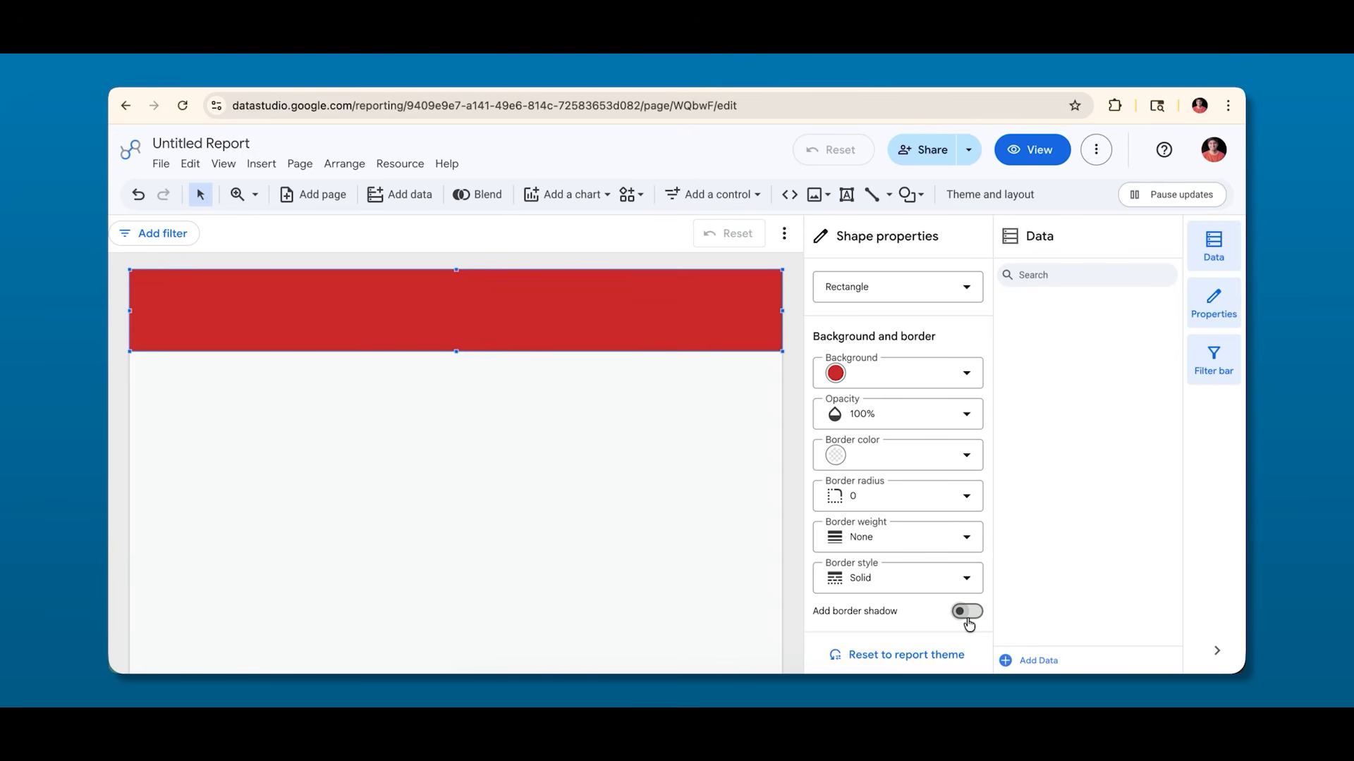
scroll(904, 557, down, 1)
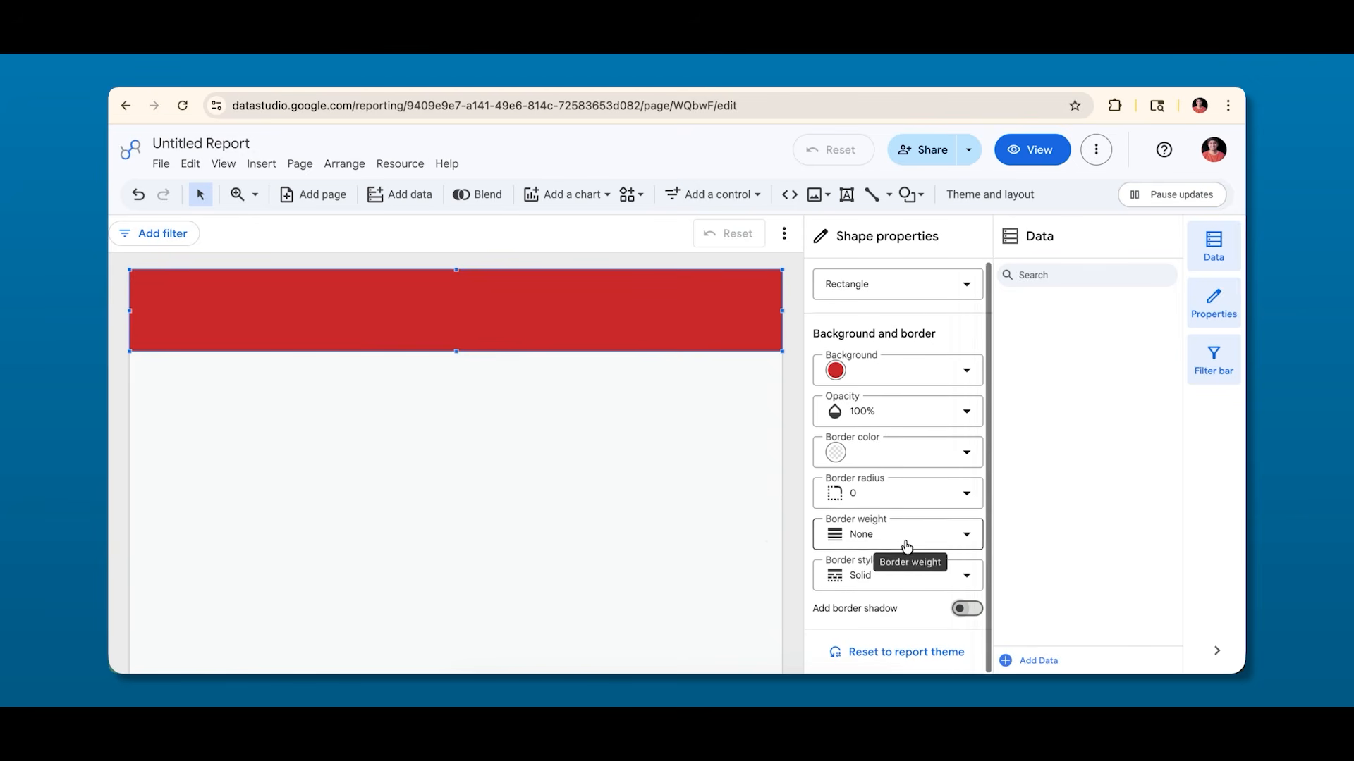
click(541, 522)
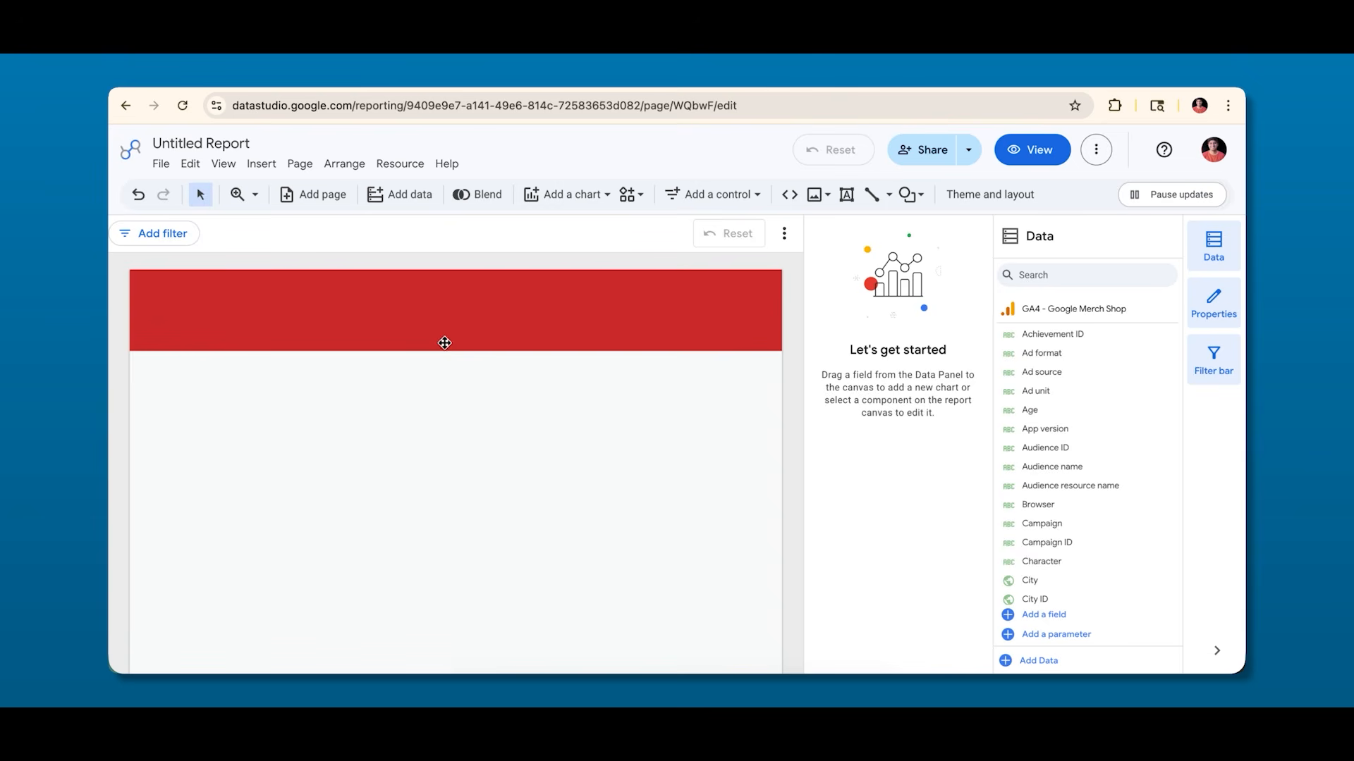
Draw a text box over the left part of the red header band and enter the title "Ecommerce Dashboard".
click(443, 316)
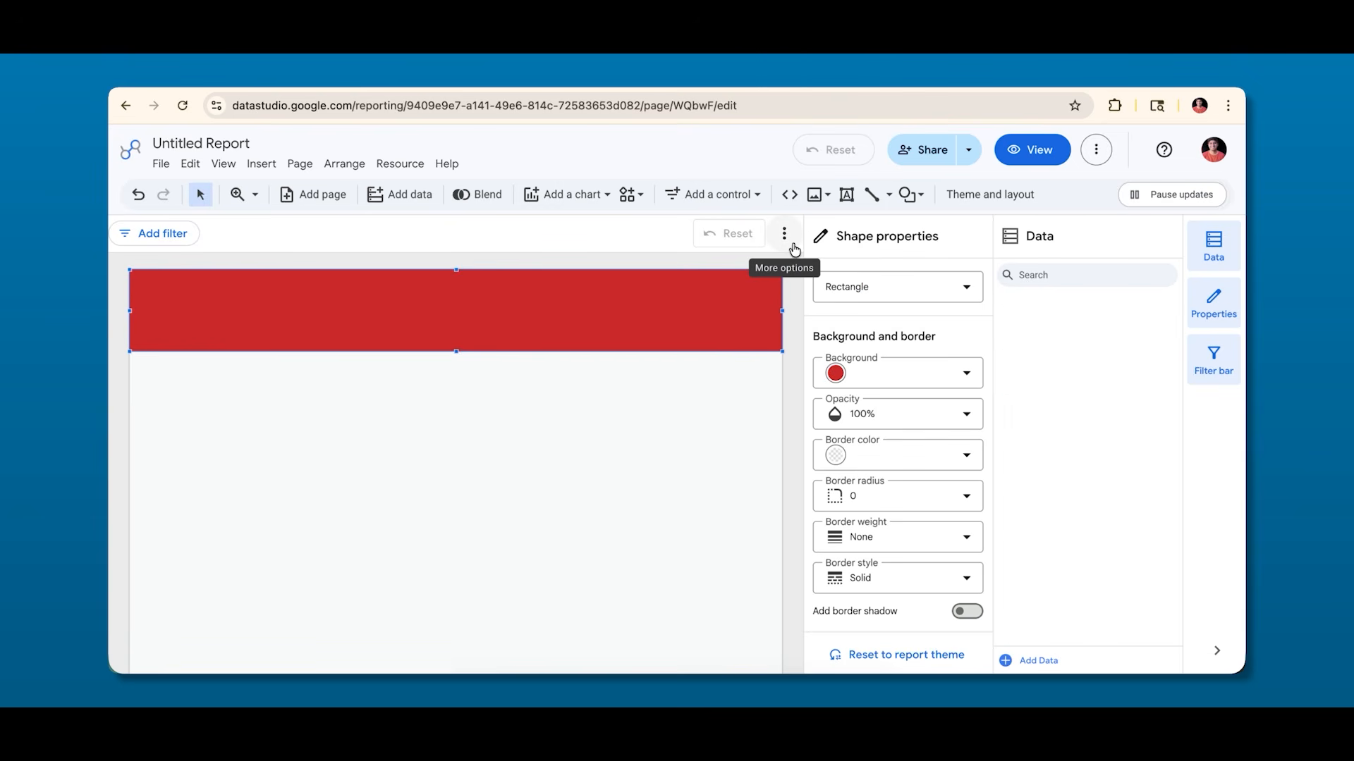
click(848, 196)
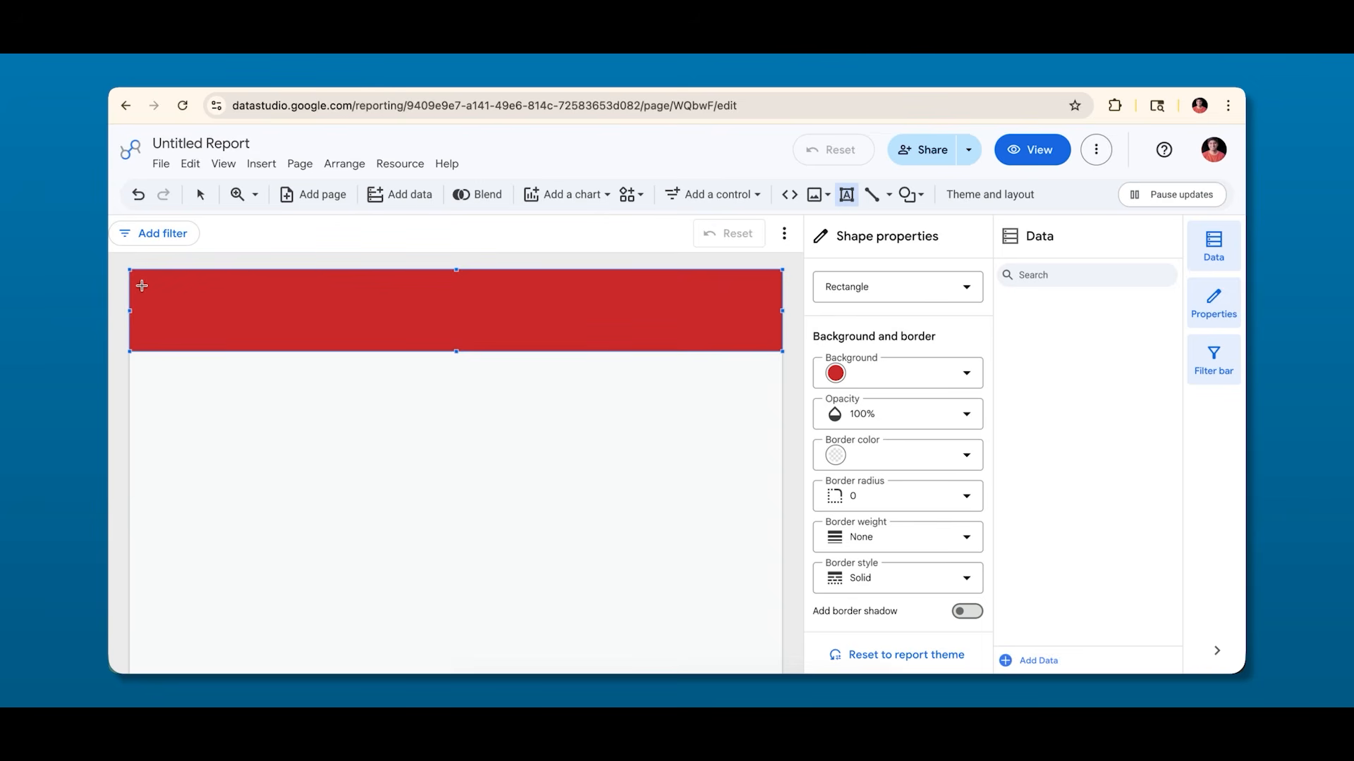
drag(200, 329, 413, 339)
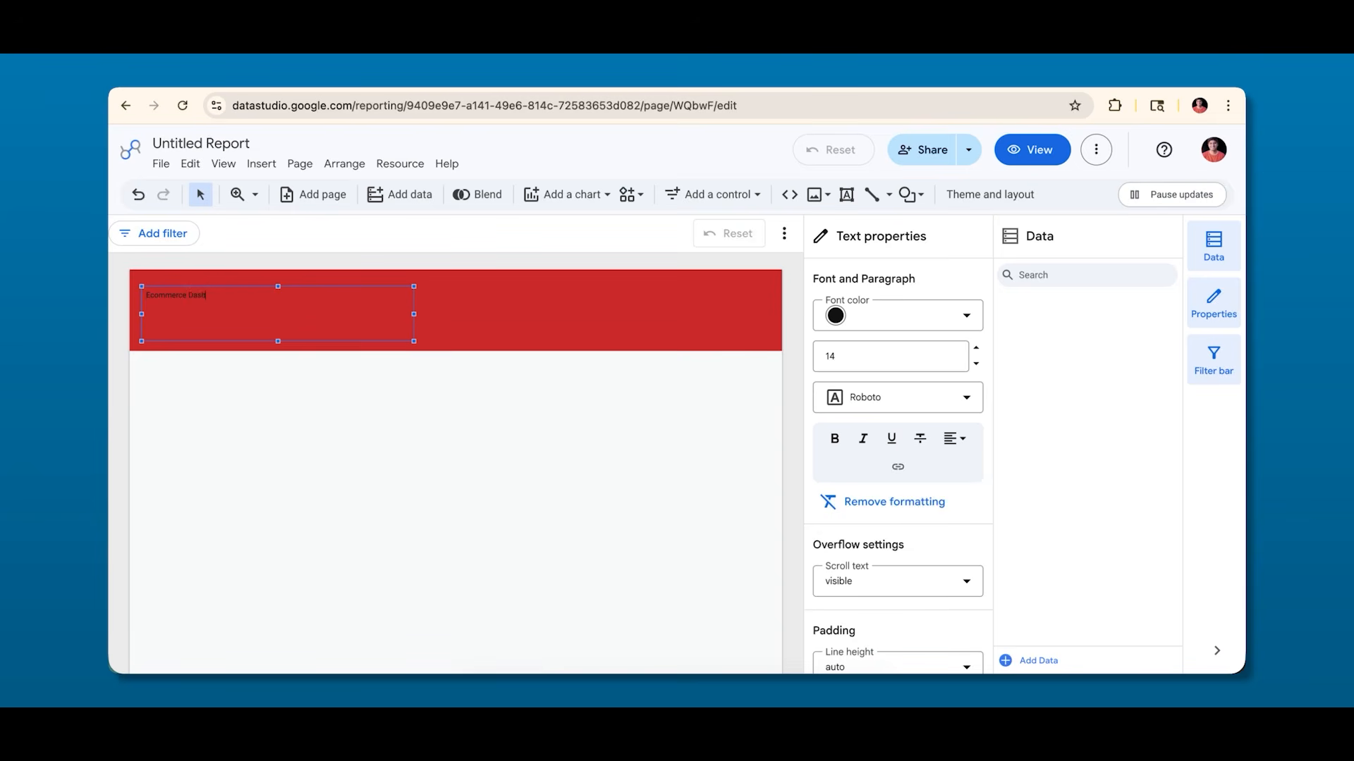
Format the "Ecommerce Dashboard" title as white, bold, size 36, and lower the text box's upper edge slightly within the header band.
key(ctrl+a)
click(878, 319)
click(1053, 328)
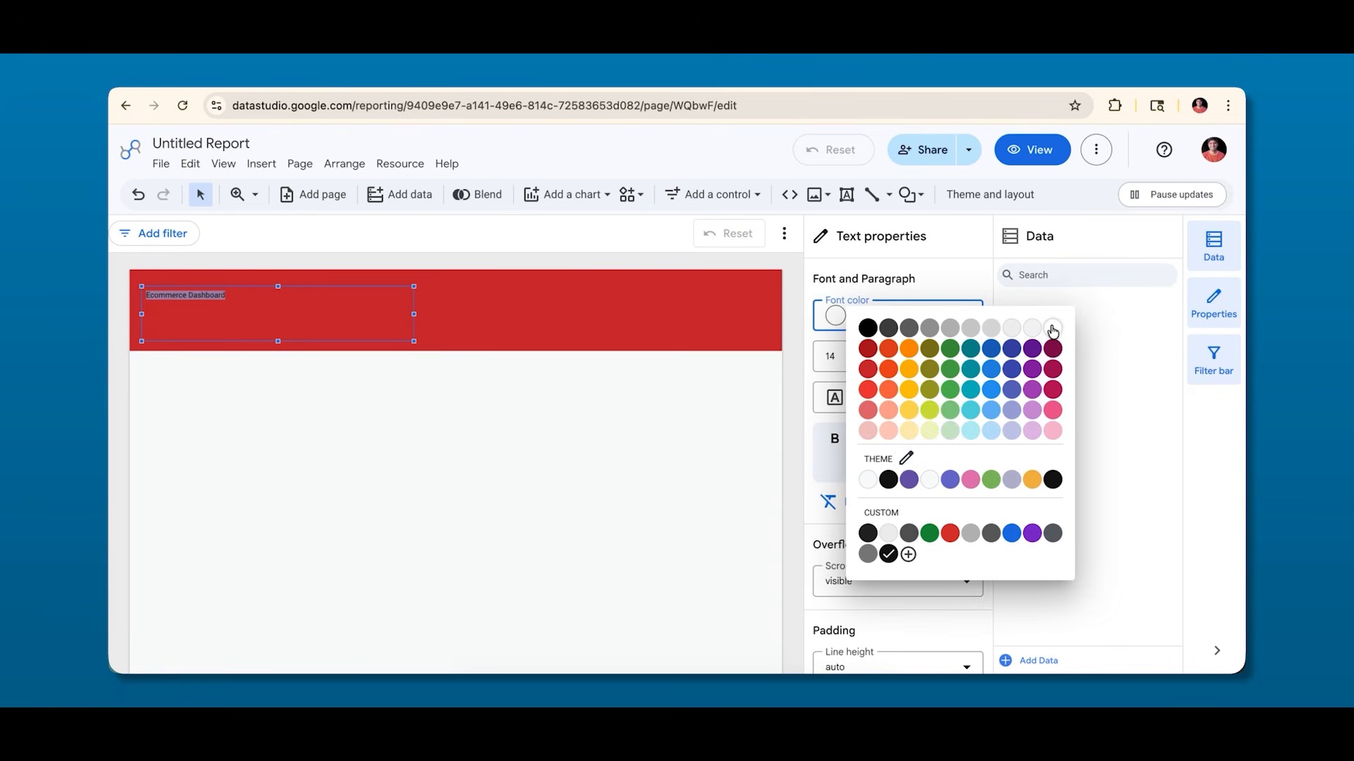
click(864, 357)
scroll(830, 540, down, 3)
click(831, 534)
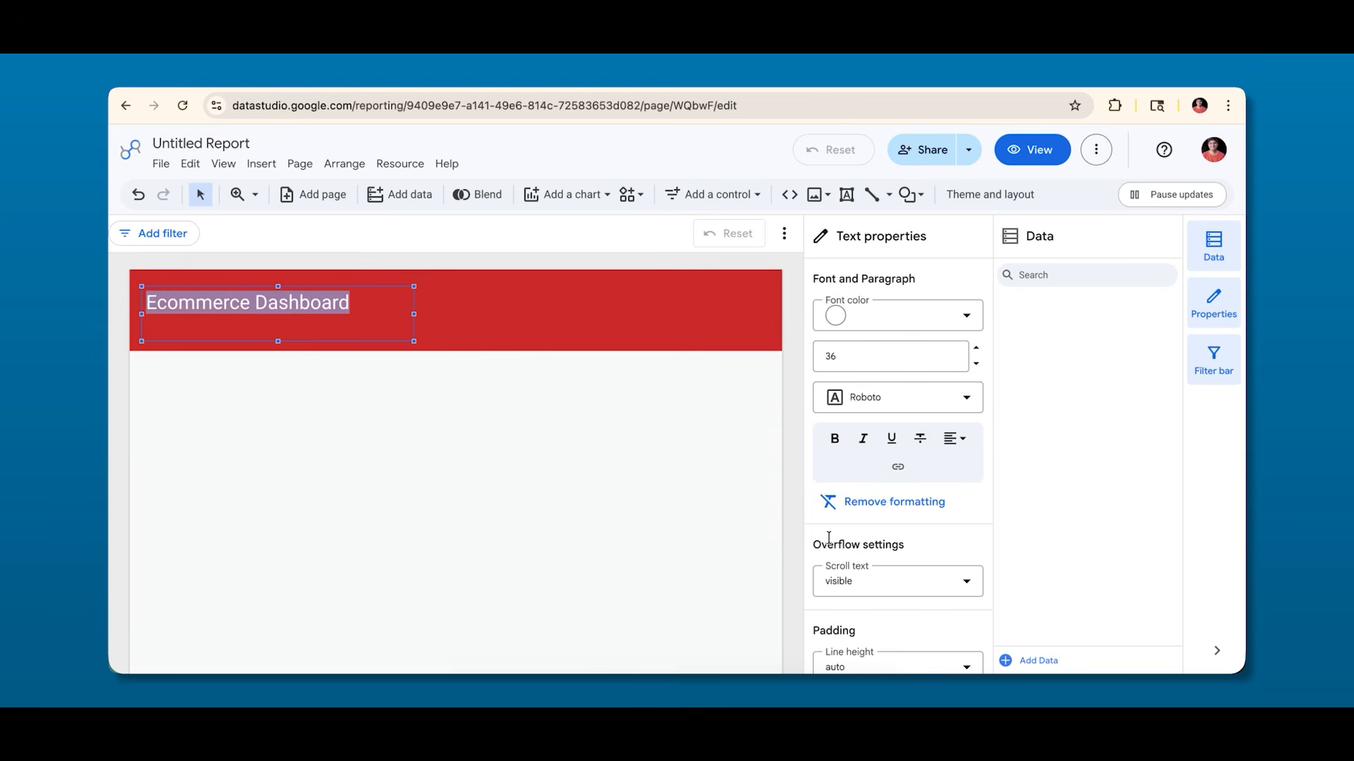
click(835, 437)
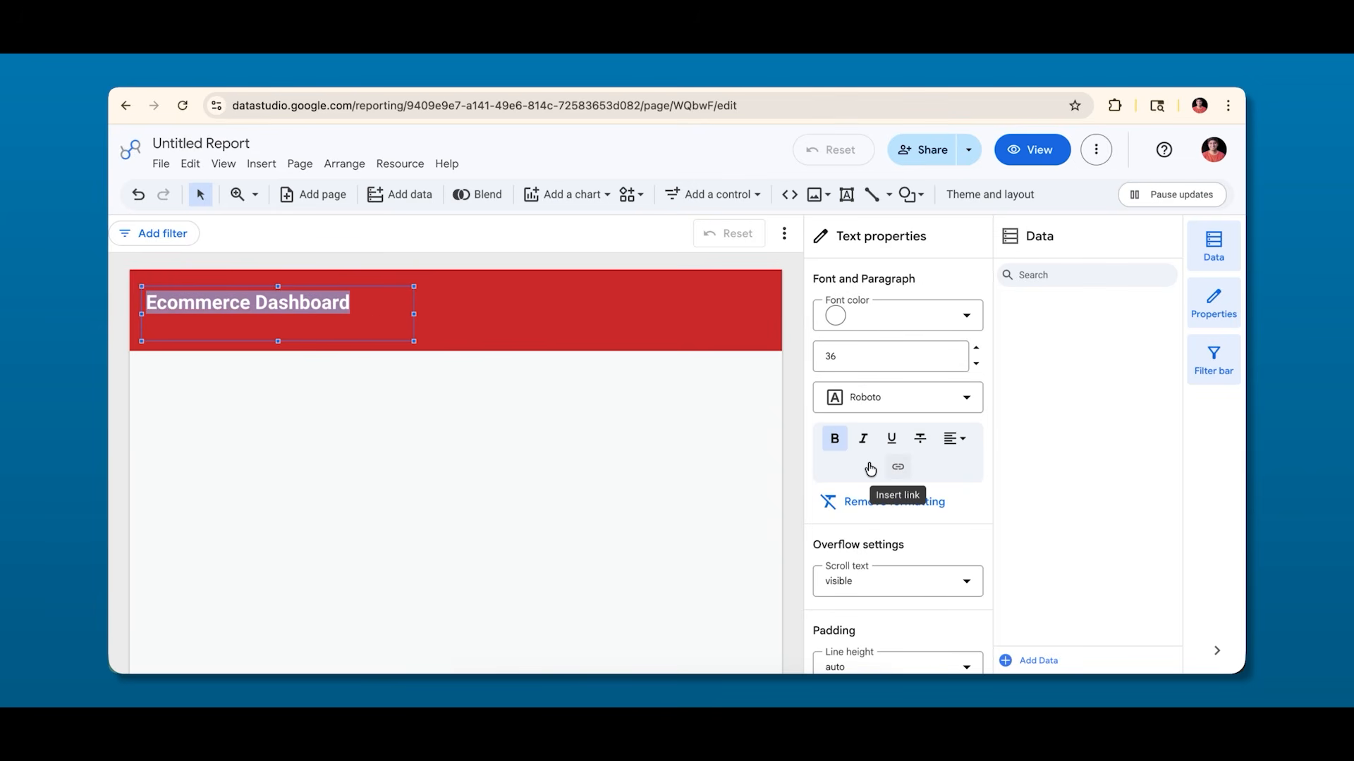
drag(277, 283, 276, 292)
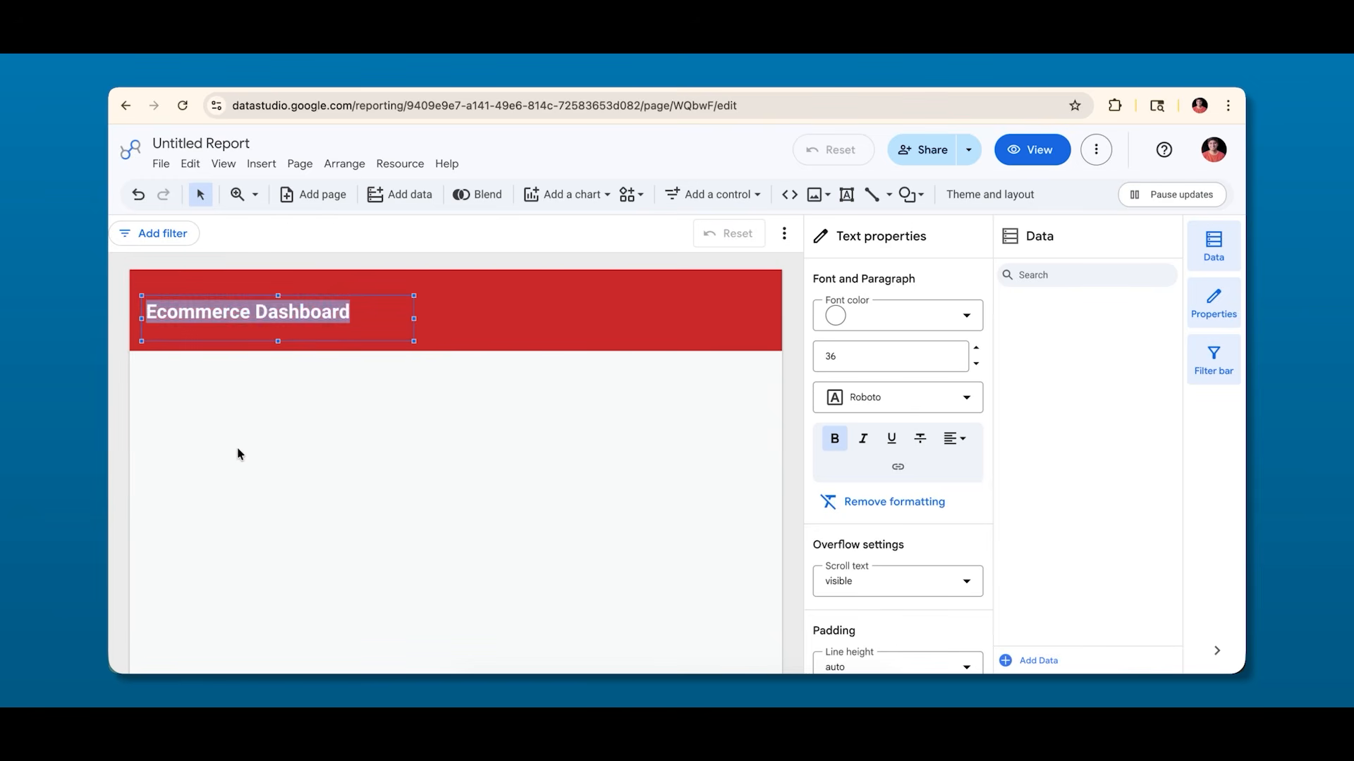
click(239, 454)
Set the "Ecommerce Dashboard" title's font size to 40 and make it italic.
click(363, 314)
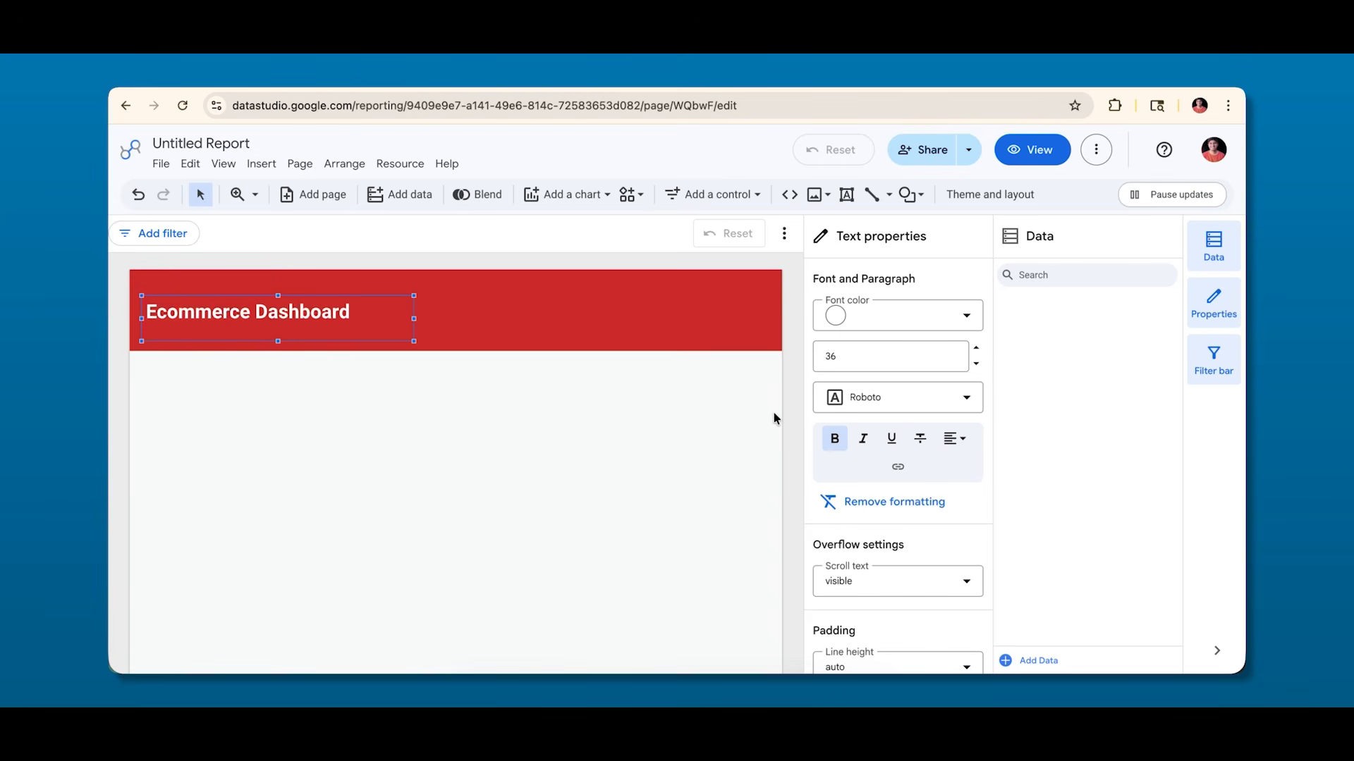
click(905, 367)
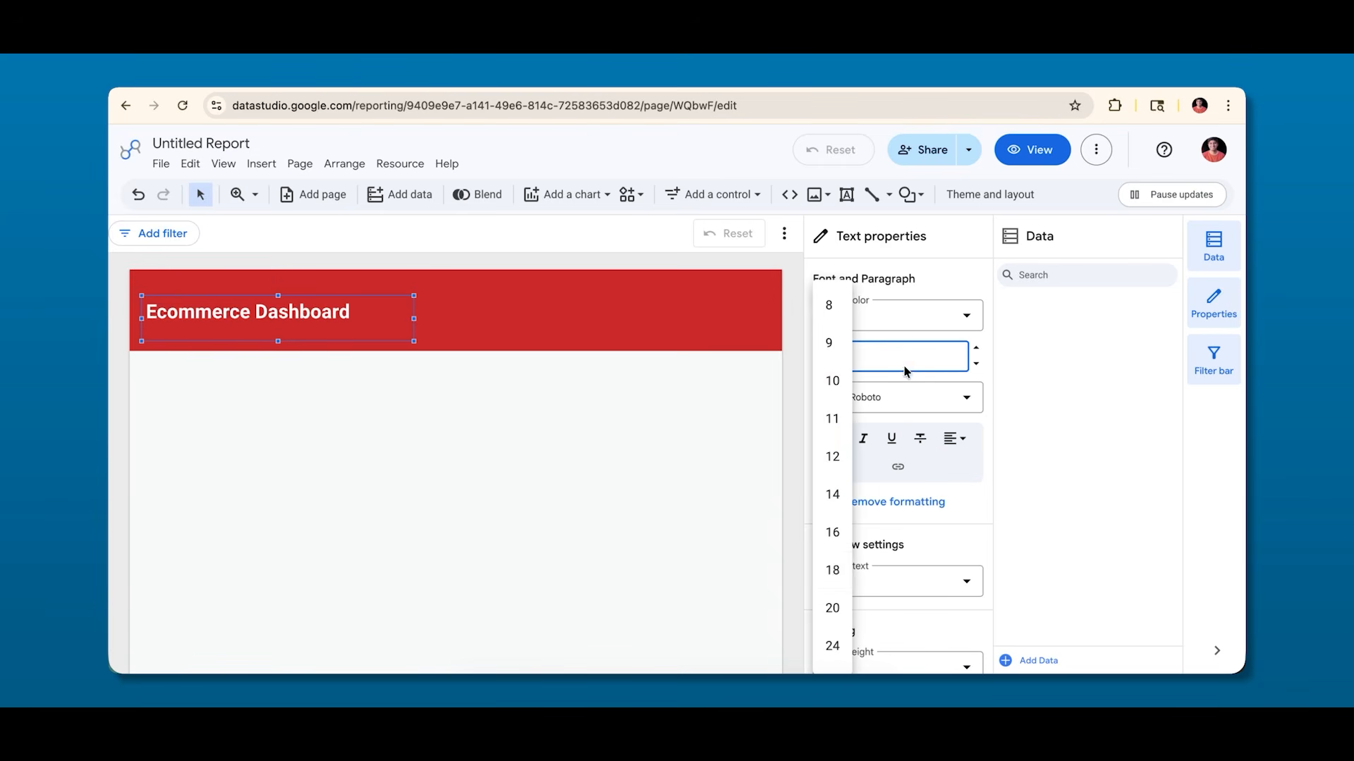
scroll(831, 569, down, 4)
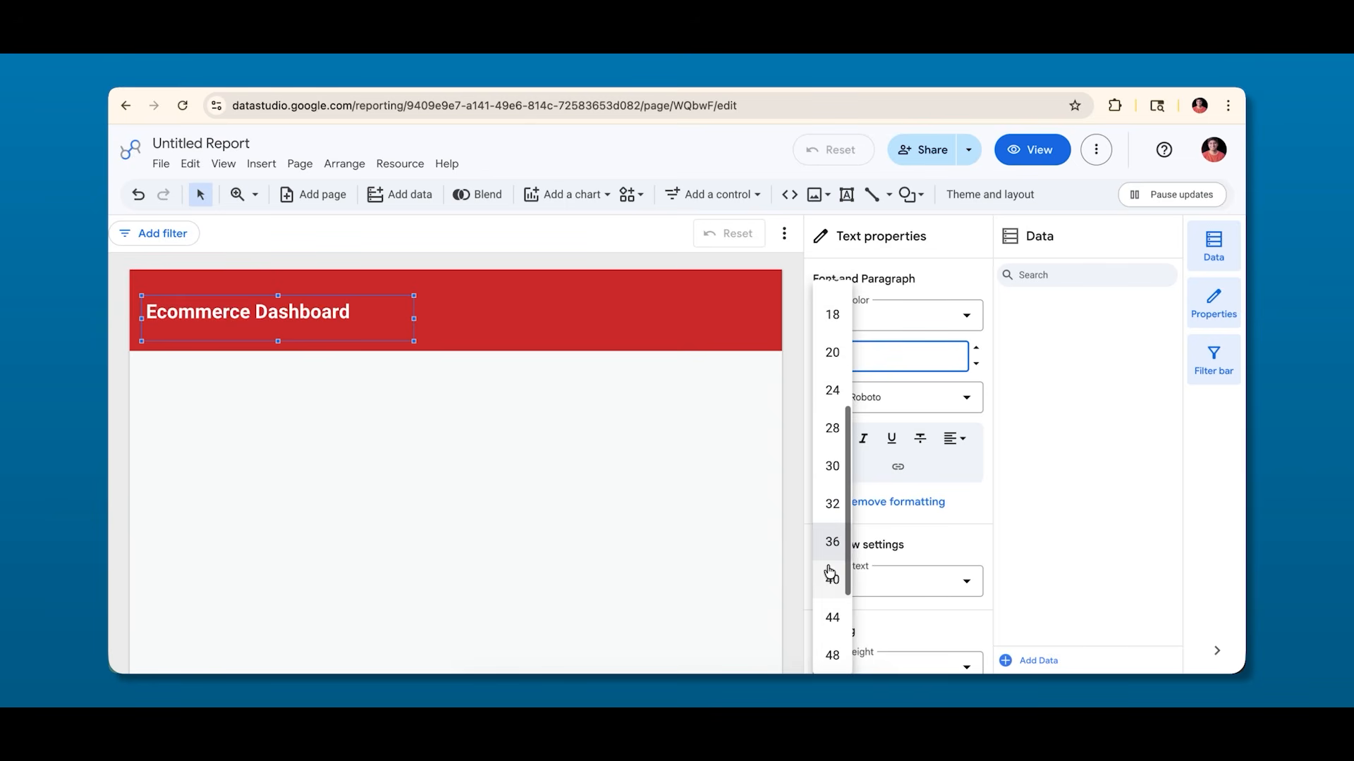
click(830, 578)
click(863, 437)
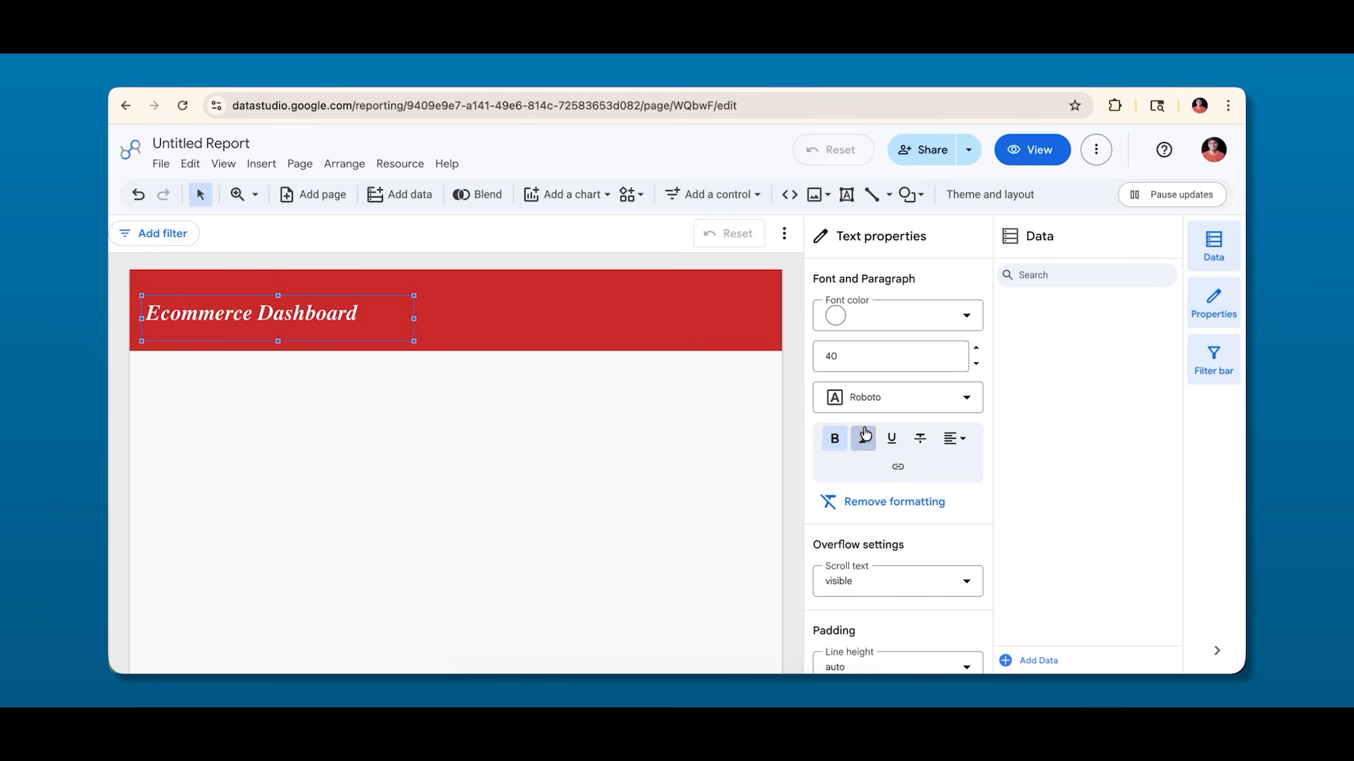
Try the Eater font on the "Ecommerce Dashboard" title.
click(901, 399)
scroll(877, 501, up, 10)
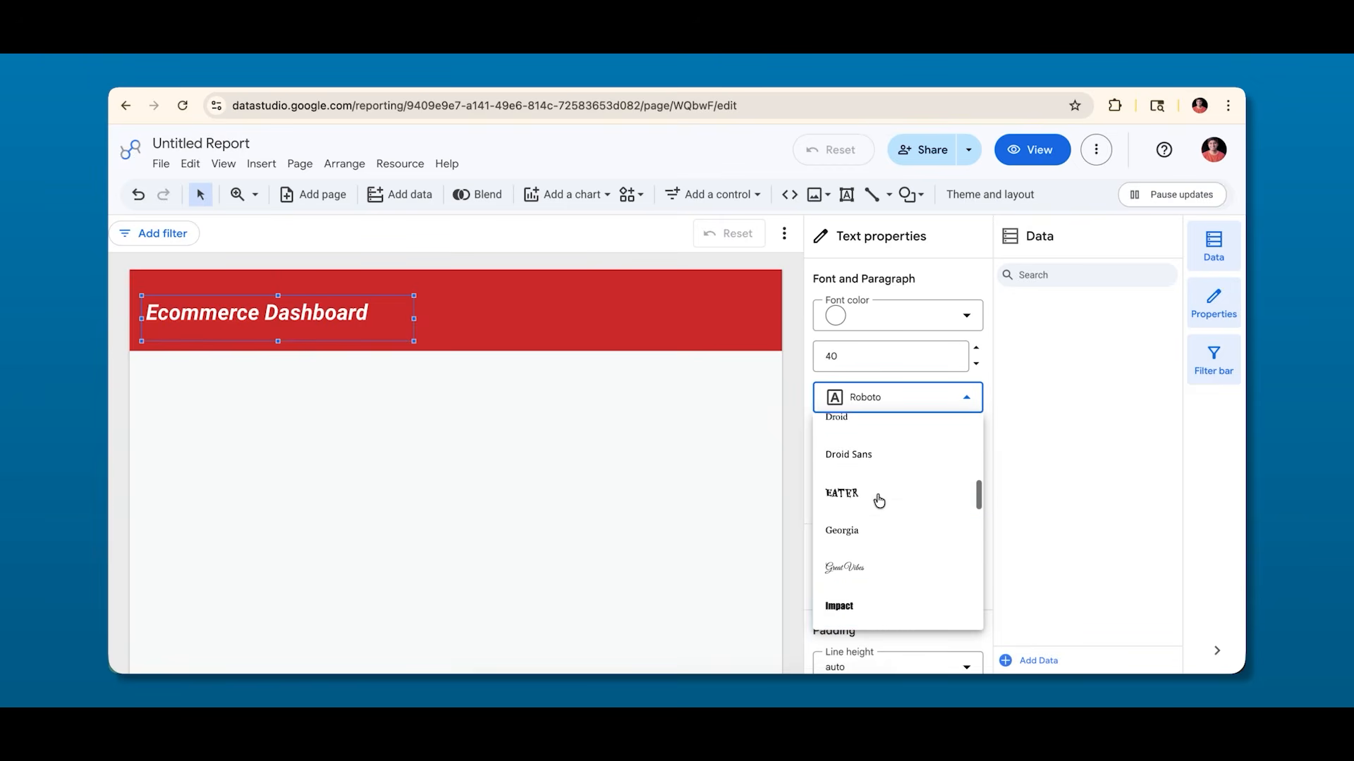
click(871, 518)
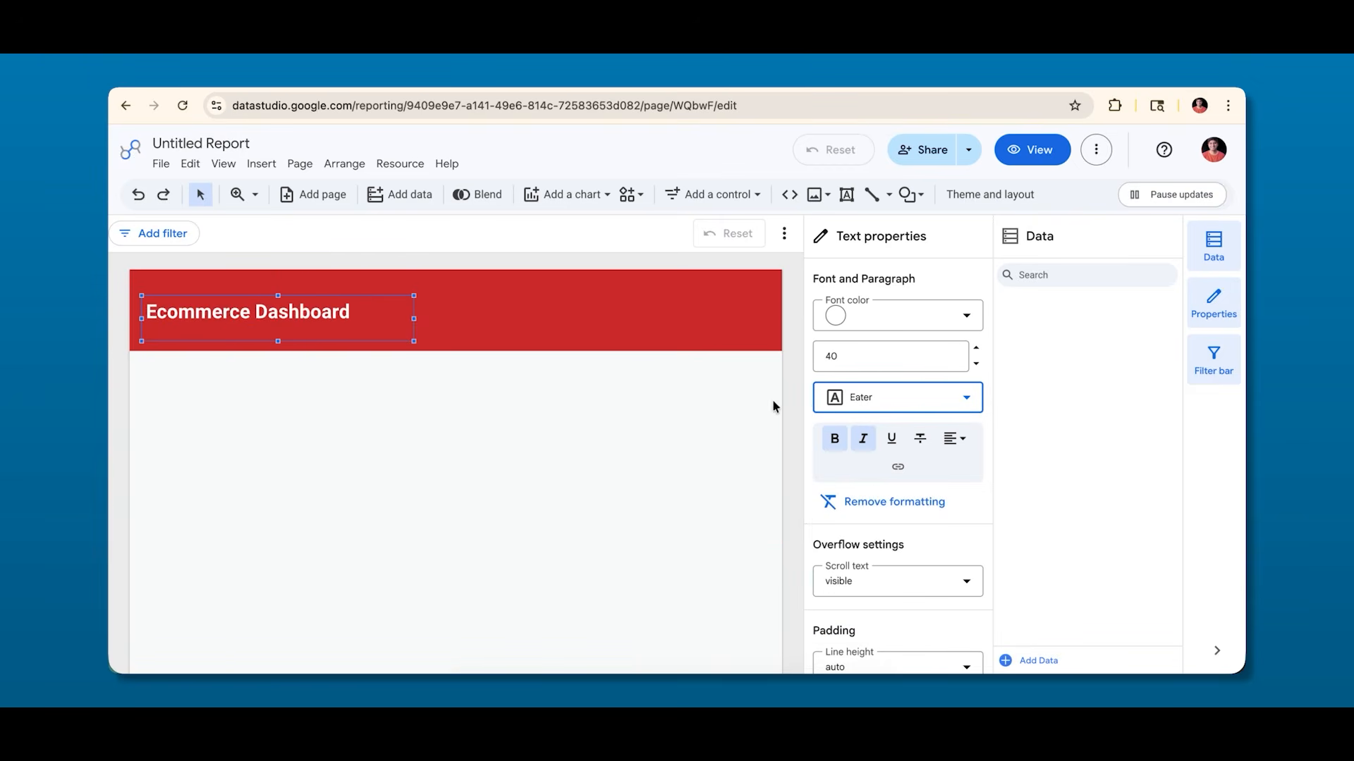
Try strikethrough and underline on the "Ecommerce Dashboard" title, then turn both off together with italic.
click(929, 444)
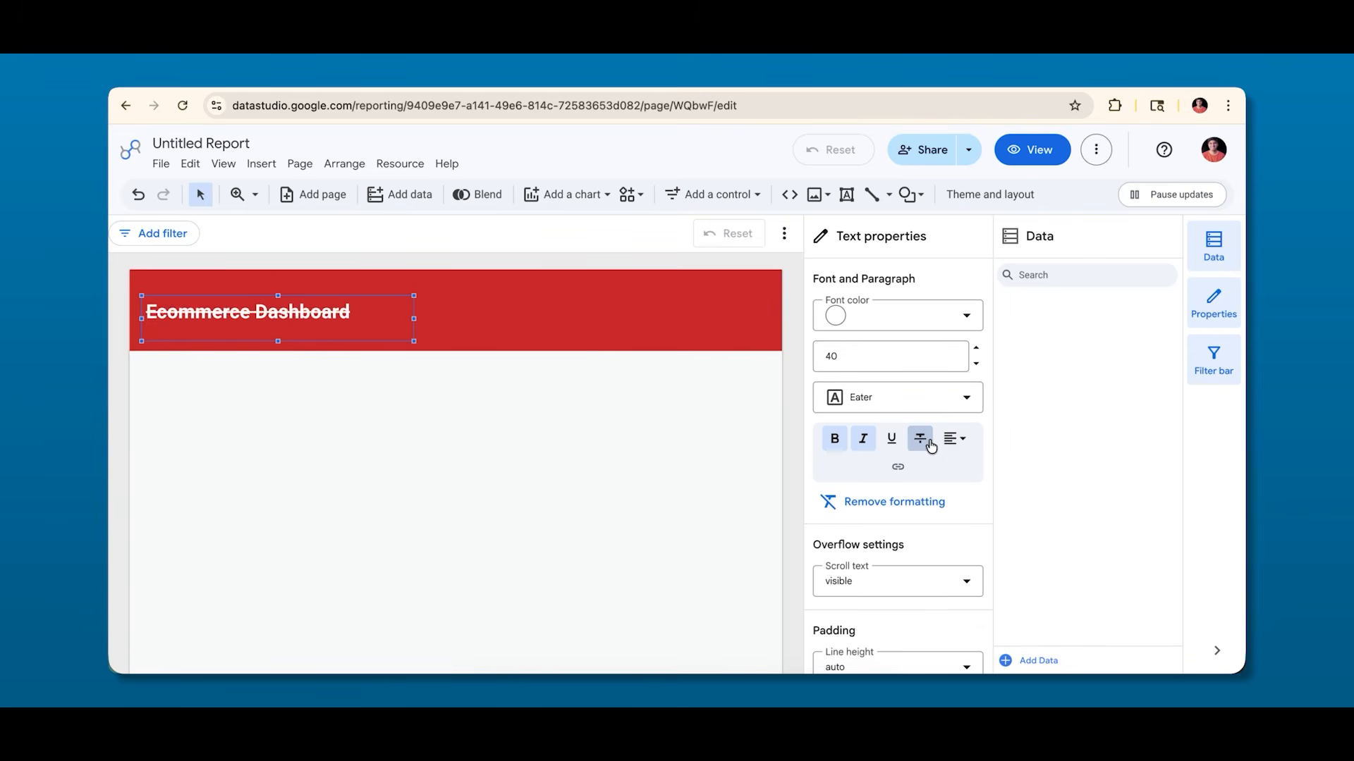
click(891, 440)
click(913, 443)
click(889, 440)
click(861, 440)
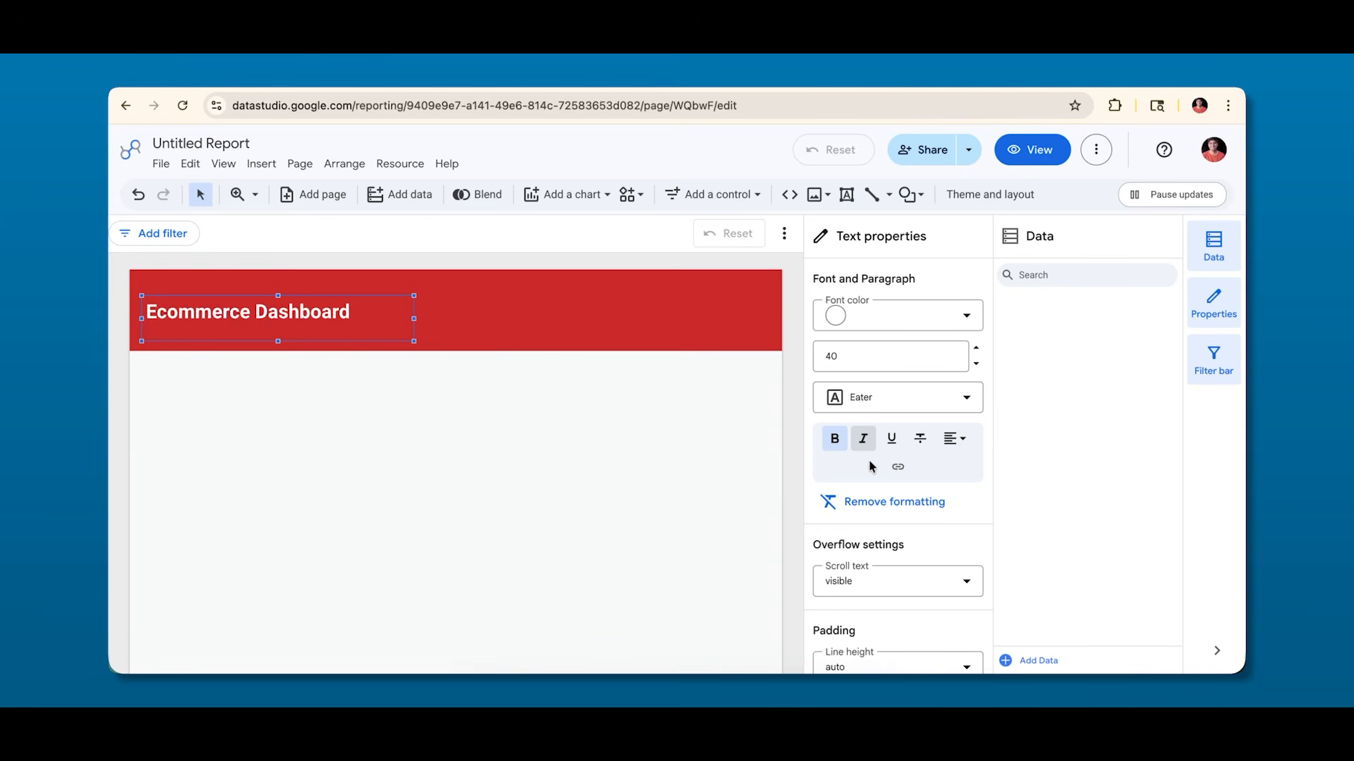
Open and cancel the title's link settings, then try centre alignment, restore left alignment and deselect the text box.
click(895, 469)
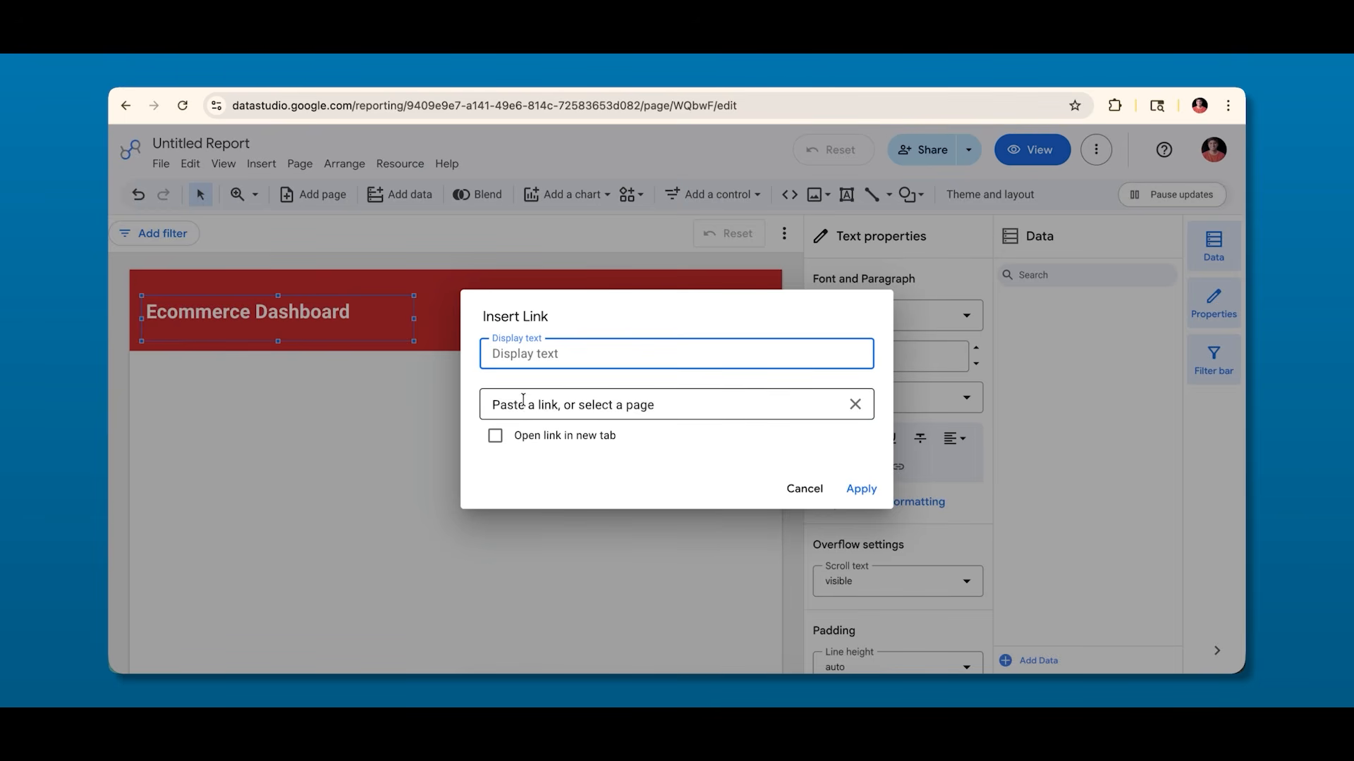
click(791, 494)
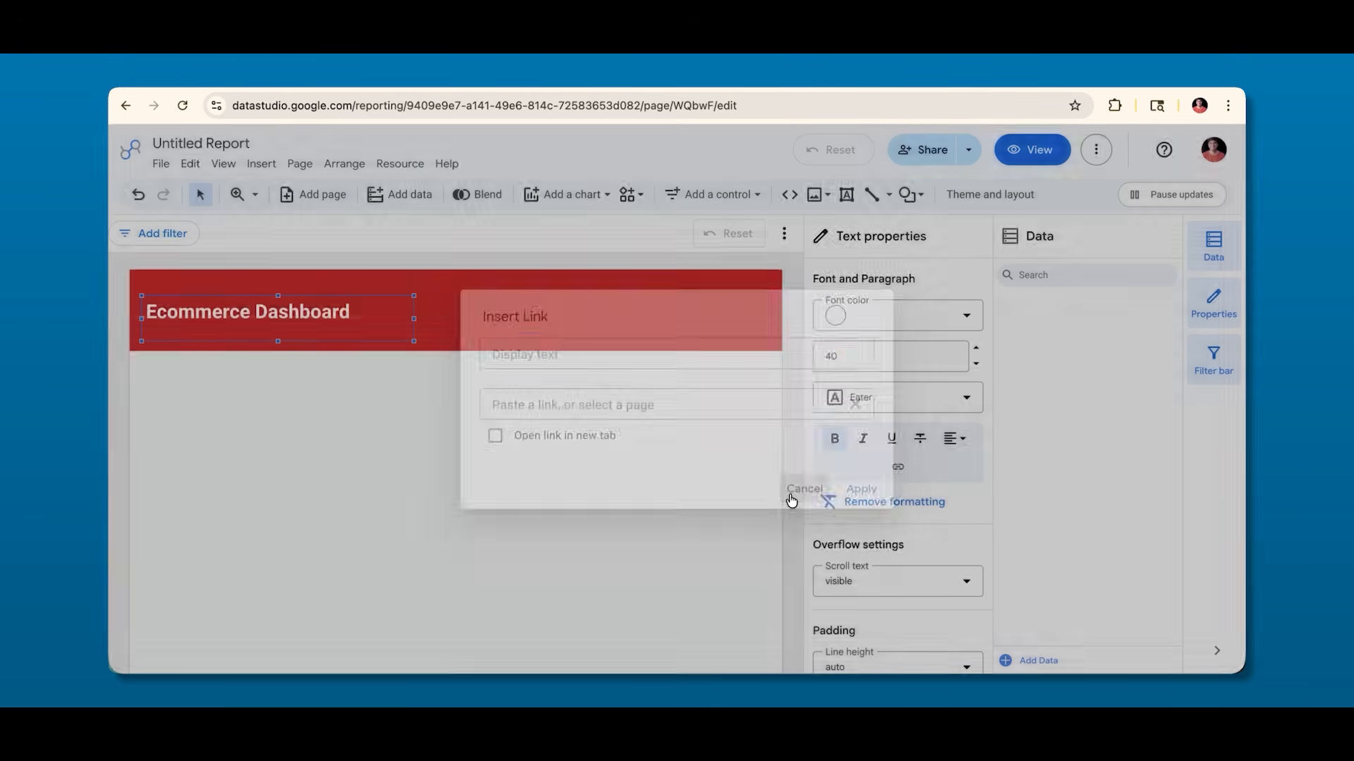
click(954, 439)
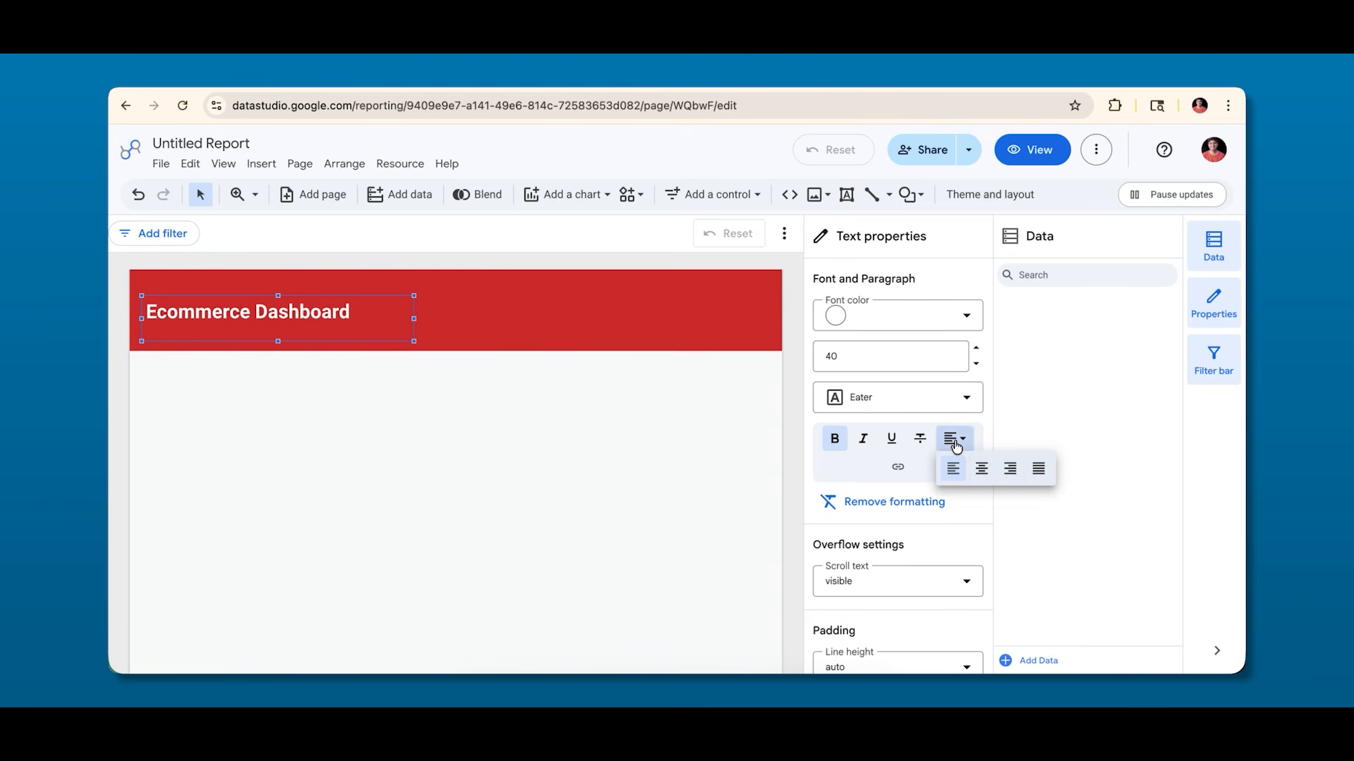
click(983, 470)
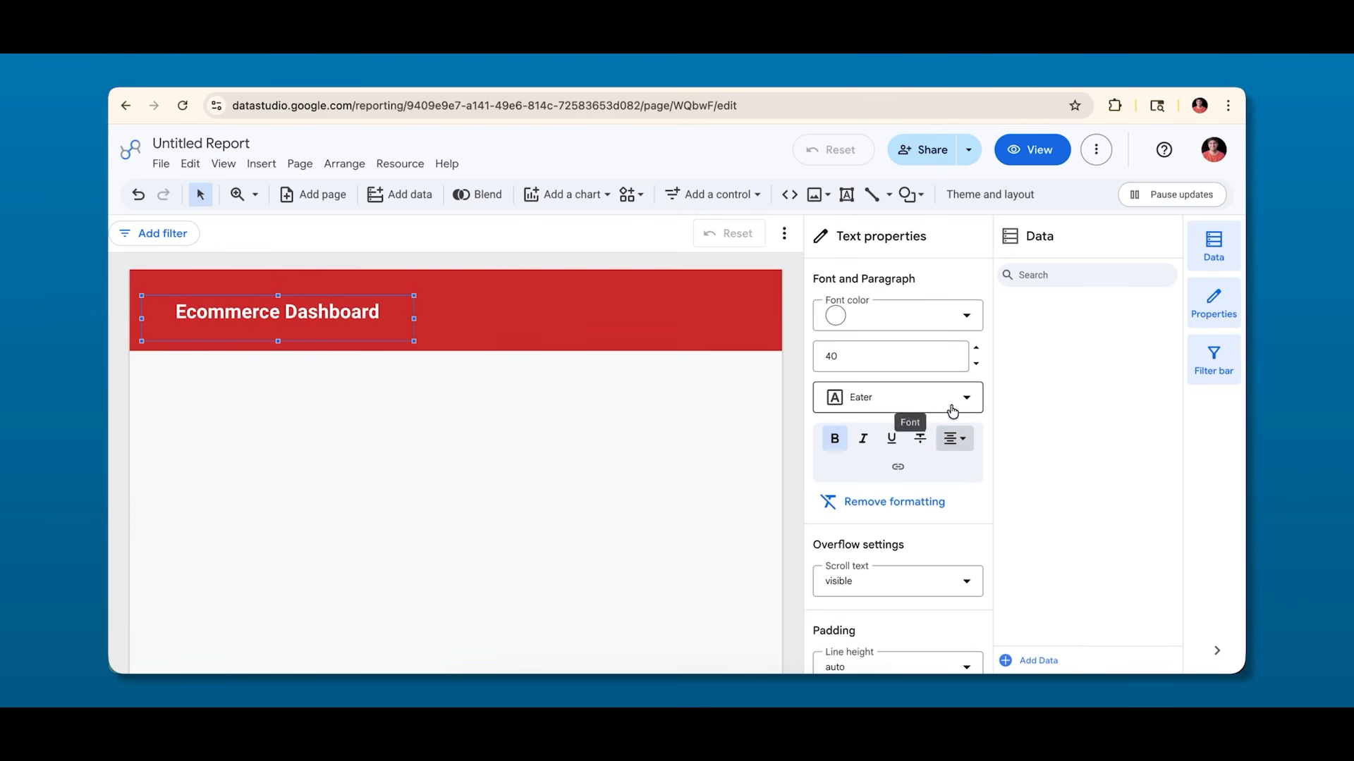
click(954, 440)
click(951, 469)
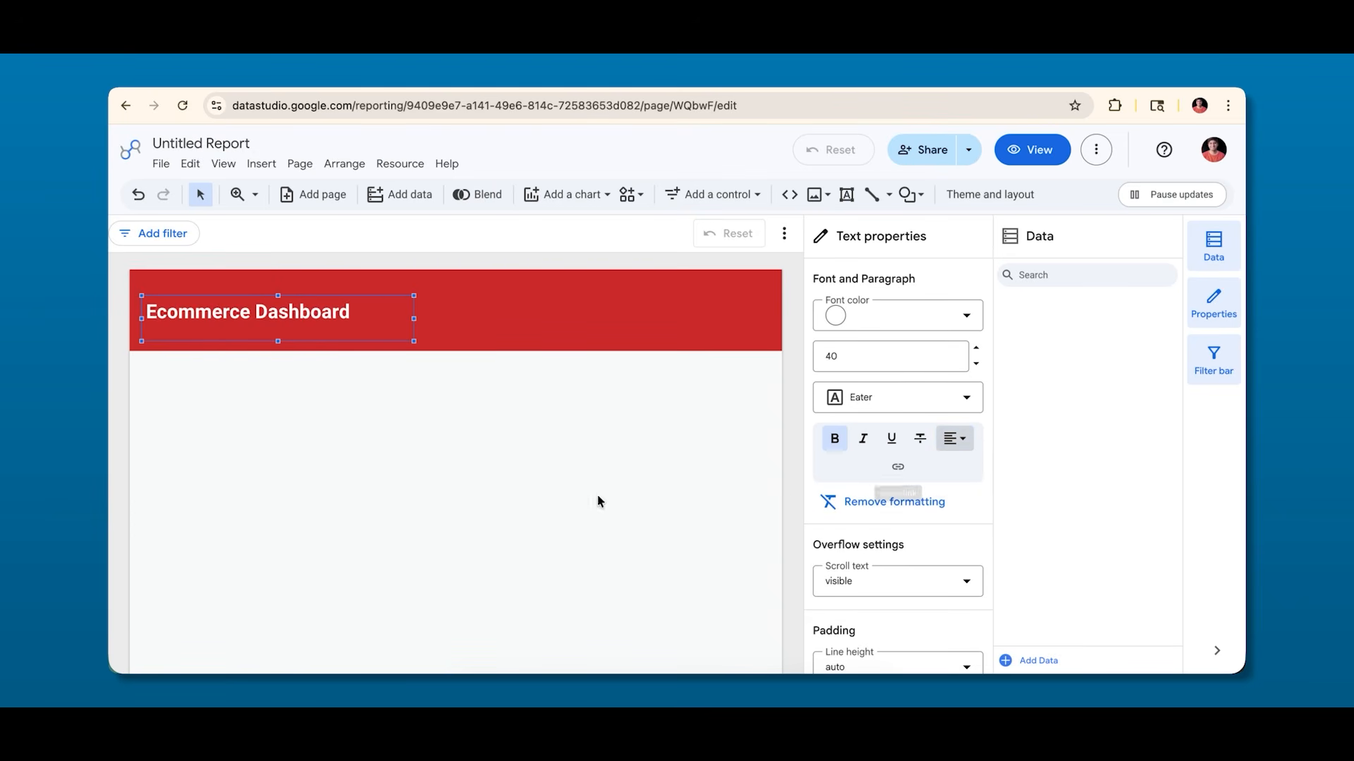
scroll(671, 514, down, 3)
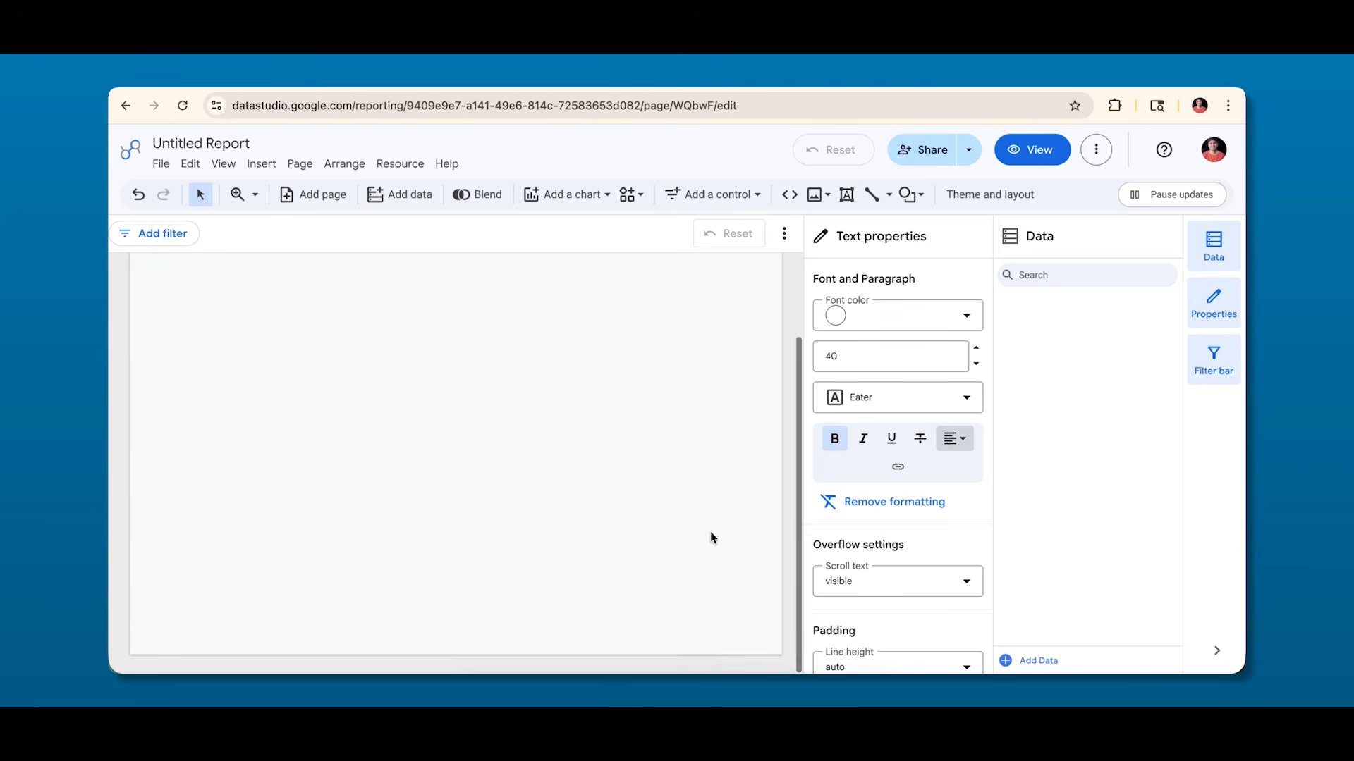
scroll(710, 538, up, 3)
click(767, 539)
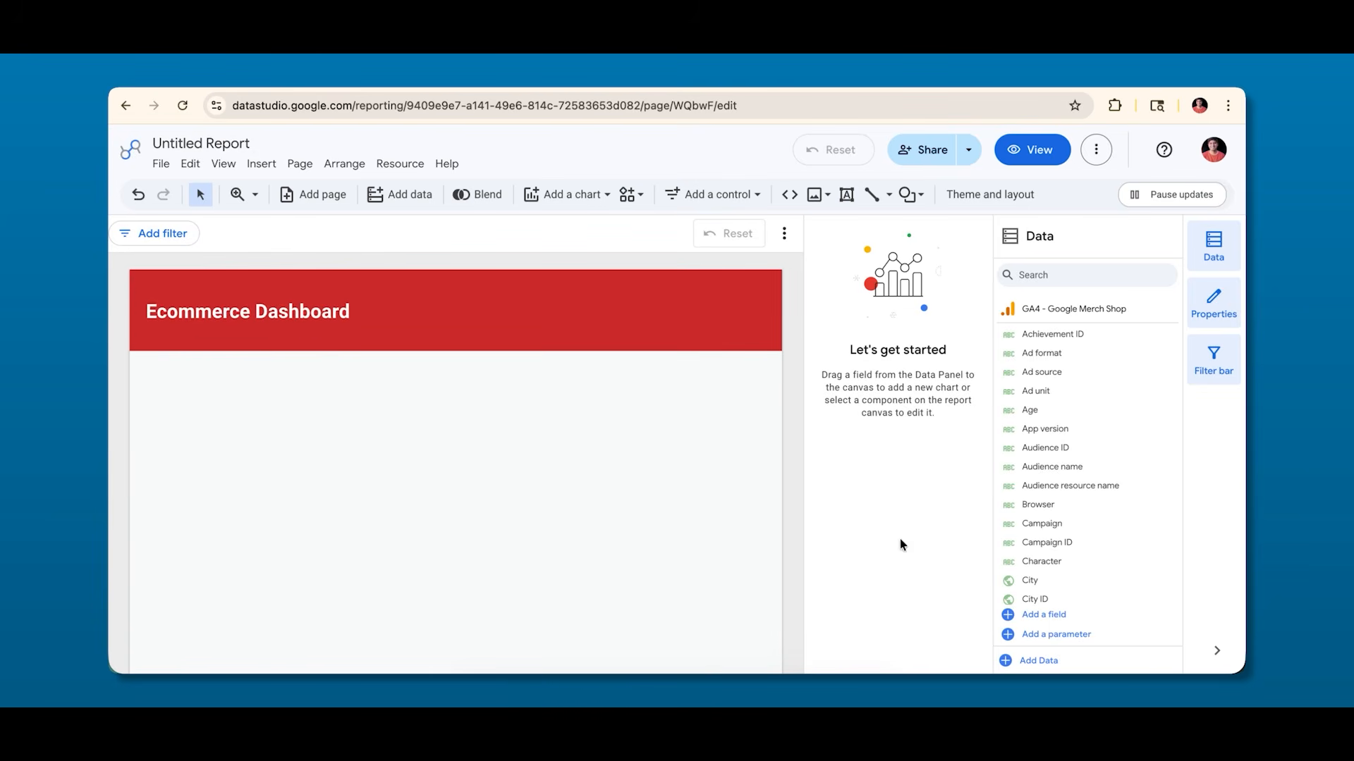
Select the title's text box and try a left padding of 72px, then set it back to 8px.
click(343, 312)
scroll(846, 564, down, 3)
click(850, 424)
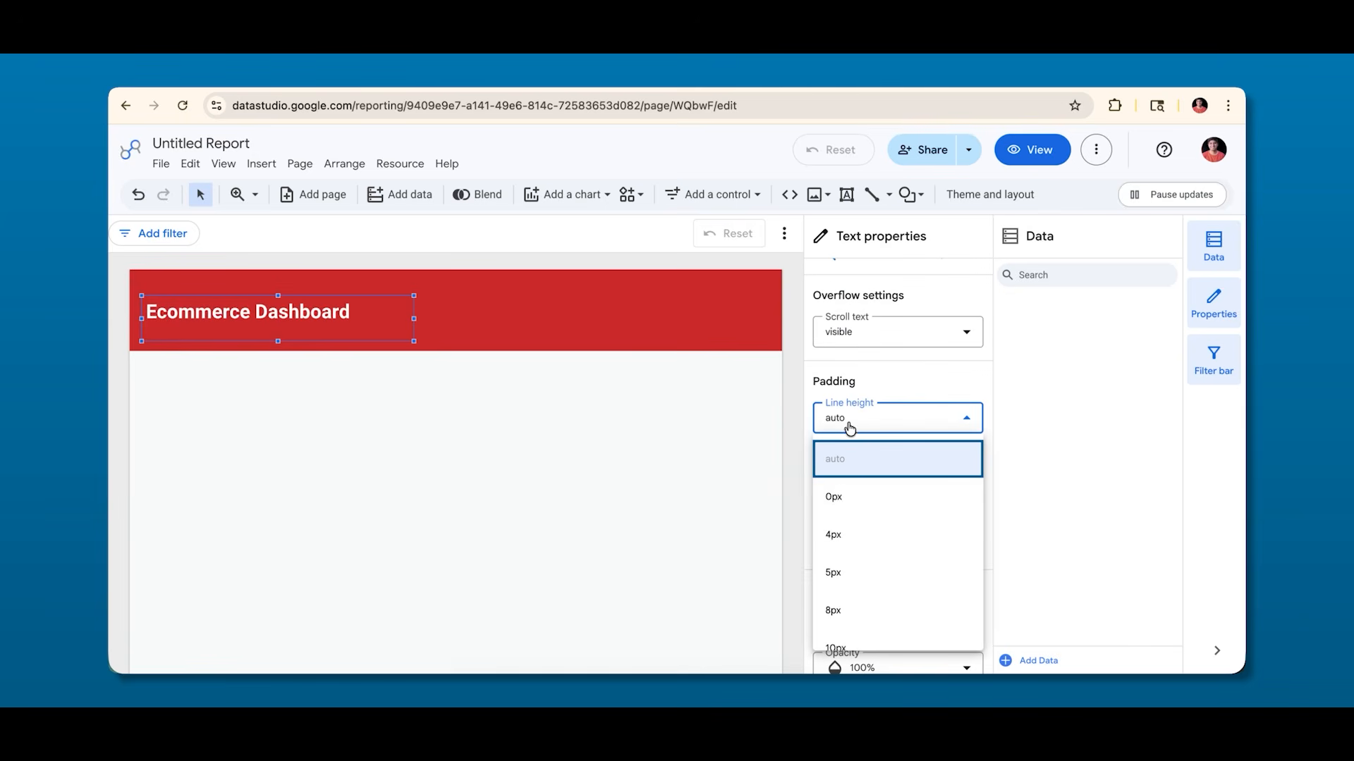
scroll(862, 551, down, 3)
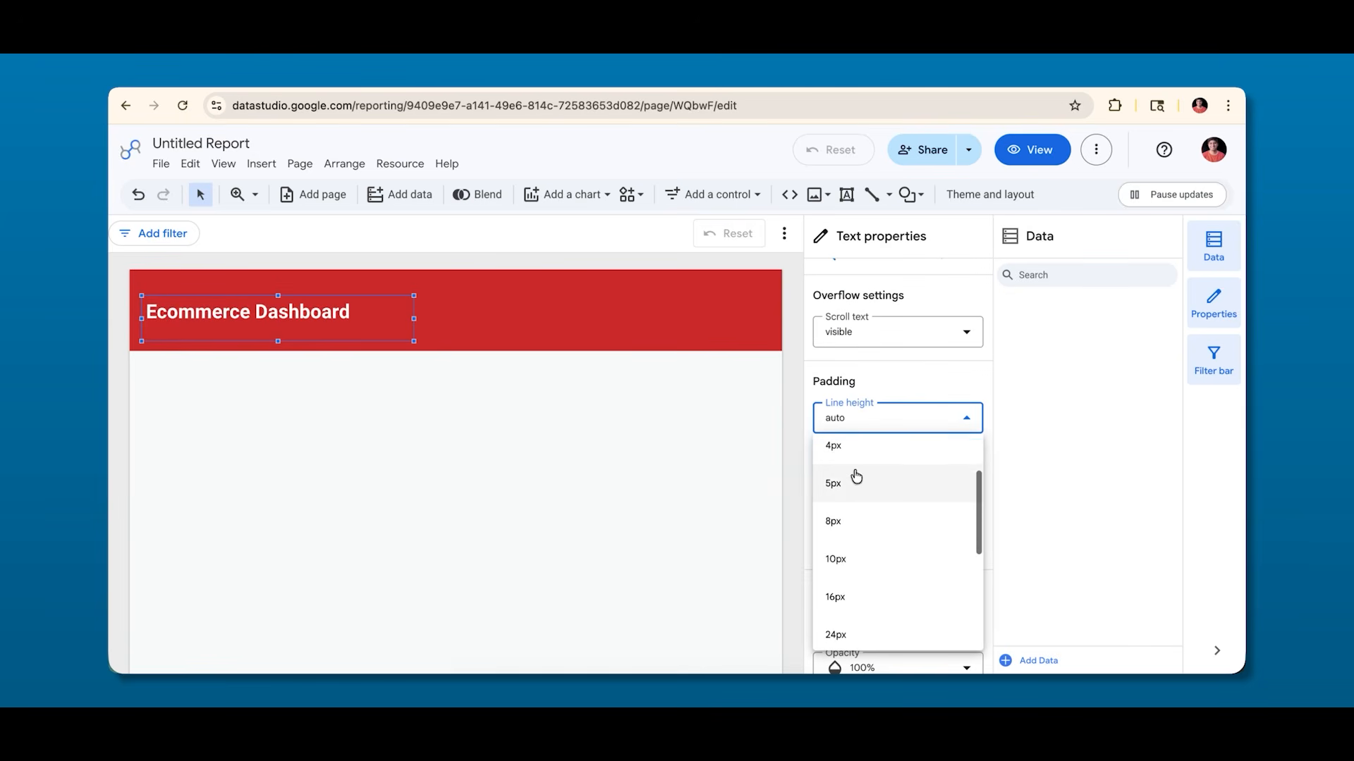
click(874, 387)
click(879, 460)
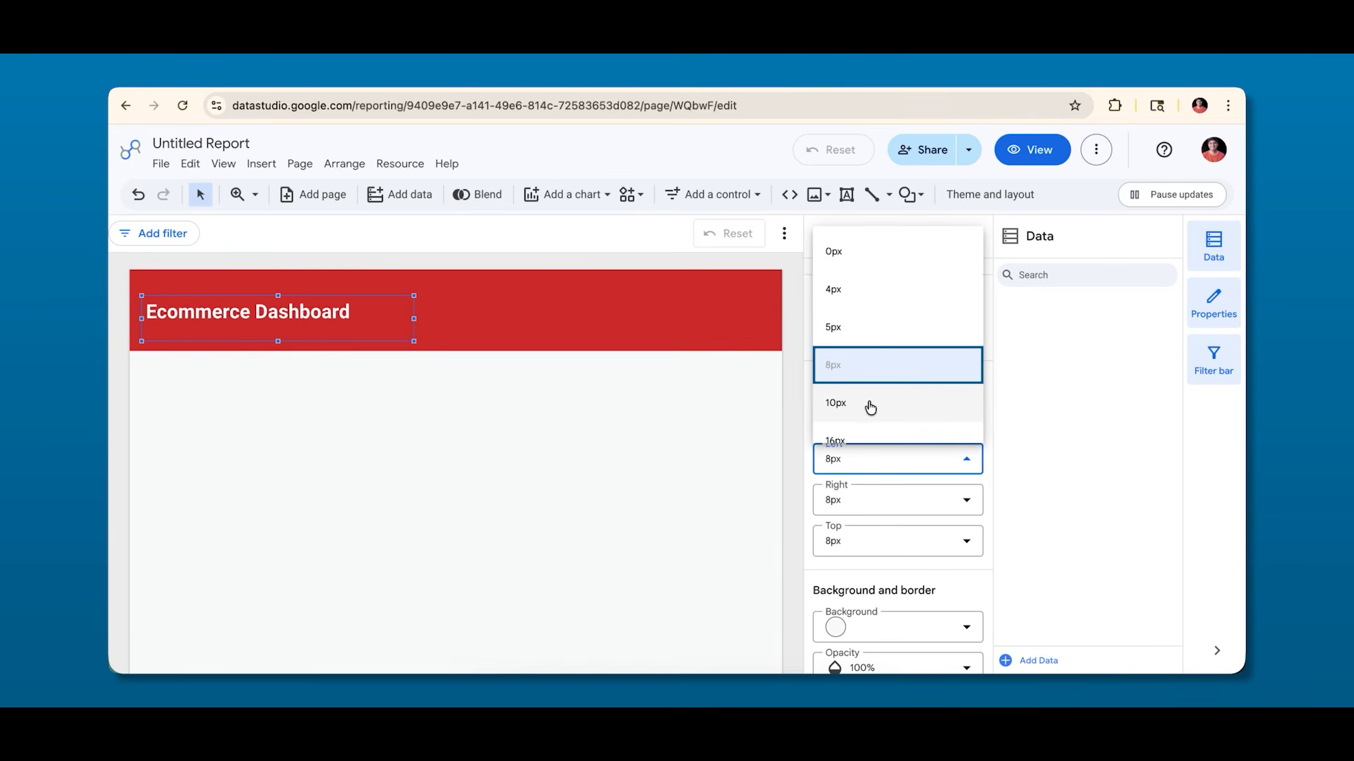
scroll(870, 406, down, 3)
click(846, 395)
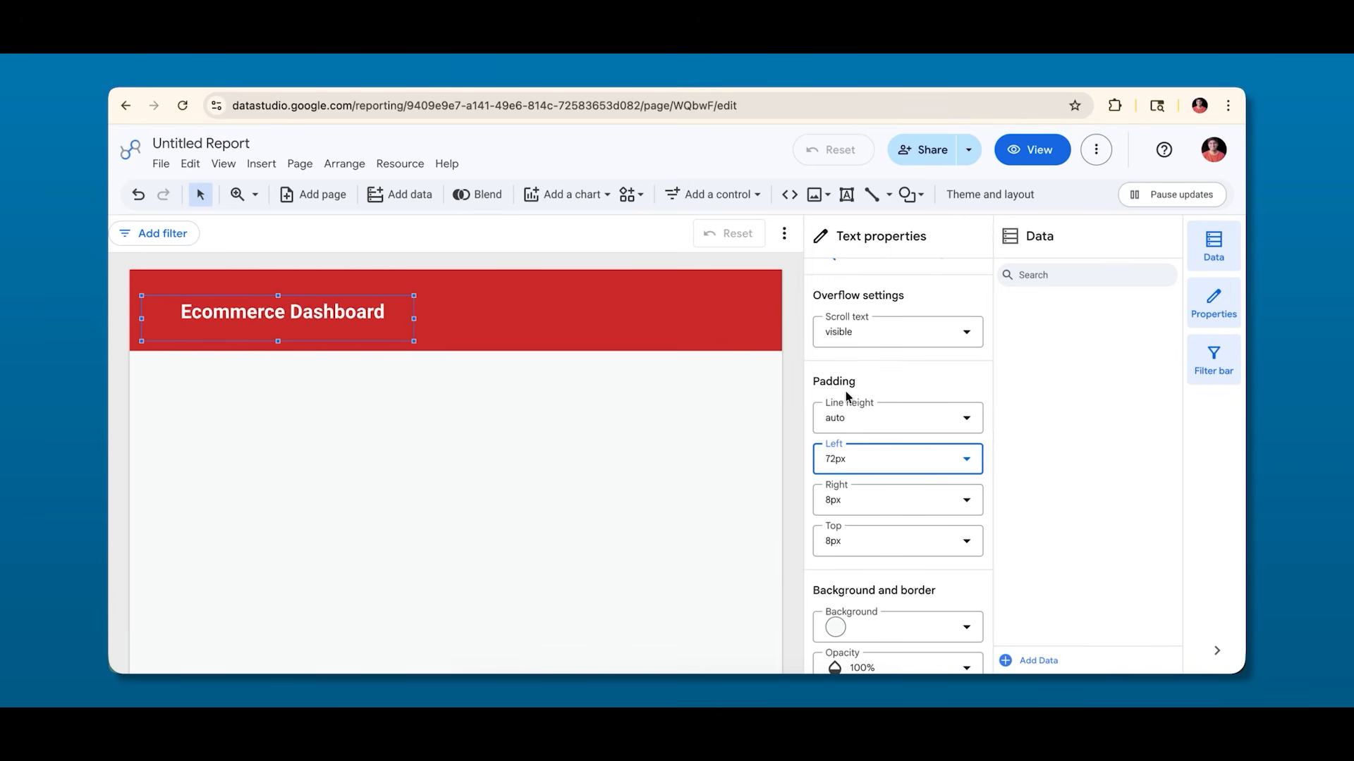
click(856, 454)
scroll(849, 296, up, 5)
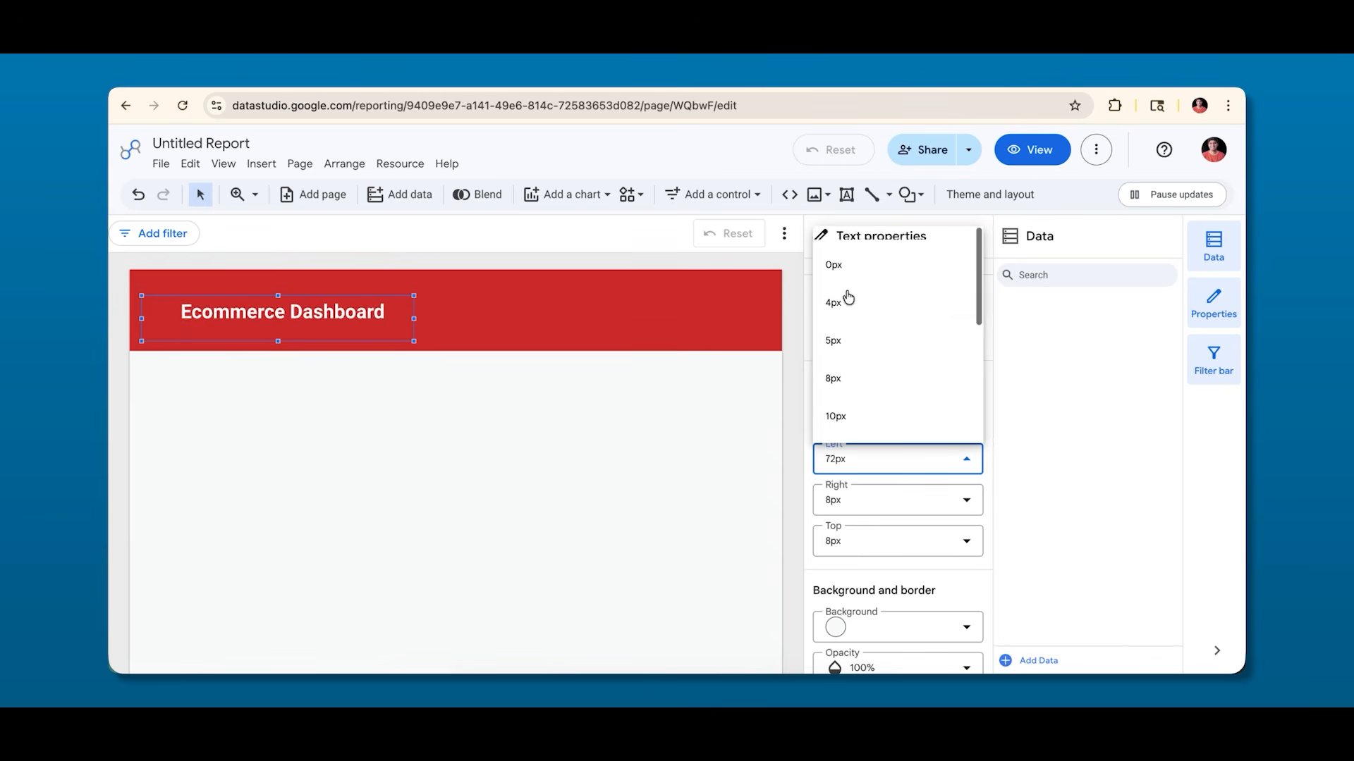
click(846, 372)
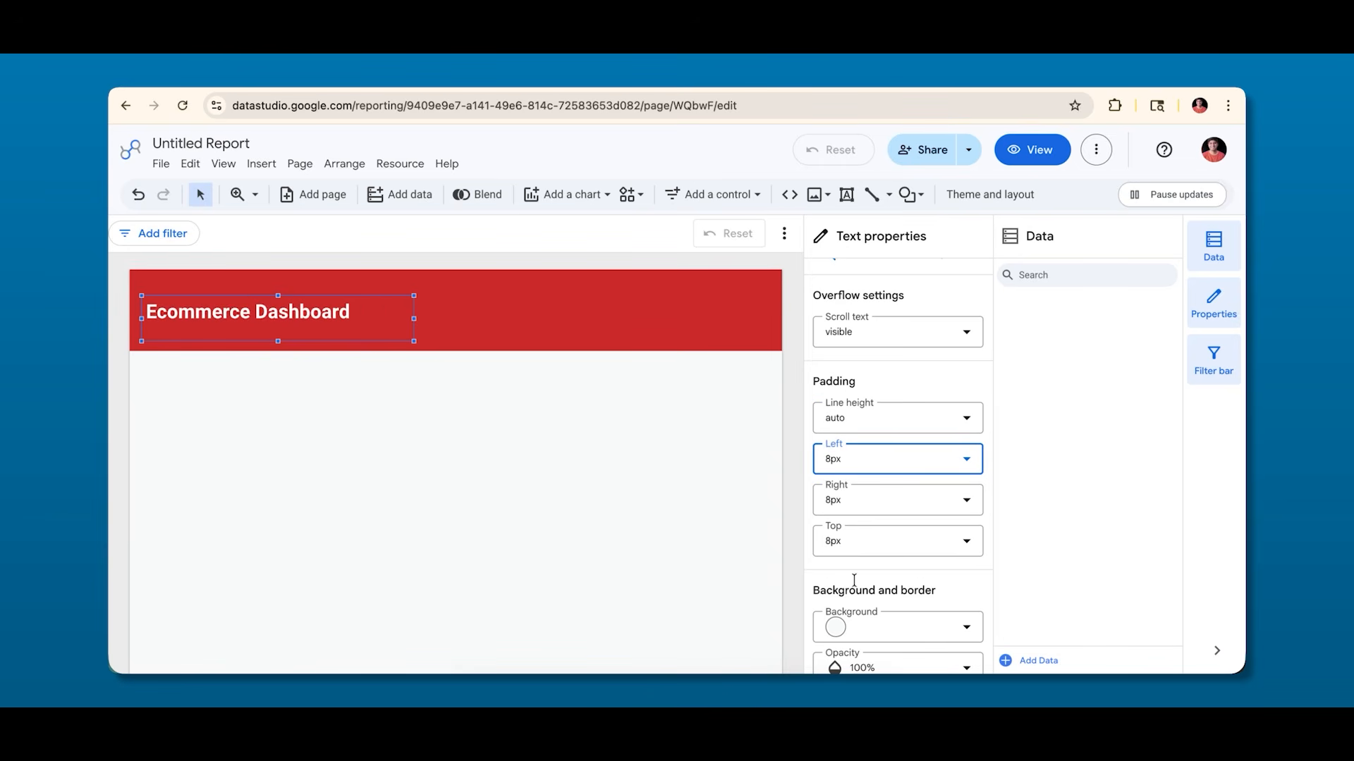
Try a larger top padding on the title's text box and undo it.
click(856, 554)
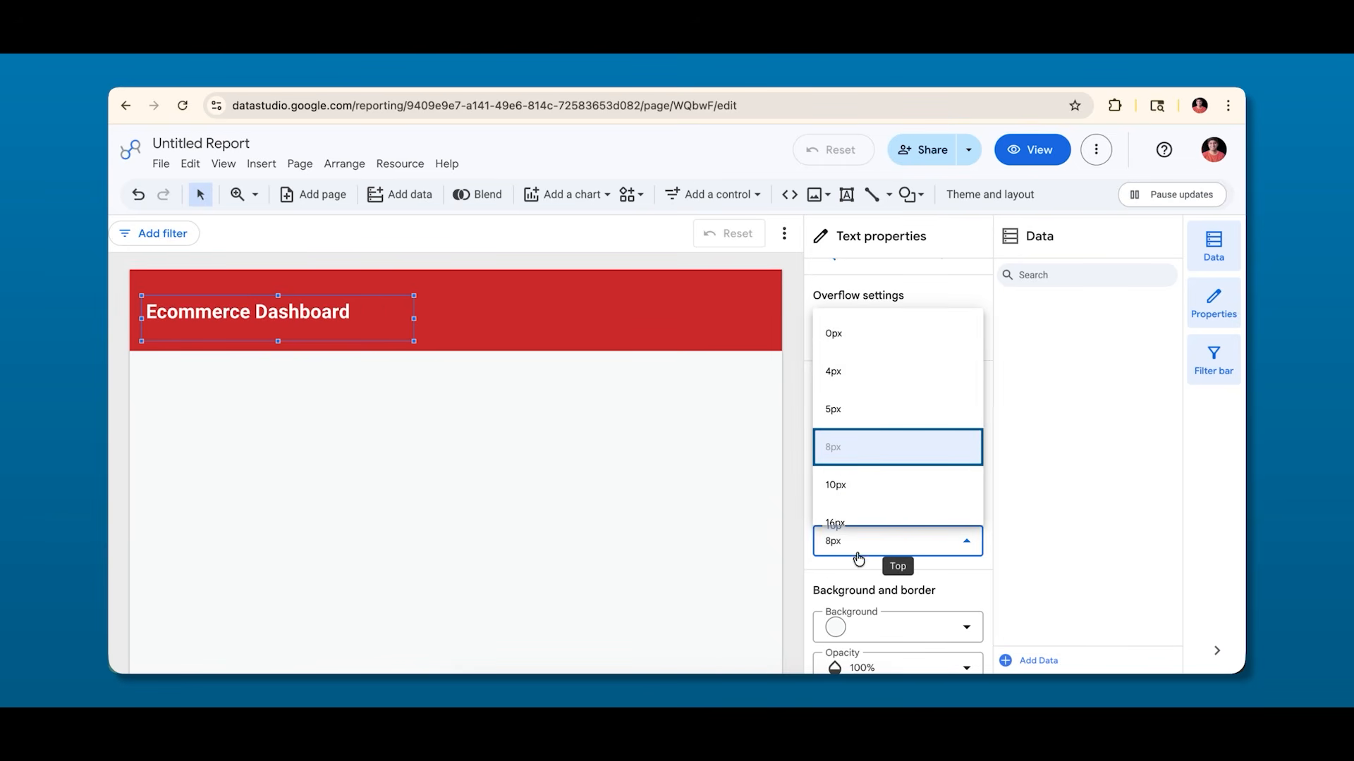
scroll(853, 487, down, 3)
click(845, 461)
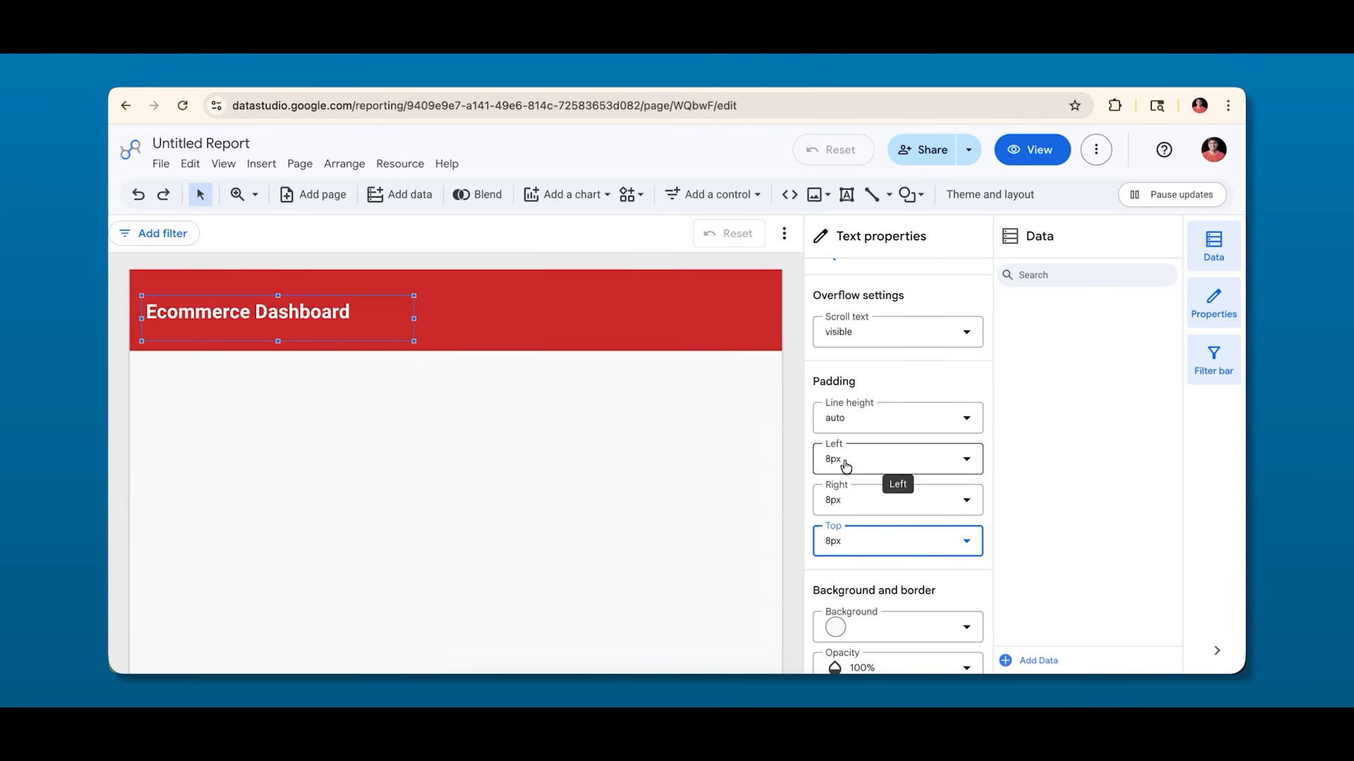
Give the title's text box a white background and a border radius of 10.
scroll(864, 532, down, 1)
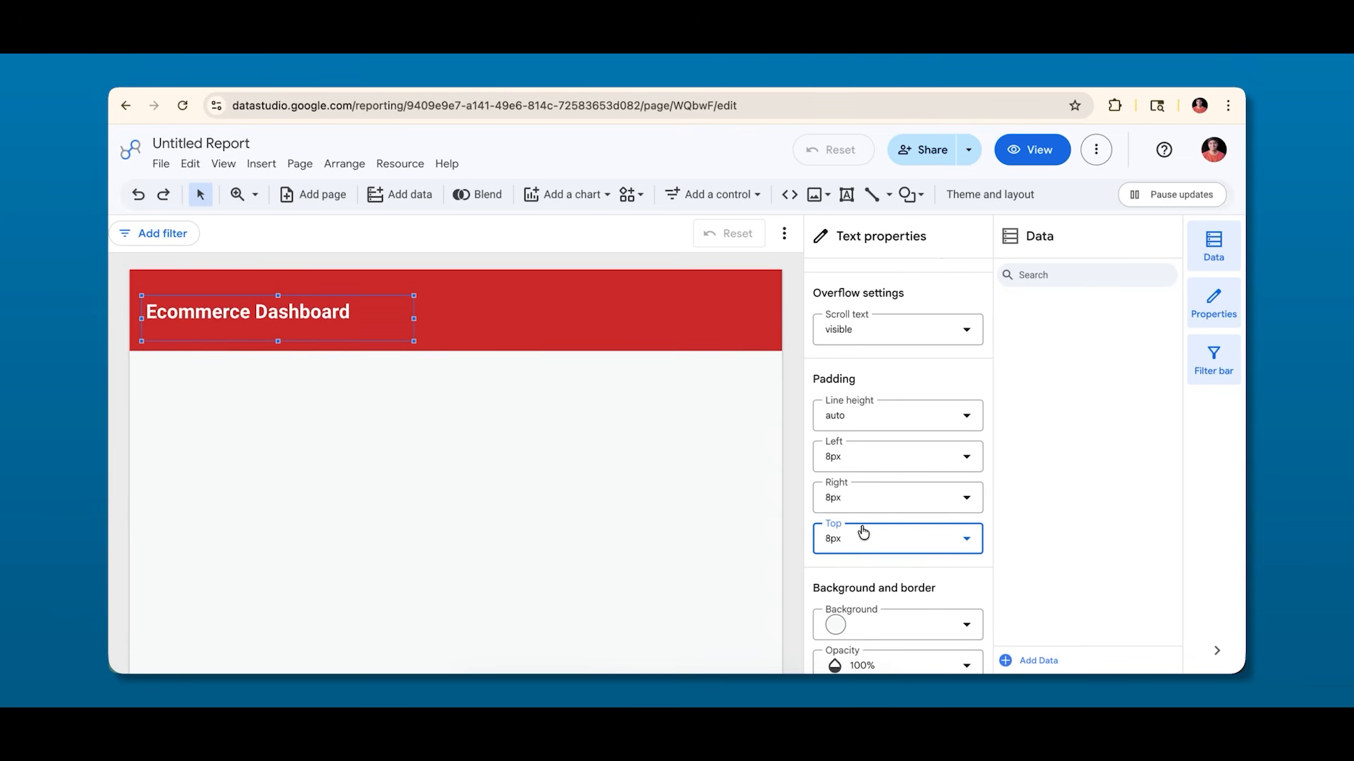
scroll(864, 532, down, 4)
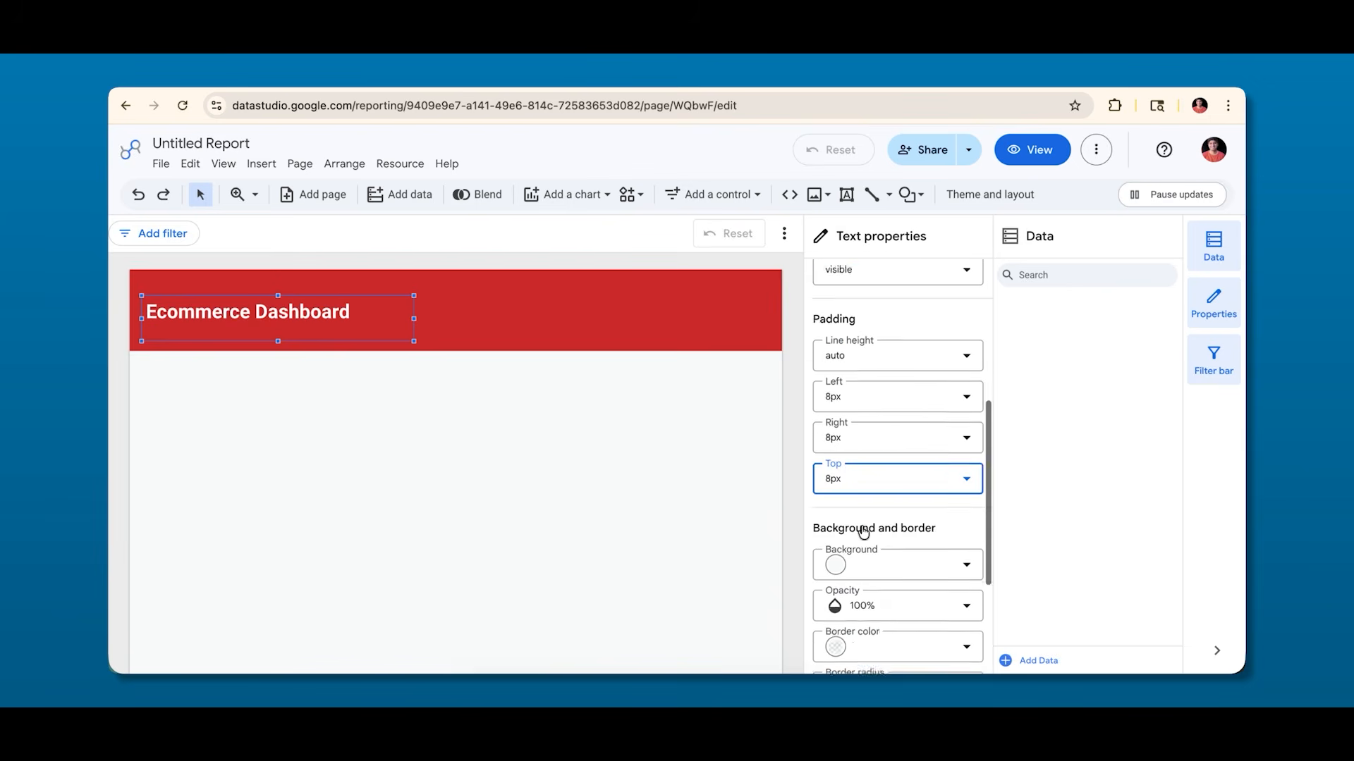
click(875, 379)
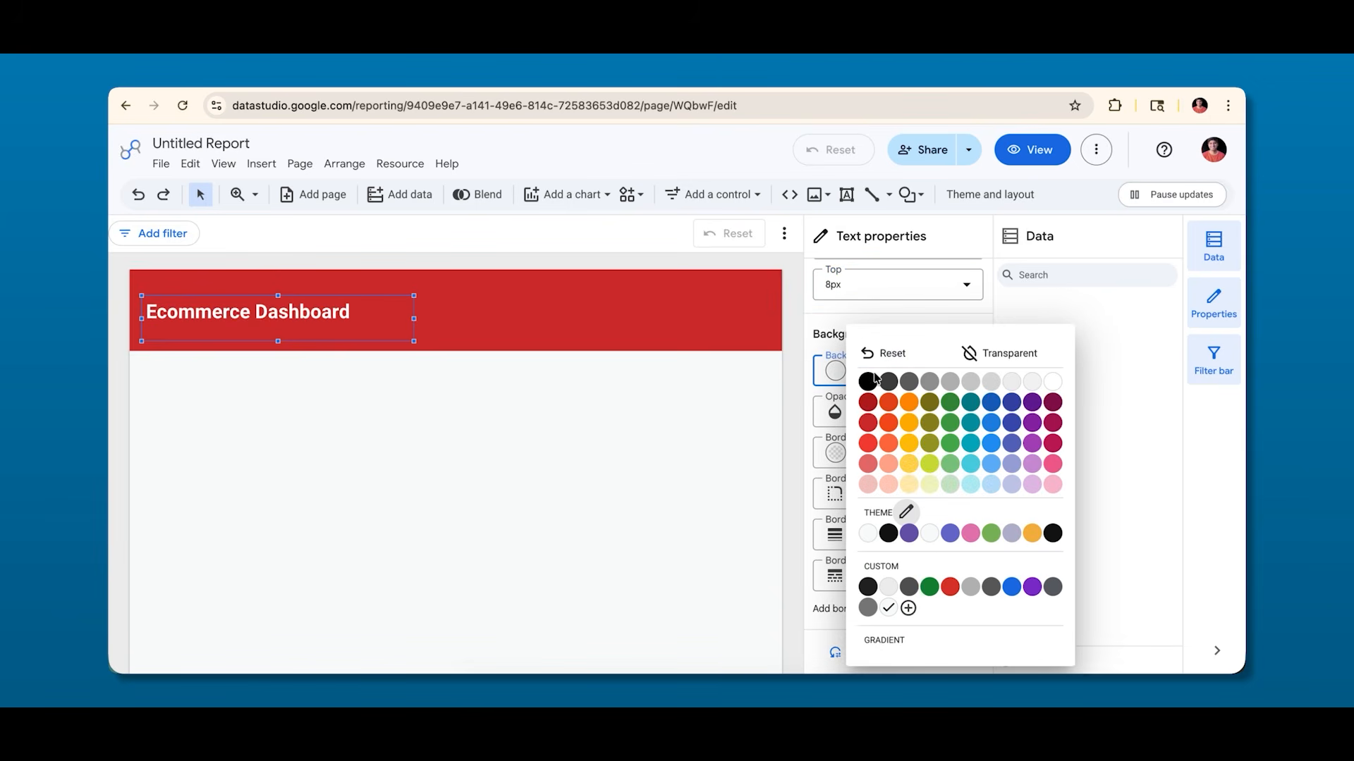
click(1049, 382)
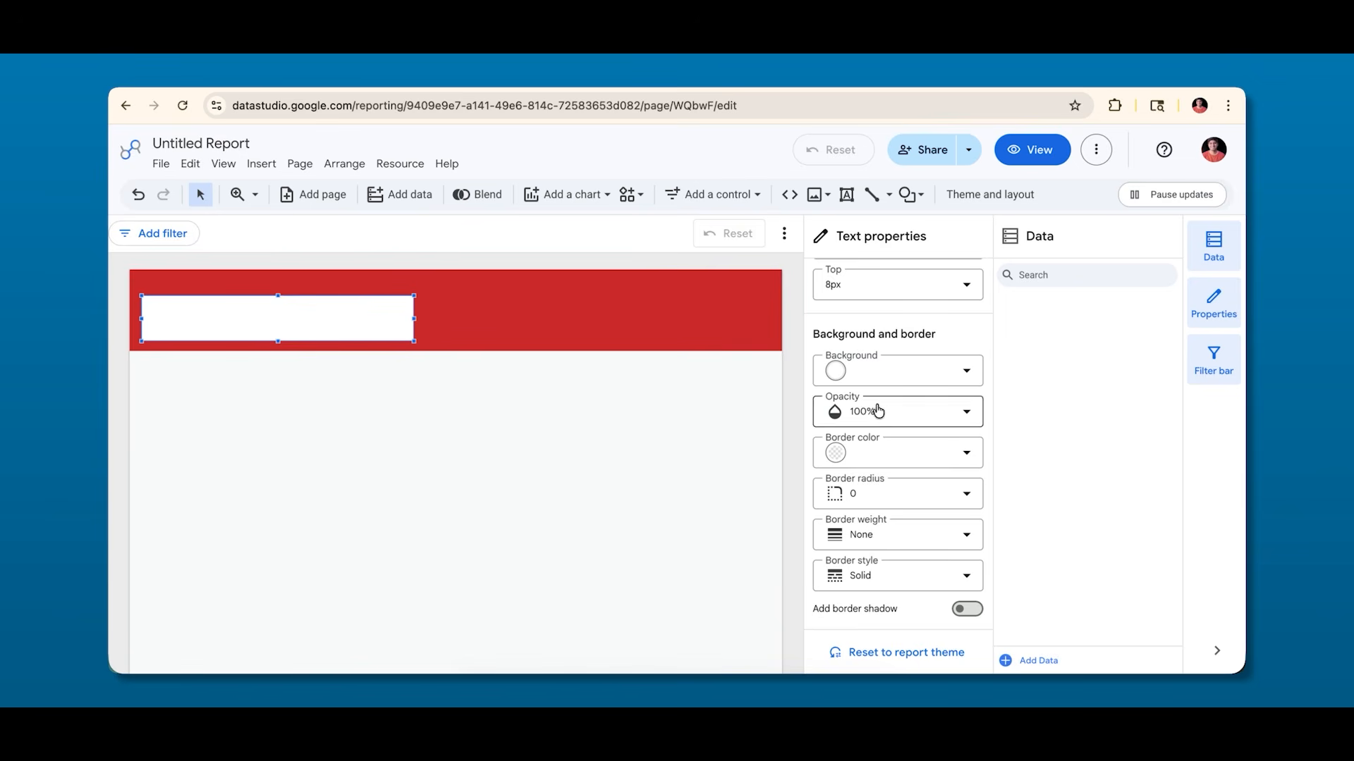
click(902, 499)
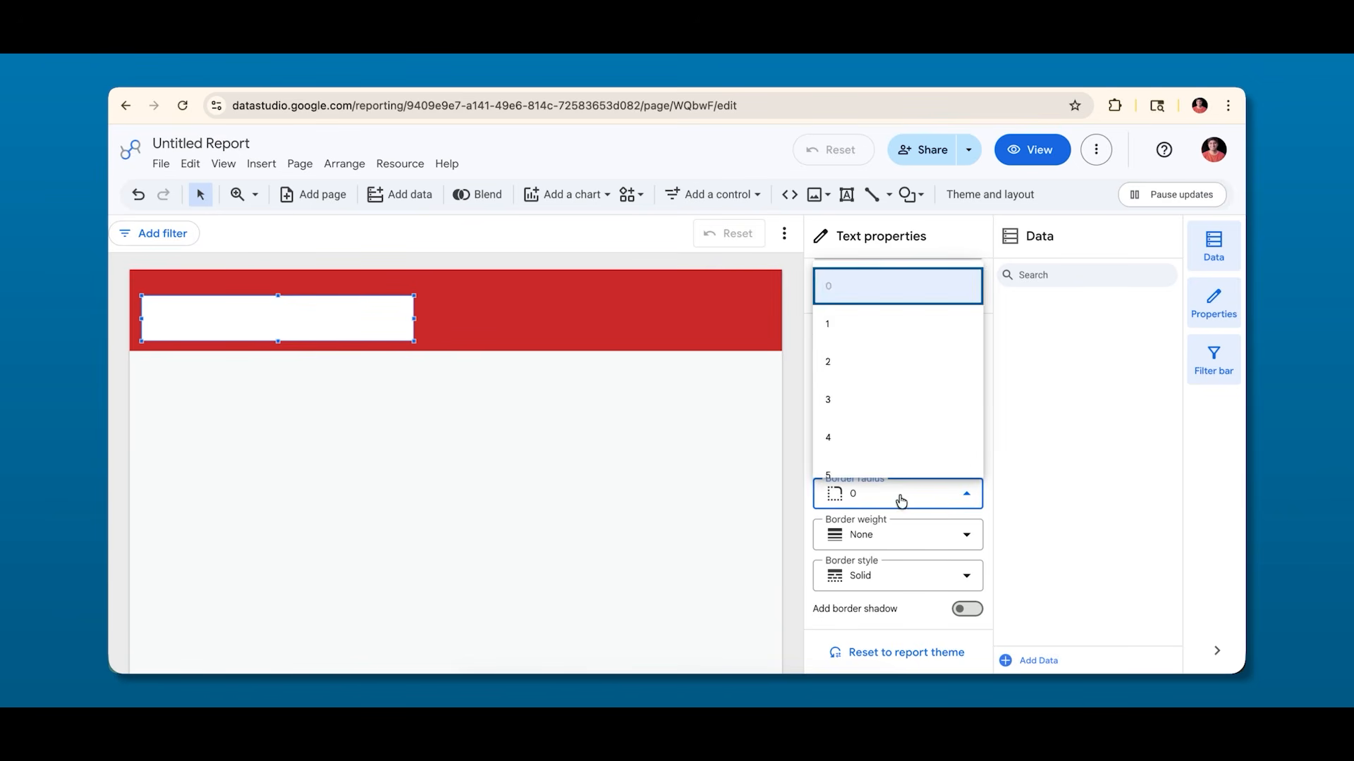
scroll(874, 370, down, 2)
click(836, 347)
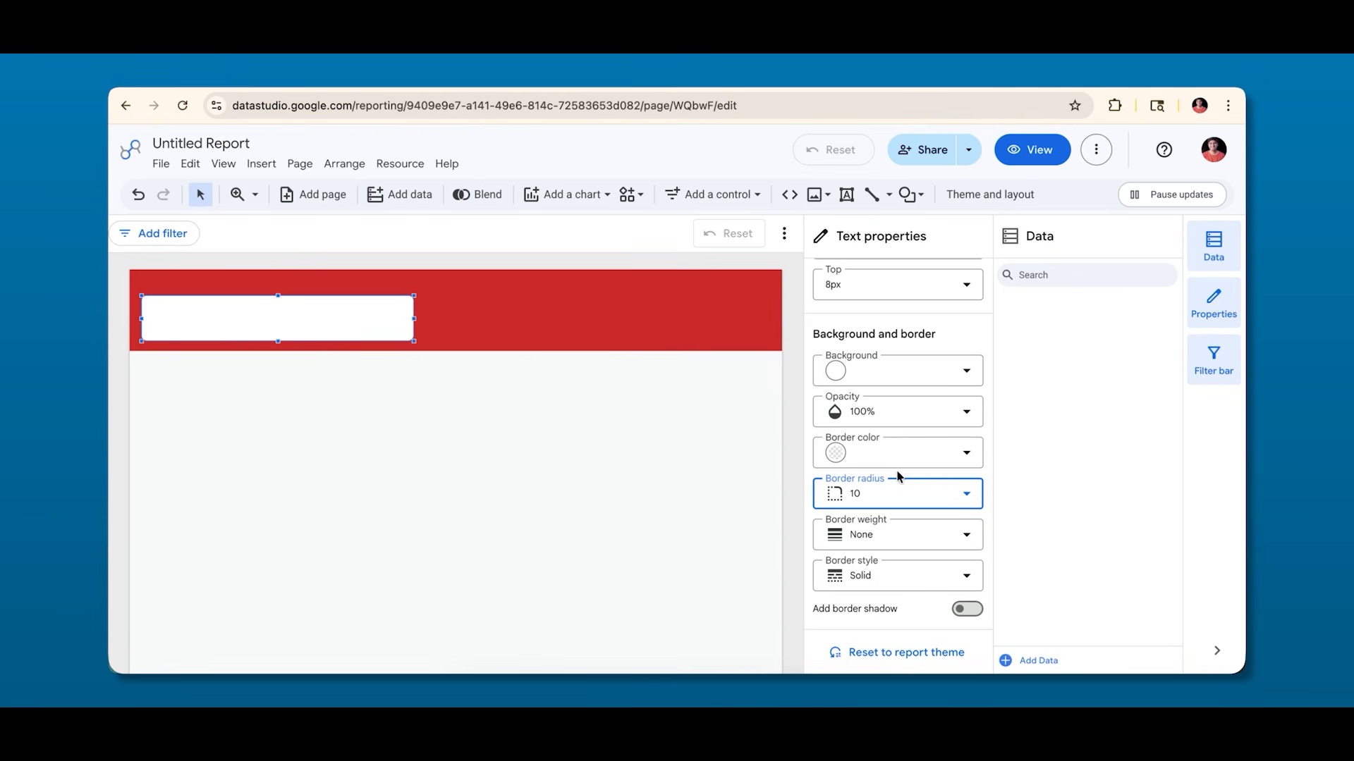
Change the "Ecommerce Dashboard" title's font color to black and then to dark red.
scroll(877, 450, up, 5)
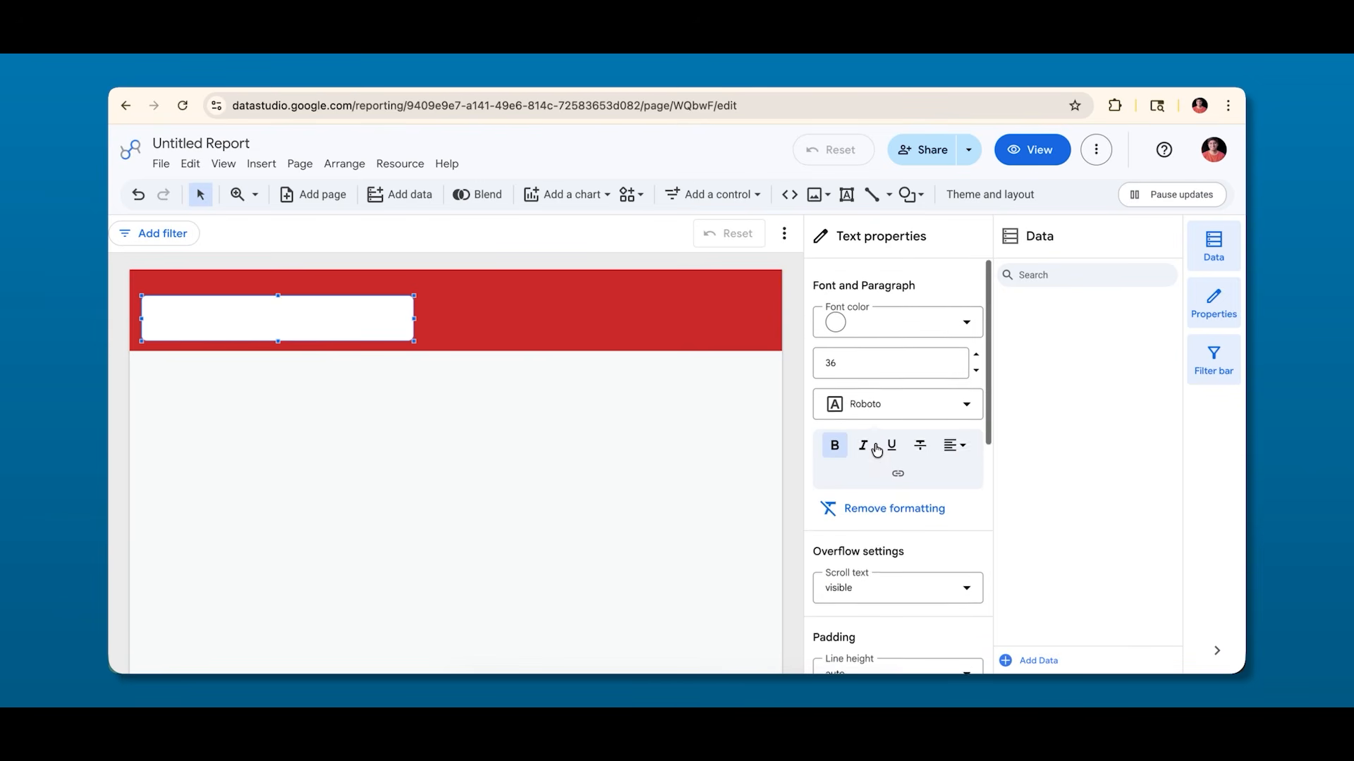
click(862, 326)
click(868, 327)
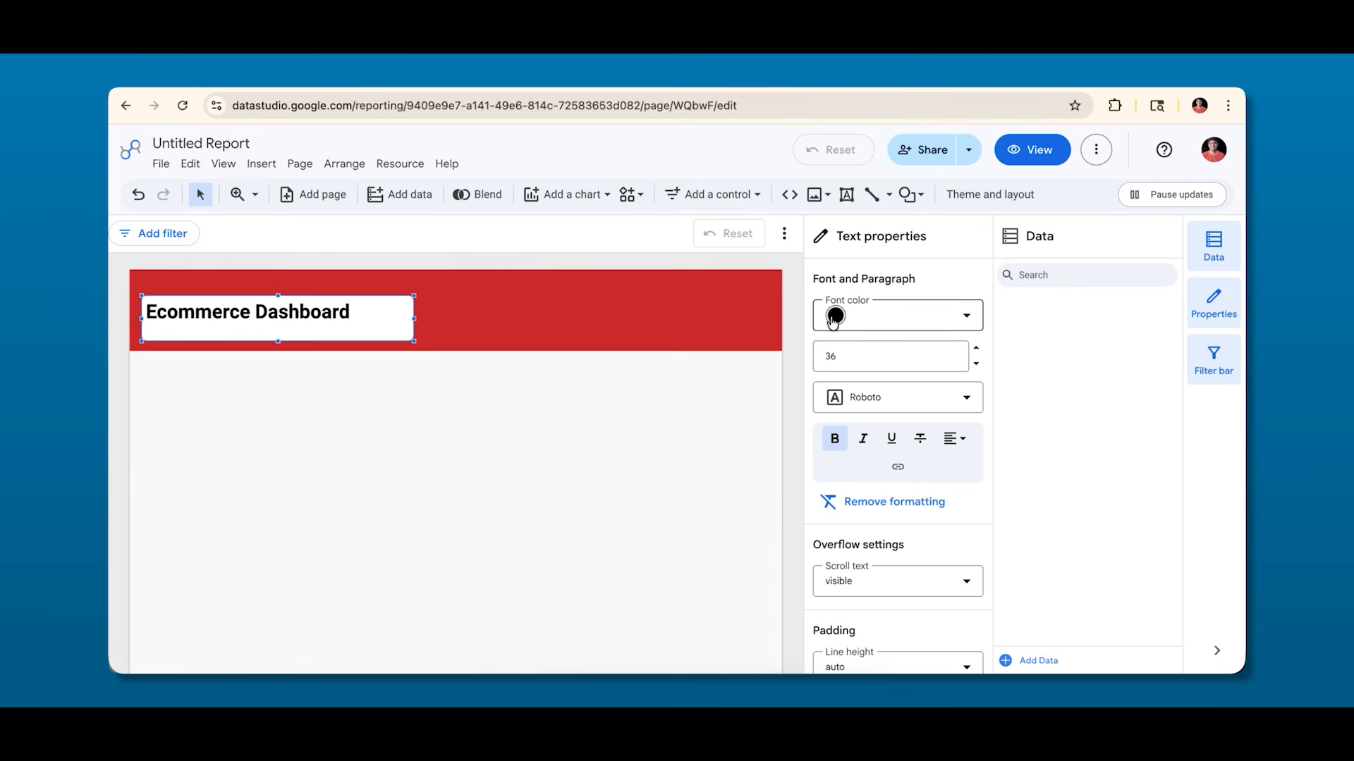
click(843, 322)
click(870, 352)
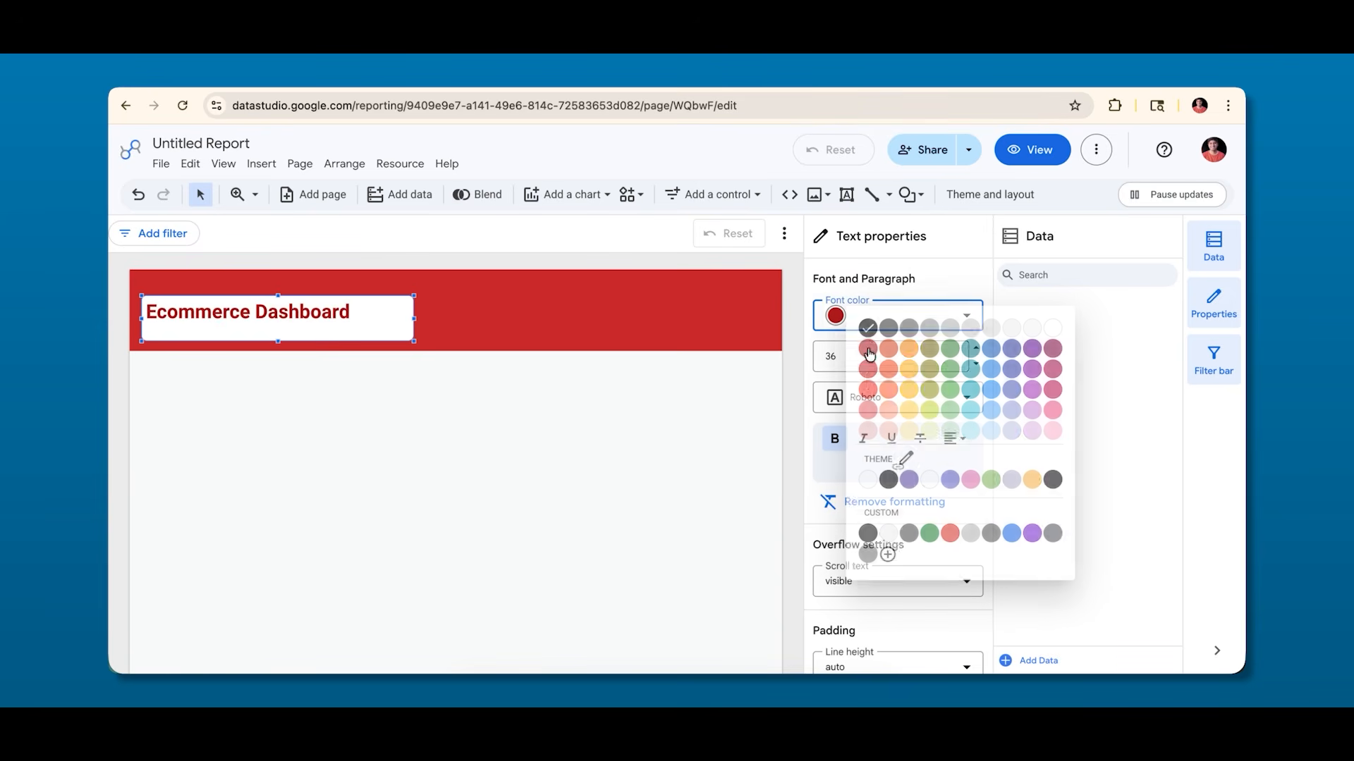
Shrink the title's text box by its lower and right edges to fit closely around the text, and deselect it.
drag(279, 341, 276, 328)
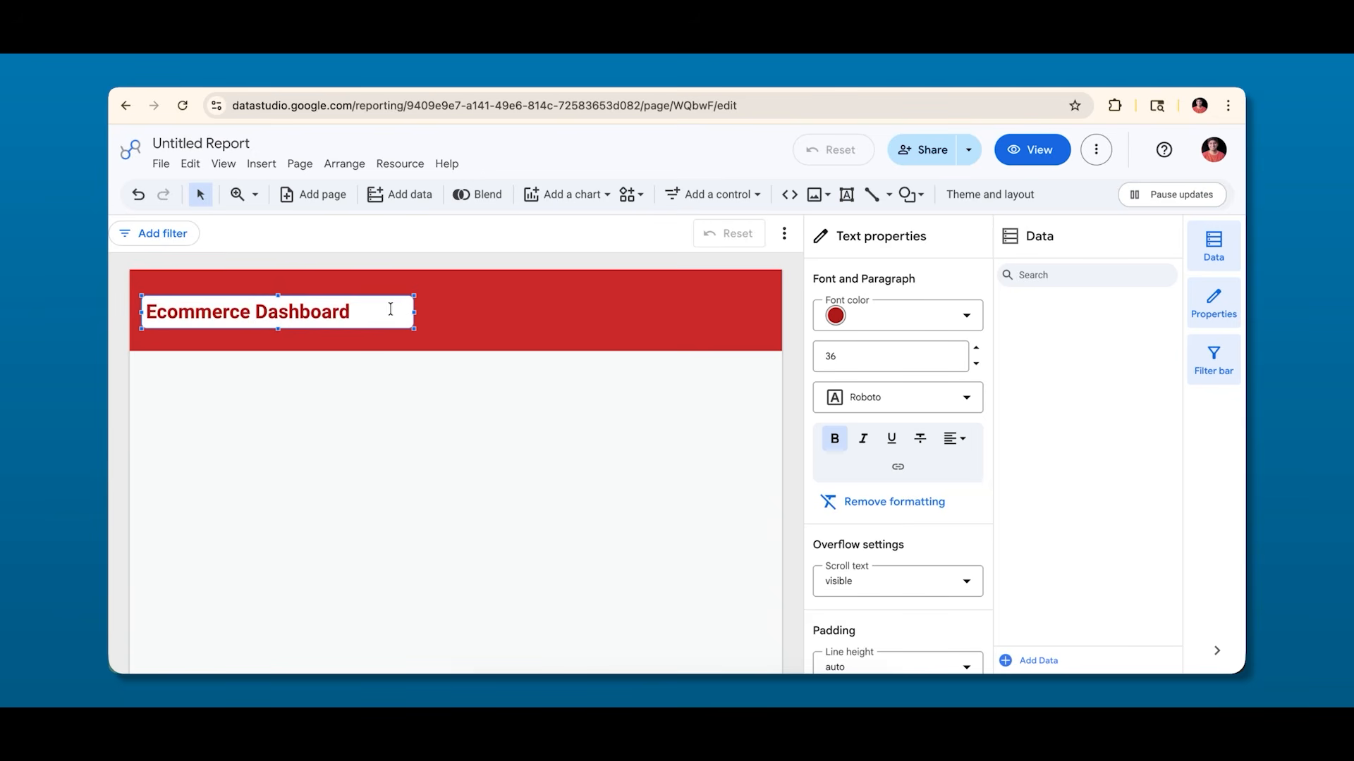
drag(416, 309, 368, 315)
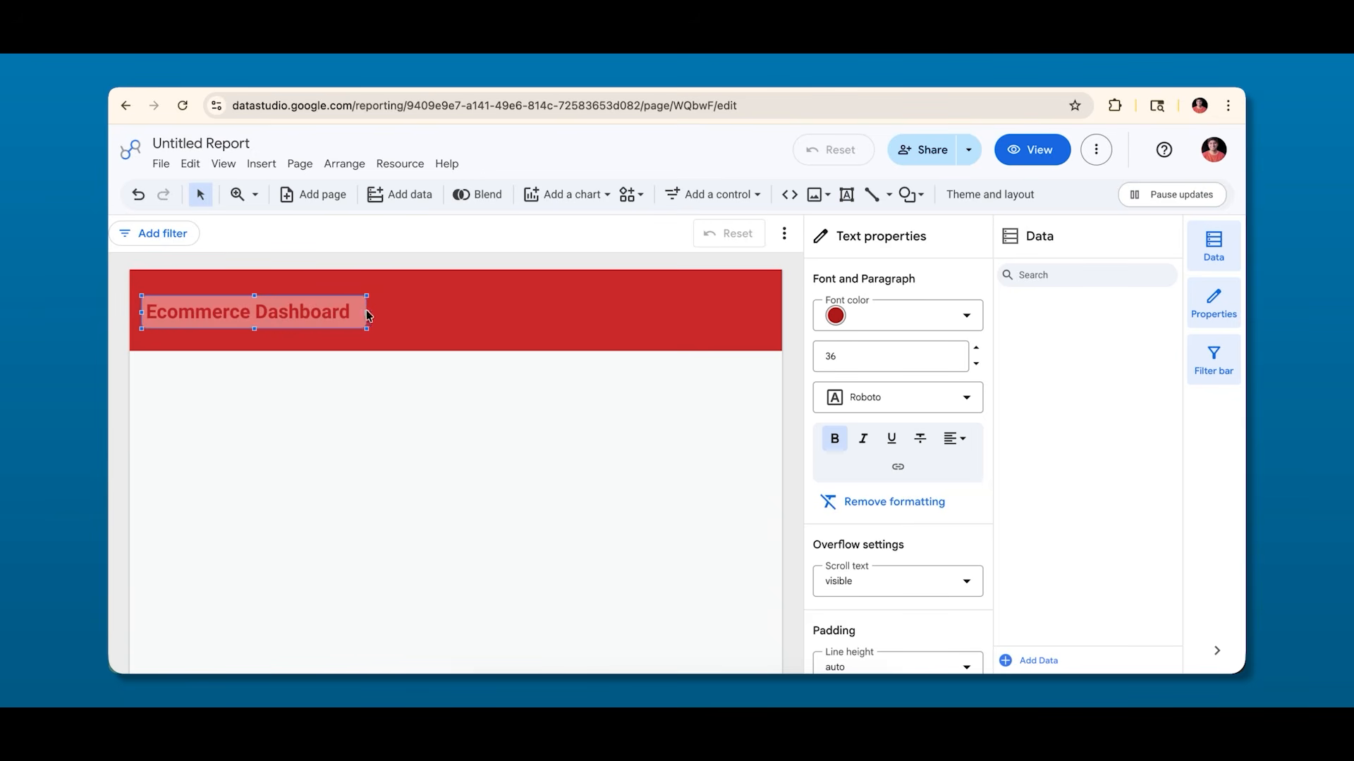
click(231, 418)
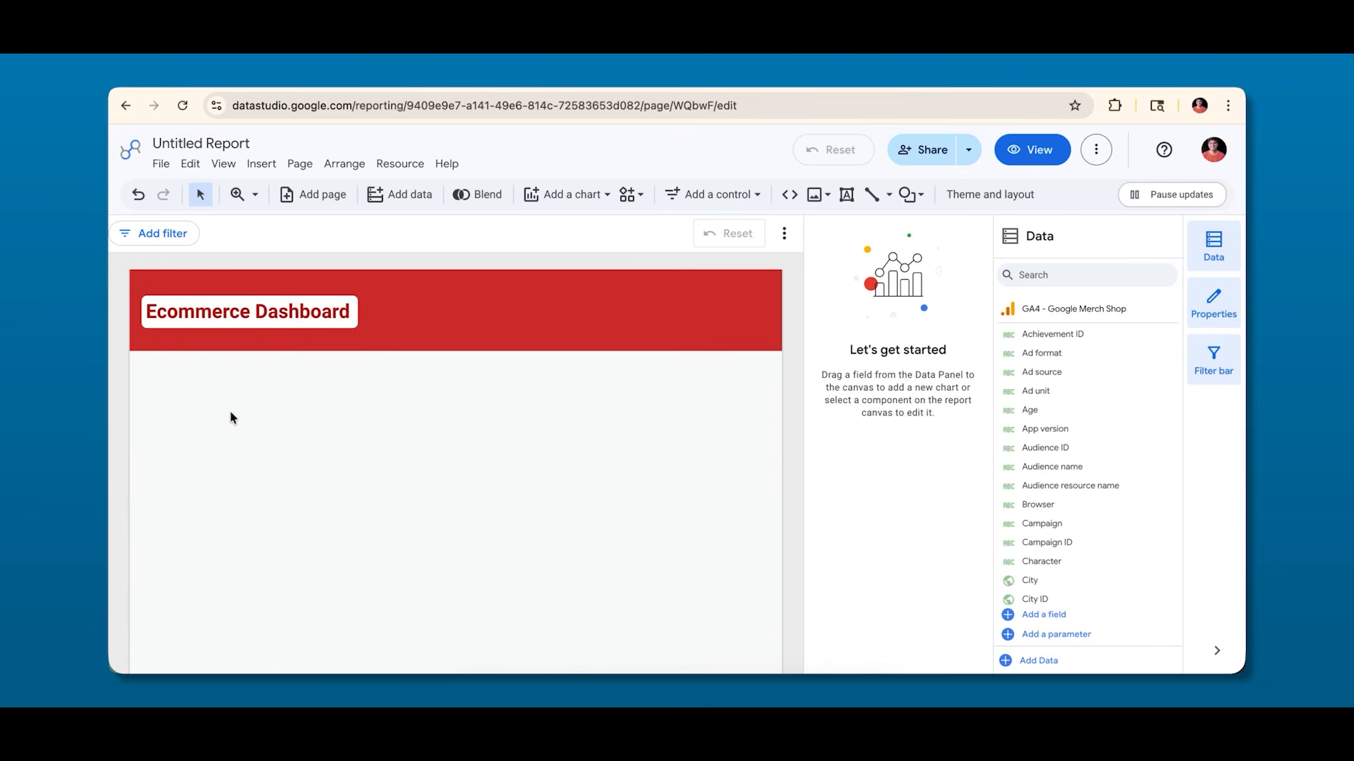
Add a border shadow to the title's text box and deselect it.
click(184, 296)
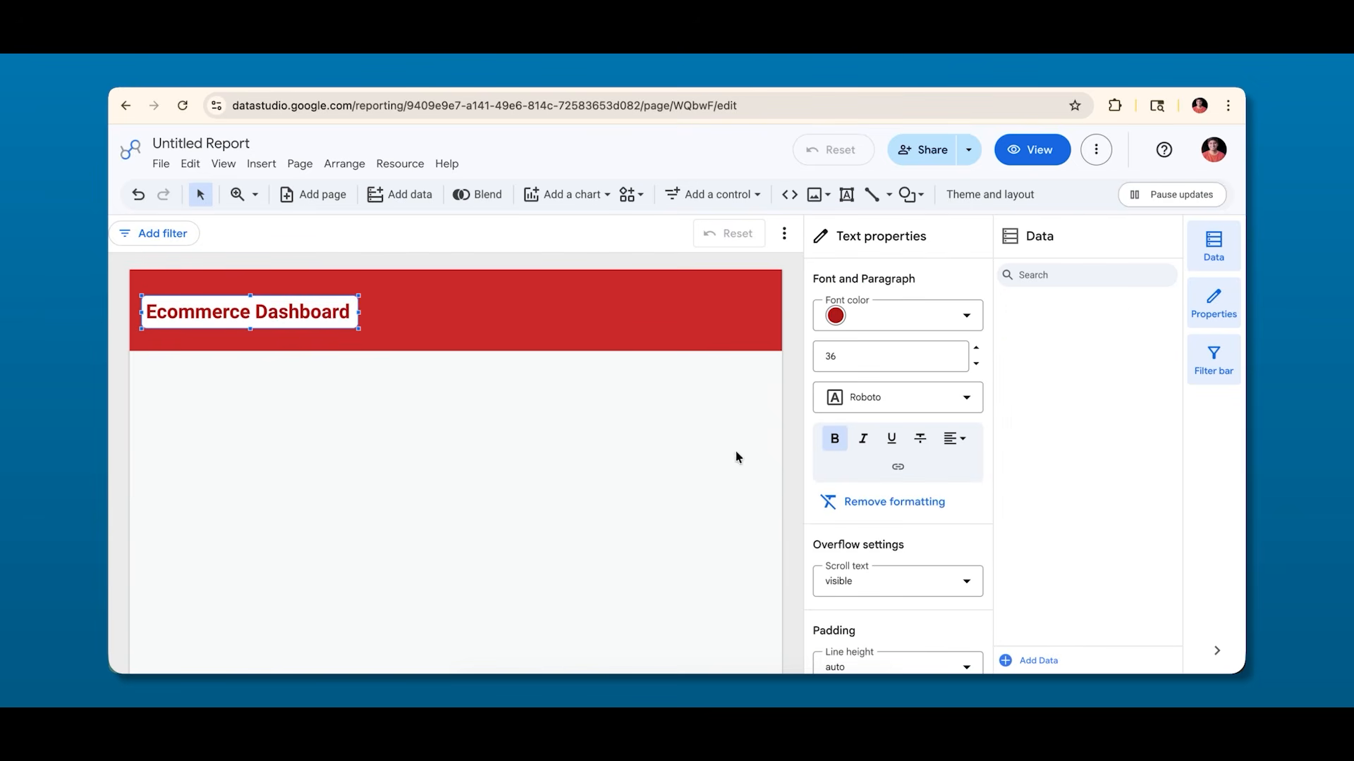
scroll(921, 453, down, 8)
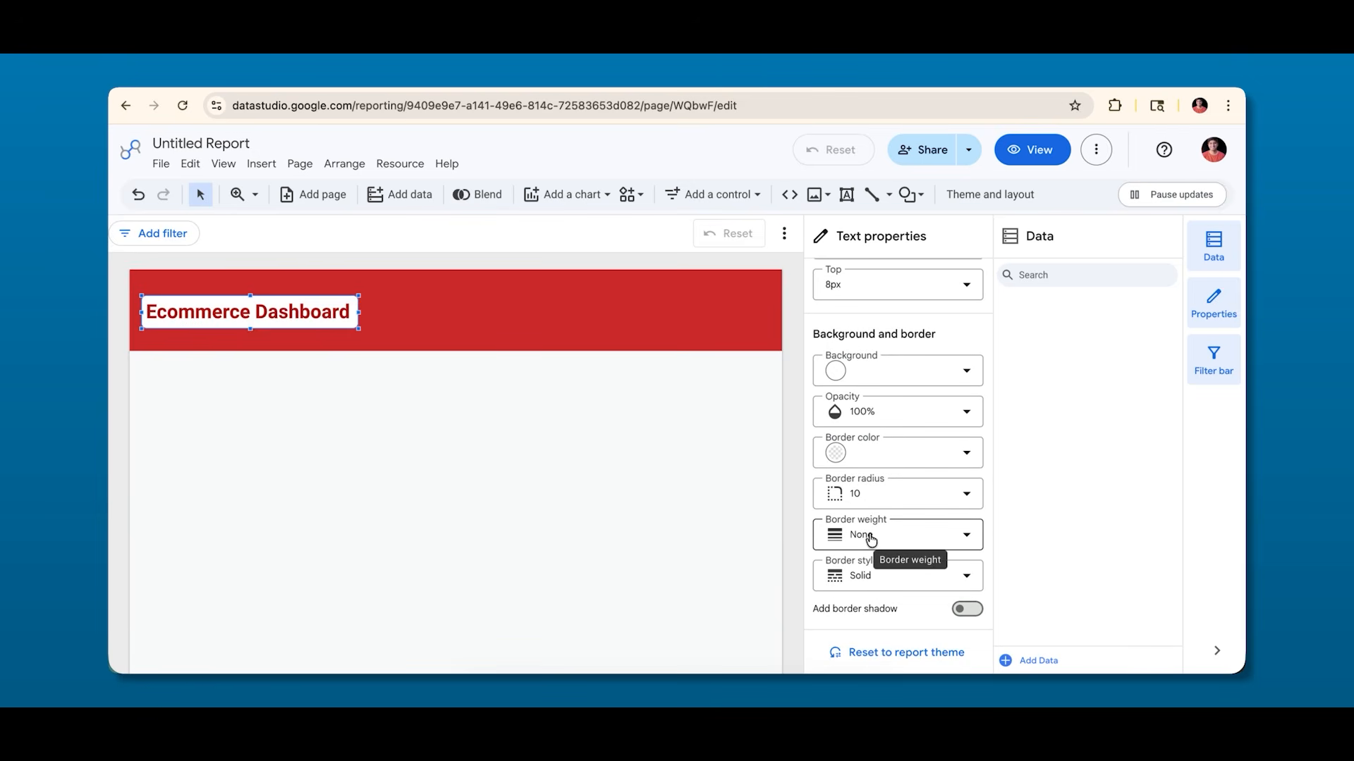
click(967, 609)
click(507, 419)
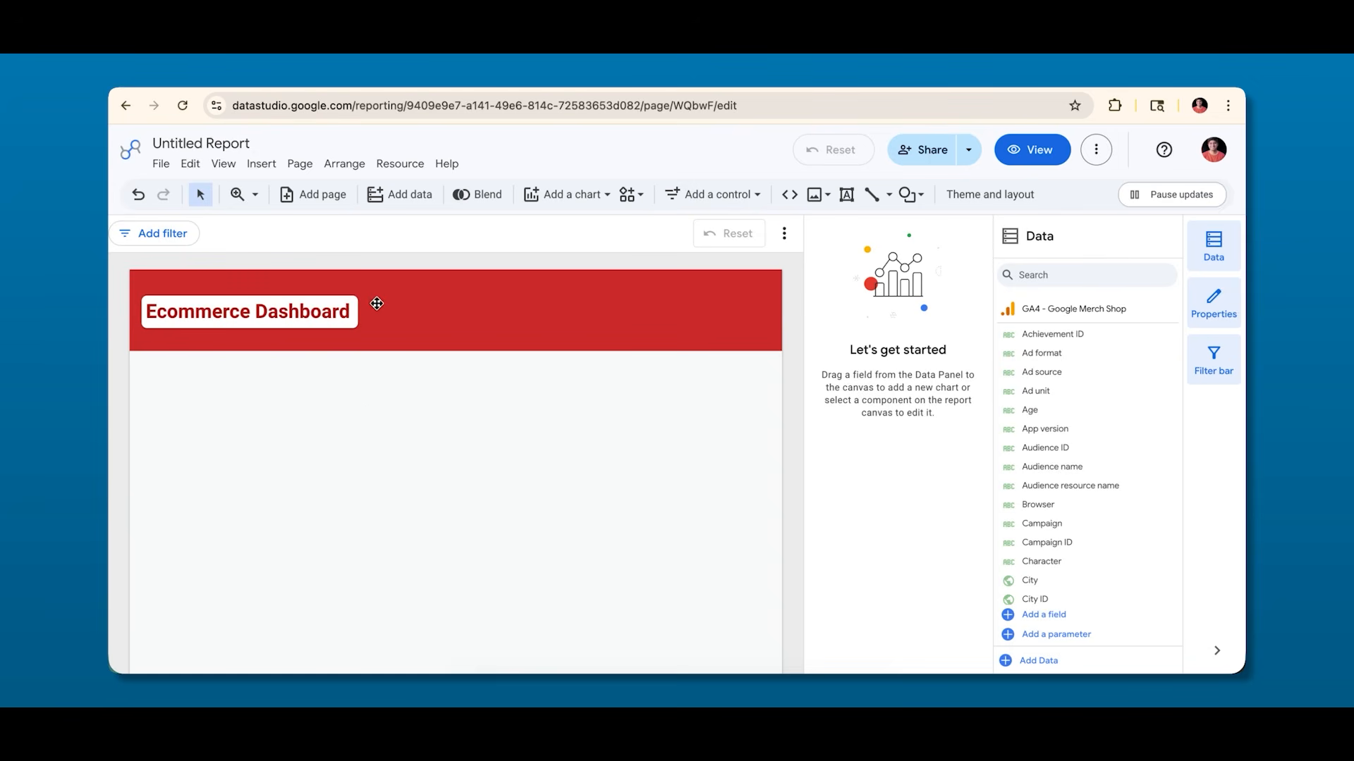
click(829, 196)
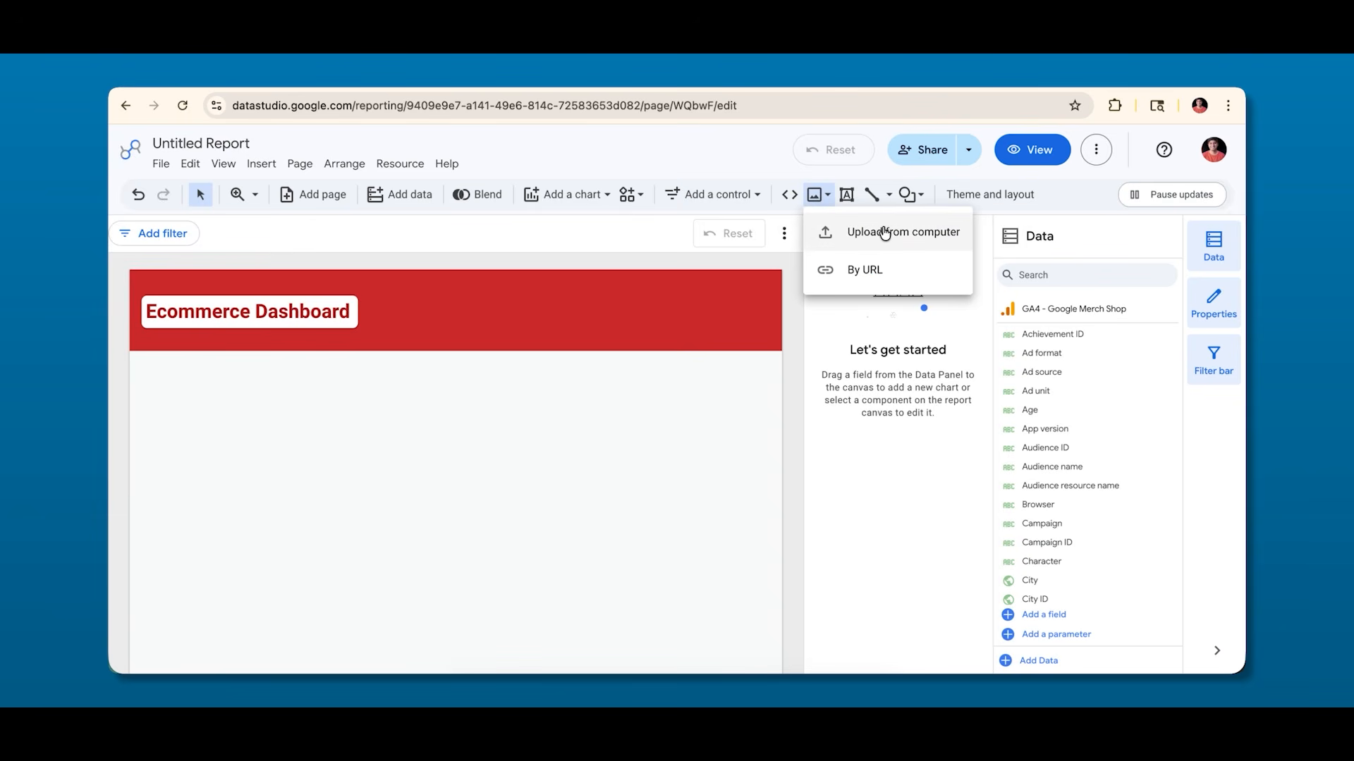
click(864, 270)
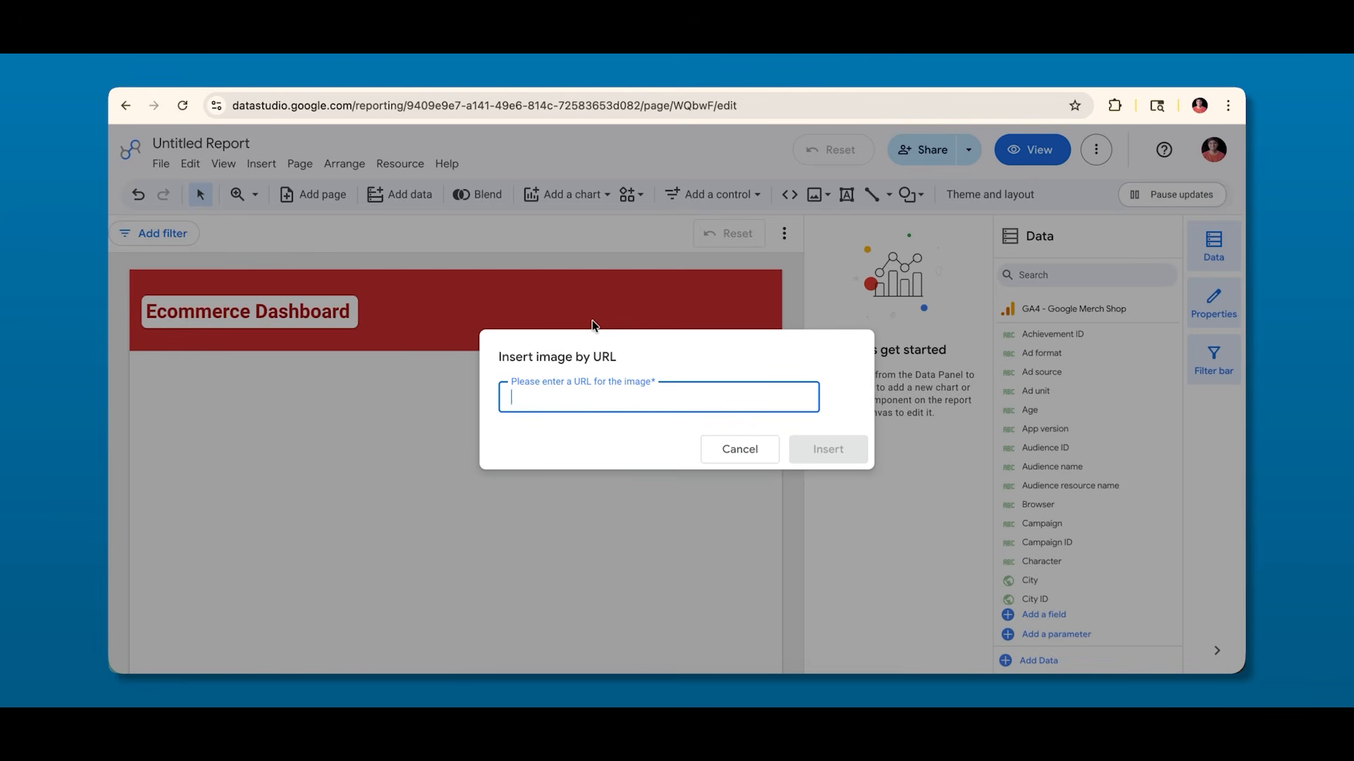
click(748, 455)
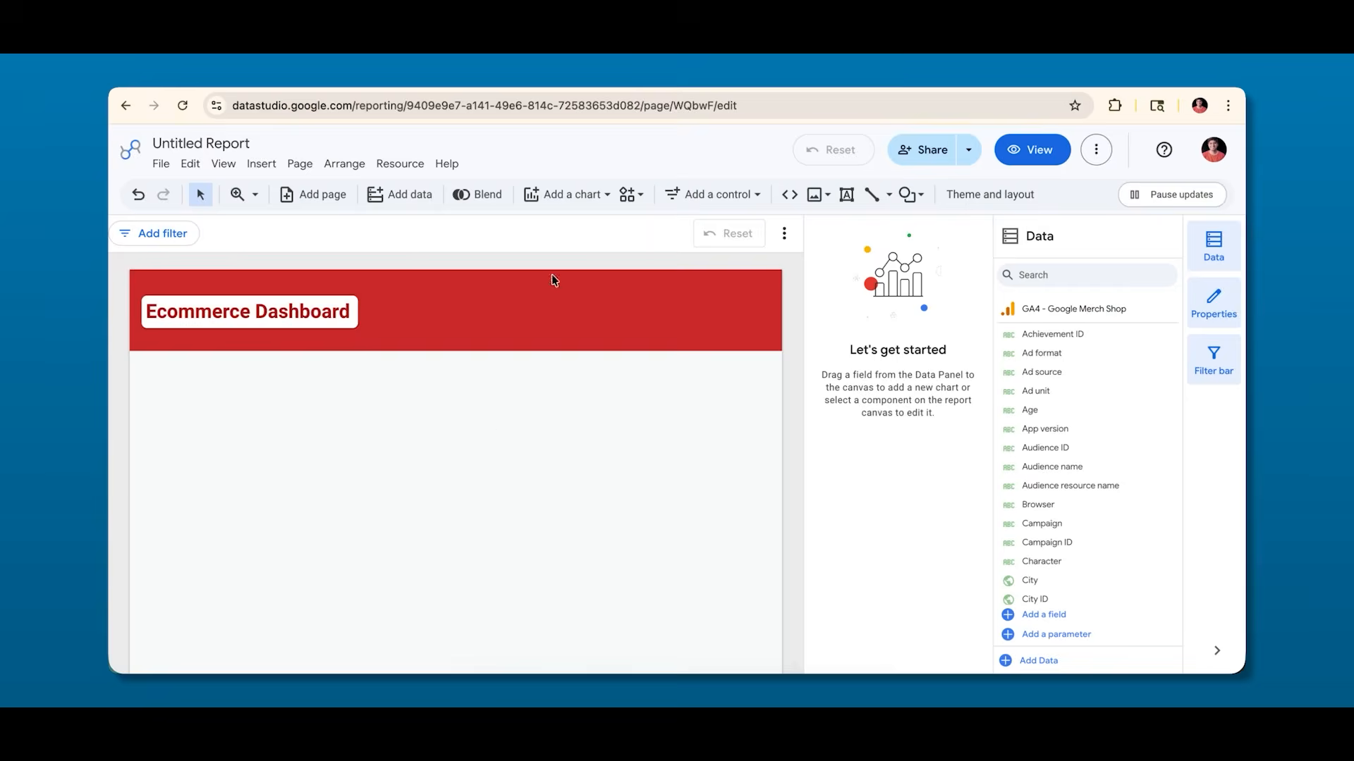
Search the web for "aajtak" in a new browser tab, open the AajTak site, and copy its header logo's image address.
key(ctrl+t)
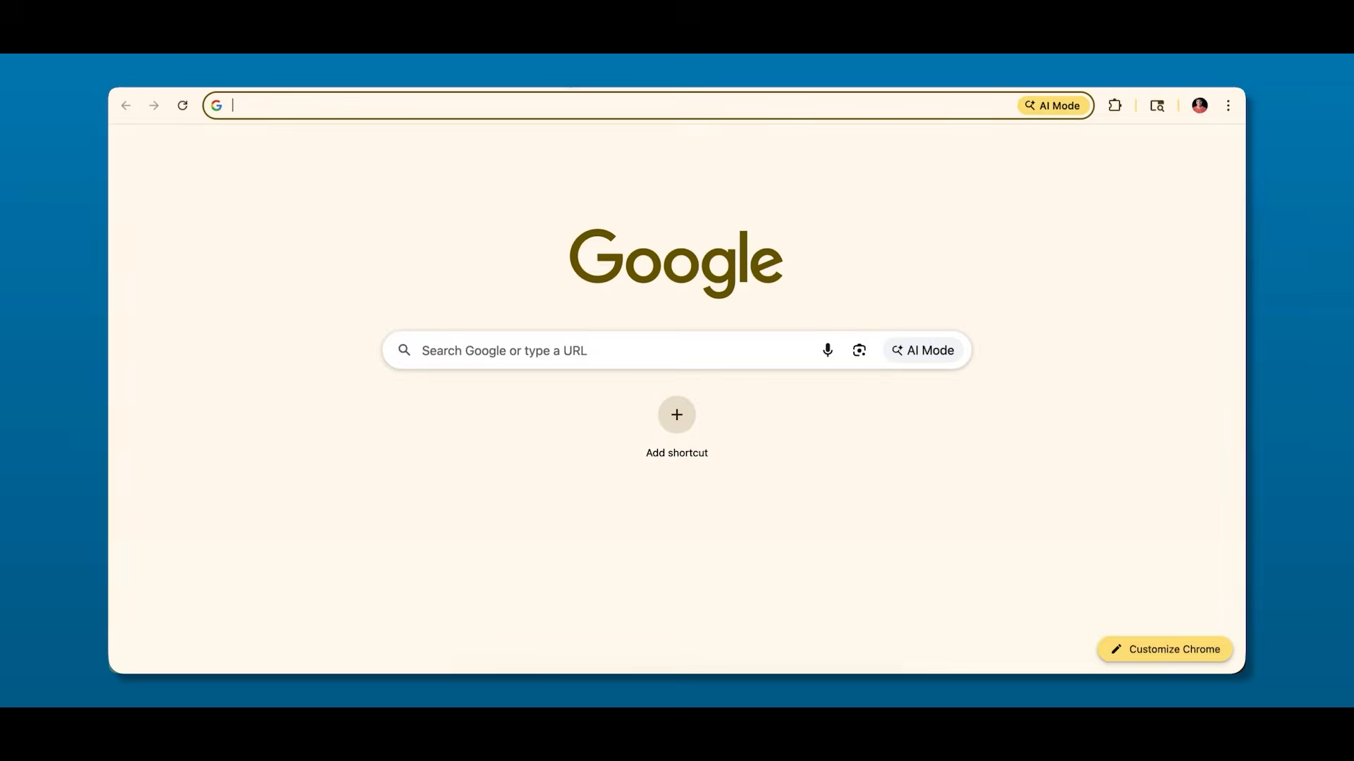
text(aajtak)
key(Return)
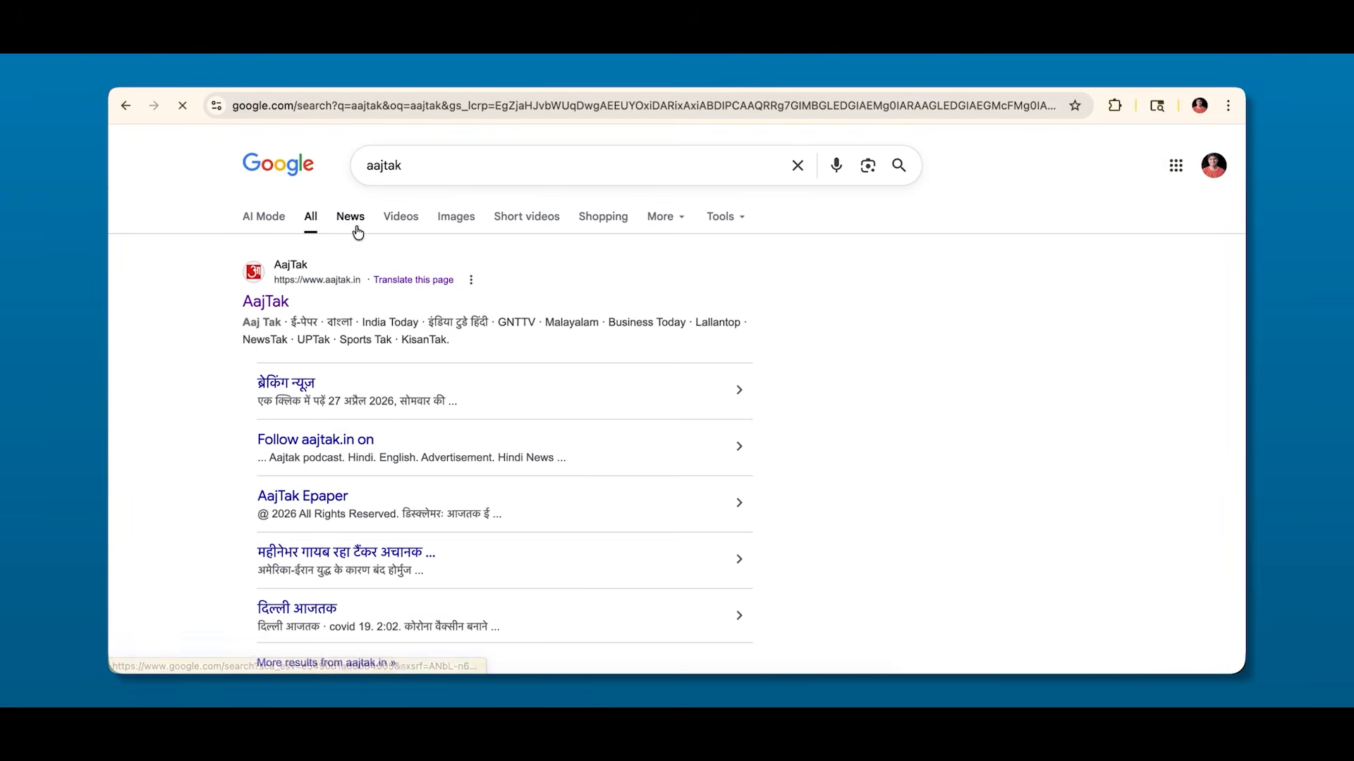
click(271, 301)
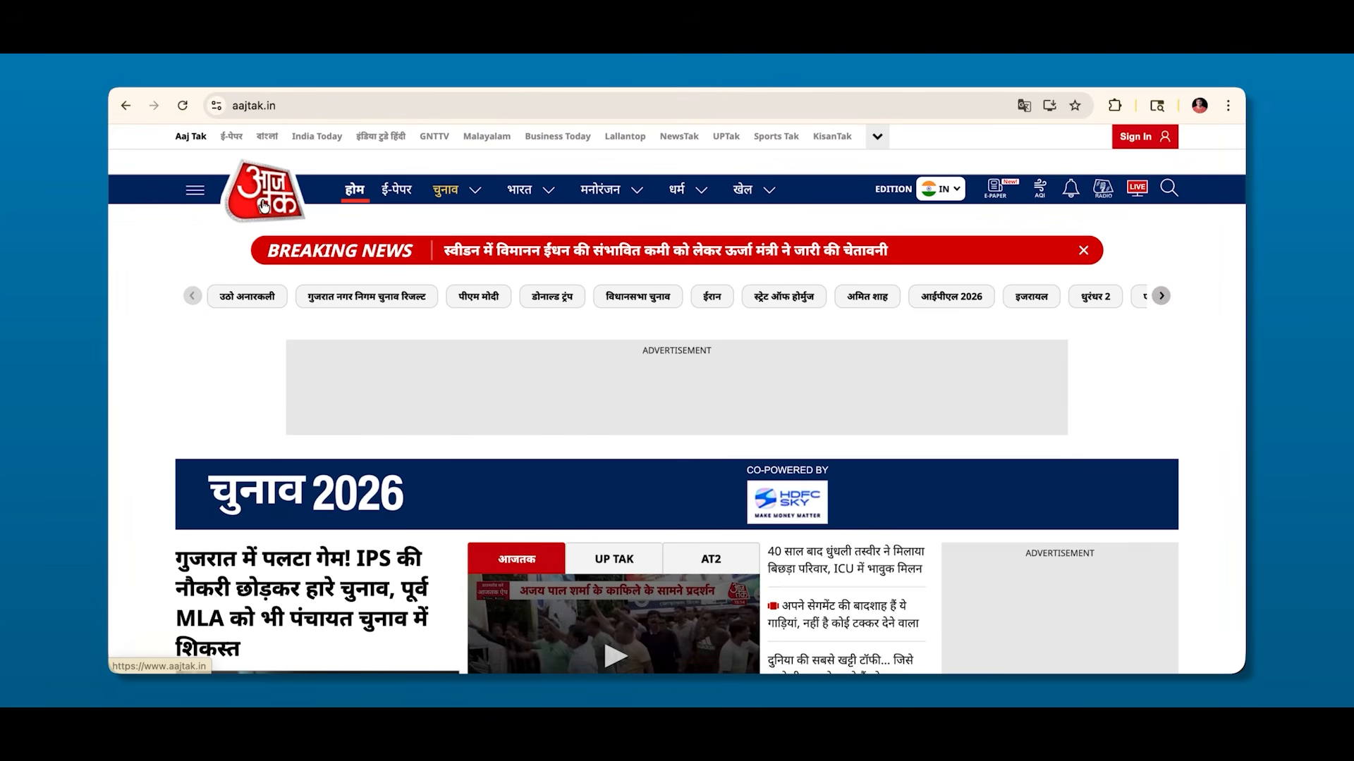
right_click(263, 198)
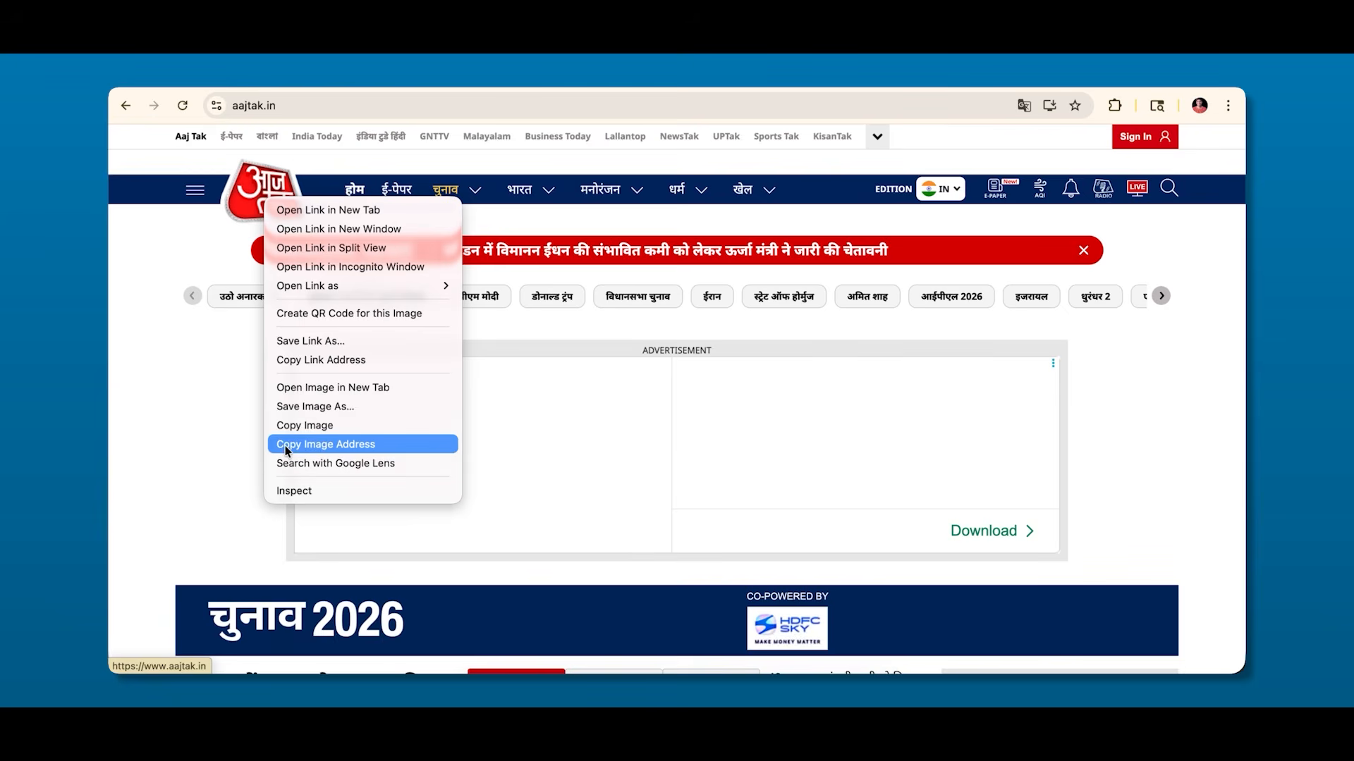
click(303, 444)
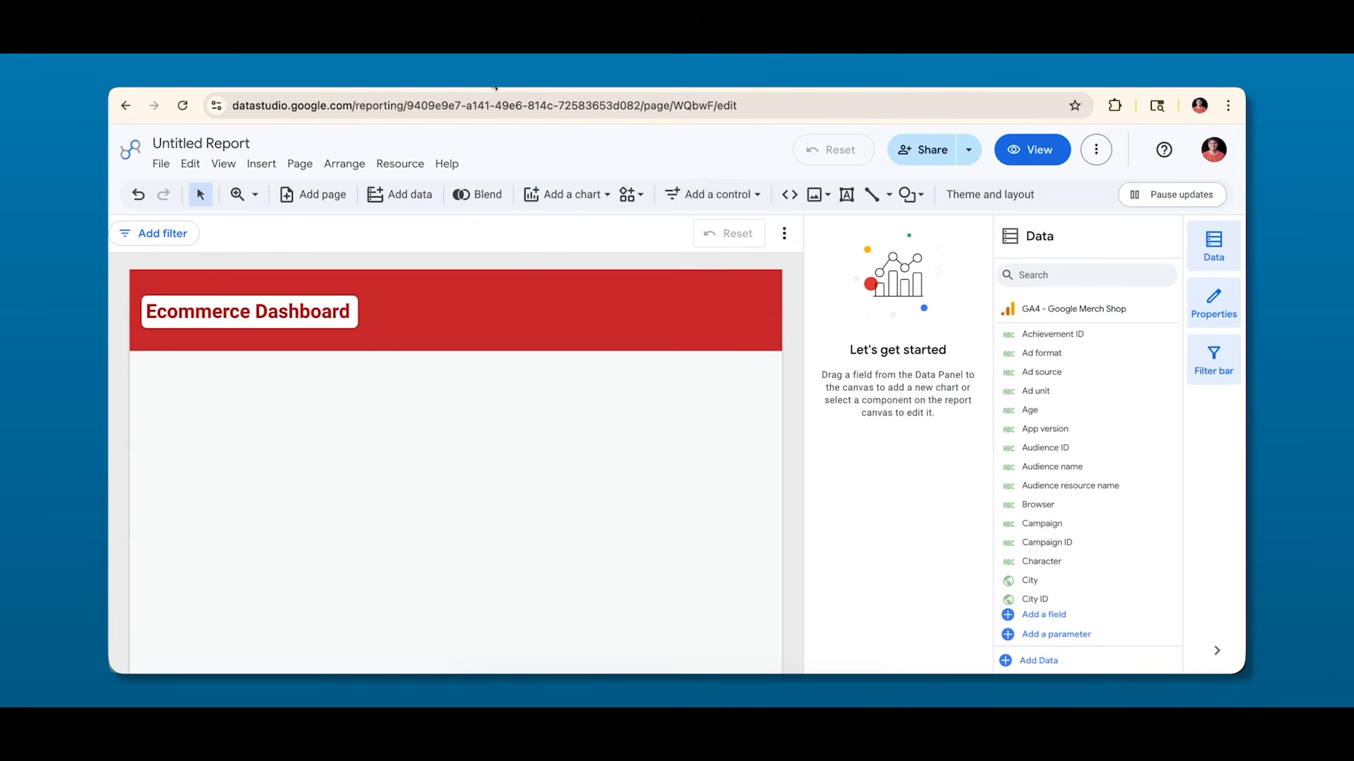
Return to the report and insert the copied aajtak-logo-153X116-v2.png image by its URL.
click(822, 194)
click(844, 271)
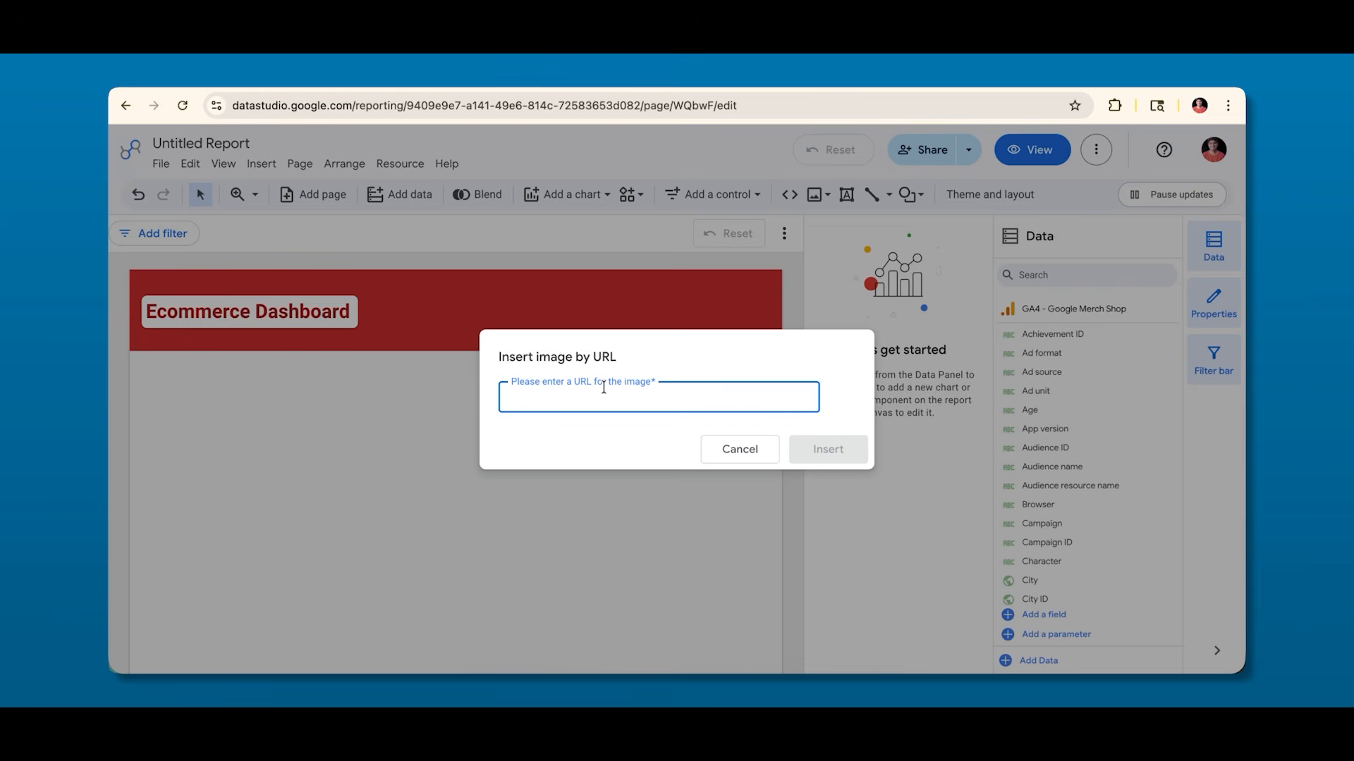
text(m/aajtak/resource/img/aajtak-logo-153X116-v2.png)
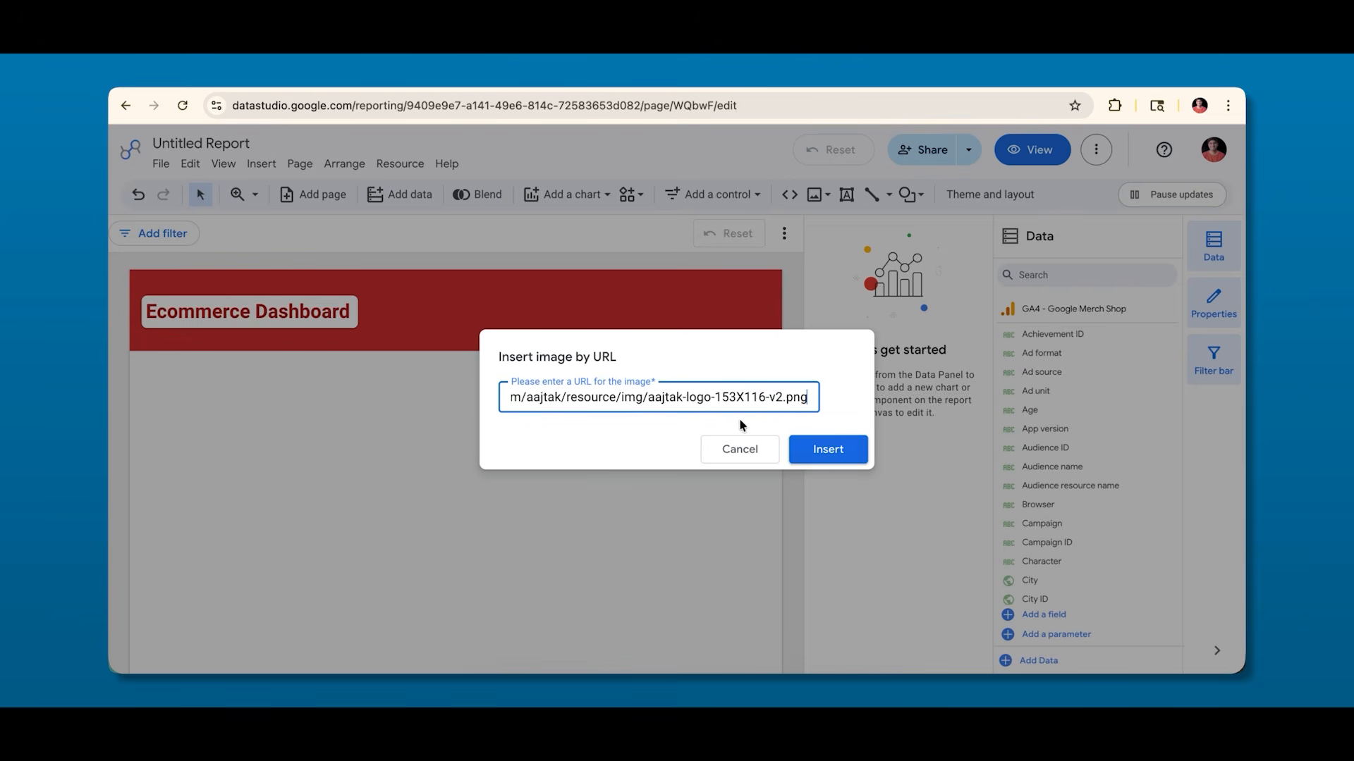
click(829, 451)
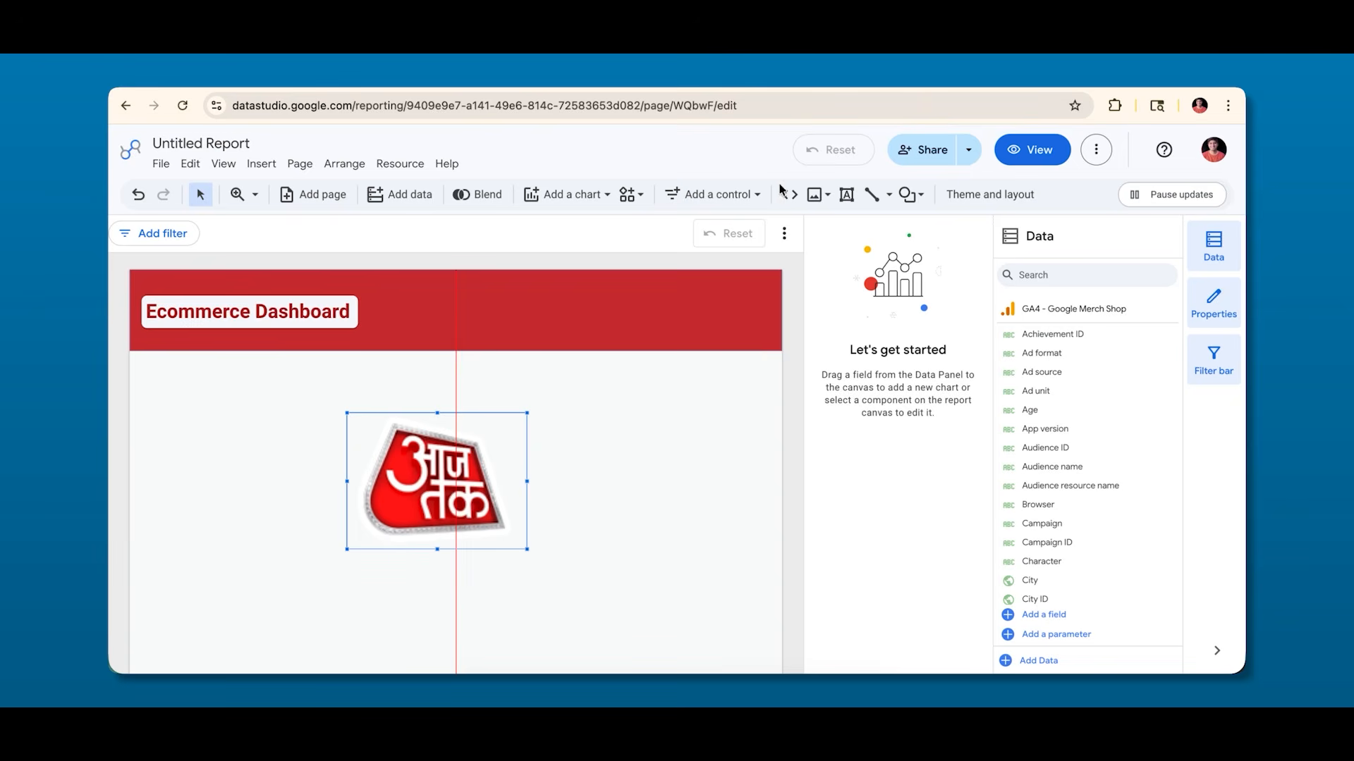
Move the logo into the red header, shrink it to fit the band's height, and align it vertically with the title.
click(817, 196)
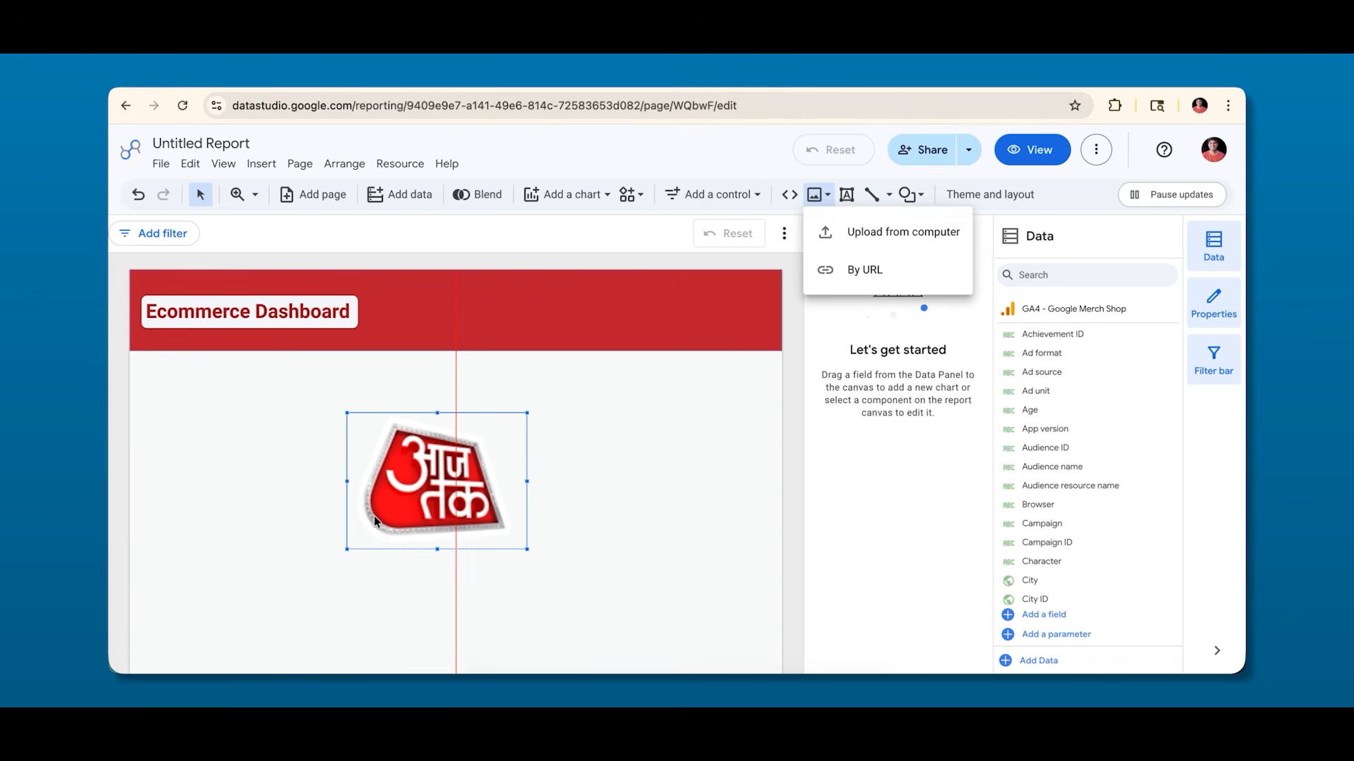
click(416, 480)
drag(401, 477, 605, 339)
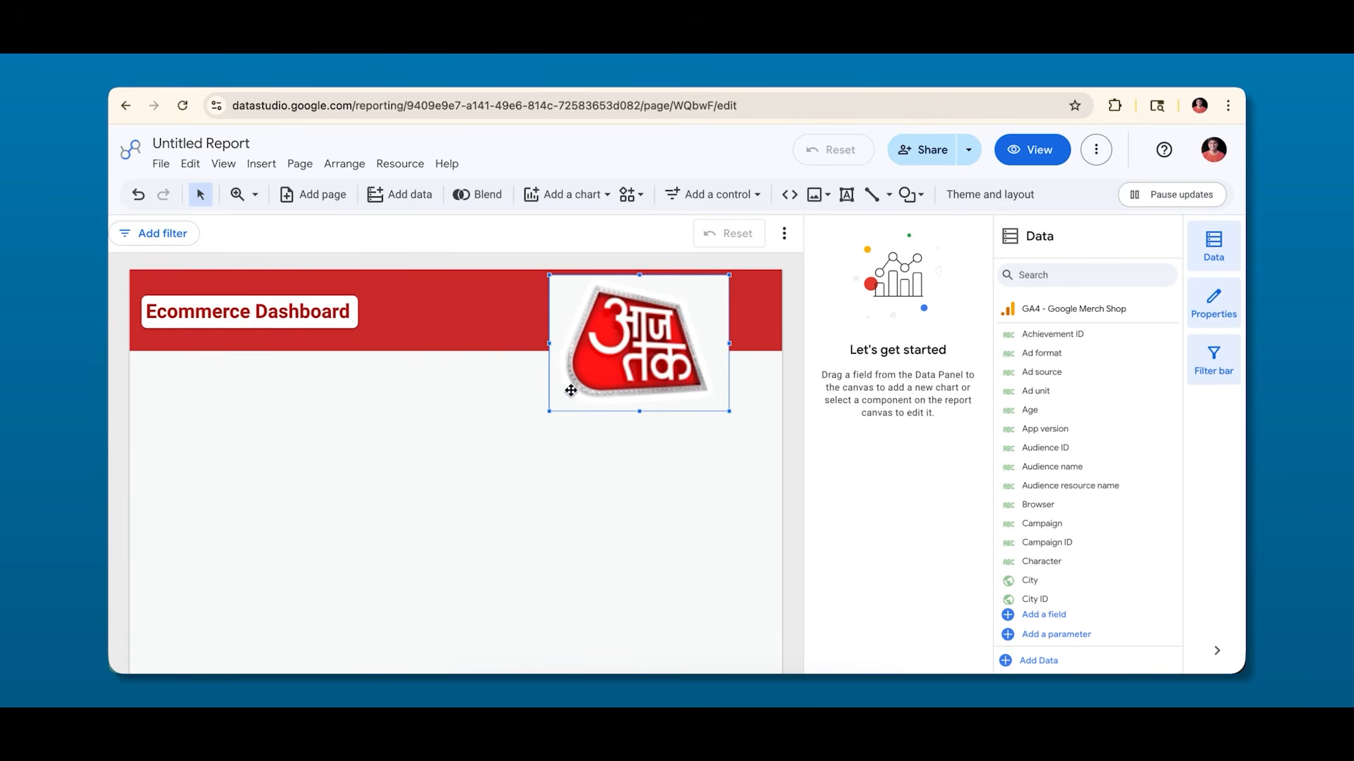
drag(548, 411, 626, 329)
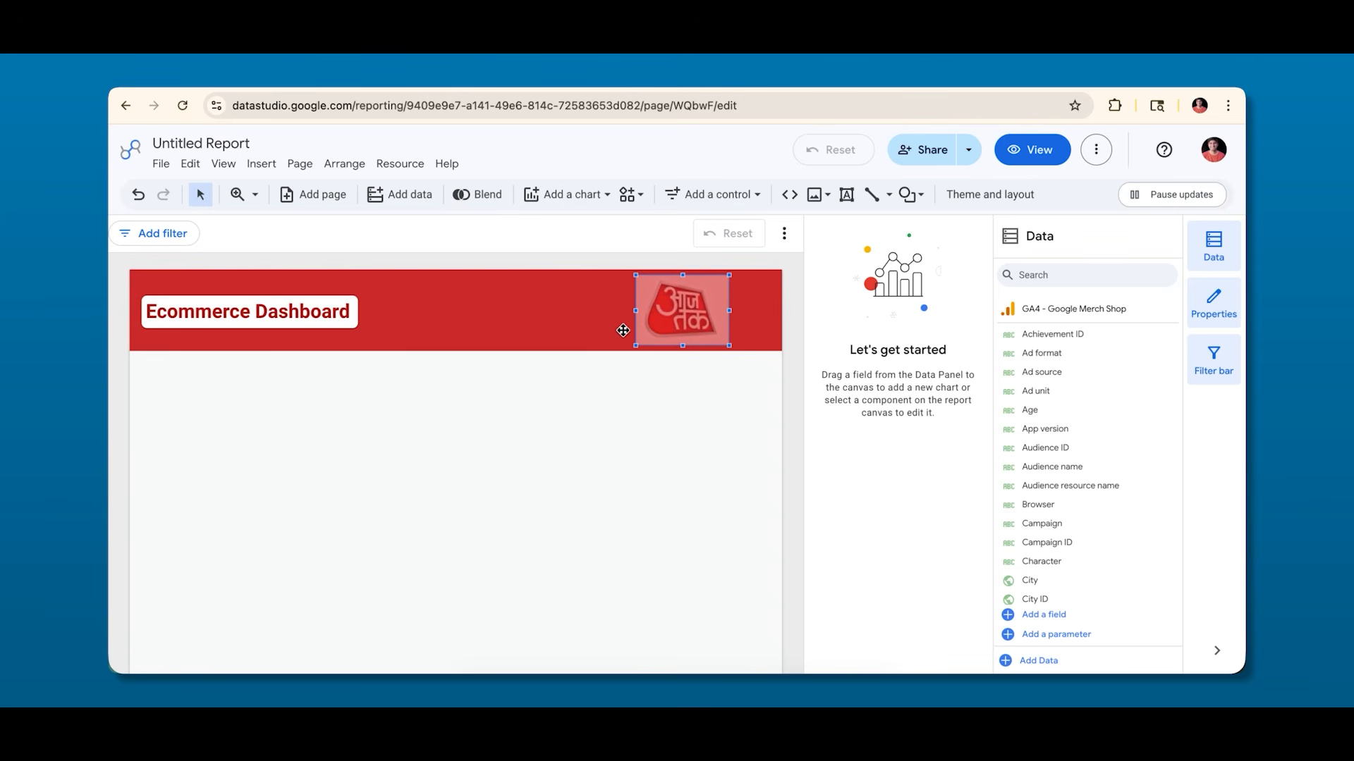
drag(688, 311, 706, 313)
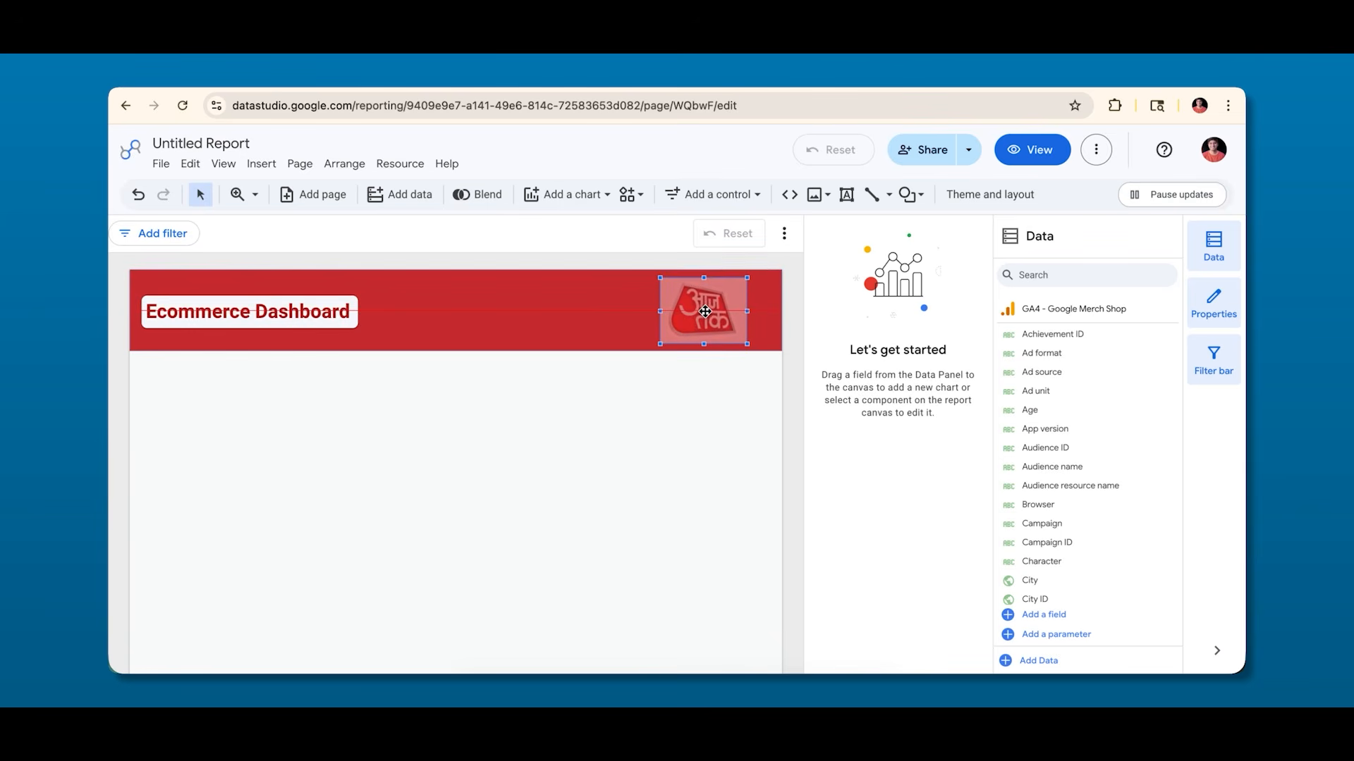
click(678, 404)
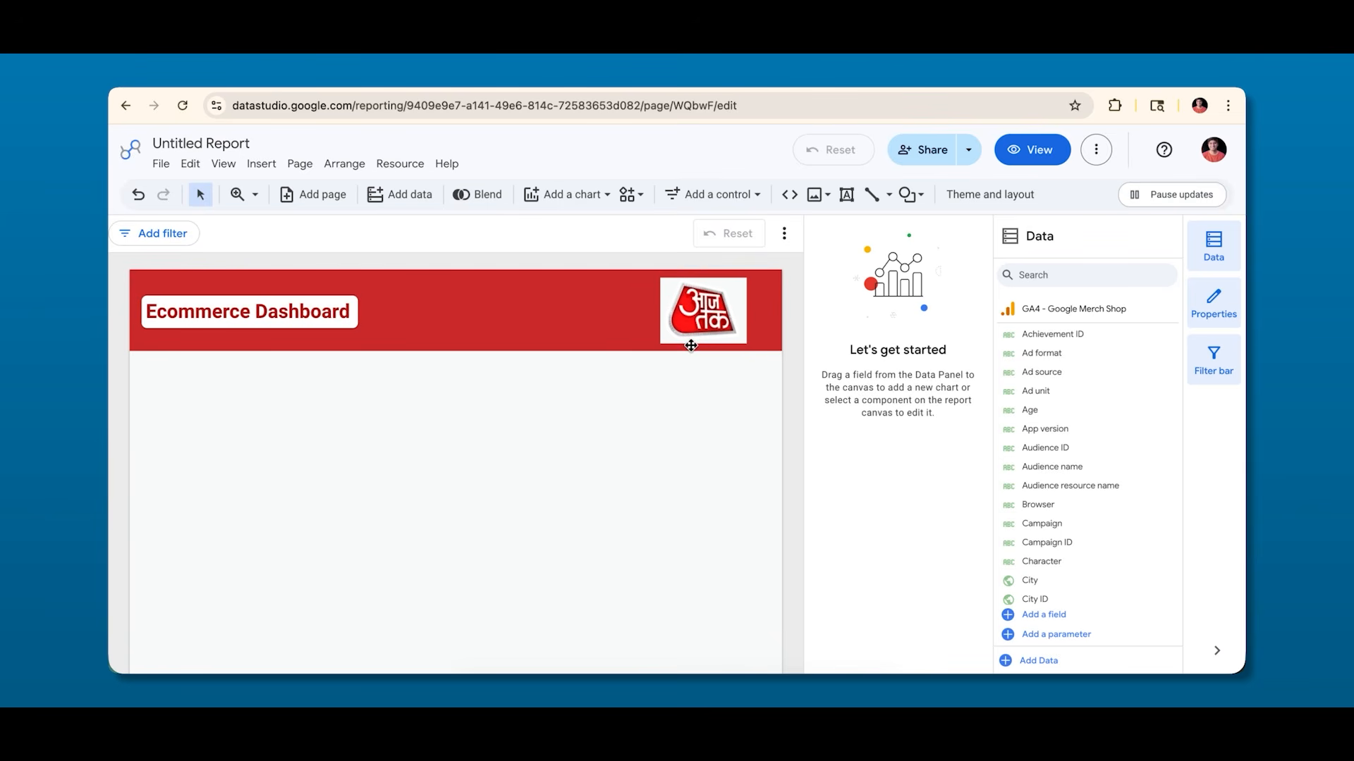
Select the logo and shift it slightly closer to the header's right end.
click(698, 309)
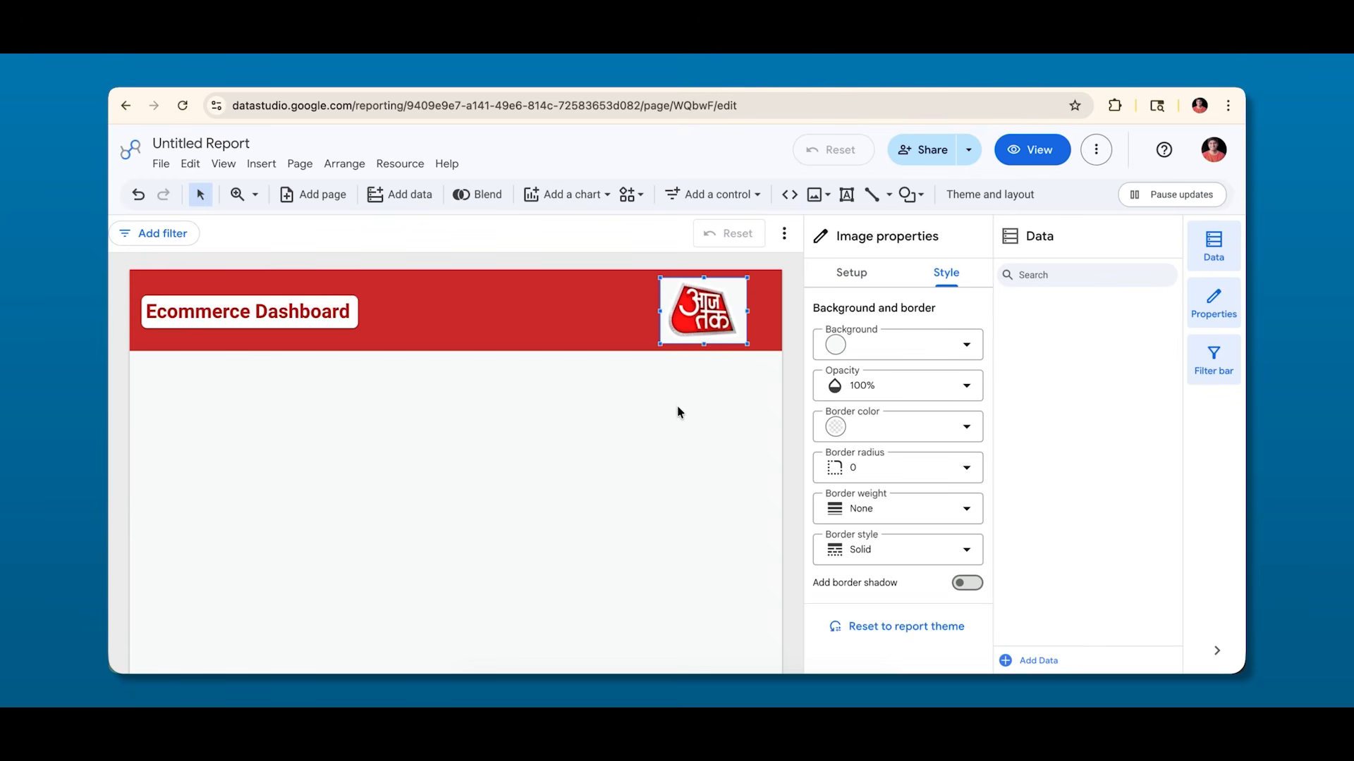
click(659, 460)
click(698, 308)
drag(698, 308, 712, 308)
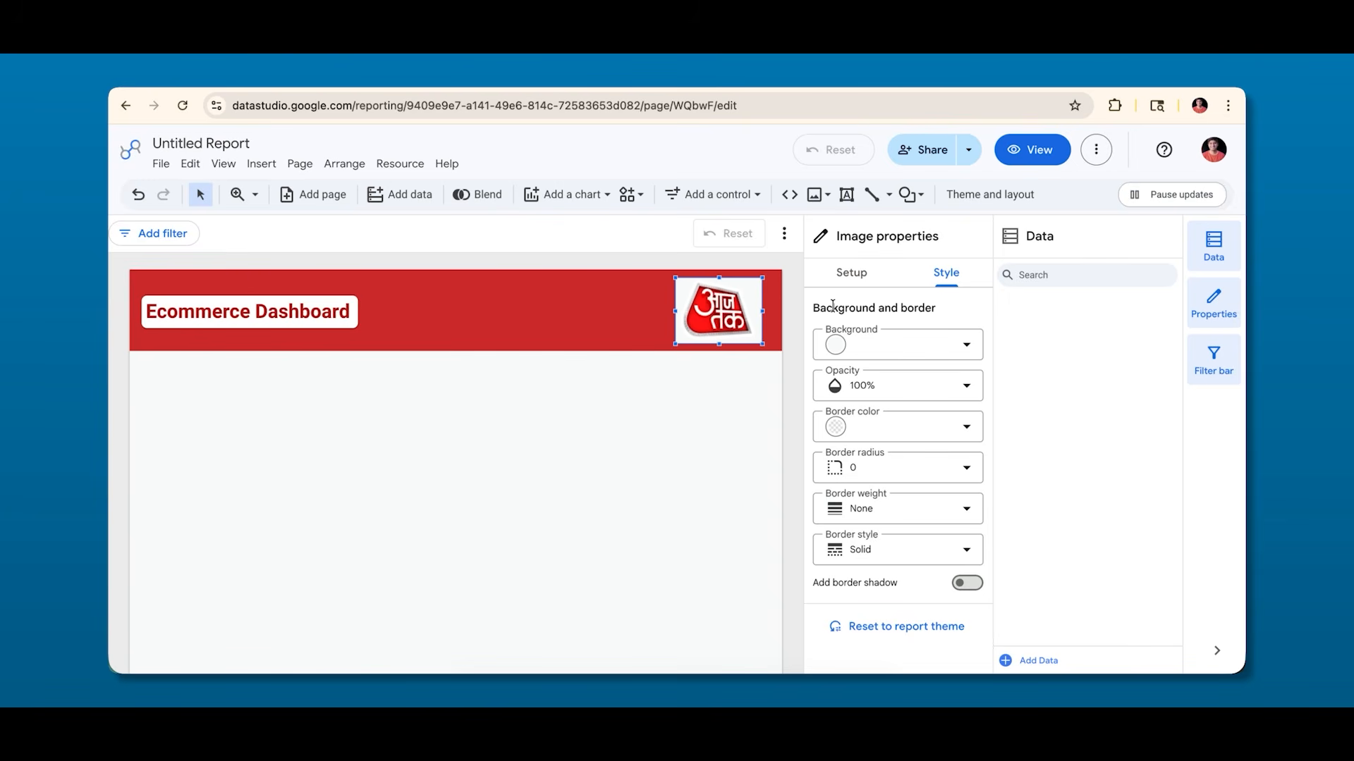
Open the logo's setup properties and shrink it slightly from its left edge with the aspect ratio preserved.
click(366, 311)
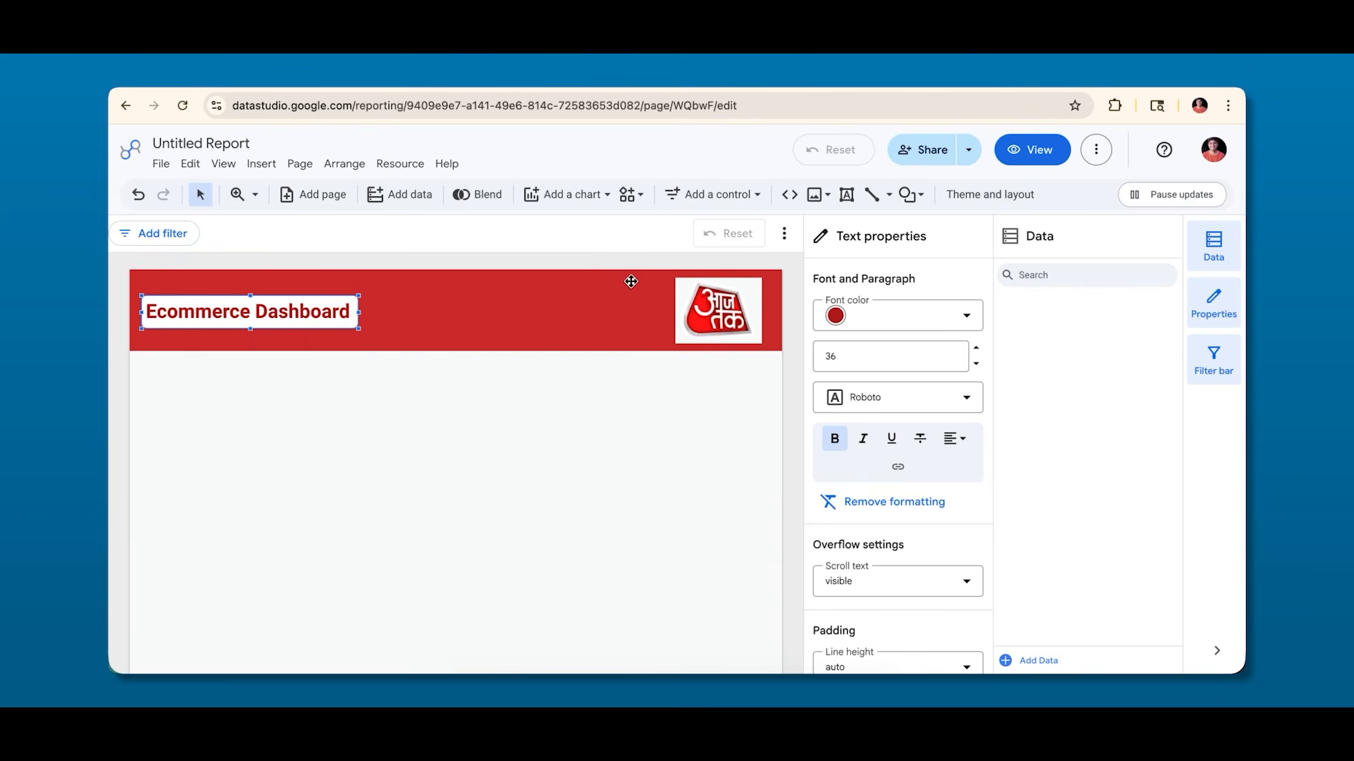
click(705, 301)
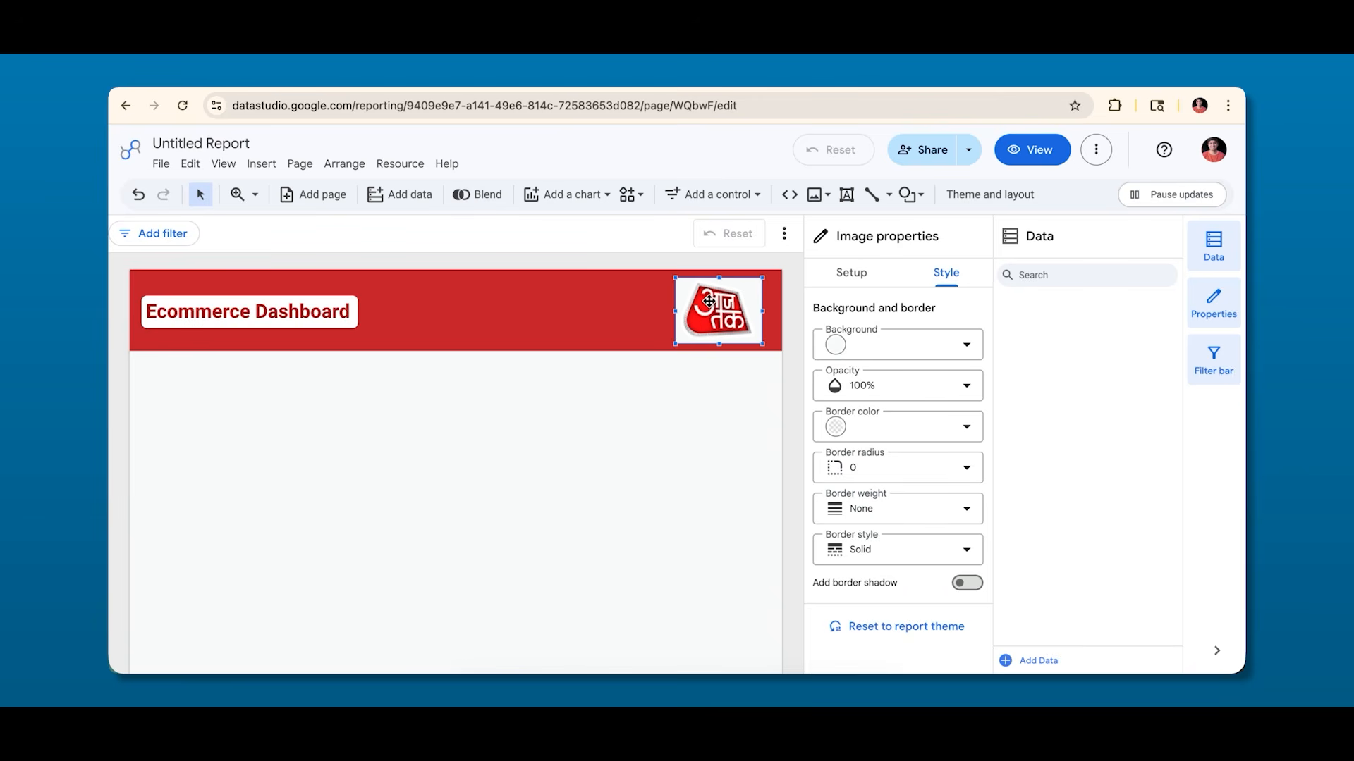
click(849, 277)
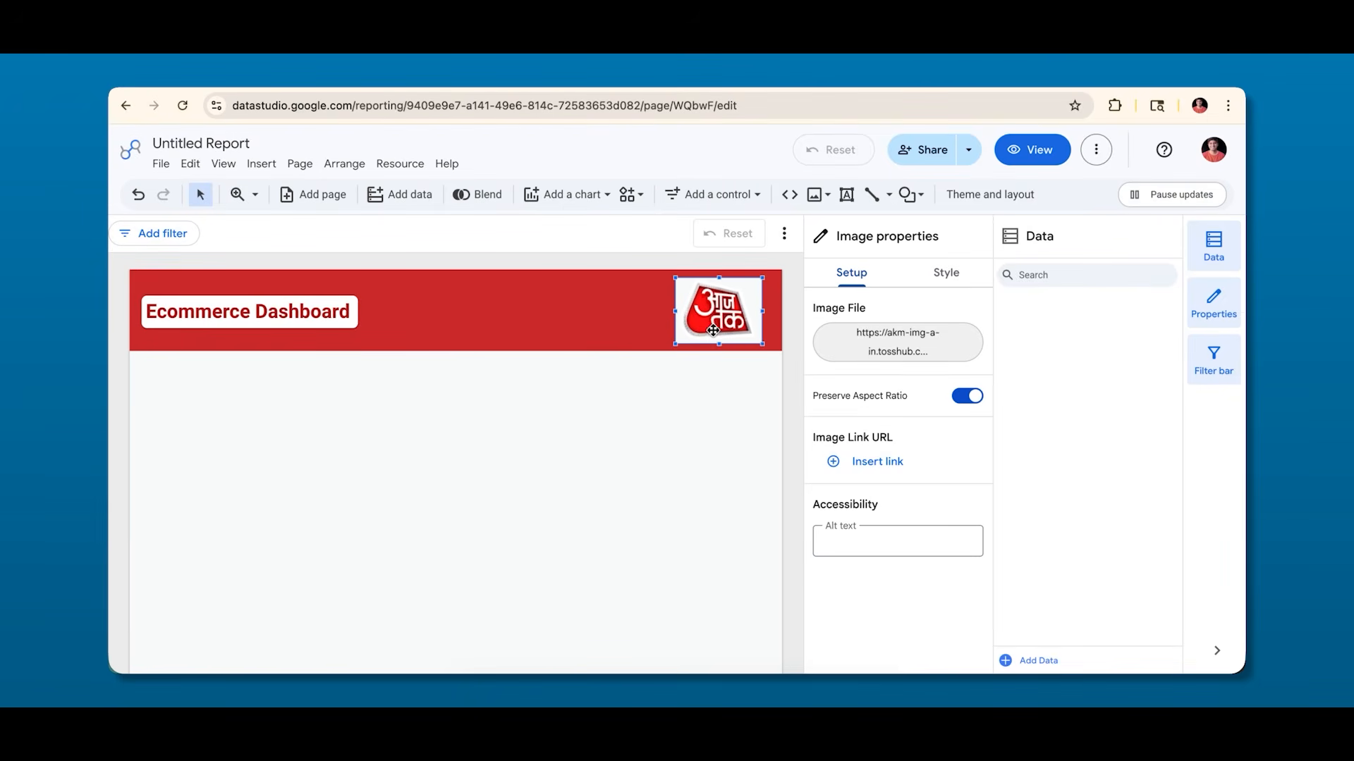
mouse_move(675, 312)
mouse_down()
mouse_move(538, 305)
mouse_move(689, 312)
mouse_up()
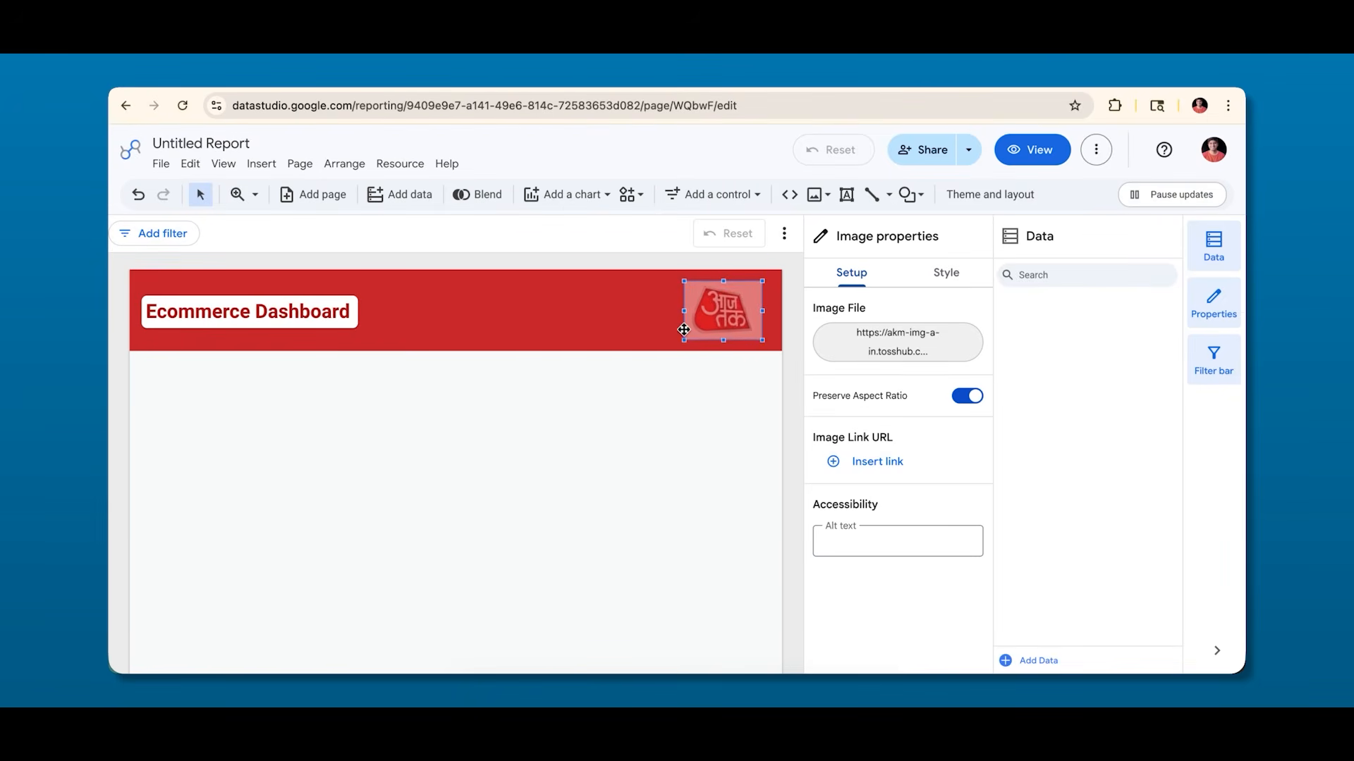
Try stretching the logo's width with Preserve Aspect Ratio off, undo the stretch, and turn the option back on.
click(968, 399)
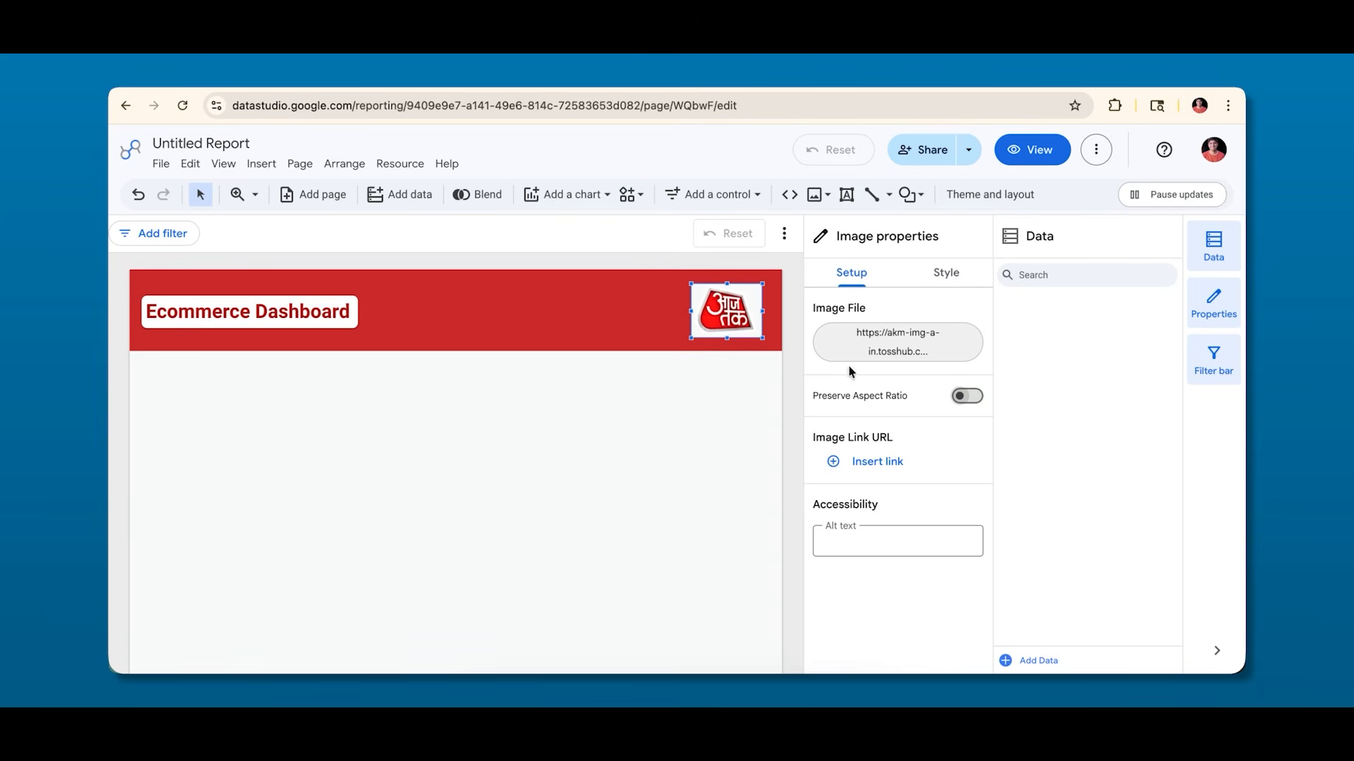
drag(691, 311, 425, 305)
key(ctrl+z)
click(967, 397)
click(862, 463)
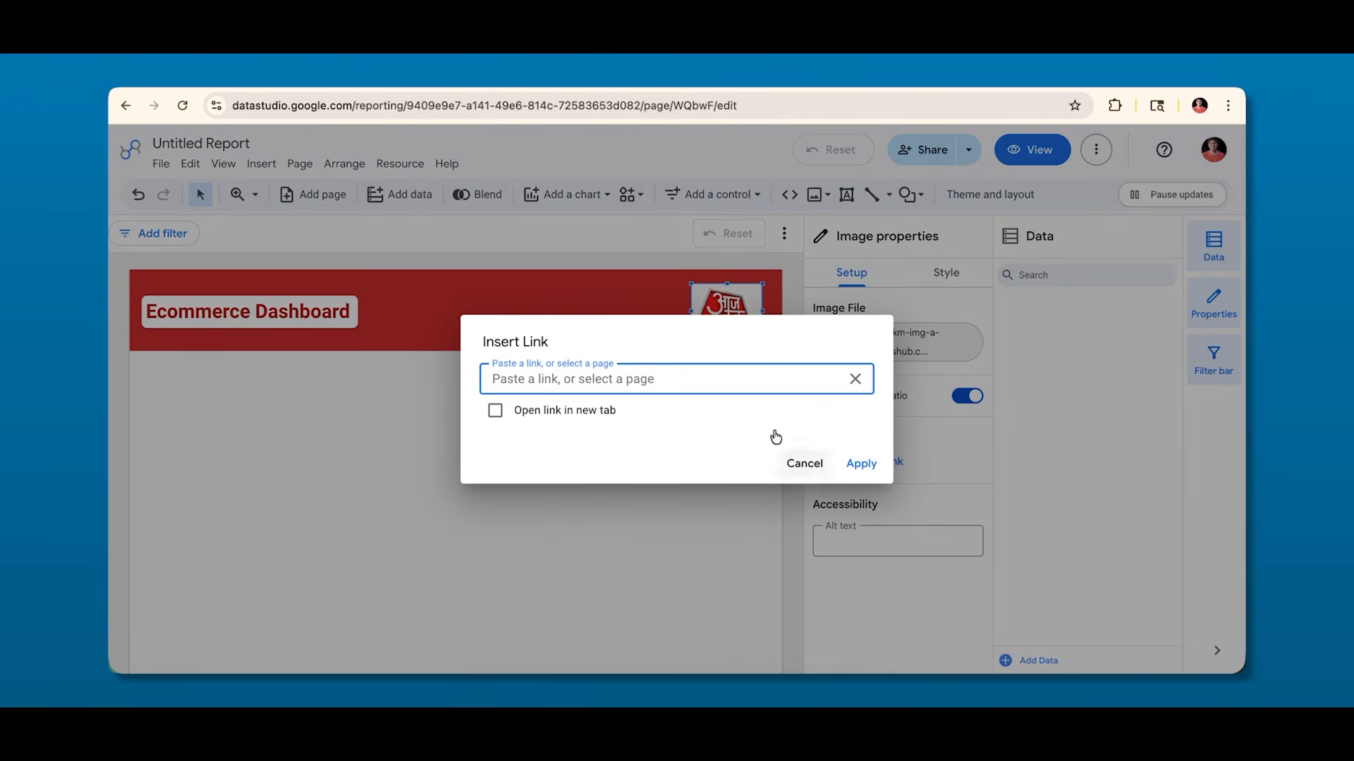
click(804, 463)
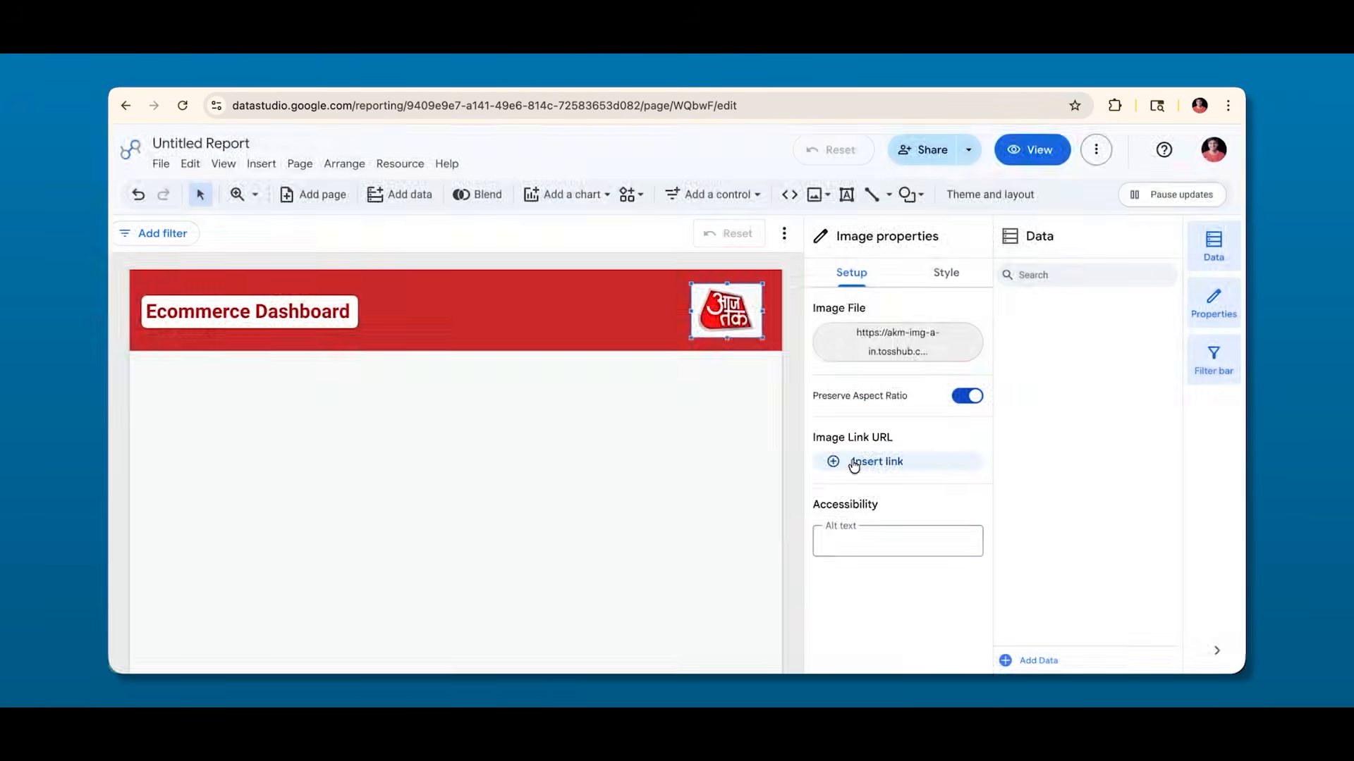
click(867, 459)
text(https://a)
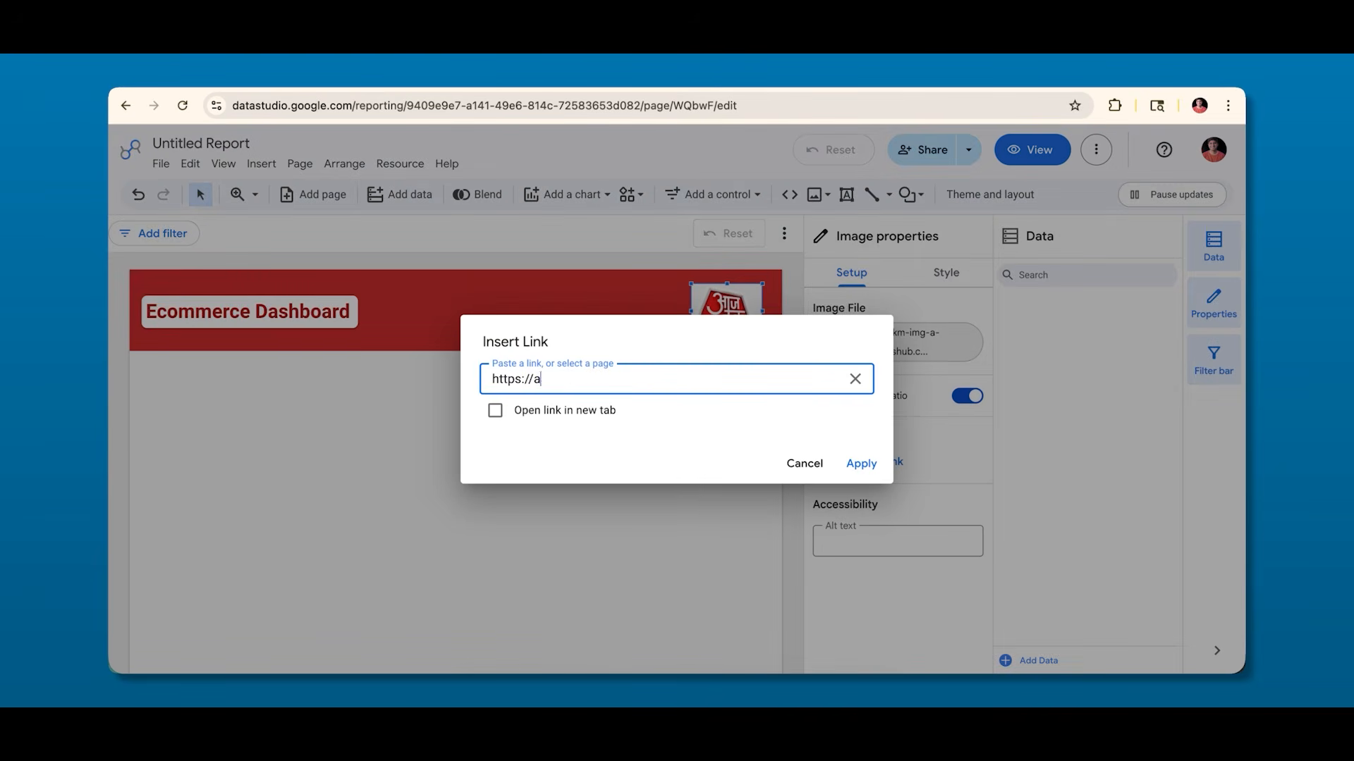
text(ajtak.in/)
click(853, 465)
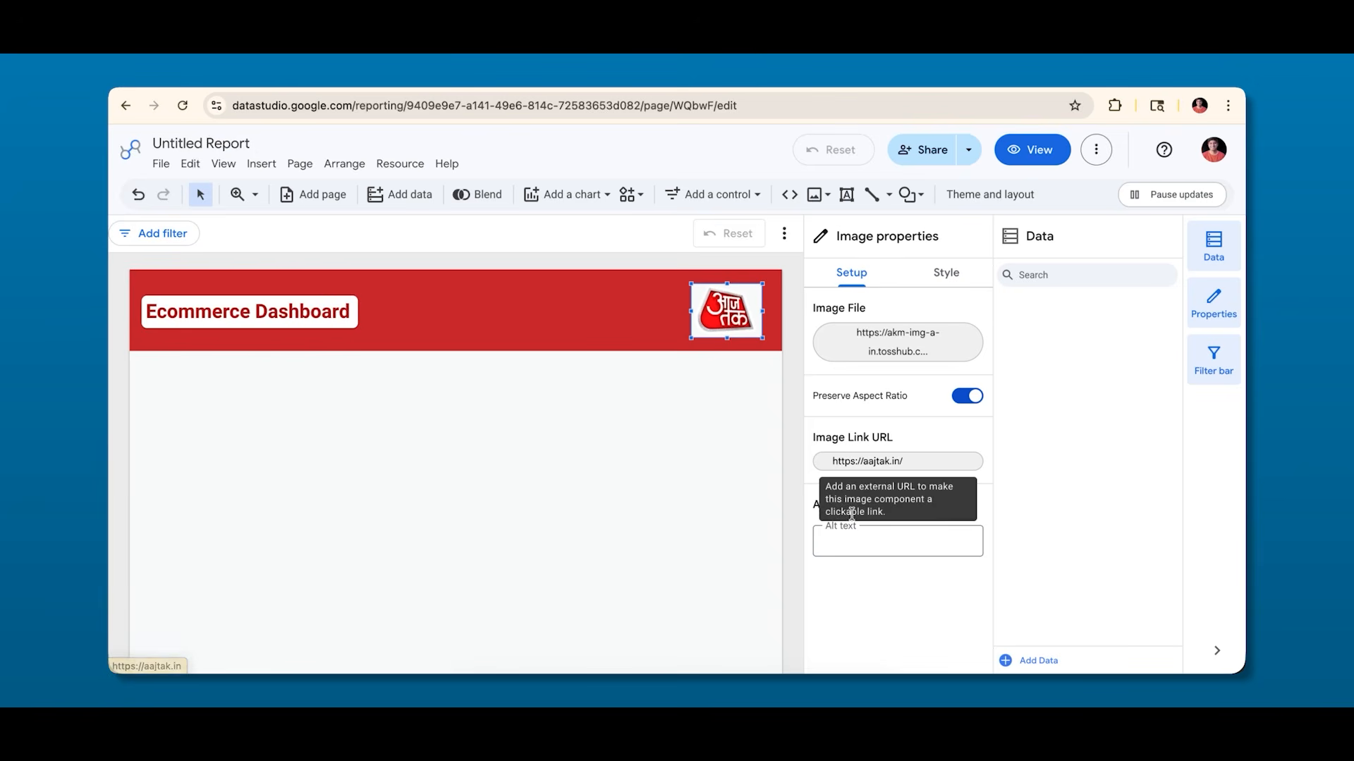
Set the logo's border radius to 10 and deselect it.
click(844, 539)
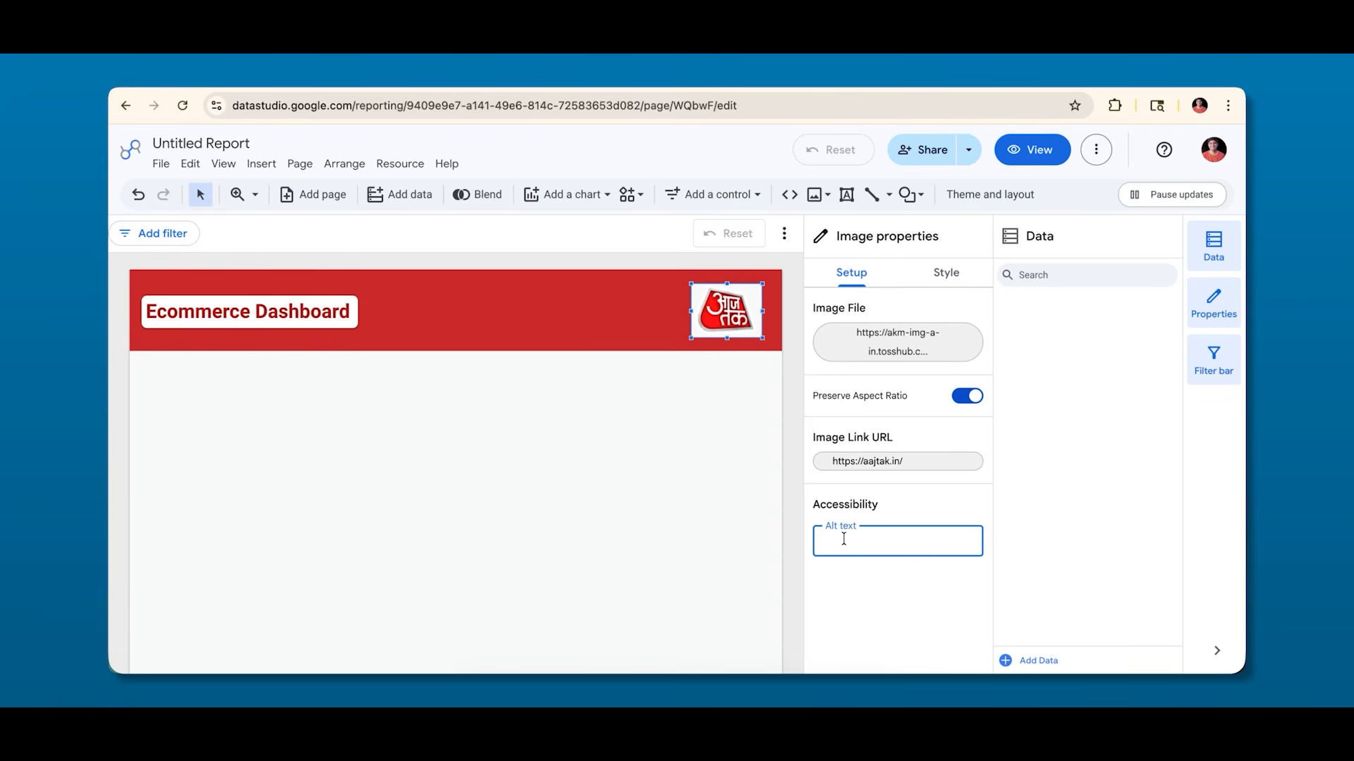
click(945, 274)
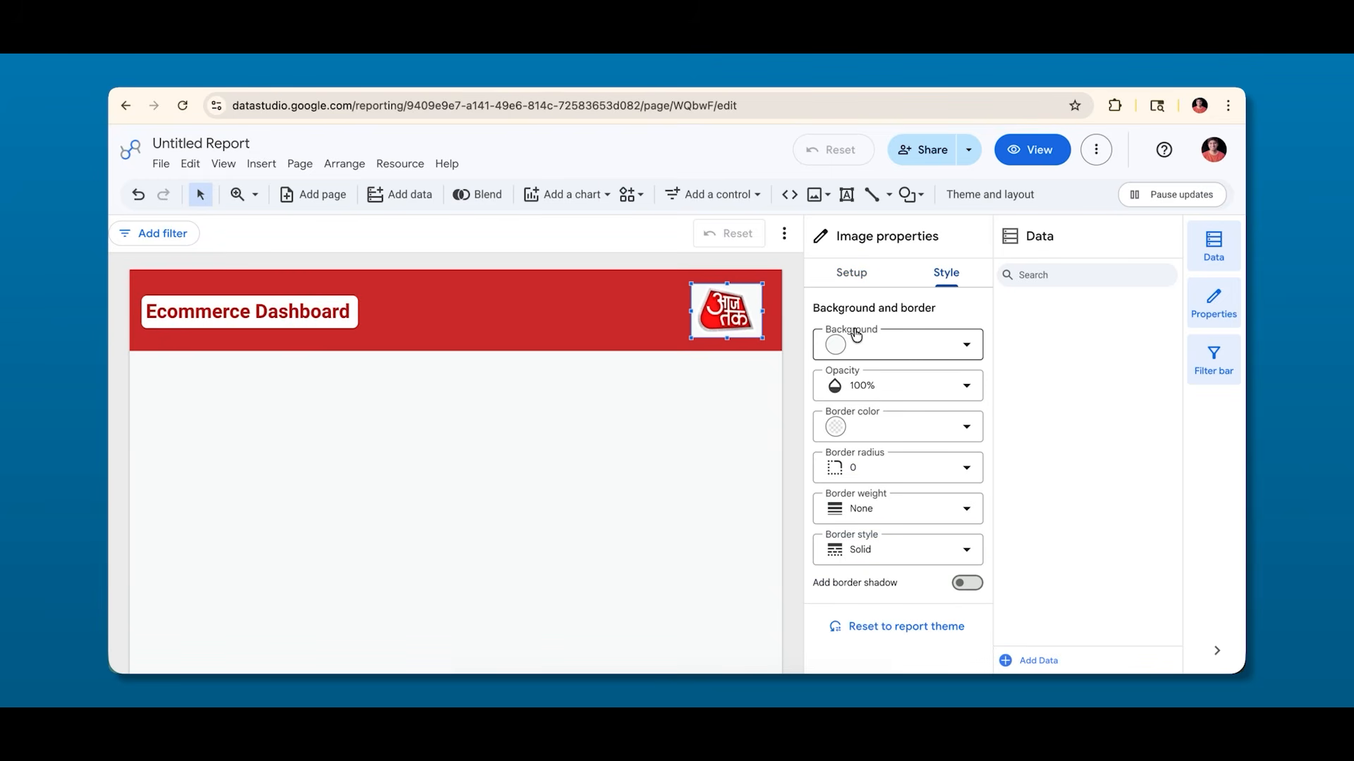
click(914, 472)
scroll(877, 341, down, 3)
click(853, 305)
click(668, 380)
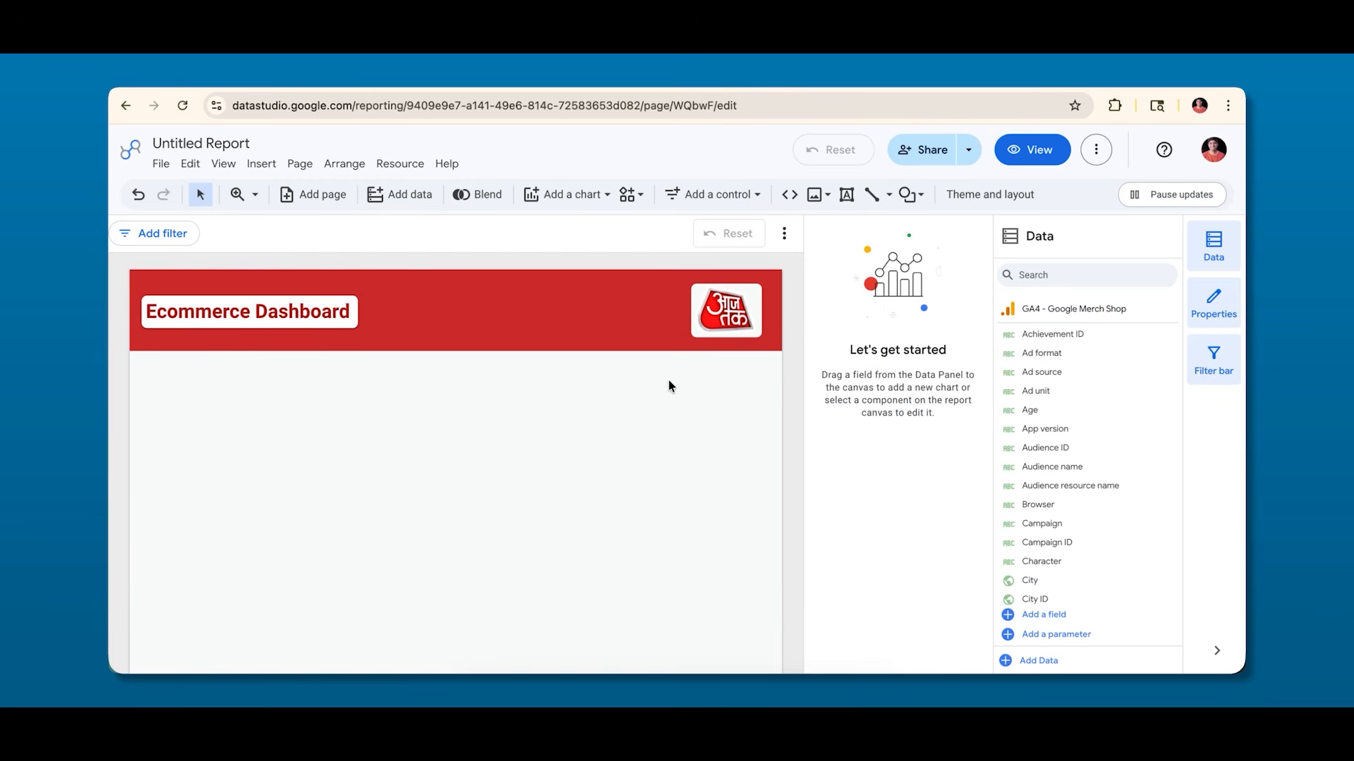
Add a border shadow to the logo and move it to the middle of the header.
click(708, 323)
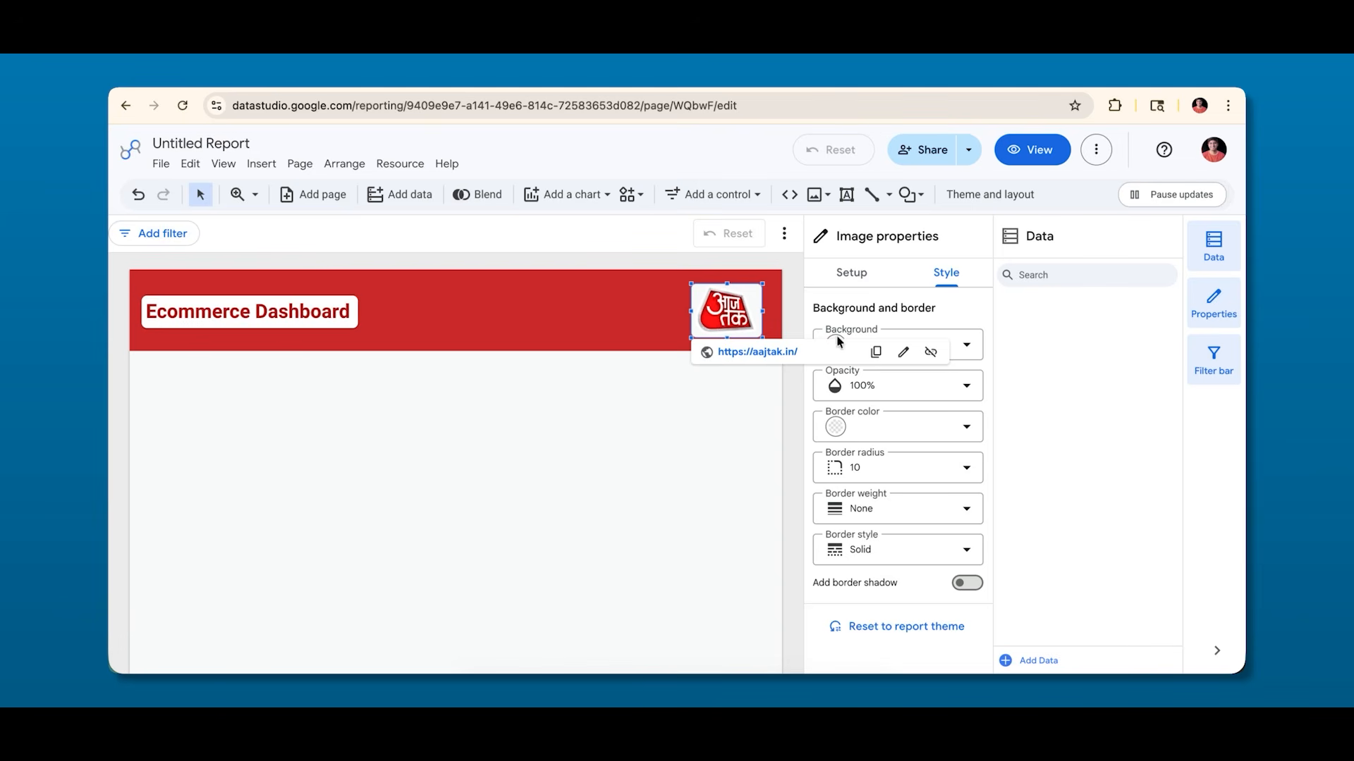
click(960, 583)
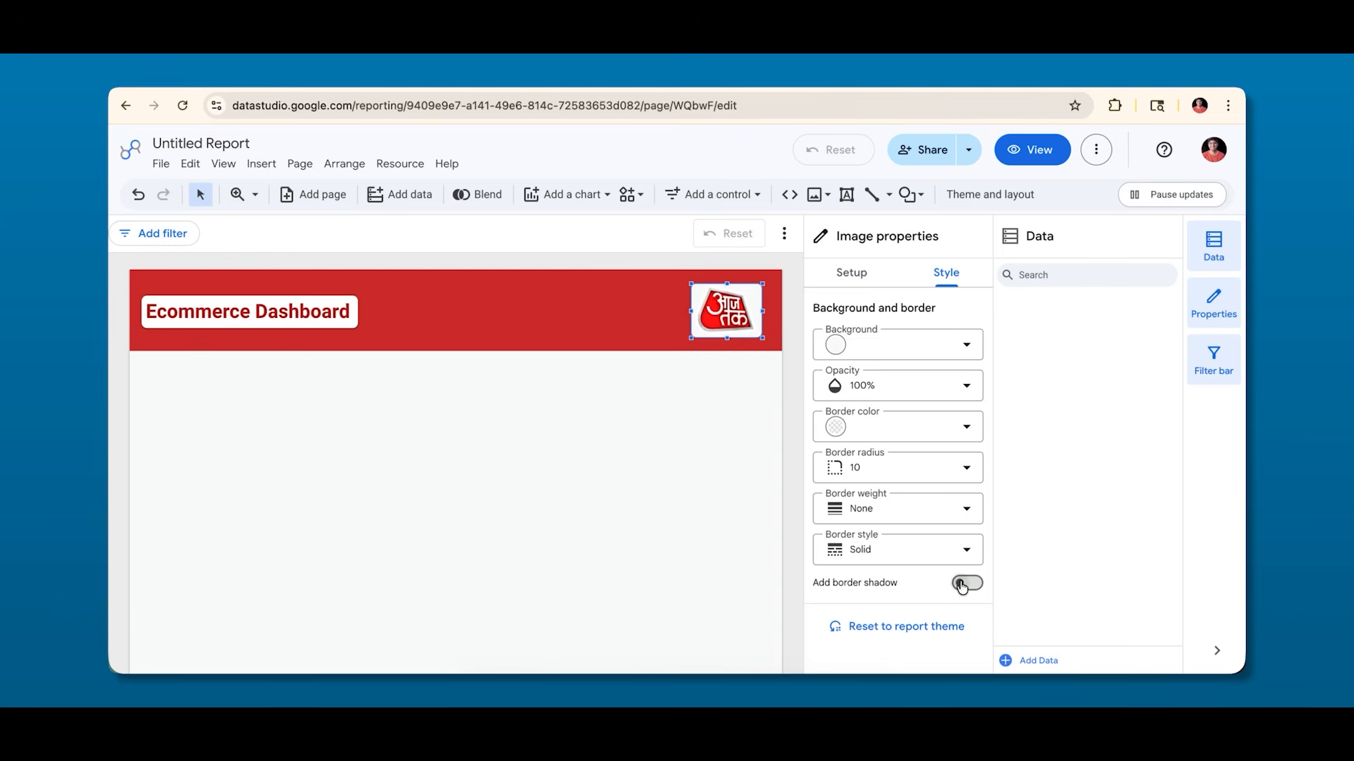
click(961, 585)
click(695, 446)
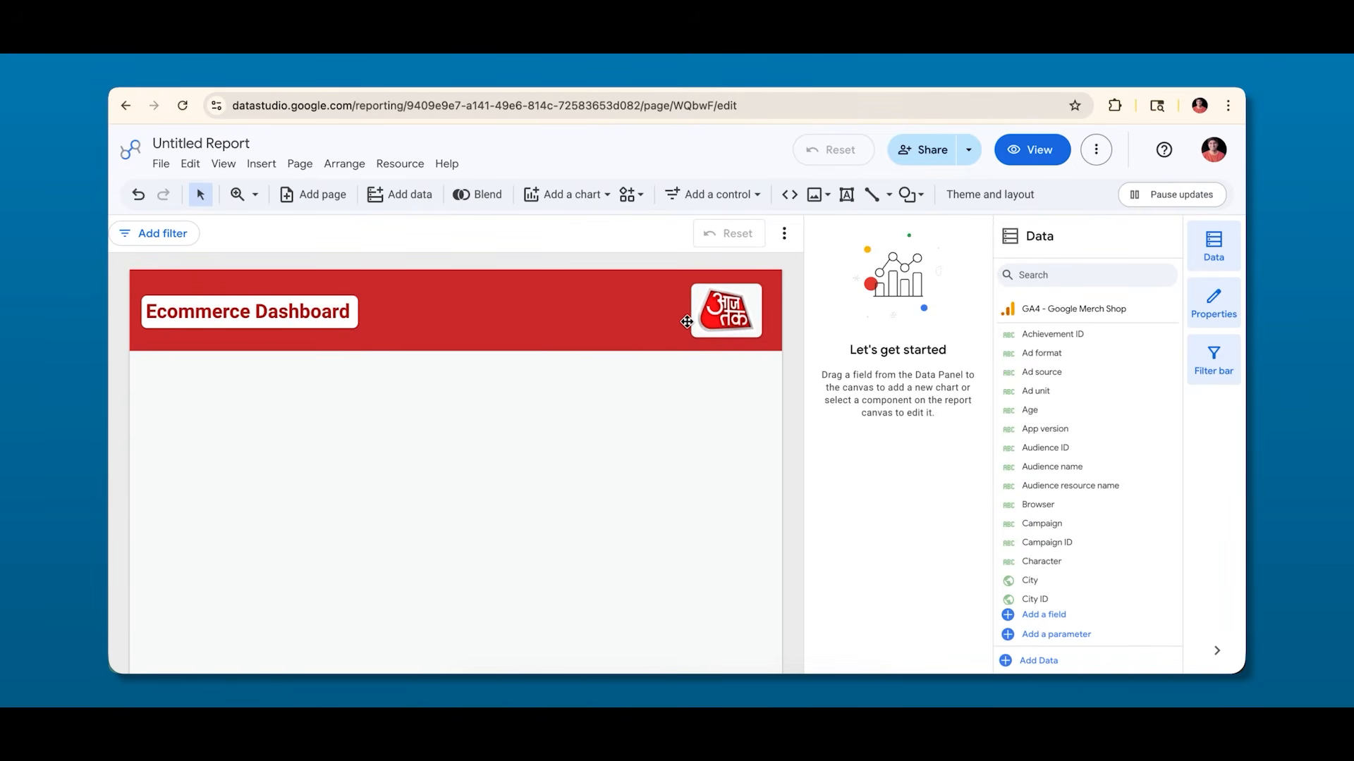
drag(729, 313, 483, 317)
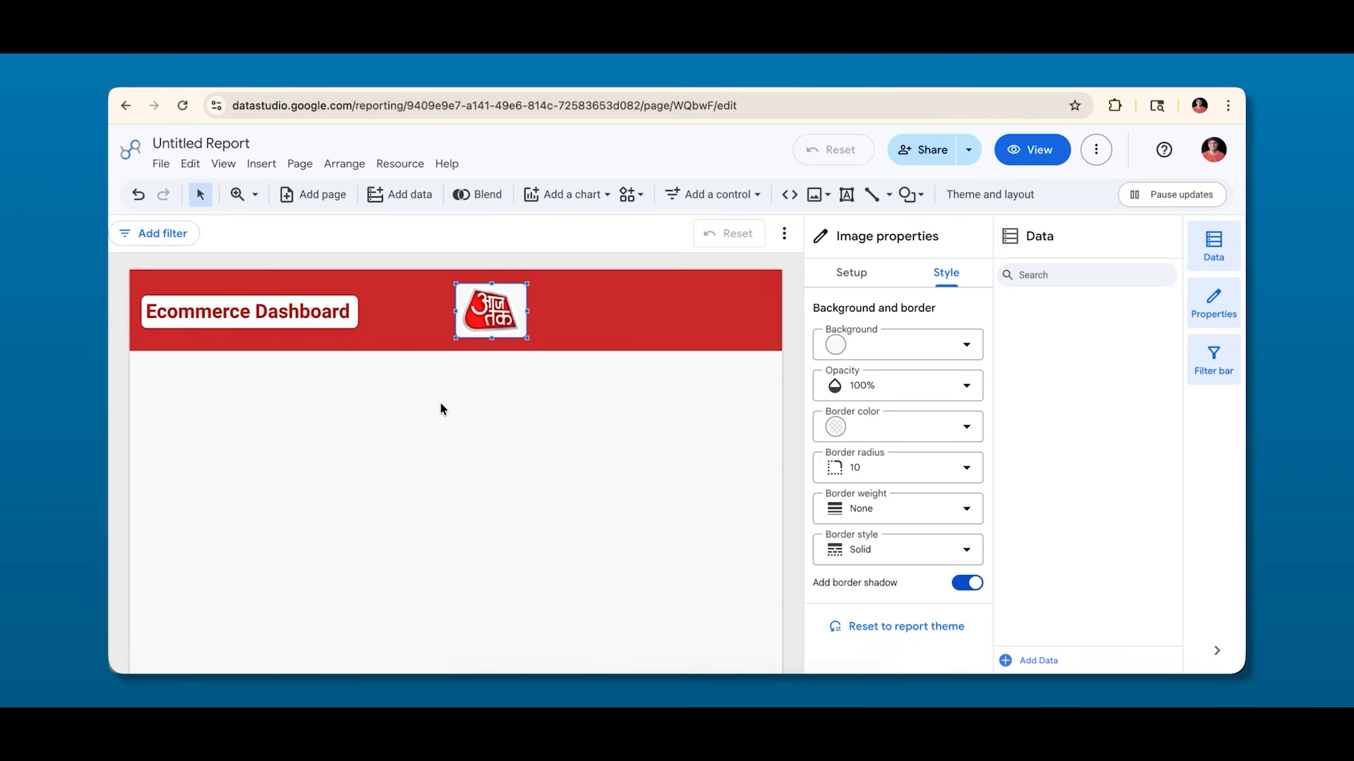
click(429, 369)
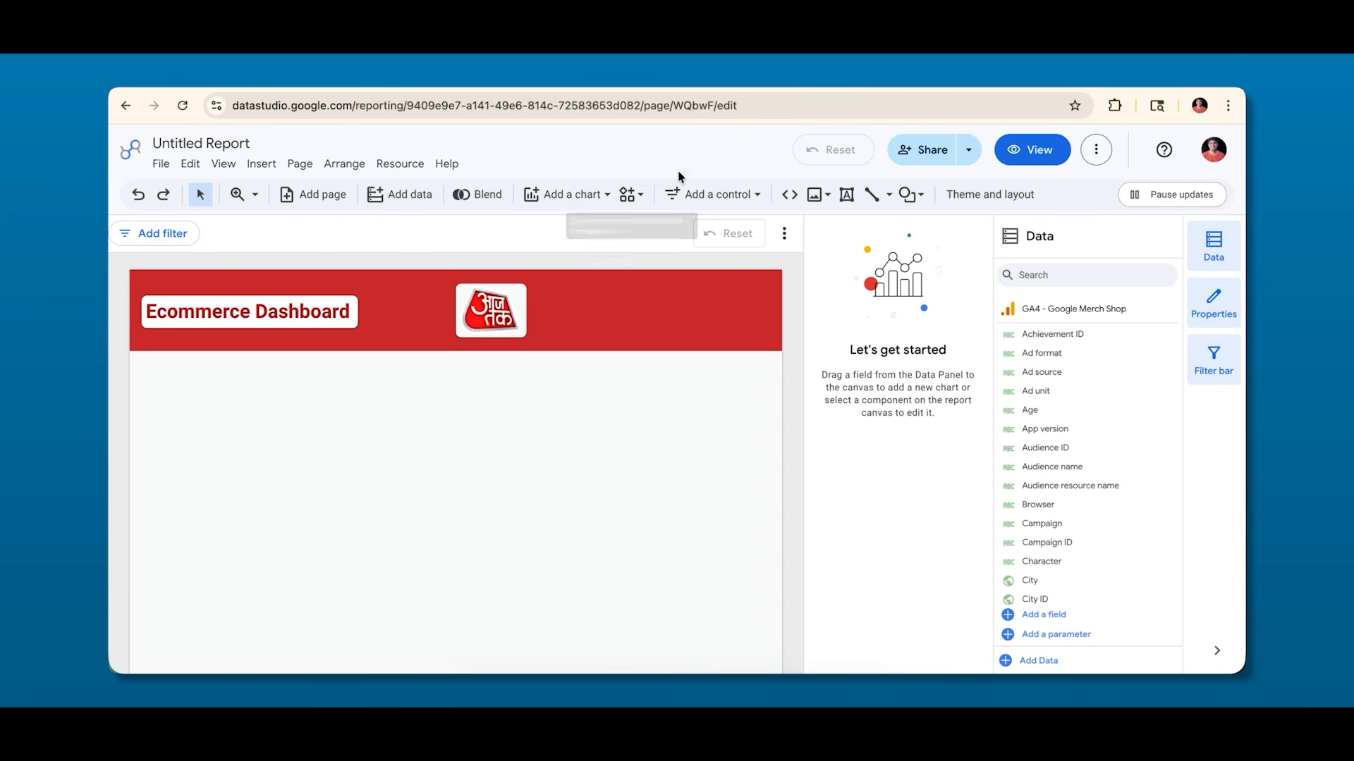
Add a scorecard chart below the Ecommerce Dashboard title, enlarge it slightly and nudge it into place.
click(574, 193)
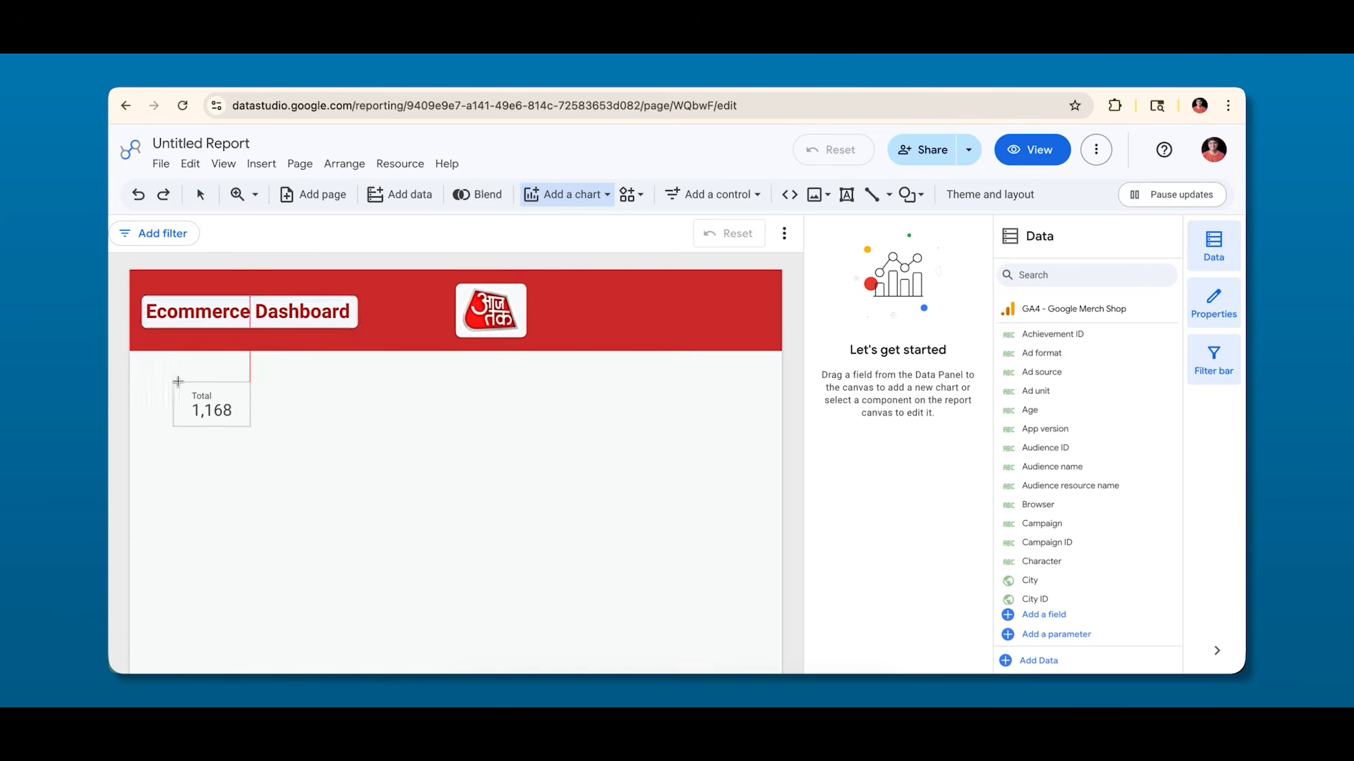
click(170, 388)
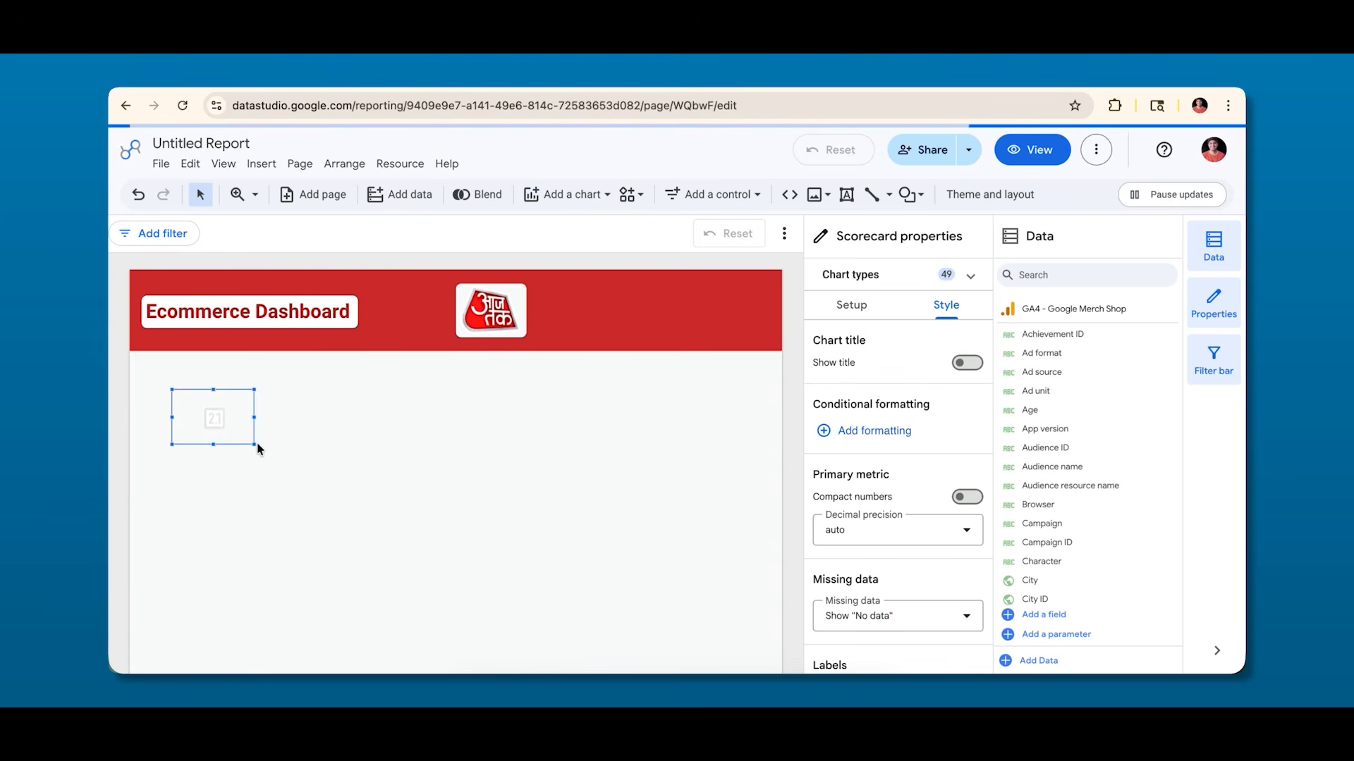
drag(255, 445, 272, 454)
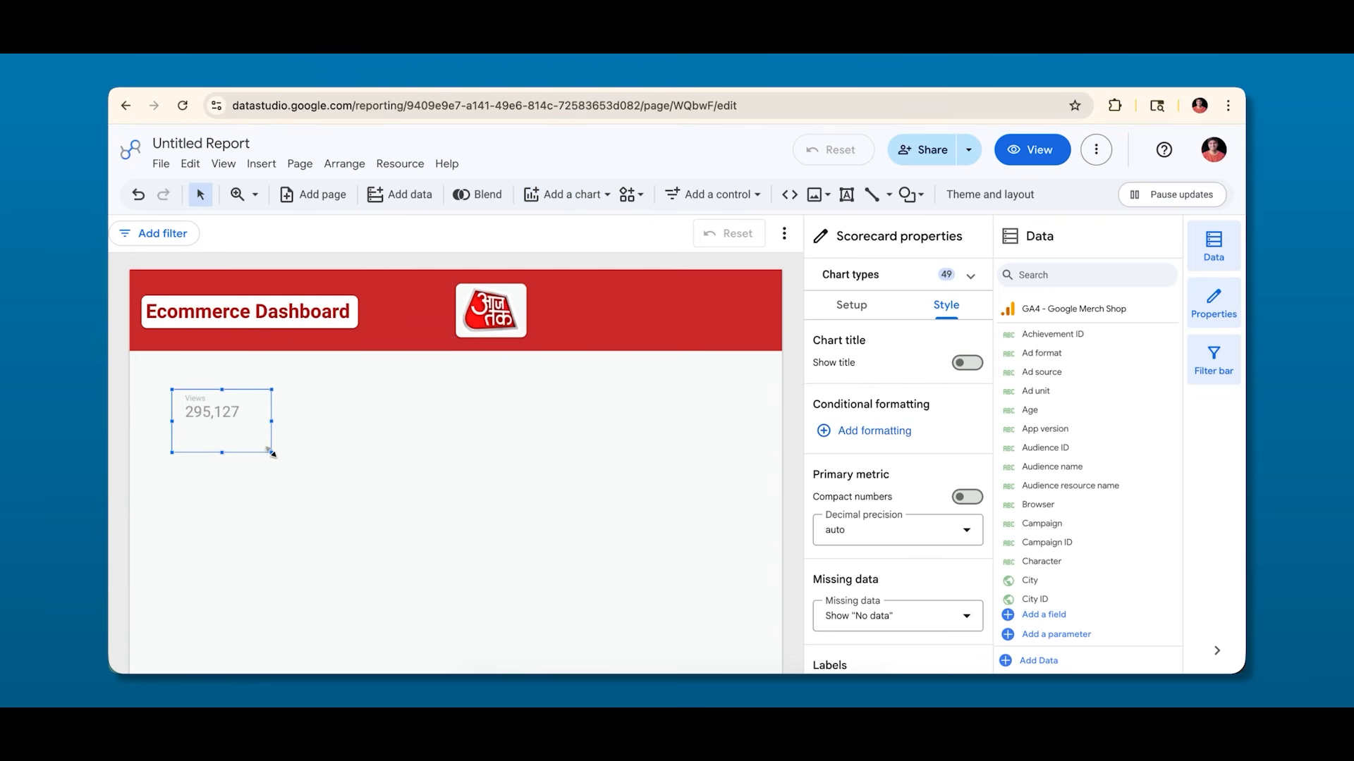
click(574, 201)
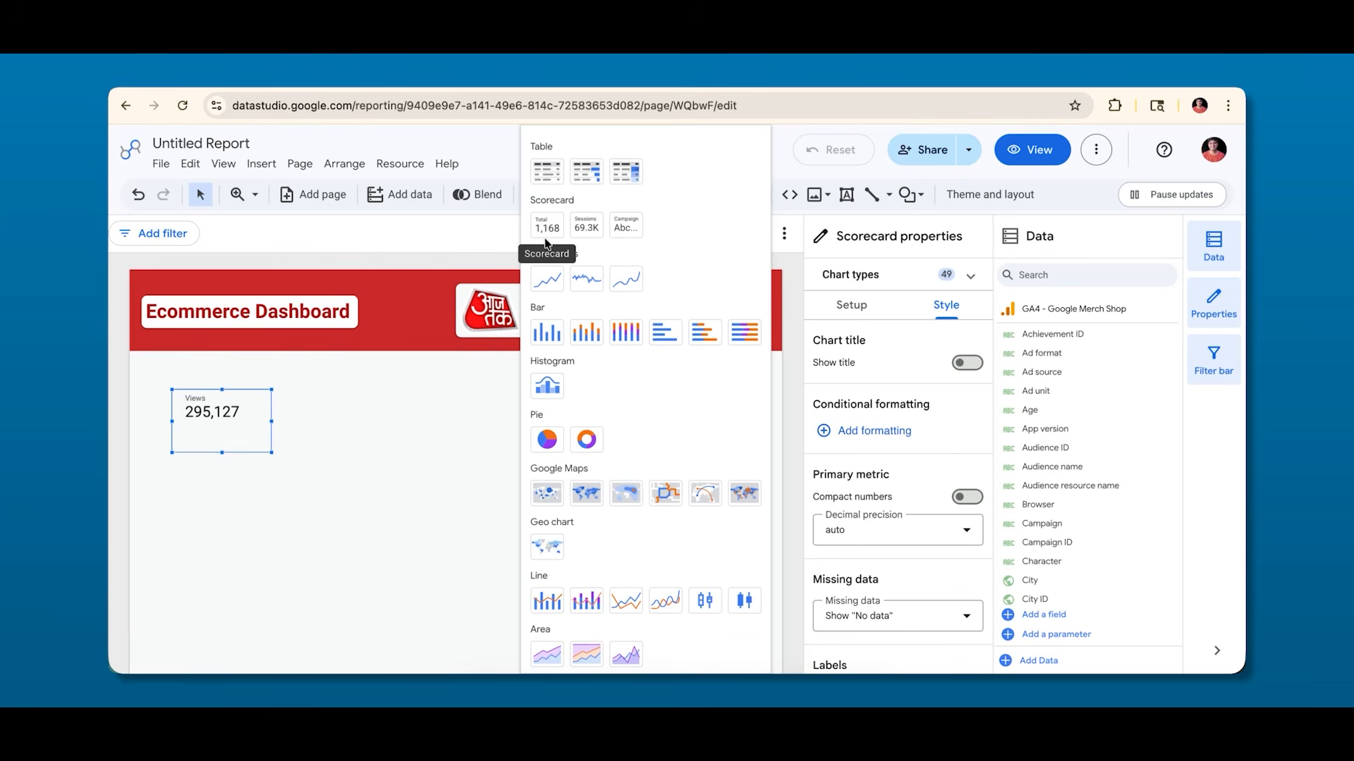
click(209, 427)
drag(230, 424, 226, 423)
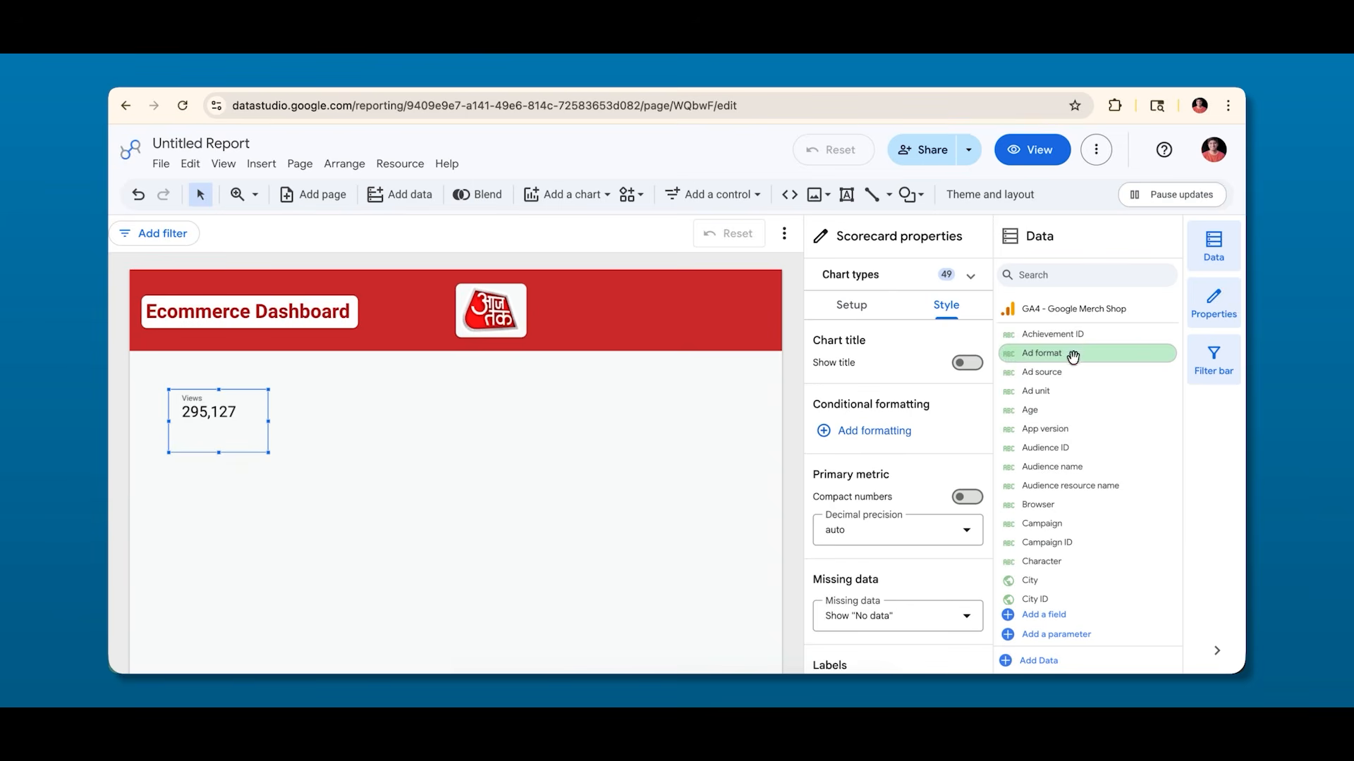
Look through the available data fields and set the scorecard's primary metric to Total users.
scroll(1057, 536, down, 4)
scroll(1056, 536, down, 15)
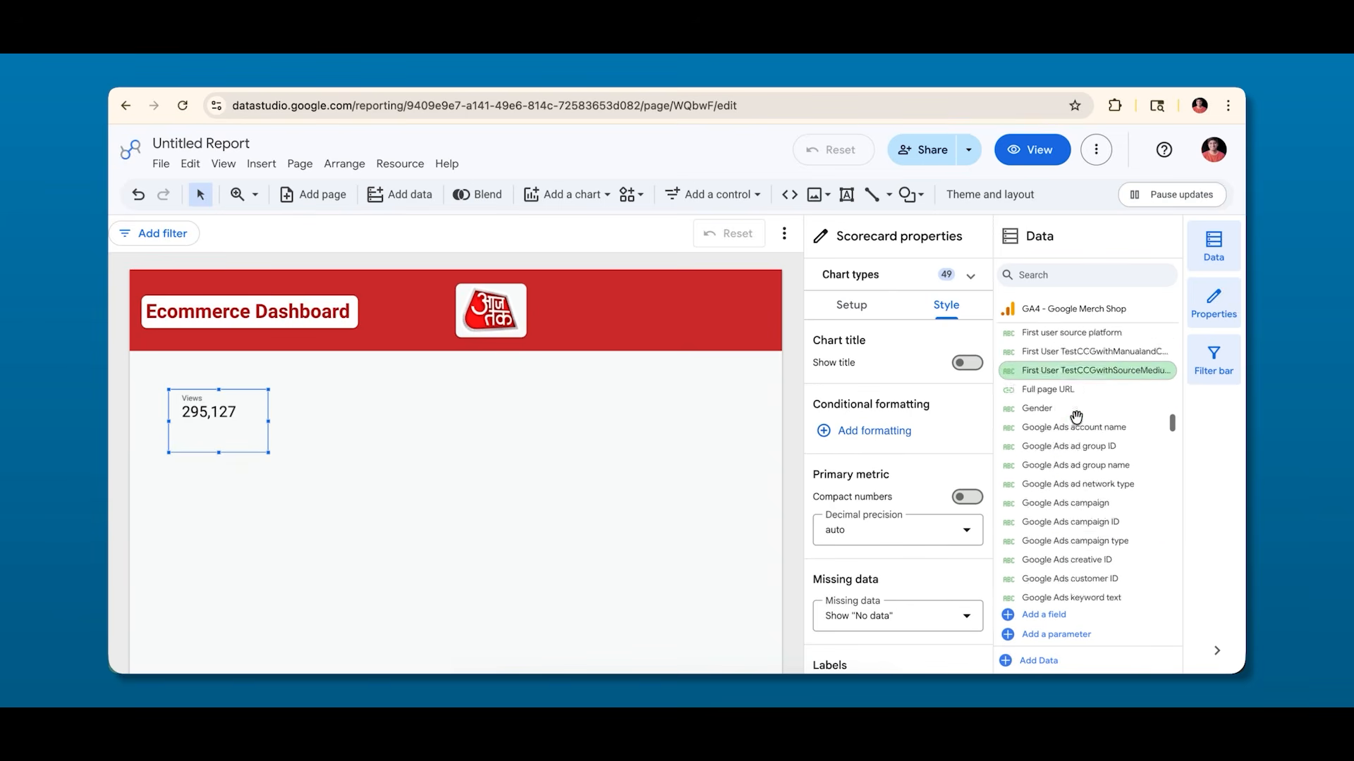
scroll(1076, 417, up, 10)
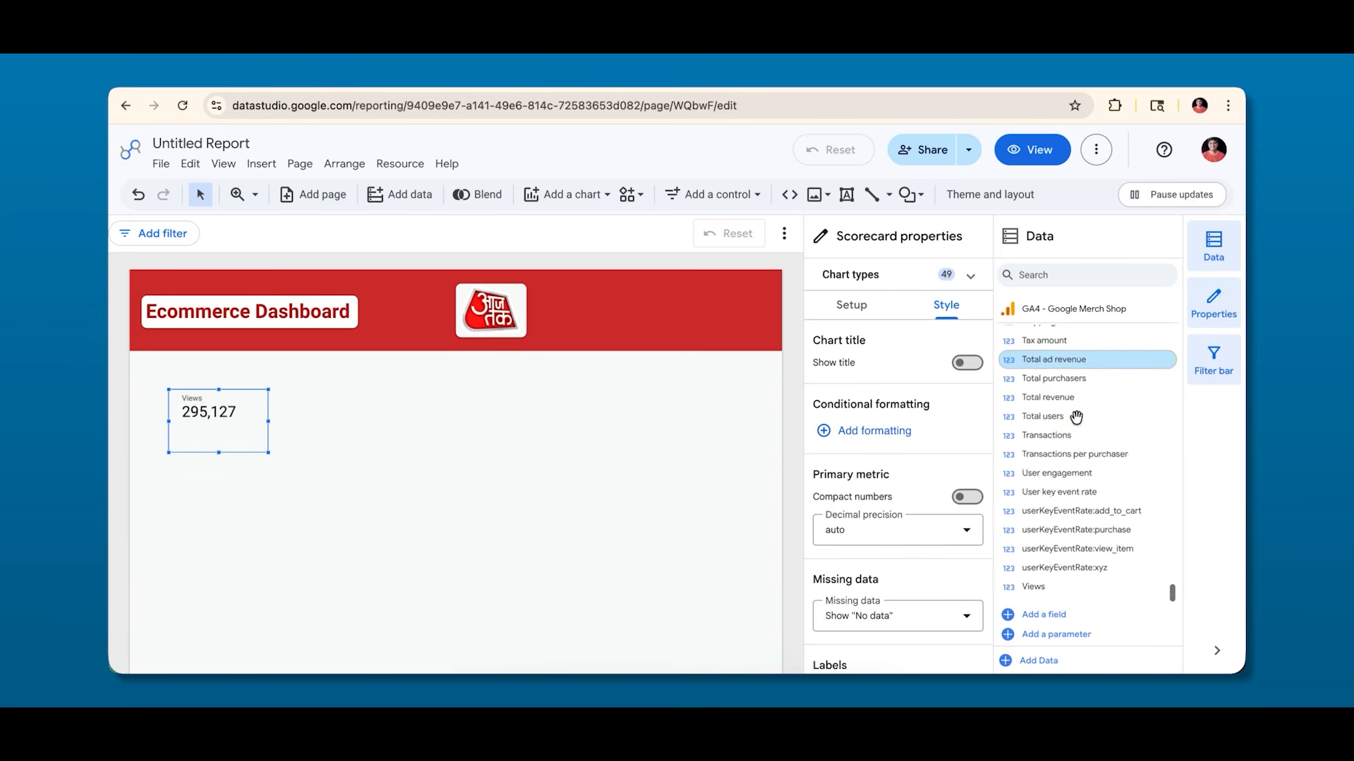
scroll(1069, 454, up, 5)
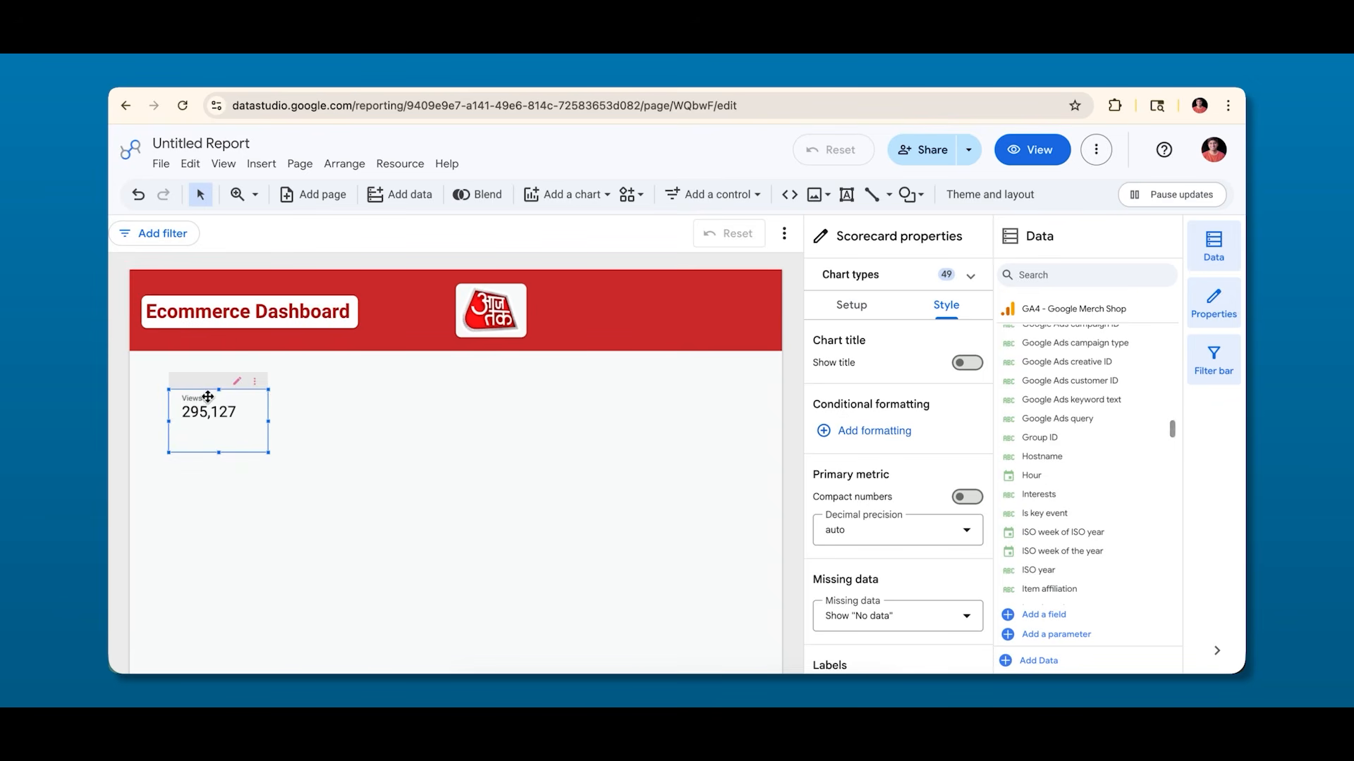
scroll(1050, 385, up, 10)
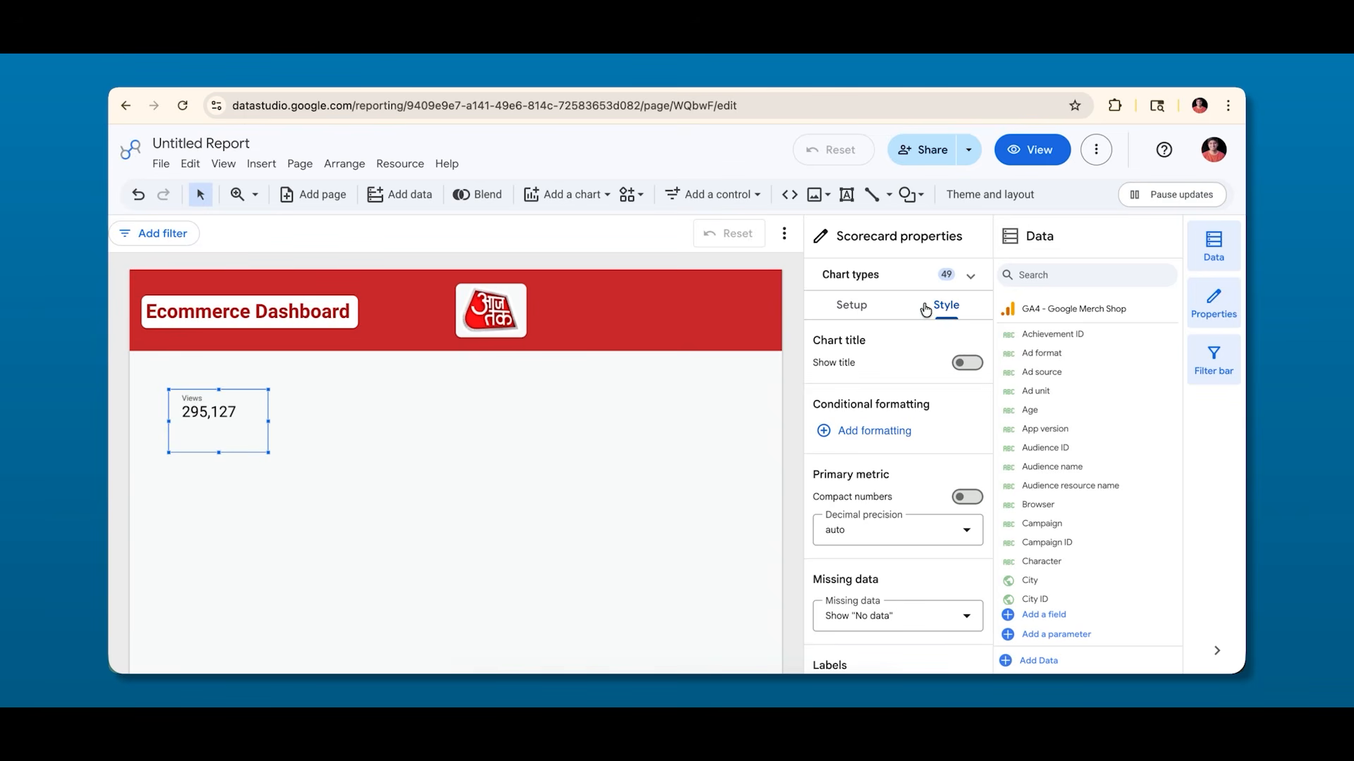
click(840, 312)
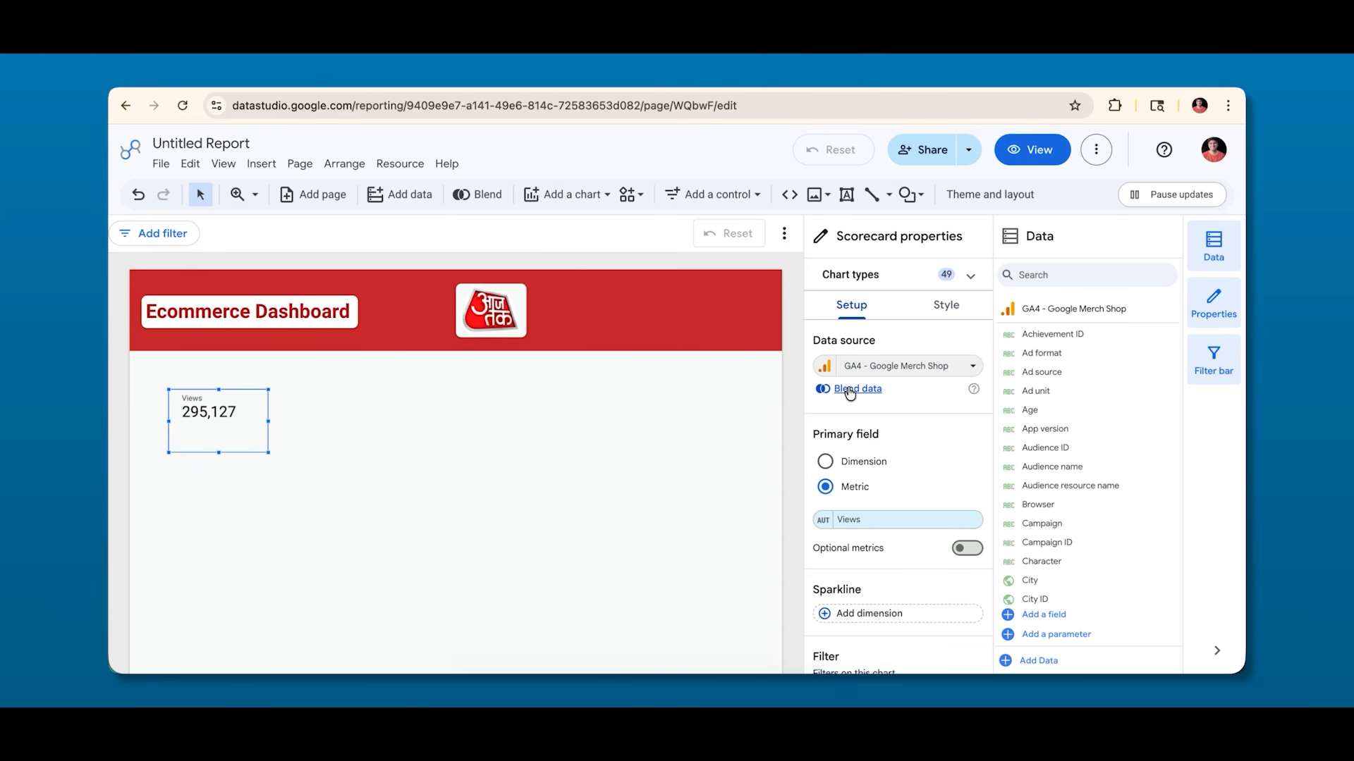
scroll(865, 442, down, 1)
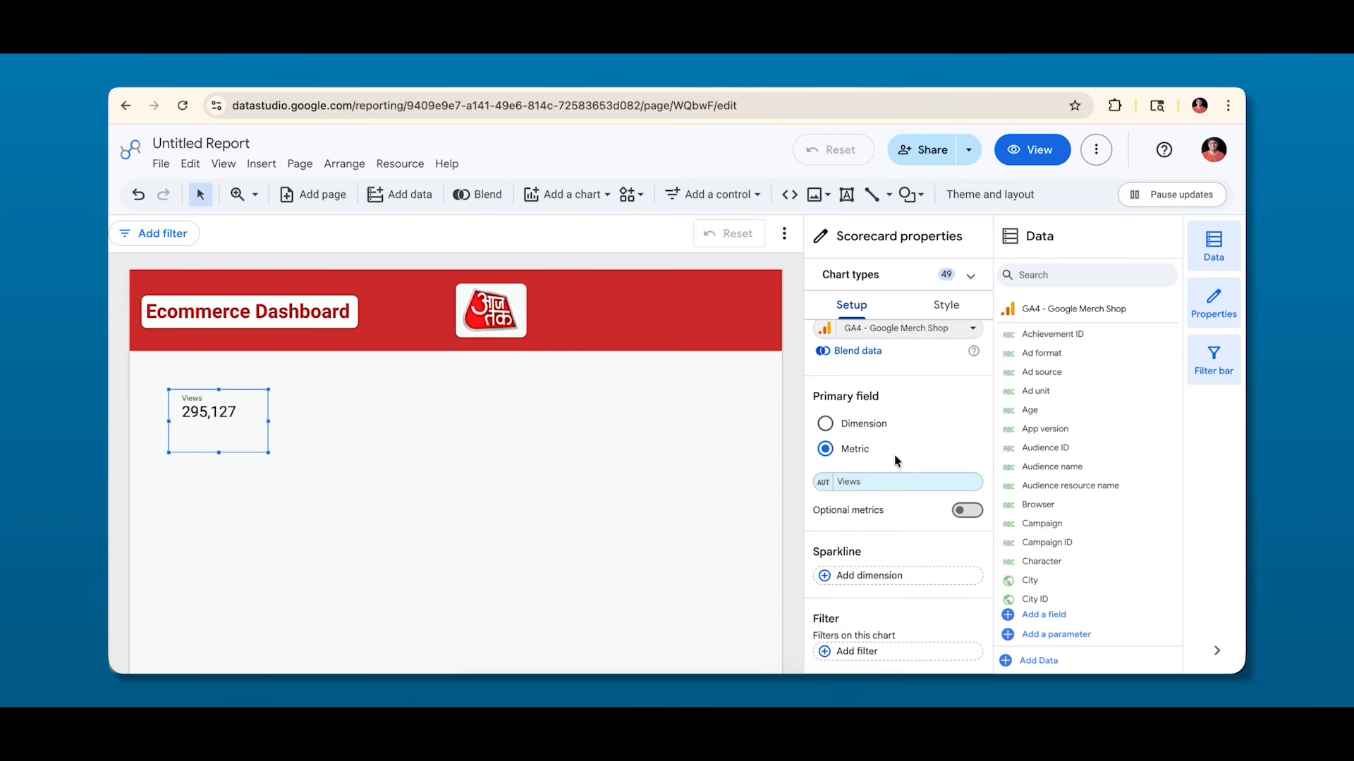
click(866, 486)
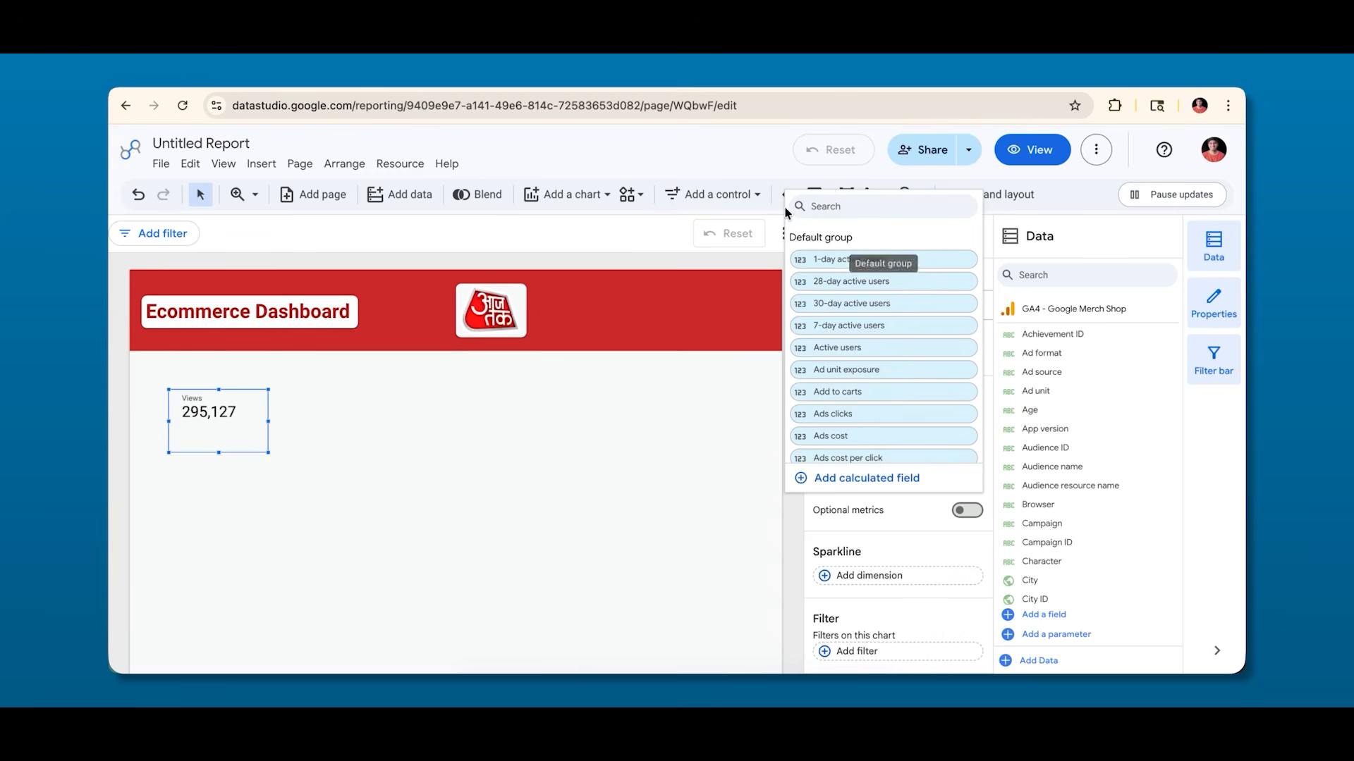
text(users)
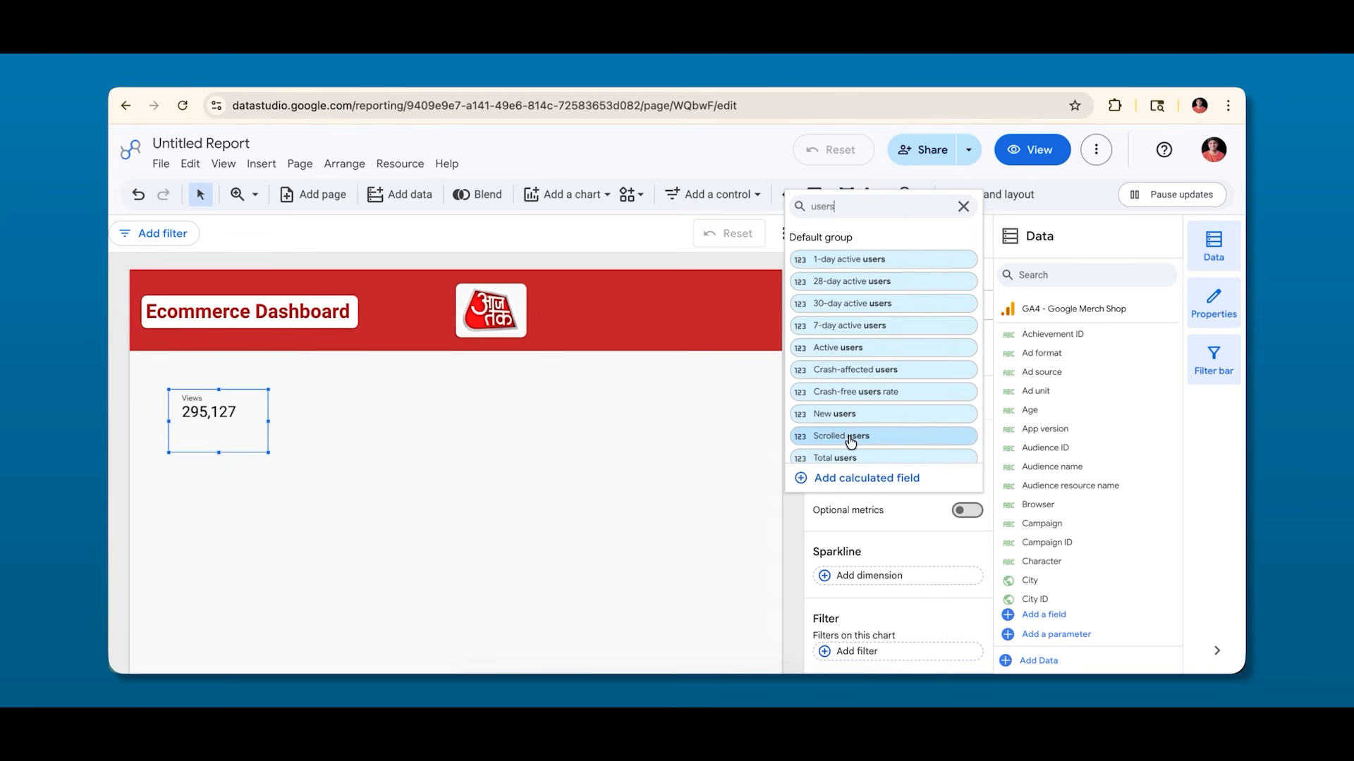
scroll(849, 441, down, 1)
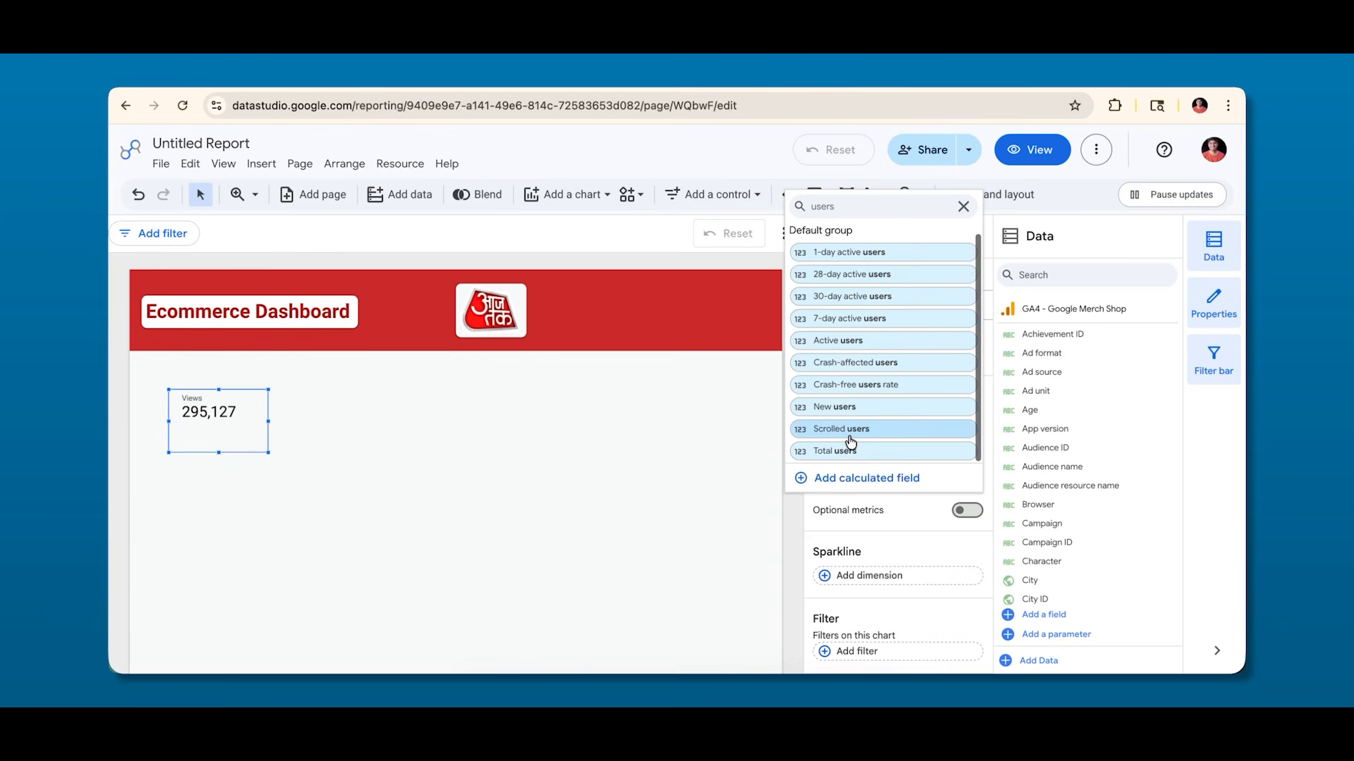
click(834, 454)
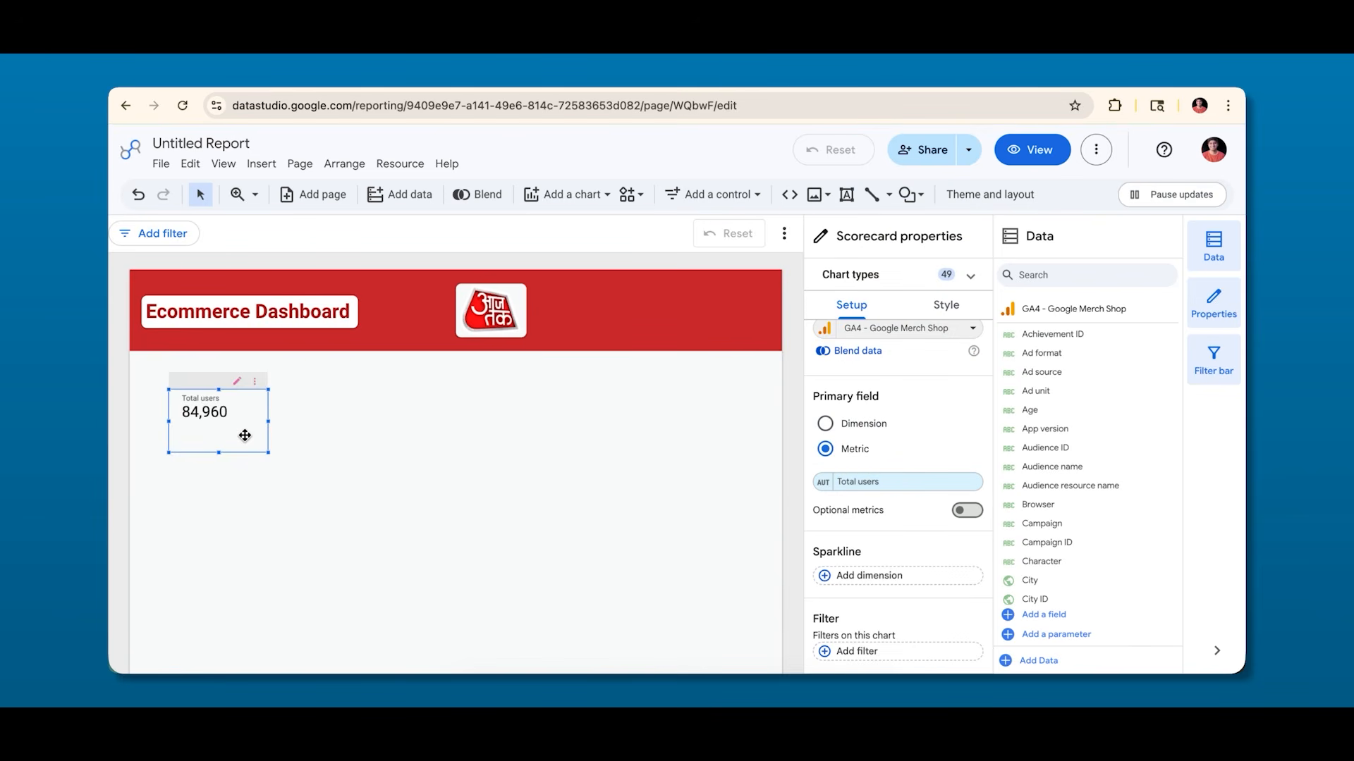
Search the data source's fields for "total users" and assign Total users as the scorecard's metric from there.
click(1044, 276)
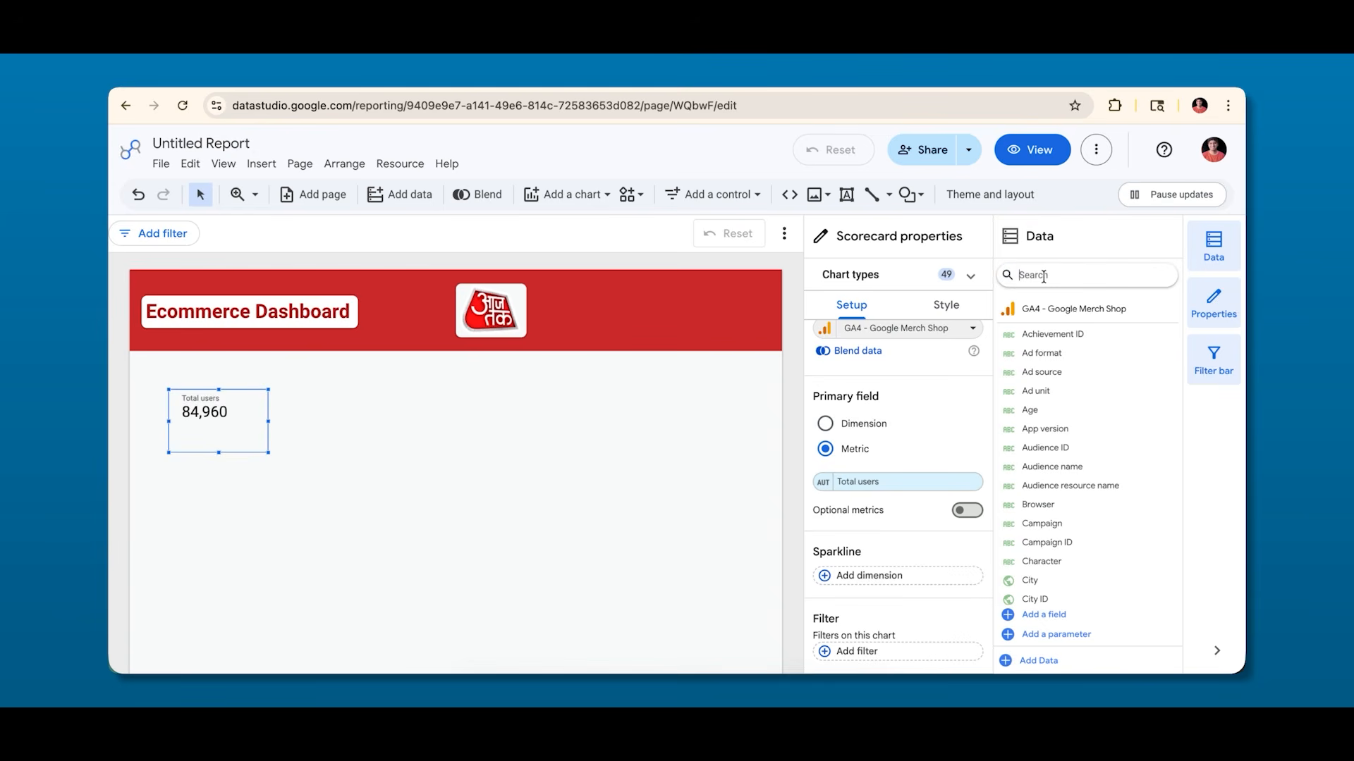
text(total users)
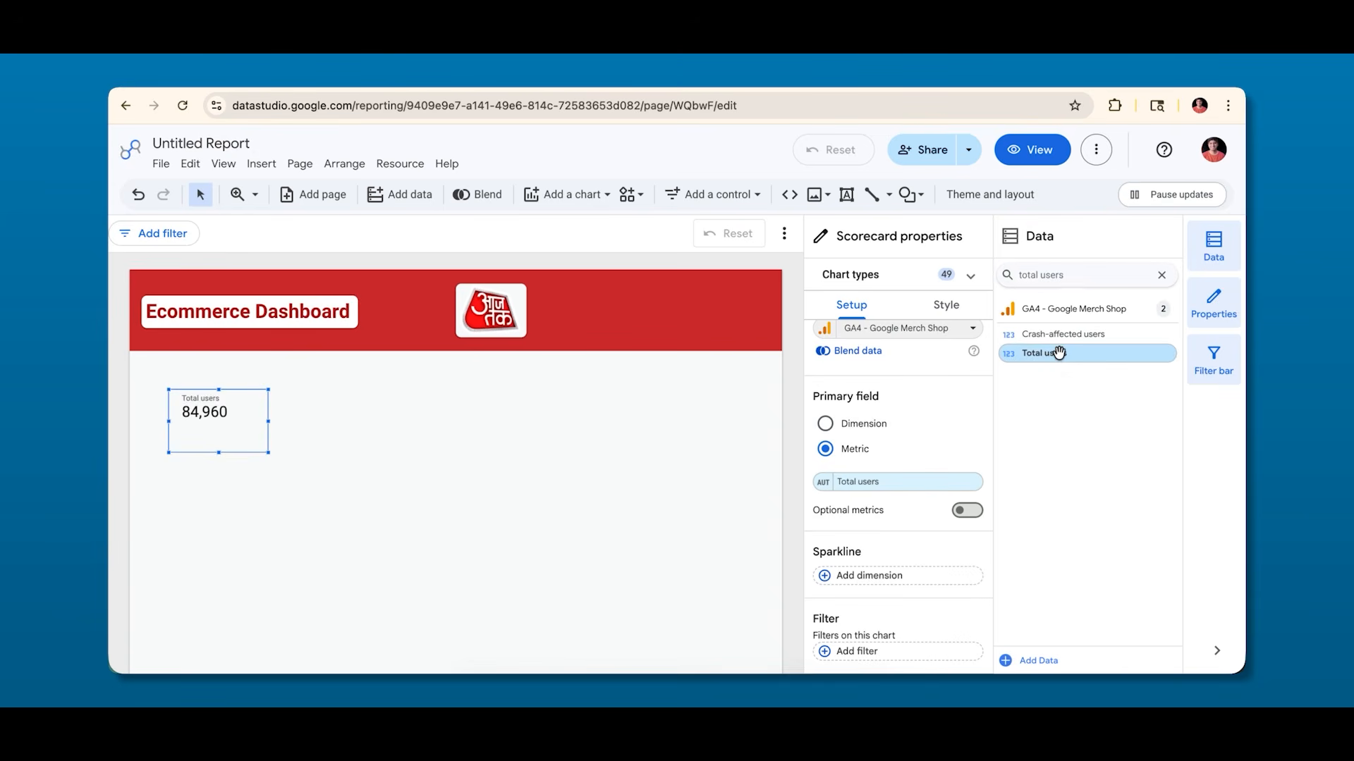
drag(1055, 353, 899, 486)
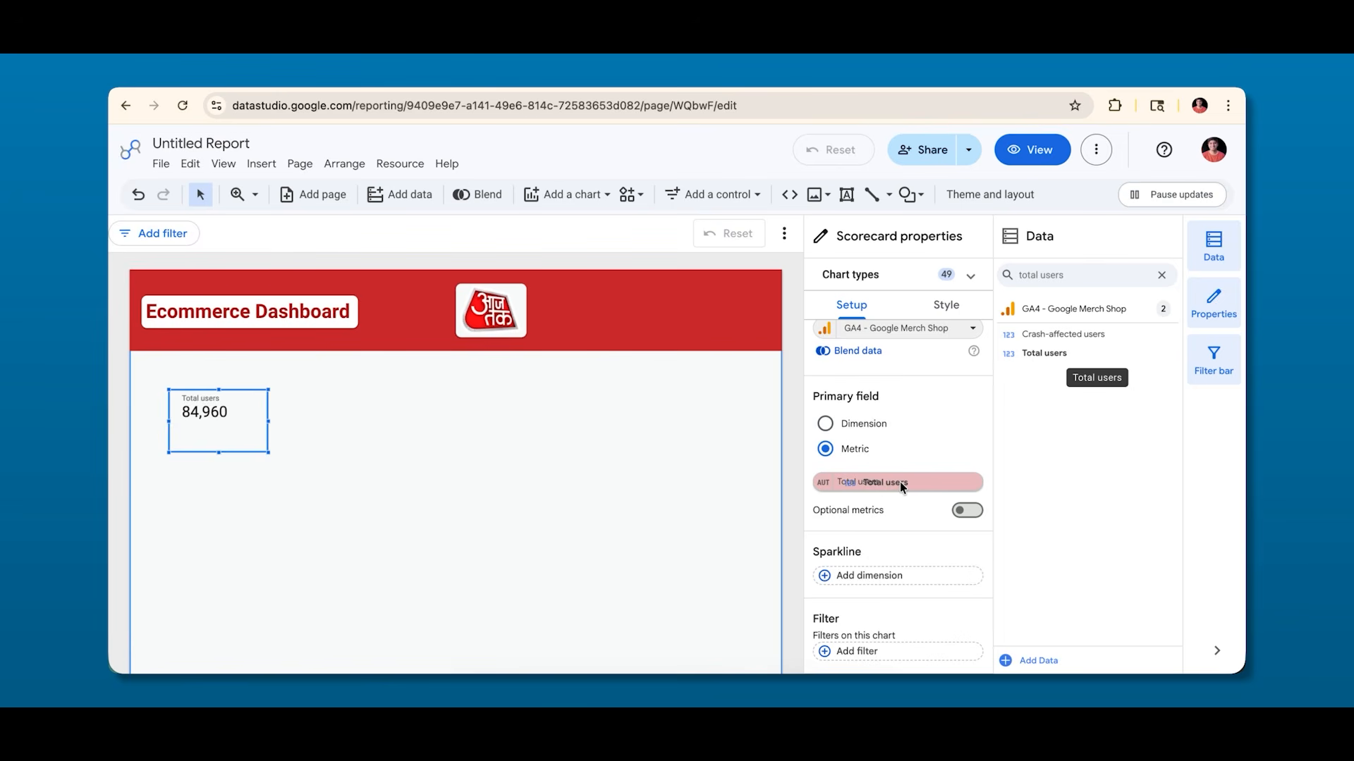
drag(900, 481, 900, 480)
Search the data source's fields for "views" and replace the scorecard's metric with Views.
click(1076, 277)
drag(1076, 276, 1013, 275)
text(vi)
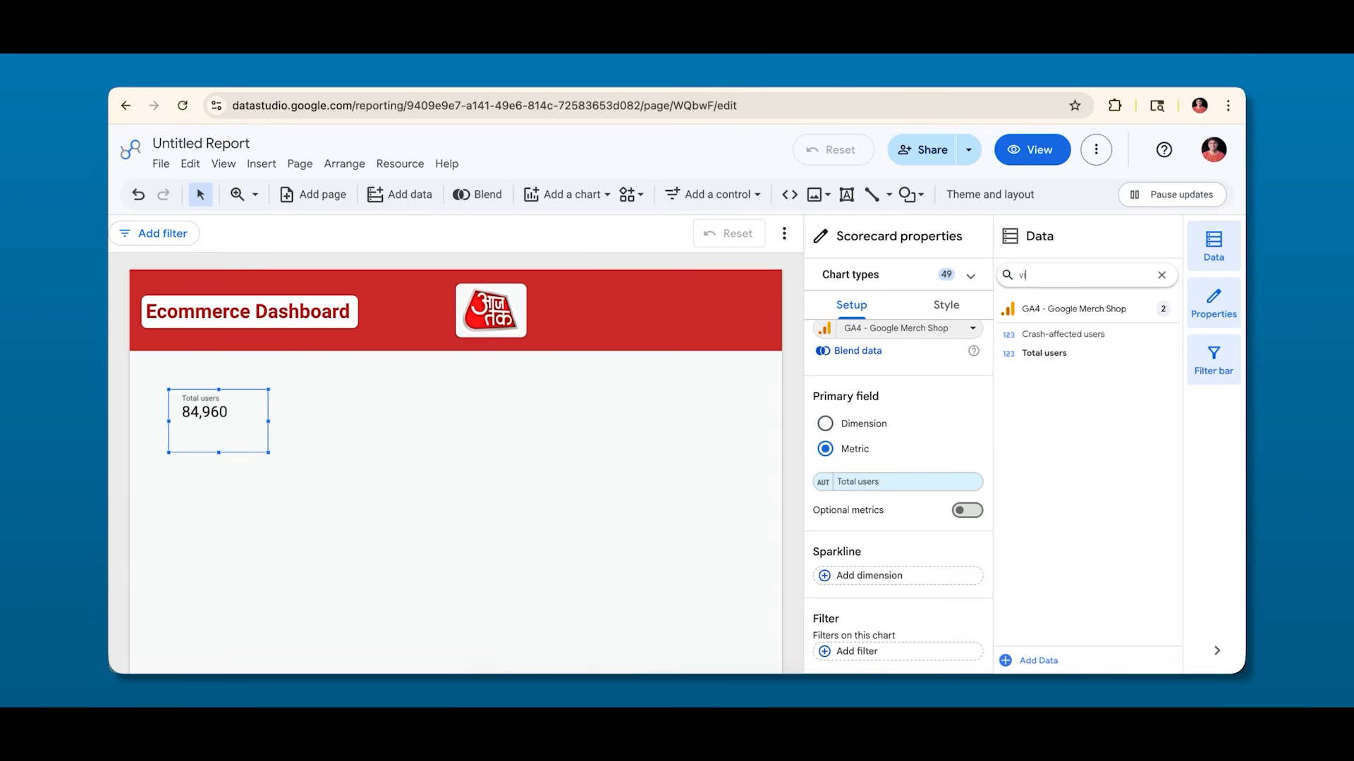
text(ews)
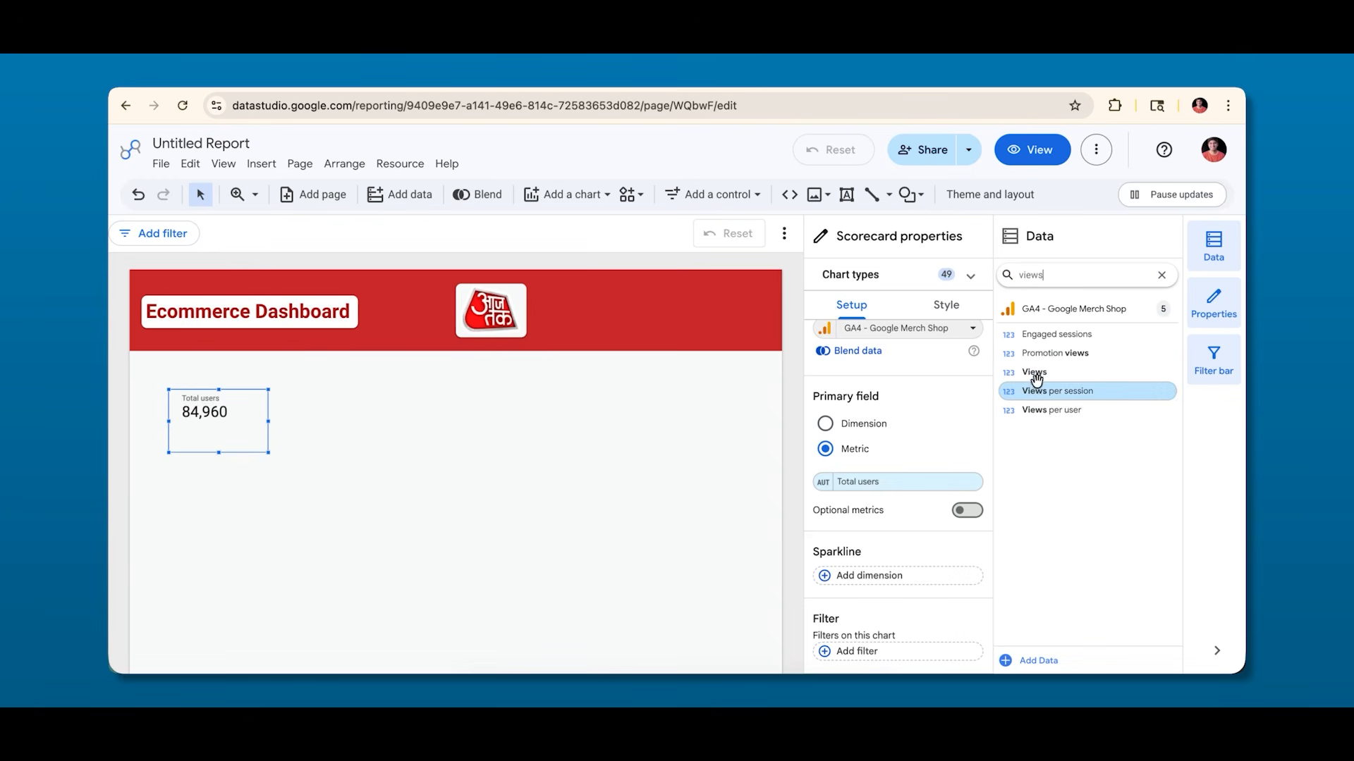
drag(1035, 375, 904, 484)
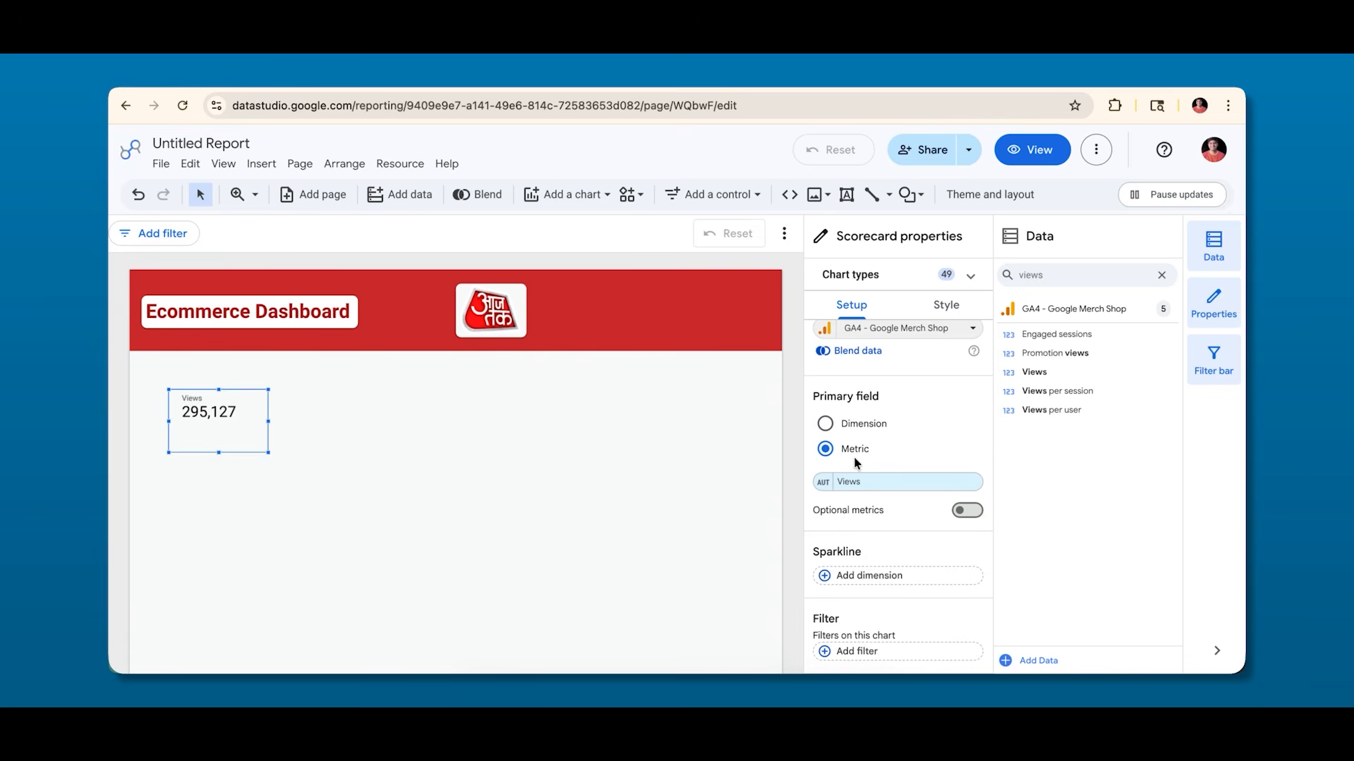
Add a sparkline with the Date dimension to the Views scorecard, review its filter and date range options, and deselect it.
scroll(869, 552, down, 1)
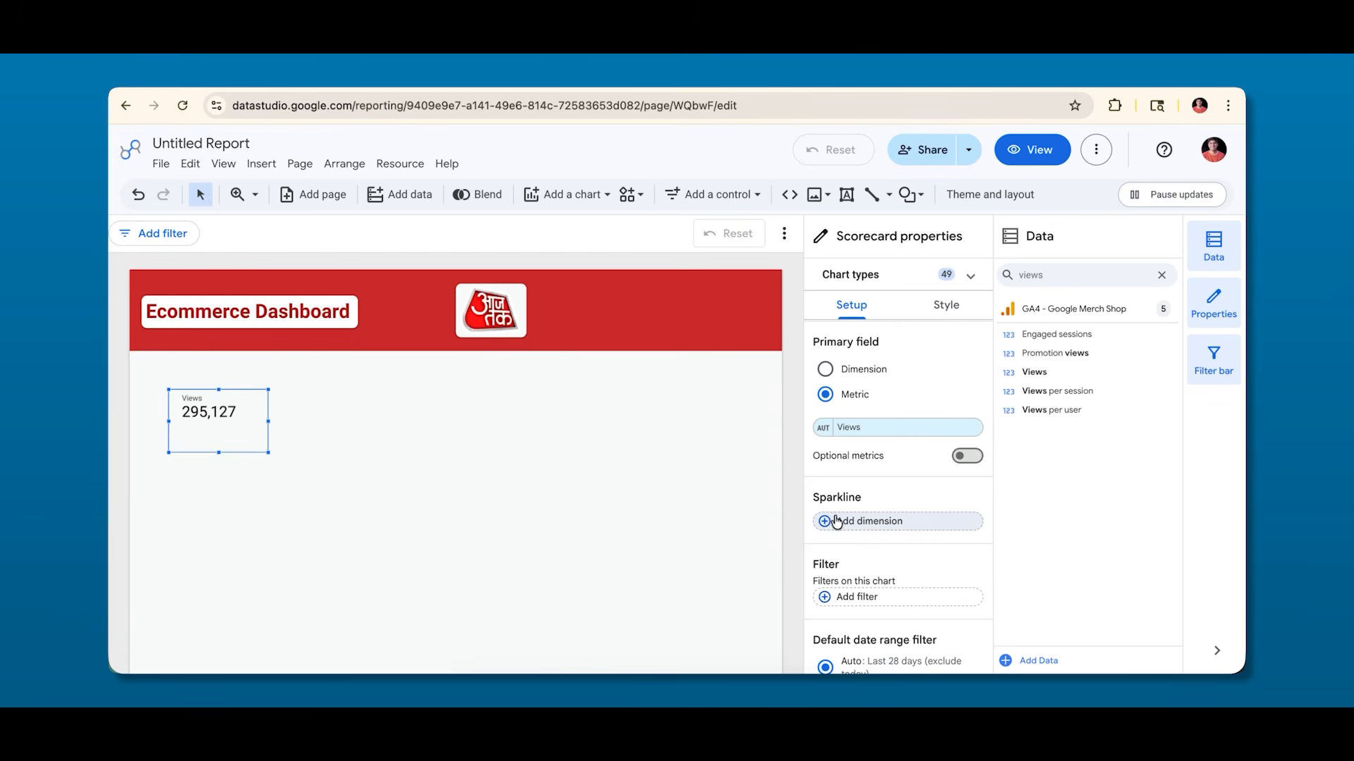
click(834, 522)
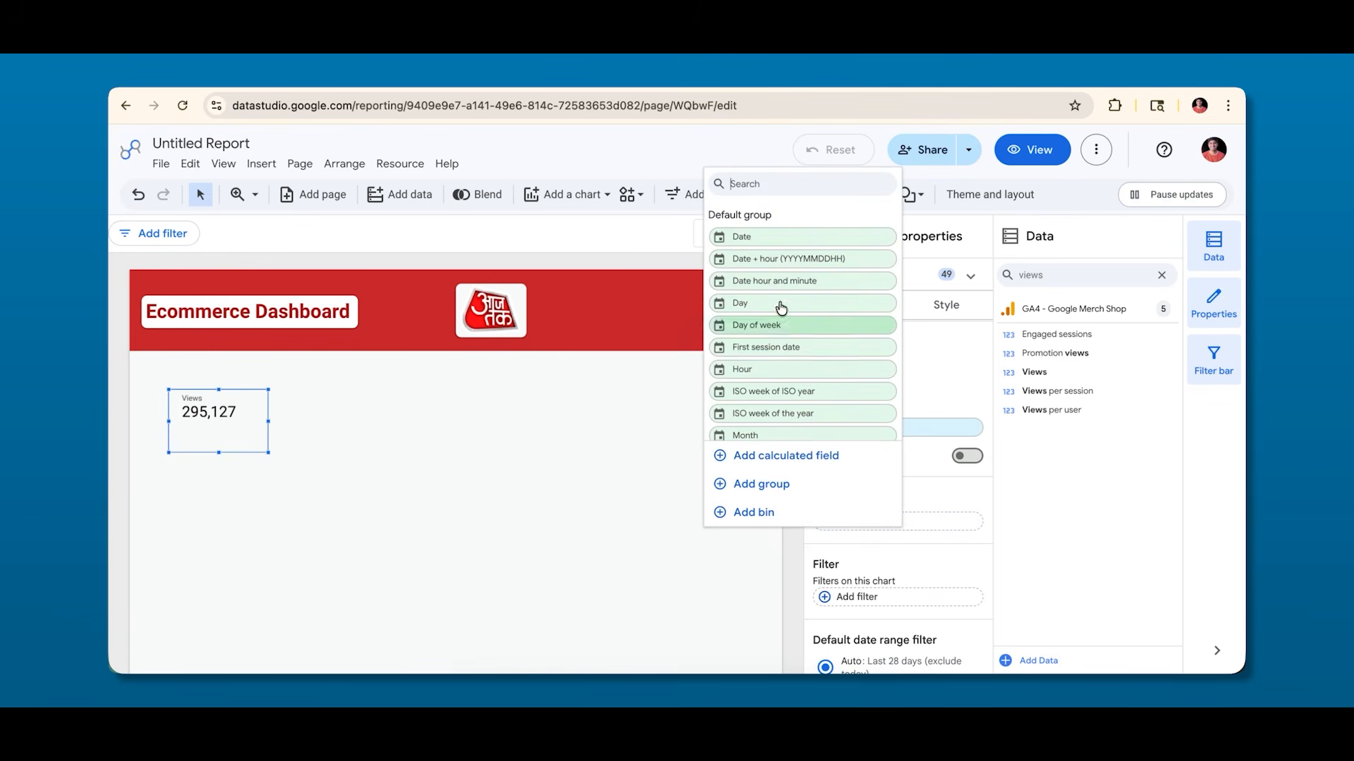
click(735, 241)
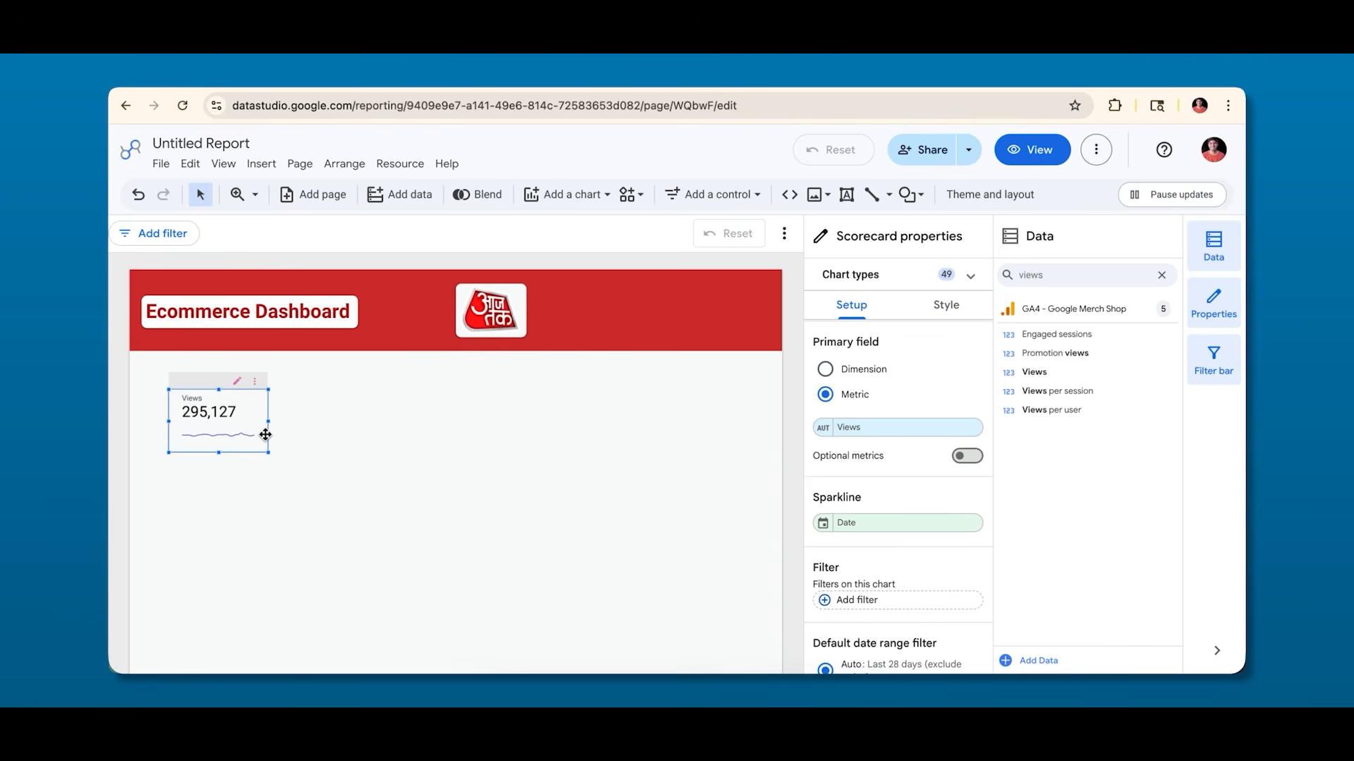
scroll(831, 491, down, 4)
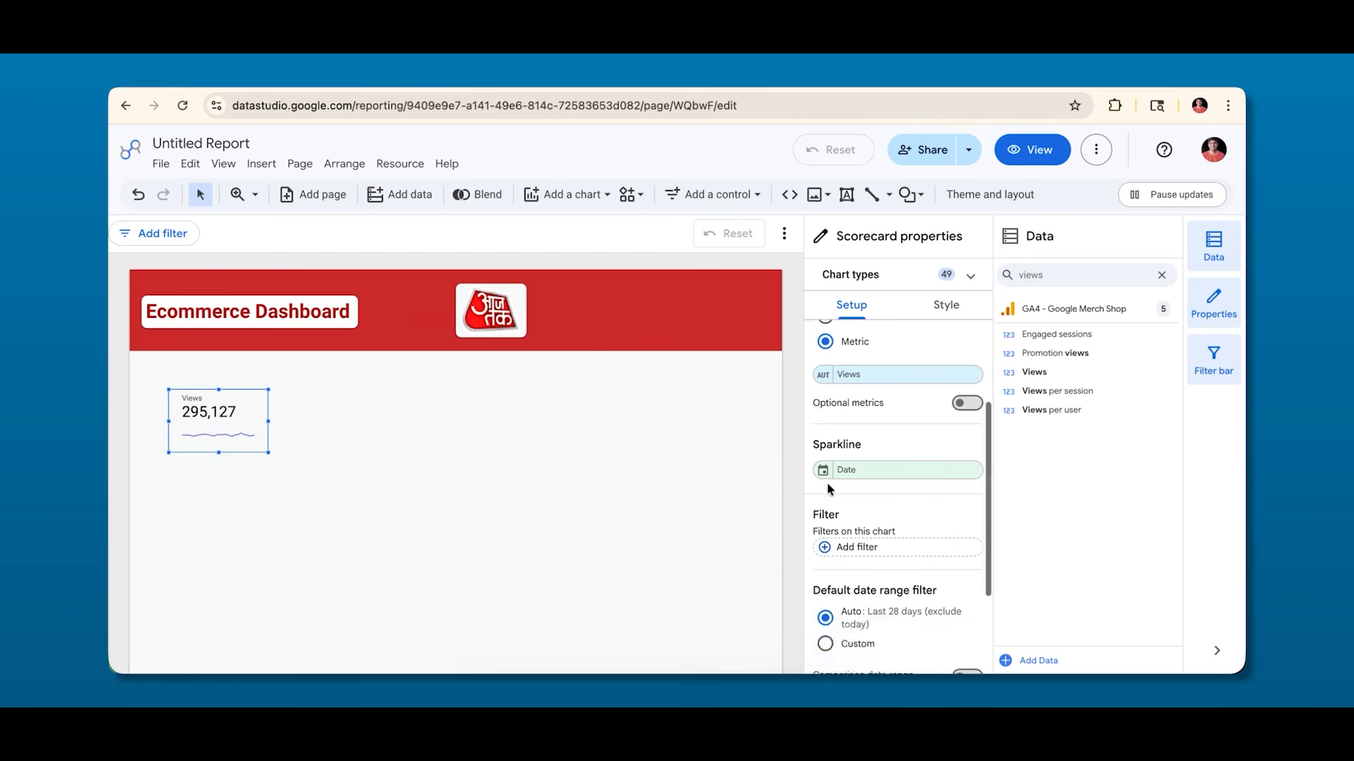
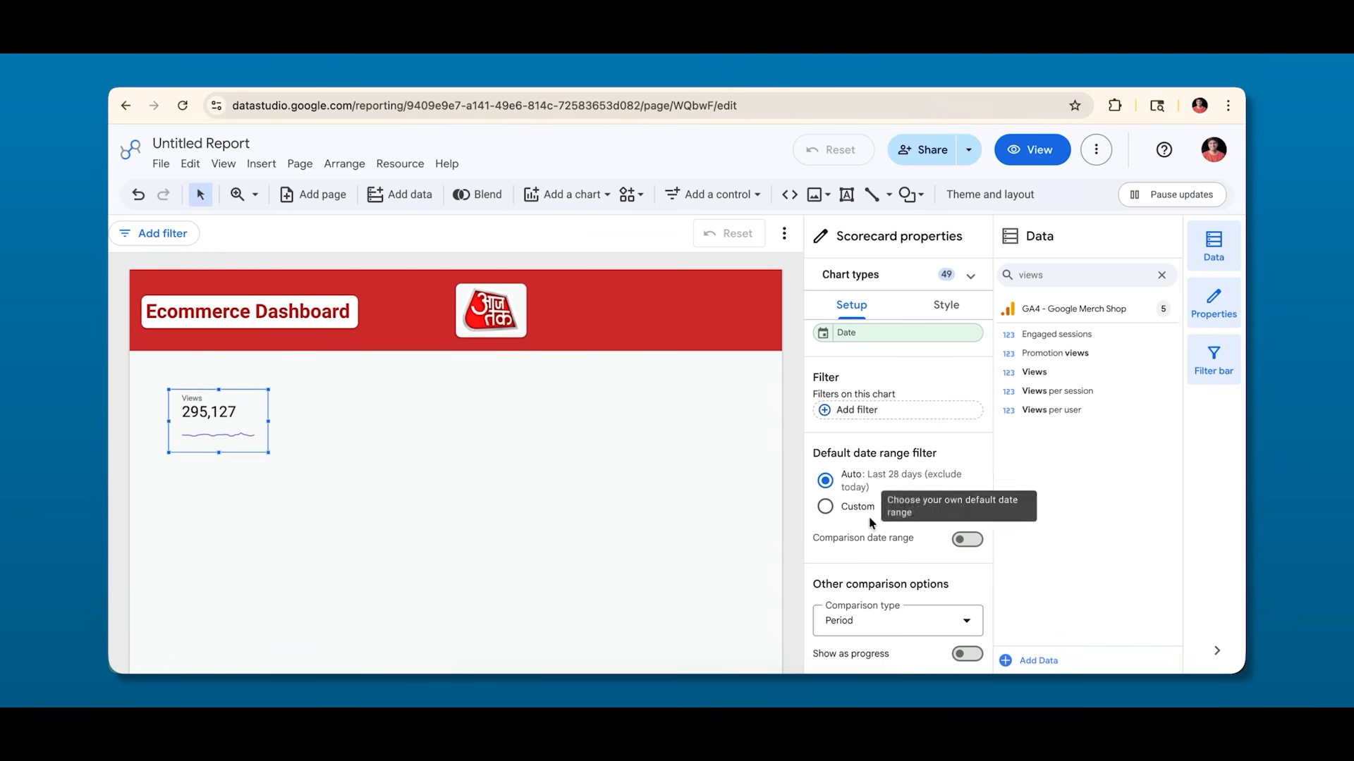
scroll(861, 391, up, 2)
scroll(858, 394, down, 2)
scroll(859, 395, up, 4)
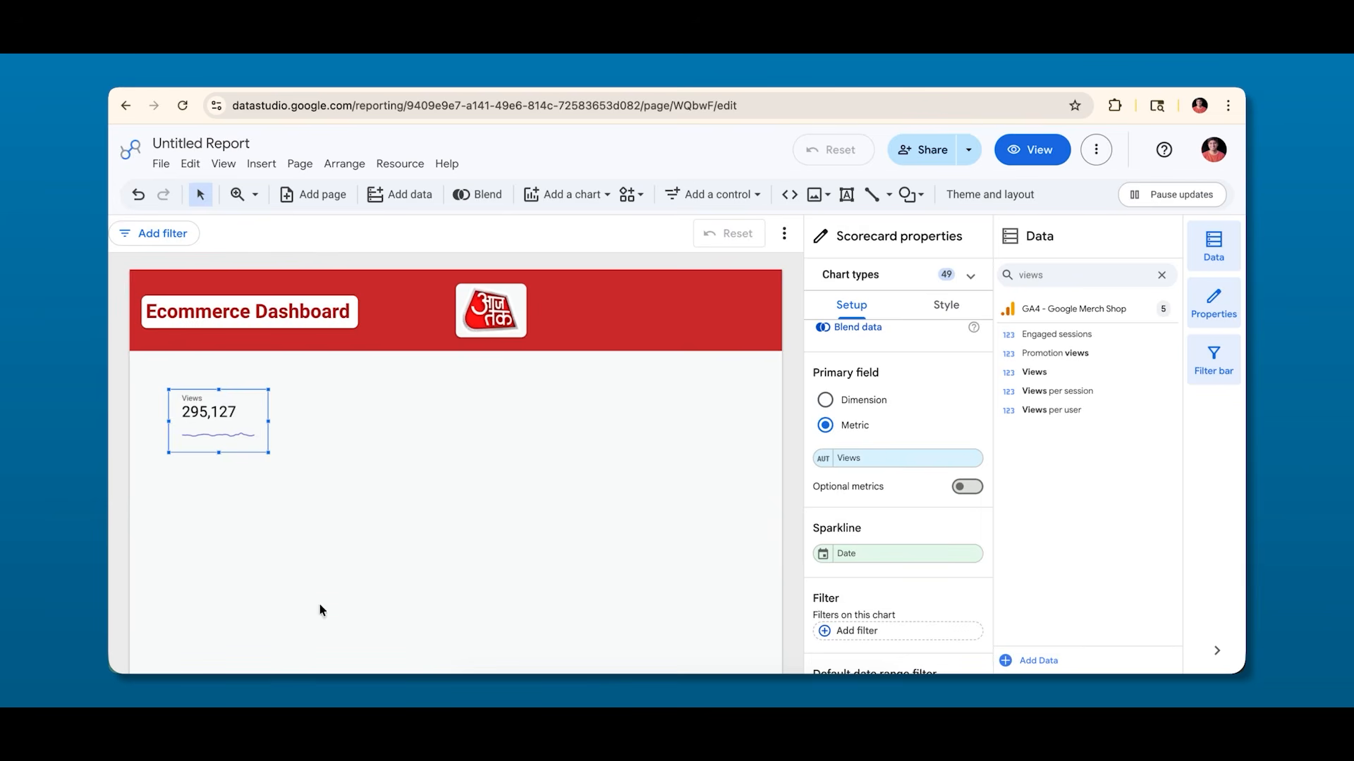
click(359, 478)
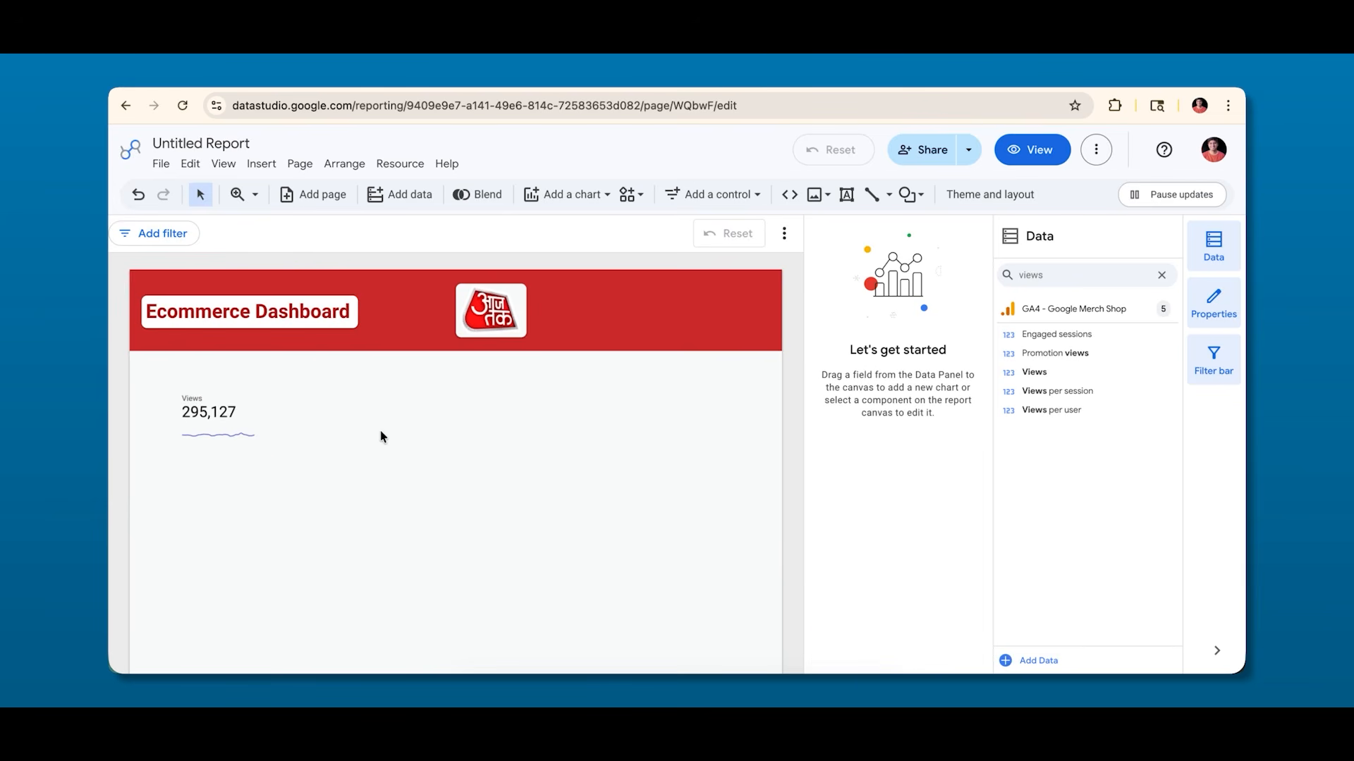
Examine the Views scorecard's style options, including its sparkline colour, and the report's theme settings.
click(217, 416)
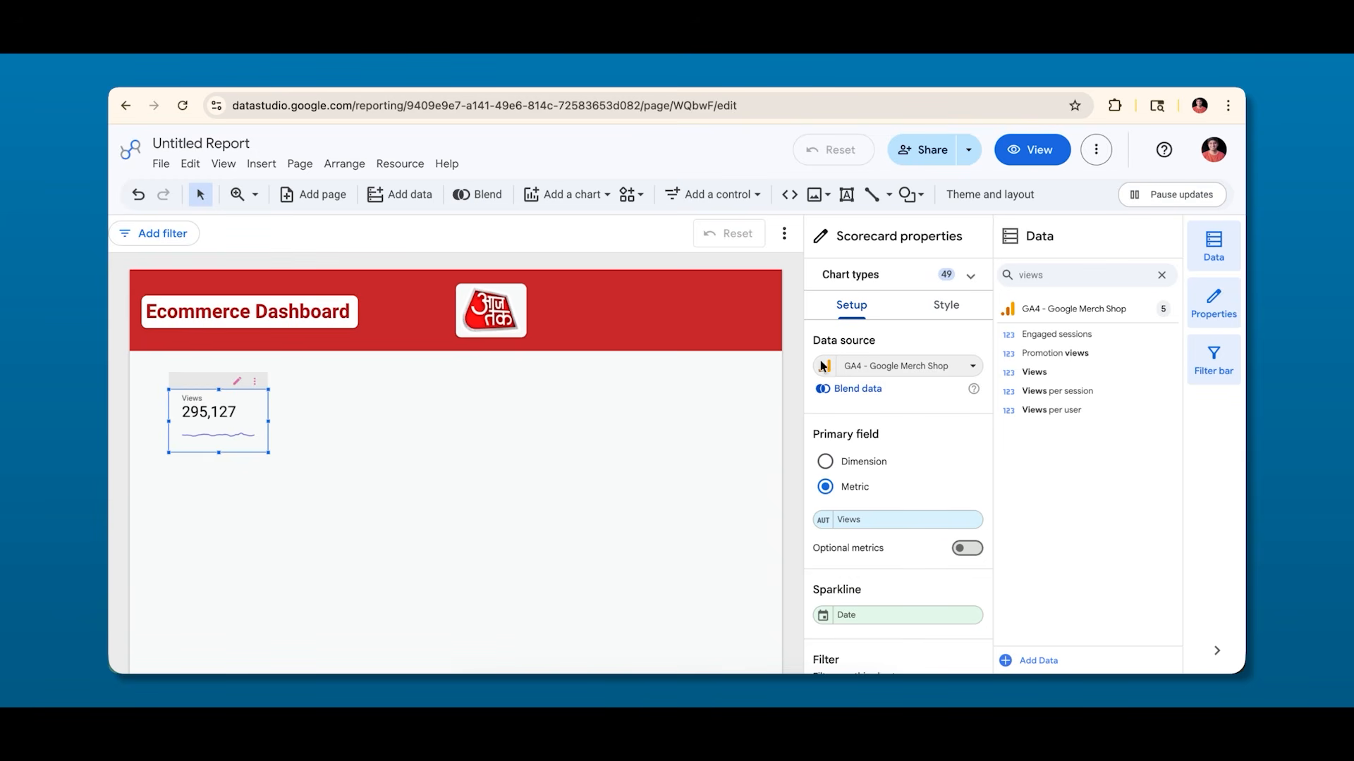
click(956, 317)
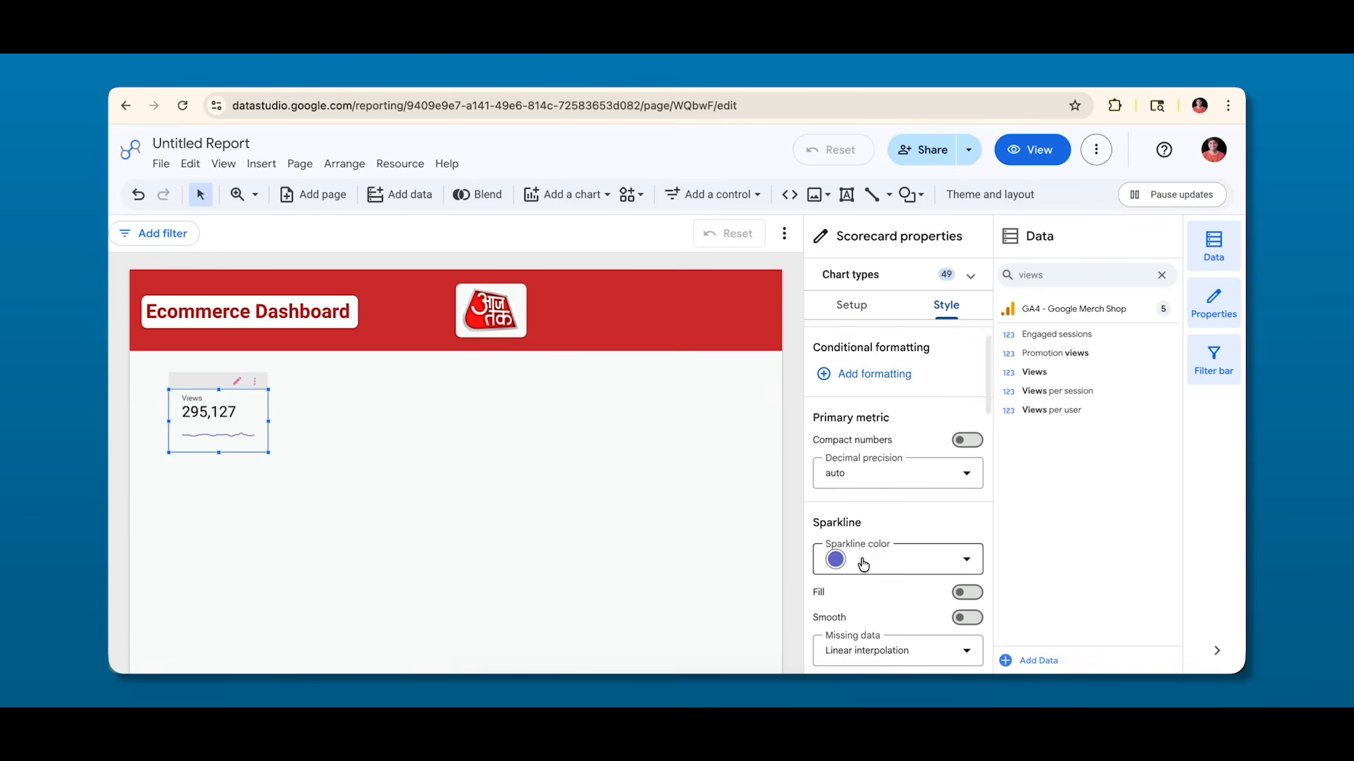
scroll(864, 562, down, 3)
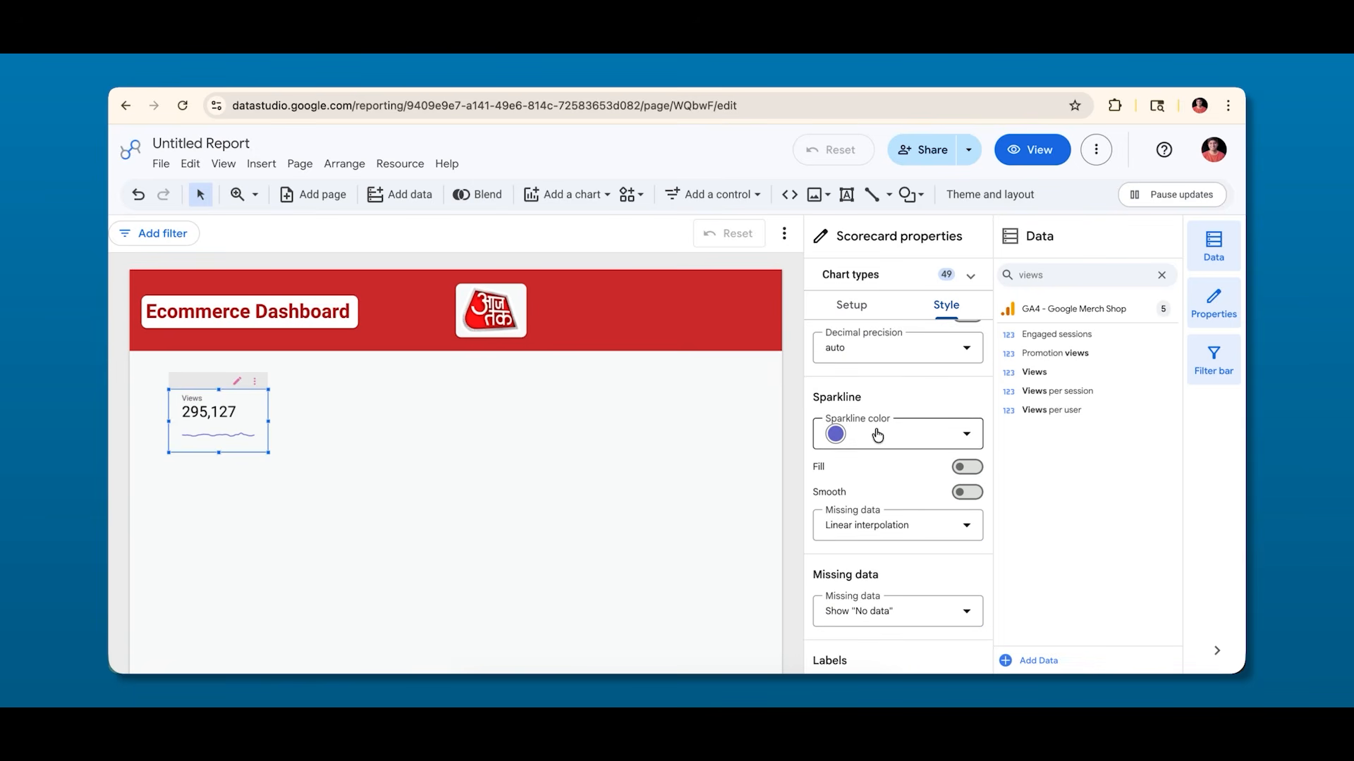
click(972, 195)
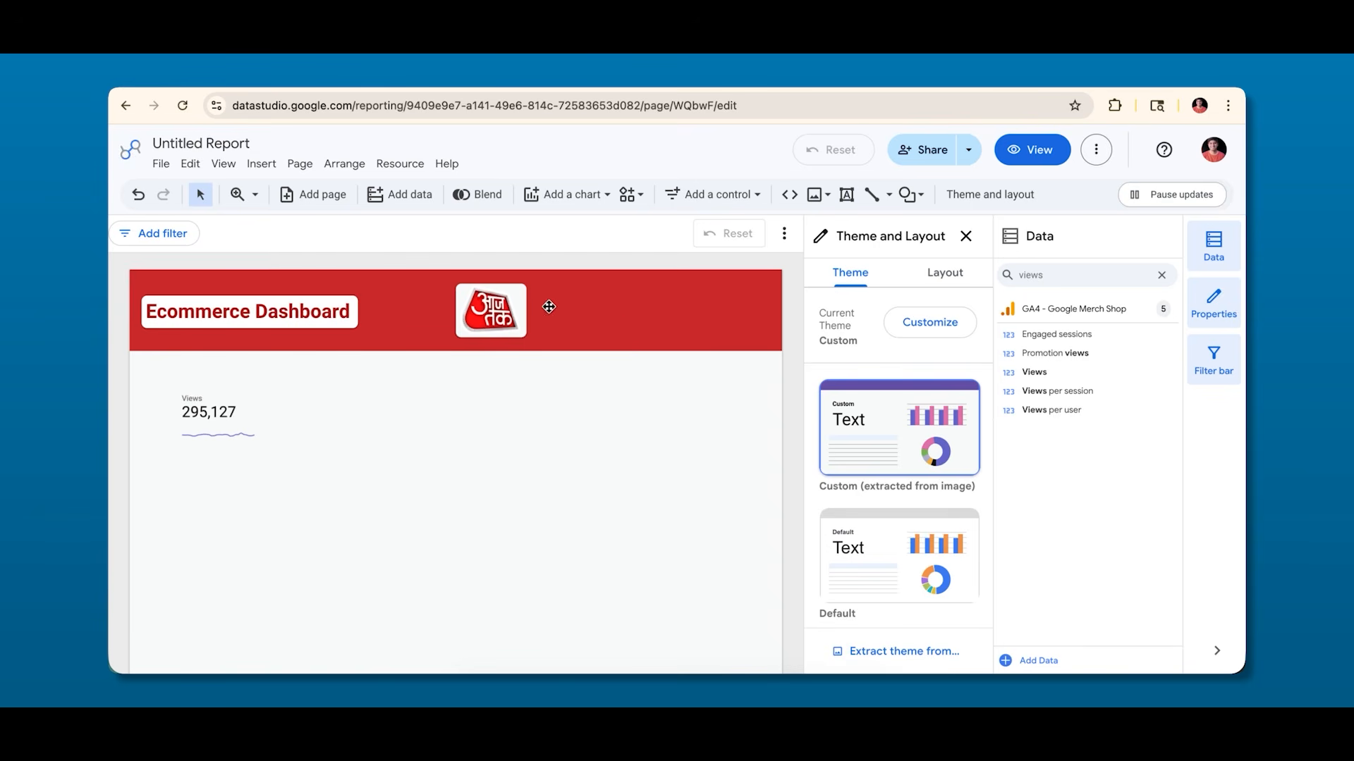
Change the header rectangle's background colour from the palette to pink.
click(625, 301)
click(893, 376)
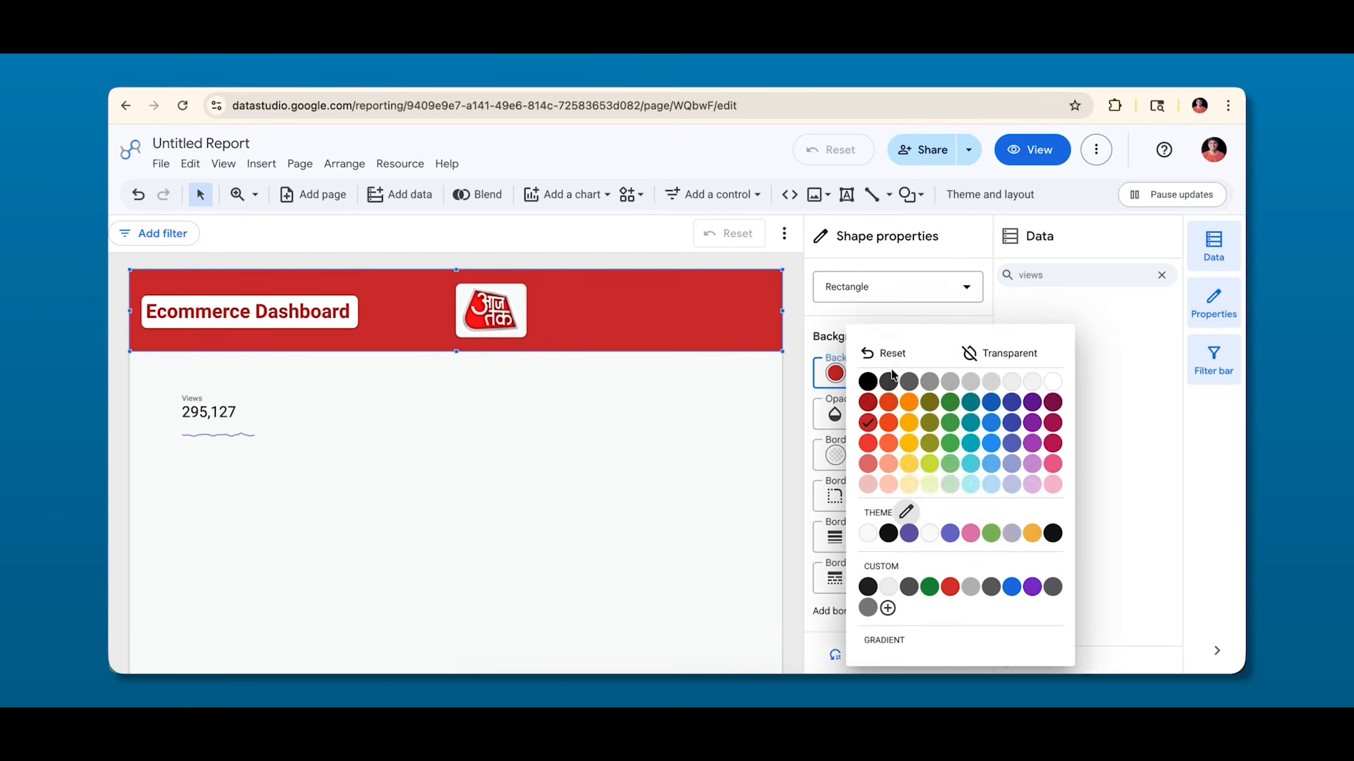
click(1052, 463)
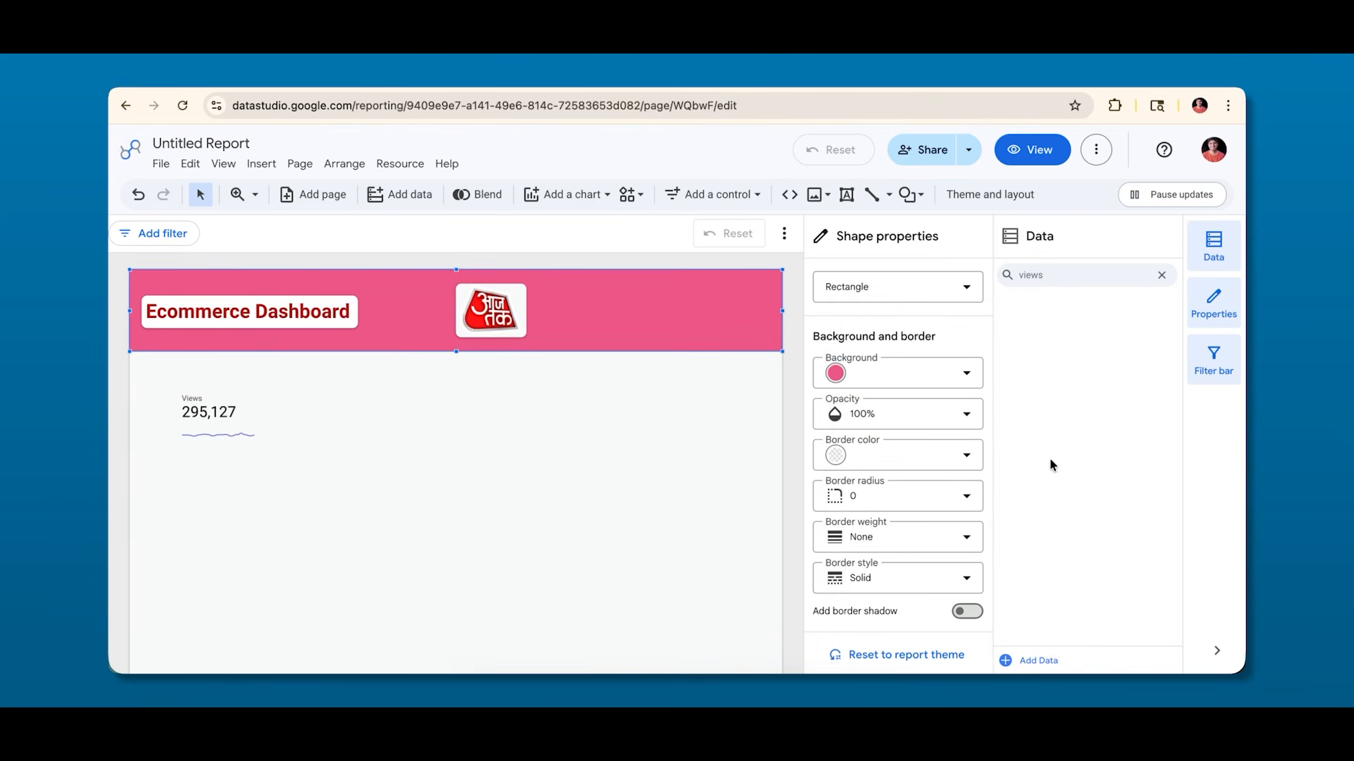
Change the Ecommerce Dashboard title's font colour to the header's pink and deselect the title.
click(287, 306)
click(870, 314)
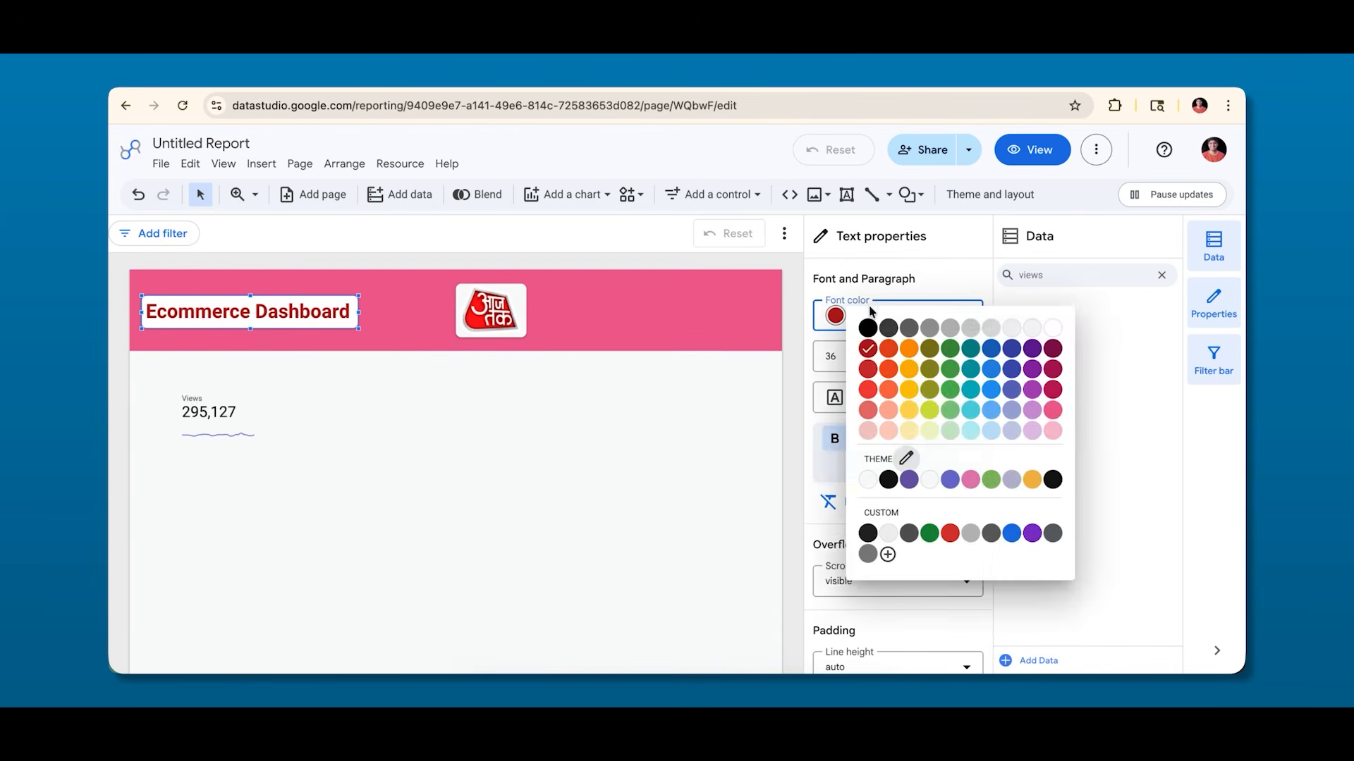
click(1047, 420)
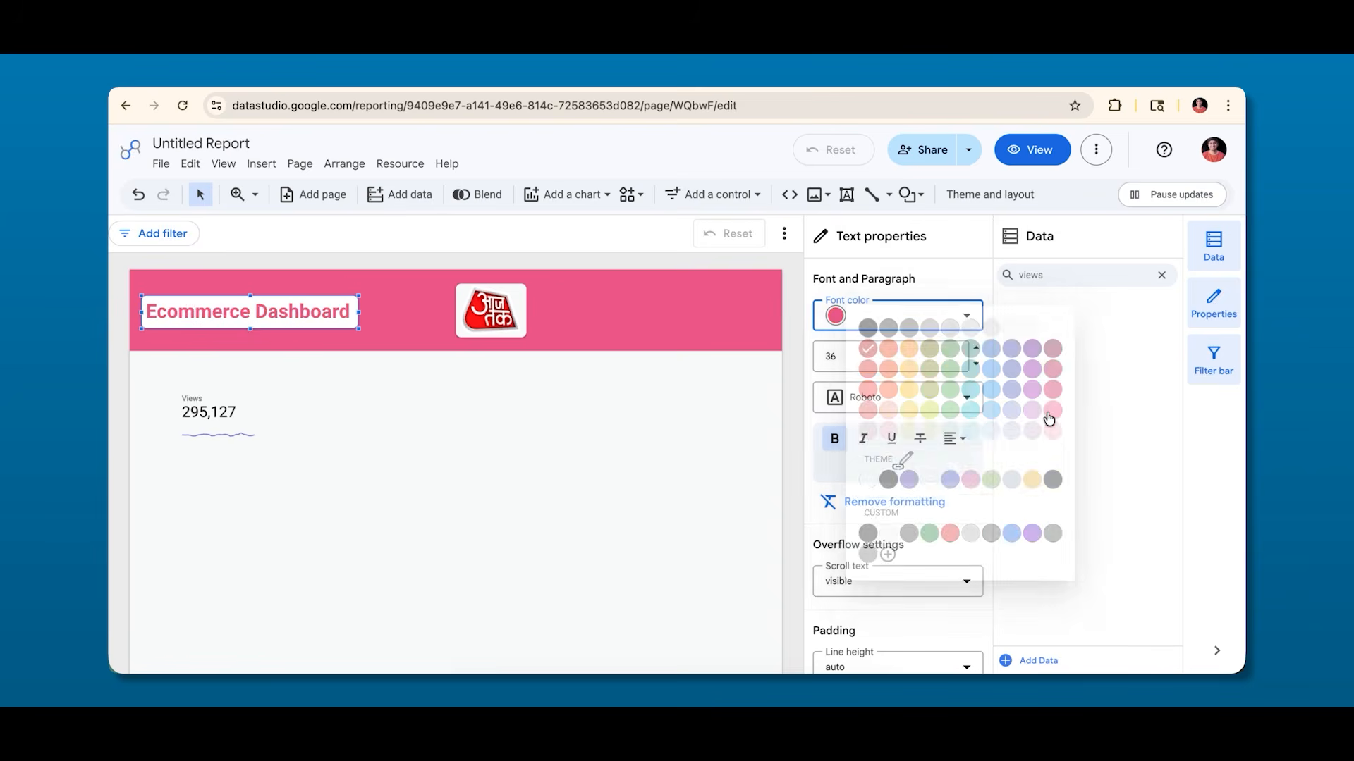
click(401, 417)
Try orange as the Views scorecard's sparkline colour, and set it back to the theme's purple.
click(211, 402)
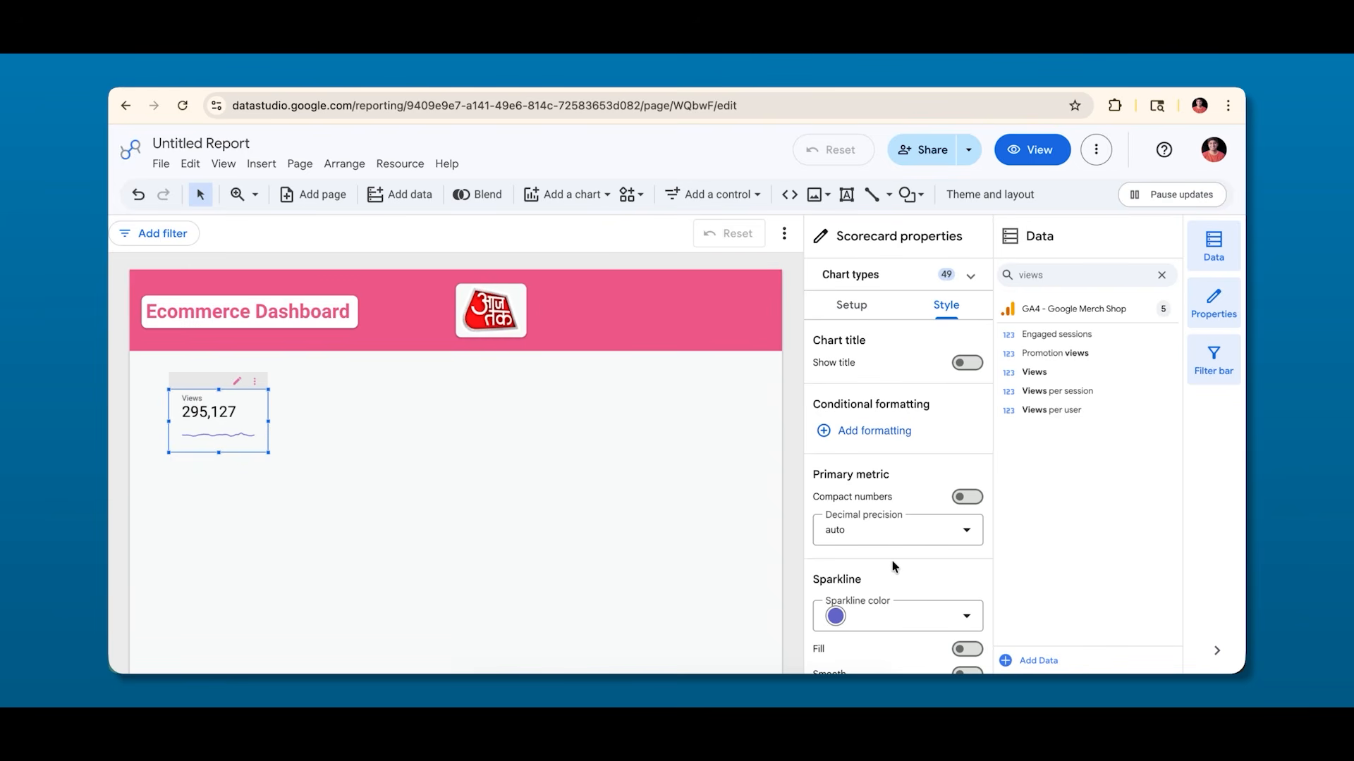
scroll(903, 494, down, 2)
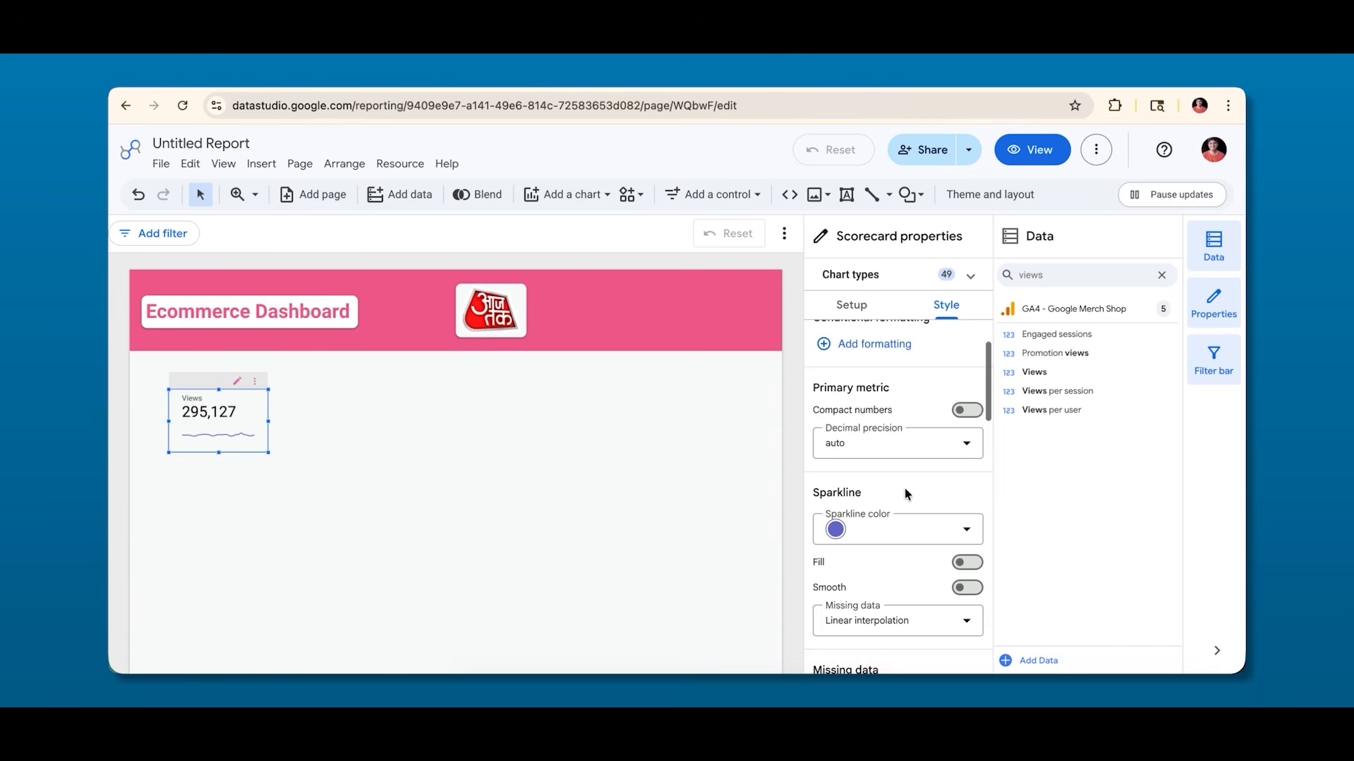
click(880, 544)
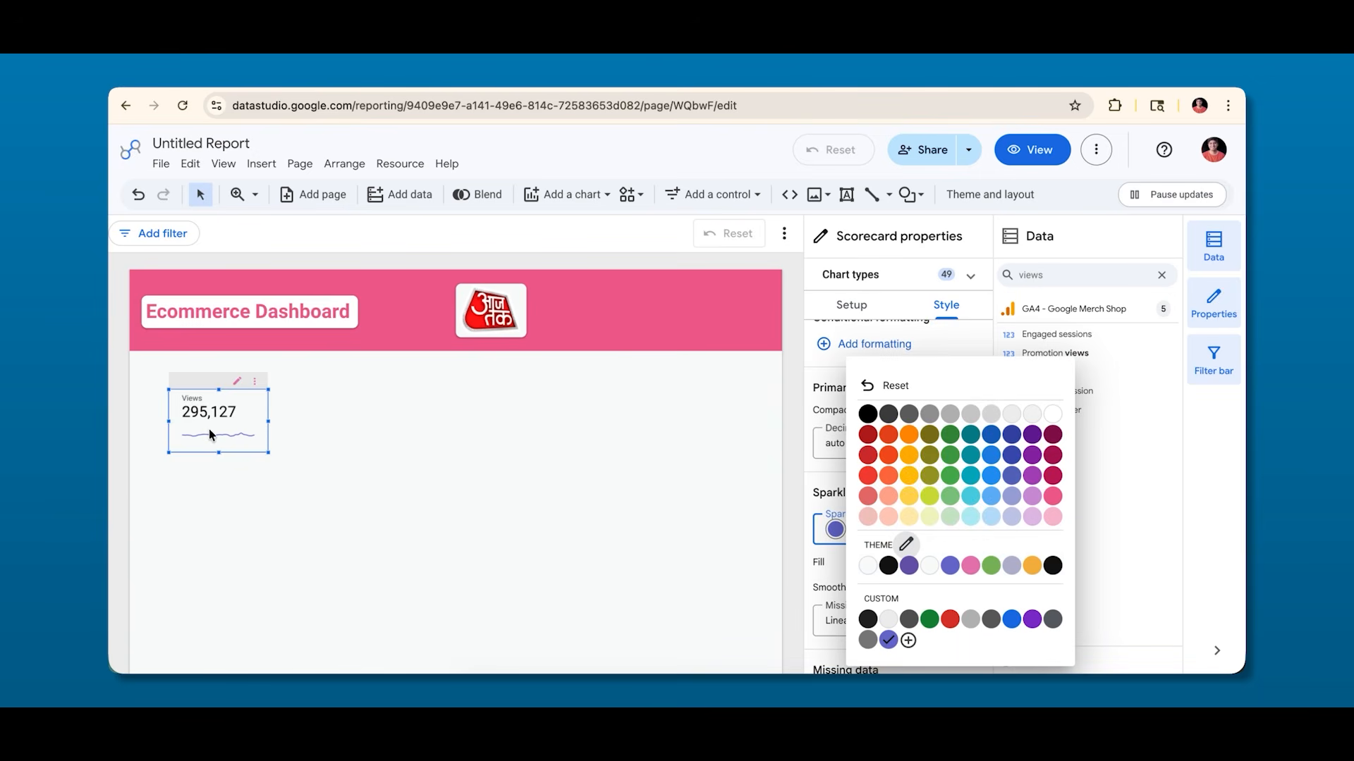
click(905, 438)
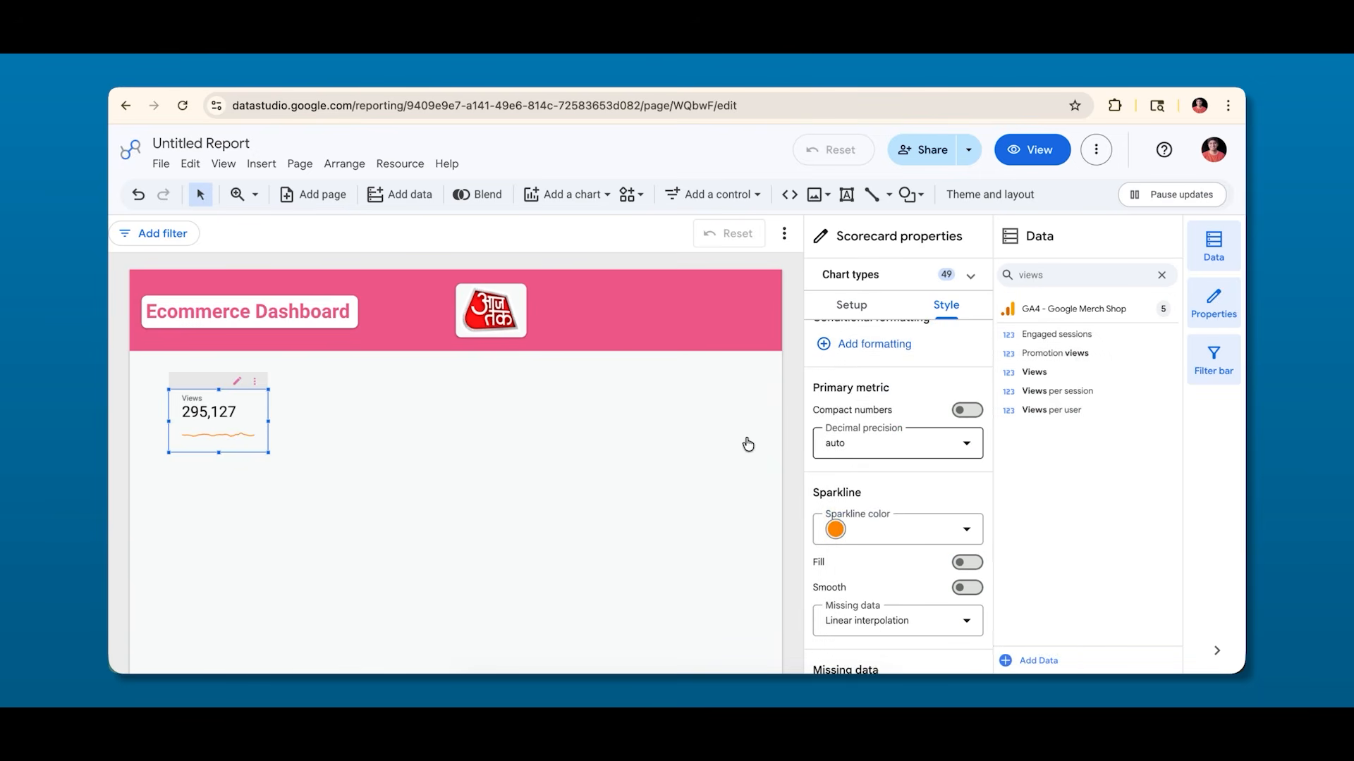
click(851, 538)
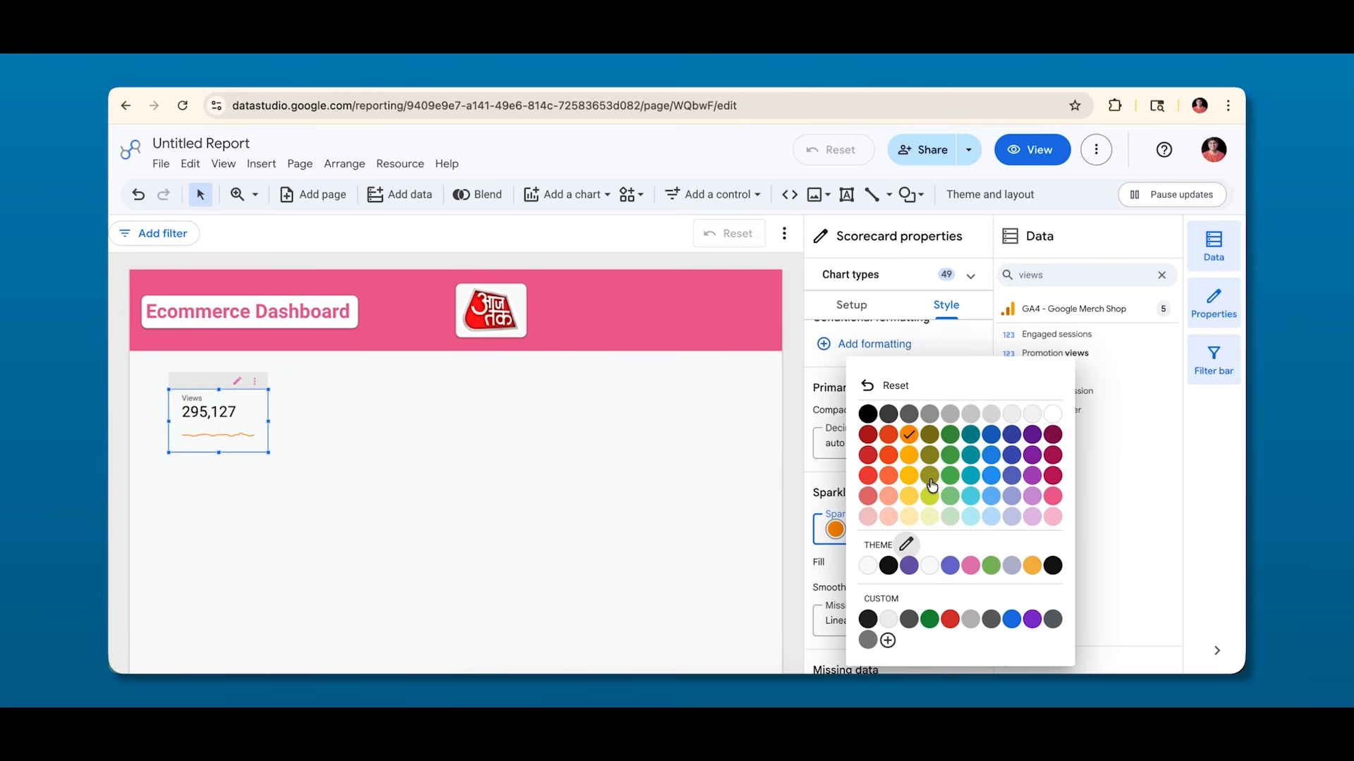
click(949, 570)
Turn on Fill for the Views scorecard's sparkline and enlarge the scorecard to span most of the page width.
scroll(819, 476, down, 2)
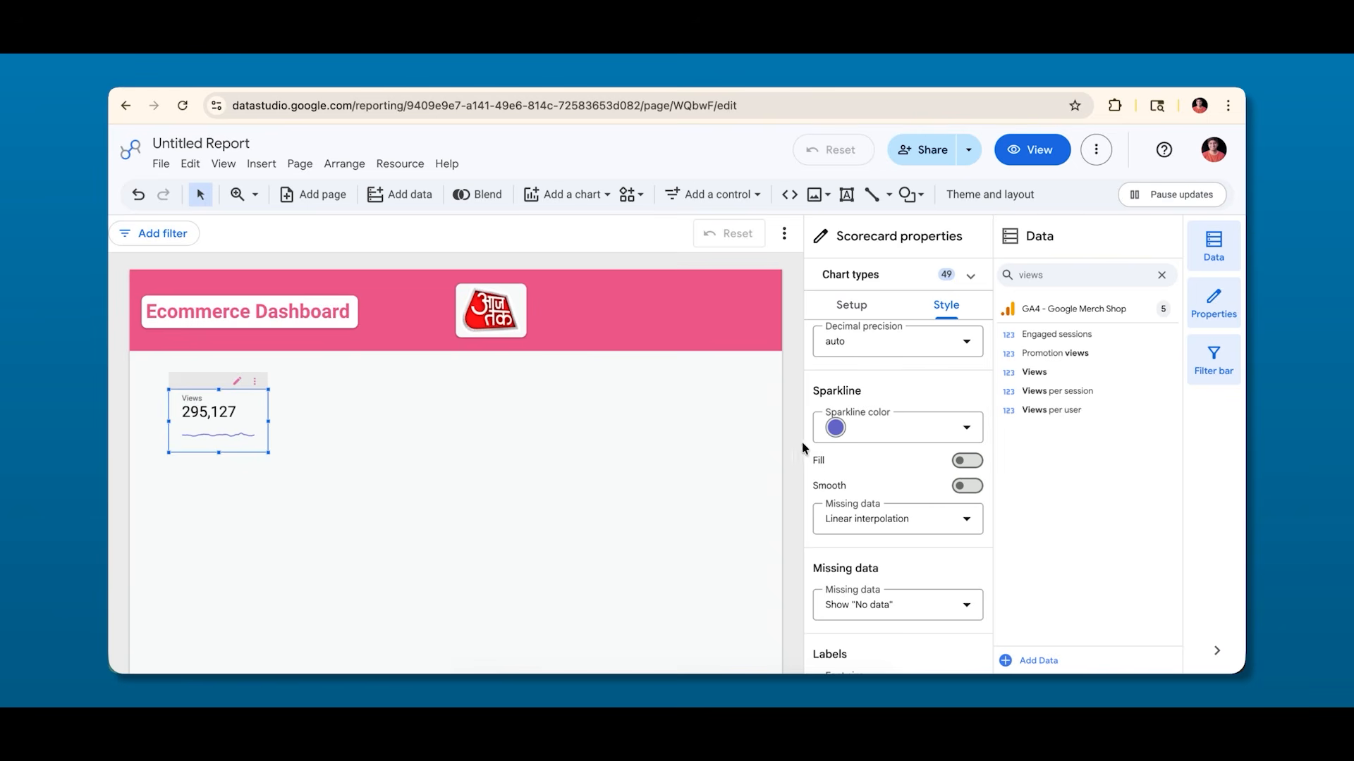
click(974, 464)
click(960, 486)
click(960, 487)
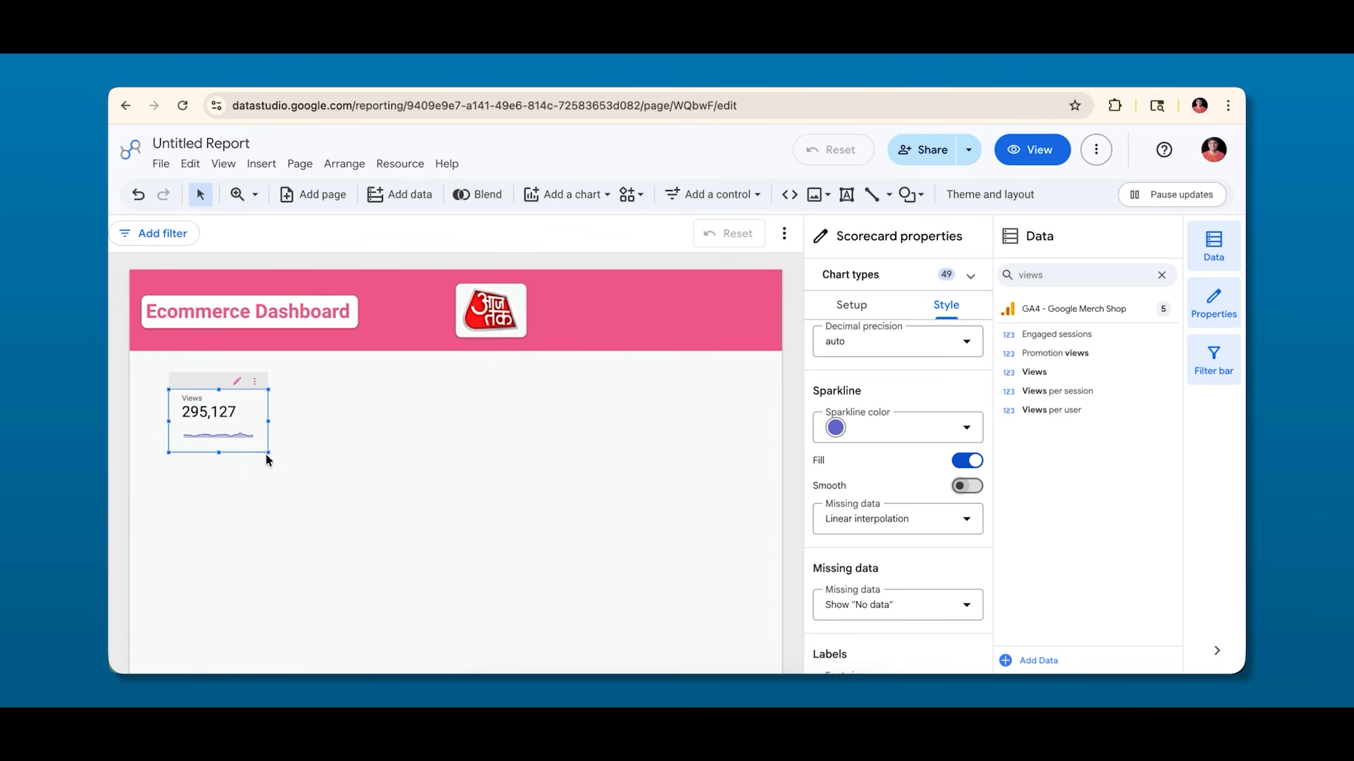
drag(268, 454, 690, 590)
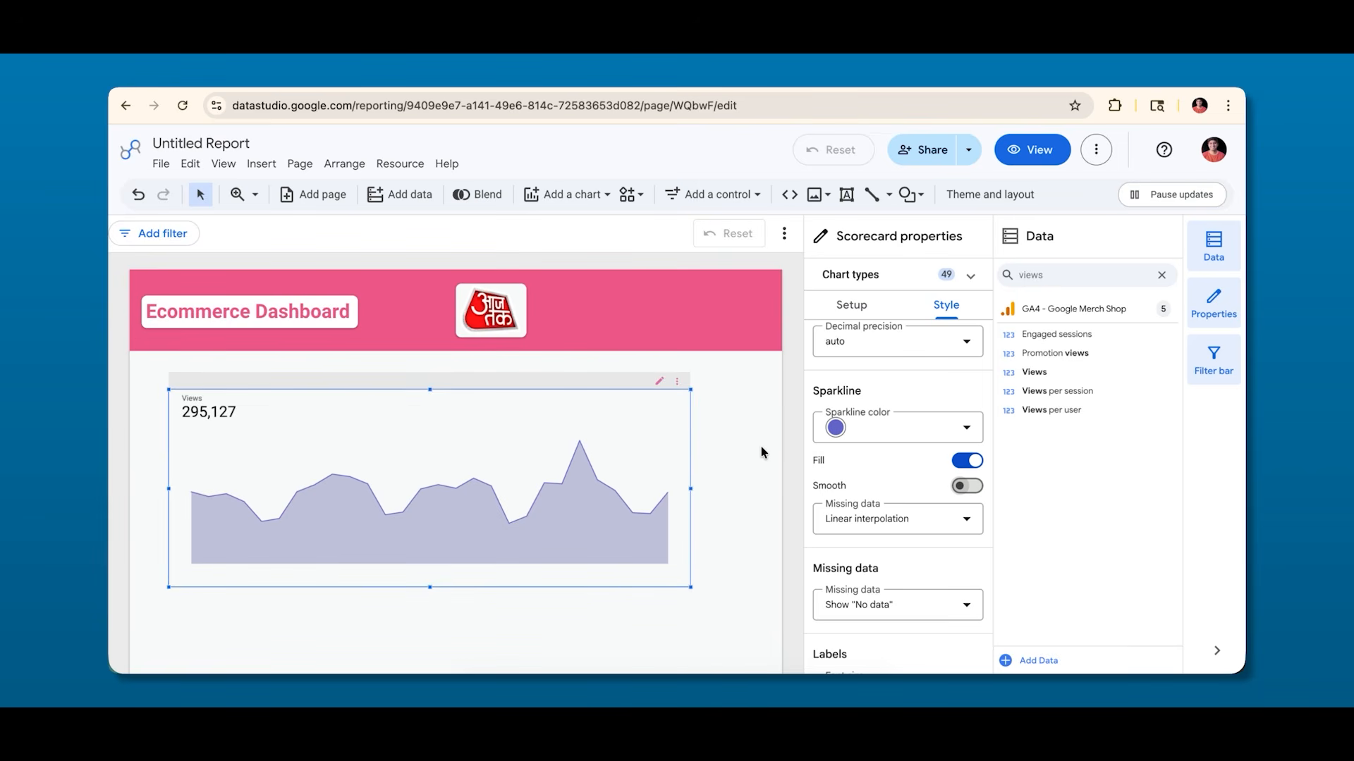
Compare the sparkline without fill, restore Fill, and turn on Smooth.
click(974, 461)
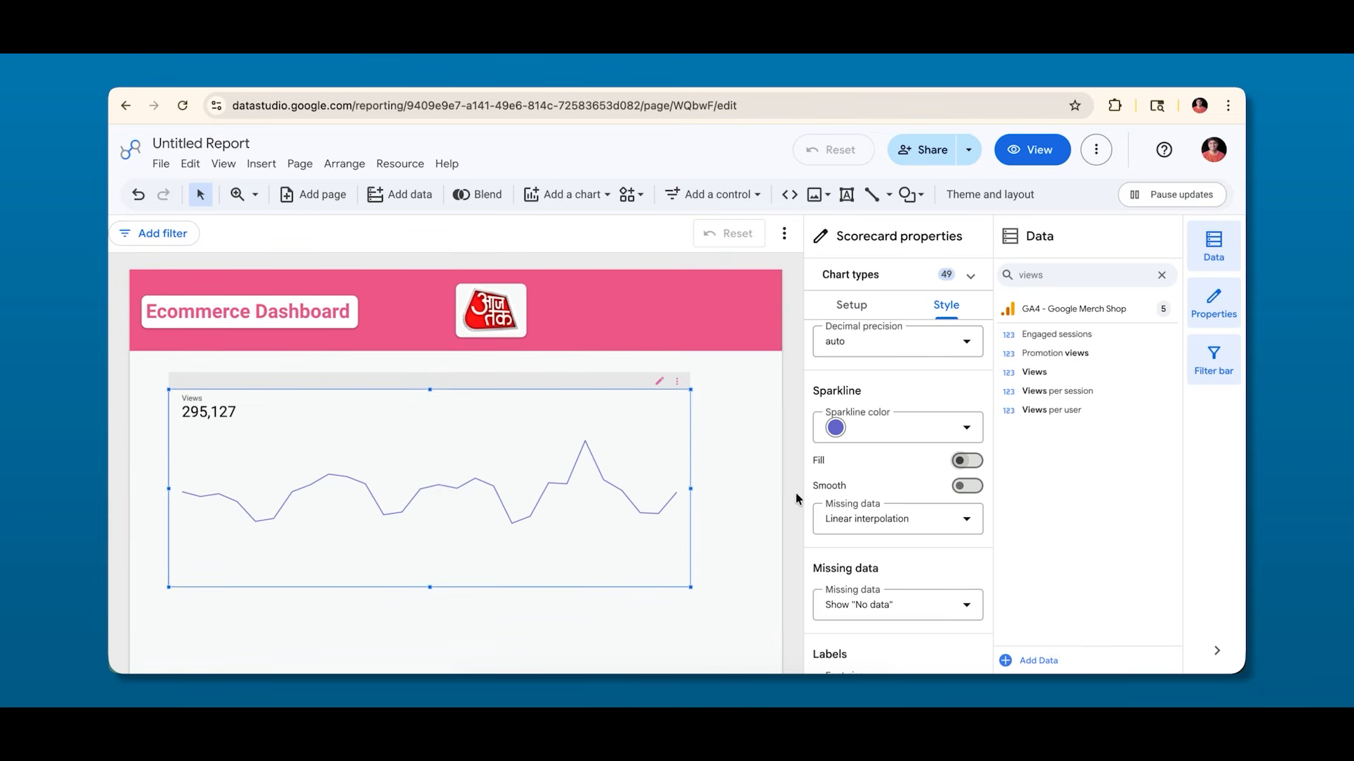
click(959, 471)
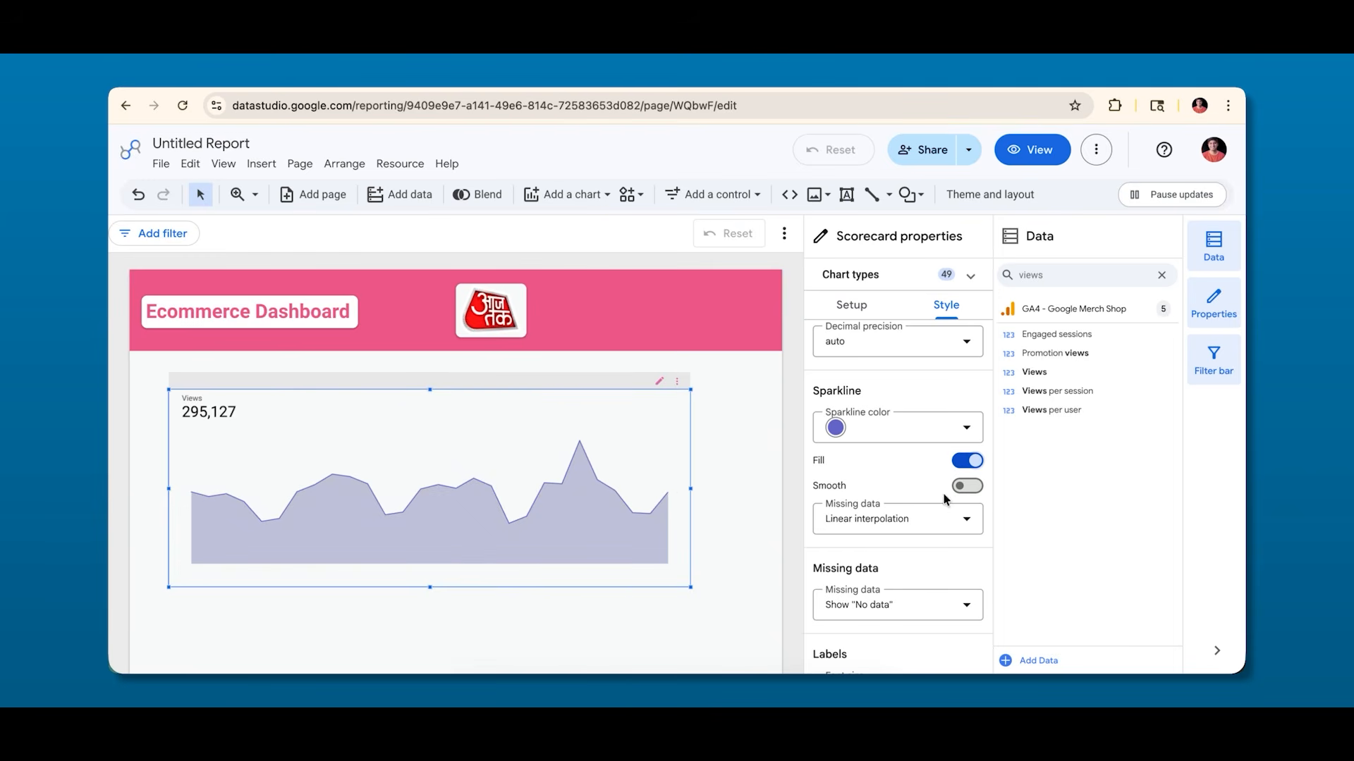
click(965, 488)
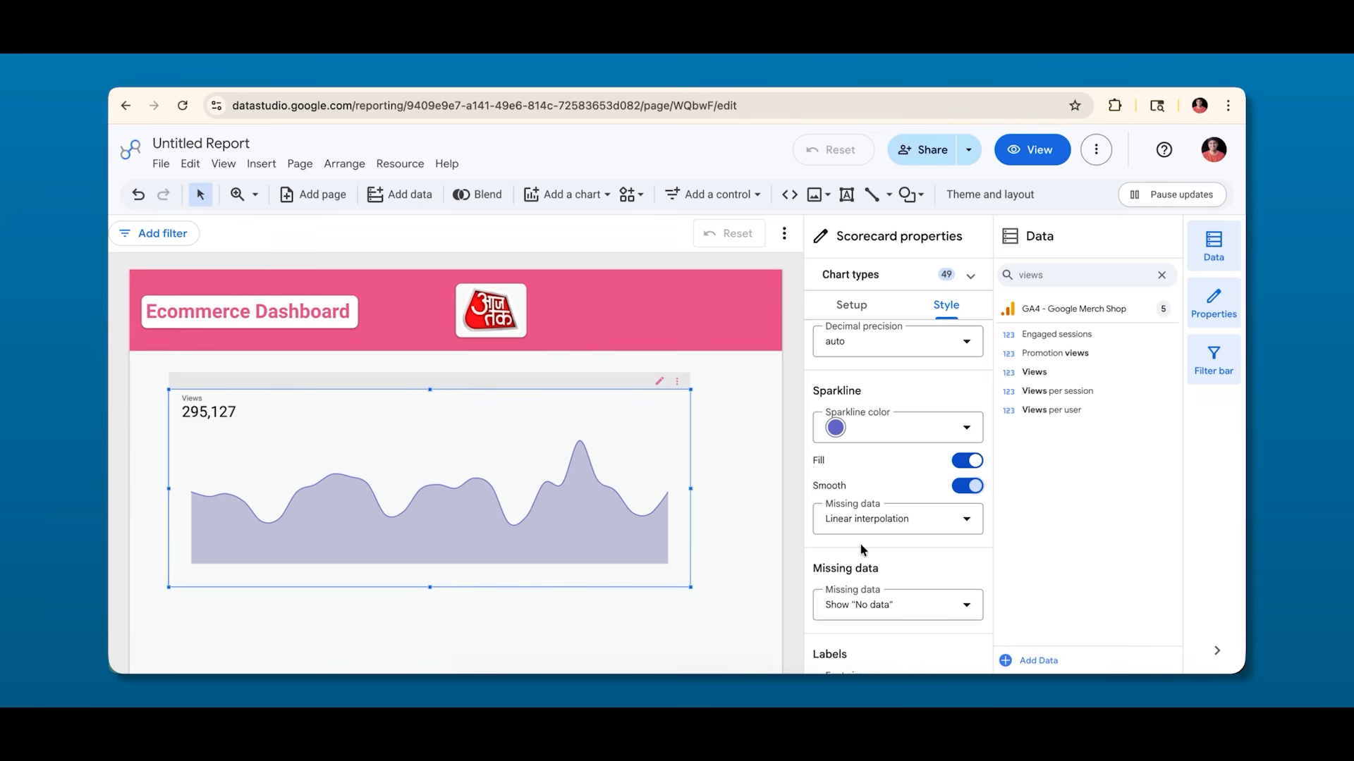
Review the sparkline's missing data options in the Views scorecard's style settings.
click(903, 533)
click(893, 536)
click(877, 550)
scroll(866, 542, down, 2)
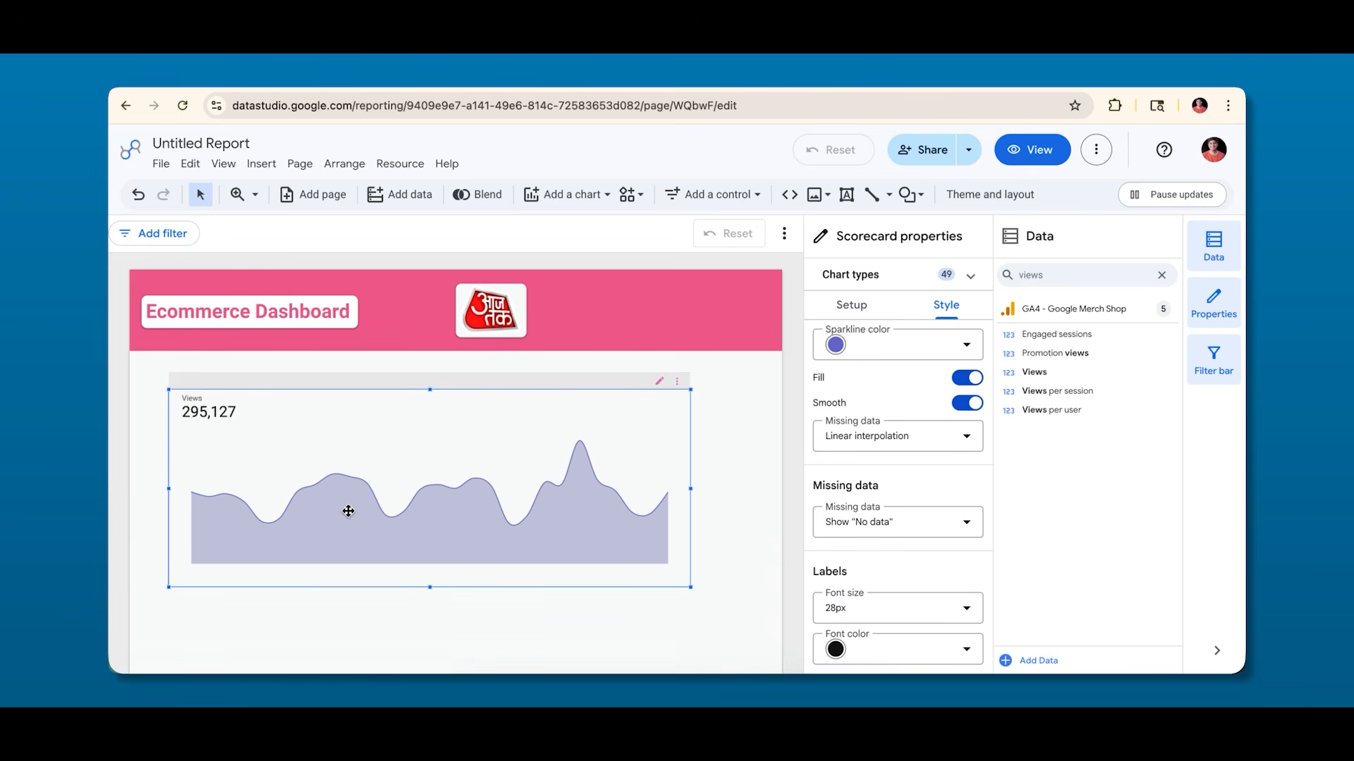
Set the Views scorecard's label font size to 48px.
scroll(920, 564, down, 3)
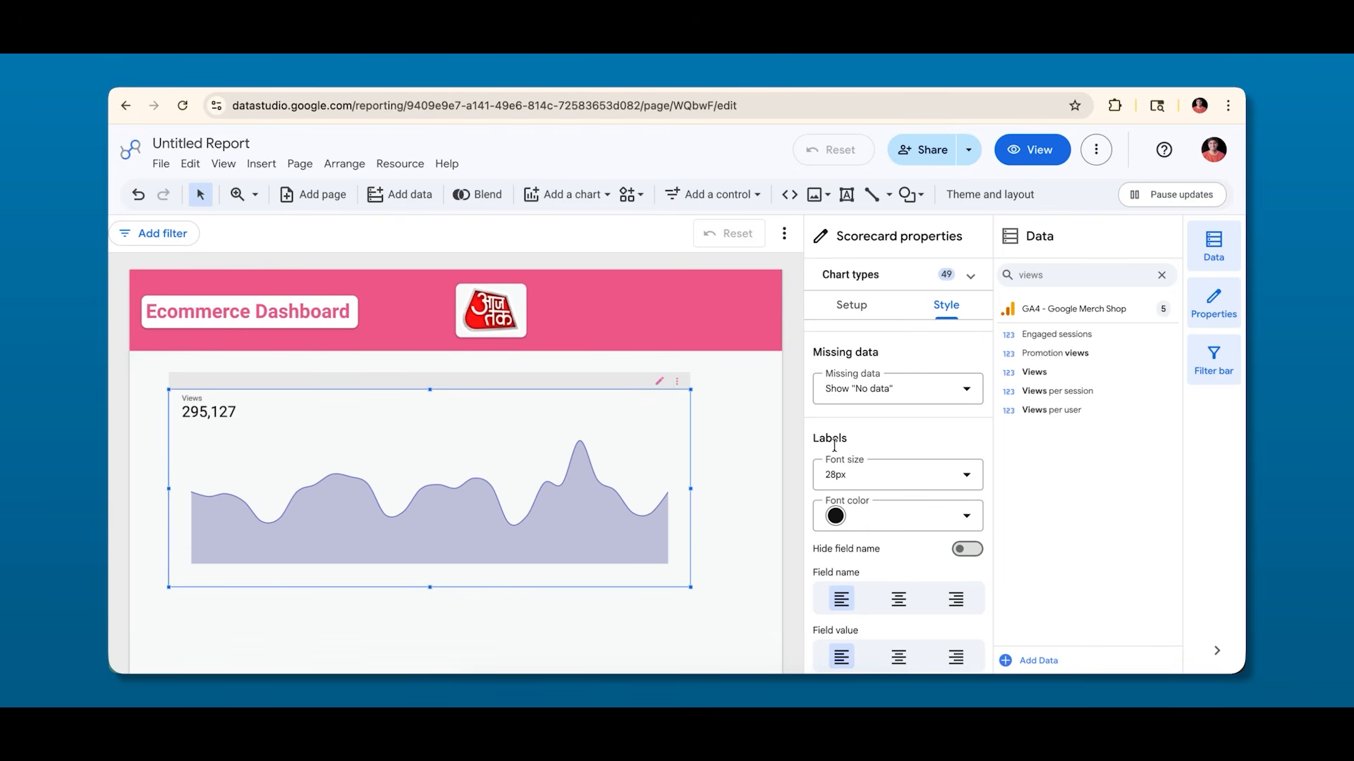
click(851, 485)
scroll(877, 415, down, 2)
scroll(879, 415, down, 1)
click(843, 432)
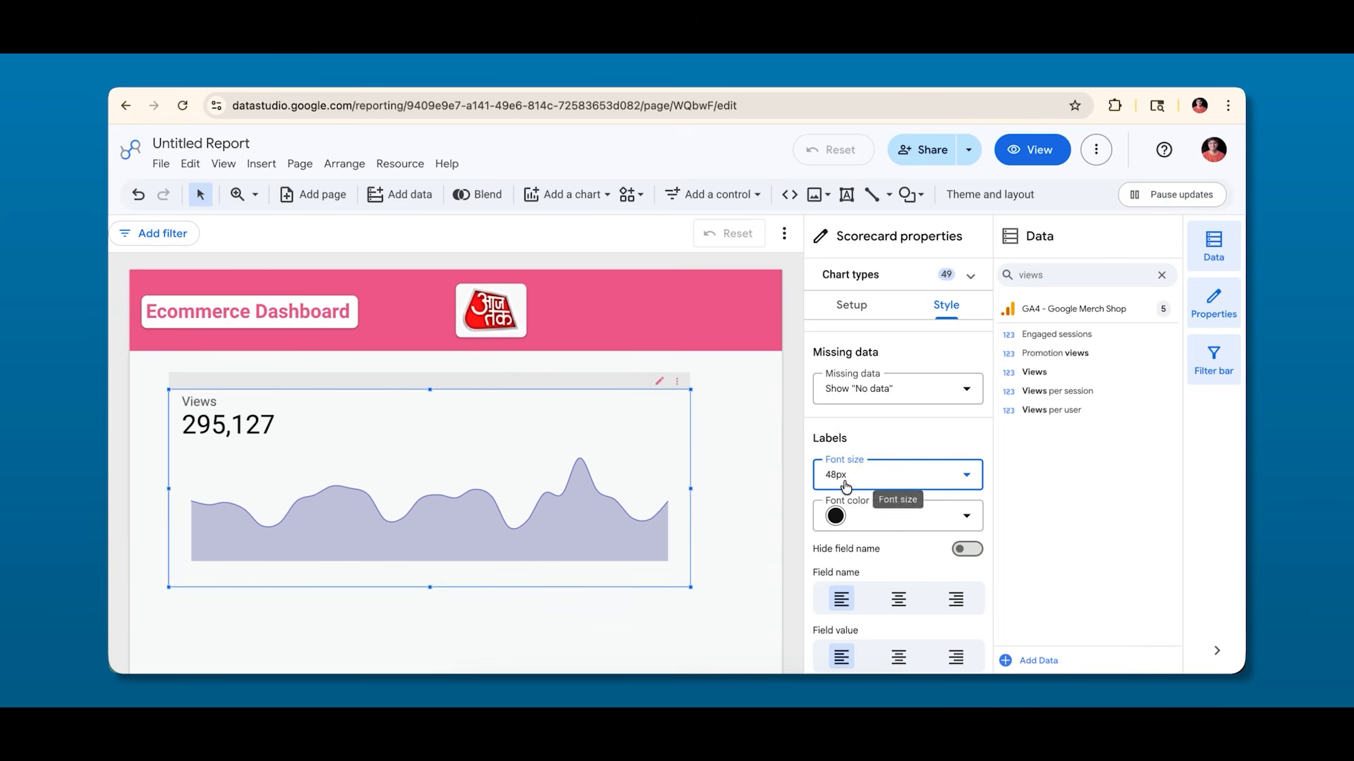
Try the theme's purple for the scorecard's label font, and settle on the theme's pink.
click(845, 523)
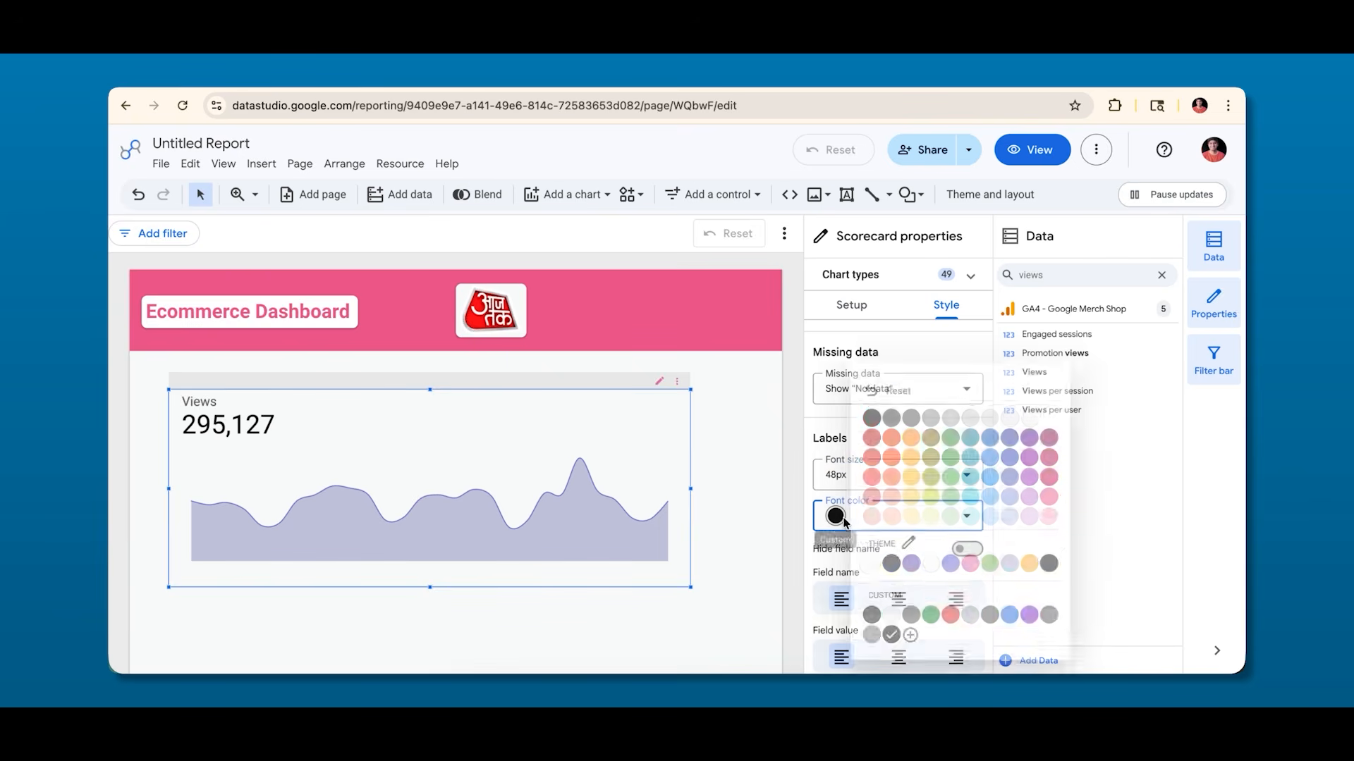
click(949, 567)
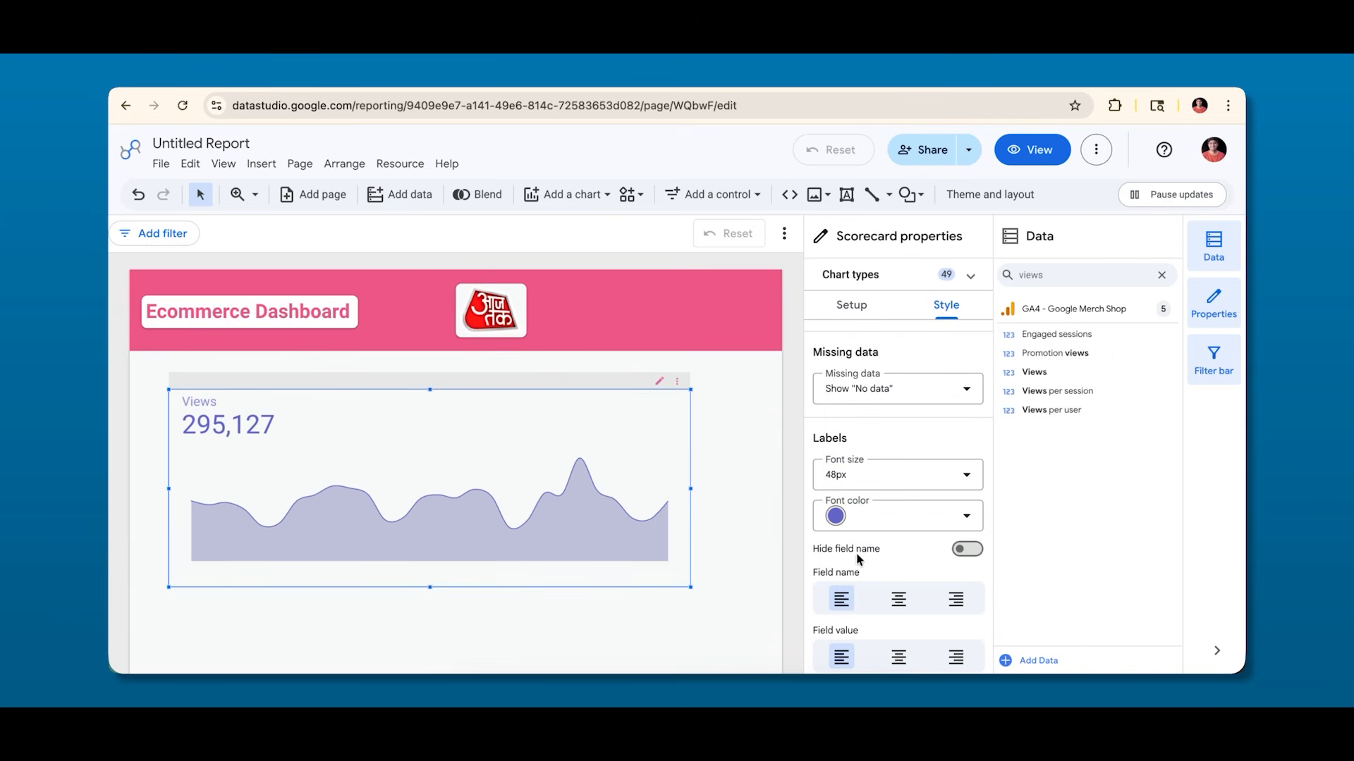
click(840, 519)
click(970, 565)
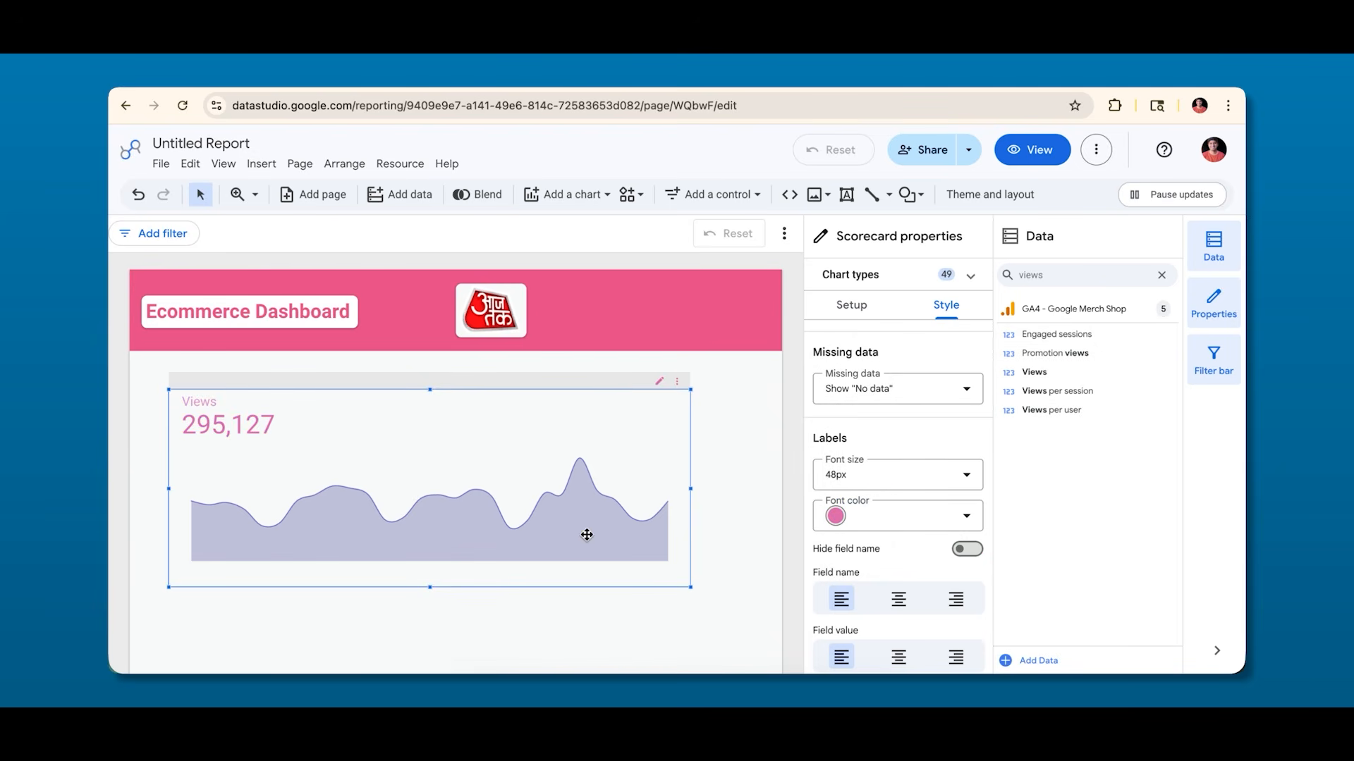
Hide the field name above the Views scorecard's value.
scroll(870, 516, down, 1)
scroll(874, 480, down, 3)
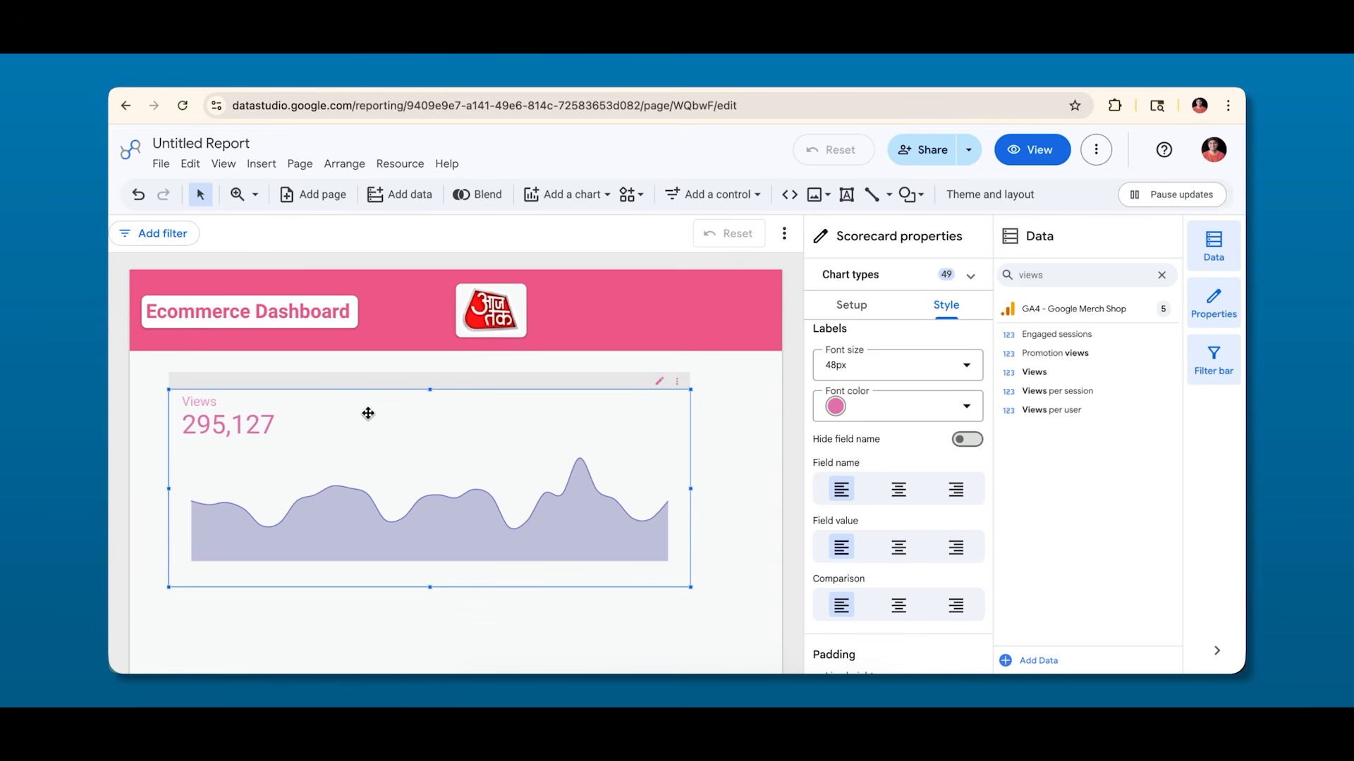
click(967, 441)
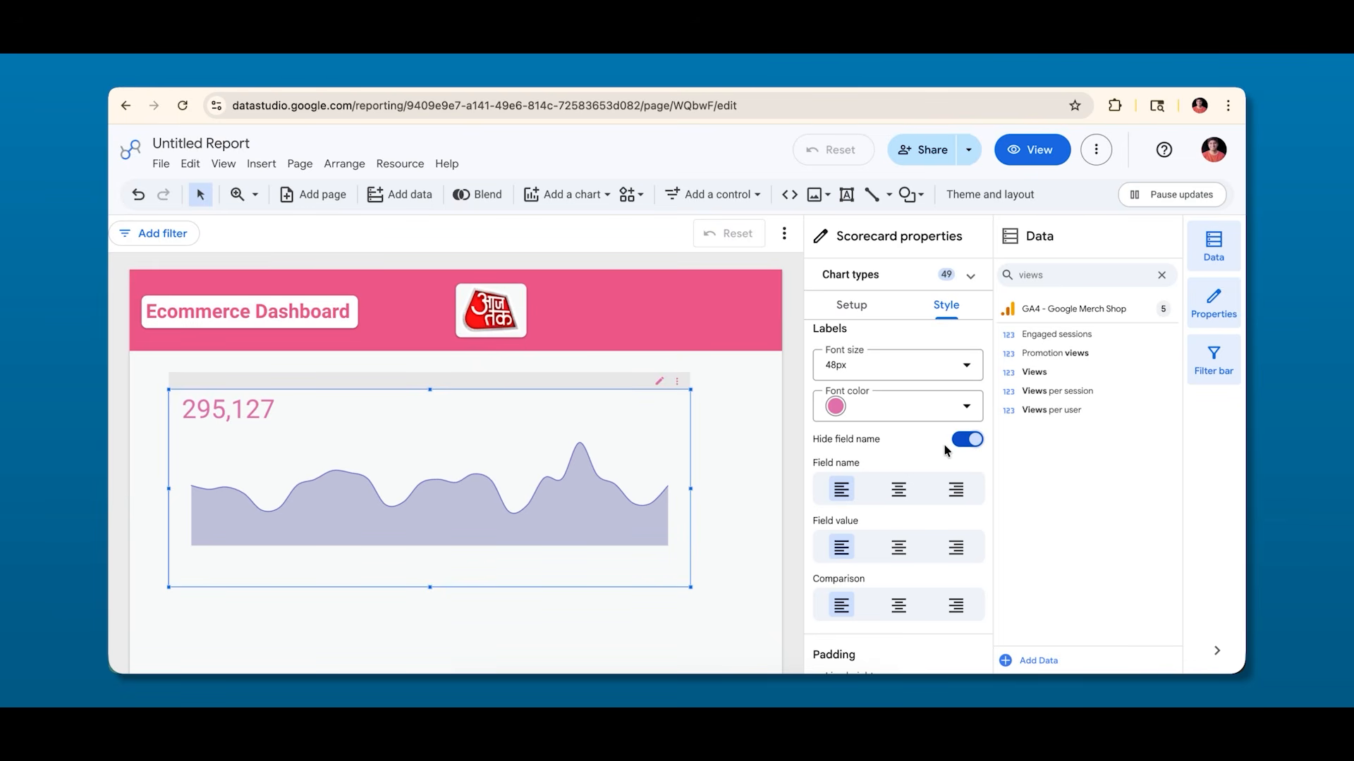
Show the scorecard's chart title and change its text to "Total Page Views".
scroll(831, 458, up, 5)
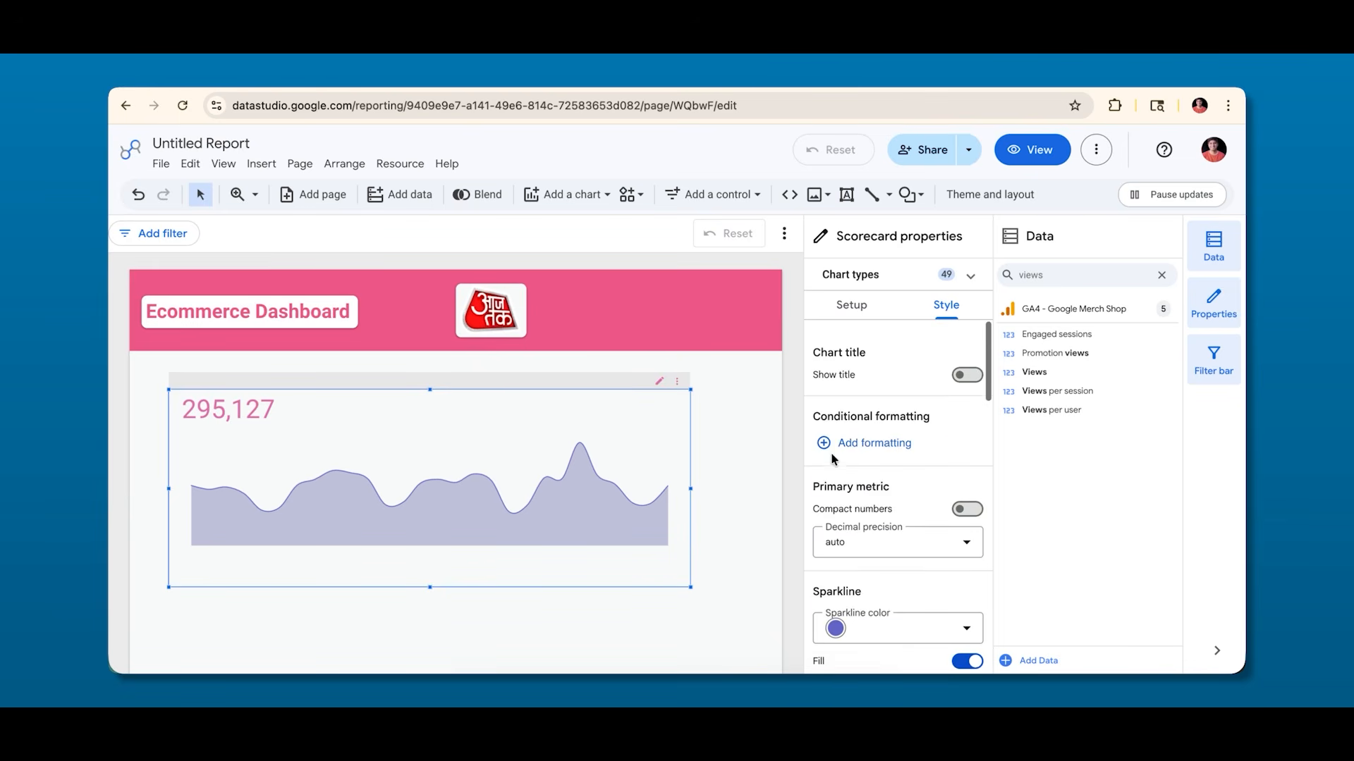
click(964, 368)
double_click(850, 402)
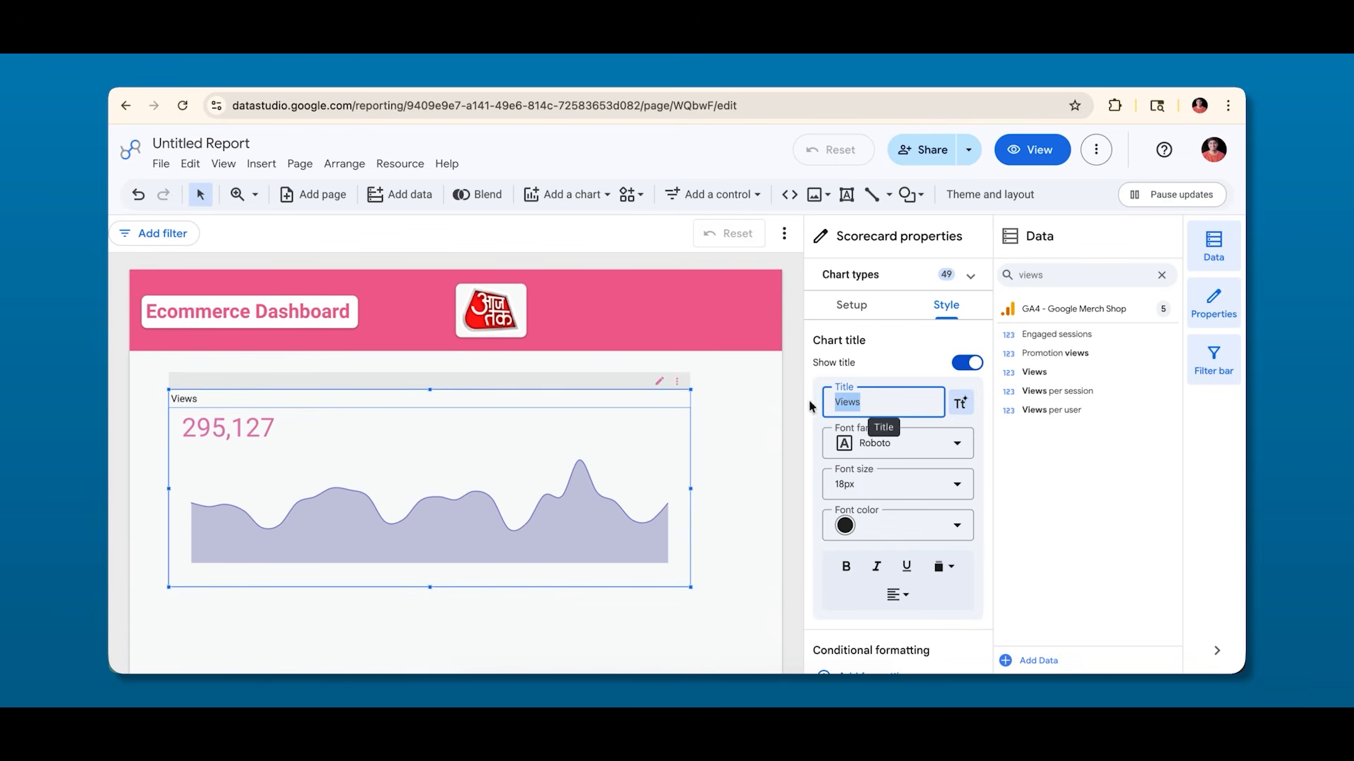
text(Total Page Views)
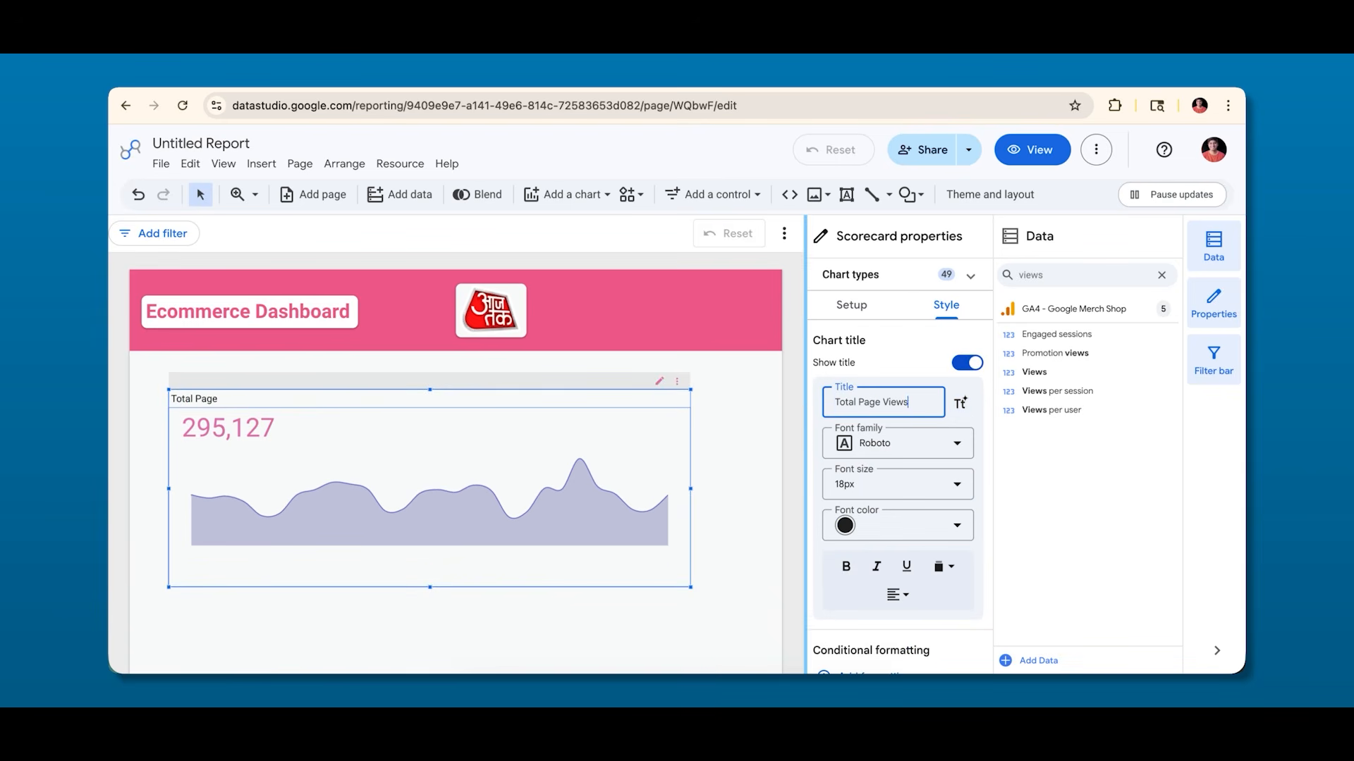
Format the Total Page Views title at 28px in the theme's pink, bold and centred.
click(876, 484)
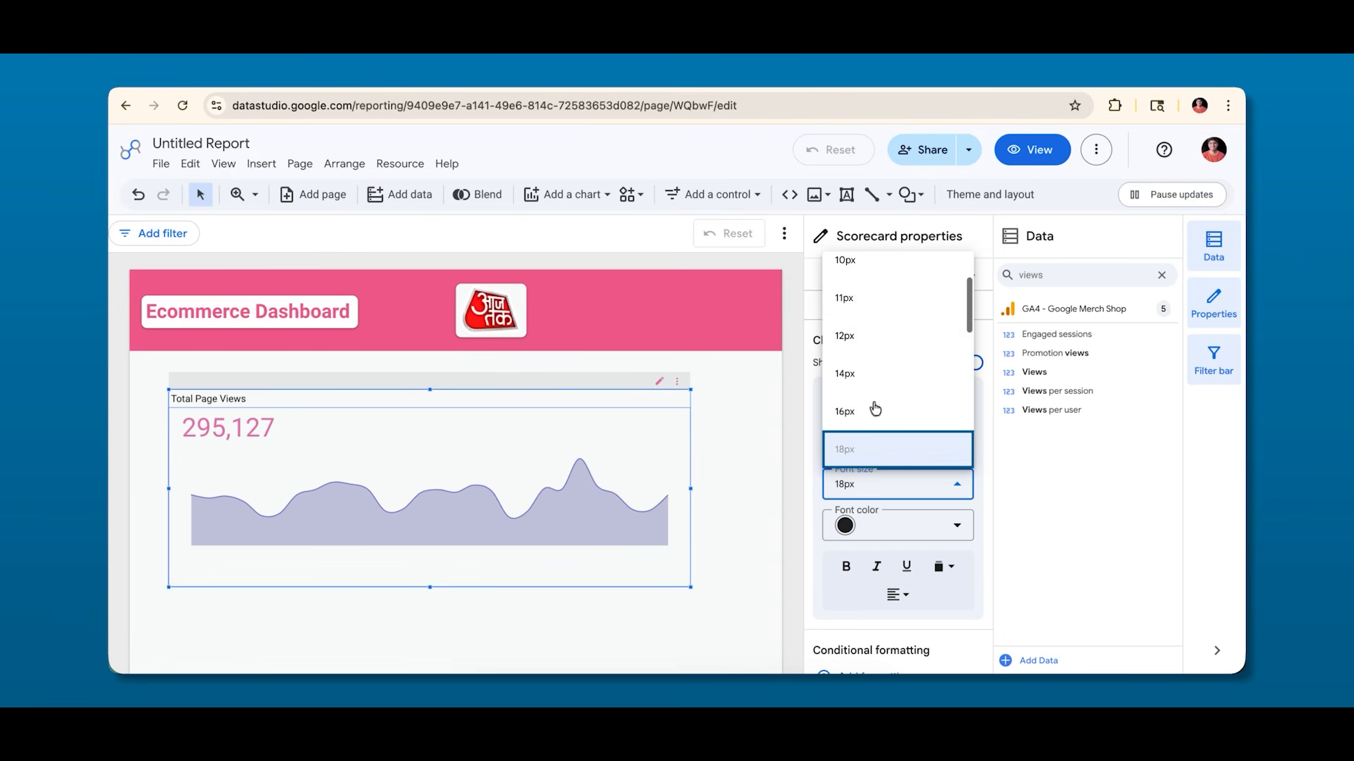
scroll(858, 341, down, 2)
click(854, 337)
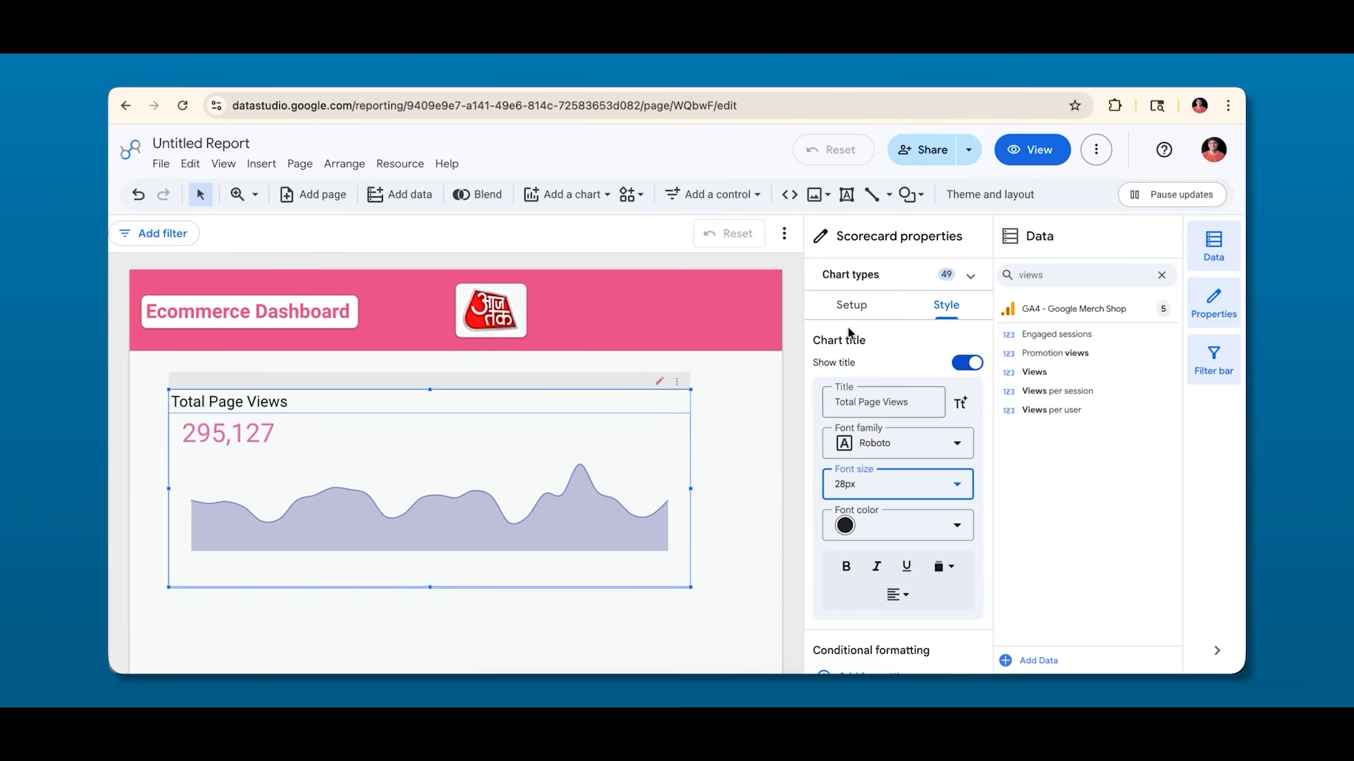
click(857, 525)
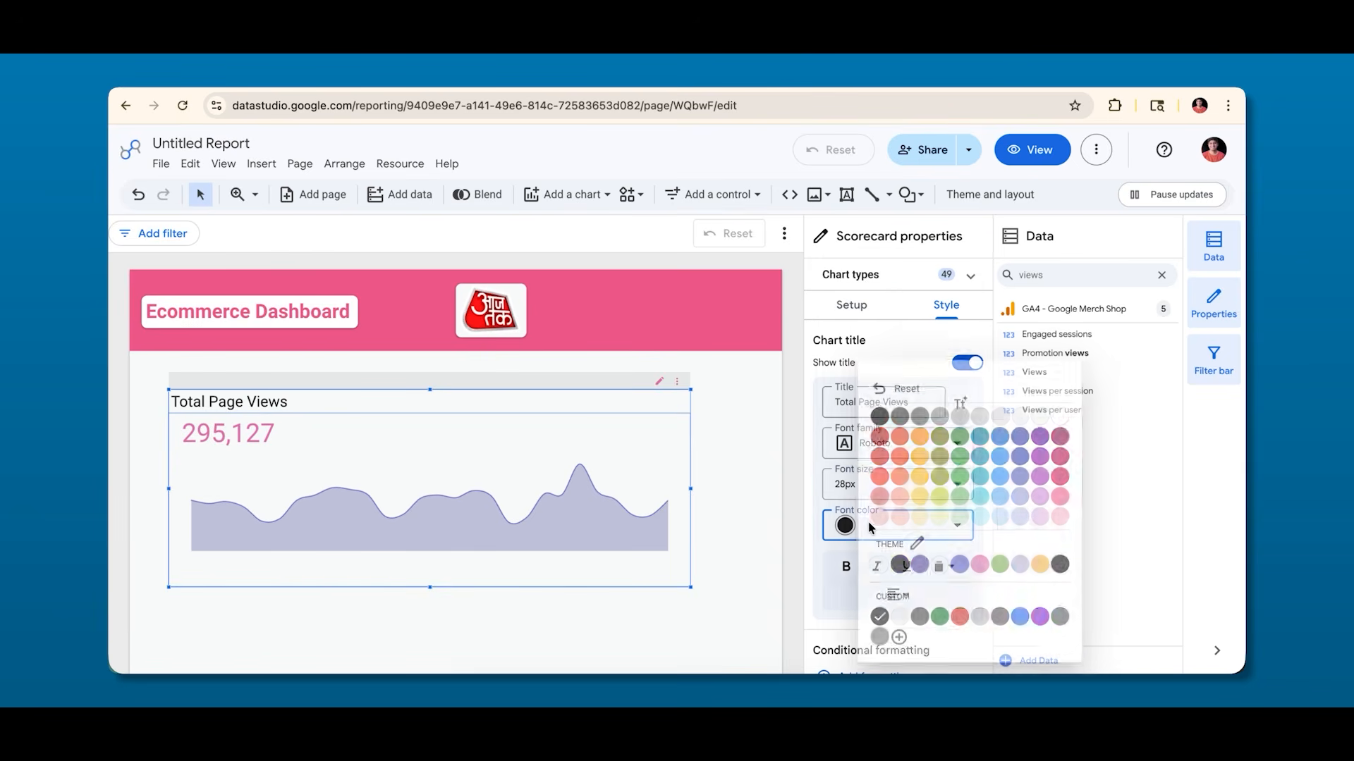
click(979, 565)
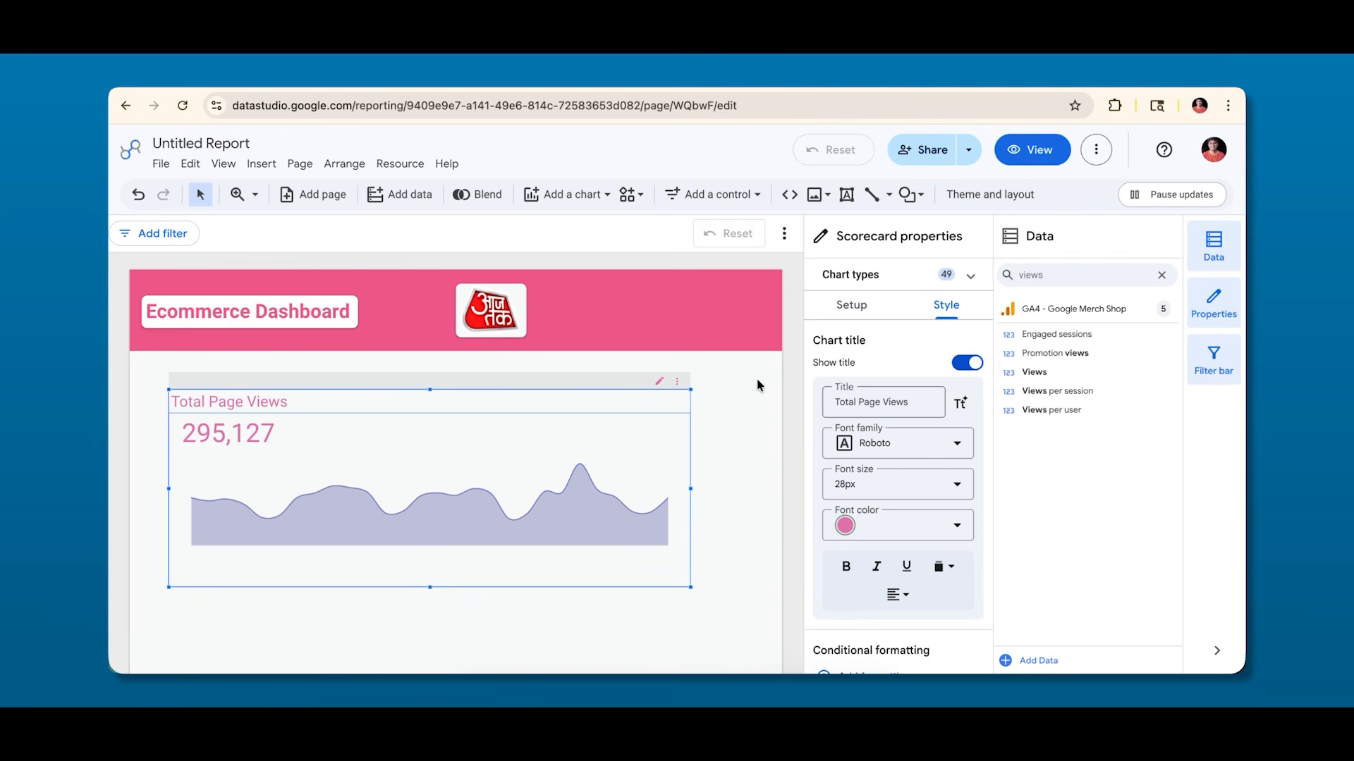
click(846, 566)
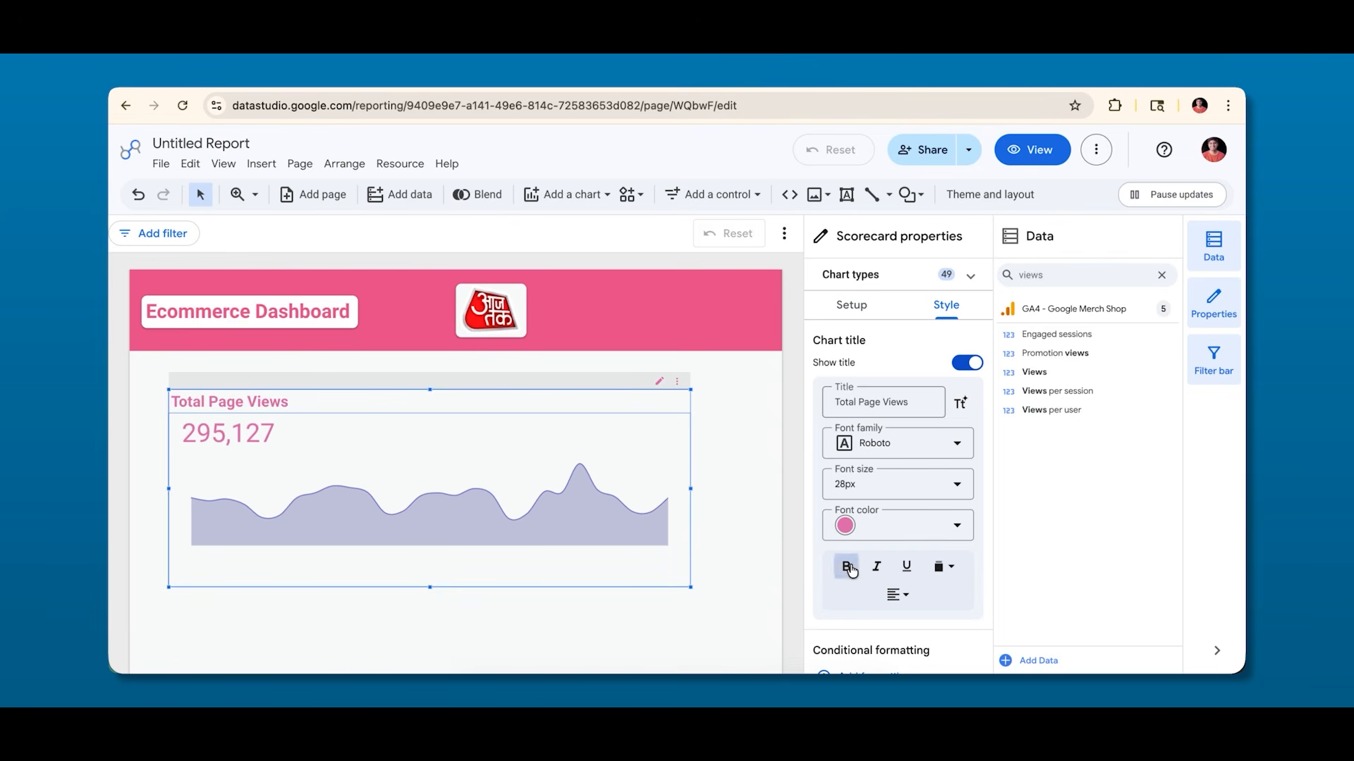
click(903, 597)
click(929, 626)
Centre-align the scorecard's field name, field value and comparison labels.
scroll(844, 523, down, 3)
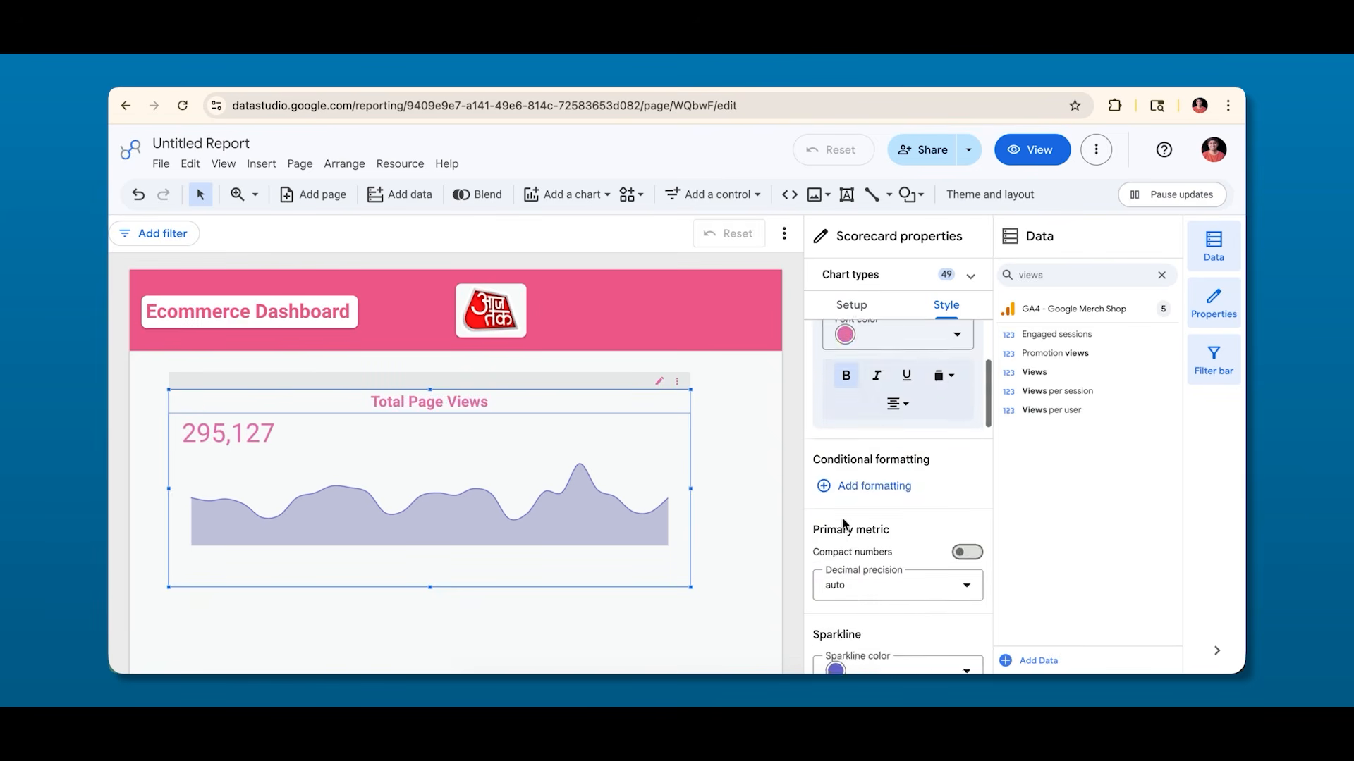
scroll(844, 523, down, 10)
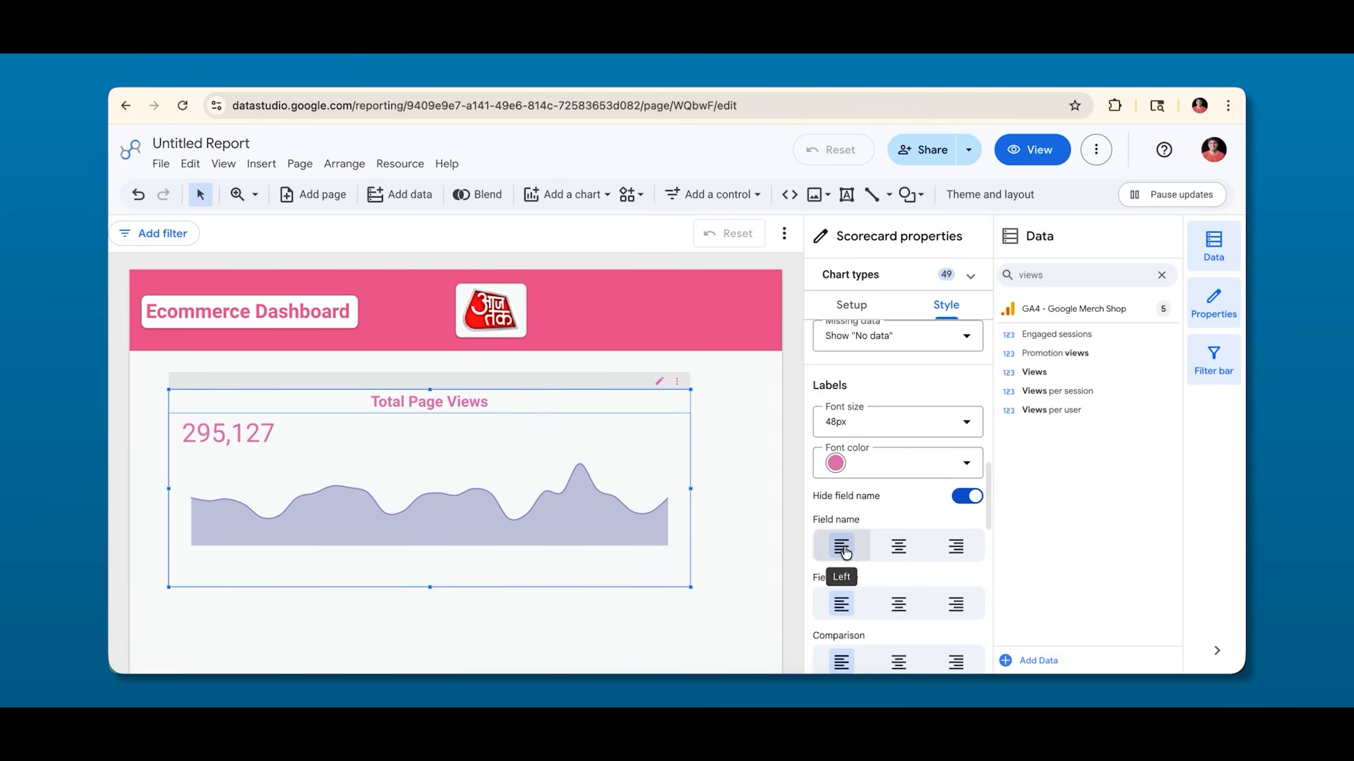
click(898, 546)
scroll(899, 543, down, 3)
click(899, 507)
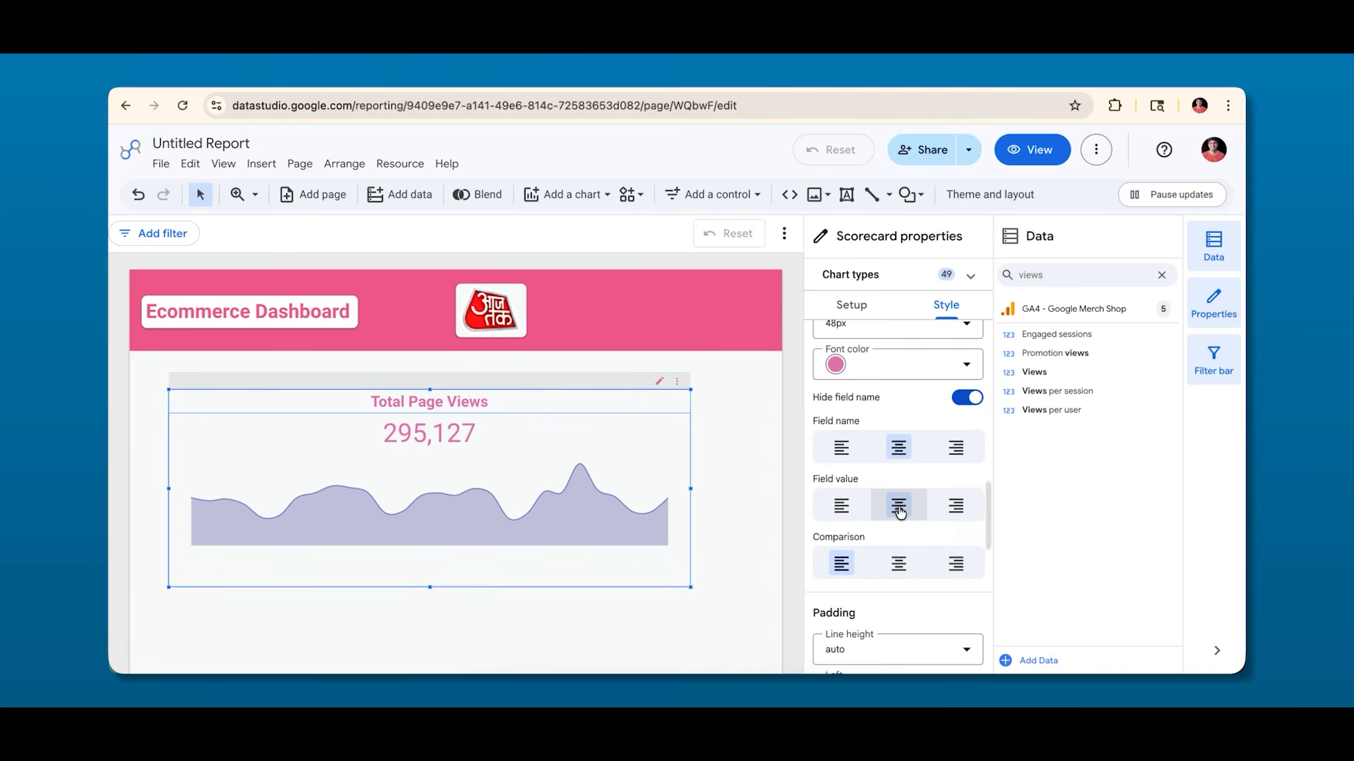
click(897, 561)
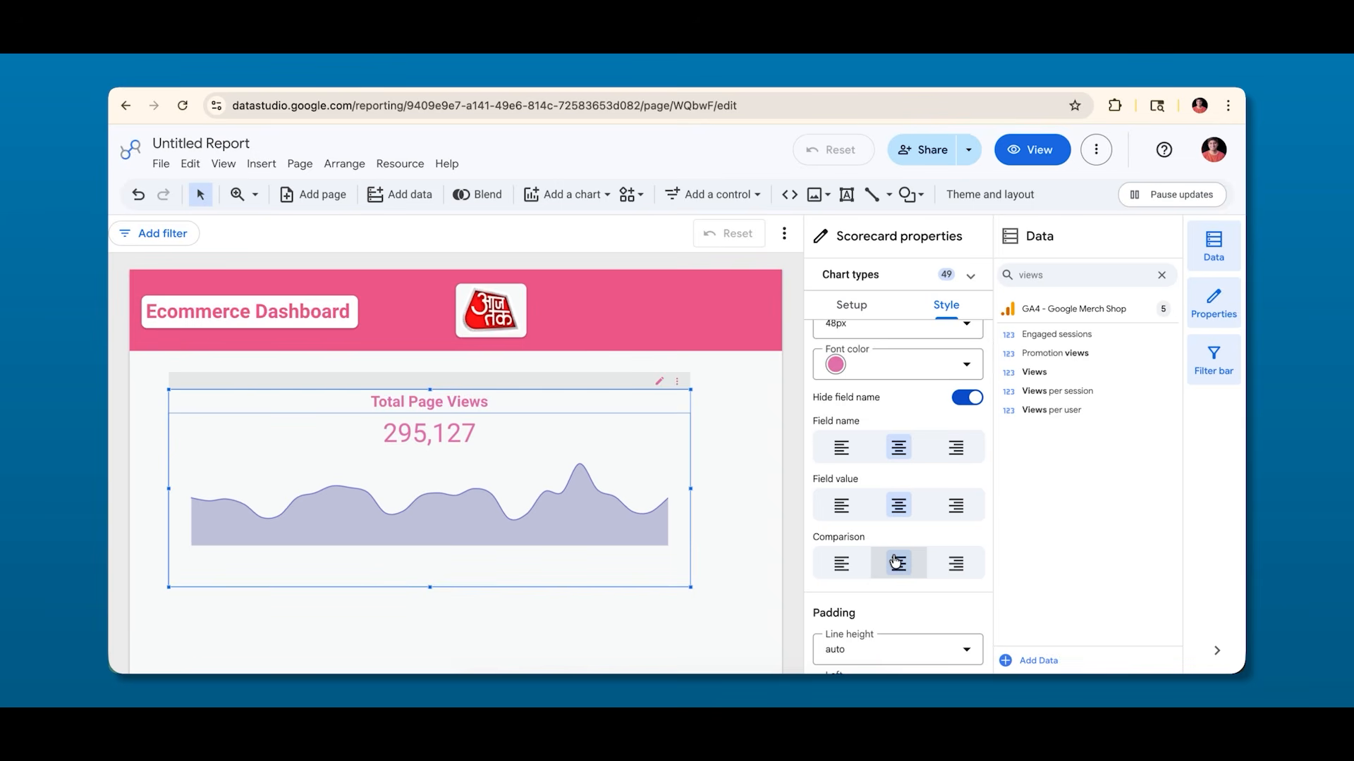
Try a 24px line height on the Total Page Views scorecard and set it back to auto.
scroll(842, 536, down, 3)
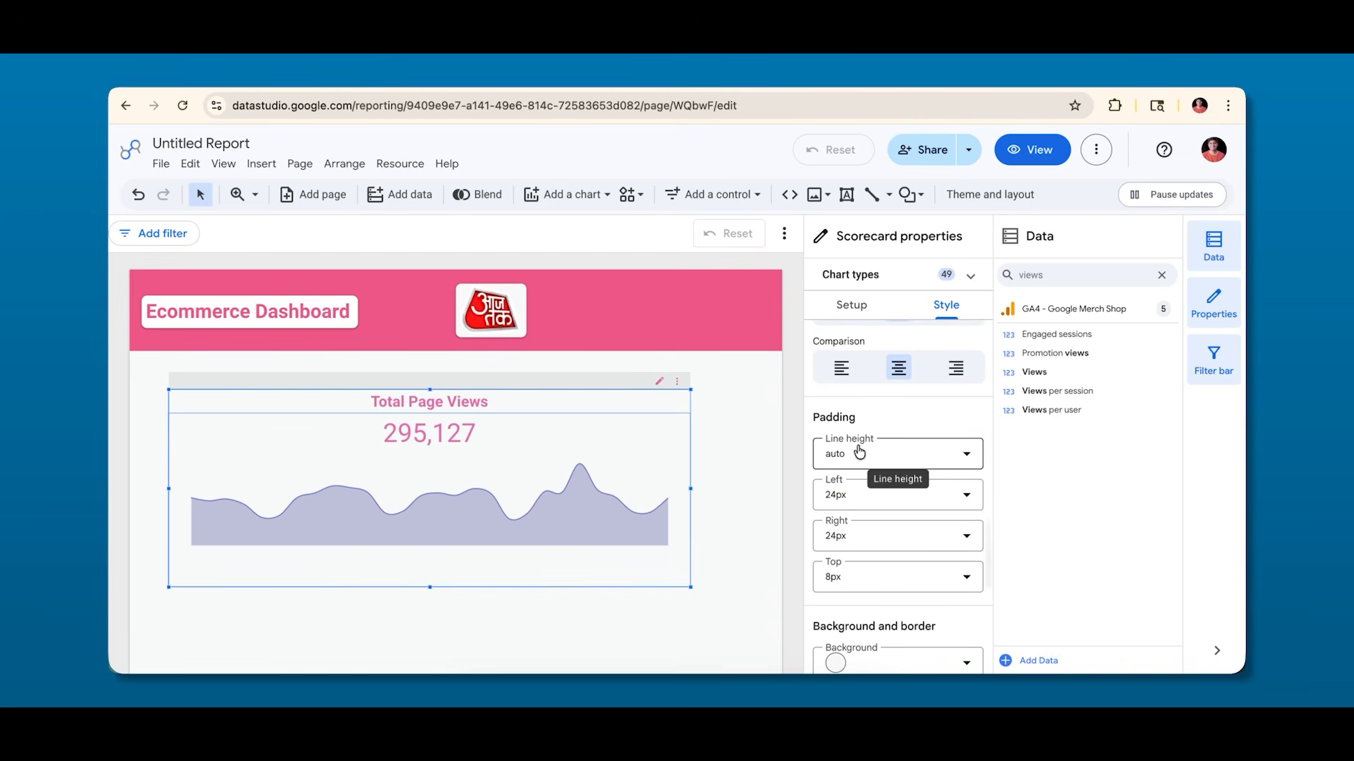
click(859, 452)
scroll(855, 317, down, 2)
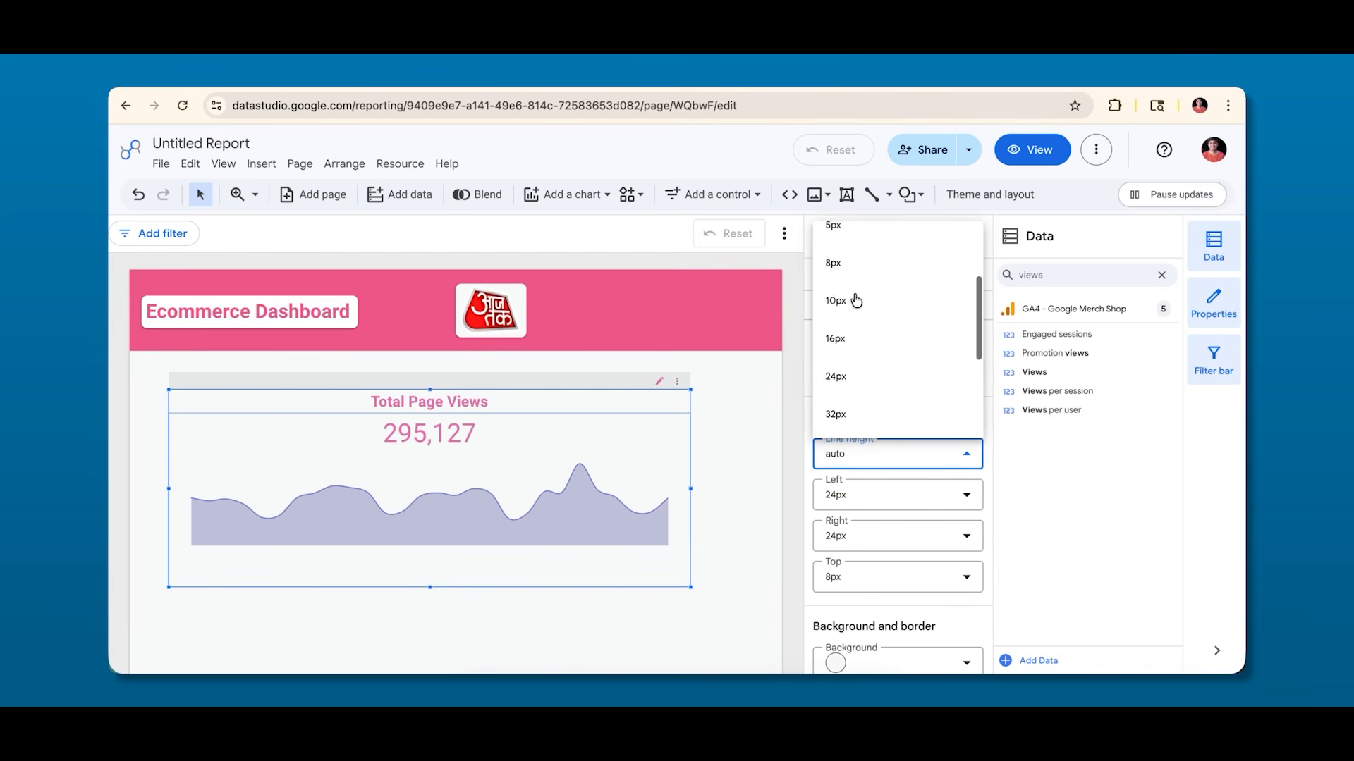
click(845, 375)
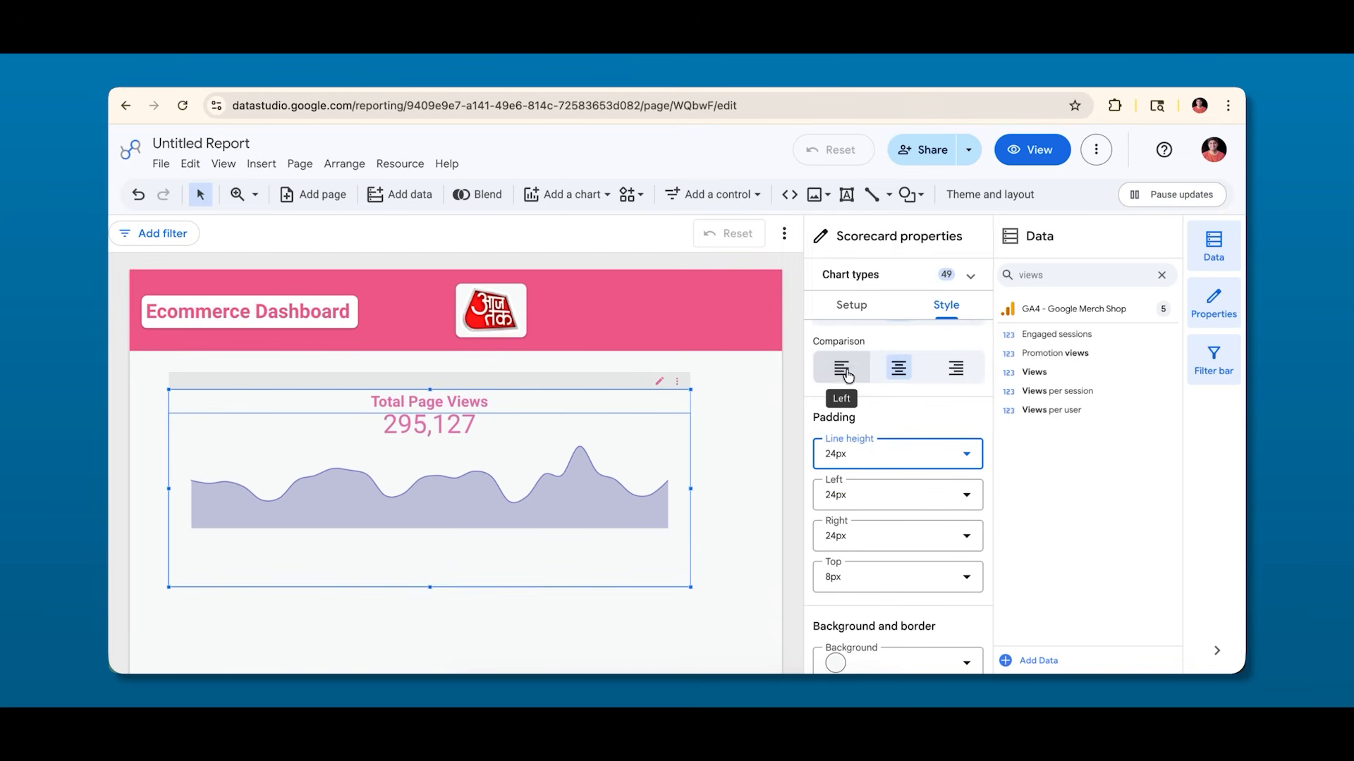
click(854, 462)
scroll(860, 282, up, 2)
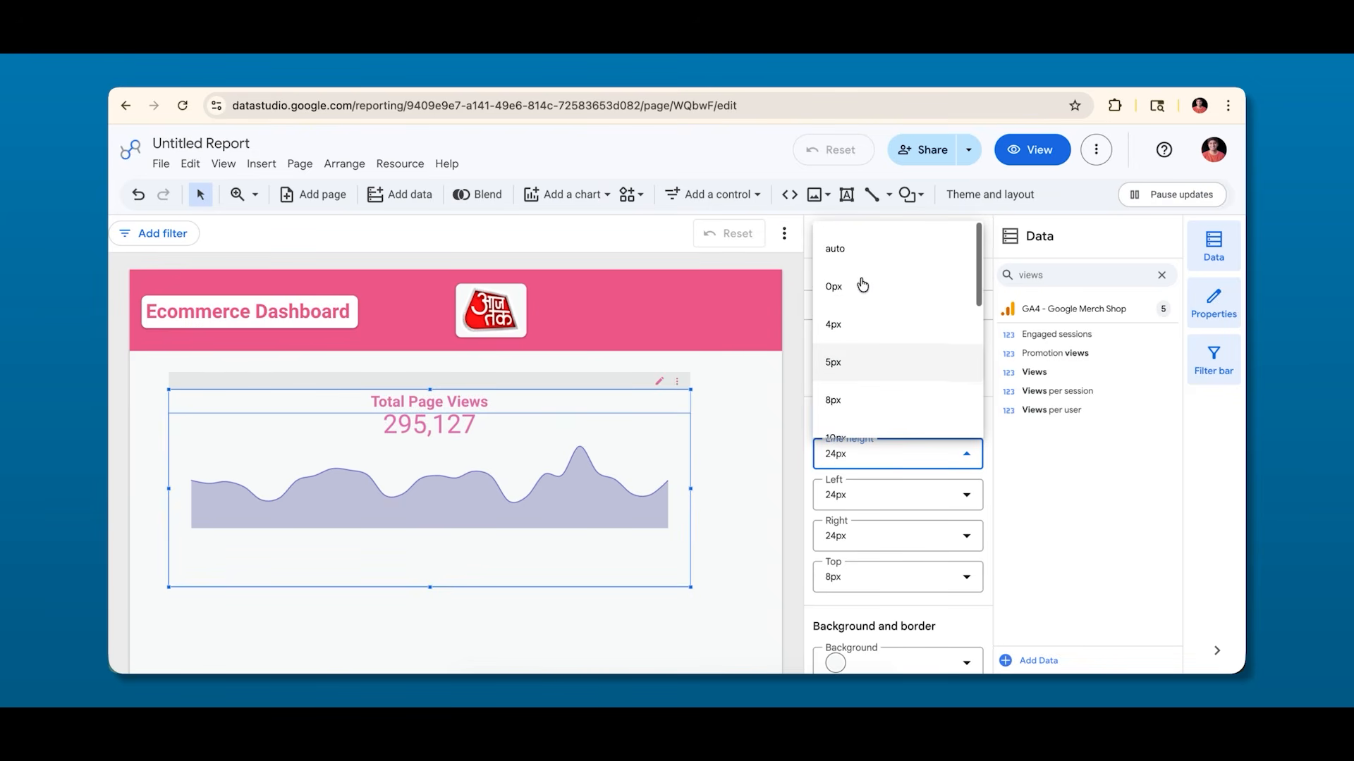
click(836, 248)
Try scorecard padding of 72px left, 96px right and 72px top.
click(846, 494)
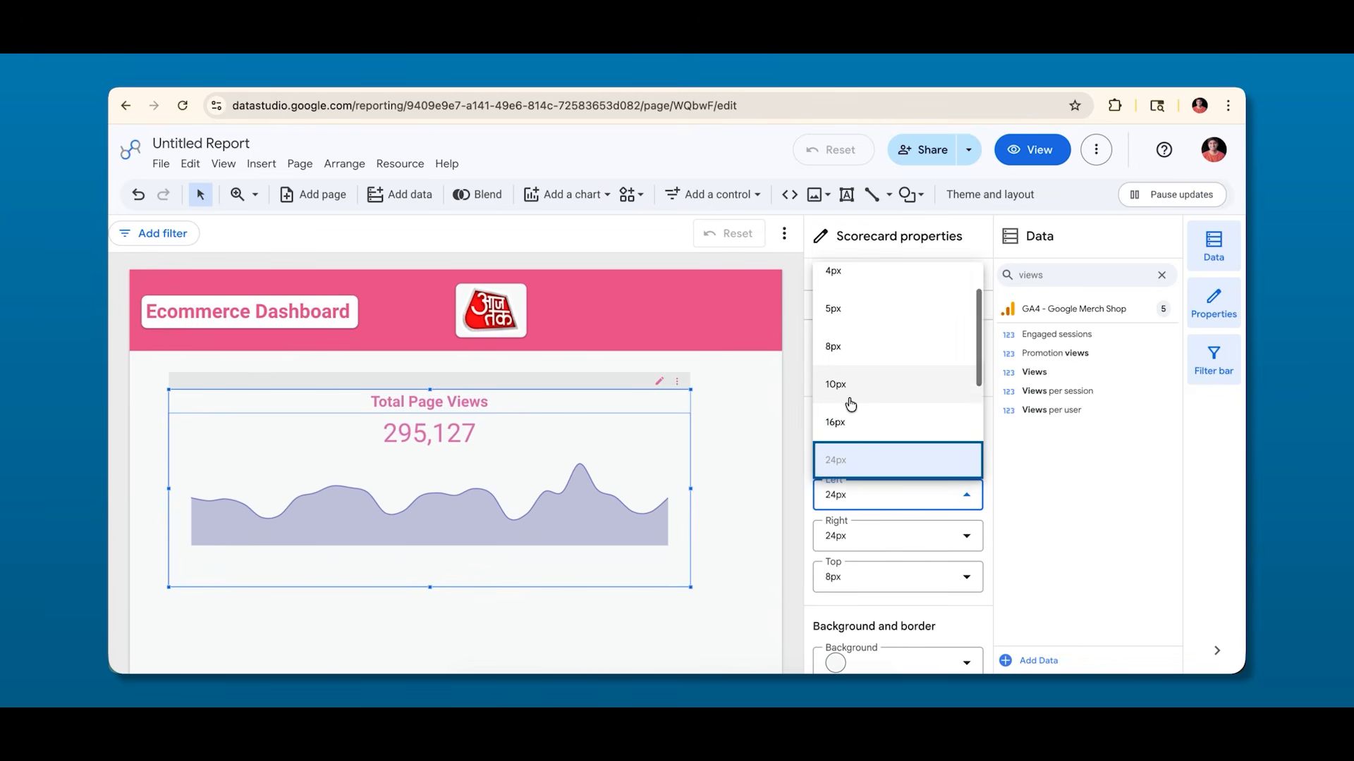
scroll(853, 420, down, 3)
click(844, 412)
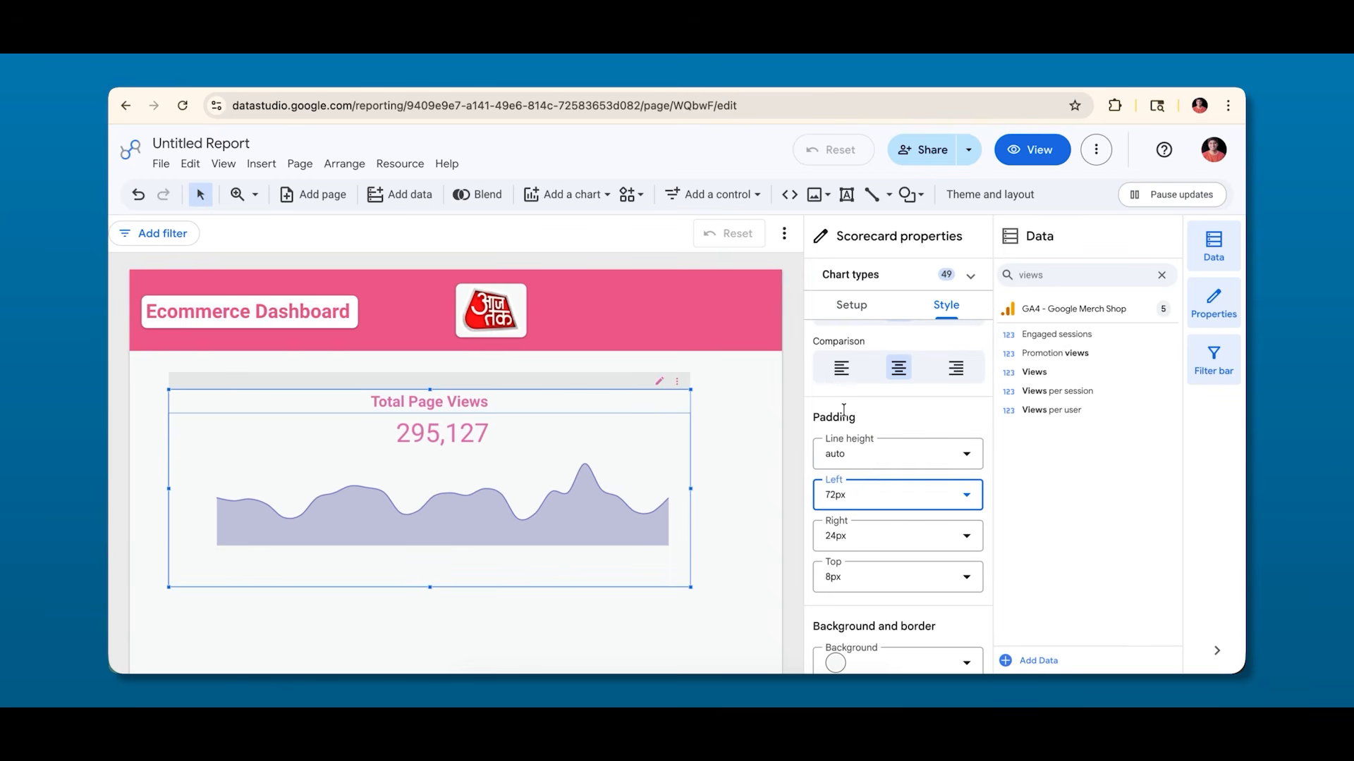
click(849, 534)
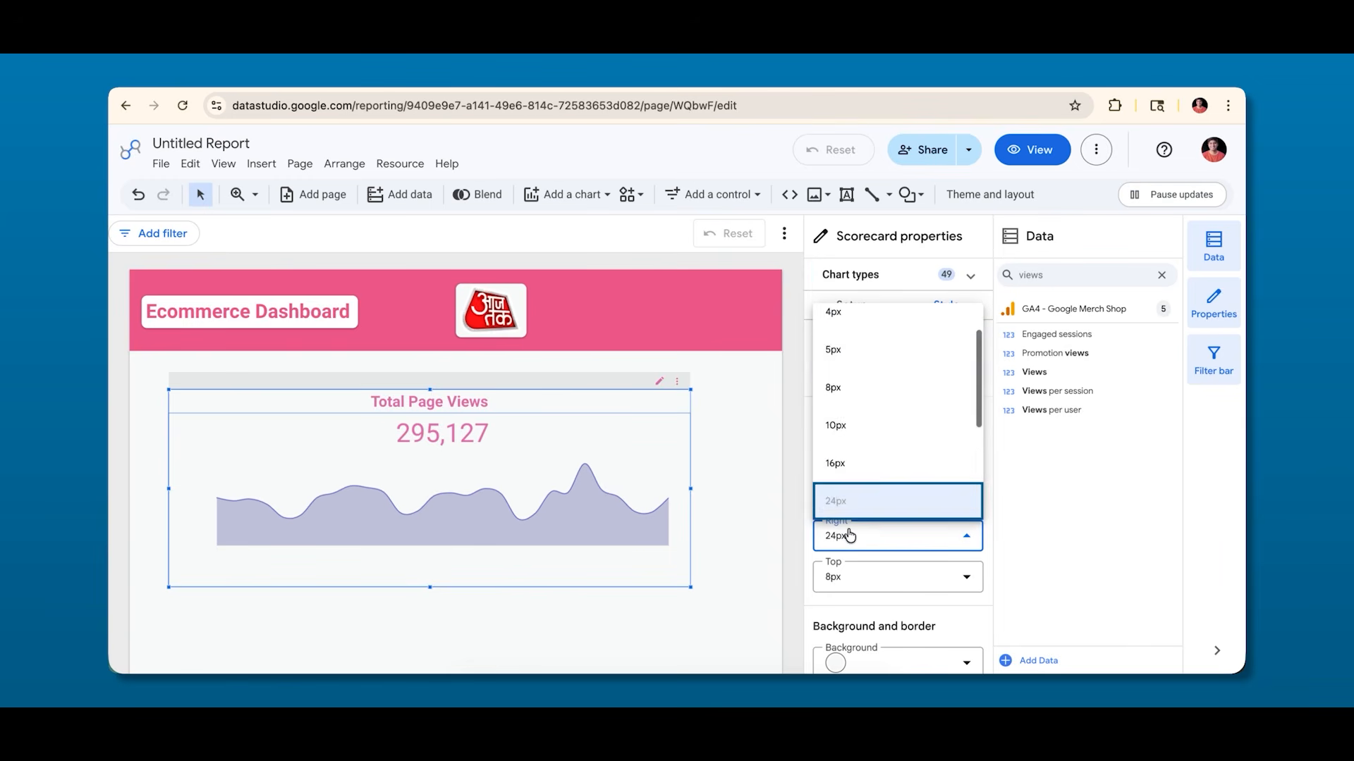
scroll(860, 466, down, 3)
click(854, 497)
click(858, 584)
scroll(863, 522, down, 3)
click(865, 512)
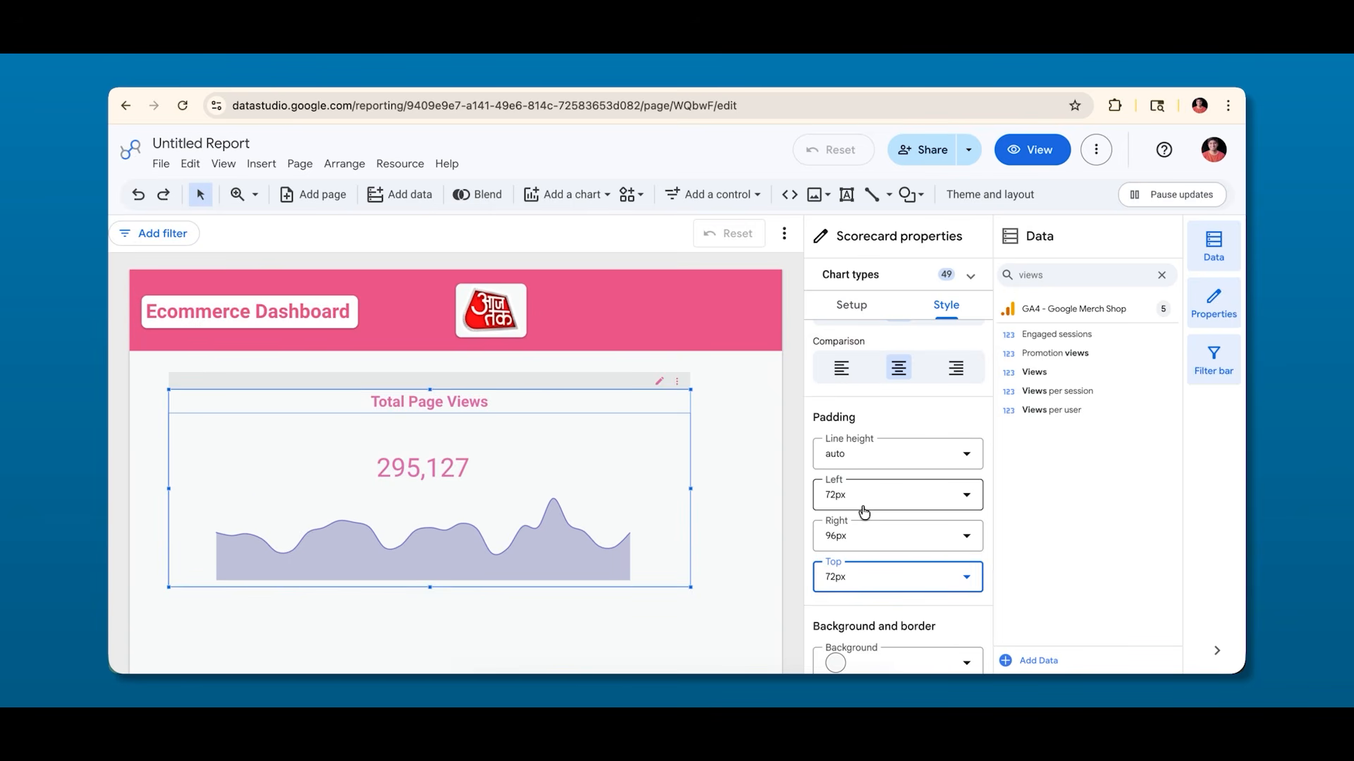
Undo the scorecard's padding changes and its enlargement.
key(ctrl+z)
key(ctrl+z)
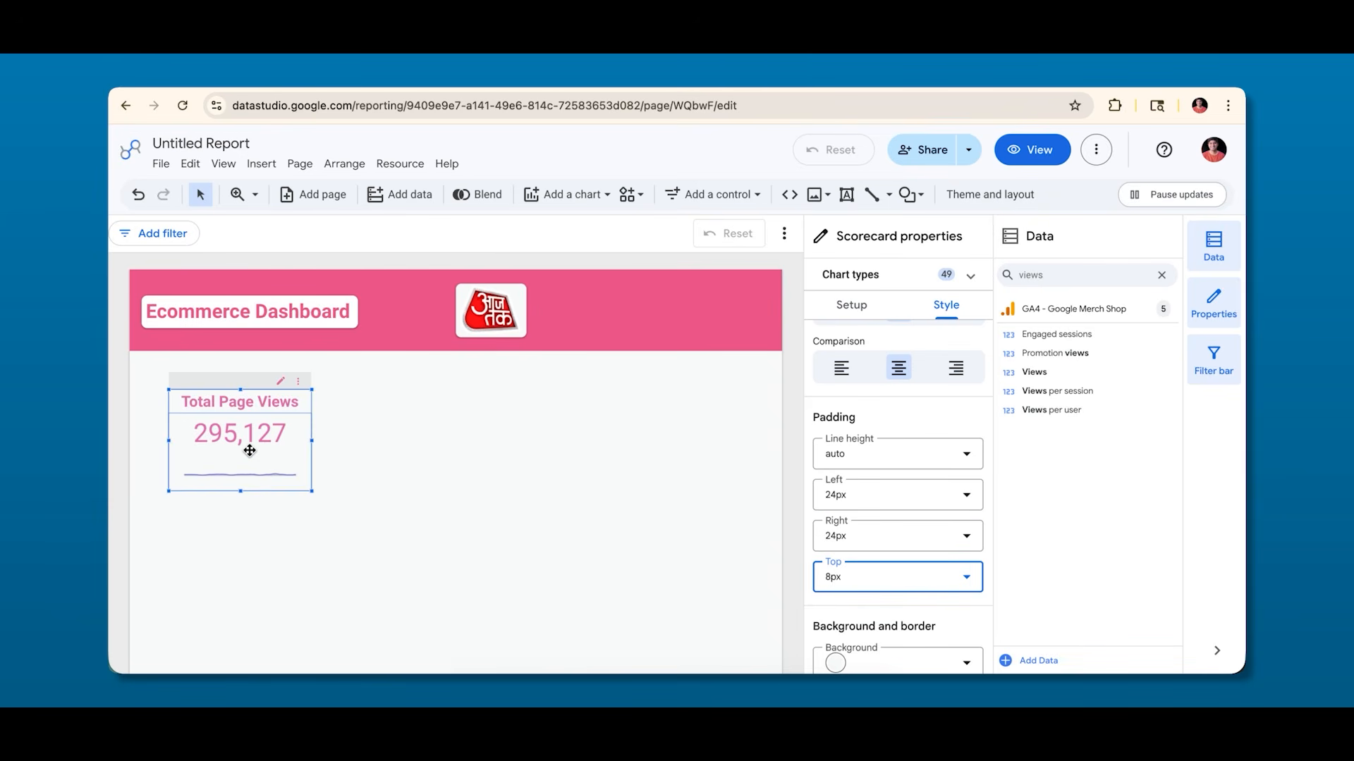
Hide the scorecard's chart title and show the field name above the value again.
click(145, 419)
click(224, 420)
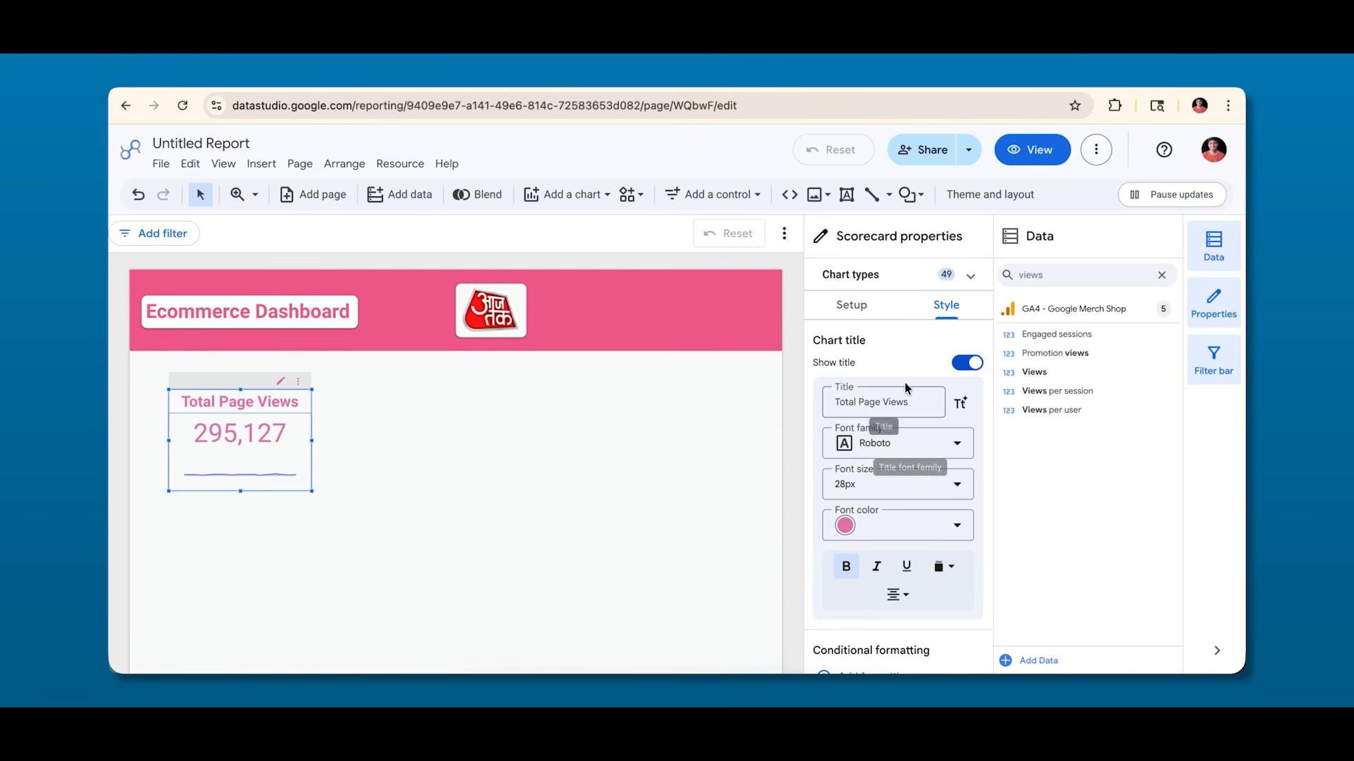
click(969, 364)
scroll(916, 463, down, 10)
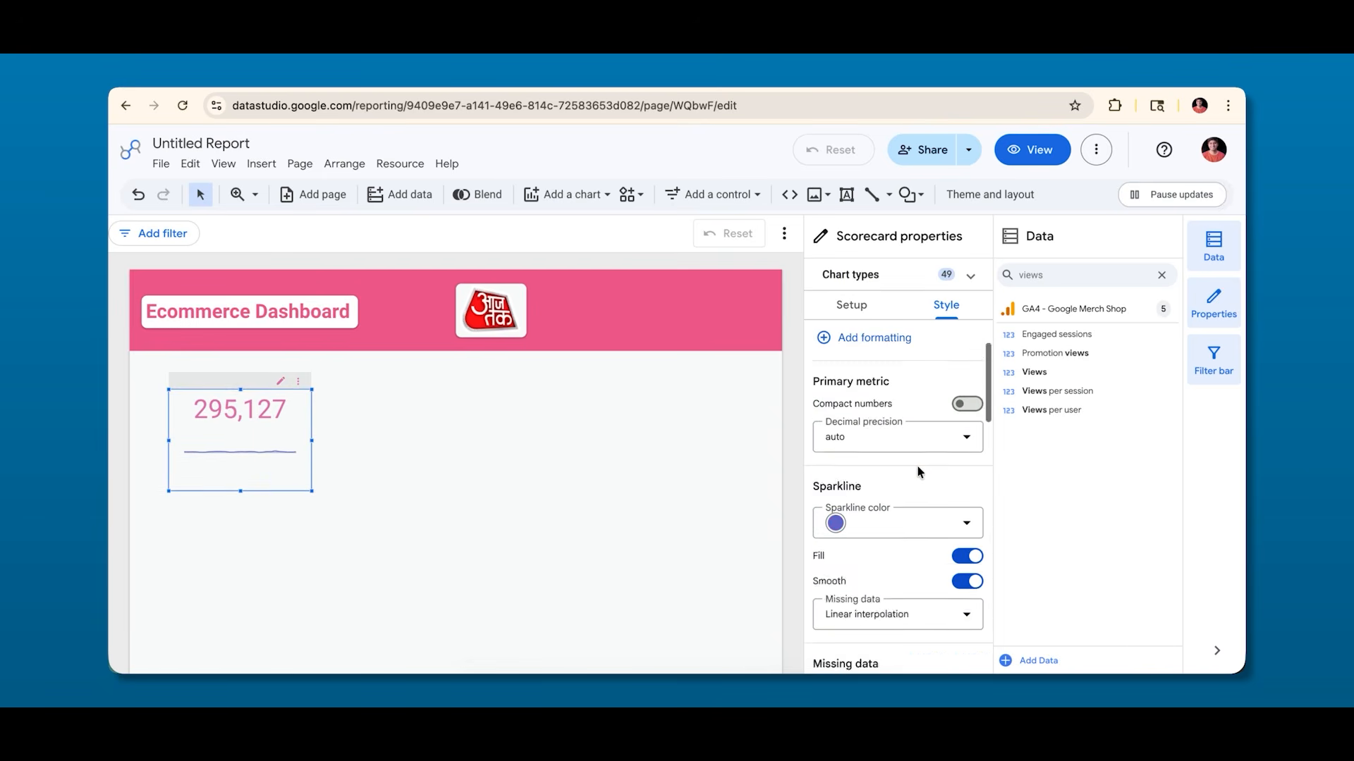
click(966, 366)
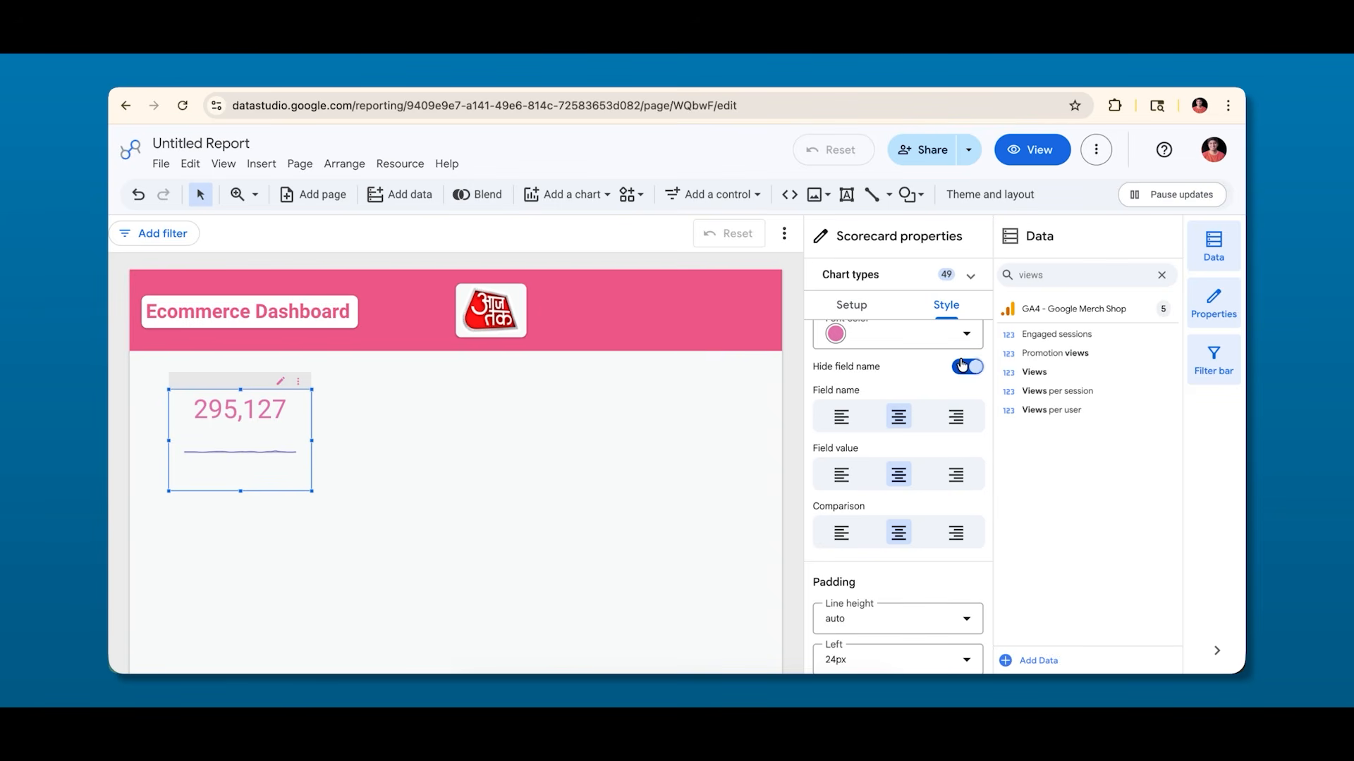
Turn off the fill and smoothing of the Views scorecard's sparkline.
scroll(853, 384, up, 1)
scroll(853, 385, up, 2)
scroll(837, 487, down, 2)
scroll(867, 529, down, 10)
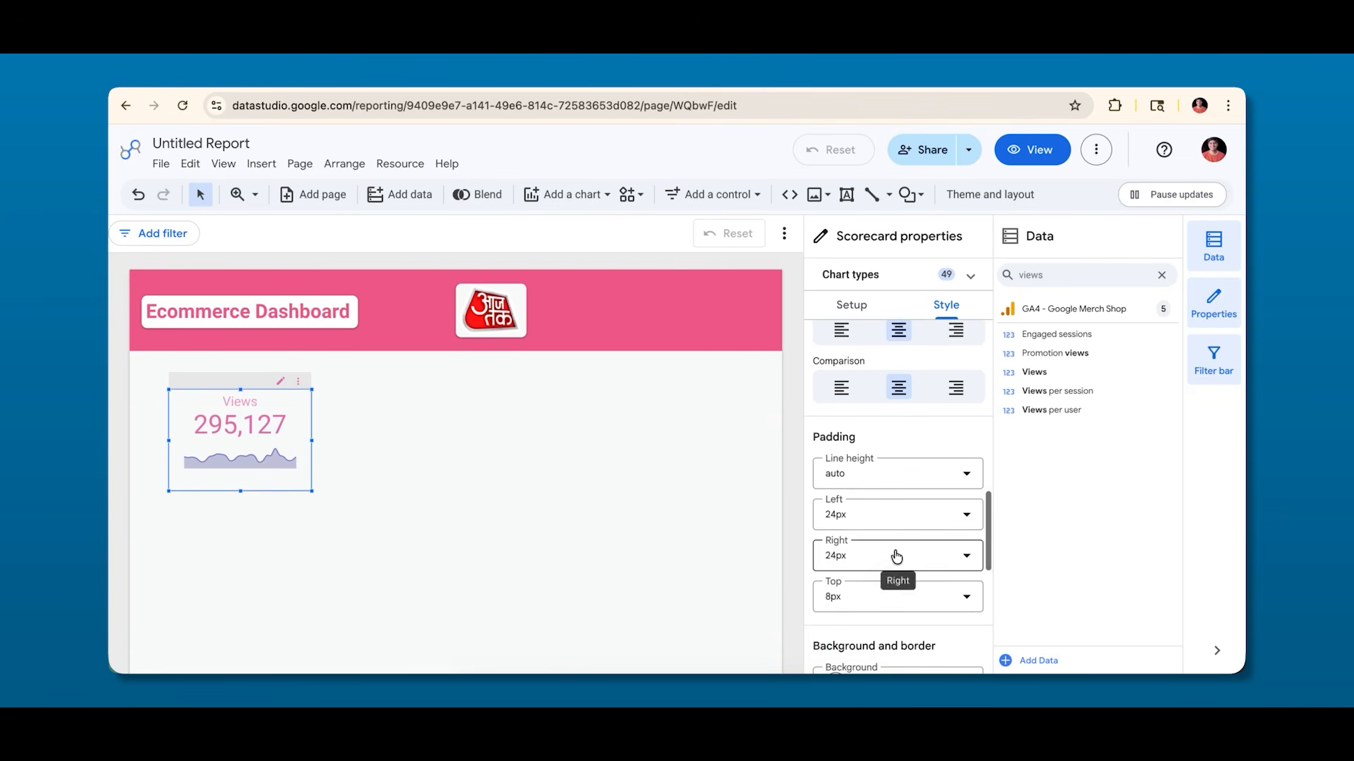
click(958, 487)
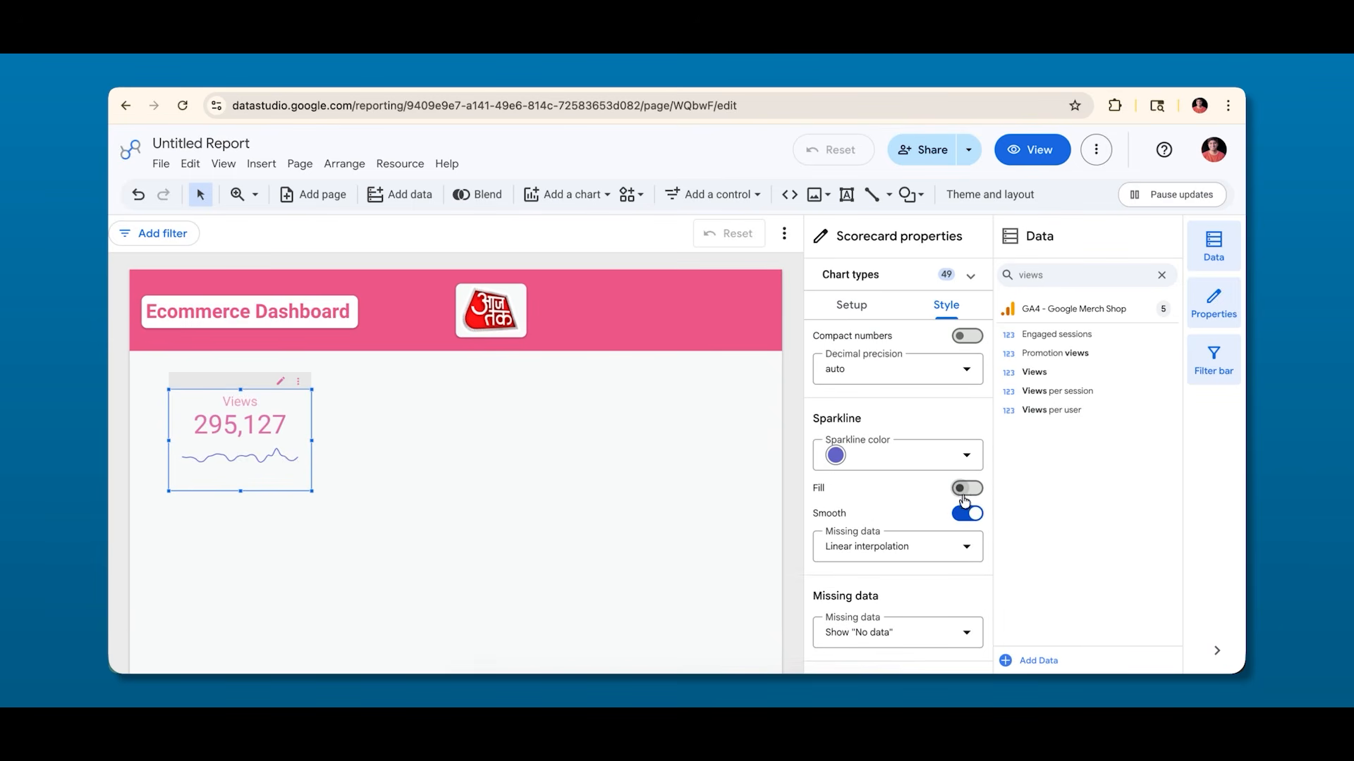
click(975, 513)
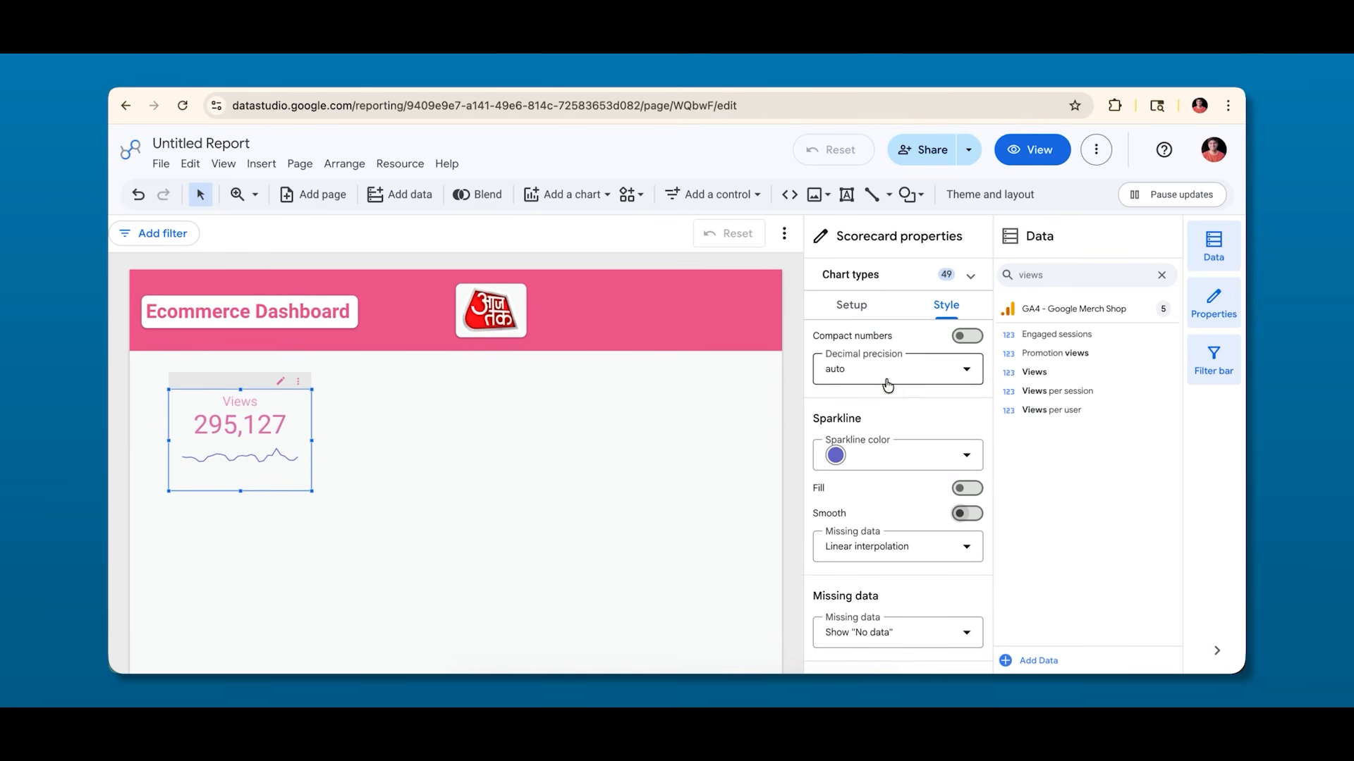
scroll(885, 384, up, 3)
scroll(862, 500, down, 3)
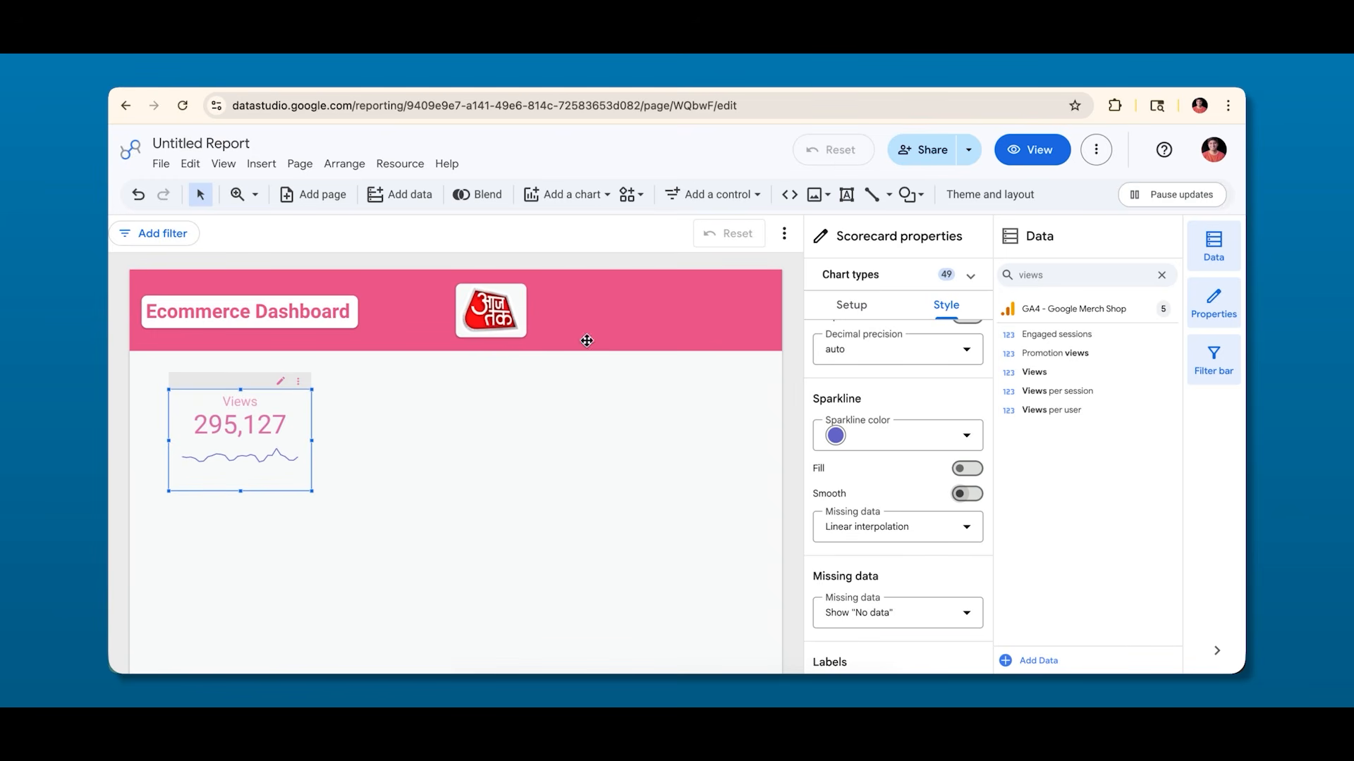
Give the Views scorecard a border radius of 10 and a border shadow.
scroll(933, 463, down, 5)
scroll(909, 488, up, 3)
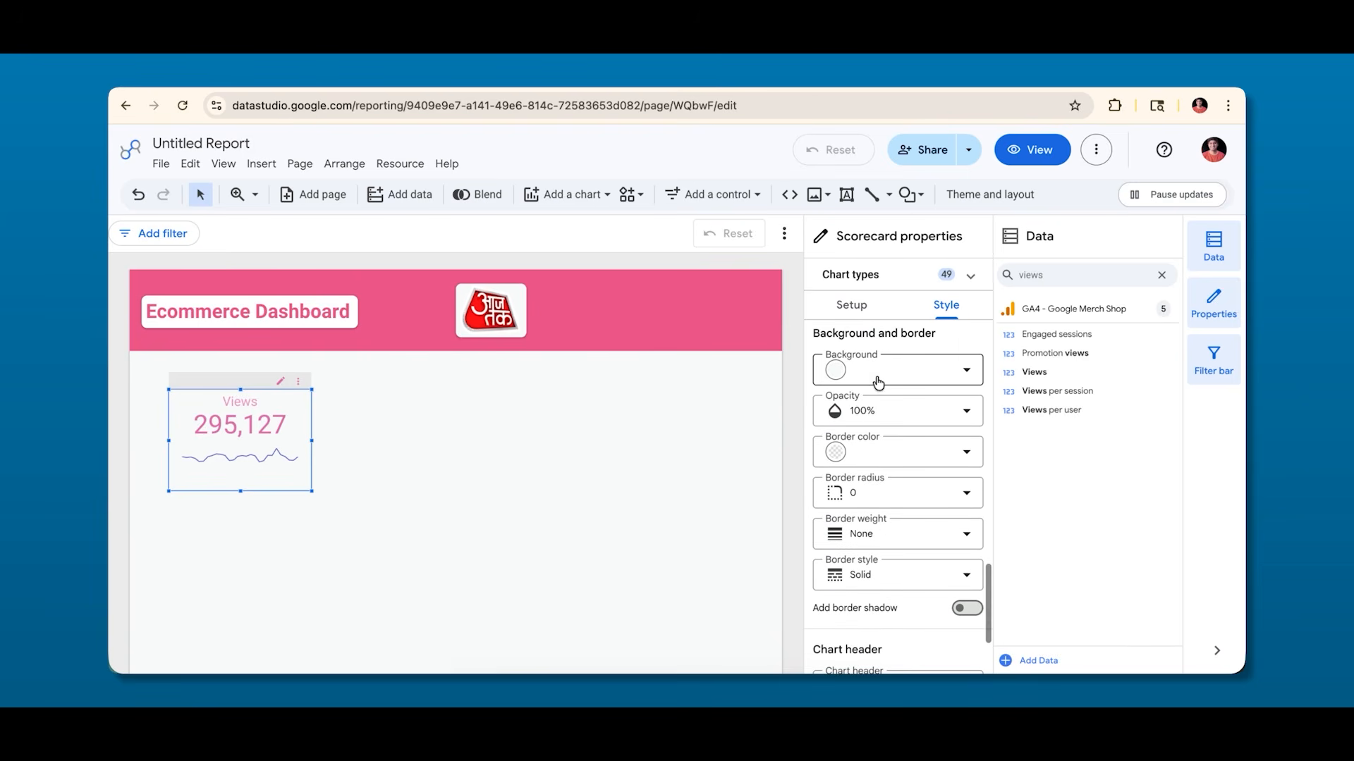
click(876, 382)
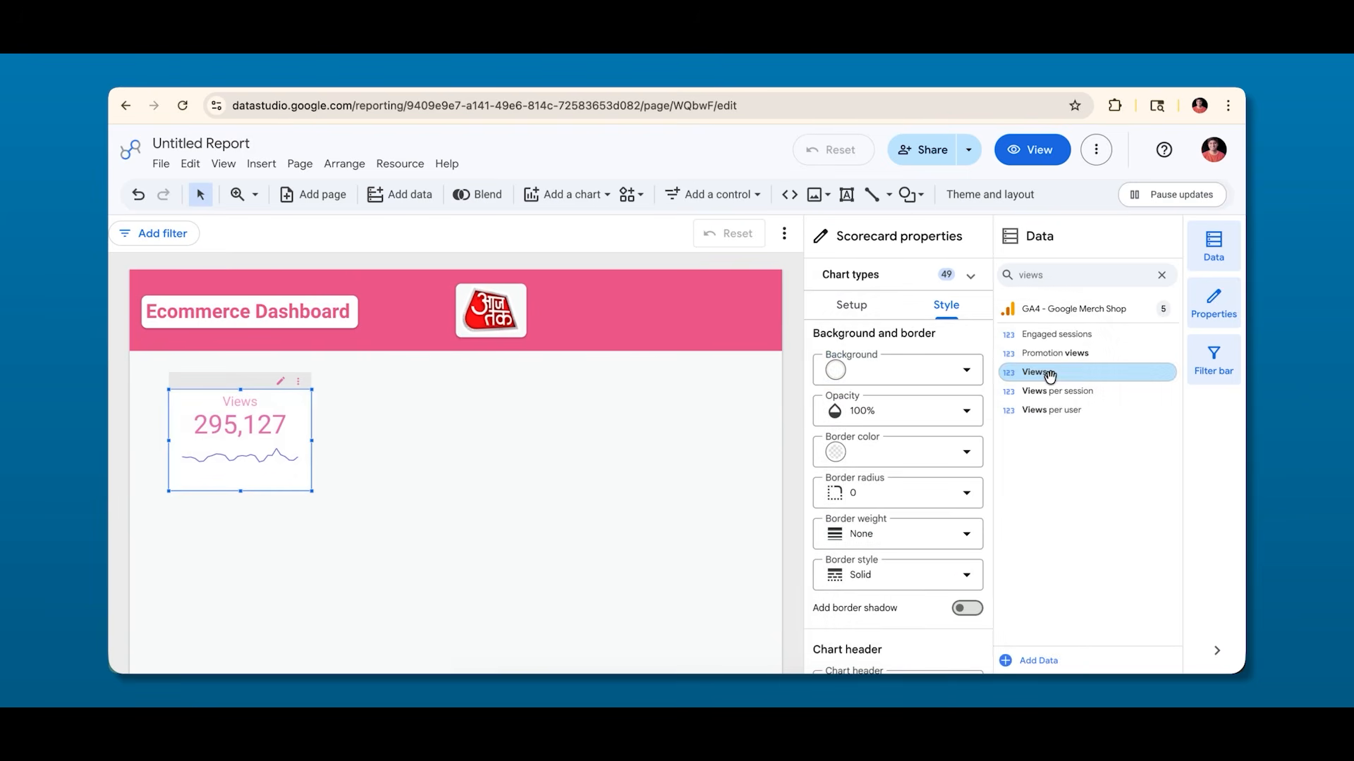
click(868, 489)
scroll(846, 423, down, 1)
scroll(846, 423, down, 1)
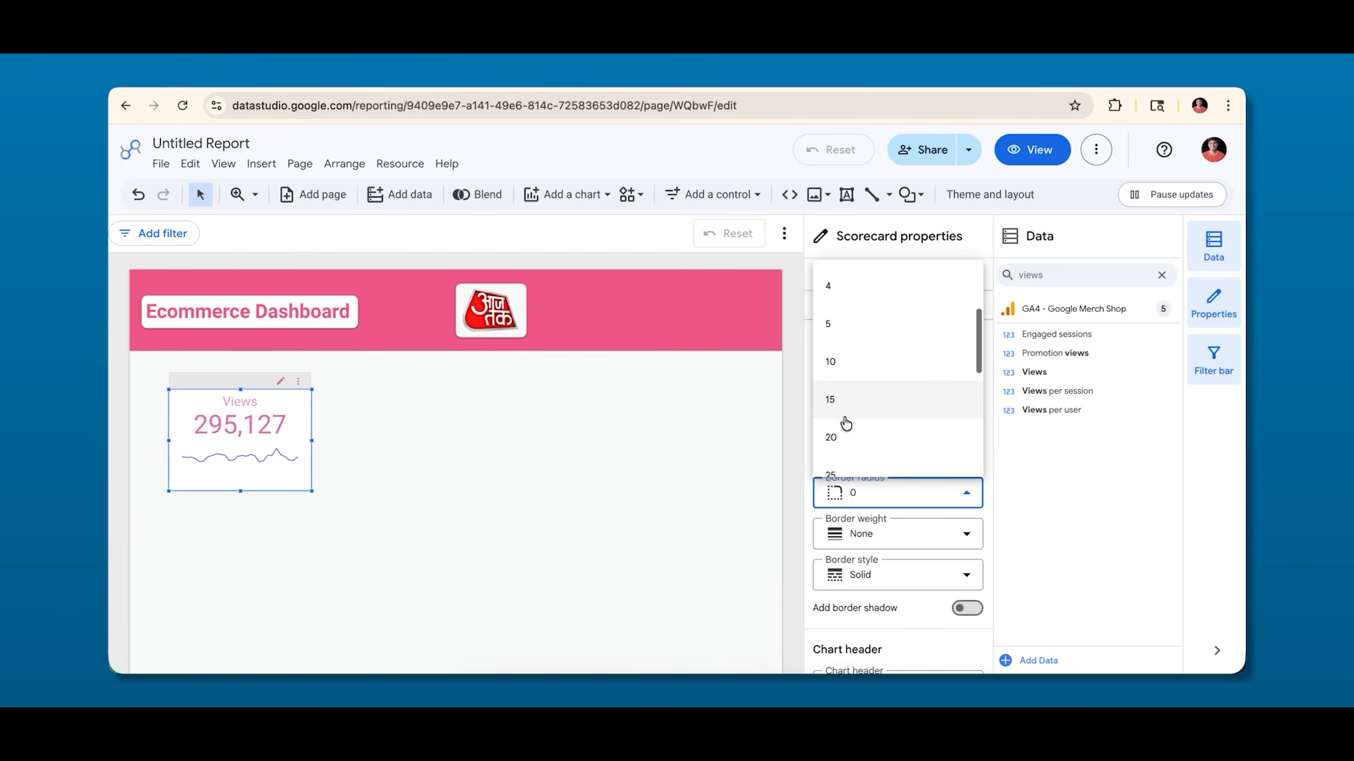
click(837, 356)
scroll(879, 512, down, 1)
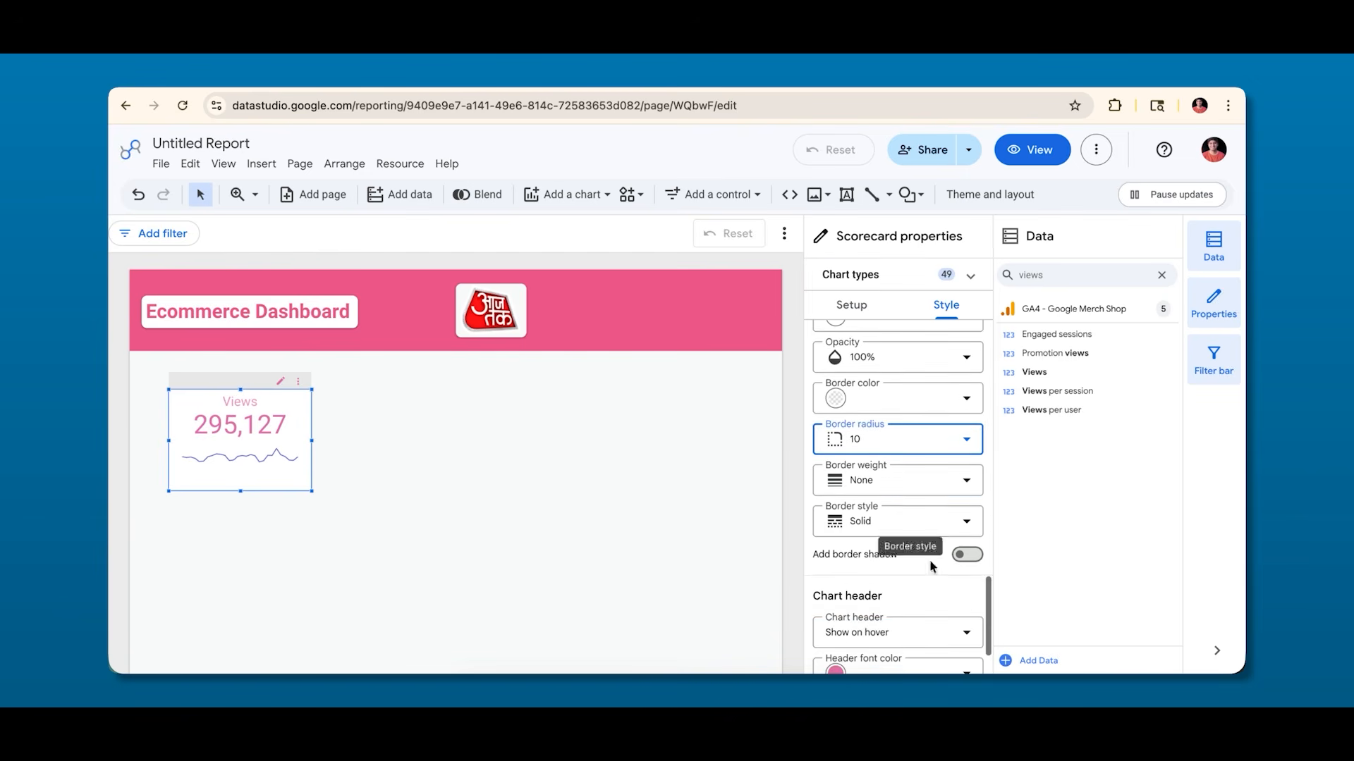
click(964, 554)
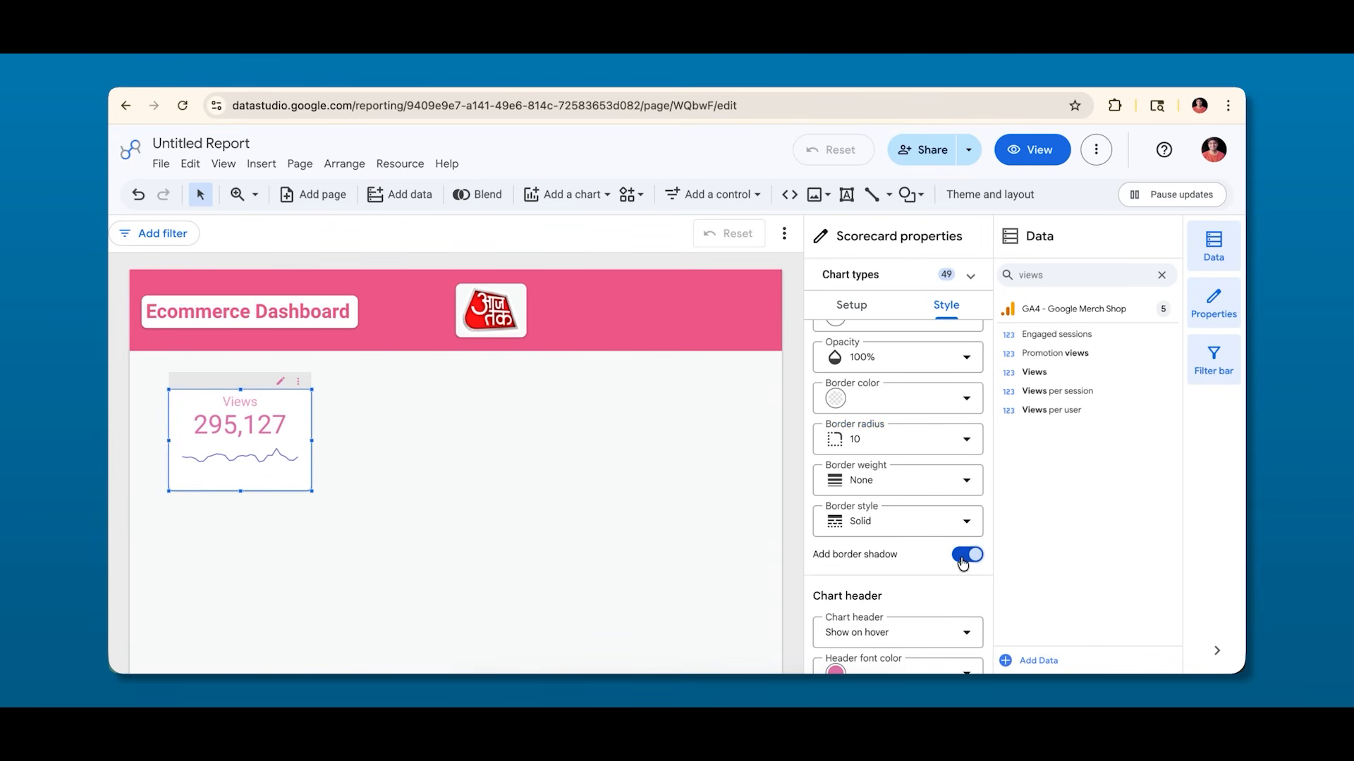
click(406, 431)
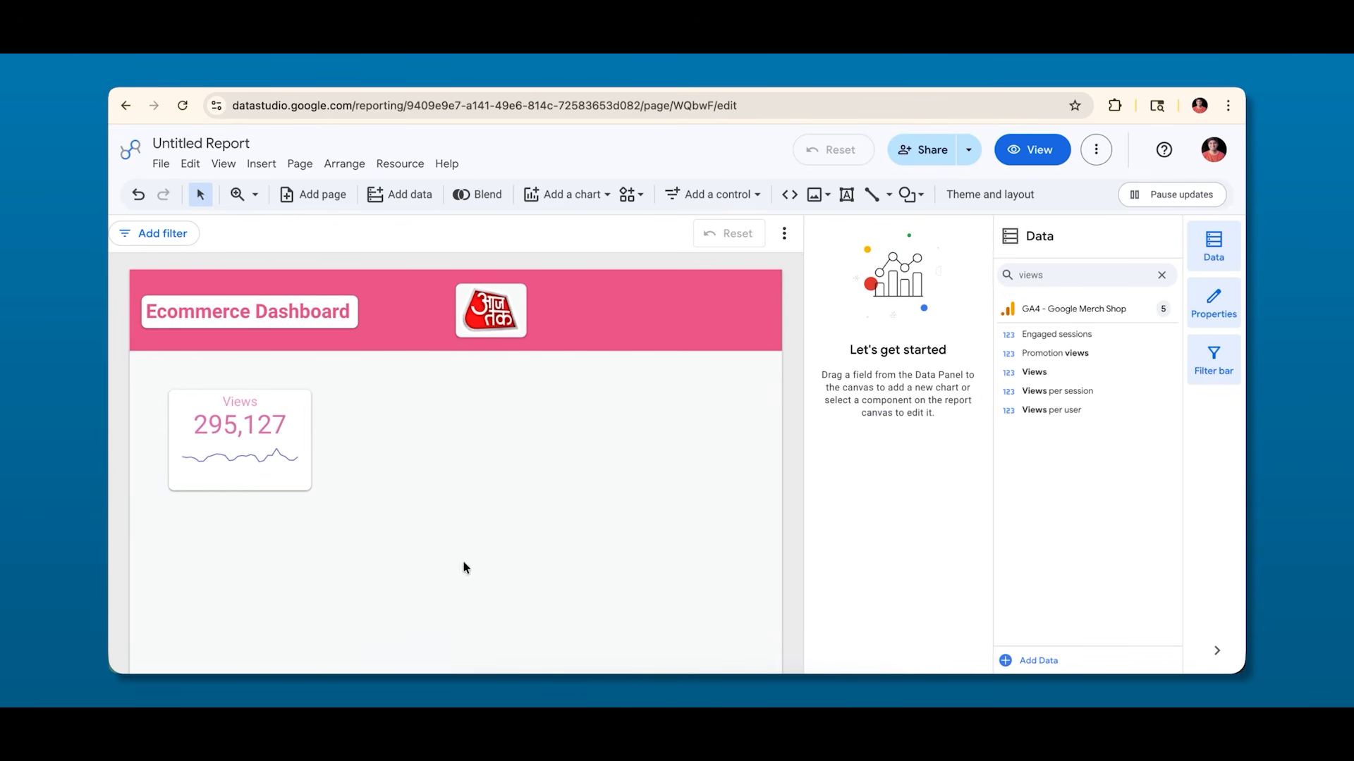
Move the Views scorecard slightly up and to the left on the page, and set its top padding to 16px.
click(240, 456)
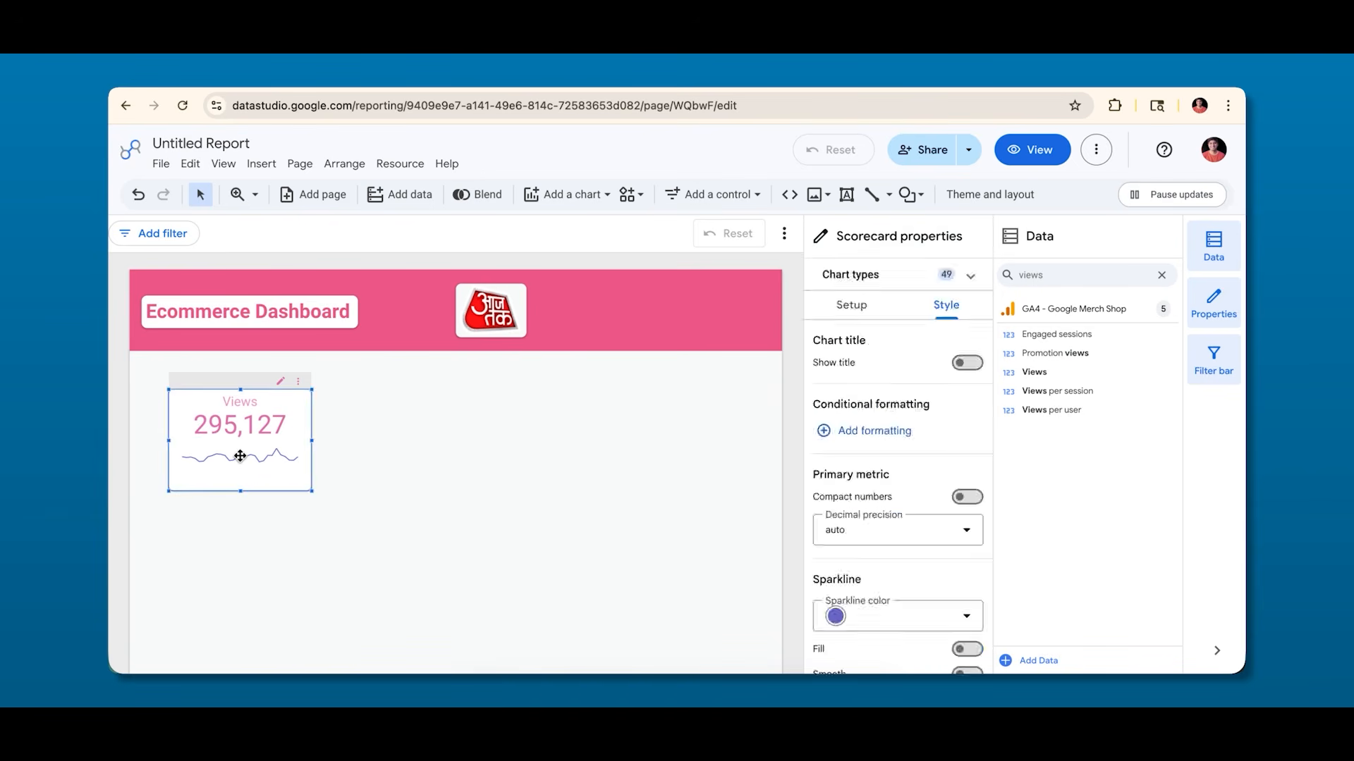
drag(239, 455, 227, 448)
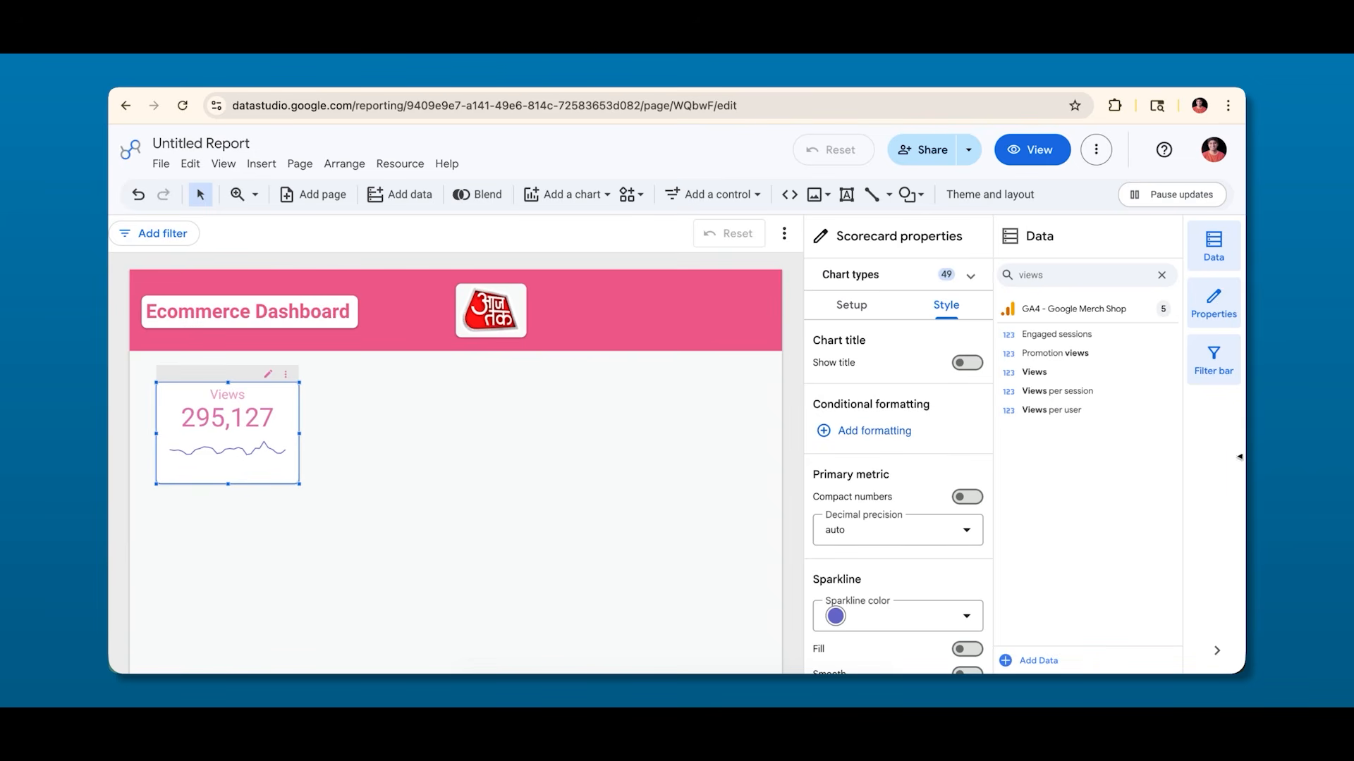
scroll(929, 463, down, 10)
scroll(930, 463, down, 3)
scroll(923, 464, up, 4)
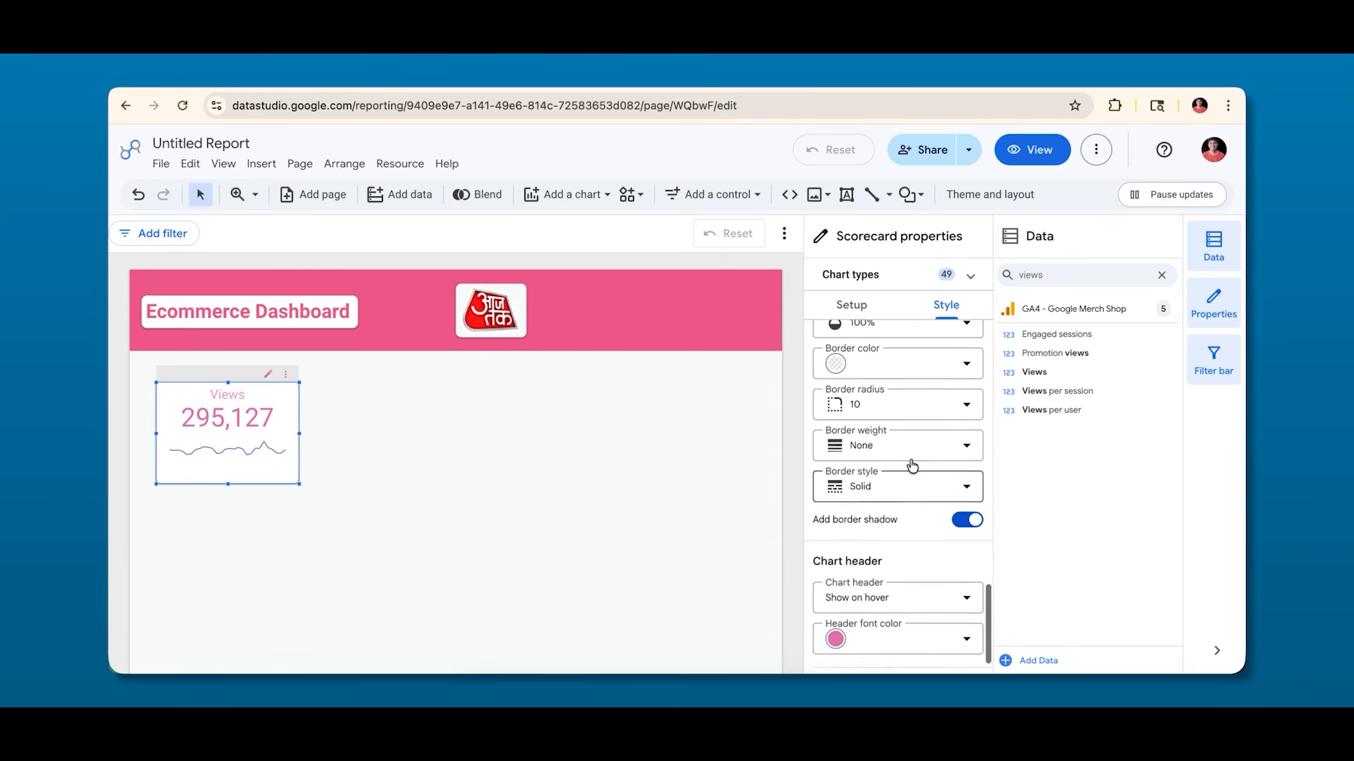
scroll(910, 463, up, 3)
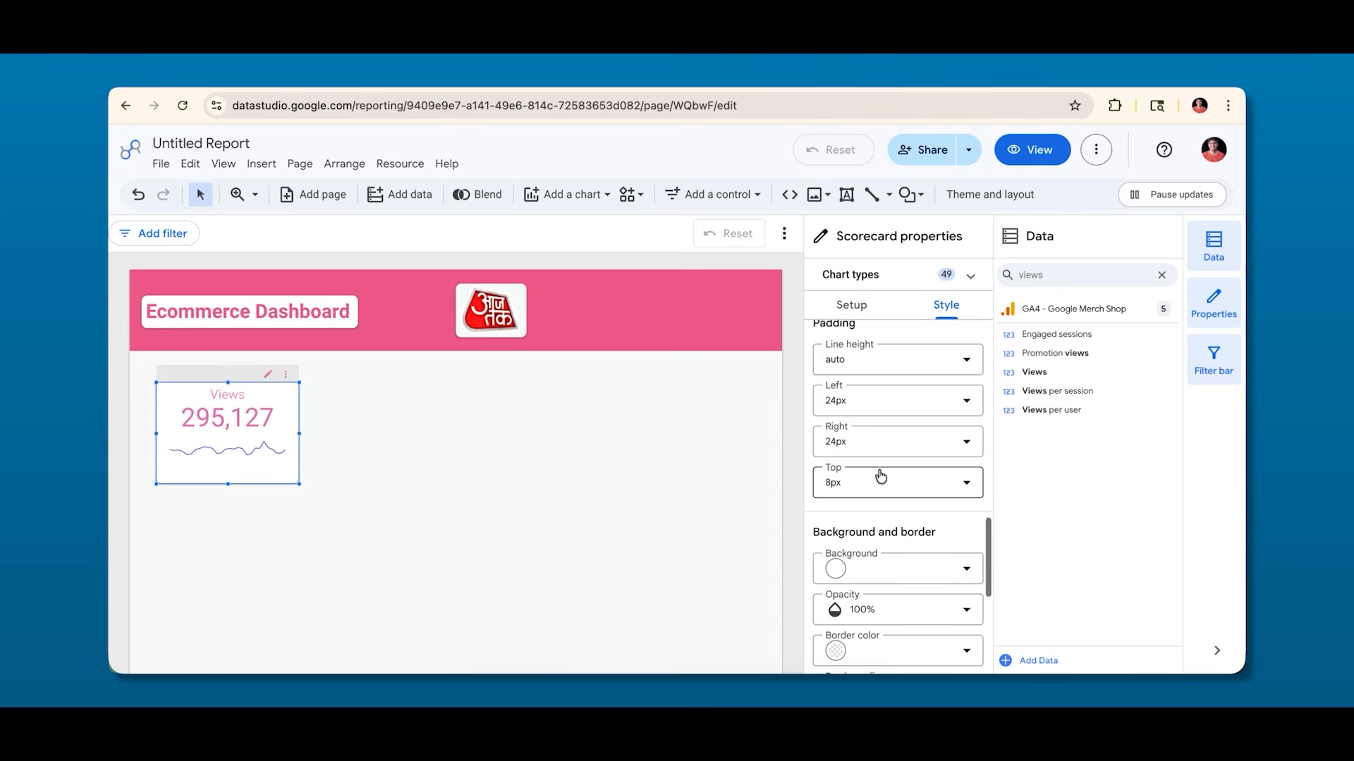
click(879, 476)
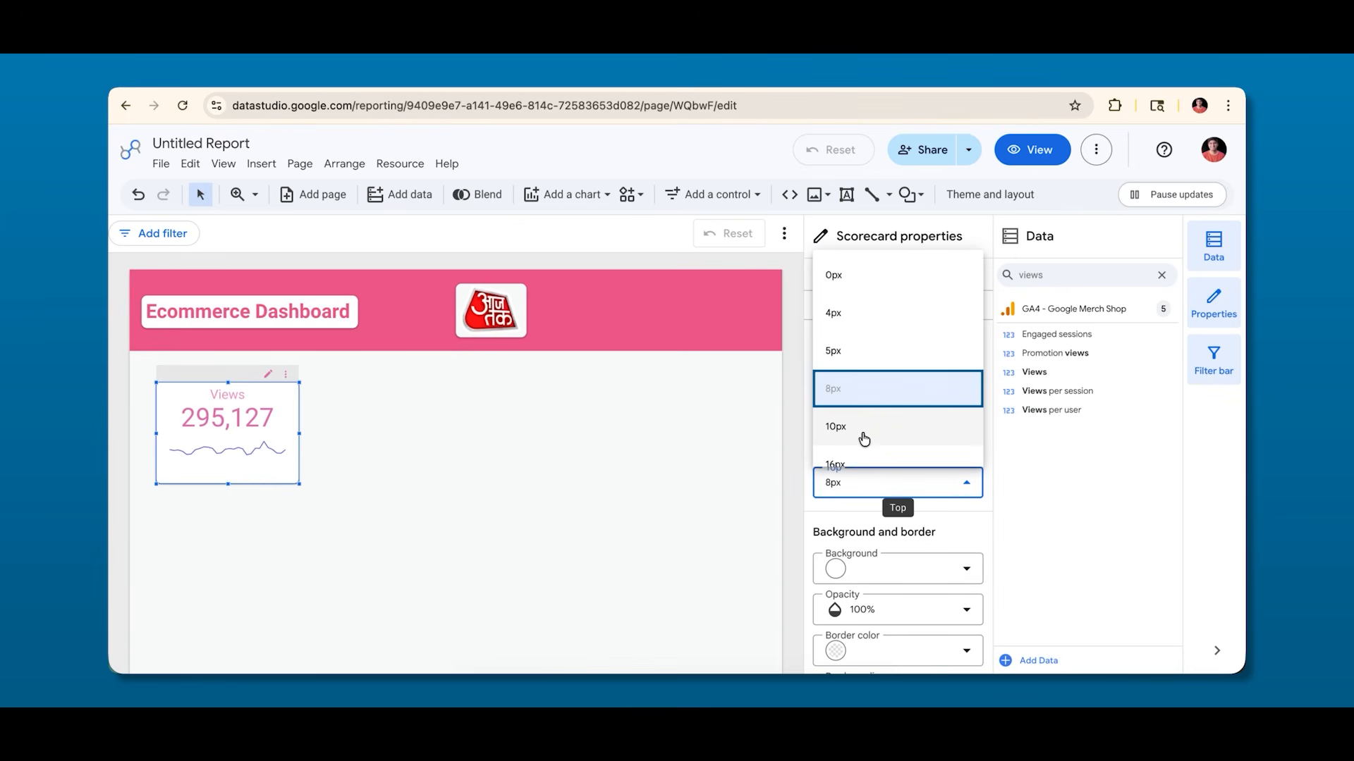
click(861, 459)
click(322, 469)
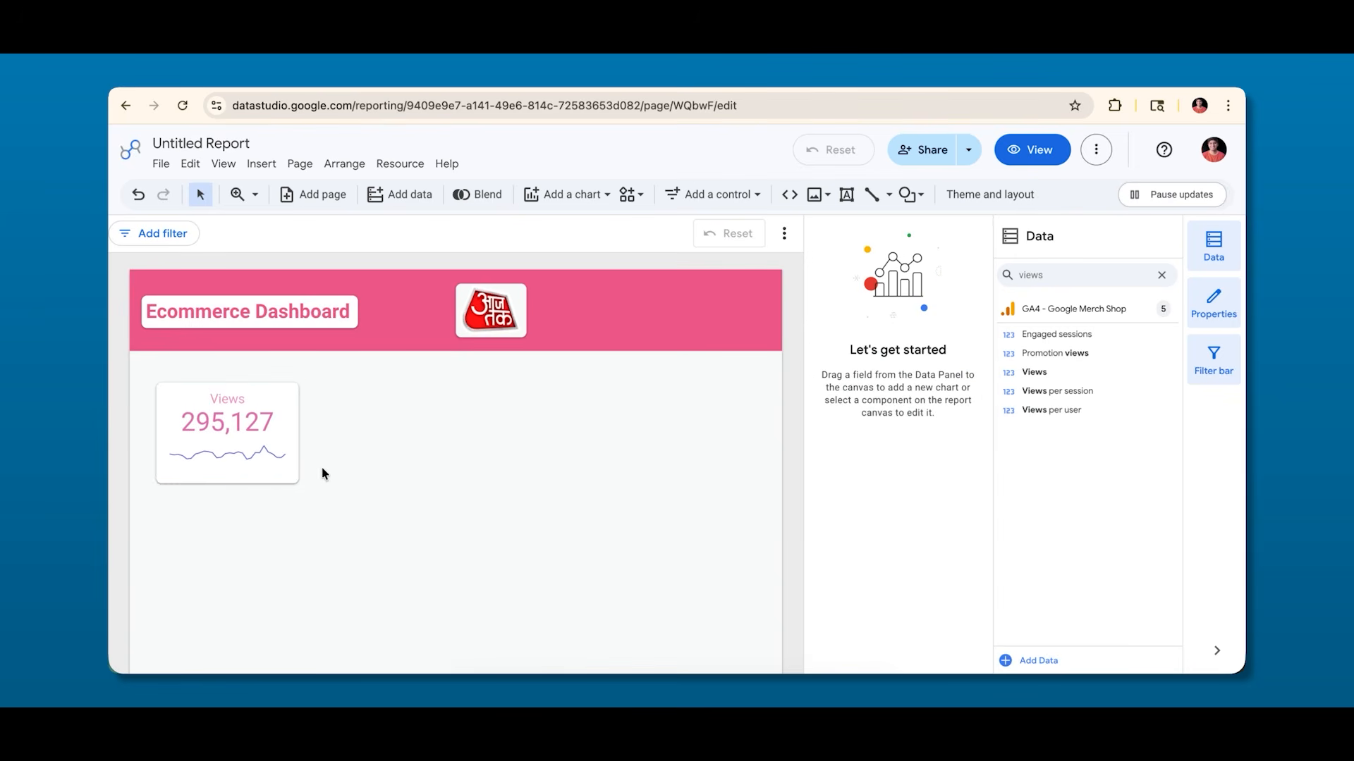
click(243, 452)
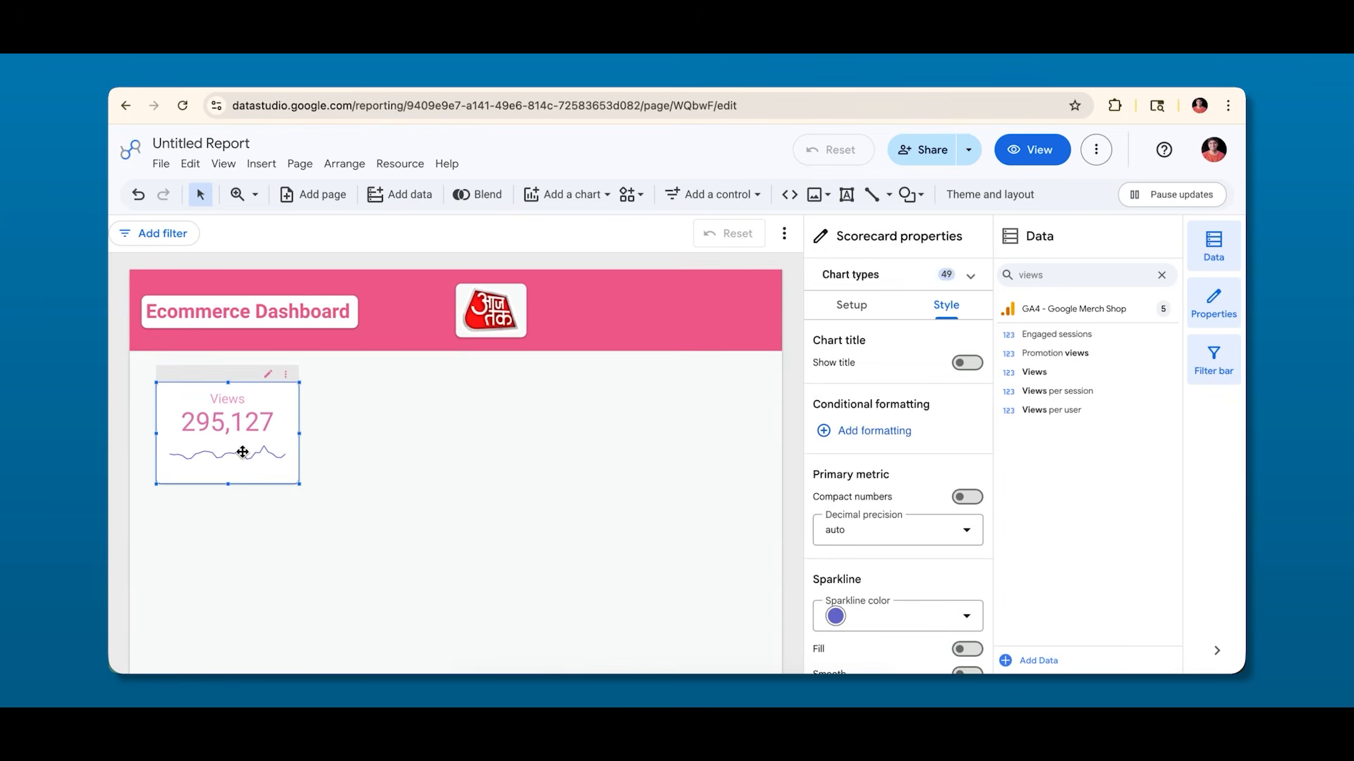
click(396, 426)
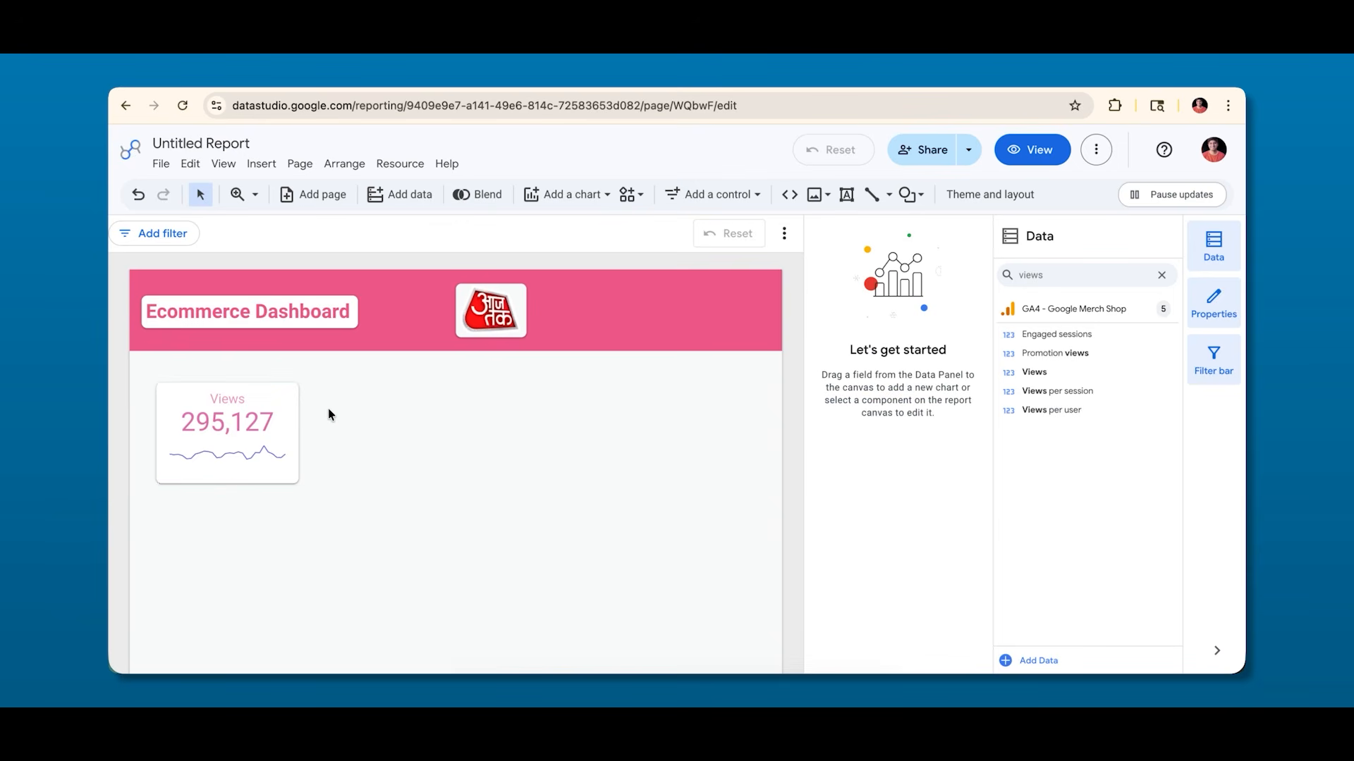
Add a second scorecard to the right of the Views scorecard, slightly smaller than it.
click(554, 197)
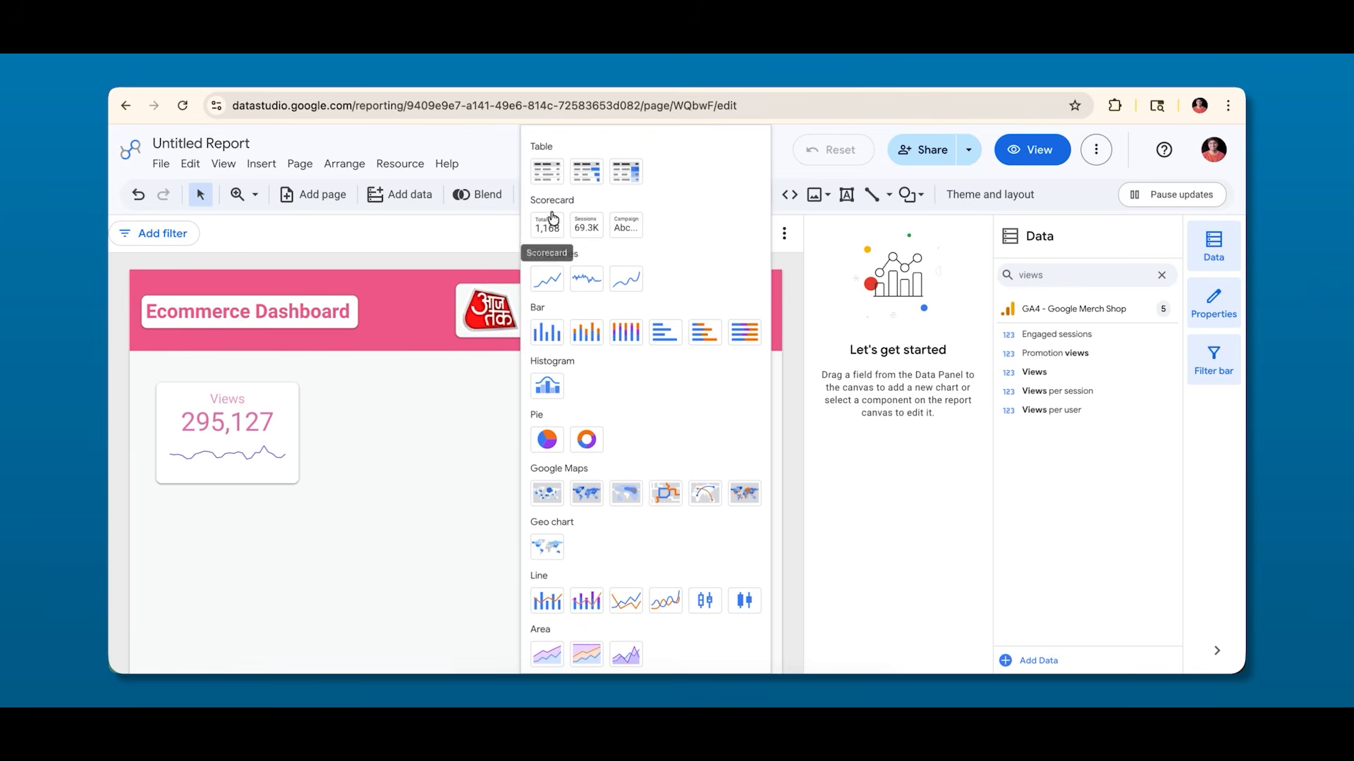
click(547, 223)
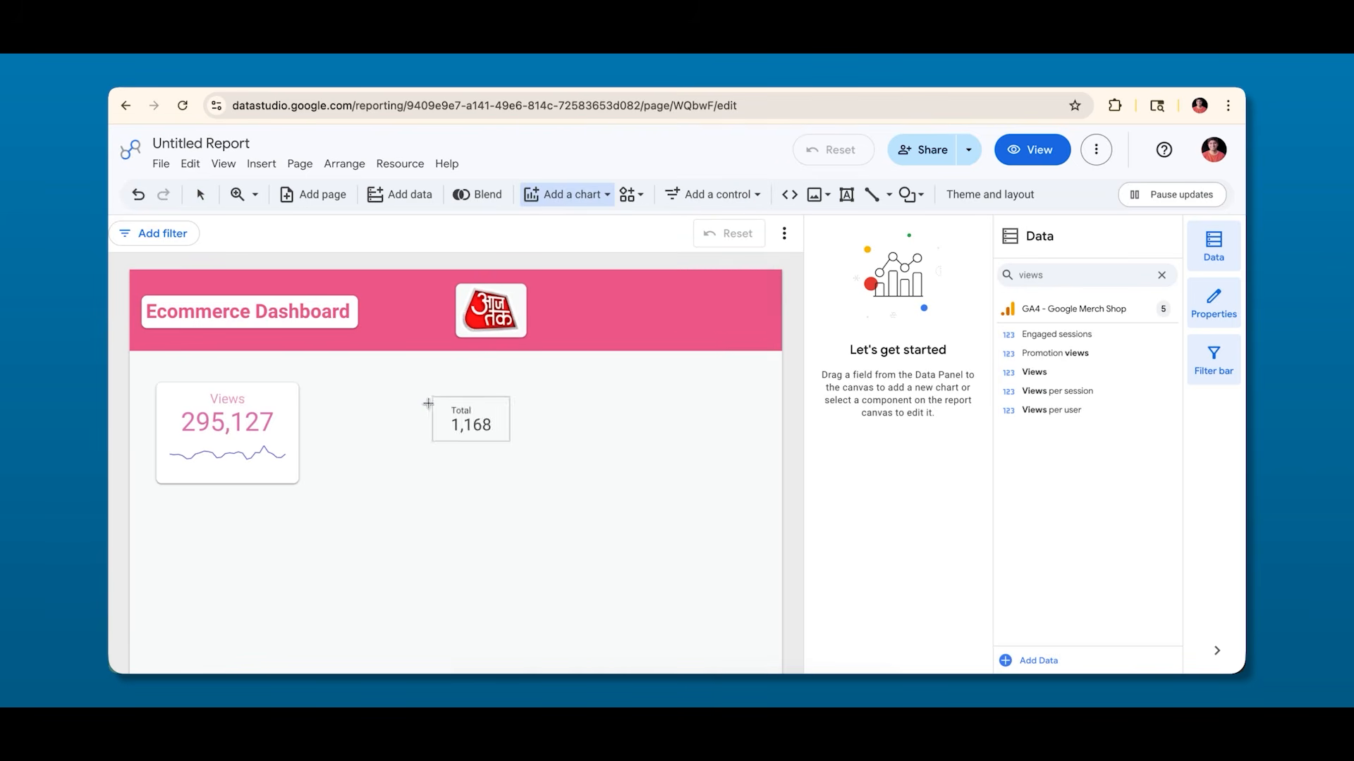
click(392, 397)
drag(473, 453, 501, 479)
Open the metric choices for the new Sessions scorecard's primary field.
scroll(838, 332, down, 1)
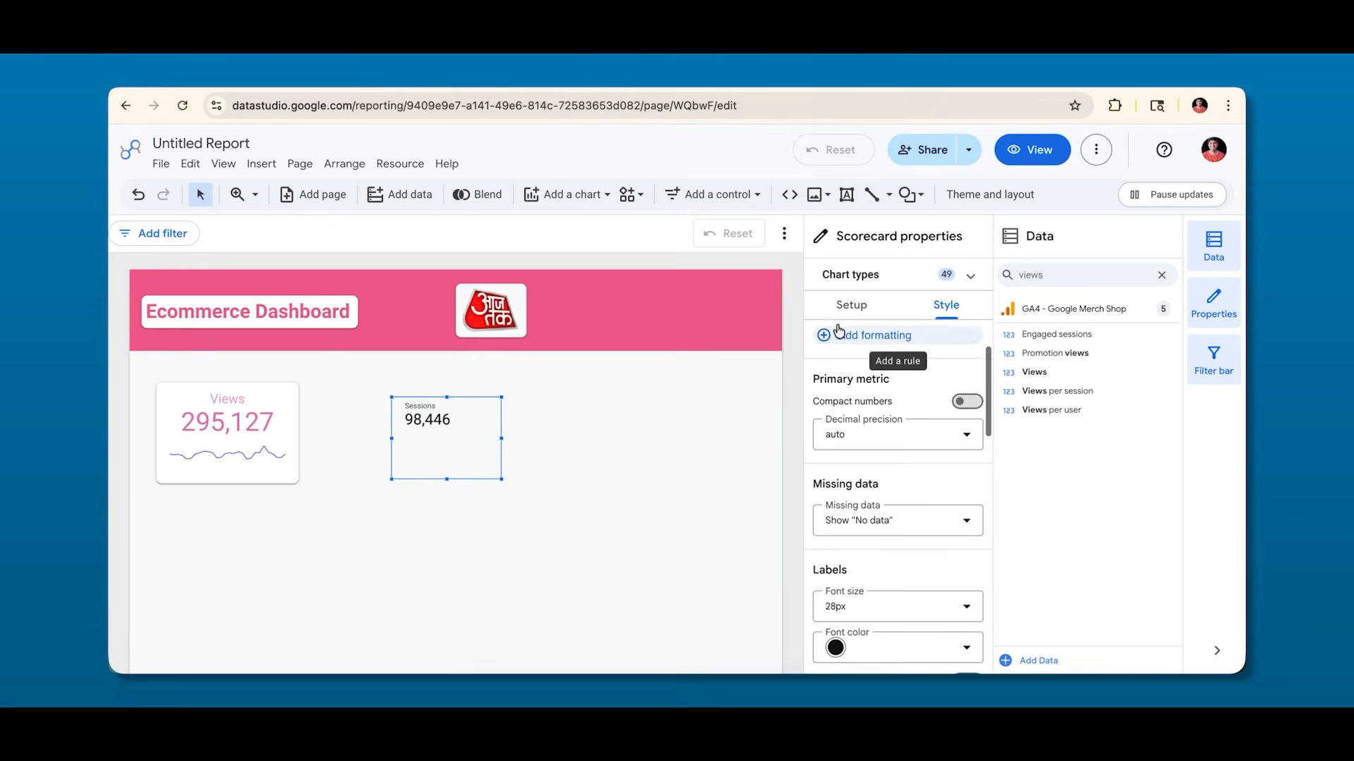
click(851, 304)
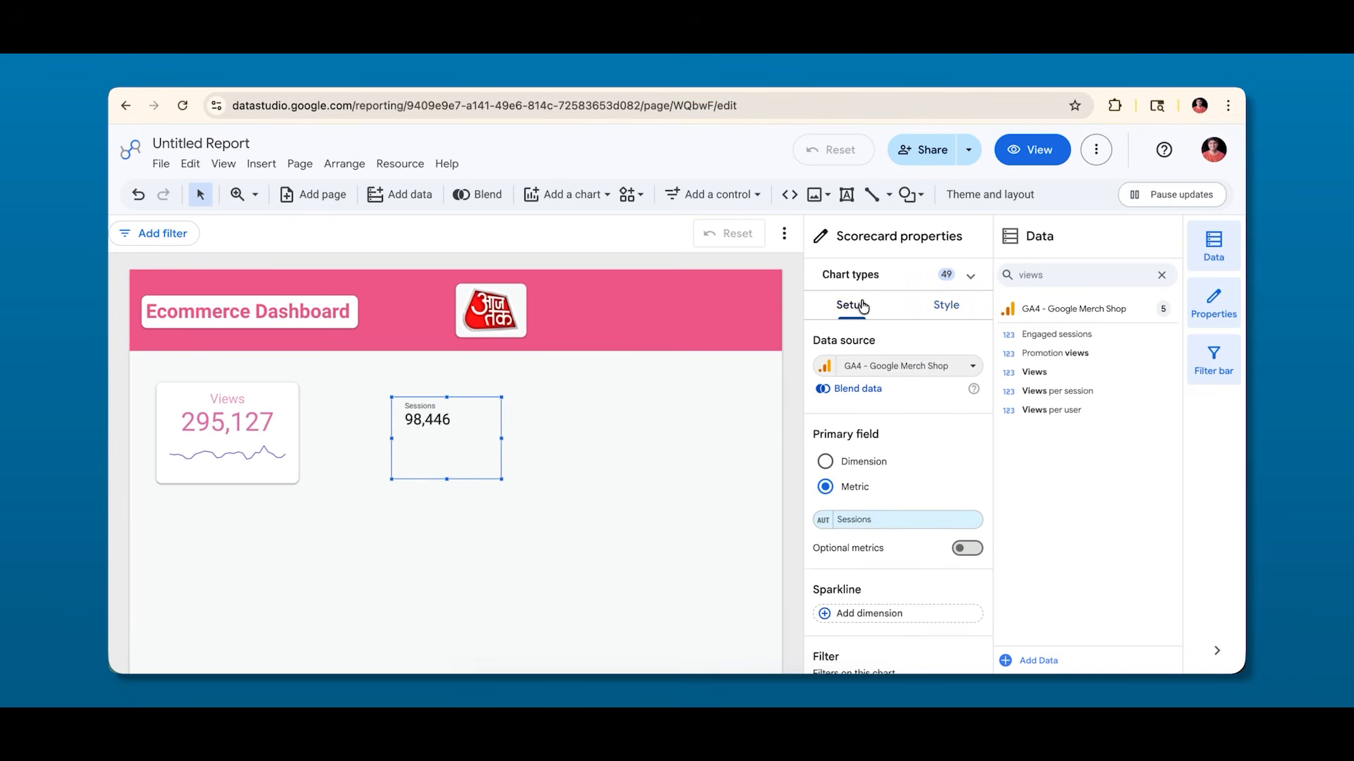
click(861, 527)
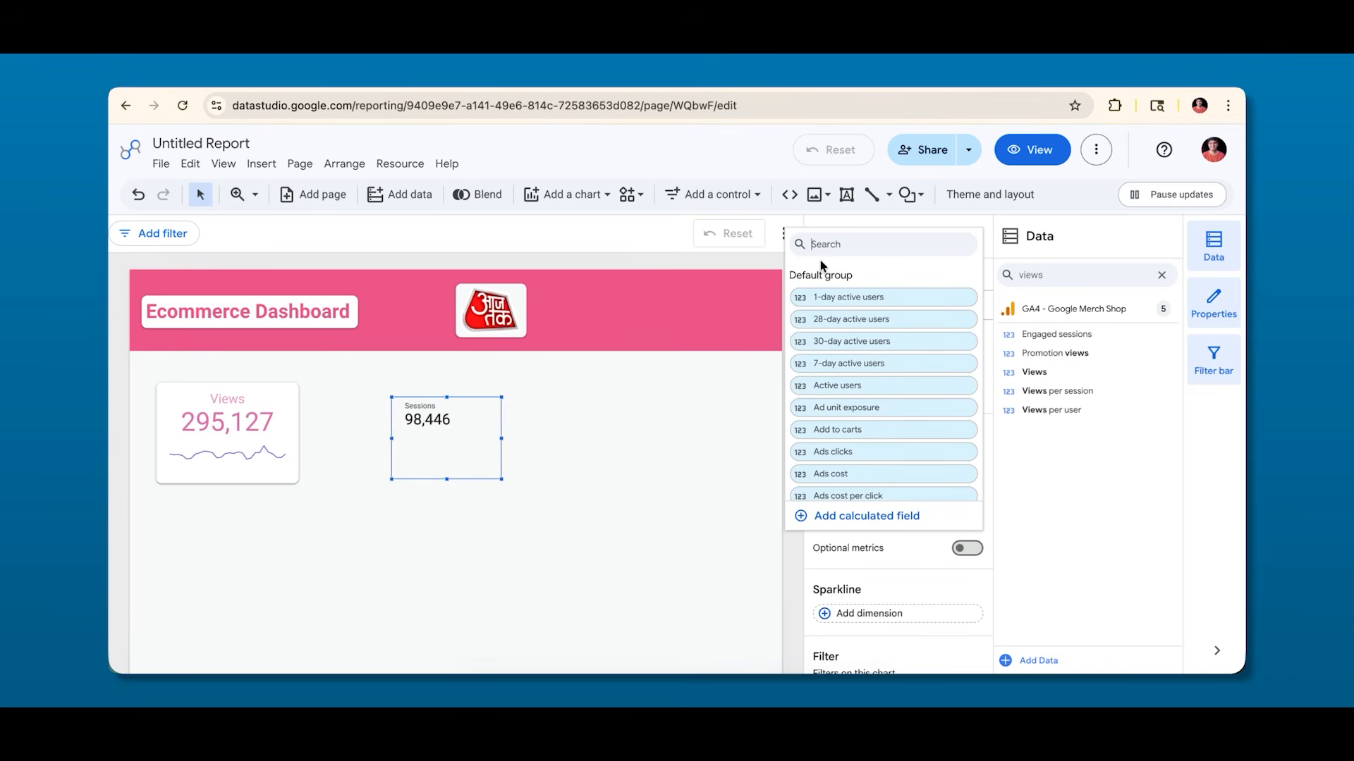
Change the metric of the second scorecard, beside the Views card, to Engaged sessions.
text(sessions)
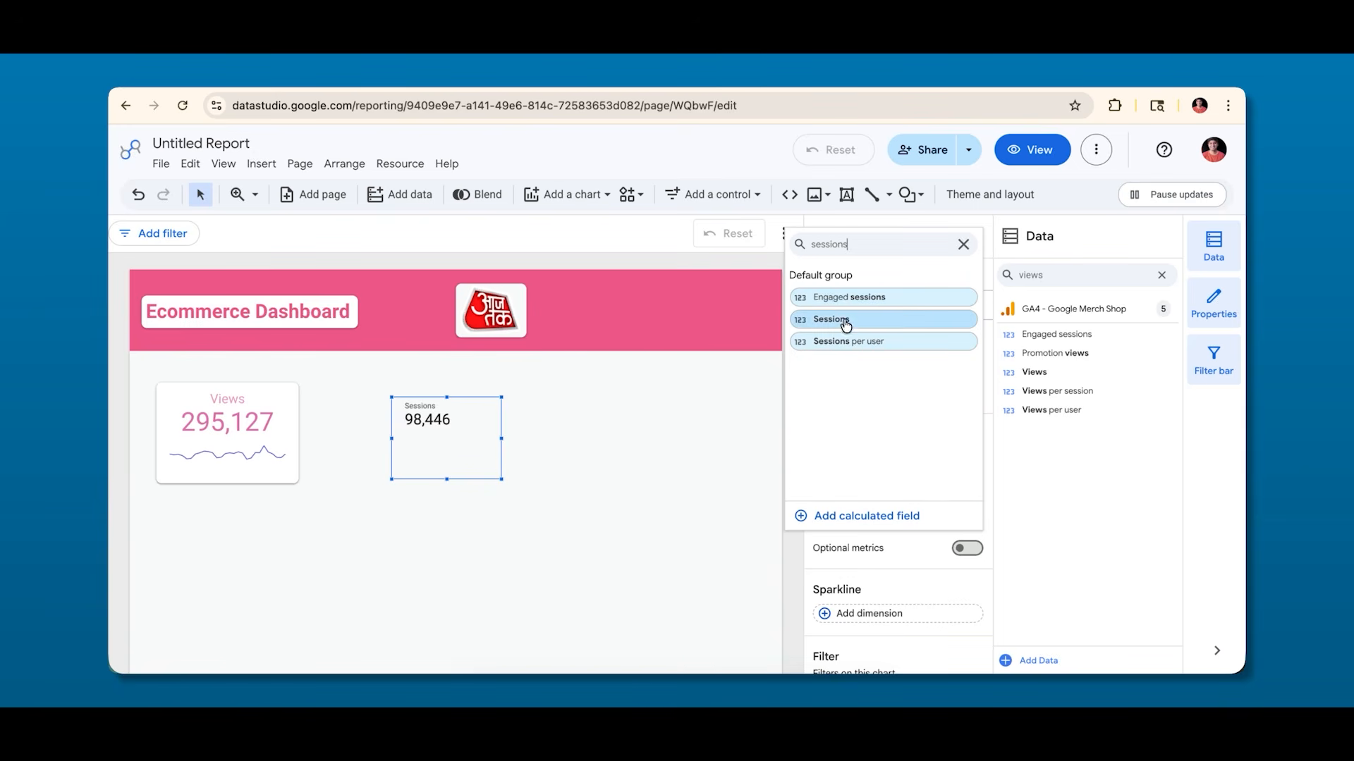
click(831, 298)
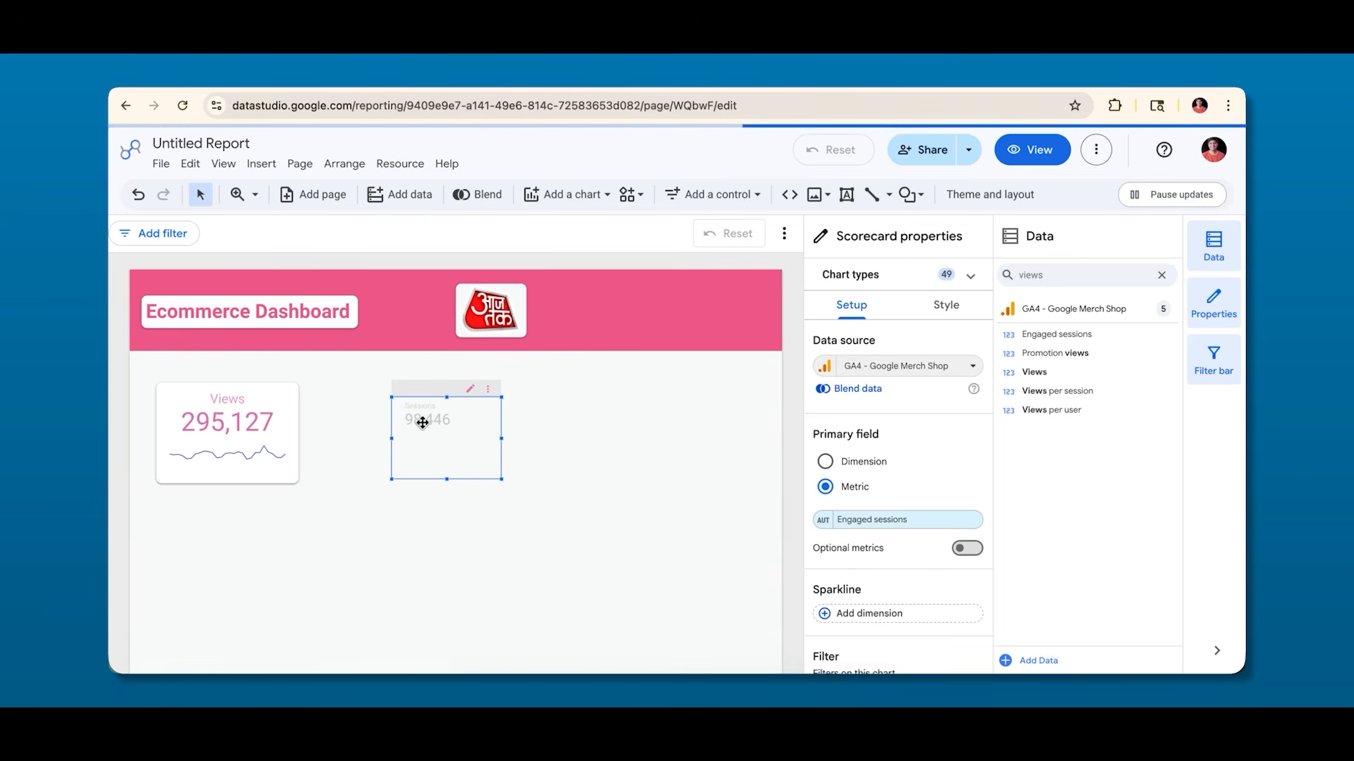
click(330, 427)
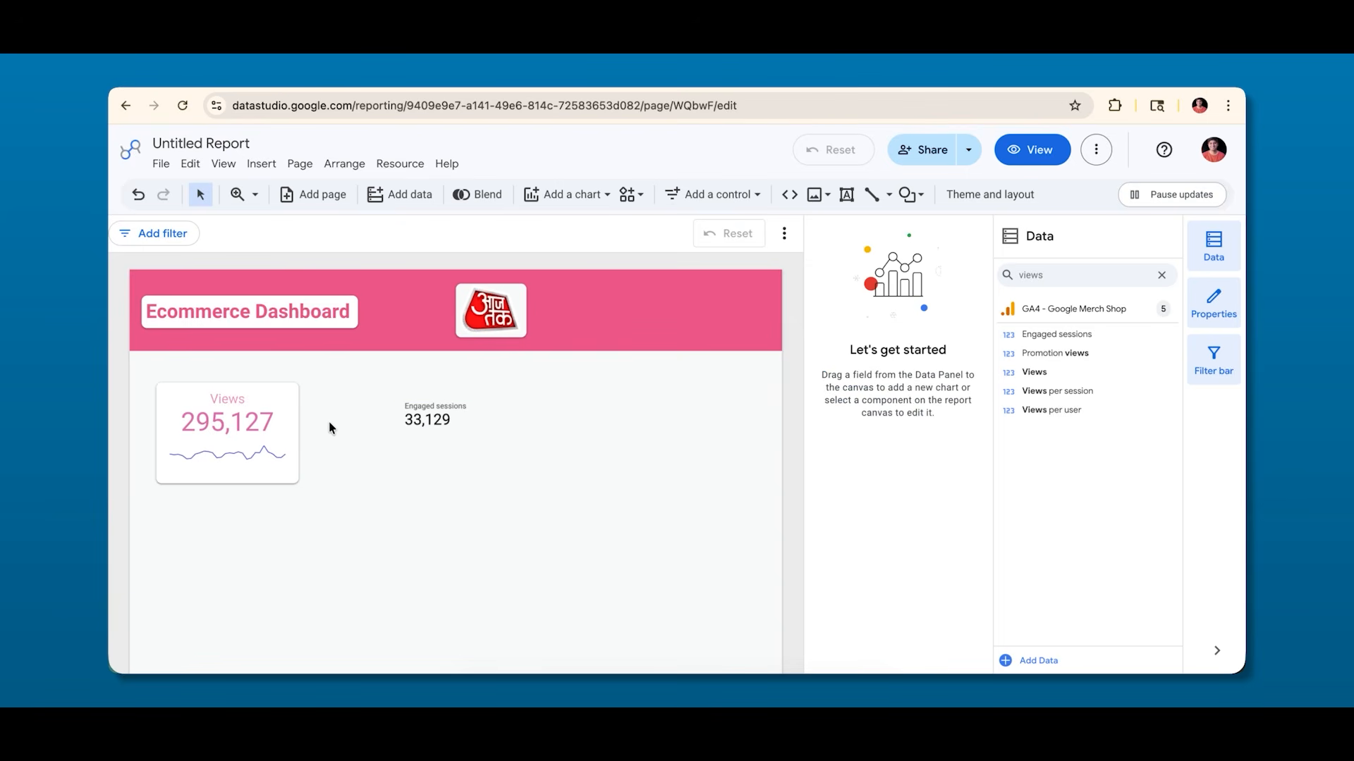
Copy the Views scorecard and apply only its style to the Engaged sessions scorecard.
click(258, 394)
right_click(257, 394)
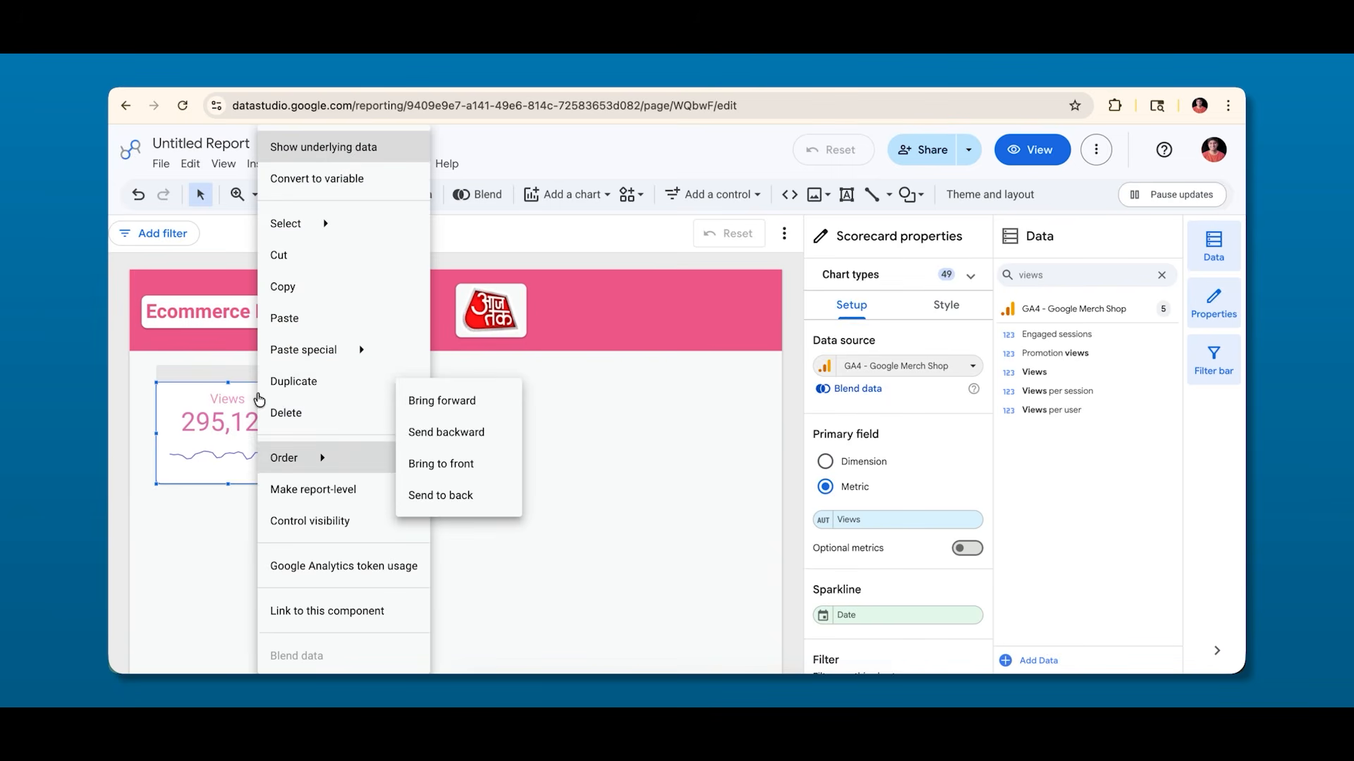
click(314, 286)
right_click(408, 416)
mouse_move(479, 349)
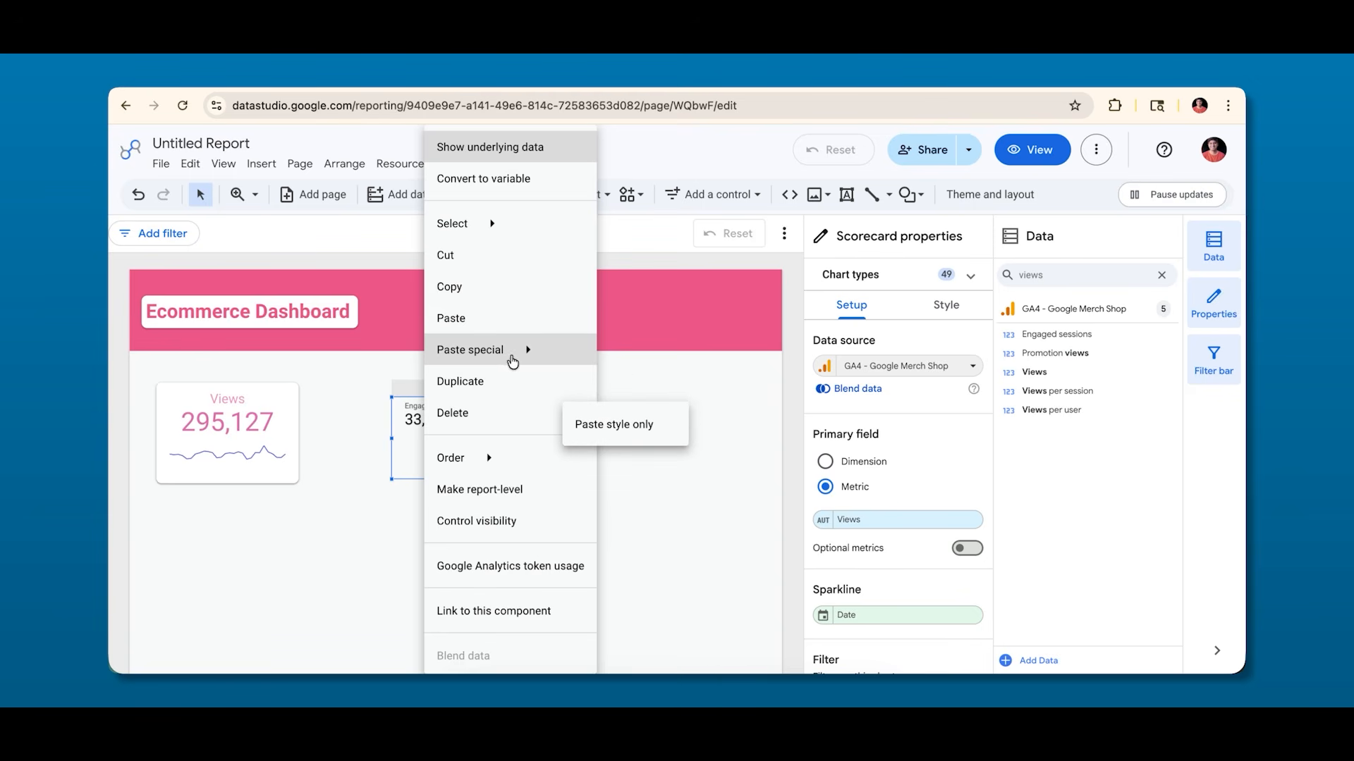
click(644, 425)
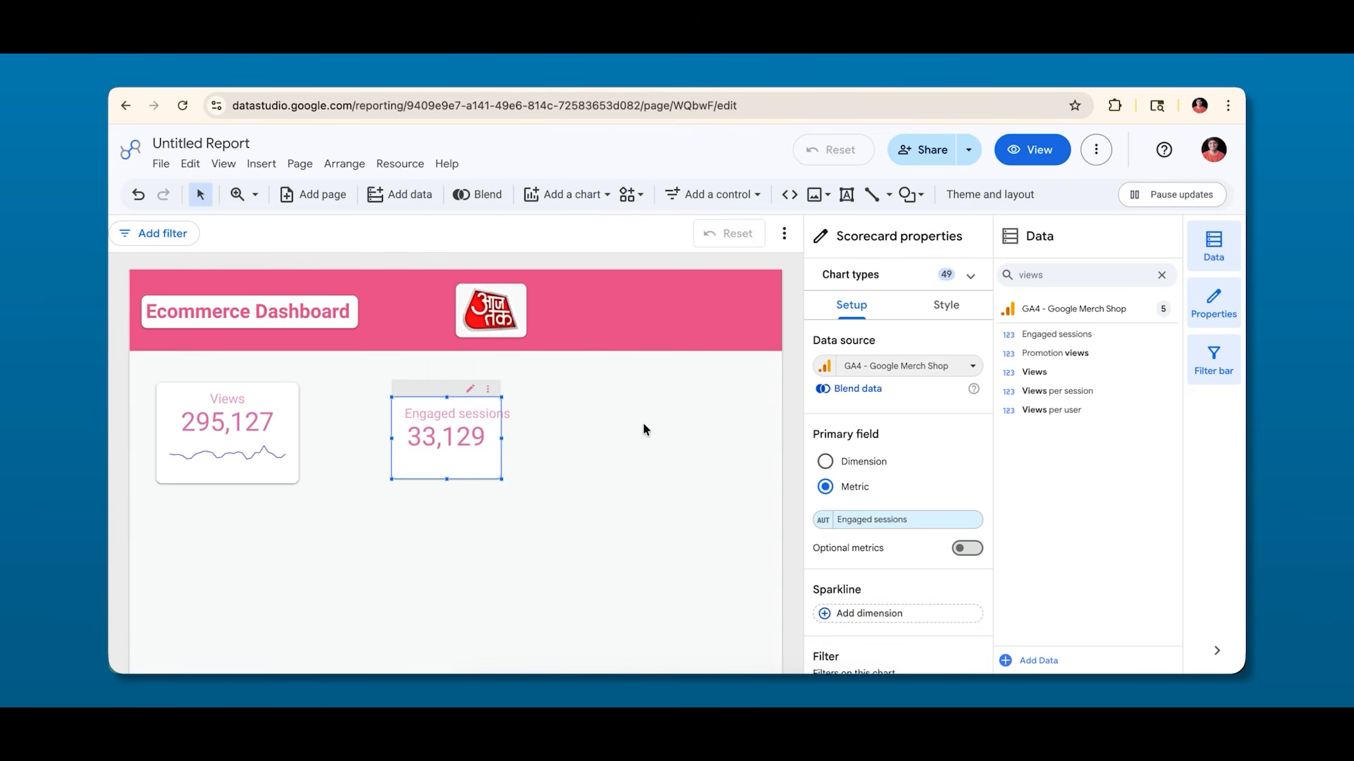
Move and resize the Engaged sessions scorecard so it aligns with the Views card and matches its size.
click(337, 441)
click(415, 435)
drag(414, 435, 381, 421)
drag(468, 463, 504, 485)
click(404, 518)
drag(411, 427, 445, 437)
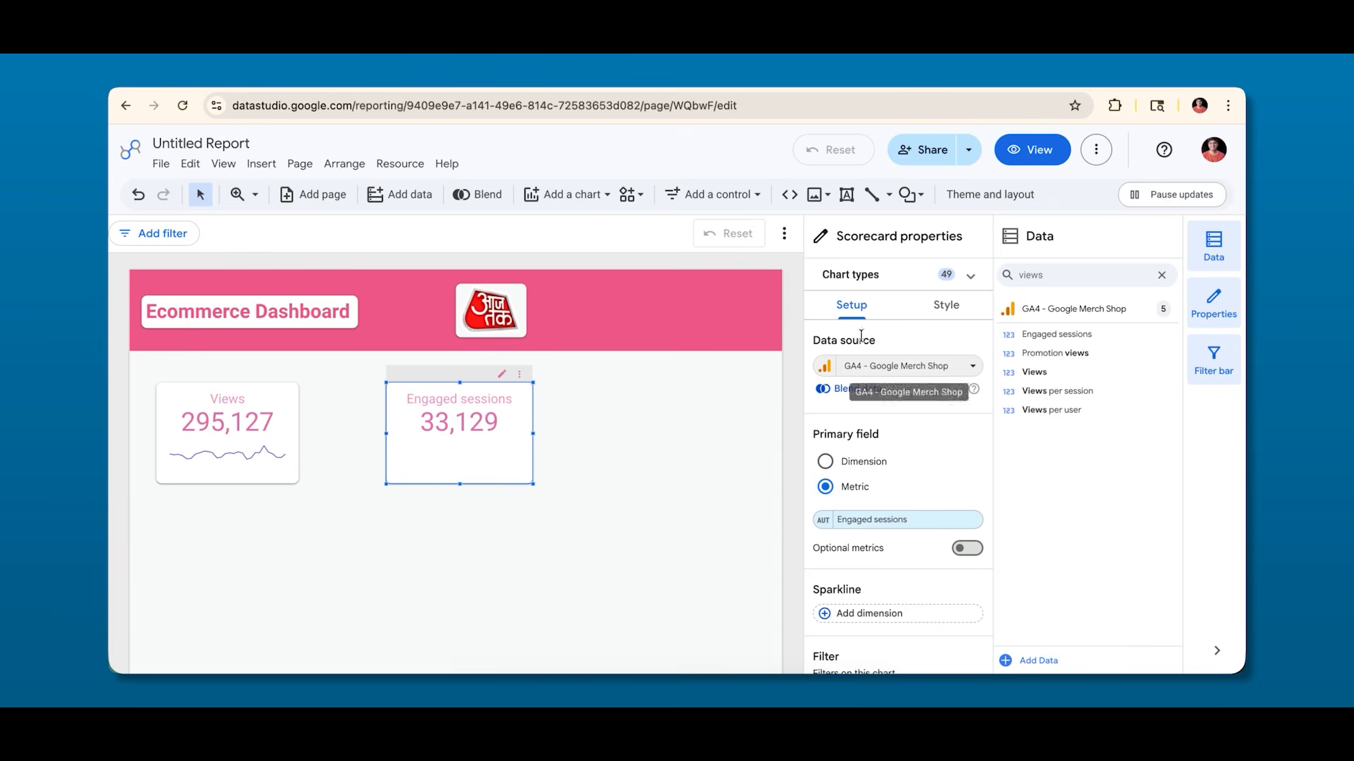
Add a sparkline to the Engaged sessions scorecard using the Date dimension.
scroll(899, 499, down, 3)
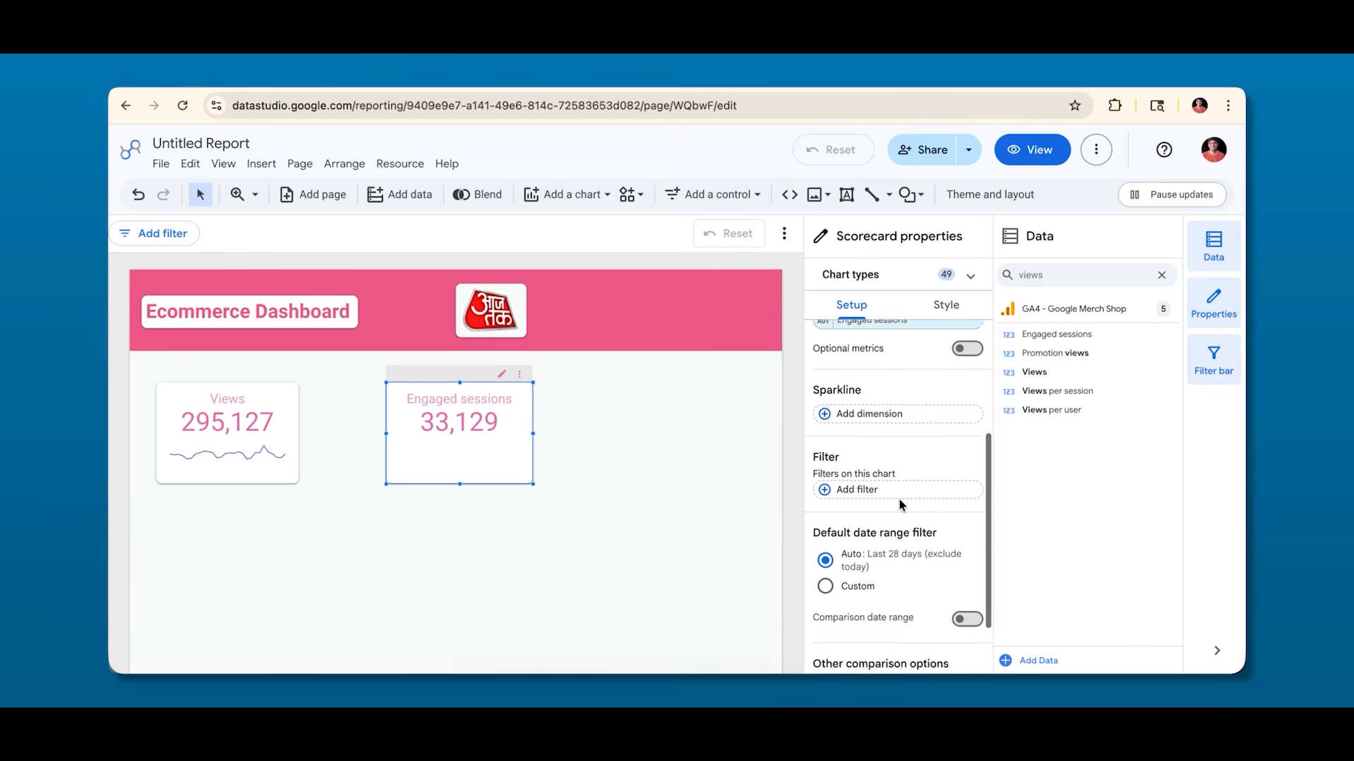
scroll(899, 499, up, 5)
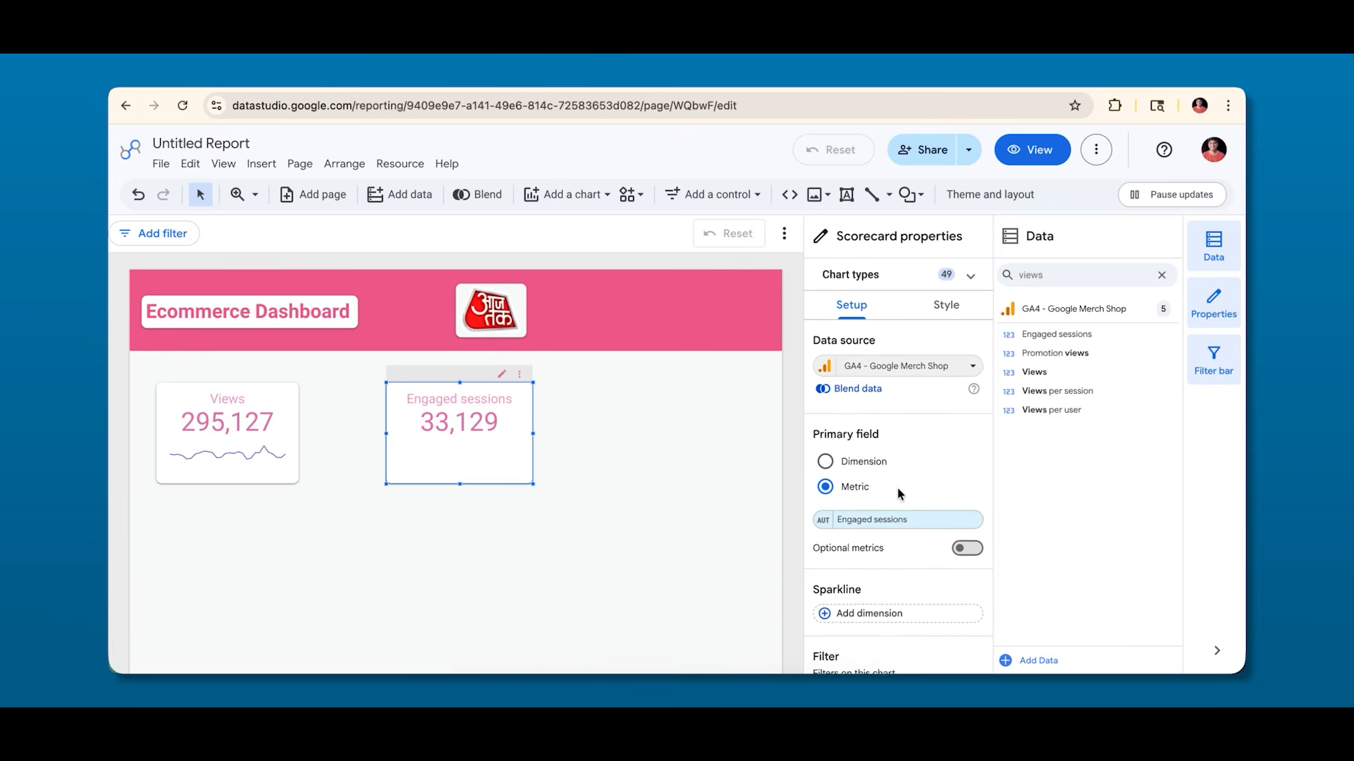
scroll(899, 494, down, 2)
click(861, 505)
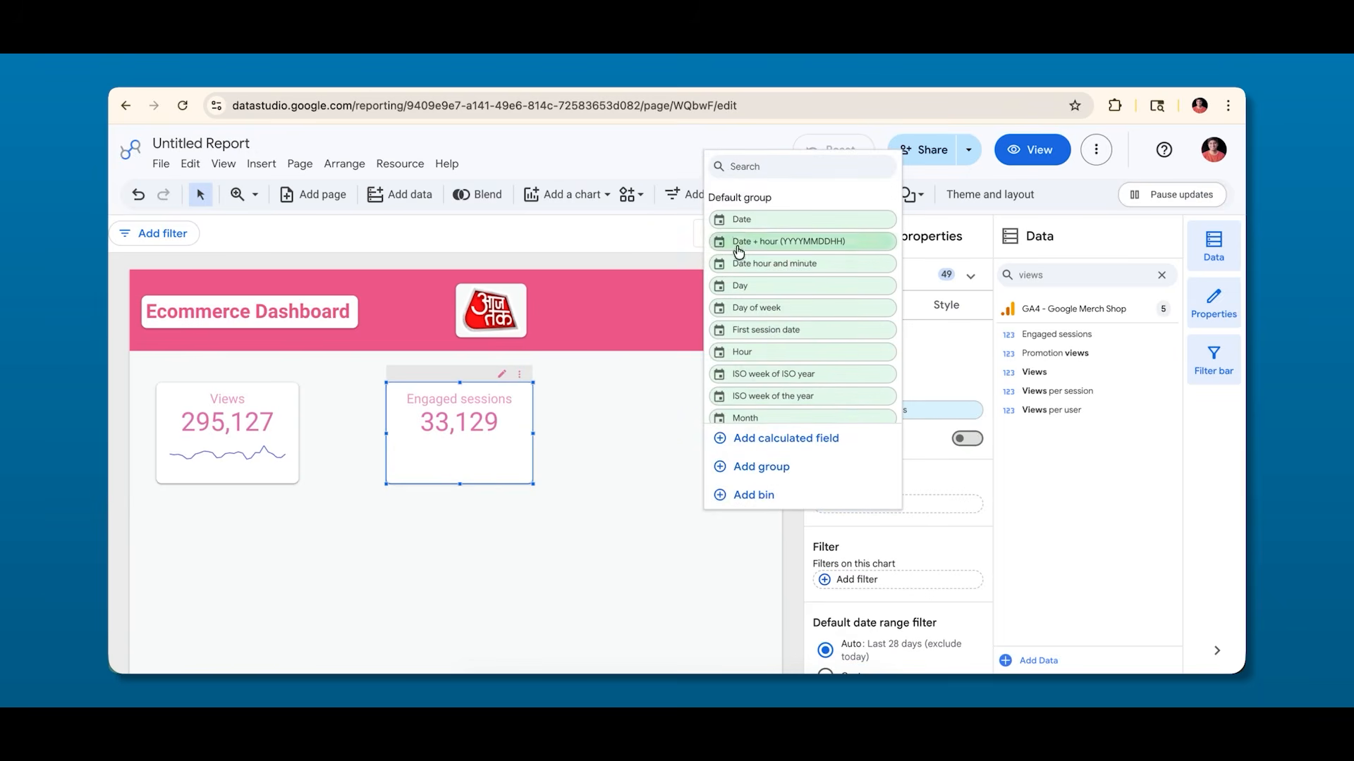
click(726, 220)
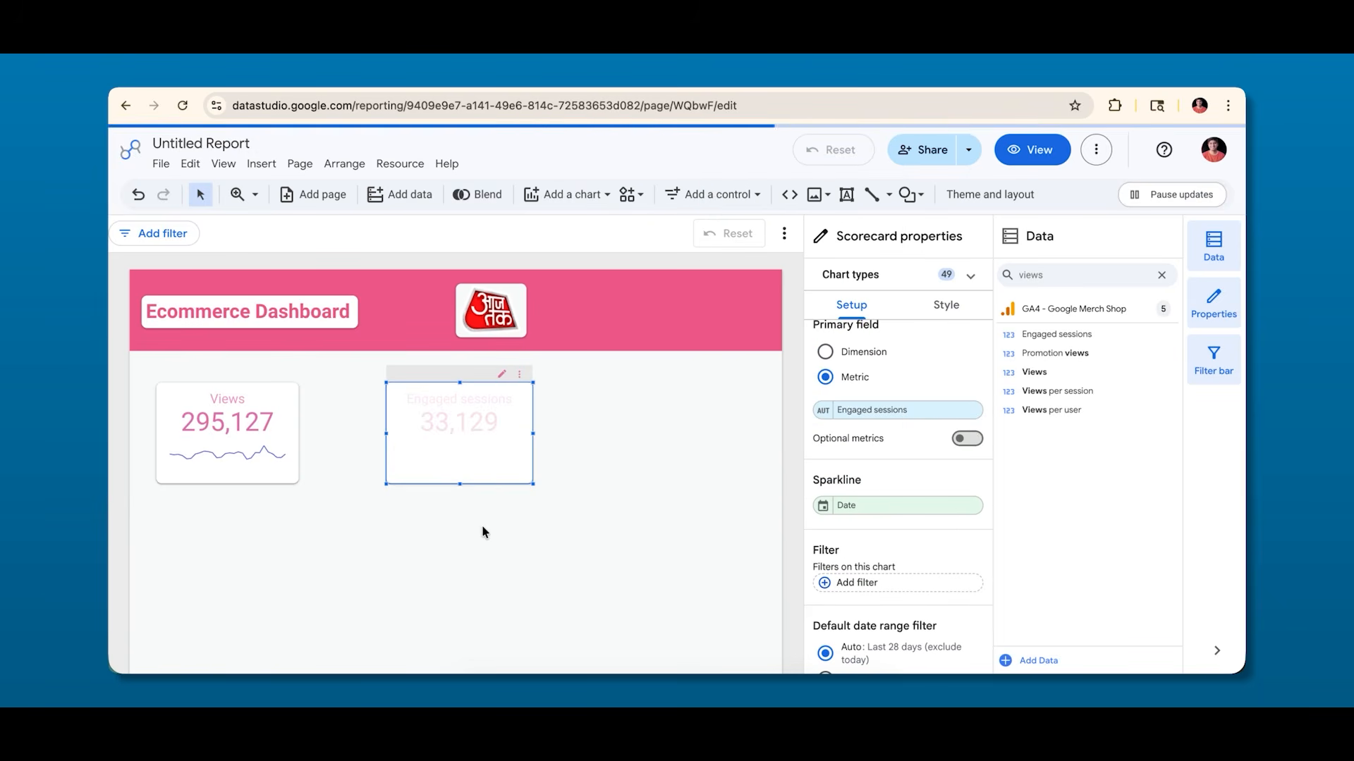
click(376, 557)
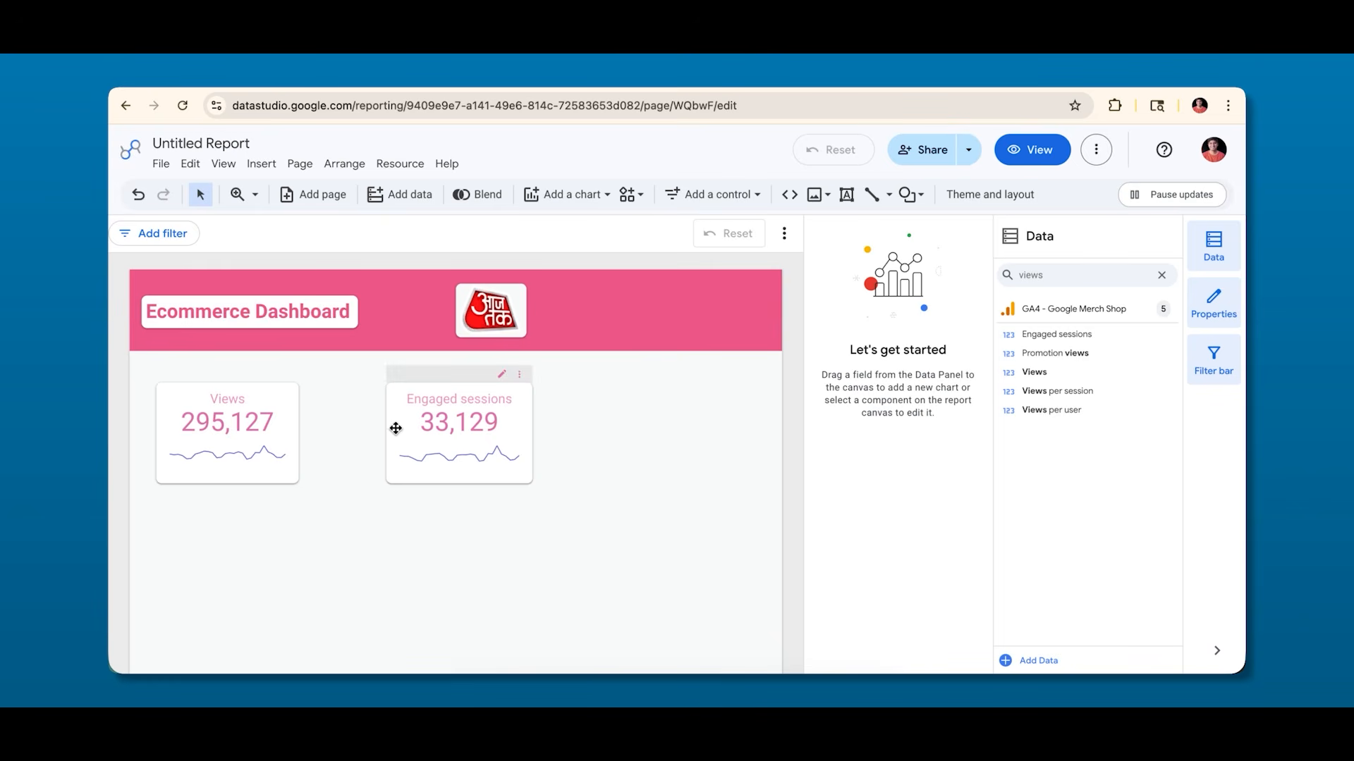
Add a third scorecard to the right of the Engaged sessions card and set its metric to Total users.
click(563, 197)
click(541, 230)
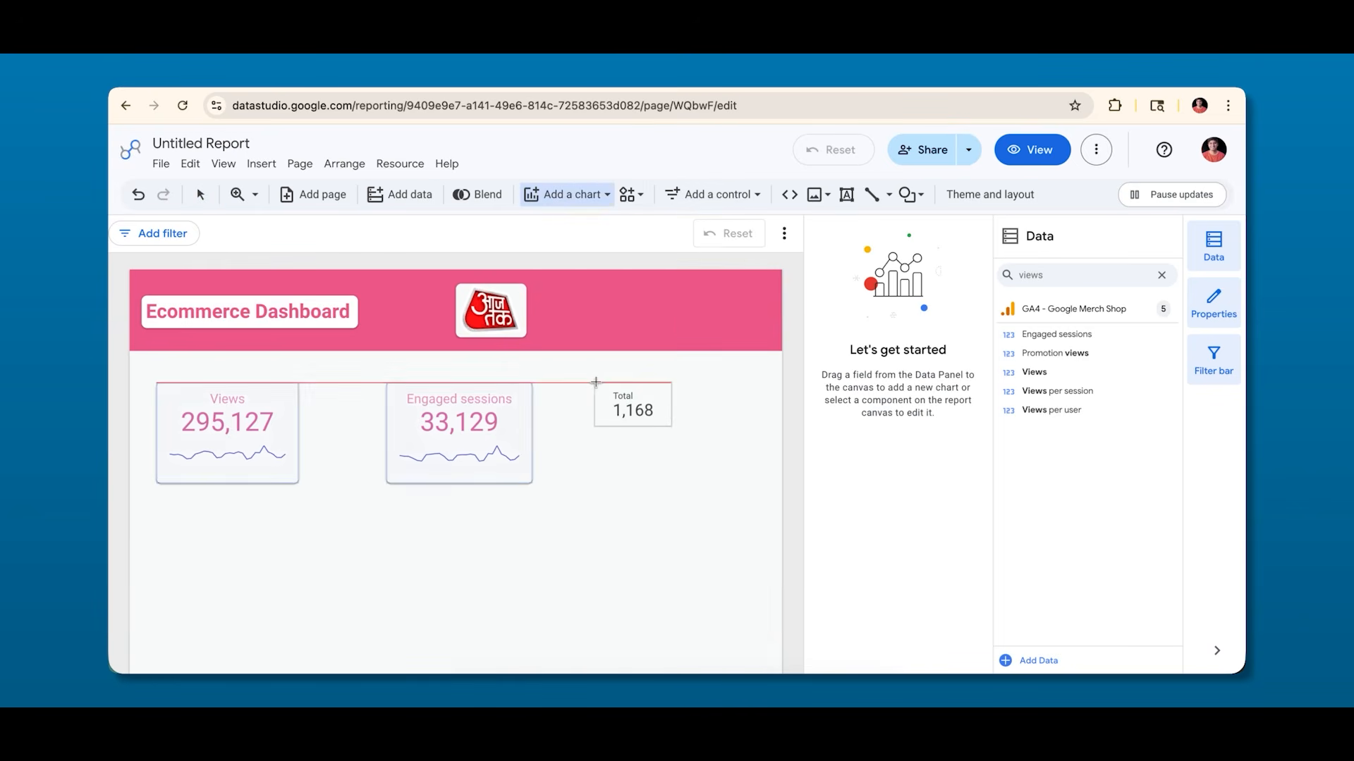
drag(595, 381, 728, 488)
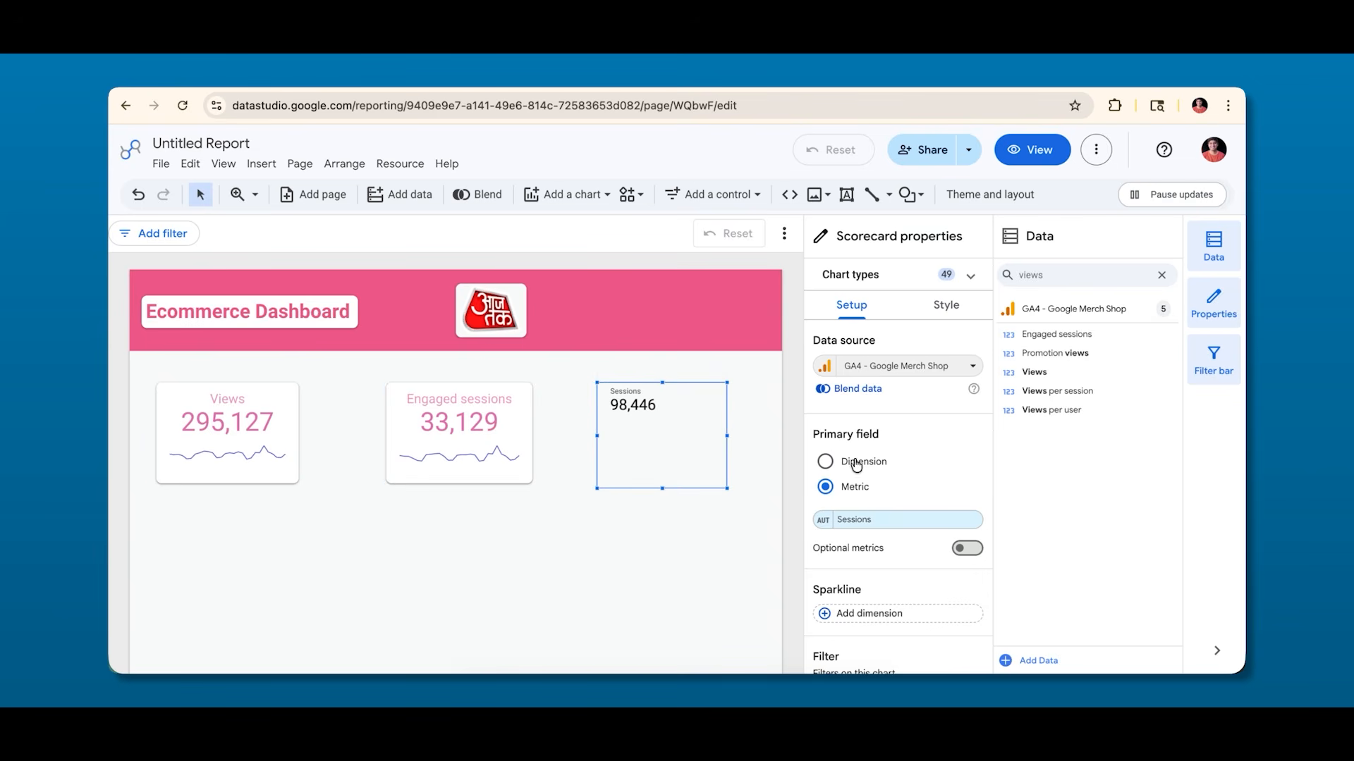
click(858, 520)
text(total users)
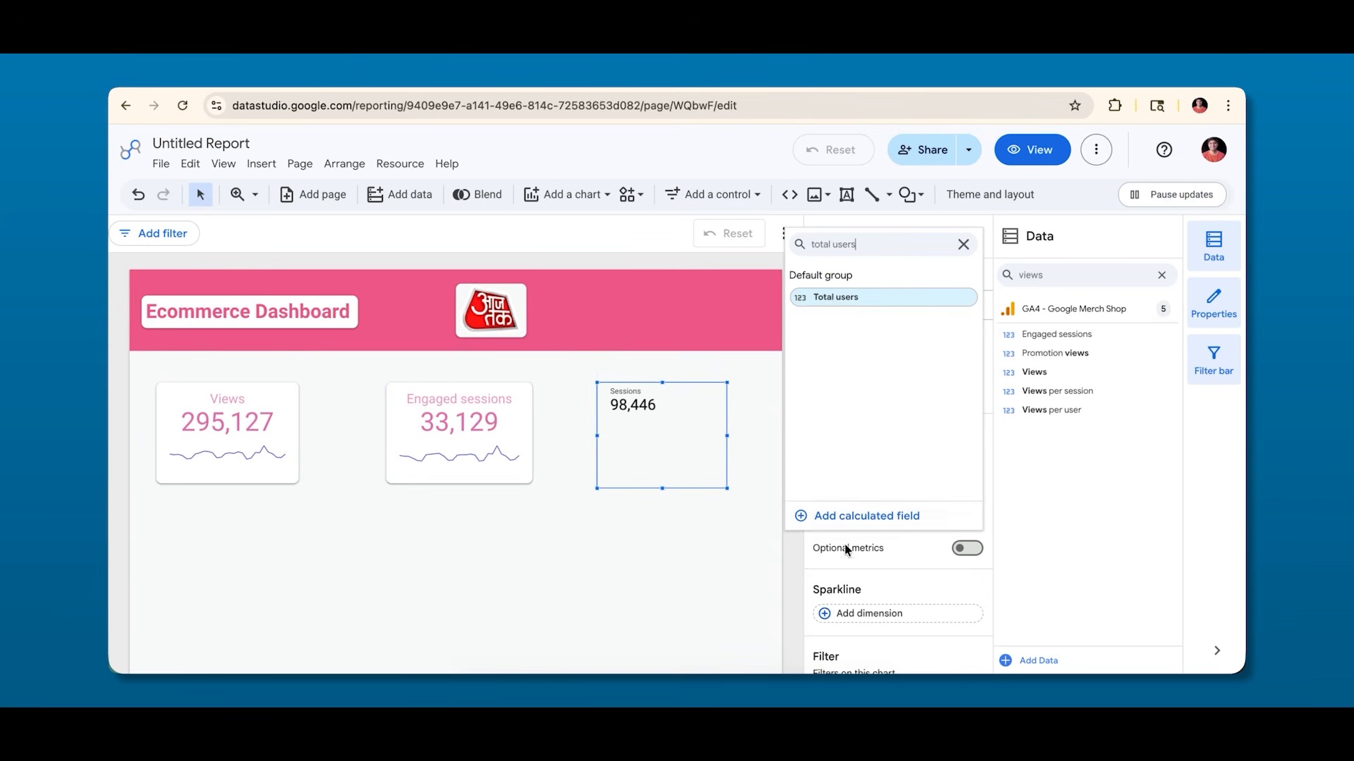
click(832, 297)
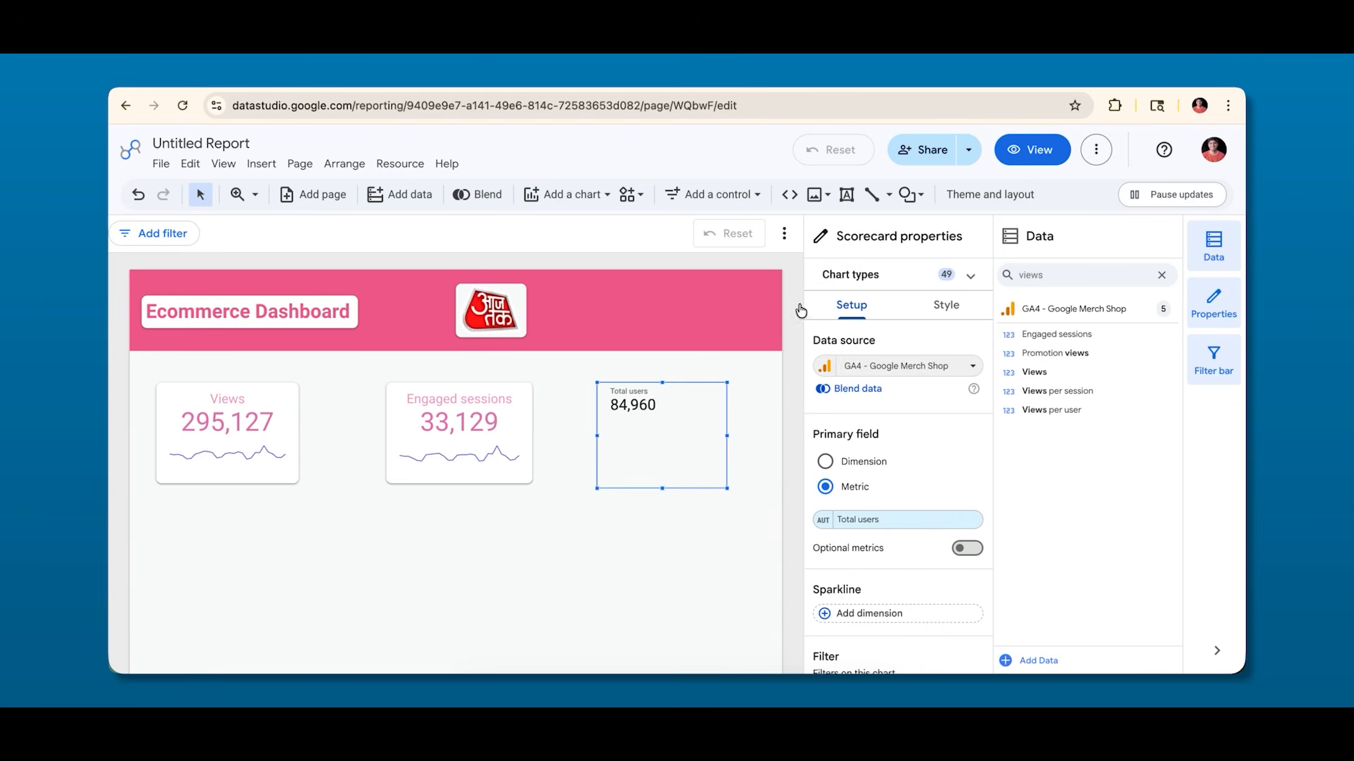
Copy the Engaged sessions scorecard and apply only its style to the Total users scorecard.
click(469, 439)
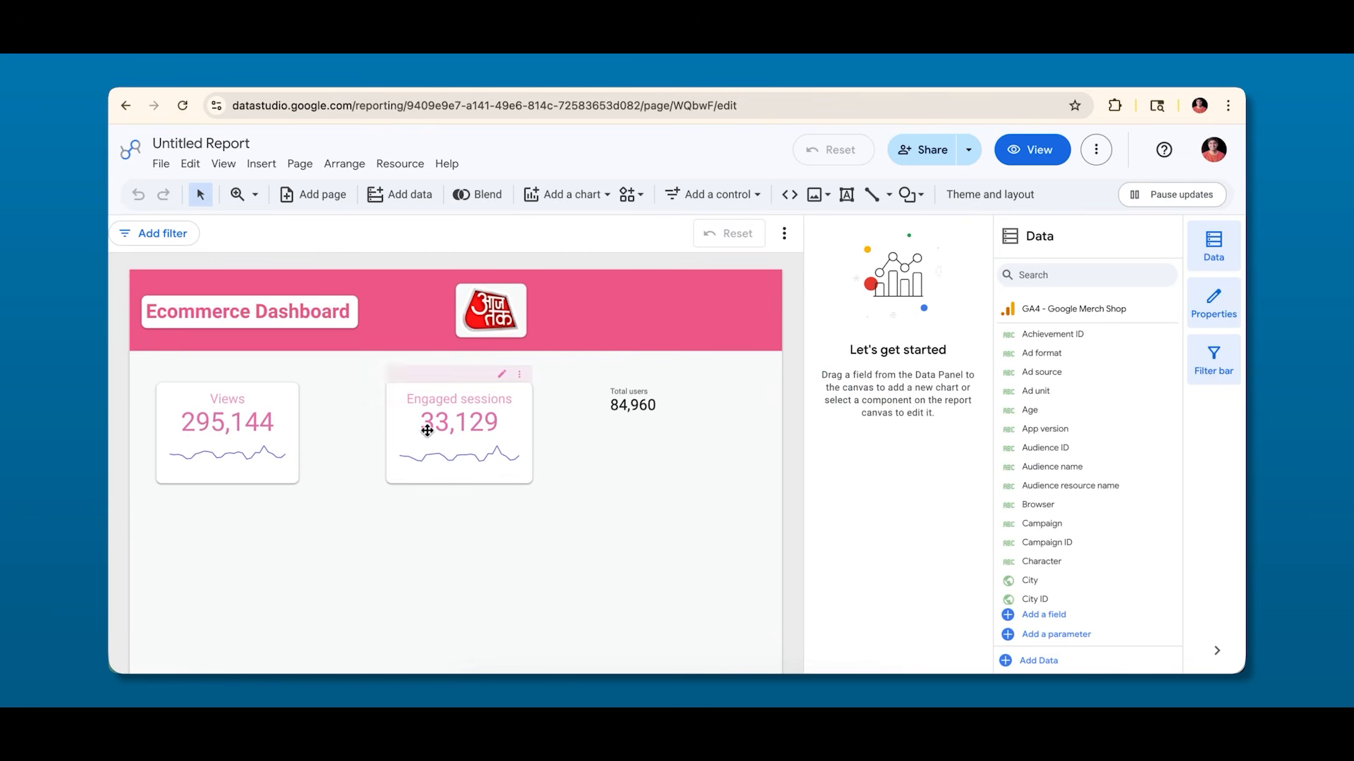
right_click(426, 431)
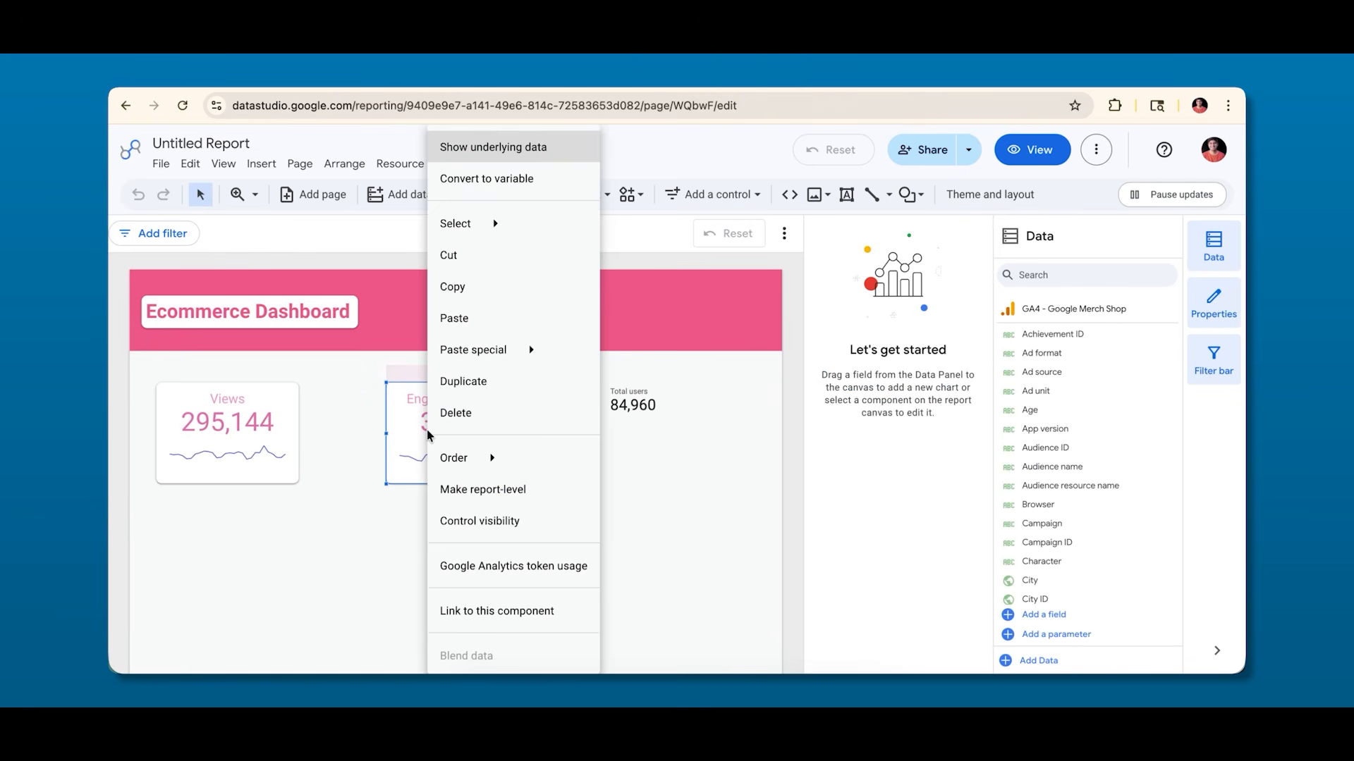
click(455, 286)
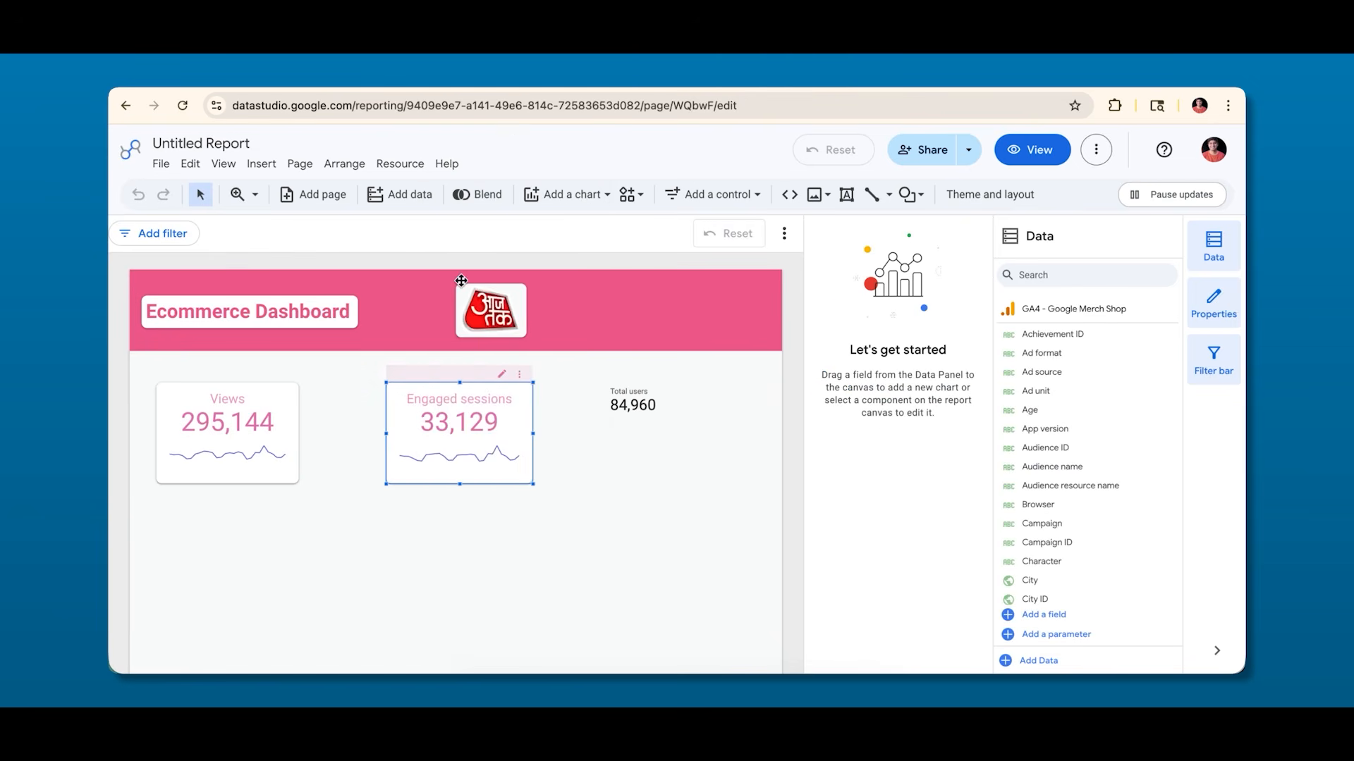
right_click(654, 391)
mouse_move(693, 353)
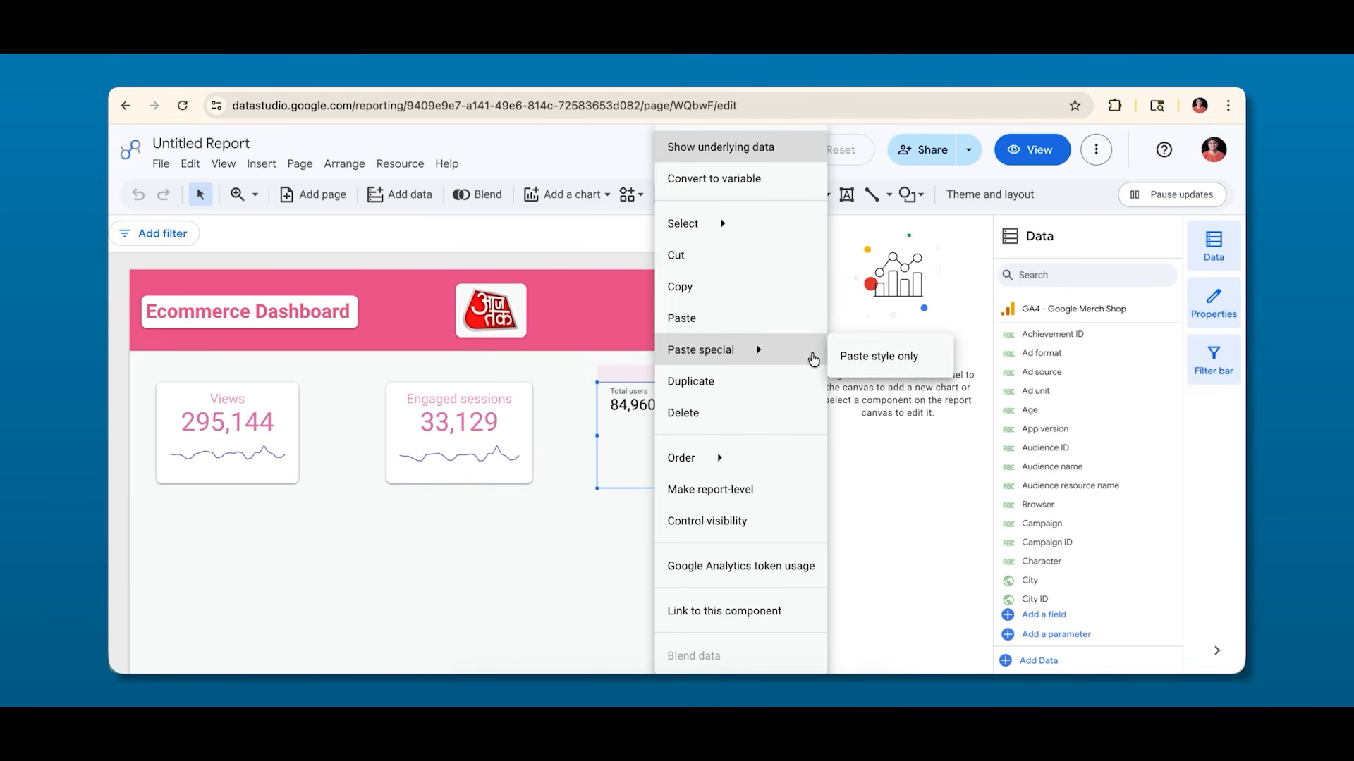
click(850, 356)
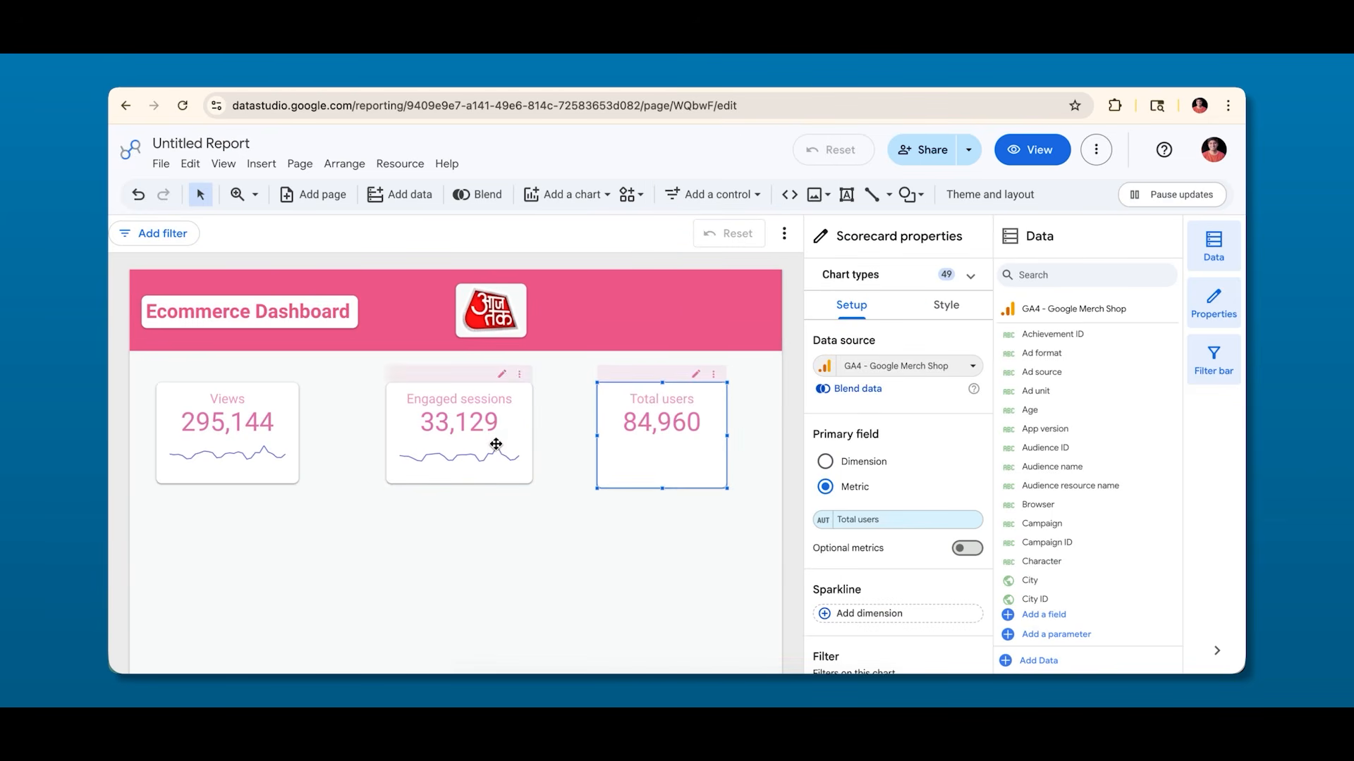
Add a sparkline to the Total users scorecard using the Date dimension.
scroll(881, 471, down, 4)
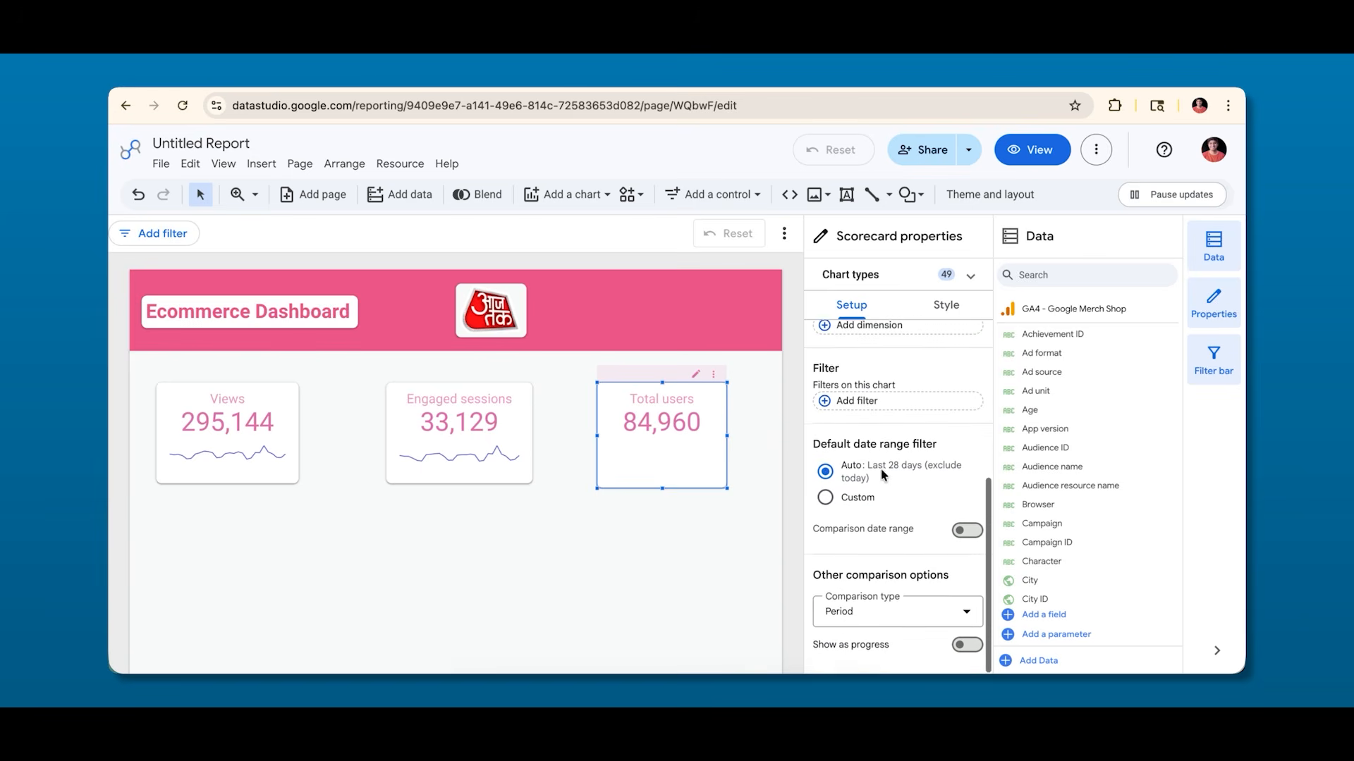
scroll(894, 416, up, 1)
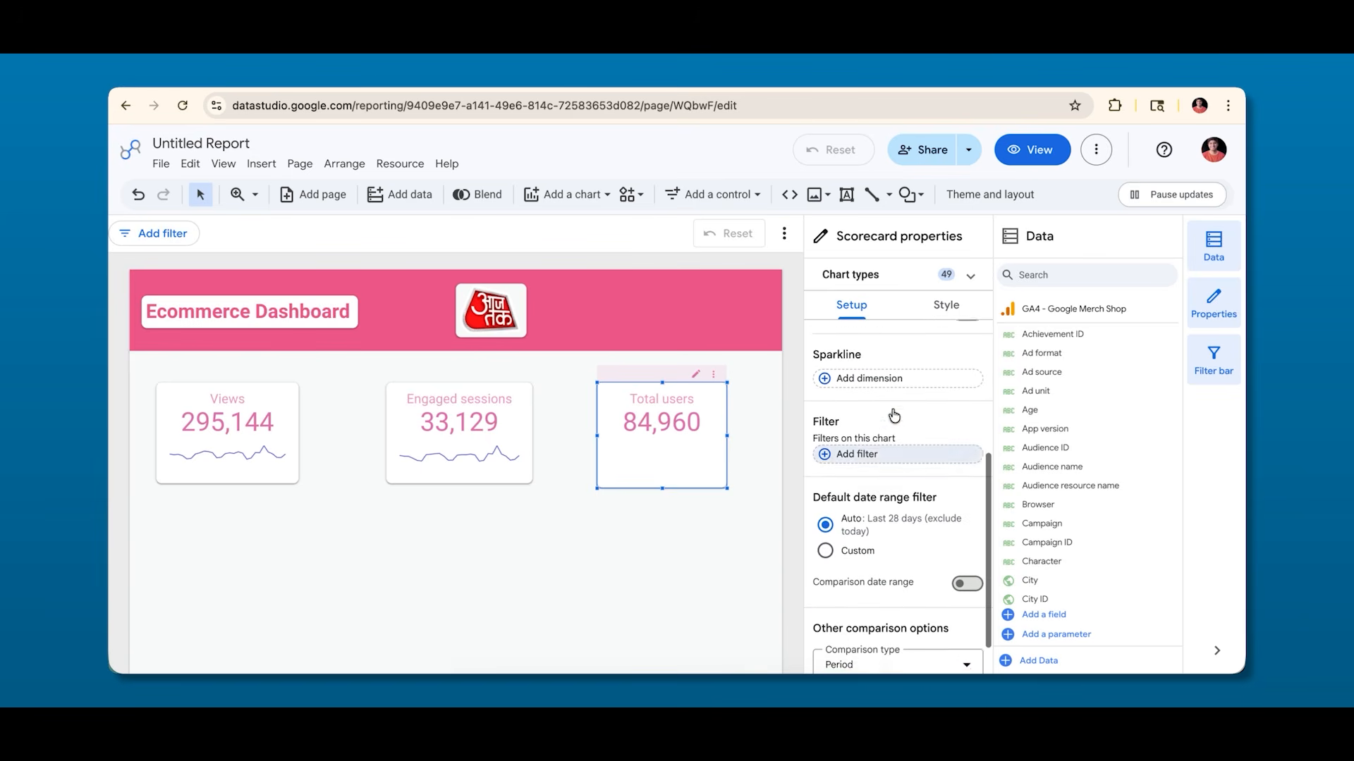
click(858, 379)
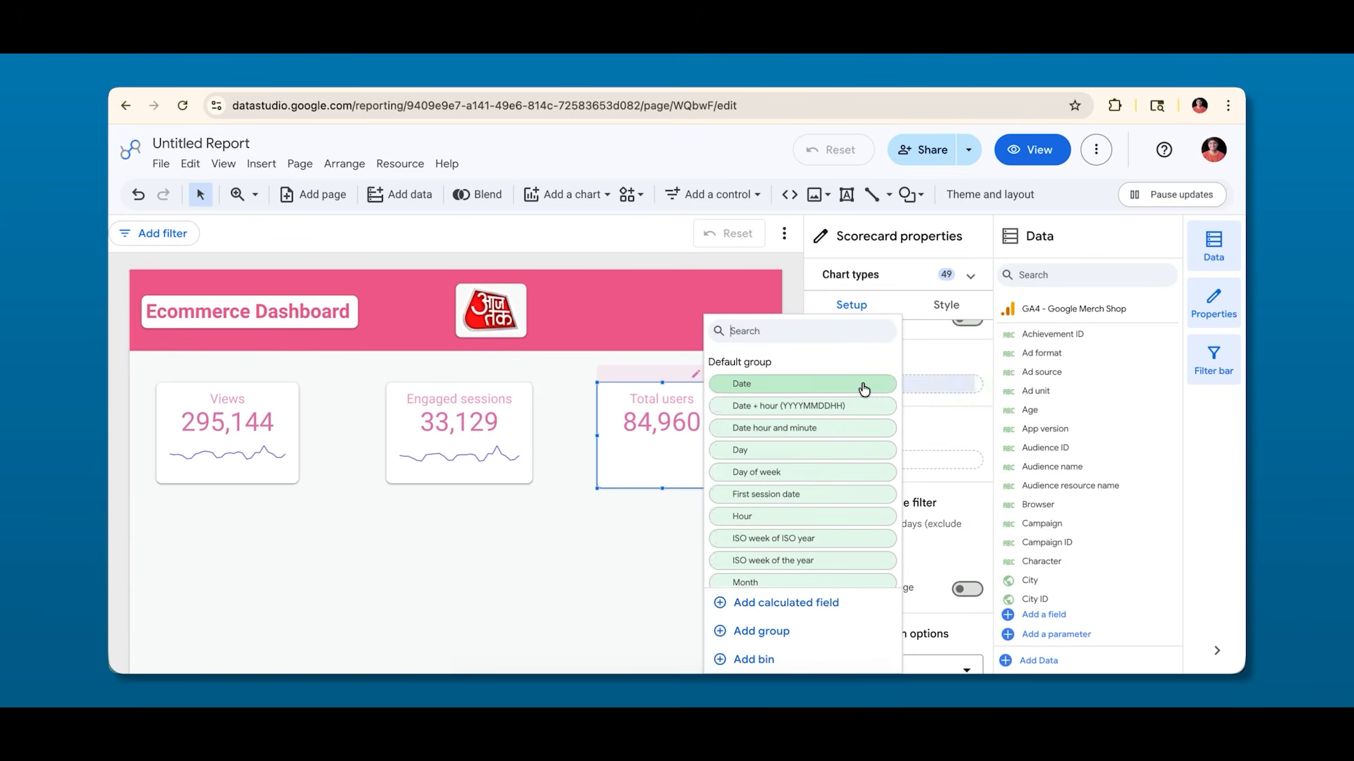
click(750, 388)
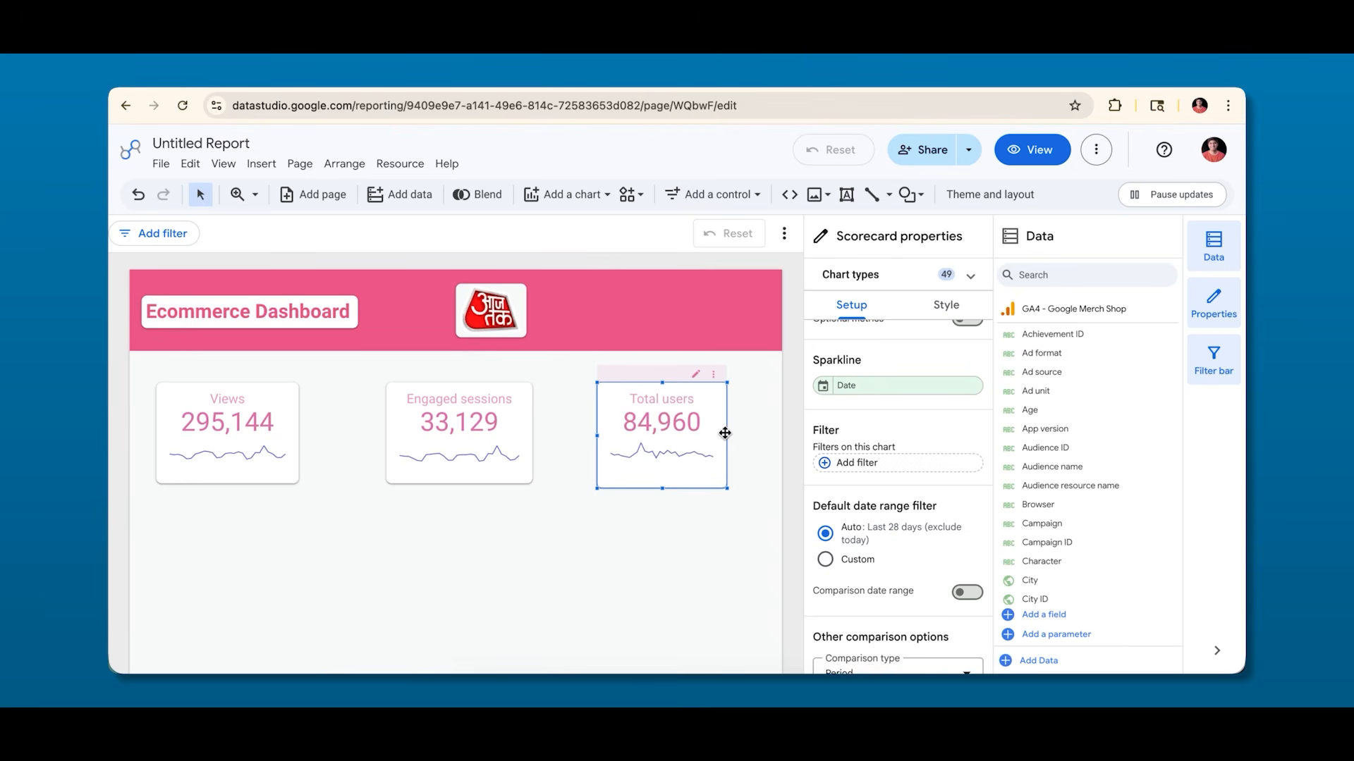
Resize the Total users scorecard to match the other cards and shift the Engaged sessions card left to even the spacing.
drag(729, 435, 740, 435)
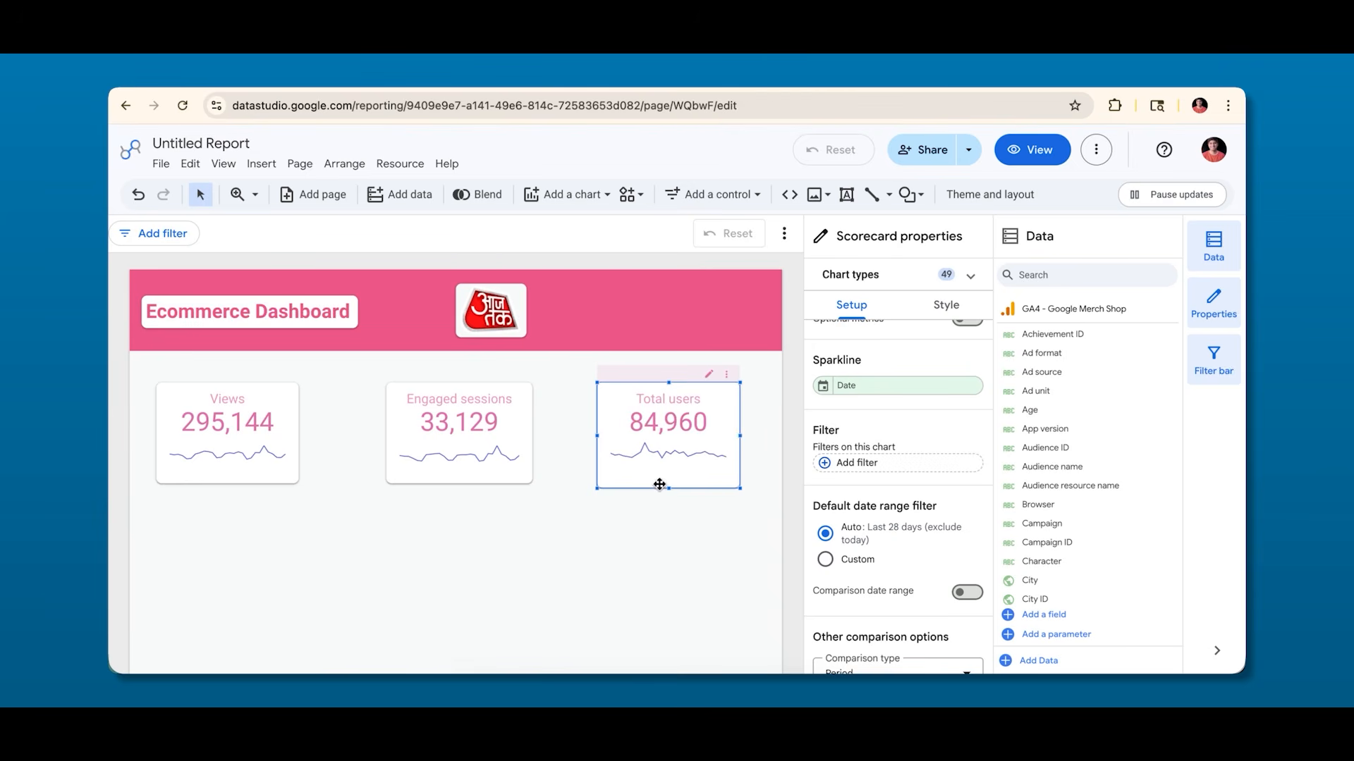
drag(667, 488, 667, 484)
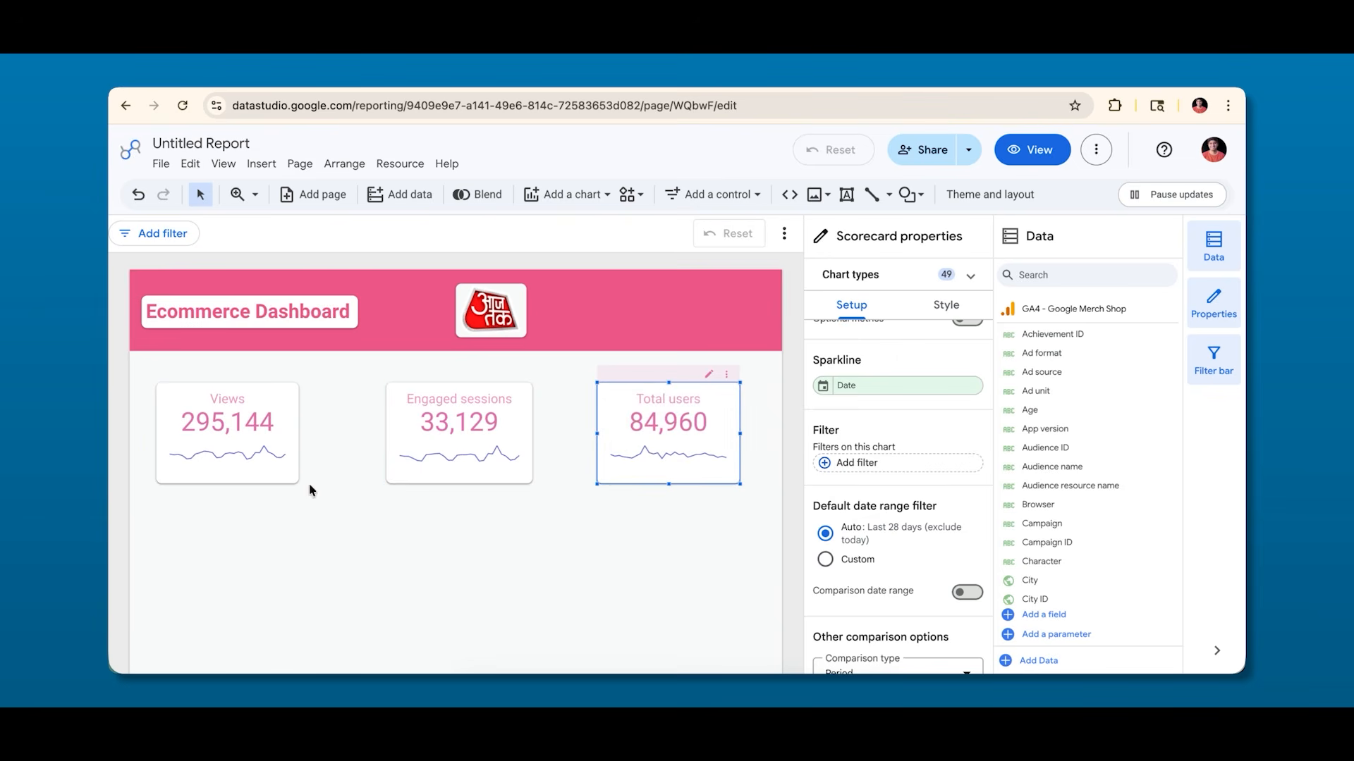
drag(428, 427, 414, 427)
click(433, 554)
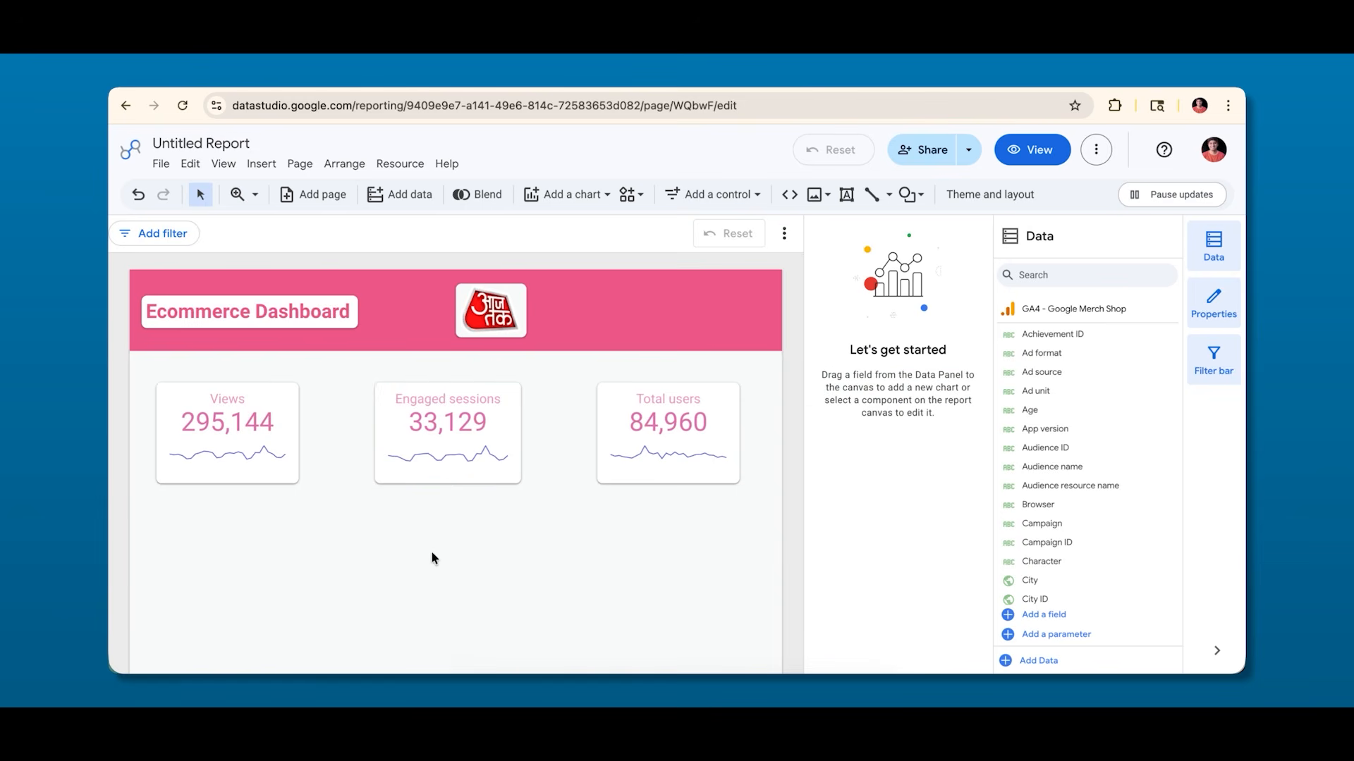
Select all three scorecards together and nudge the row to sit slightly closer beneath the pink header.
drag(143, 524, 730, 384)
key(Up)
key(Up)
key(Up)
key(Up)
key(Up)
key(Up)
key(Up)
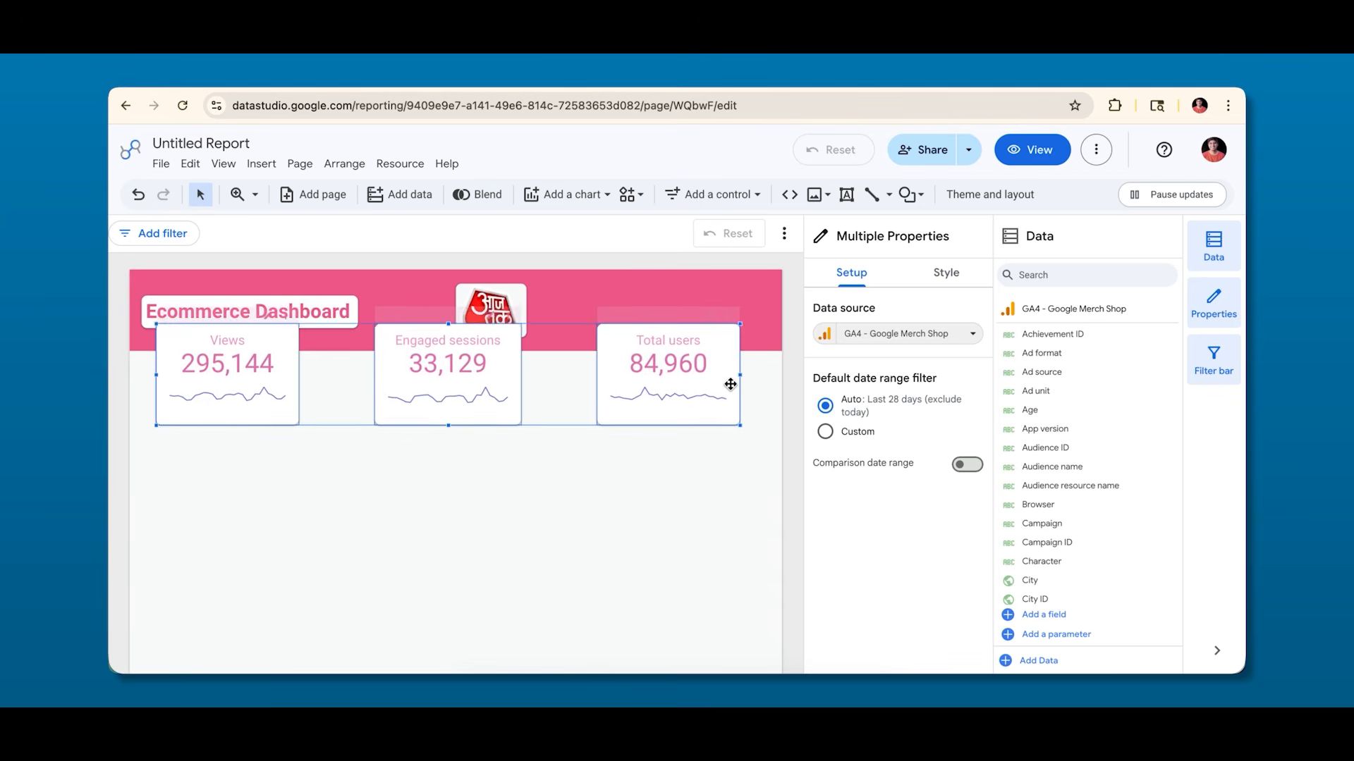
key(Down)
key(Down)
key(Down)
key(Down)
key(Down)
key(Down)
key(Down)
key(Down)
key(Down)
key(Down)
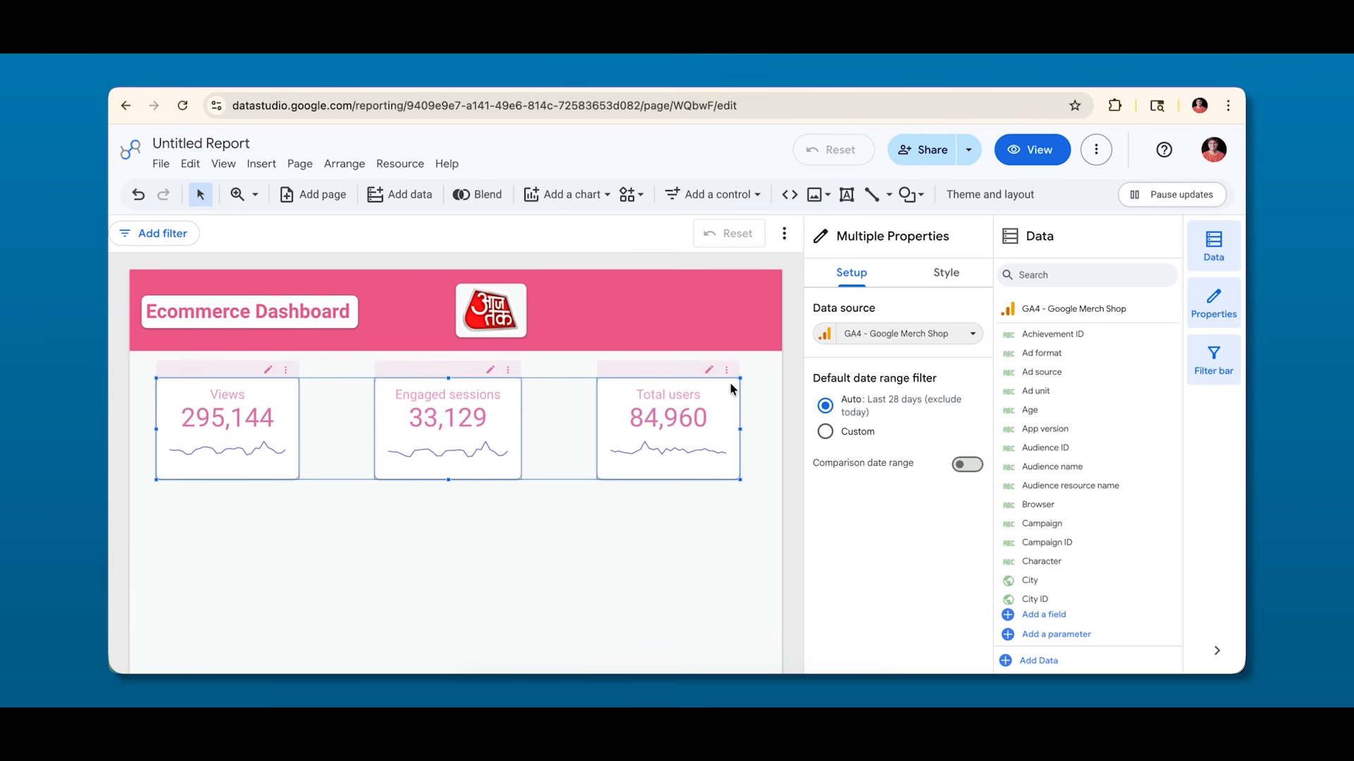
key(Down)
key(Down)
key(Down)
key(Down)
key(Down)
key(Down)
key(Down)
key(Down)
key(Down)
key(Down)
key(Down)
key(Down)
key(Down)
key(Down)
key(Down)
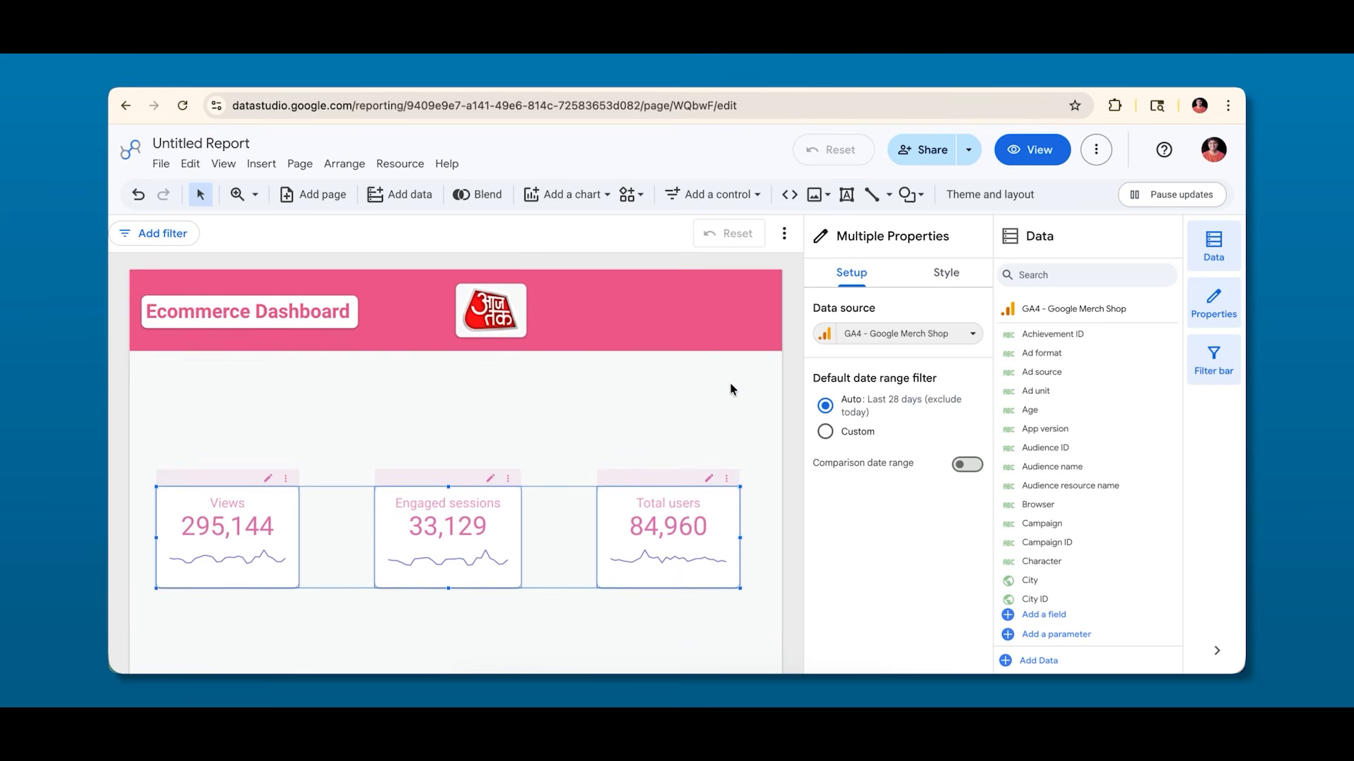
key(Up)
key(Up)
key(Up)
key(Up)
key(Up)
key(Up)
key(Up)
key(Up)
key(Up)
key(Up)
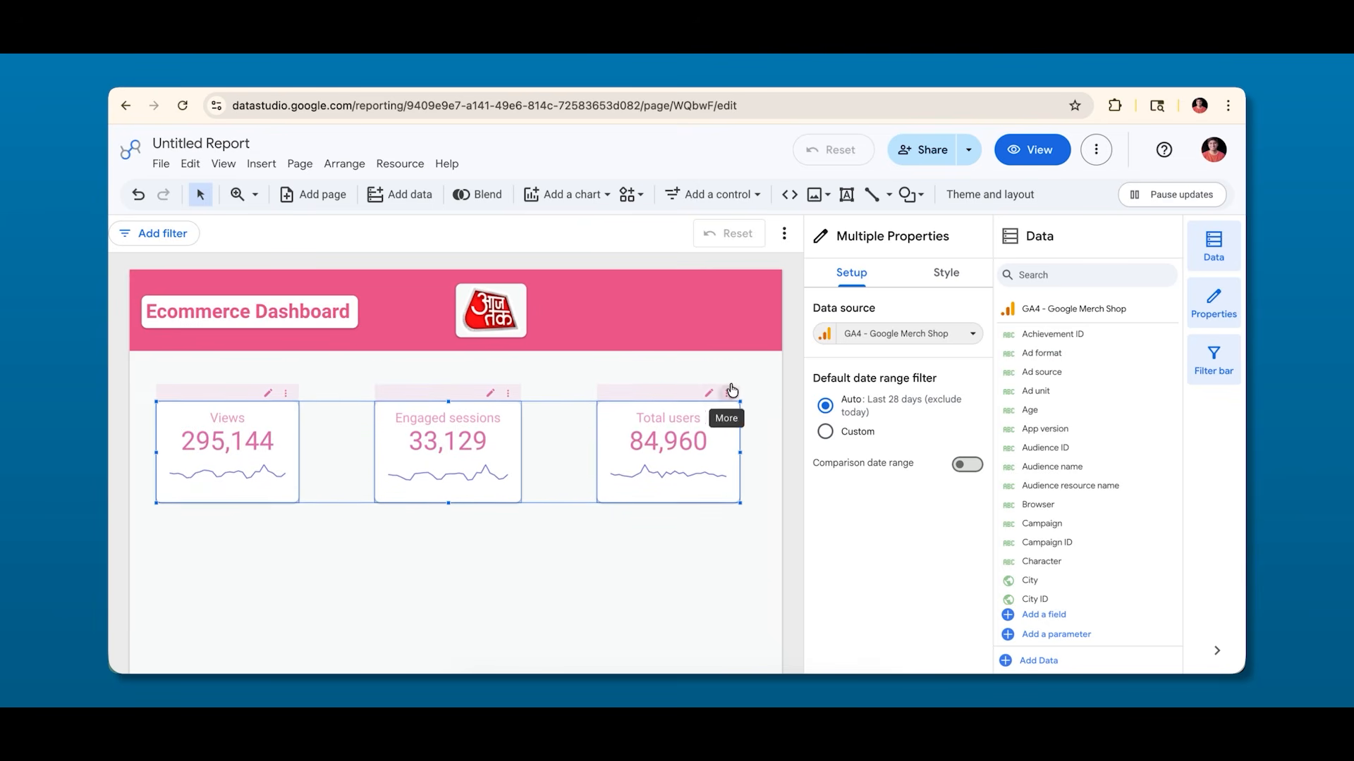
key(Up)
key(Up)
key(Up)
key(Up)
key(Up)
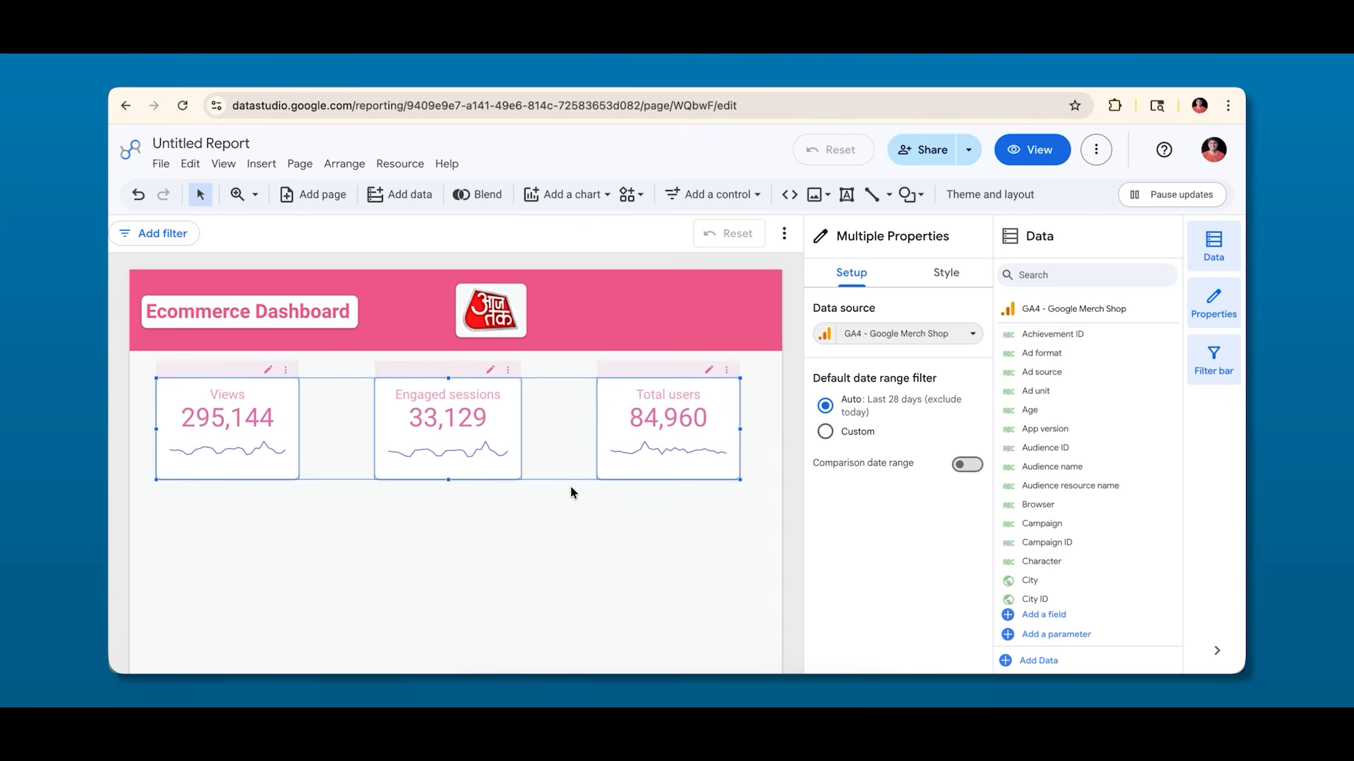
click(441, 529)
Switch the Views scorecard's default date range filter to Custom.
scroll(367, 458, down, 1)
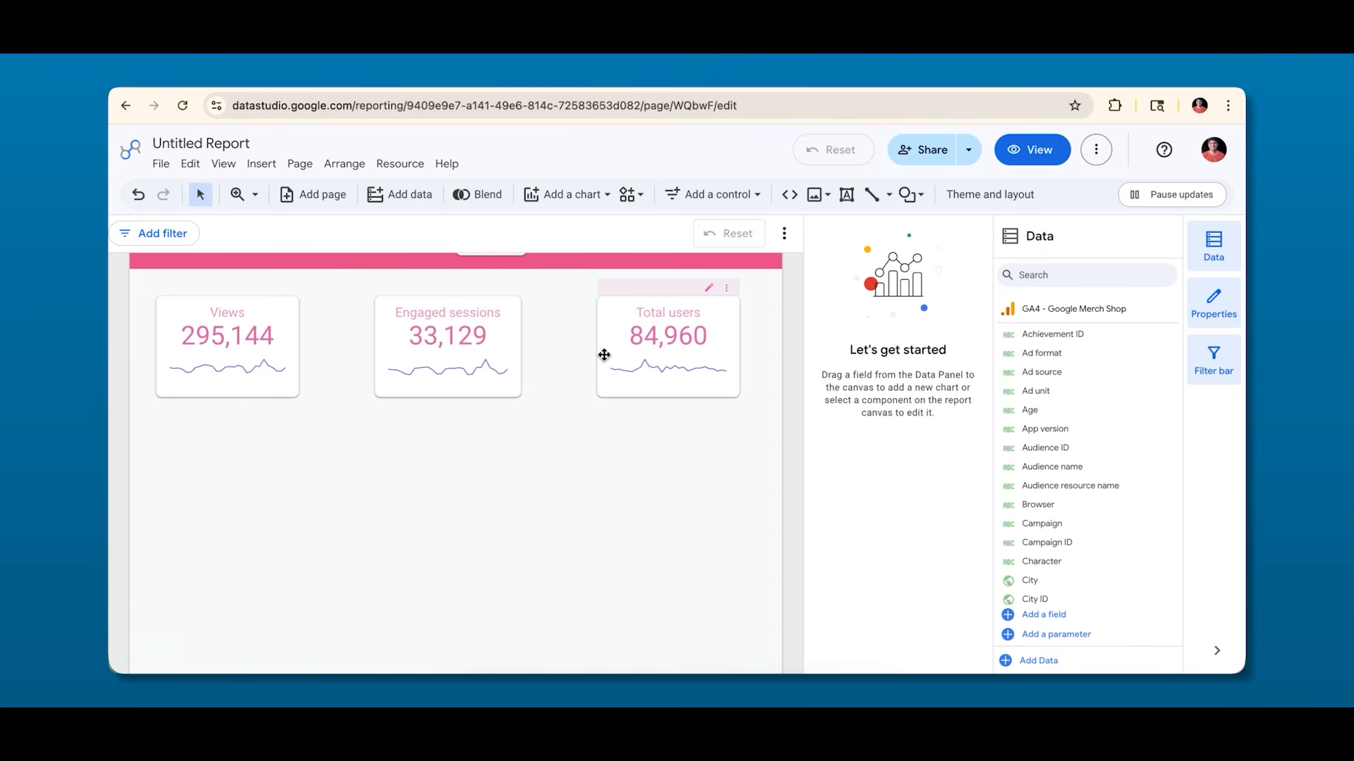
click(220, 362)
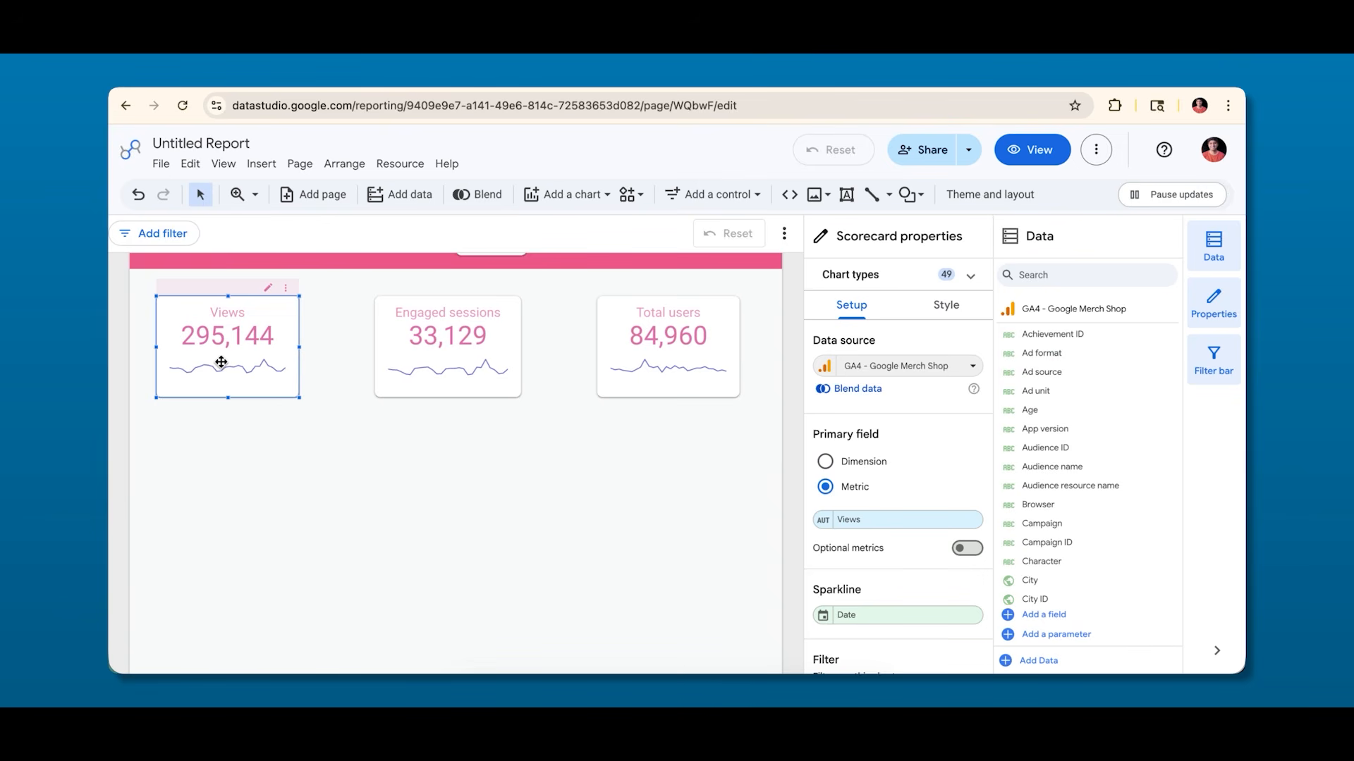
scroll(889, 442, down, 2)
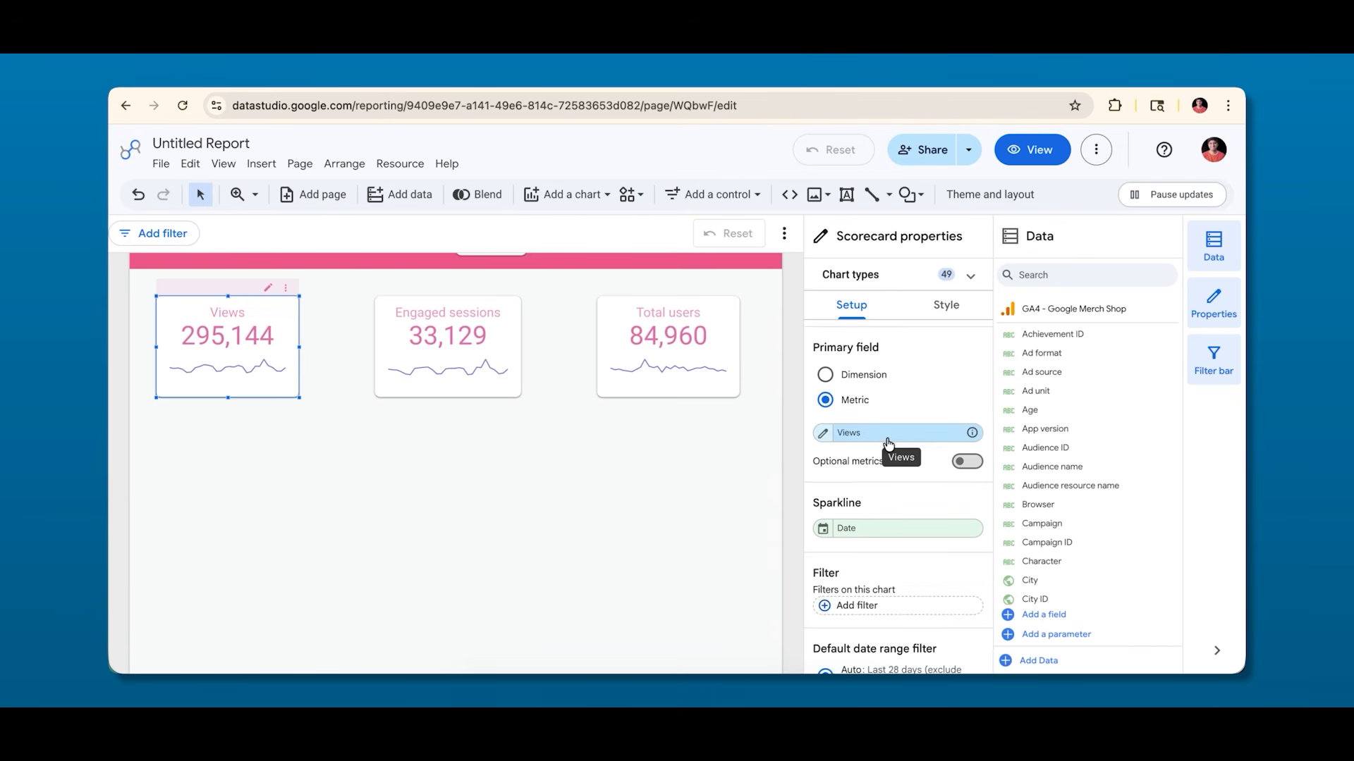
scroll(904, 393, down, 3)
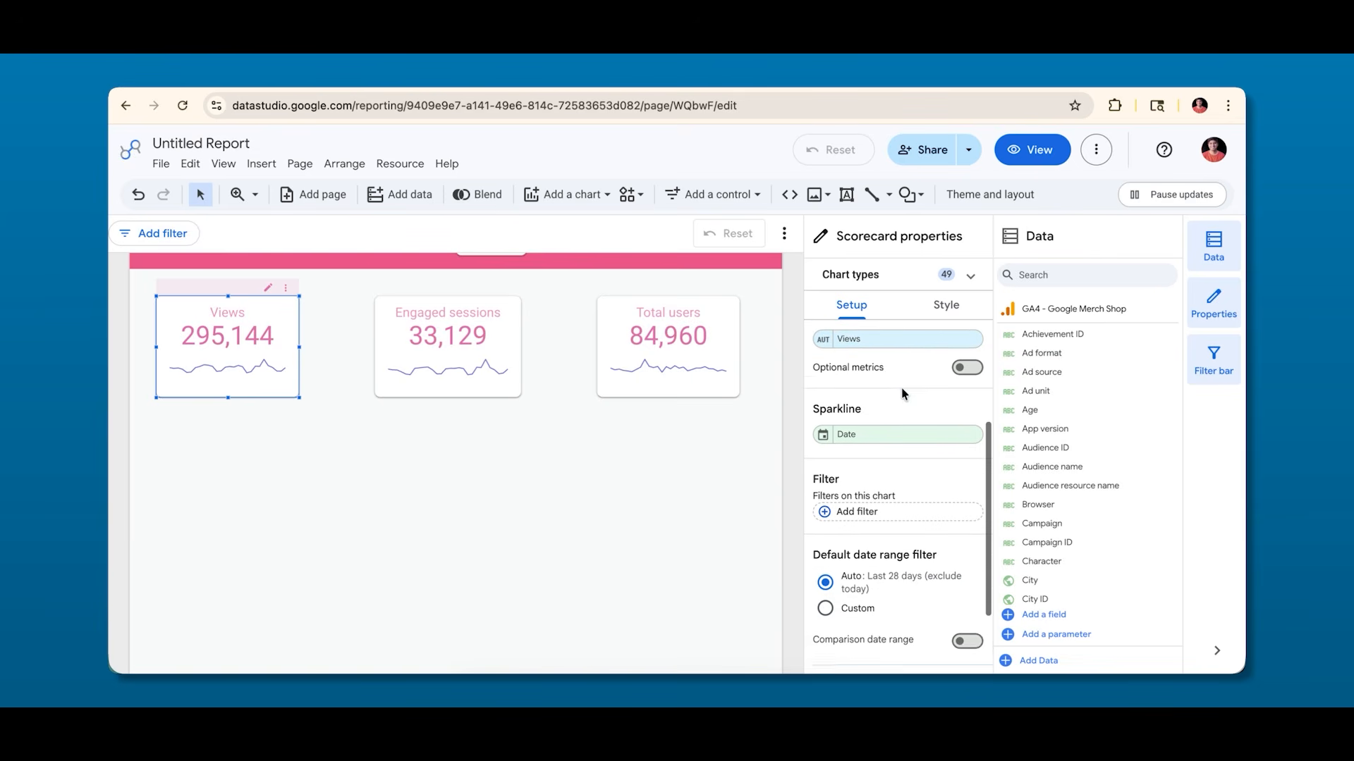
scroll(858, 509, down, 1)
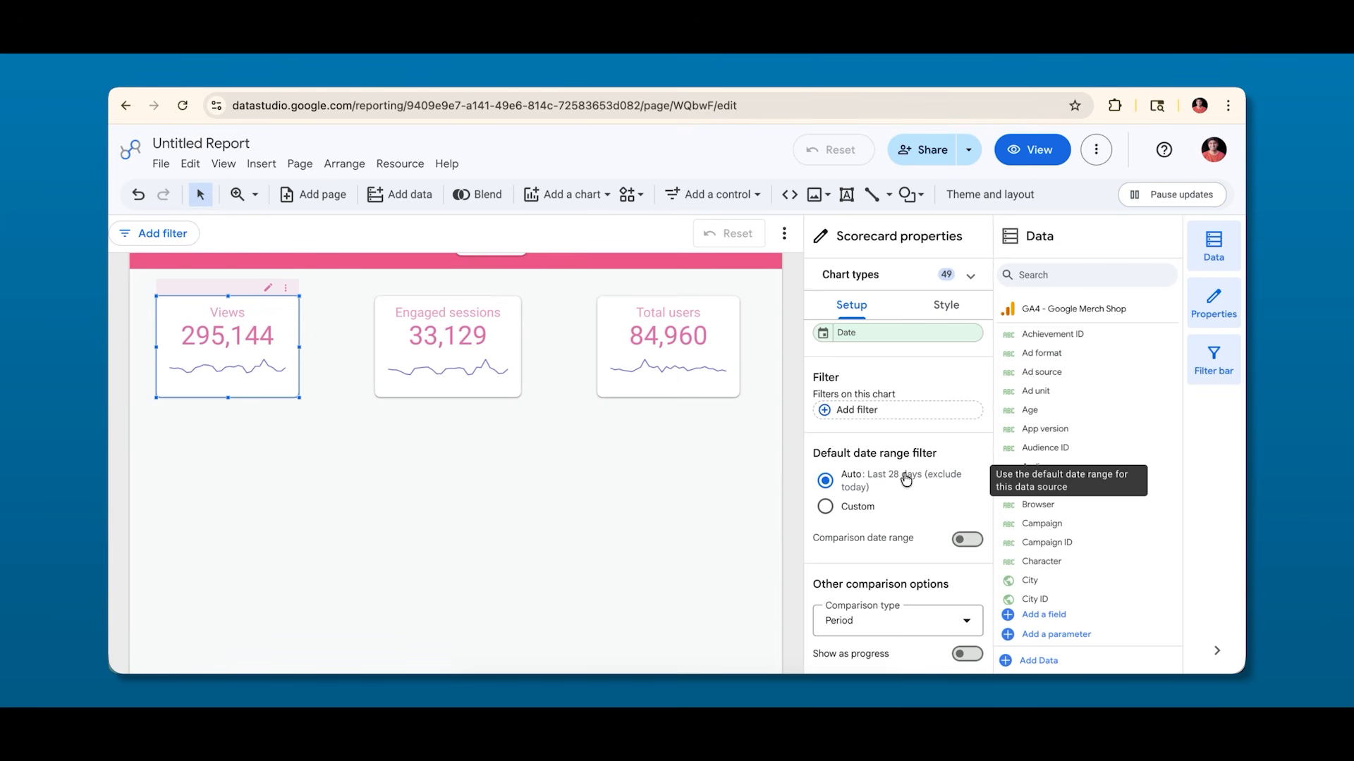
click(830, 509)
click(859, 553)
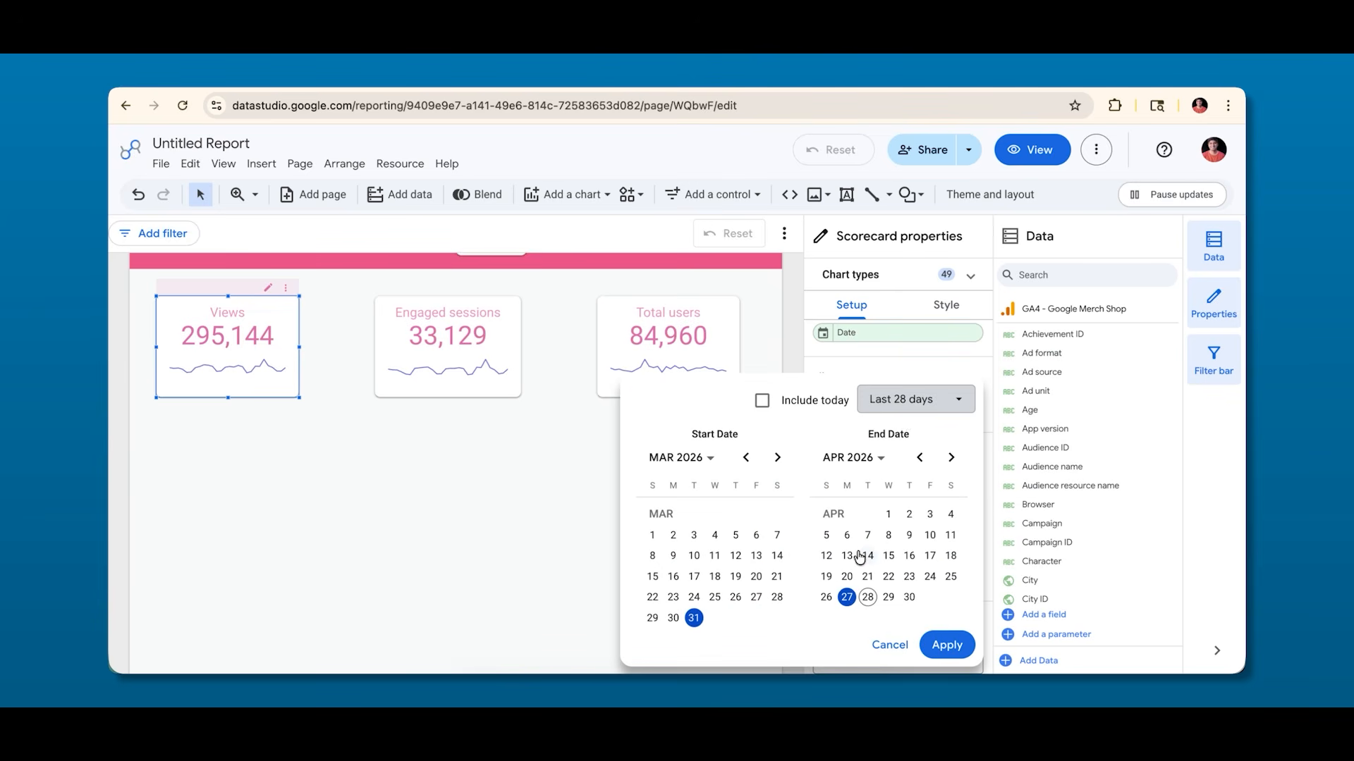
click(902, 400)
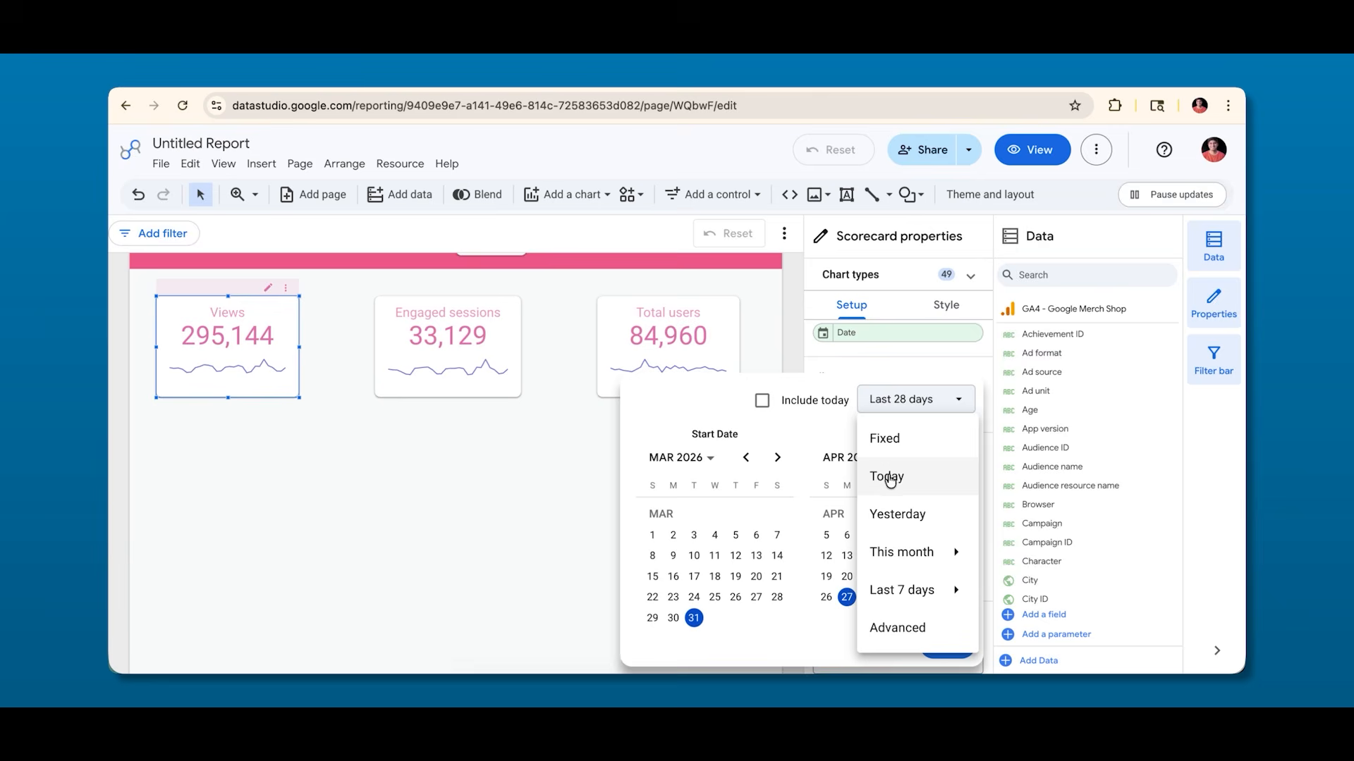
mouse_move(897, 564)
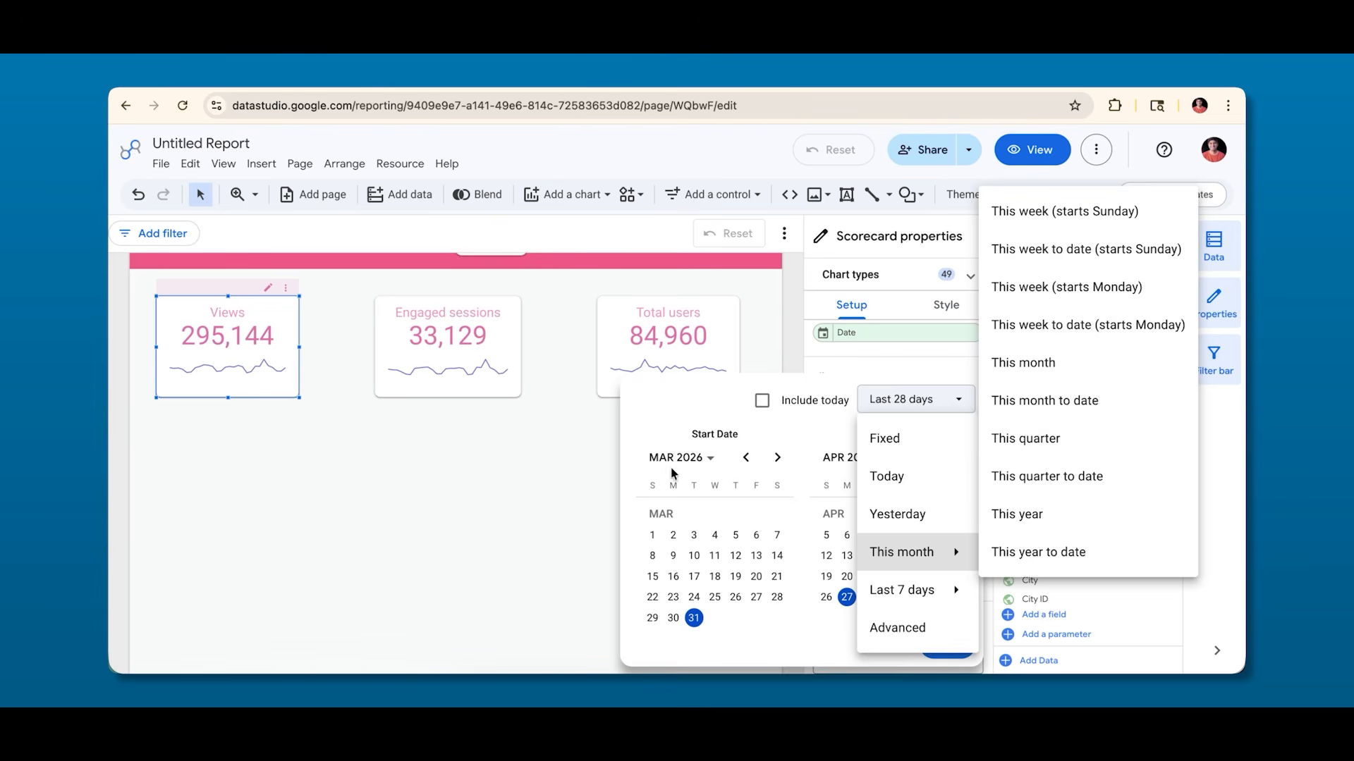
click(675, 573)
click(673, 574)
click(931, 533)
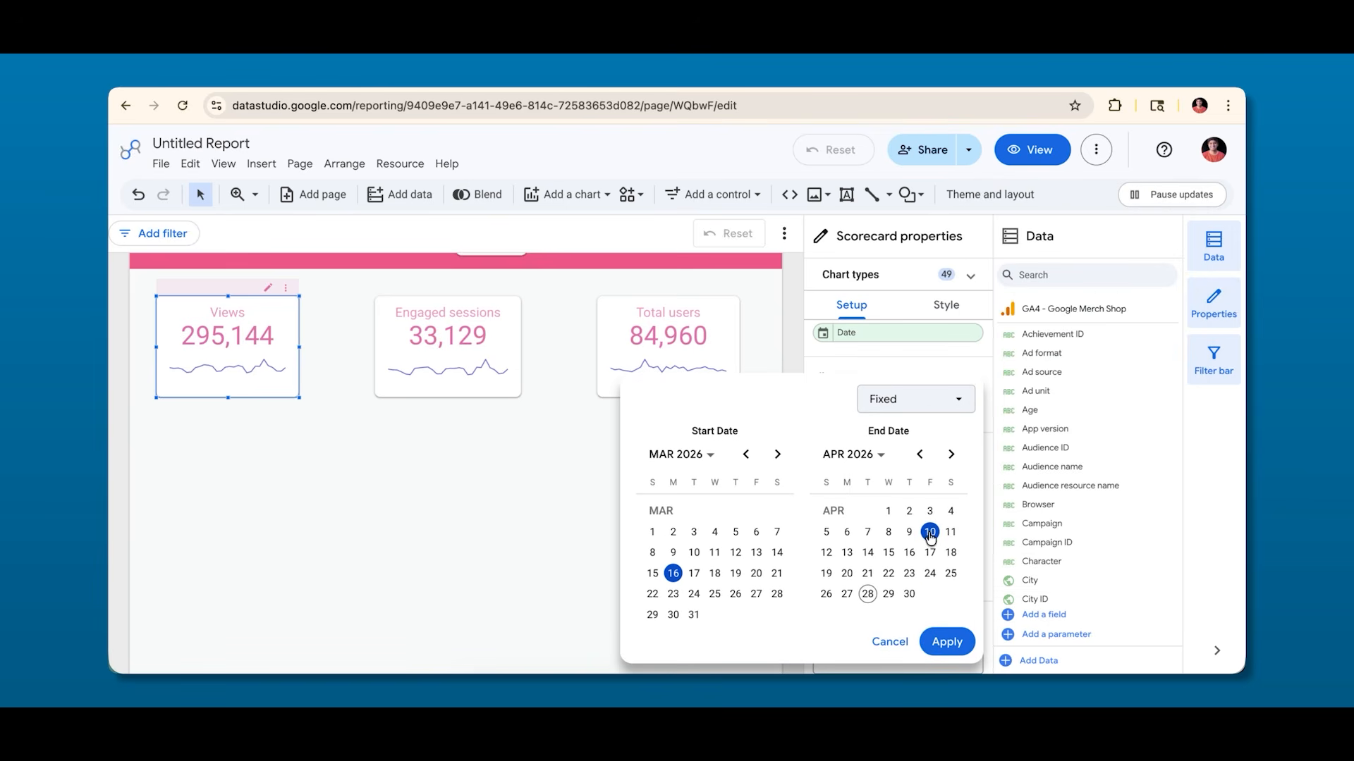
click(877, 641)
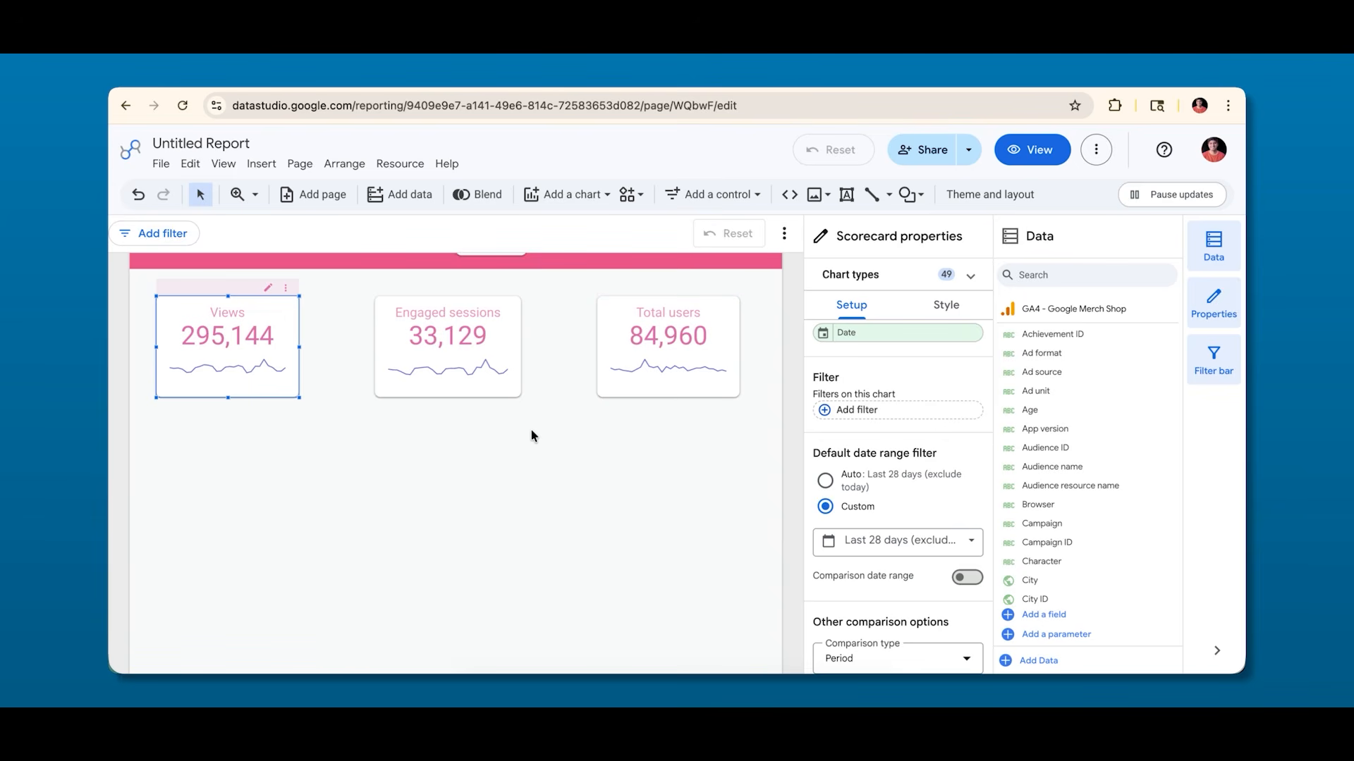
Add a date range control to the pink header beside the logo and enlarge it slightly to fit above the Total users card.
scroll(531, 429, up, 2)
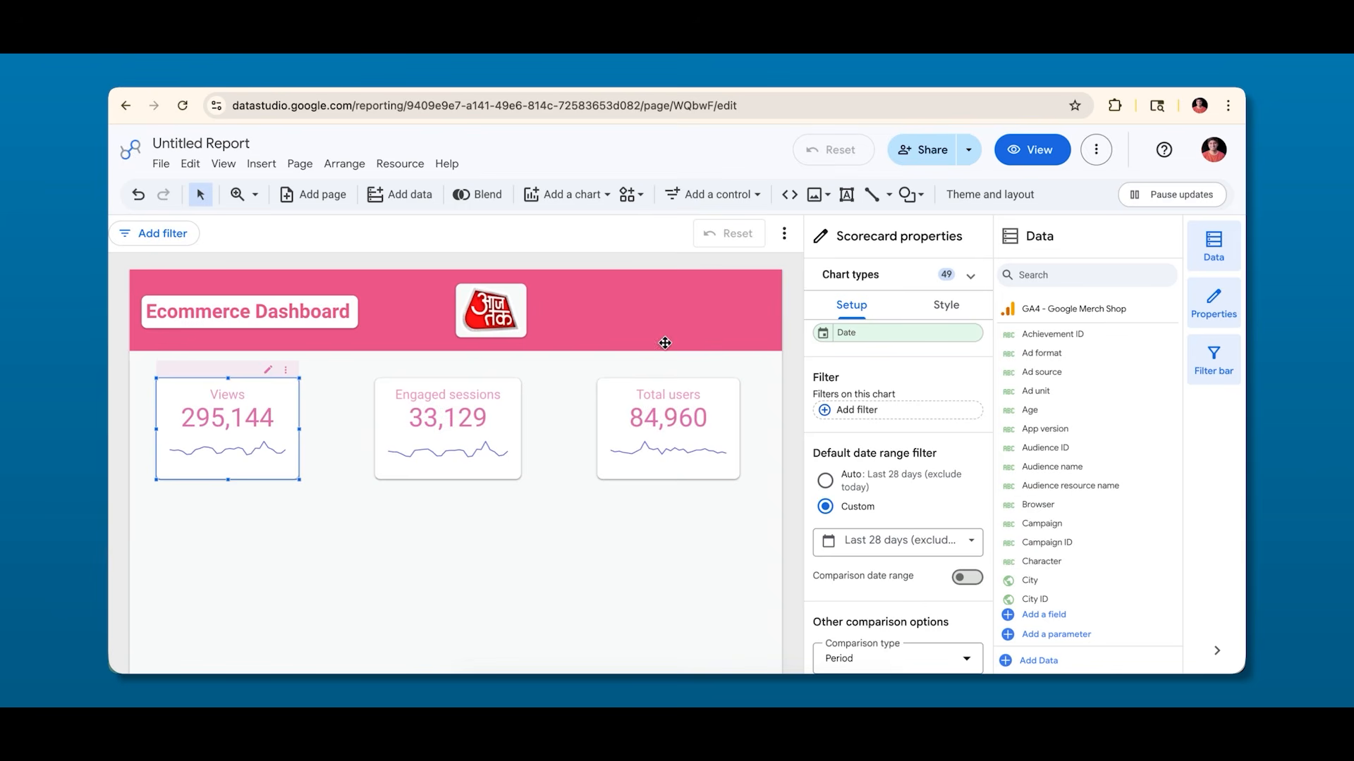
click(673, 196)
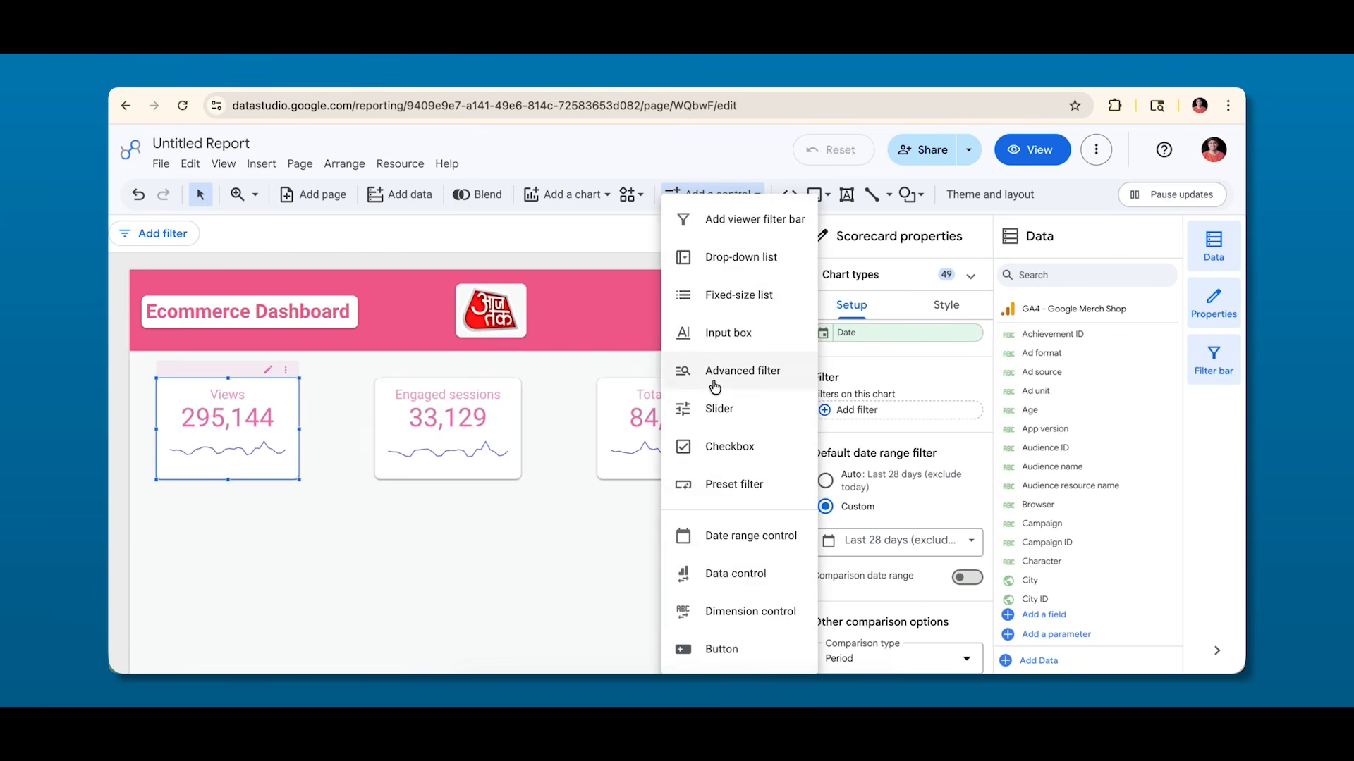
click(723, 538)
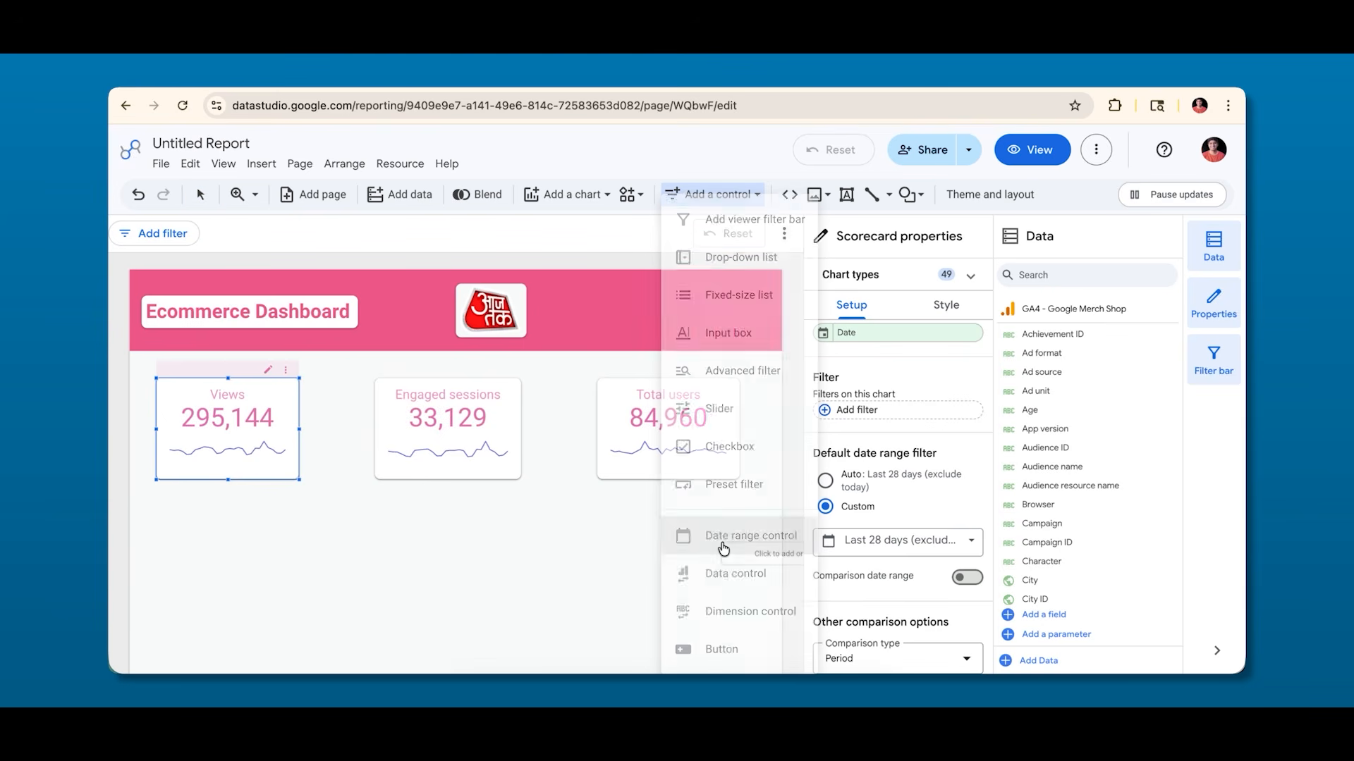
click(586, 295)
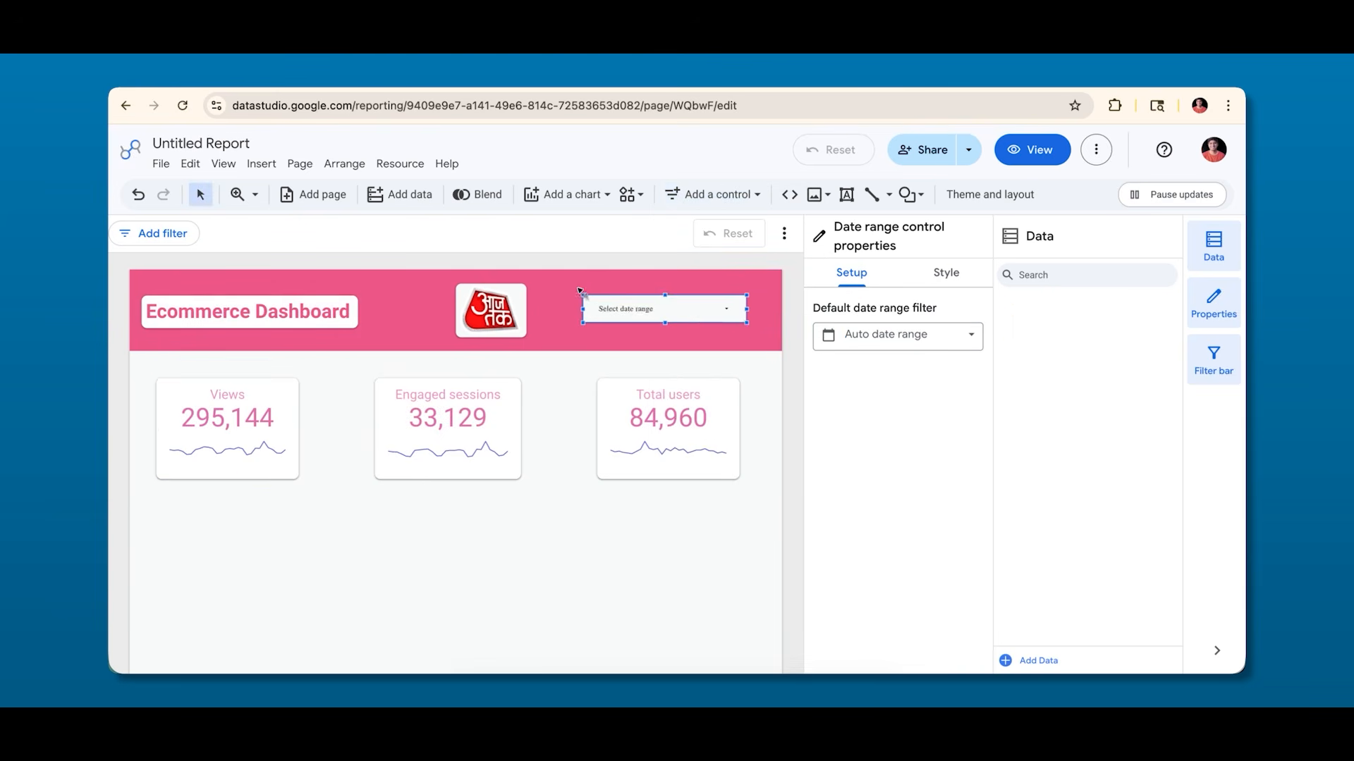
drag(747, 325, 752, 333)
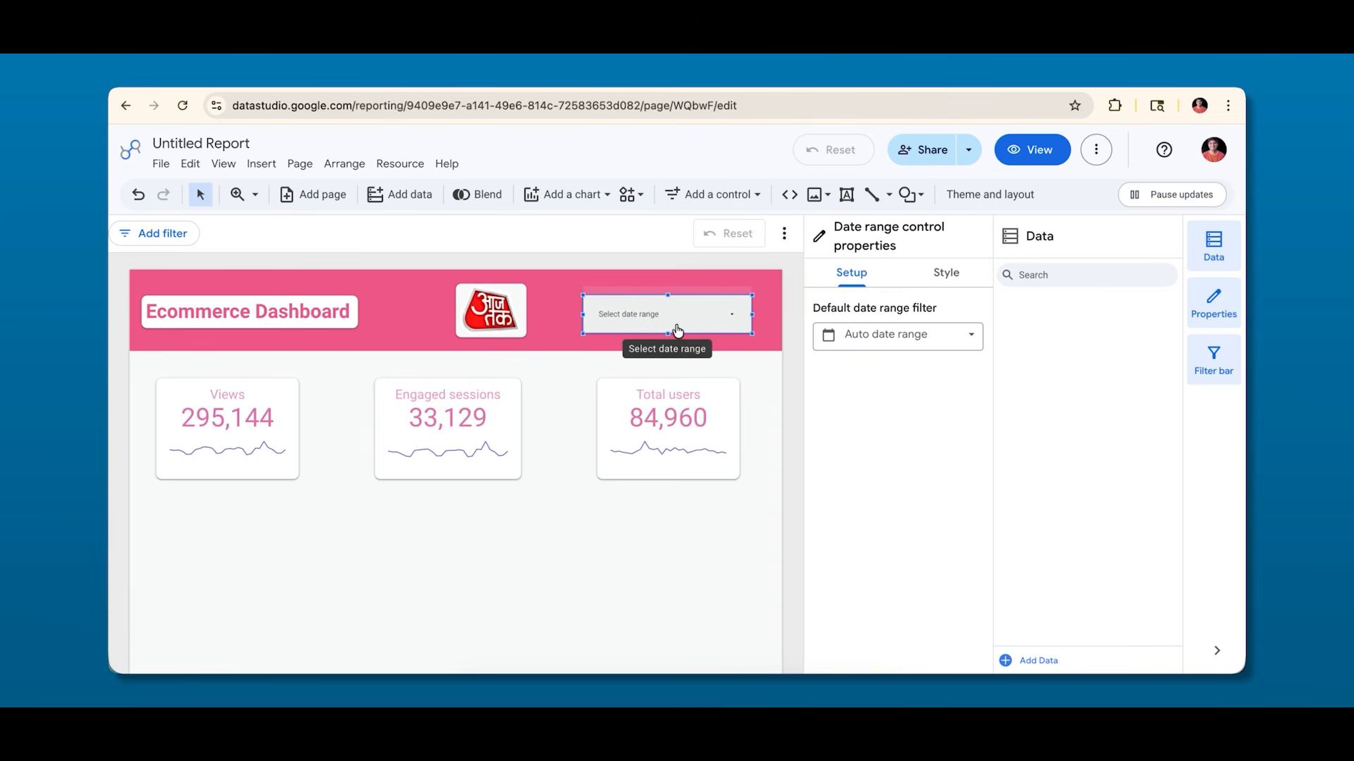
drag(669, 334, 668, 328)
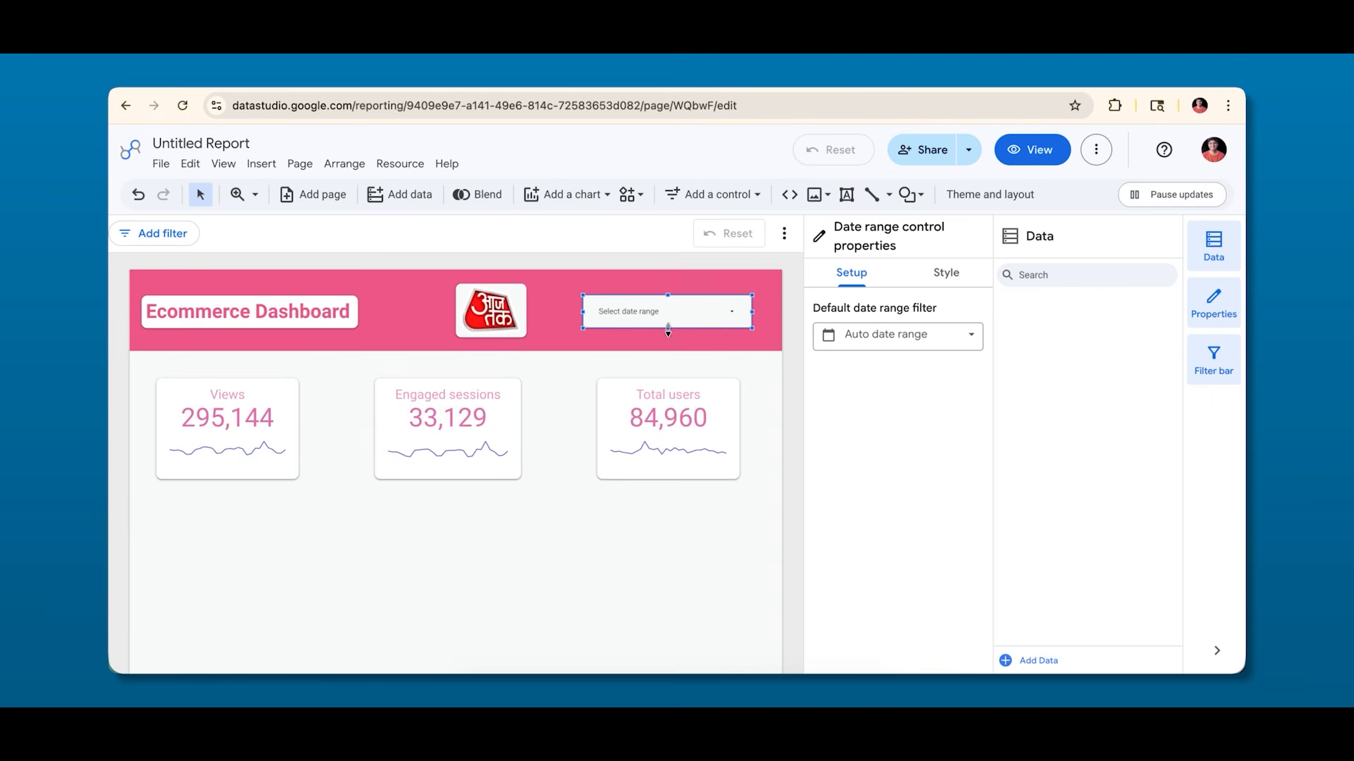
Set the date range control's font color to the theme pink and its font size to 24px.
click(946, 276)
click(890, 344)
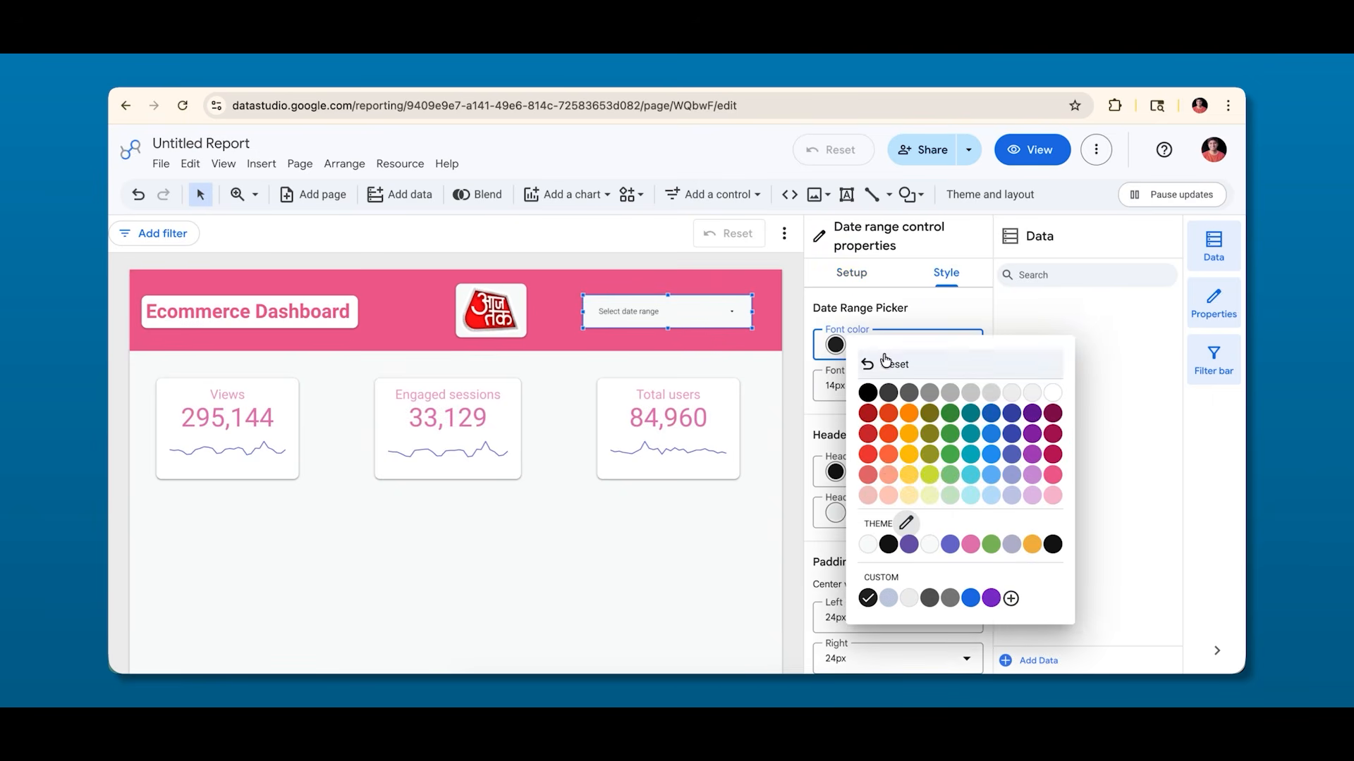
click(971, 543)
click(878, 391)
scroll(820, 509, down, 1)
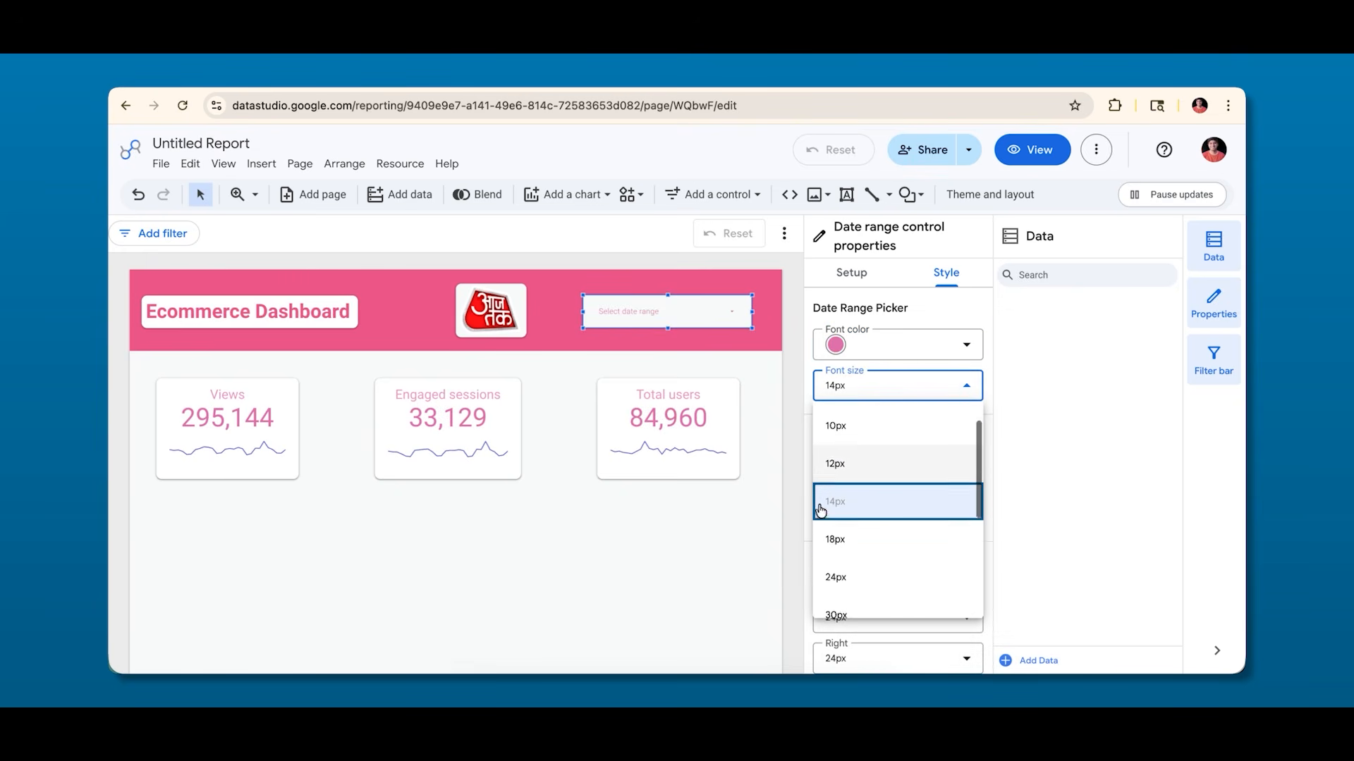
click(841, 568)
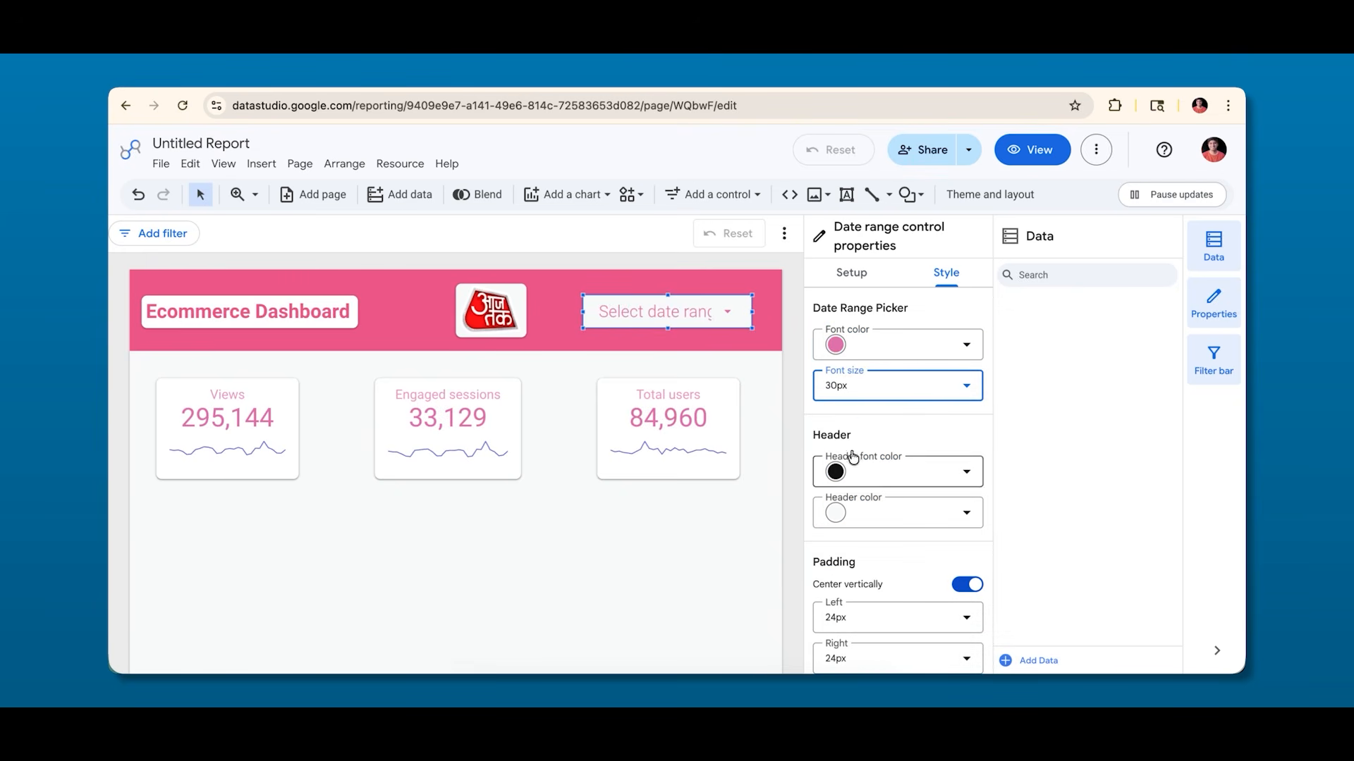
click(897, 387)
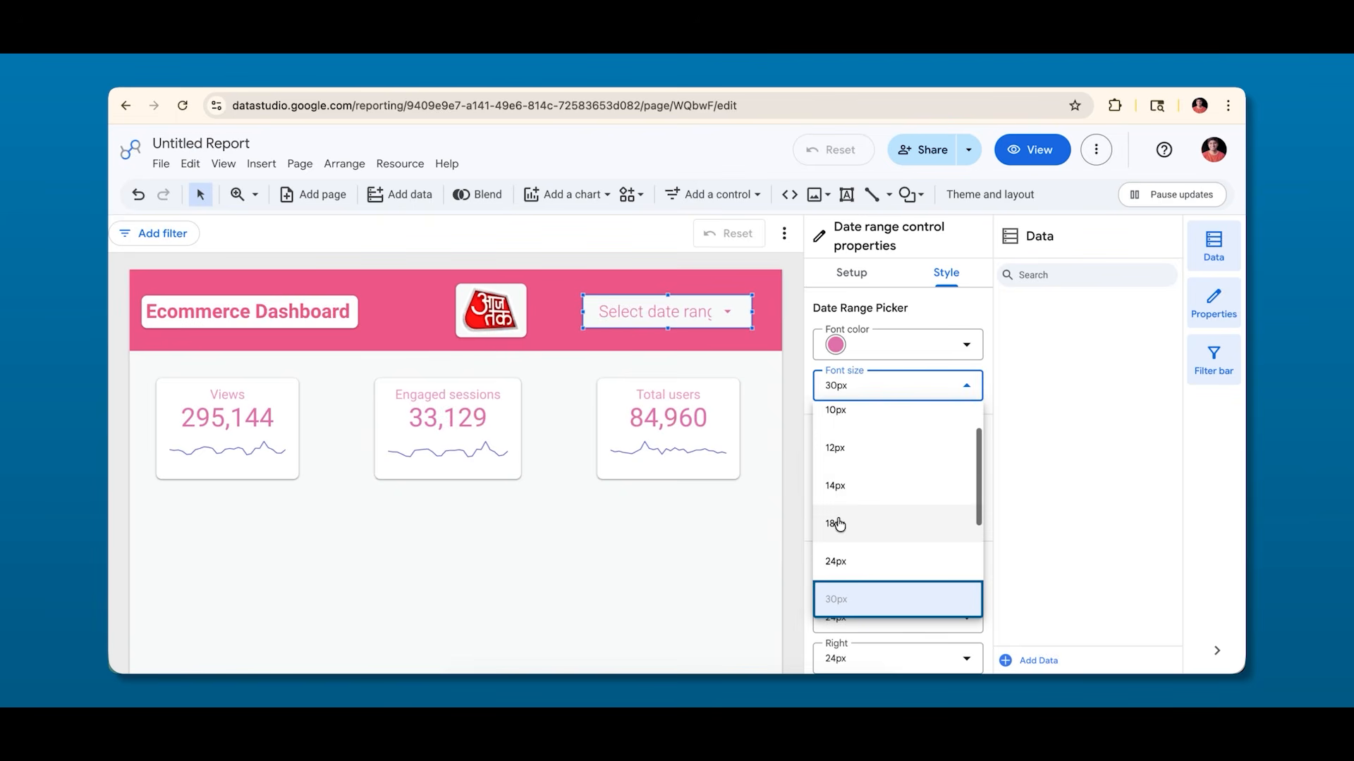
click(842, 557)
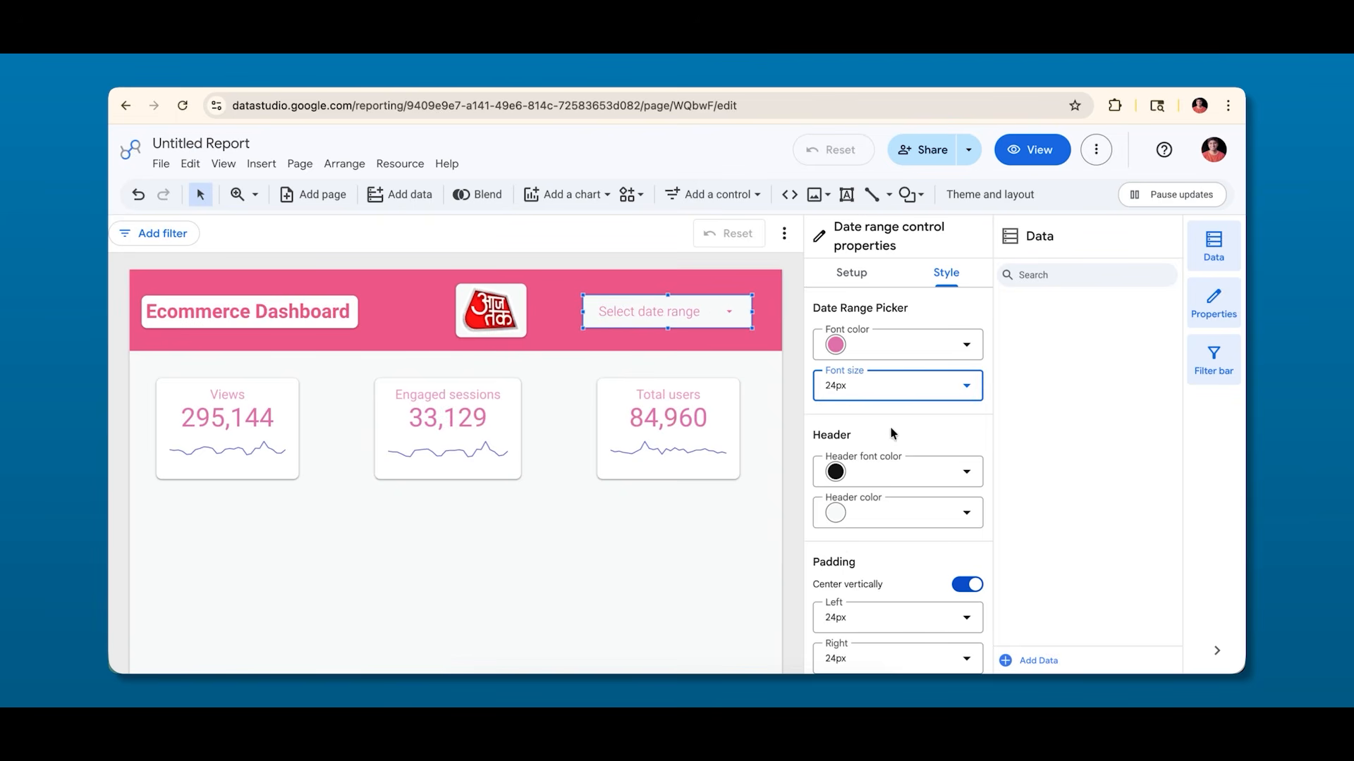
Give the date range control a border radius of 10 and add a border shadow.
scroll(889, 433, down, 1)
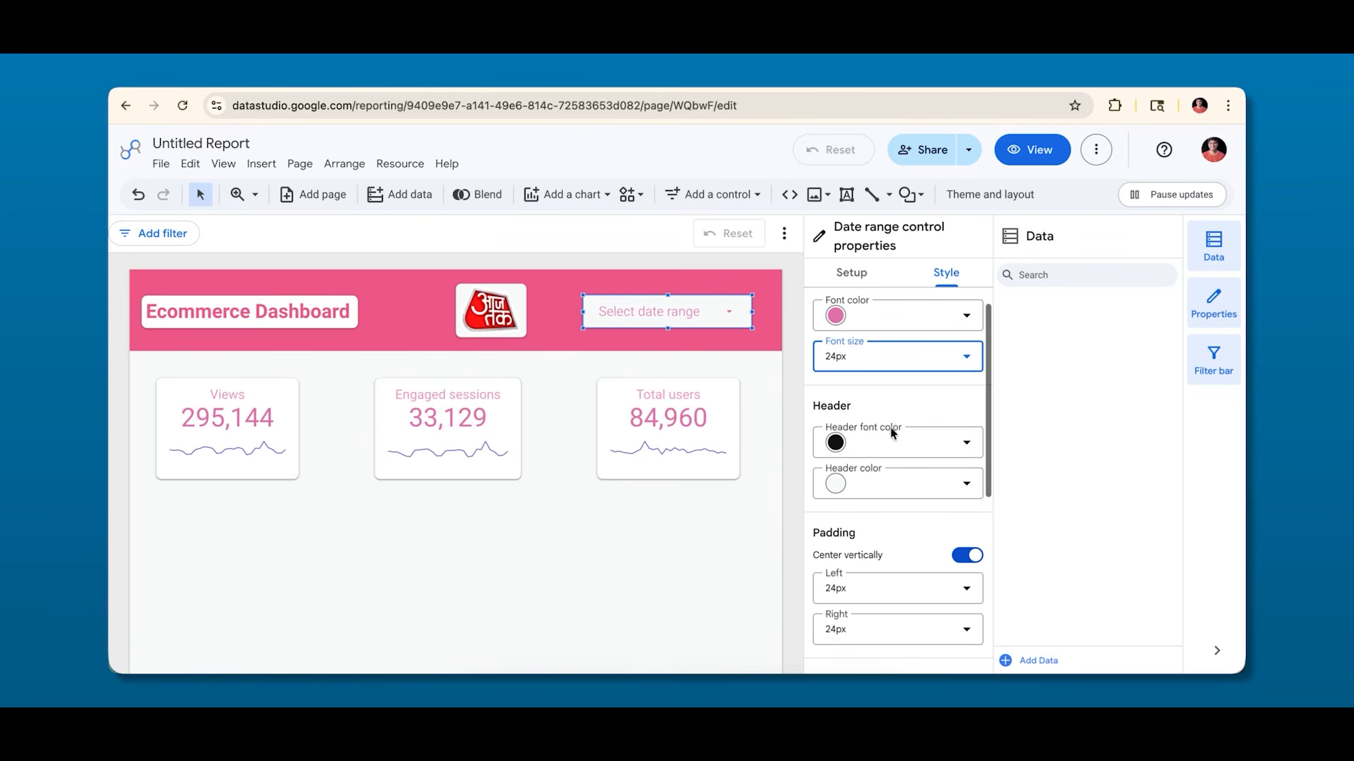
click(726, 310)
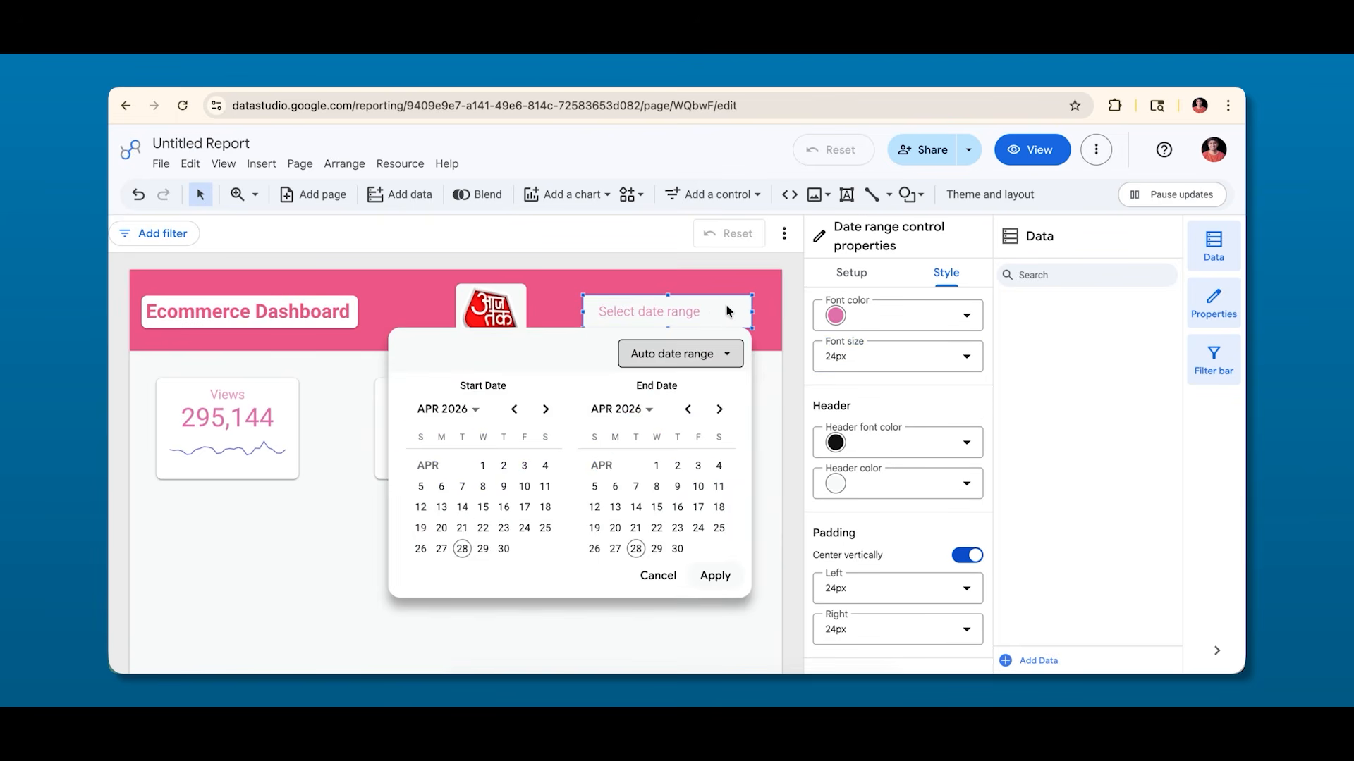
click(658, 575)
scroll(872, 550, down, 5)
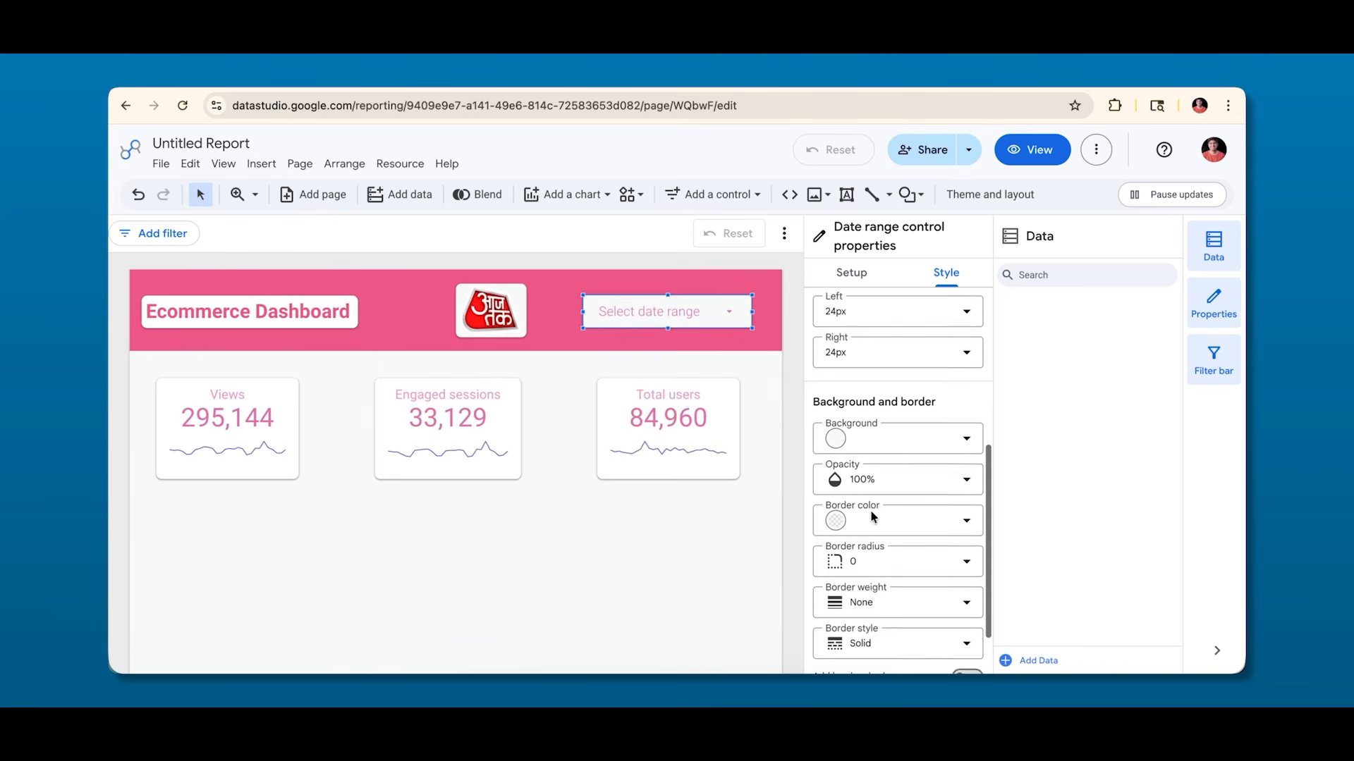
click(917, 495)
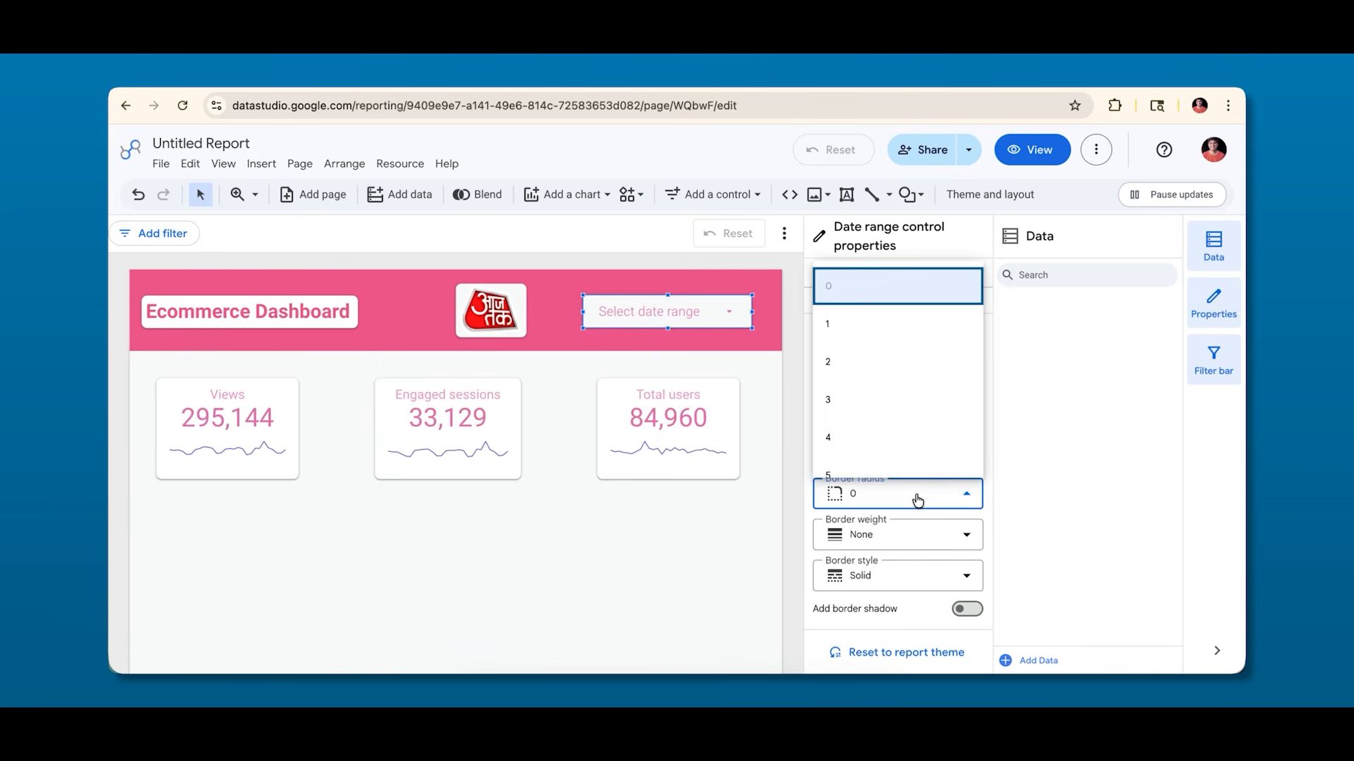
scroll(866, 393, down, 1)
scroll(866, 392, down, 1)
click(855, 387)
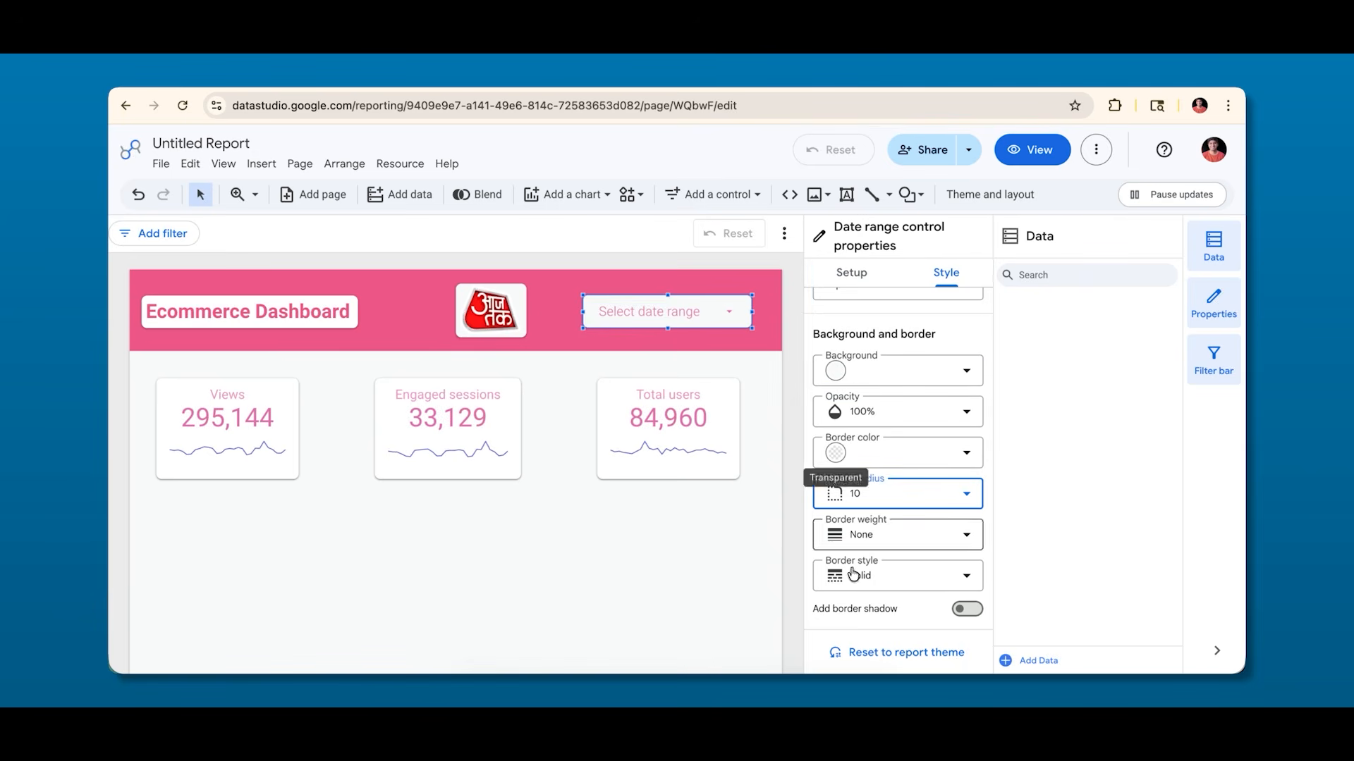
click(962, 609)
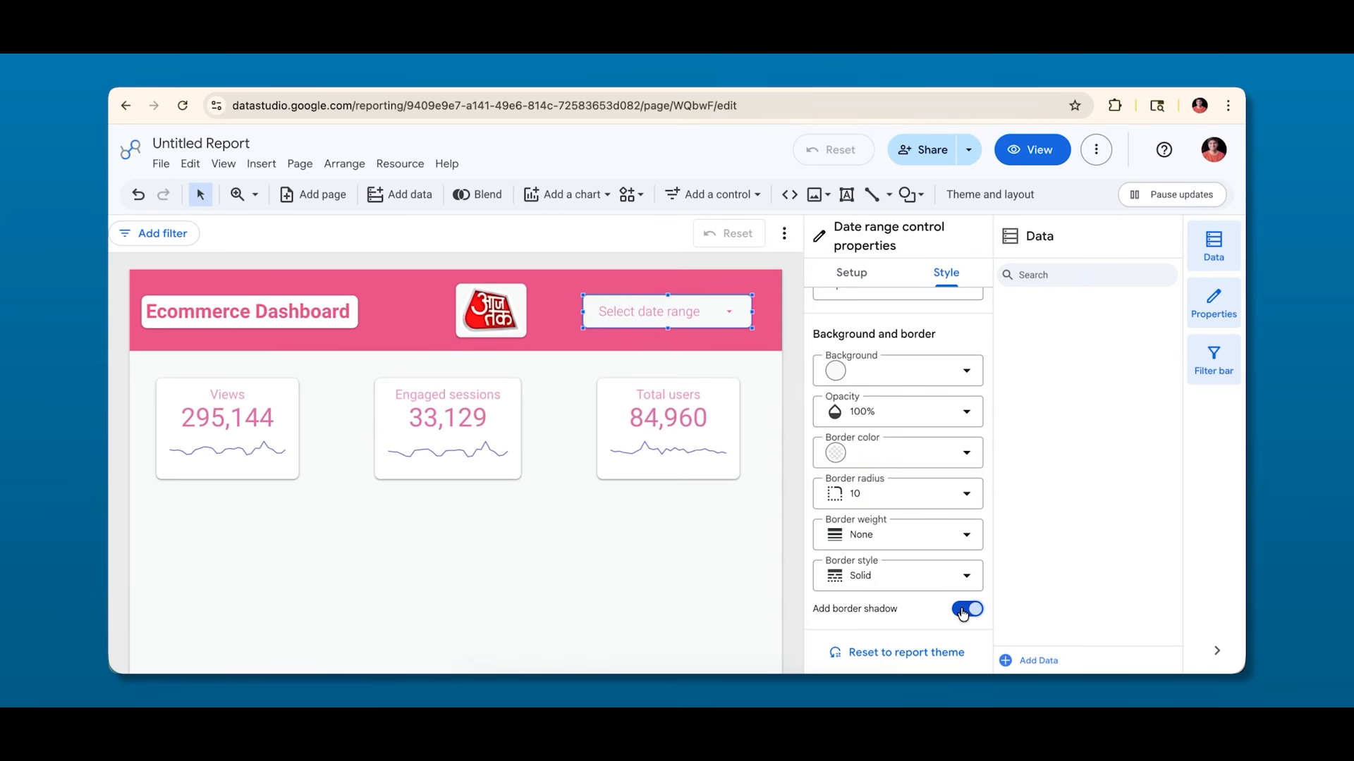
click(573, 514)
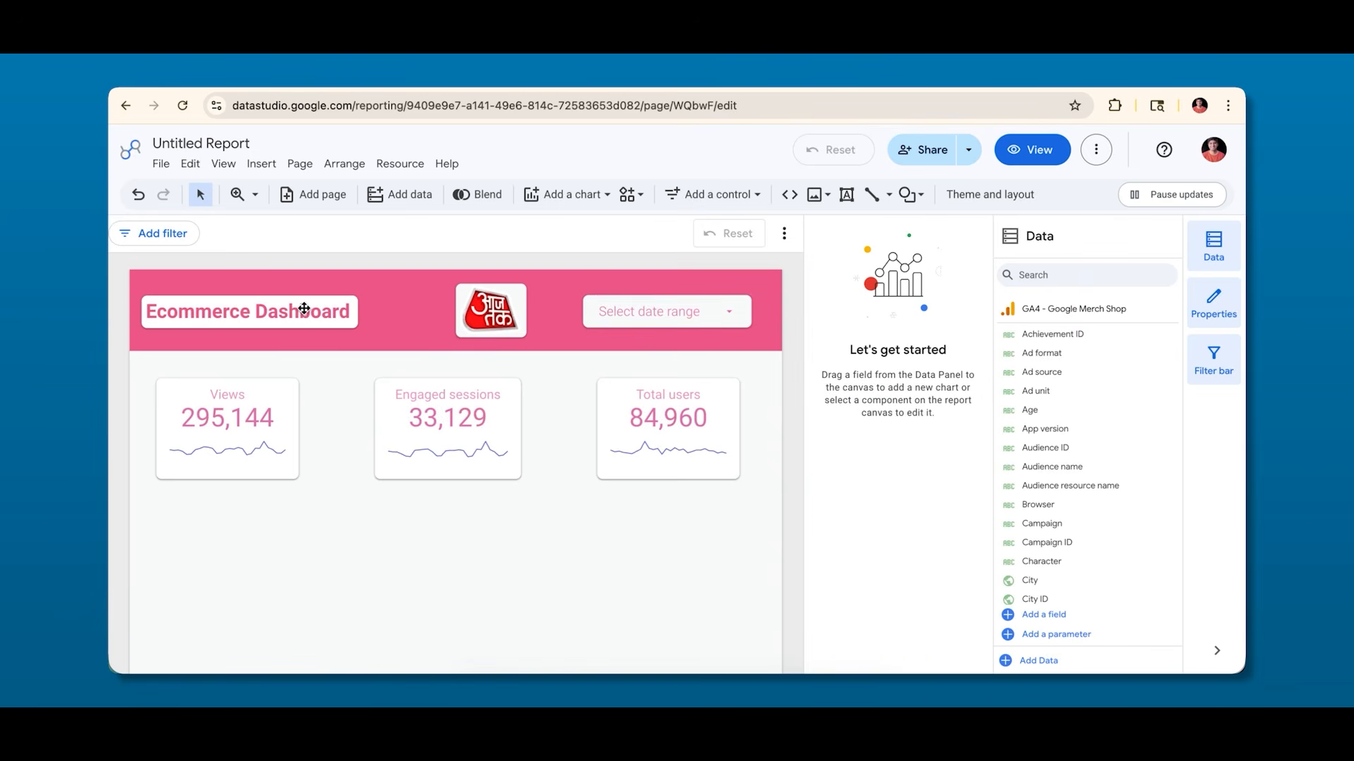
Set the header date range control's default date range filter to This year to date.
click(595, 311)
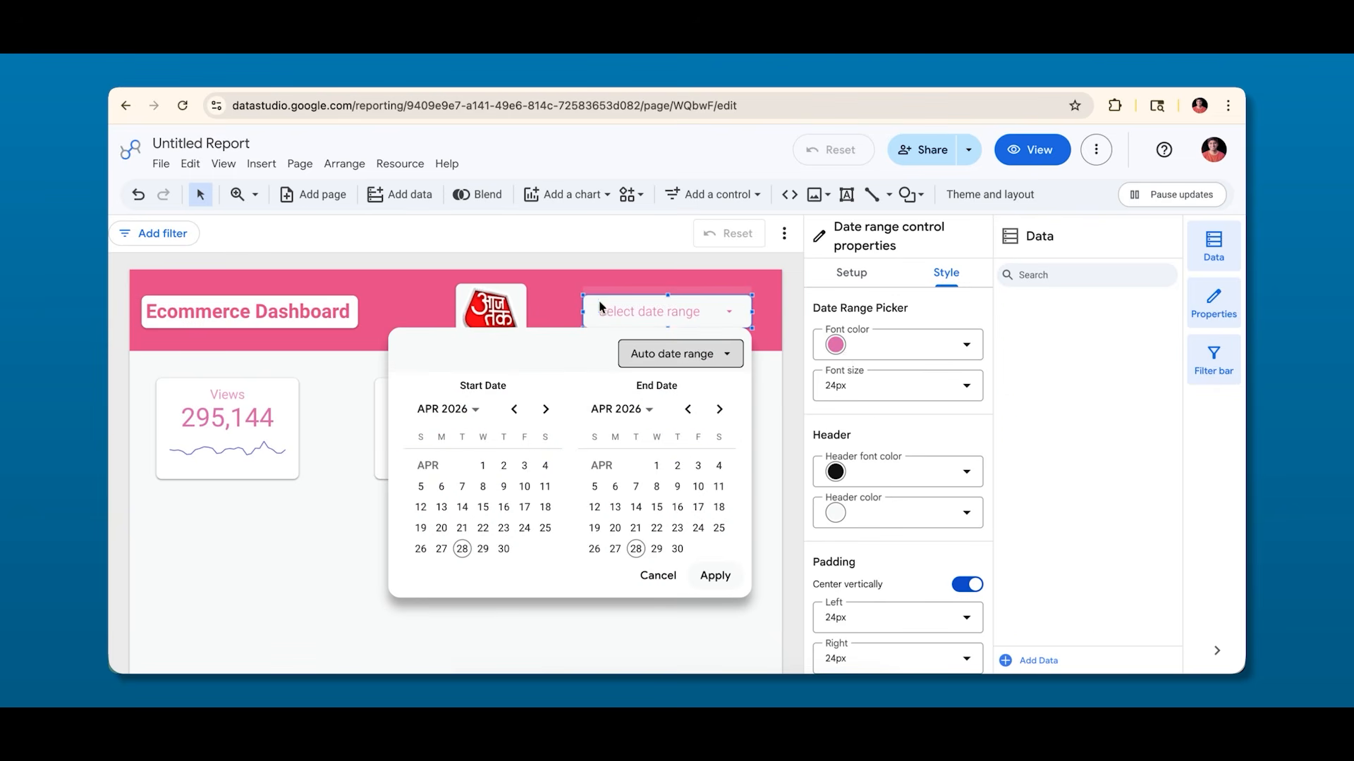
click(879, 405)
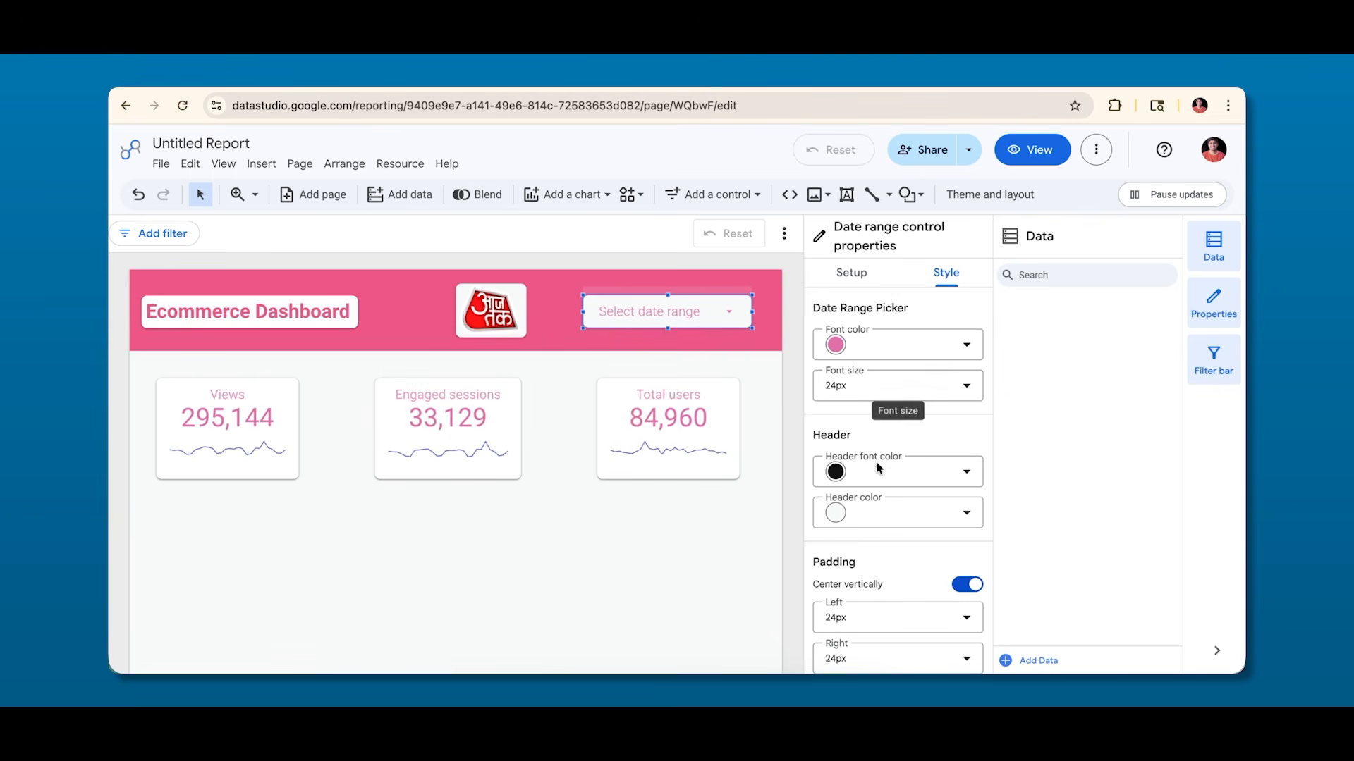
scroll(875, 461, down, 3)
scroll(877, 468, down, 3)
scroll(877, 466, up, 8)
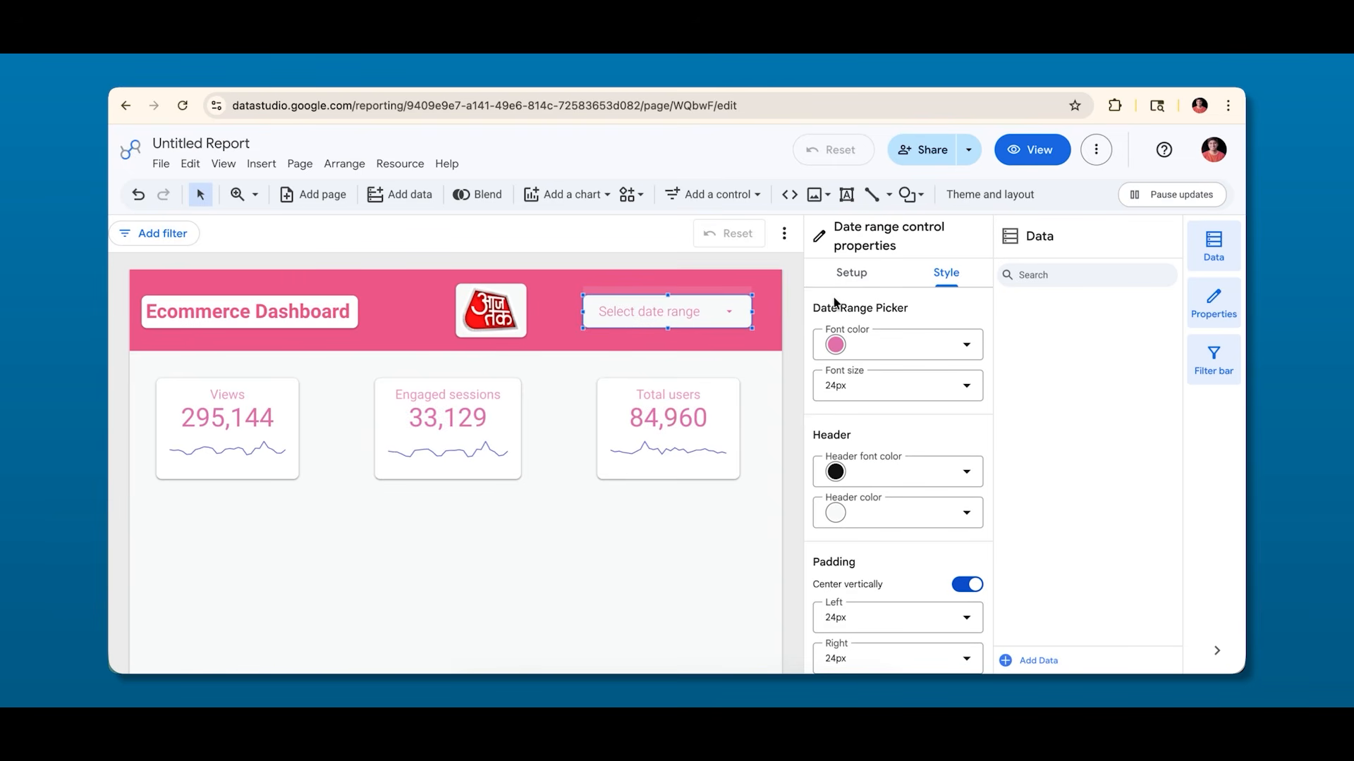
click(736, 310)
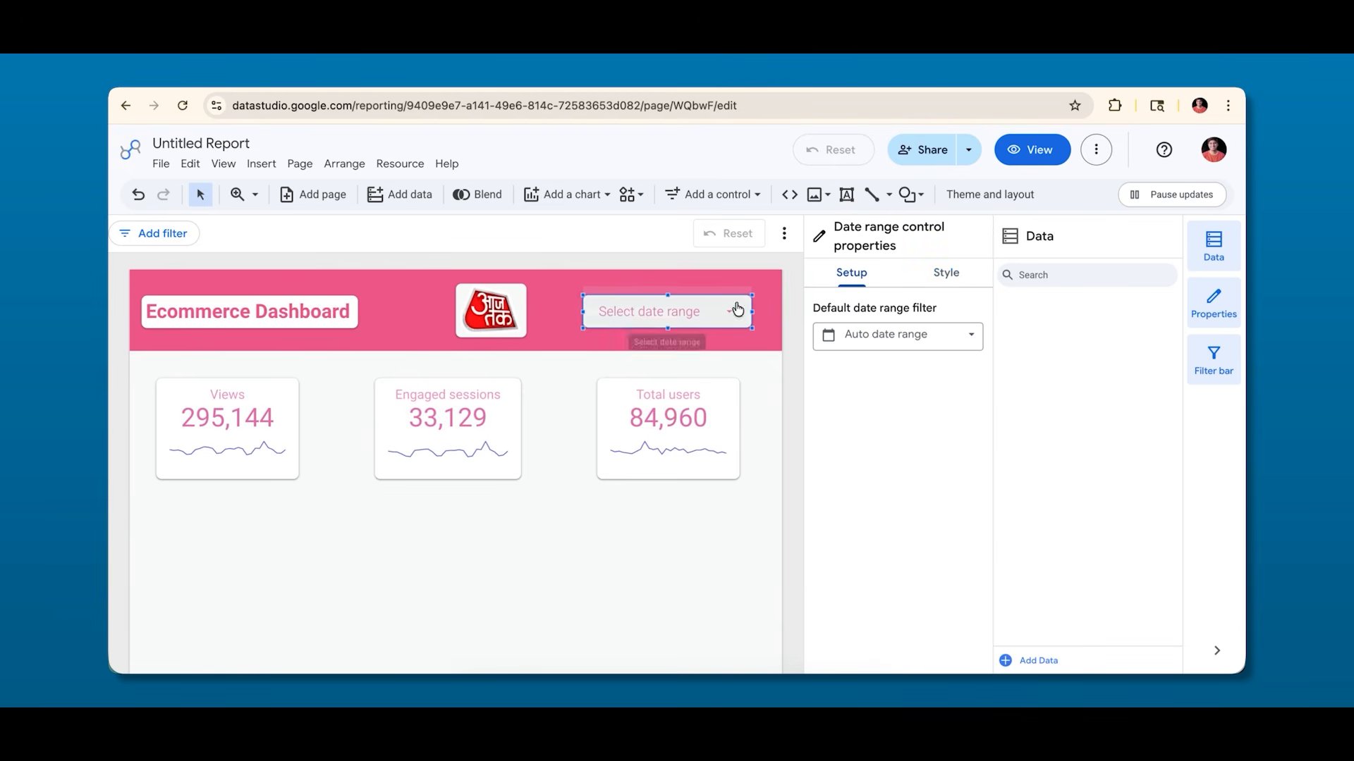
click(879, 332)
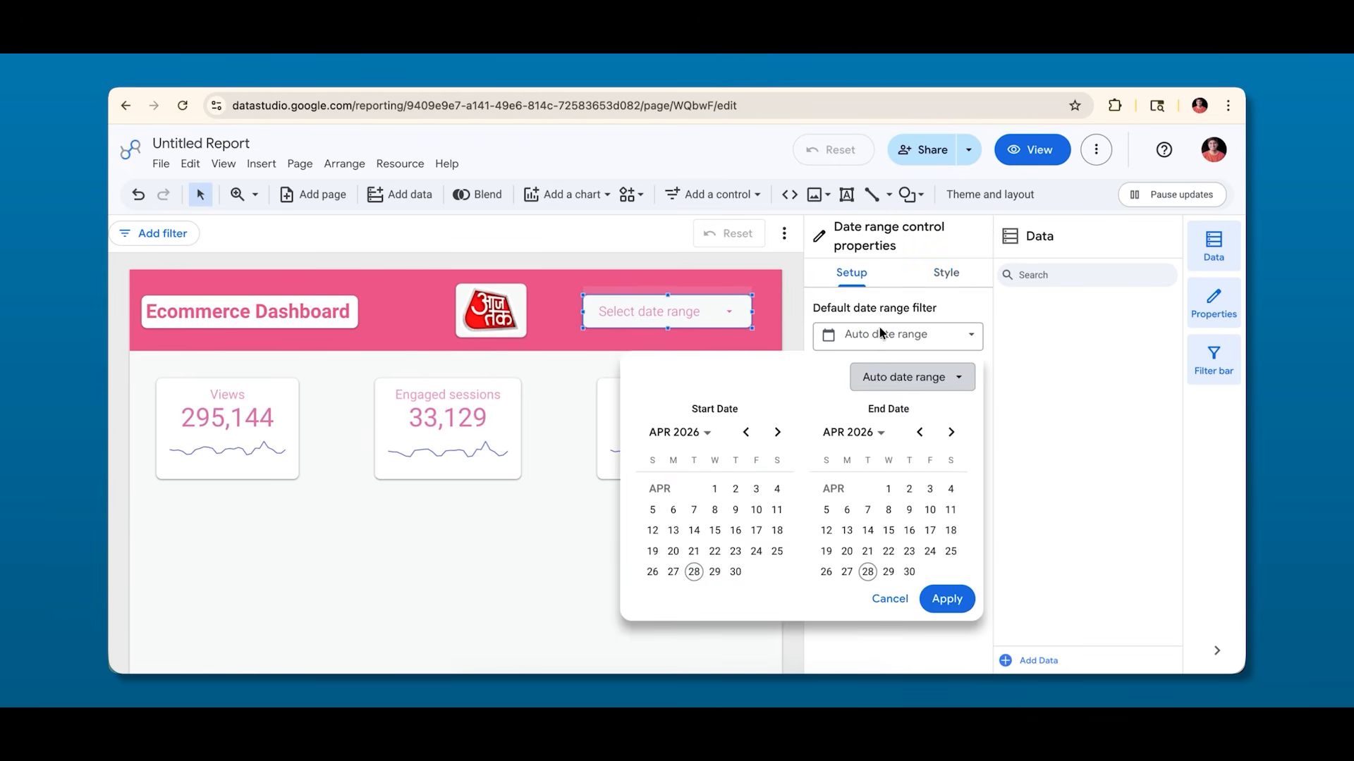
click(918, 378)
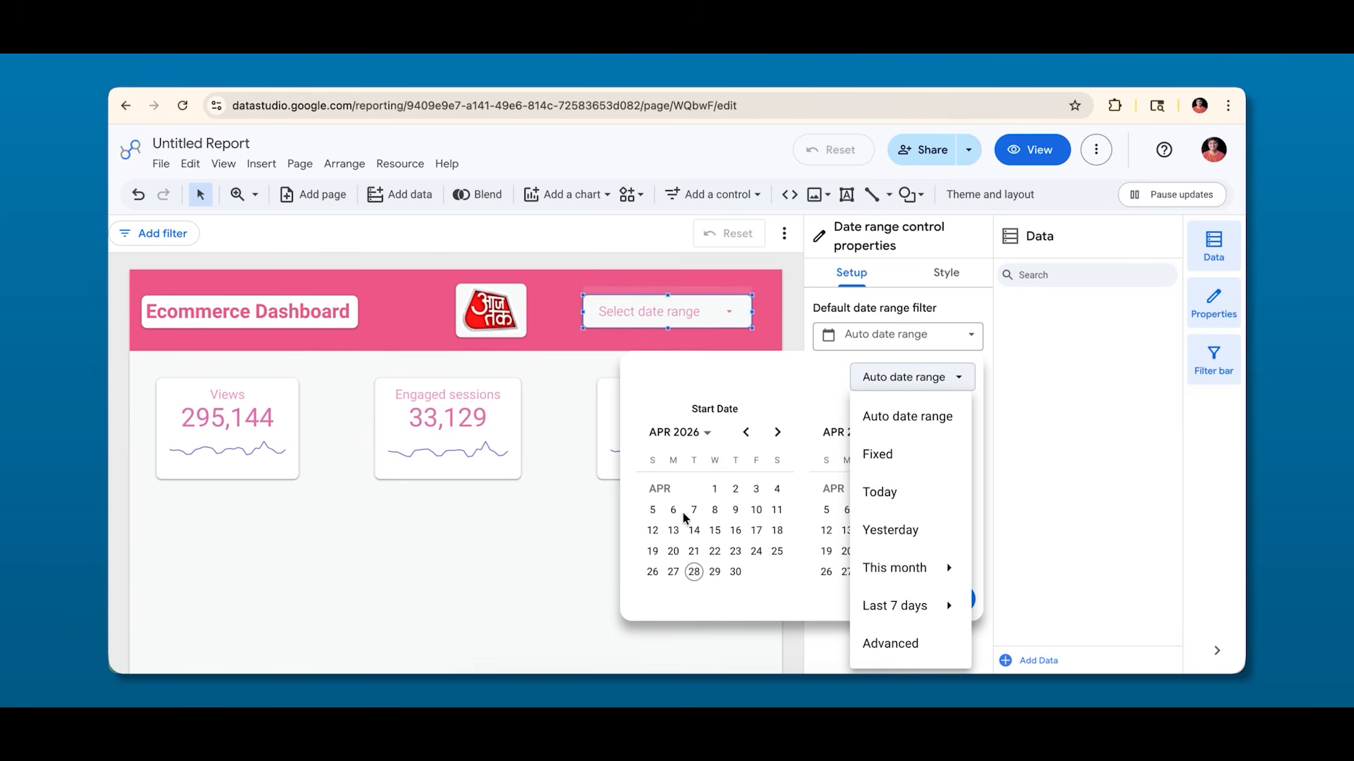
mouse_move(931, 560)
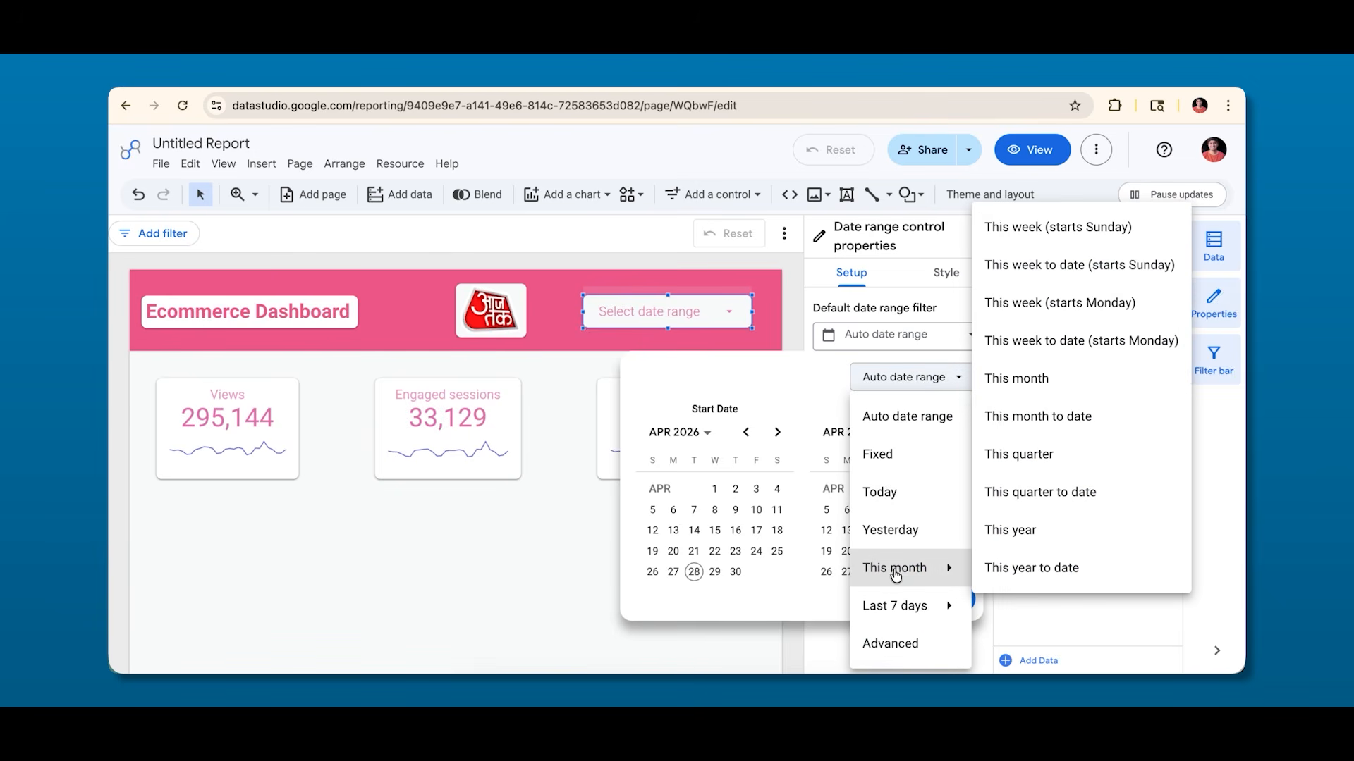
click(1012, 569)
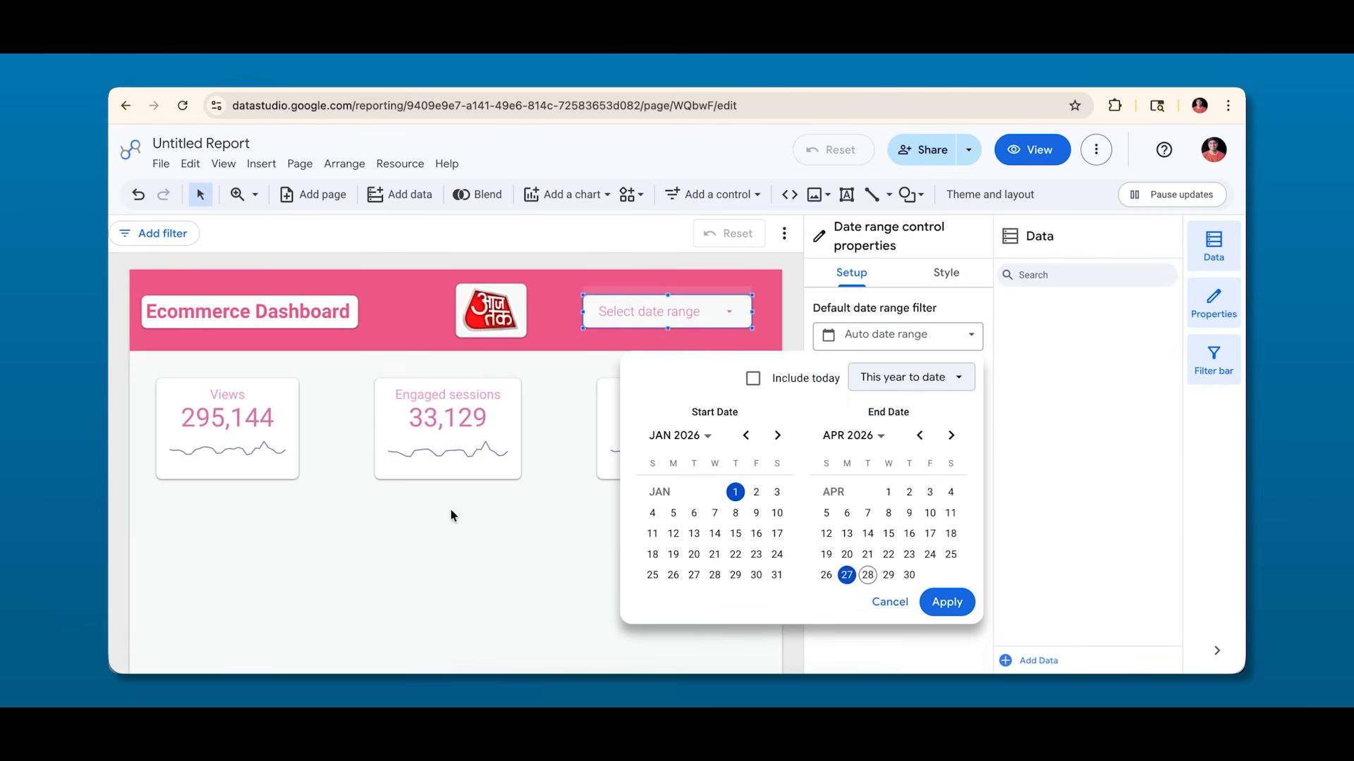
click(947, 602)
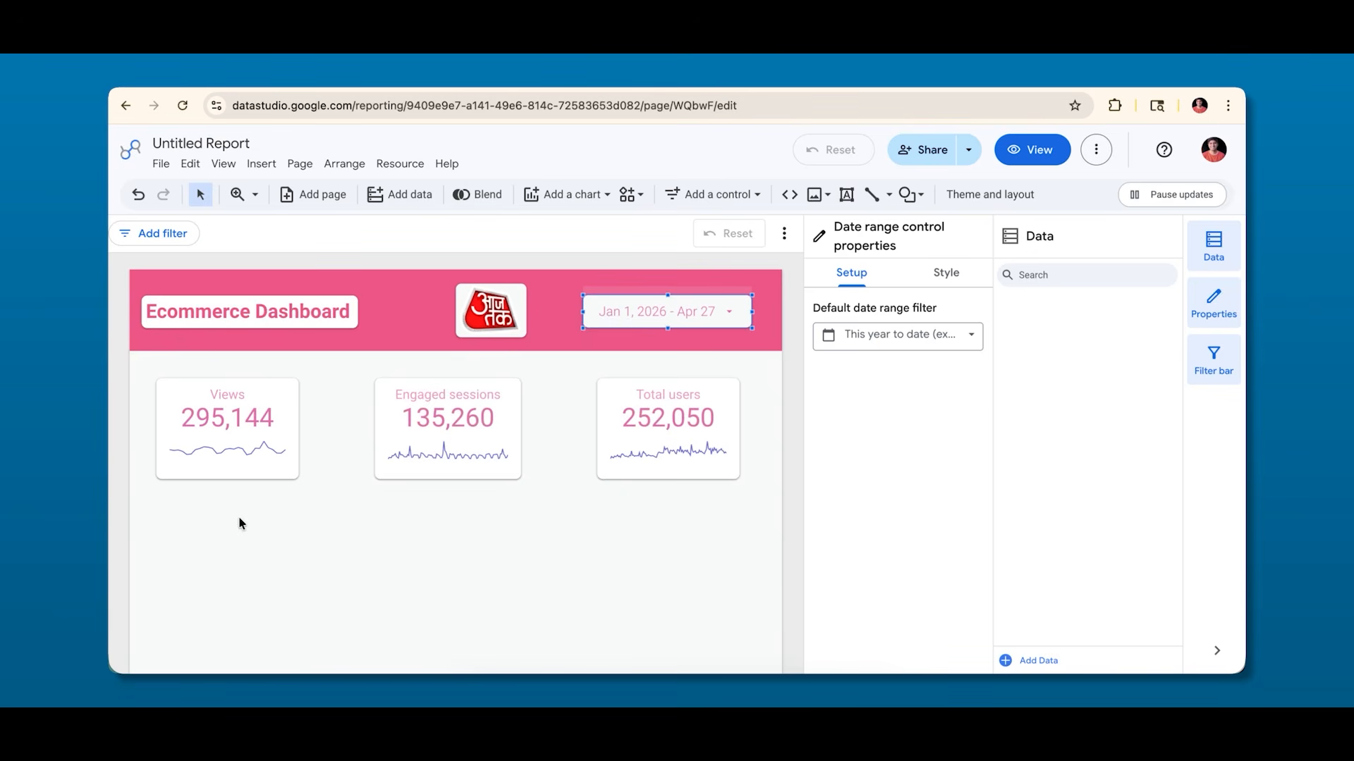
Switch the Views scorecard's default date range filter to Auto so it follows the date range control.
click(223, 443)
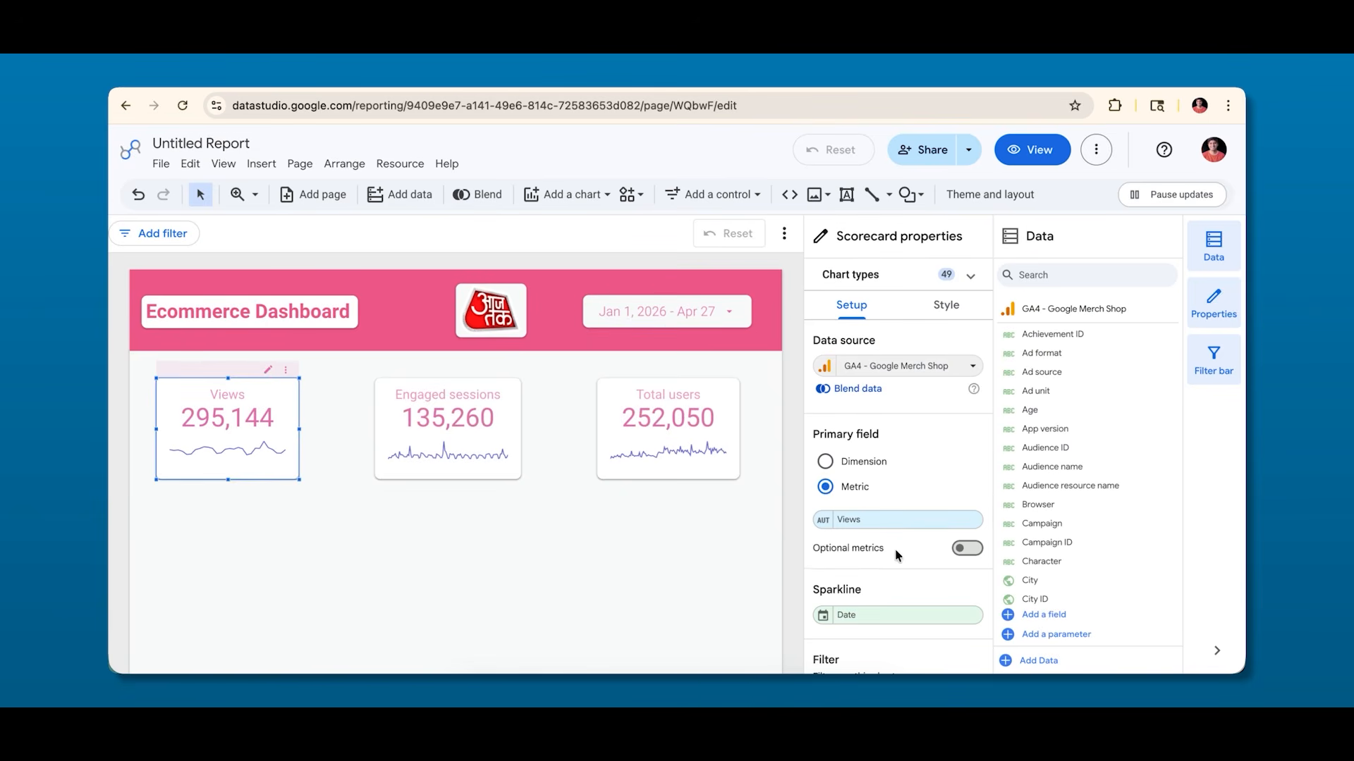
scroll(889, 441, down, 1)
scroll(887, 440, down, 5)
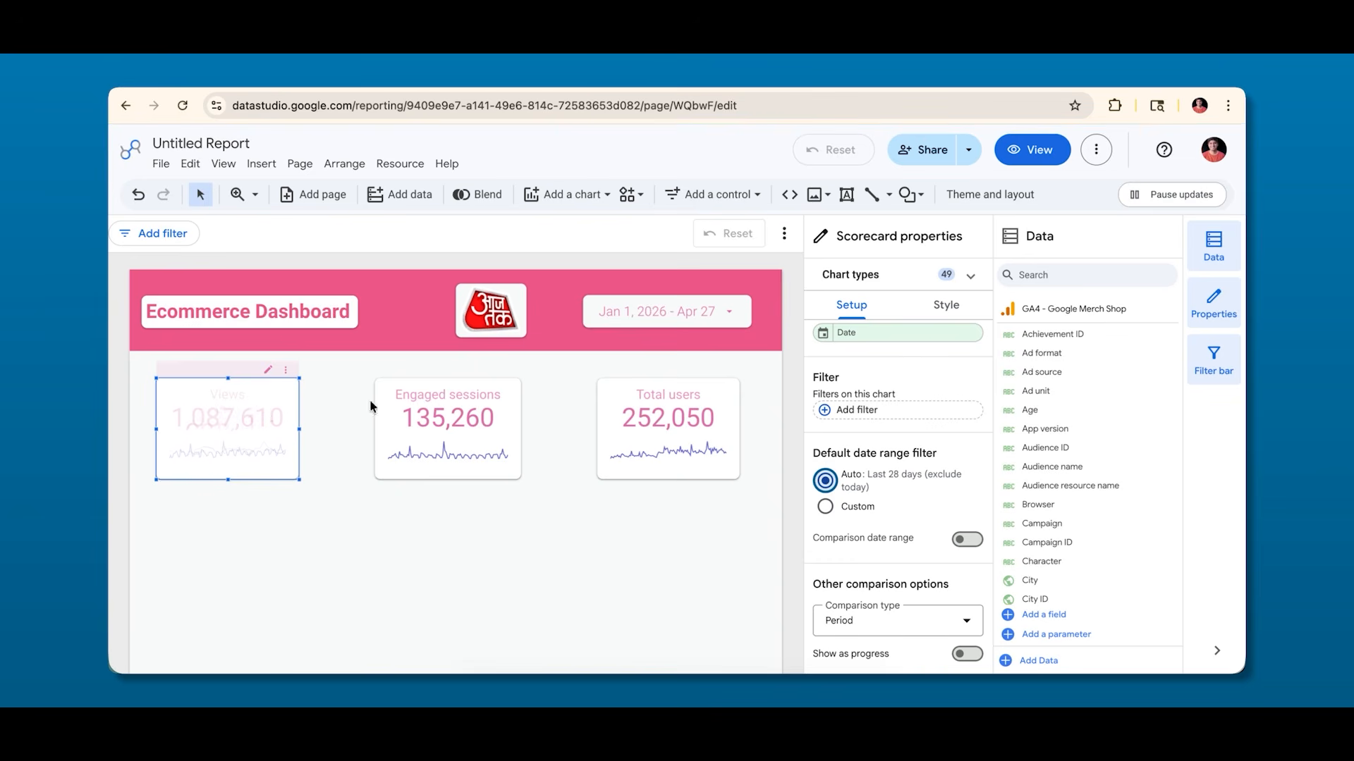
Set the date range control's default filter to This month to date and check the Engaged sessions scorecard's date range filter.
click(641, 304)
click(888, 344)
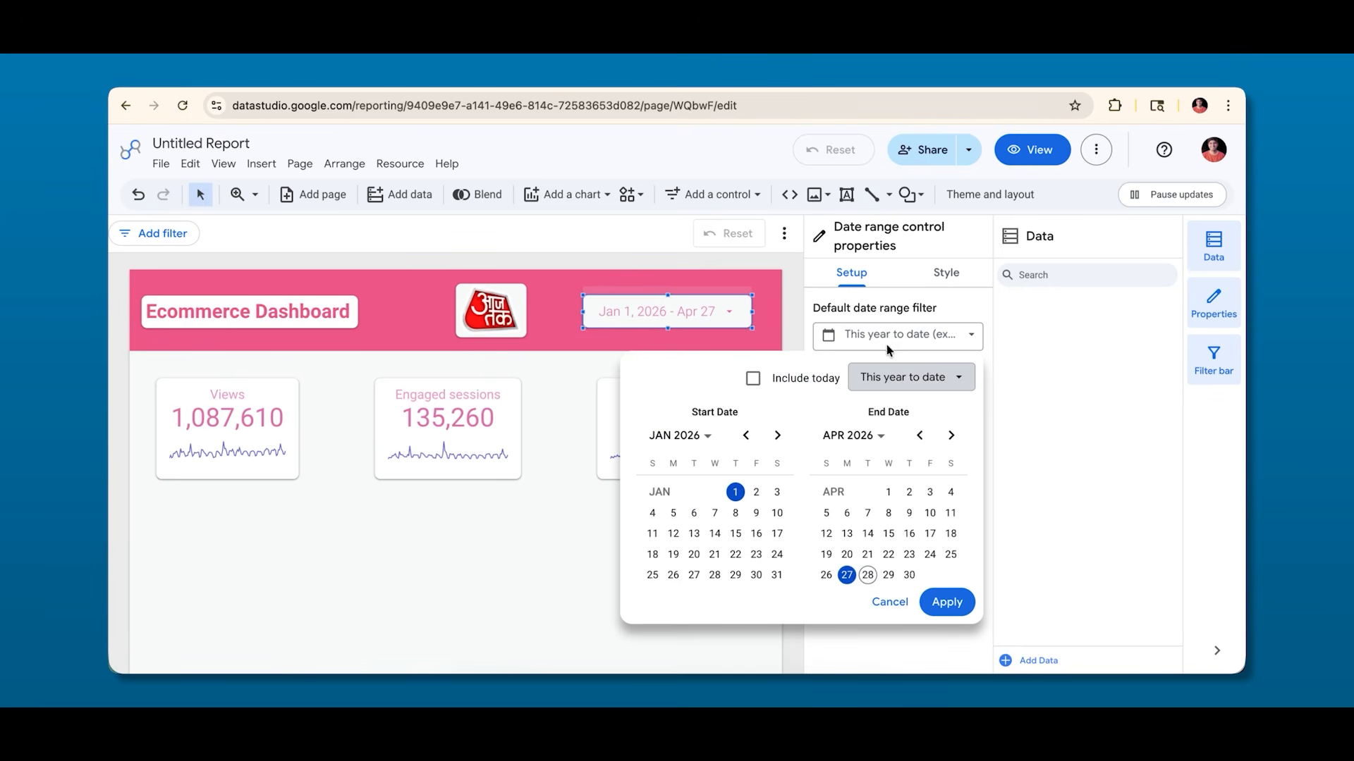
click(882, 378)
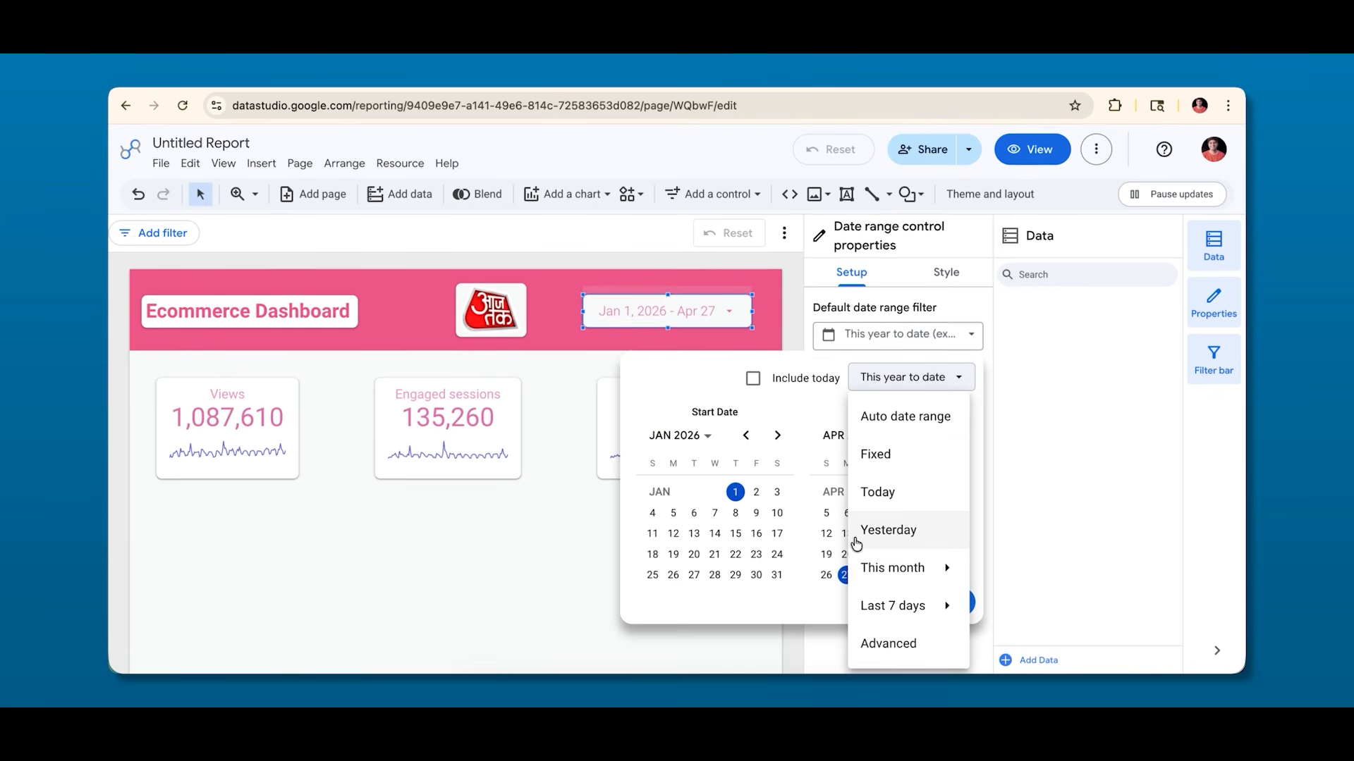
mouse_move(868, 564)
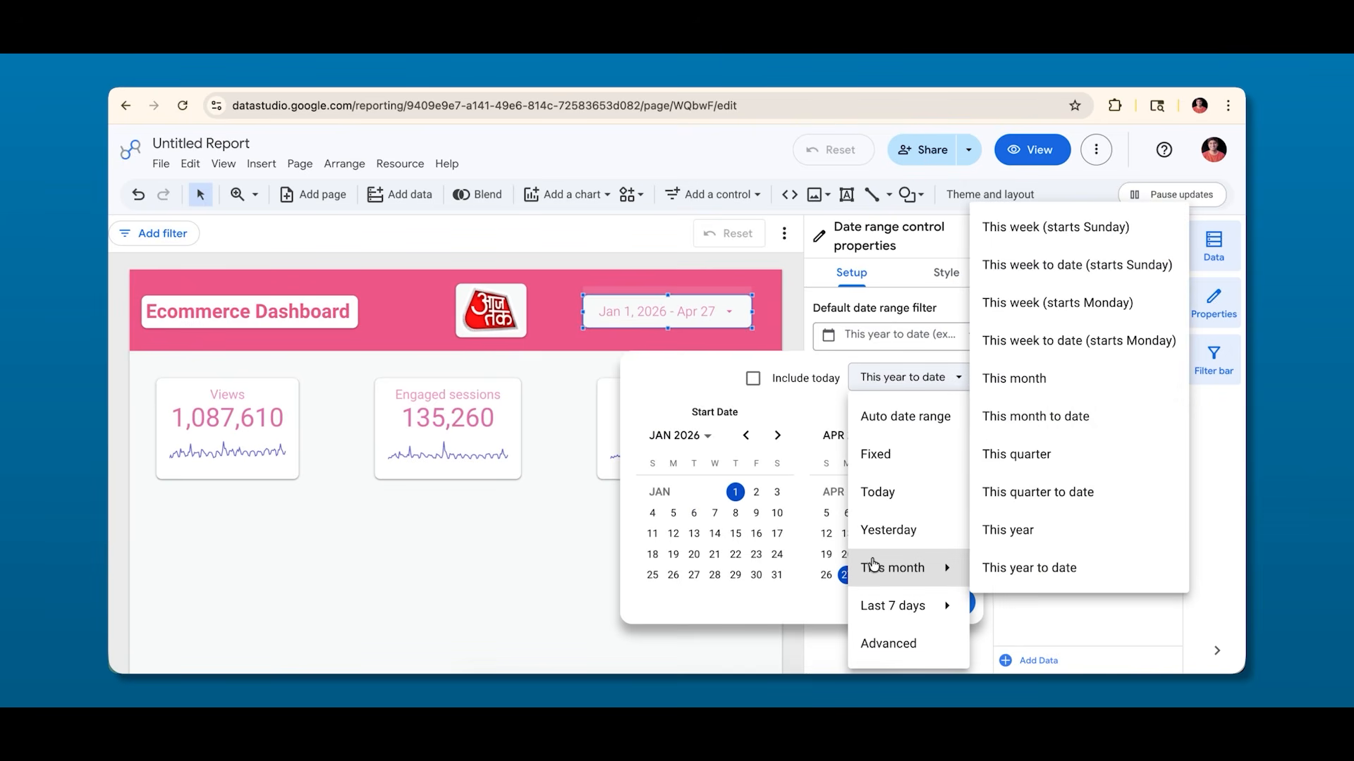
click(990, 417)
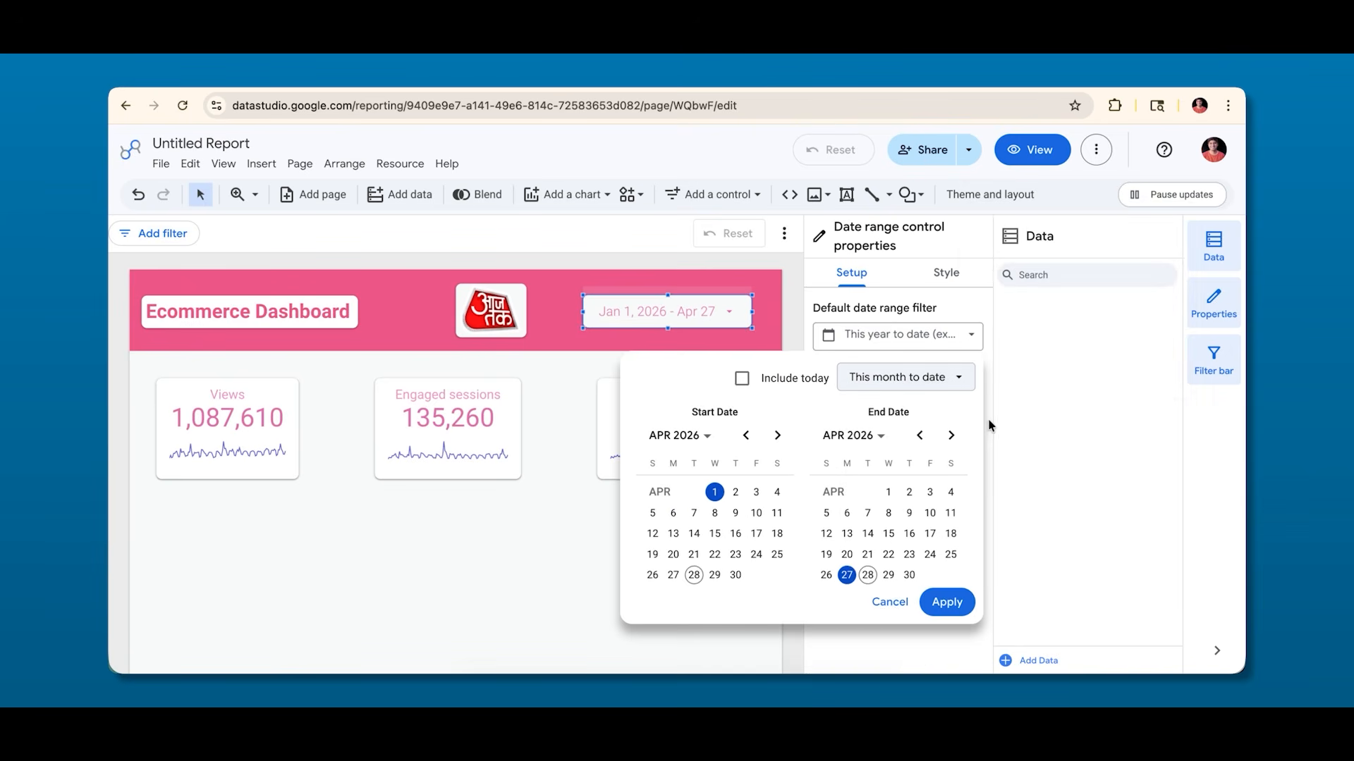
click(941, 601)
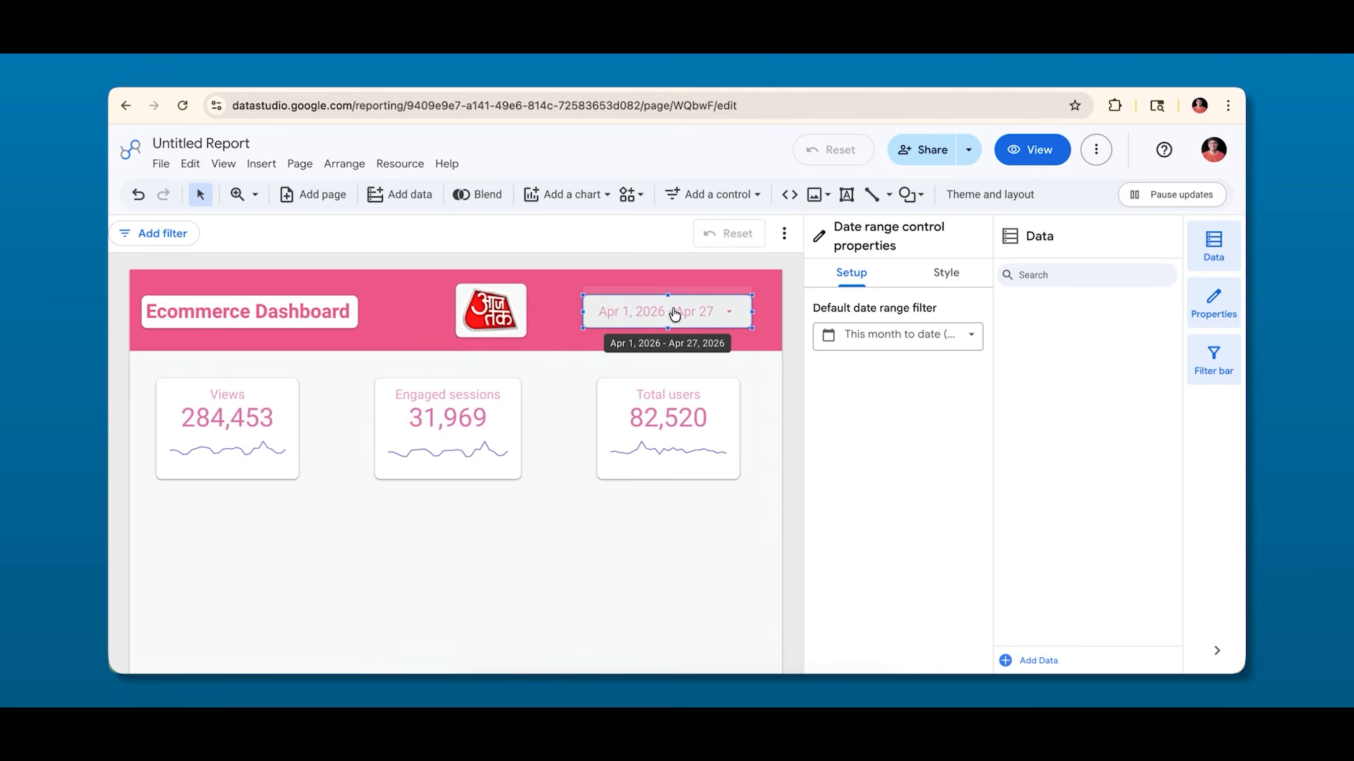
click(472, 406)
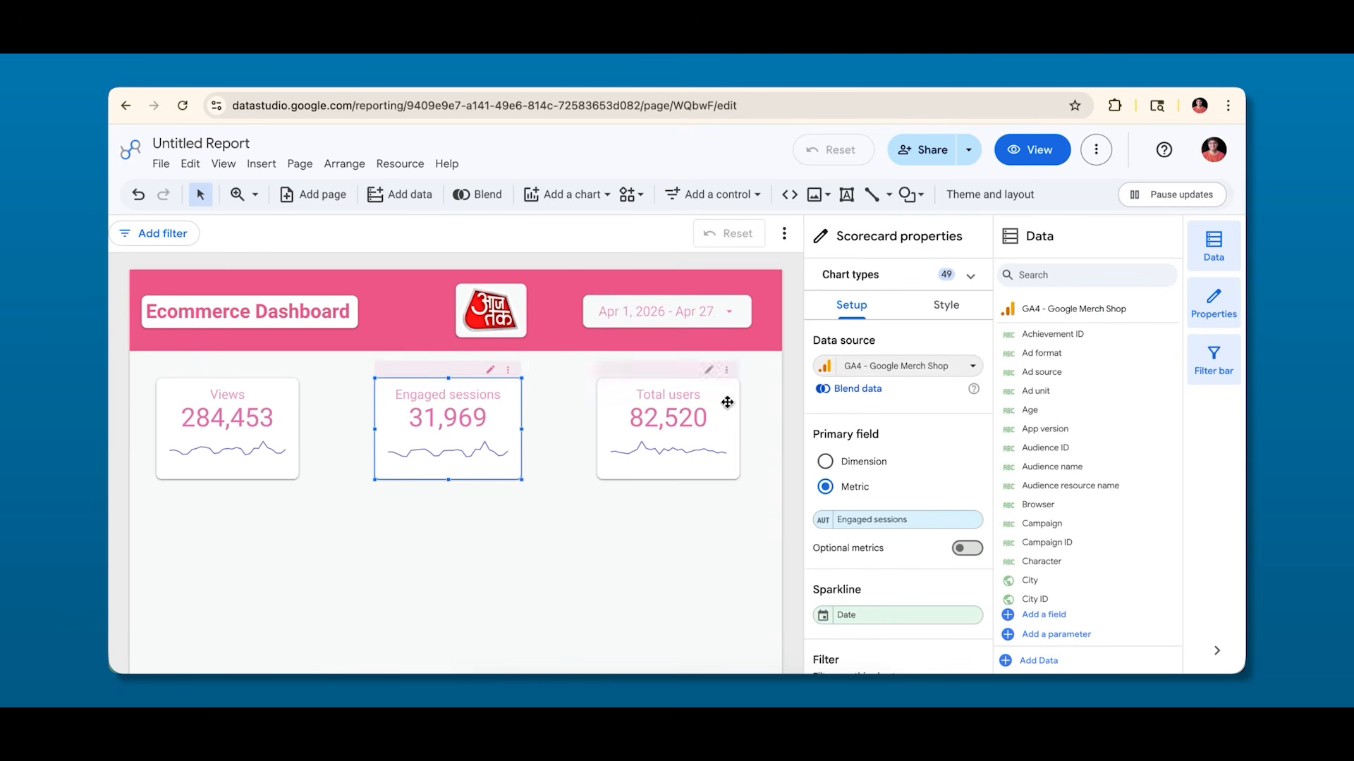
scroll(895, 493, down, 4)
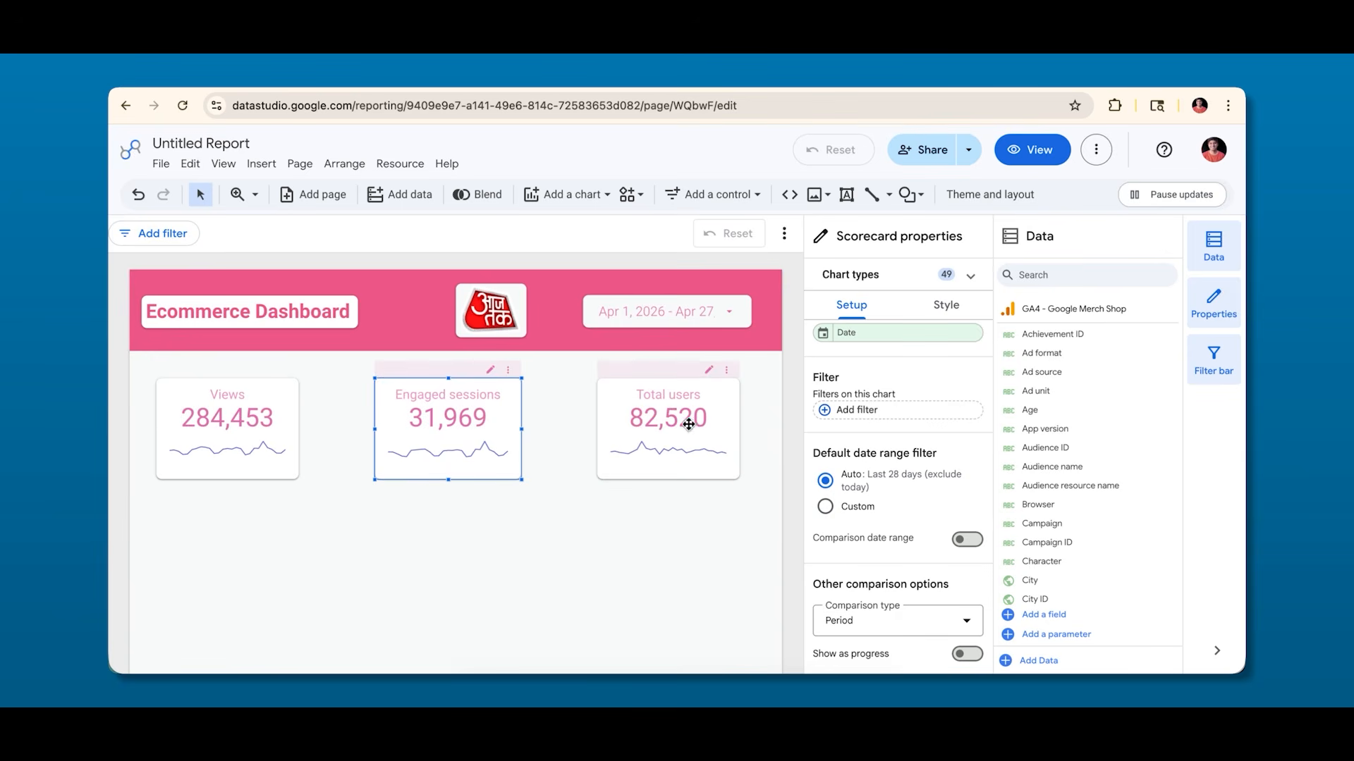
Enable the comparison date range on the Views scorecard and set it to Previous period.
click(229, 430)
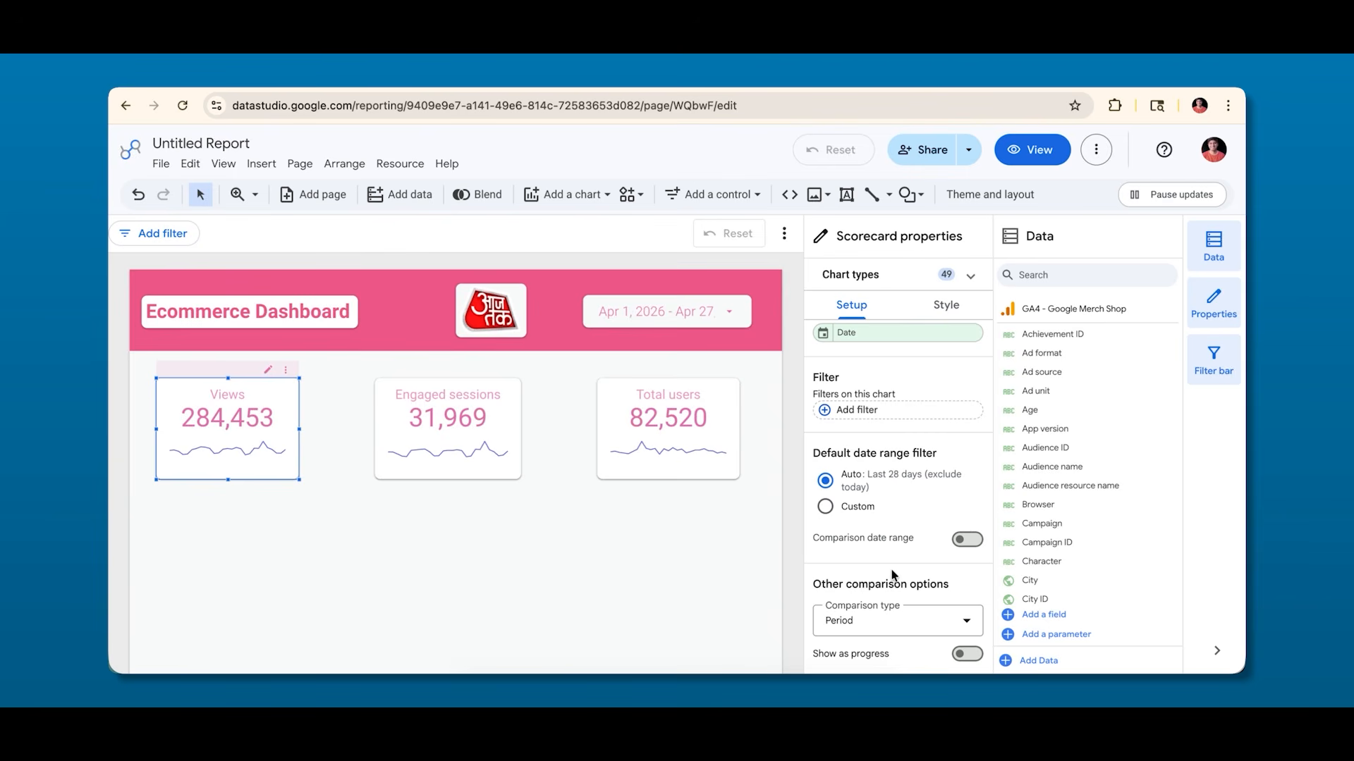
click(963, 549)
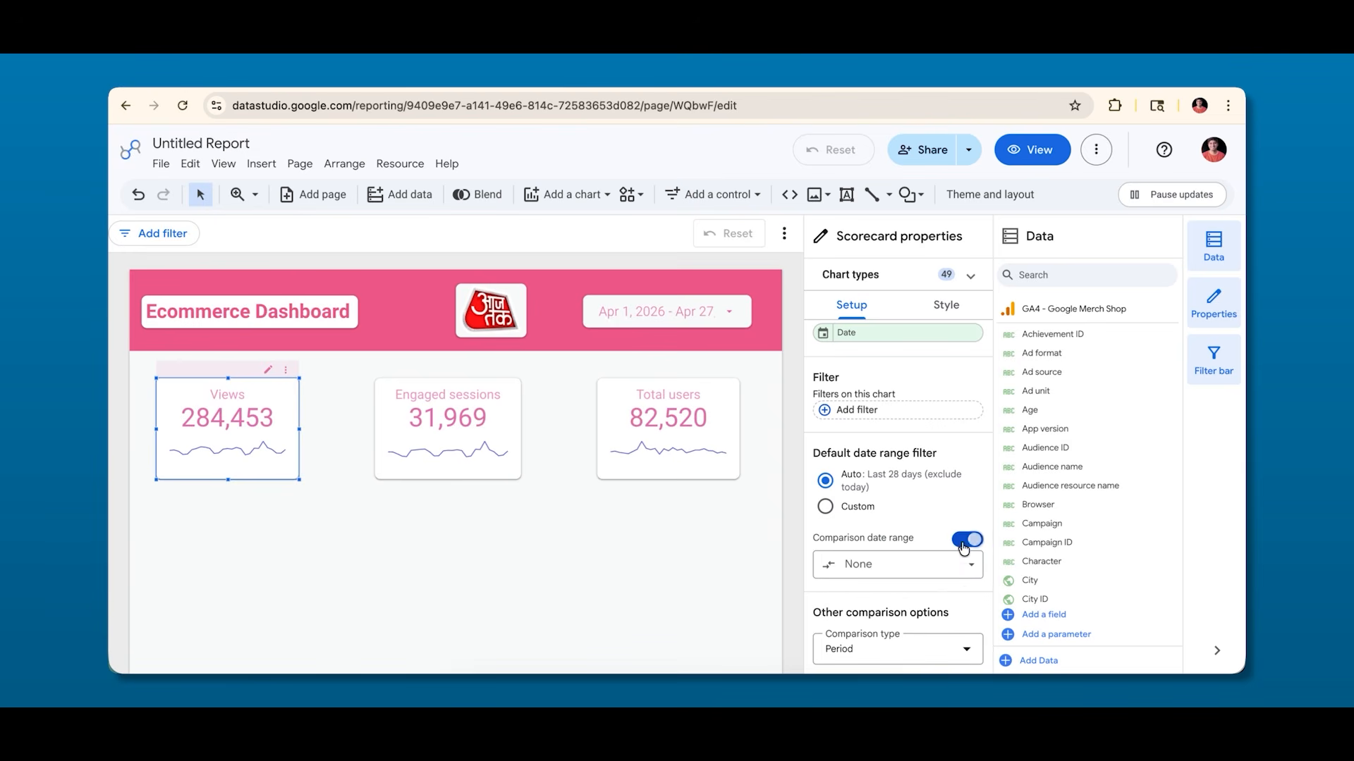
scroll(914, 525, down, 1)
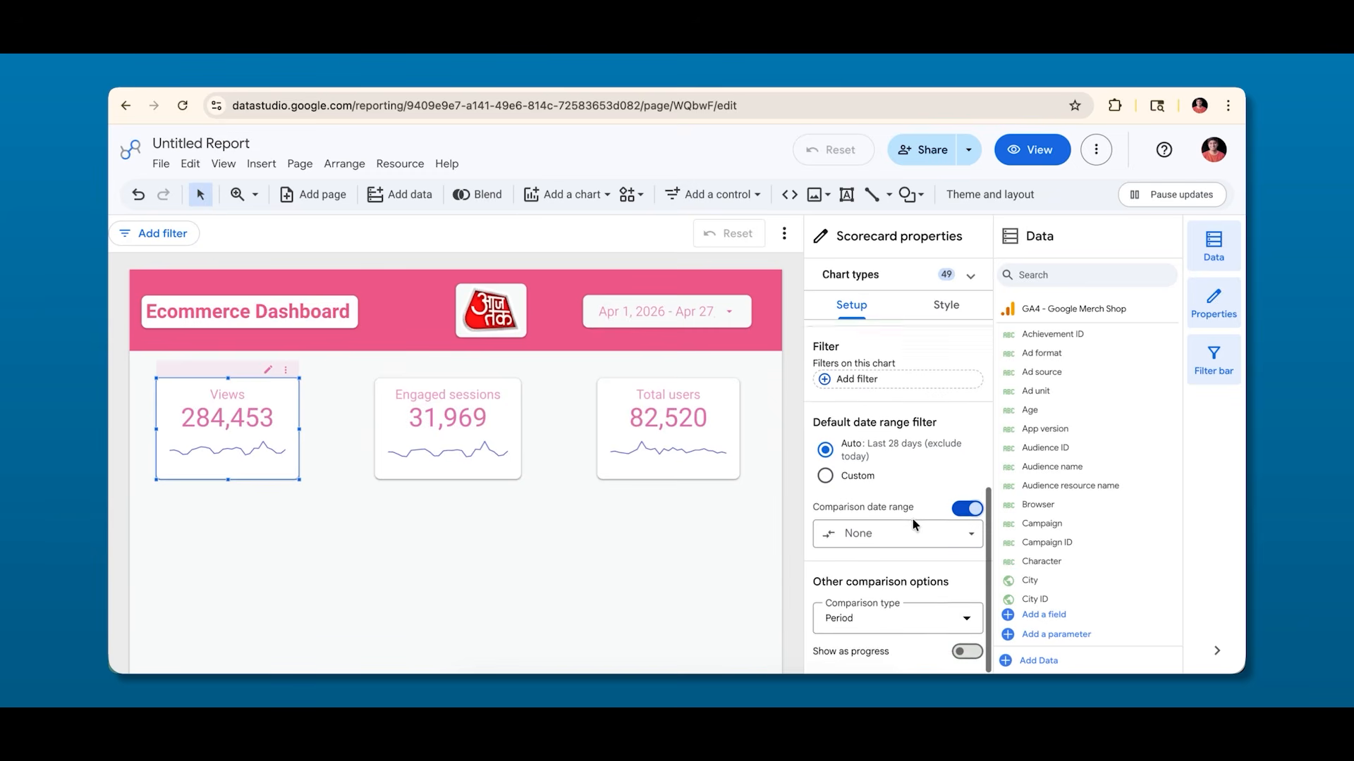
click(867, 539)
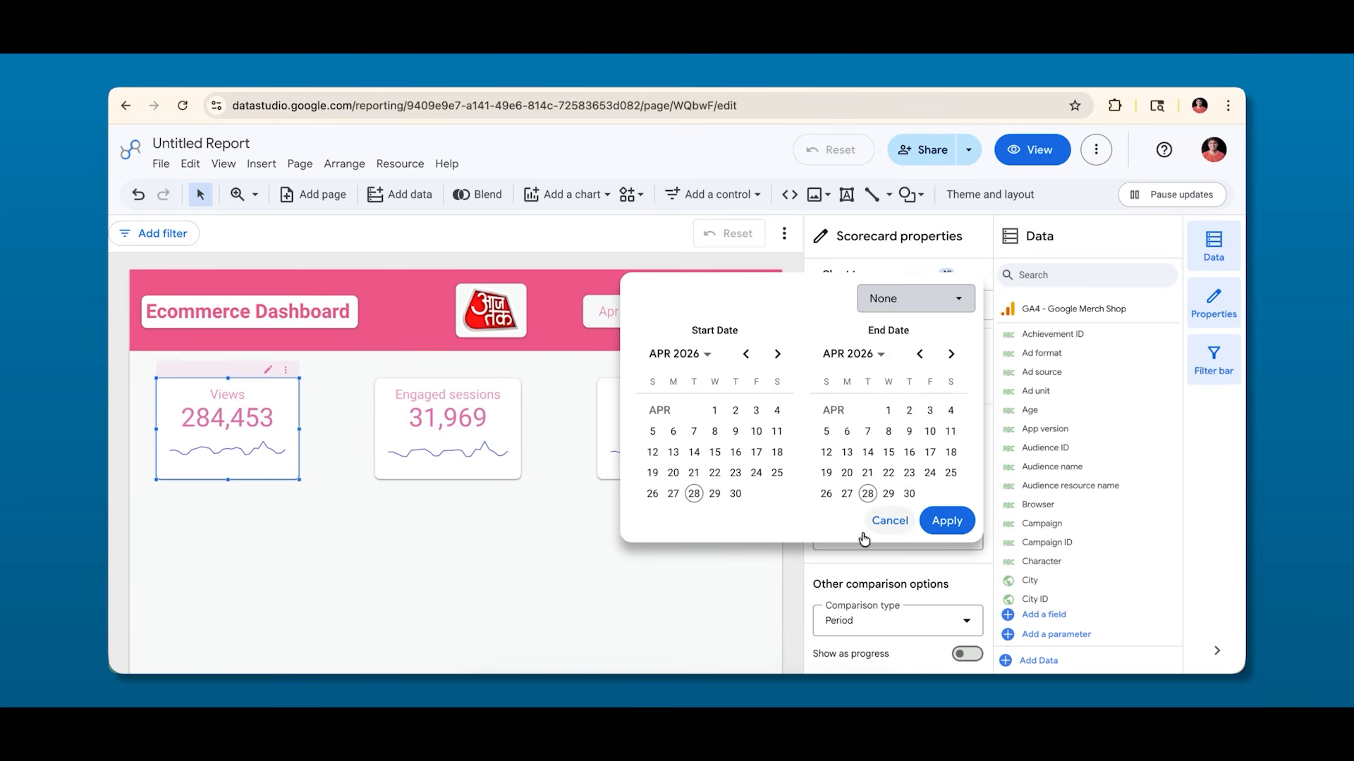
click(890, 304)
click(912, 376)
click(945, 521)
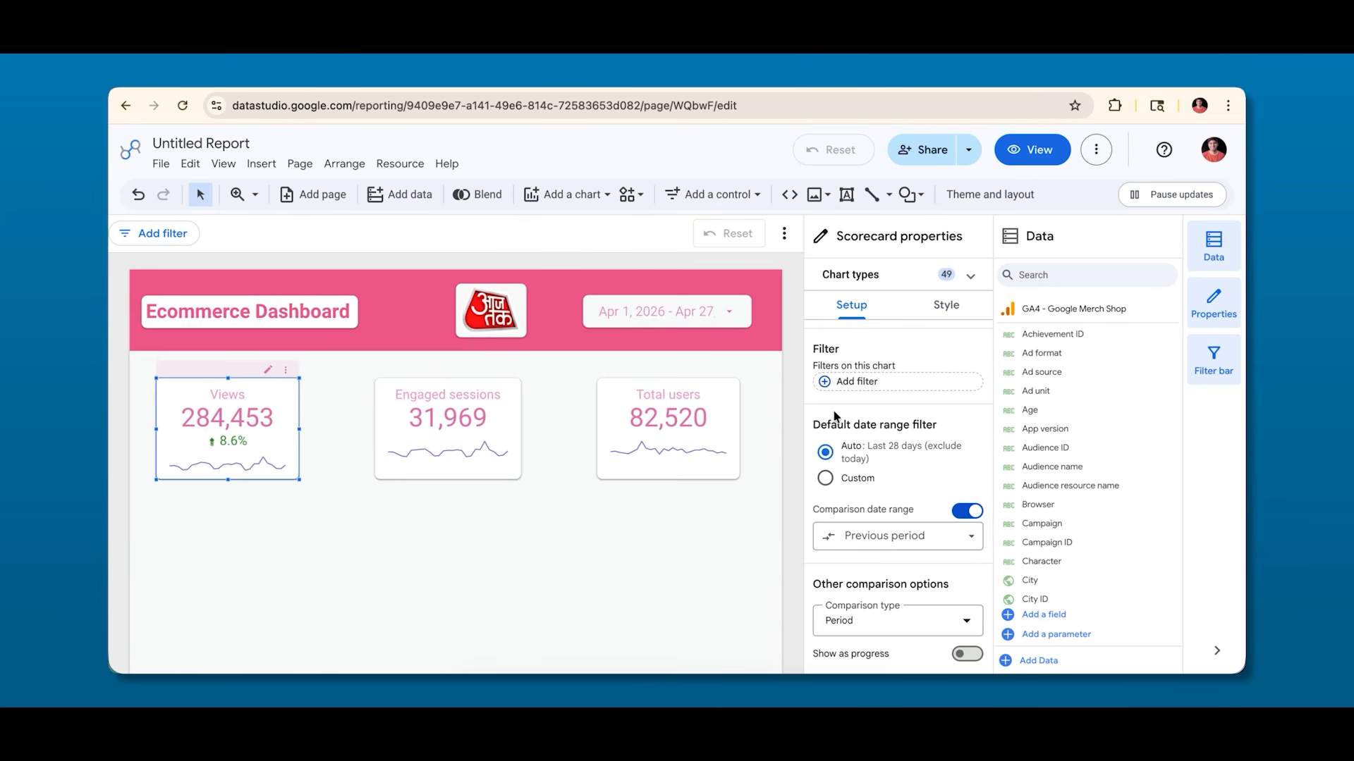
Try teal and dark magenta as the Views scorecard's positive change color, and restore the dark green.
click(935, 314)
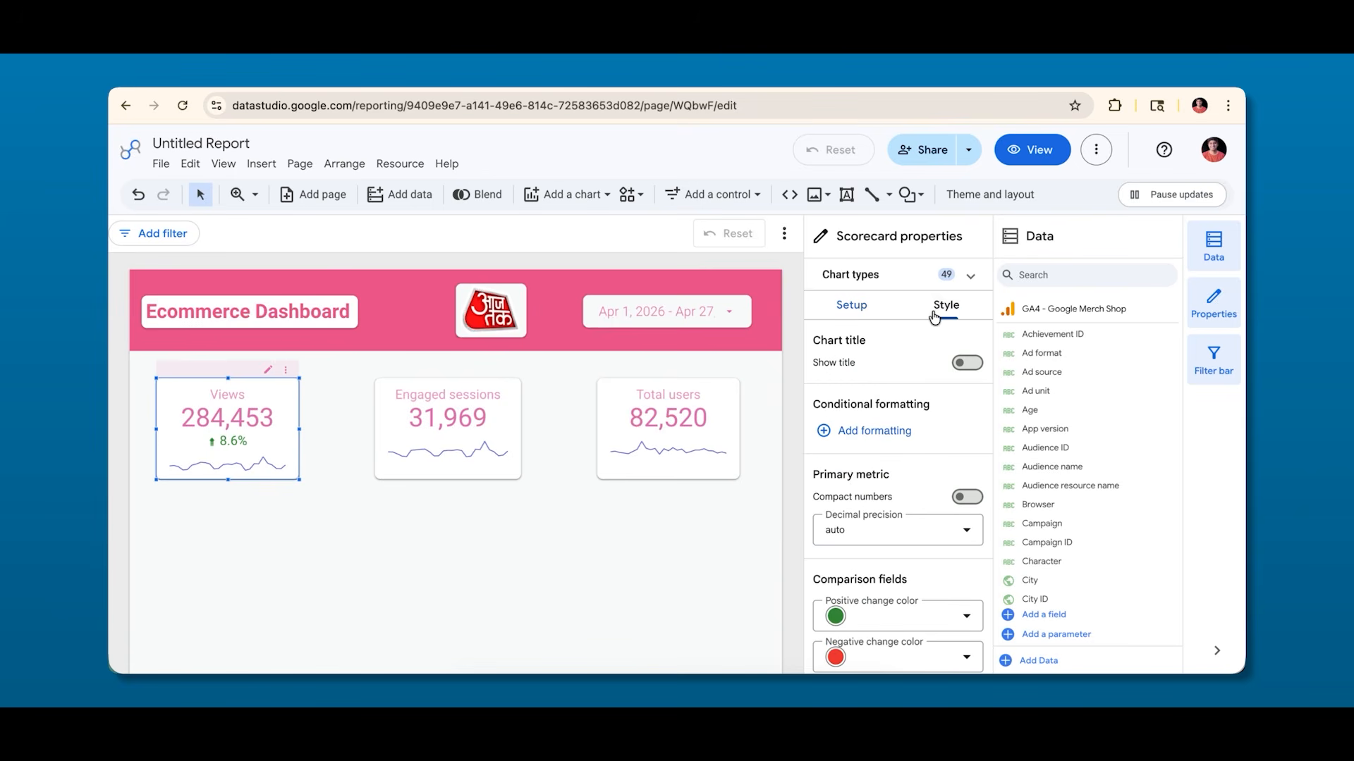
scroll(874, 462, down, 2)
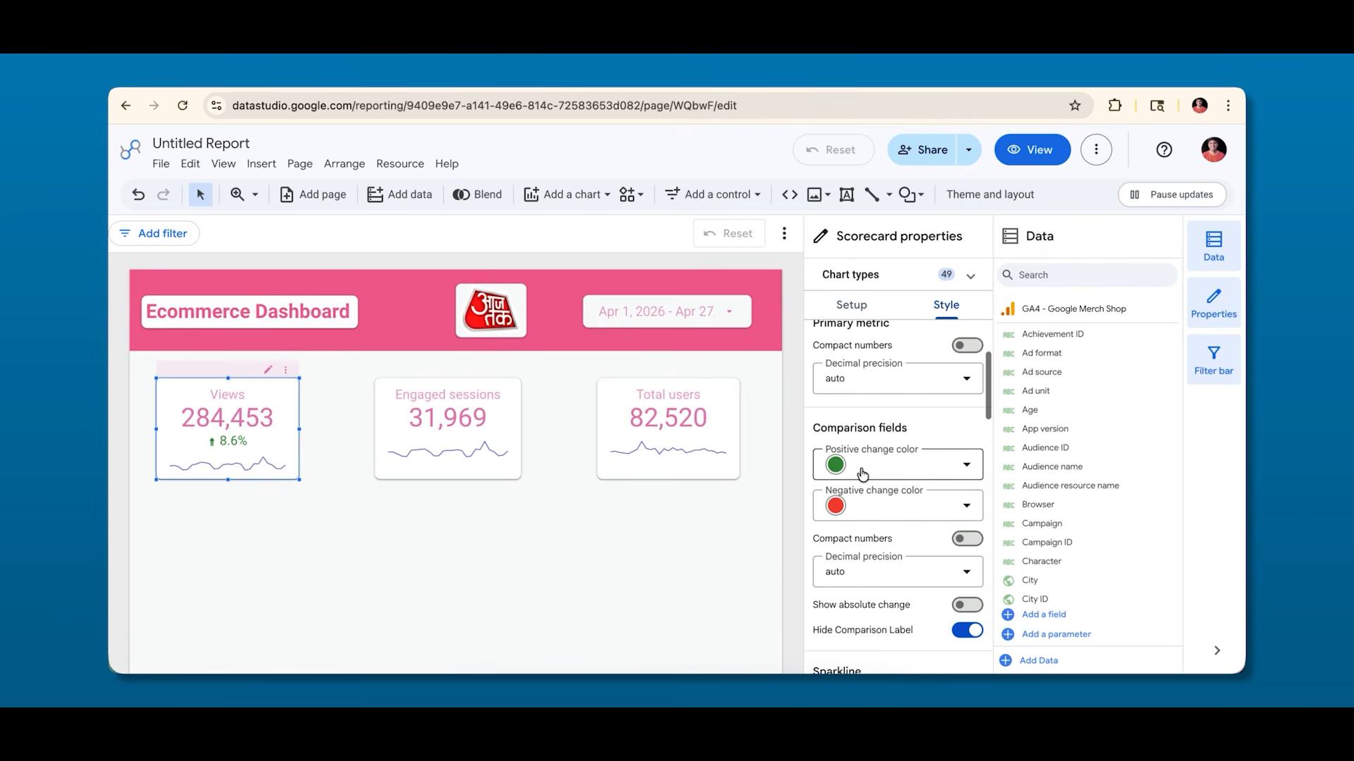
scroll(862, 471, down, 1)
click(867, 452)
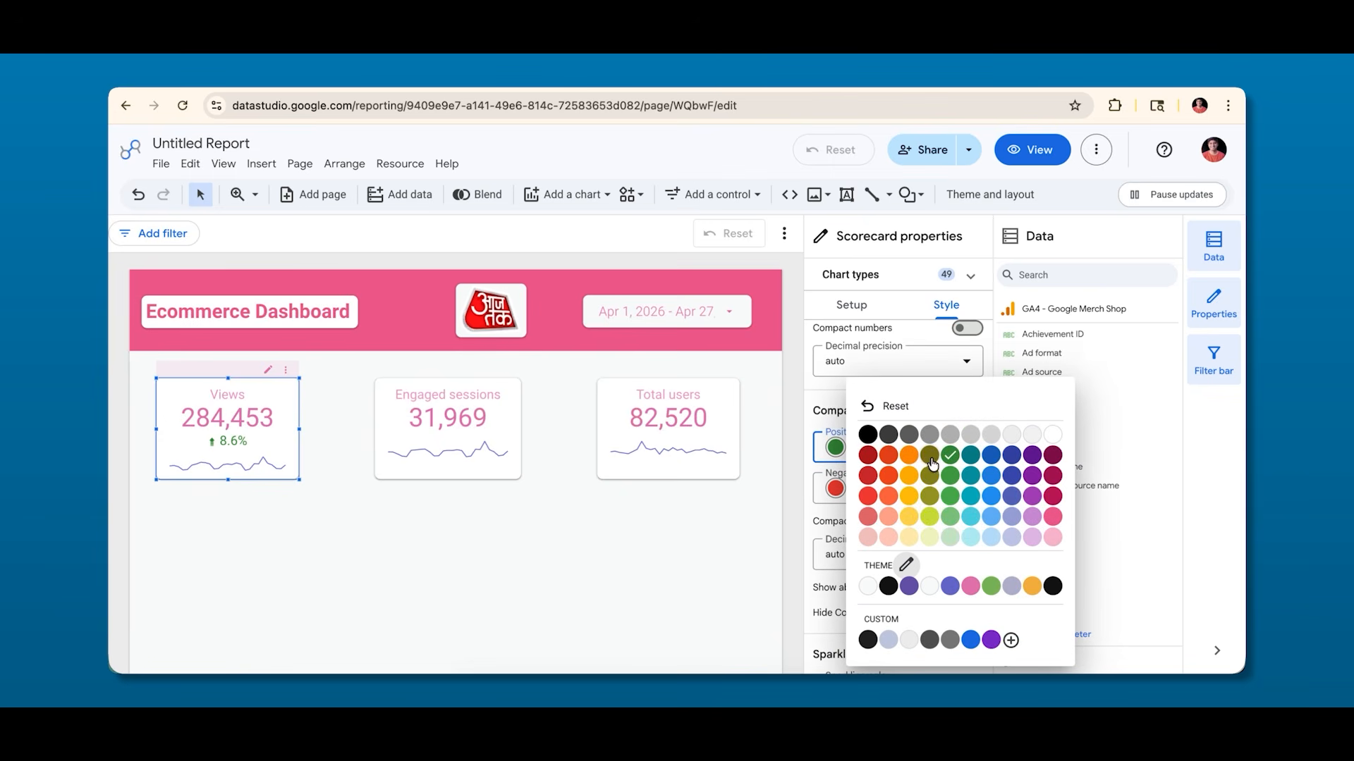
click(971, 456)
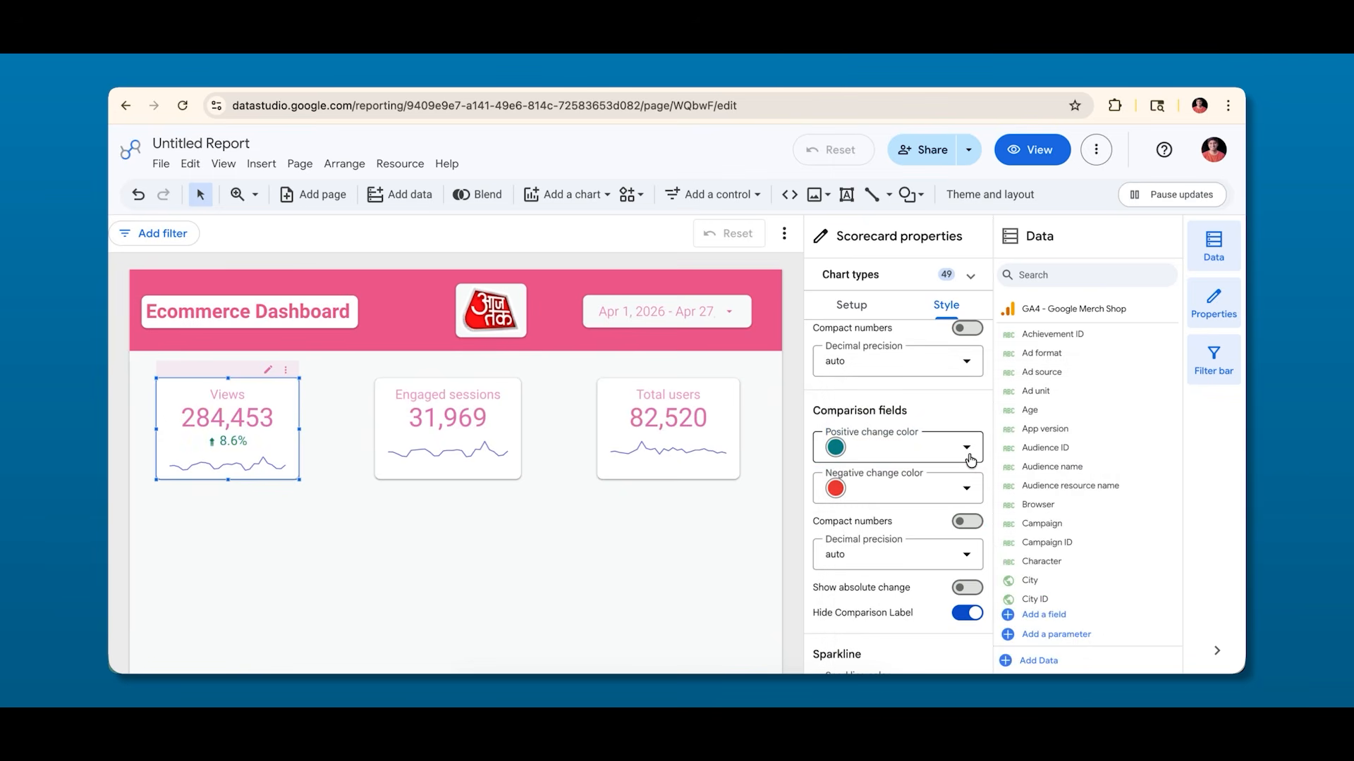
click(839, 449)
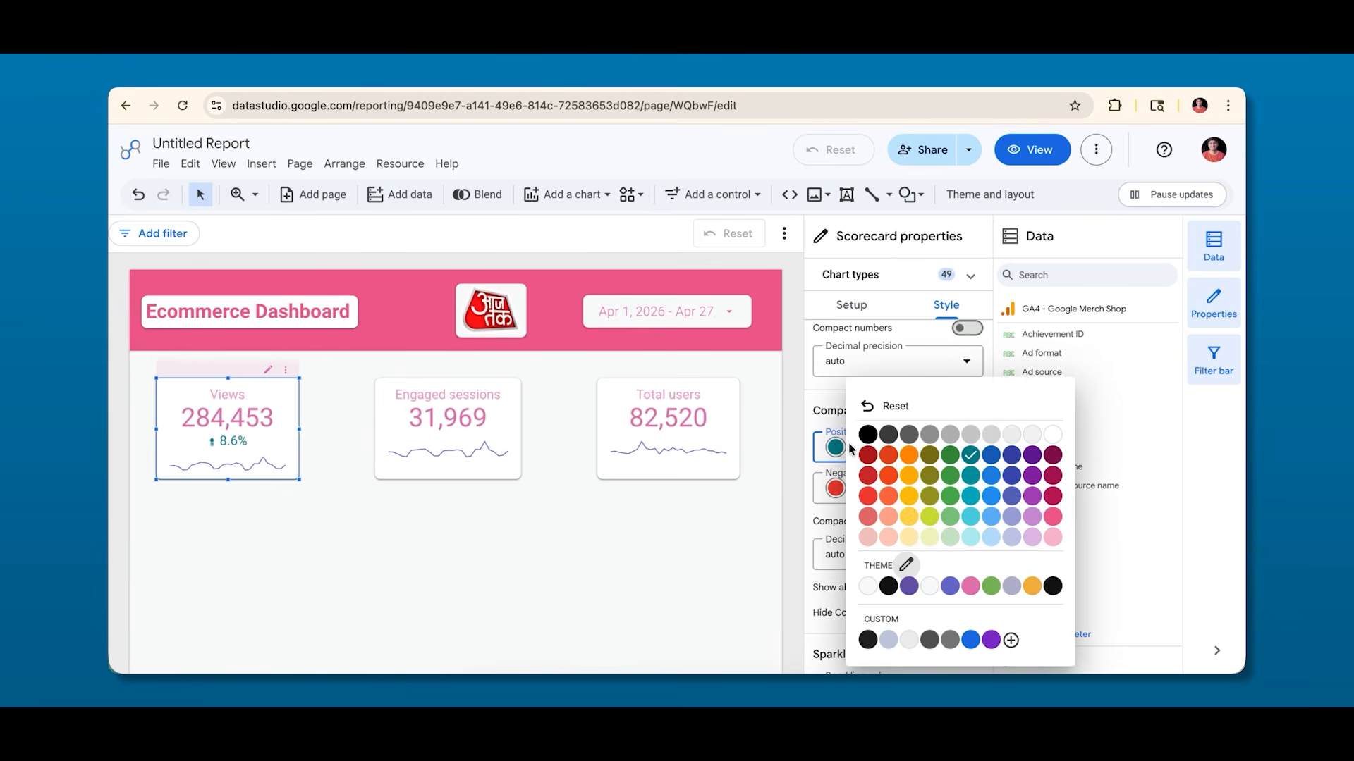
click(1052, 457)
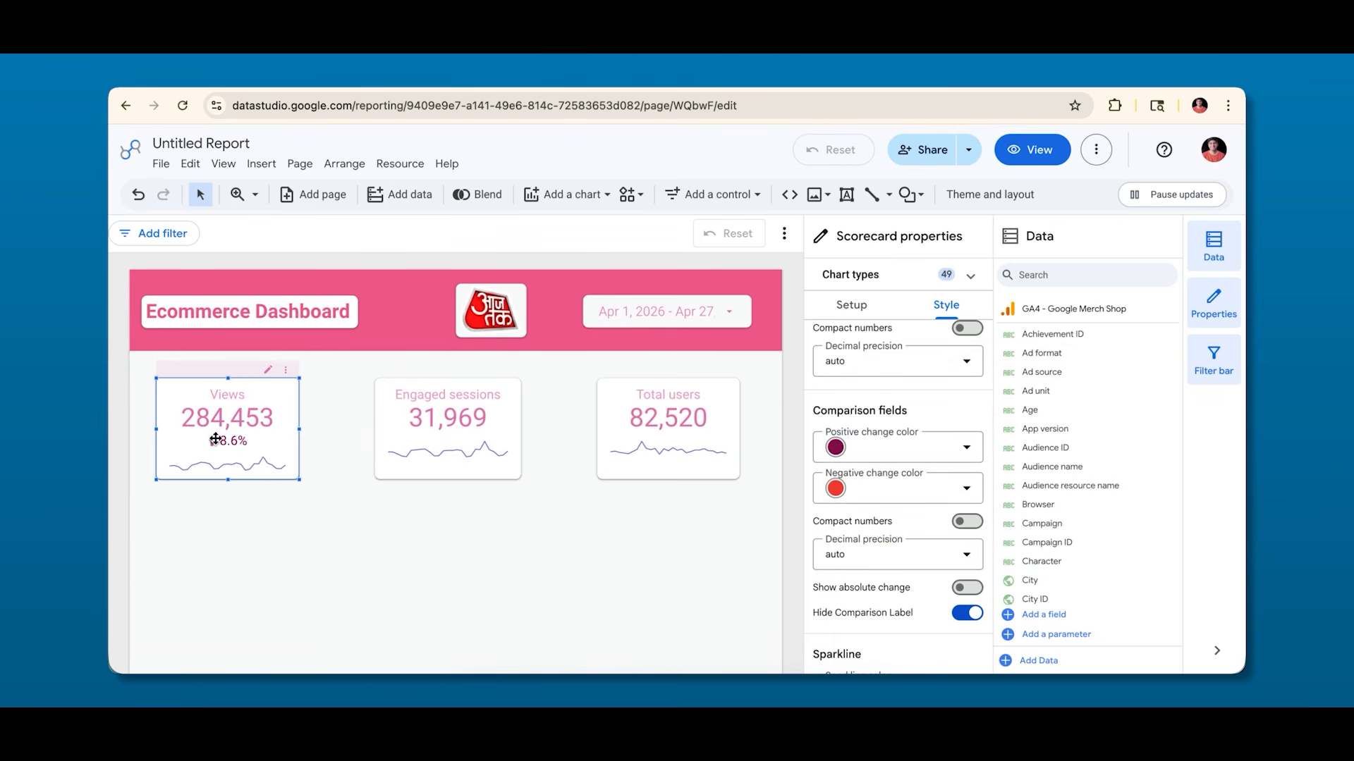
click(872, 455)
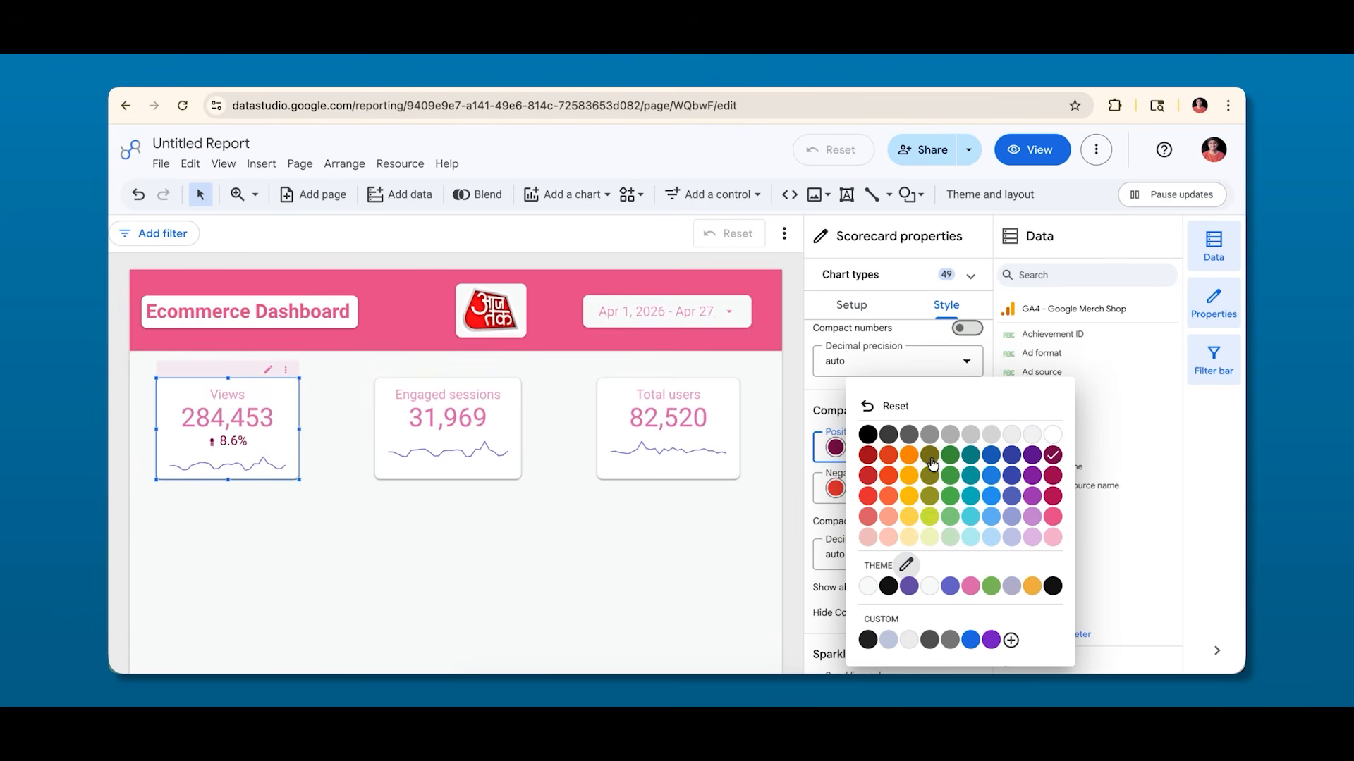
click(970, 457)
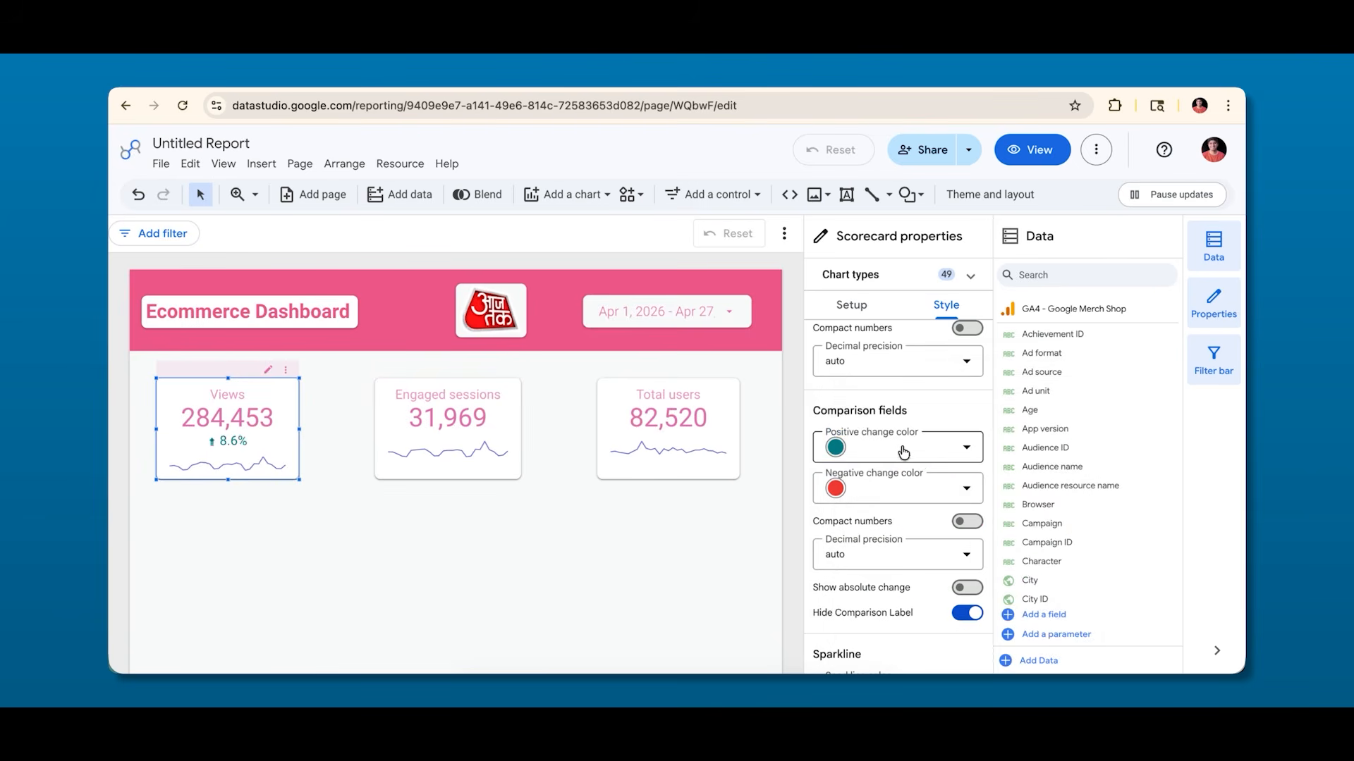
click(868, 458)
click(946, 462)
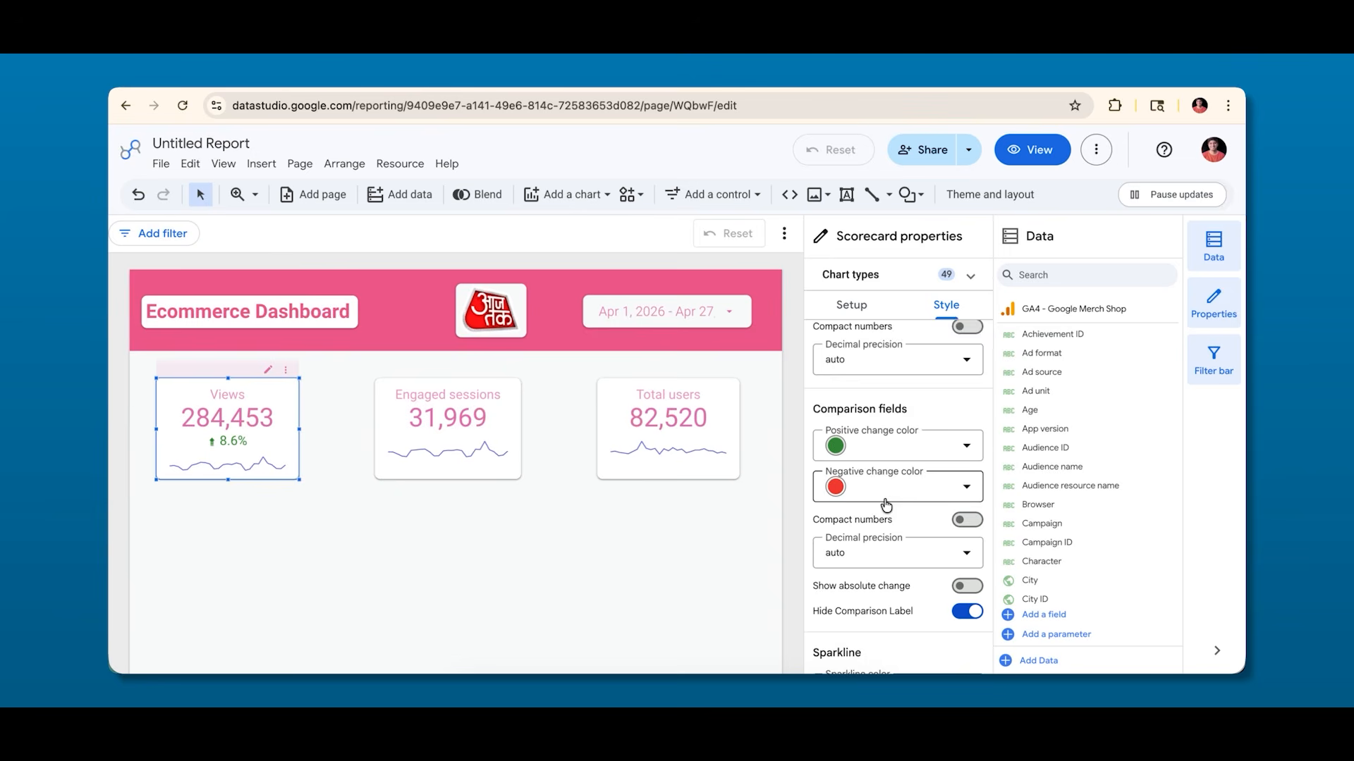
Try showing the Views comparison as an absolute change, and switch it back to a percentage.
scroll(885, 505, down, 1)
click(958, 503)
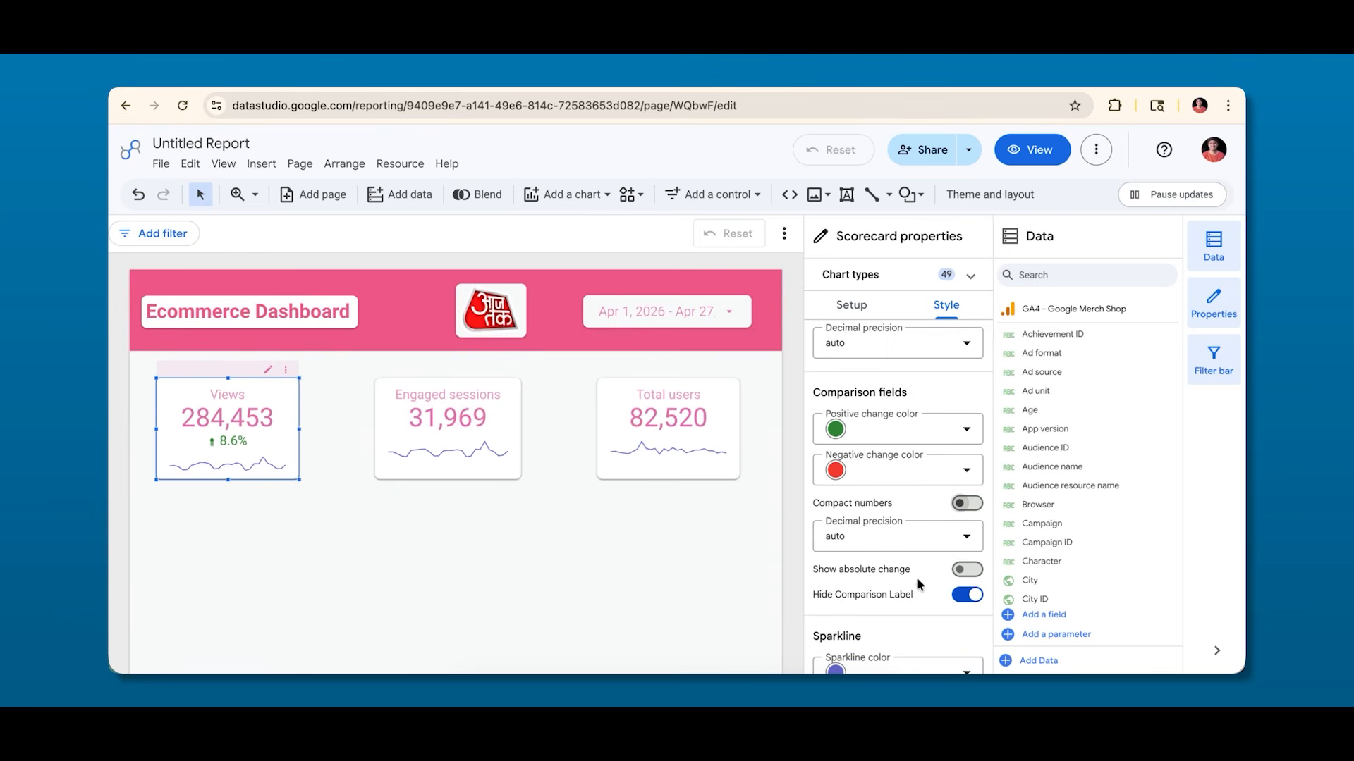
click(960, 570)
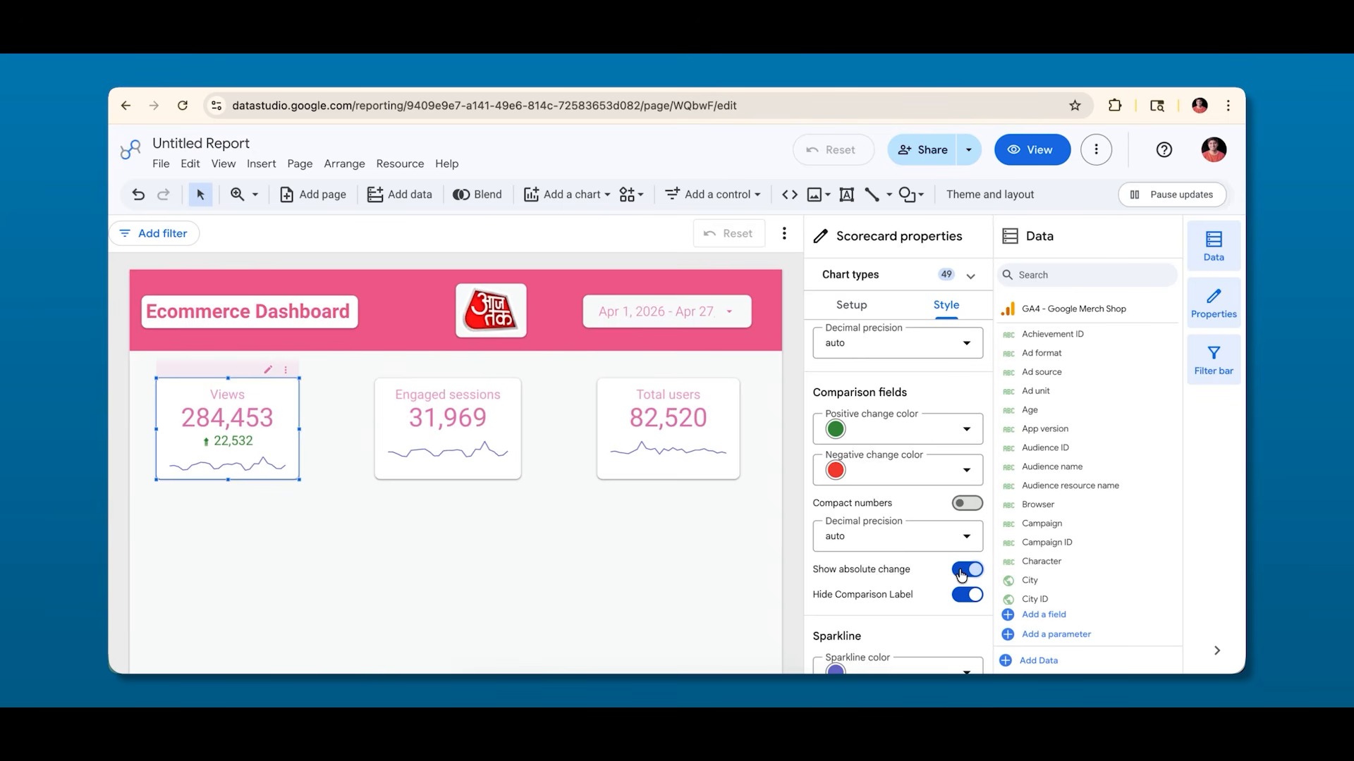
click(961, 570)
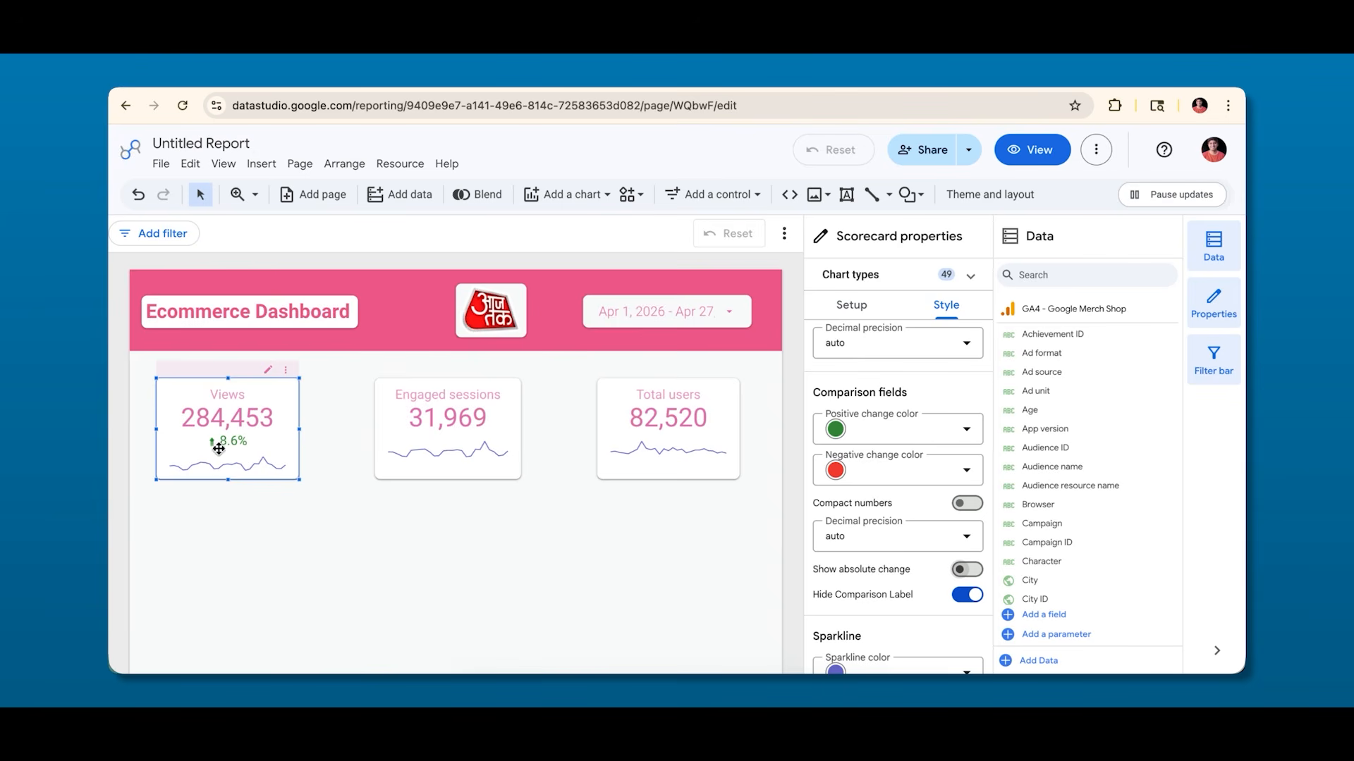
Show the Views scorecard's comparison as an absolute change instead of a percentage.
click(963, 572)
click(962, 572)
click(962, 573)
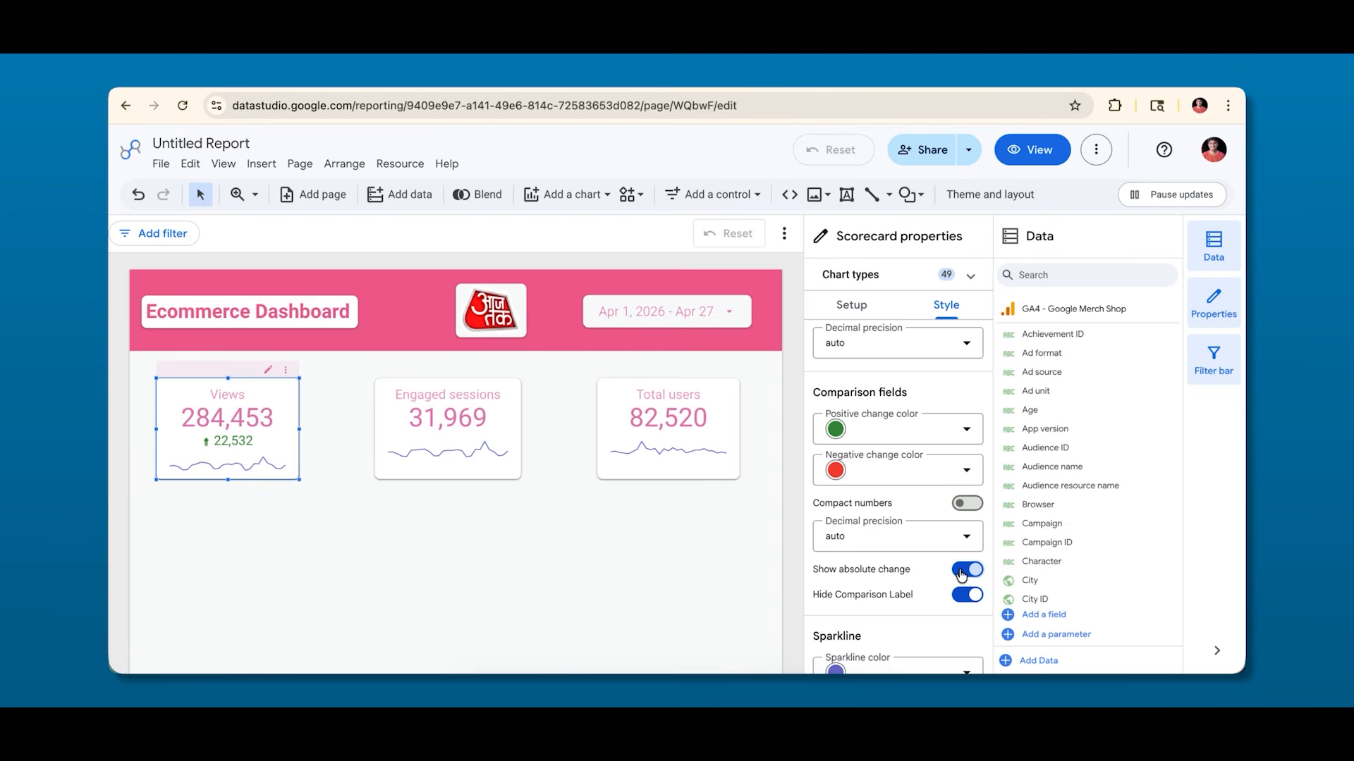
Try a filled sparkline on the Views scorecard, and switch the fill back off.
scroll(963, 571, down, 2)
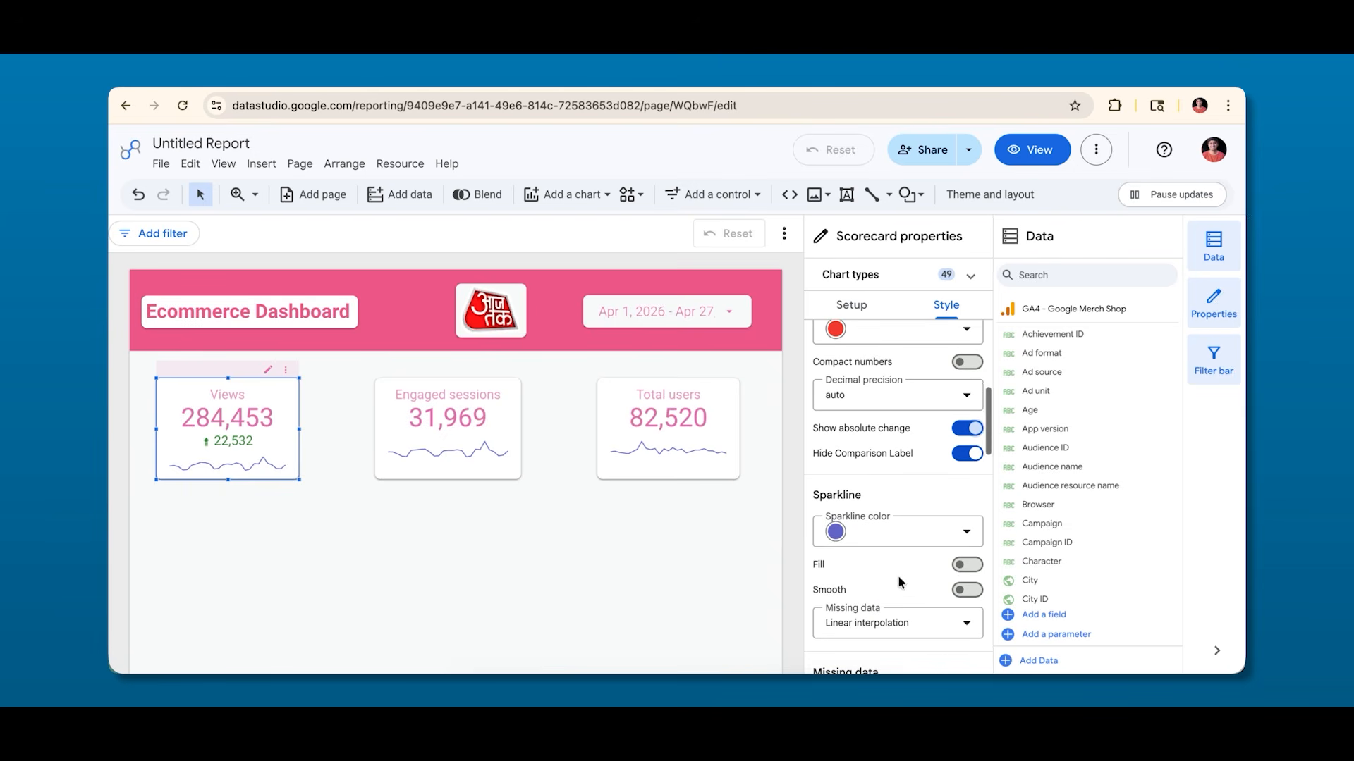
click(963, 570)
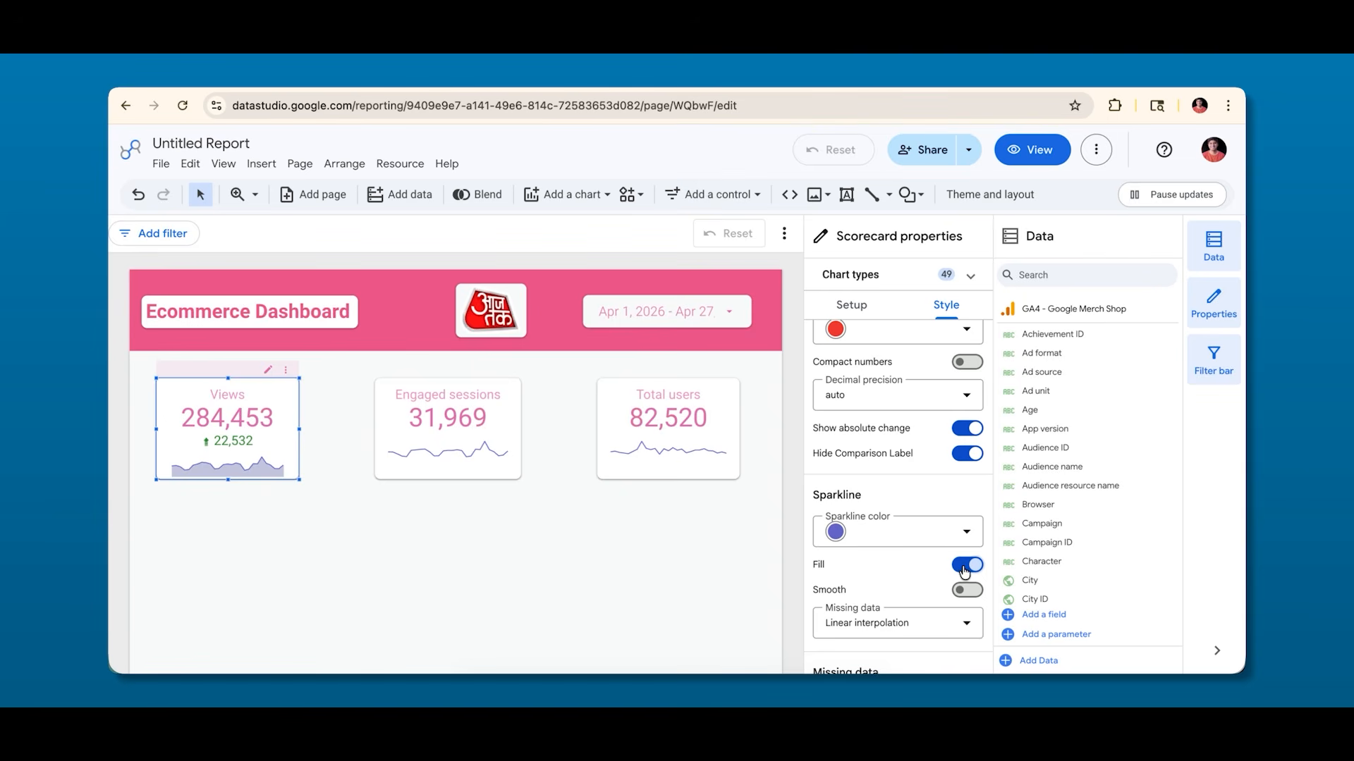
click(964, 570)
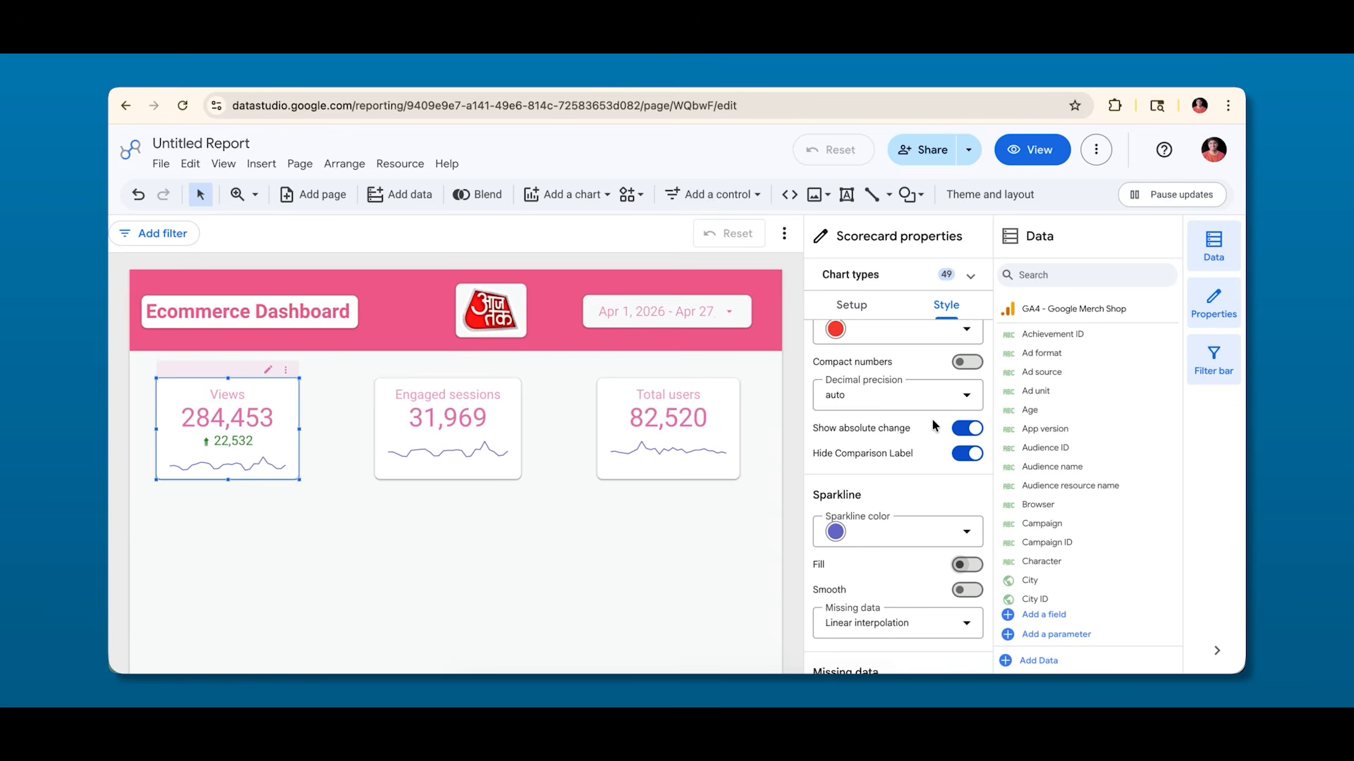
click(127, 535)
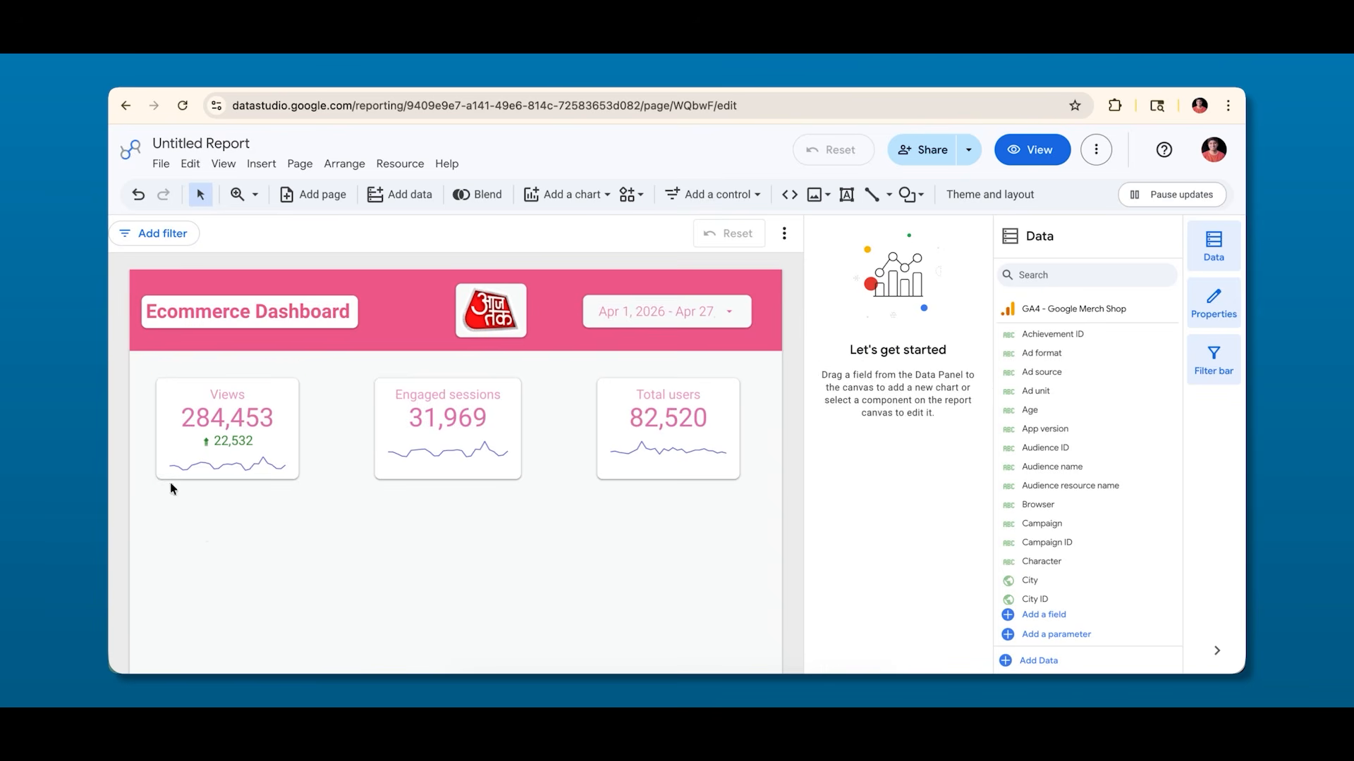
Try the Metric comparison type with Ads cost as the Views scorecard's target metric, and switch the comparison type to None.
click(241, 460)
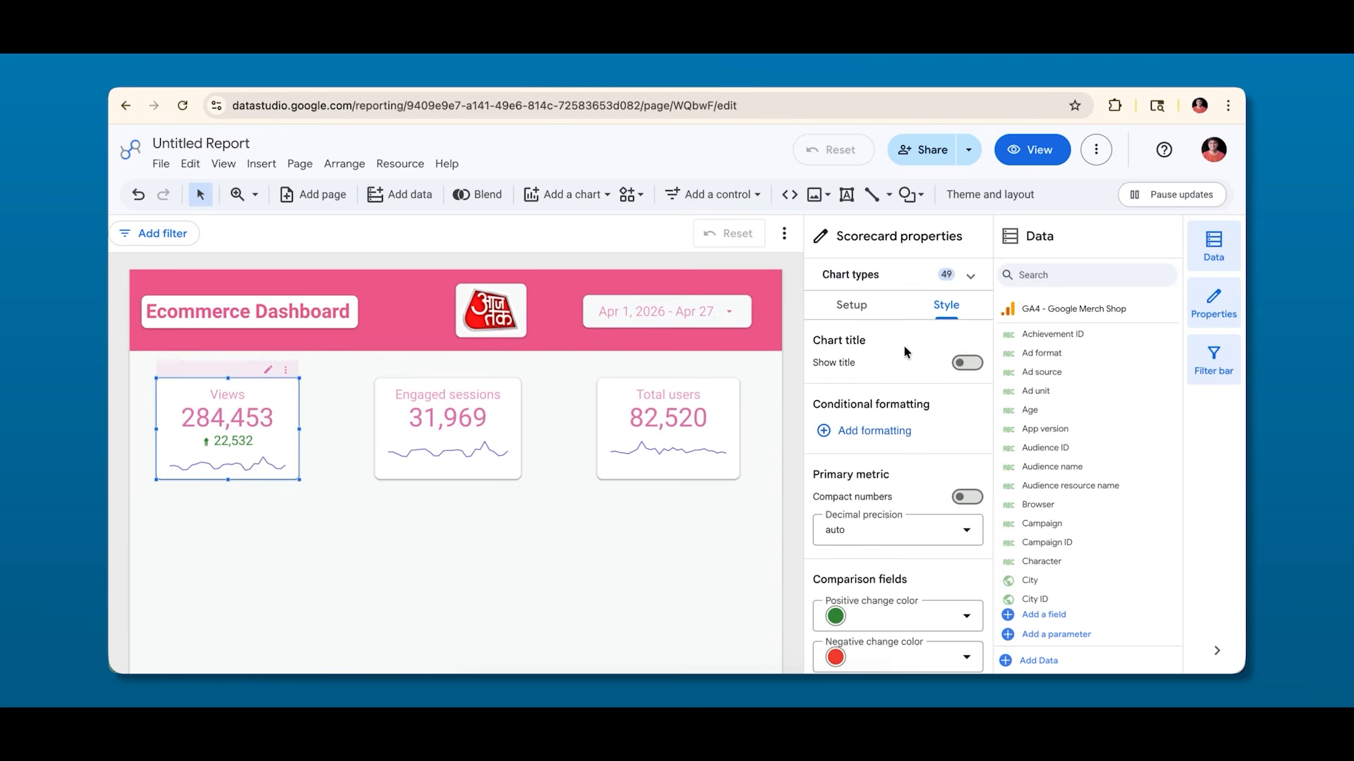
click(835, 304)
scroll(907, 525, down, 5)
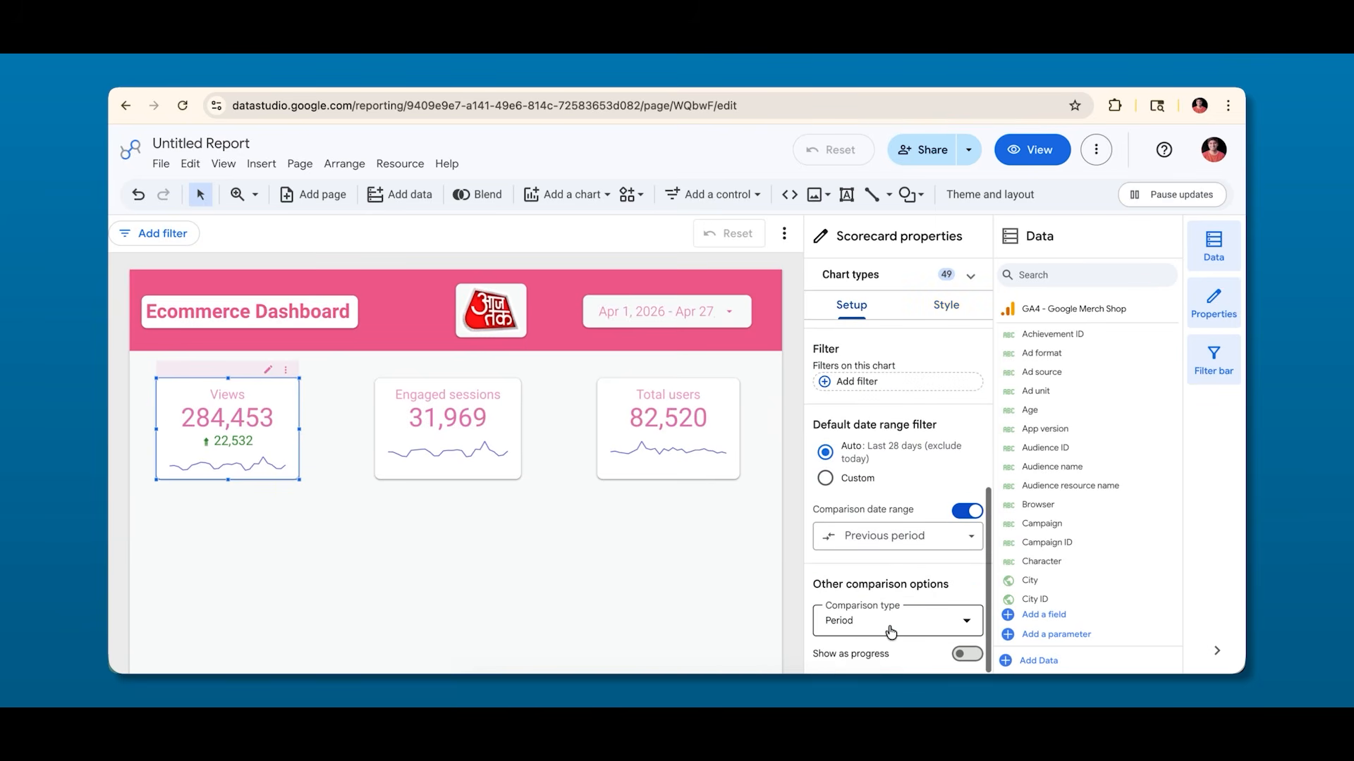
click(892, 631)
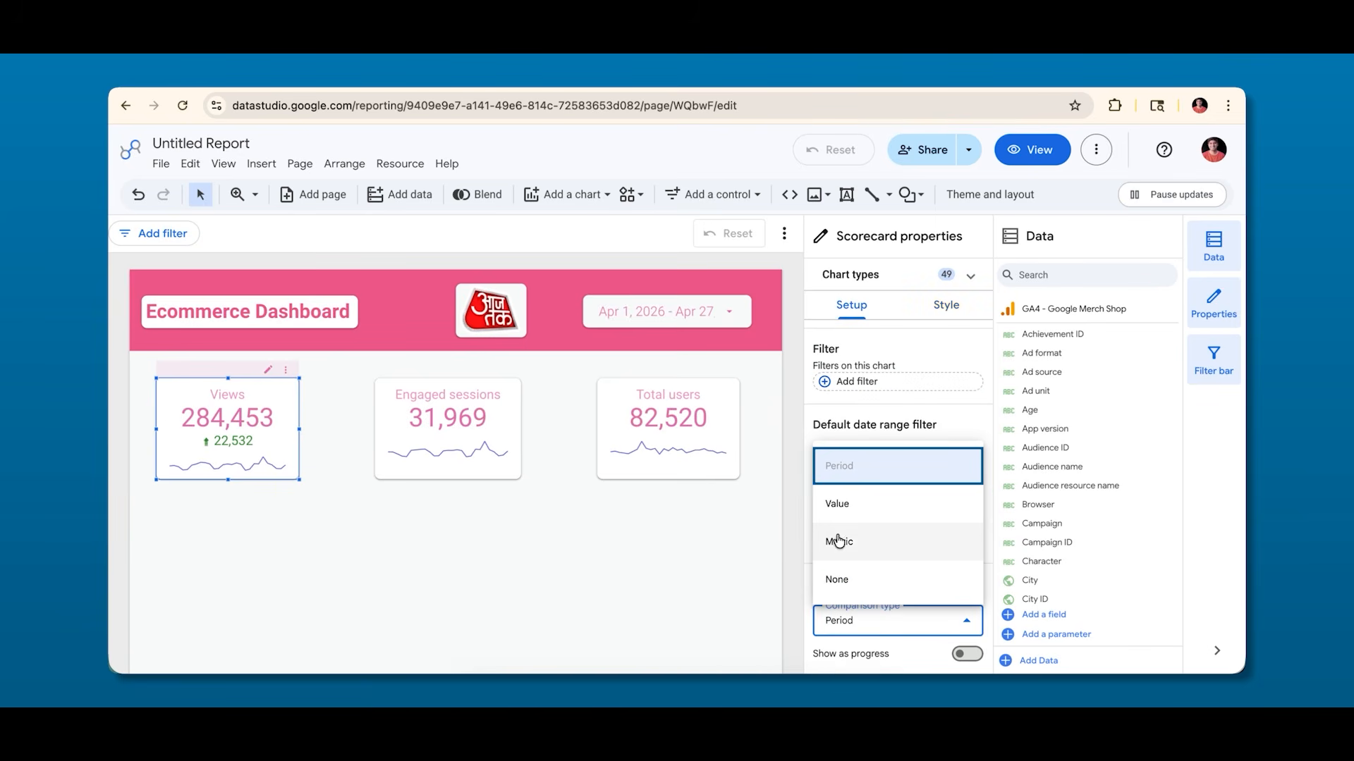
click(883, 543)
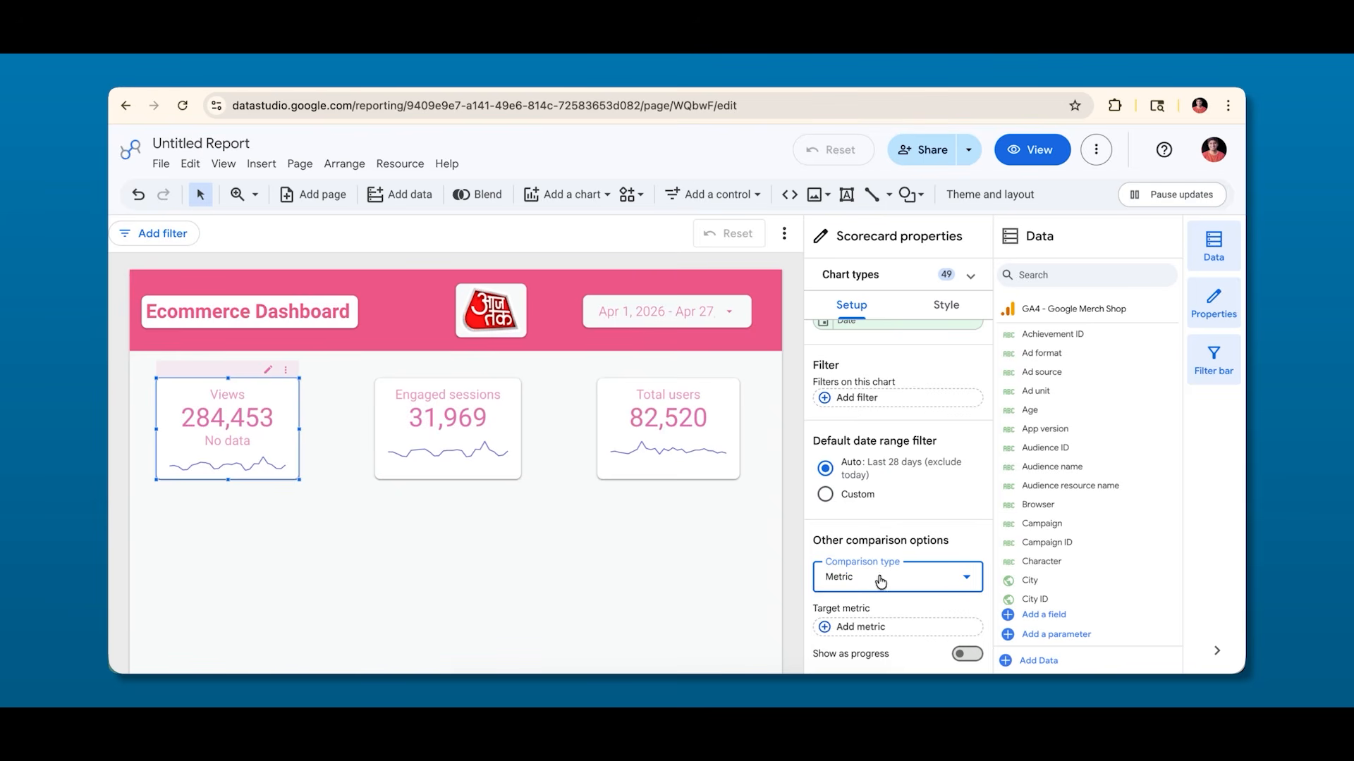
click(877, 625)
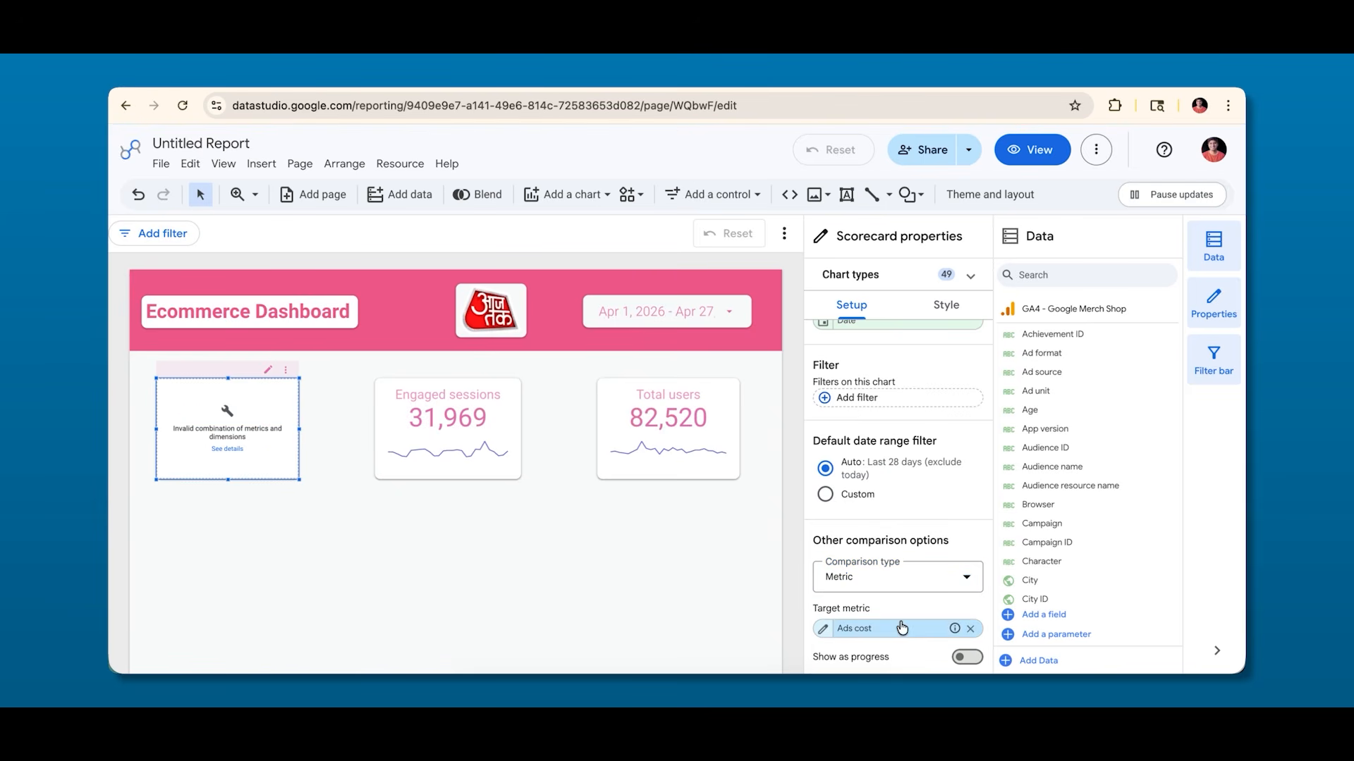
click(883, 580)
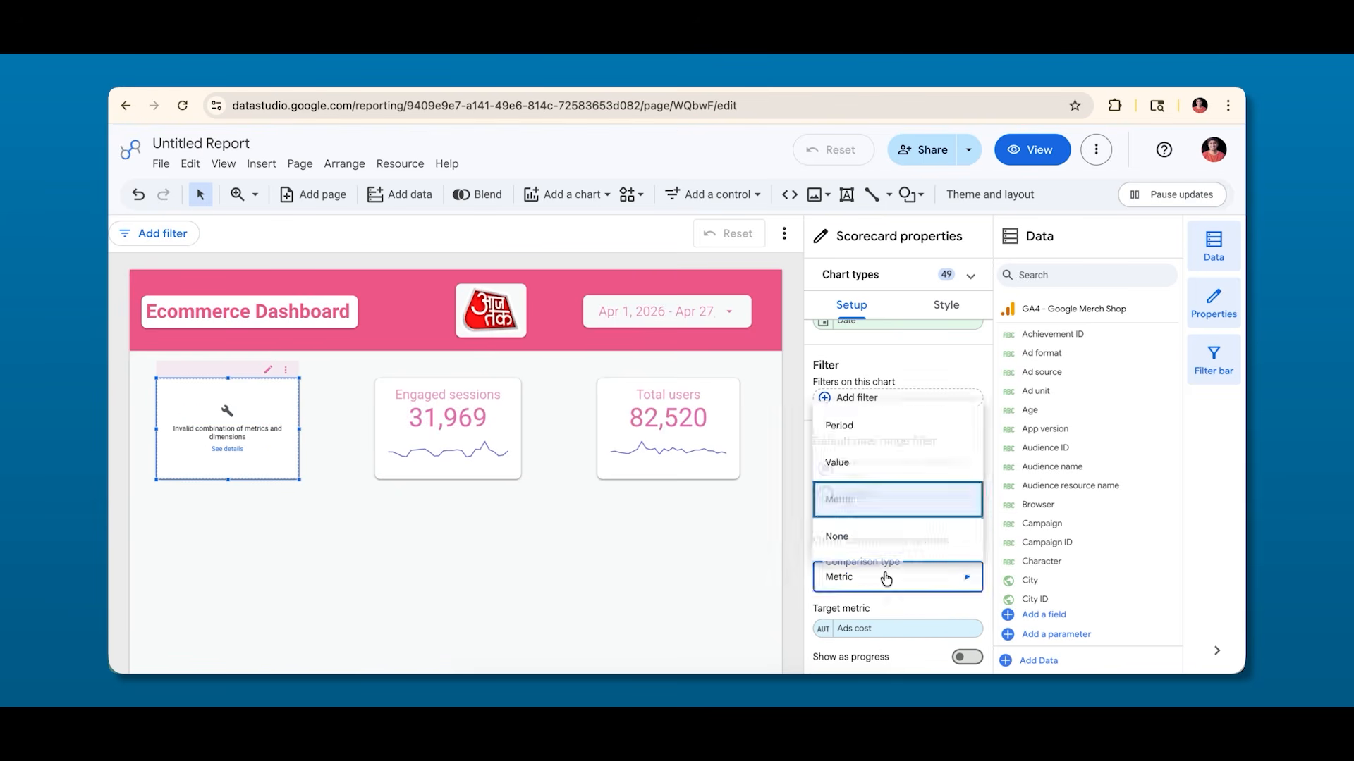
click(839, 536)
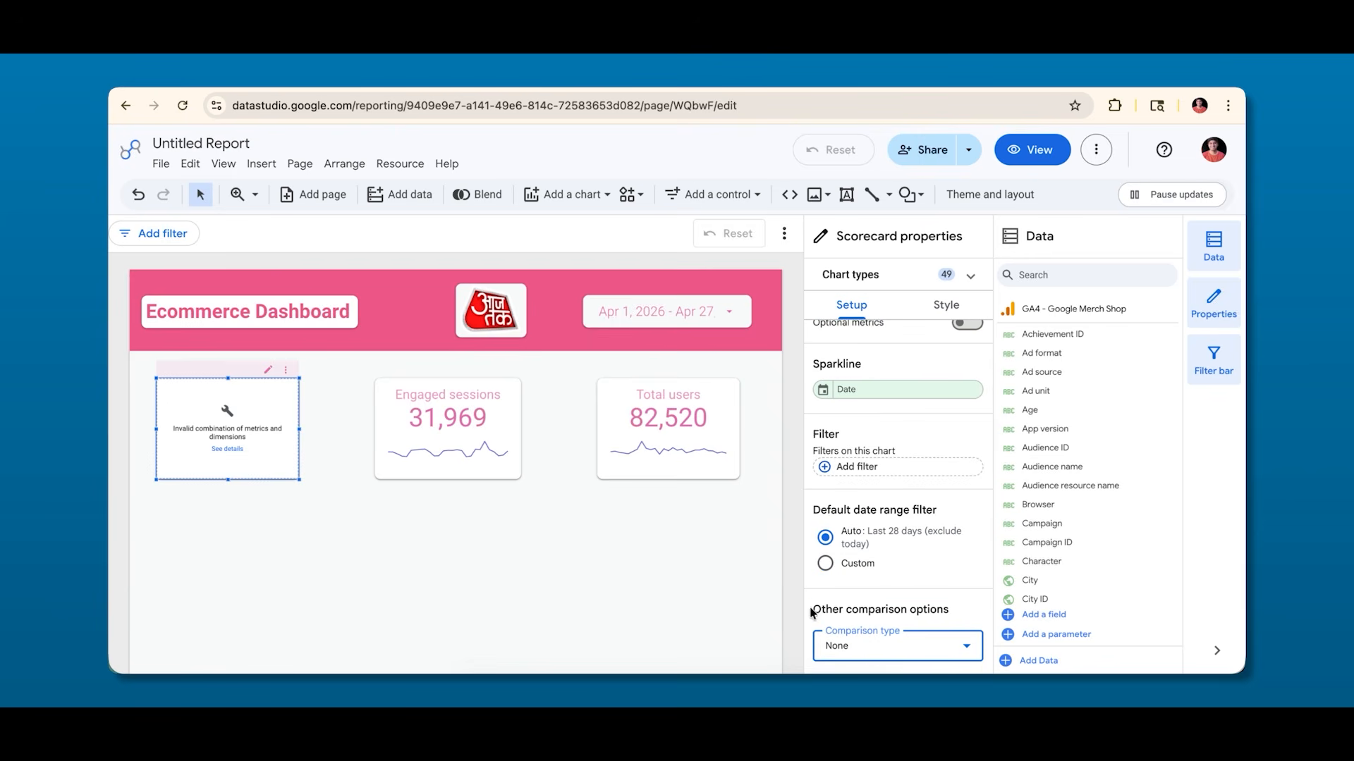
Undo the Views scorecard's comparison type changes back to the Period comparison.
click(630, 584)
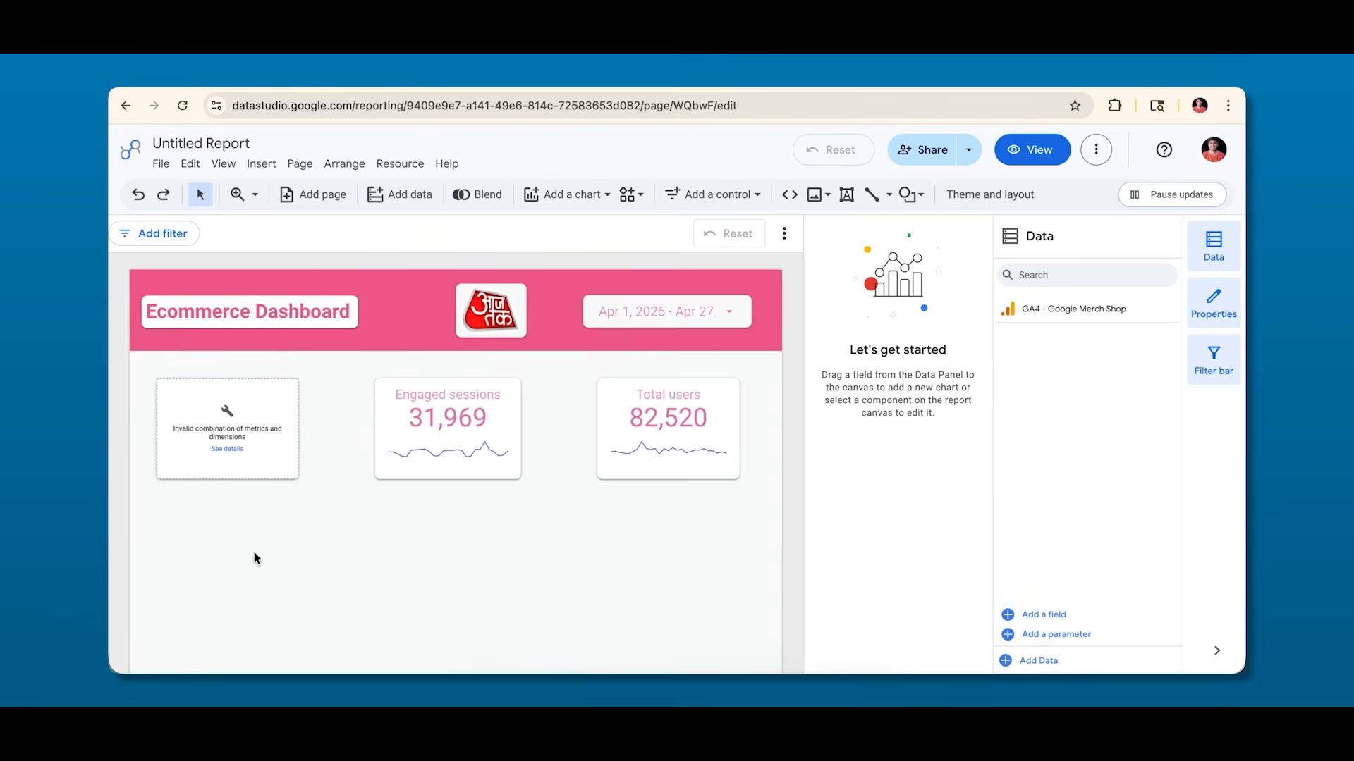
click(250, 424)
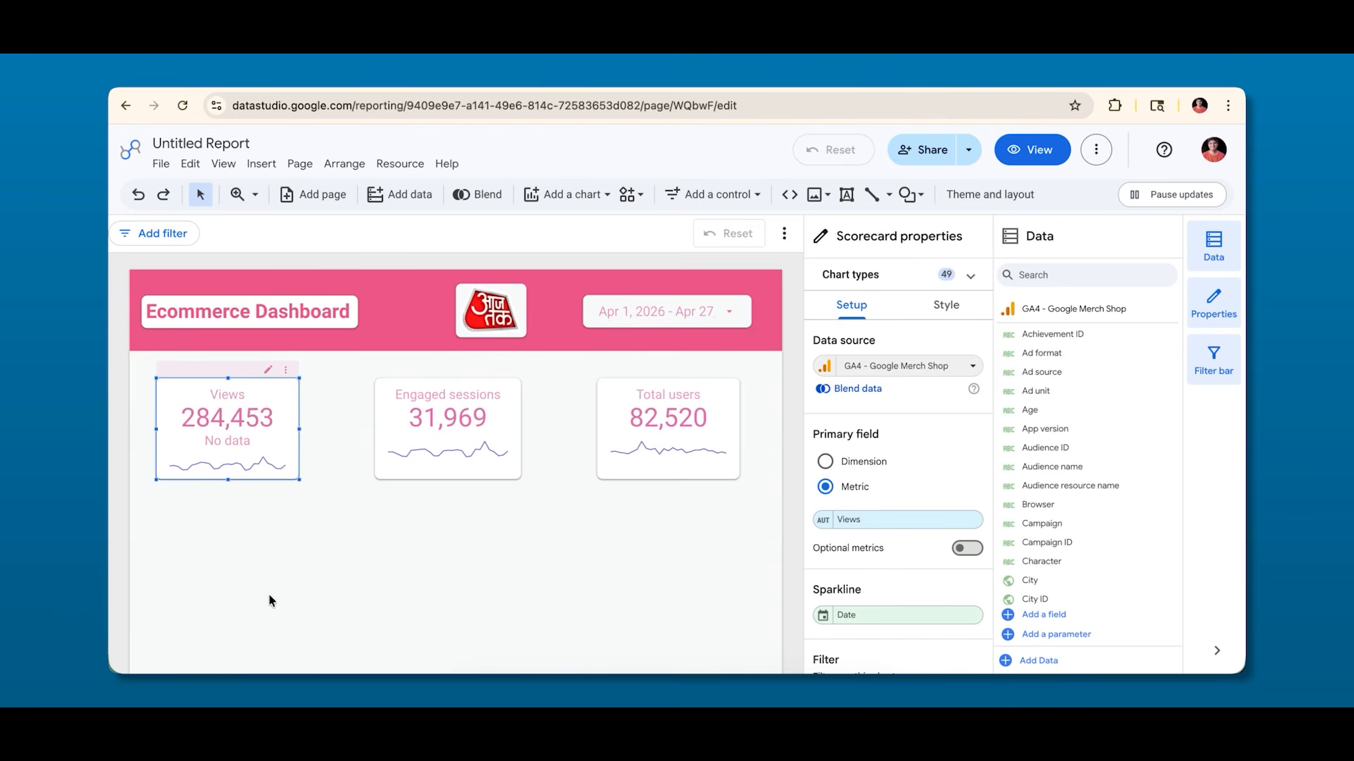
click(268, 567)
scroll(888, 562, down, 4)
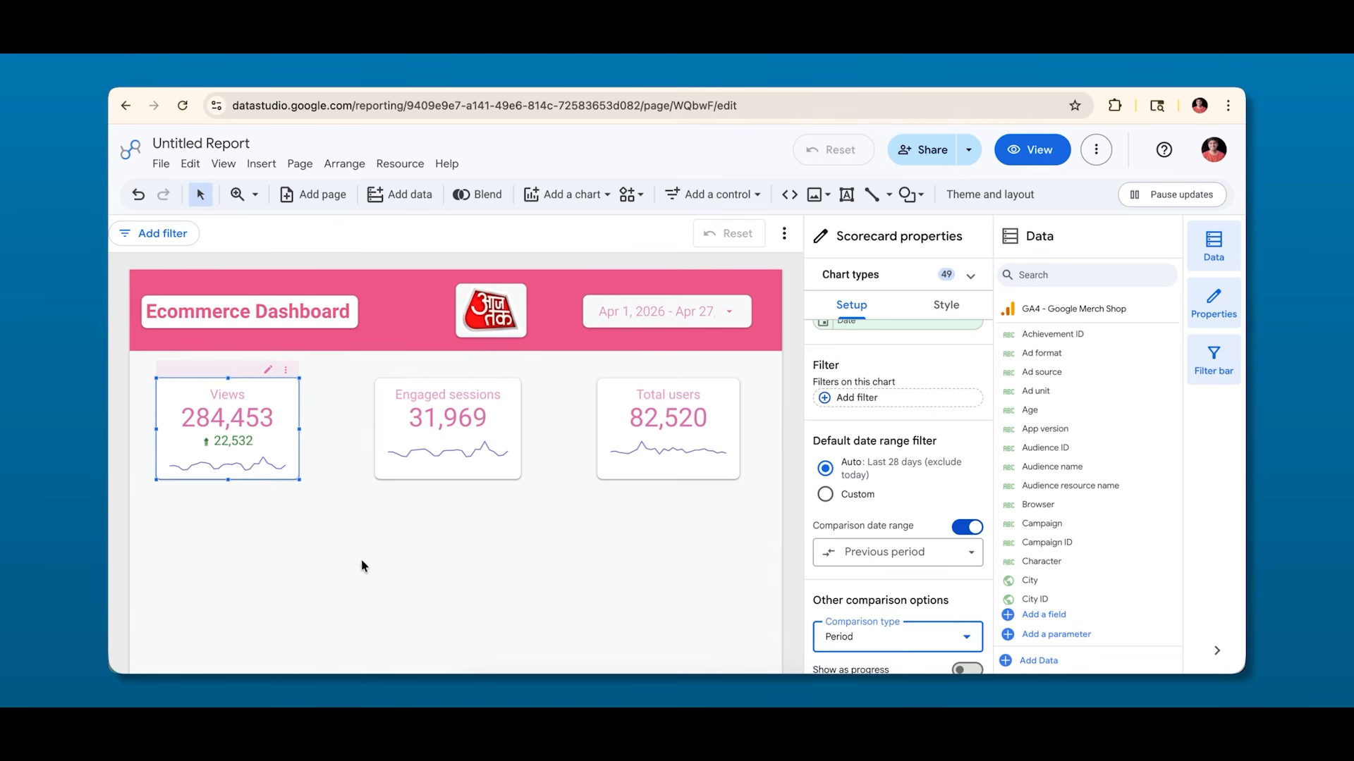
click(362, 561)
click(226, 427)
click(423, 426)
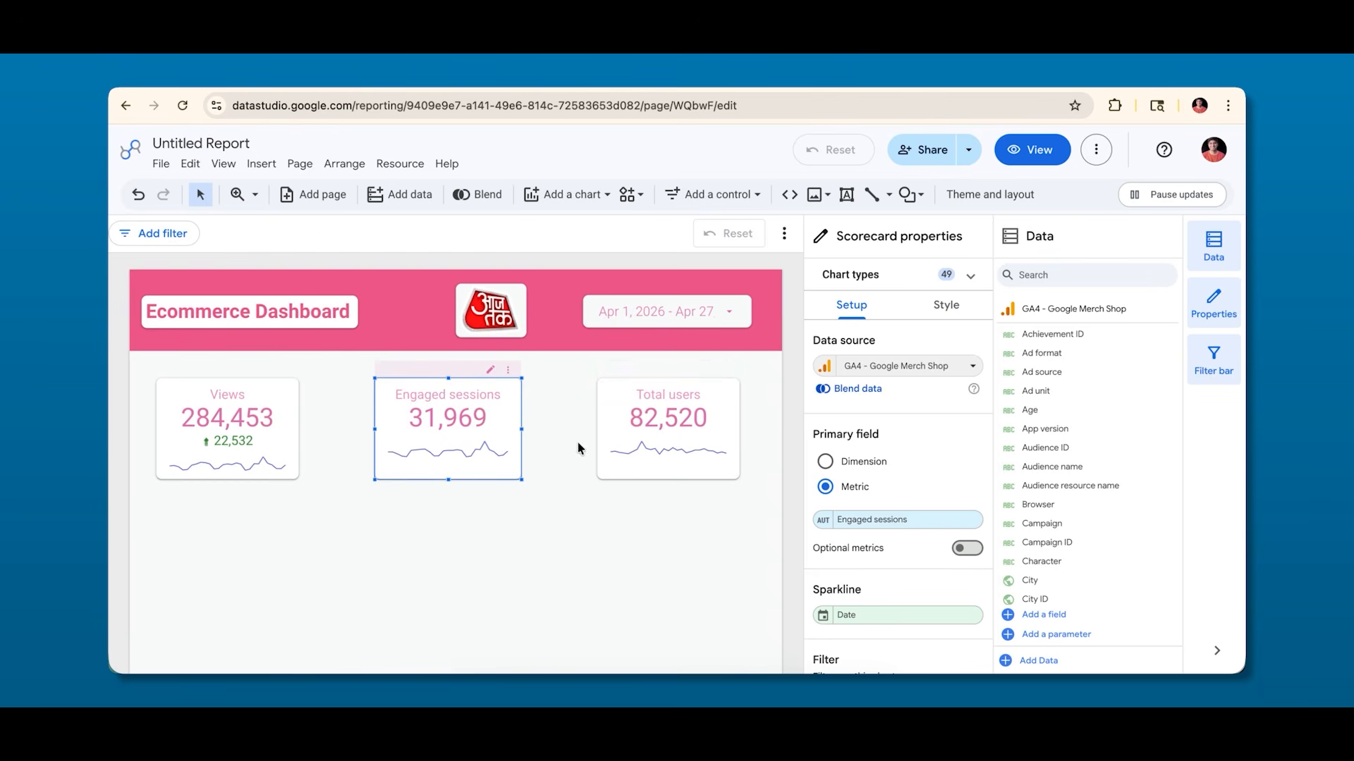
click(265, 441)
click(281, 536)
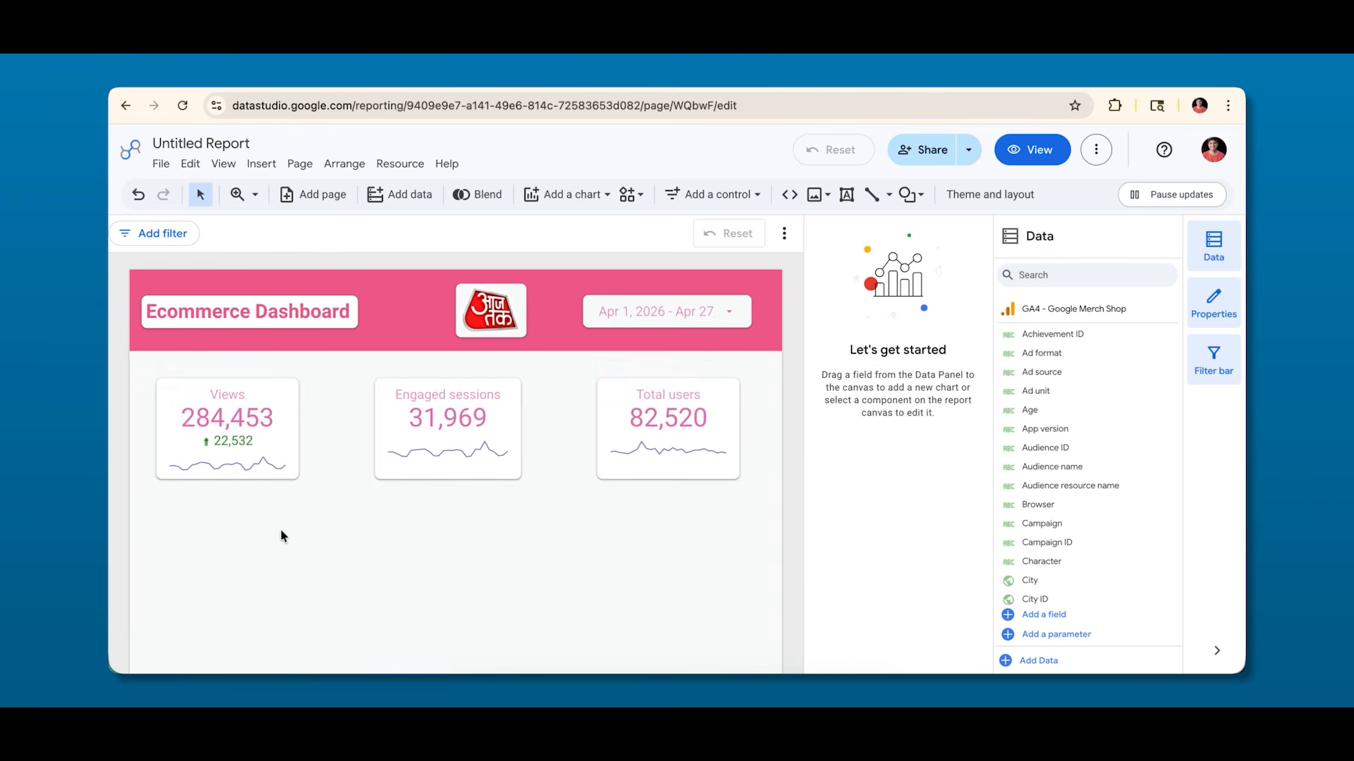
Insert a plain table below the Views scorecard and enlarge it to span the full width of the three scorecards.
click(600, 193)
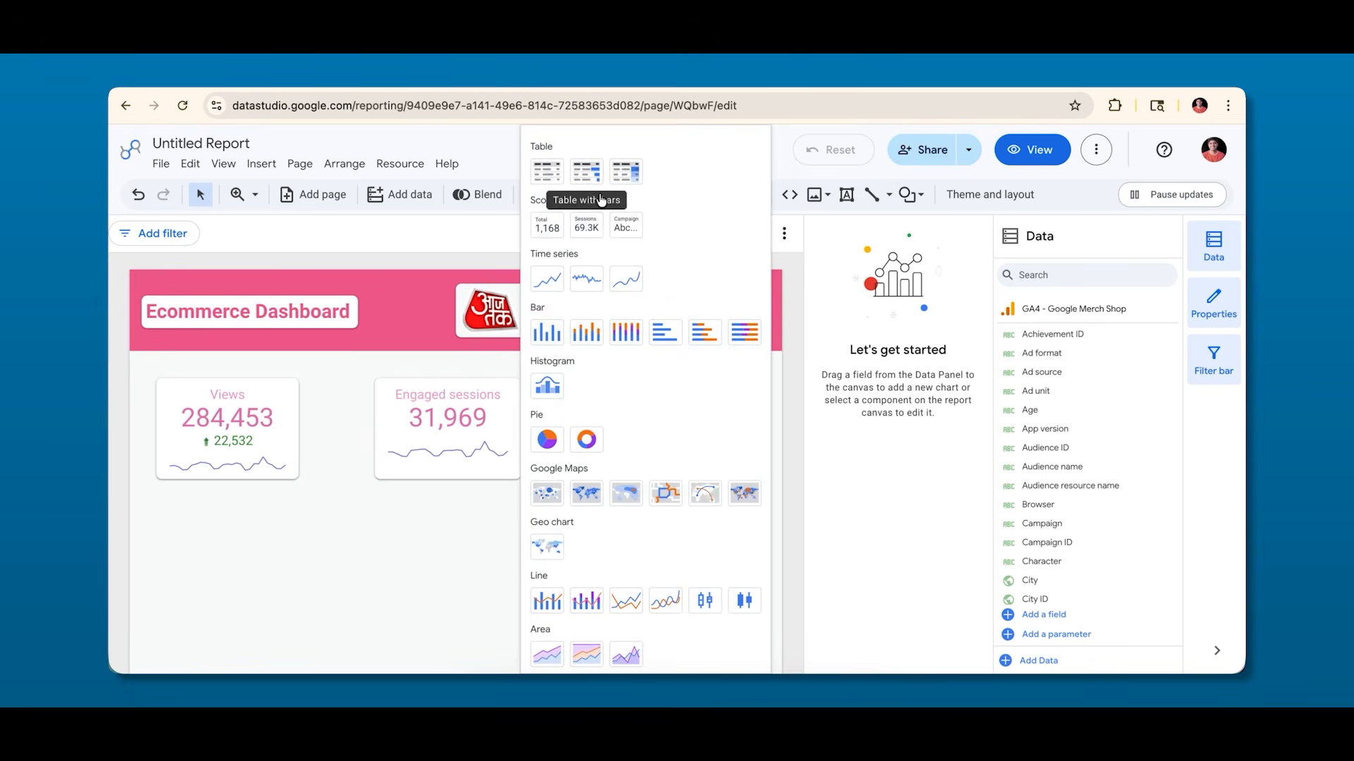
click(546, 171)
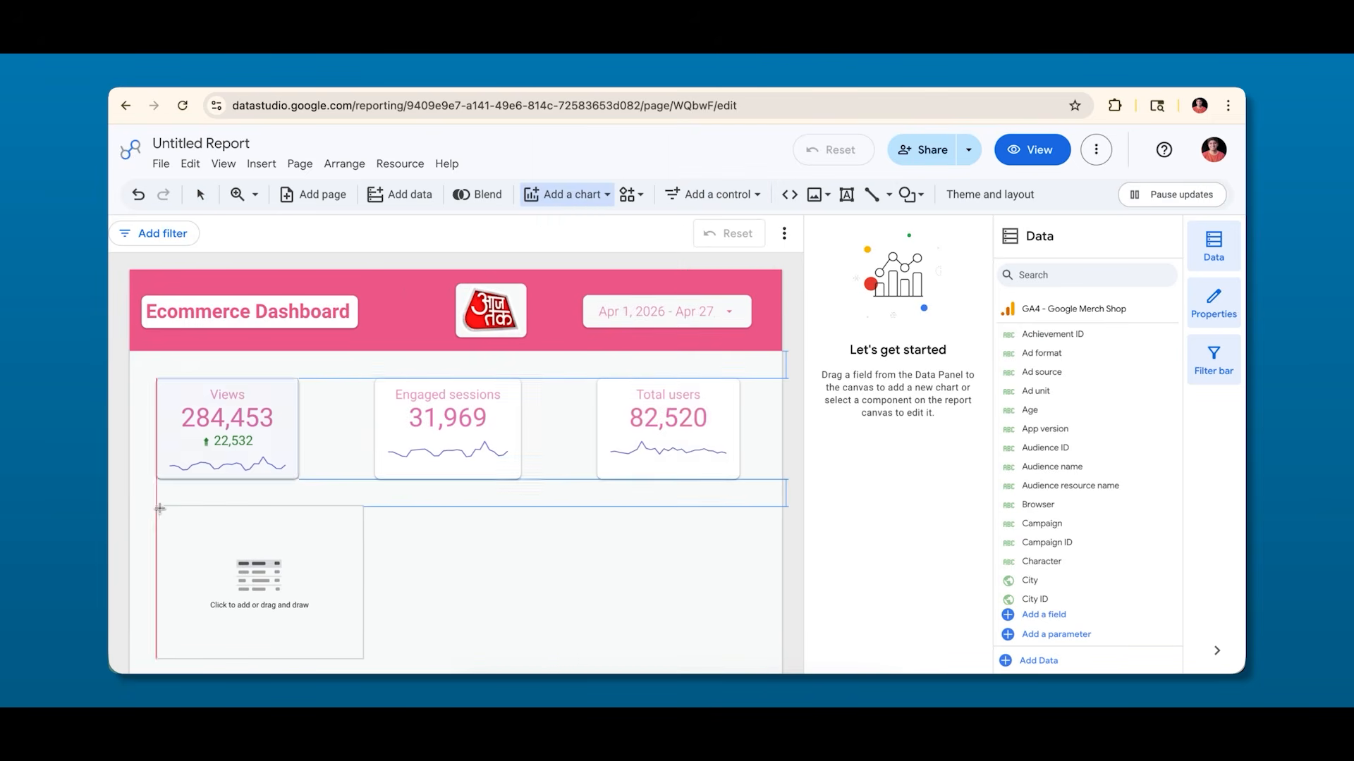
click(156, 504)
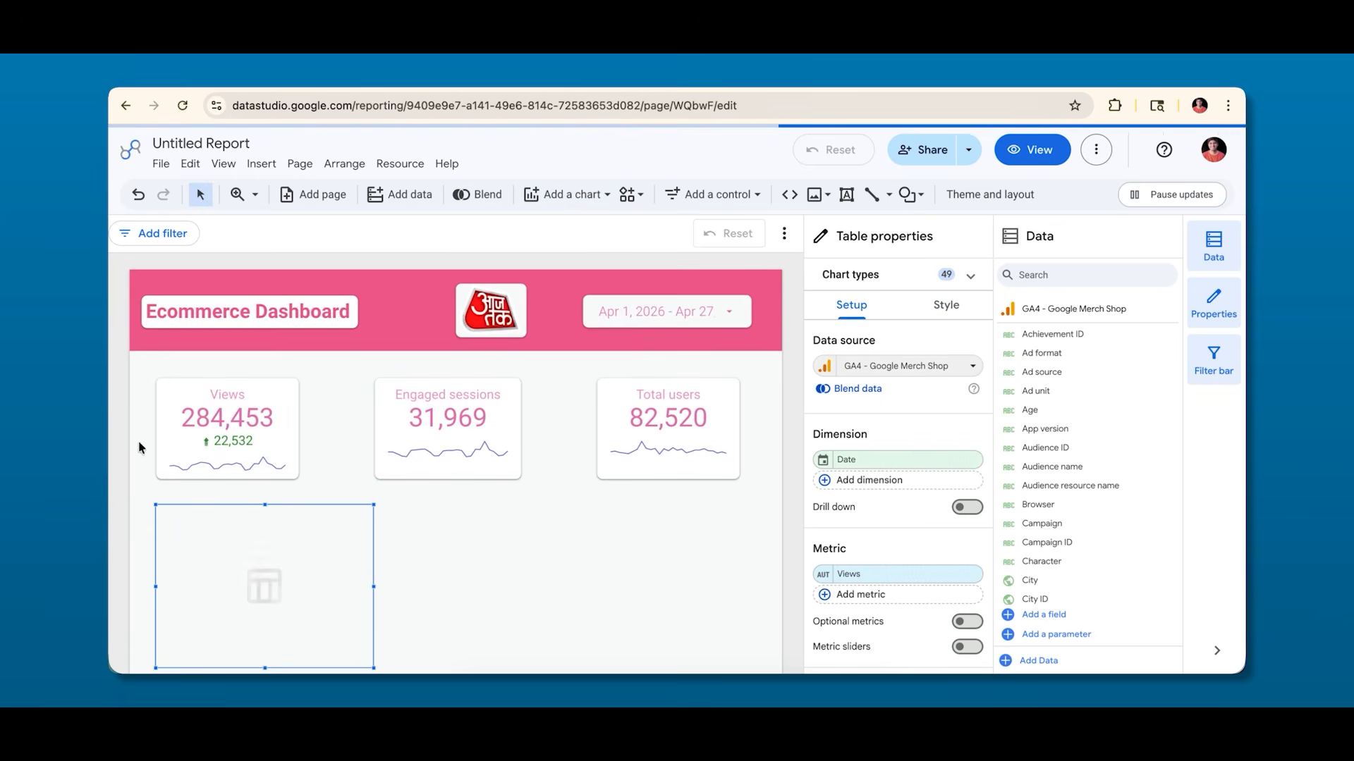
scroll(139, 438, down, 1)
scroll(140, 439, down, 1)
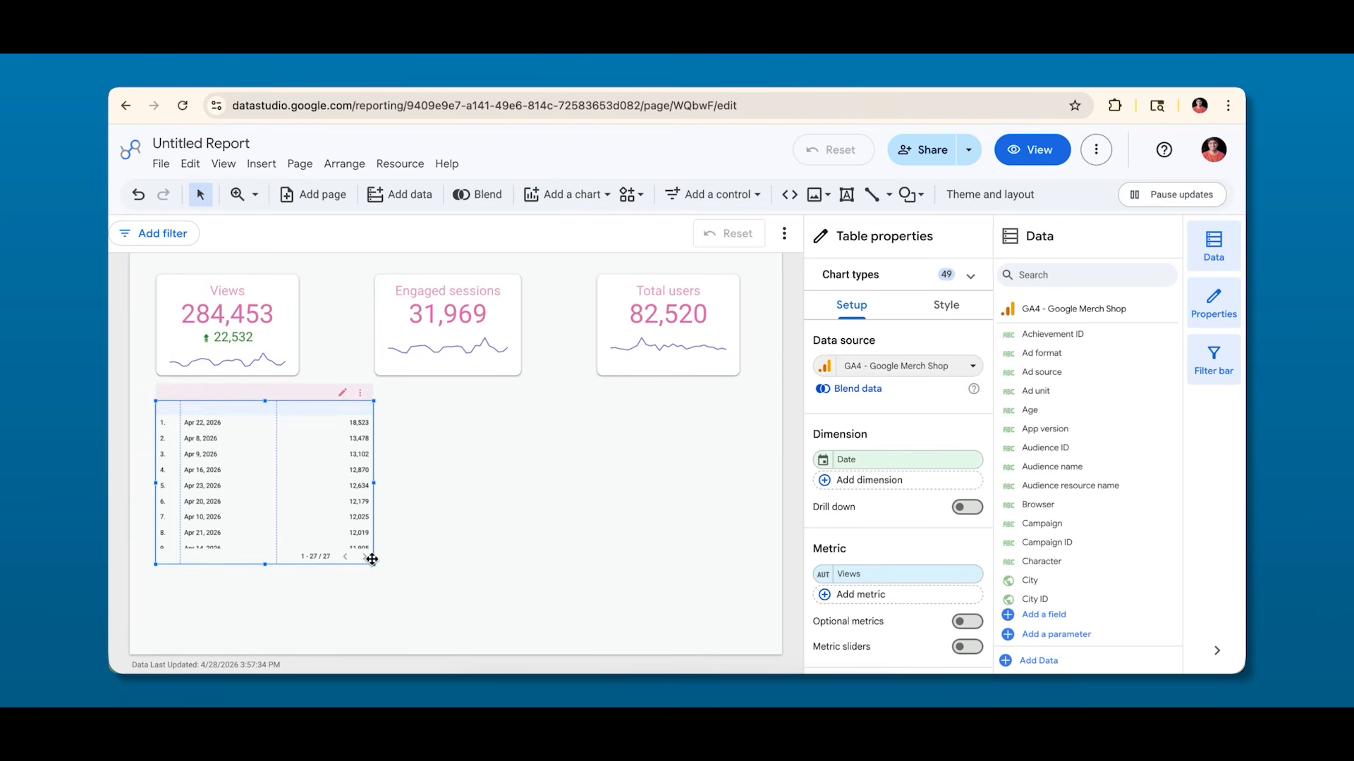
drag(373, 566, 739, 631)
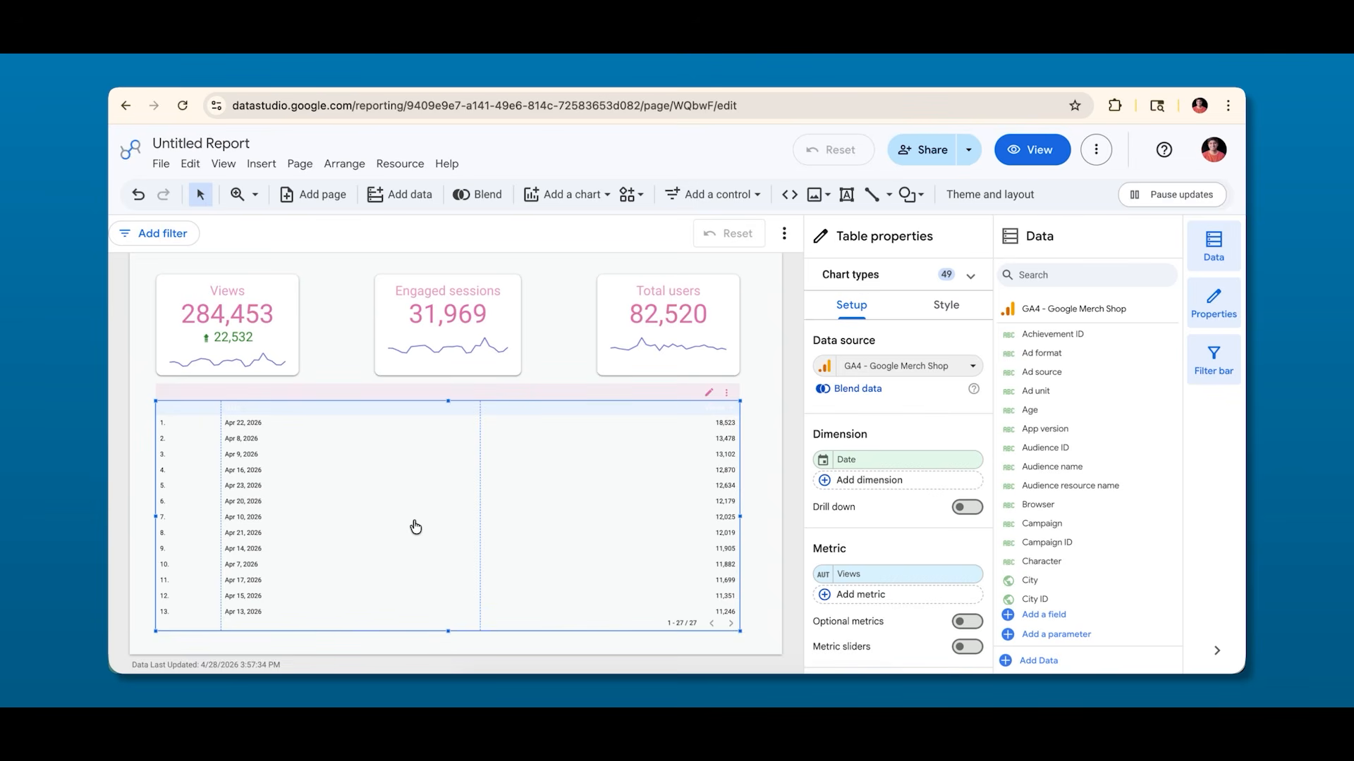
click(758, 444)
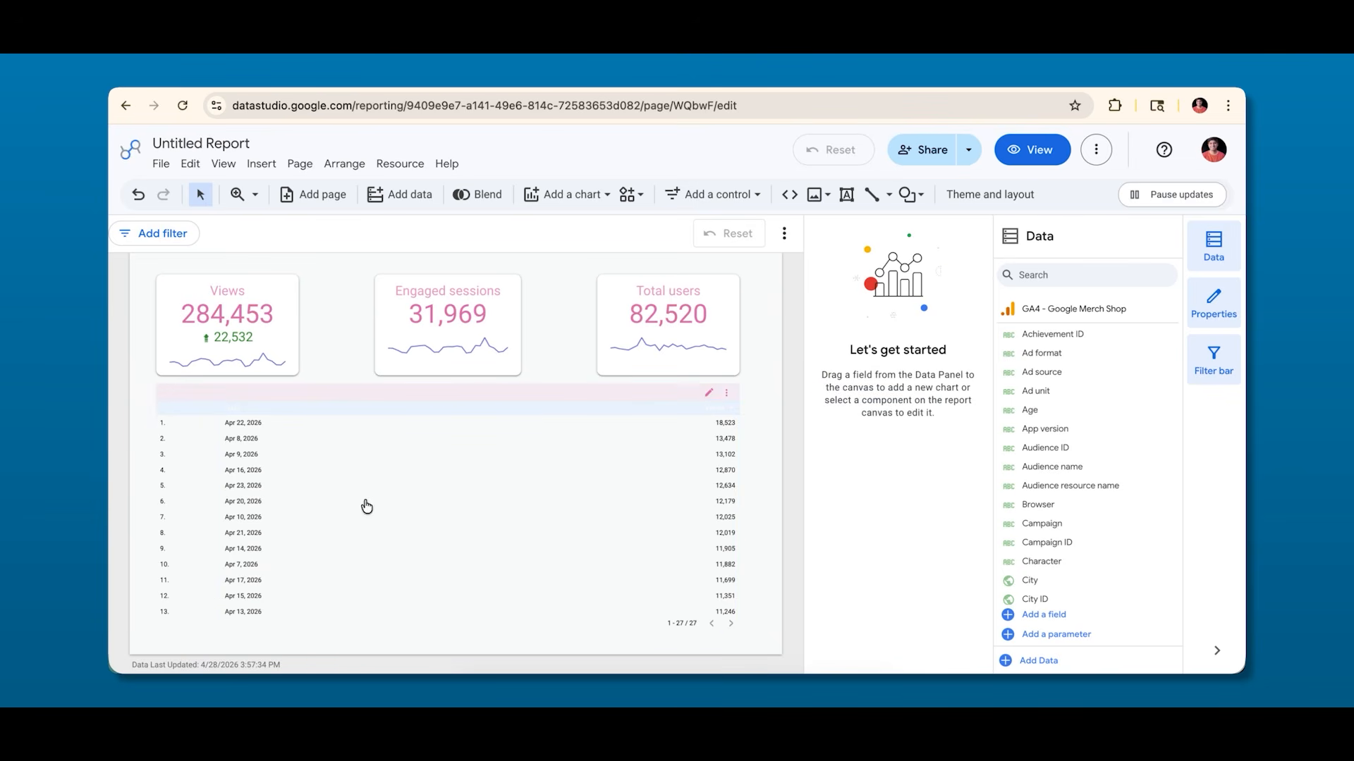
click(513, 459)
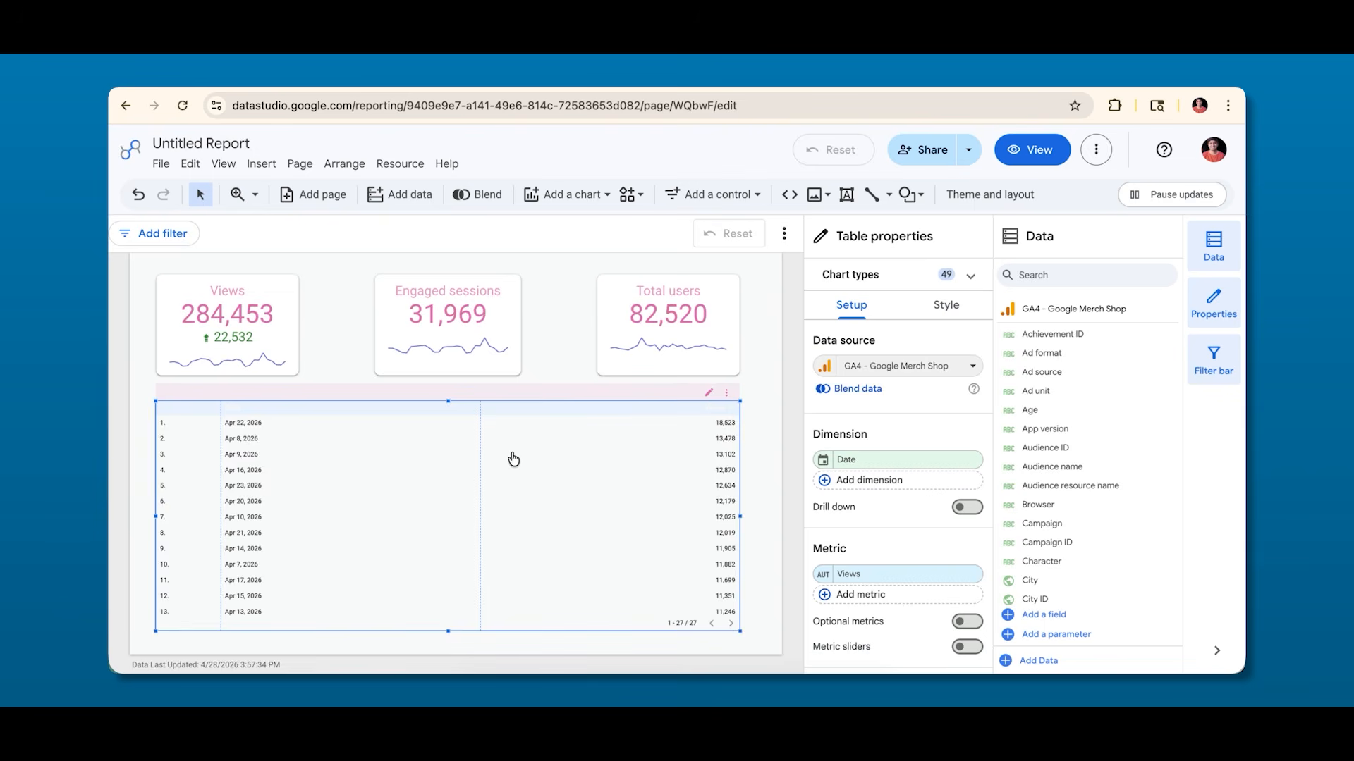
click(753, 441)
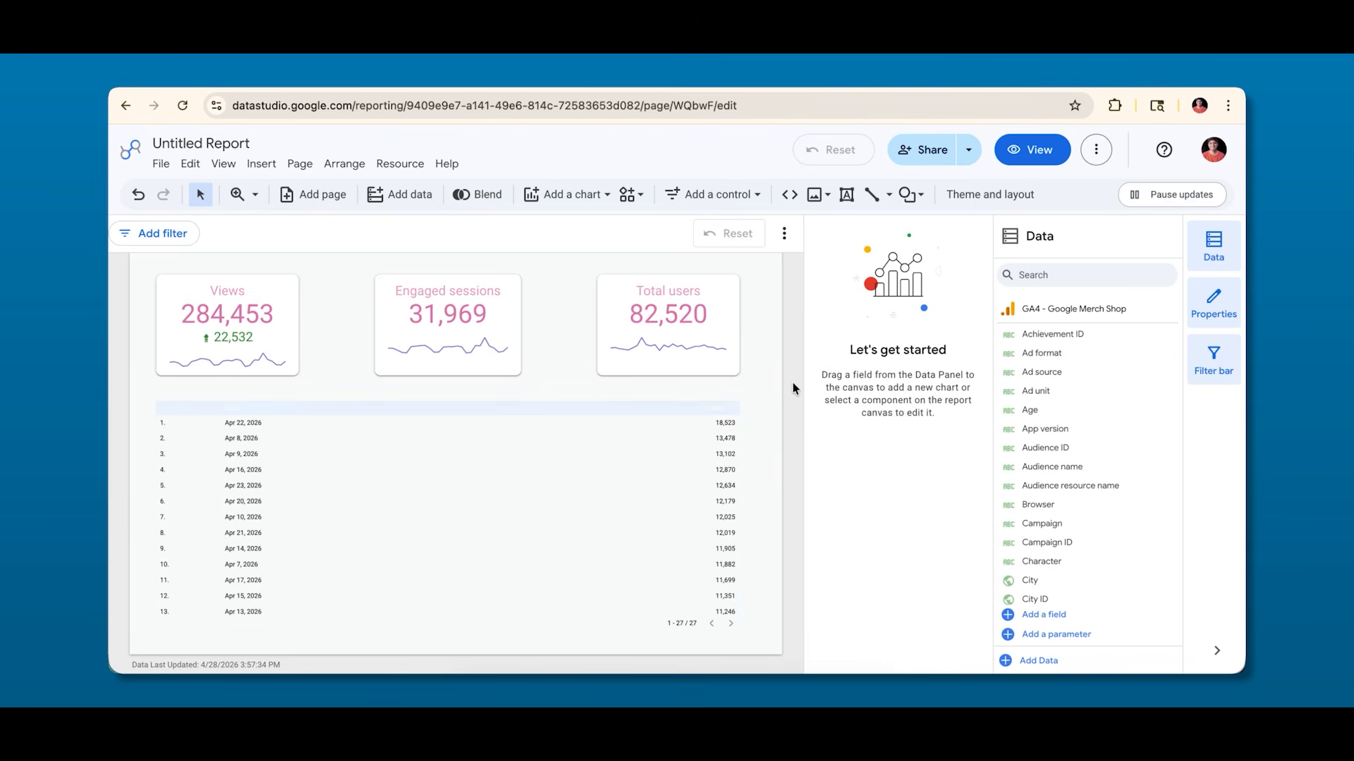
Change the table's dimension from Date to Page title.
click(529, 483)
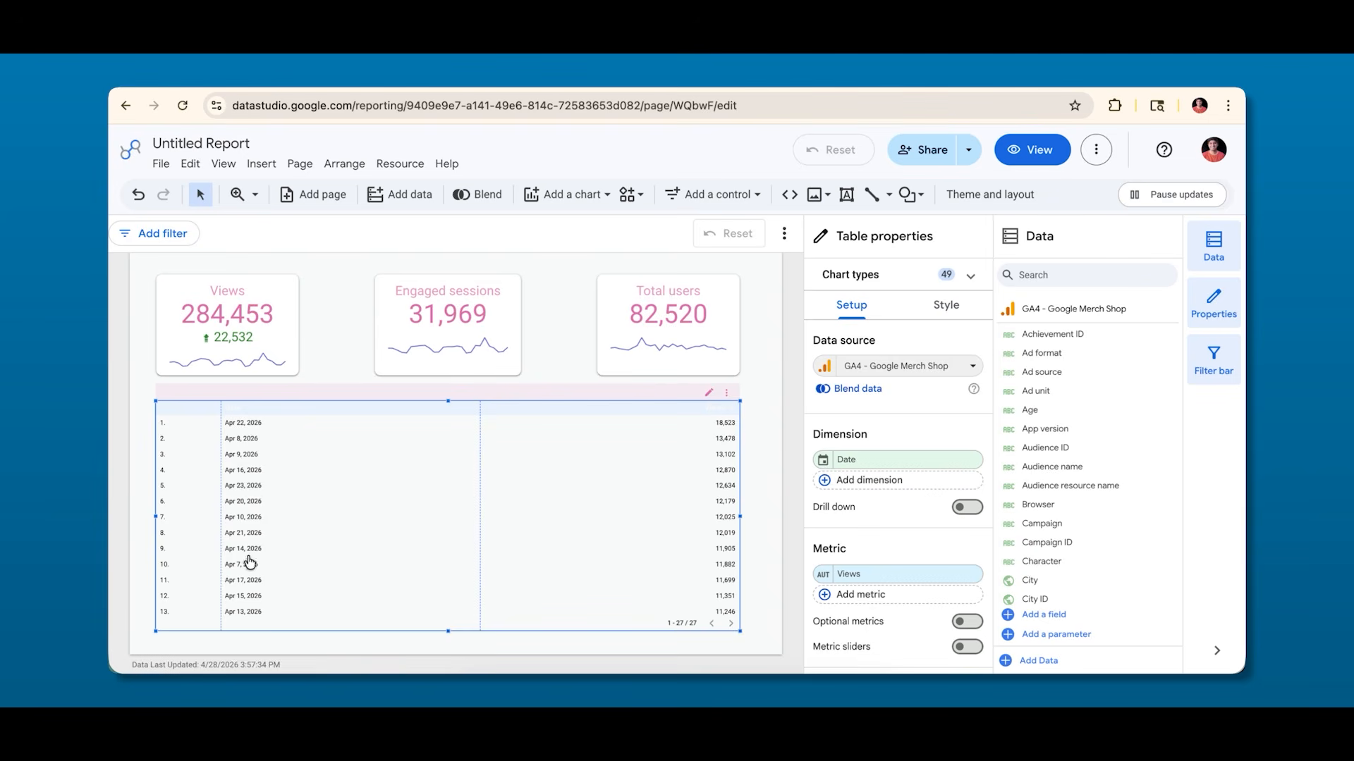
click(883, 462)
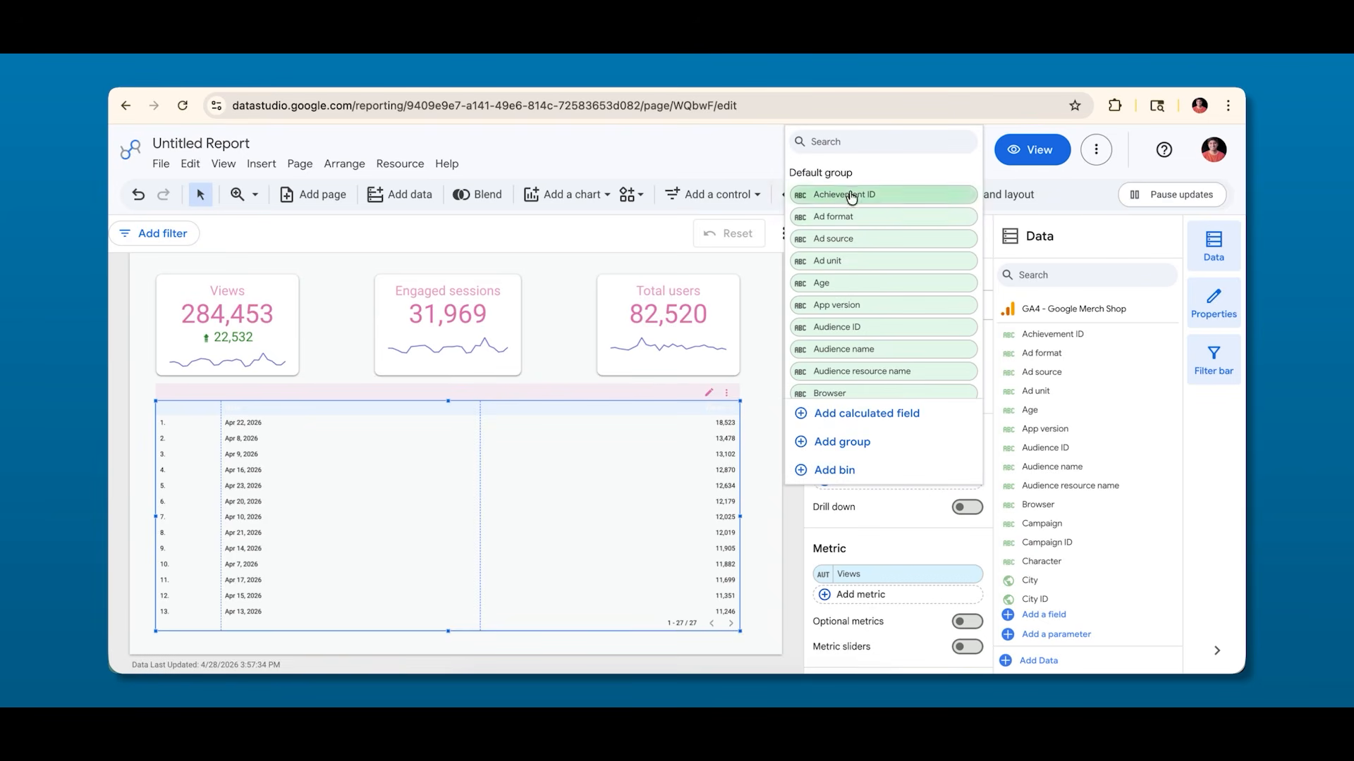
text(page)
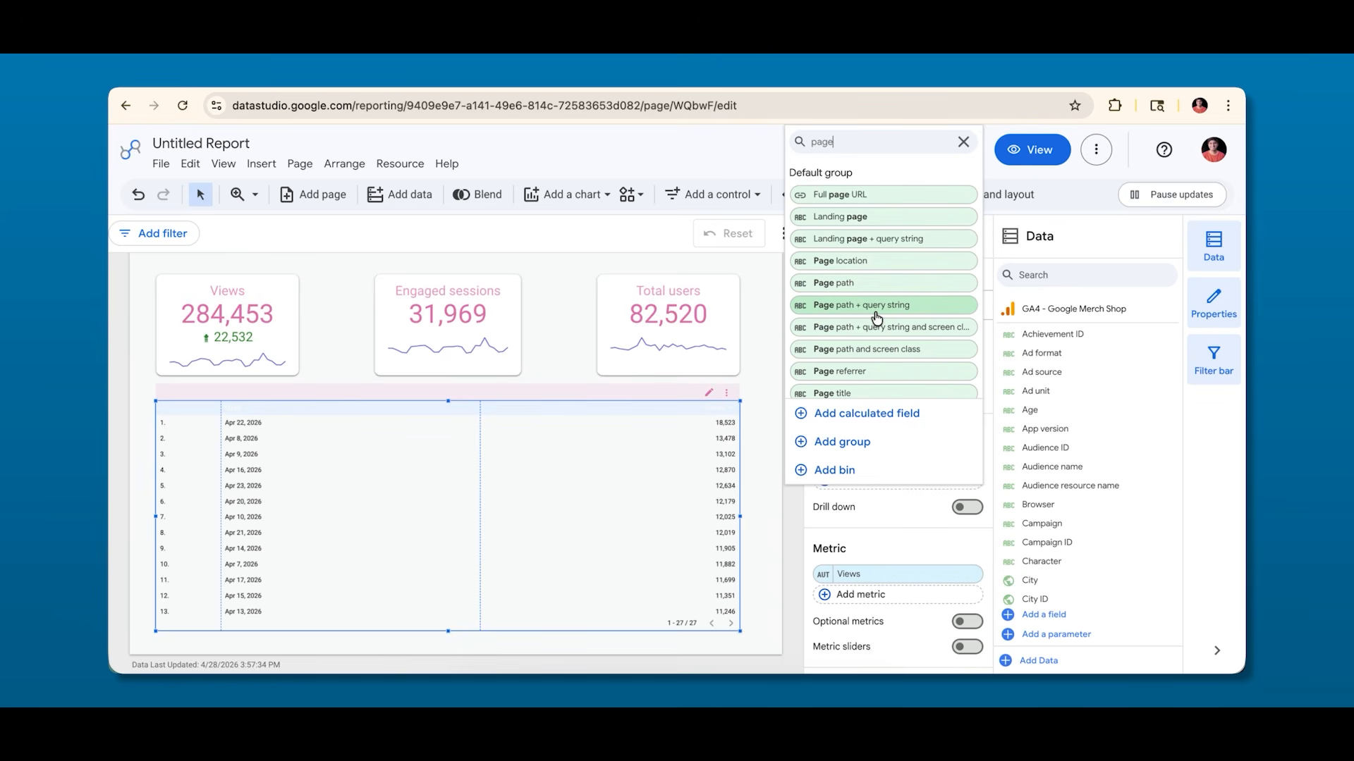
text(tle)
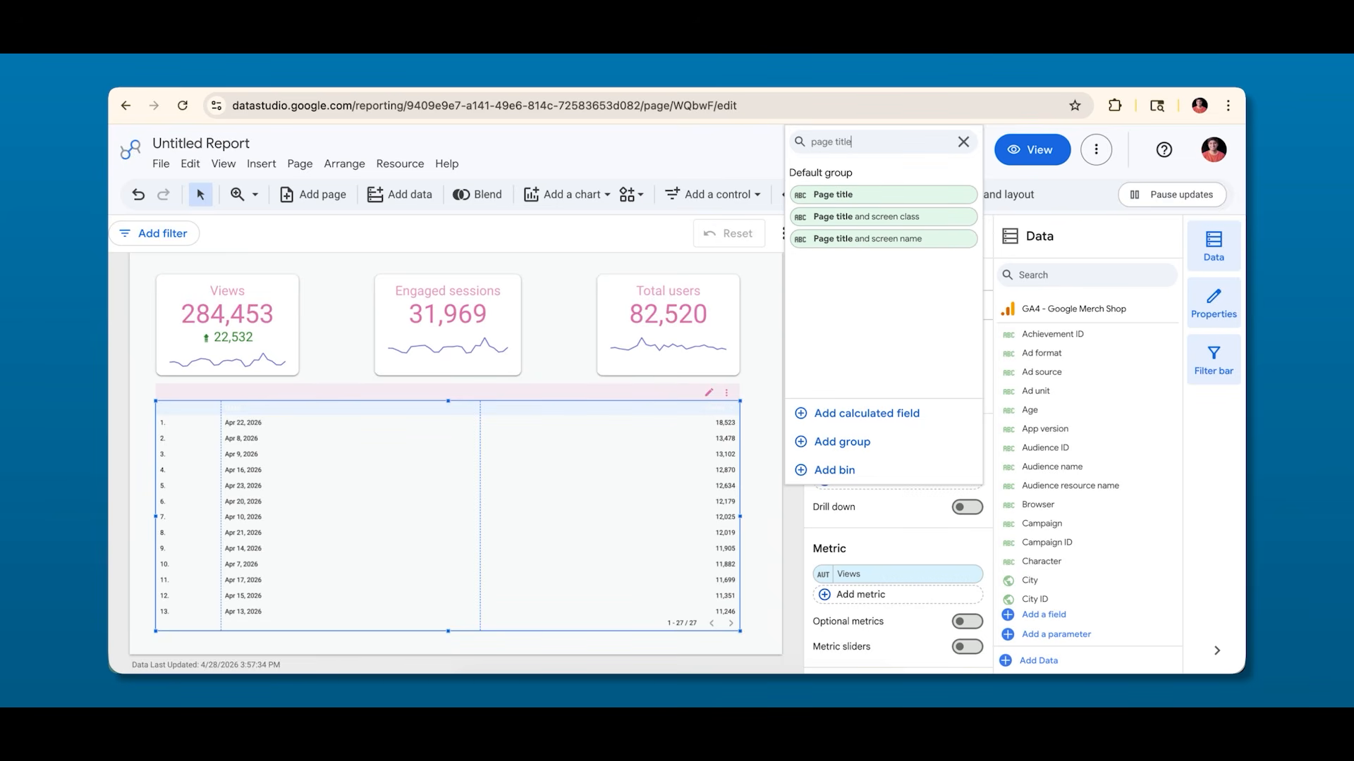
click(835, 195)
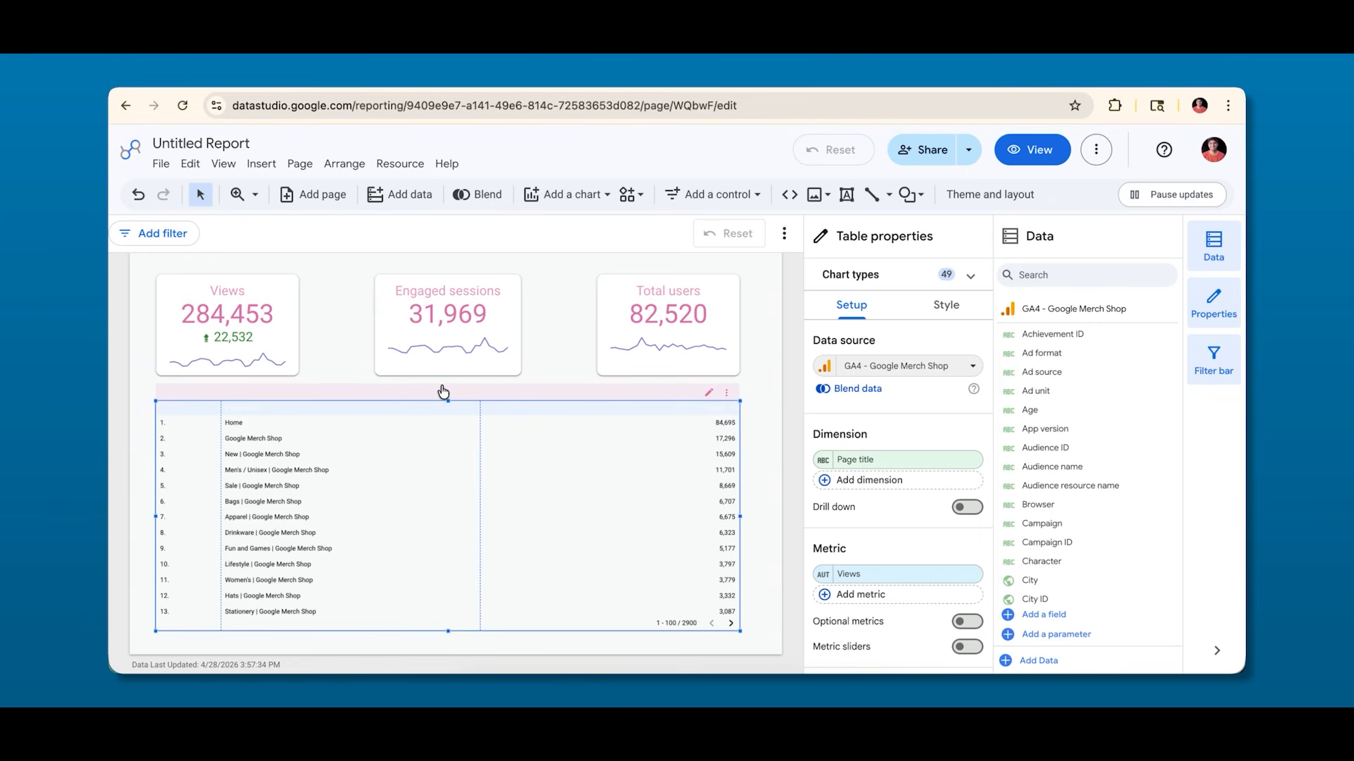
Set the table's dimension to Page path.
click(874, 461)
text(page path)
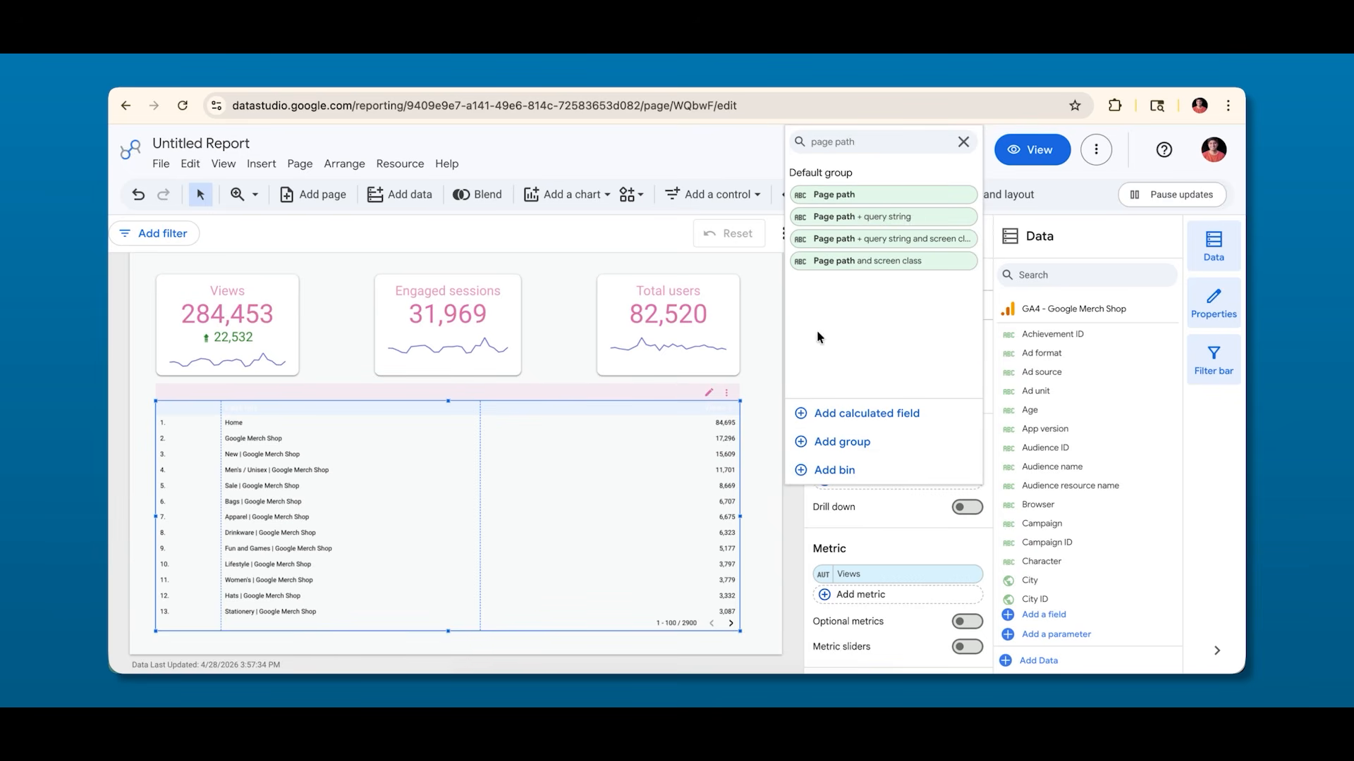
click(831, 195)
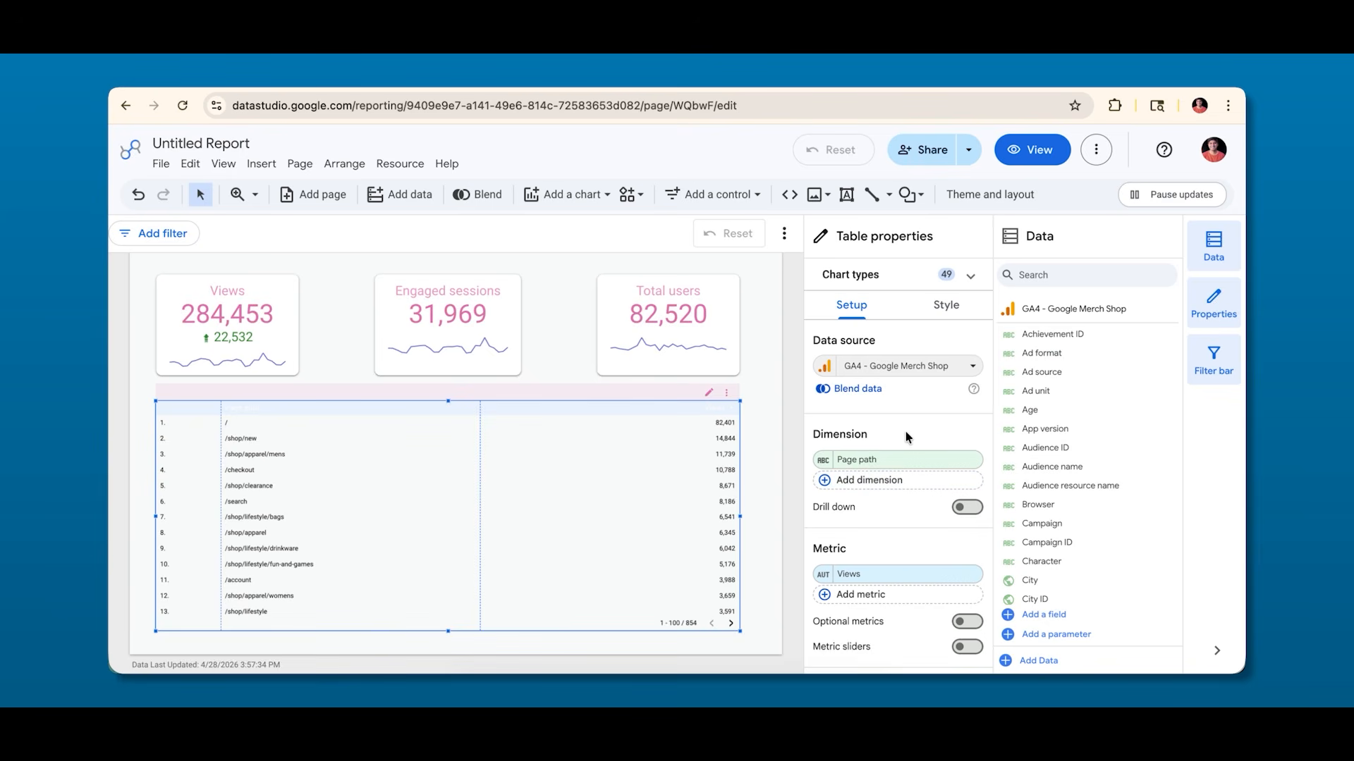
Add Total users and Engaged sessions as further metrics in the page path table.
scroll(906, 432, down, 1)
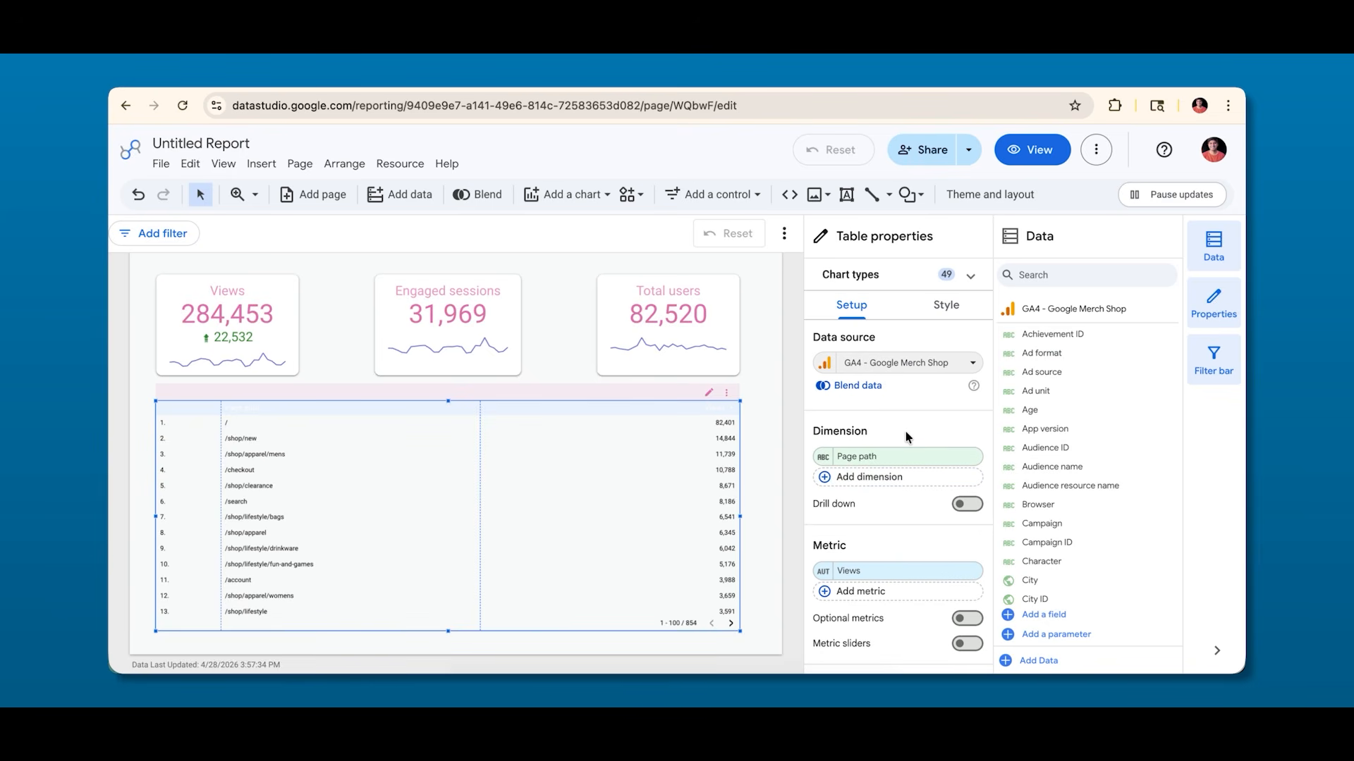
scroll(906, 431, down, 1)
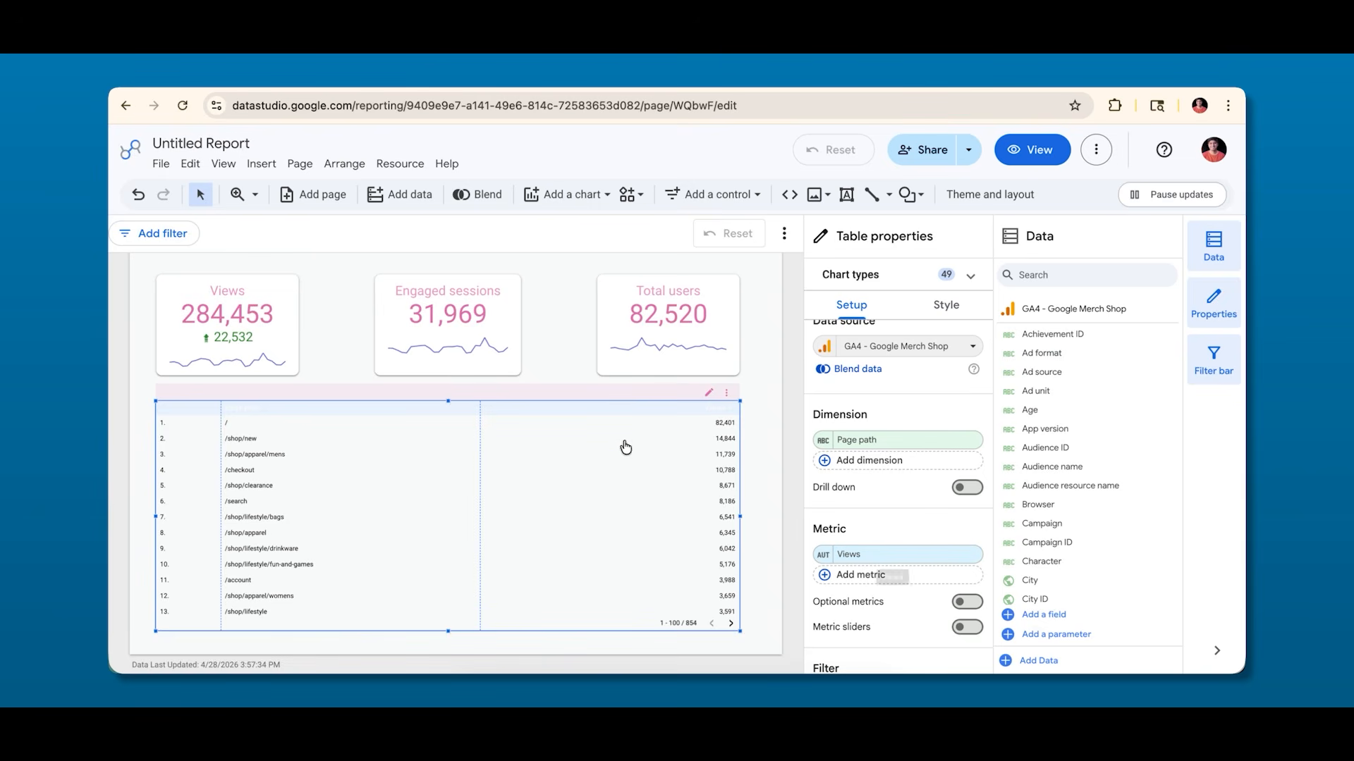
click(836, 577)
click(791, 302)
text(total us)
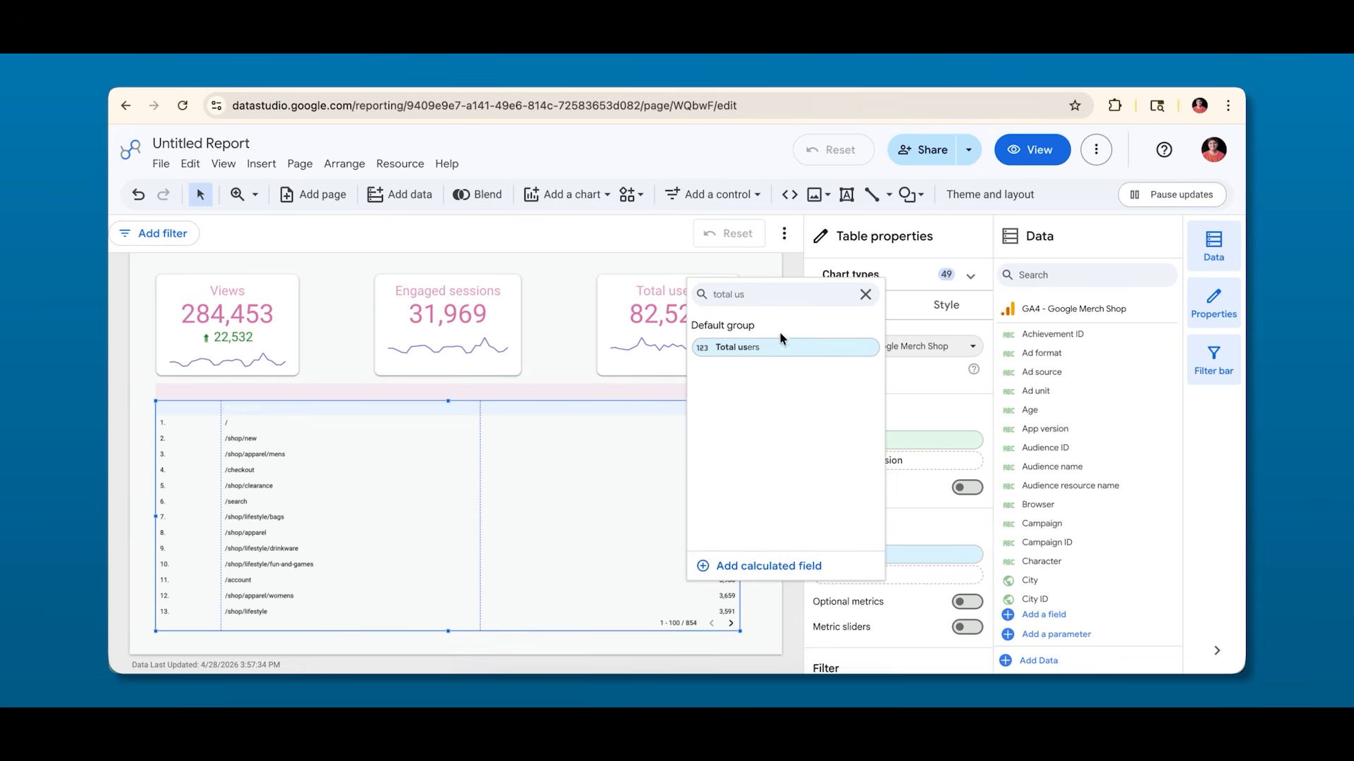
click(748, 346)
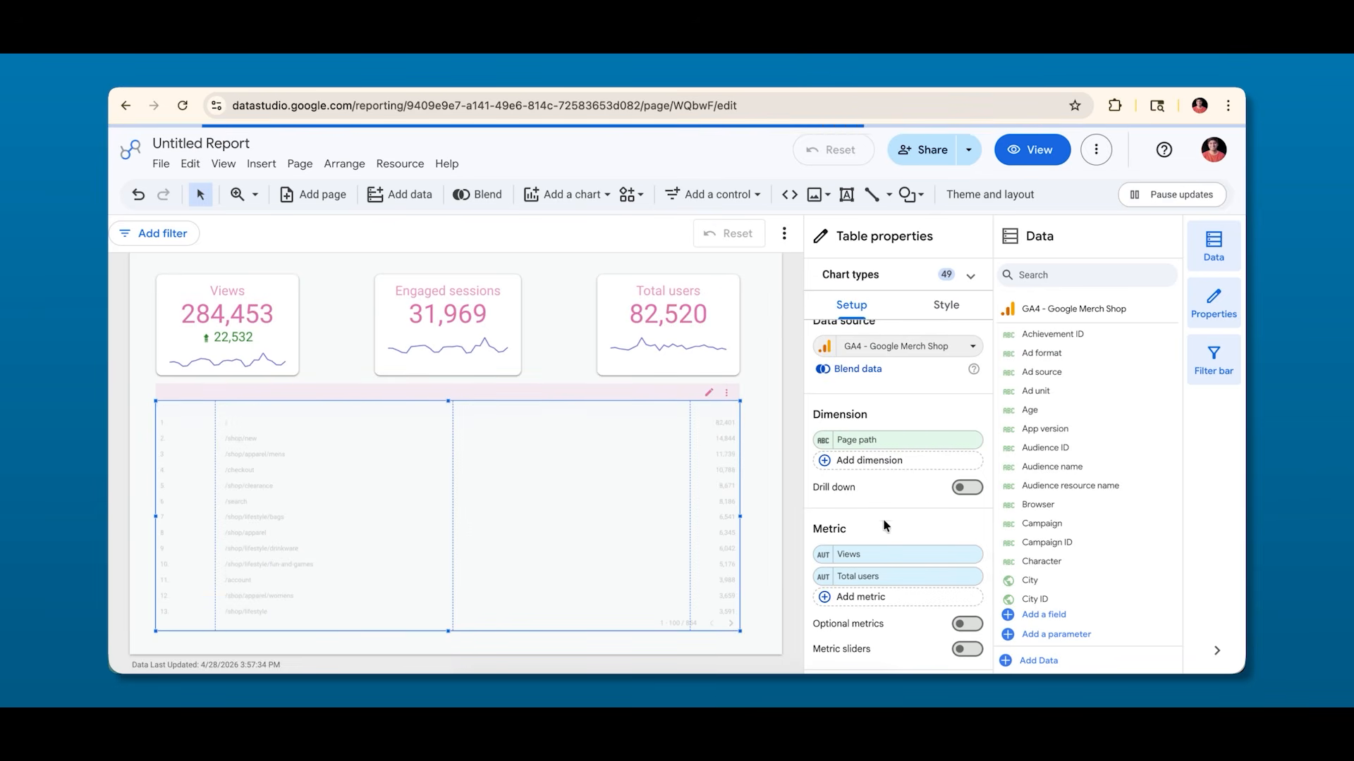
click(871, 597)
text(engaged)
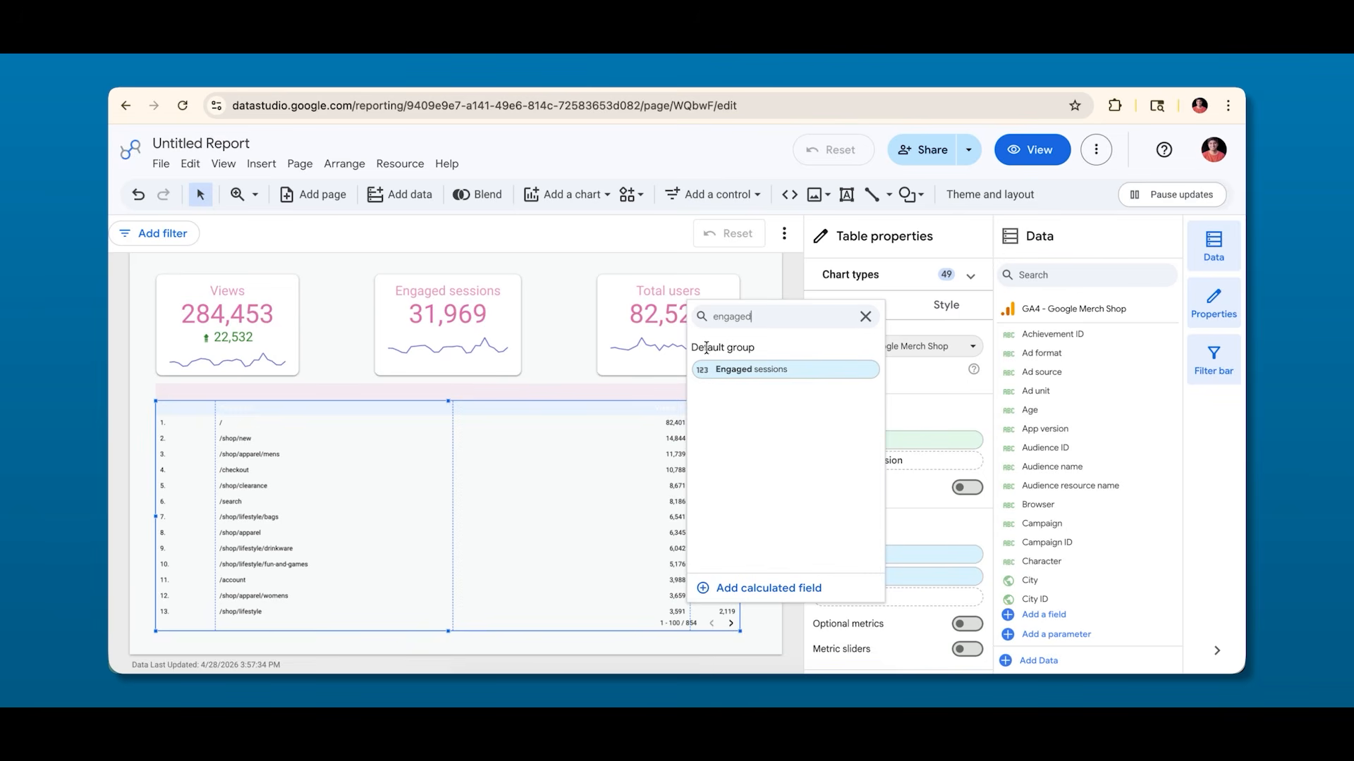
click(718, 370)
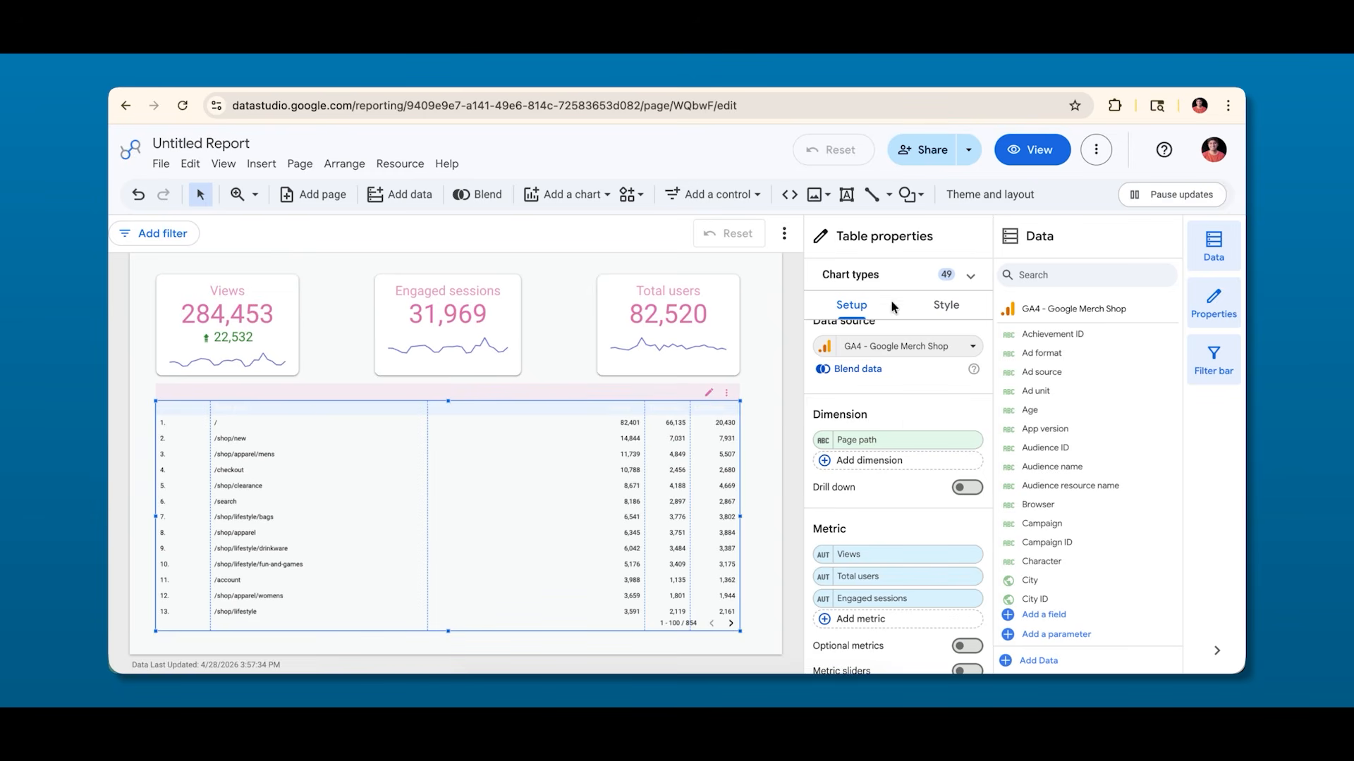
Set the table header's font color to black.
click(949, 306)
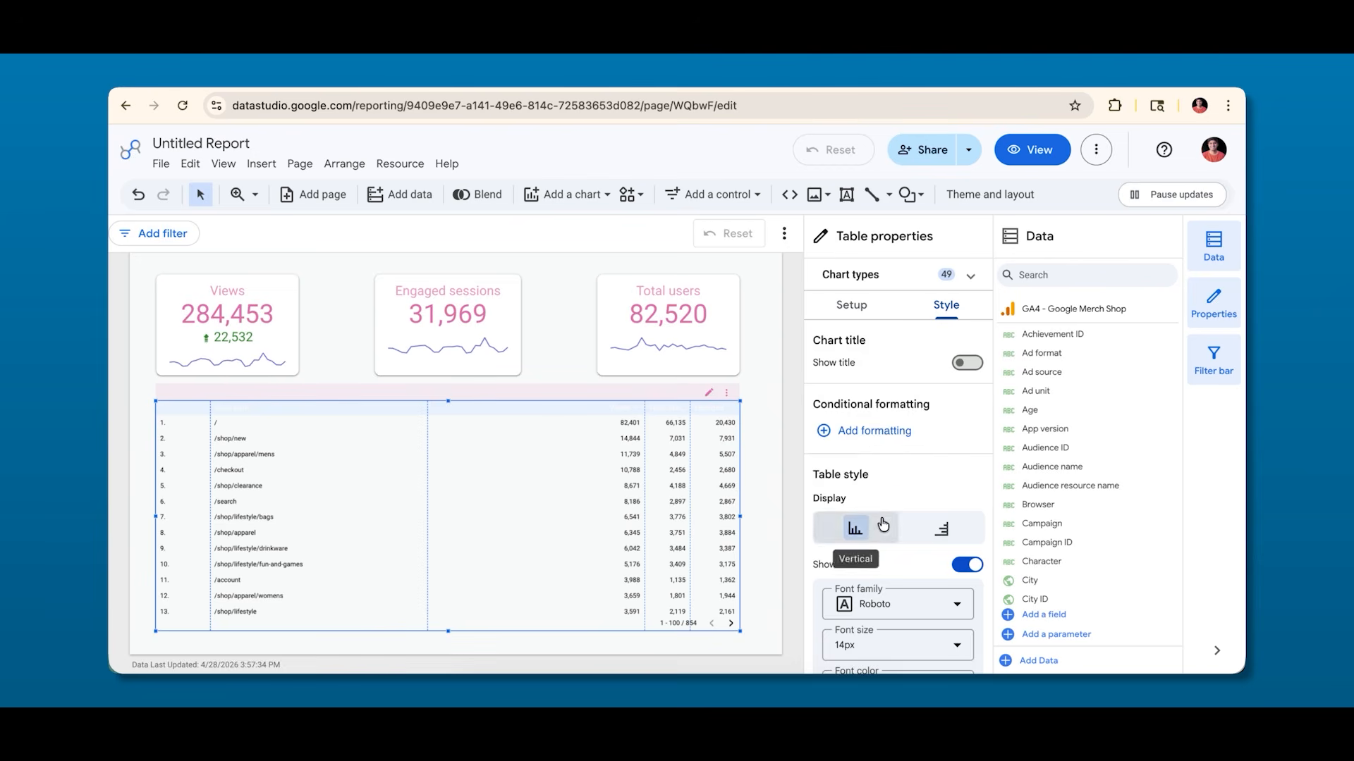
scroll(885, 522, down, 3)
scroll(882, 486, up, 2)
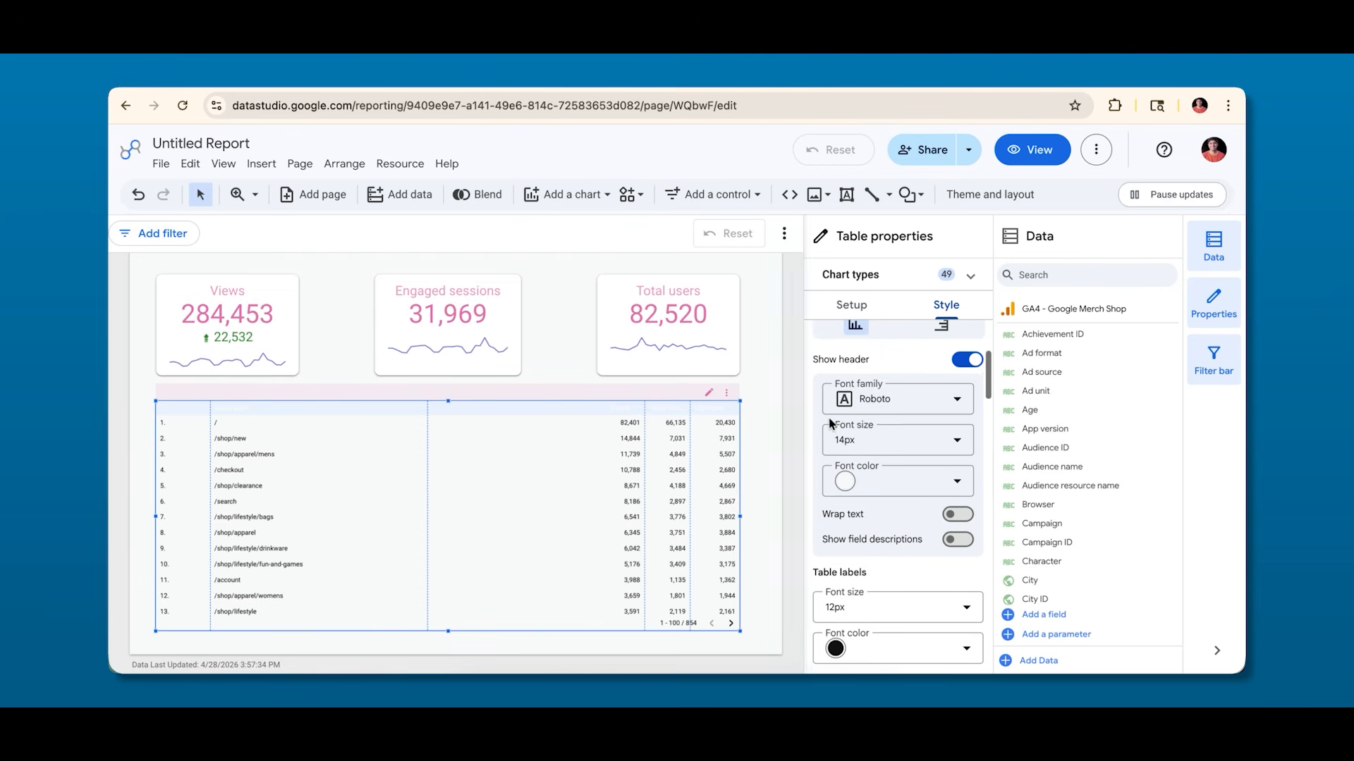
click(884, 495)
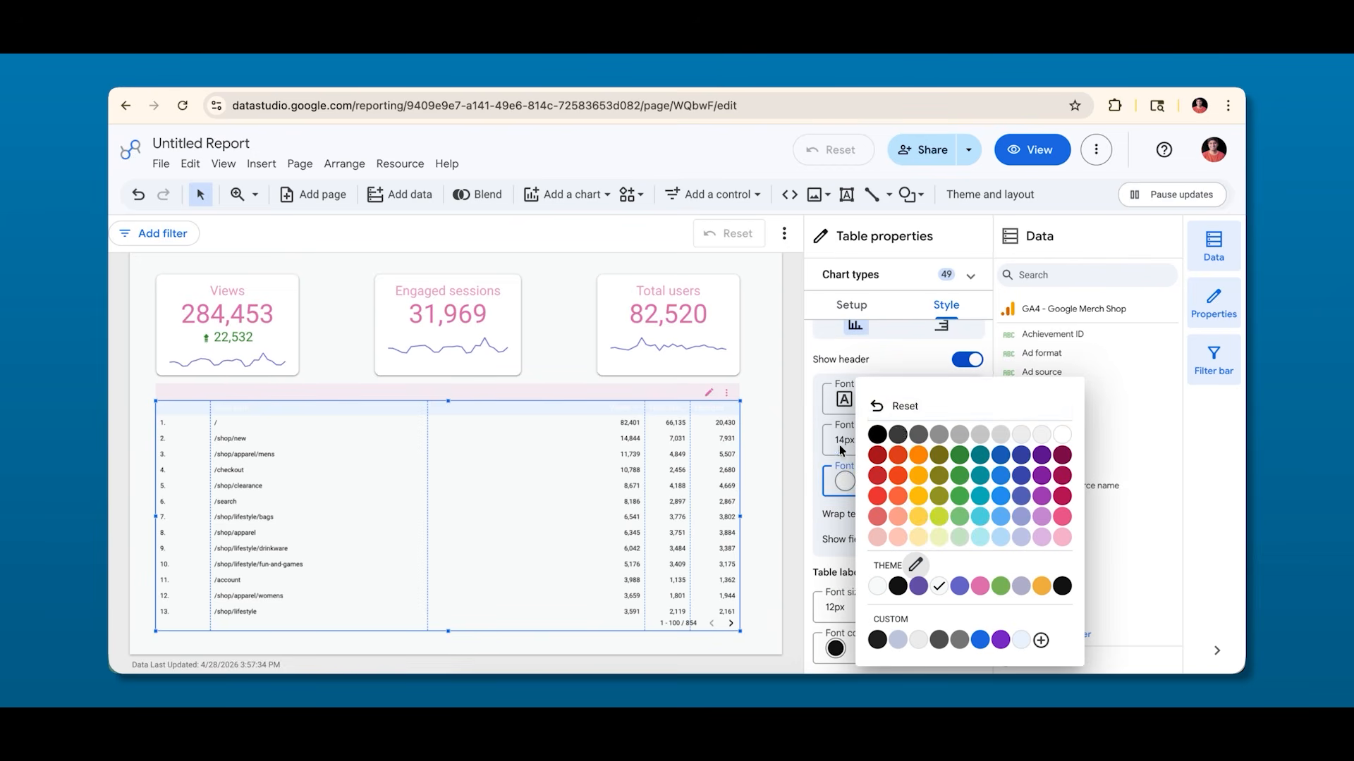
click(879, 435)
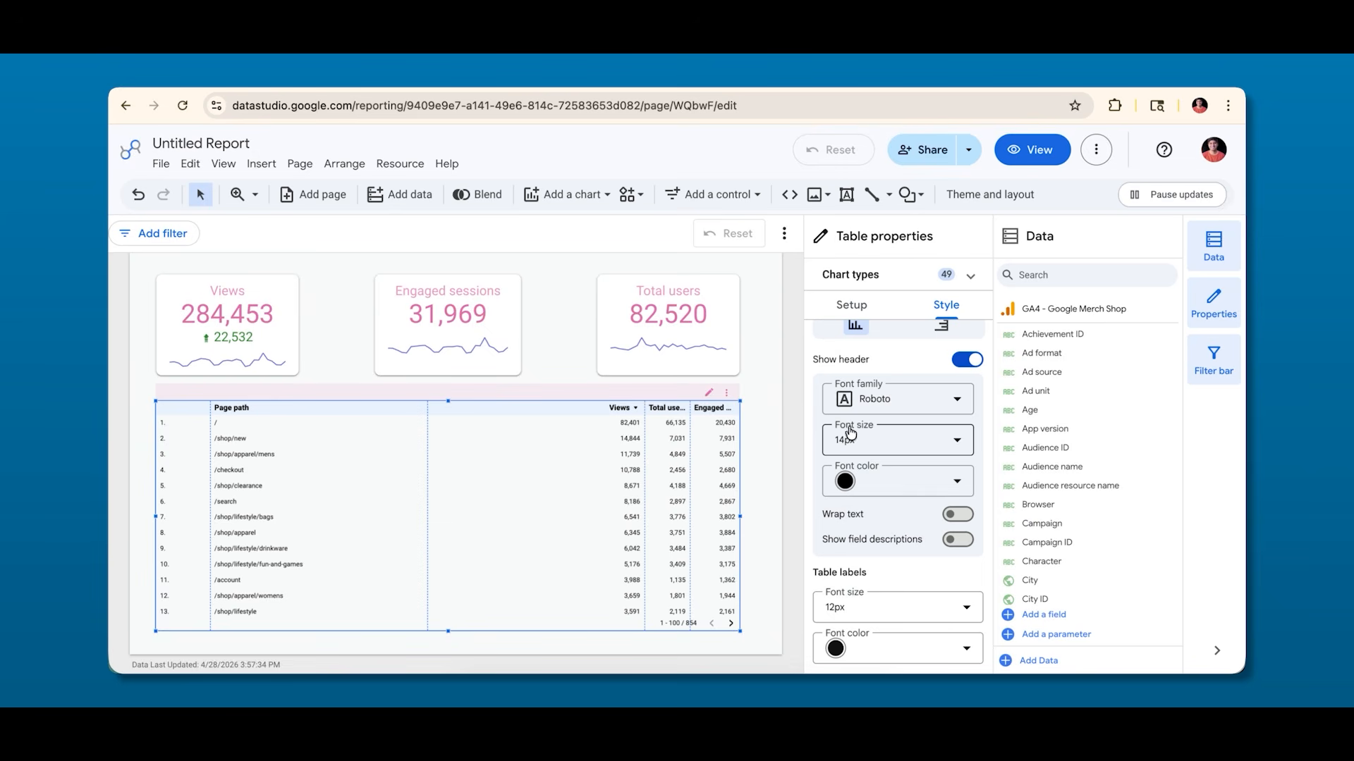
click(772, 406)
Set the page path table header's font size to 20px.
click(519, 432)
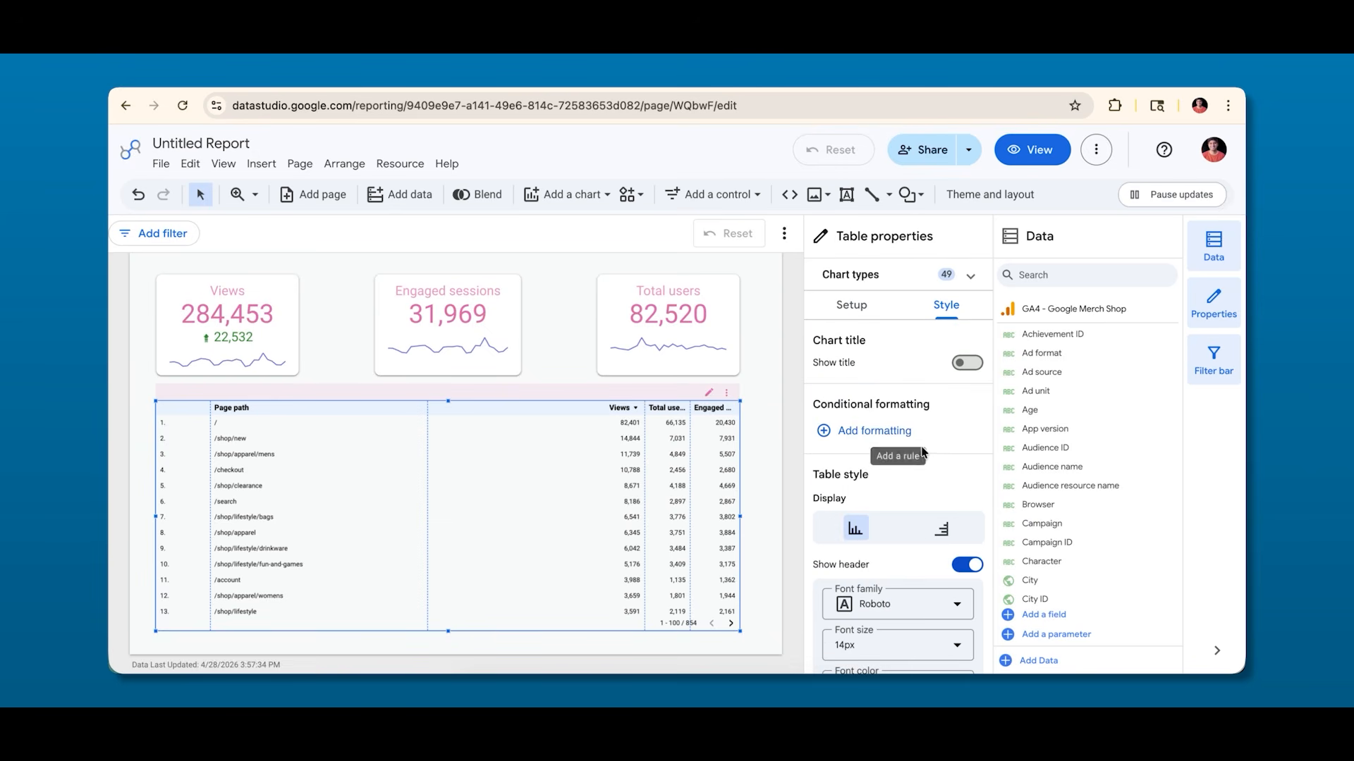
scroll(879, 520, down, 3)
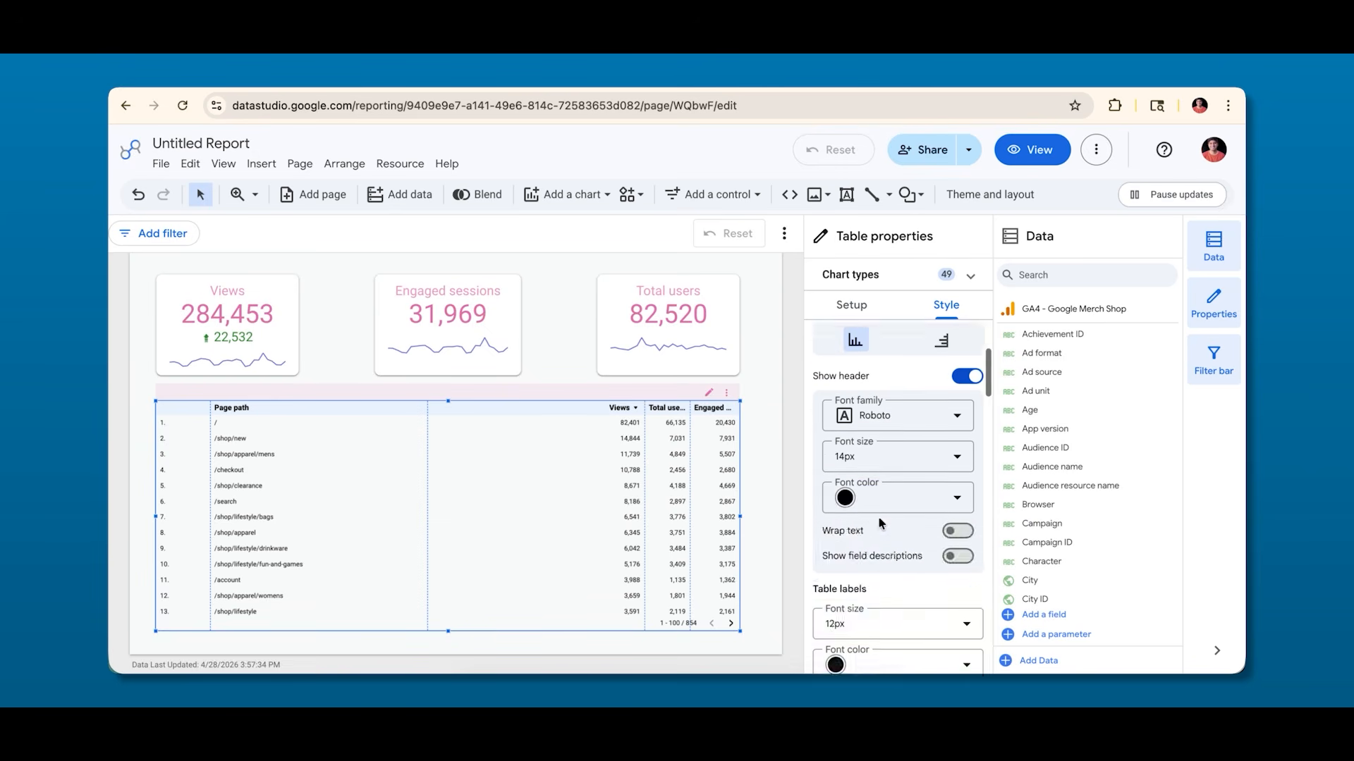
click(872, 459)
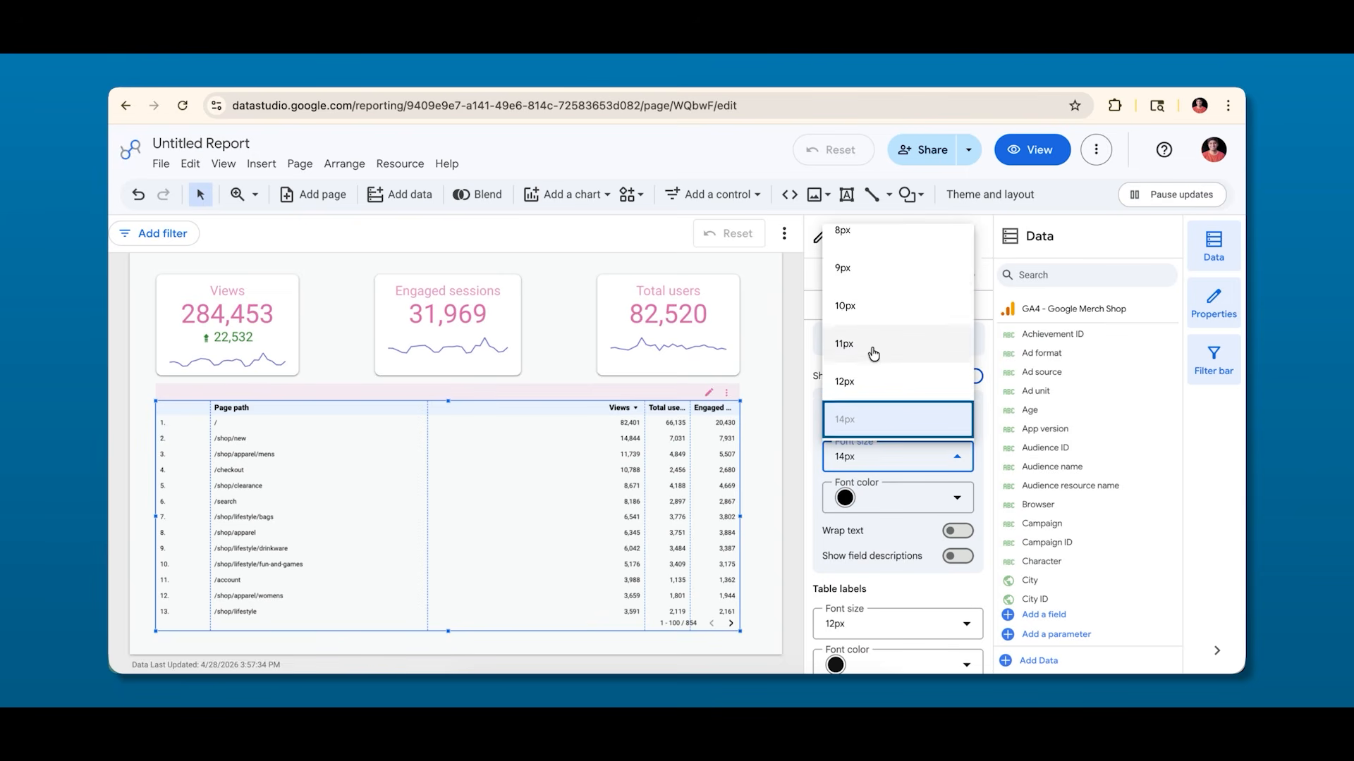
scroll(872, 353, down, 3)
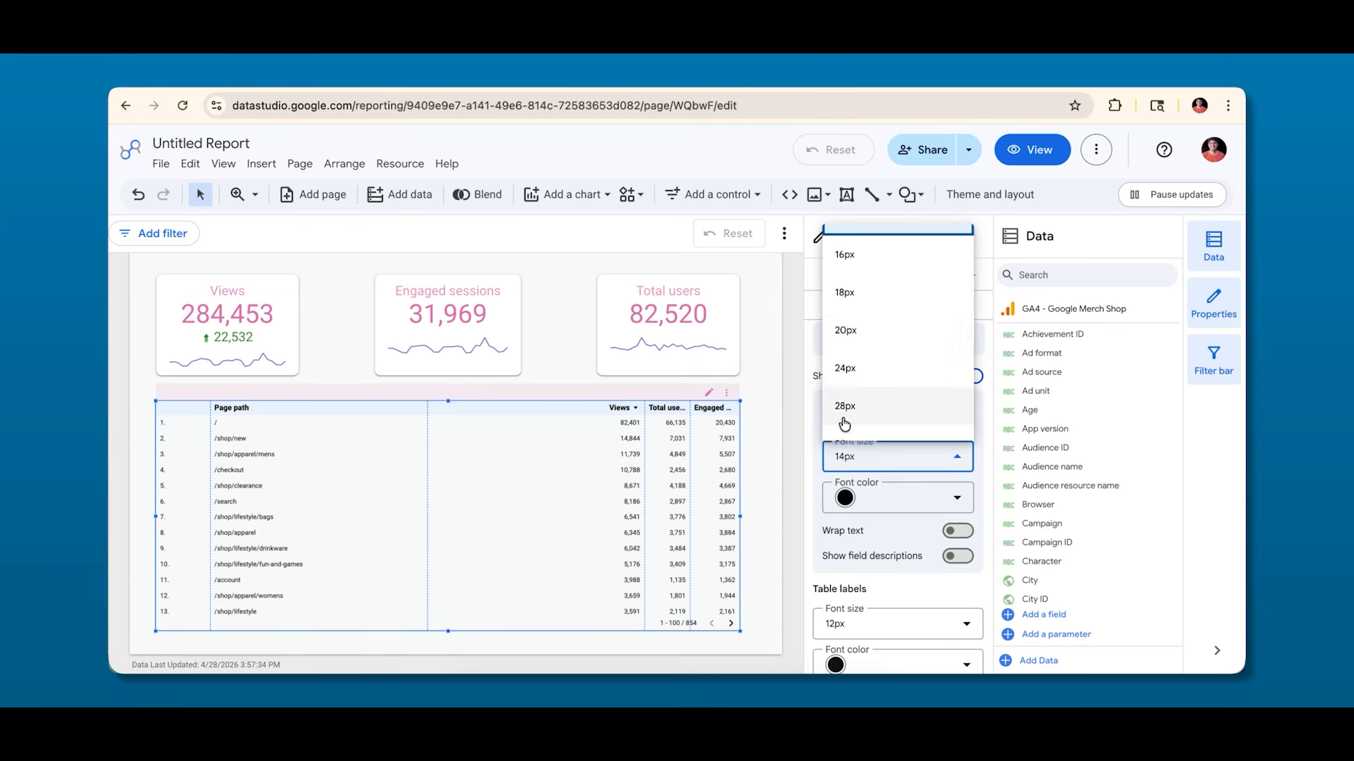
click(846, 425)
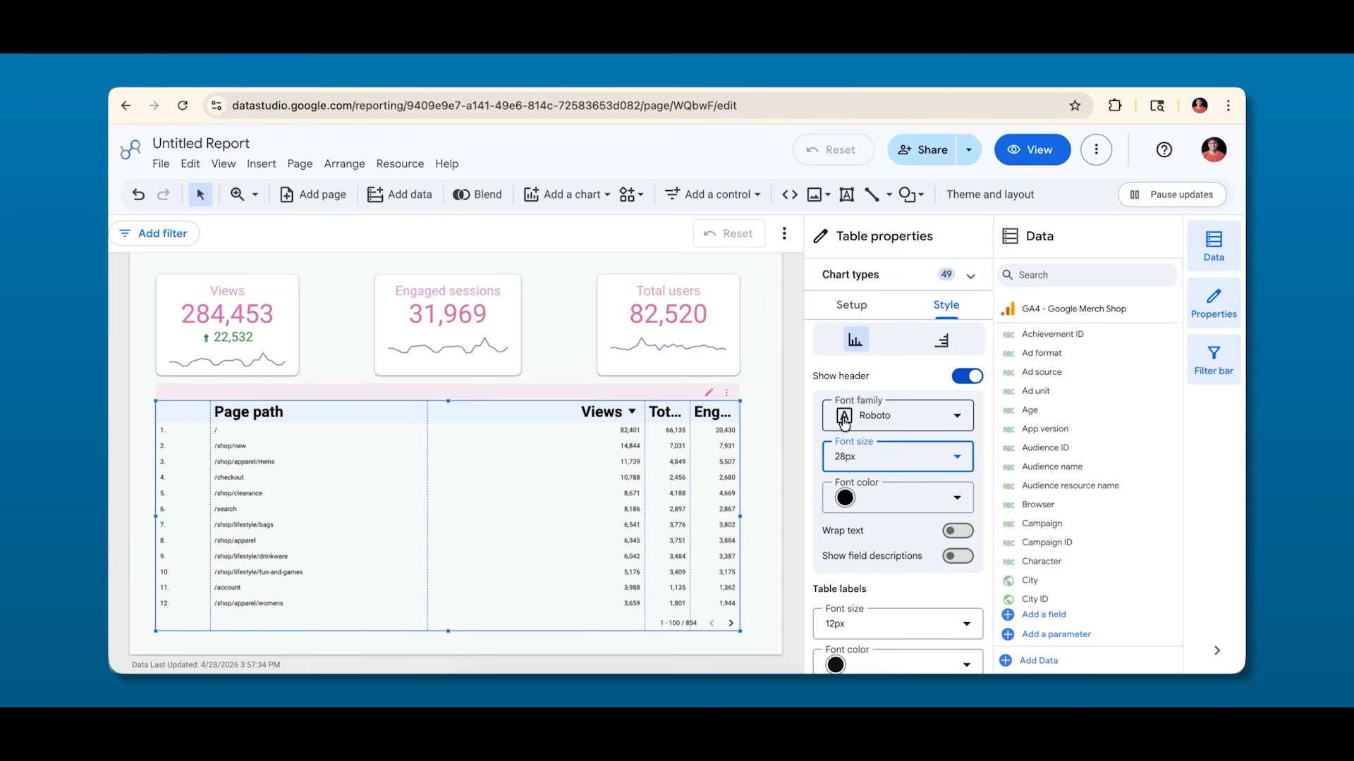
click(856, 457)
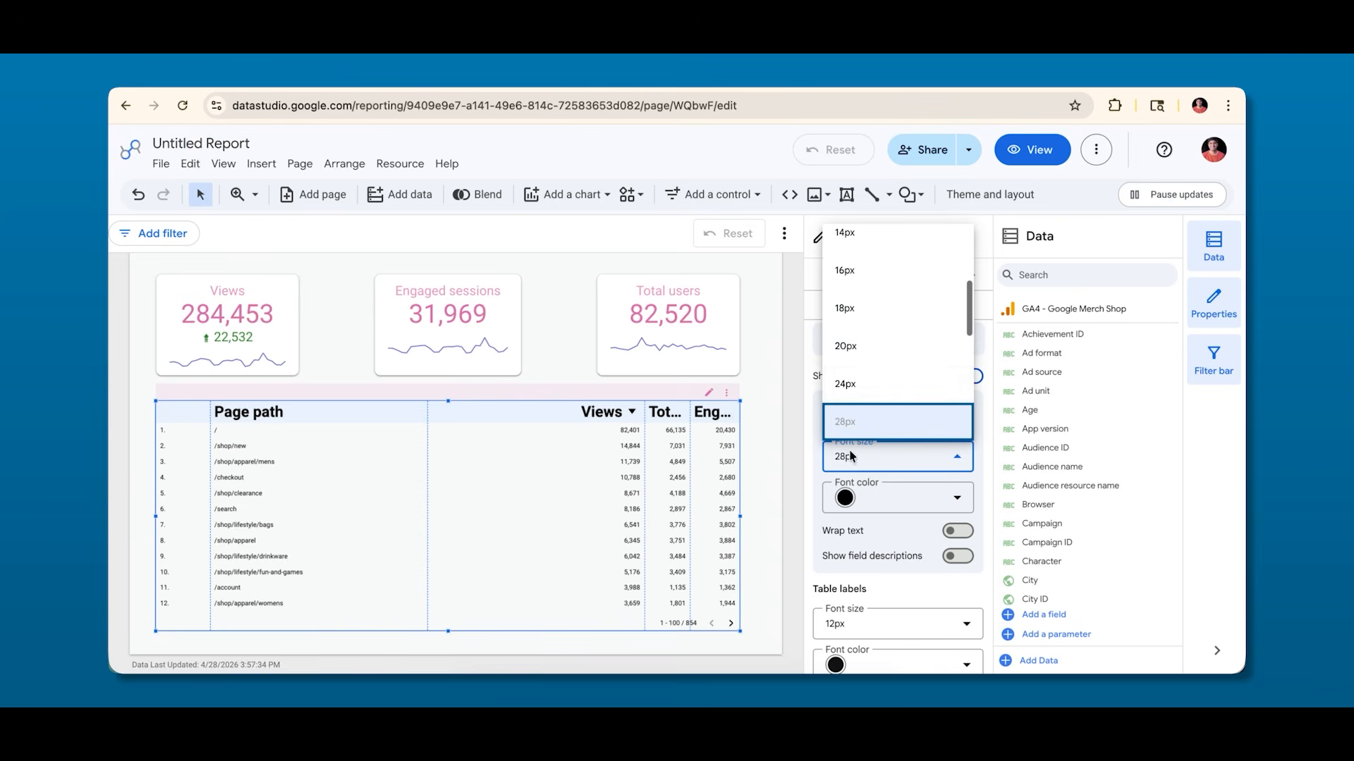
click(857, 346)
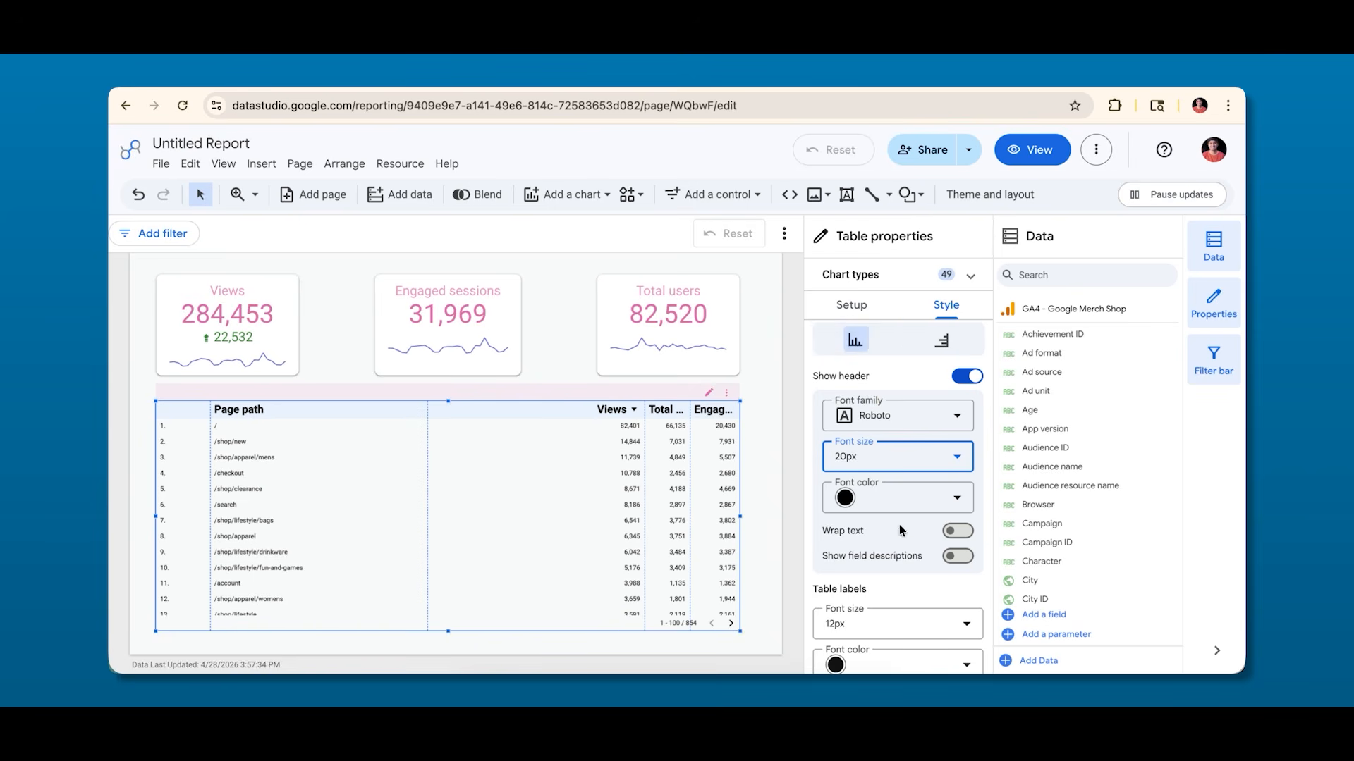
Set the table labels' font size to 16px and increase the table's height down to the page's lower edge.
scroll(899, 527, down, 2)
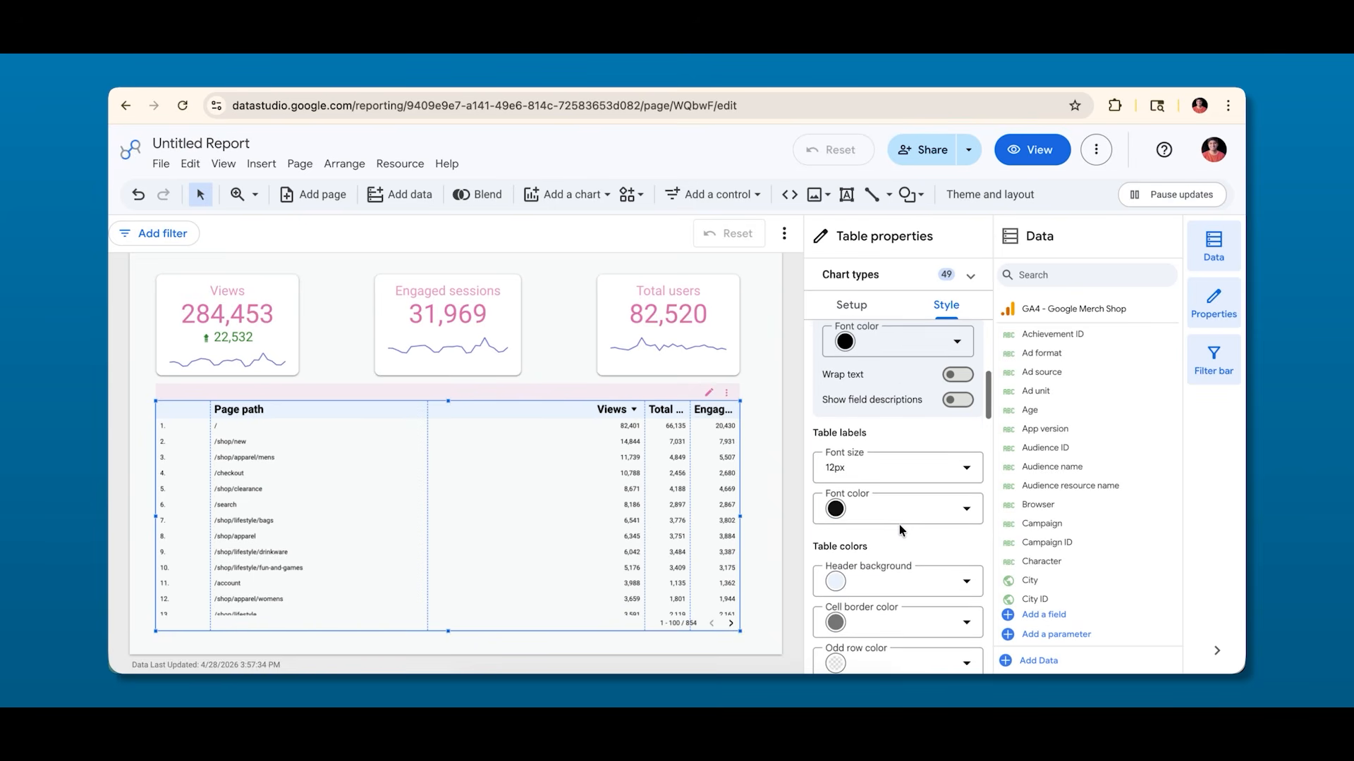
click(896, 471)
scroll(843, 400, down, 1)
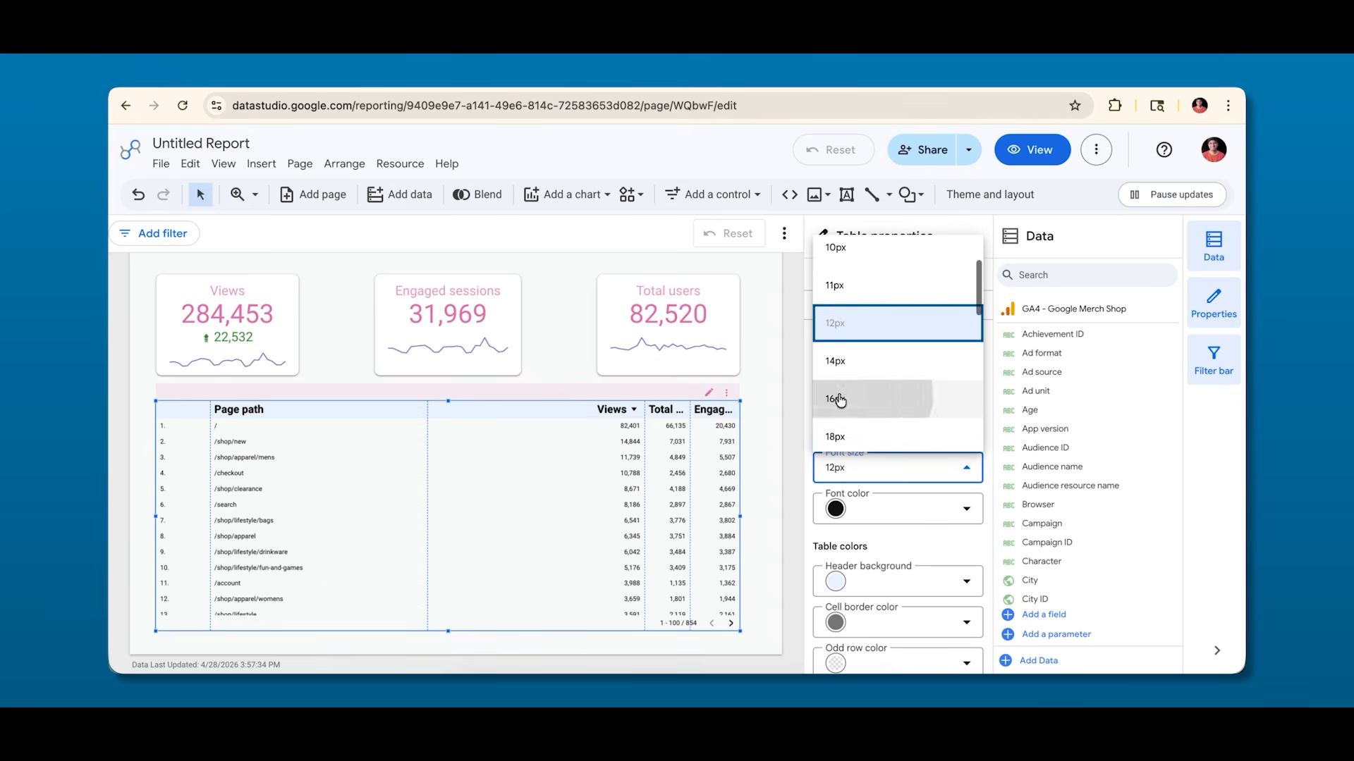
click(839, 395)
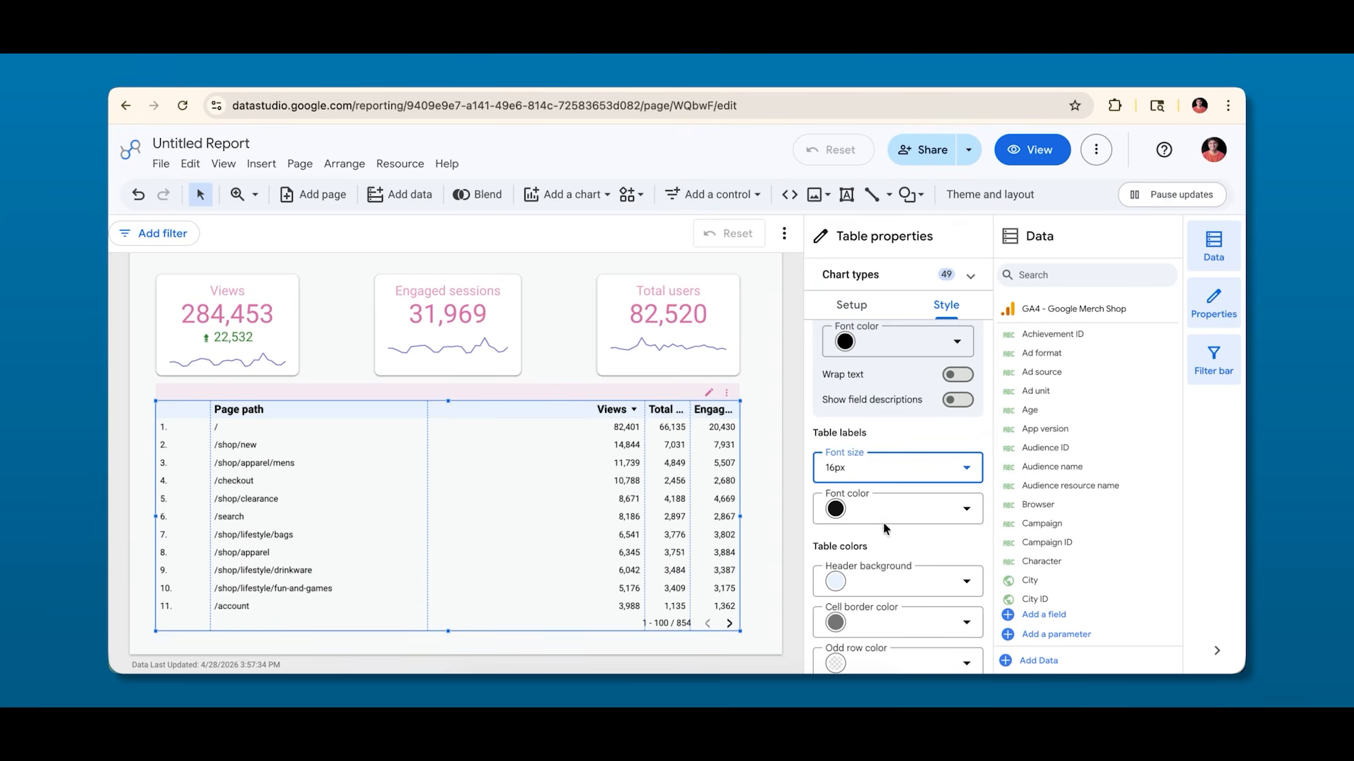
scroll(888, 534, down, 2)
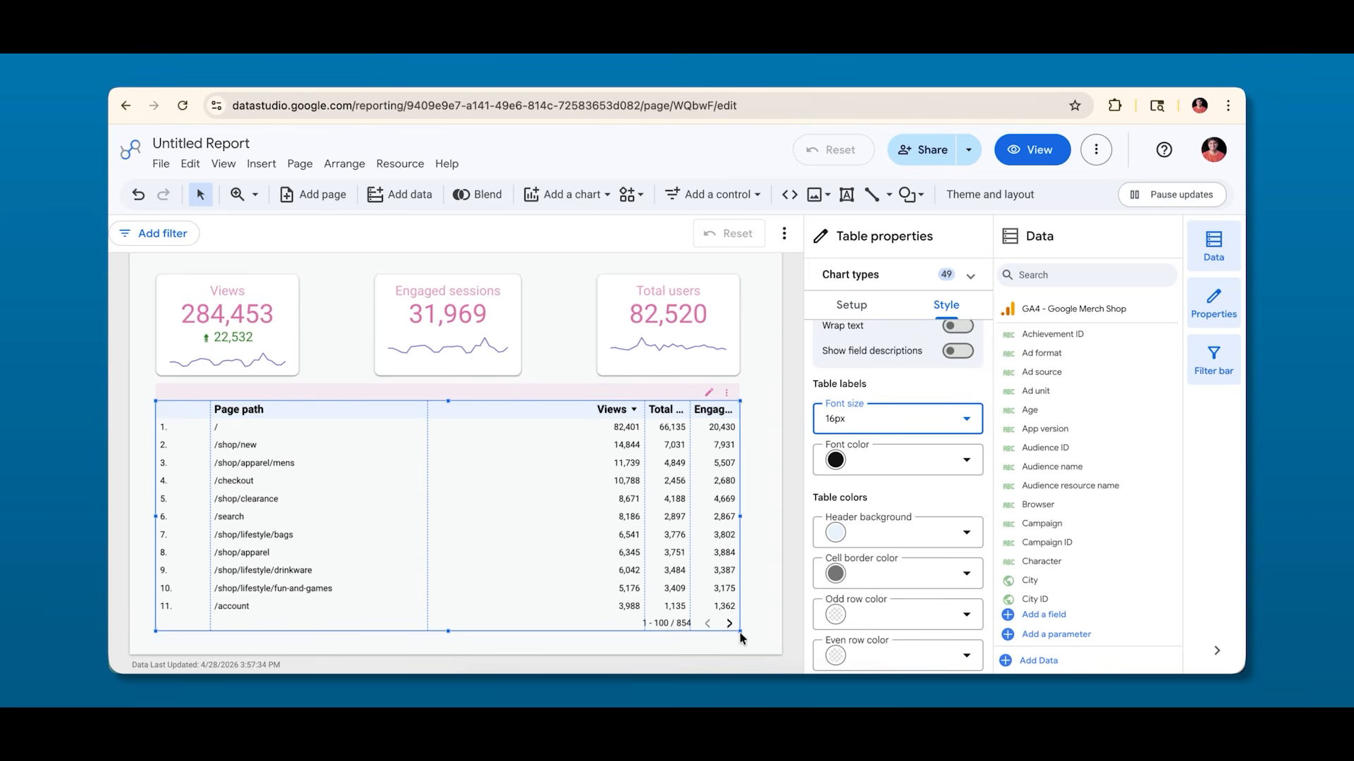
drag(446, 631, 446, 655)
Give the table header the theme's blue-violet background color and a white font color.
scroll(886, 513, down, 1)
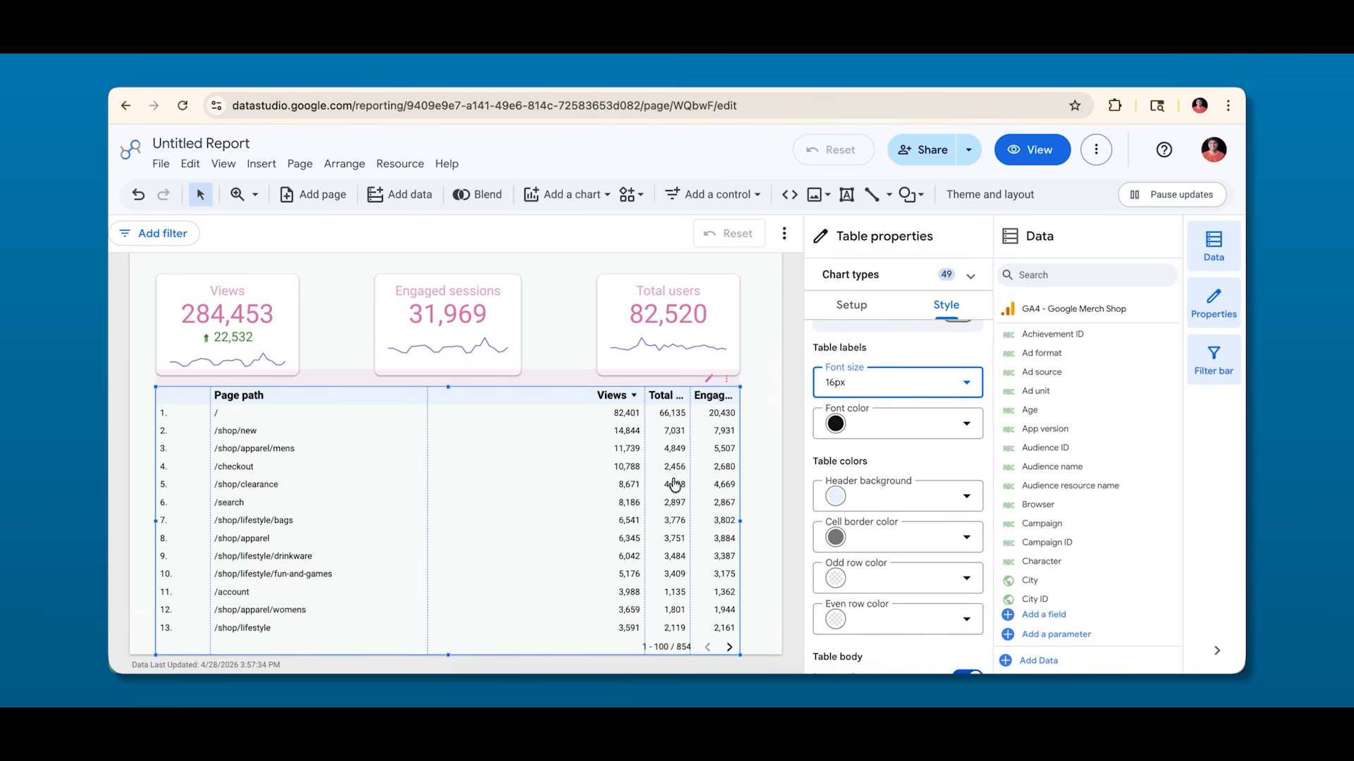
click(891, 502)
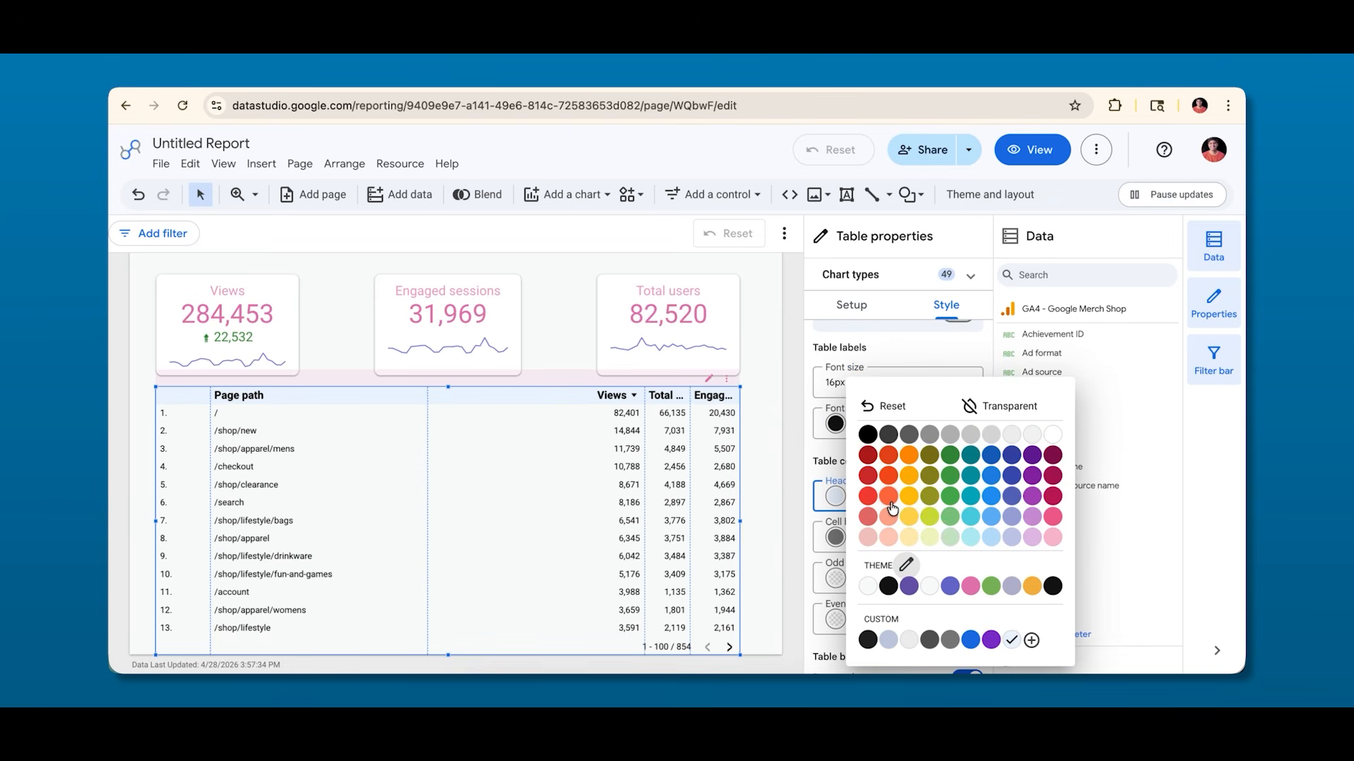
click(951, 586)
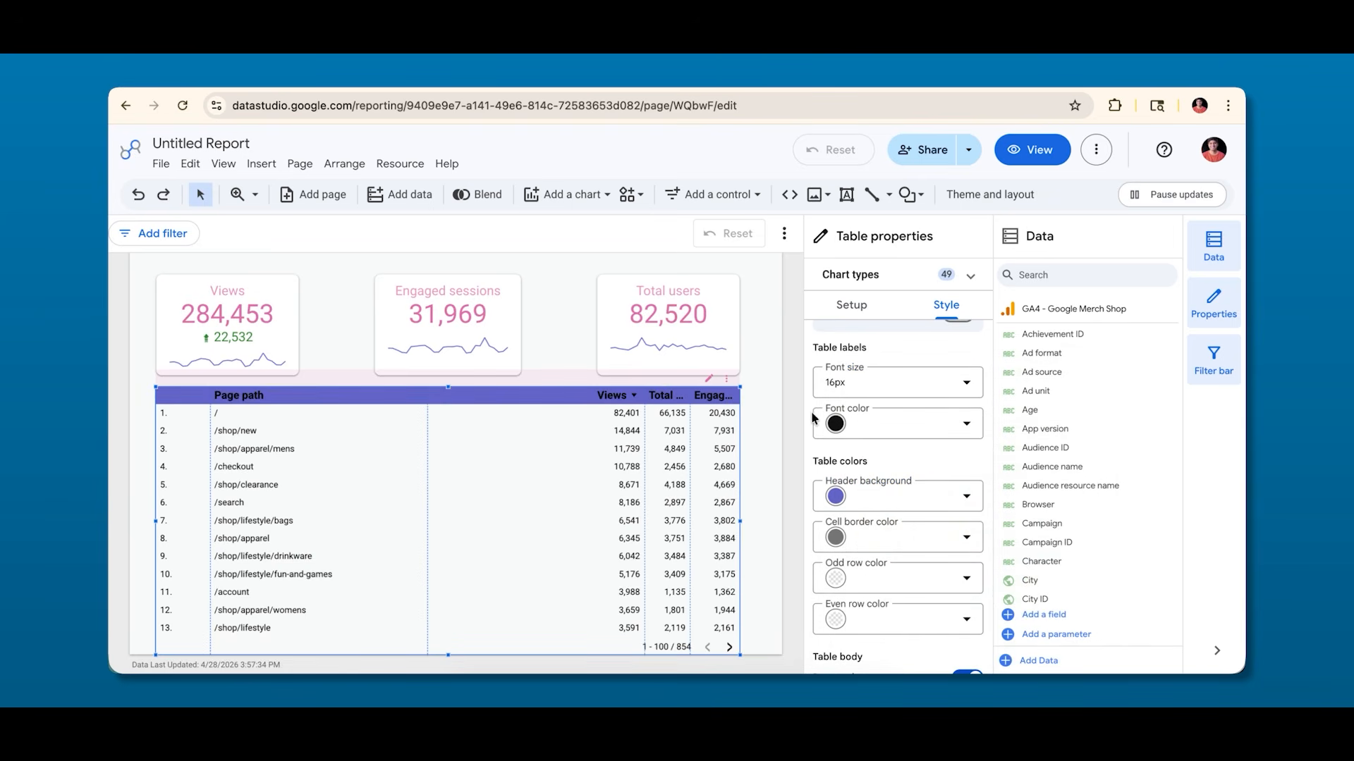
scroll(898, 440, up, 5)
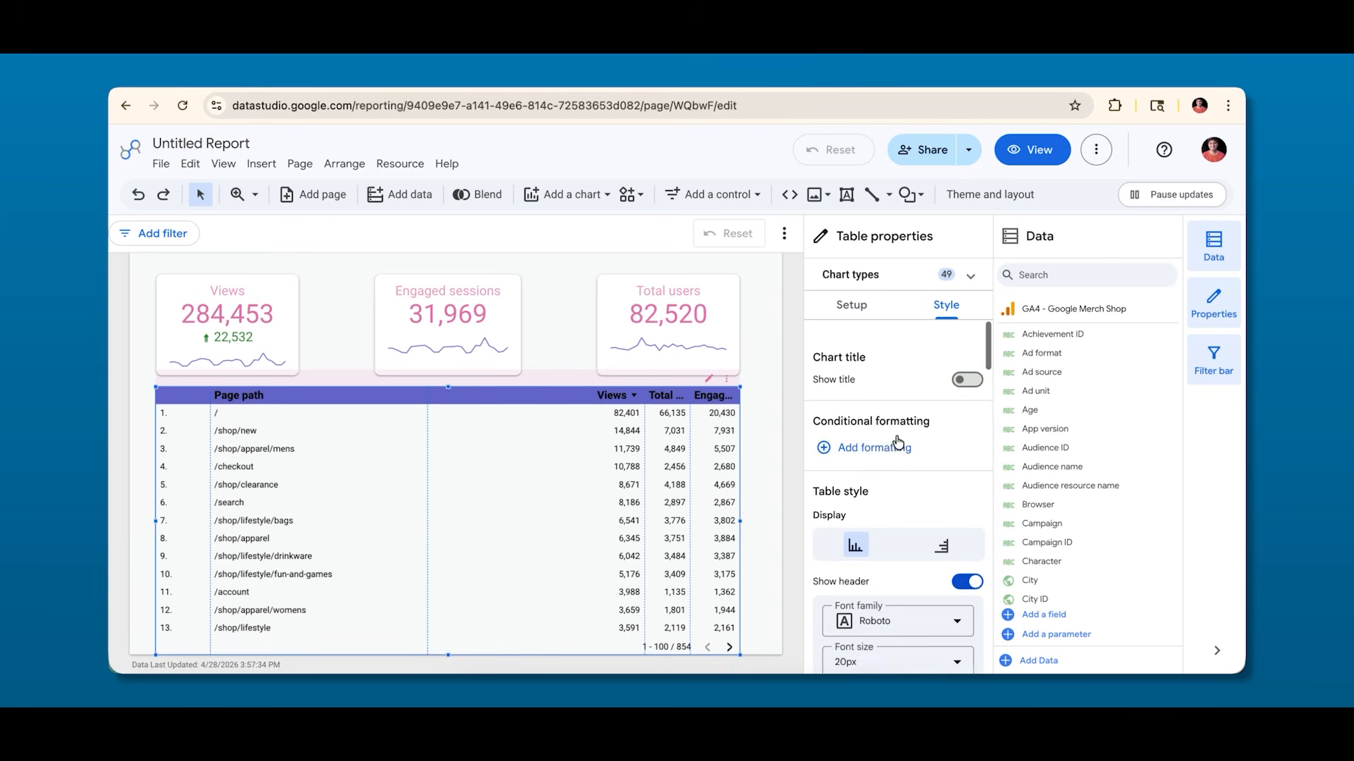
scroll(897, 441, down, 2)
click(867, 613)
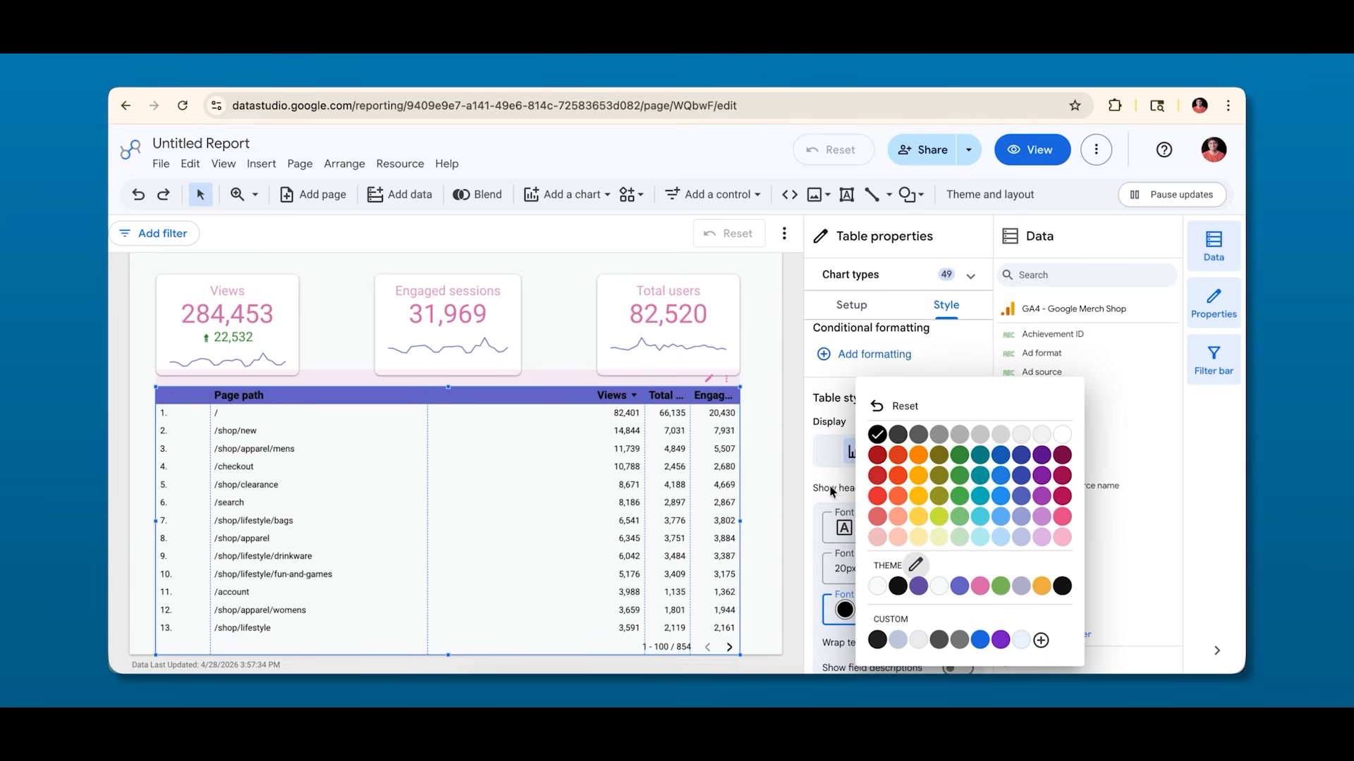
click(1061, 437)
Set the table's even row color to light indigo (#c5cae9).
scroll(885, 400, down, 5)
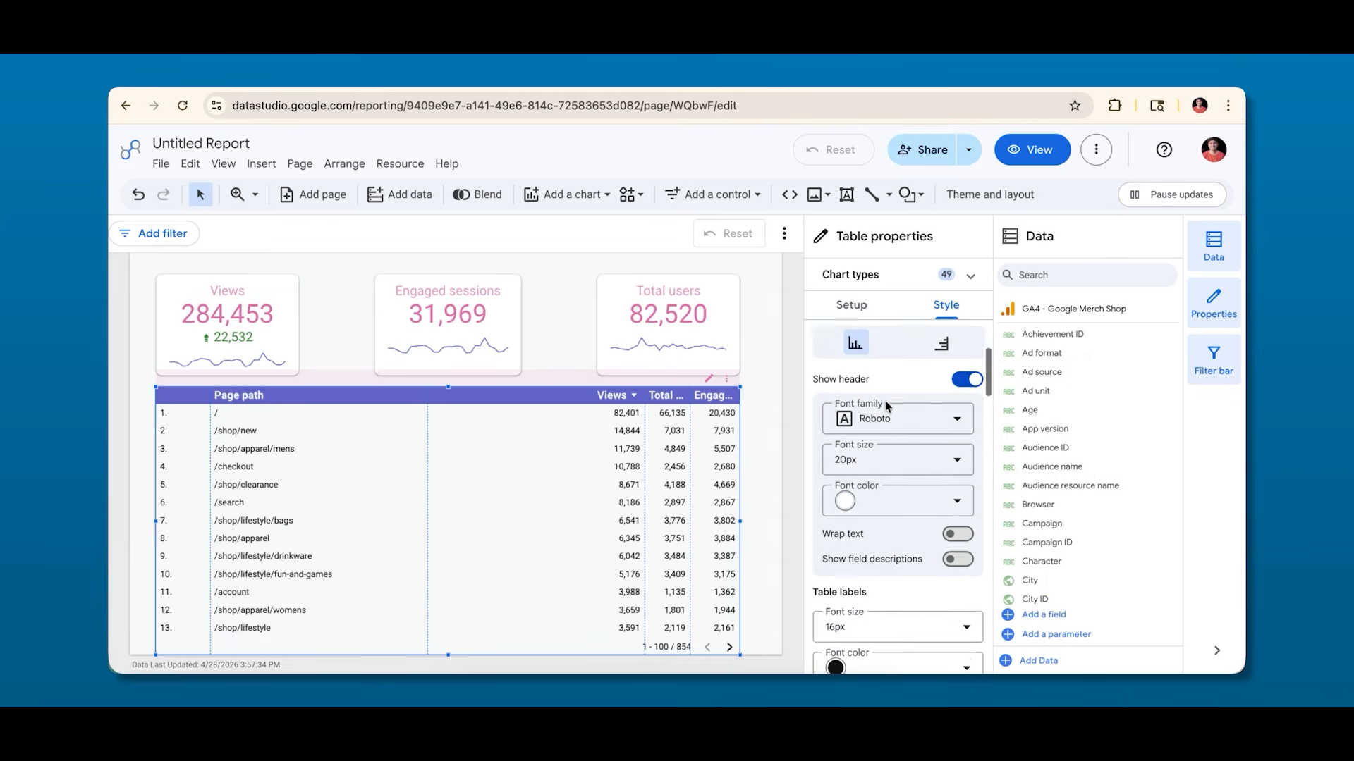
scroll(885, 519, down, 2)
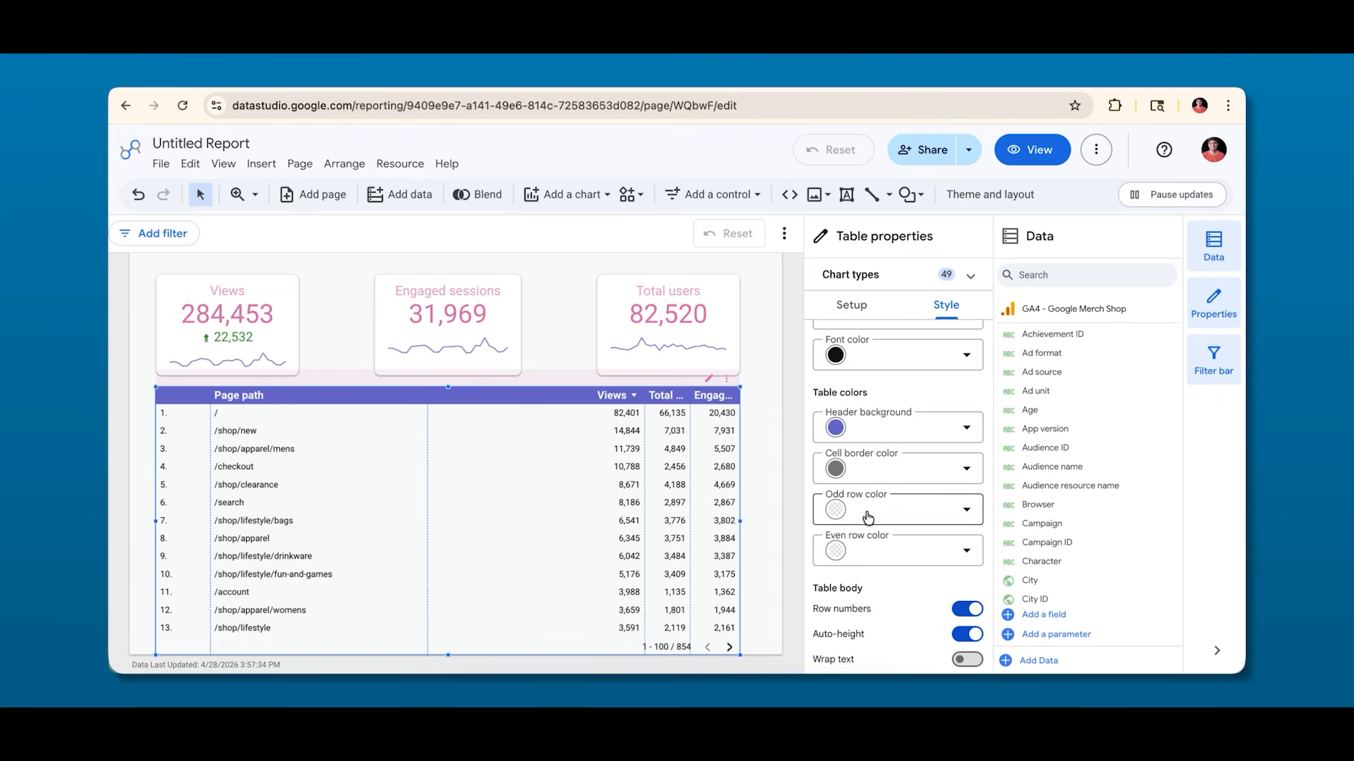
scroll(862, 502, down, 1)
click(865, 478)
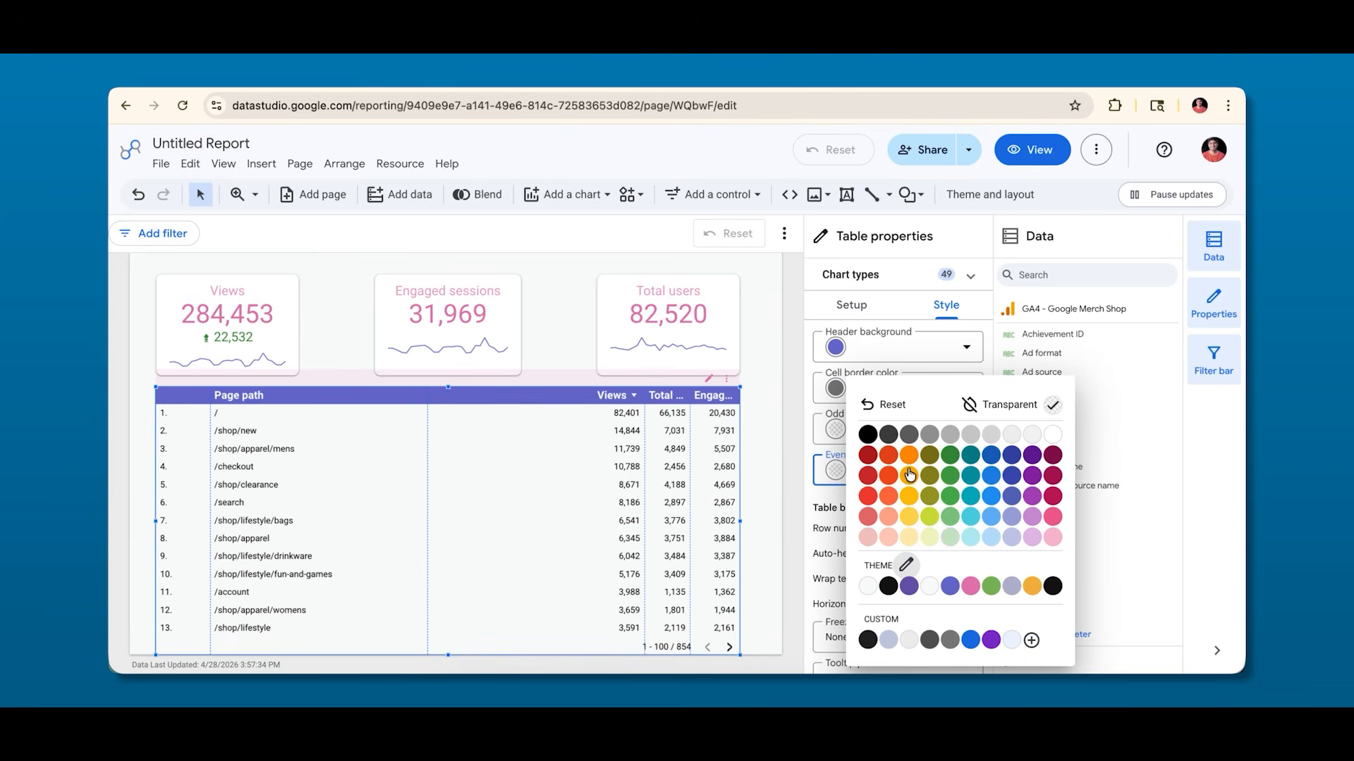
click(1012, 540)
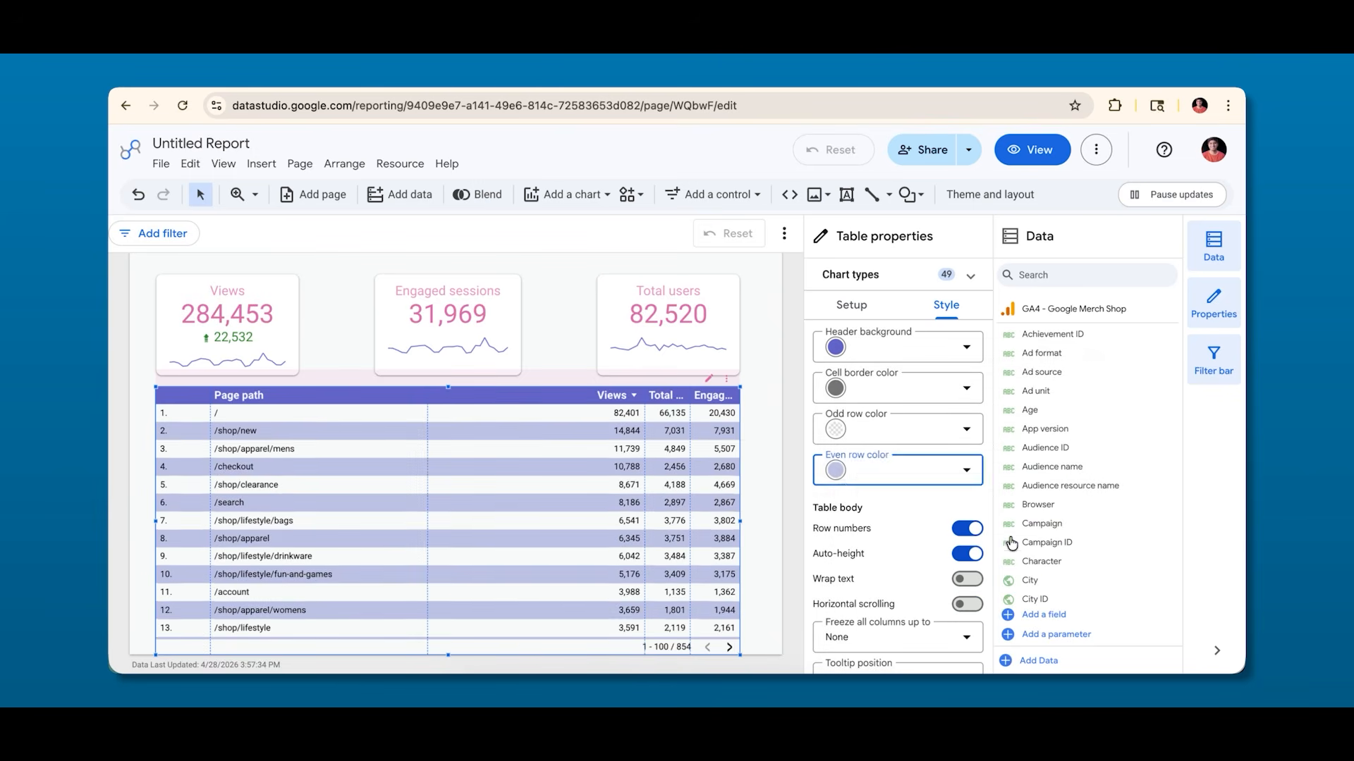
Make the even row color semi-transparent with a custom color alpha of 55.
click(853, 476)
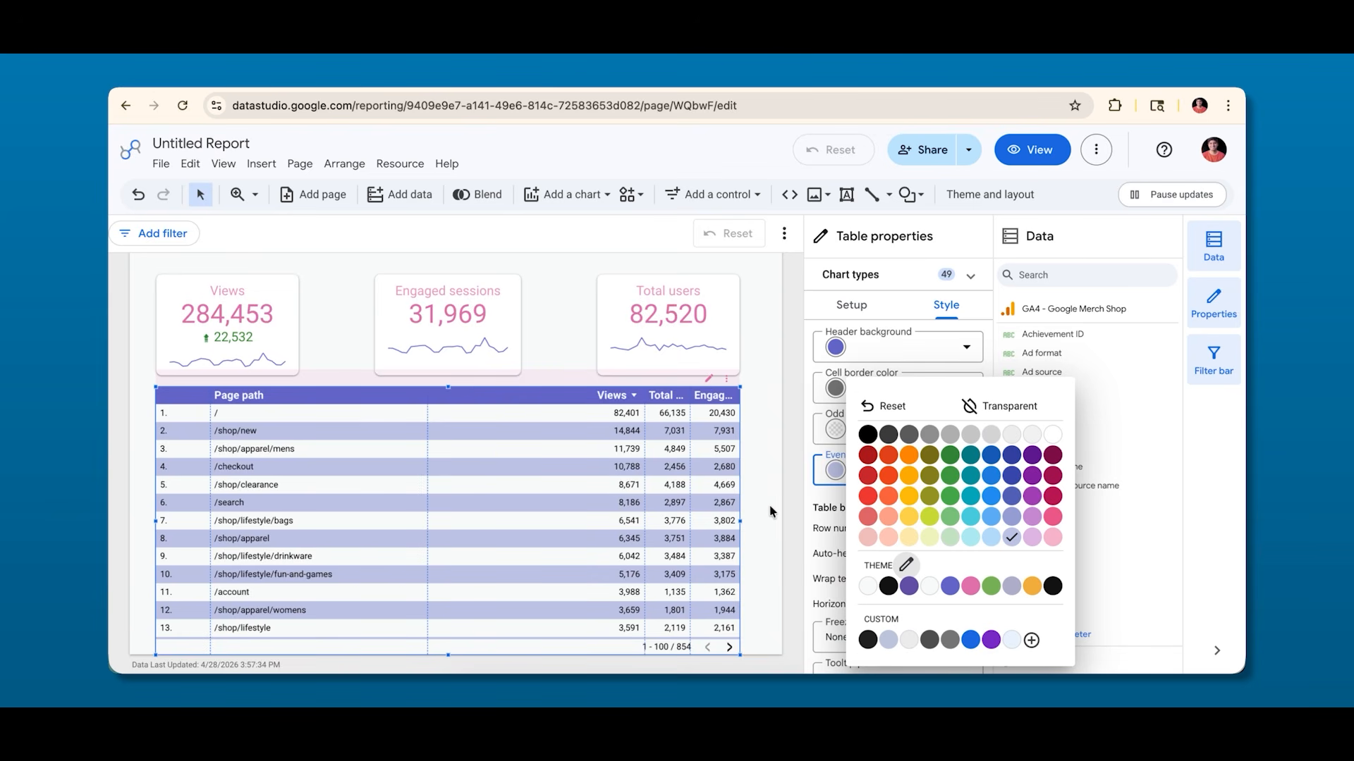
click(1031, 640)
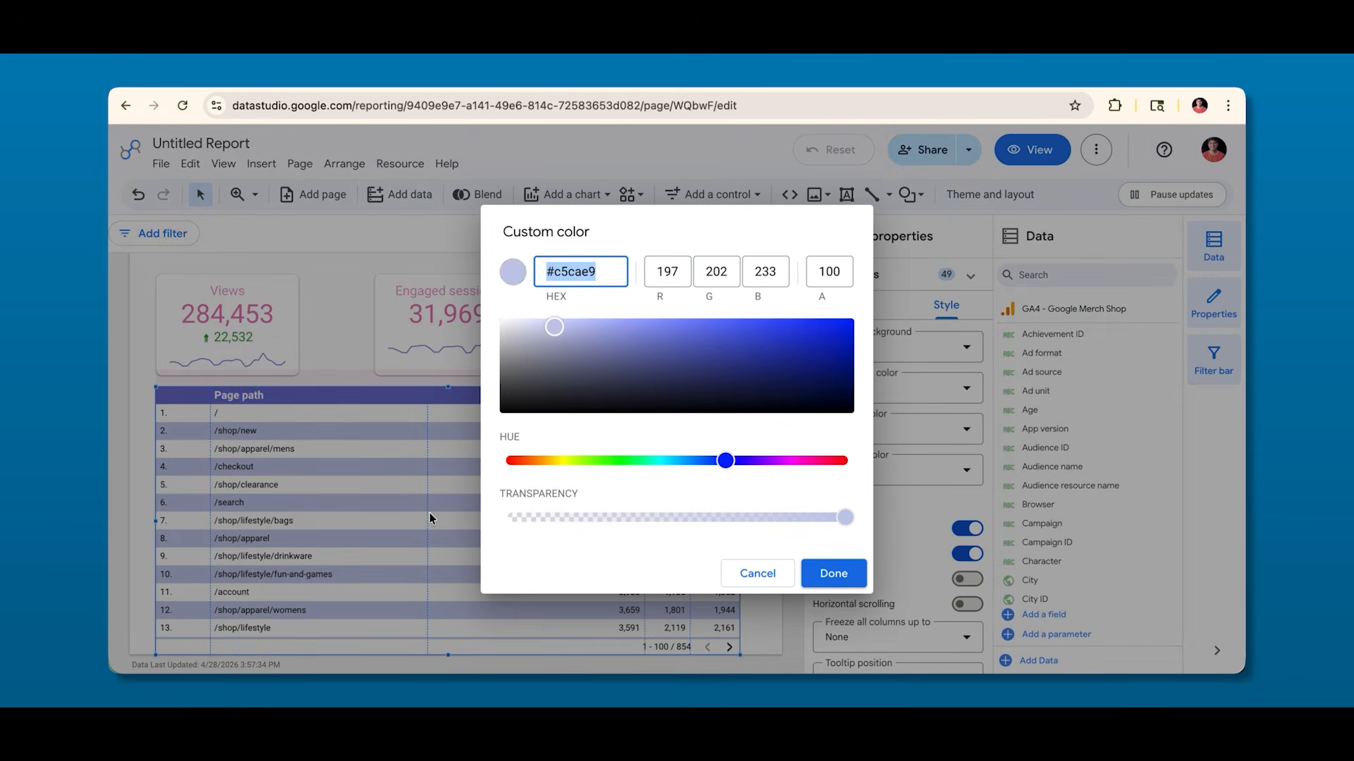
drag(844, 519, 695, 526)
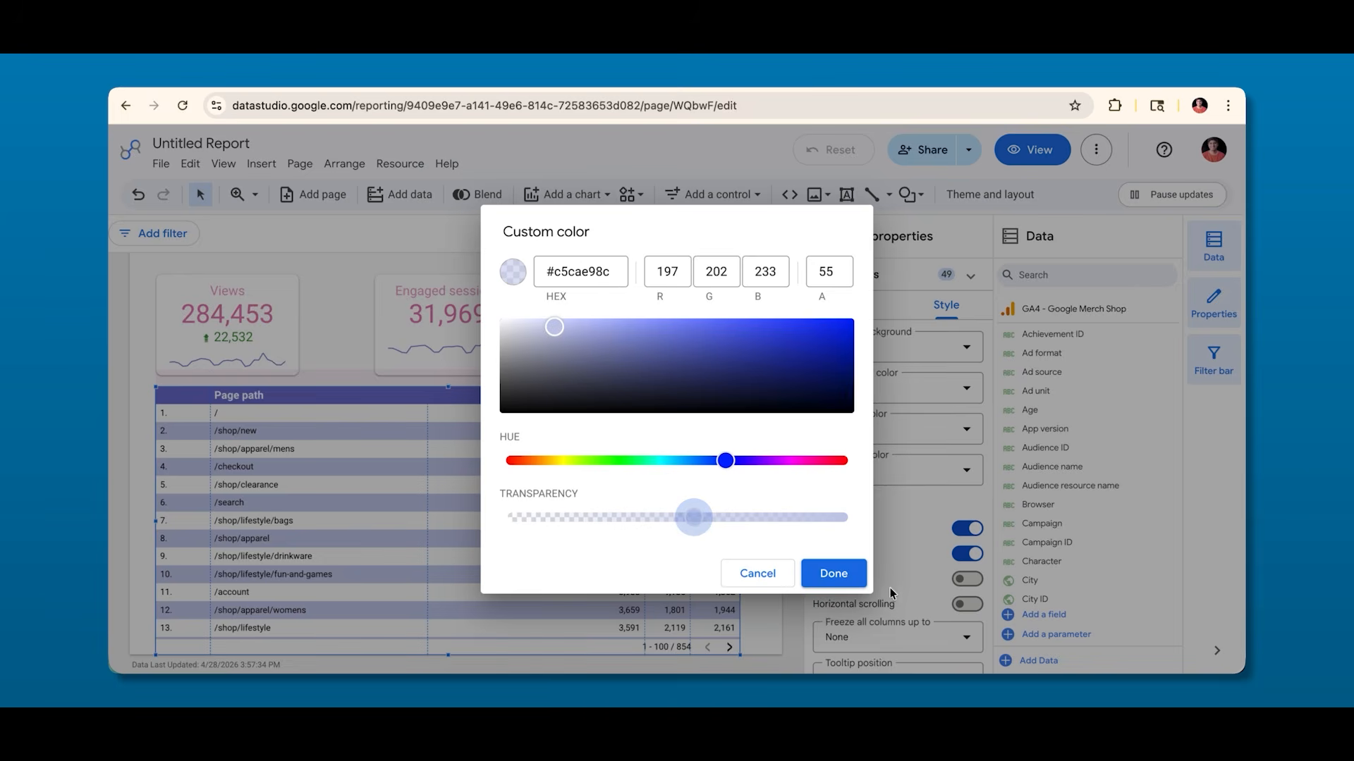
click(834, 573)
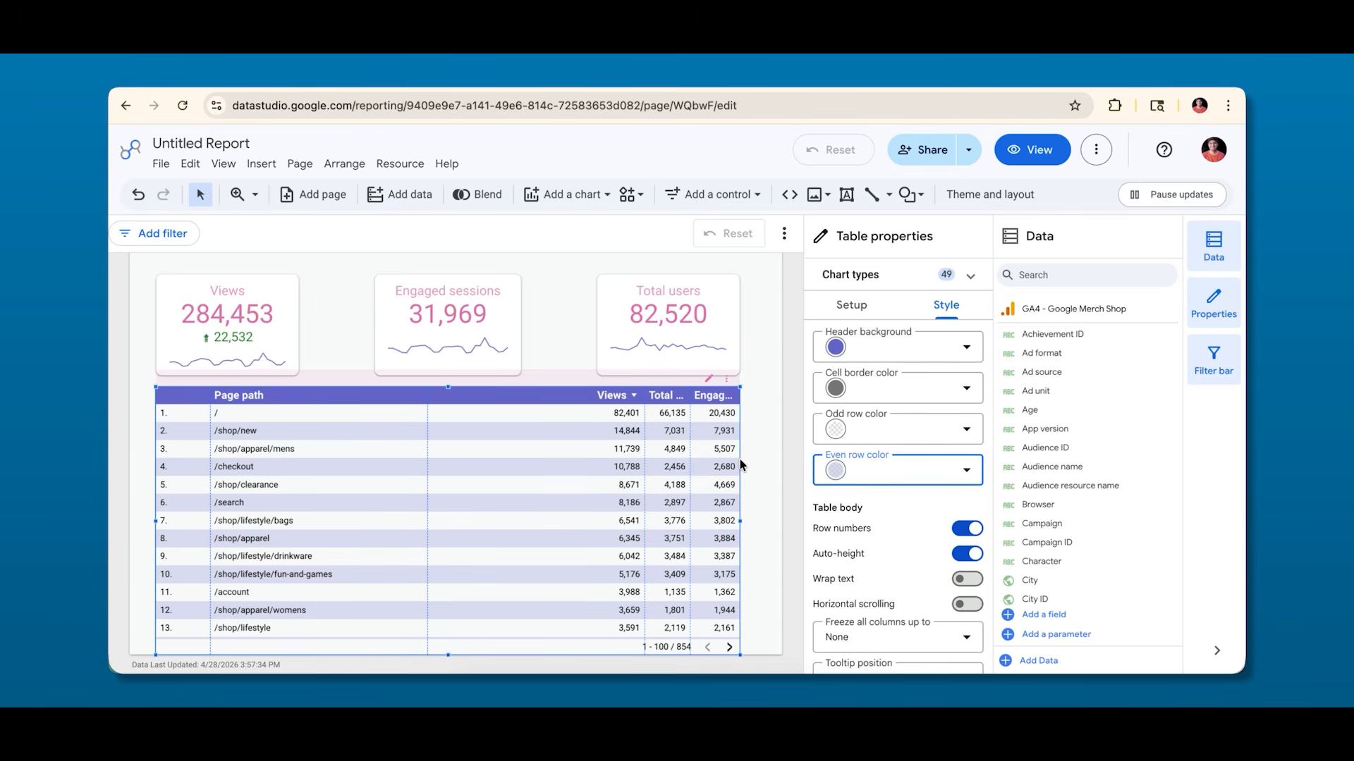
Try text wrapping in the table body and switch it off again.
click(964, 579)
click(966, 579)
scroll(938, 564, down, 3)
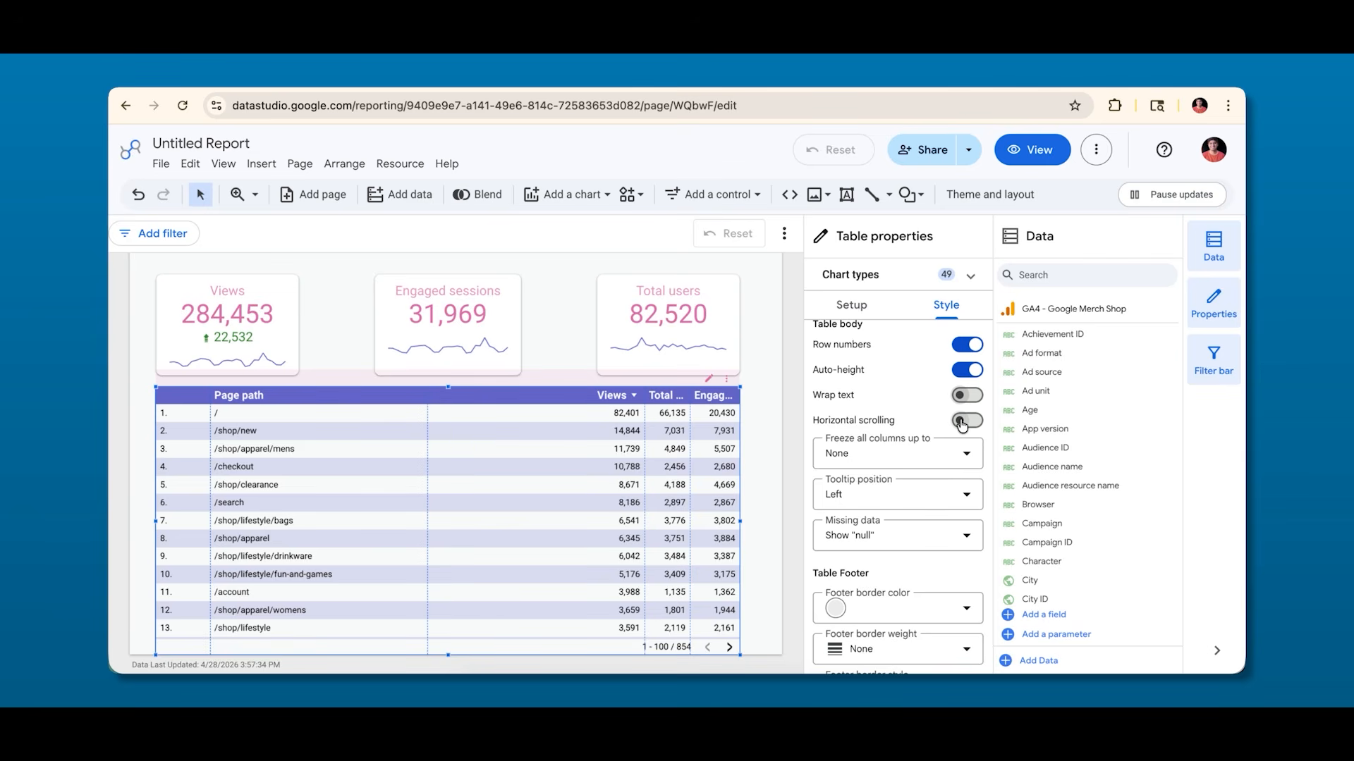
Try horizontal scrolling in the table body and switch it off again.
click(963, 421)
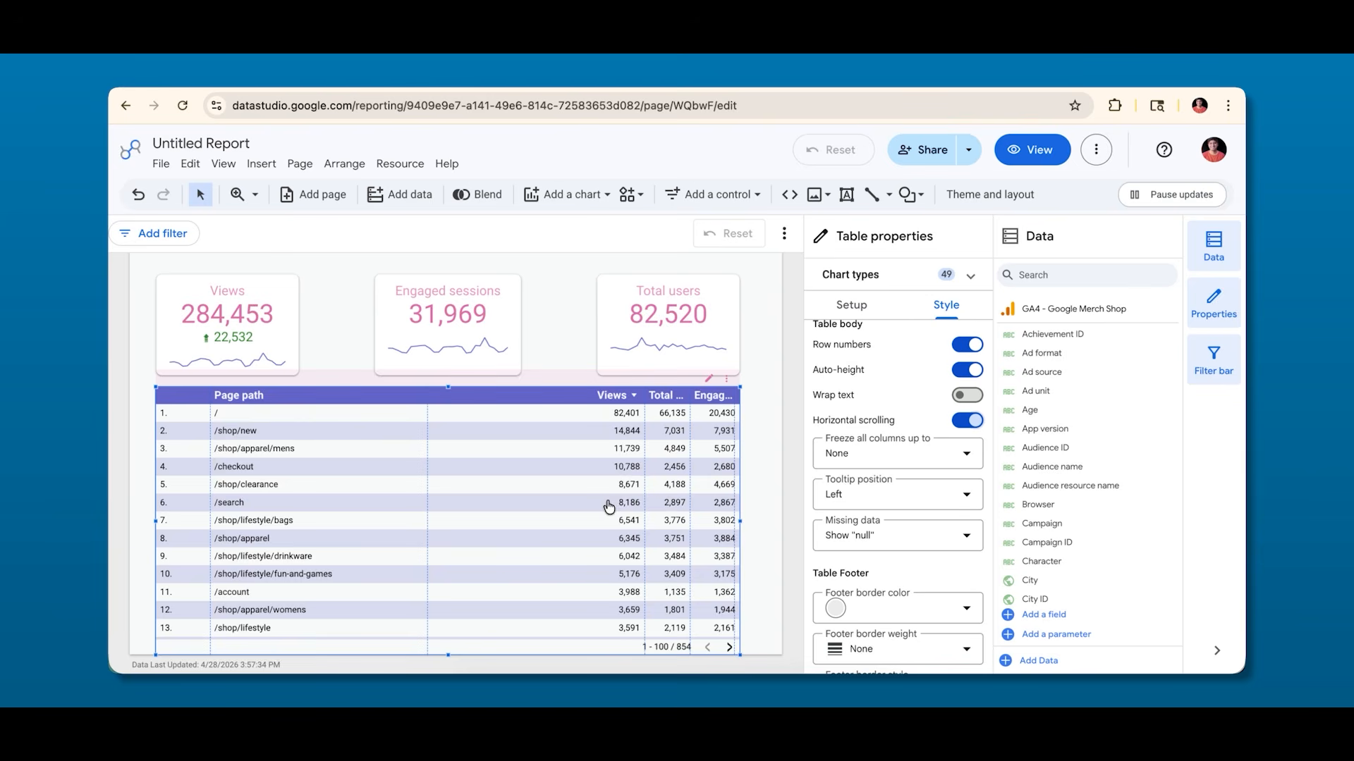
click(971, 421)
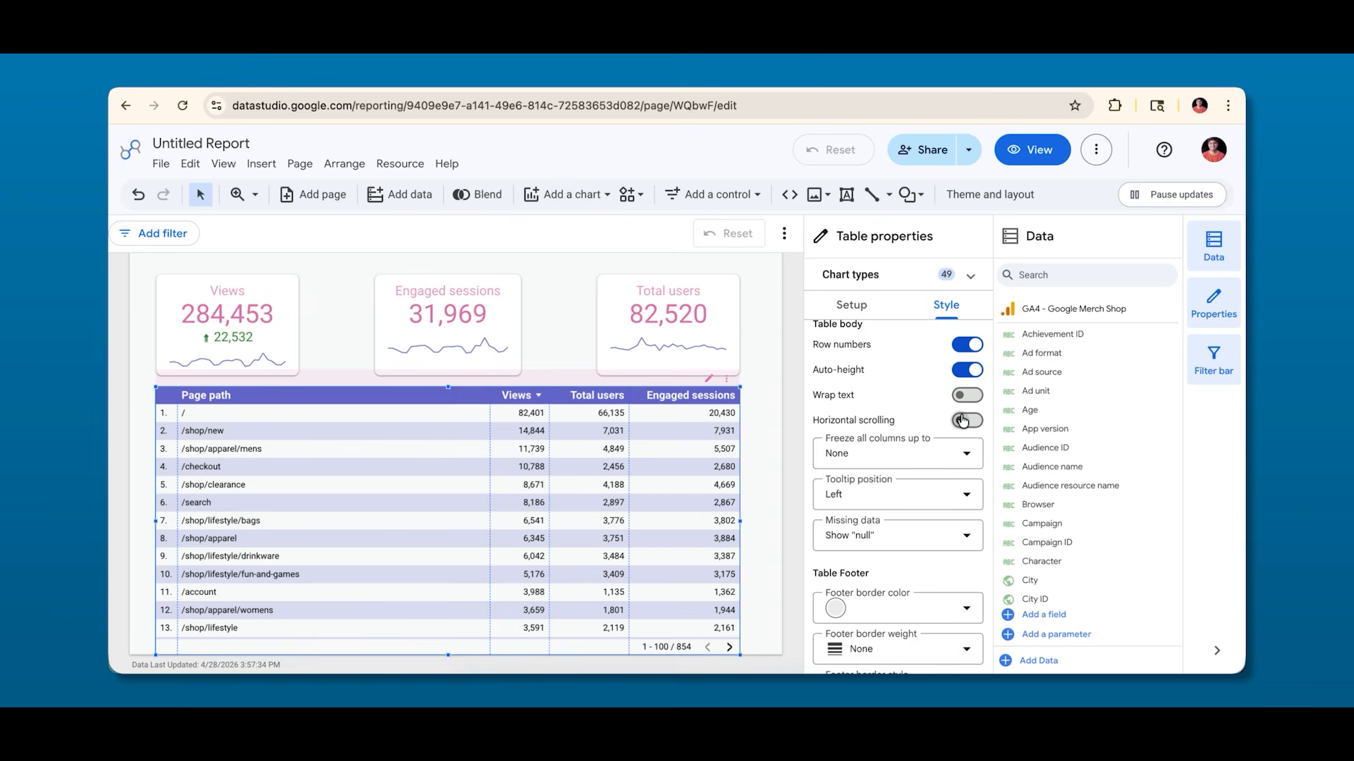
Set the table's footer border color to the theme's pink.
scroll(861, 564, down, 2)
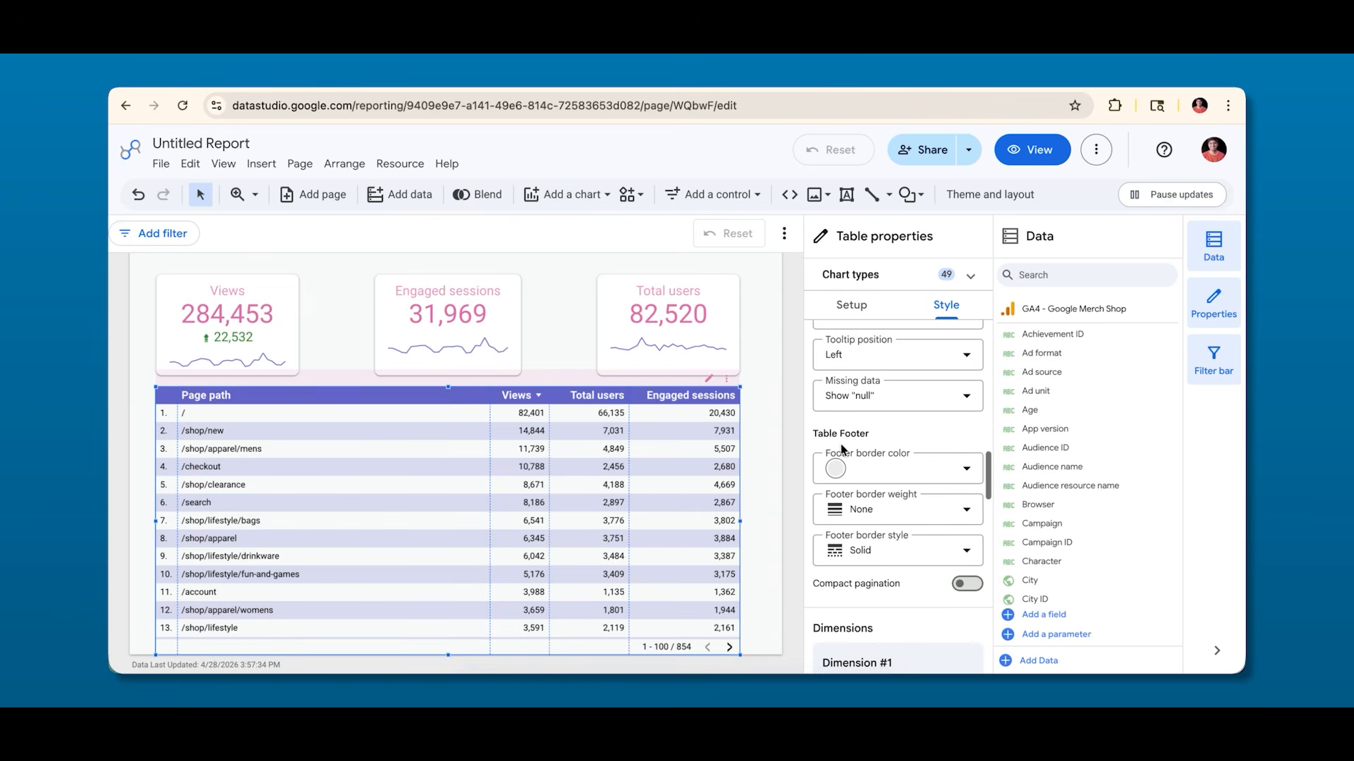
click(892, 477)
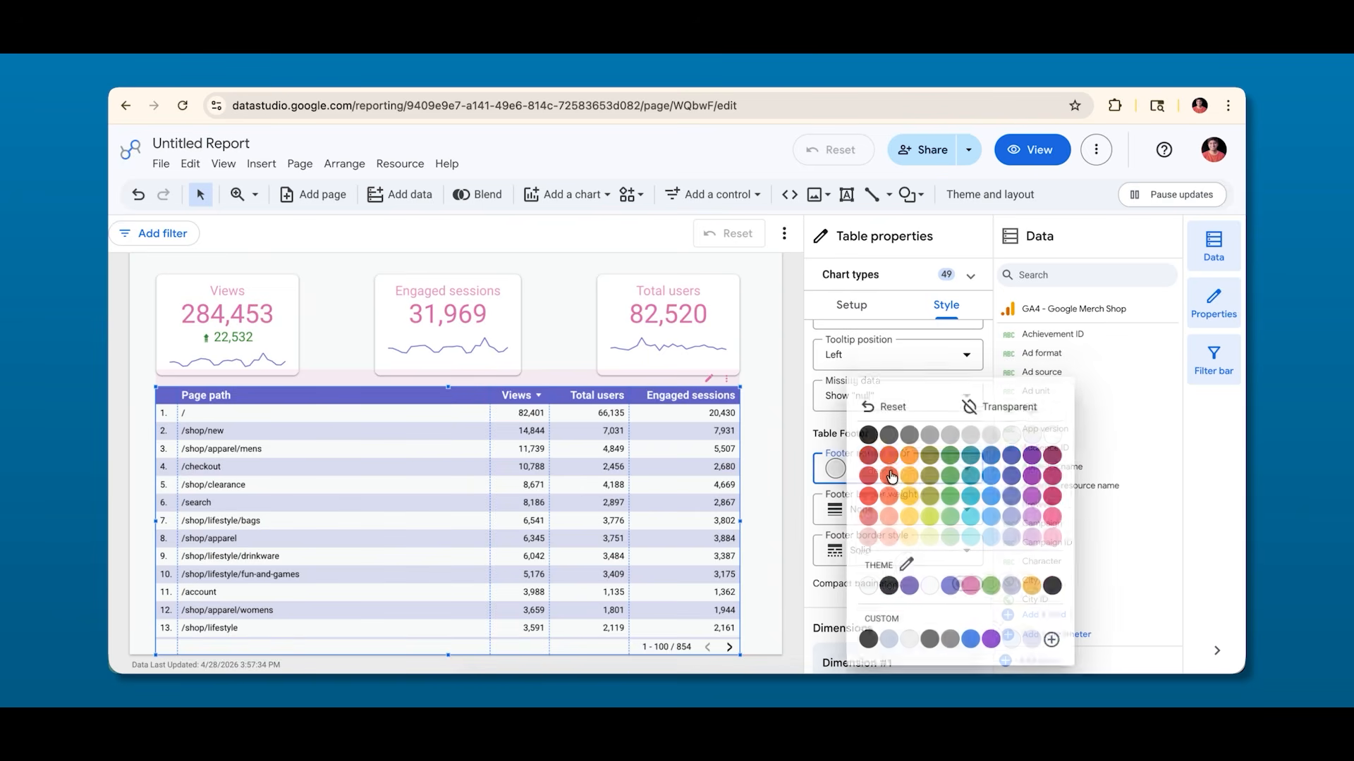
click(971, 594)
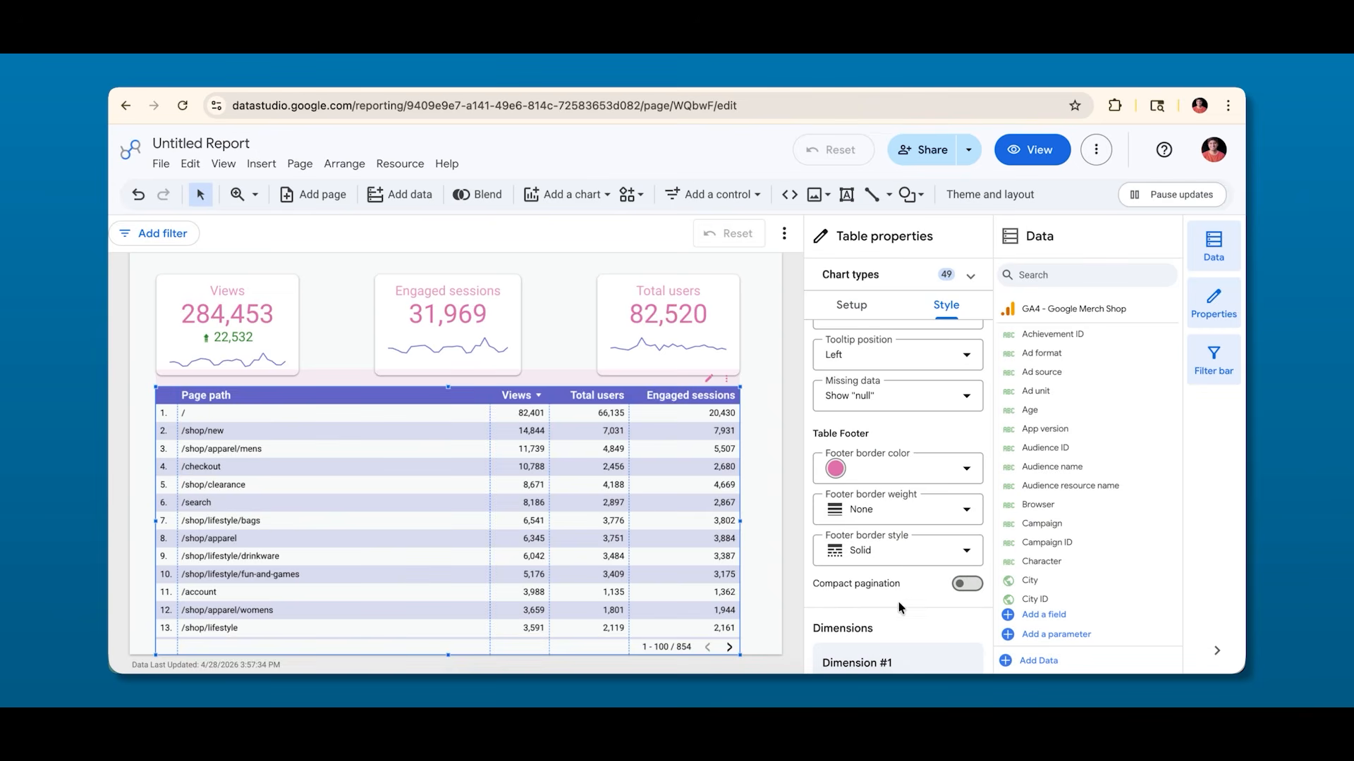
Set the page path table's border radius to 10.
scroll(879, 586, down, 10)
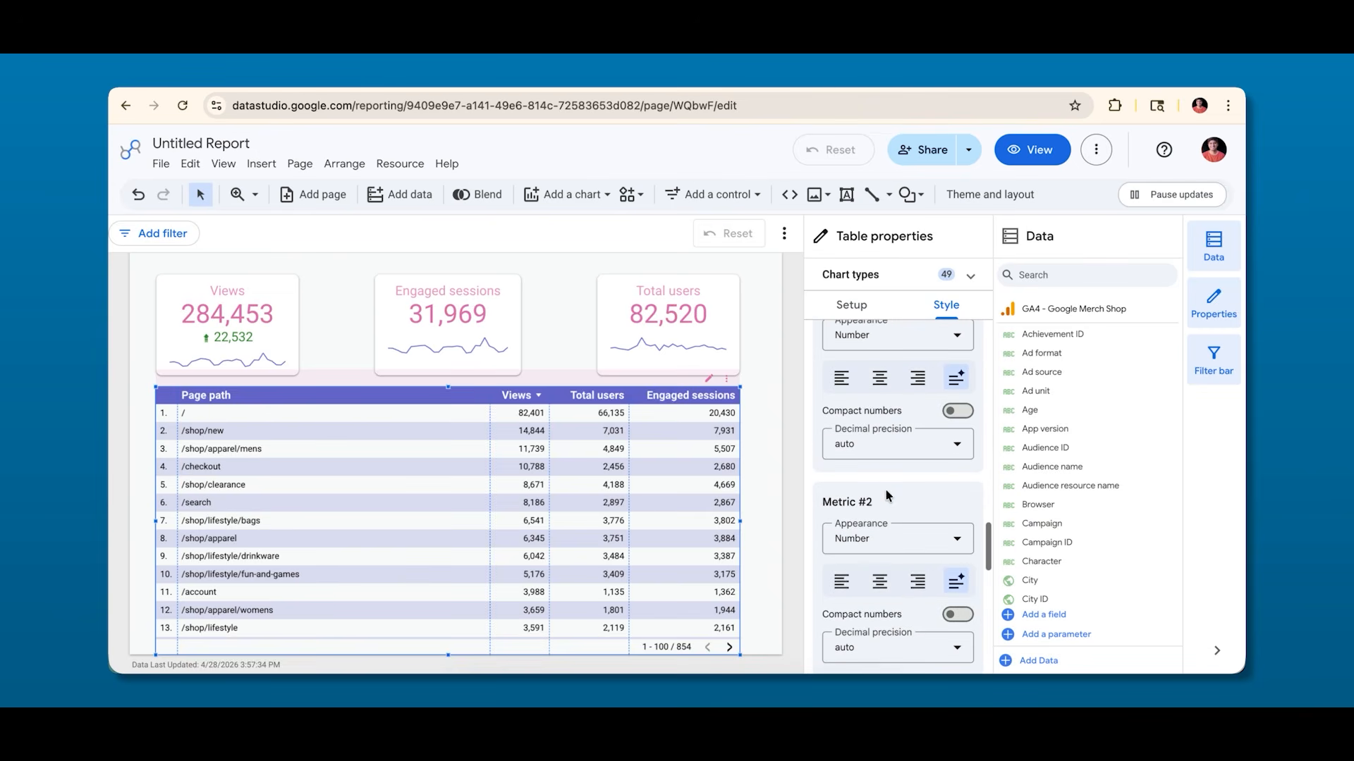
click(125, 415)
click(337, 442)
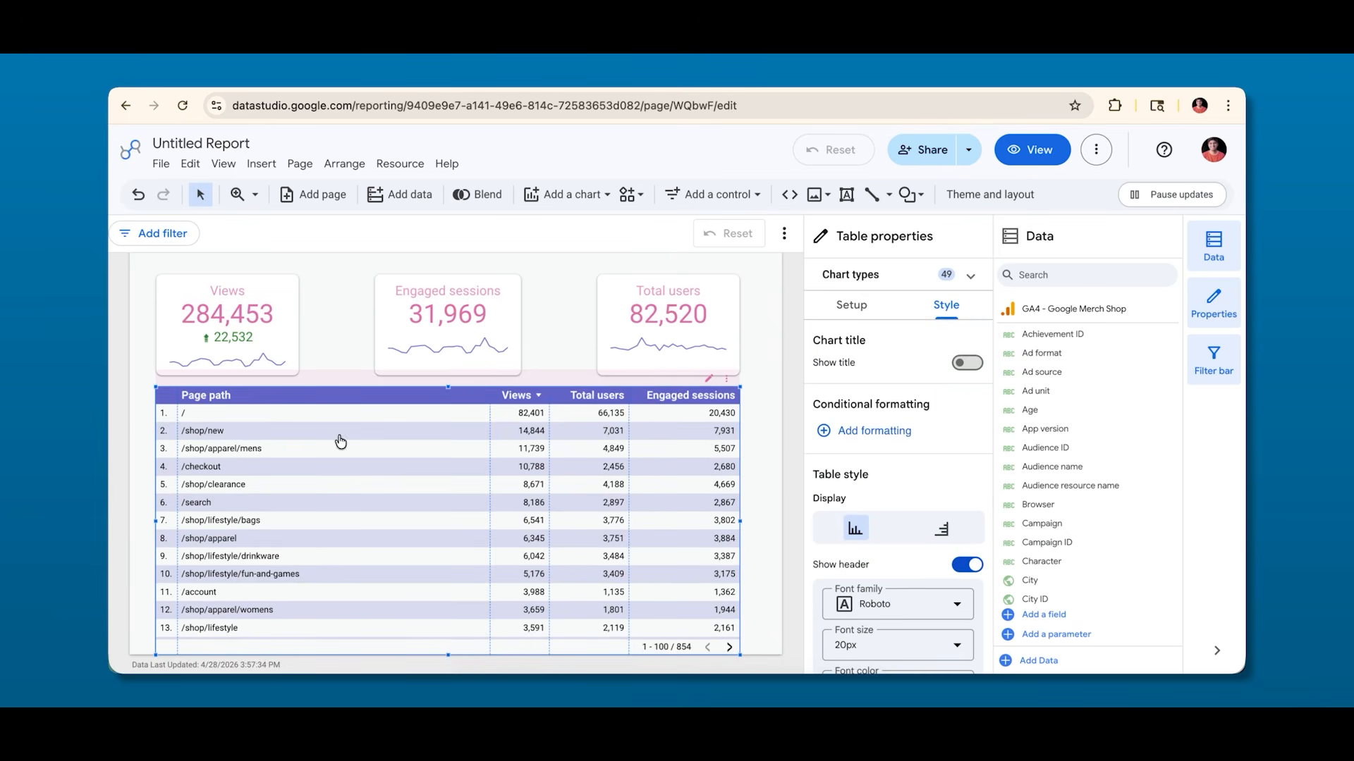
scroll(896, 590, down, 15)
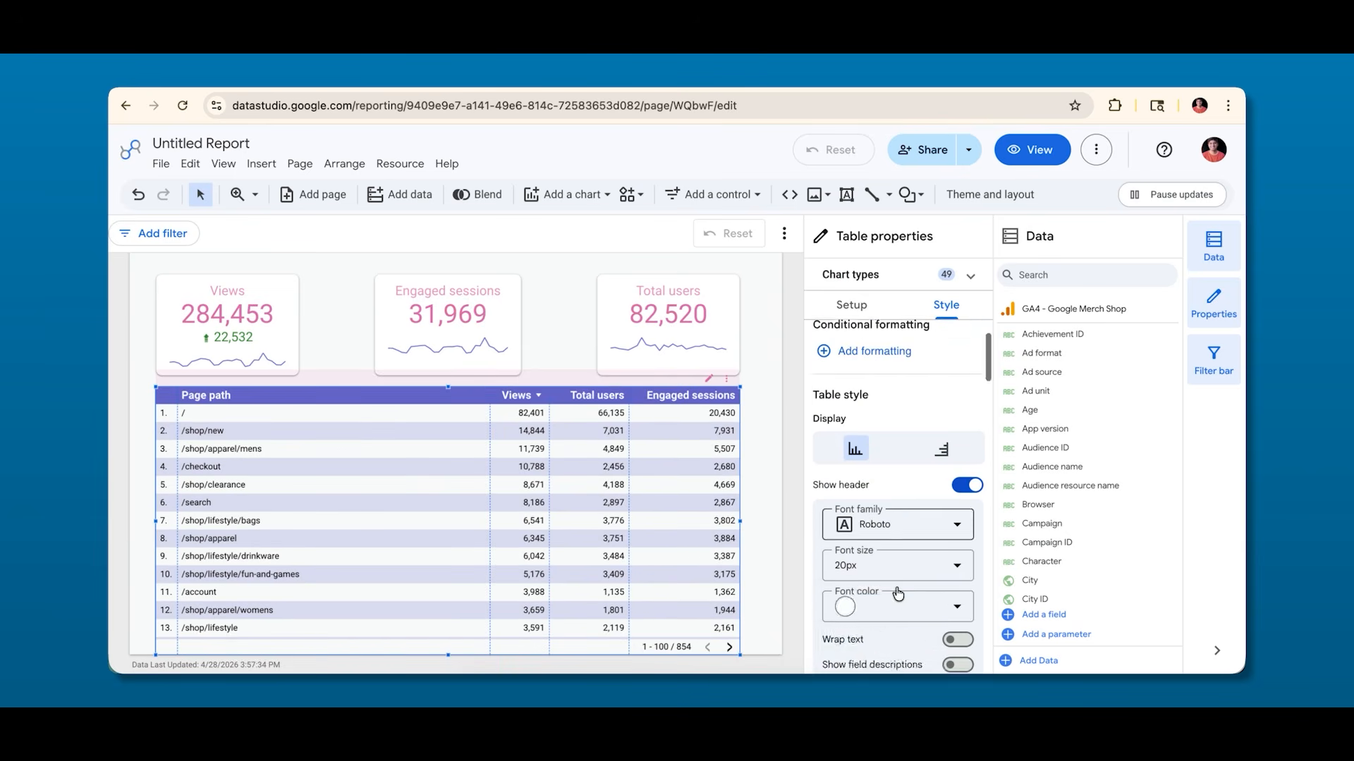
scroll(896, 564, up, 3)
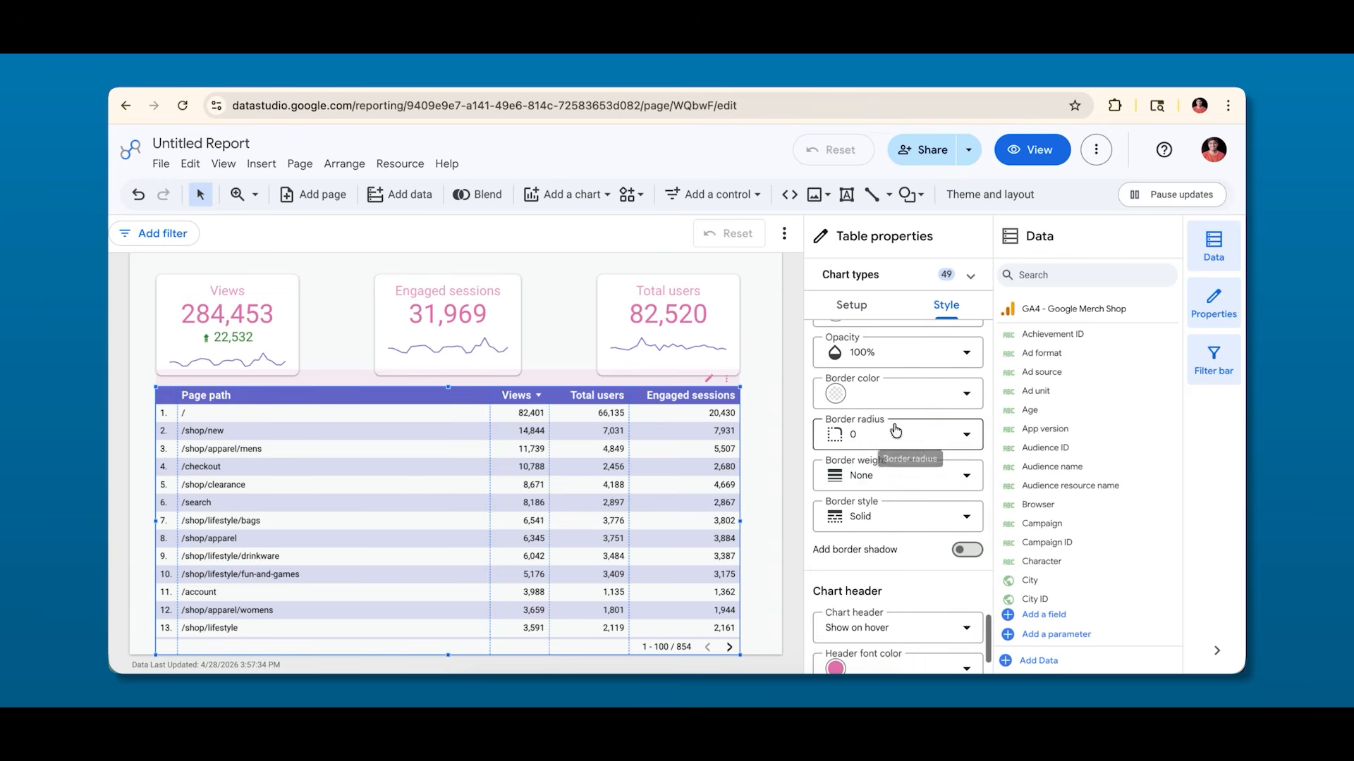
click(879, 439)
scroll(862, 568, down, 3)
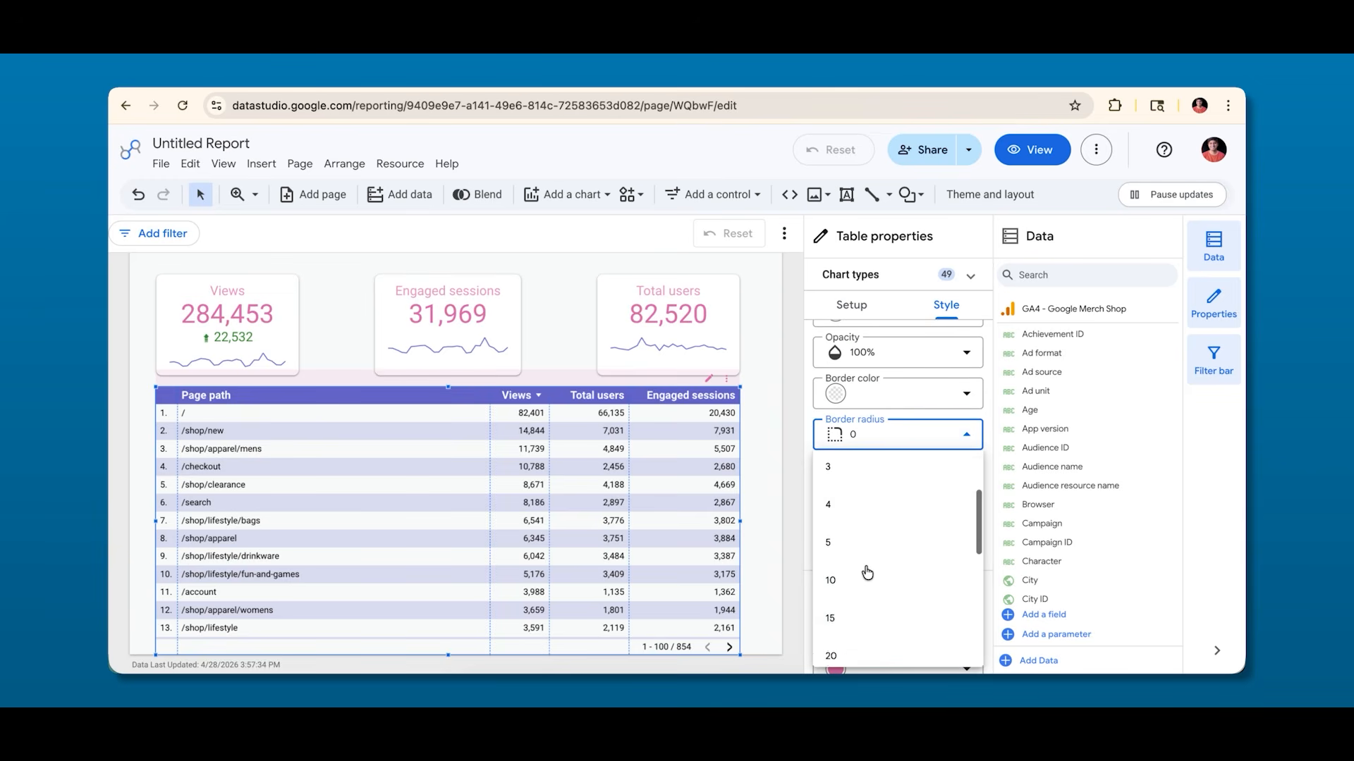
click(838, 530)
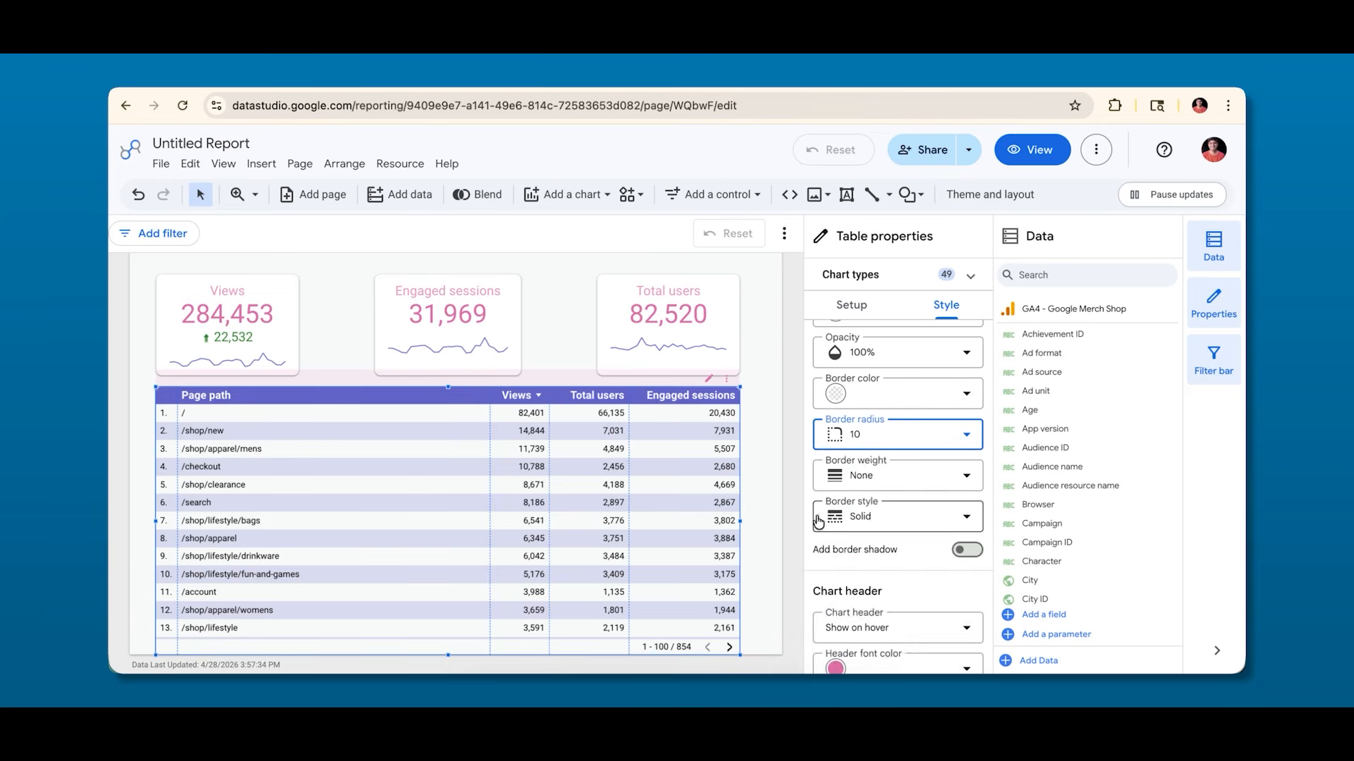
click(756, 464)
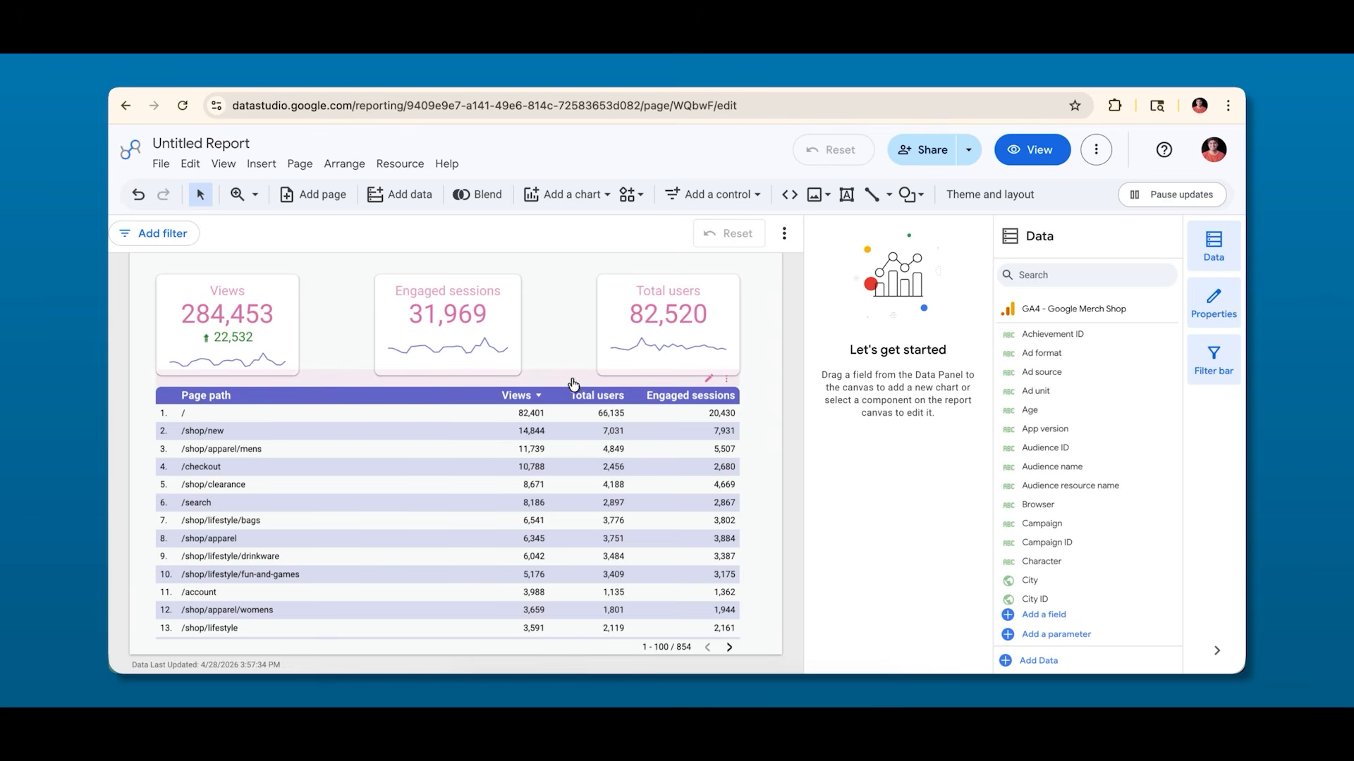
Add a border shadow to the page path table.
click(489, 444)
scroll(846, 493, down, 15)
scroll(915, 382, up, 1)
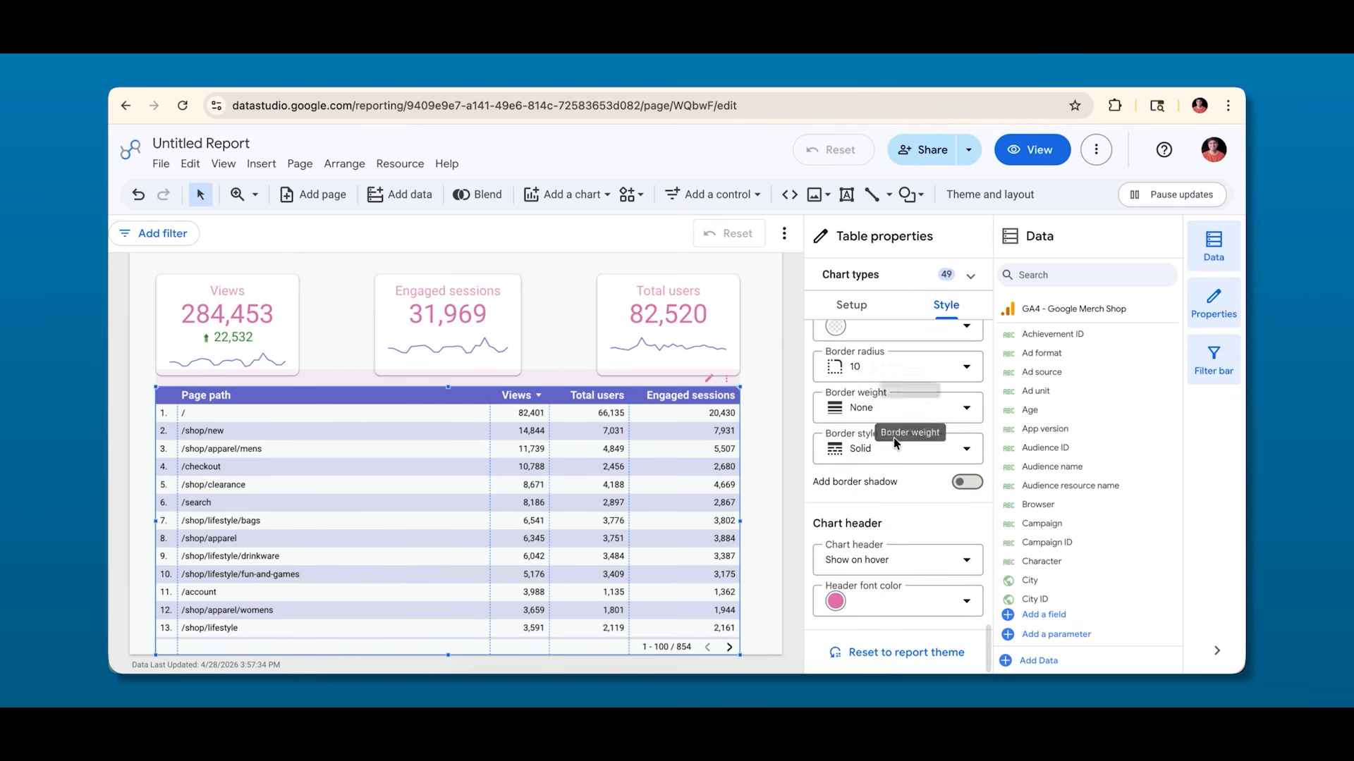
click(965, 481)
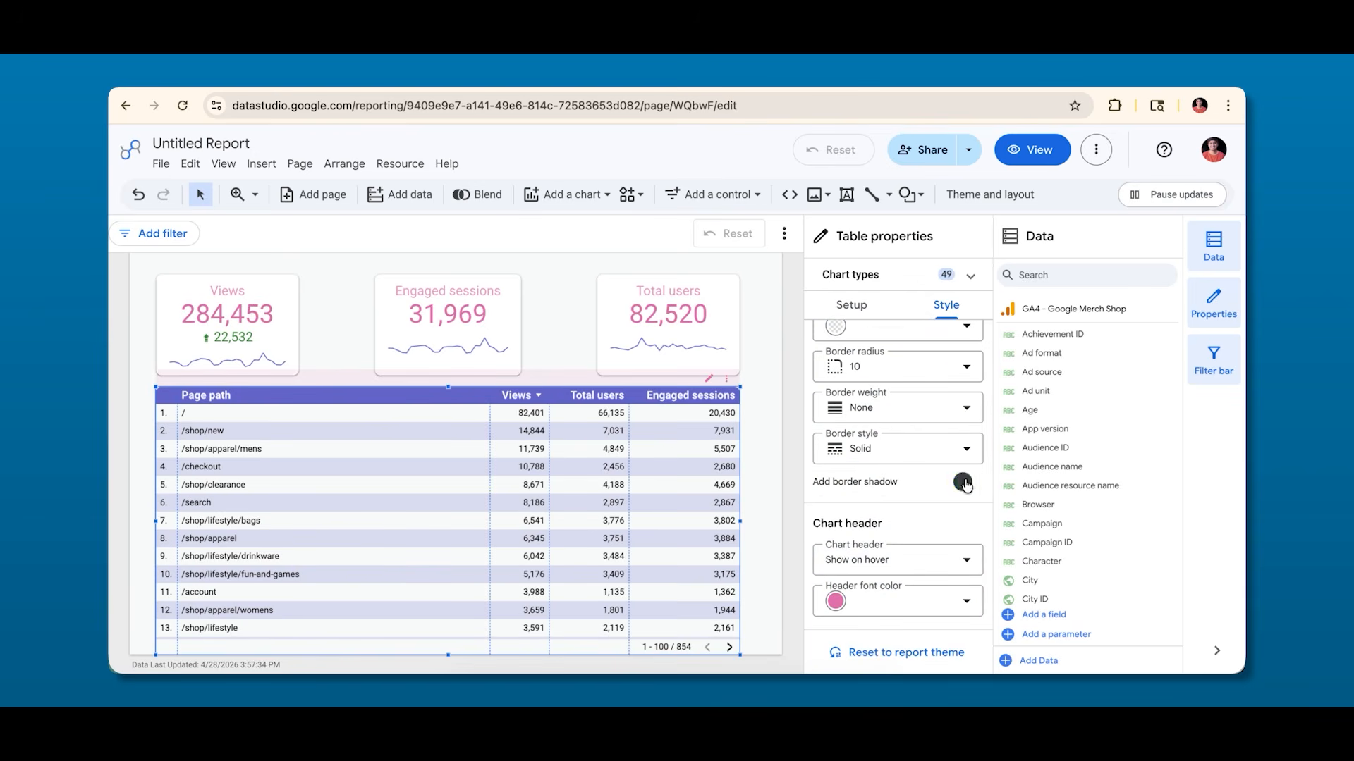
click(767, 452)
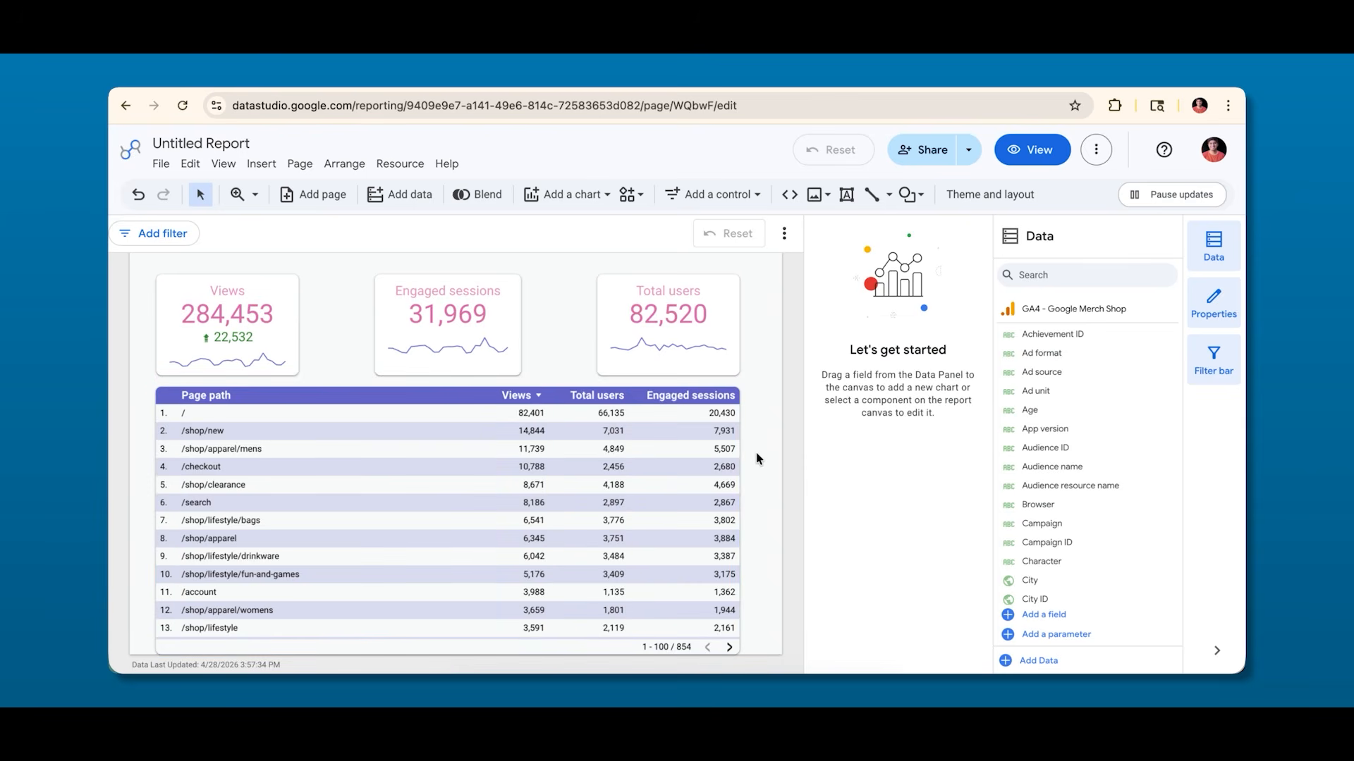
Move the page path table up slightly, closer to the scorecards, and deselect it.
click(595, 507)
drag(595, 507, 595, 501)
click(768, 487)
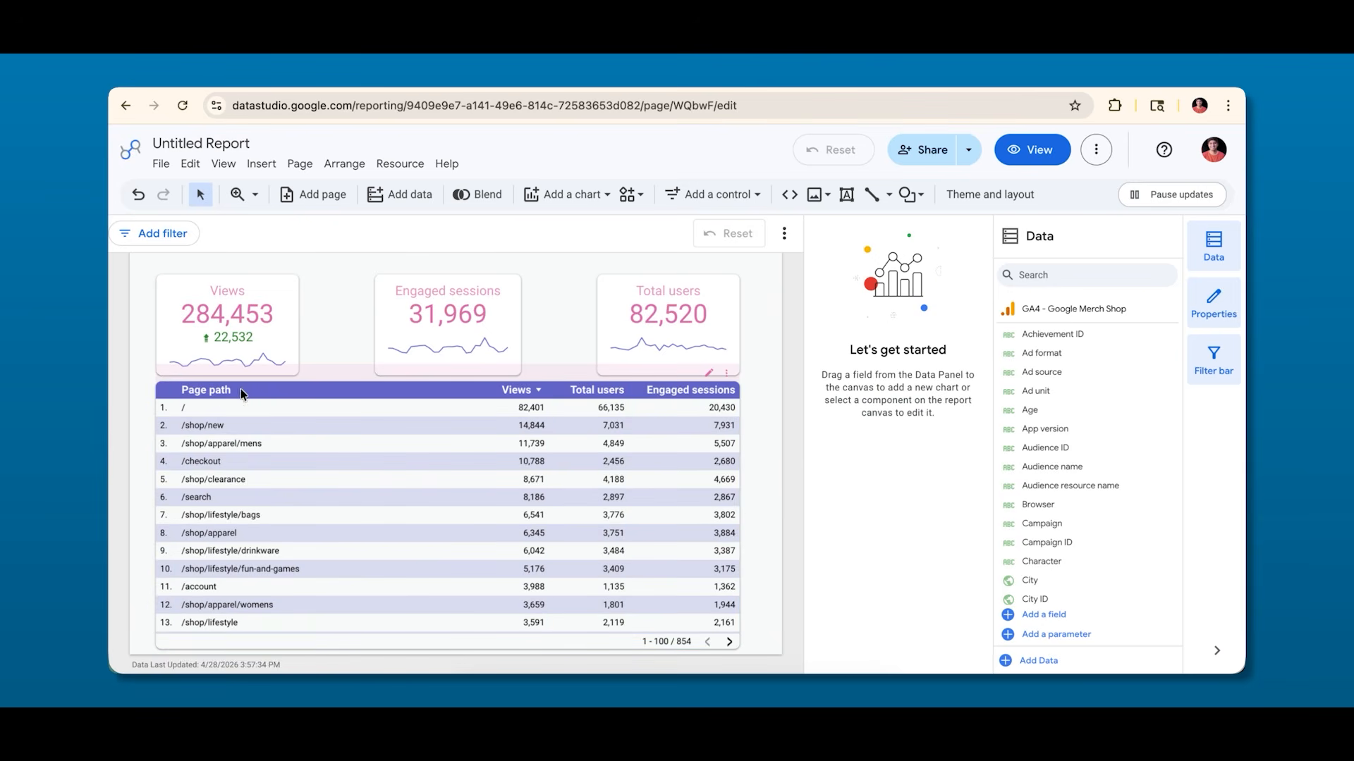
Review the whole dashboard and examine the report's layout and canvas size settings.
scroll(570, 452, up, 1)
scroll(593, 451, down, 5)
scroll(655, 539, up, 5)
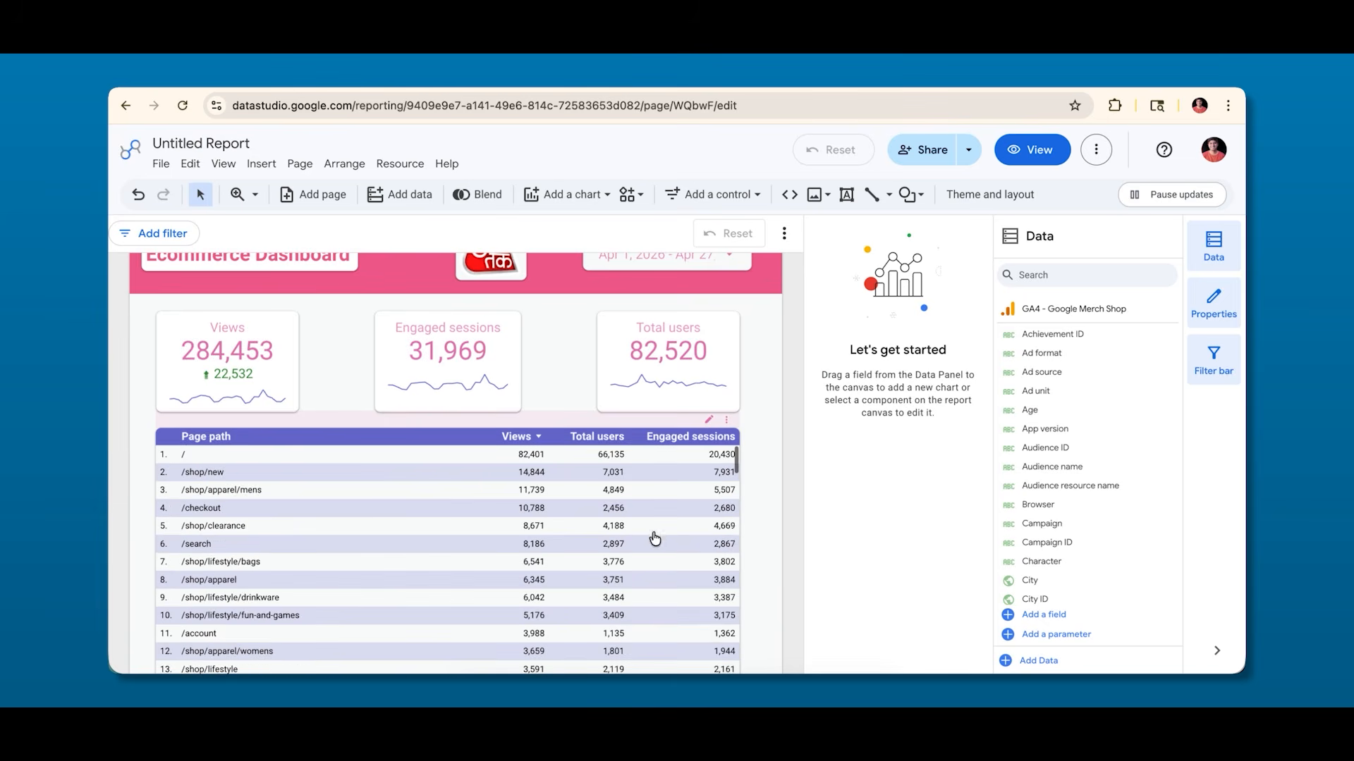
scroll(750, 481, down, 1)
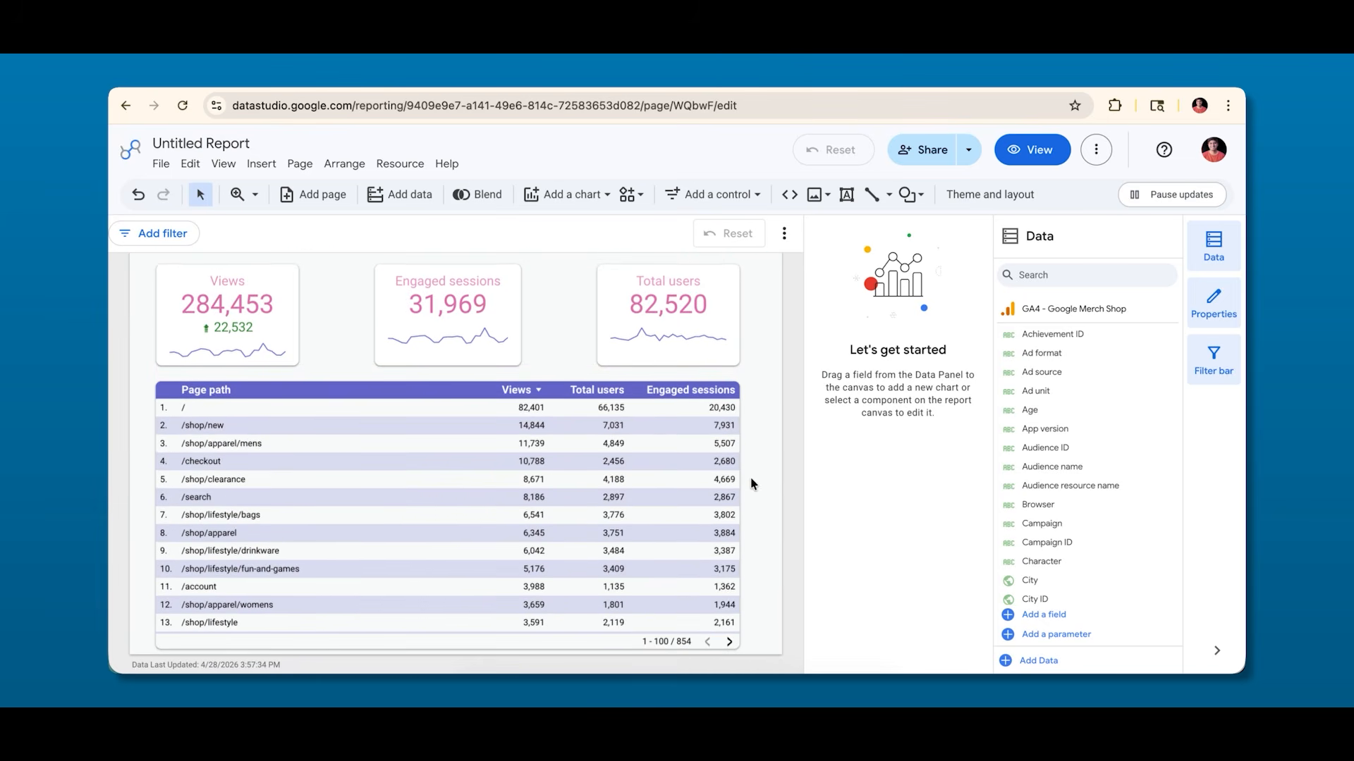
scroll(768, 438, up, 2)
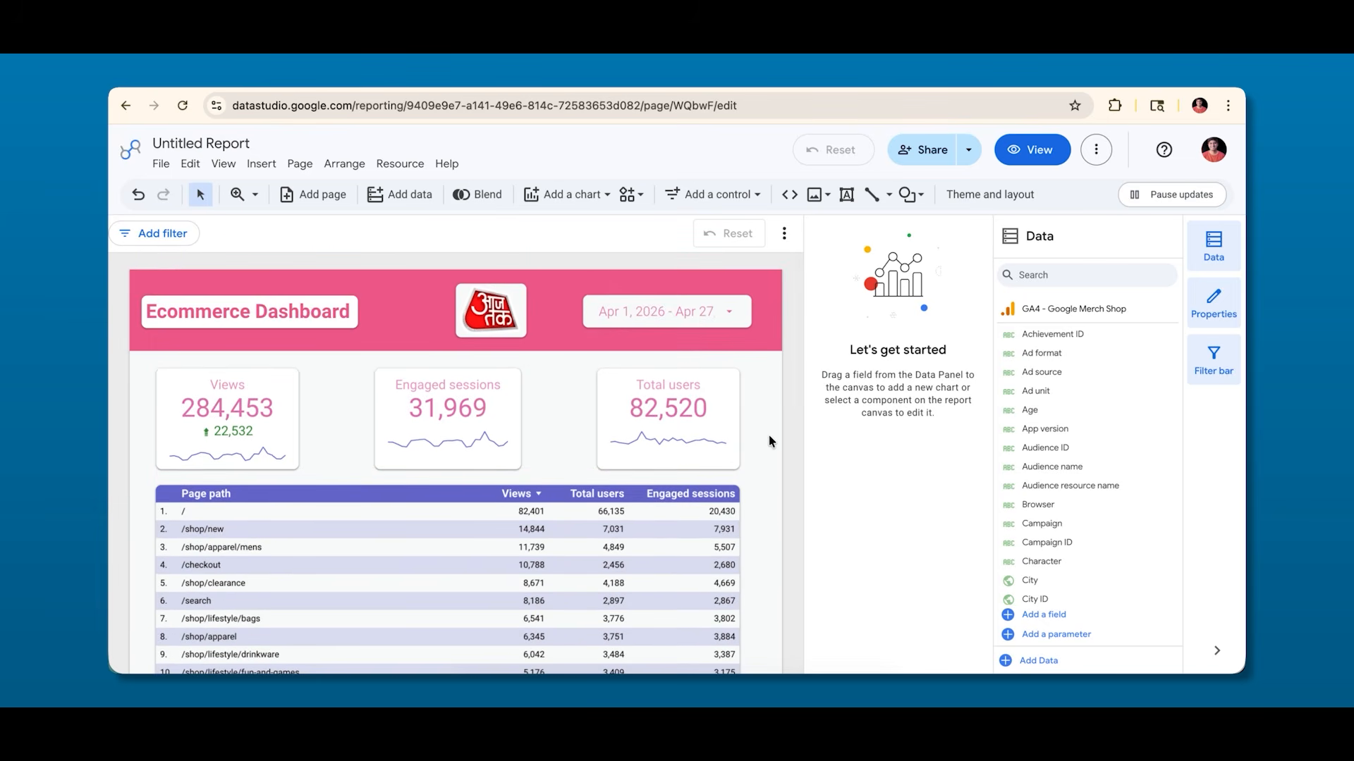
click(768, 434)
scroll(853, 423, down, 3)
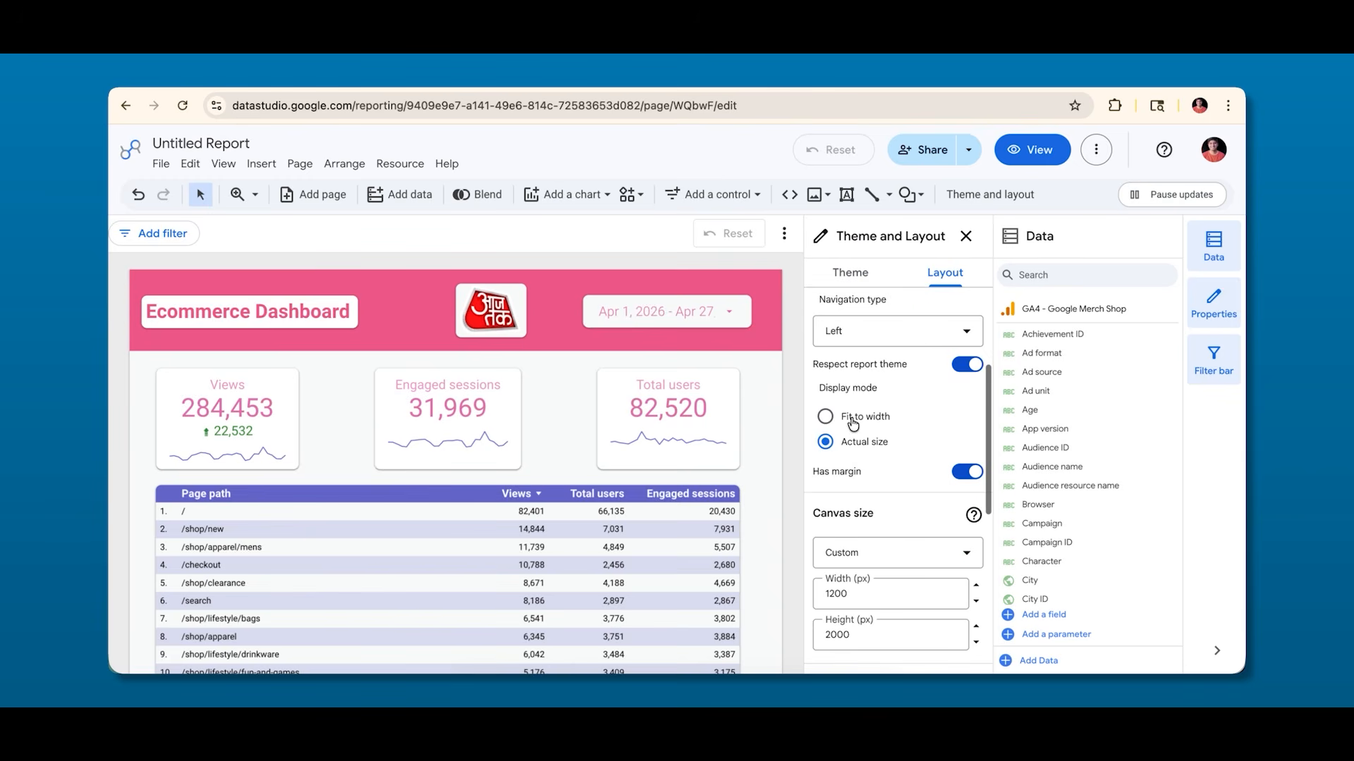
scroll(853, 472, down, 3)
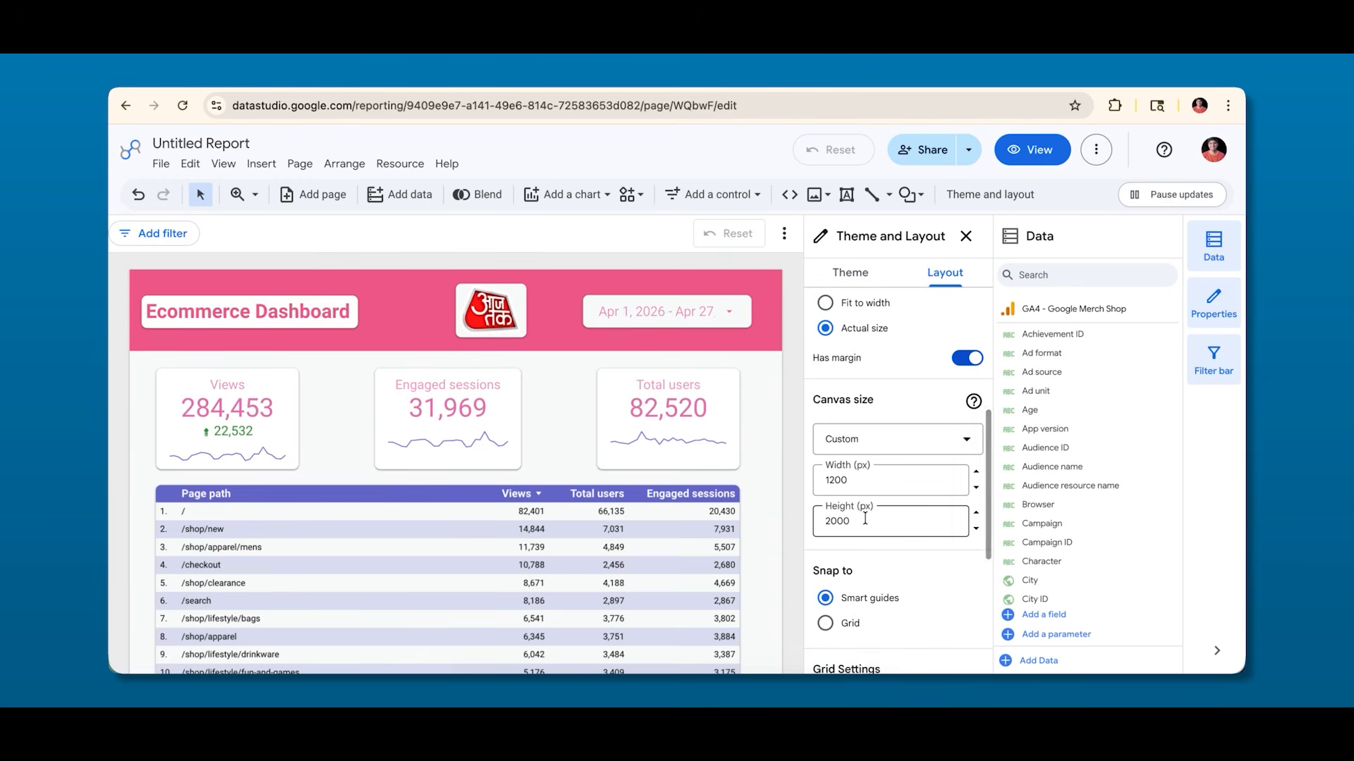
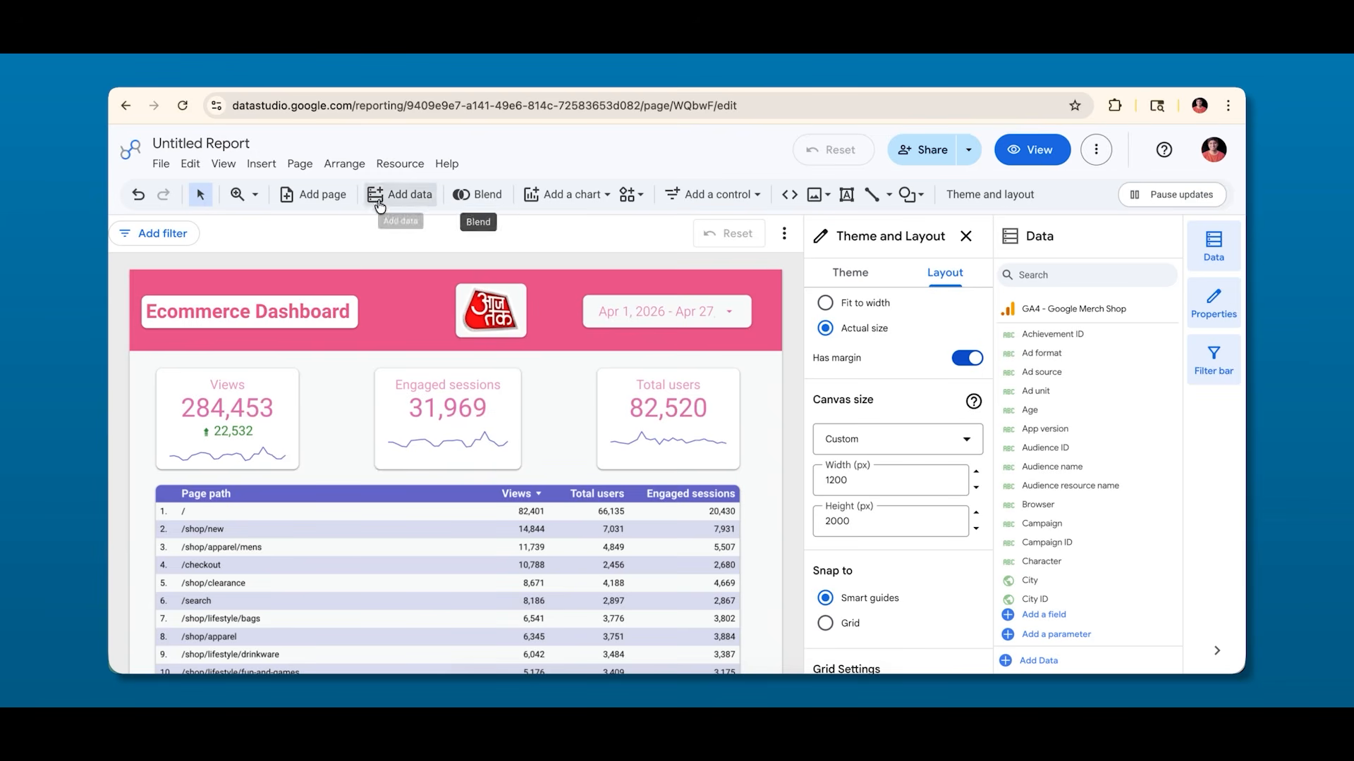
Add a second page to the report and name the two pages Page 1 and Page 2.
click(319, 201)
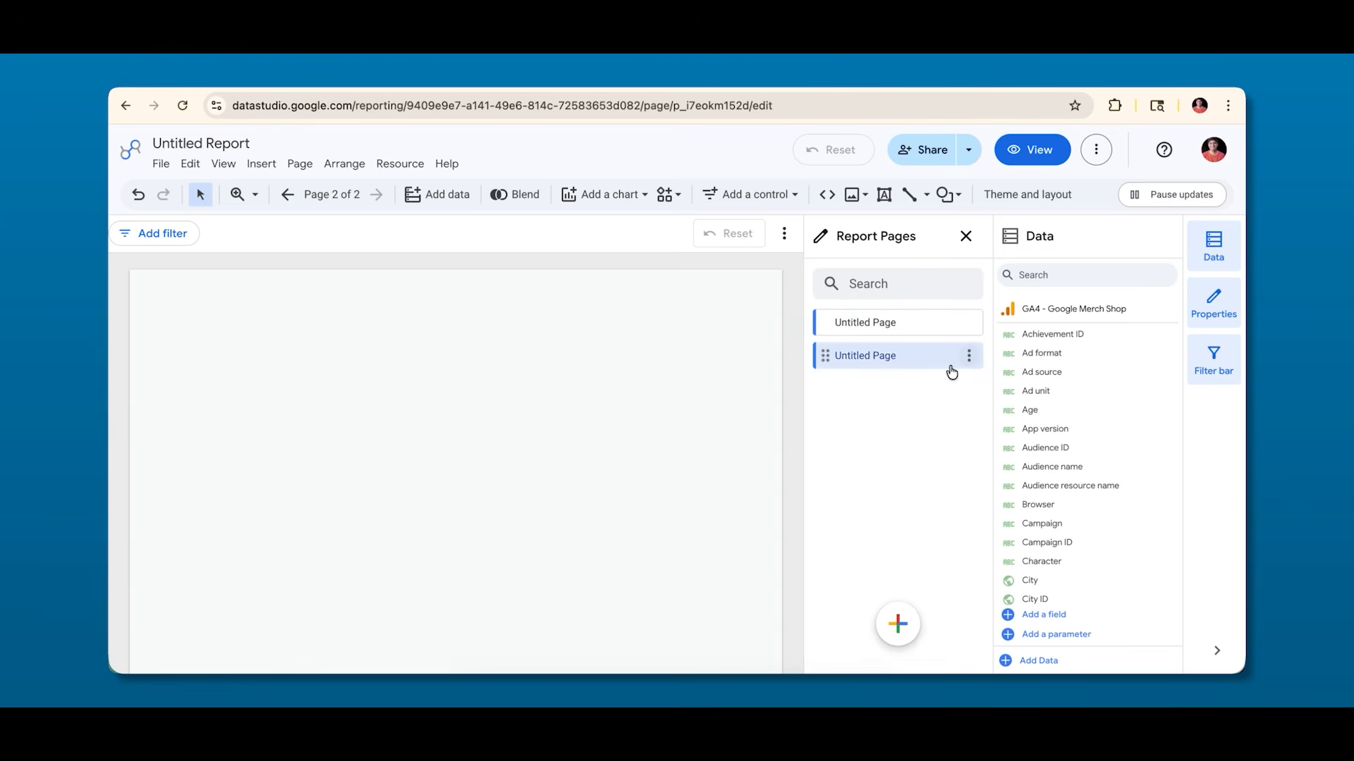
click(871, 330)
key(ctrl+a)
text(PA)
click(885, 355)
key(ctrl+a)
text(Pag)
click(877, 322)
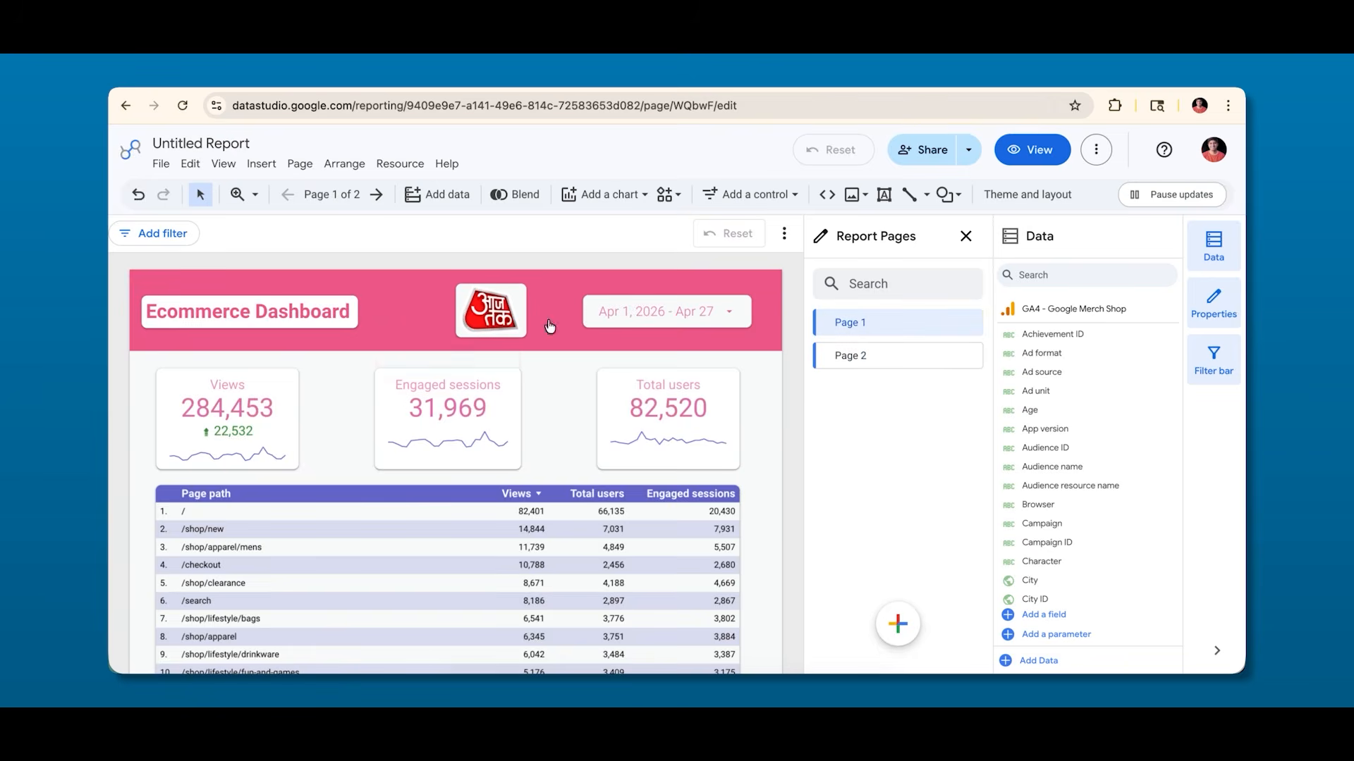
Make the header banner, title, logo and date range control on Page 1 report-level, and check the header on Page 2.
click(825, 354)
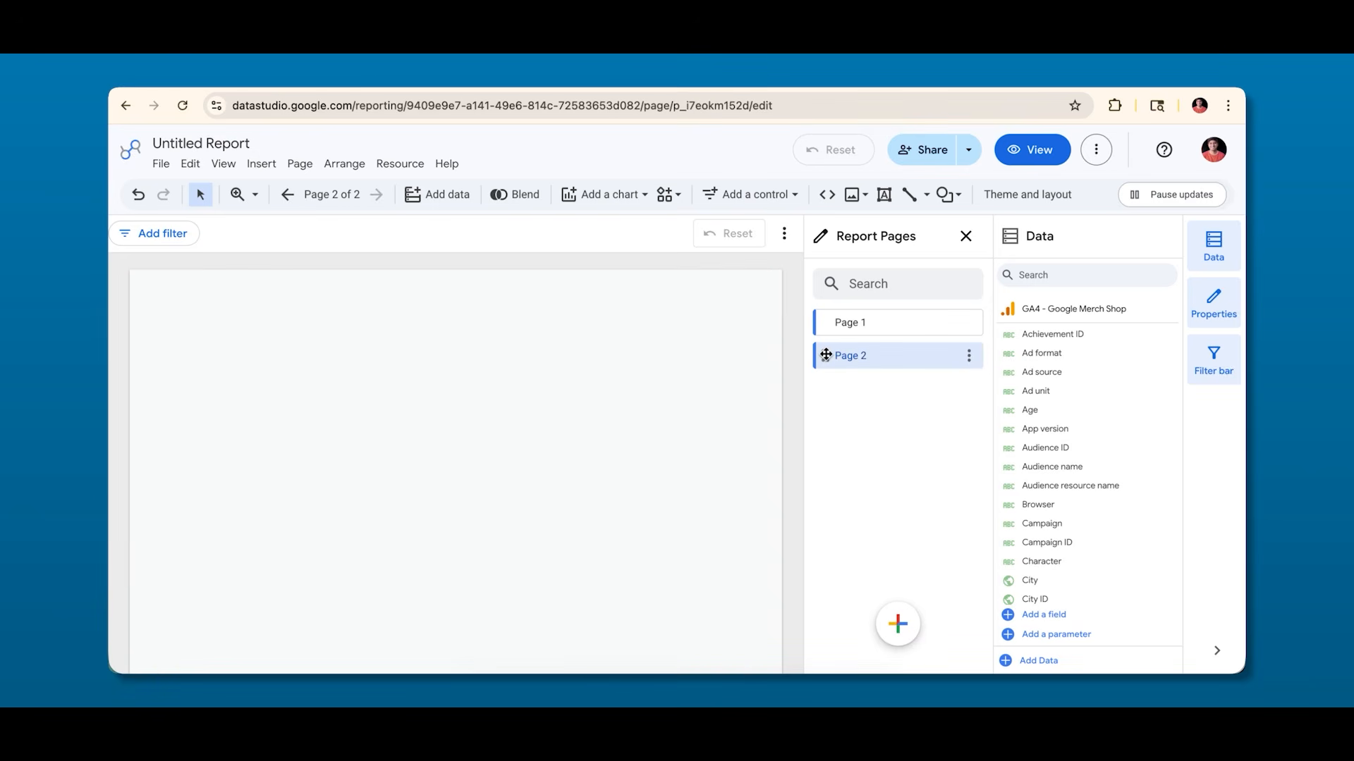
click(882, 321)
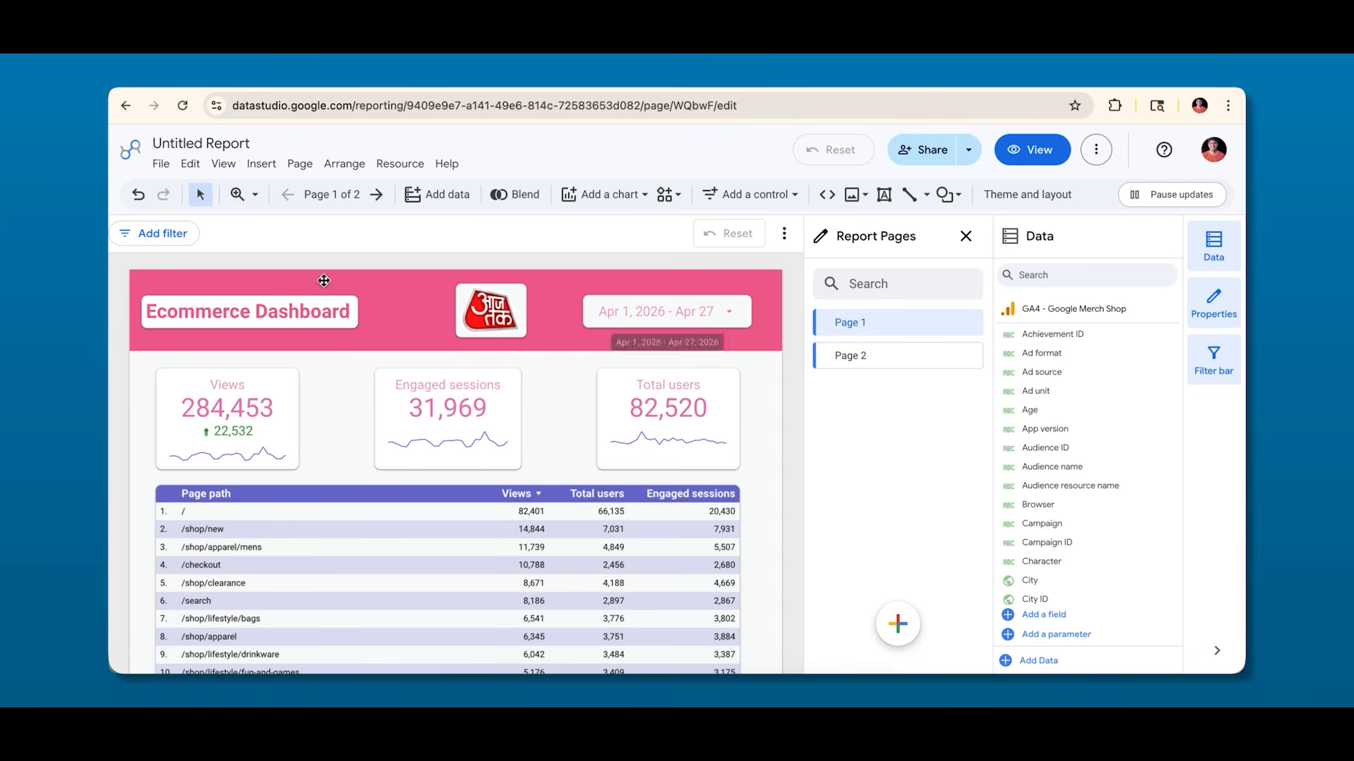
drag(117, 266, 794, 352)
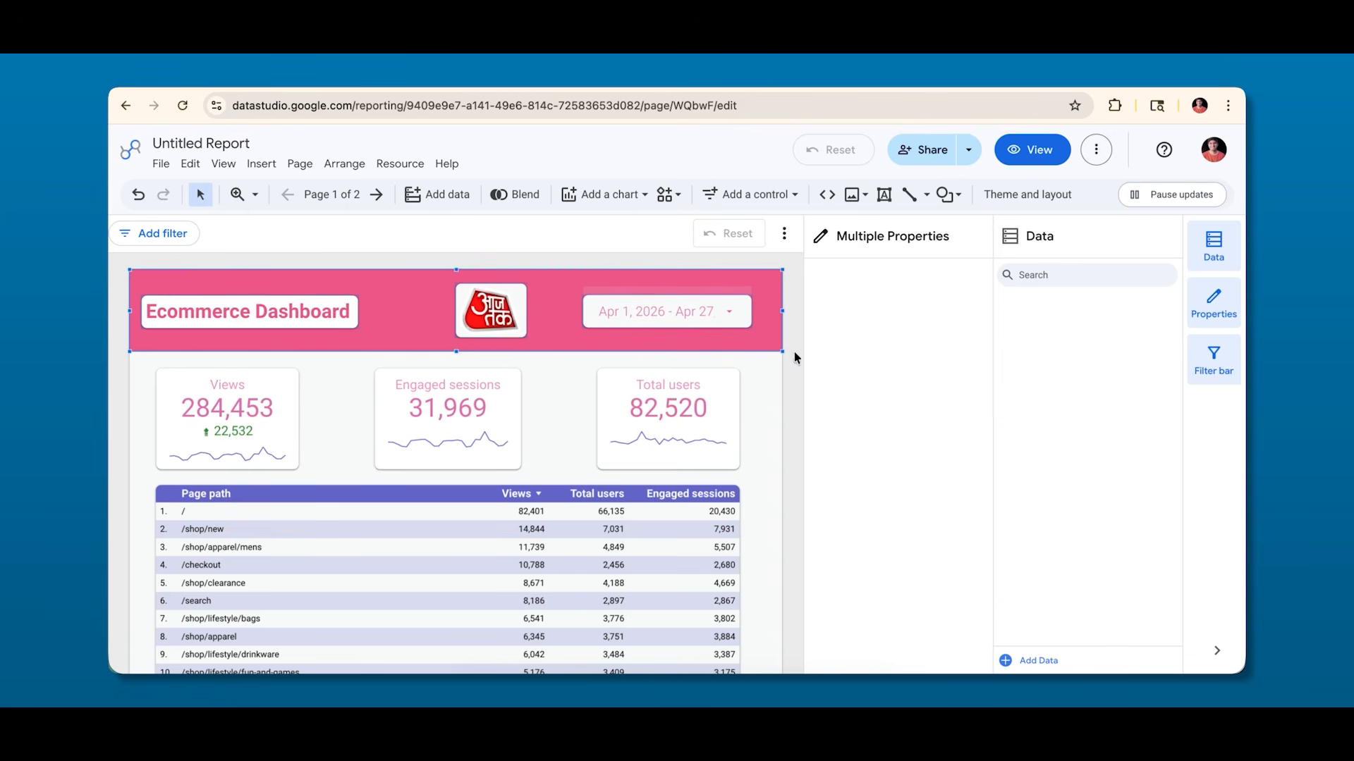
right_click(383, 328)
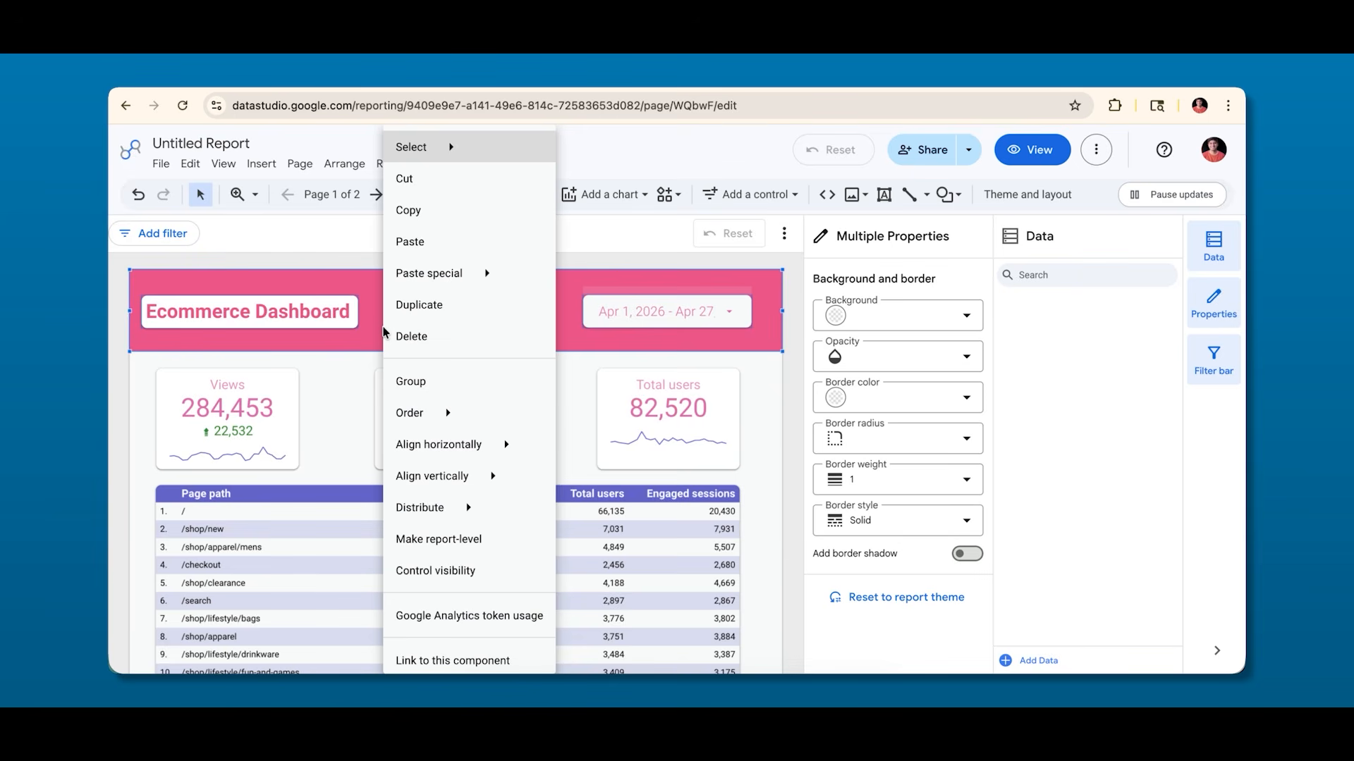
click(415, 540)
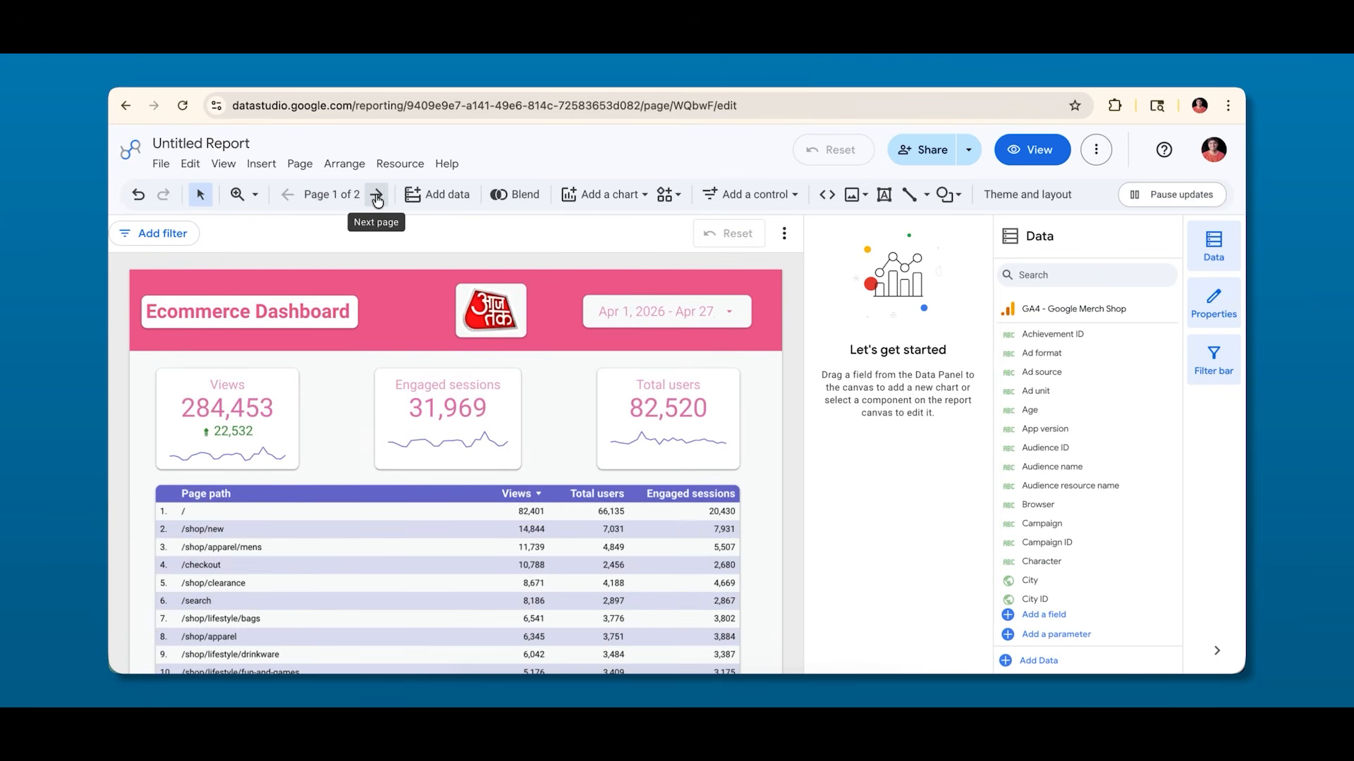
click(377, 198)
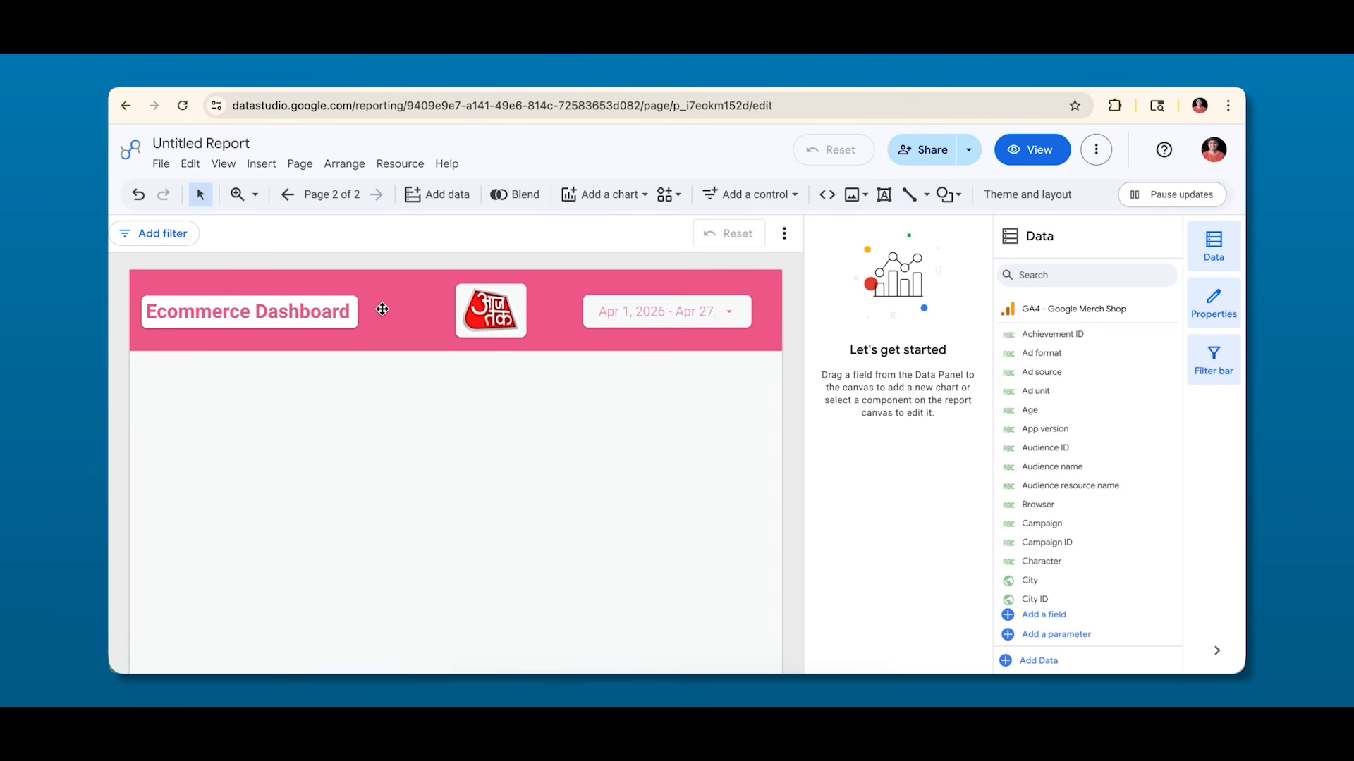
Add two more pages to the report and switch between the pages to check the shared header.
click(327, 195)
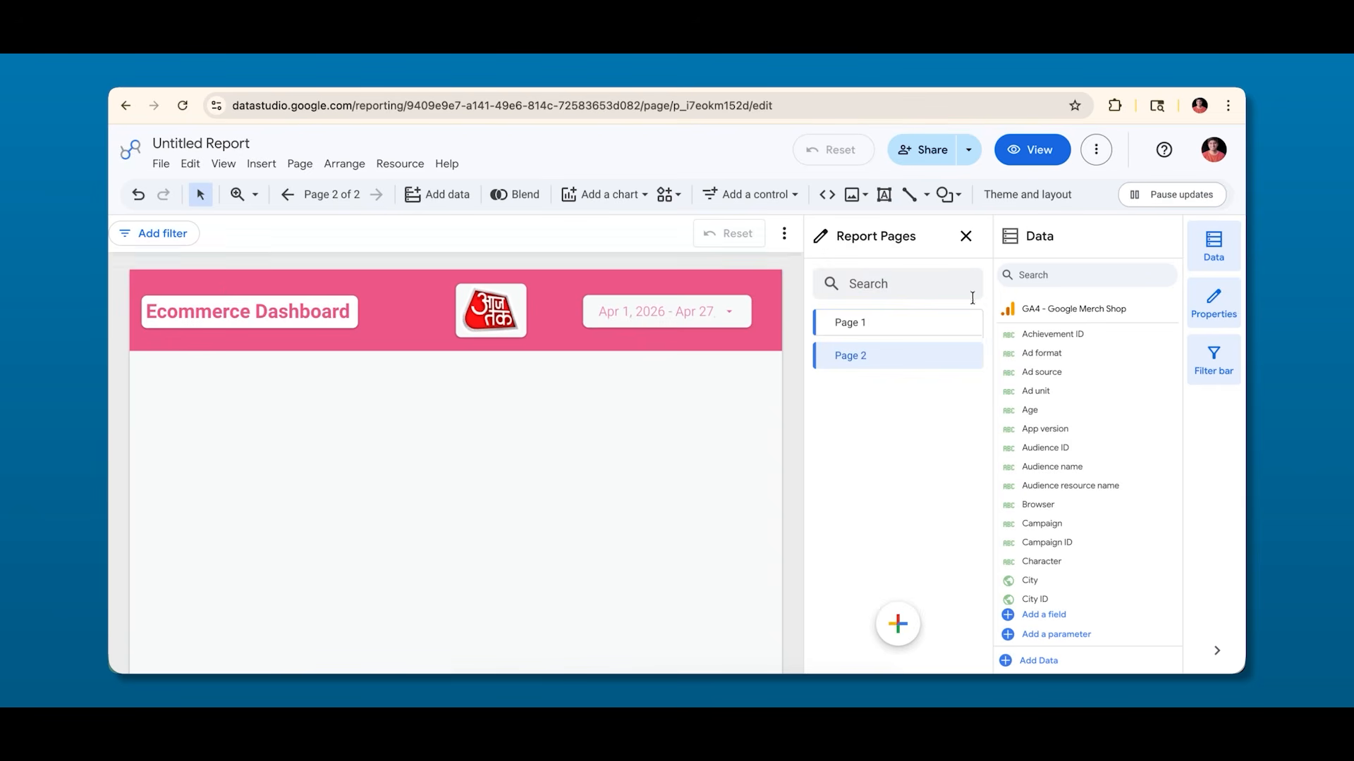
mouse_move(900, 634)
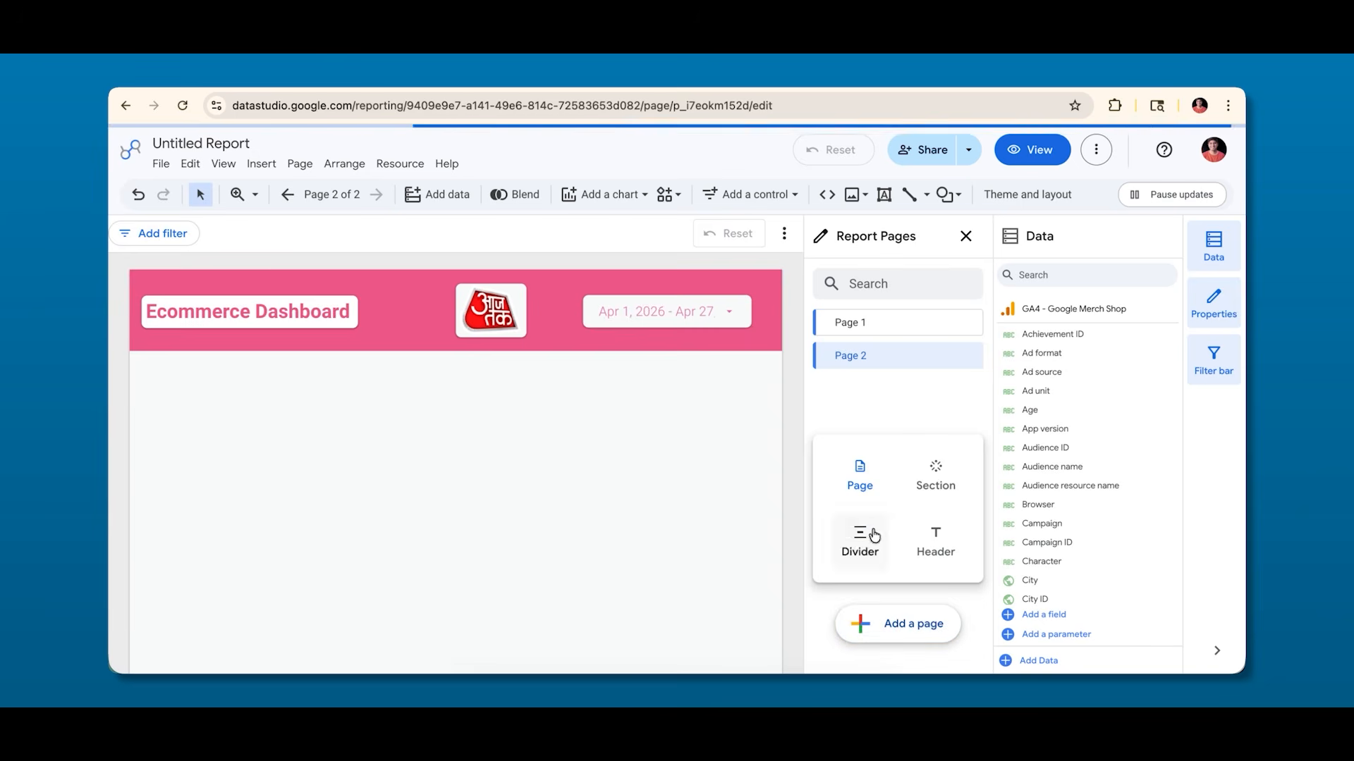
click(858, 483)
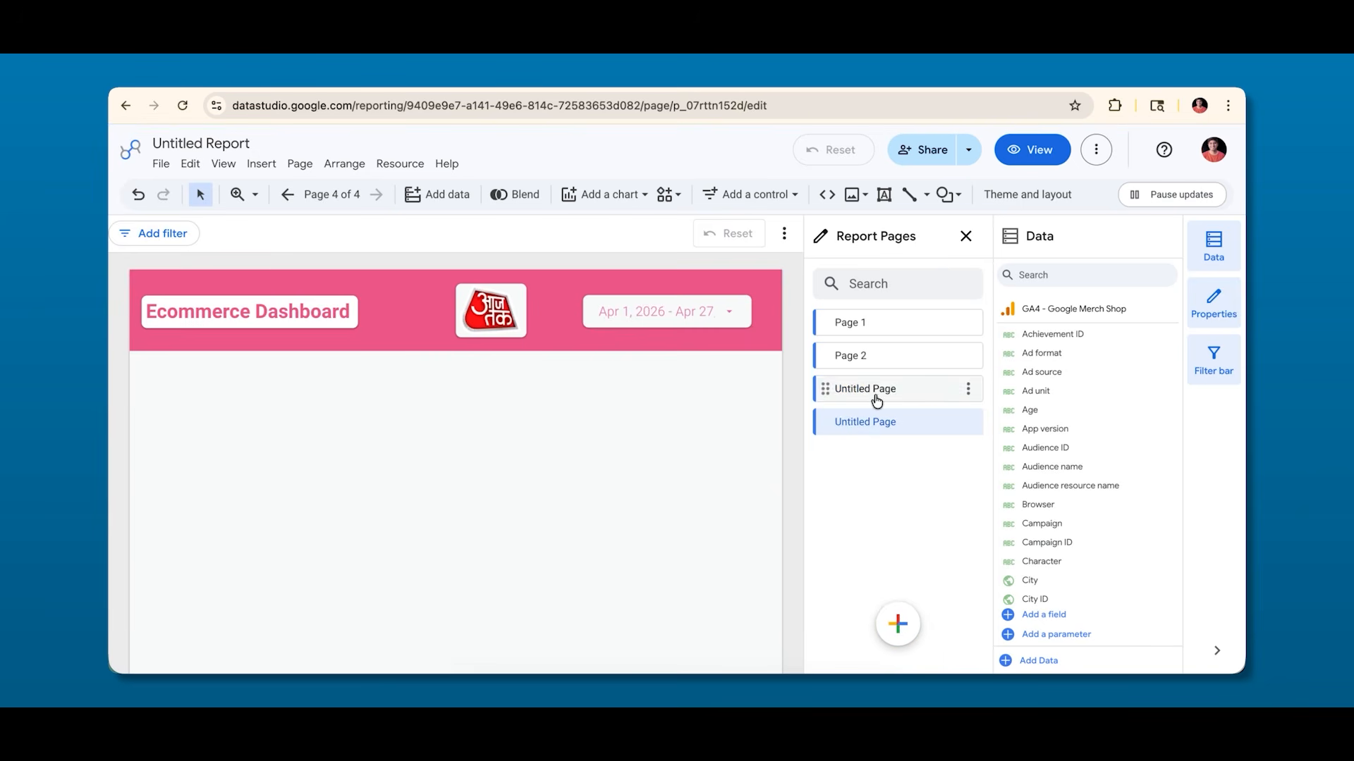
click(836, 392)
click(868, 354)
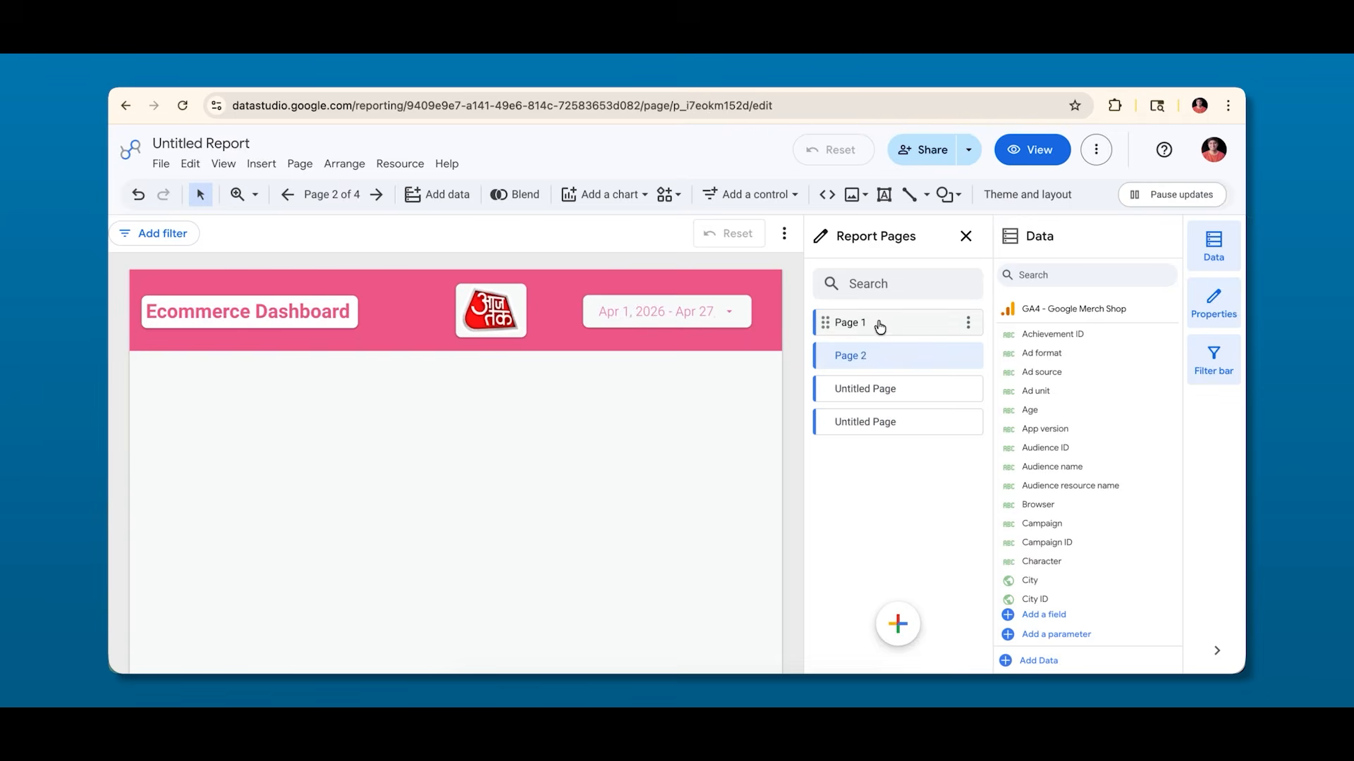
click(879, 324)
click(875, 361)
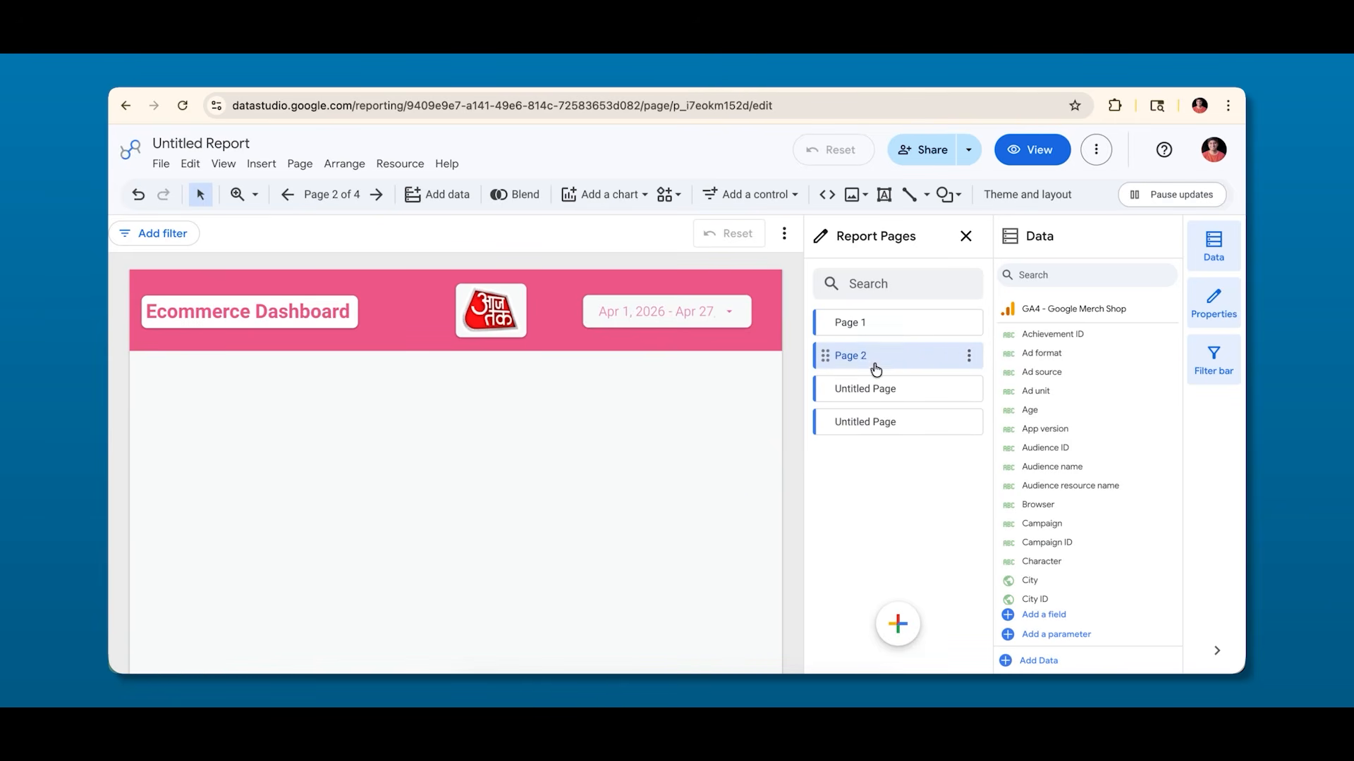
Delete the two untitled pages from the report and look over the scorecards and table on Page 1.
click(876, 386)
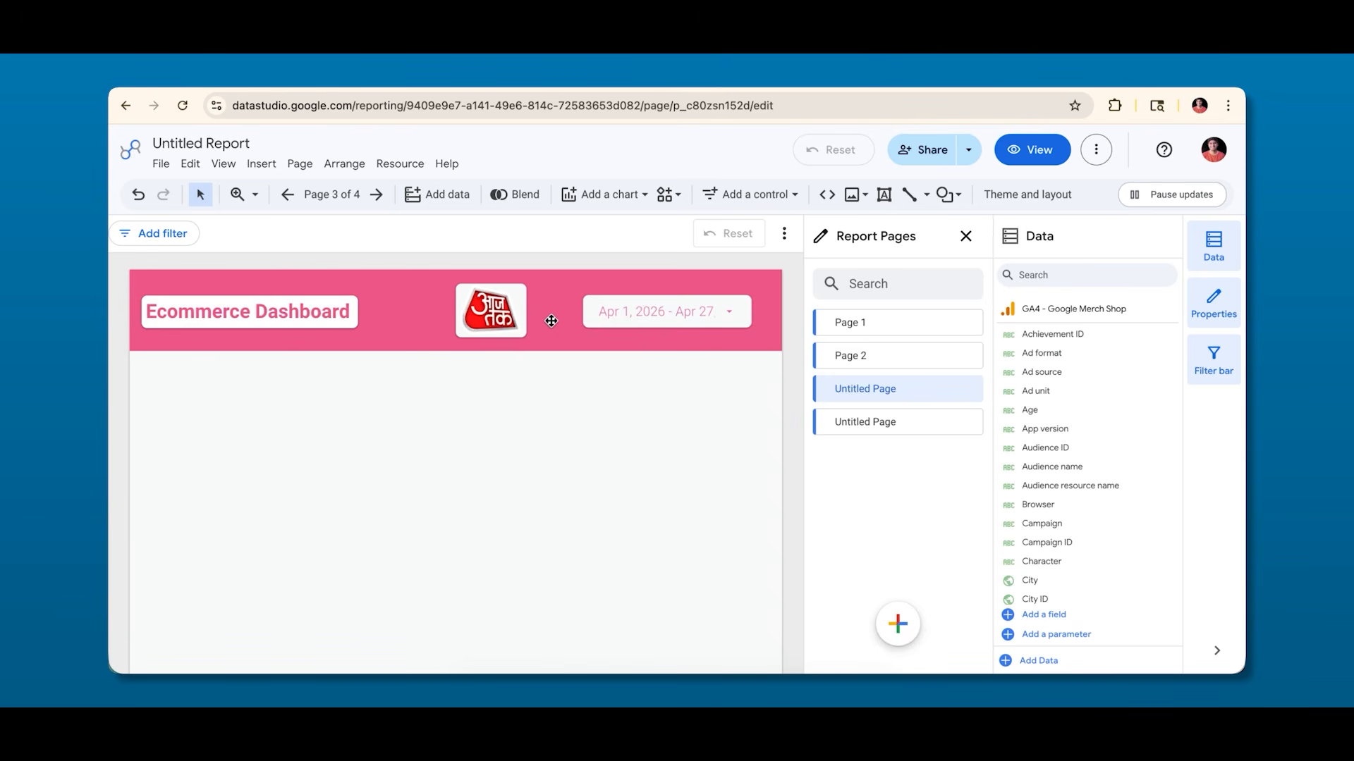
click(965, 422)
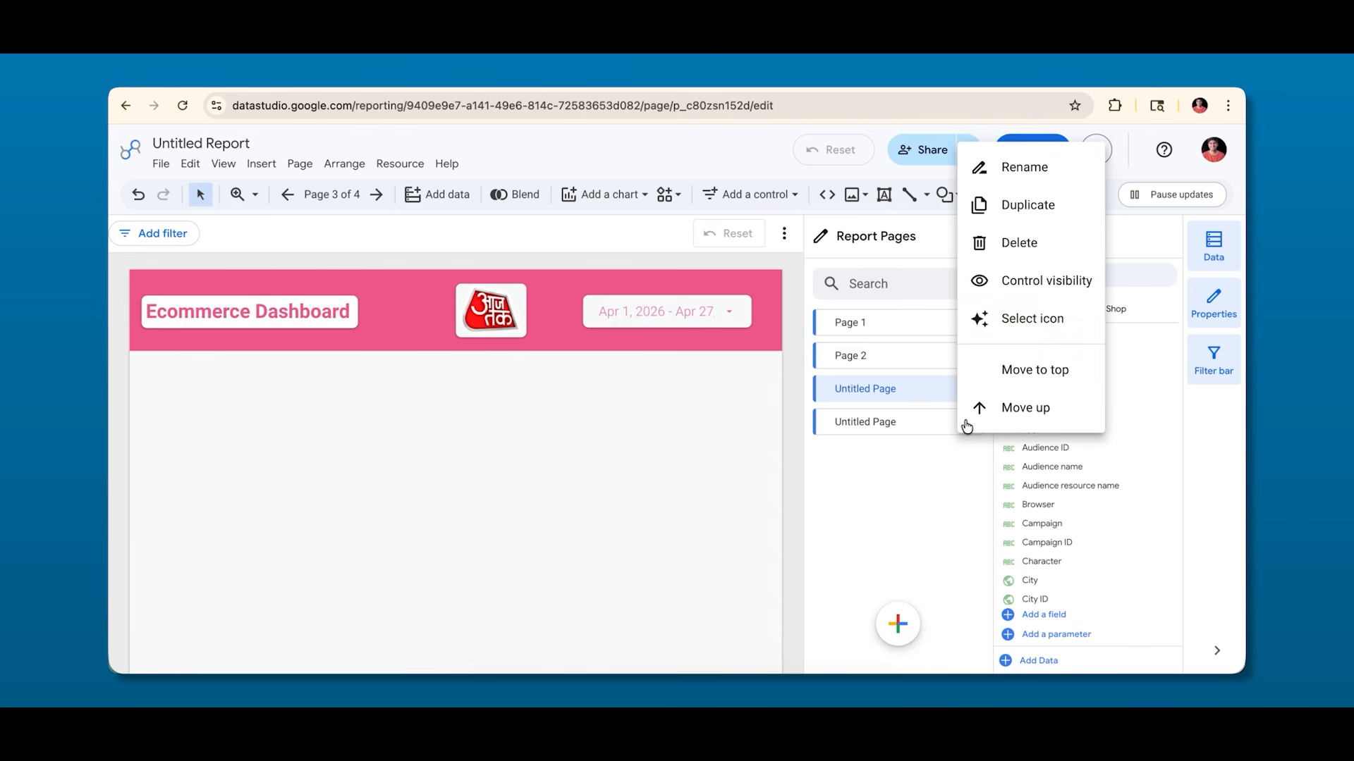
click(963, 259)
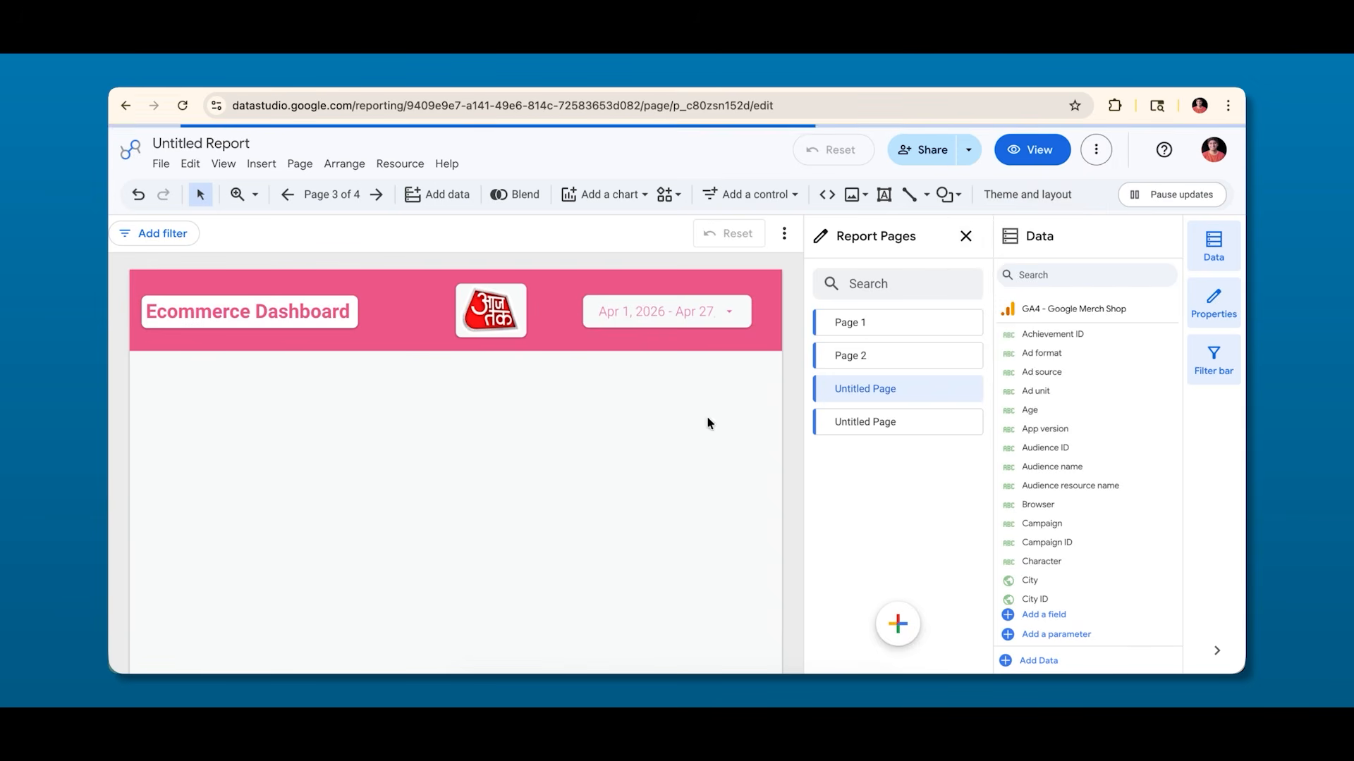
click(970, 392)
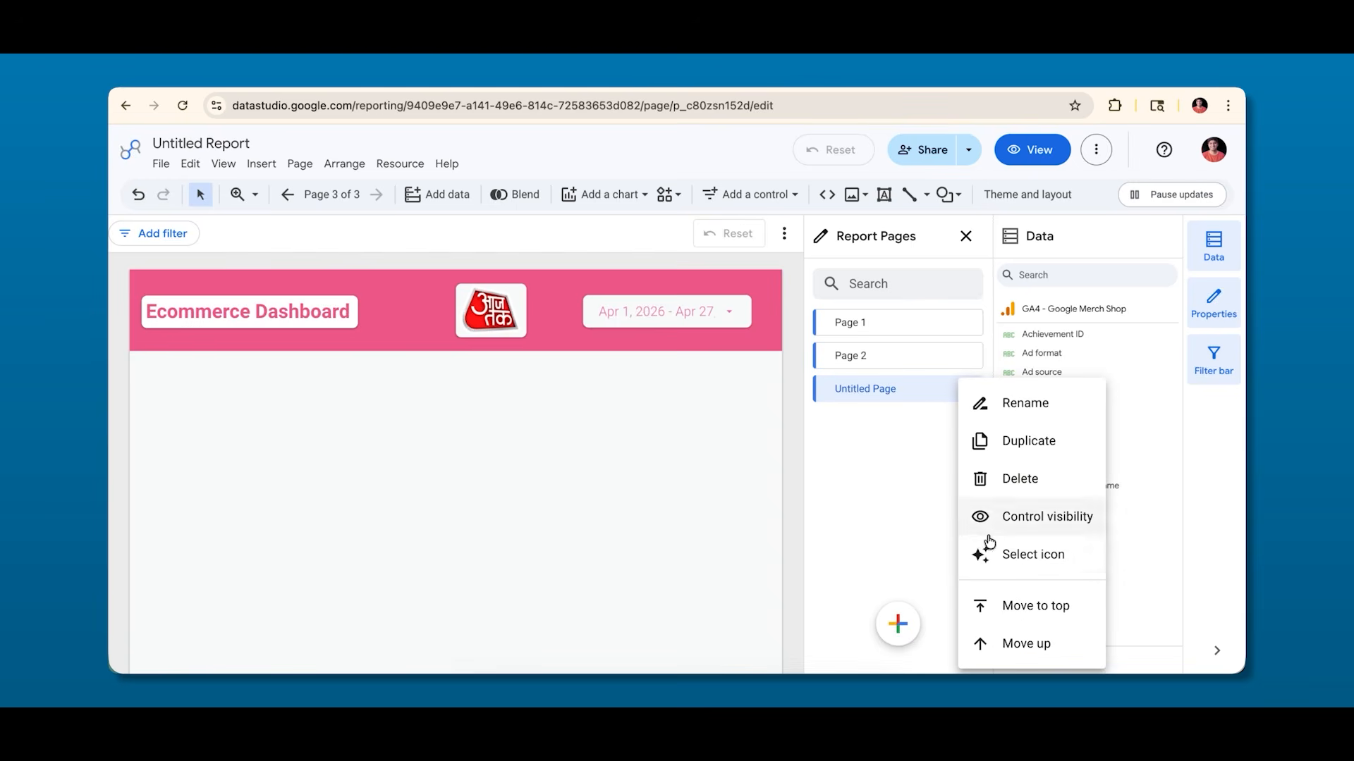
click(981, 478)
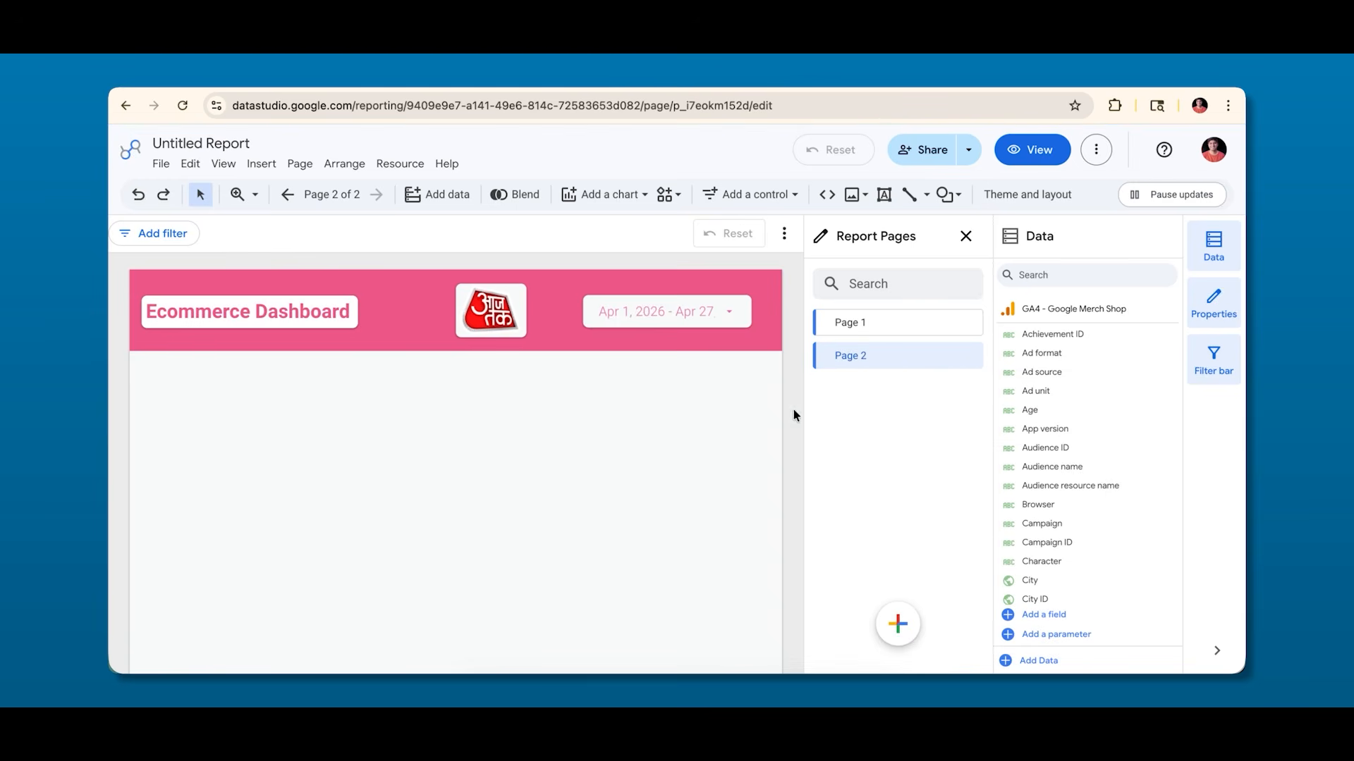
click(861, 324)
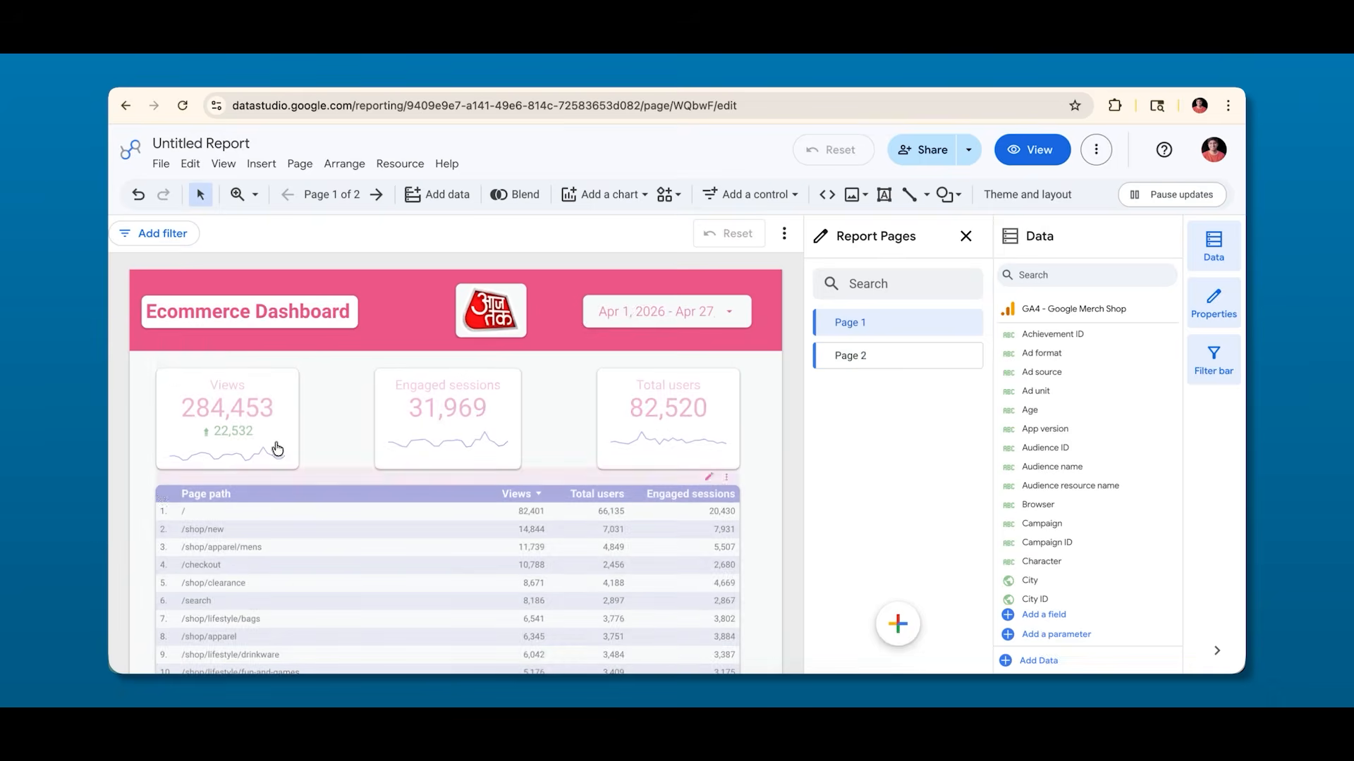
scroll(346, 450, down, 2)
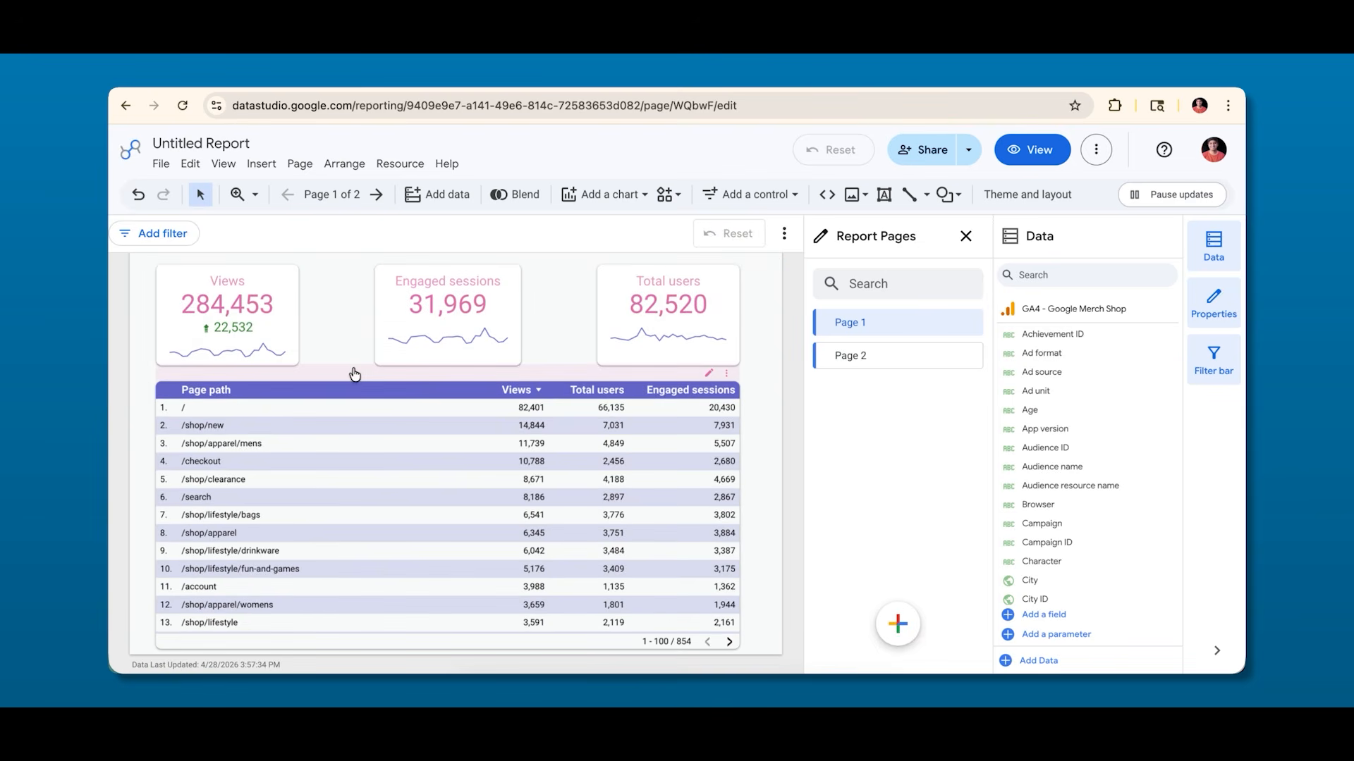
scroll(355, 375, up, 2)
scroll(355, 374, down, 1)
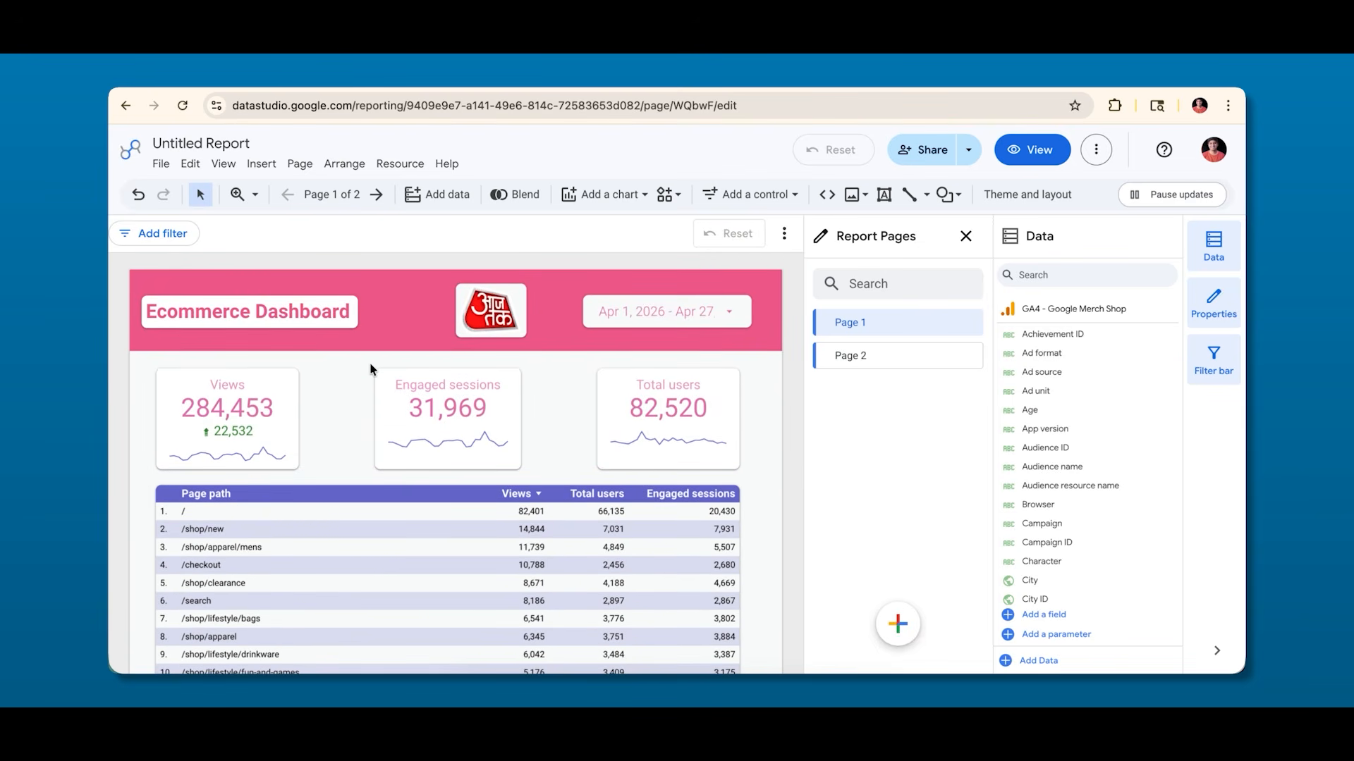
Add a time series chart on Page 2 just below the title side of the header banner and widen it.
click(853, 356)
click(603, 194)
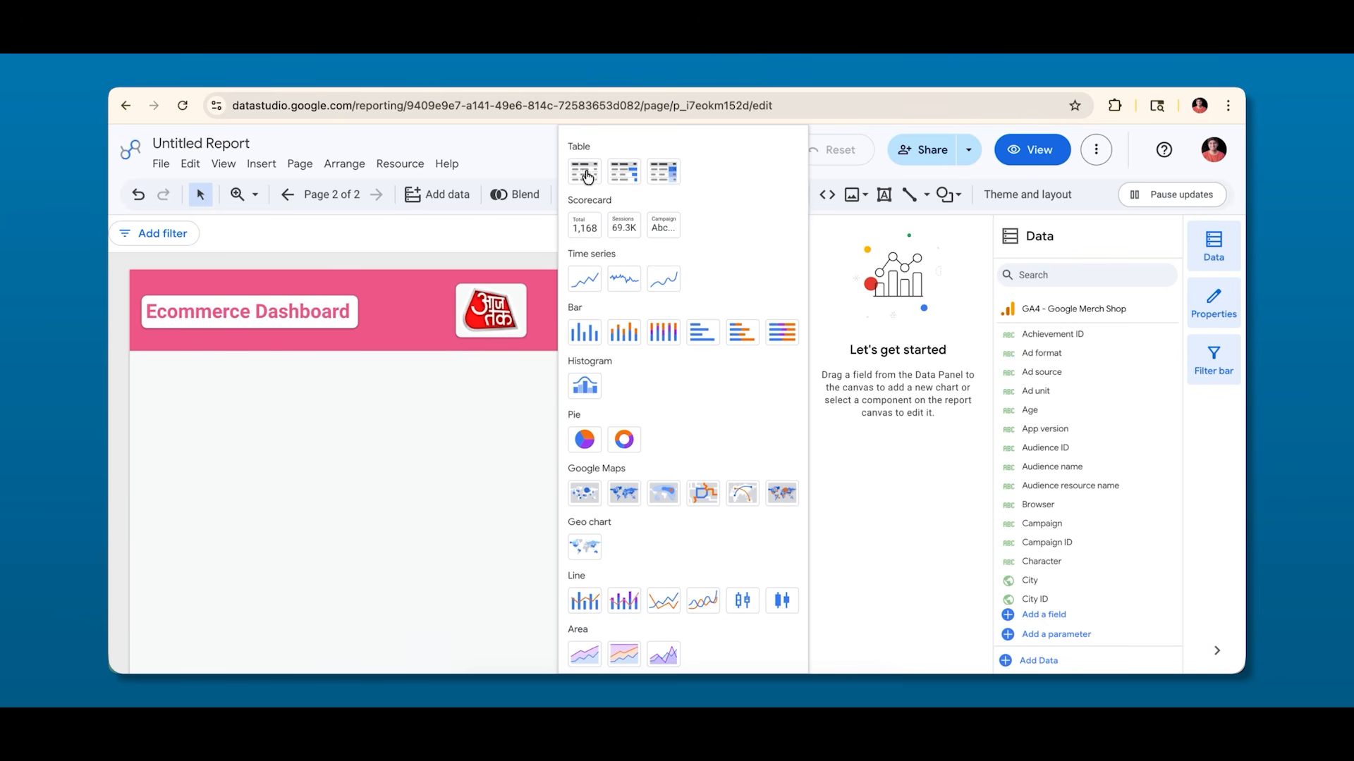
click(590, 282)
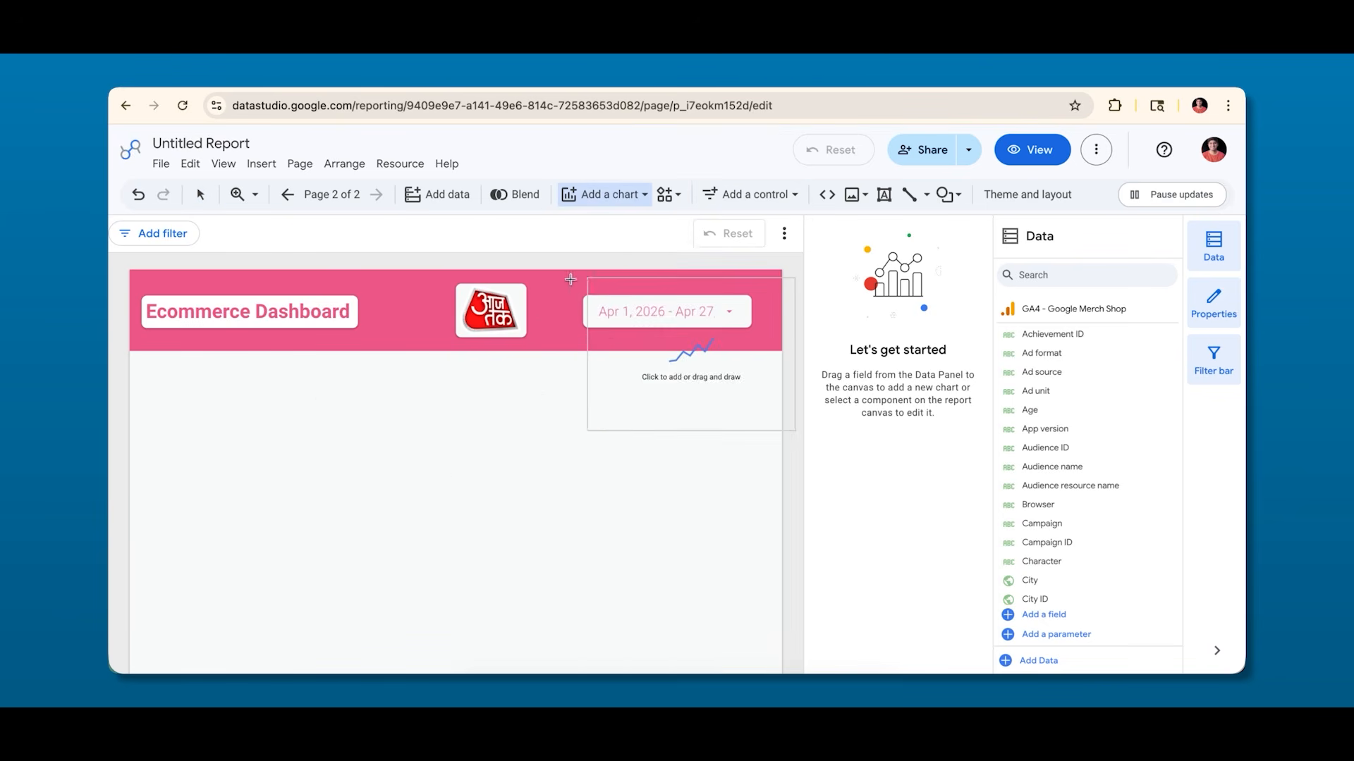
click(141, 373)
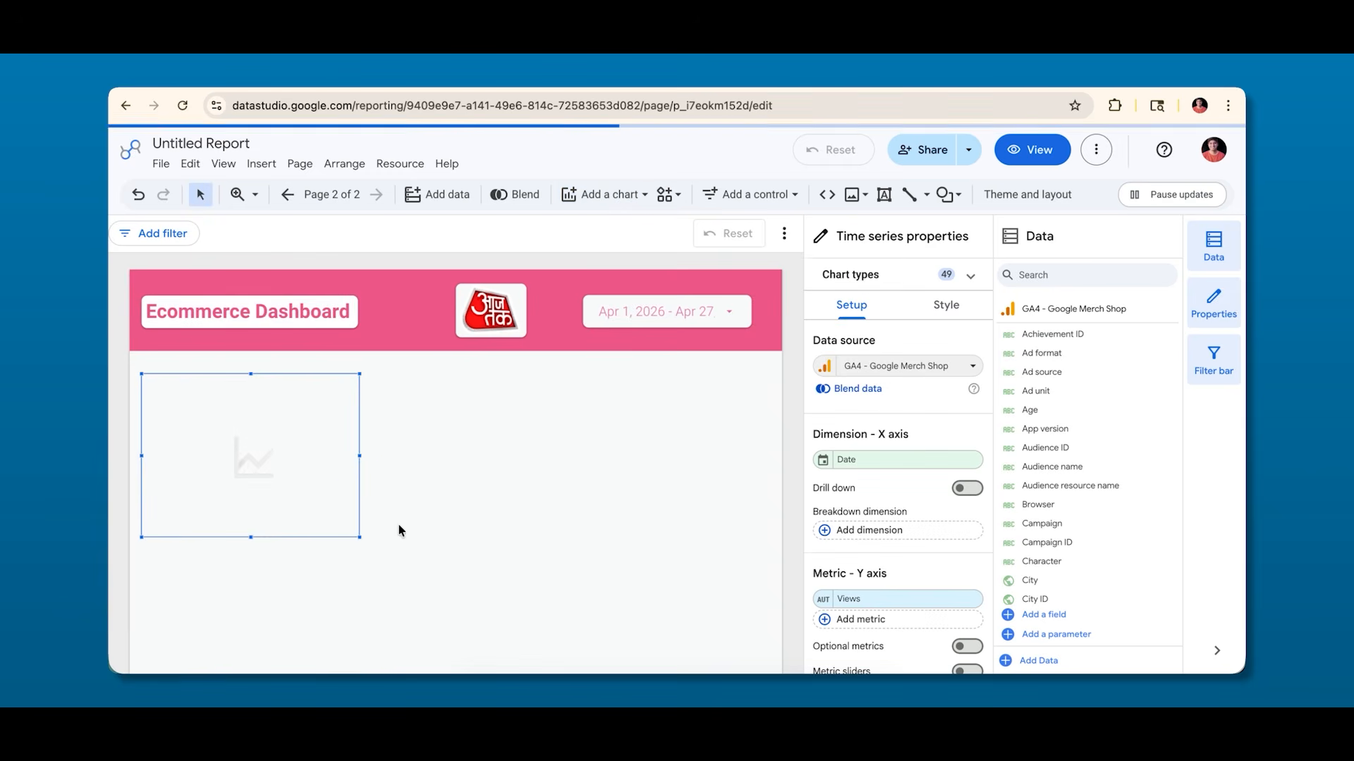
drag(359, 538, 447, 537)
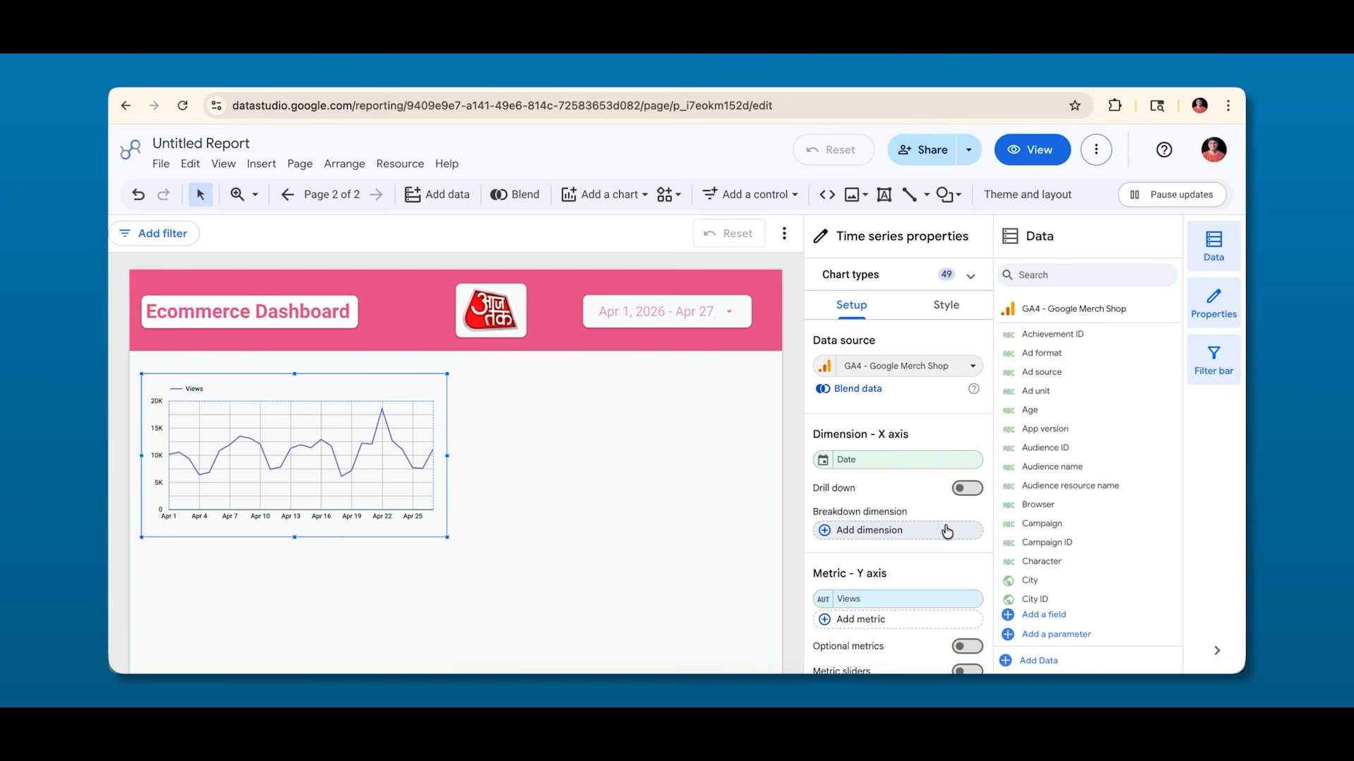
Change the time series chart's X-axis dimension to Day of week and check the plotted views and remaining setup options.
click(858, 461)
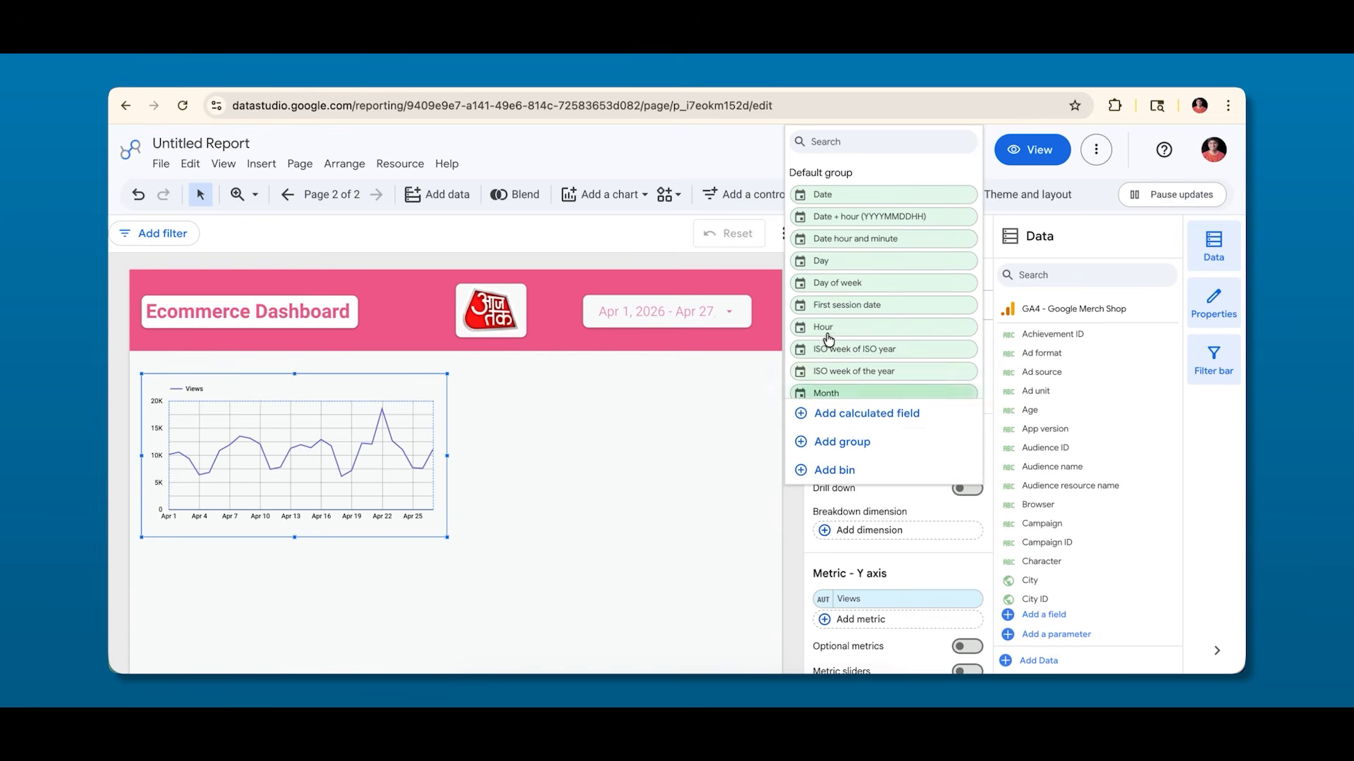
click(834, 291)
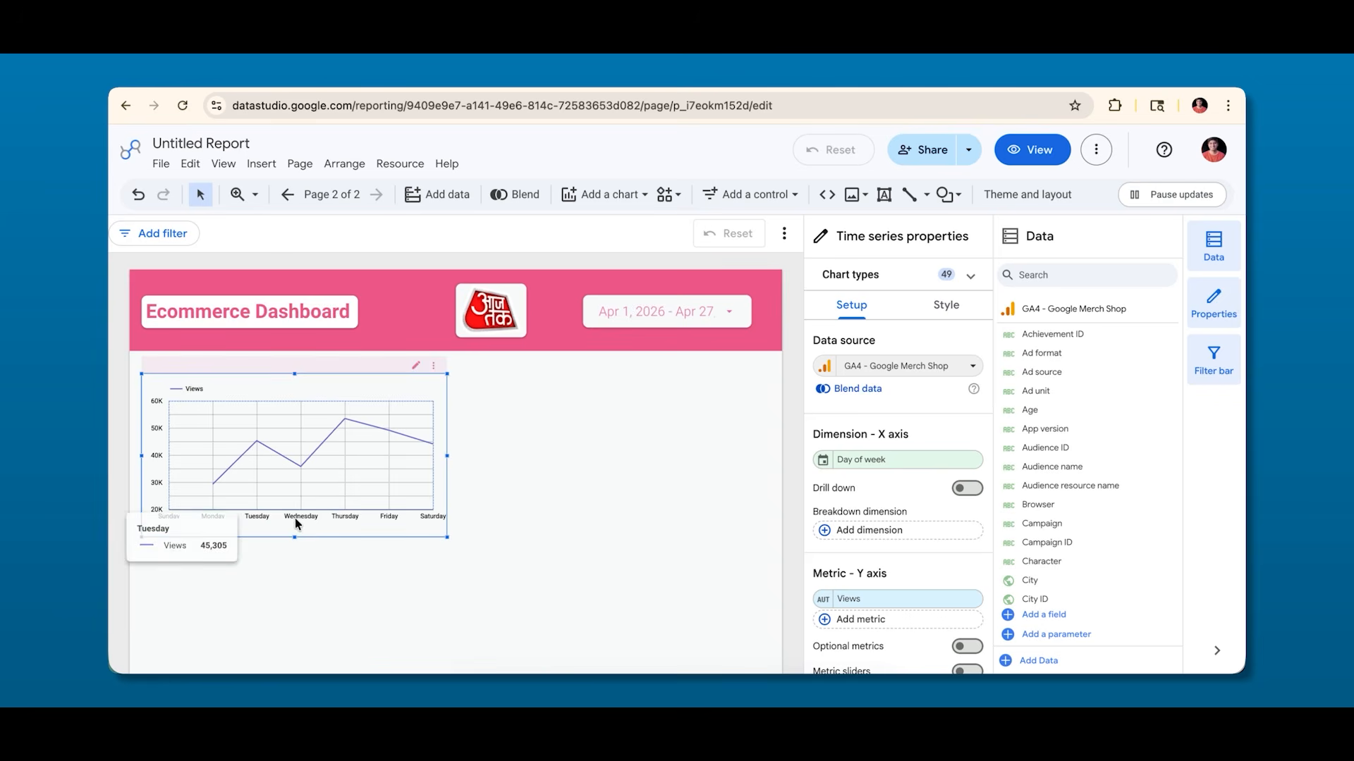
scroll(861, 498, down, 2)
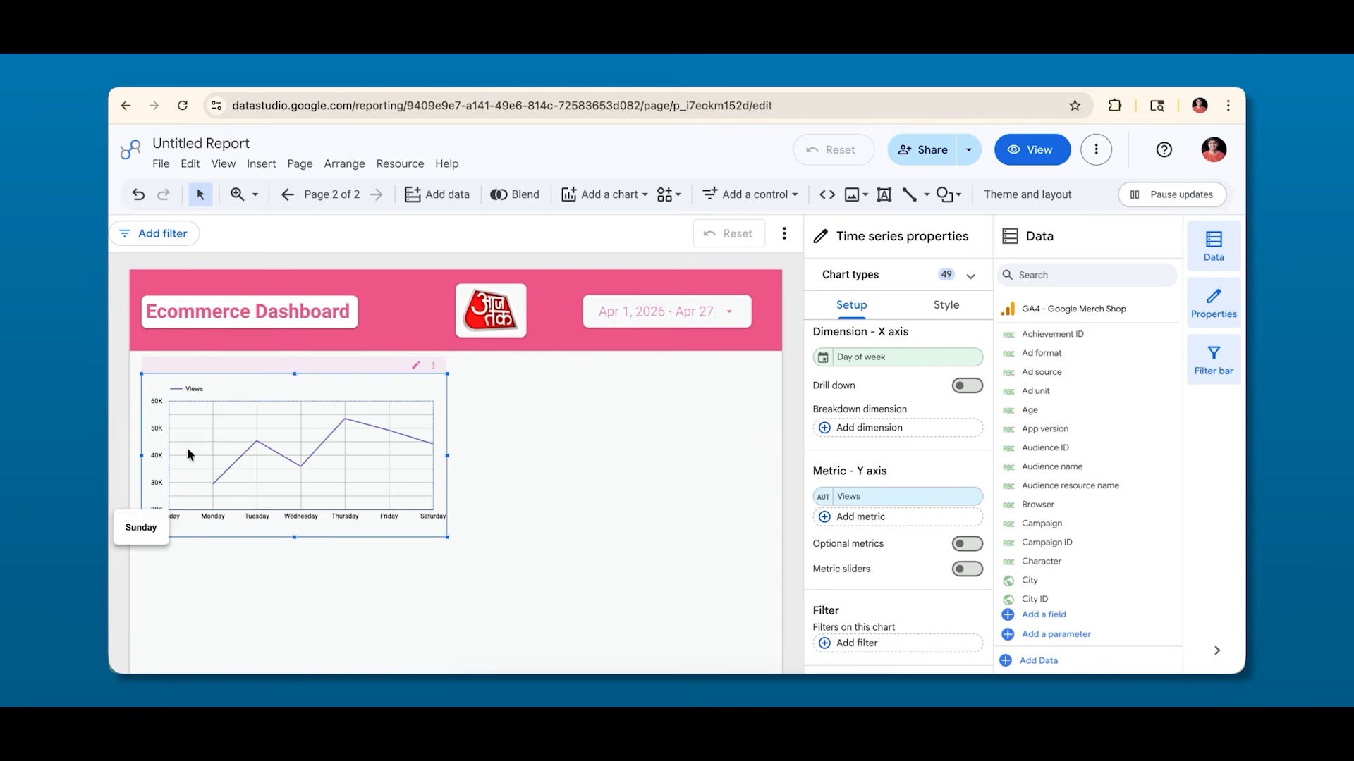
mouse_move(345, 432)
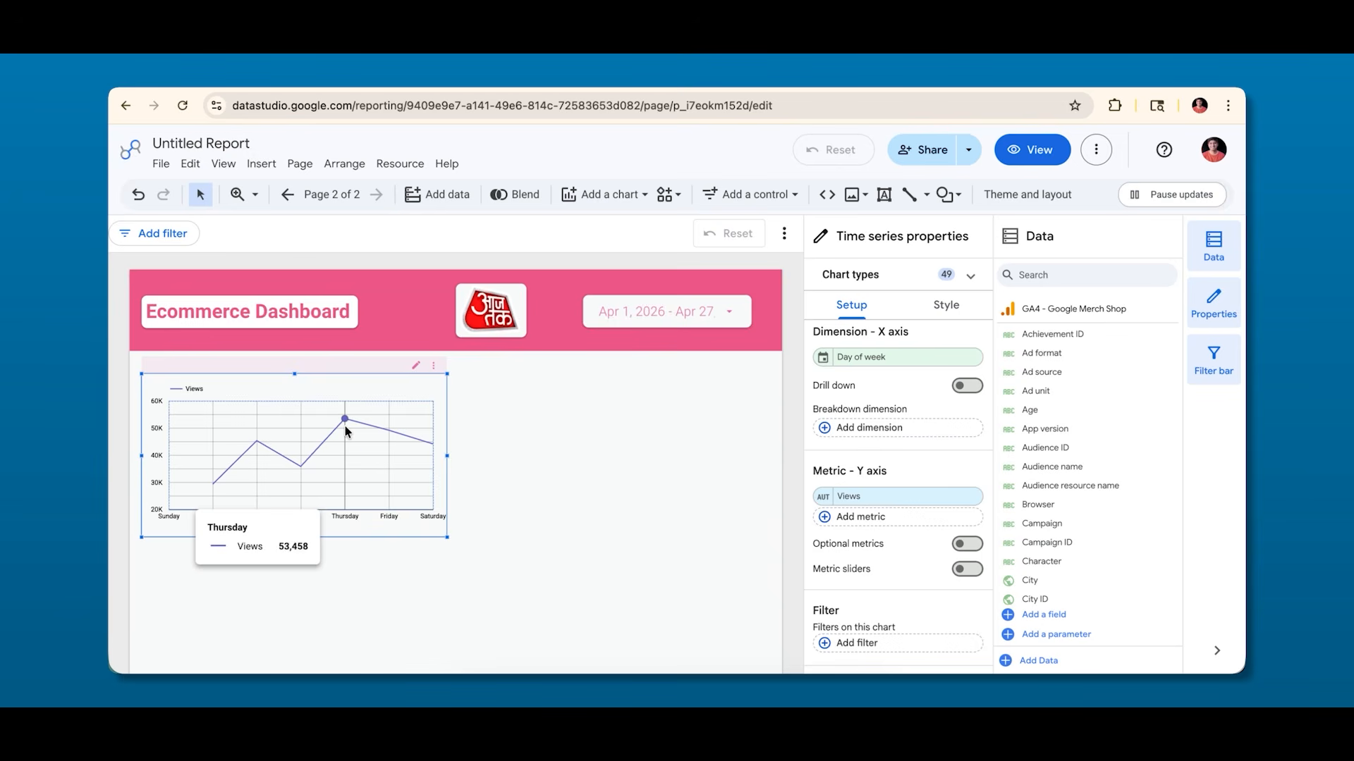
scroll(885, 449, down, 1)
scroll(885, 447, down, 3)
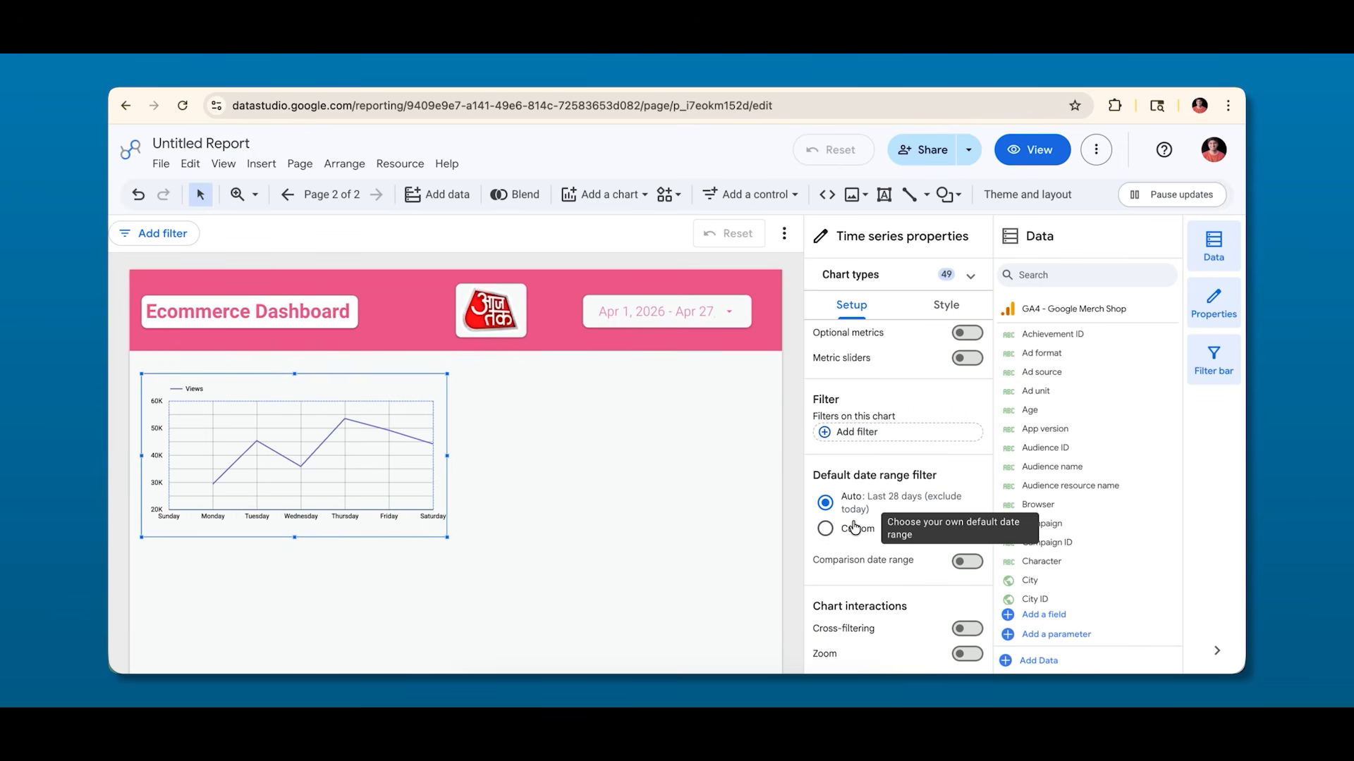
Set the header's date range control to This year to date and apply it.
click(653, 311)
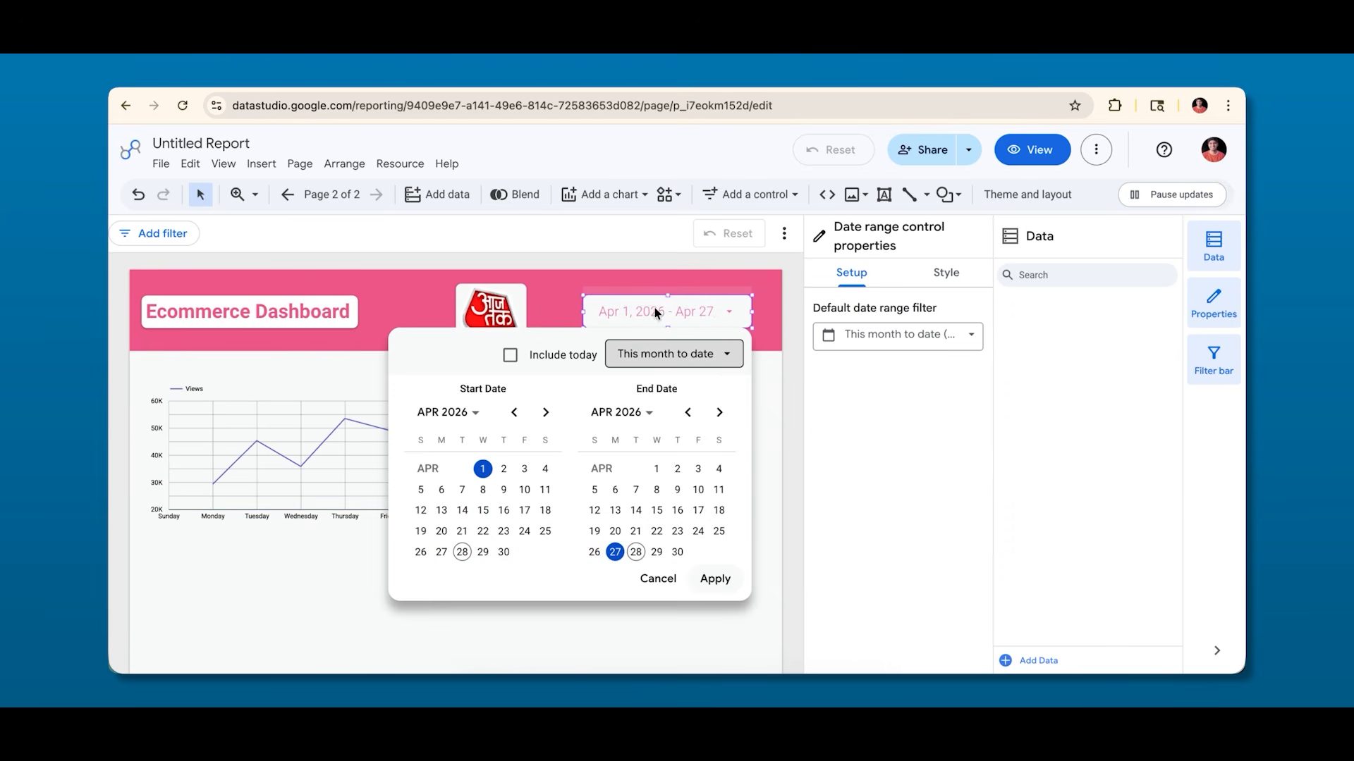
click(674, 349)
mouse_move(650, 507)
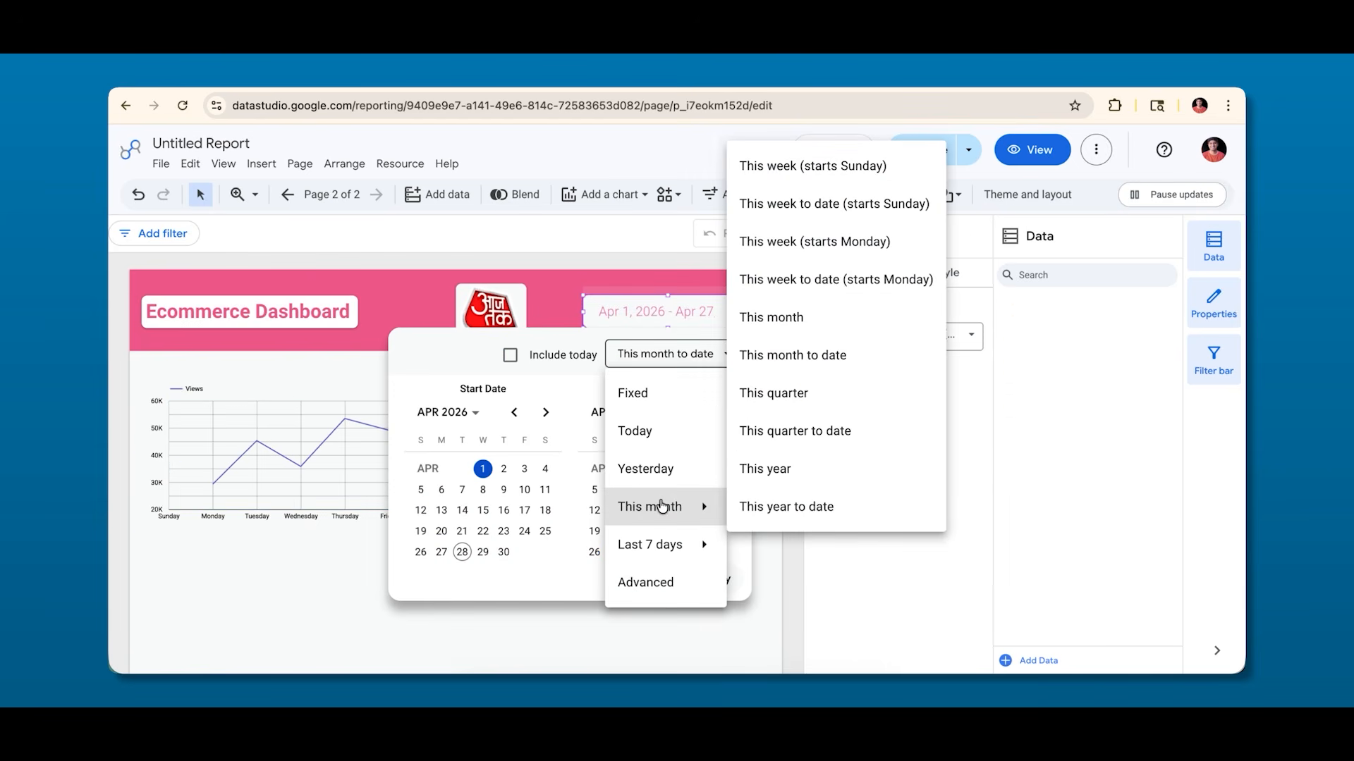
click(776, 505)
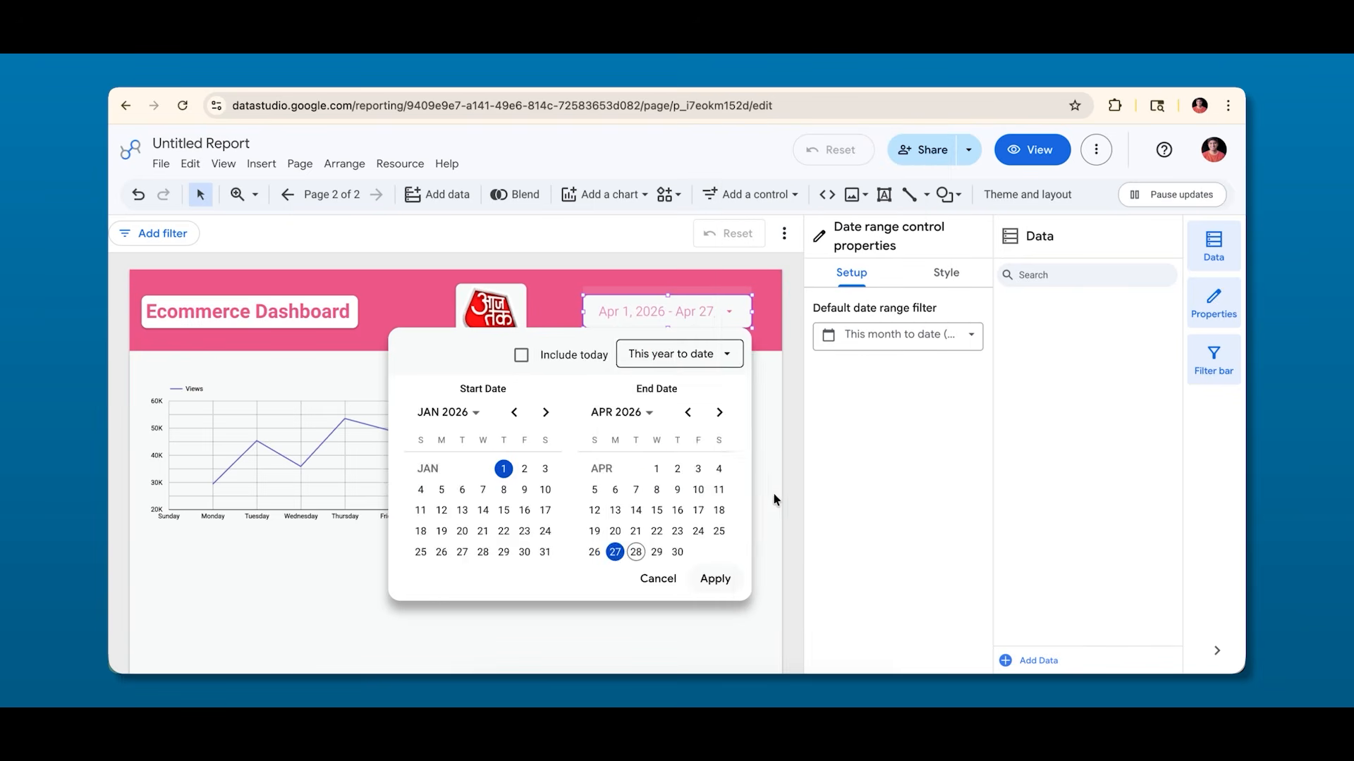
click(711, 579)
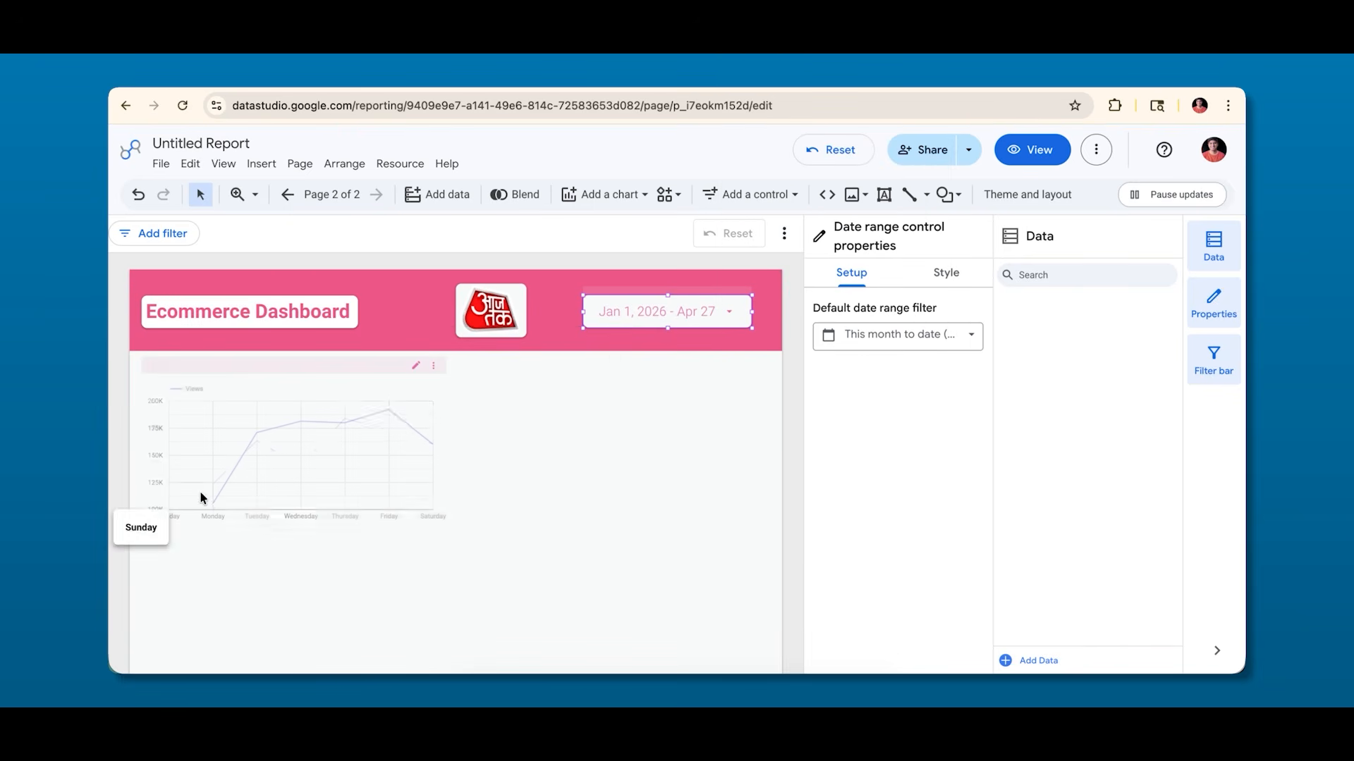
Try bars for the time series chart, switch the series back to a line and set the line weight to 3.
click(303, 459)
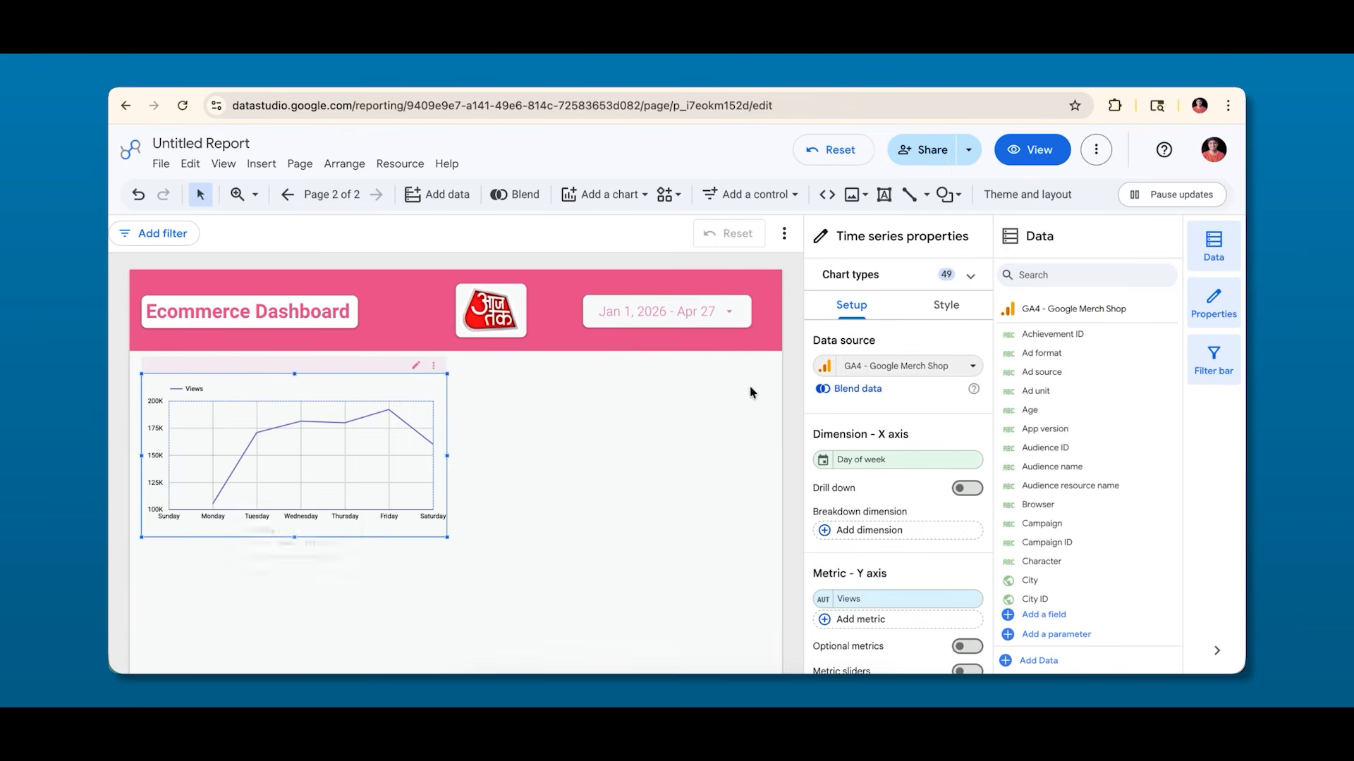
click(945, 306)
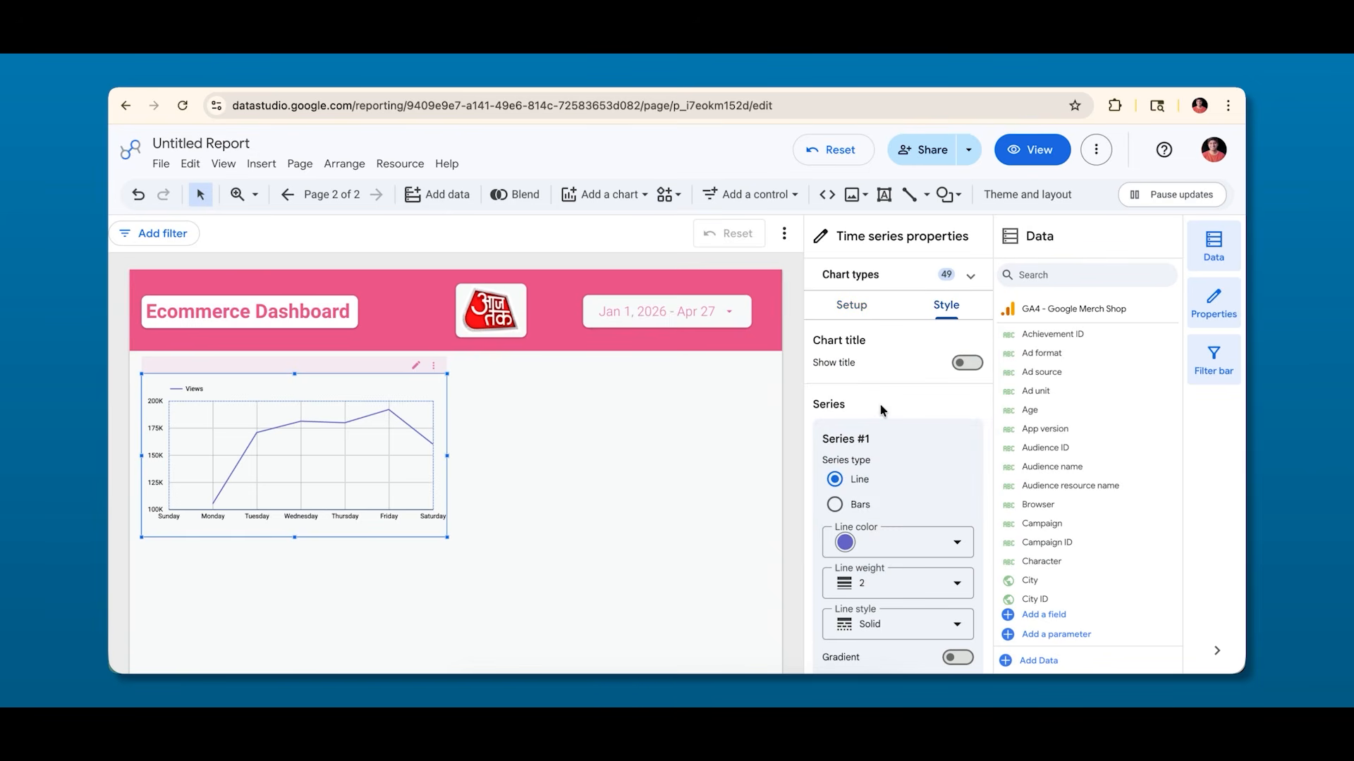
click(836, 505)
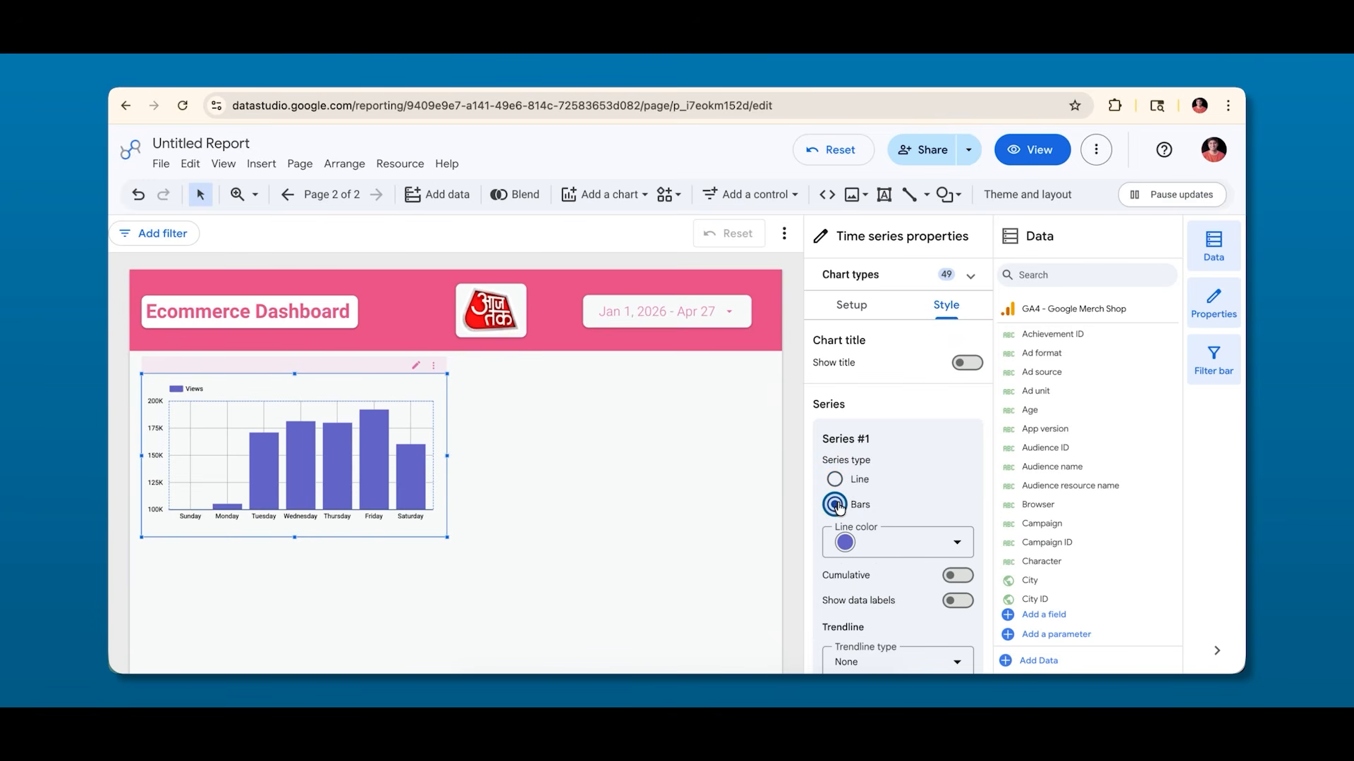
click(835, 479)
scroll(920, 477, down, 1)
click(903, 493)
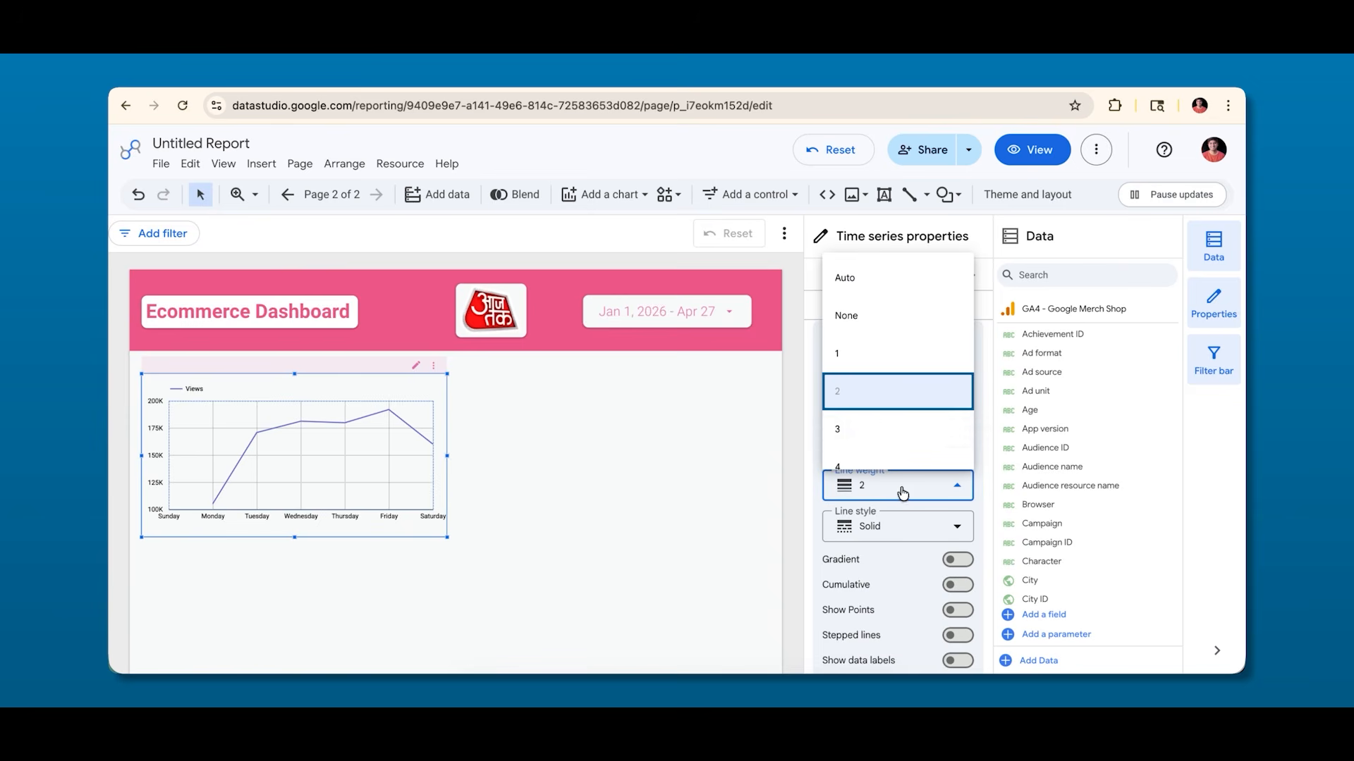
click(875, 443)
scroll(882, 451, down, 1)
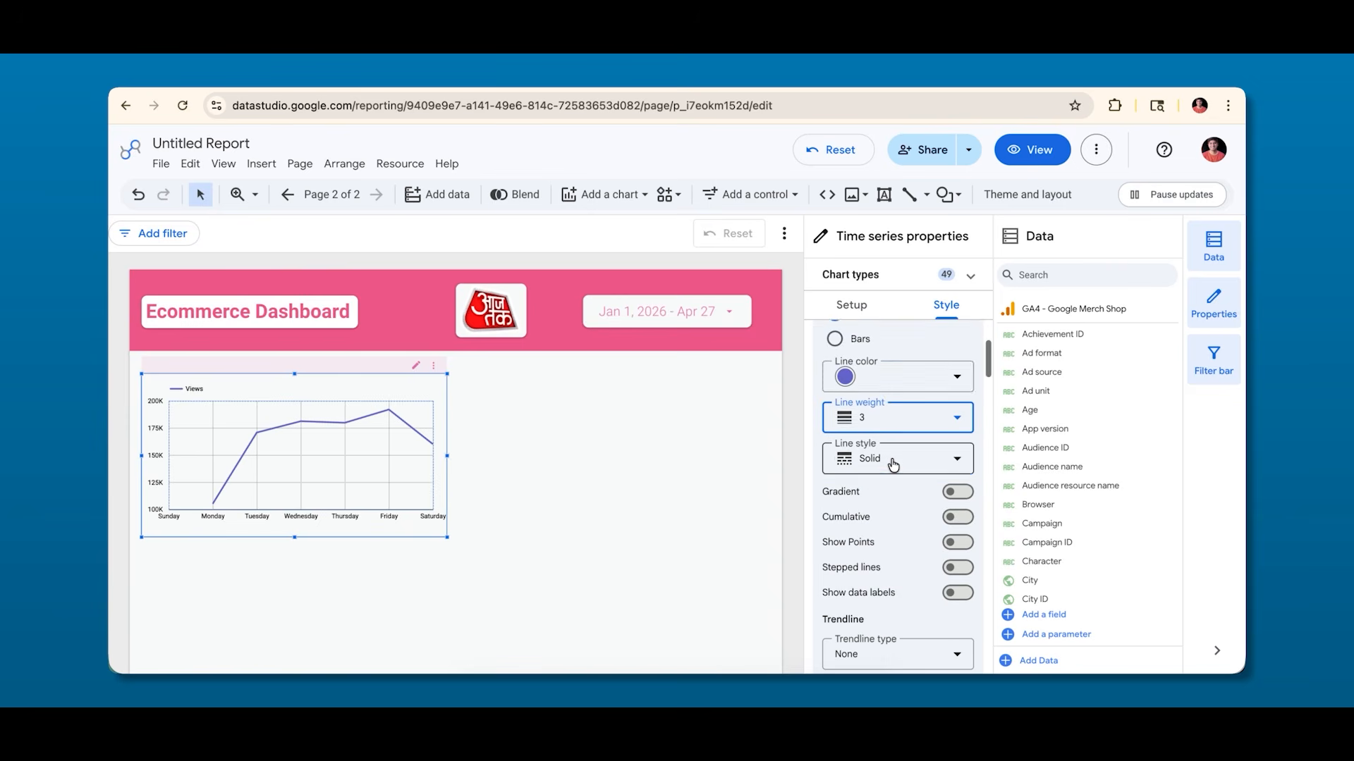
Turn on the gradient under the chart line and set the line style to Long dash after trying Dash-dot.
click(890, 459)
click(851, 377)
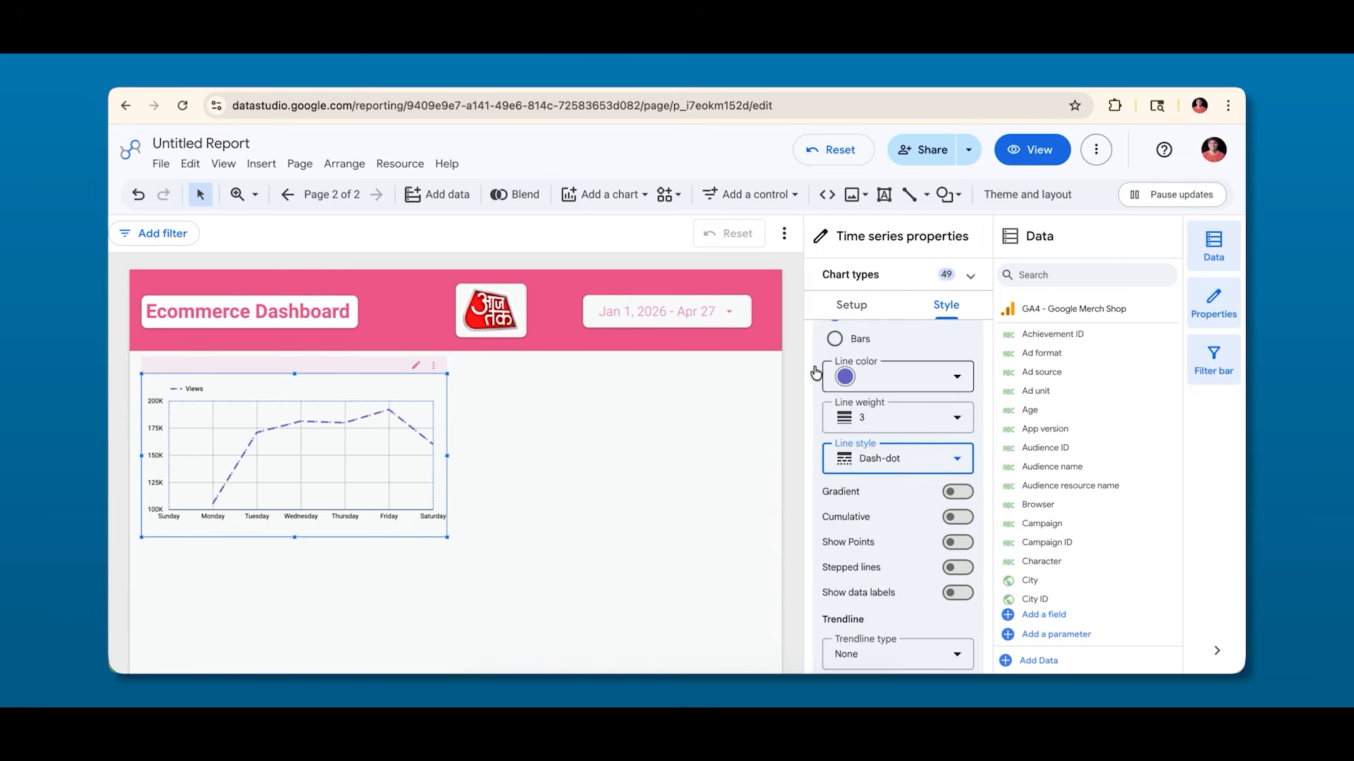
click(960, 492)
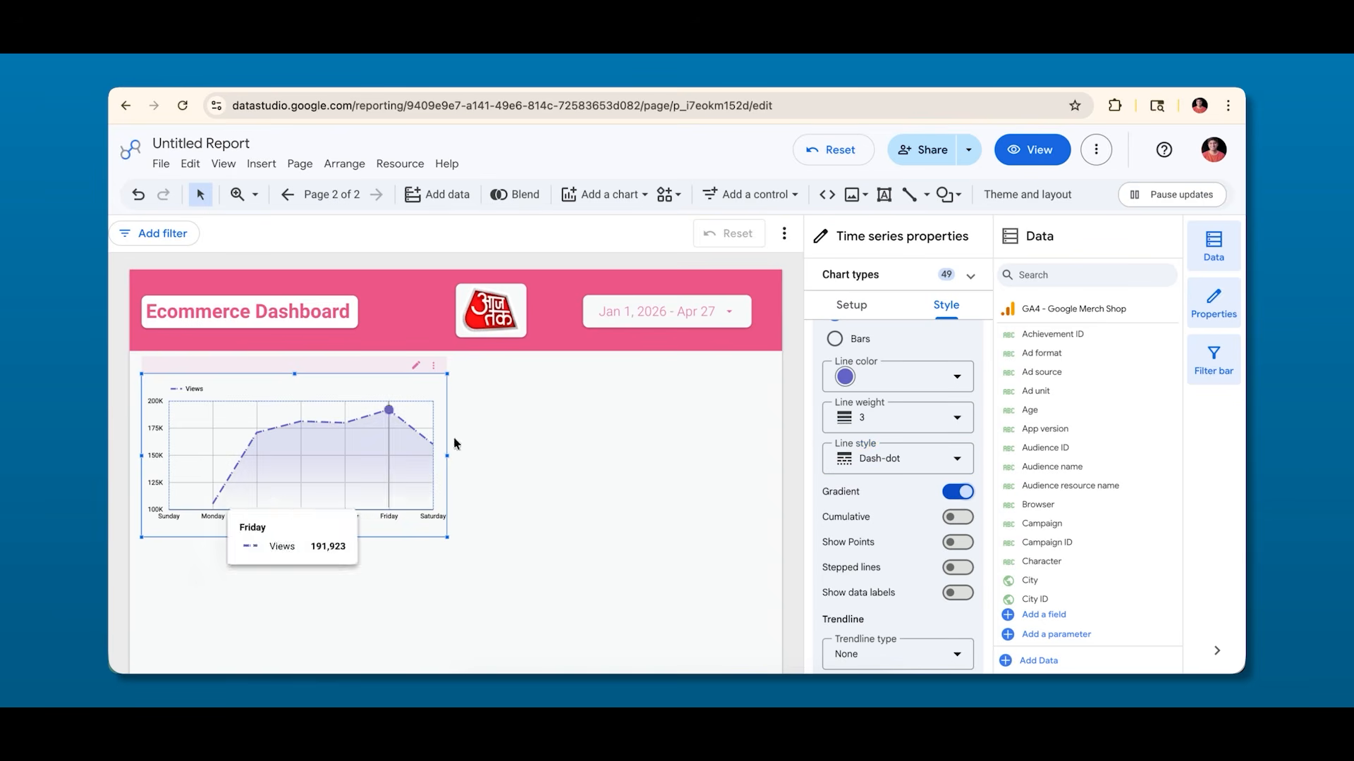
click(882, 464)
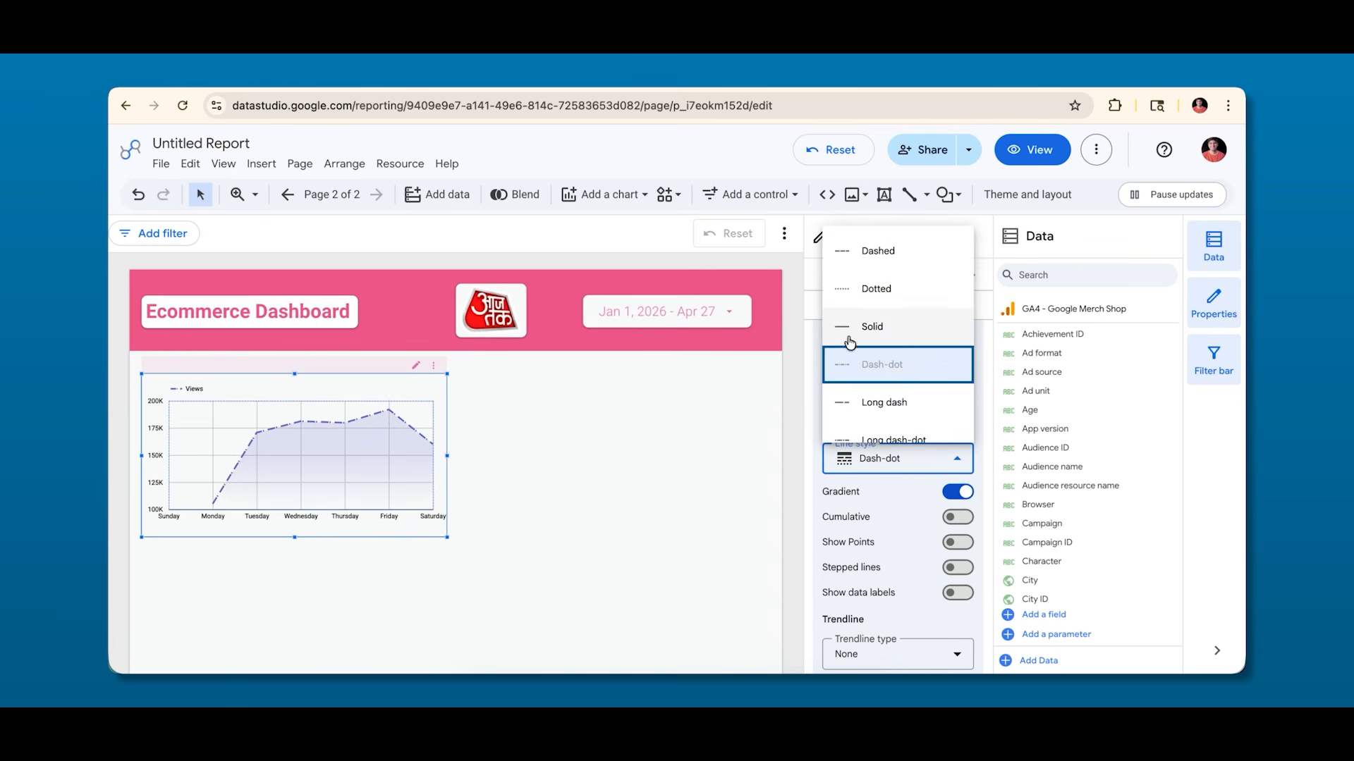
click(889, 400)
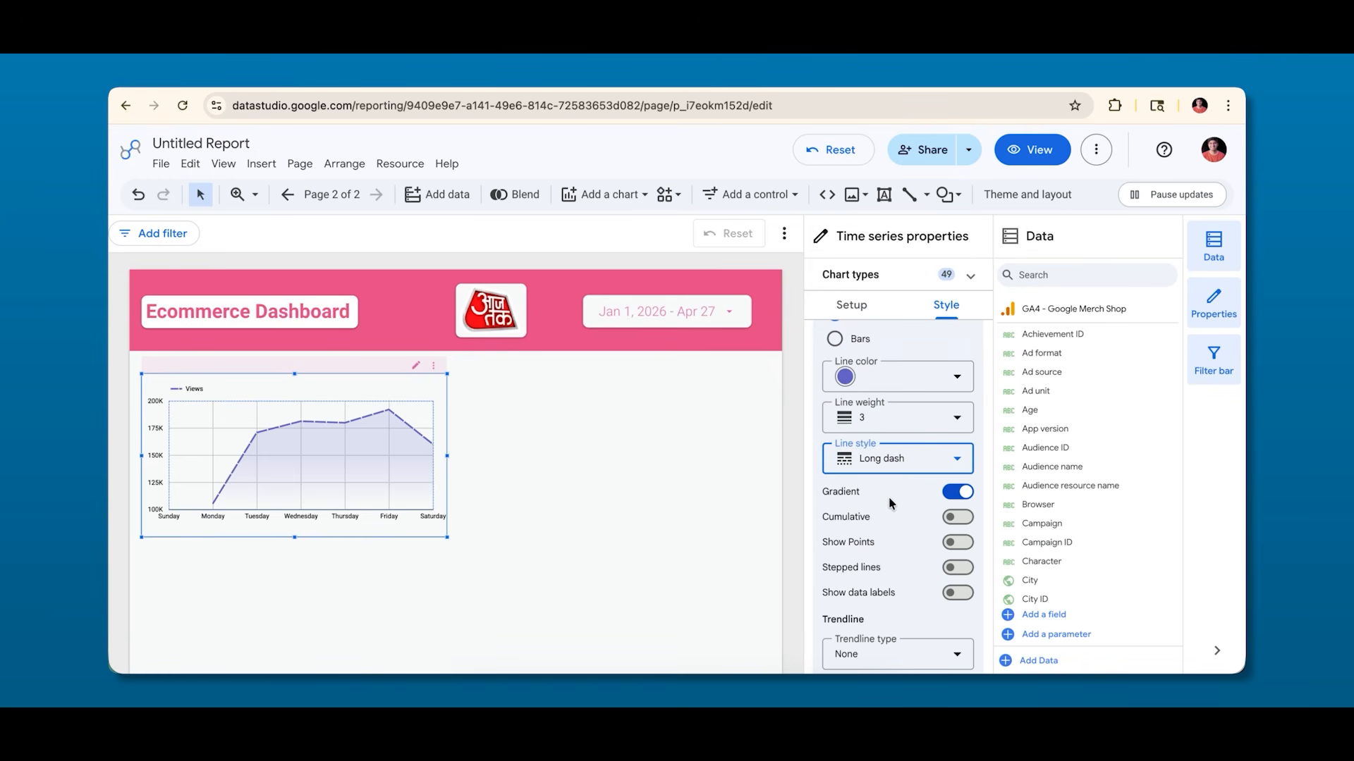
Try the Cumulative option on the Views series and turn it off again.
scroll(906, 497, down, 2)
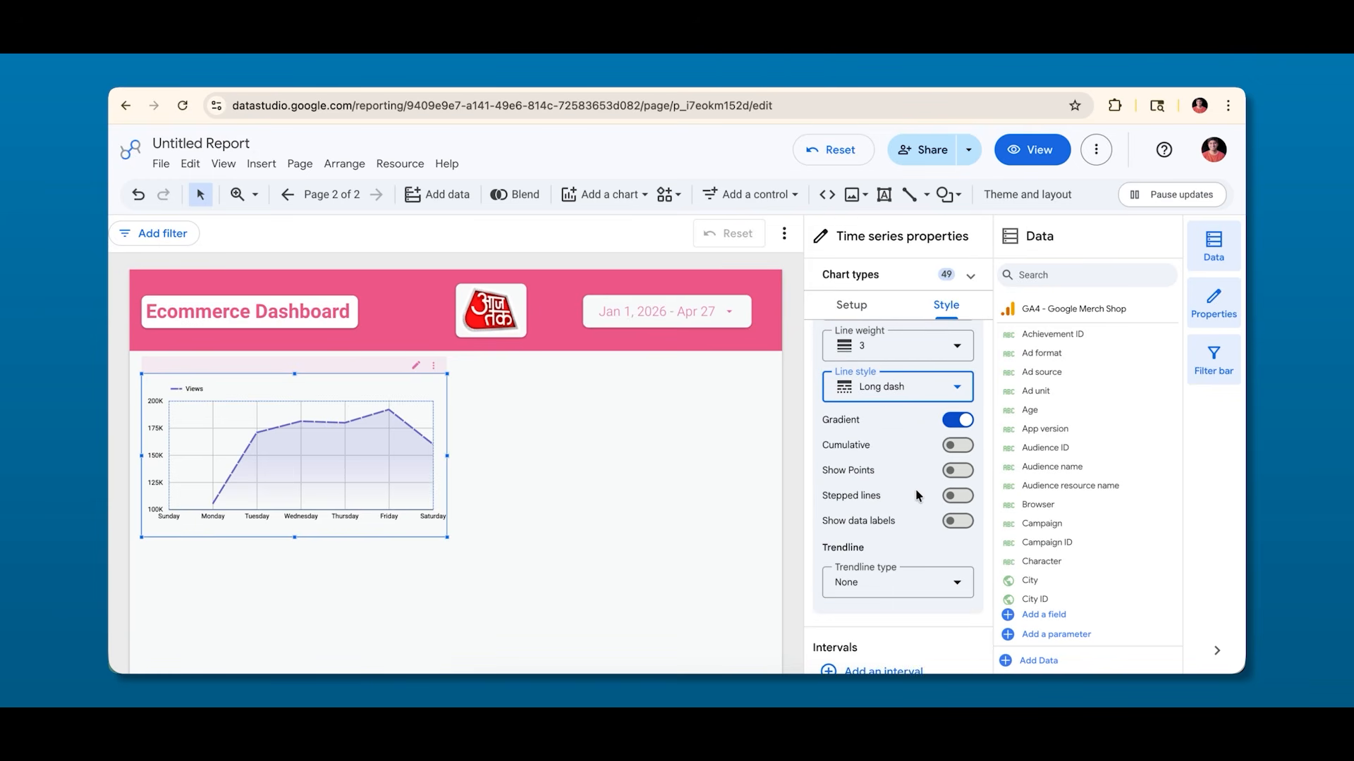
click(956, 447)
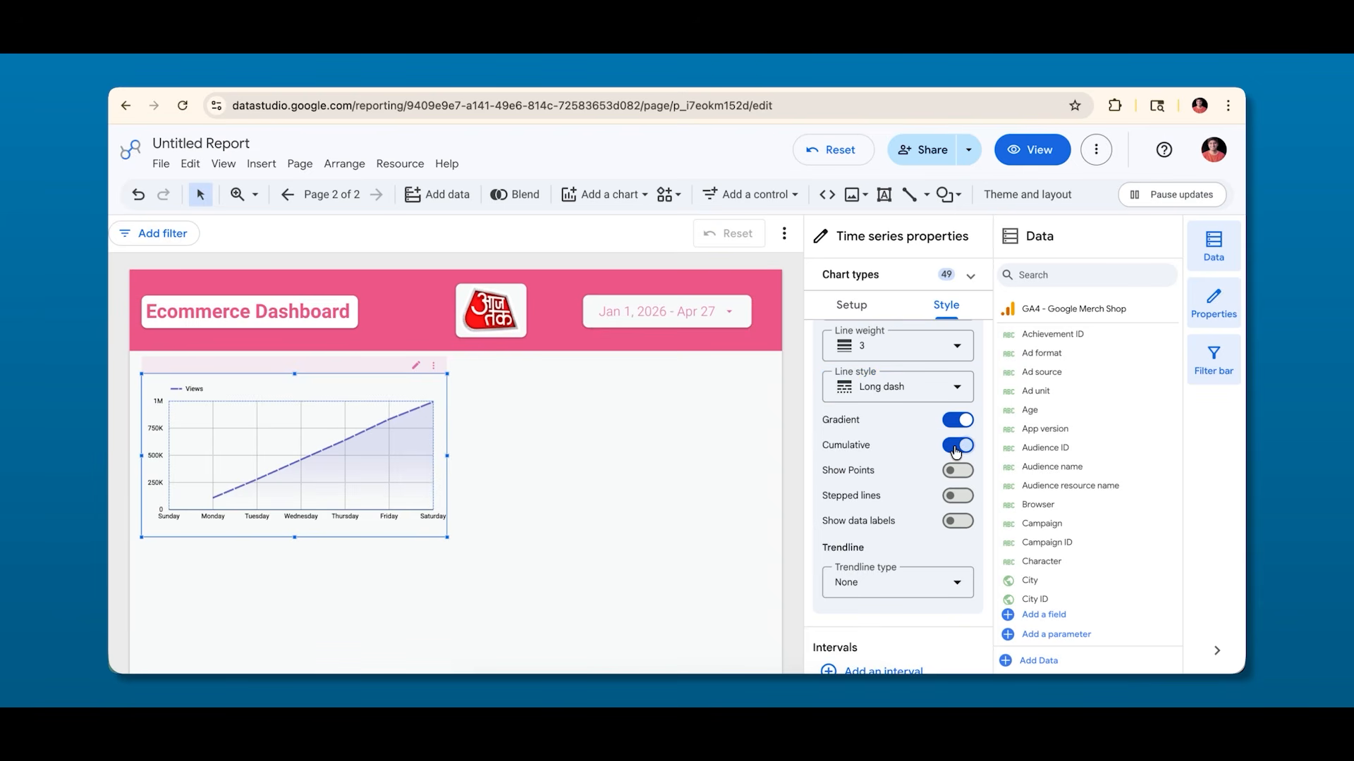
click(956, 447)
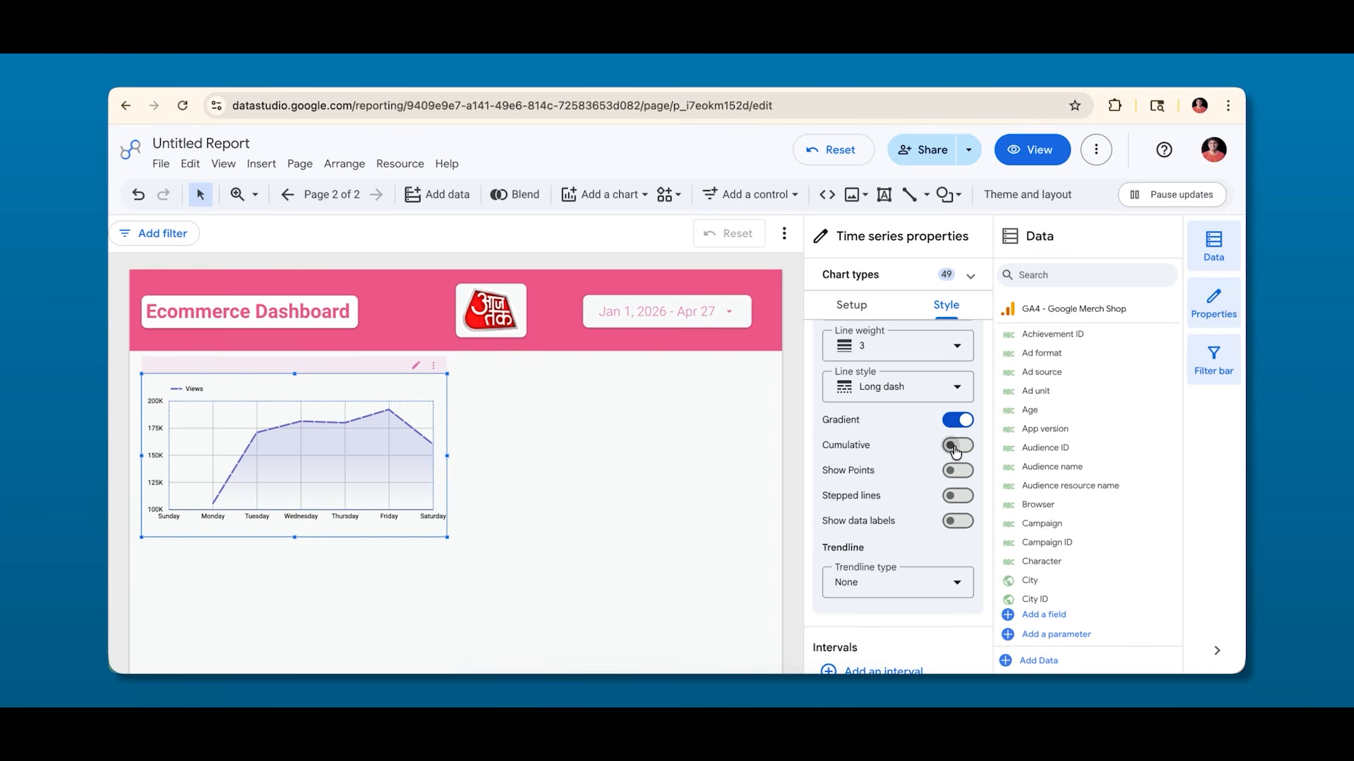
mouse_move(381, 419)
Show points and data labels on the Views line of the time series chart.
click(957, 472)
click(953, 522)
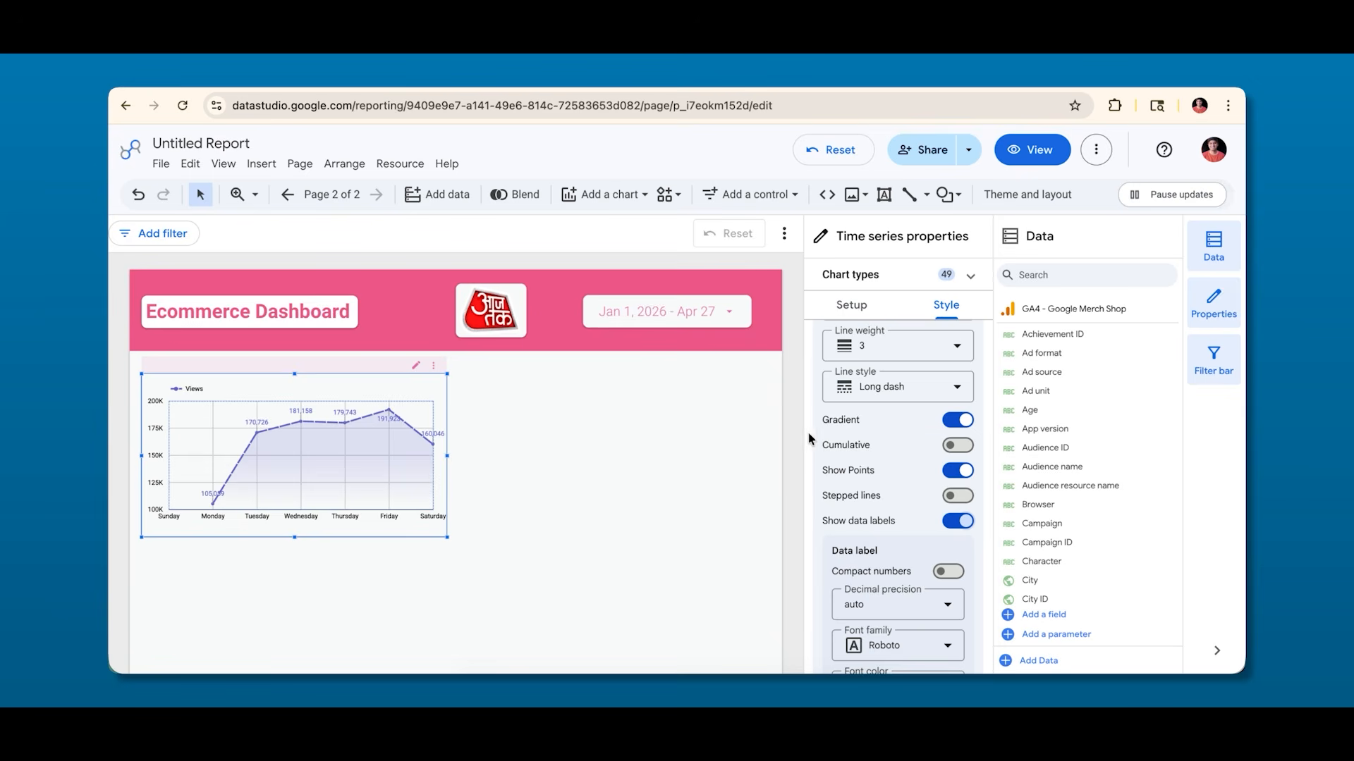
scroll(874, 483, down, 1)
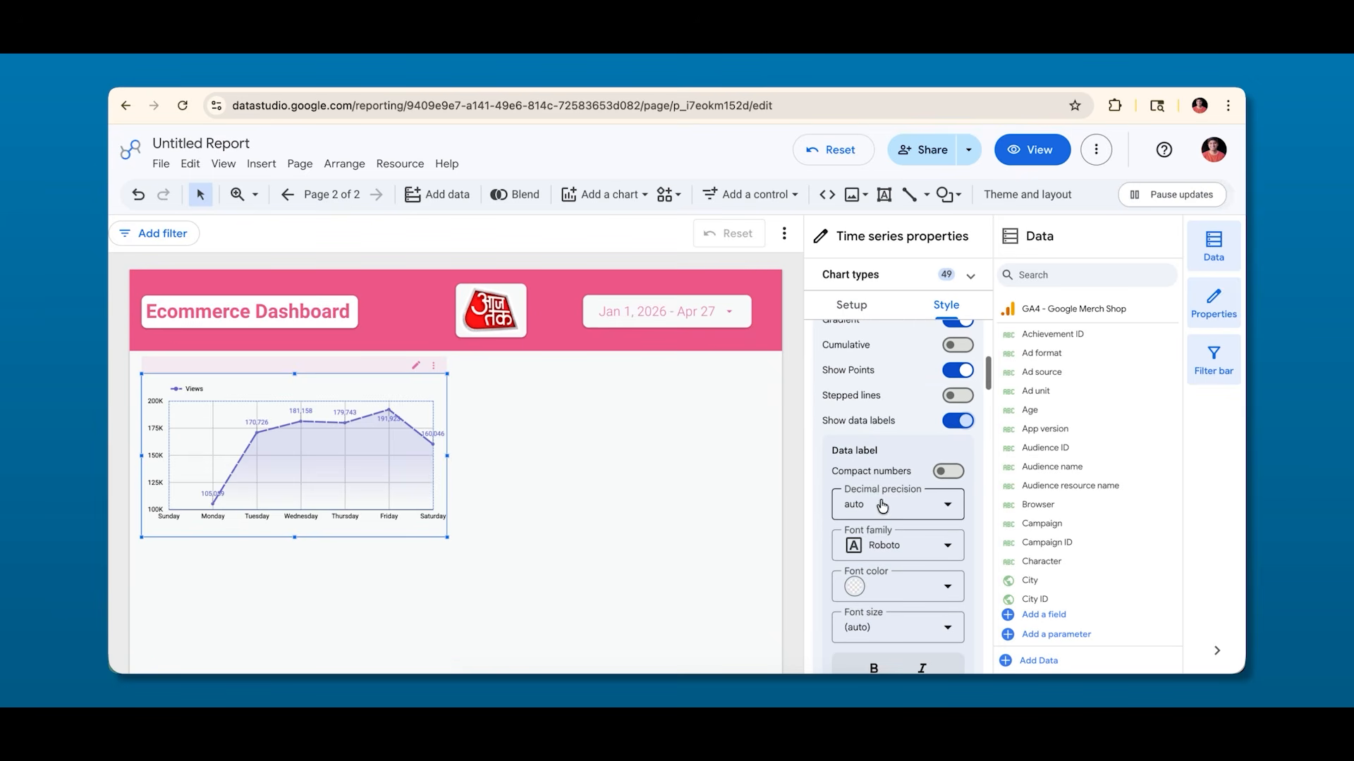
scroll(886, 502, down, 1)
click(895, 526)
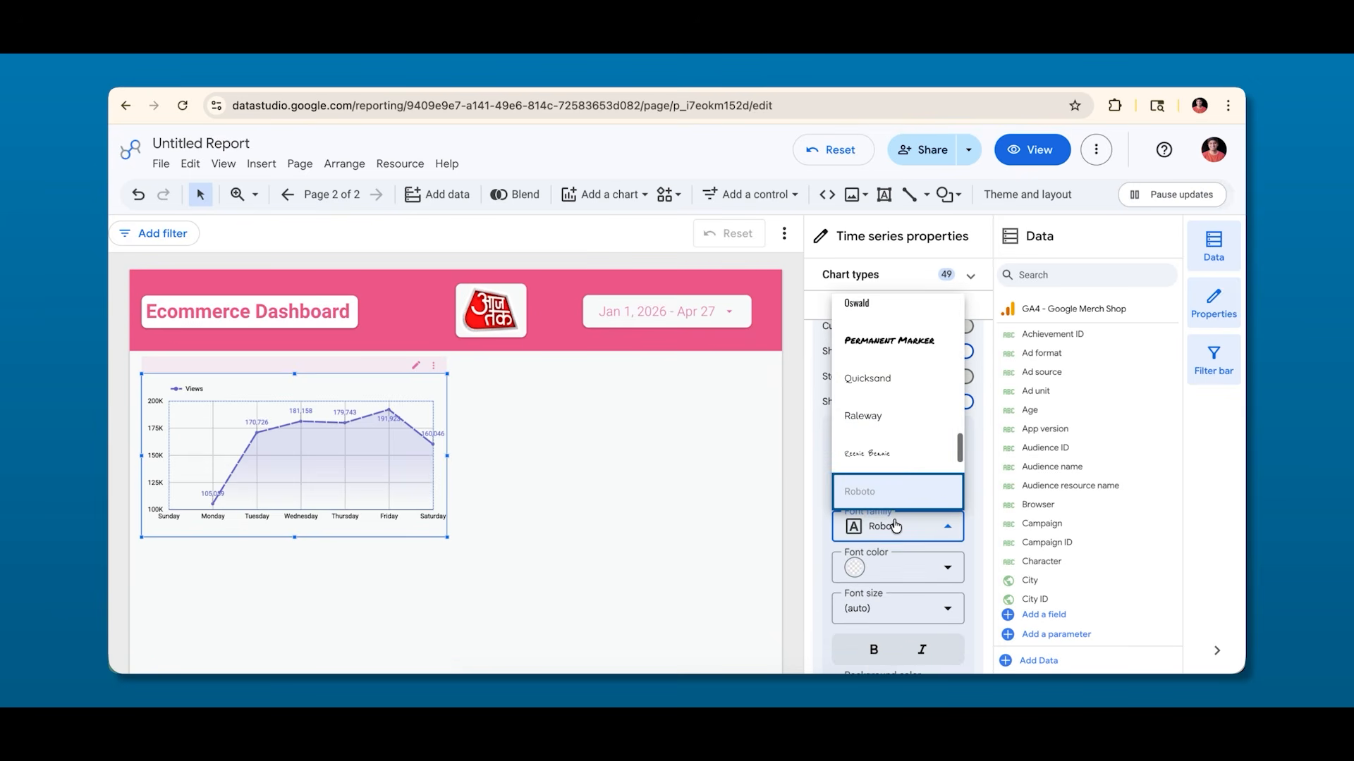
click(880, 576)
click(881, 573)
click(811, 560)
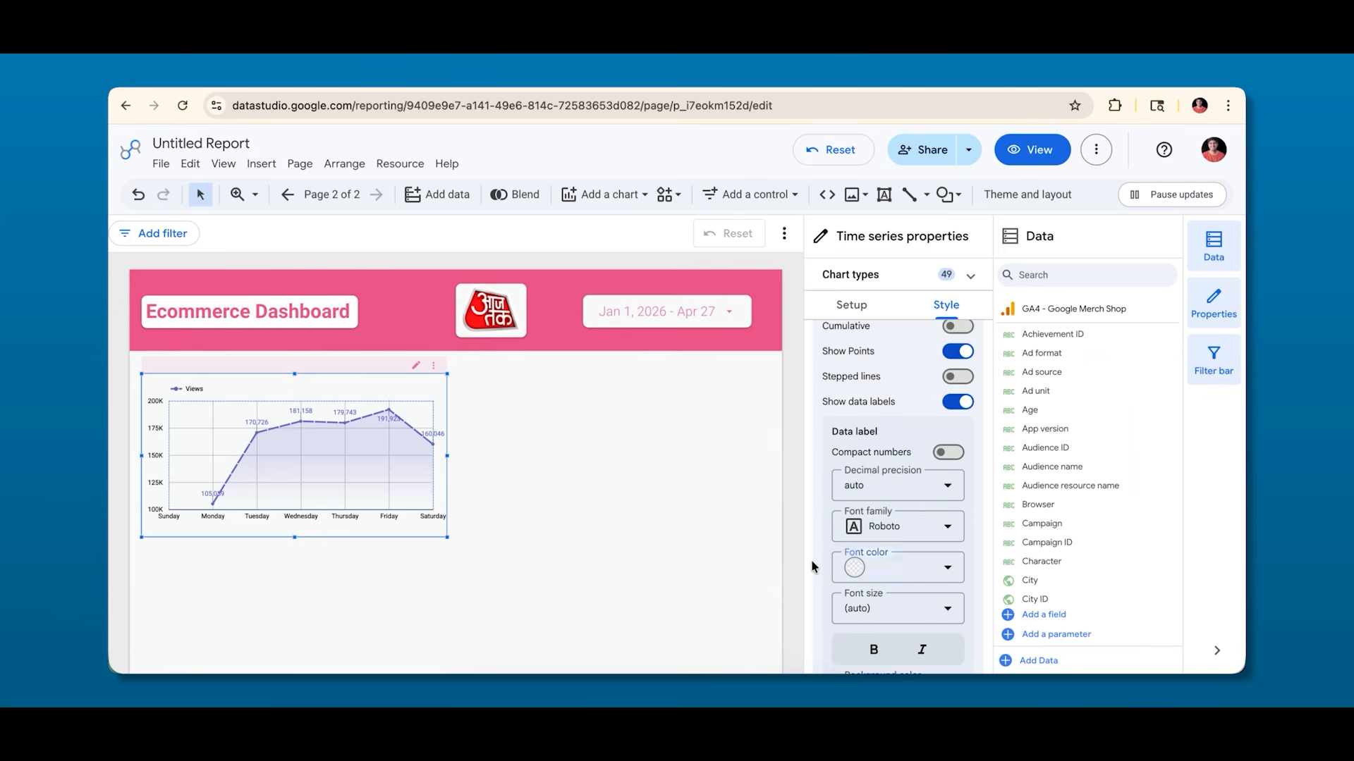
Set the font size of the Views data labels to 14px after trying 16px and 18px.
scroll(811, 560, down, 1)
click(909, 589)
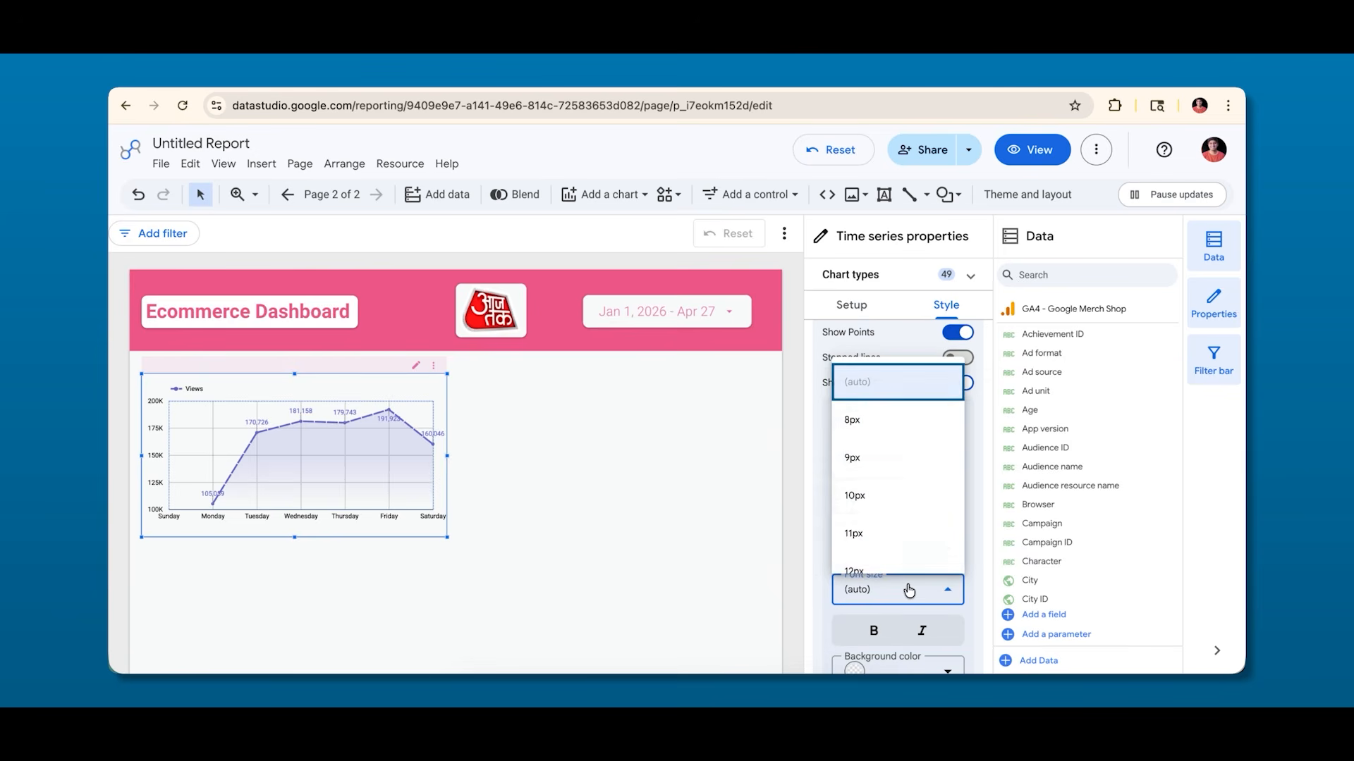
scroll(856, 493, down, 3)
click(864, 521)
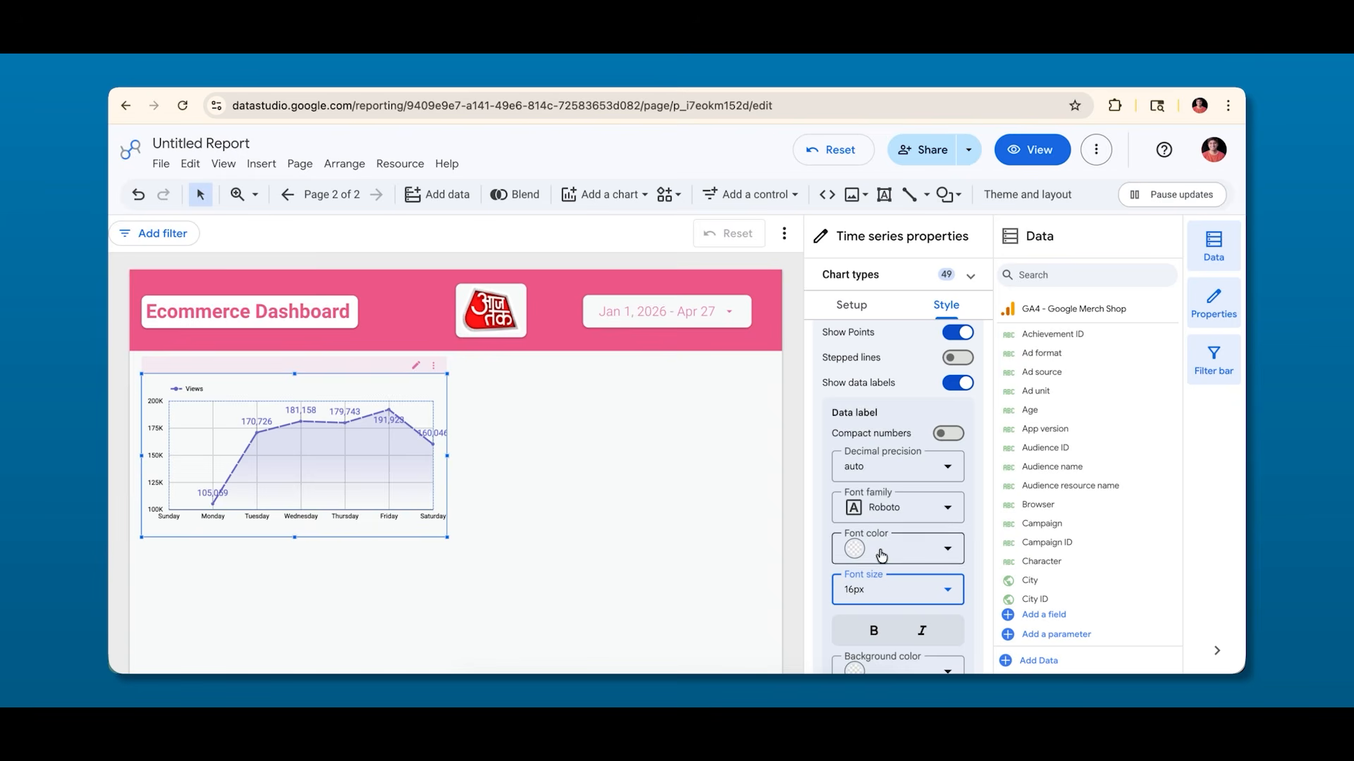
click(890, 592)
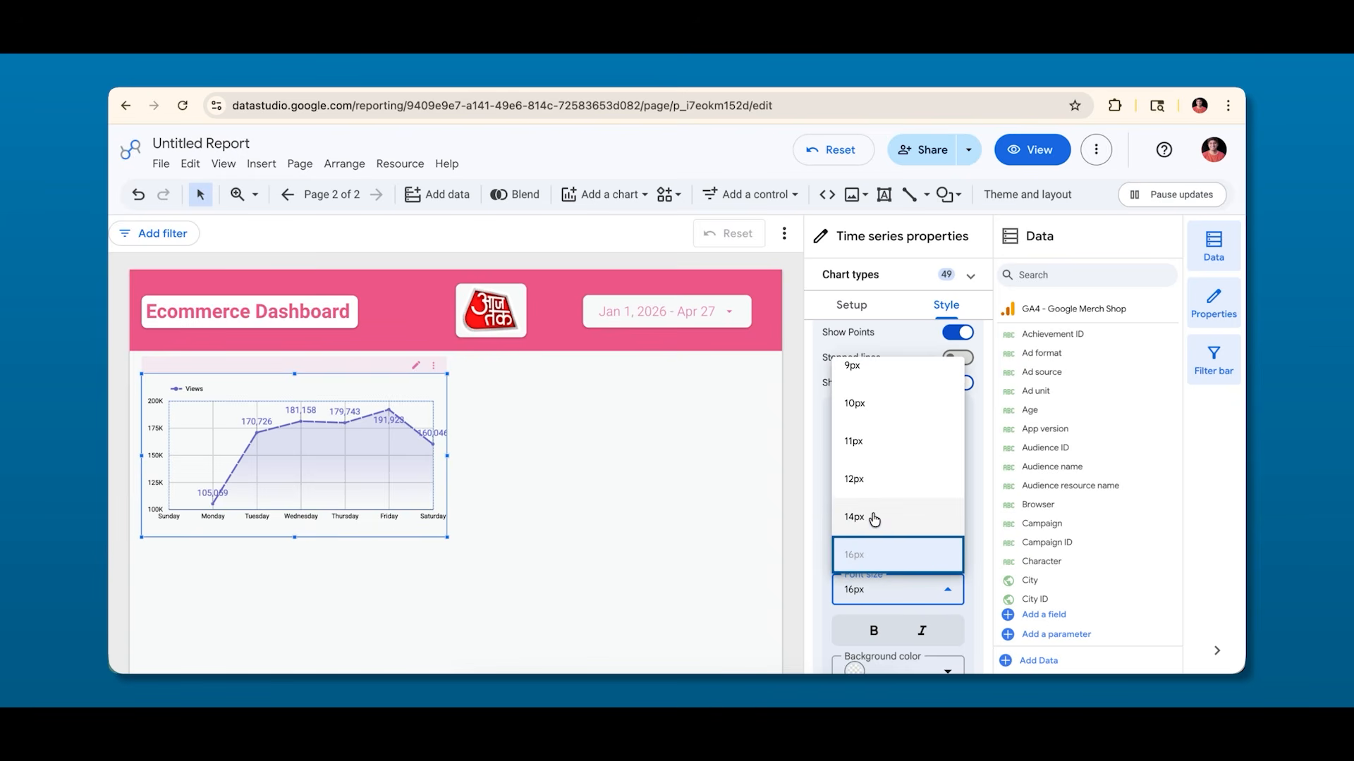
scroll(880, 550, down, 2)
click(877, 553)
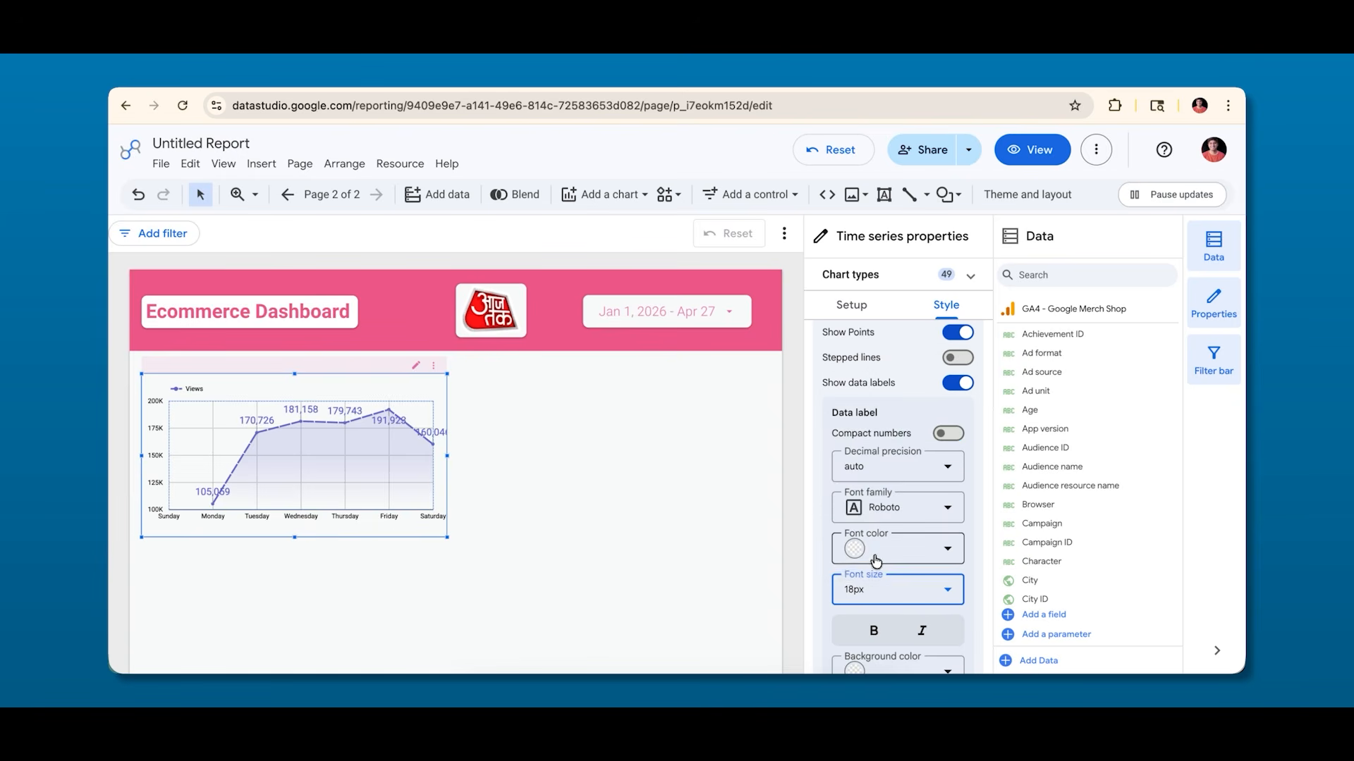
click(877, 592)
scroll(874, 493, up, 2)
click(868, 499)
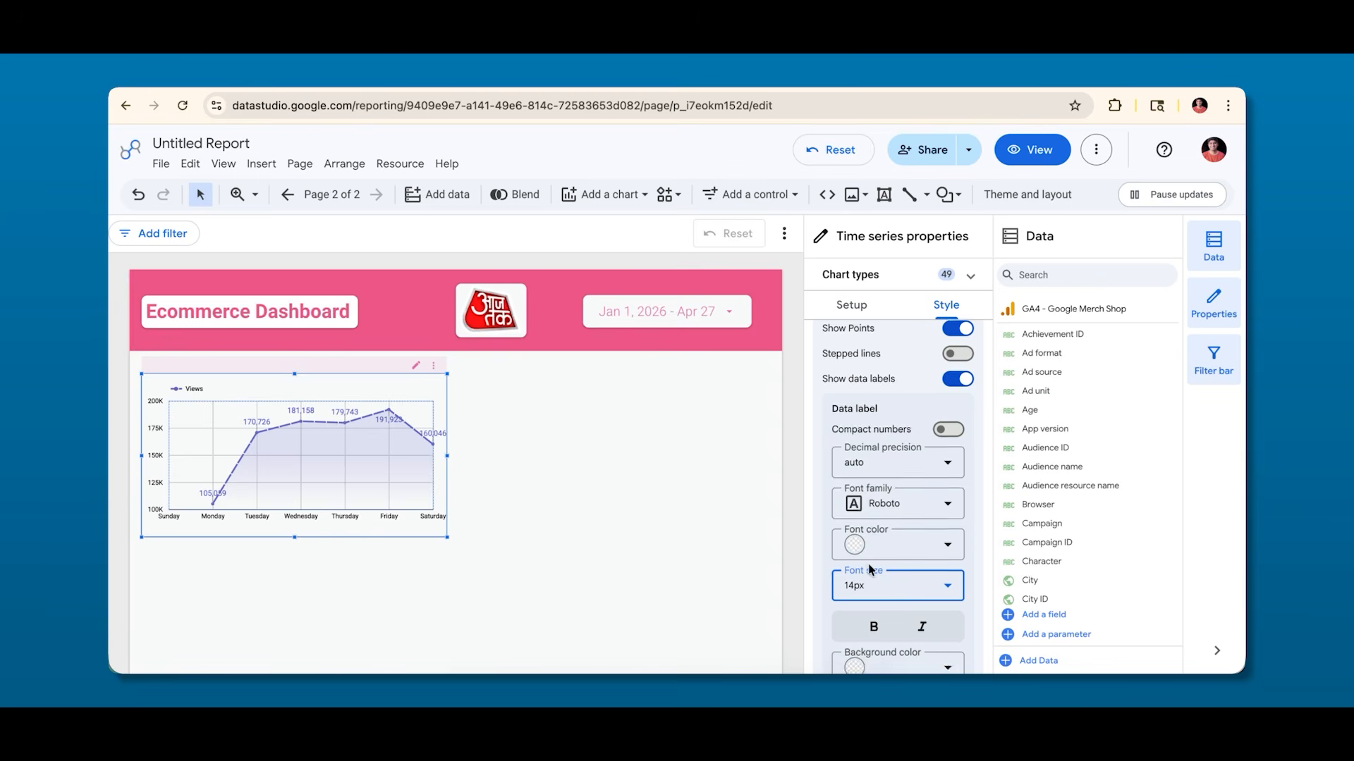
Try the Smooth option on the time series line and turn it off again.
scroll(858, 542, down, 5)
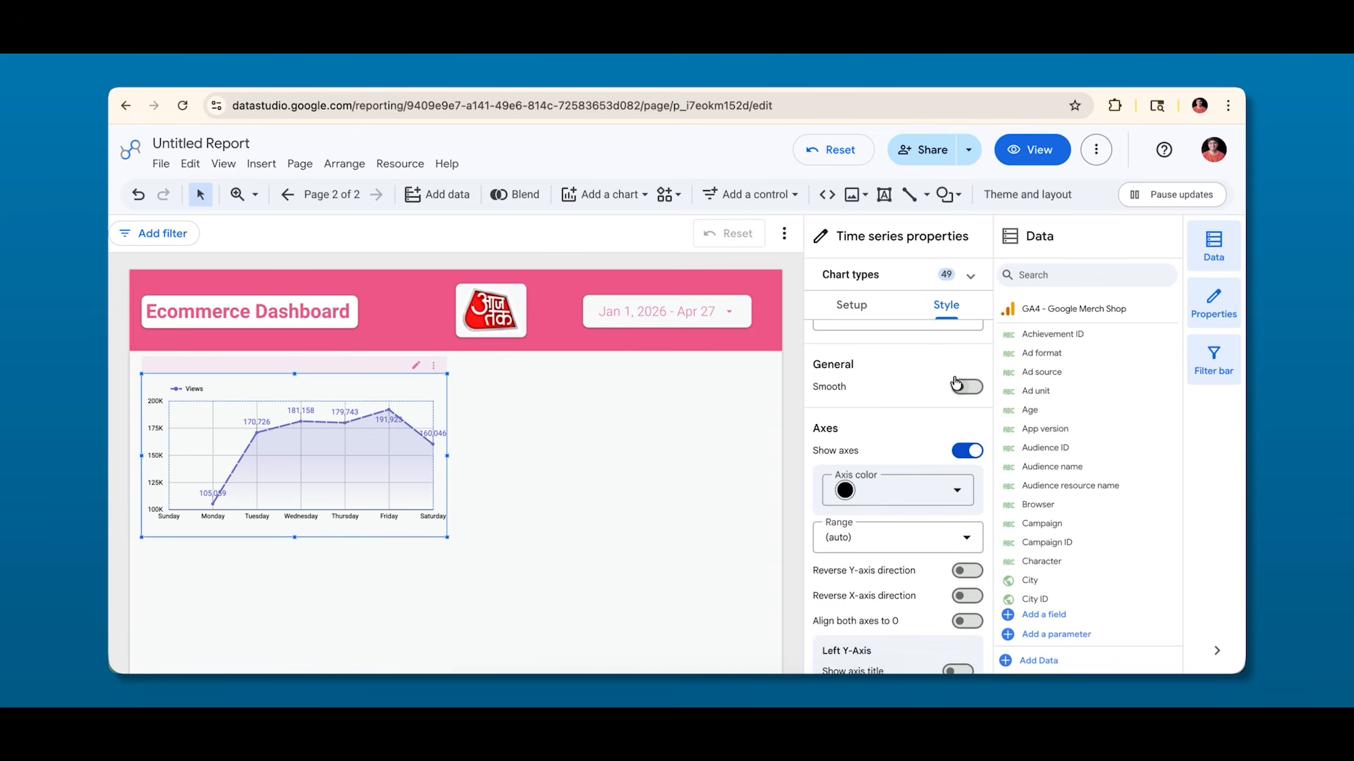
click(976, 395)
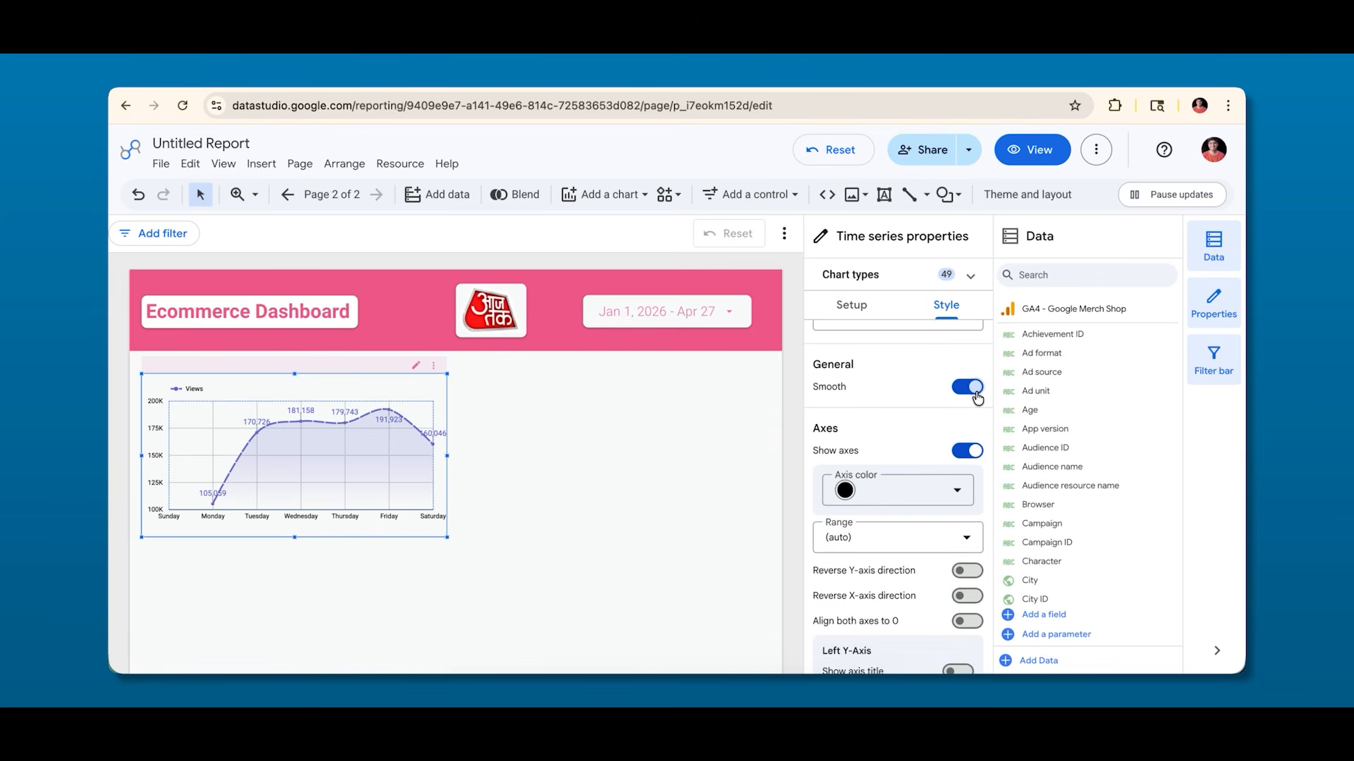
click(968, 399)
Set the chart's axis color to the purple theme color and show the left Y-axis title.
scroll(857, 449, down, 3)
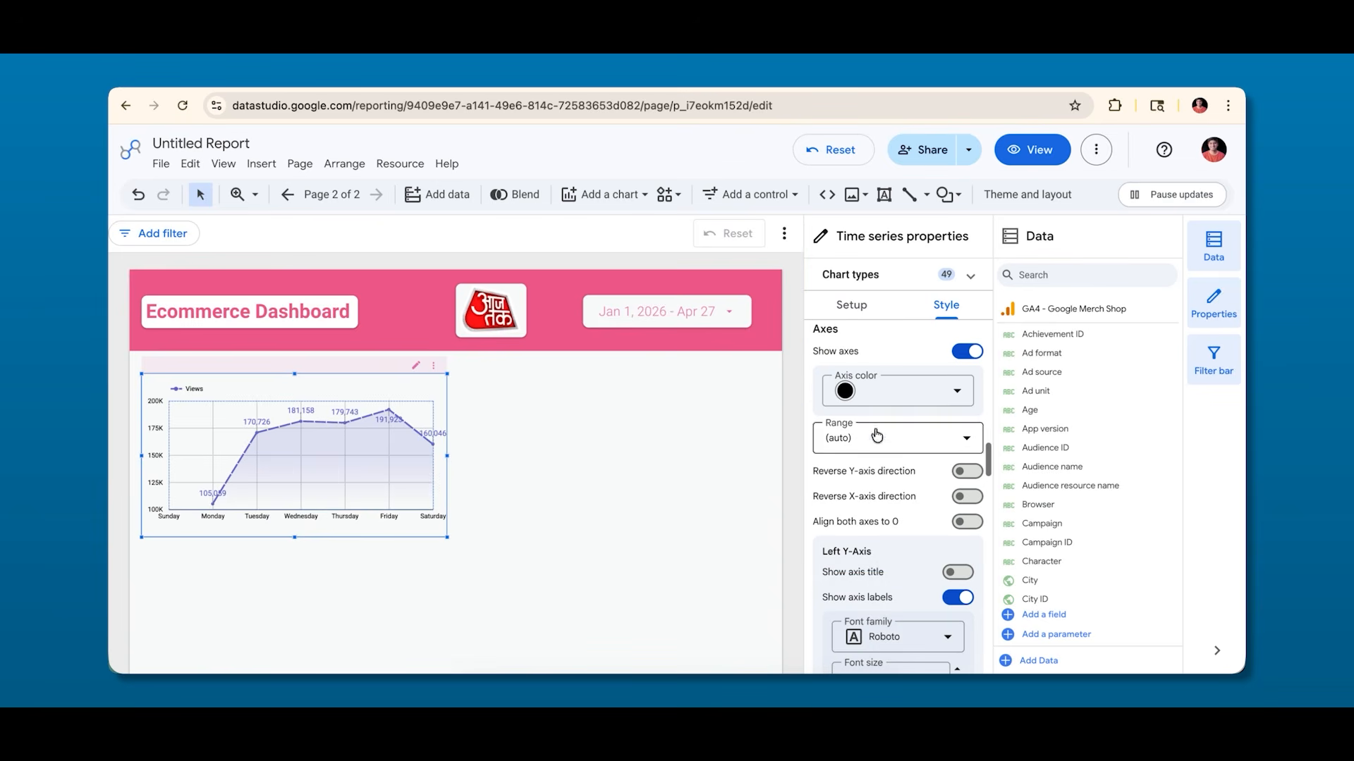
click(877, 391)
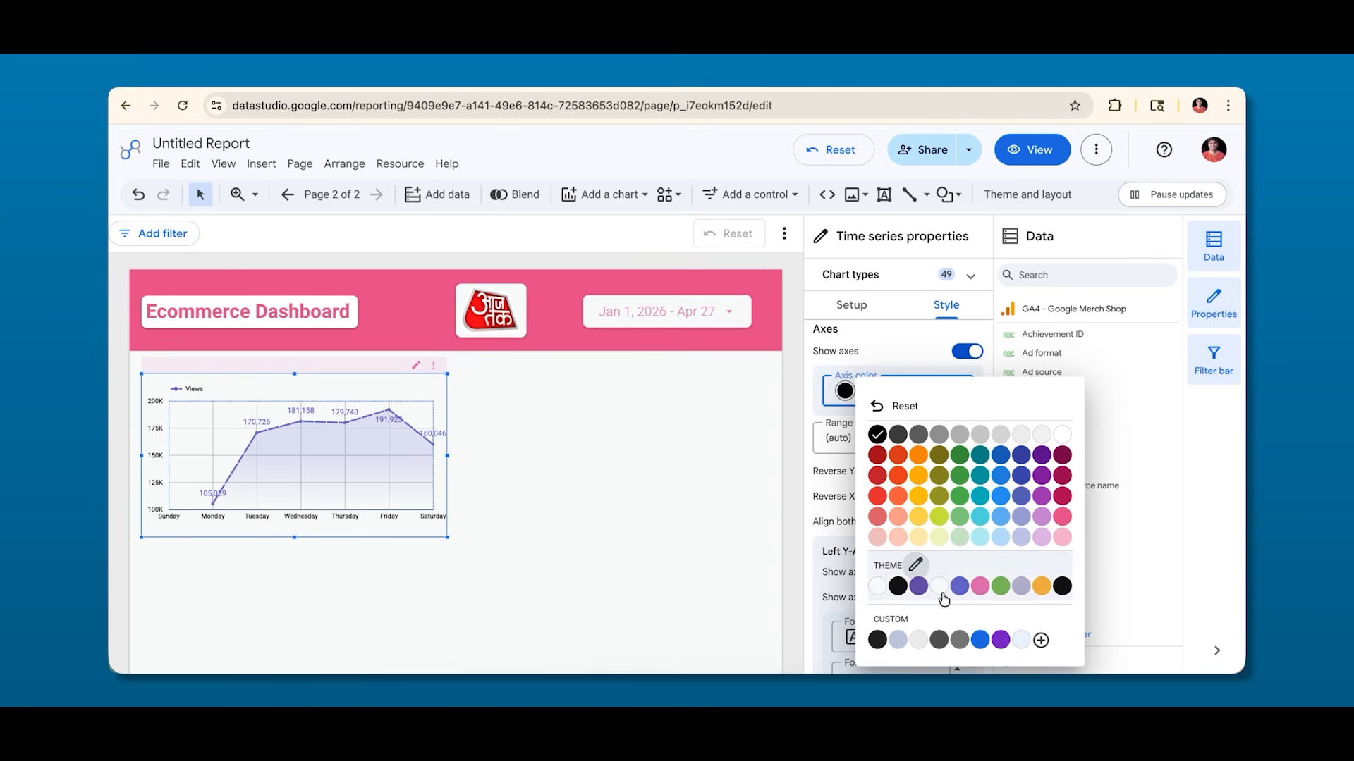
click(916, 585)
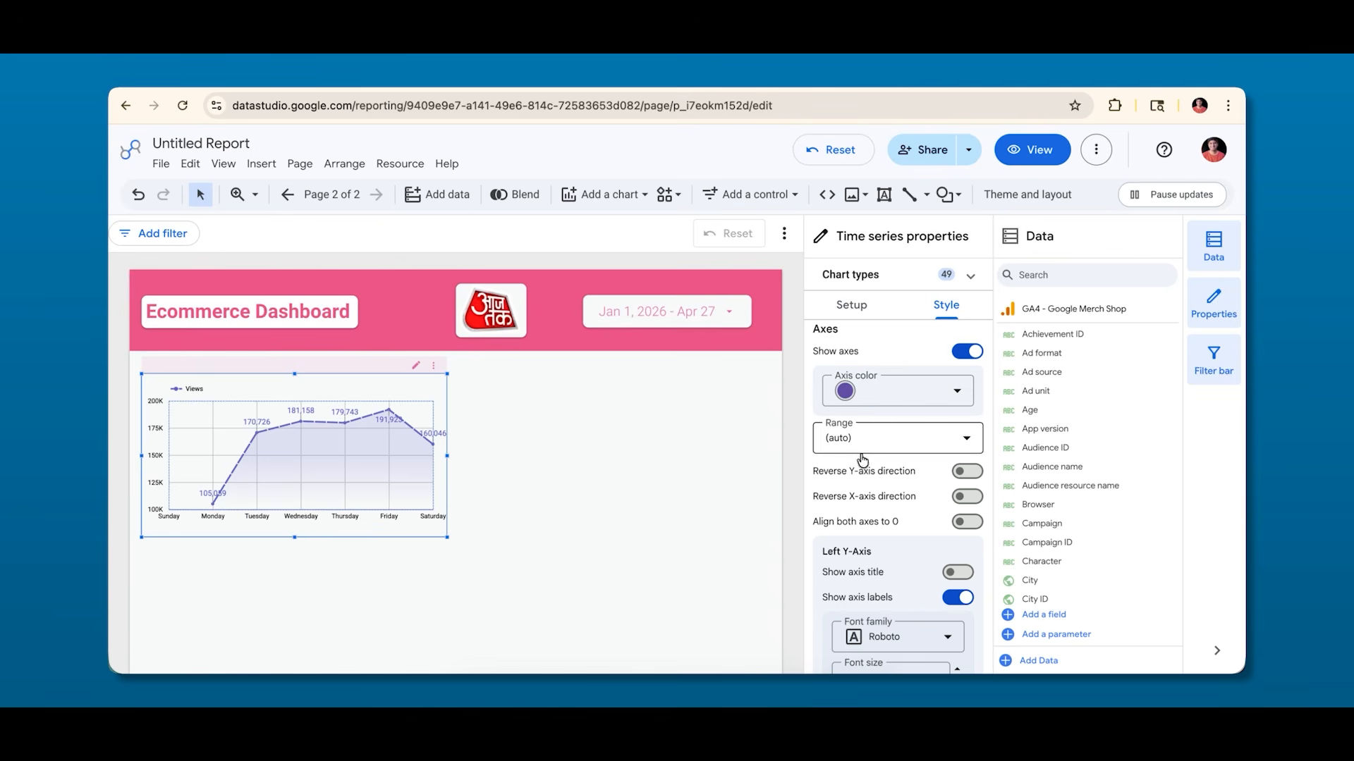
scroll(869, 534, down, 3)
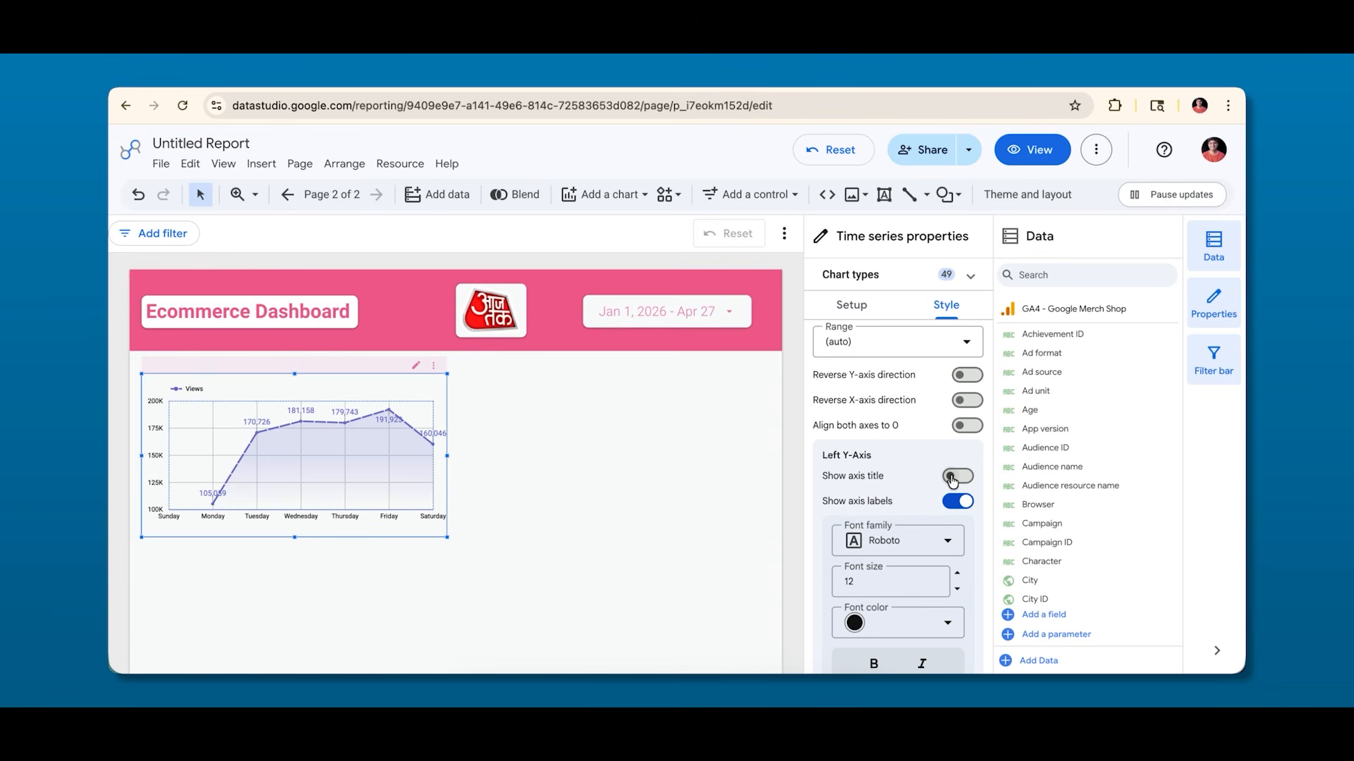
click(956, 478)
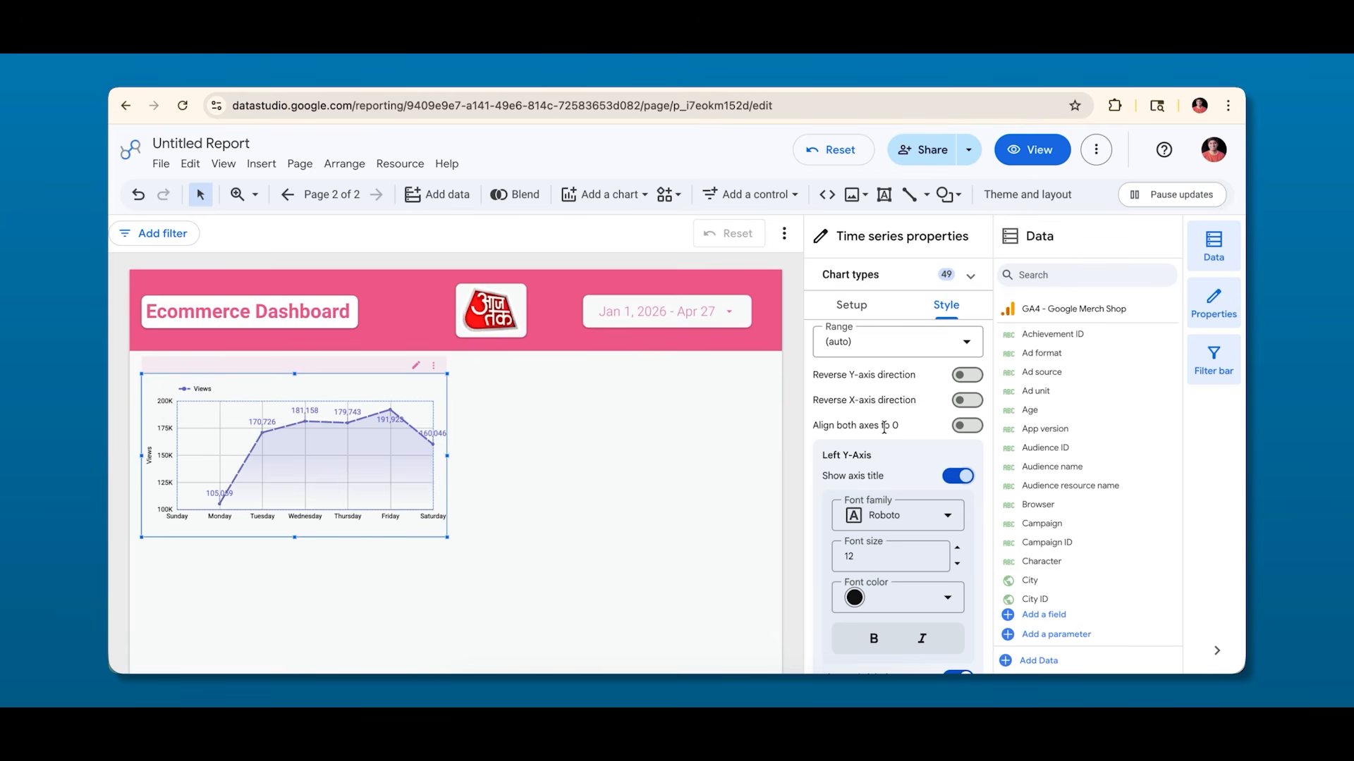
Color the left Y-axis labels with the purple theme color.
scroll(883, 426, up, 10)
scroll(883, 427, down, 3)
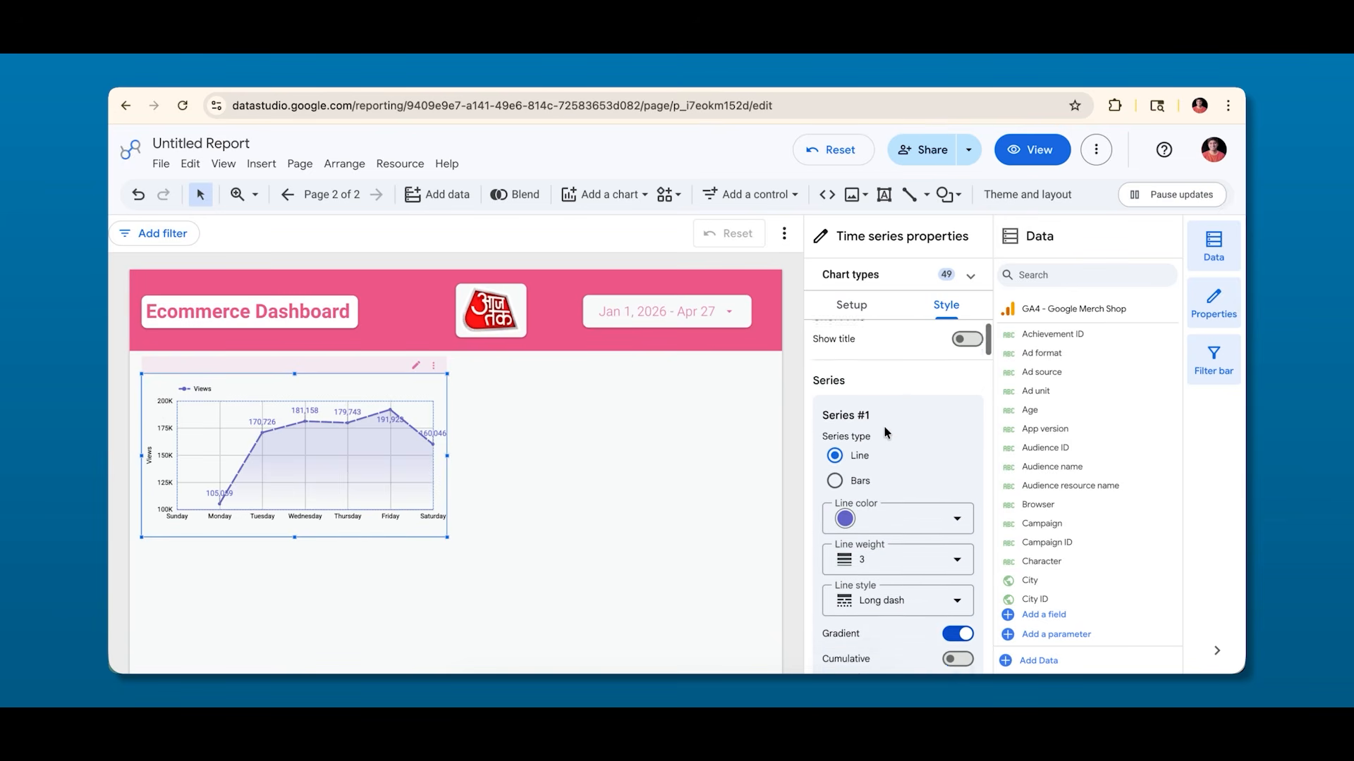
scroll(884, 428, down, 3)
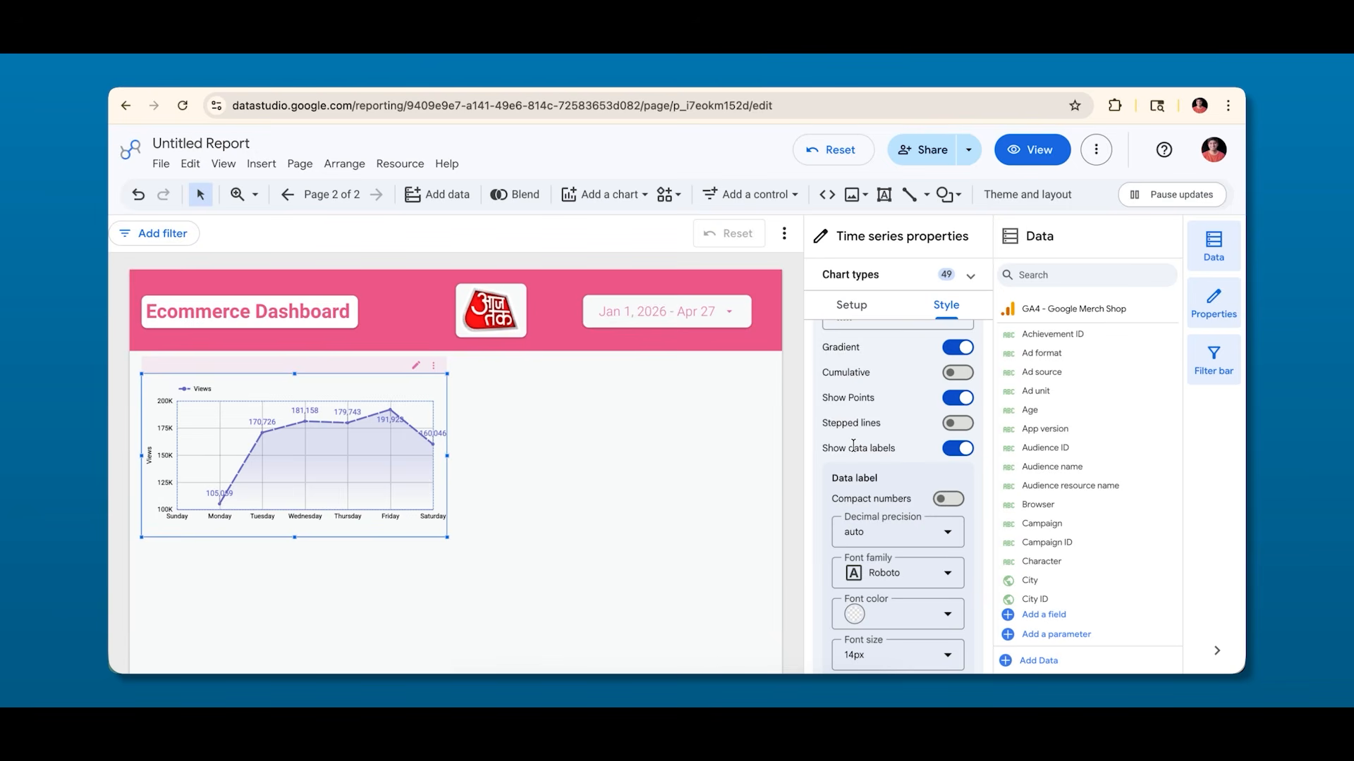
scroll(853, 446, down, 5)
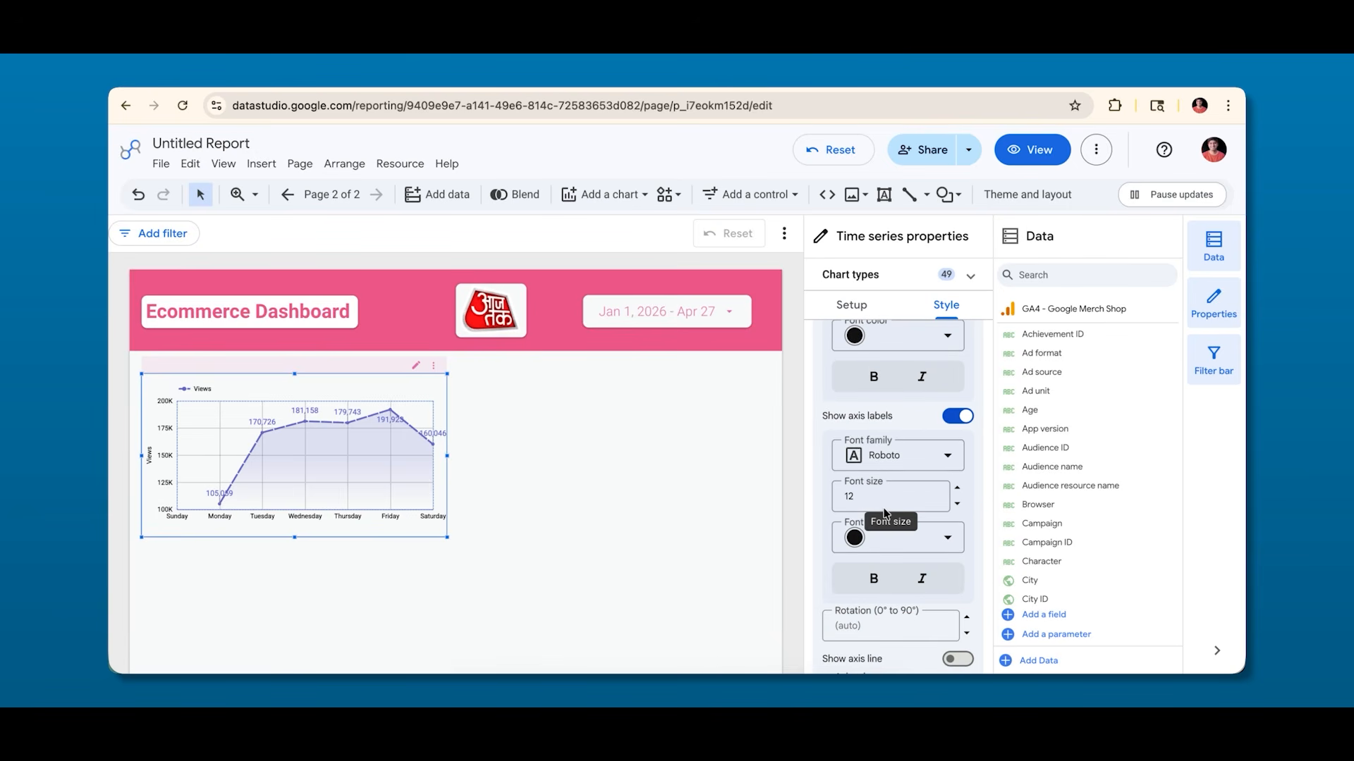
click(891, 544)
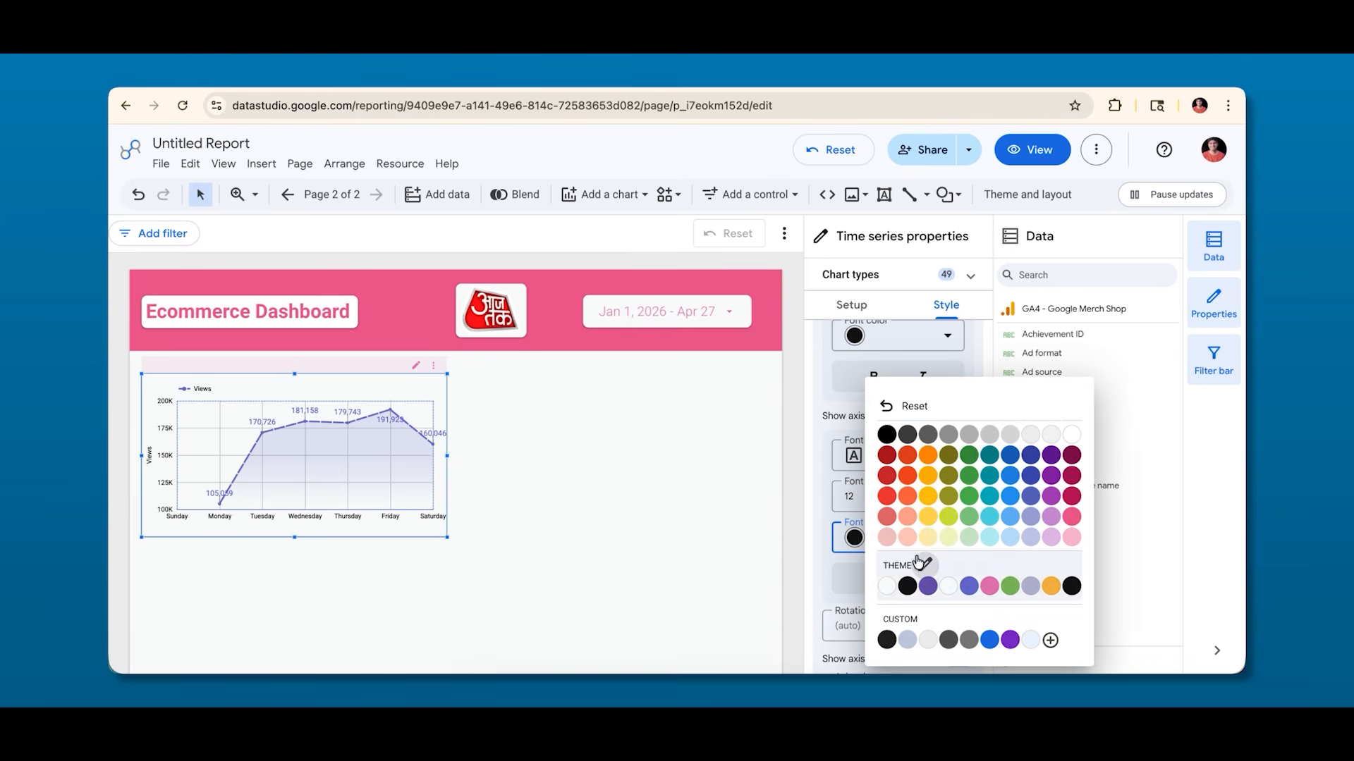
click(927, 586)
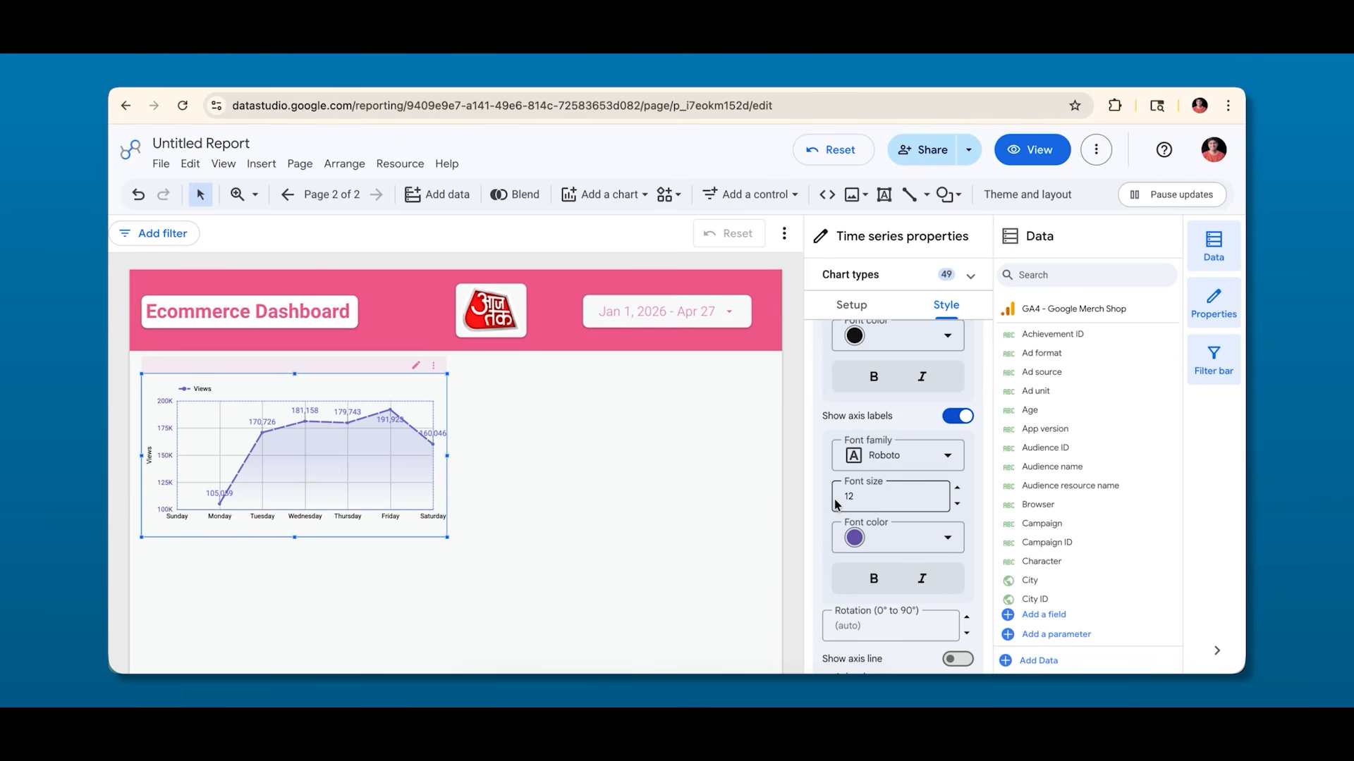
Set the left Y-axis label font size to 14, trying bold and switching it off again.
scroll(885, 575, down, 1)
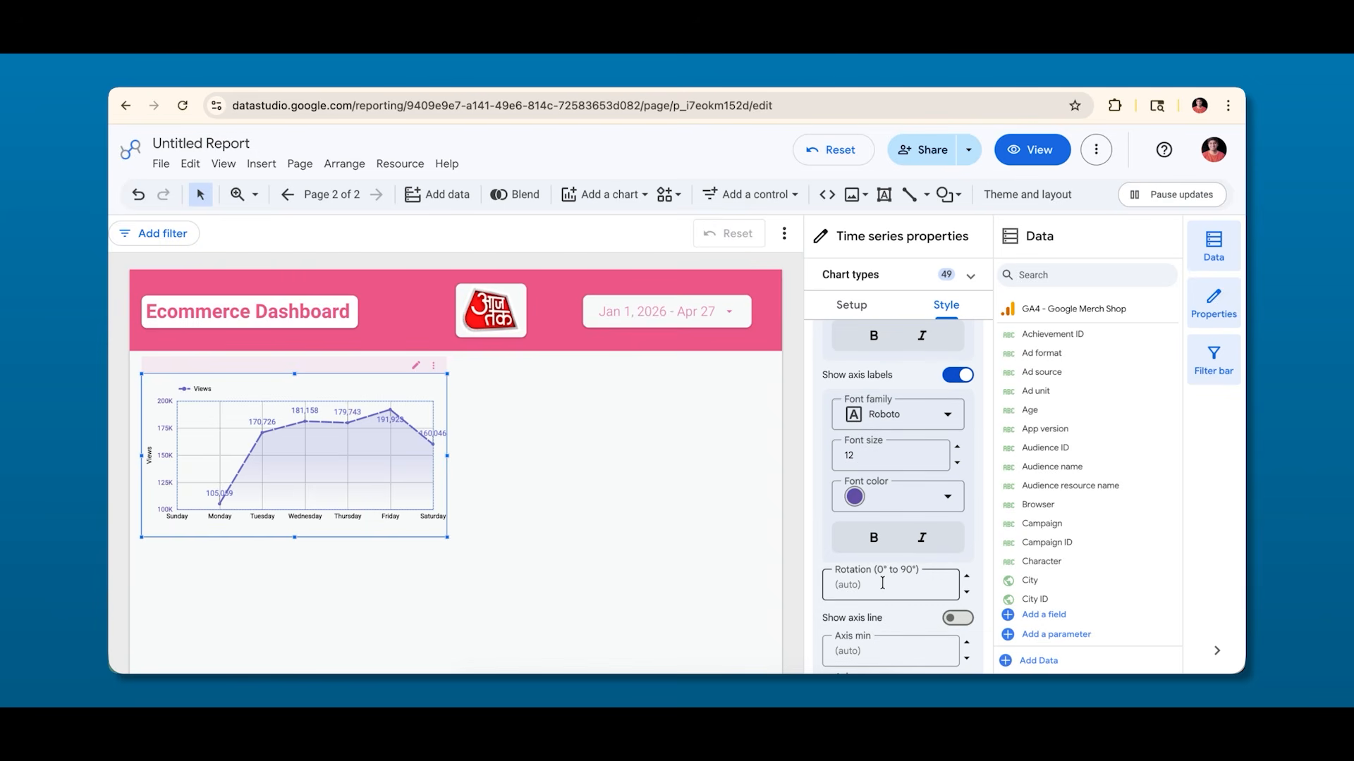
mouse_move(235, 507)
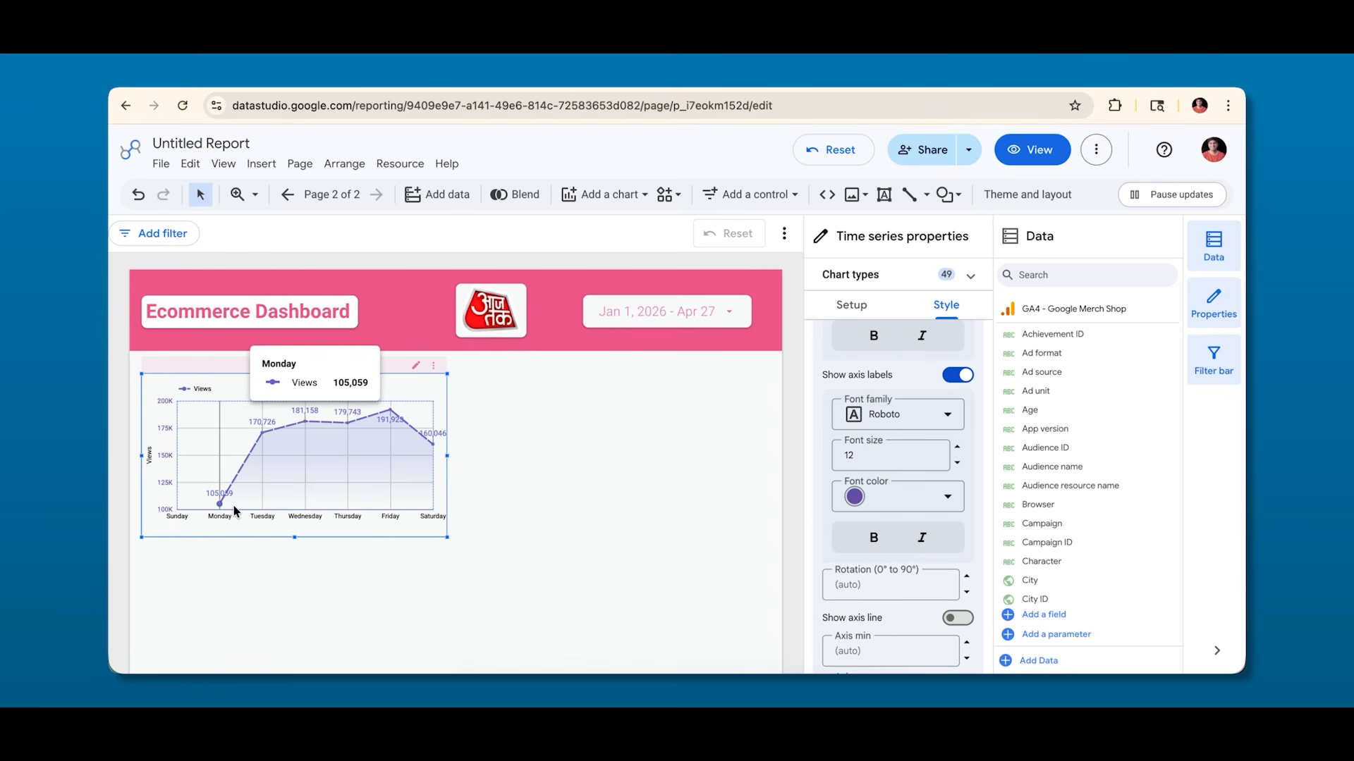
click(875, 540)
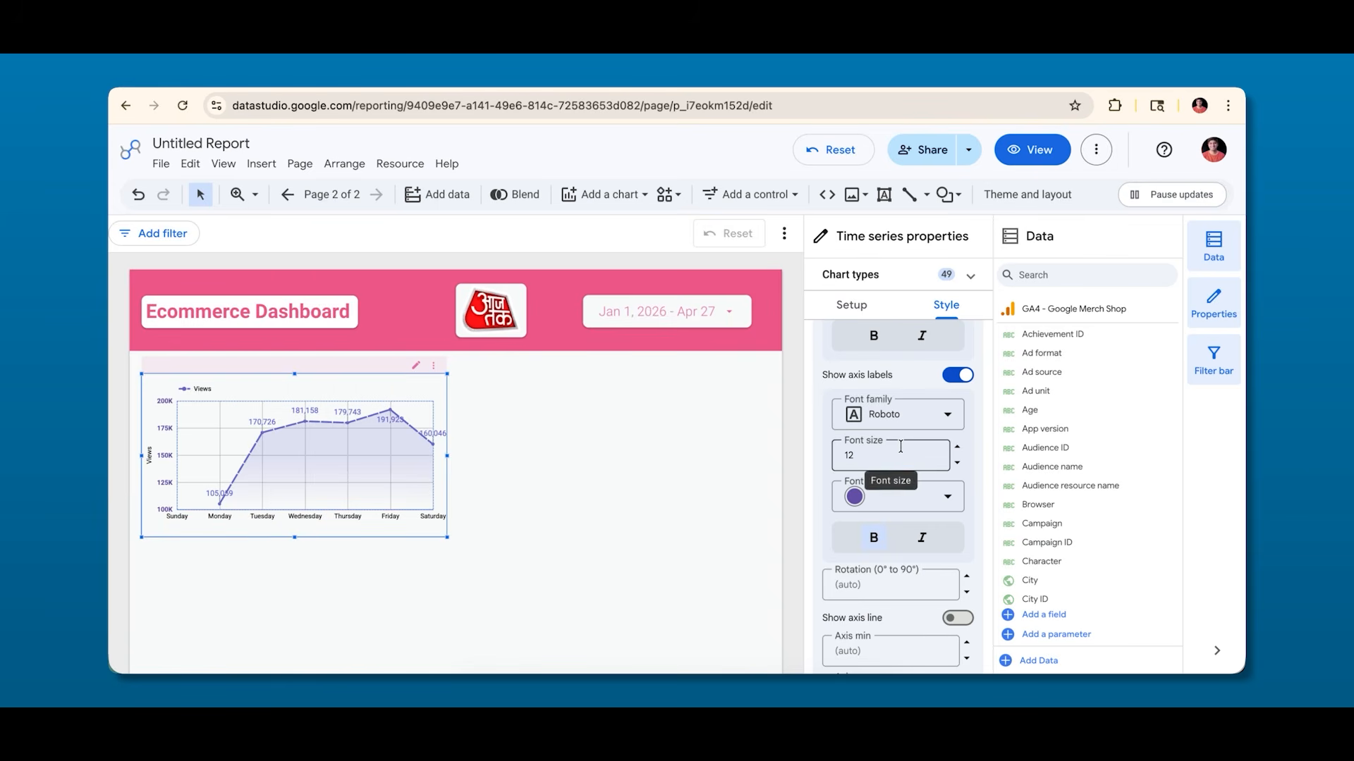
drag(885, 450, 825, 459)
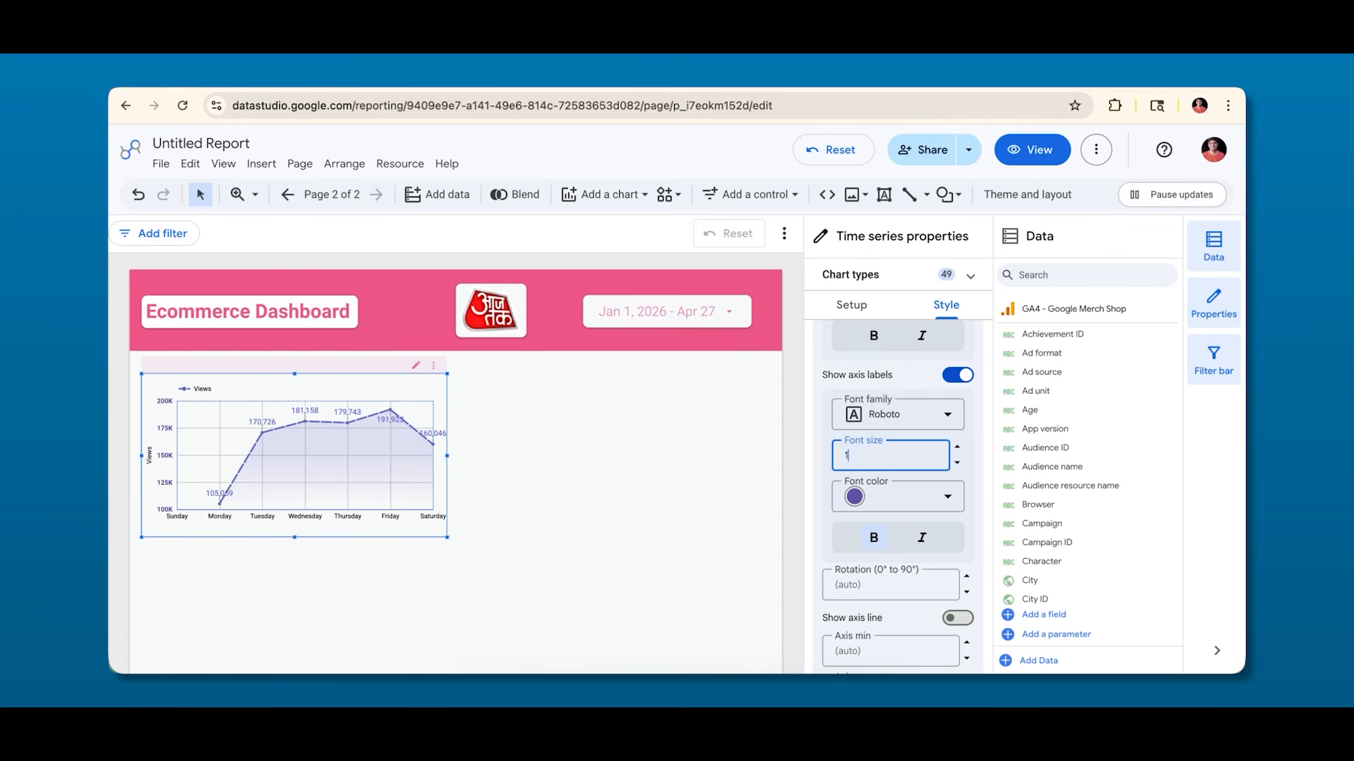
key(Return)
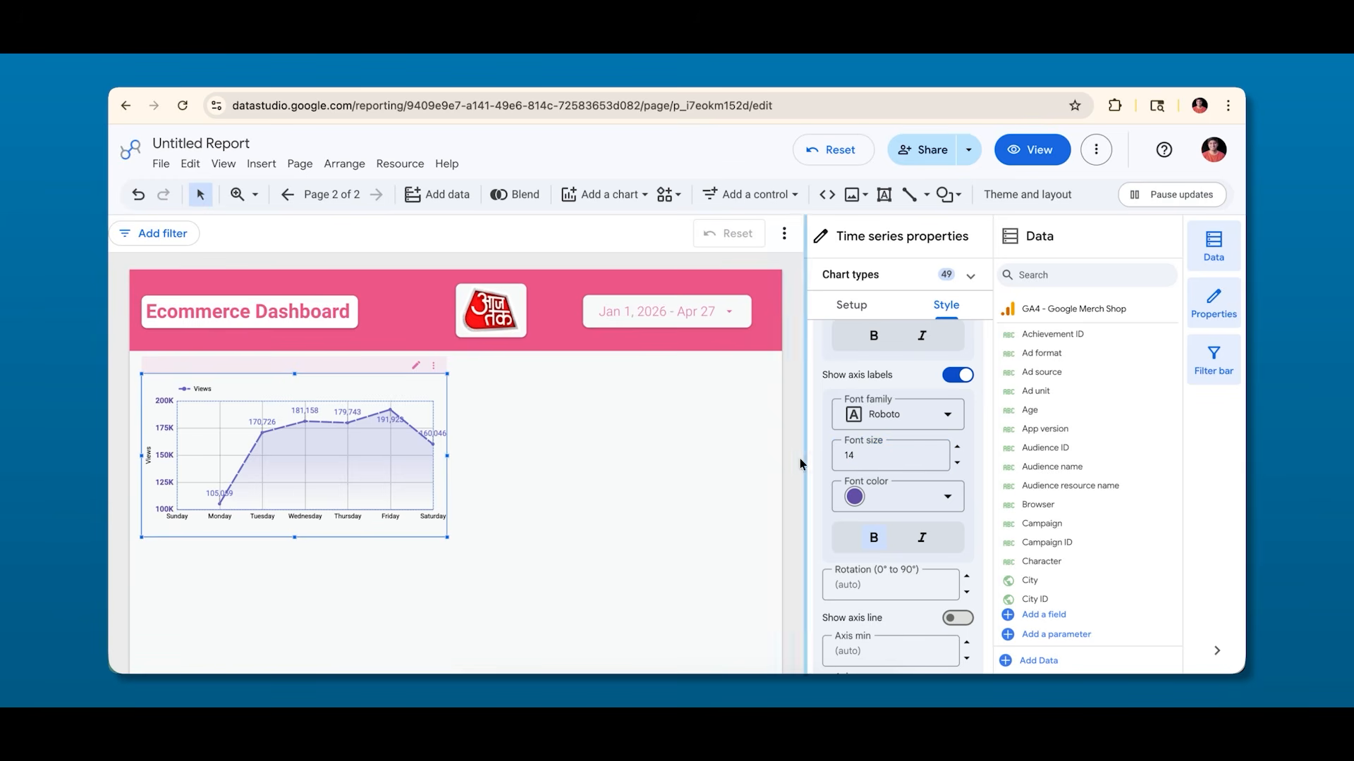
click(874, 543)
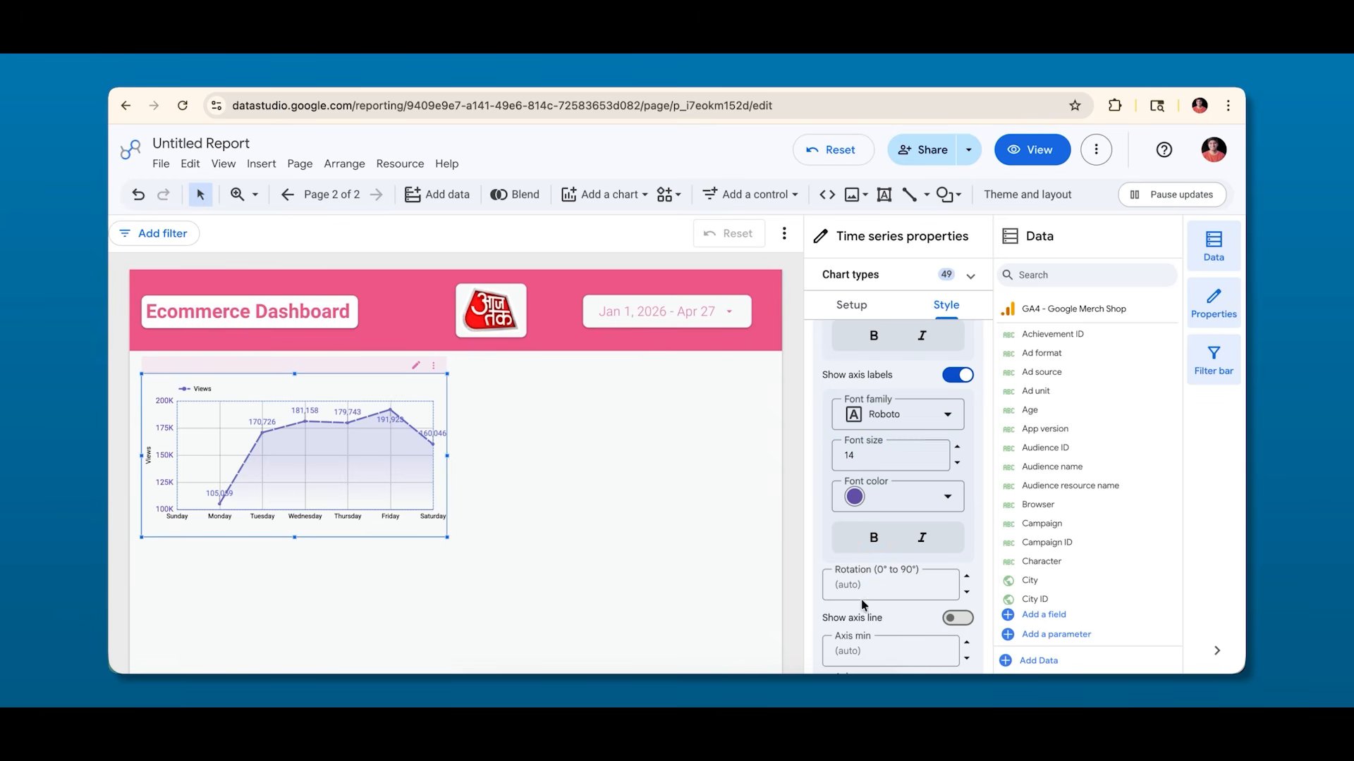
Rotate the left Y-axis labels by 45 degrees.
scroll(865, 576, down, 1)
click(863, 570)
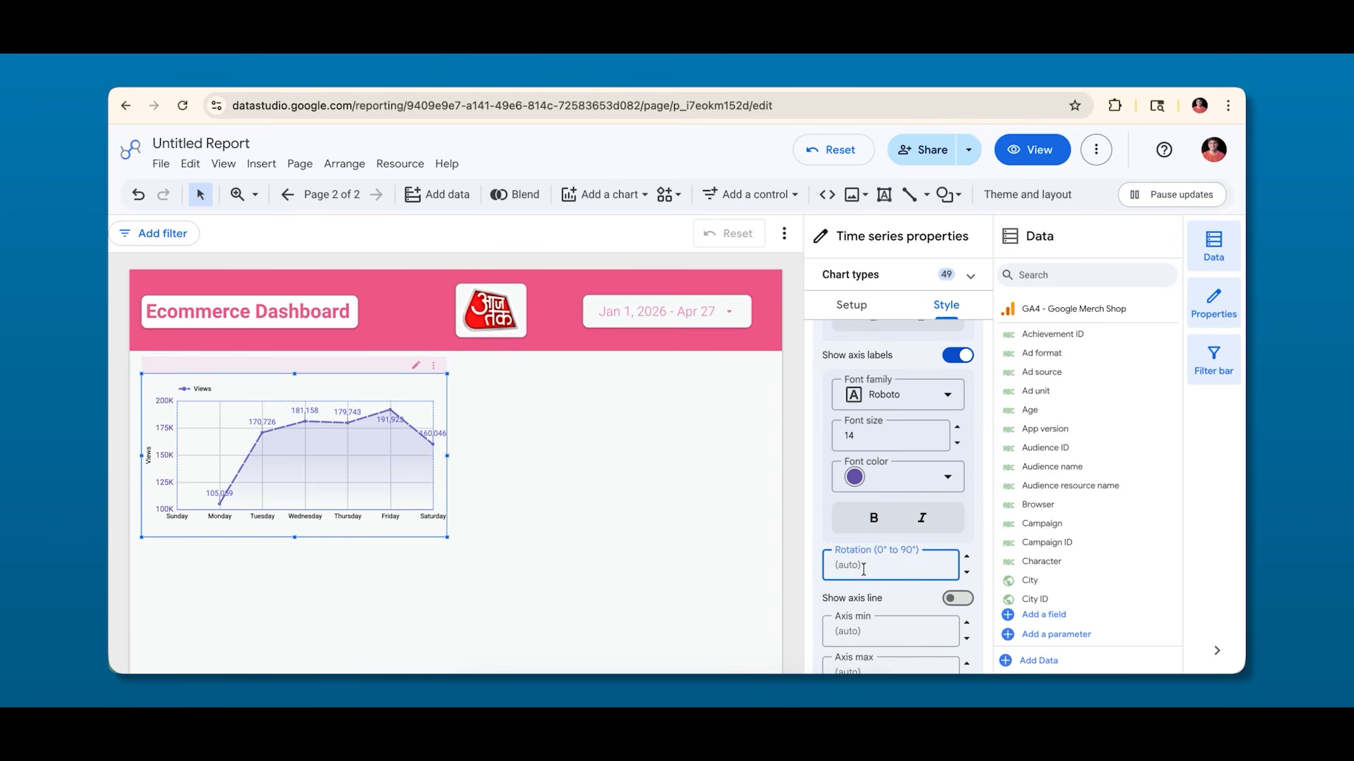
text(45)
key(Tab)
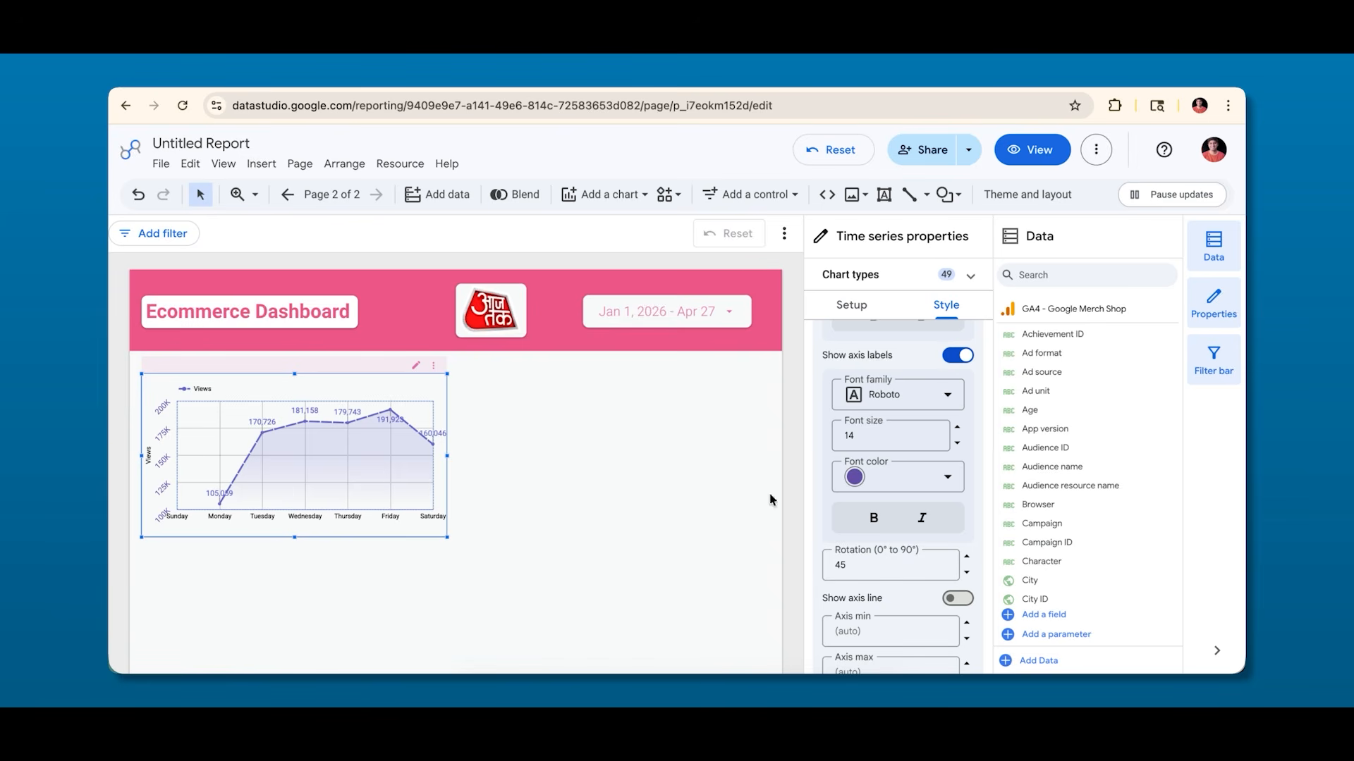
Set the X-axis label font size to 14 and the label color to the purple theme color.
scroll(910, 540, down, 1)
scroll(913, 533, down, 2)
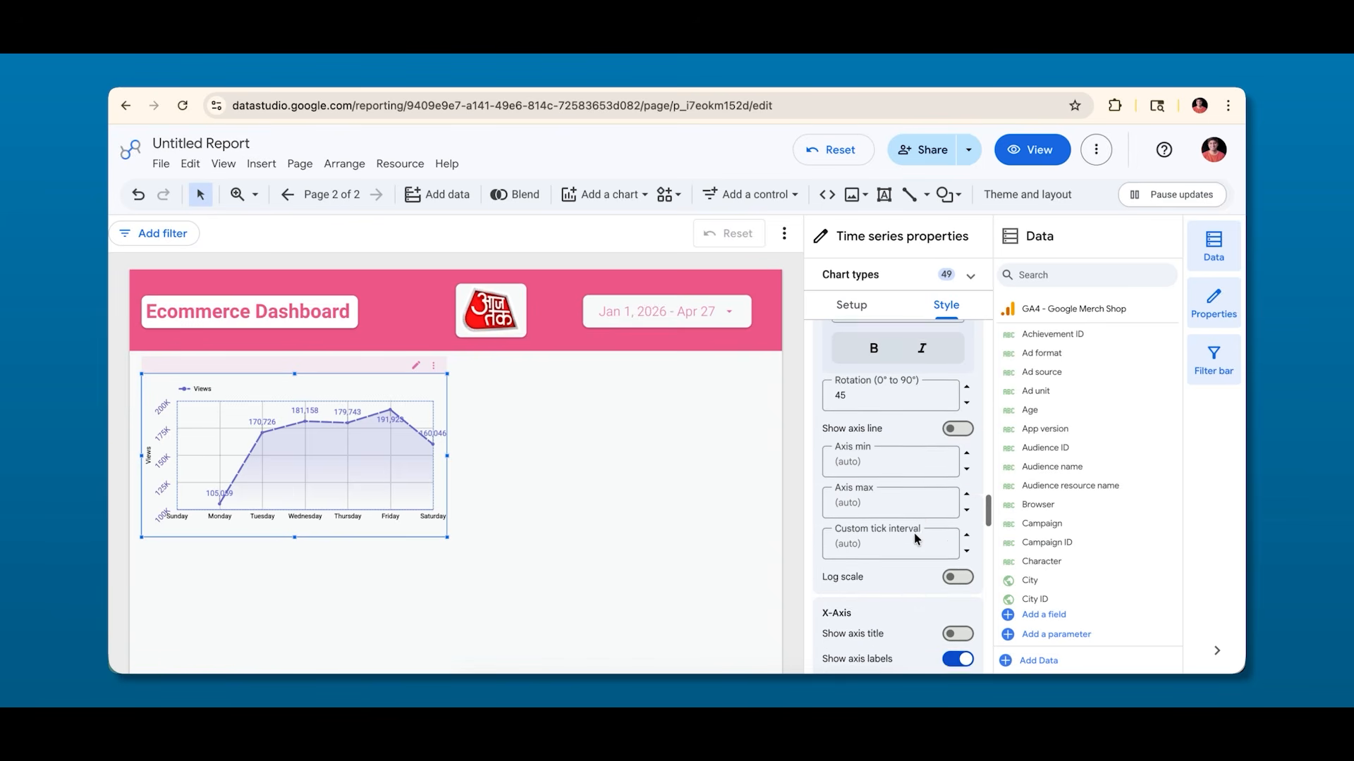
scroll(912, 496, down, 2)
click(894, 545)
text(14)
key(Return)
click(898, 588)
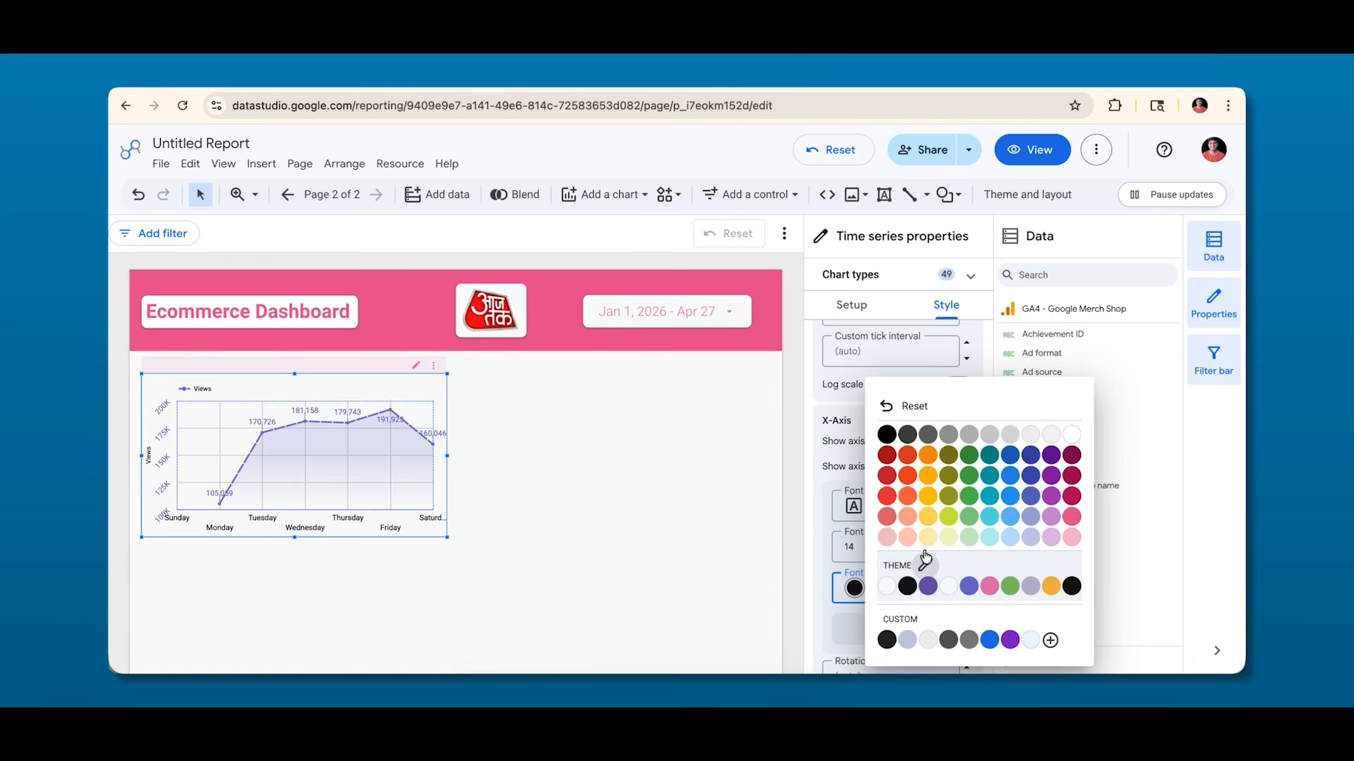
click(928, 586)
Rotate the X-axis weekday labels by 45 degrees.
scroll(883, 524, down, 1)
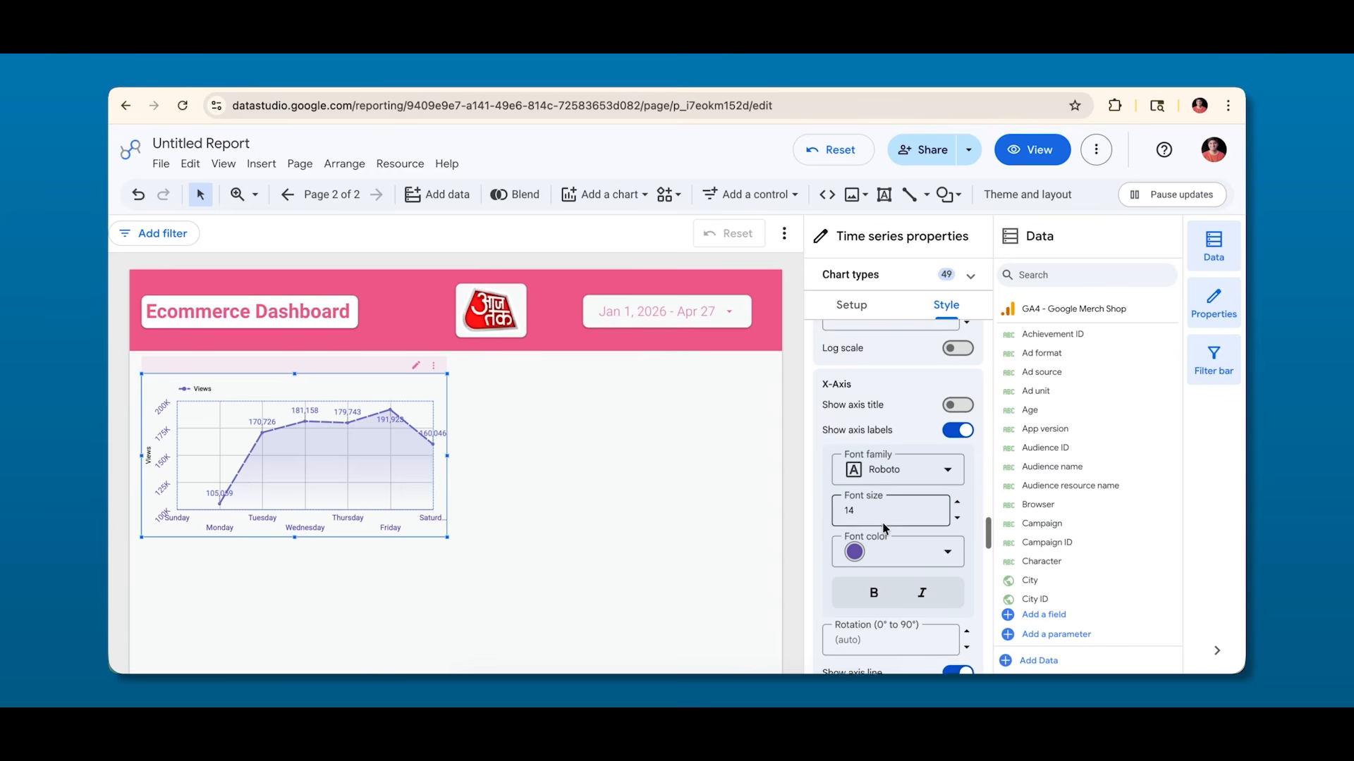
scroll(883, 525, down, 1)
click(858, 551)
text(45)
key(Return)
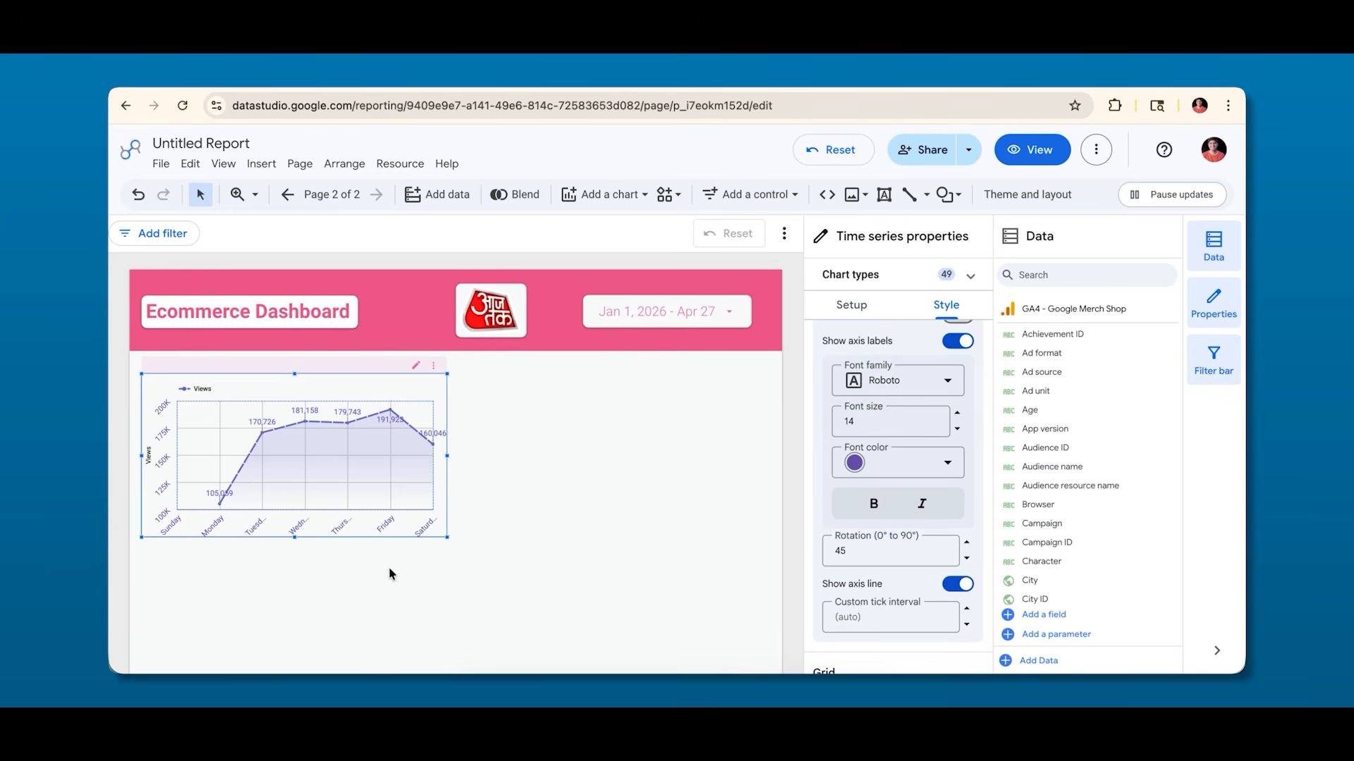
Enlarge the time series chart in height and width on the page and deselect it.
drag(294, 540, 295, 587)
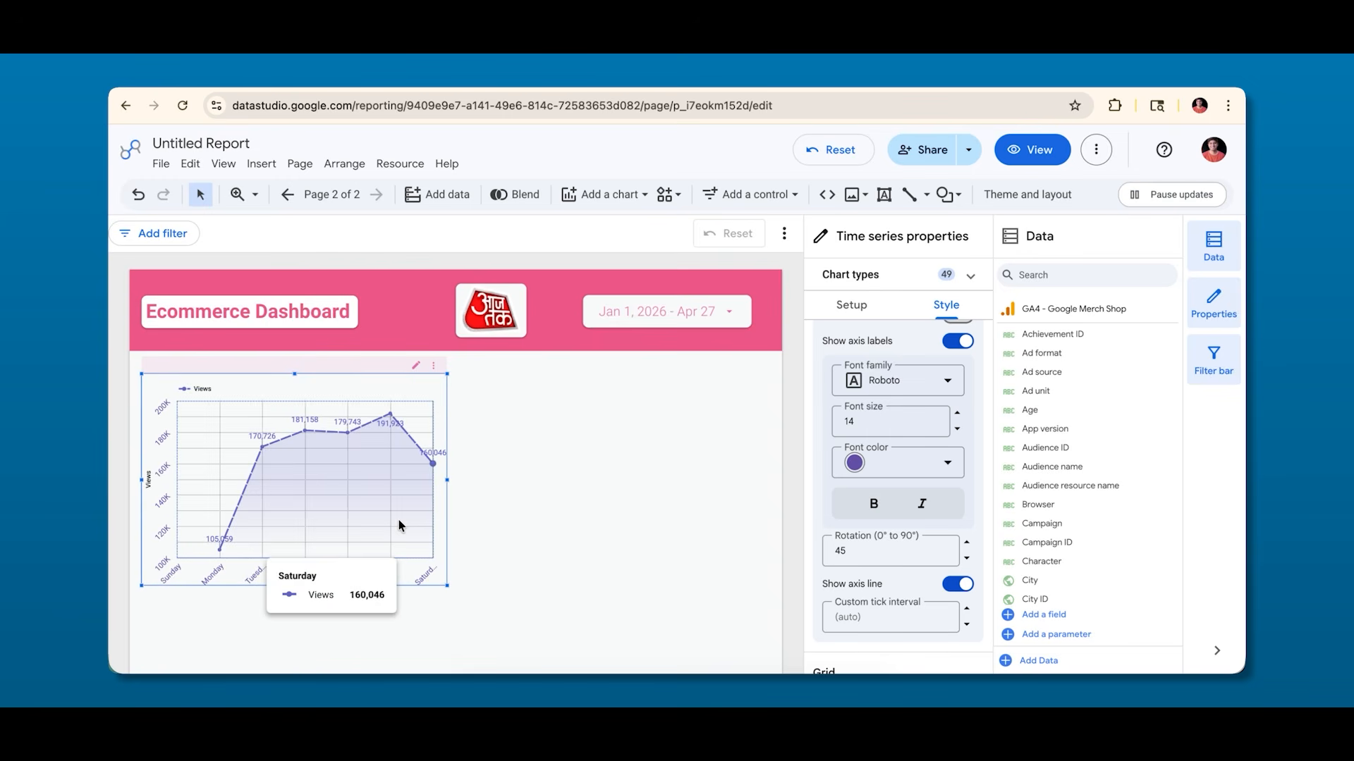
drag(446, 481, 570, 484)
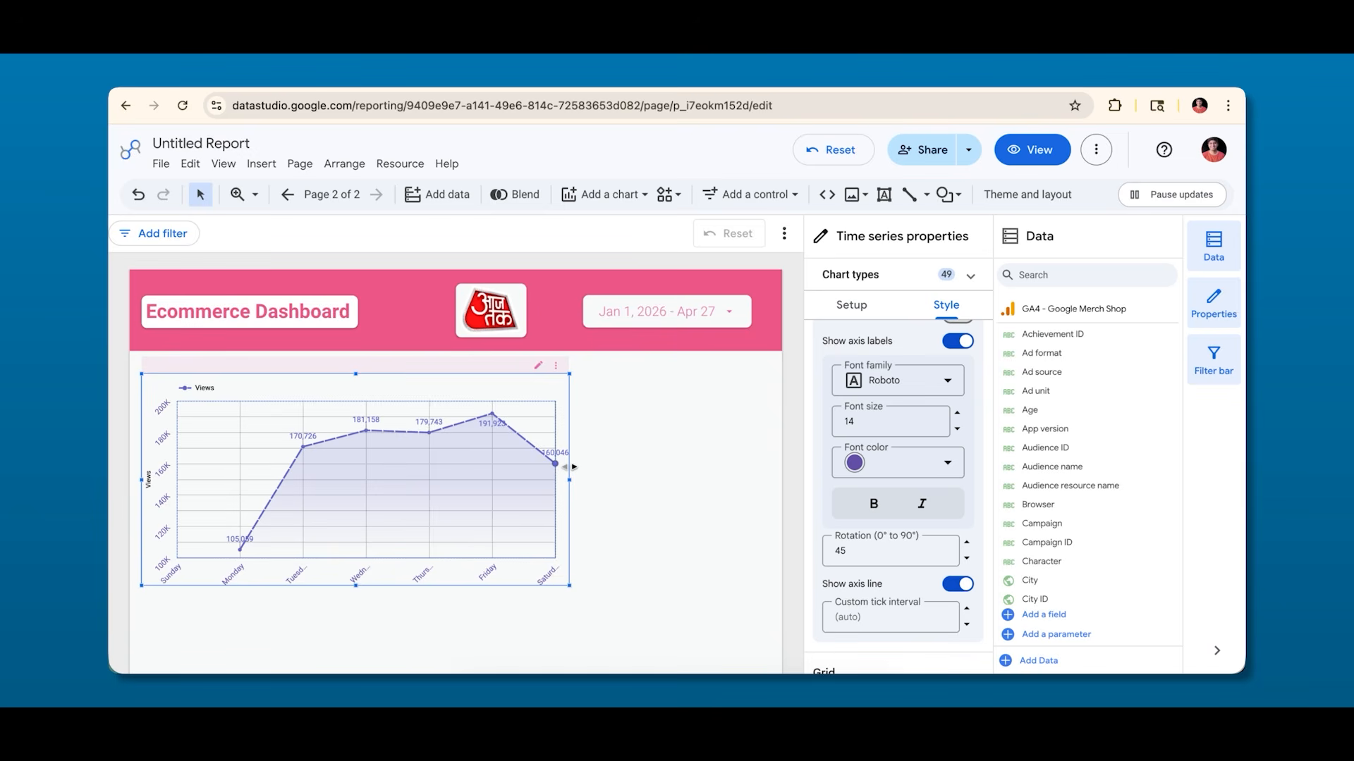
scroll(897, 506, down, 4)
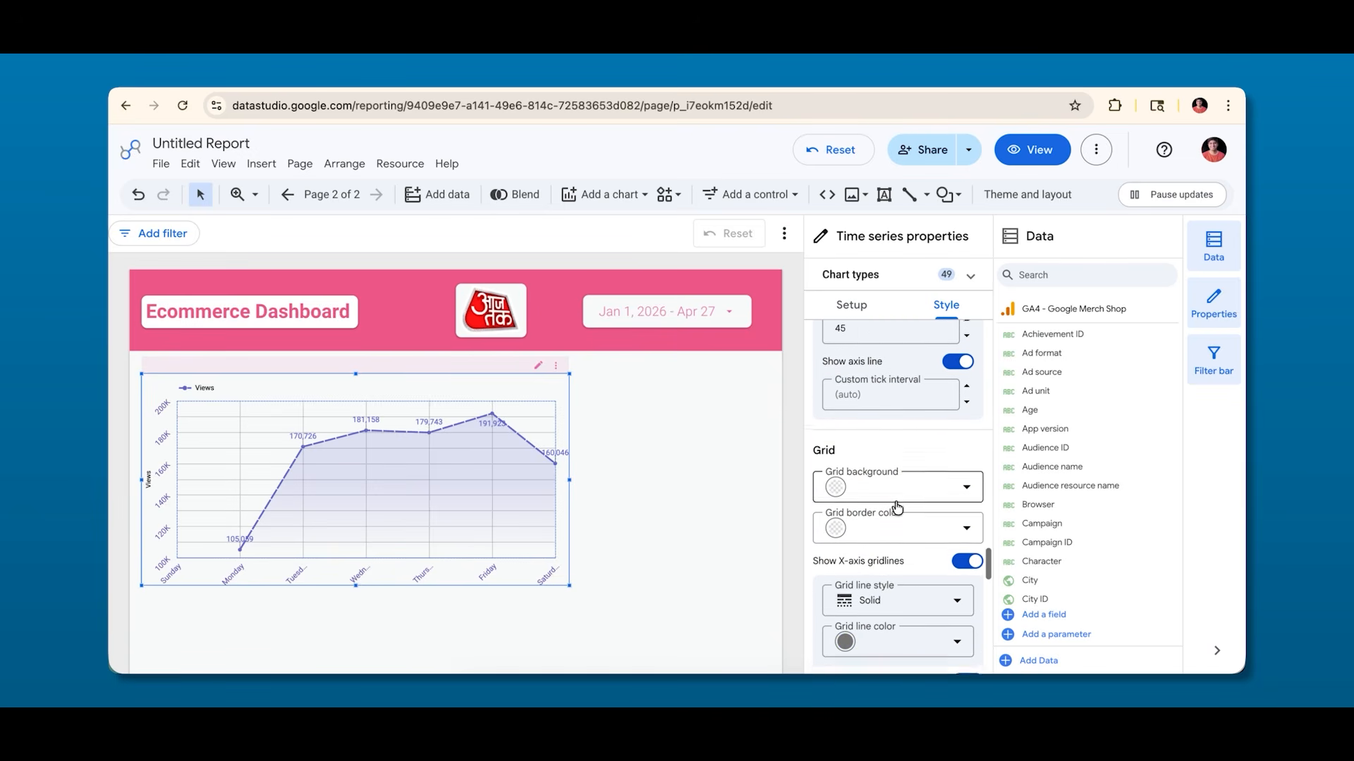
click(638, 488)
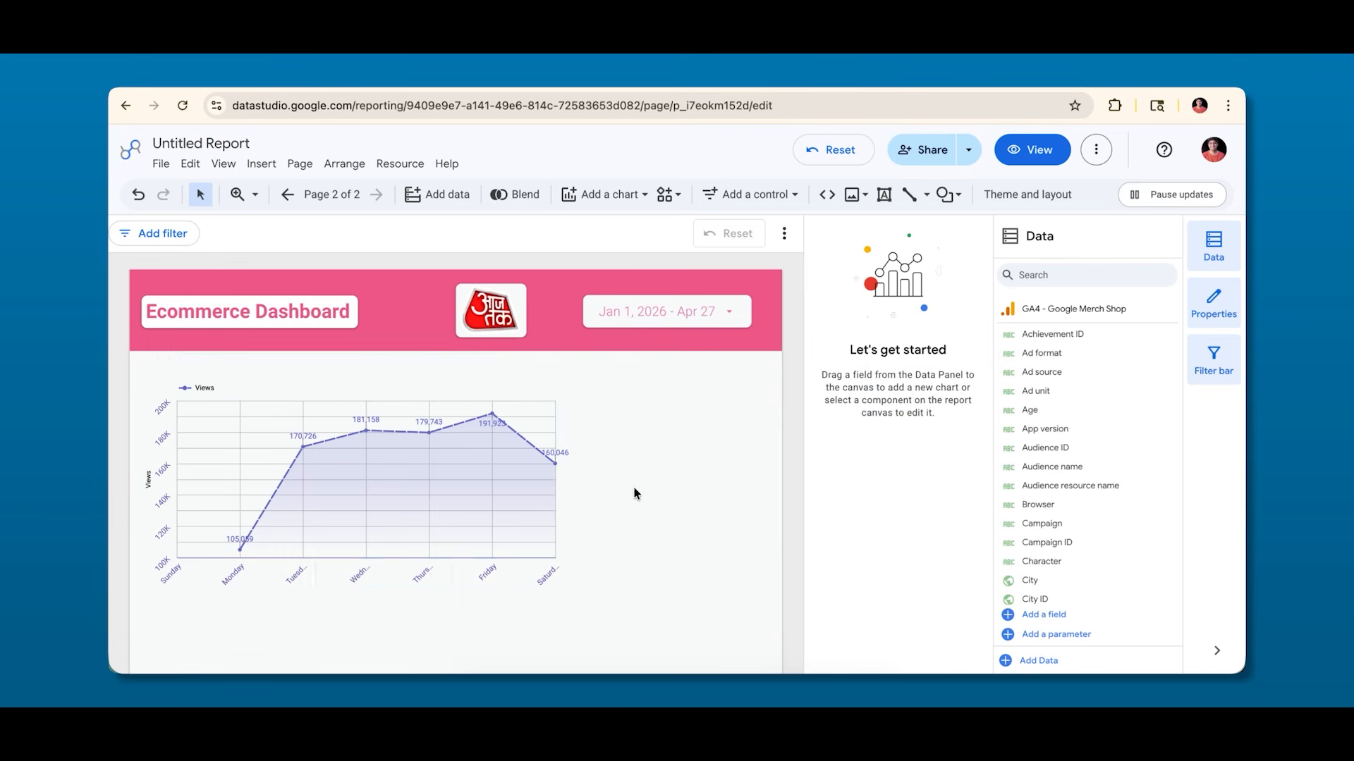
Try white as the X-axis gridline color of the time series chart and reset it to the default color.
click(460, 406)
scroll(878, 540, down, 1)
scroll(878, 541, down, 10)
scroll(878, 519, down, 8)
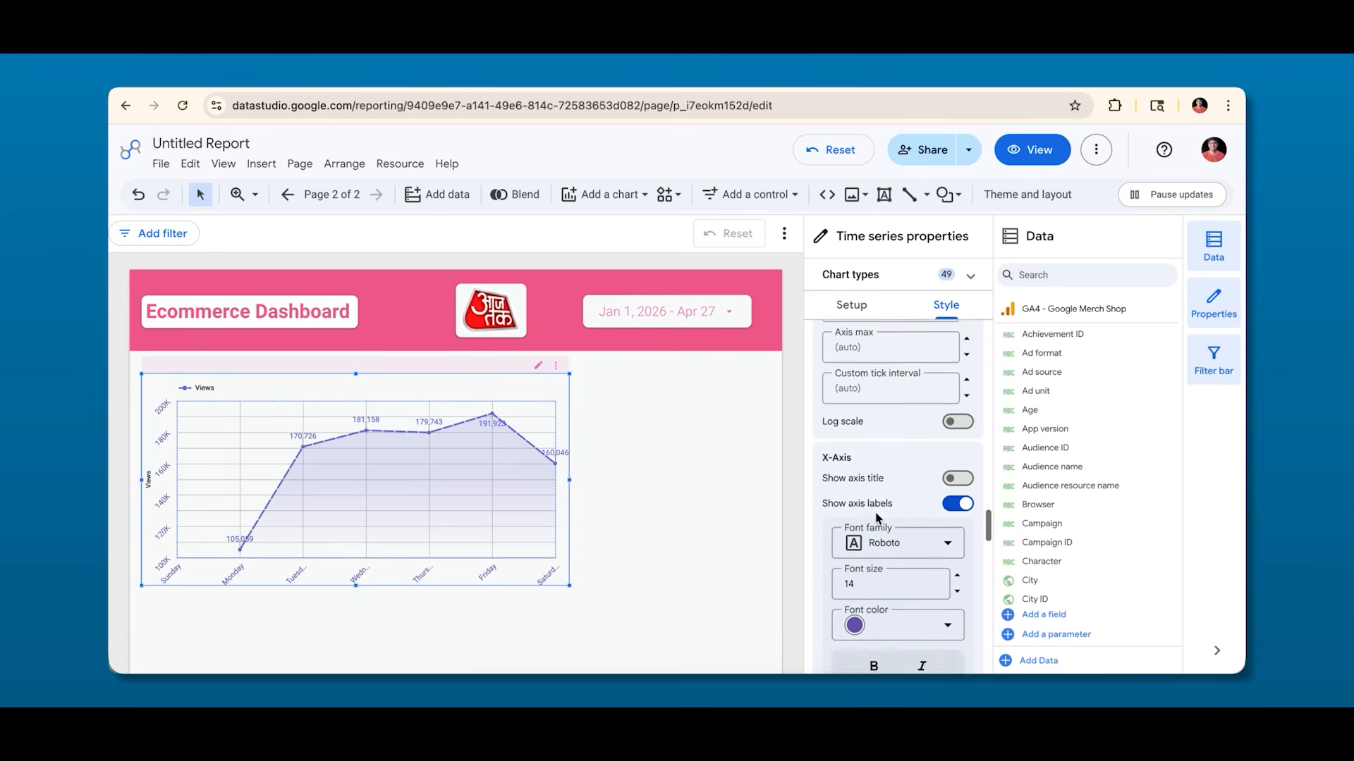
scroll(877, 520, down, 5)
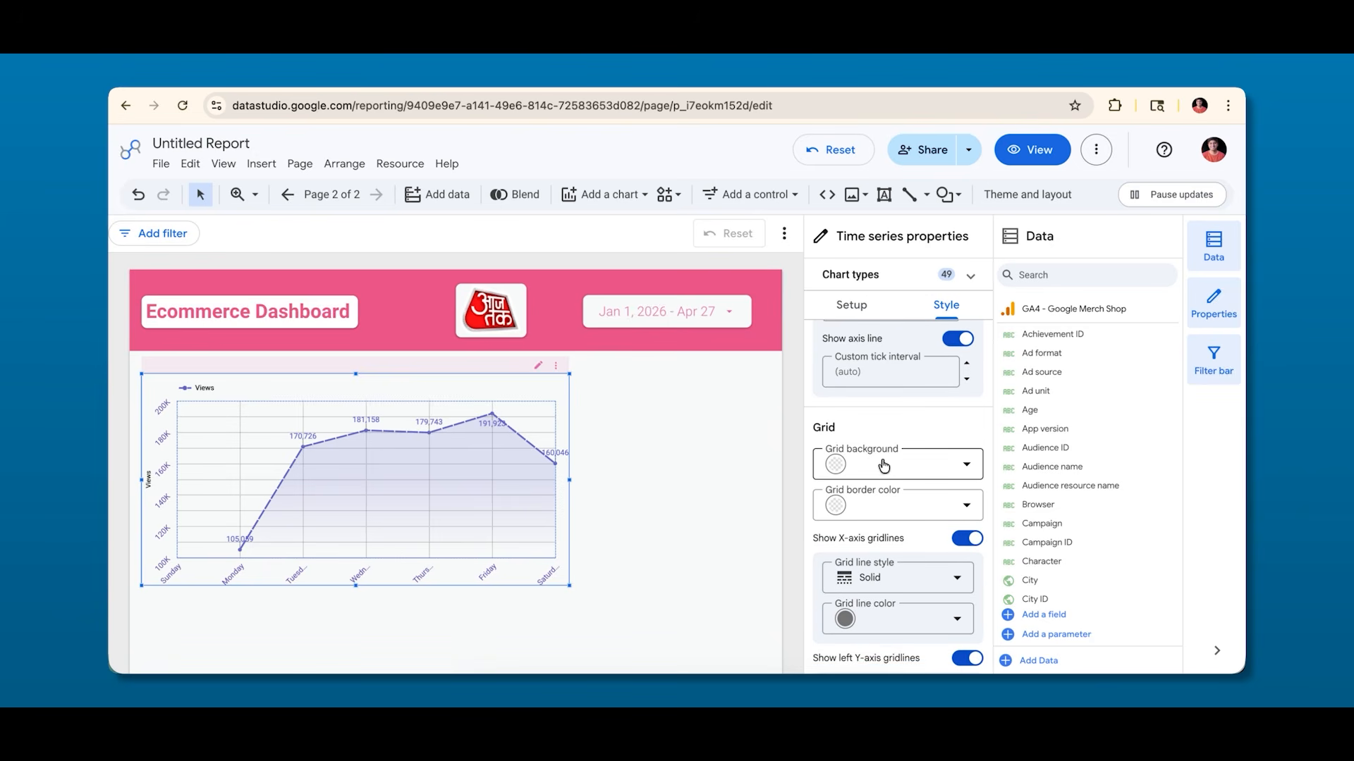
scroll(883, 468, down, 2)
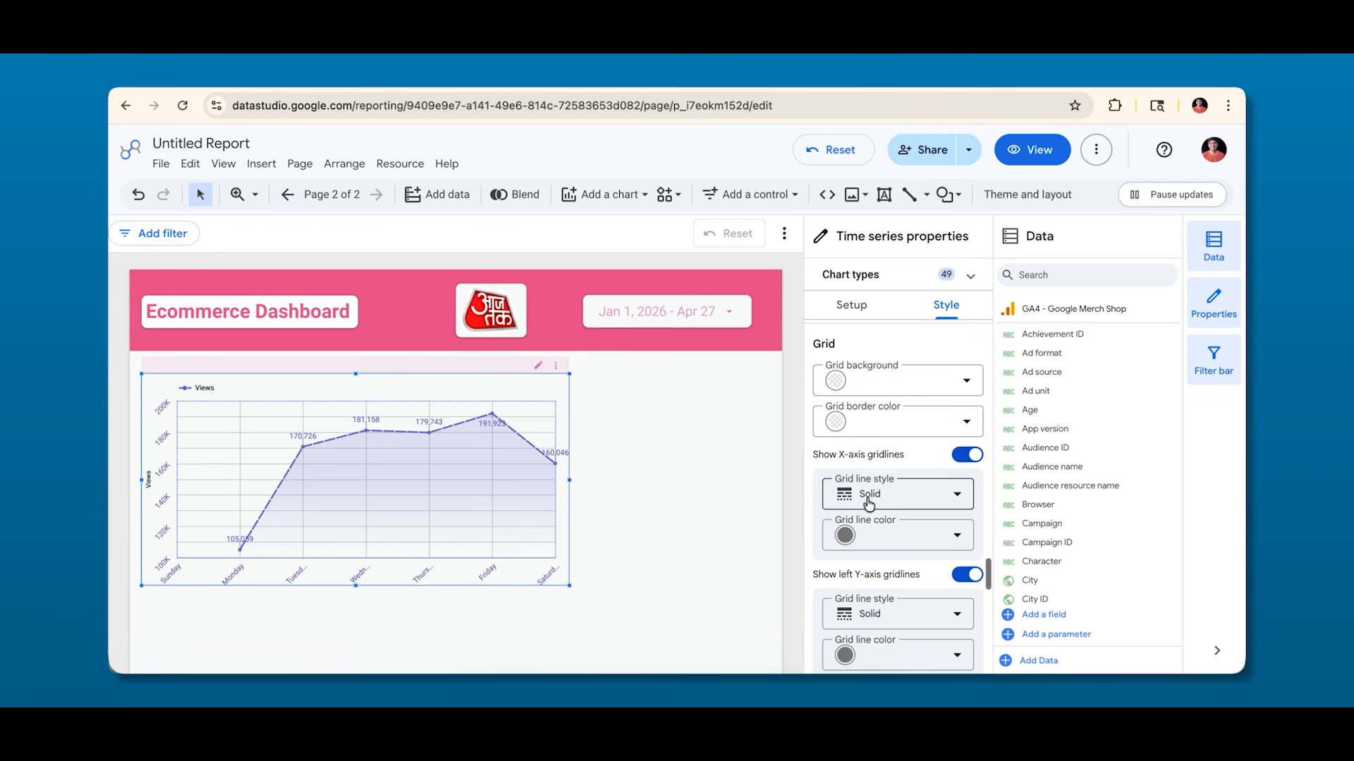
click(890, 497)
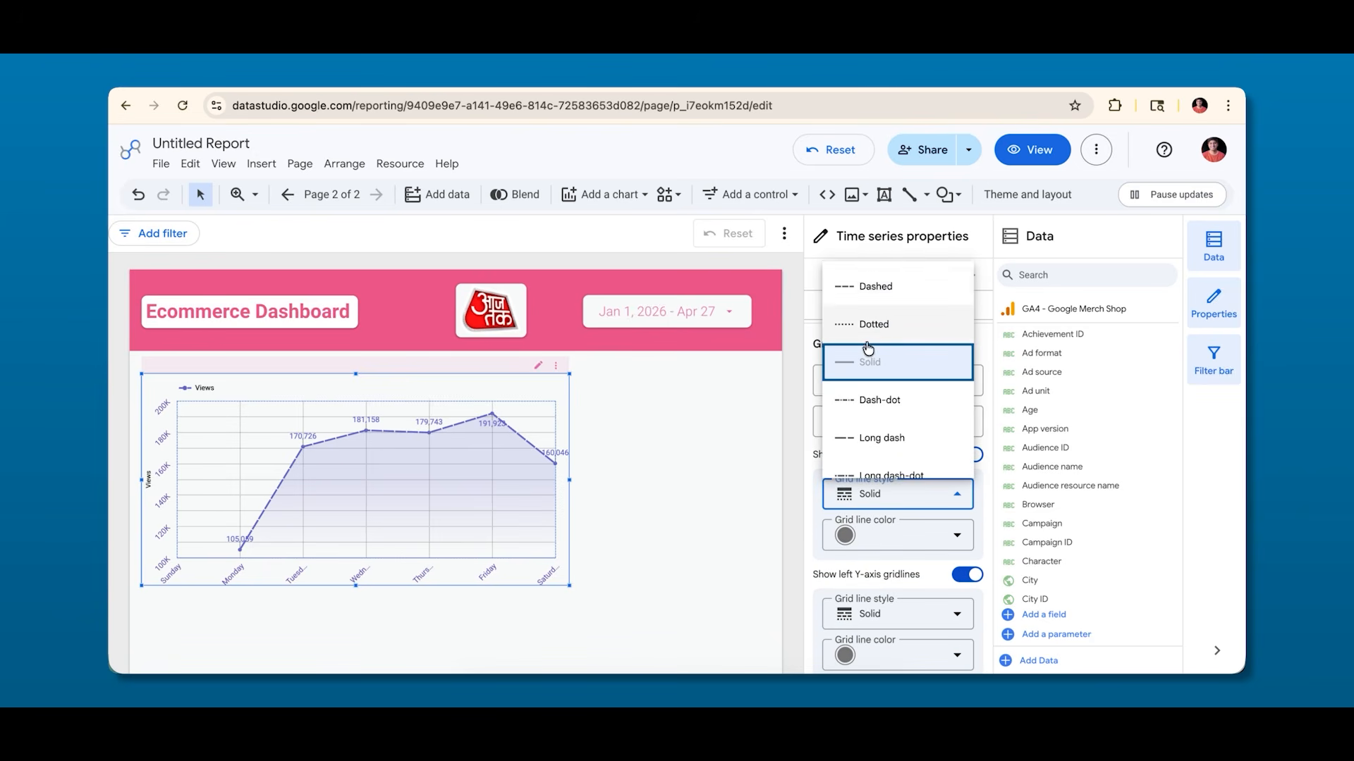
click(877, 549)
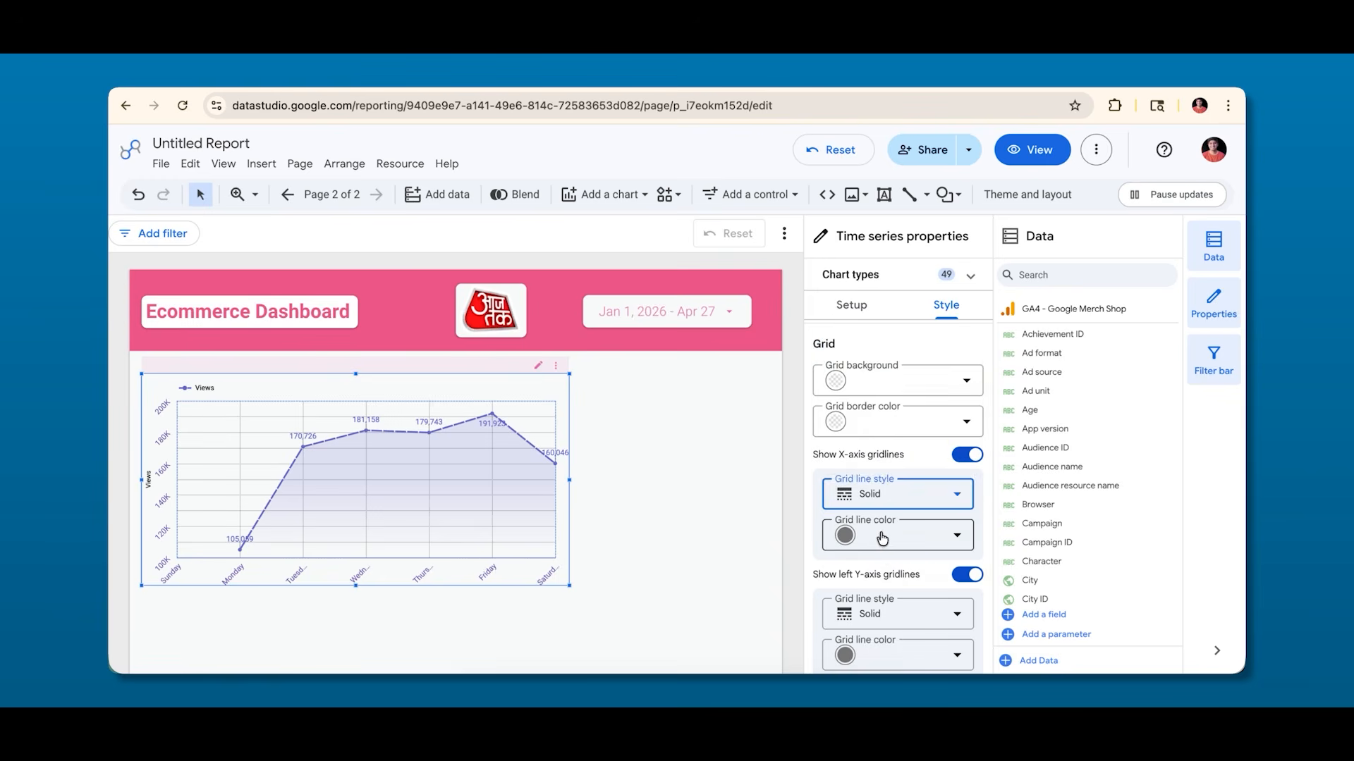
click(881, 538)
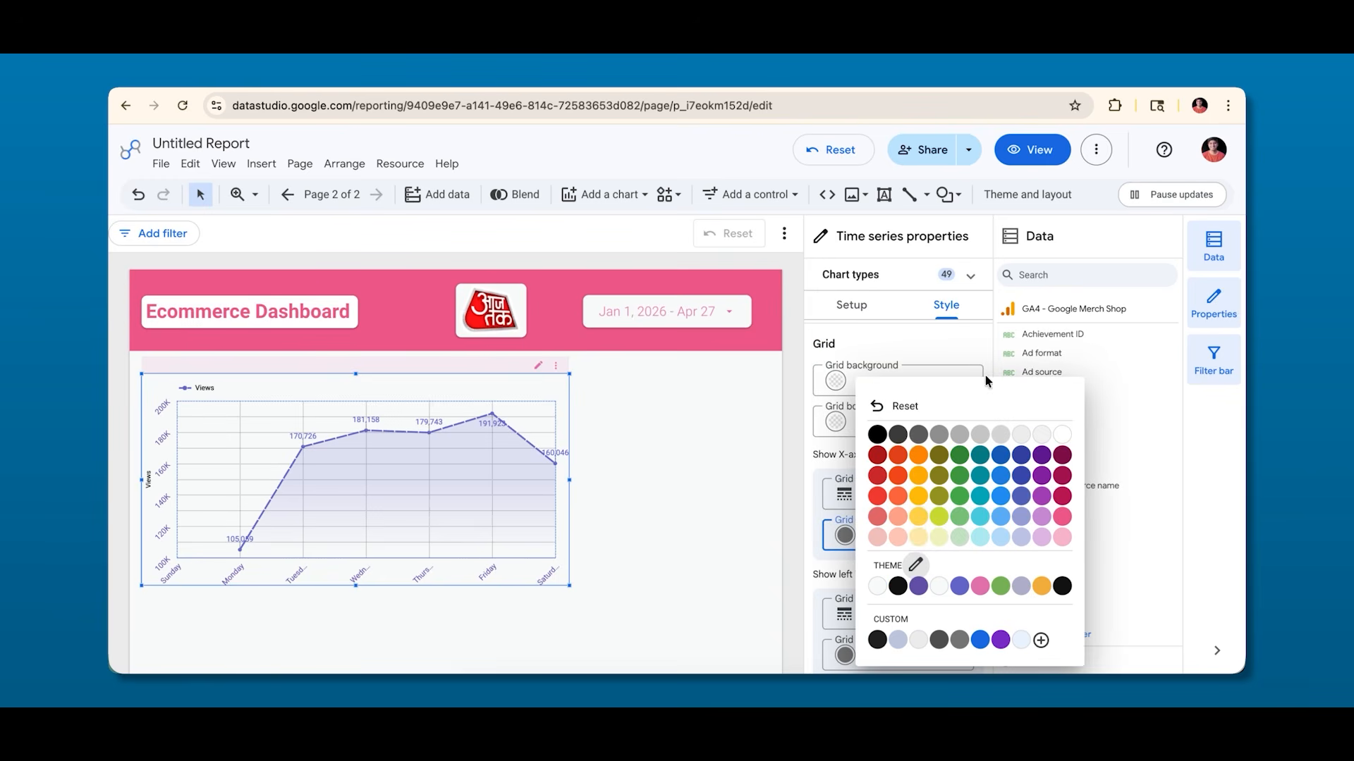
click(1065, 436)
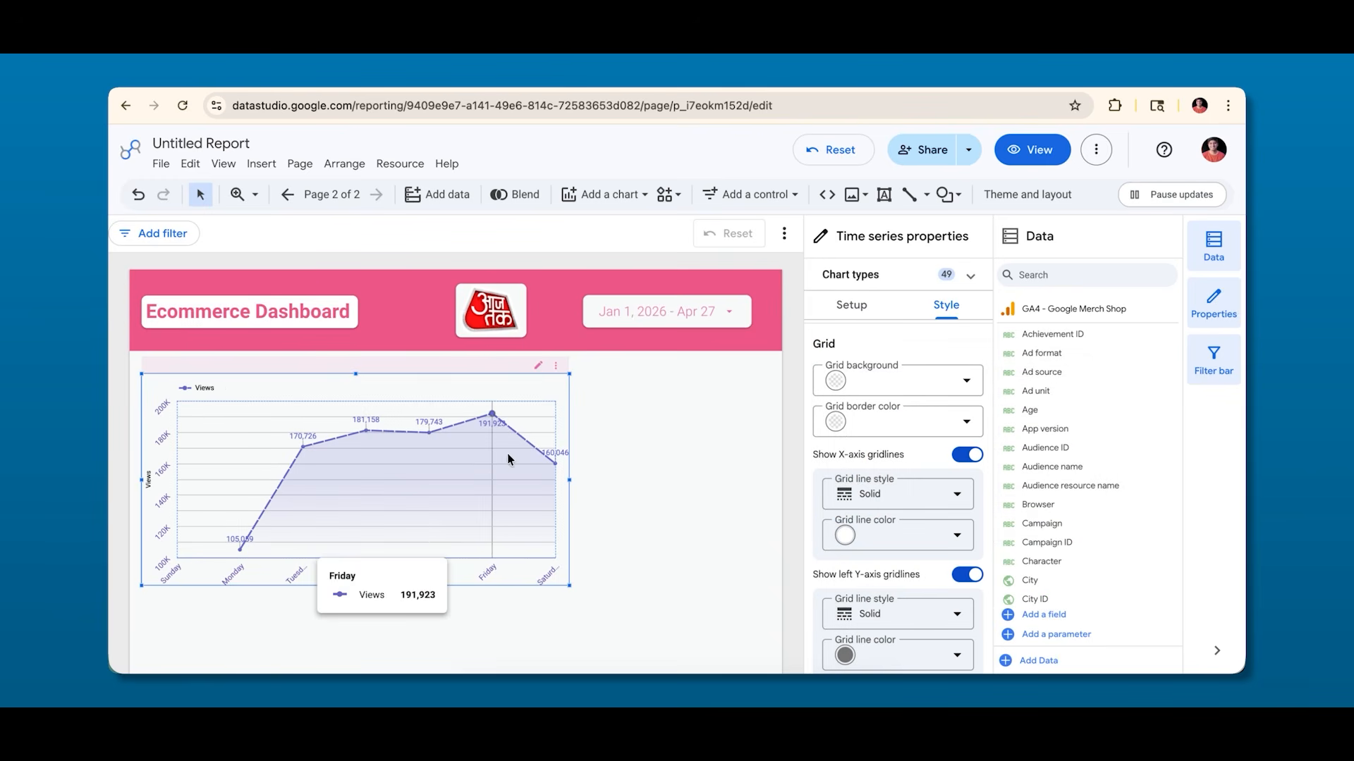
click(872, 537)
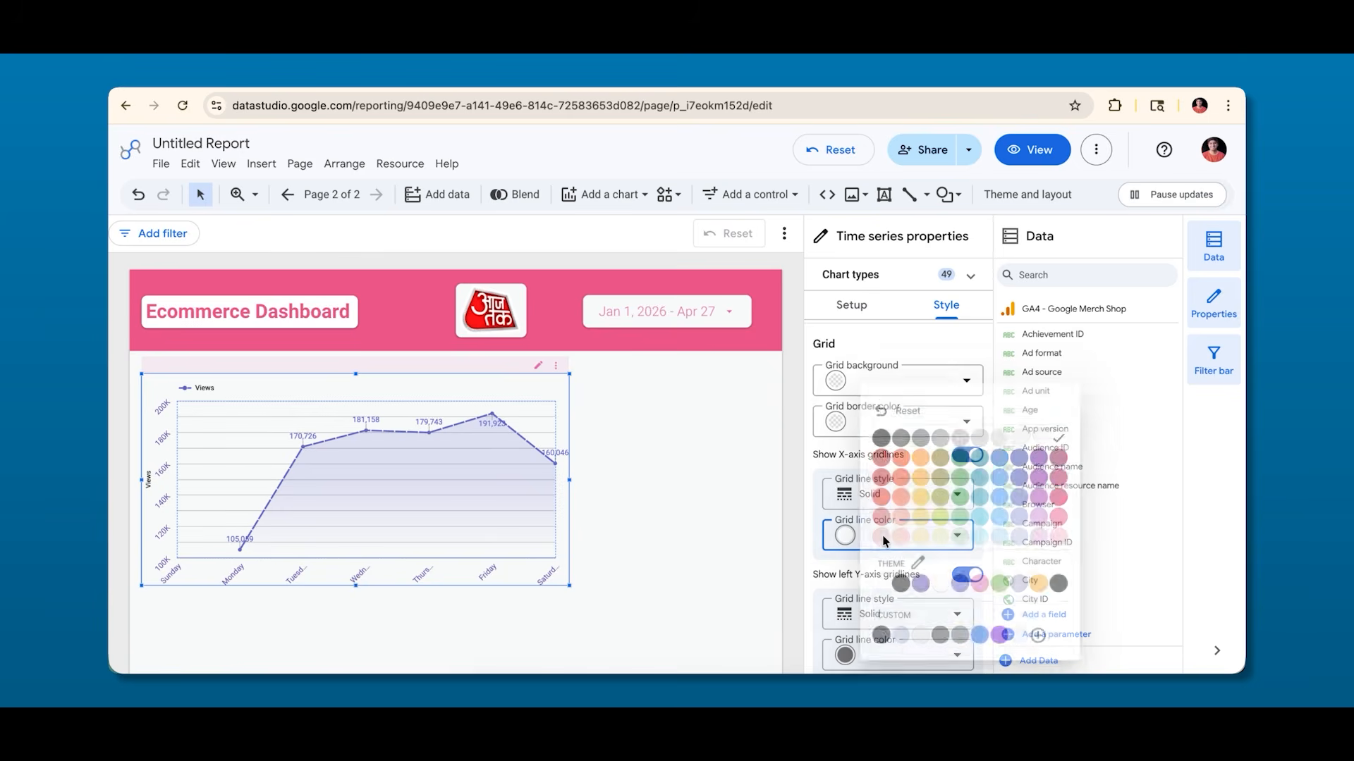
click(882, 409)
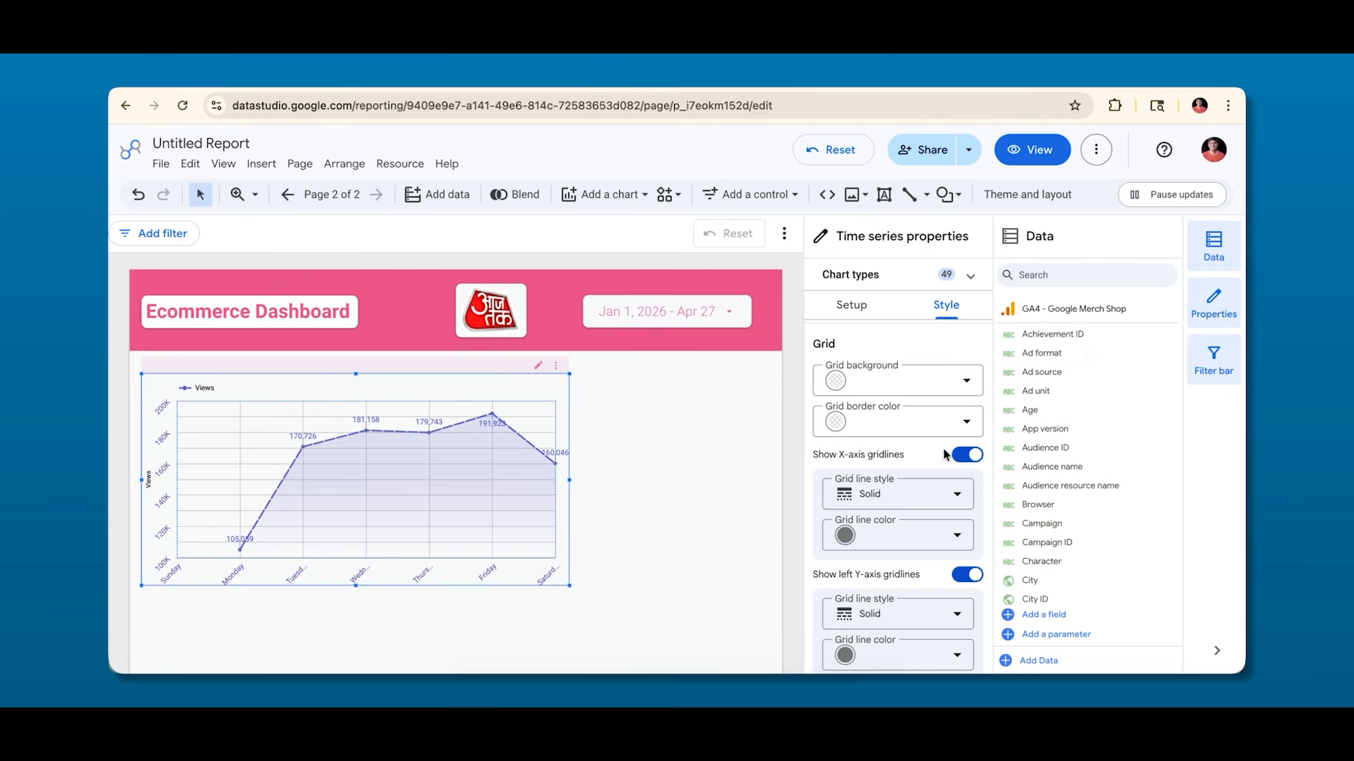
Turn off both the X-axis and left Y-axis gridlines of the time series chart and deselect it.
click(968, 455)
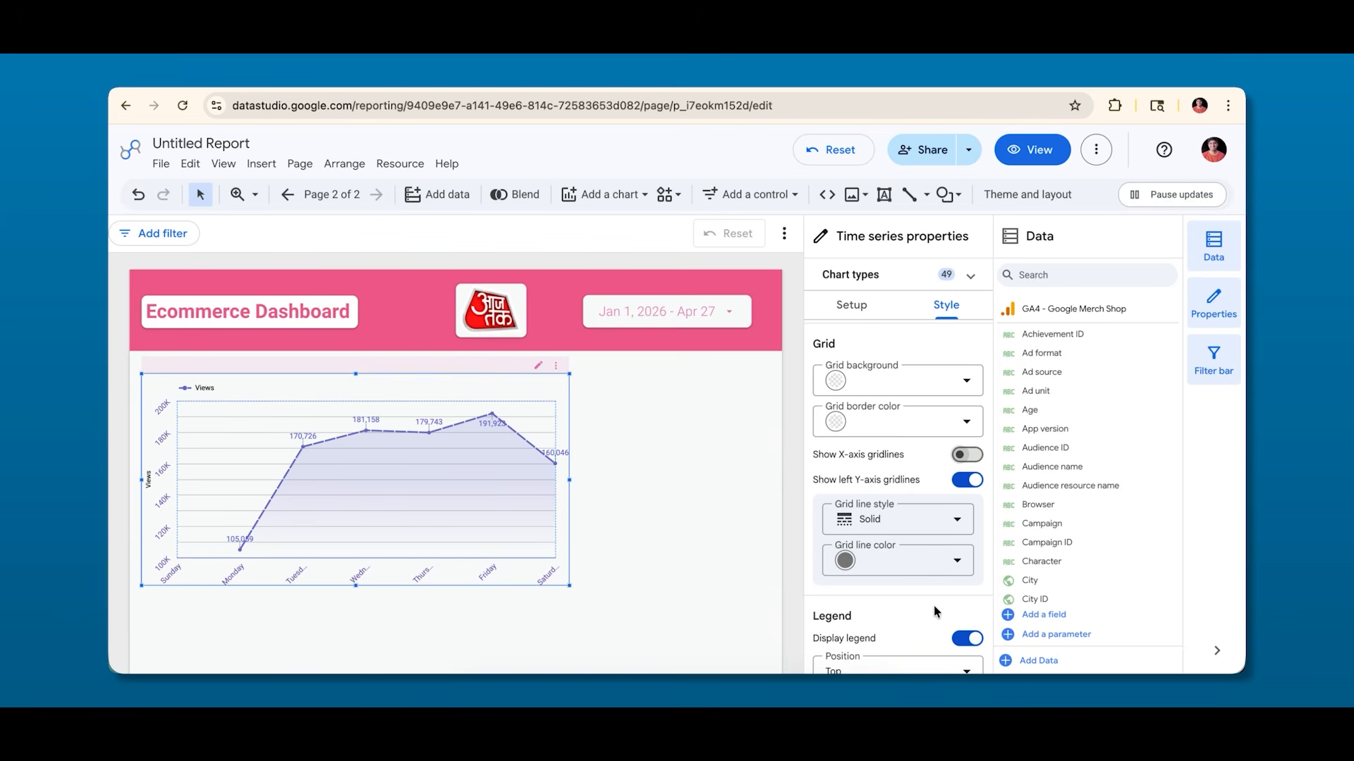
scroll(937, 610, down, 1)
click(966, 455)
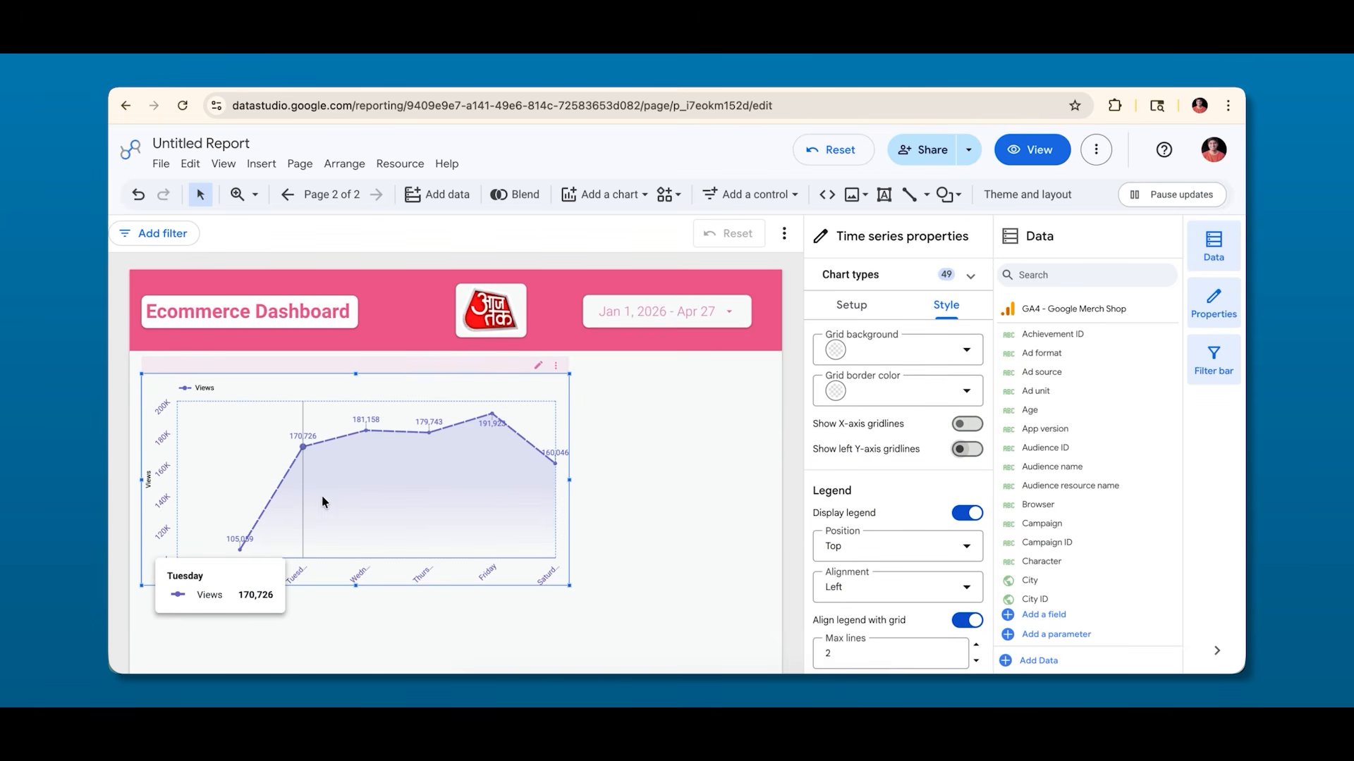
click(587, 421)
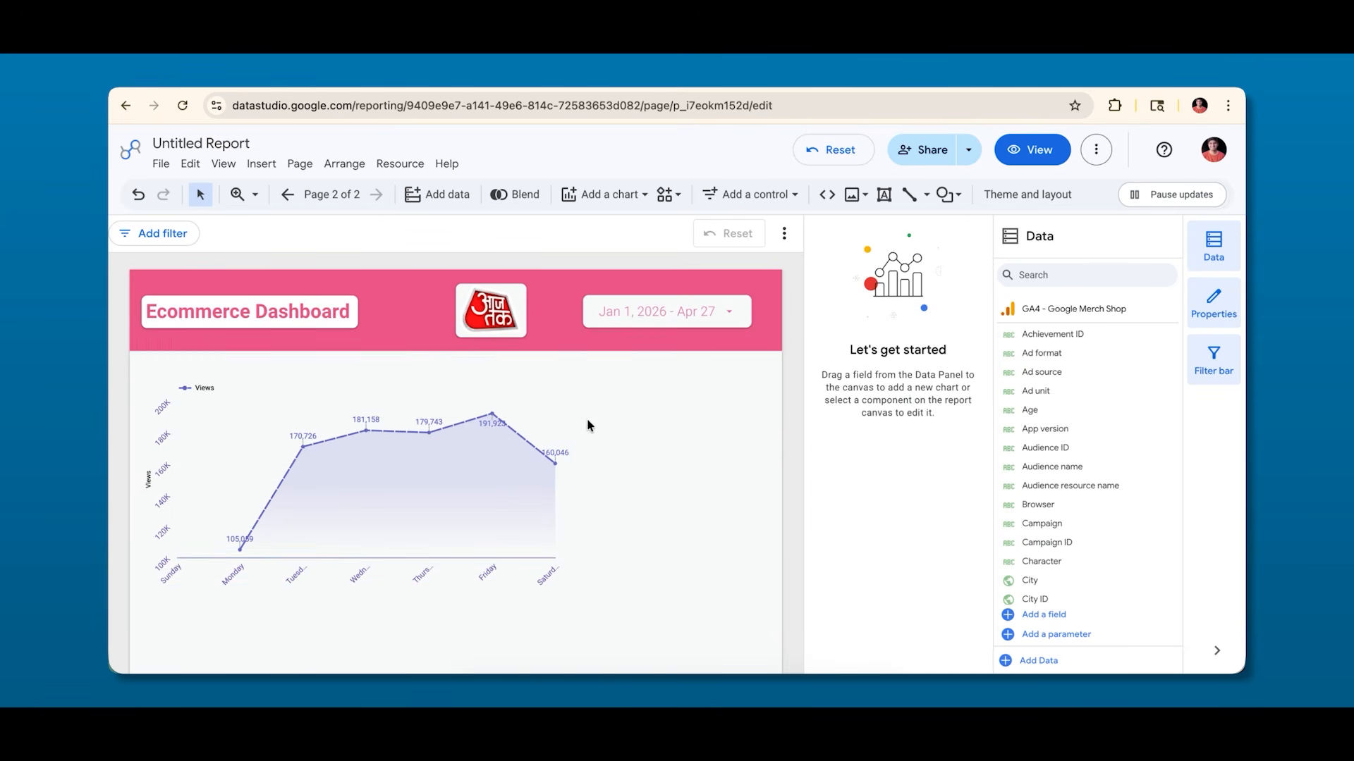
Hide the Views legend of the time series chart.
click(438, 465)
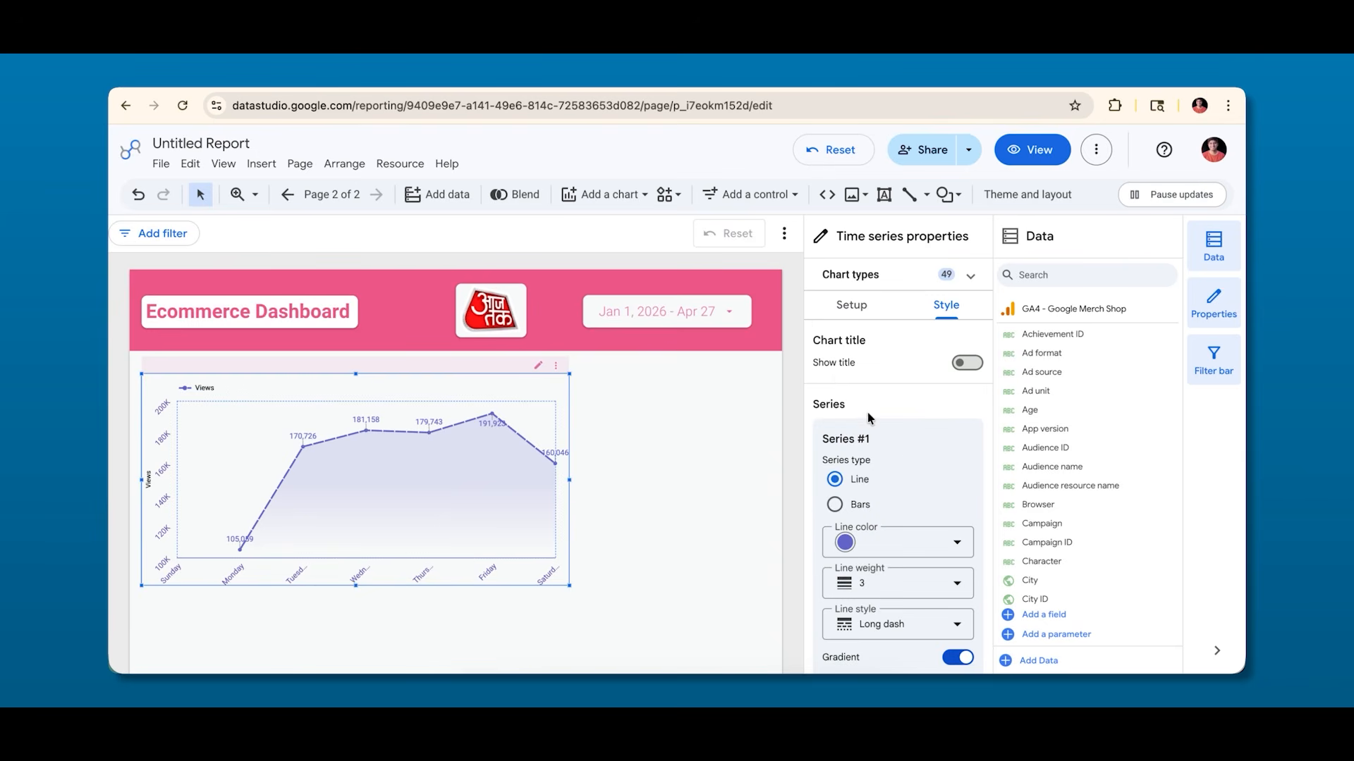
scroll(905, 444, down, 6)
scroll(905, 445, down, 10)
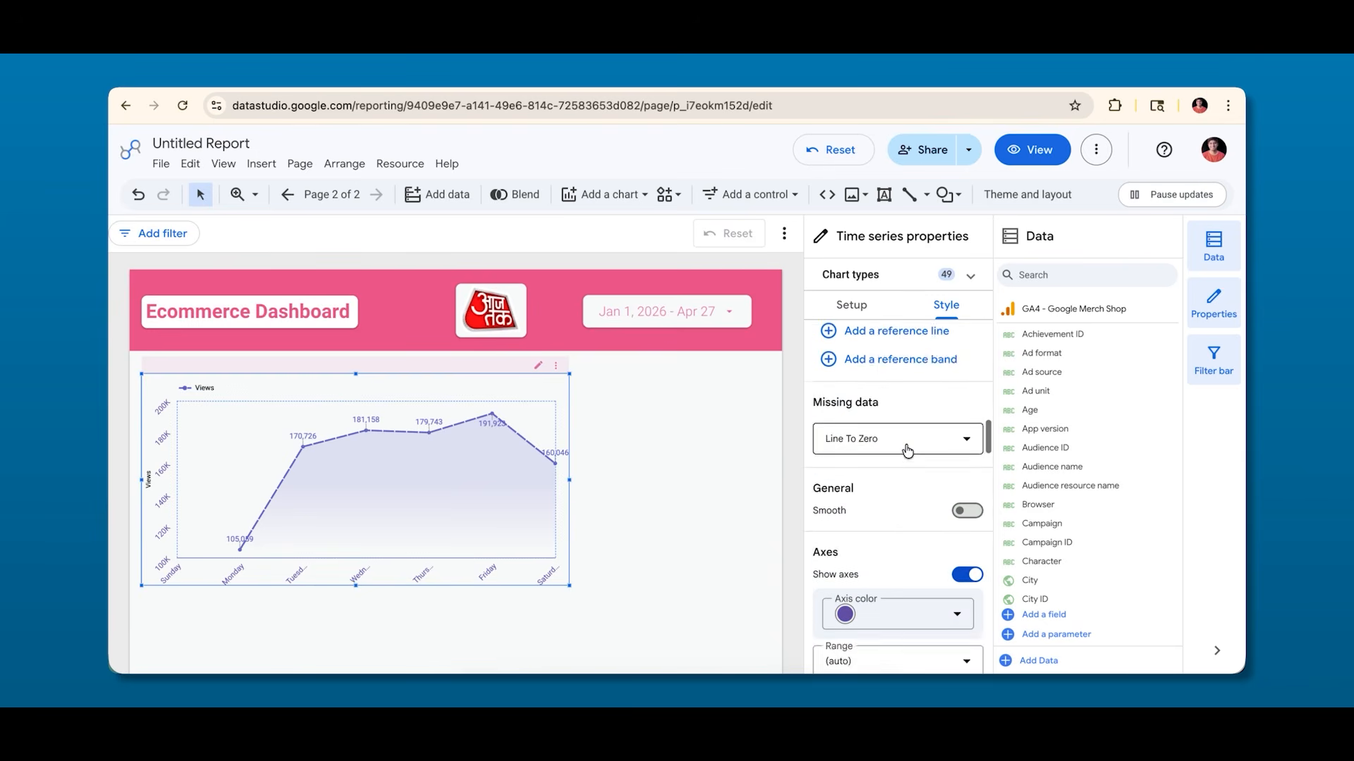
scroll(906, 448, down, 8)
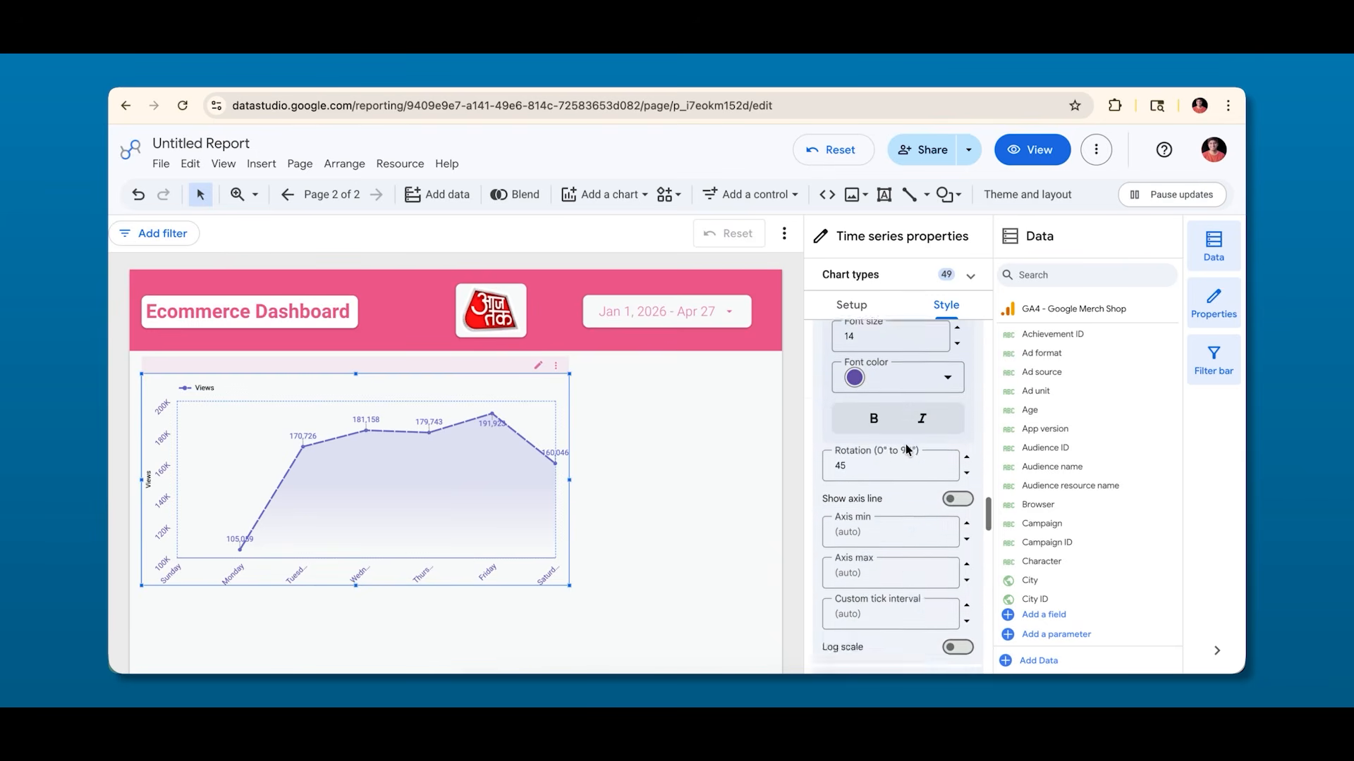
scroll(905, 444, down, 10)
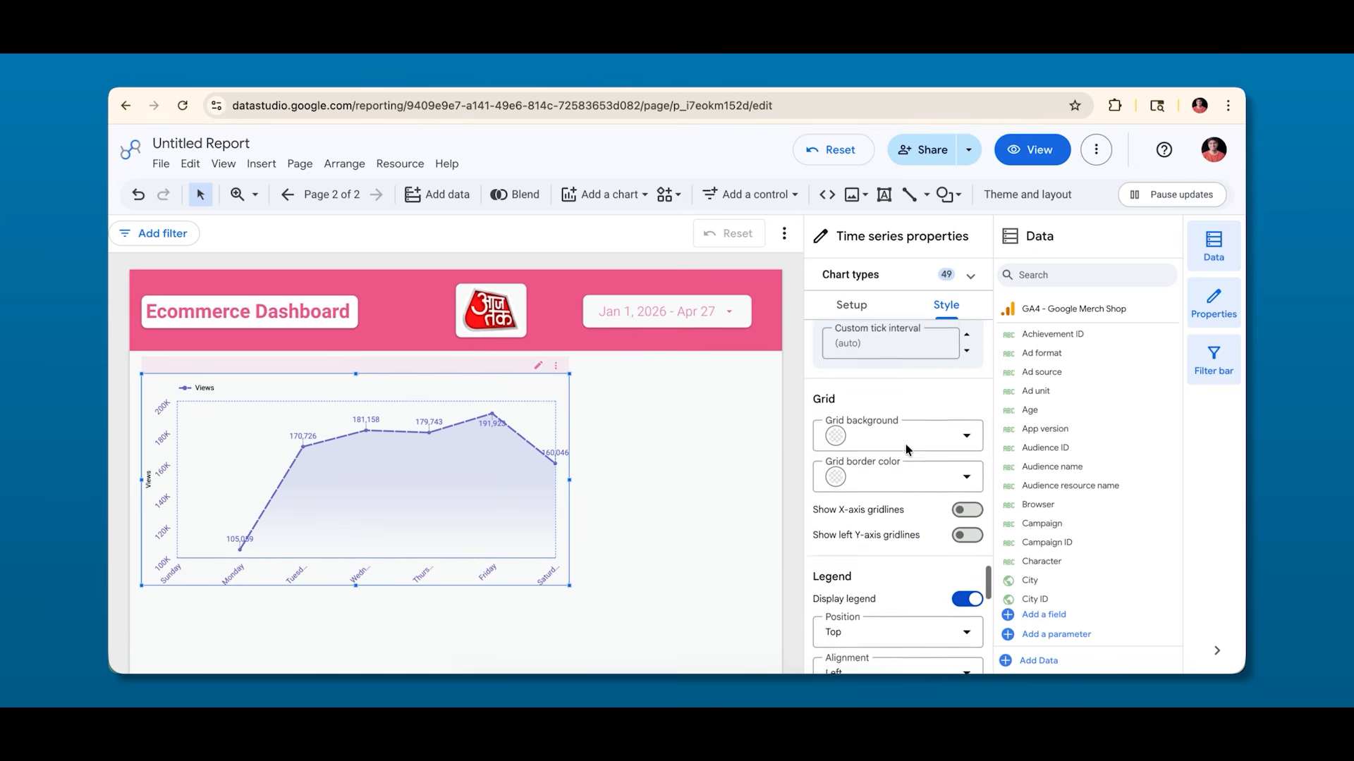
scroll(907, 451, down, 3)
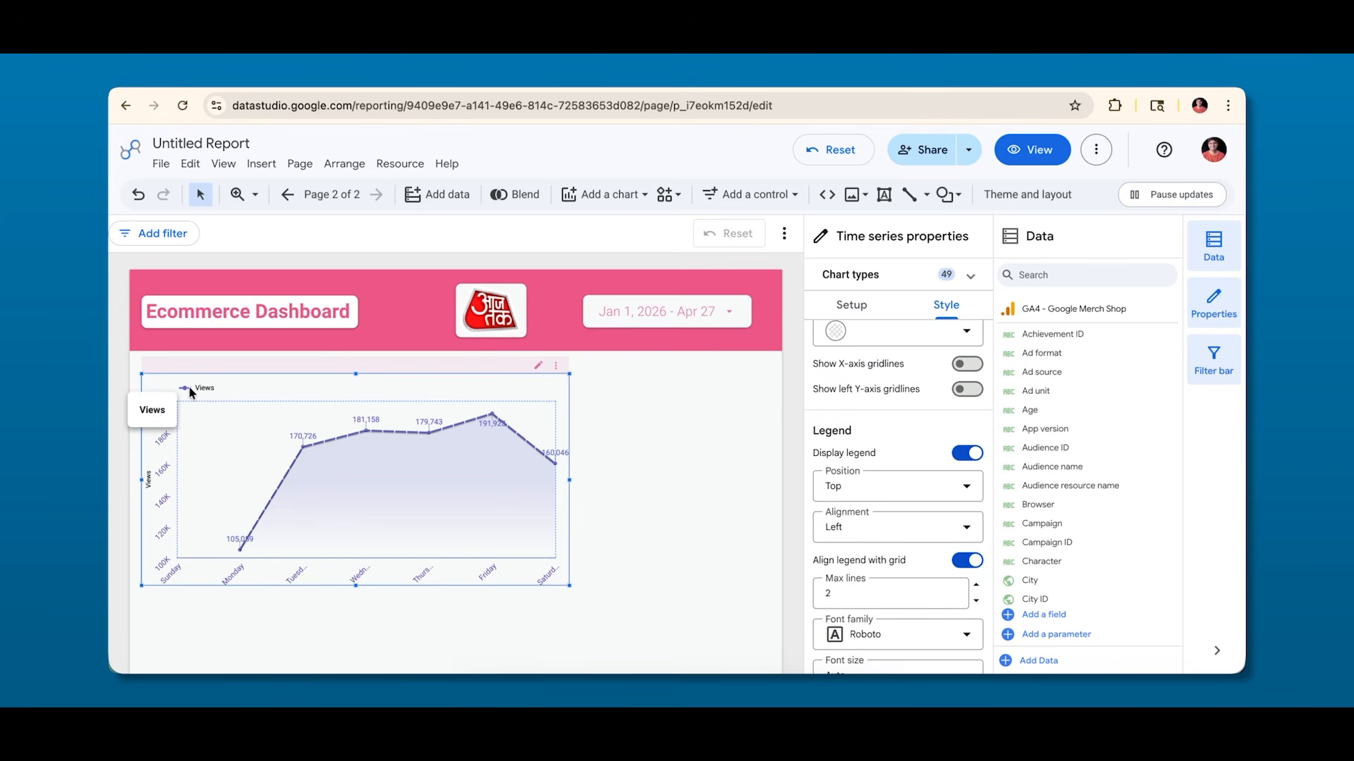
click(965, 457)
click(966, 454)
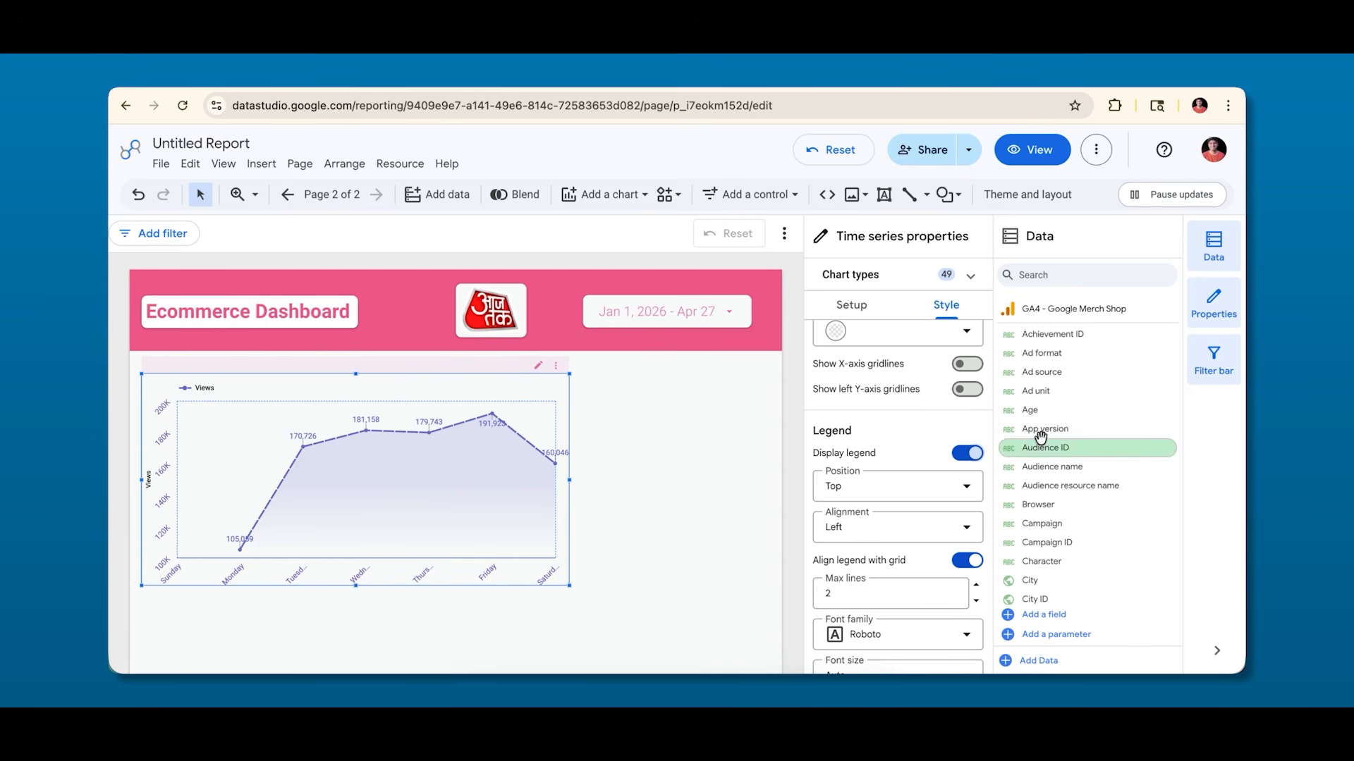
click(977, 457)
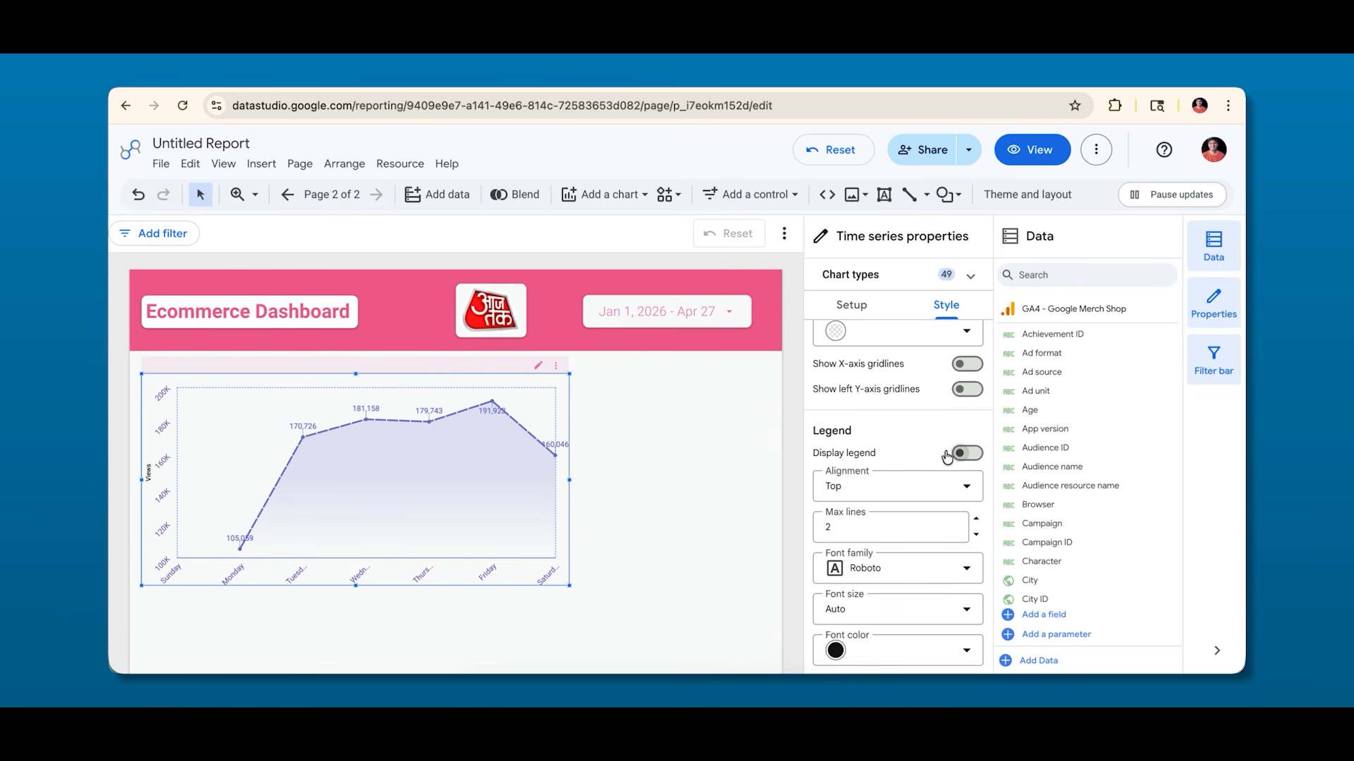
scroll(930, 522, up, 1)
click(961, 510)
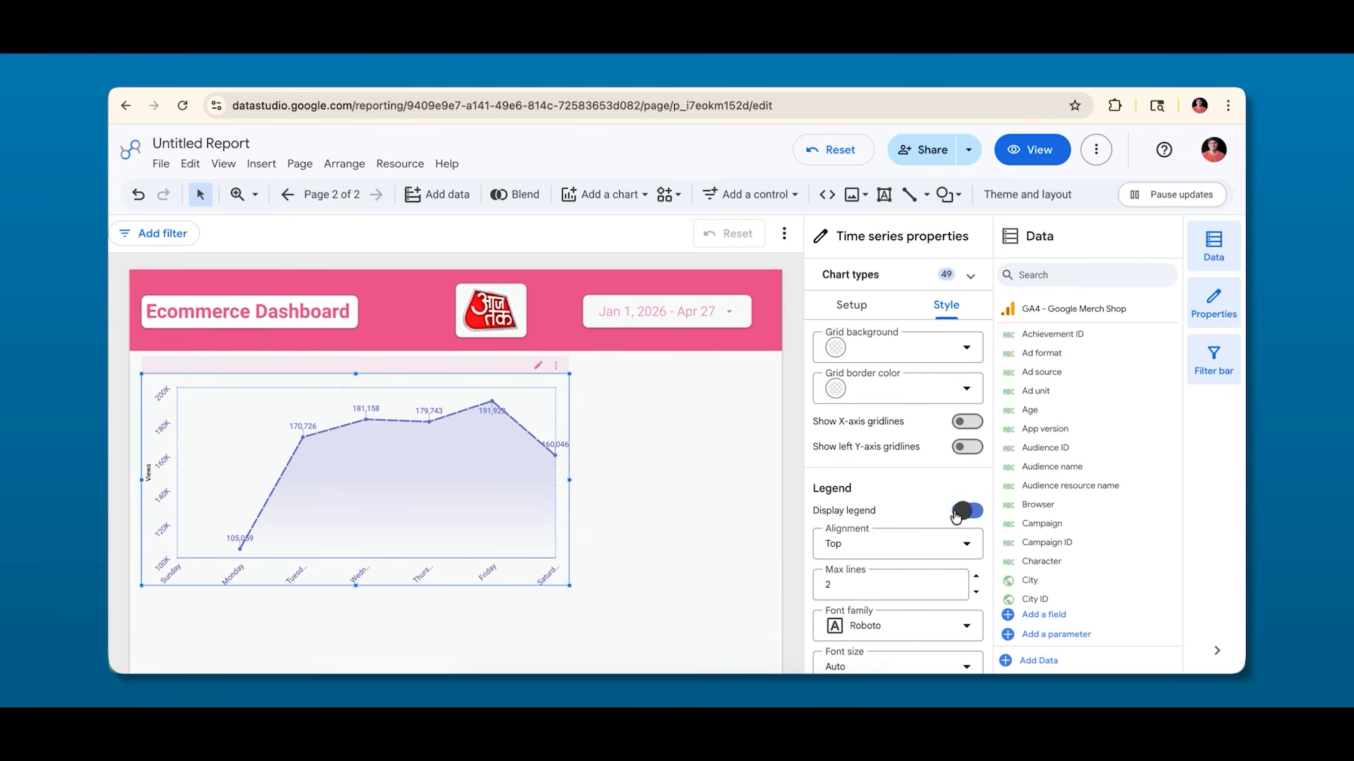
click(961, 510)
Set the background color of the time series chart to white.
scroll(866, 501, down, 1)
scroll(867, 501, down, 3)
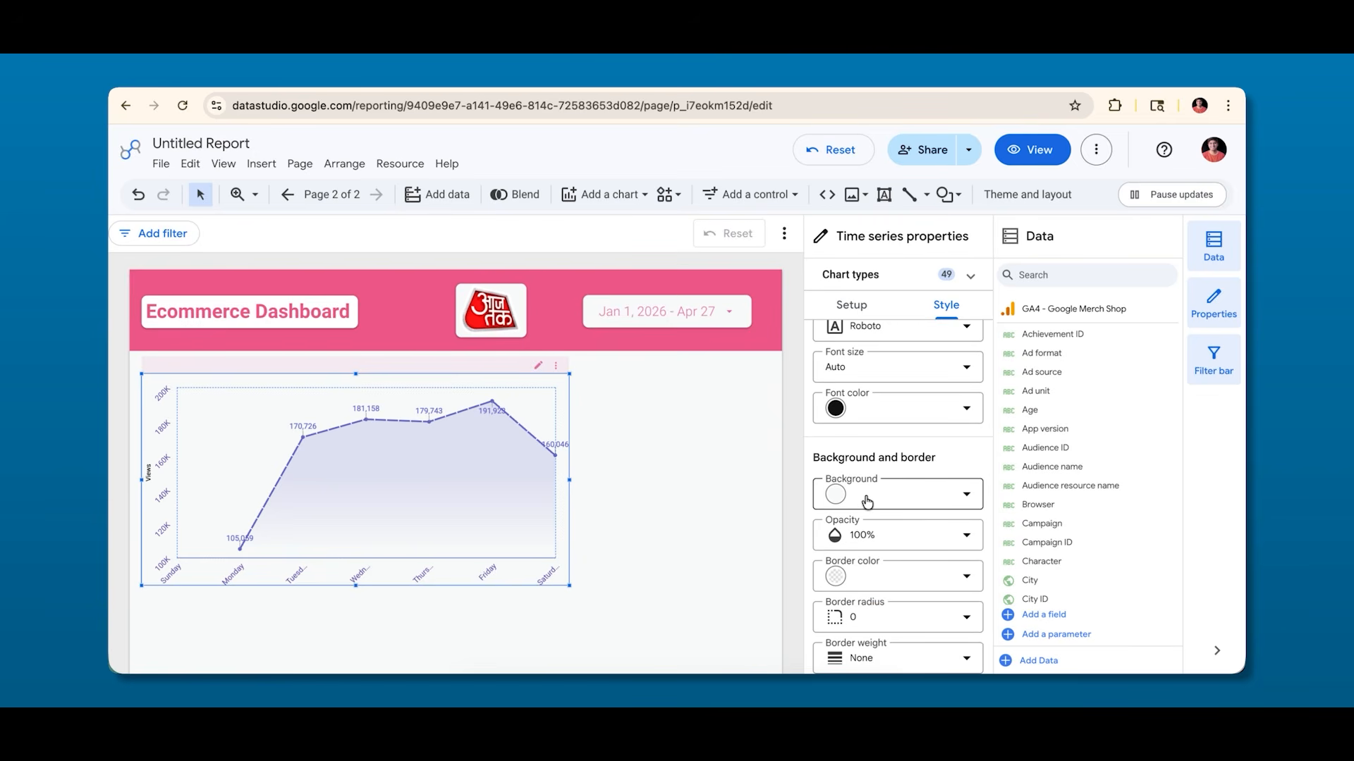
click(867, 500)
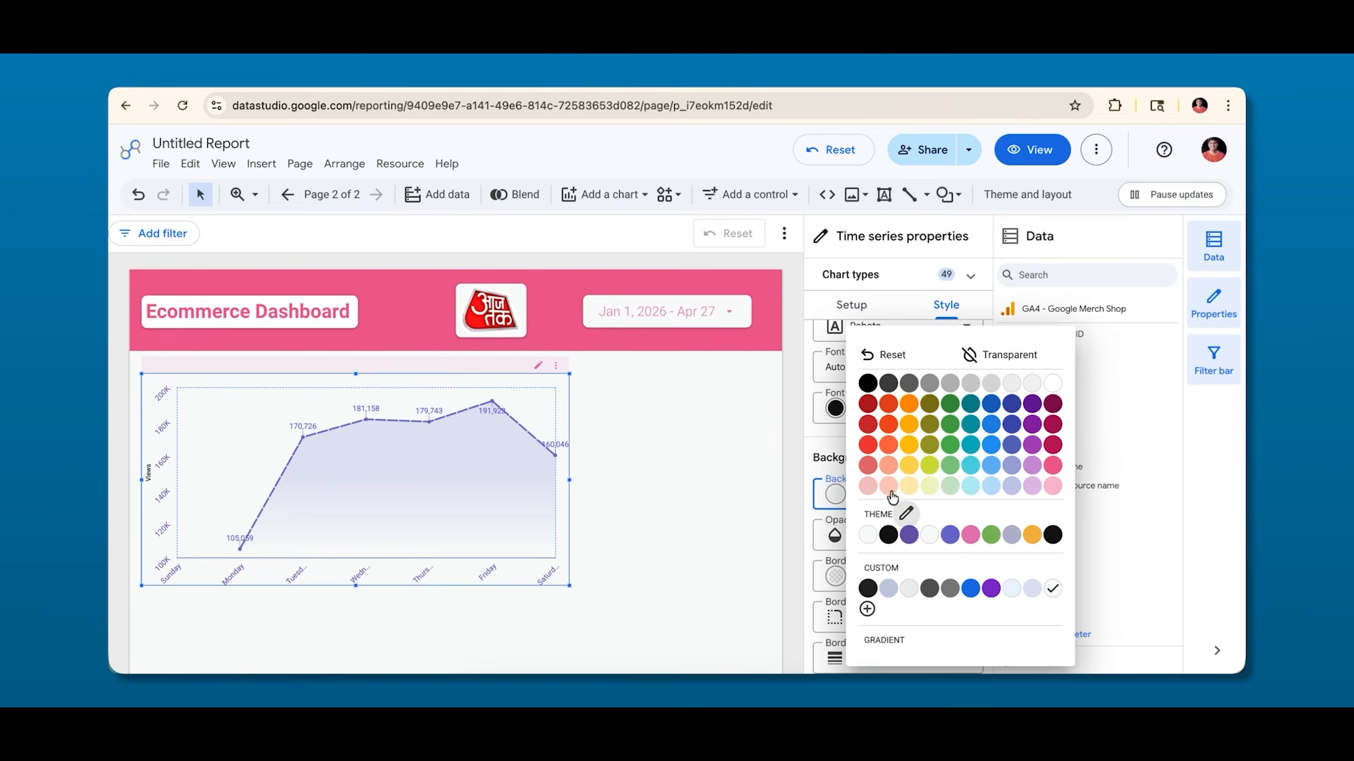
click(1052, 385)
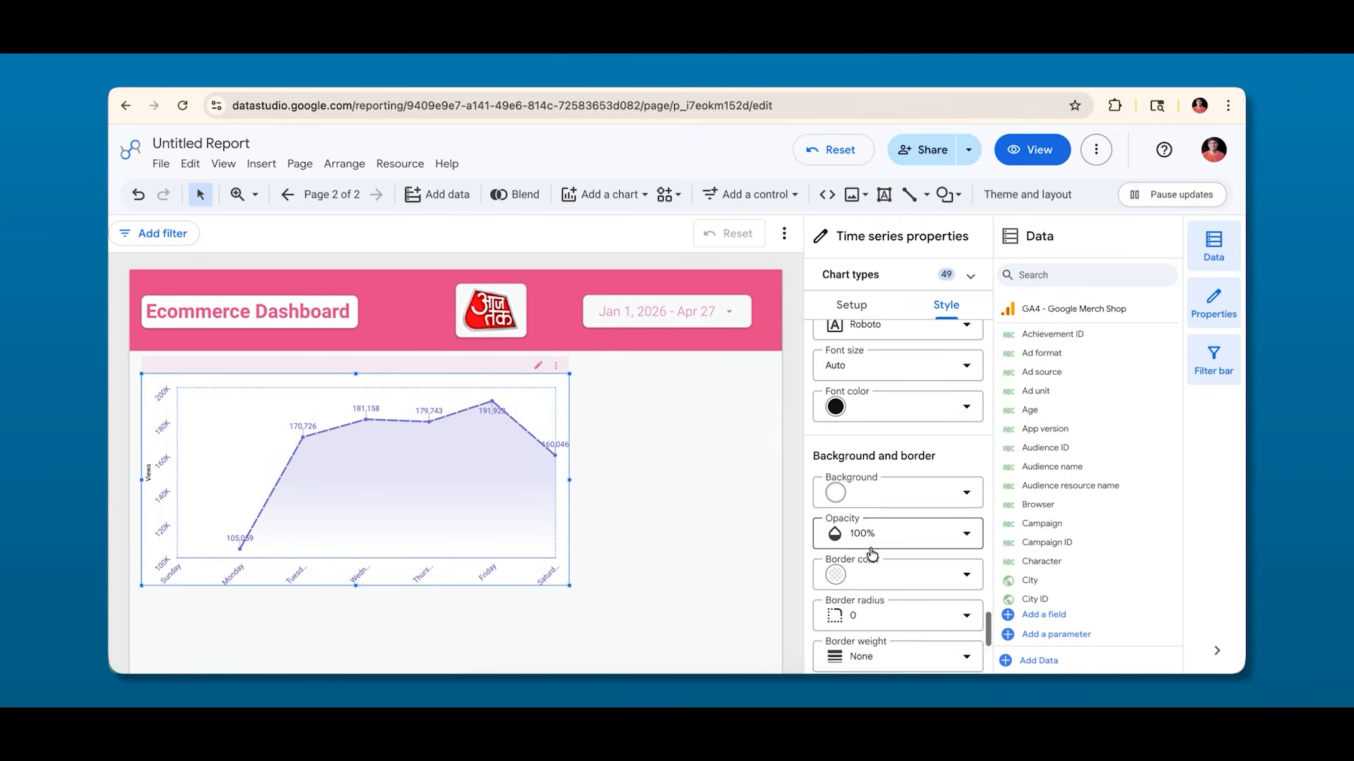
Give the time series chart a border radius of 10 and a border shadow, and deselect it.
scroll(857, 469, down, 2)
click(874, 500)
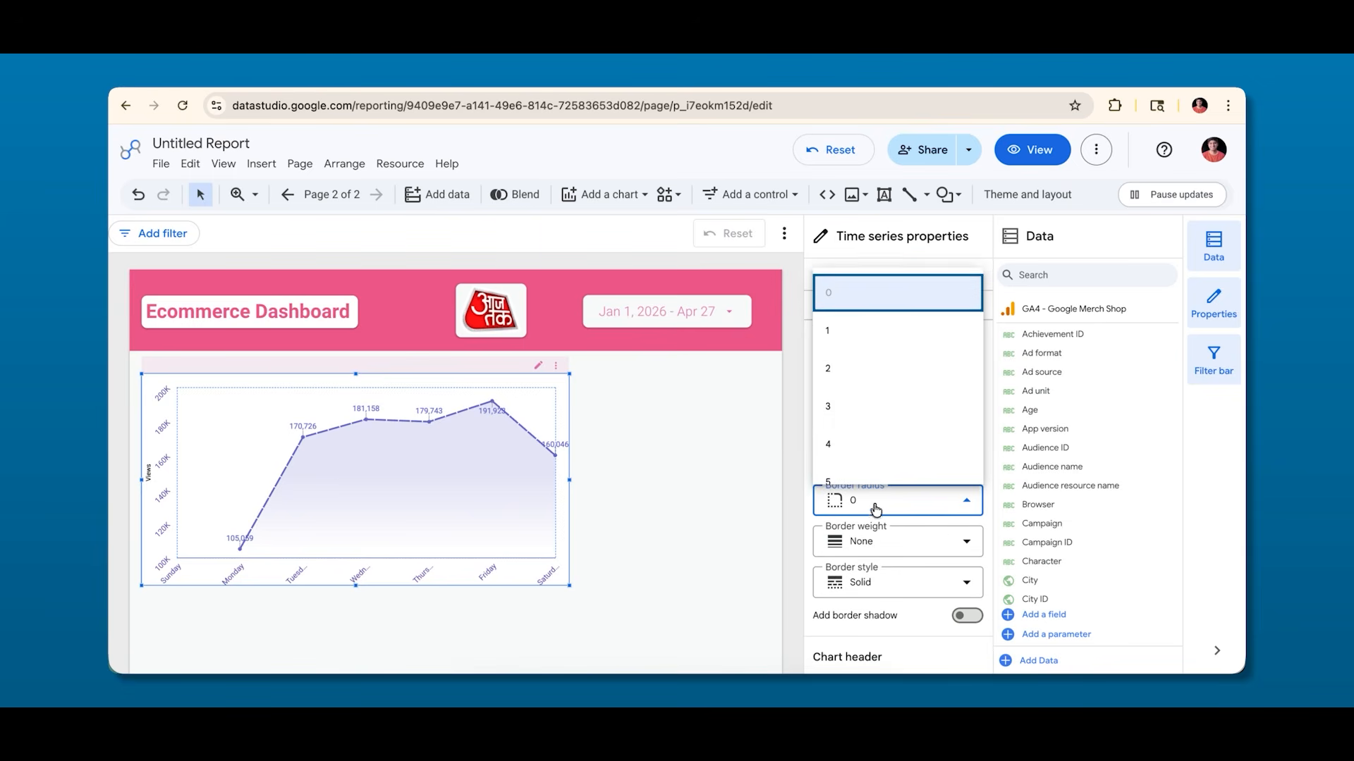
scroll(851, 416, down, 3)
click(843, 420)
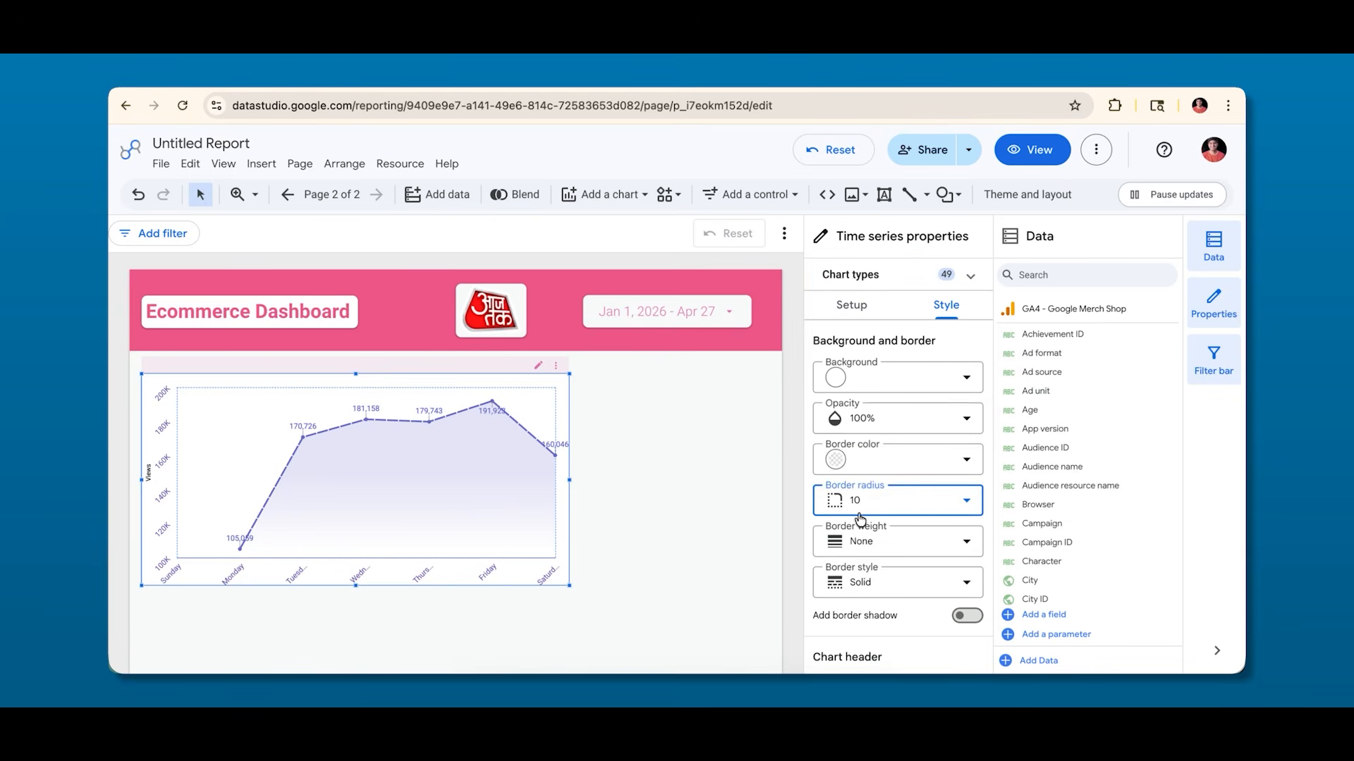
scroll(857, 520, down, 2)
click(968, 518)
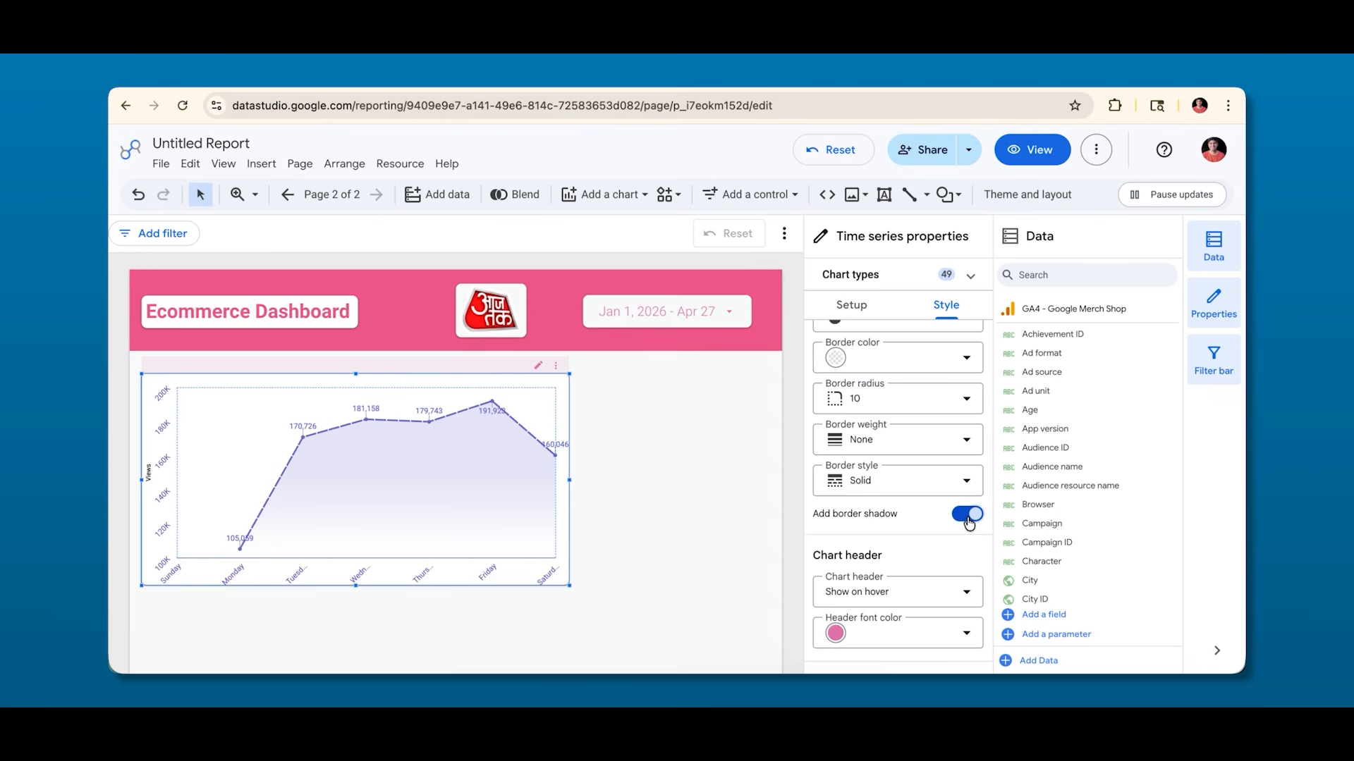
click(672, 449)
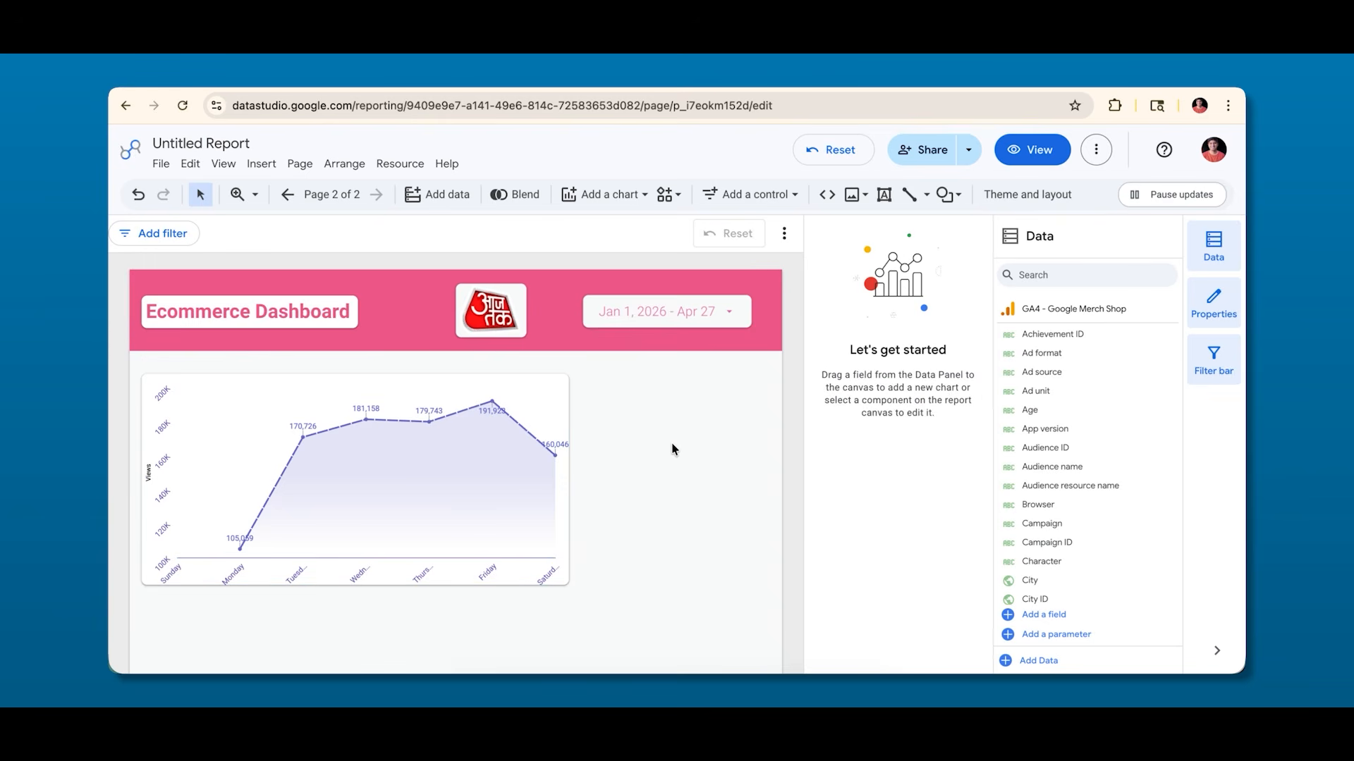
Widen the time series chart until its right edge lines up with the date range control in the header.
click(554, 459)
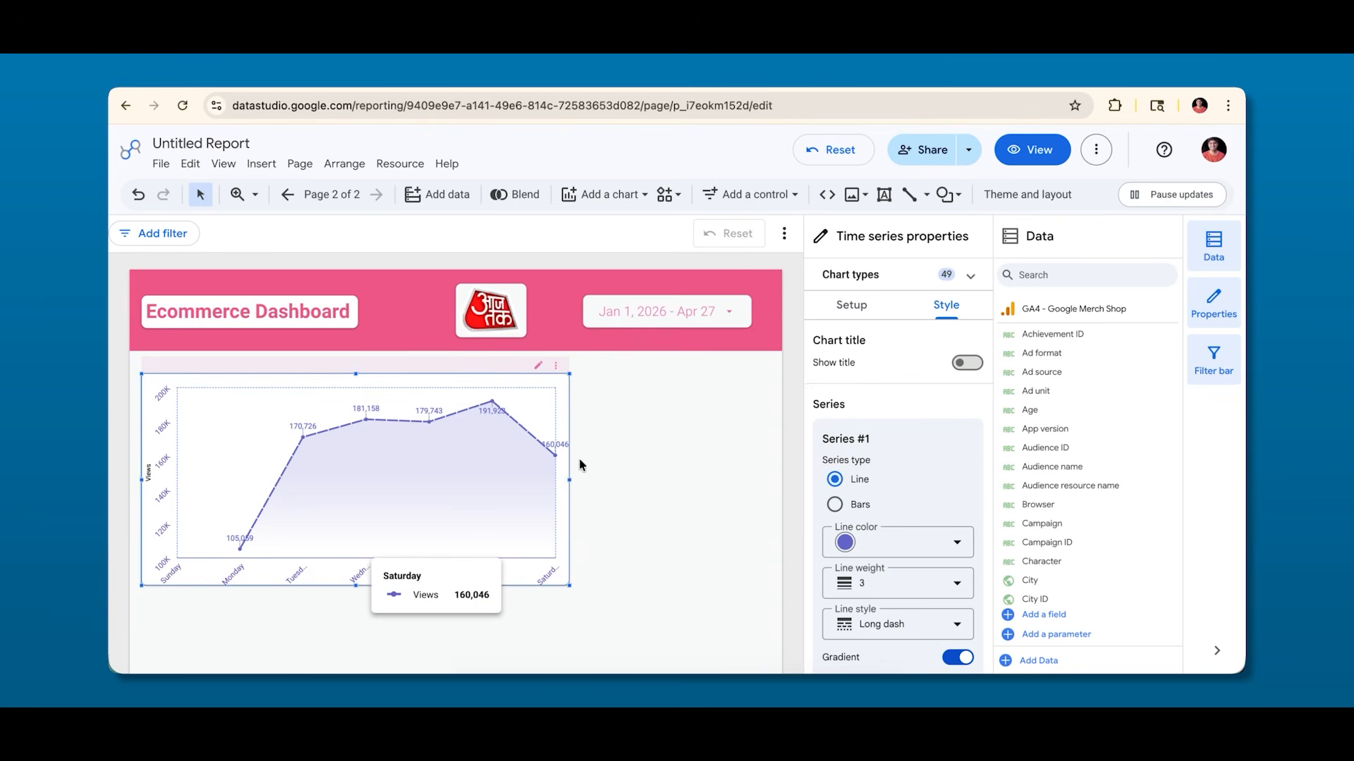
drag(570, 479, 752, 469)
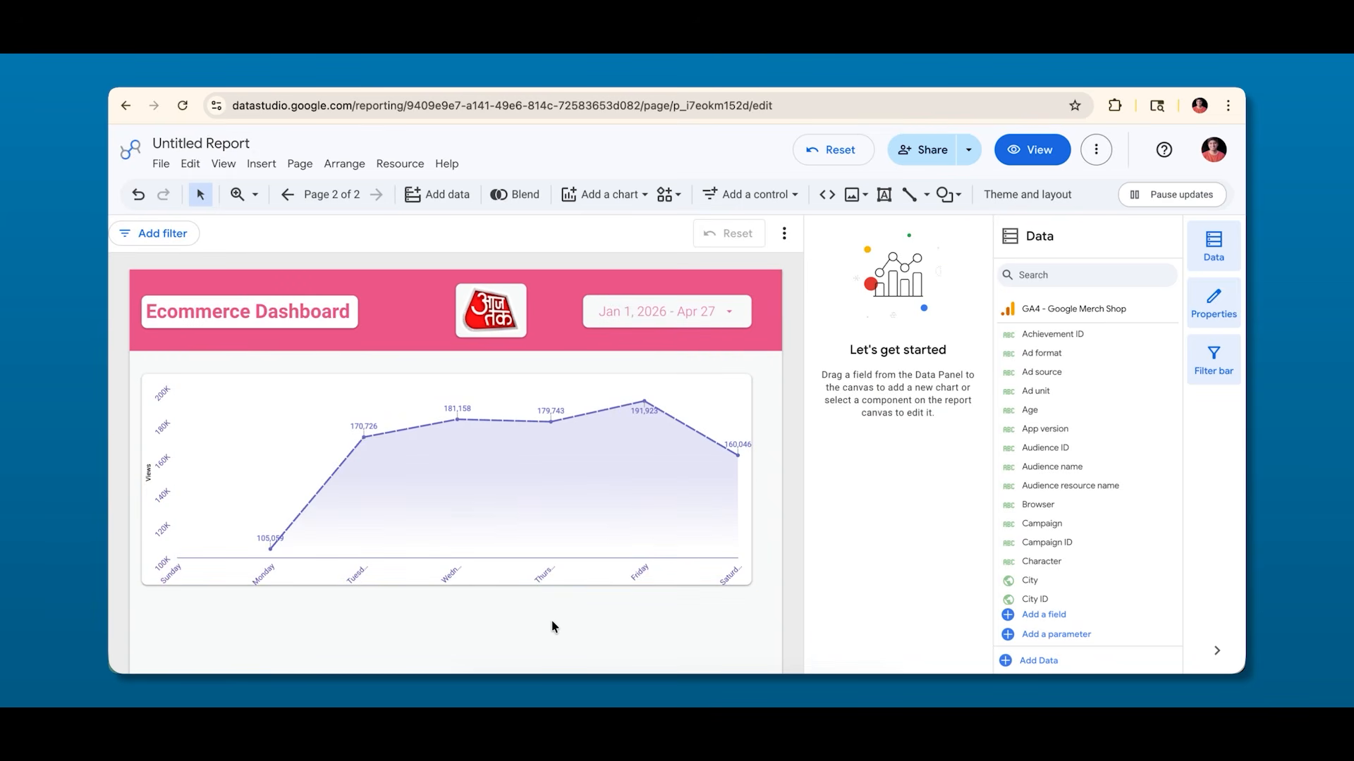
Try displaying the time series chart's Series #1 as bars and switch it back to a line.
click(622, 196)
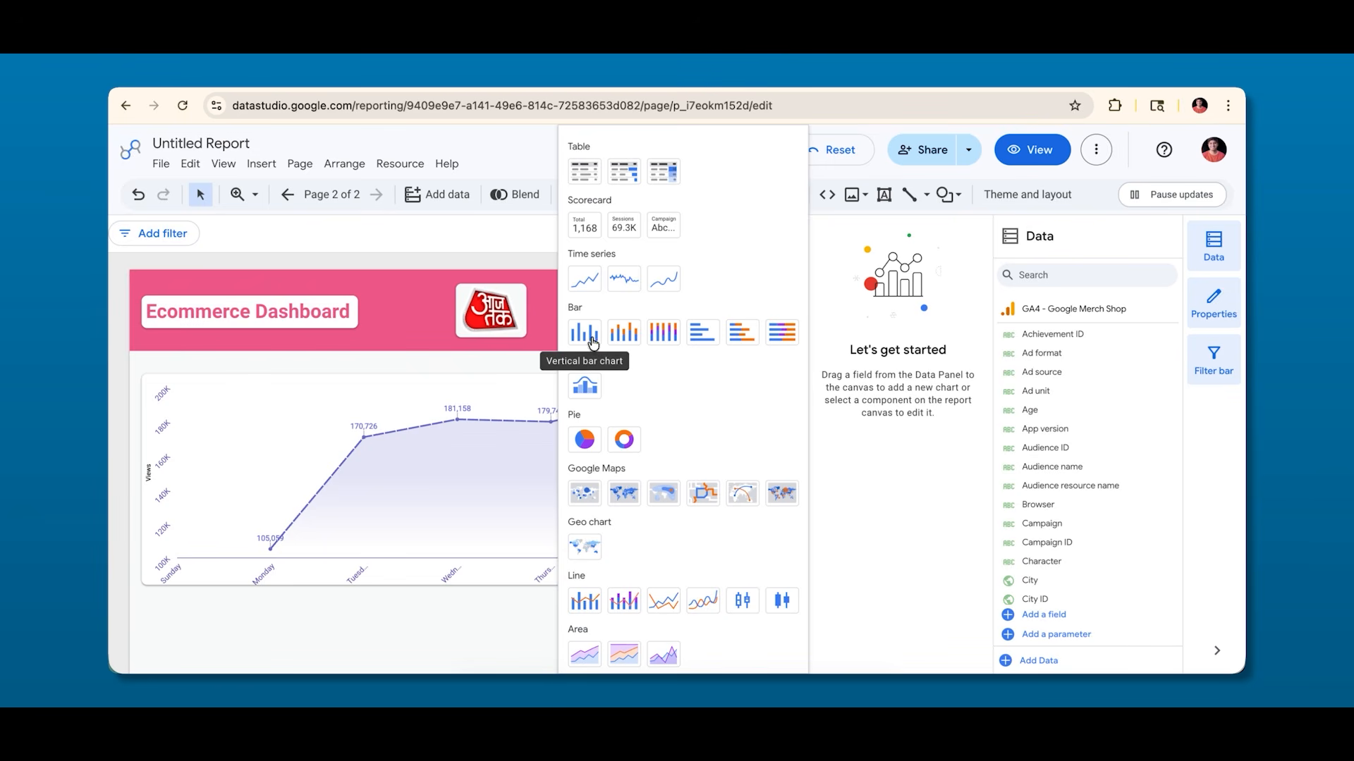
click(473, 425)
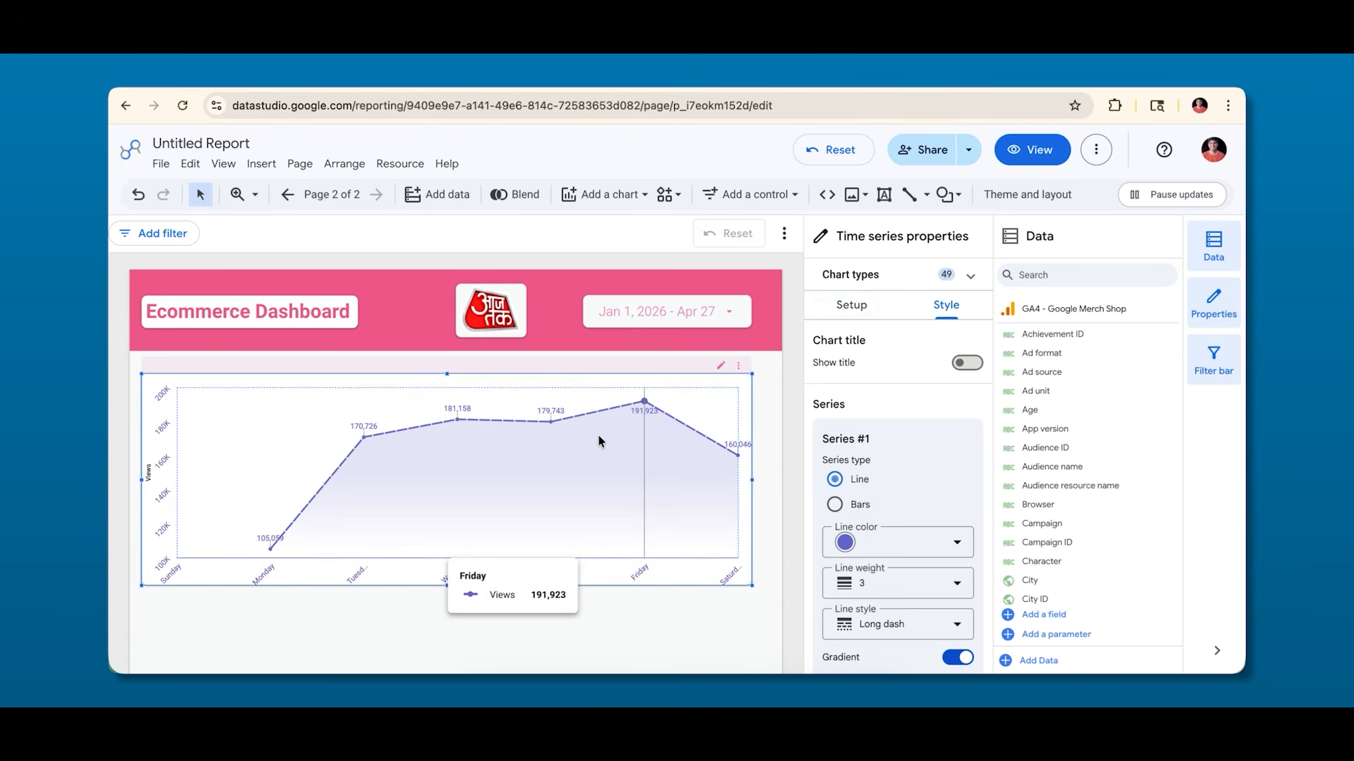
click(834, 505)
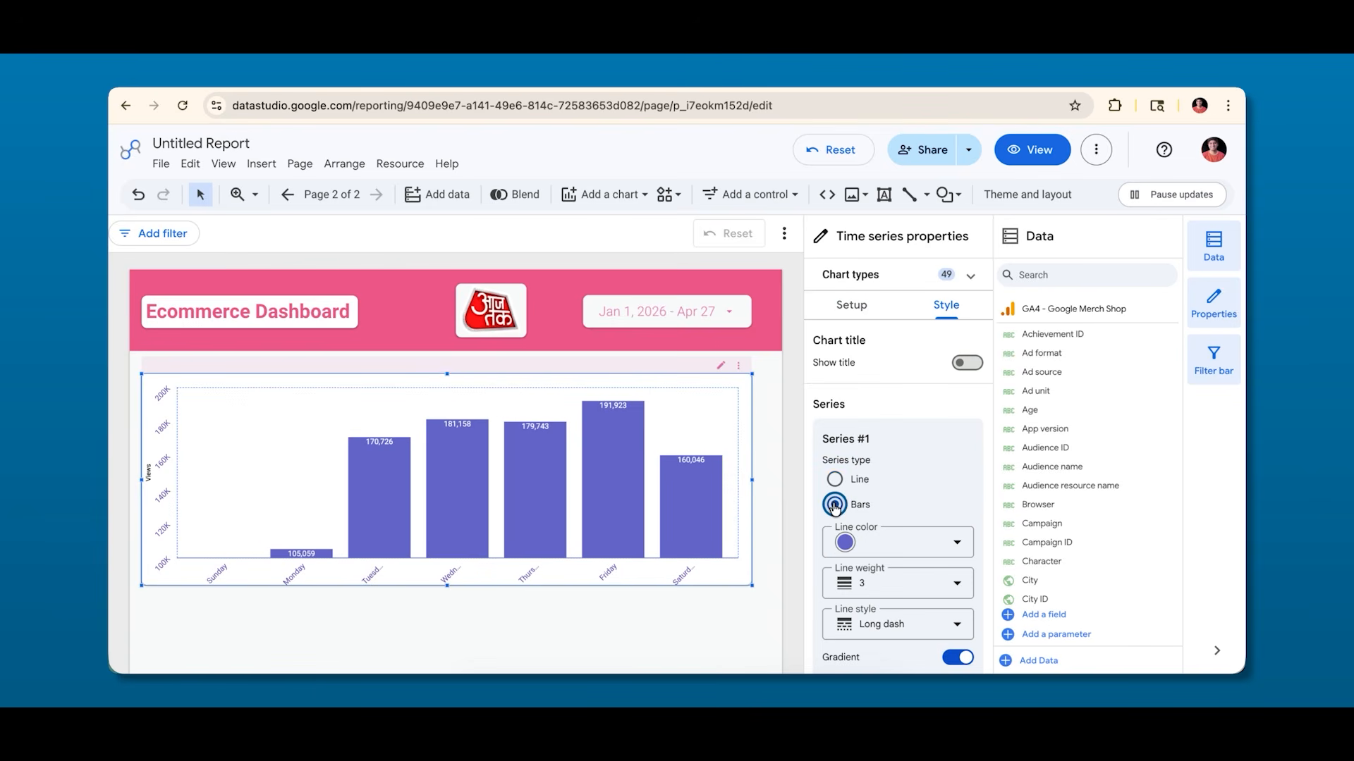
click(834, 480)
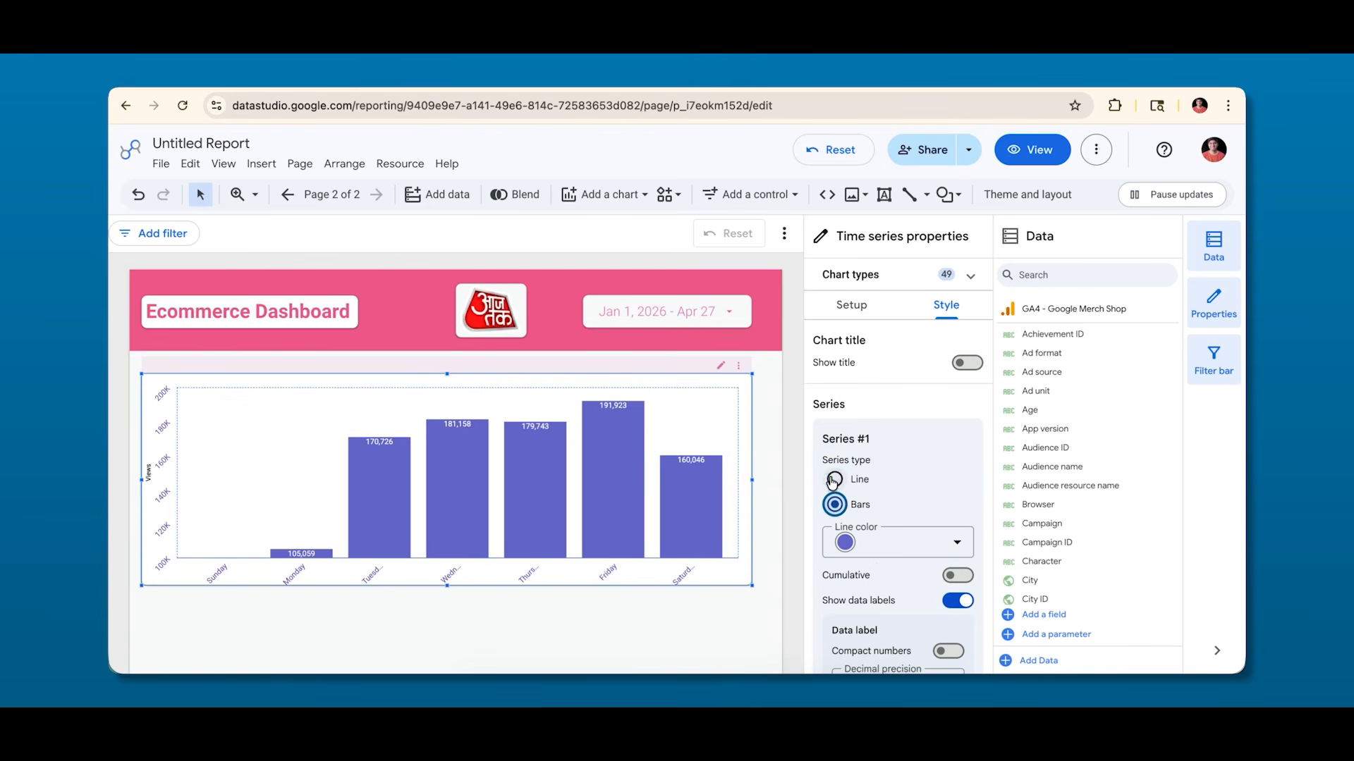
Add a pie chart below the time series chart, aligned with its left edge, and enlarge it in width and height.
click(566, 191)
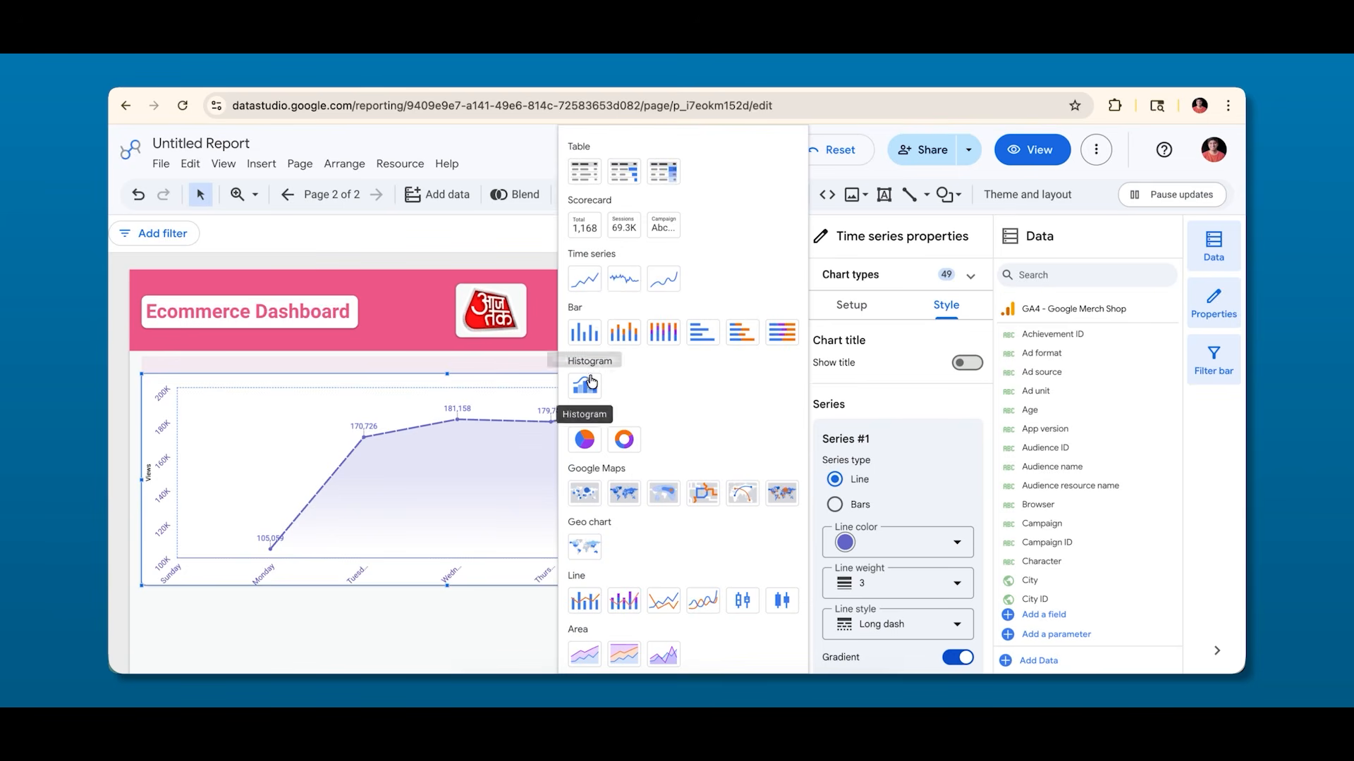
click(583, 440)
scroll(375, 366, down, 4)
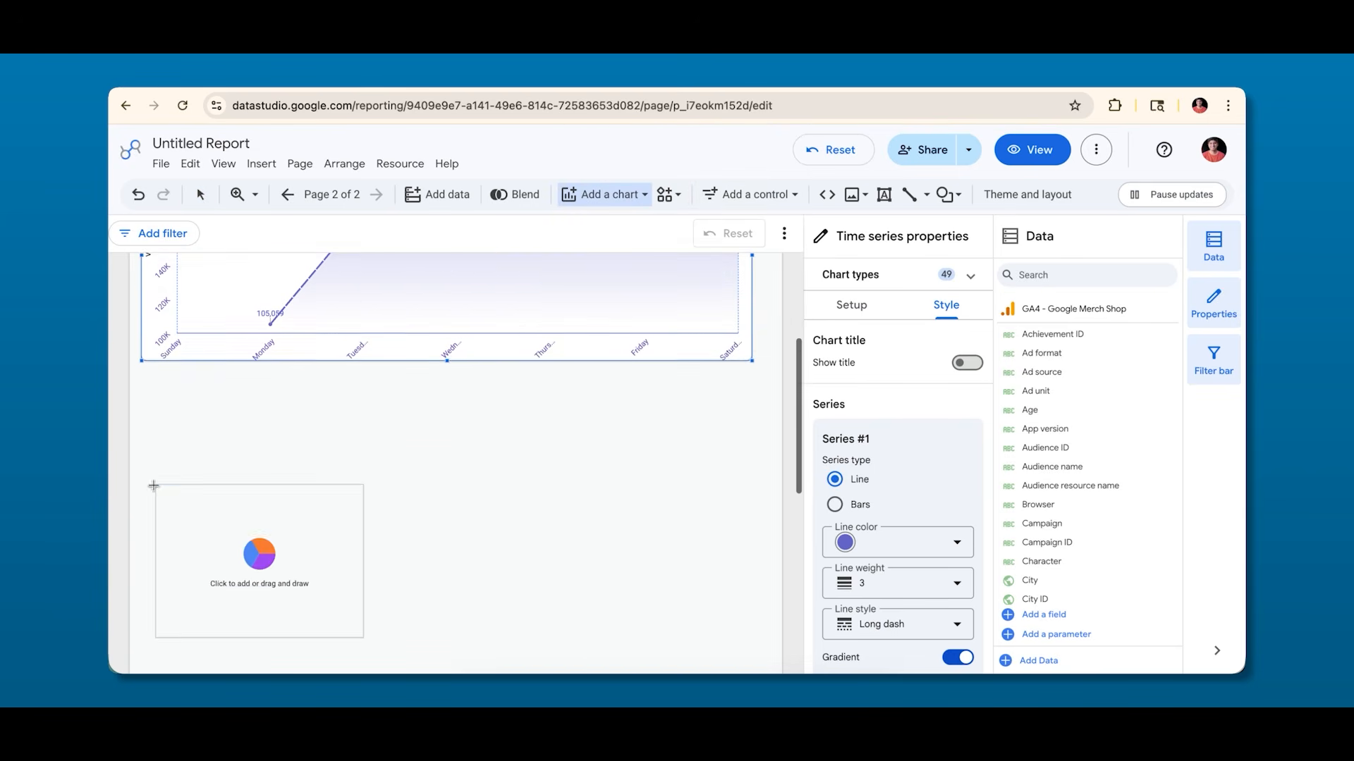
click(140, 385)
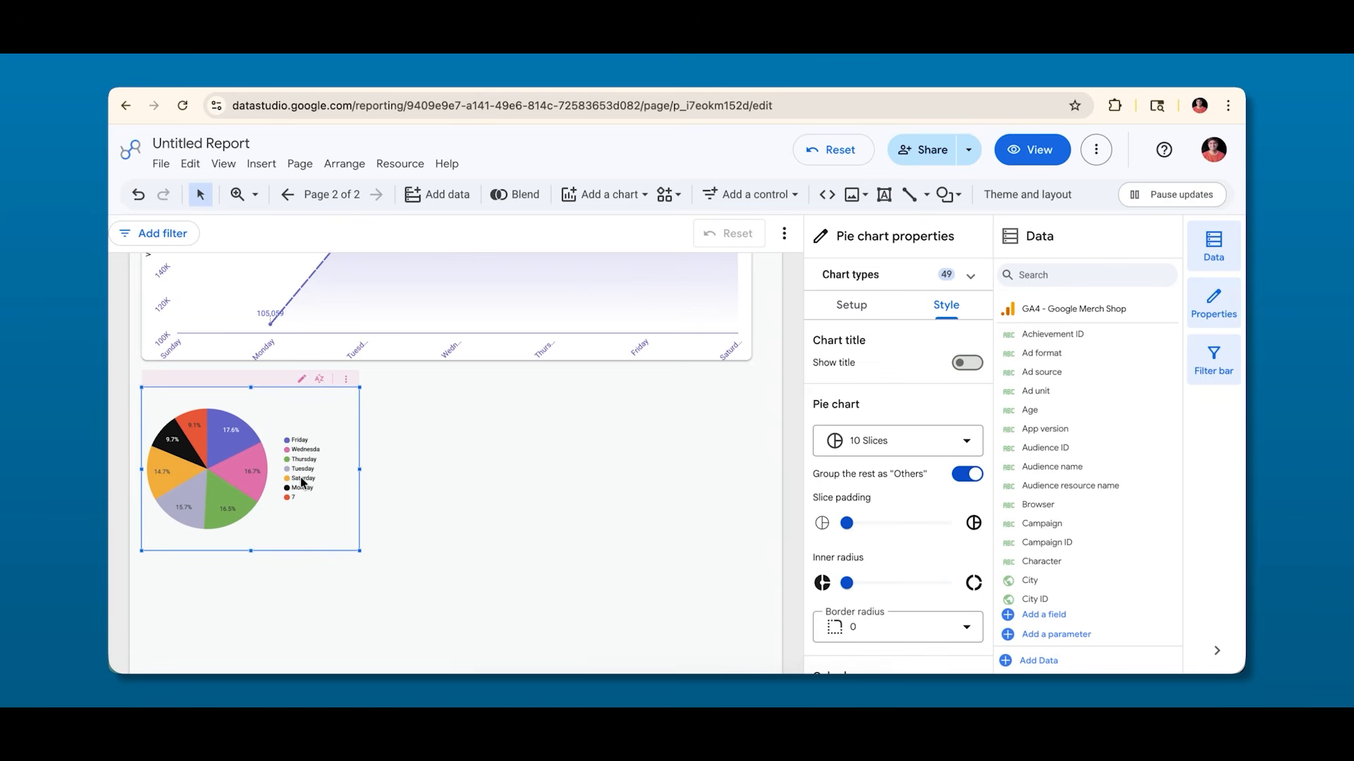
drag(359, 551, 448, 600)
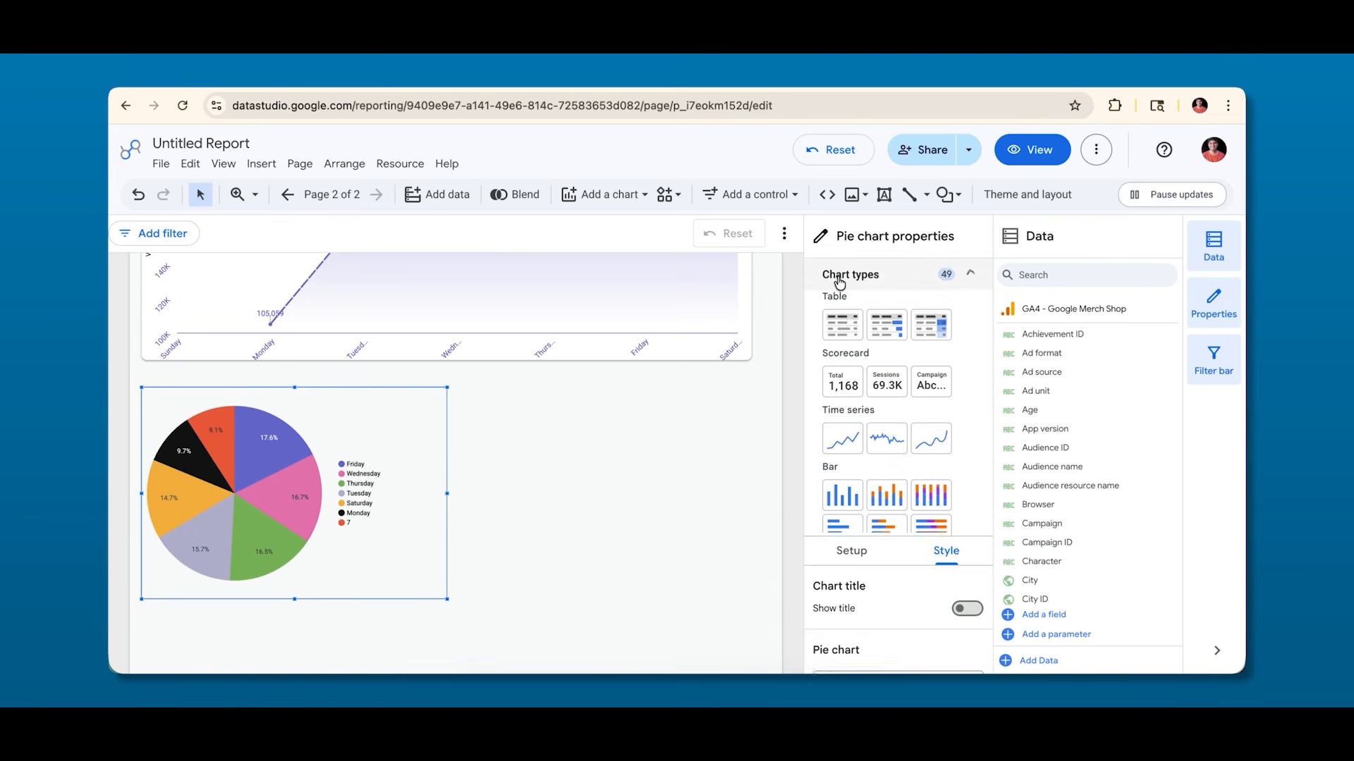
Open the pie chart's data setup at its dimension and metric settings.
click(841, 308)
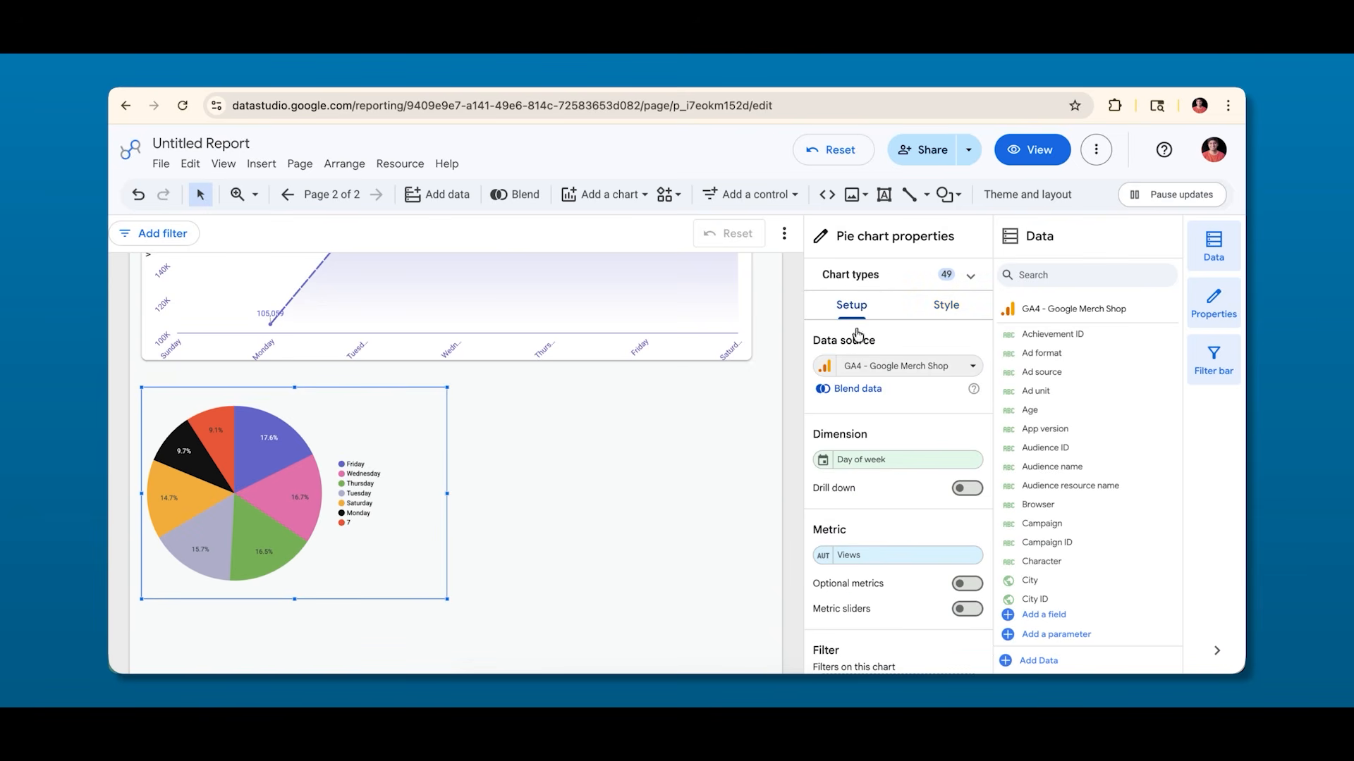
scroll(861, 367, down, 2)
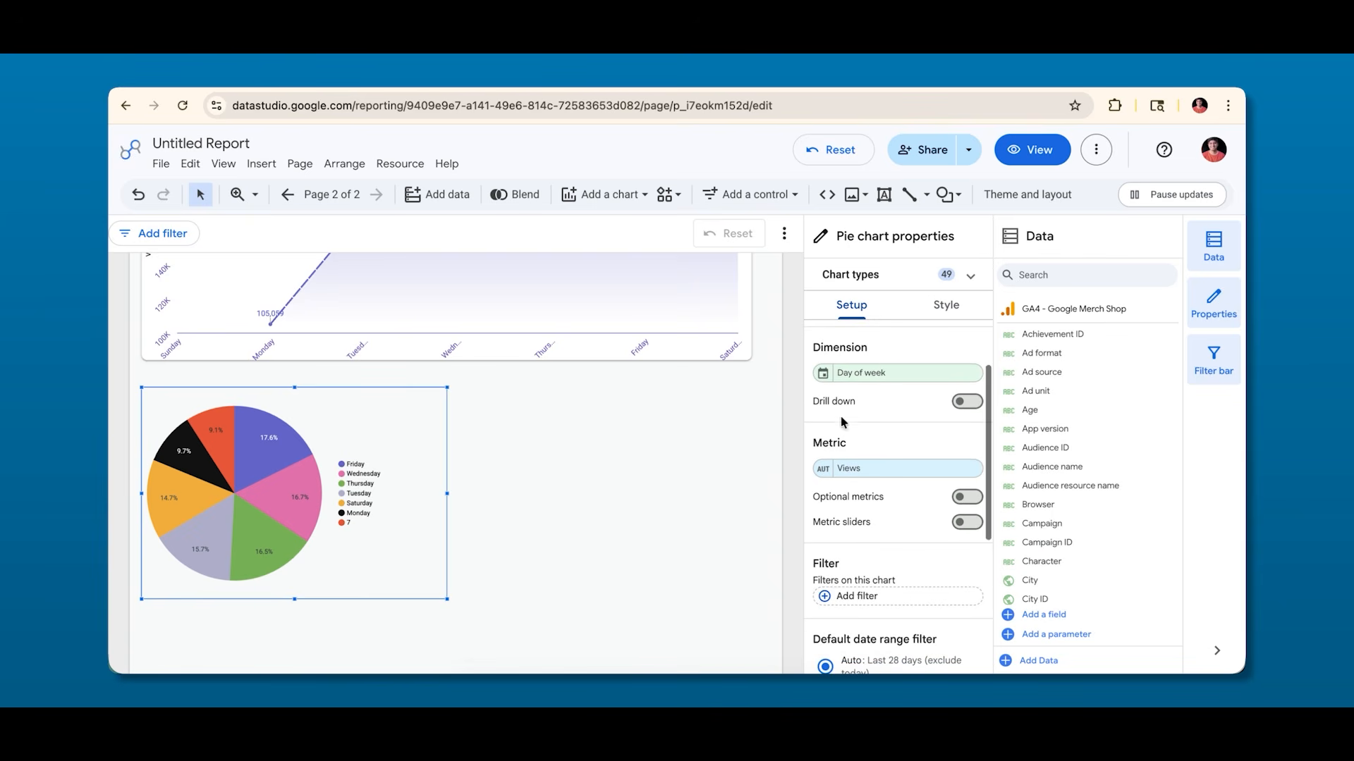
Change the pie chart's dimension from Day of week to Gender.
click(859, 378)
text(gen)
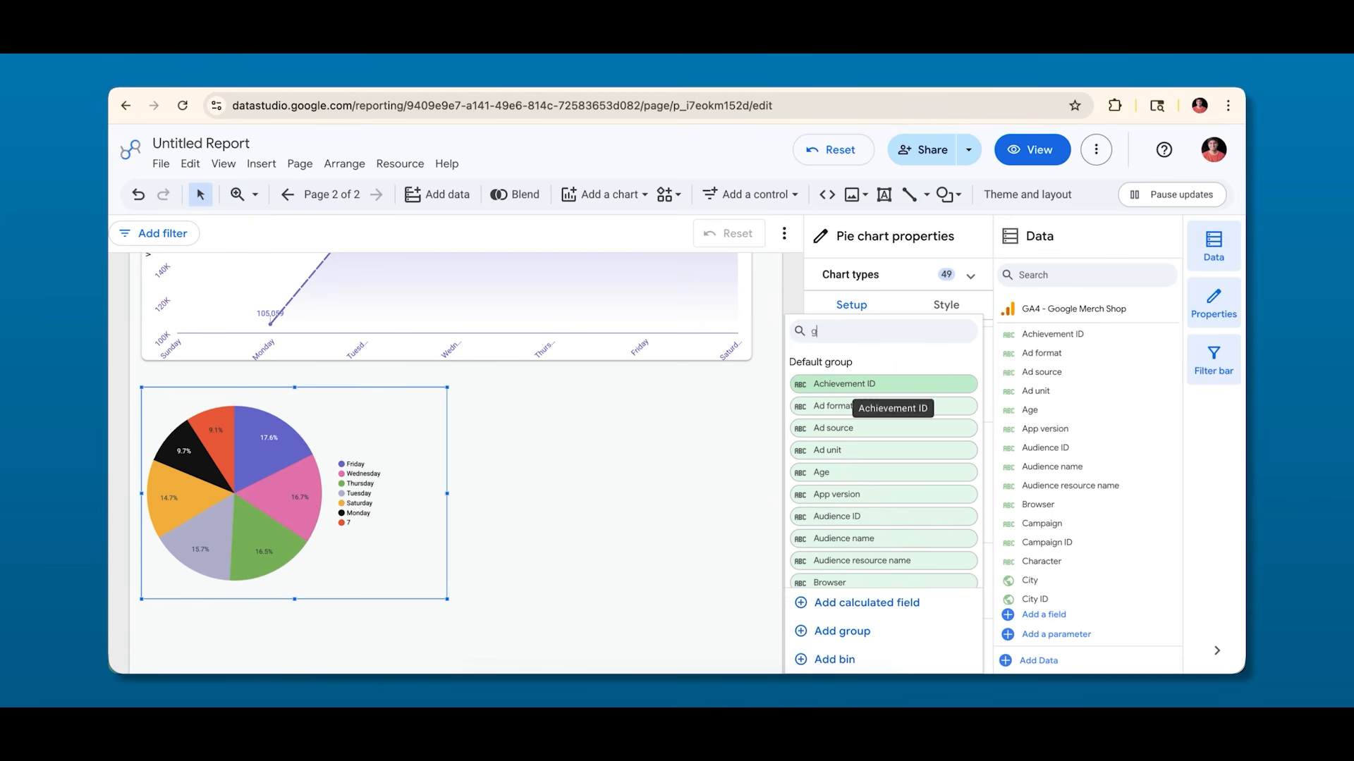
click(853, 395)
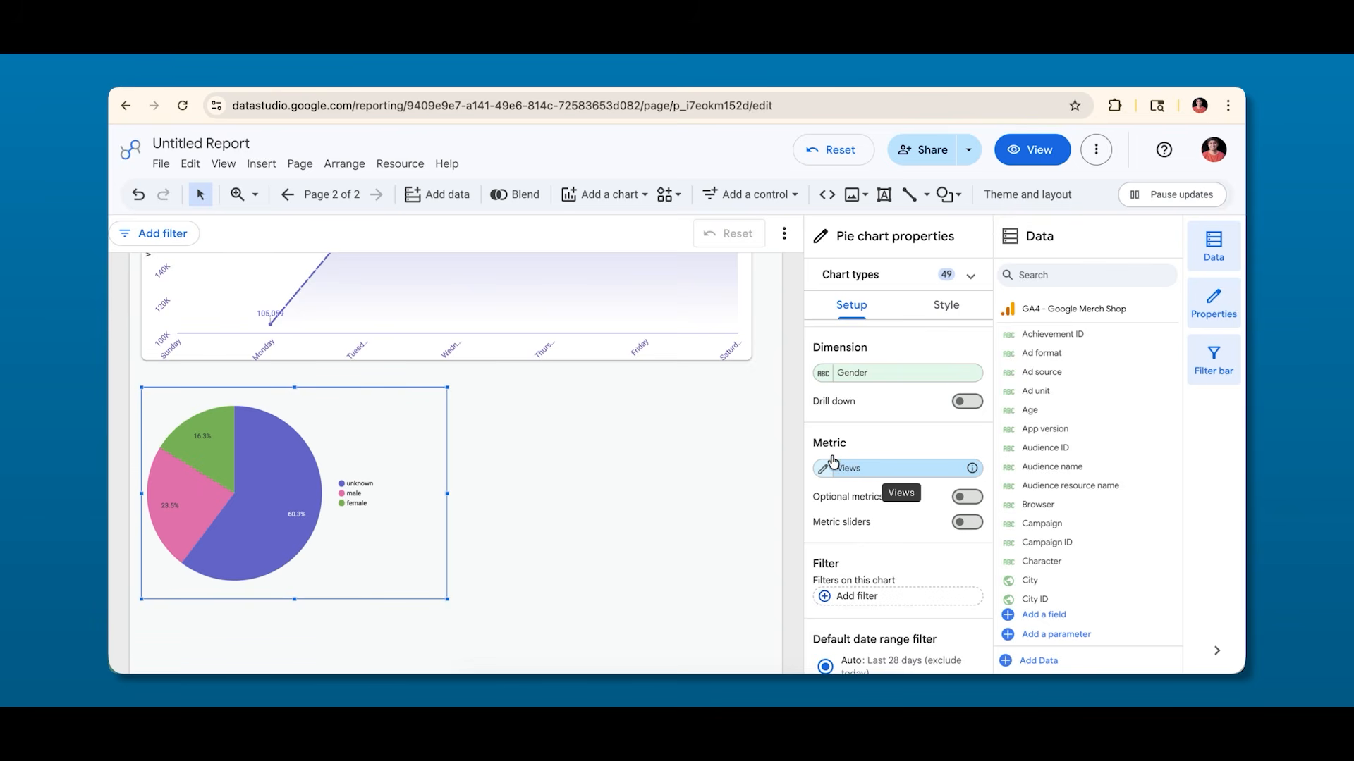
Sort the gender pie chart by Engaged sessions instead of Views.
scroll(727, 493, up, 3)
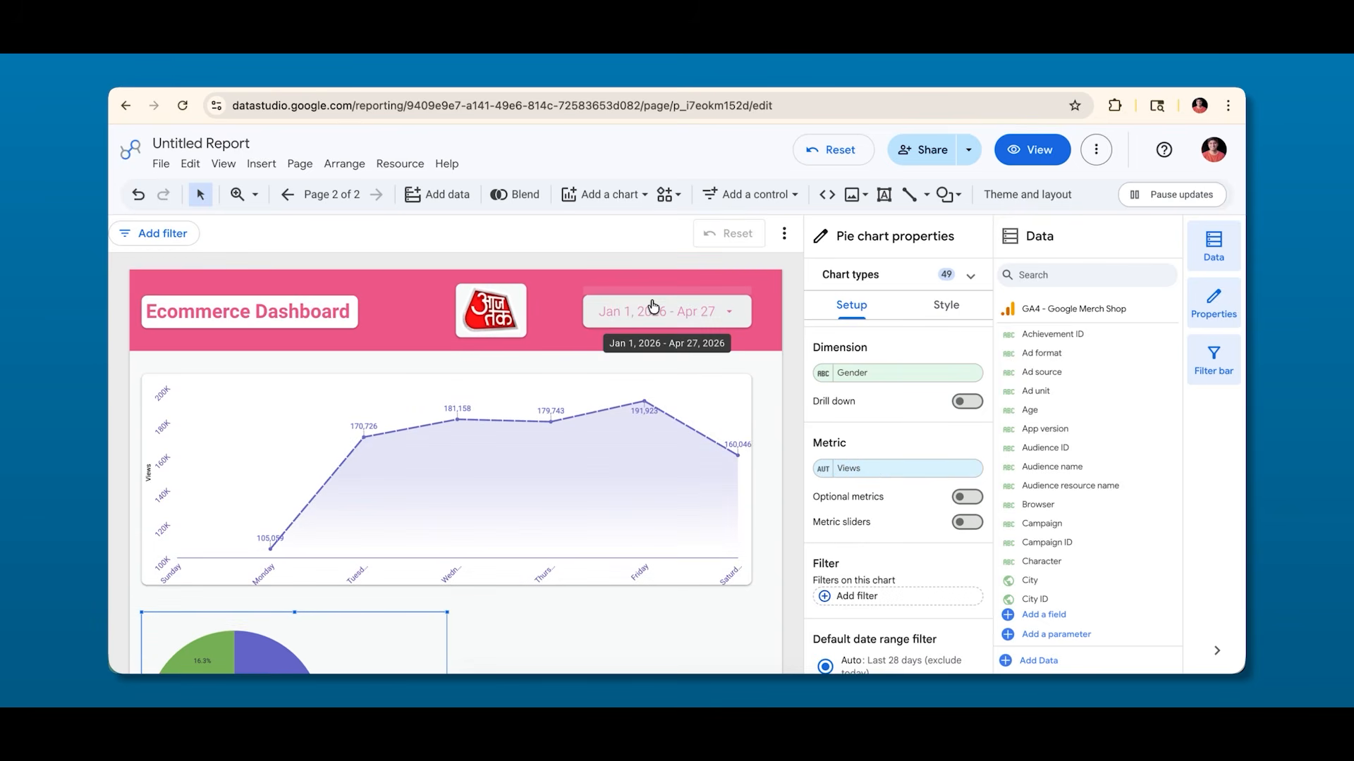
scroll(519, 534, down, 5)
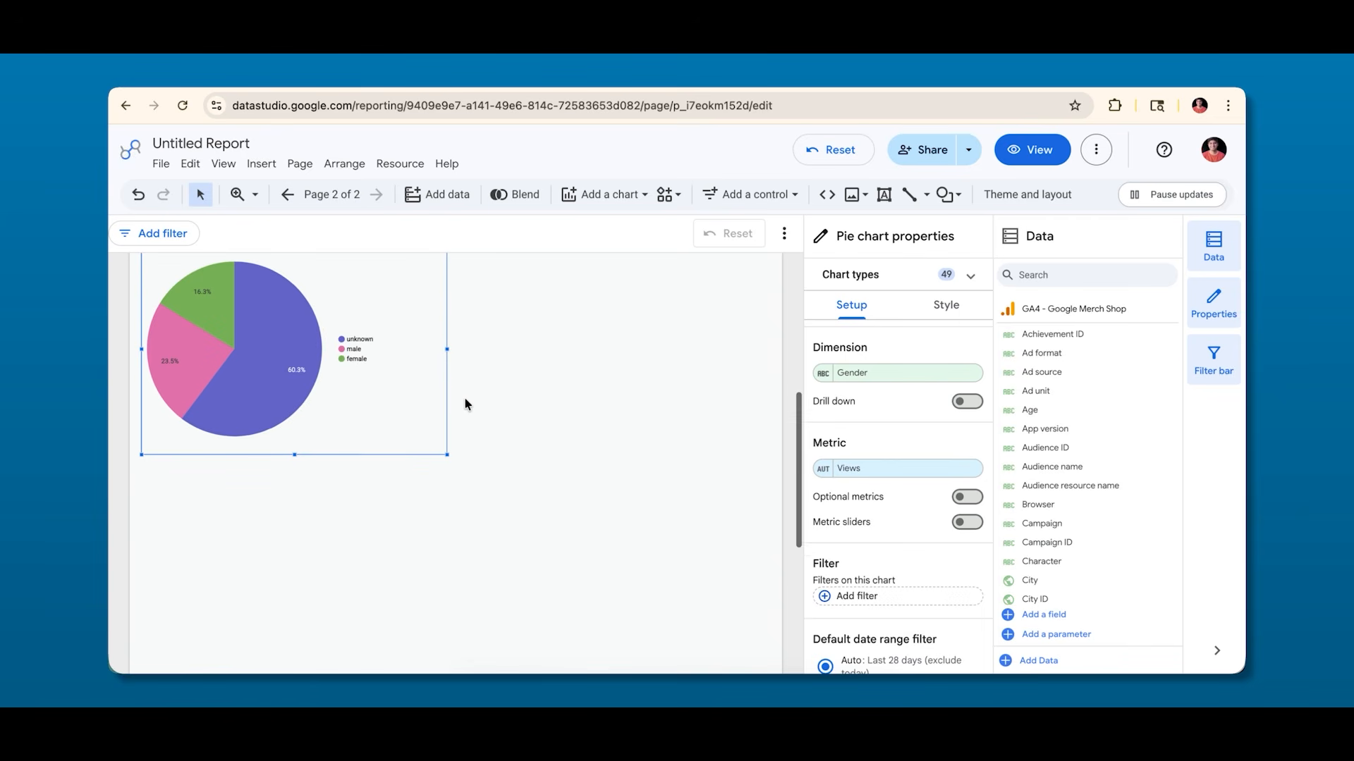
scroll(455, 398, up, 1)
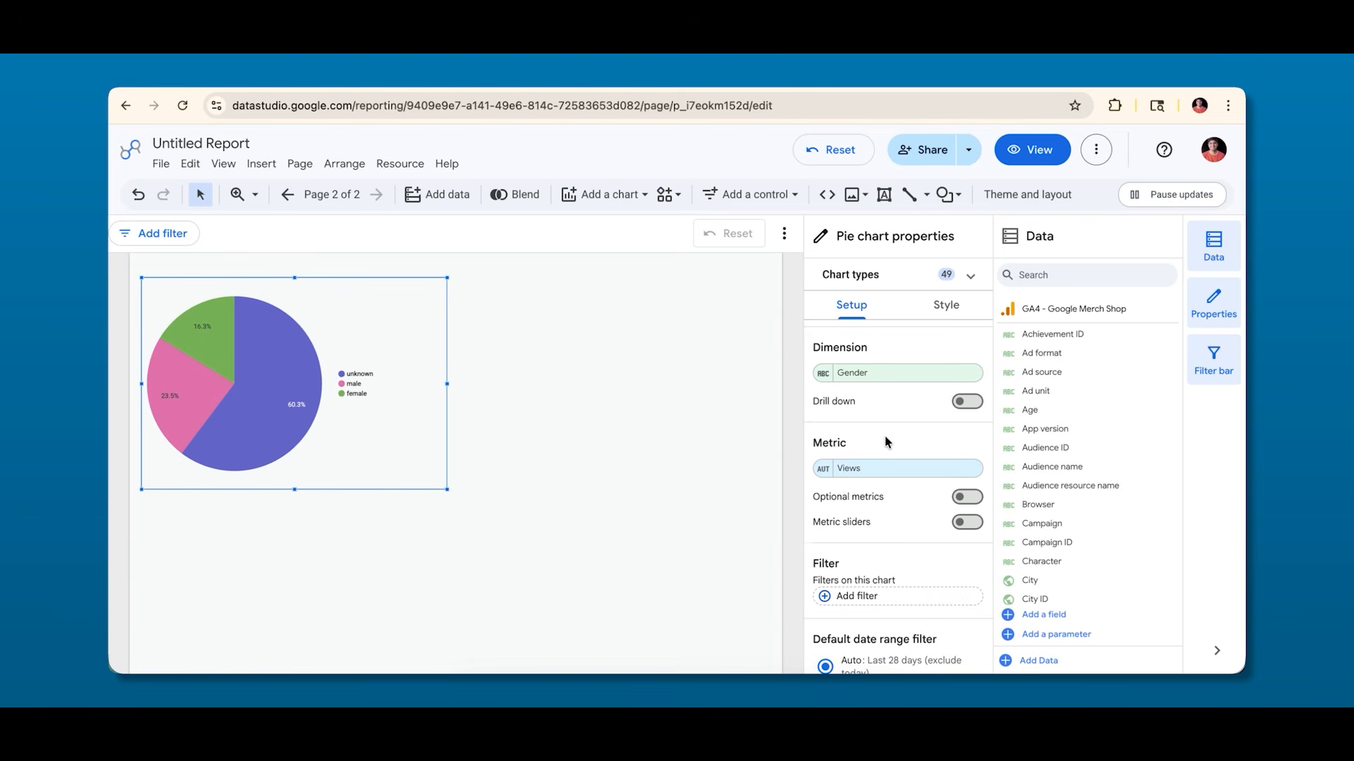
scroll(885, 442, down, 4)
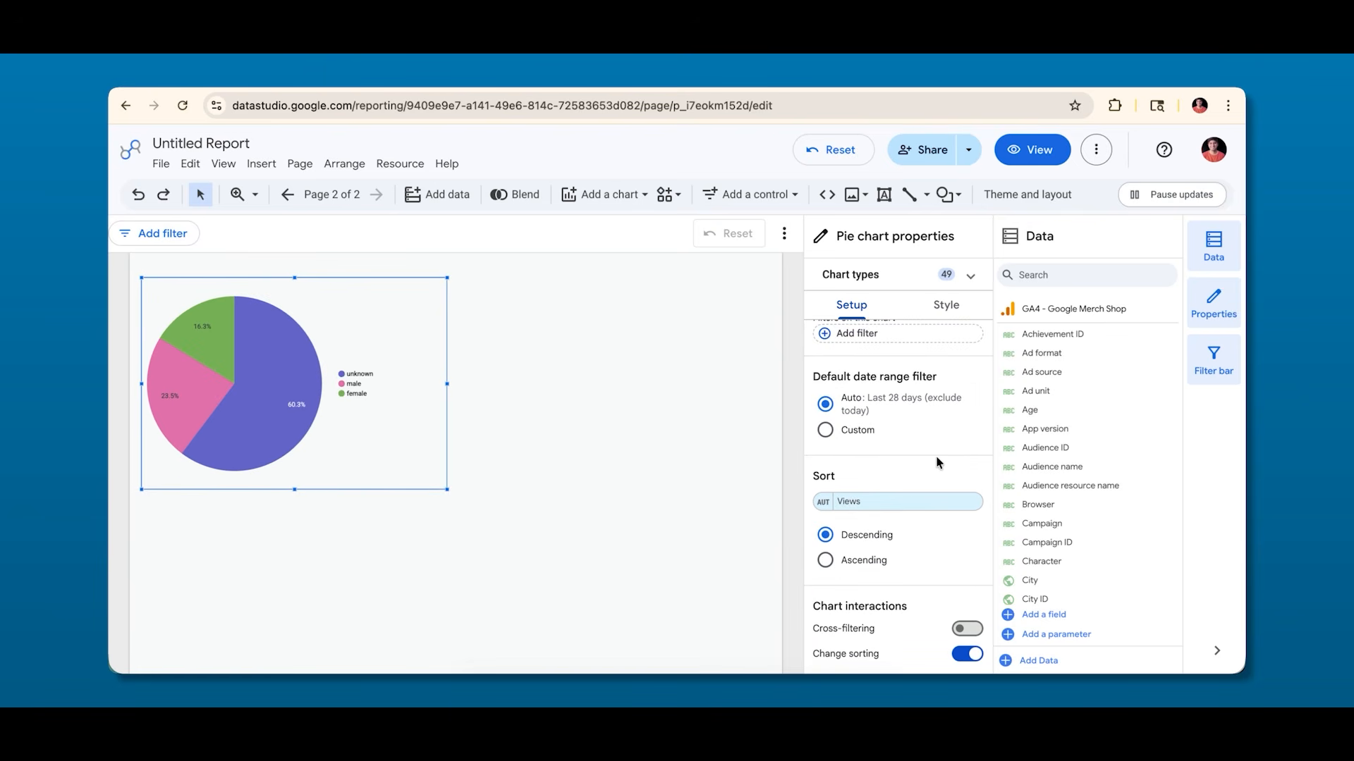
click(847, 506)
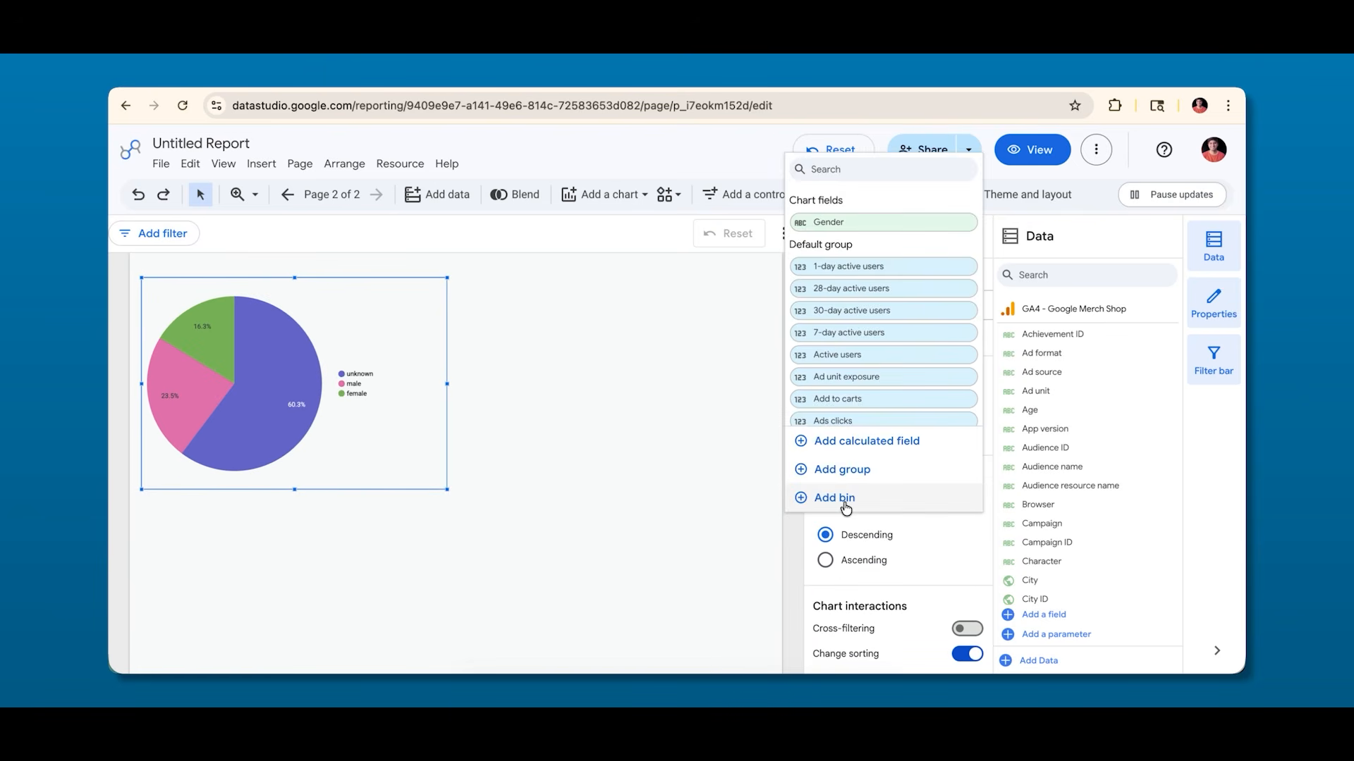
text(engage)
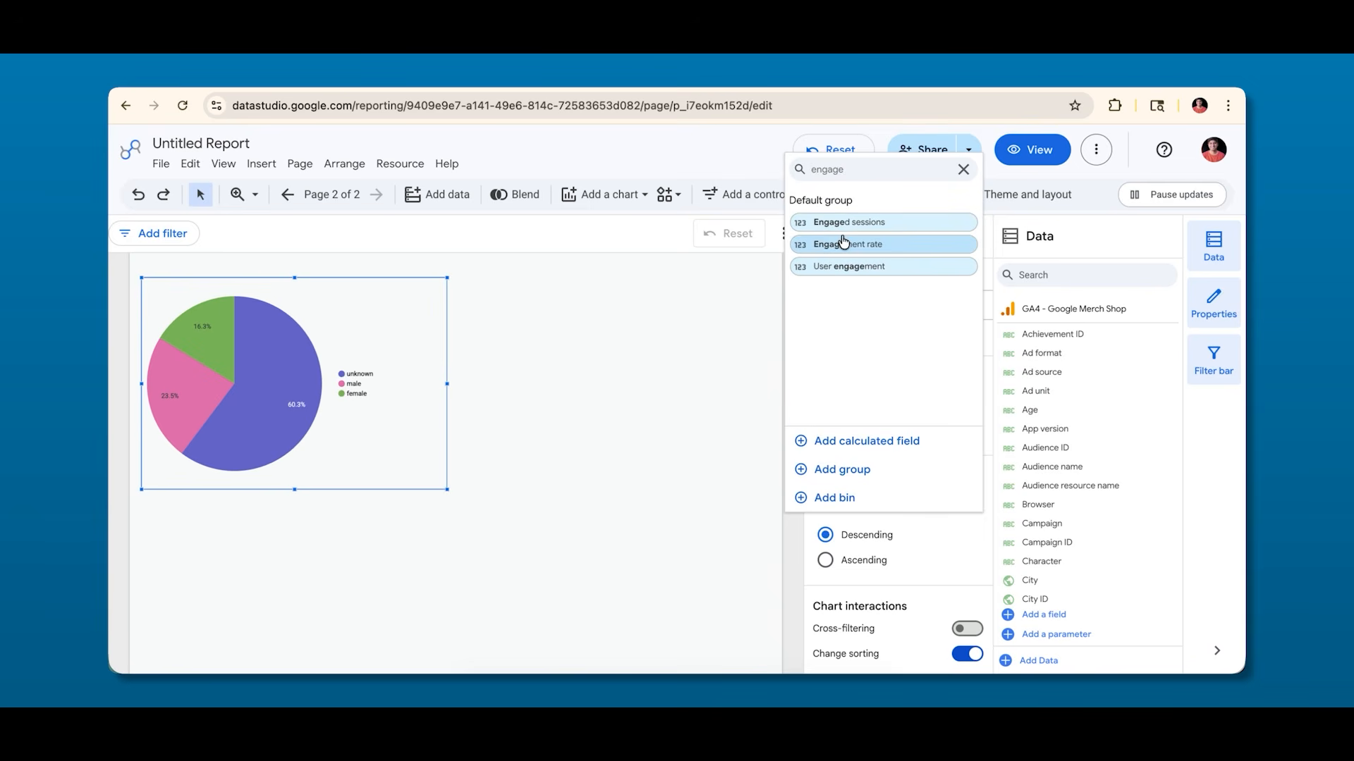
click(836, 224)
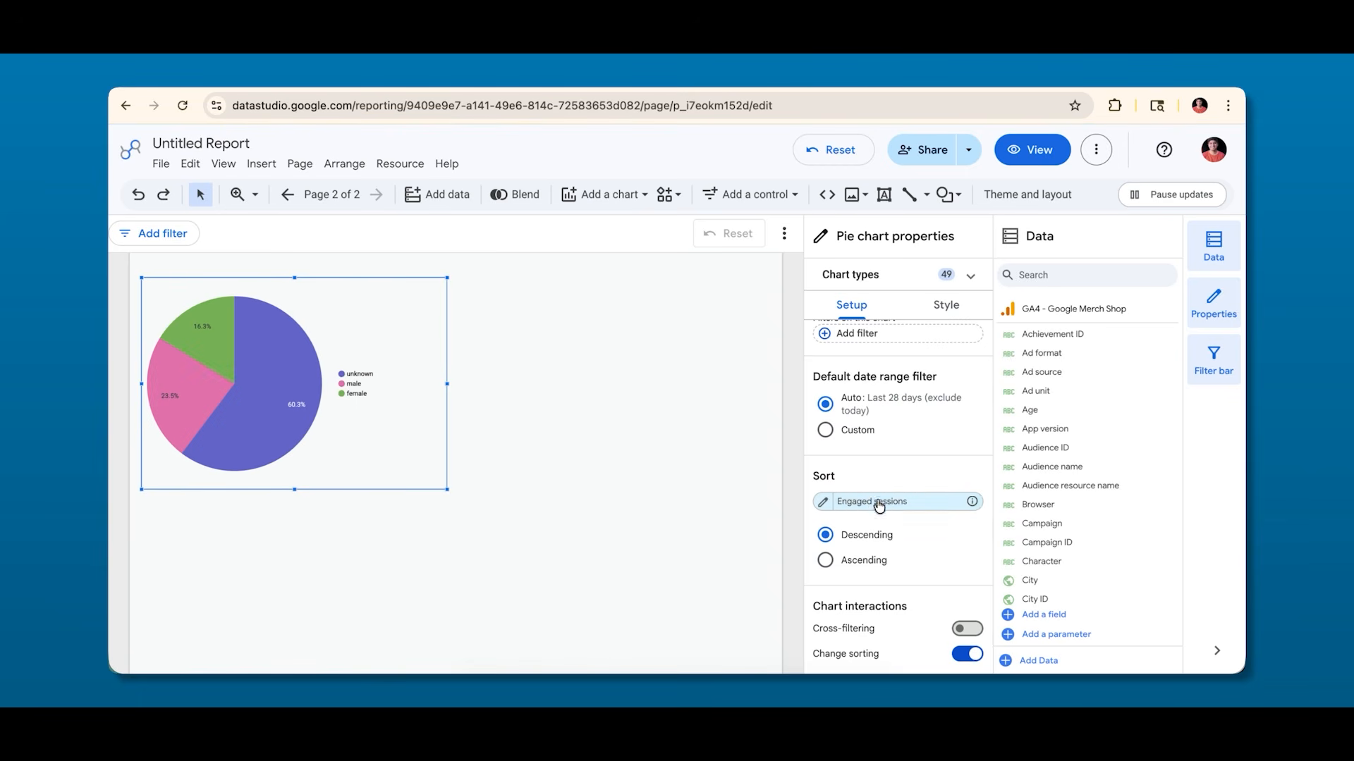
Turn on the chart title for the gender pie chart in its style settings.
scroll(929, 371, up, 5)
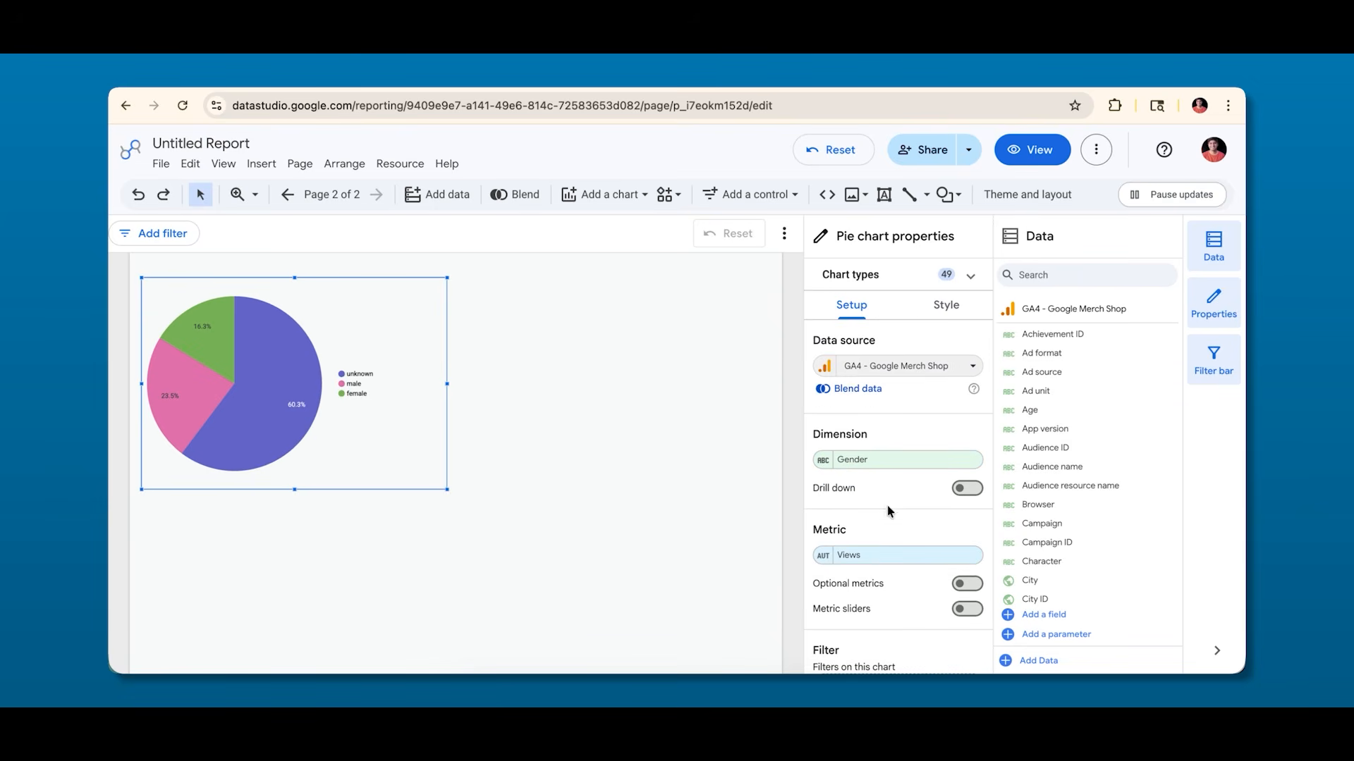
scroll(841, 469, down, 5)
scroll(891, 381, up, 5)
click(942, 314)
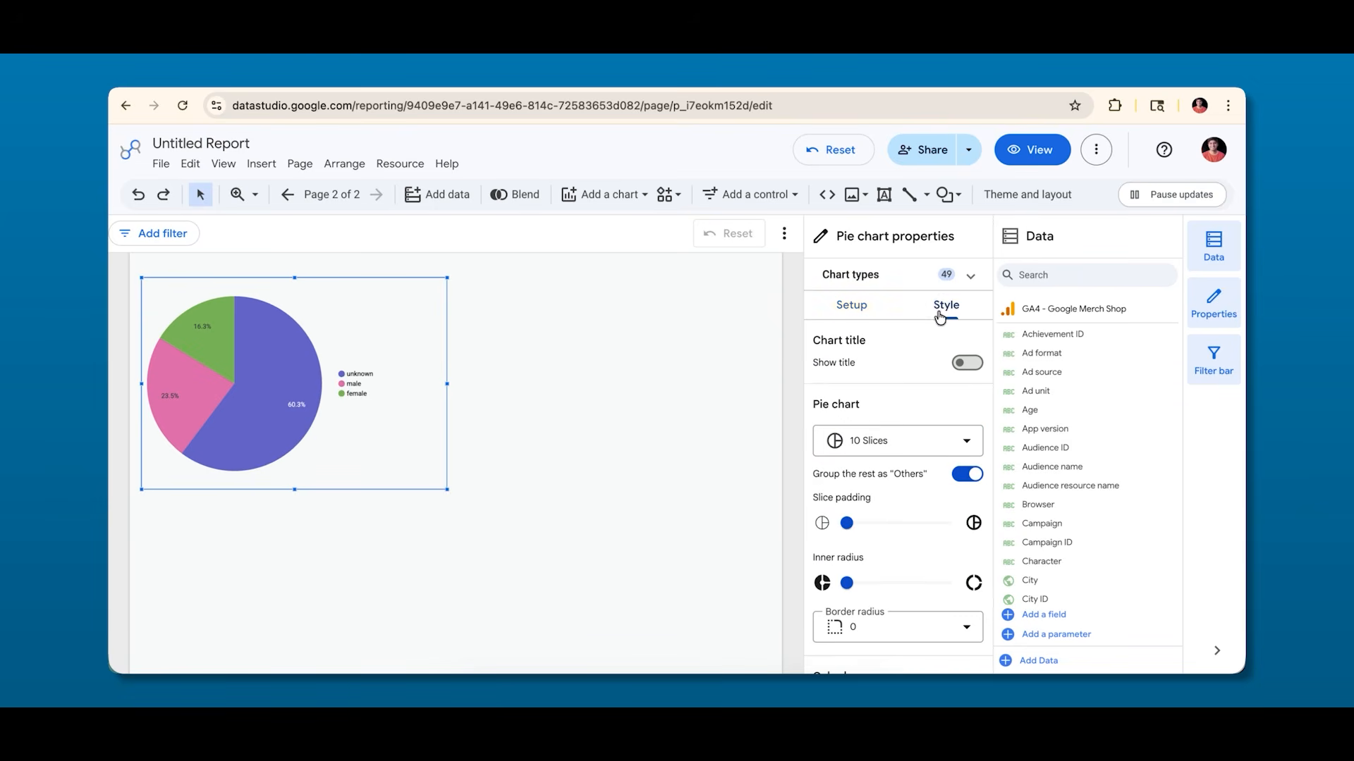
click(960, 365)
click(911, 395)
drag(908, 400, 791, 405)
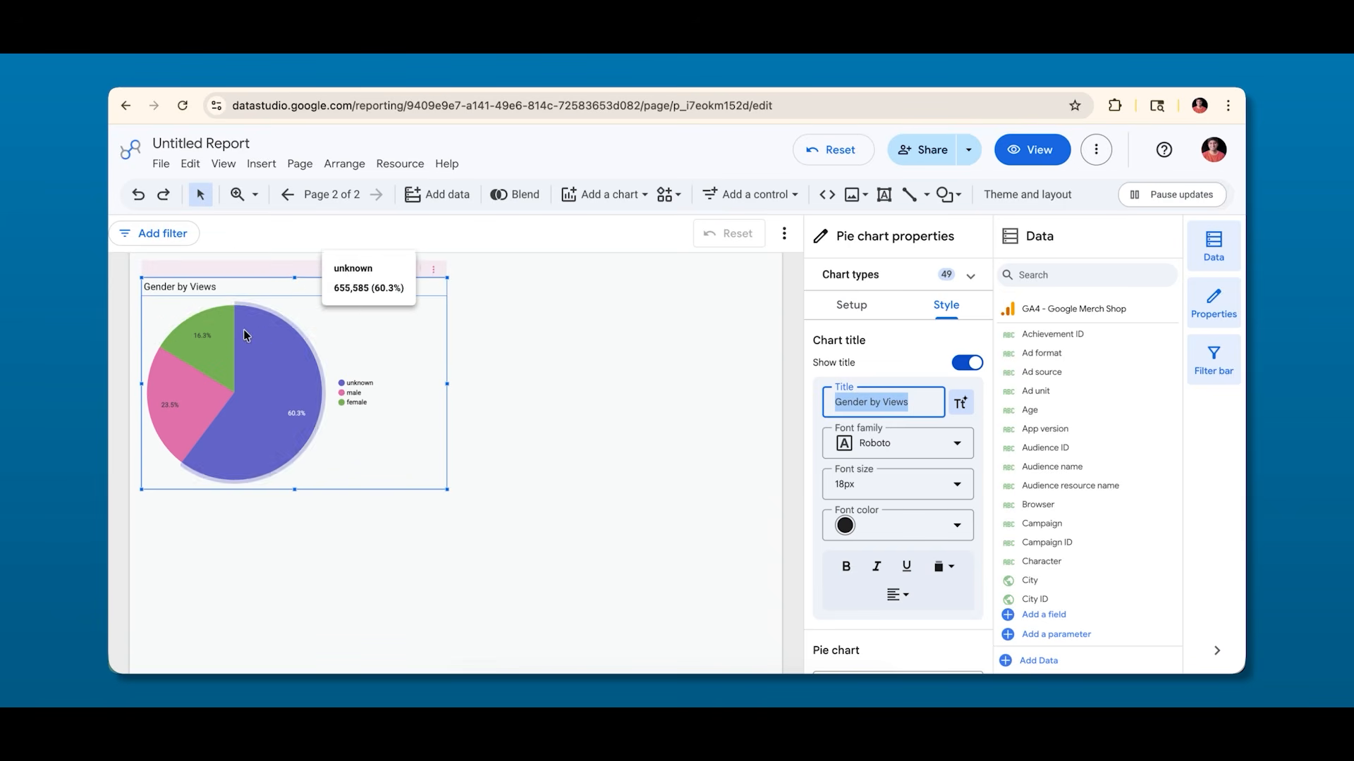
scroll(185, 325, up, 3)
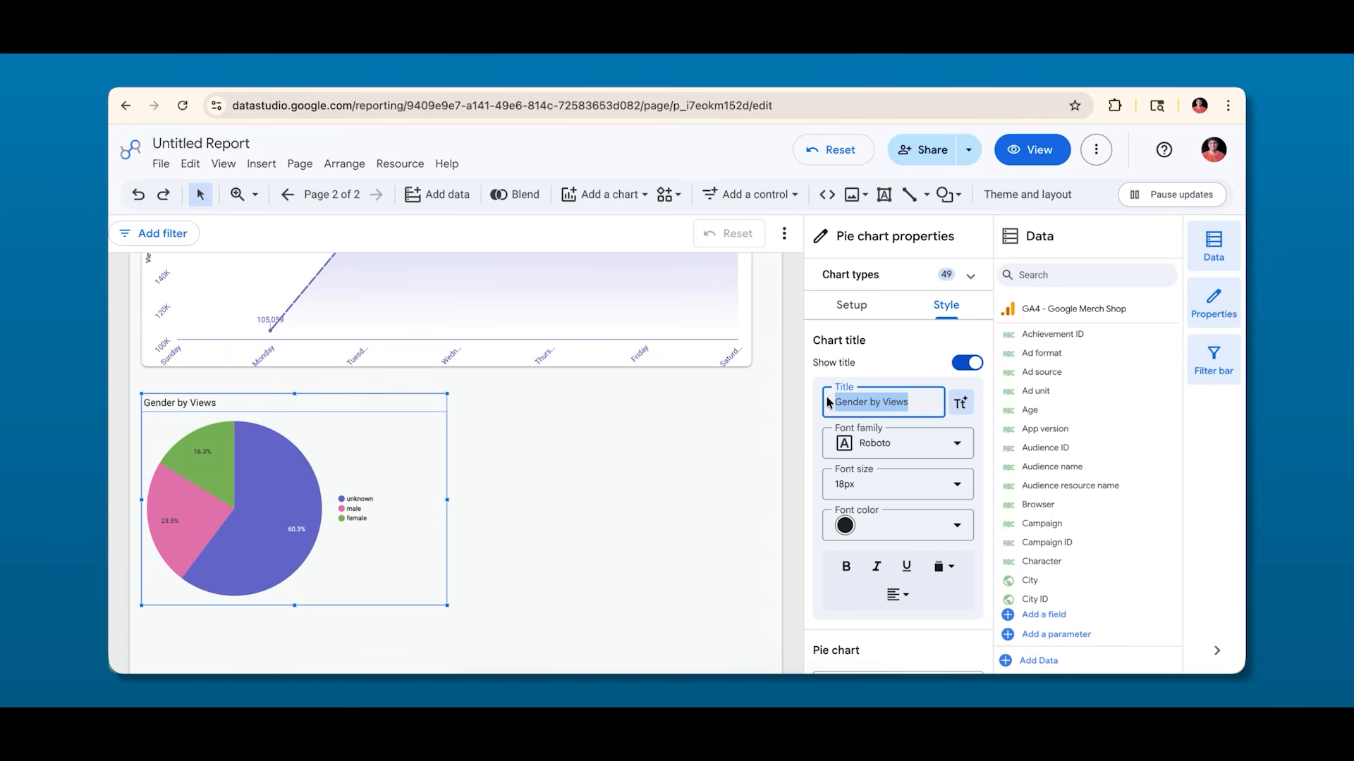
Format the pie chart's title in the theme's purple-blue color, bold, at 24px.
click(876, 527)
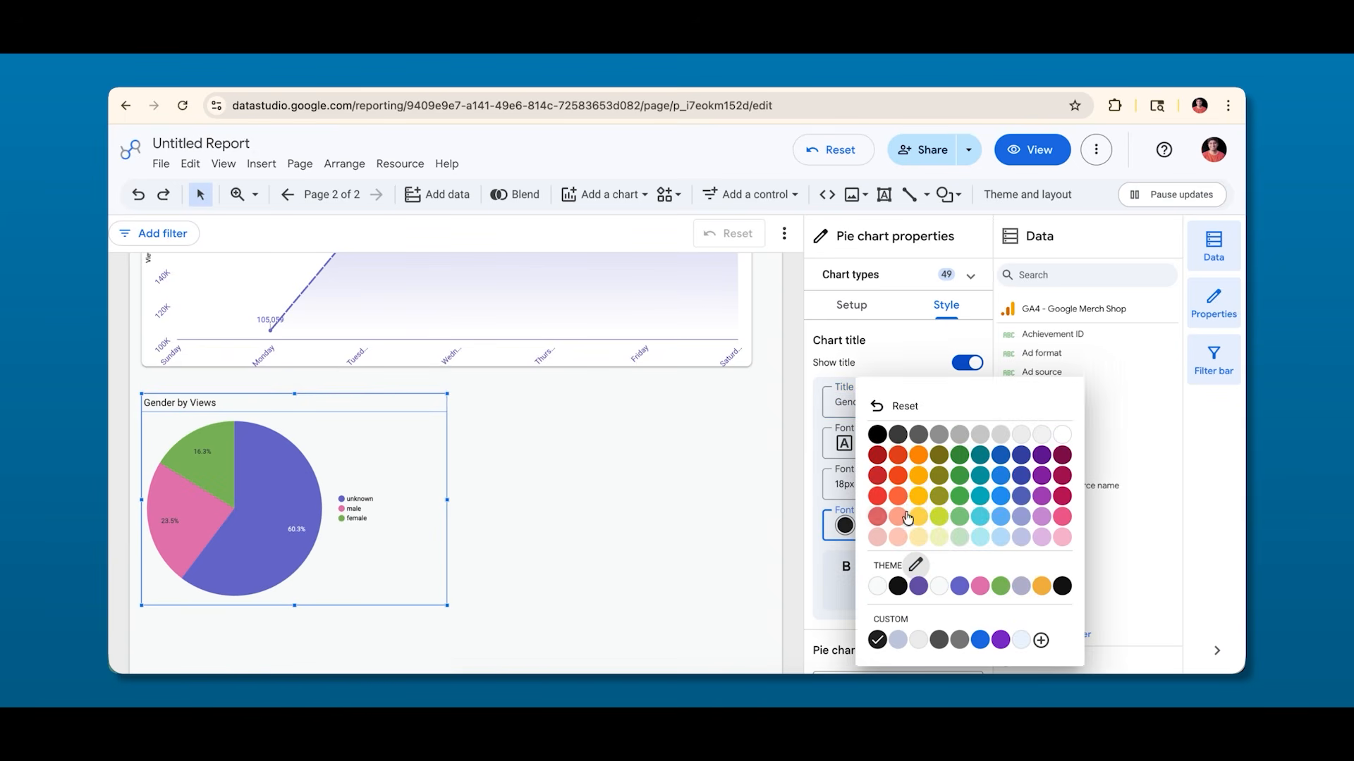
click(958, 586)
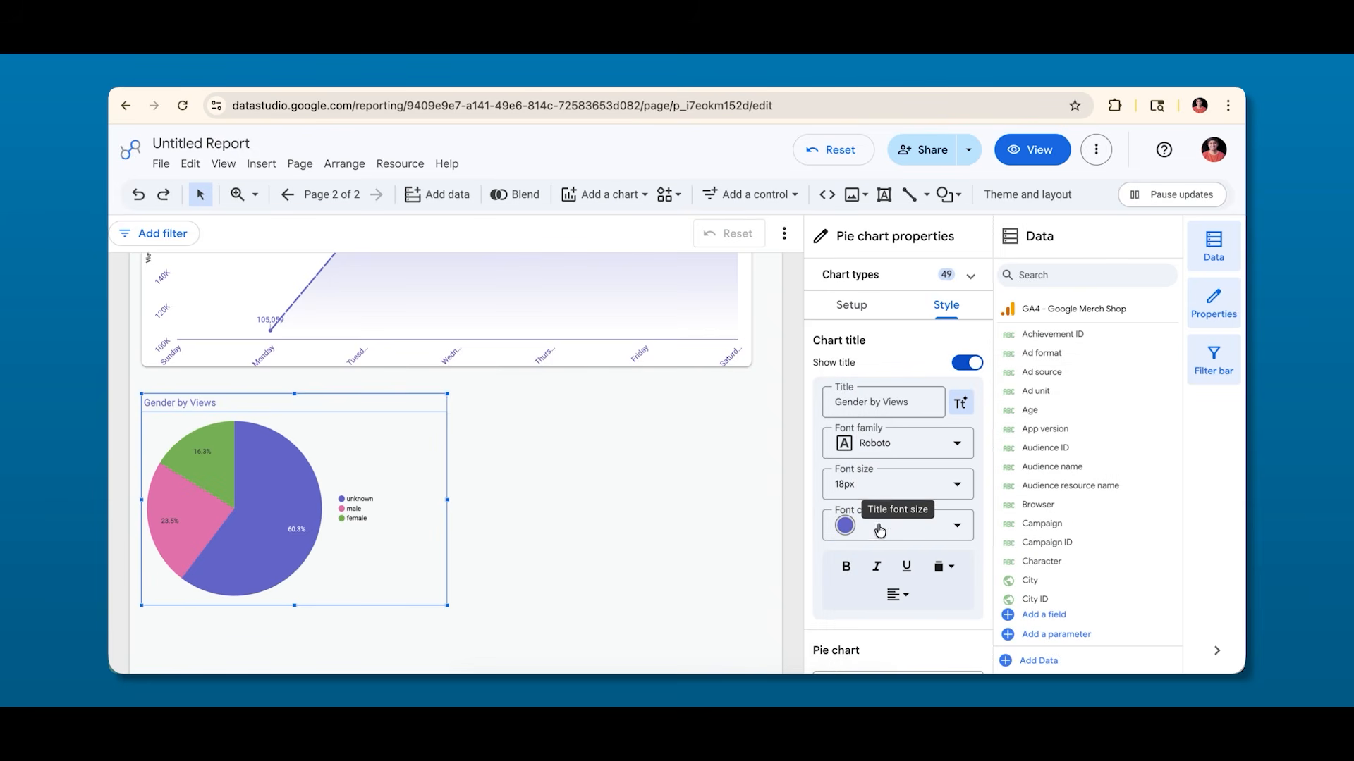
click(846, 566)
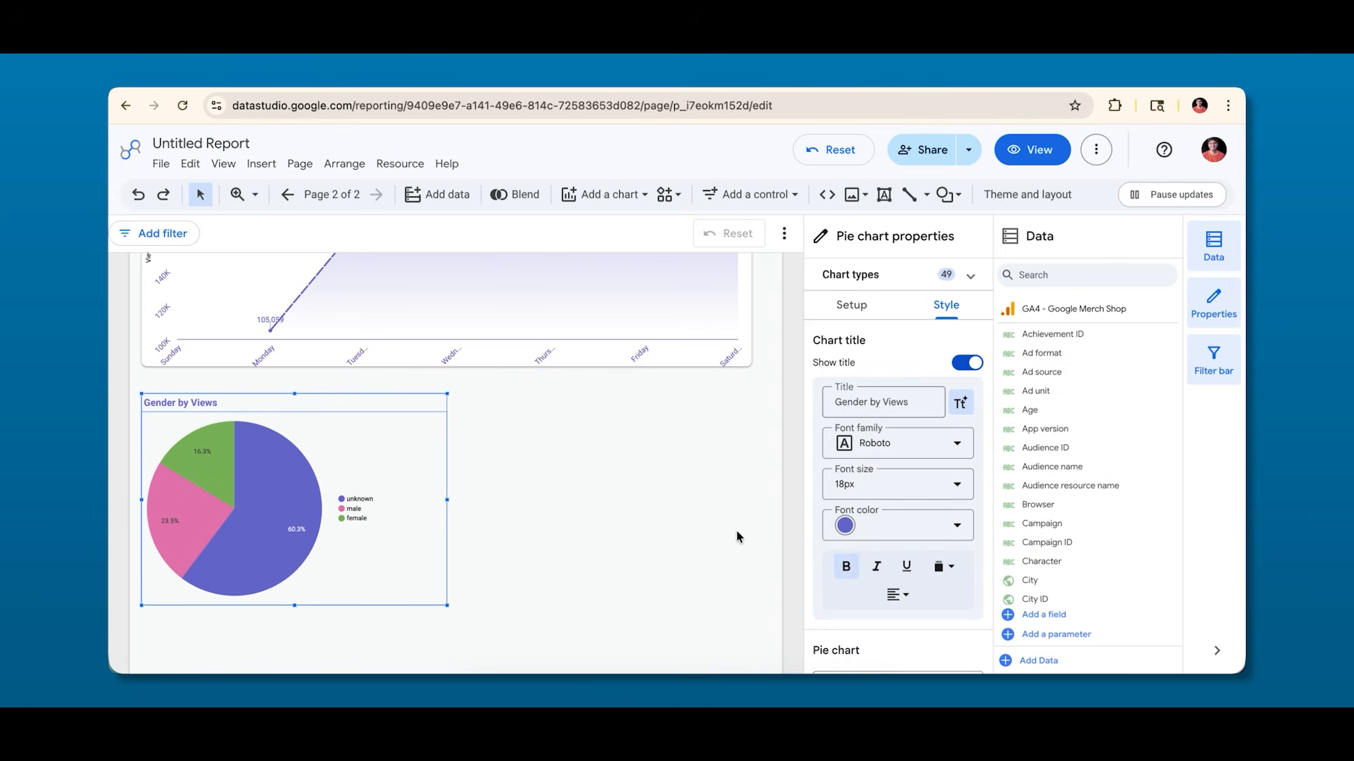
click(917, 484)
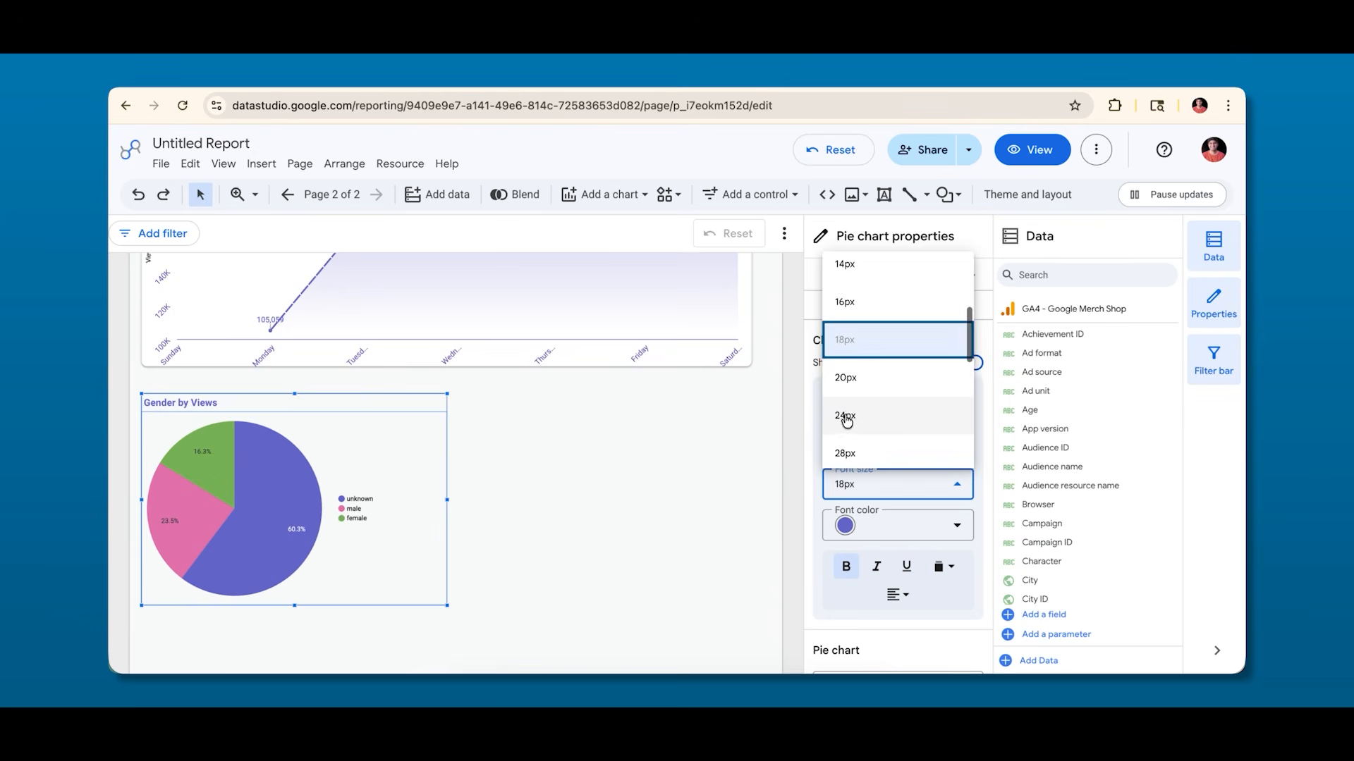
click(853, 453)
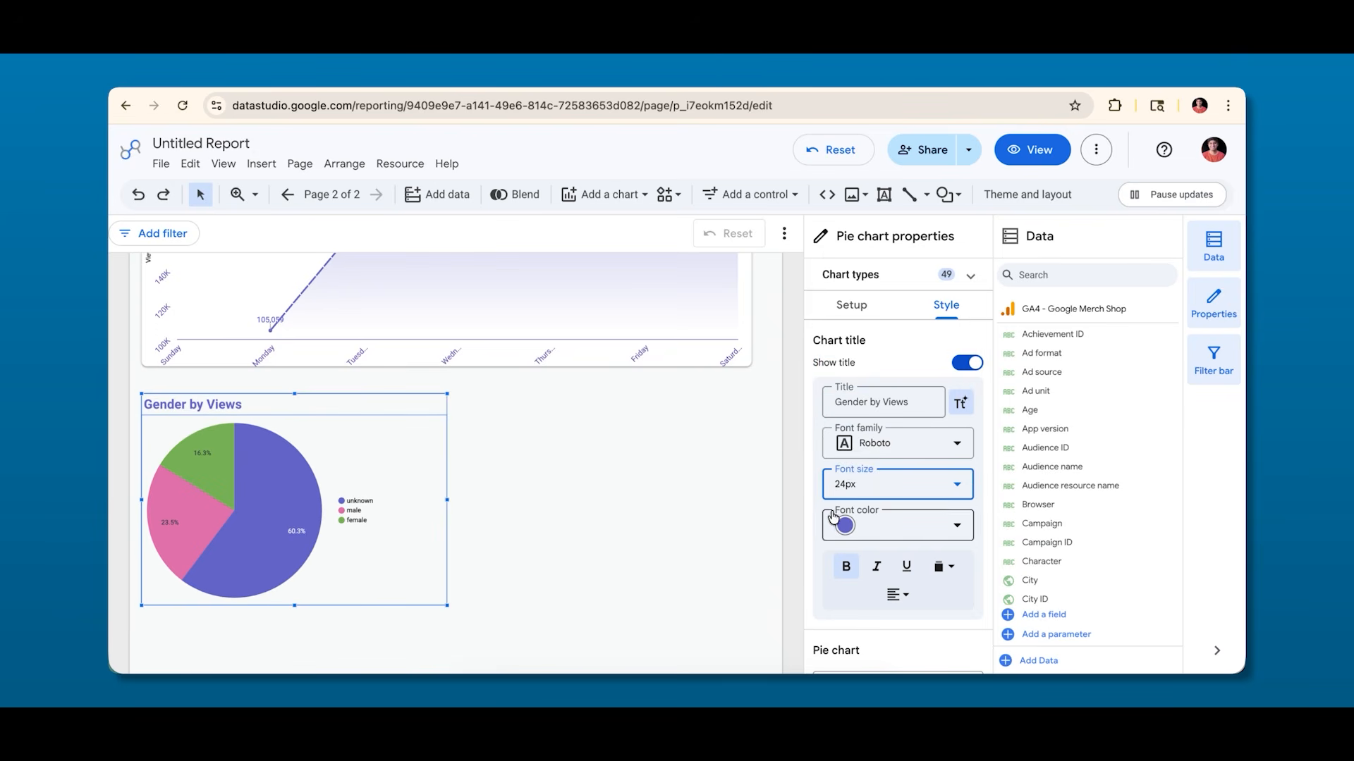
Try centering the pie chart's title and return it to left alignment.
scroll(839, 508, down, 5)
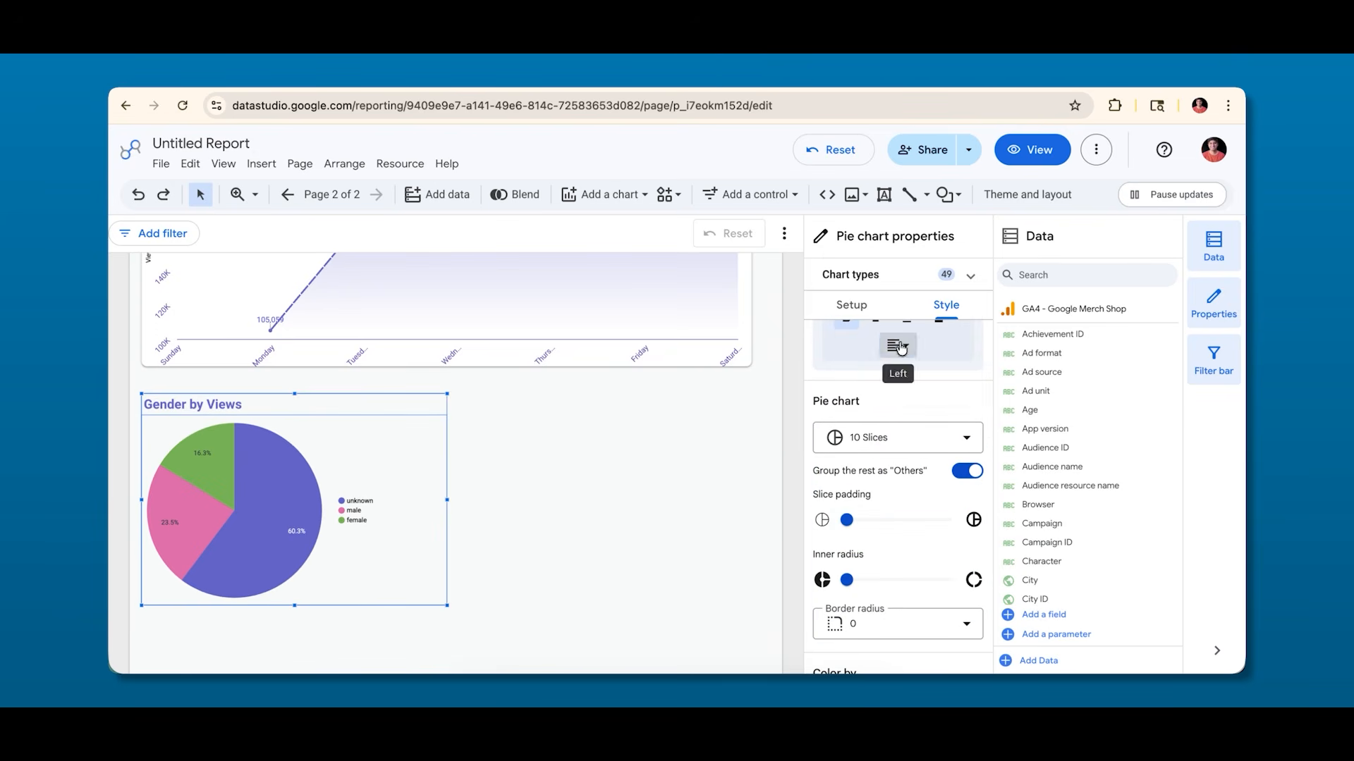
click(895, 345)
click(921, 373)
click(892, 348)
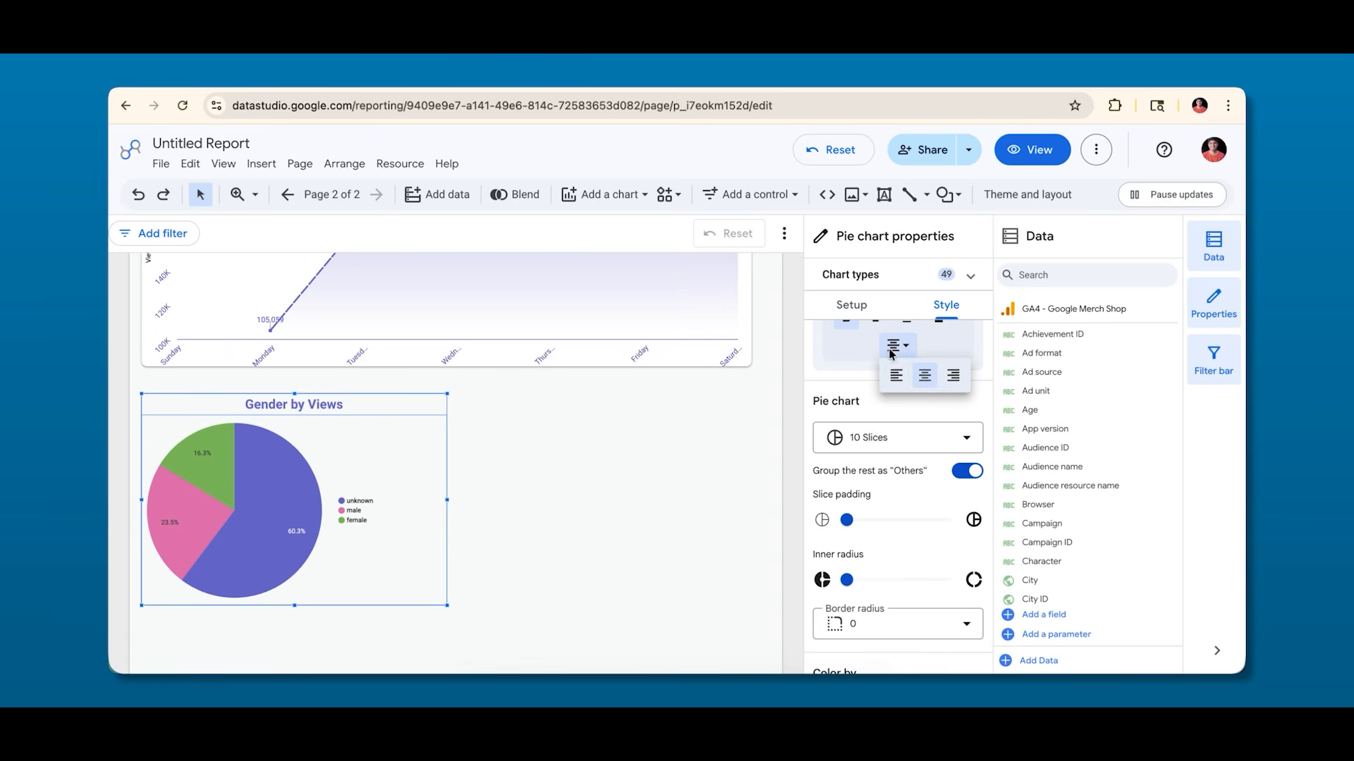
click(887, 374)
Try limiting the pie chart to 2 slices and restore it to 10 slices.
scroll(881, 423, down, 1)
click(964, 421)
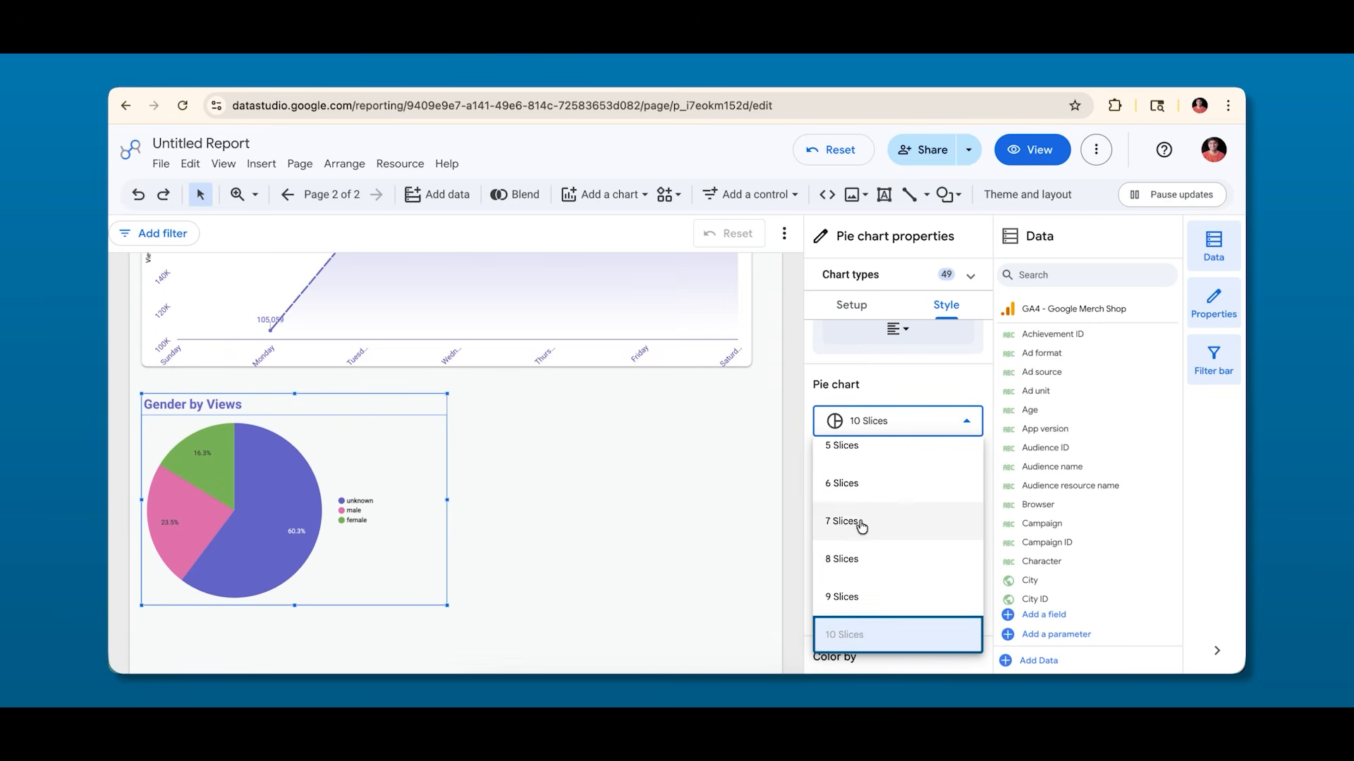
scroll(860, 523, up, 3)
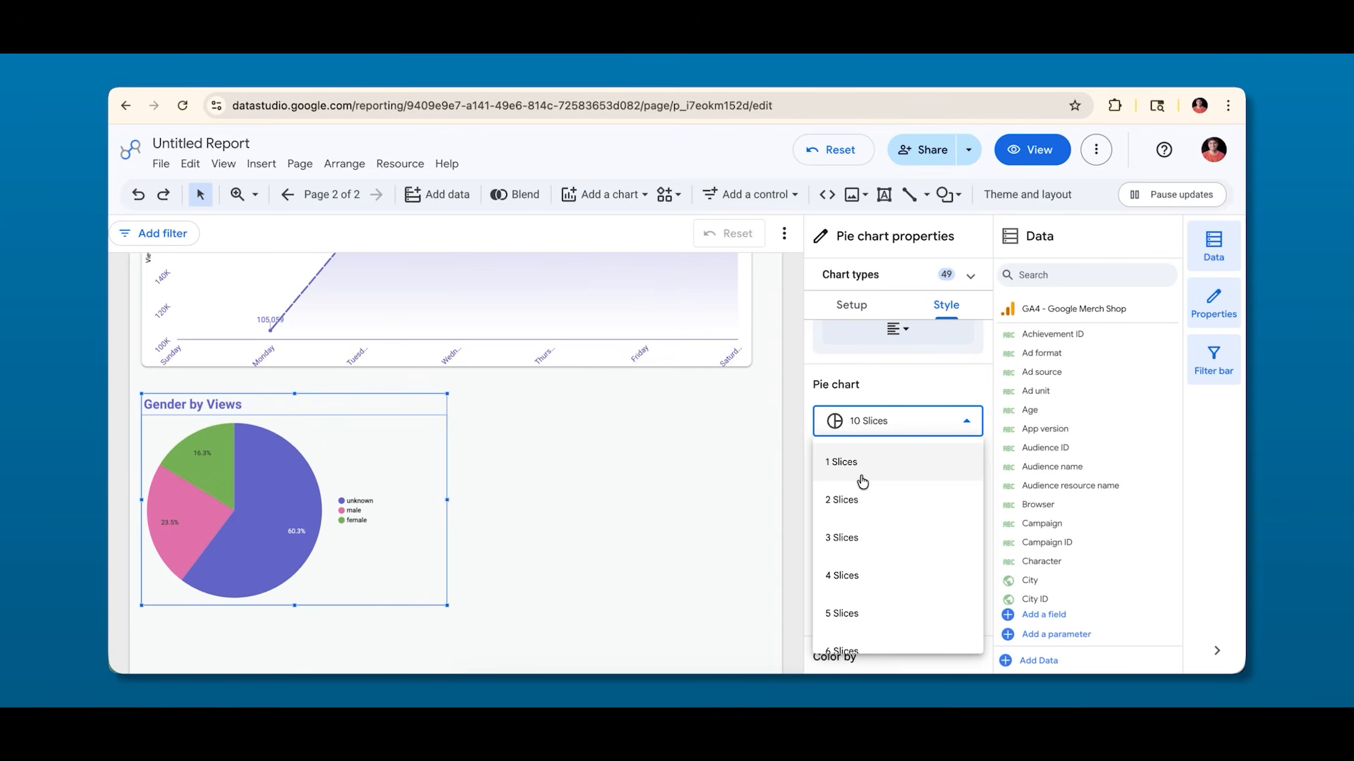
scroll(855, 628, down, 8)
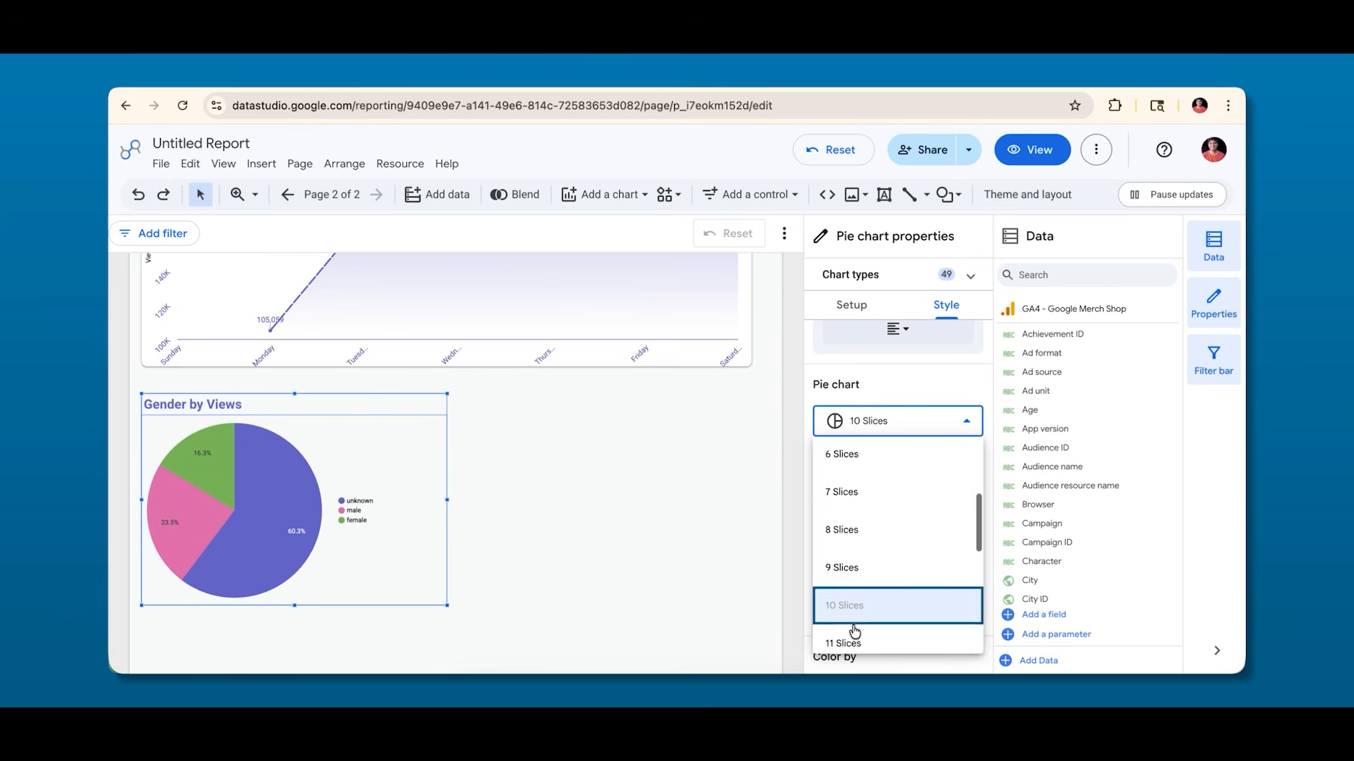
scroll(894, 489, up, 8)
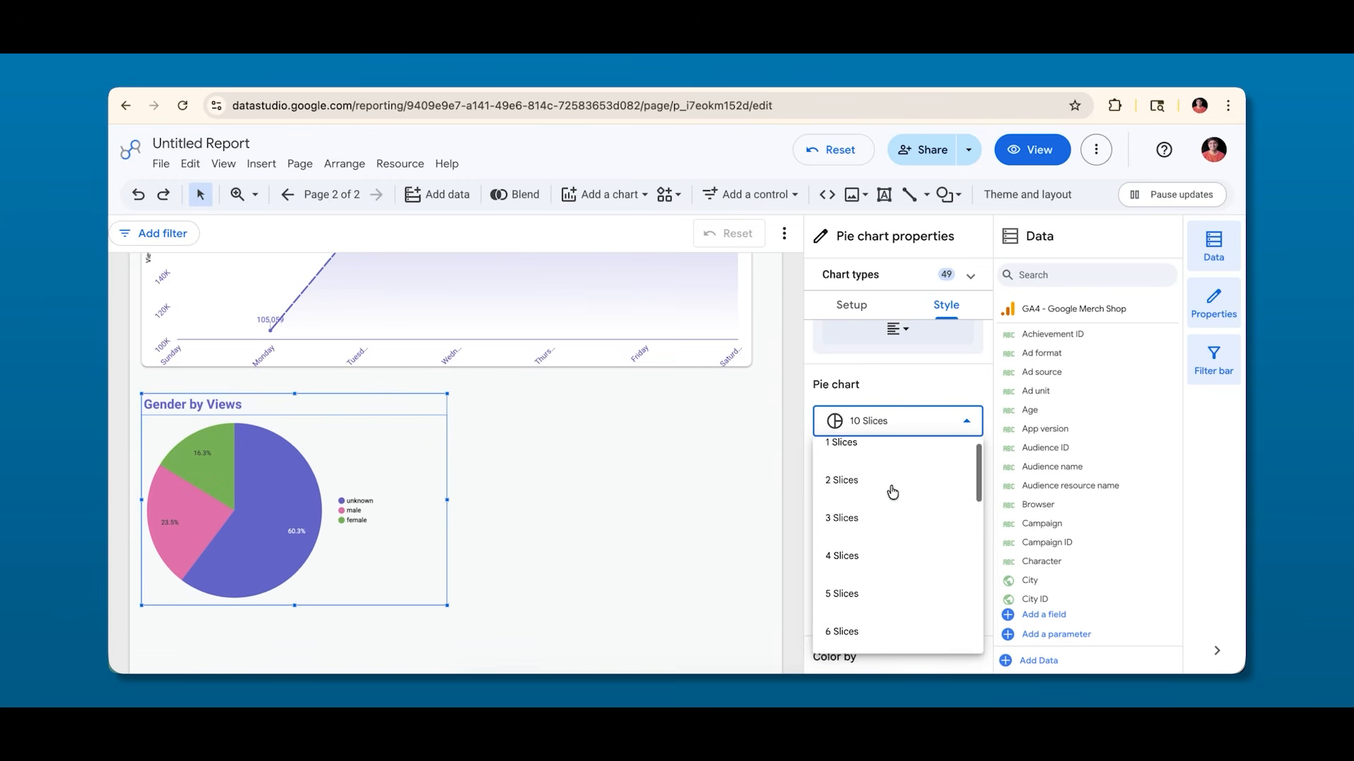
click(877, 506)
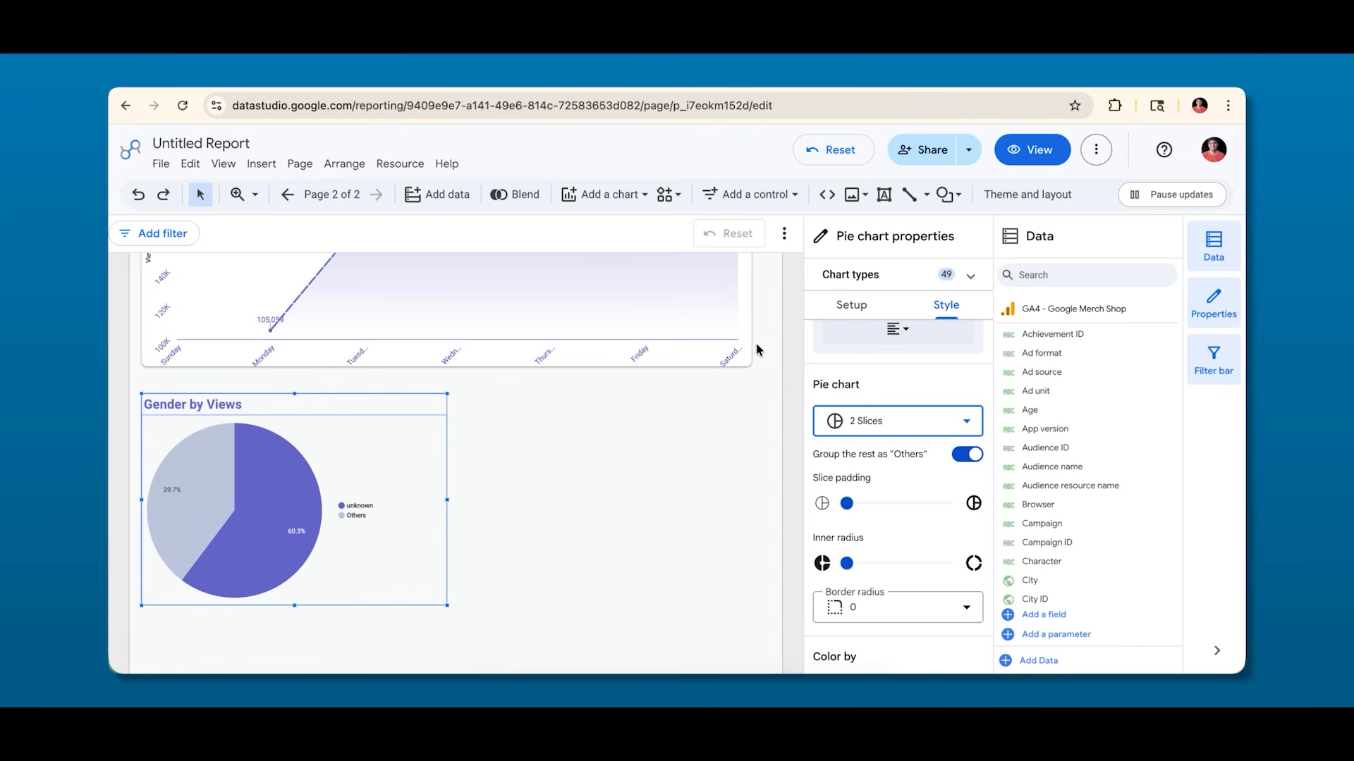
mouse_move(187, 502)
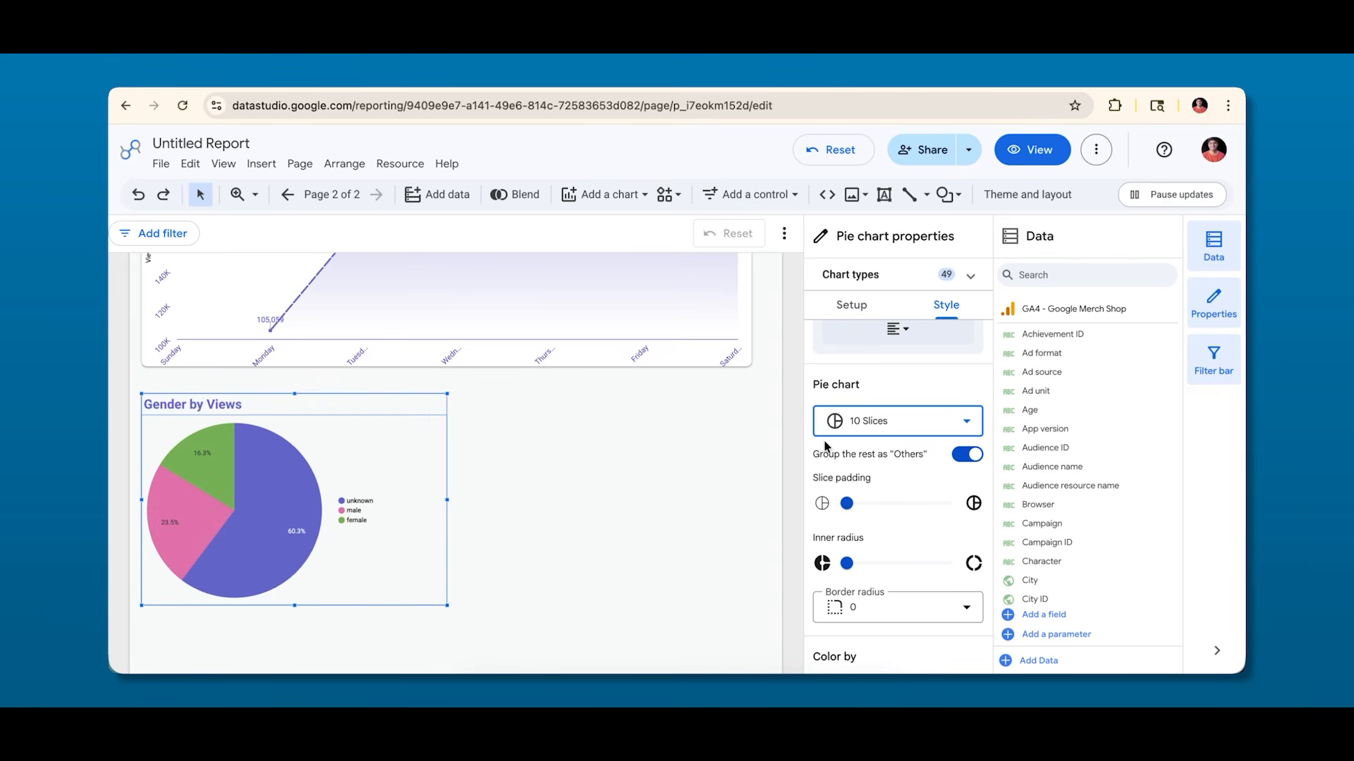
Enlarge the pie chart's inner radius into a donut shape and set its border radius to 10.
scroll(821, 471, down, 1)
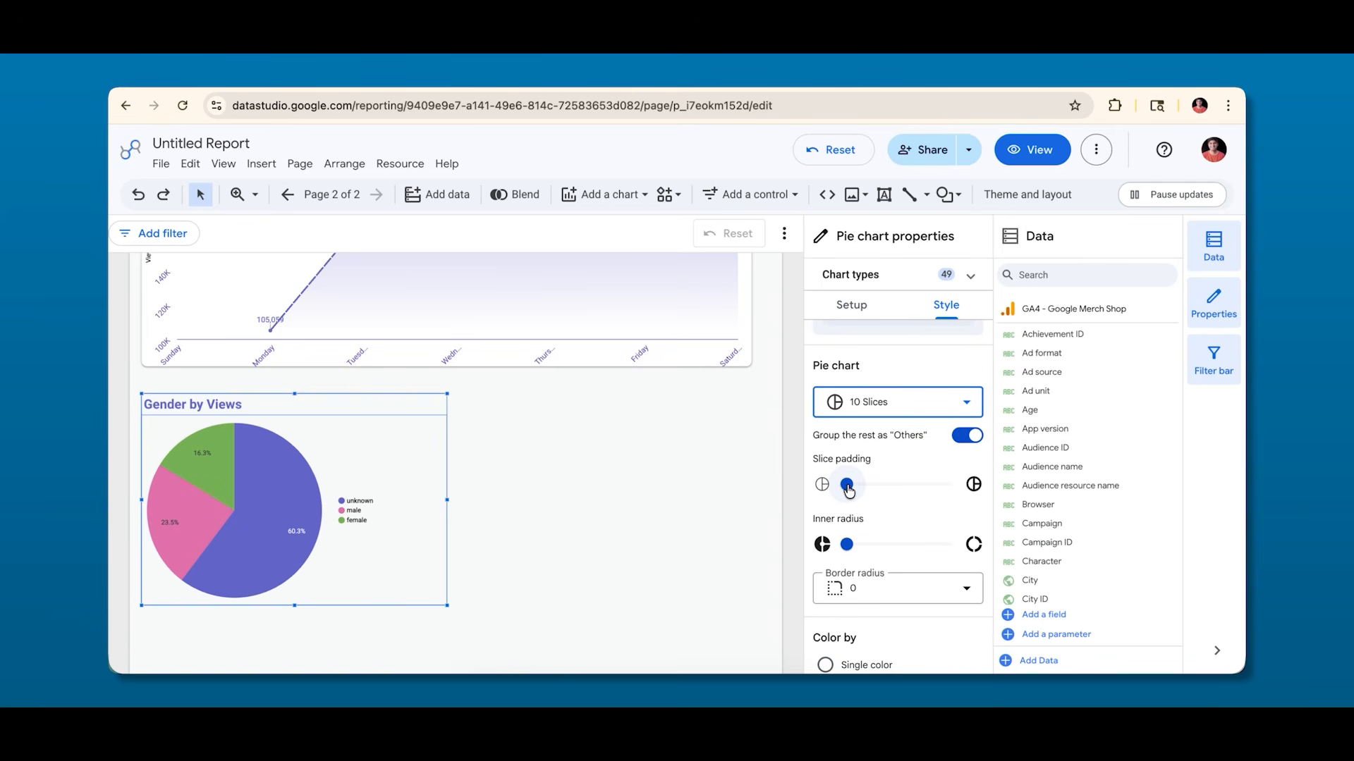
mouse_move(849, 491)
mouse_down()
mouse_move(933, 489)
mouse_move(847, 486)
mouse_up()
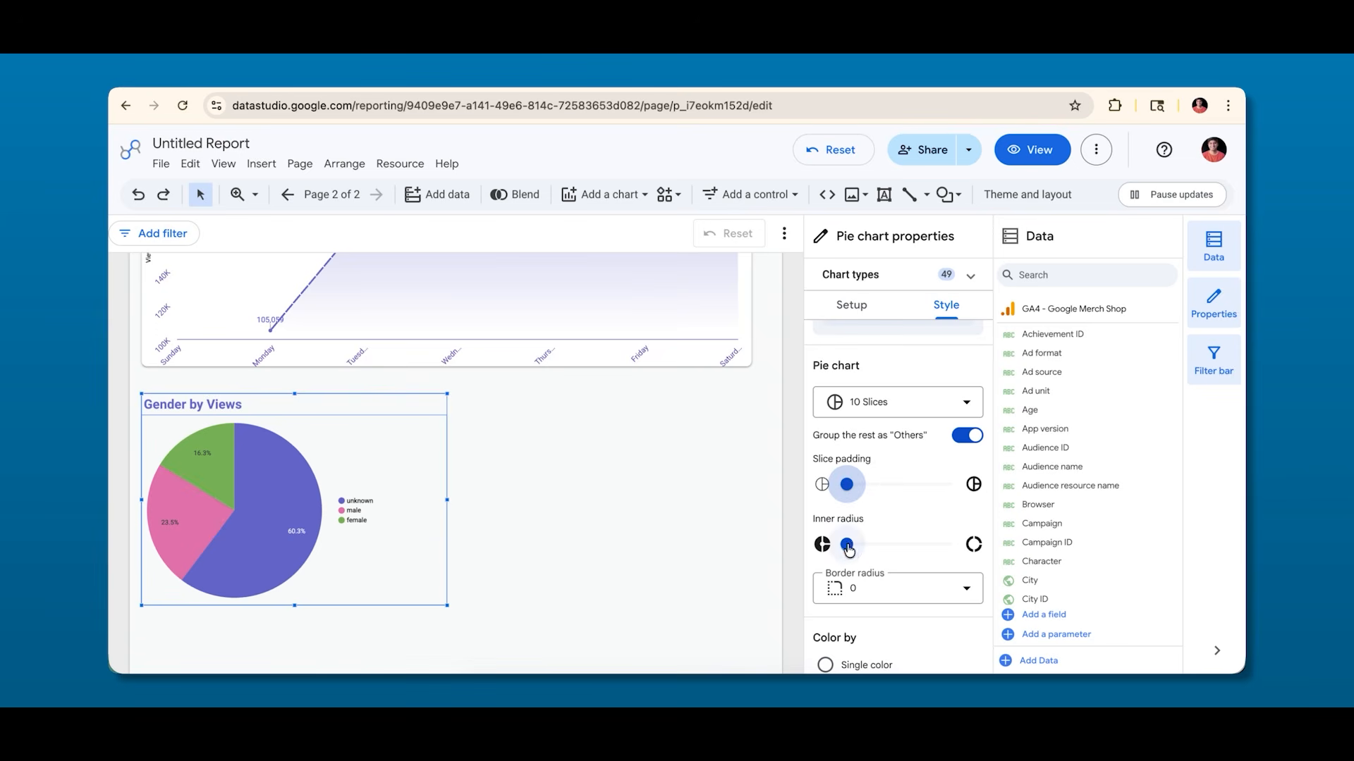
drag(851, 552, 892, 551)
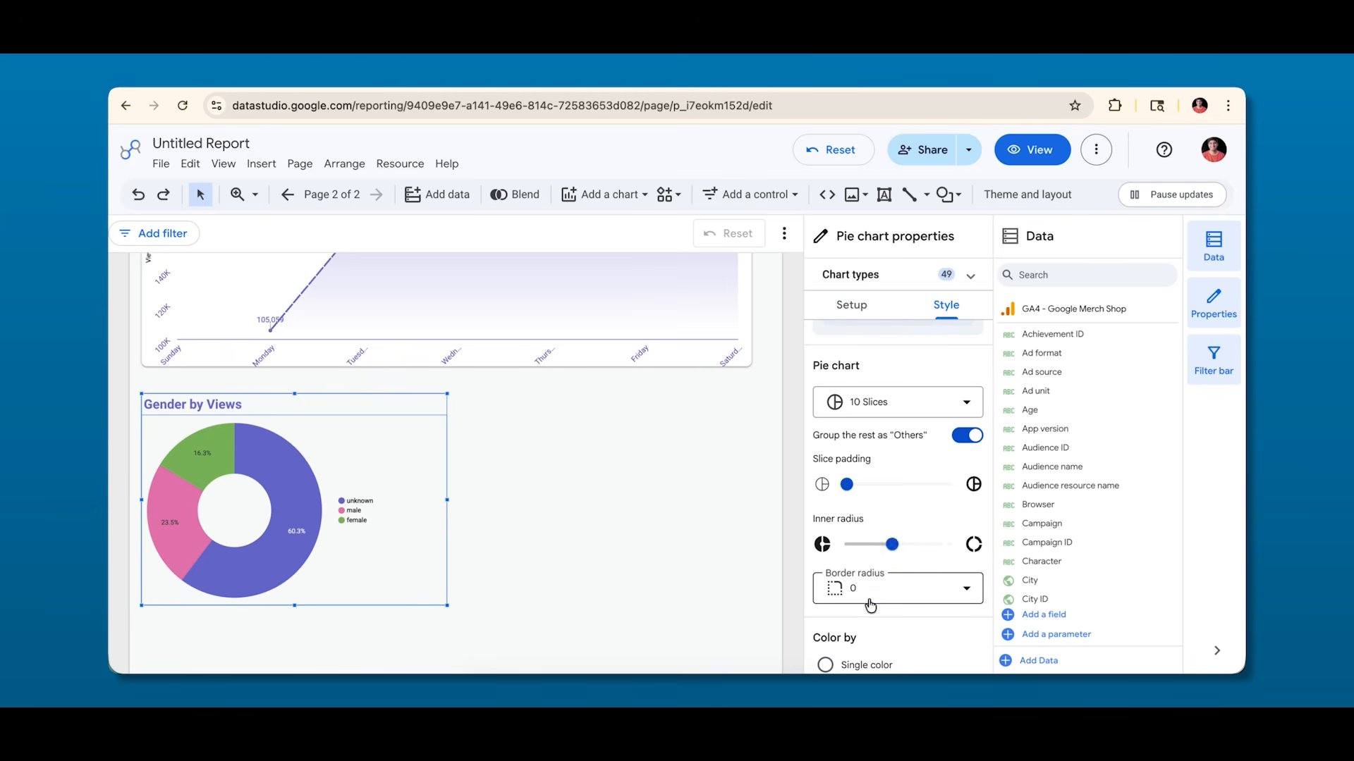
click(870, 601)
scroll(849, 522, down, 2)
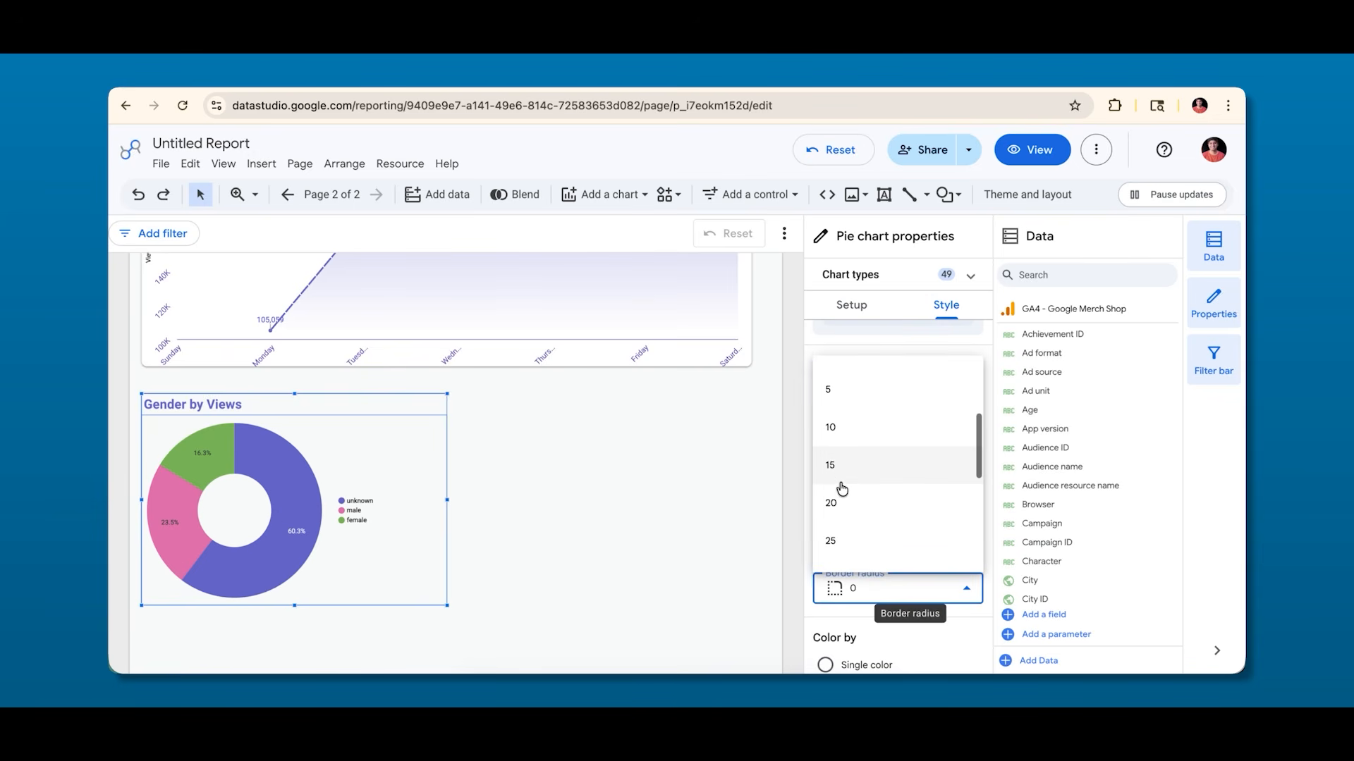
click(835, 428)
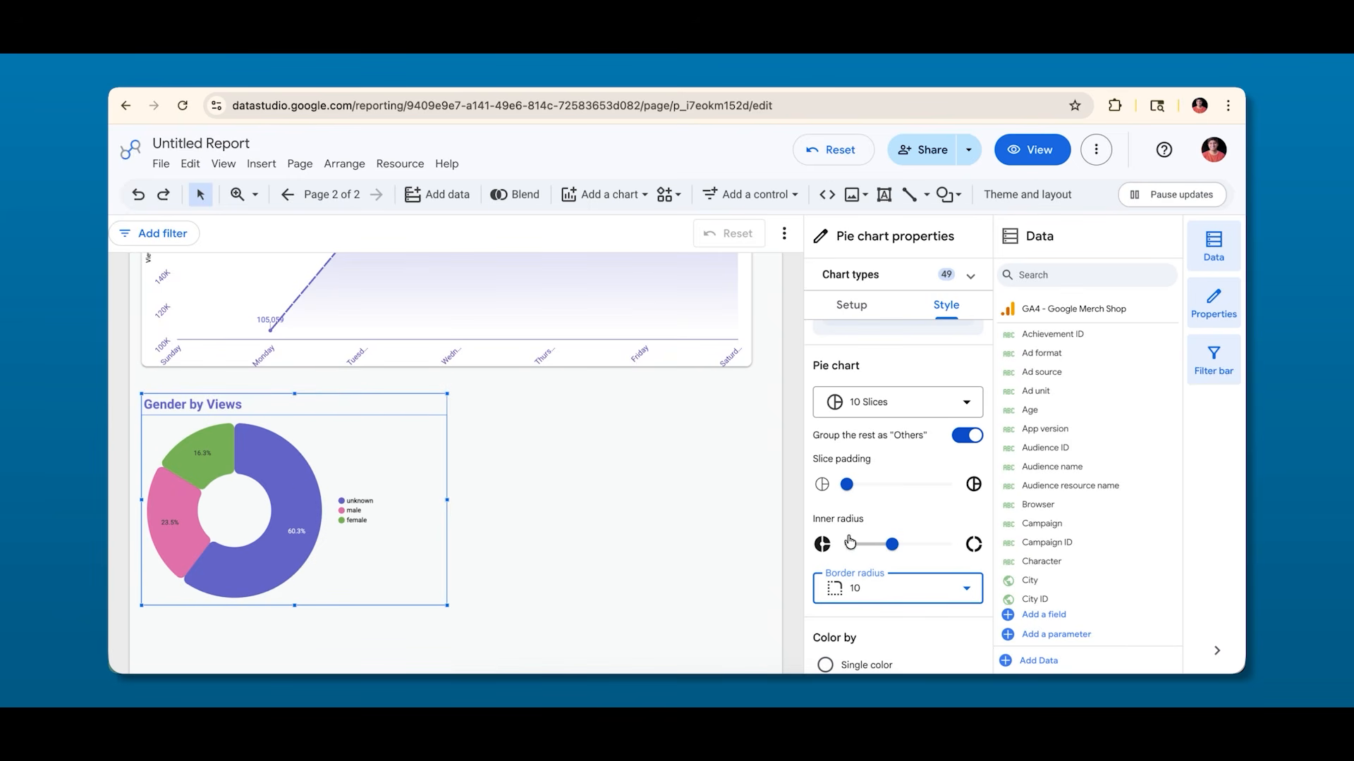
Color the donut chart by single color, using the theme's pink.
scroll(886, 538, down, 4)
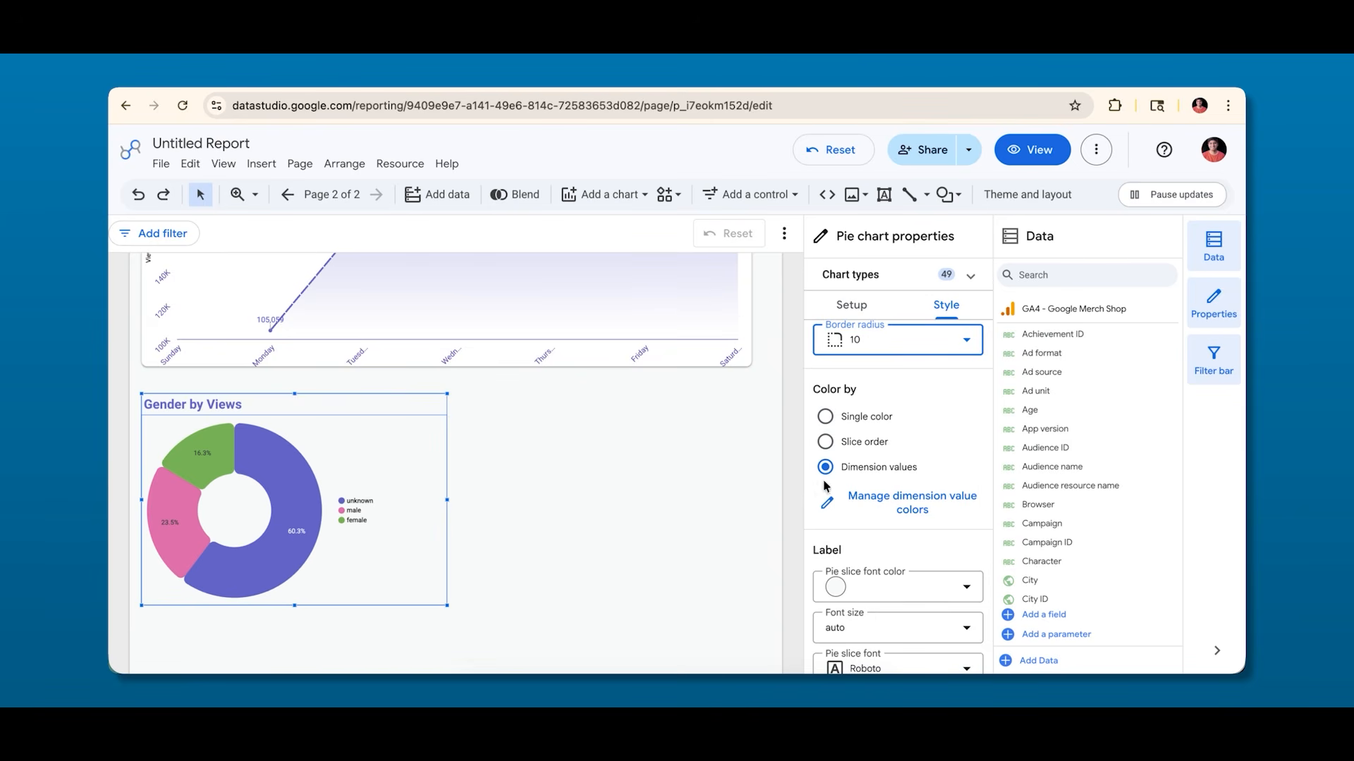
click(826, 418)
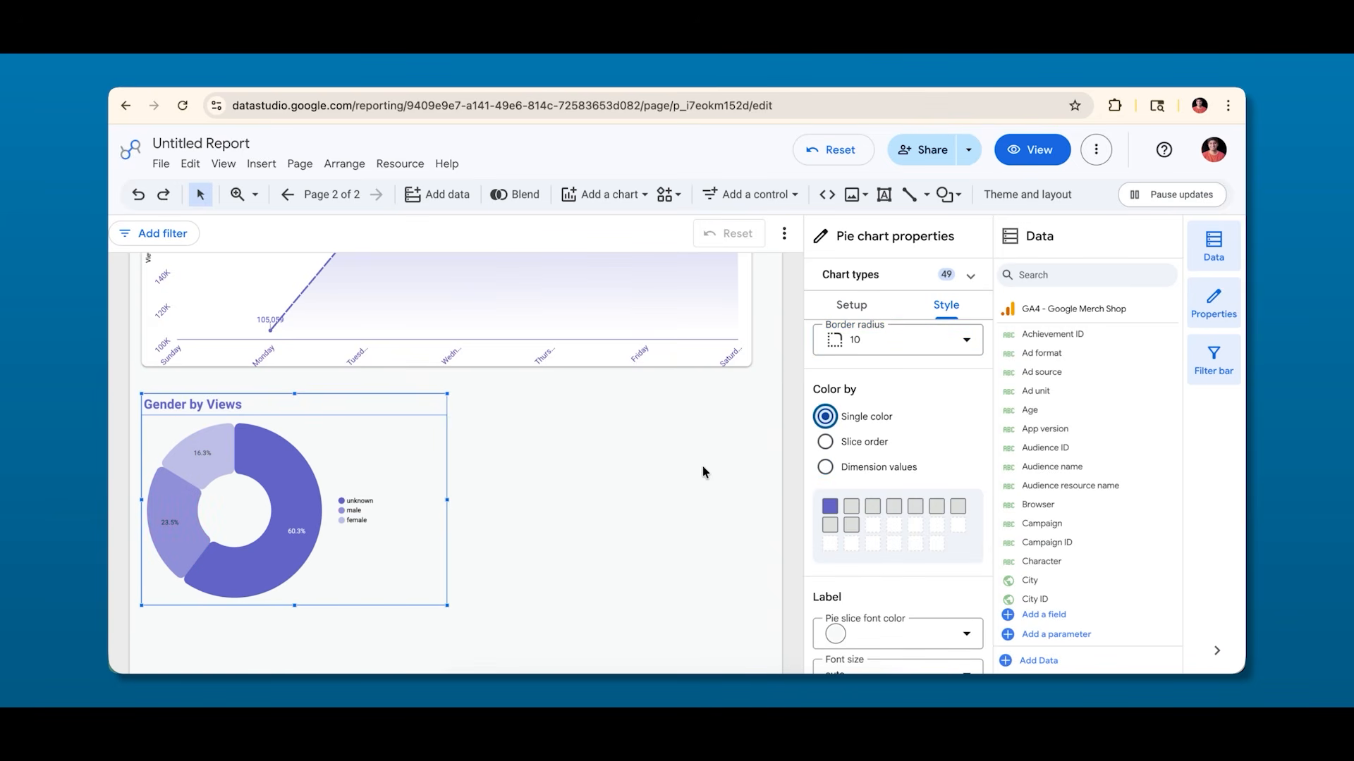
click(831, 506)
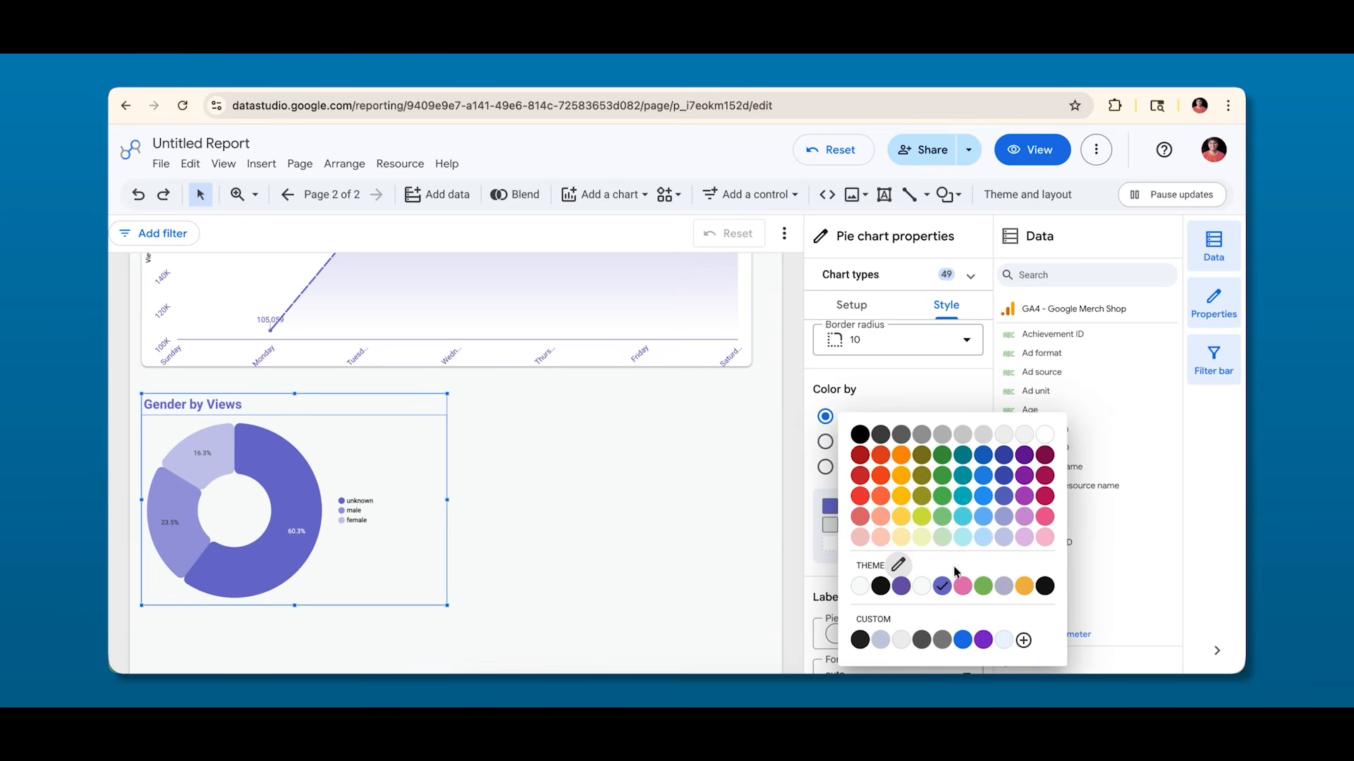
click(962, 586)
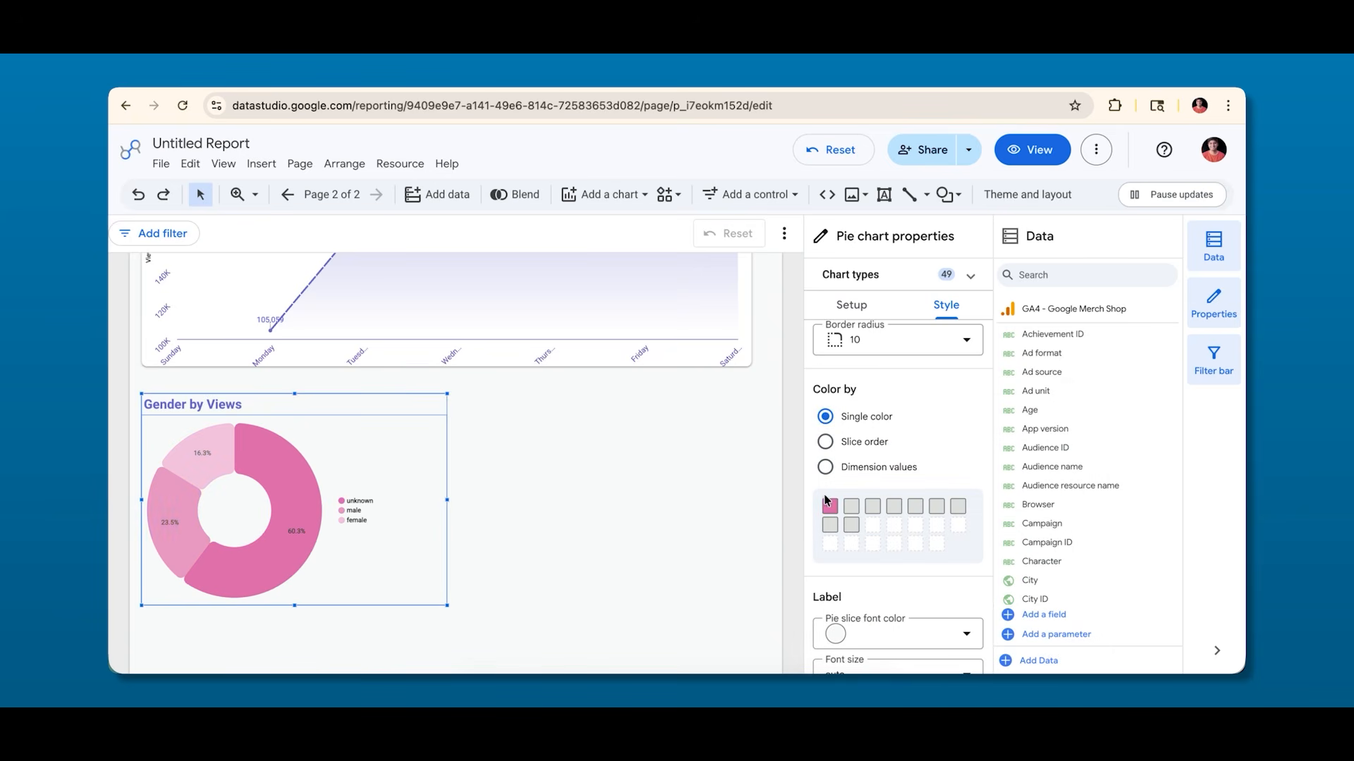
Set the donut chart's slice labels to the theme's dark purple with a 20px font size.
scroll(846, 479, down, 3)
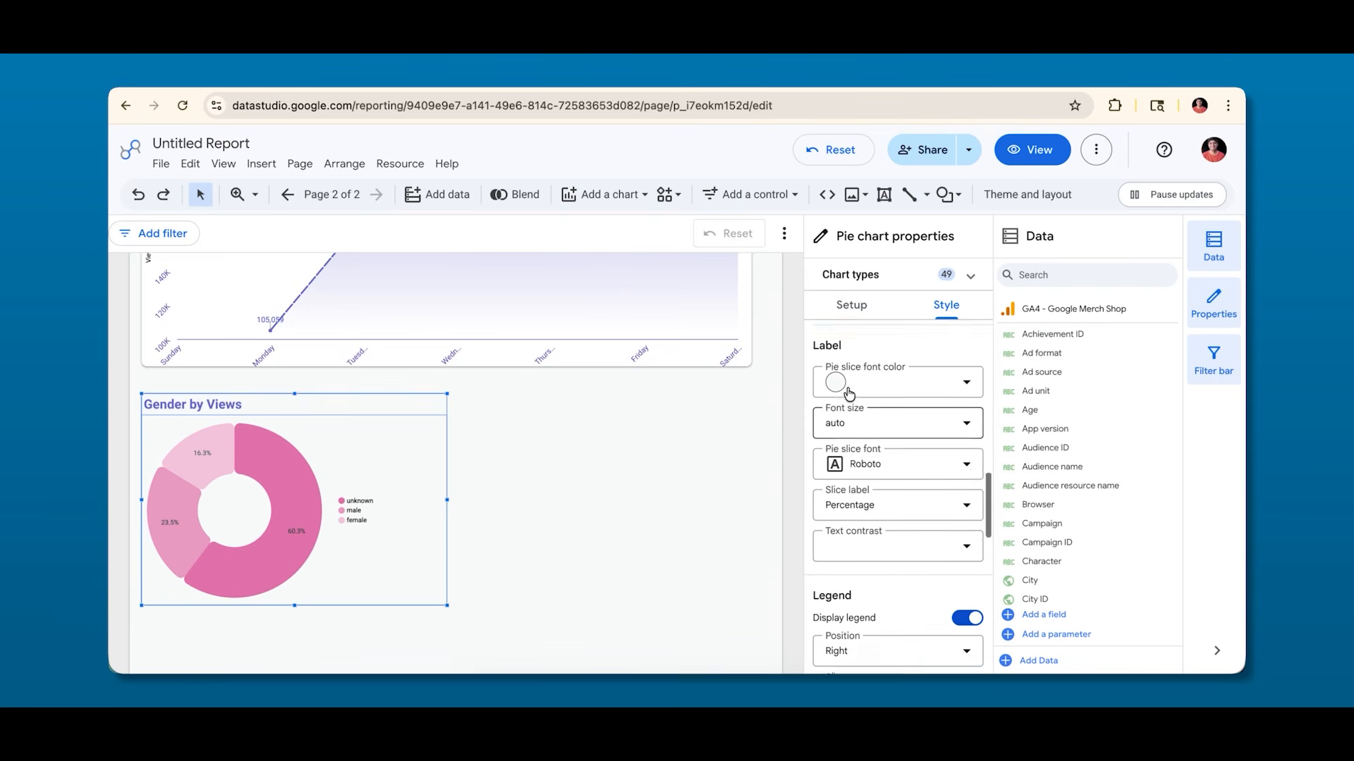
click(899, 417)
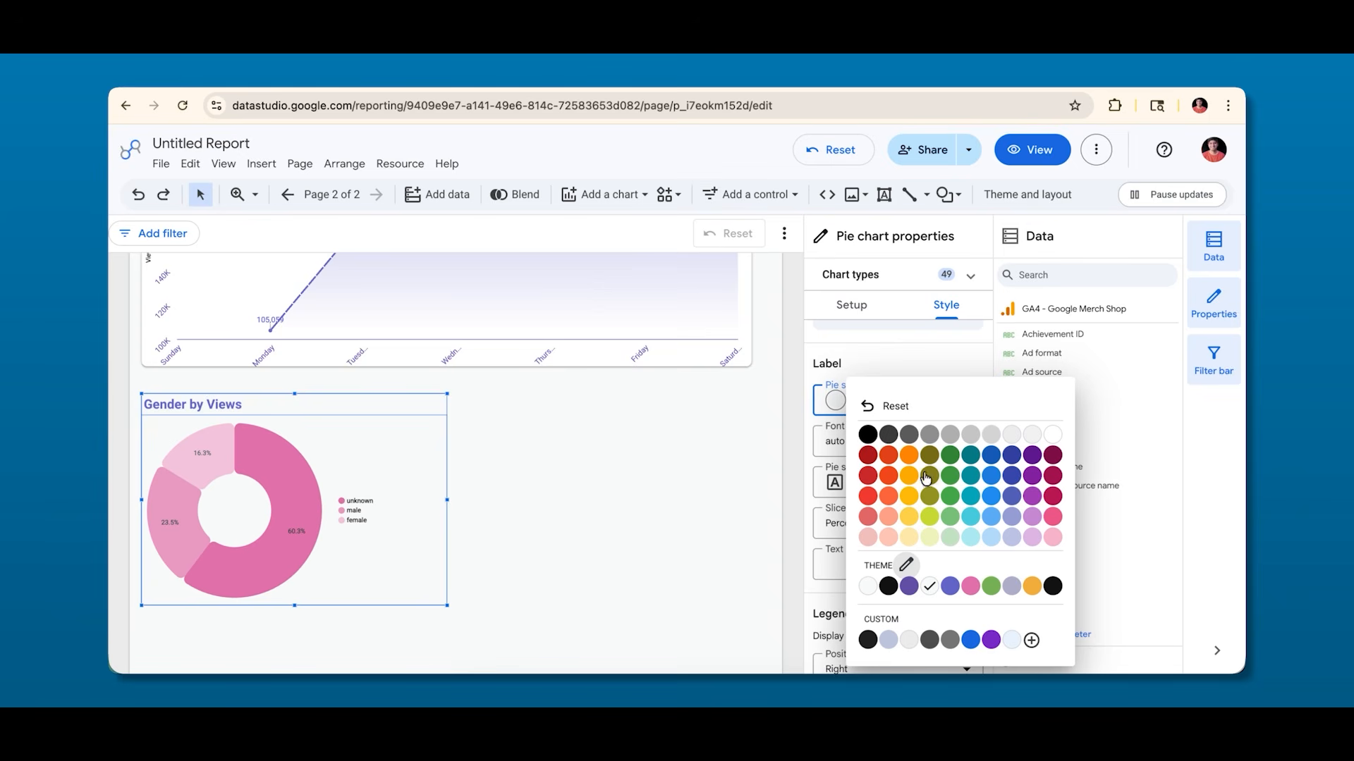
click(908, 586)
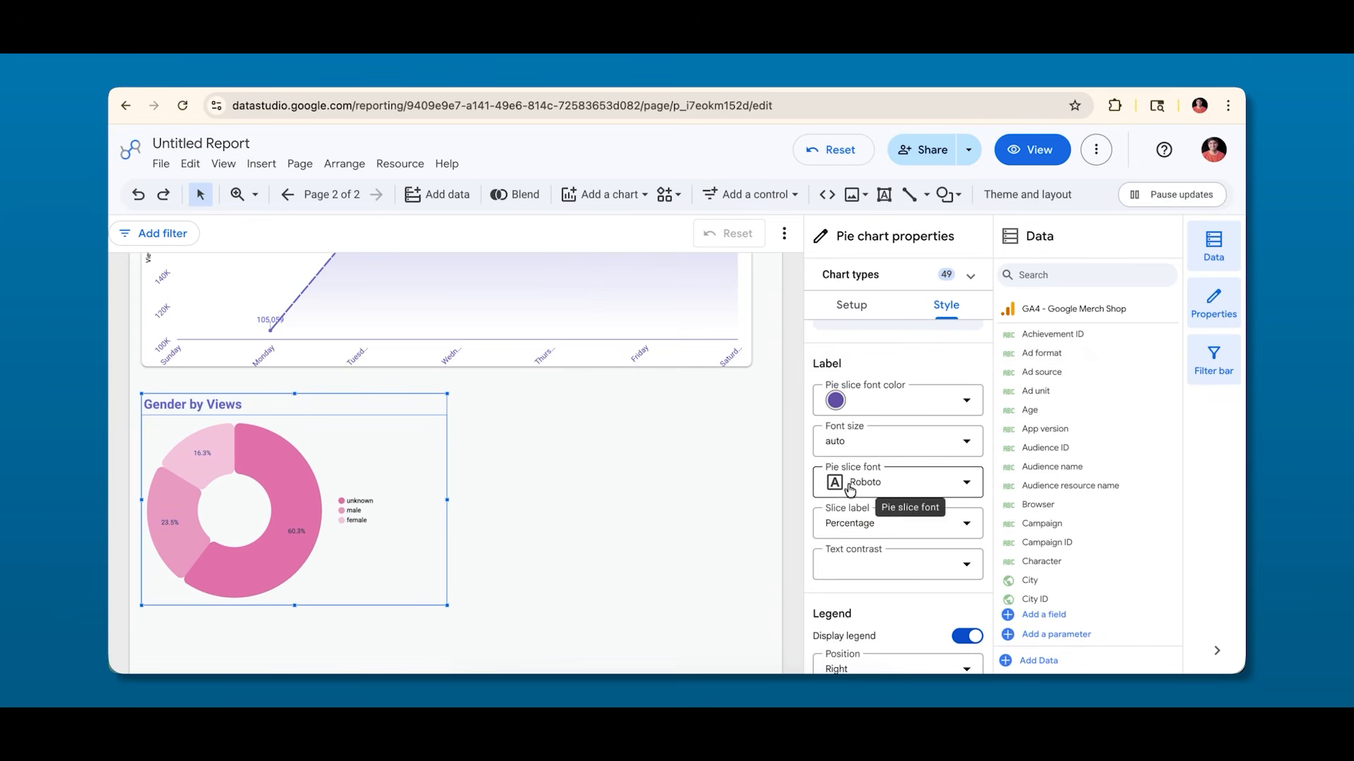
click(854, 443)
scroll(857, 548, up, 5)
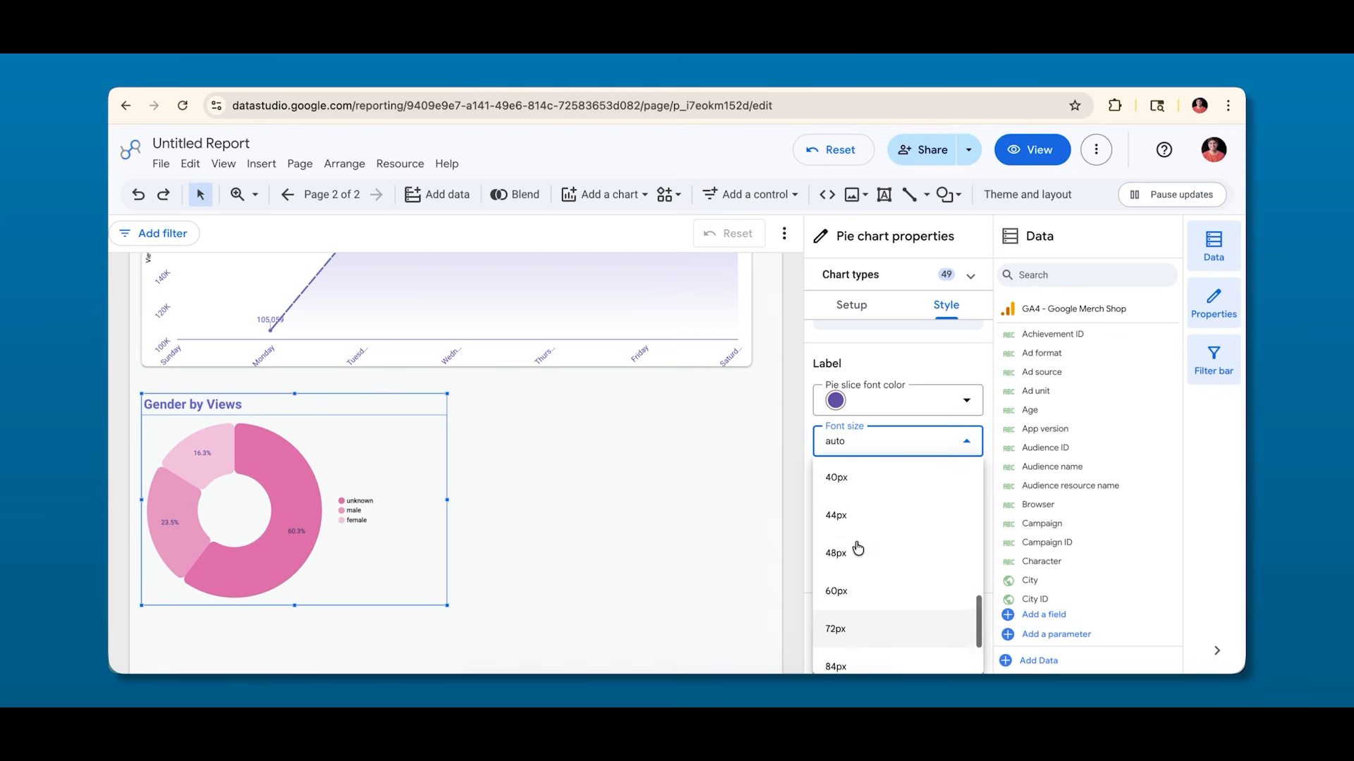
scroll(855, 532, up, 2)
click(850, 509)
Try hiding the donut chart's legend and display it again.
scroll(848, 542, down, 4)
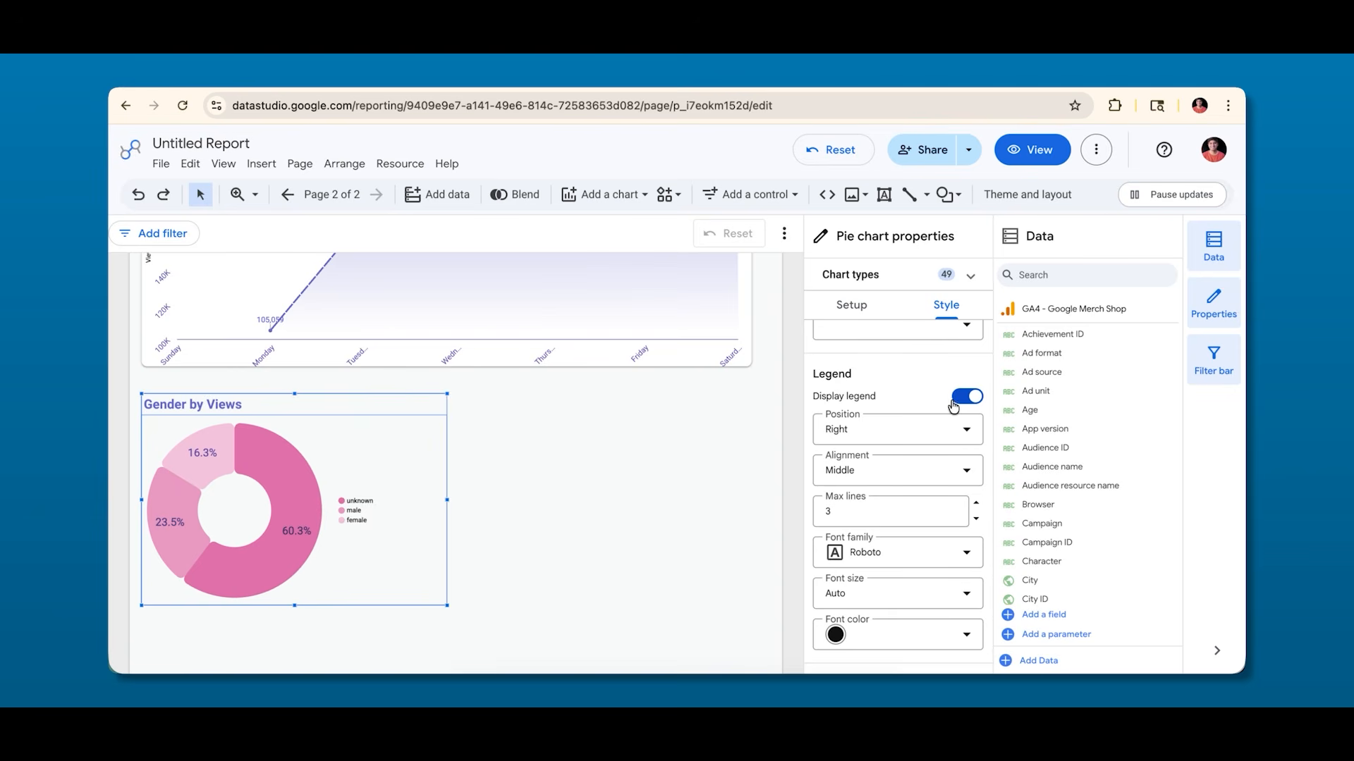
click(963, 398)
click(958, 400)
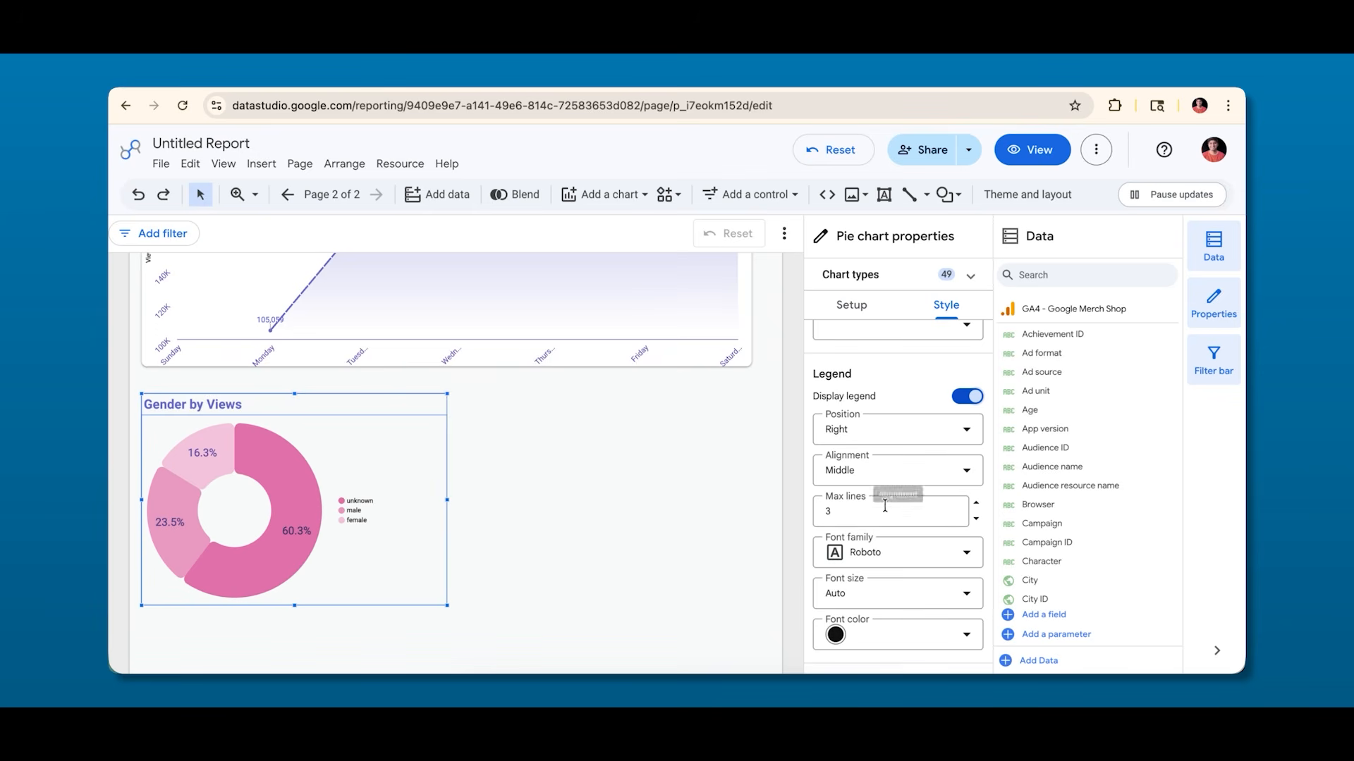
Set the donut chart's legend font size to 20px.
scroll(878, 480, down, 2)
click(879, 533)
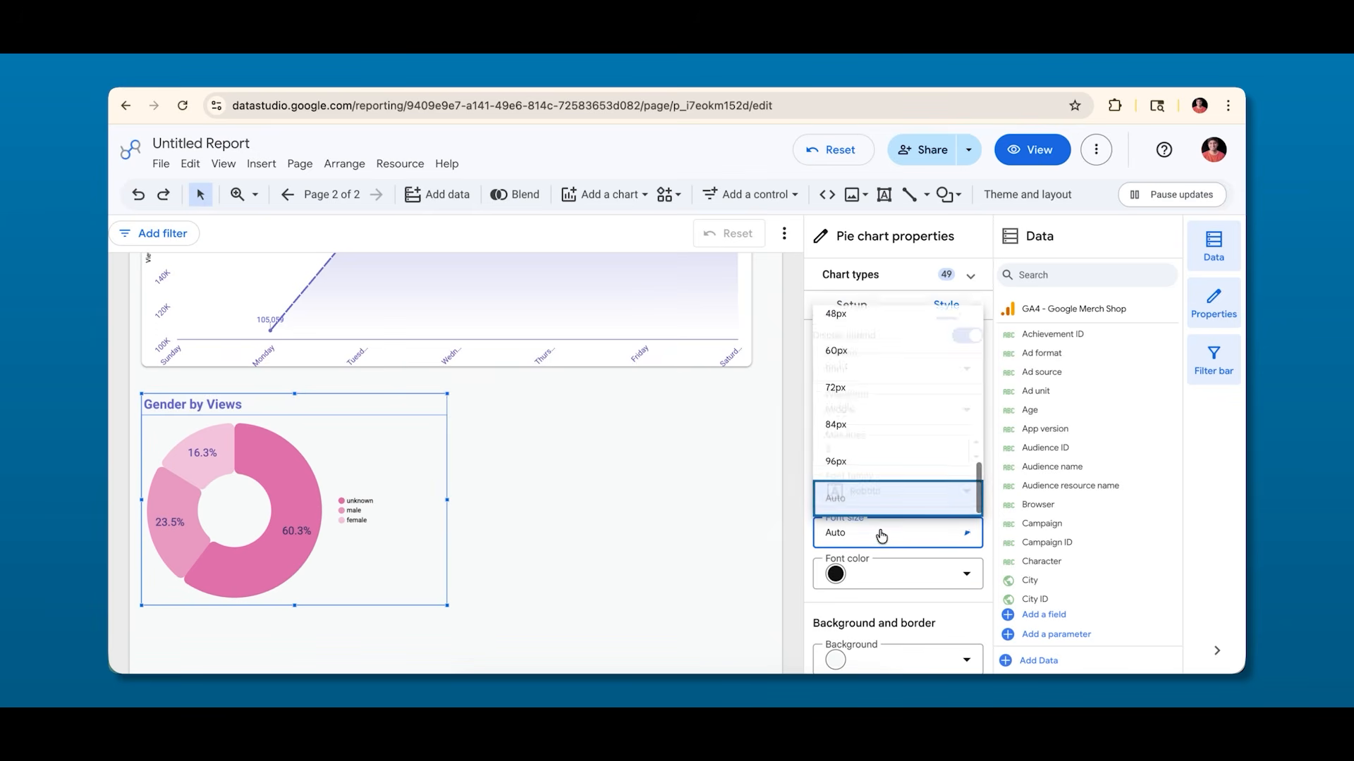
scroll(871, 441, up, 3)
scroll(868, 437, up, 4)
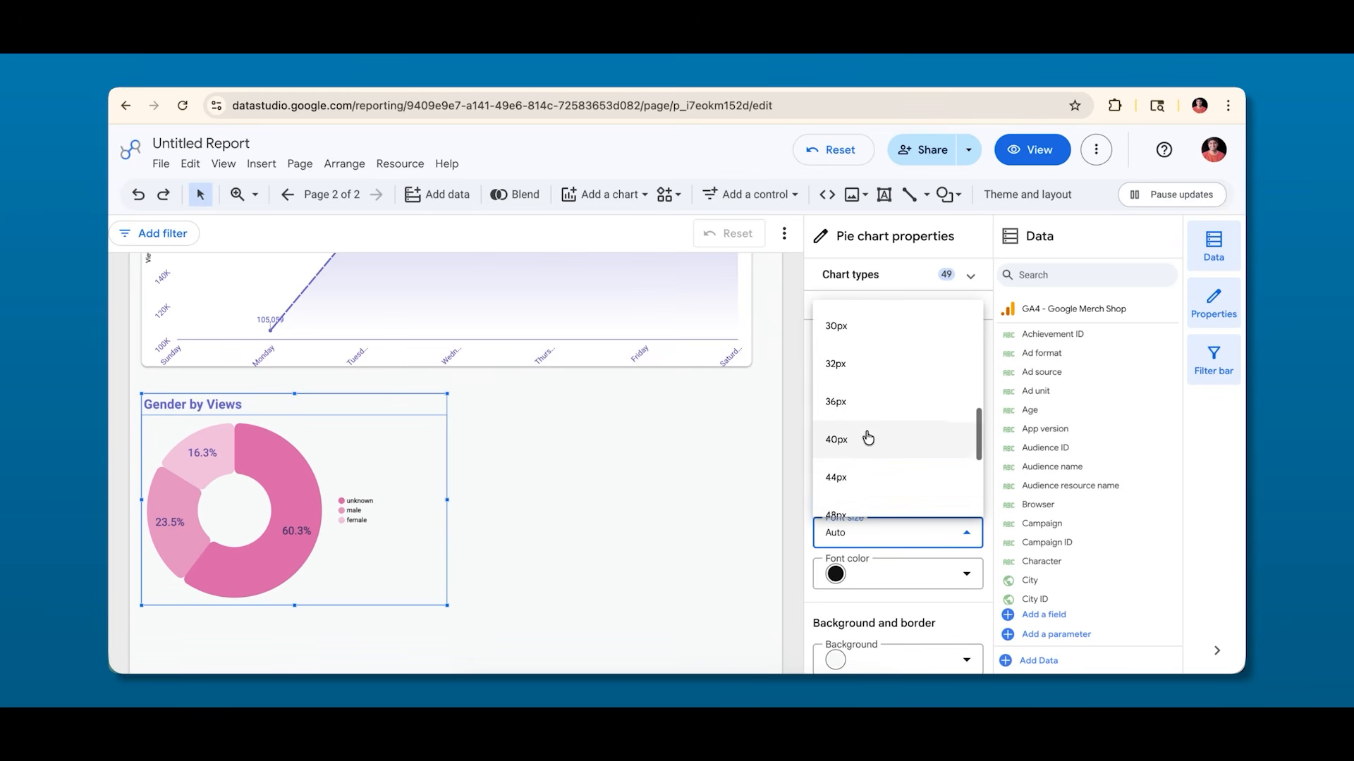
click(845, 346)
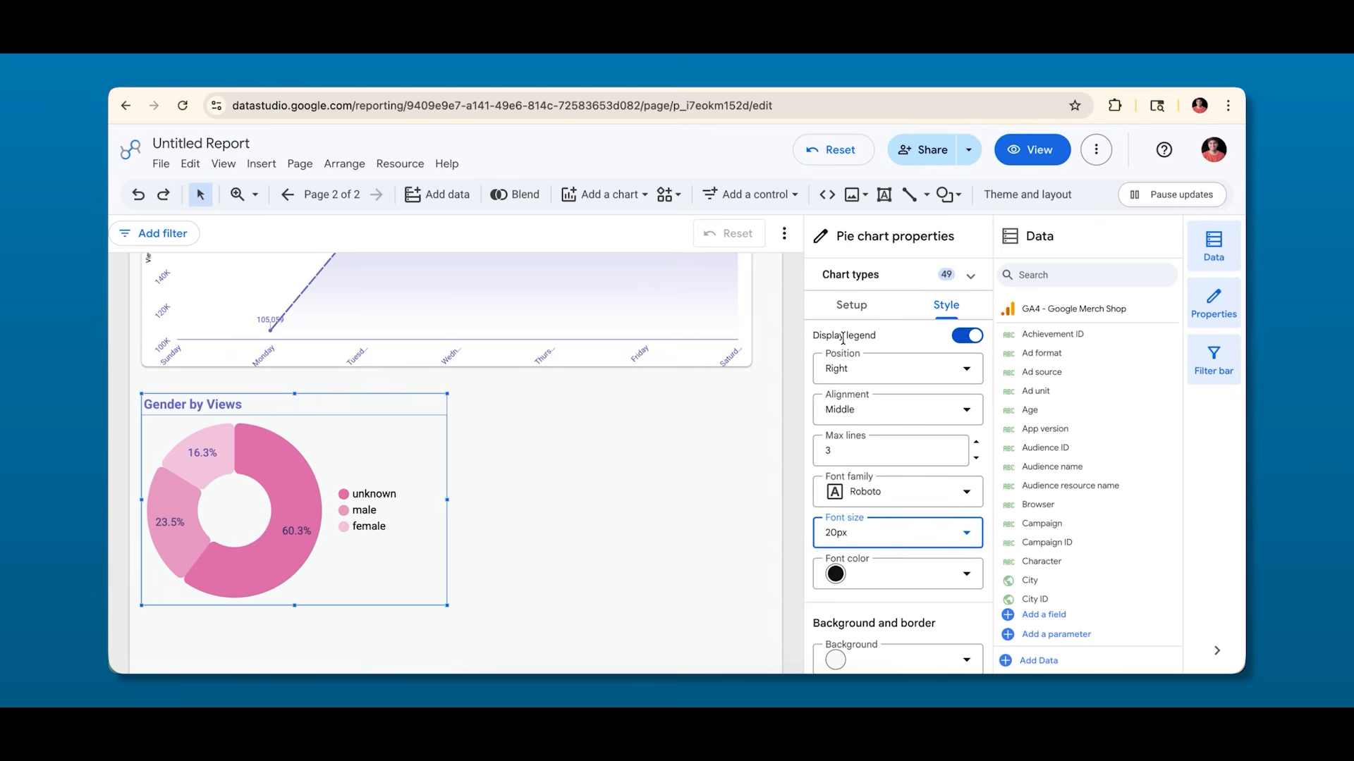
Turn off the enlarged legend to preview the chart without it, and turn it back on.
scroll(903, 414, up, 1)
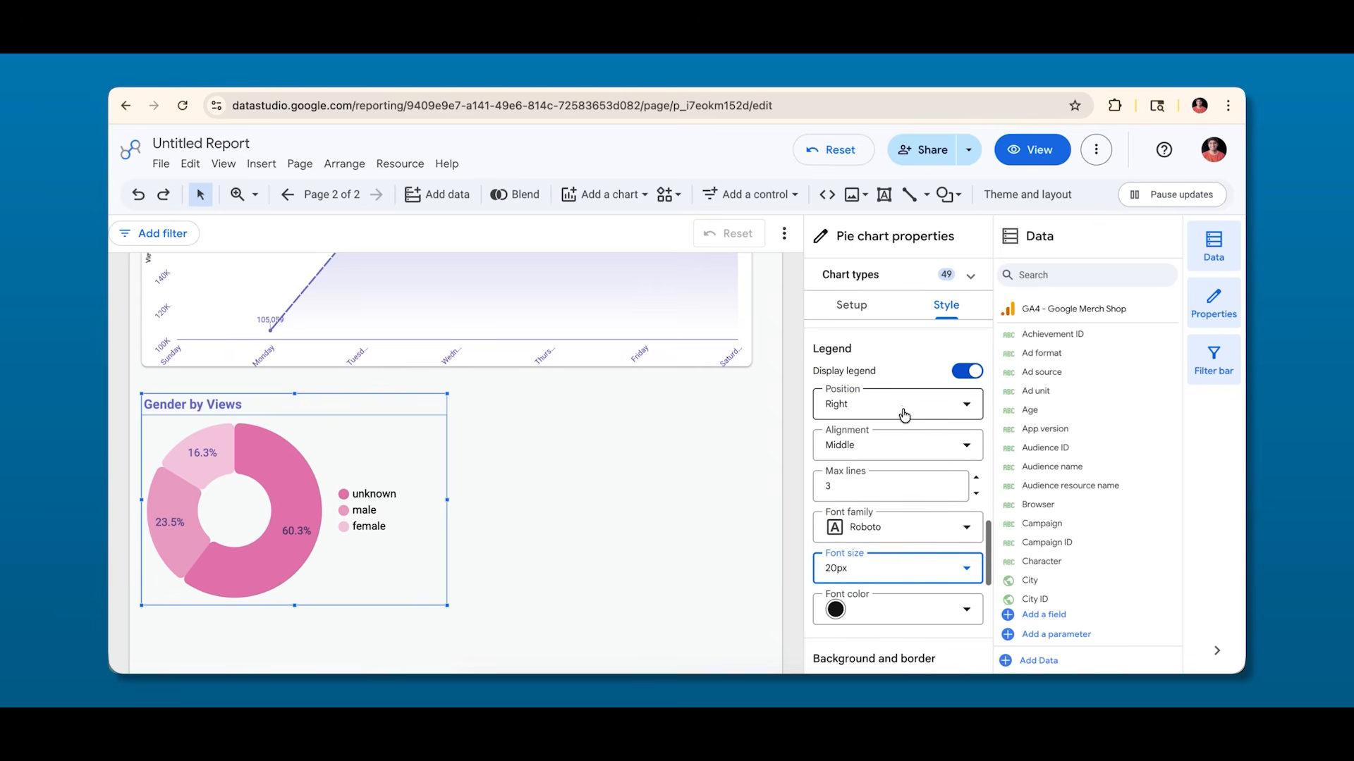
click(965, 369)
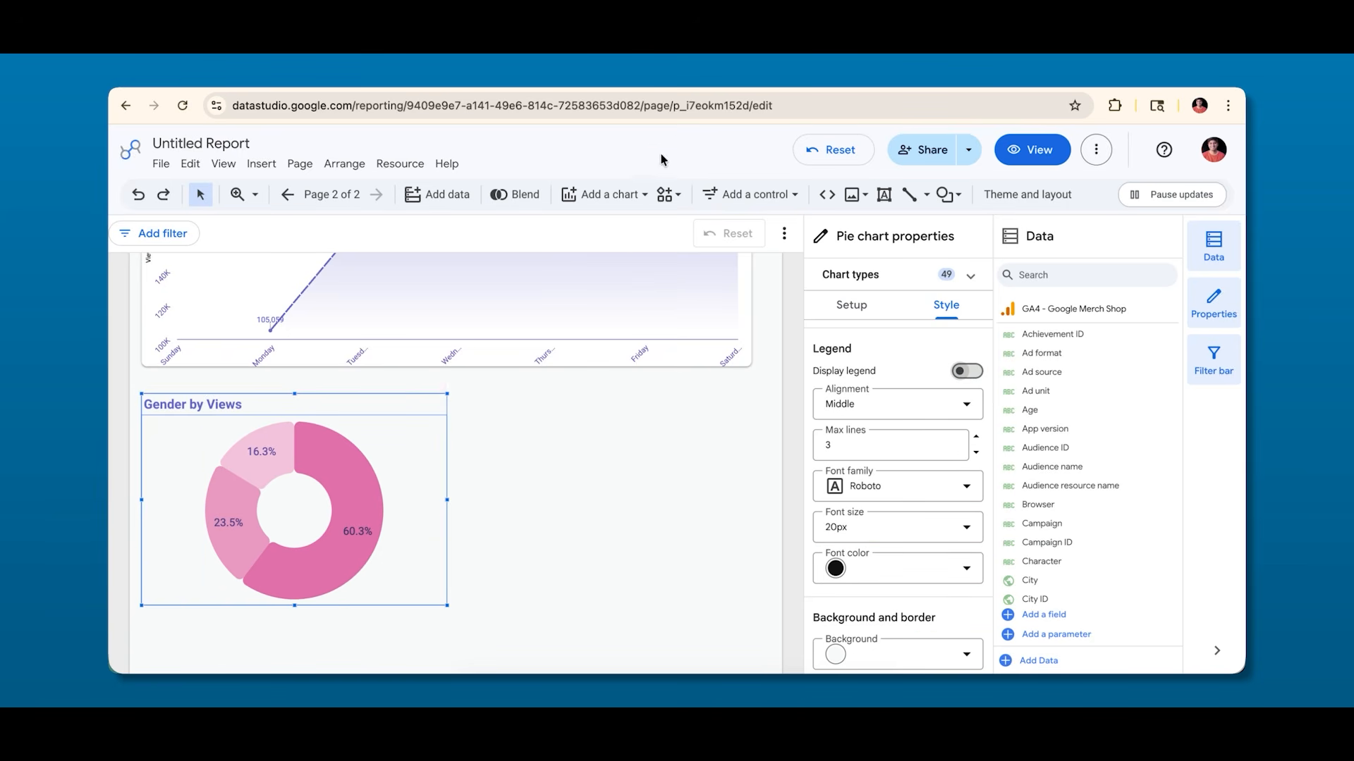
click(966, 370)
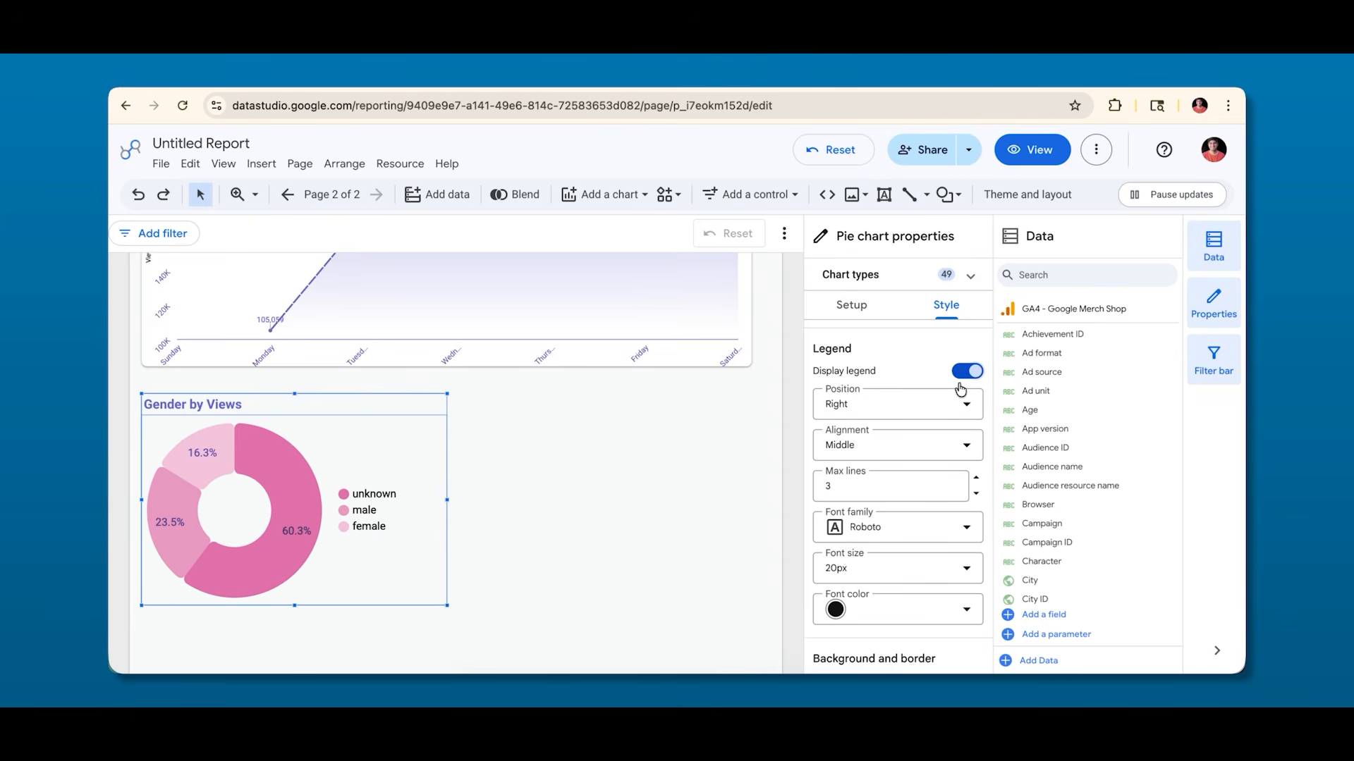
Try the Bottom position for the donut chart's legend, and settle on Top.
click(861, 416)
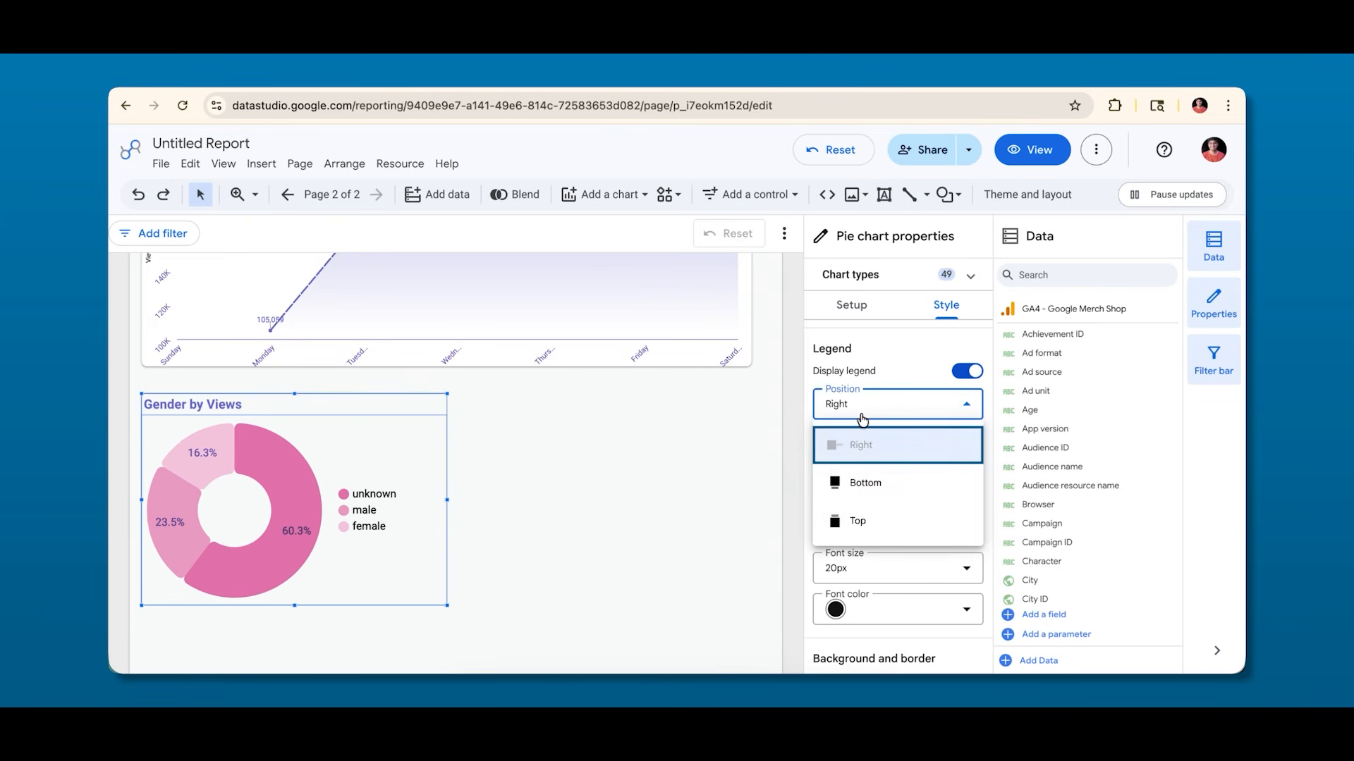
click(861, 482)
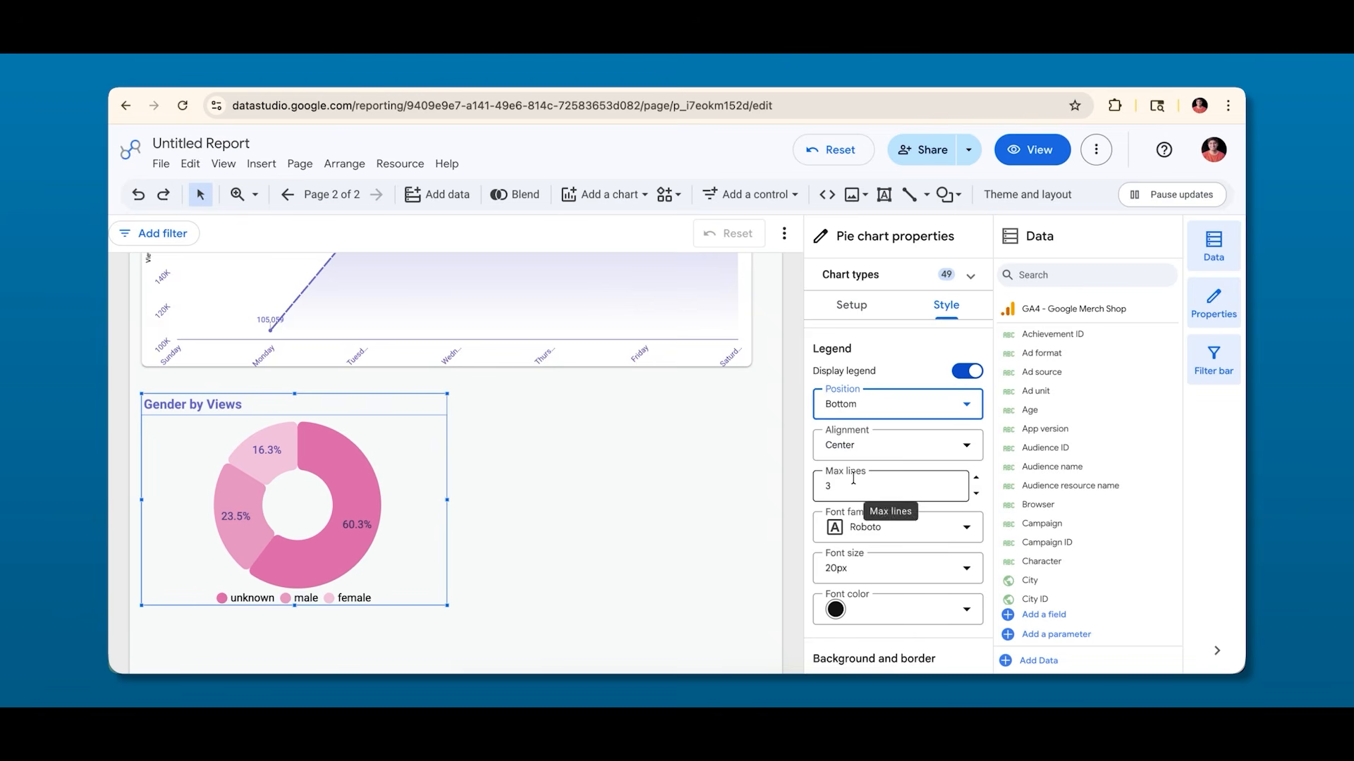
click(884, 414)
click(853, 519)
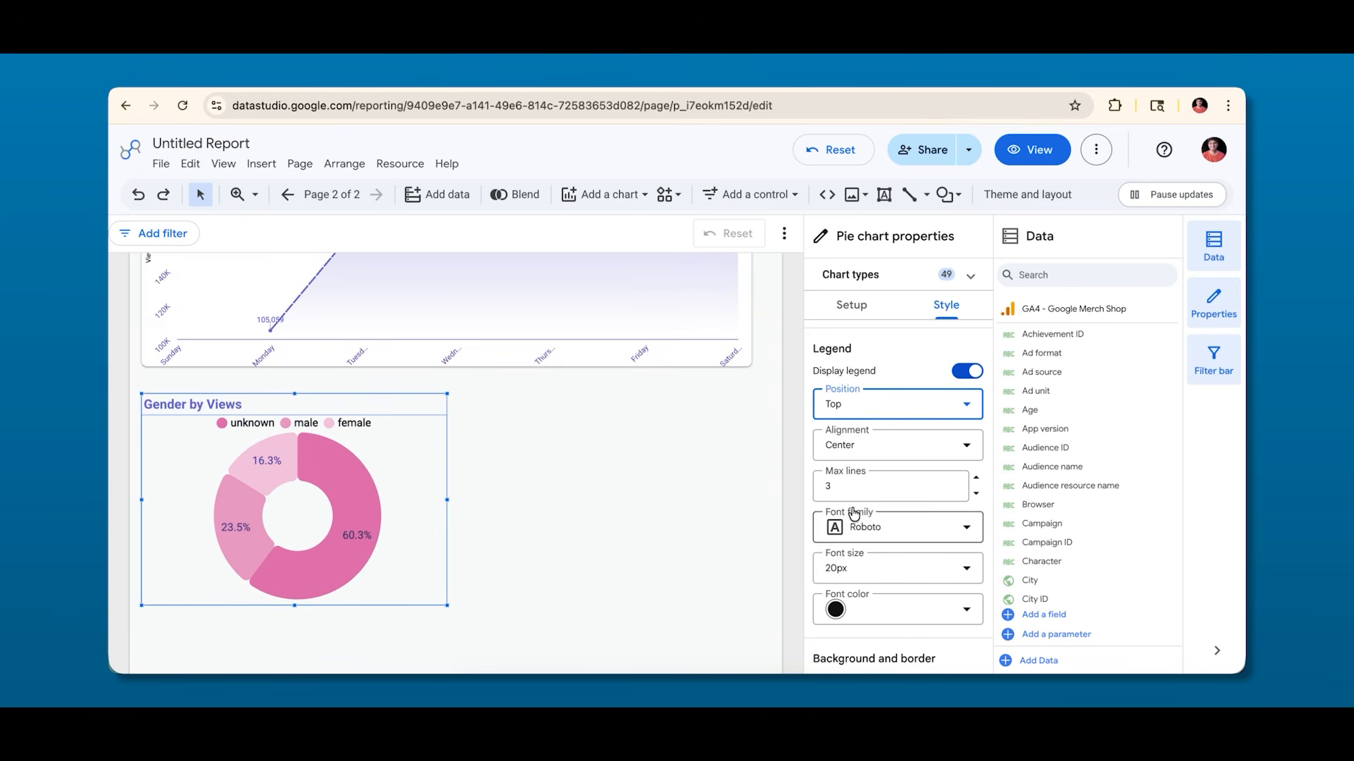
Try aligning the legend to the left and return it to Center alignment.
click(878, 444)
click(857, 482)
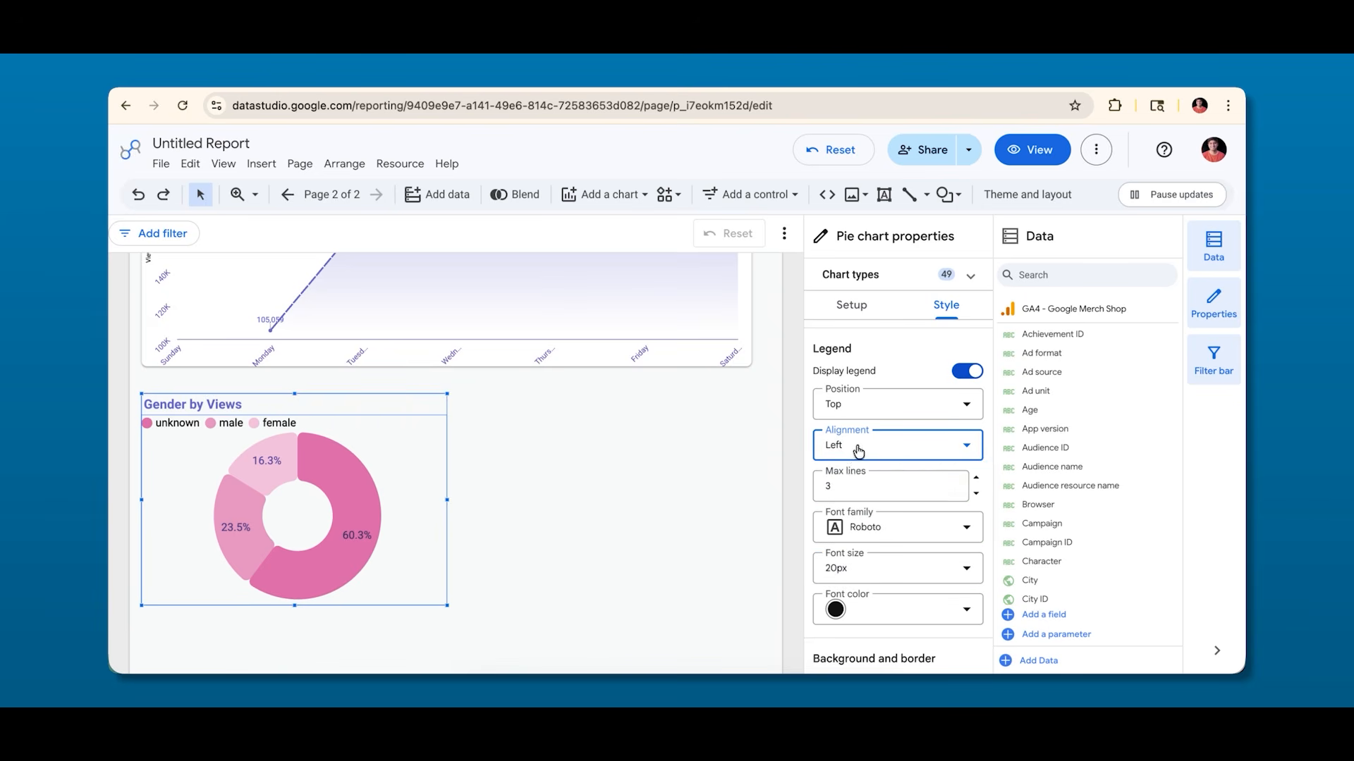
click(858, 451)
click(853, 524)
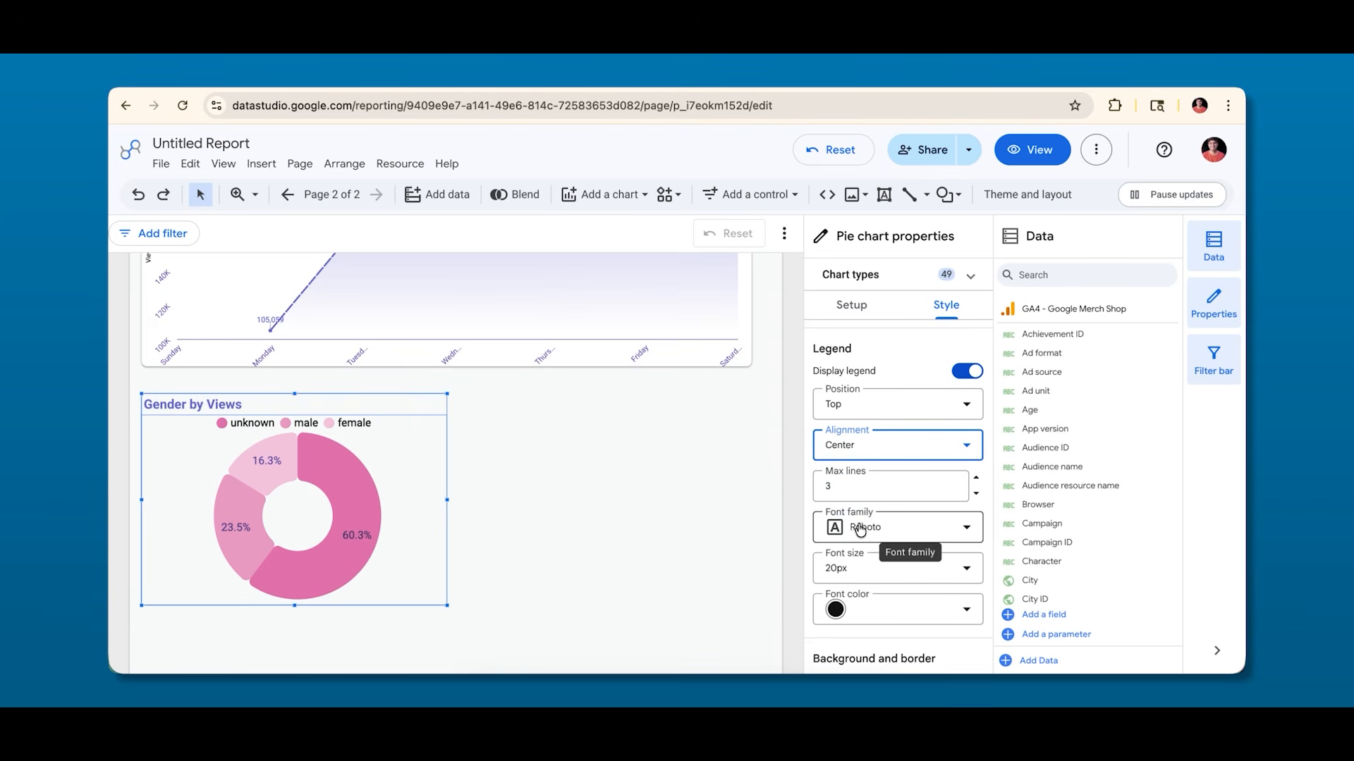
Color the donut chart's legend text in the theme's dark purple.
scroll(869, 536, down, 1)
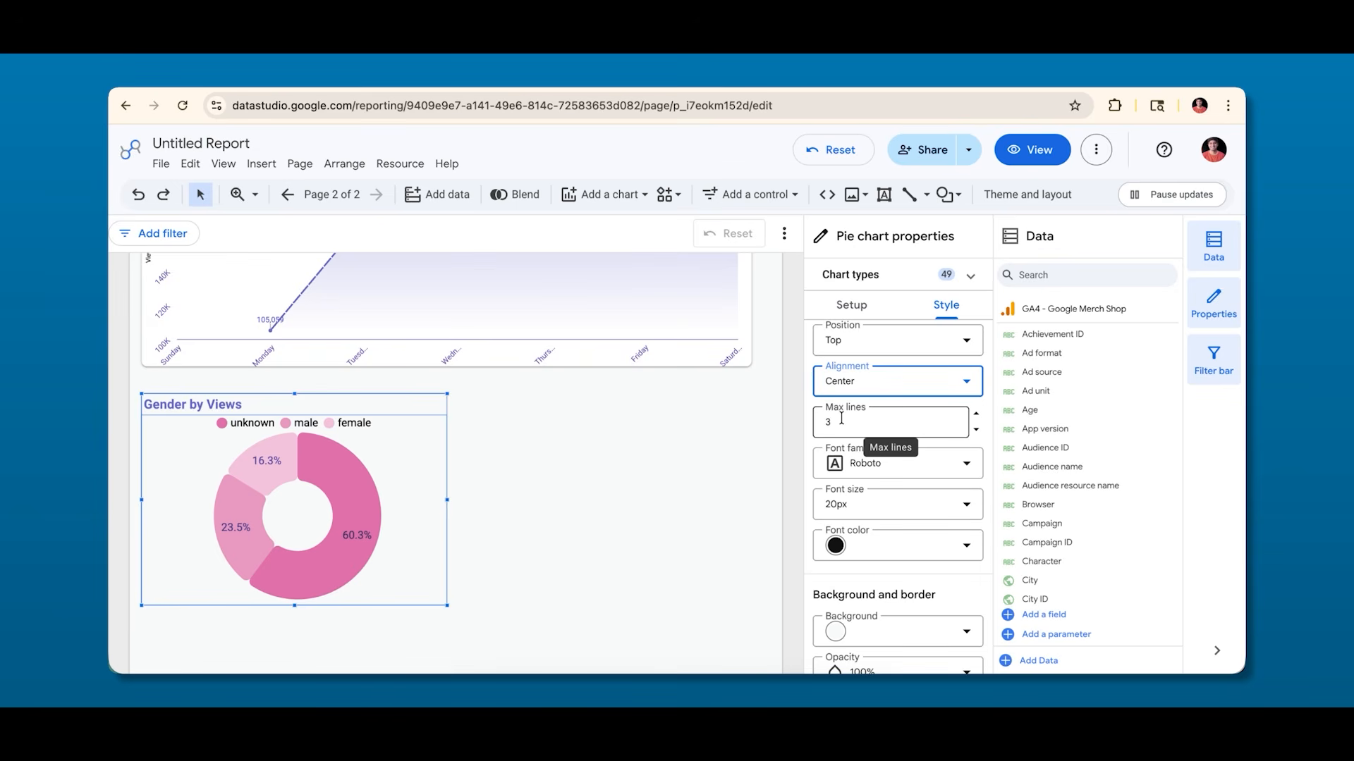
scroll(841, 418, down, 1)
scroll(841, 418, down, 2)
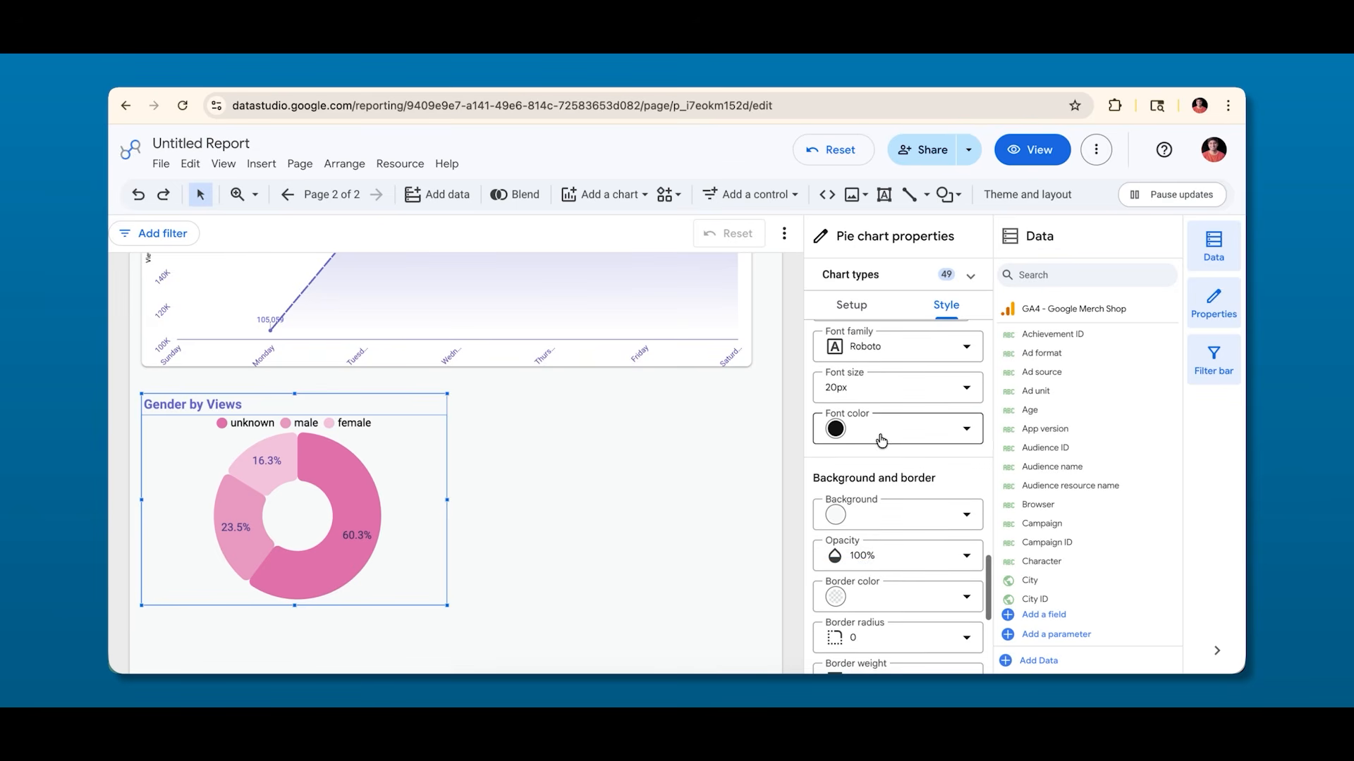
click(882, 437)
click(909, 586)
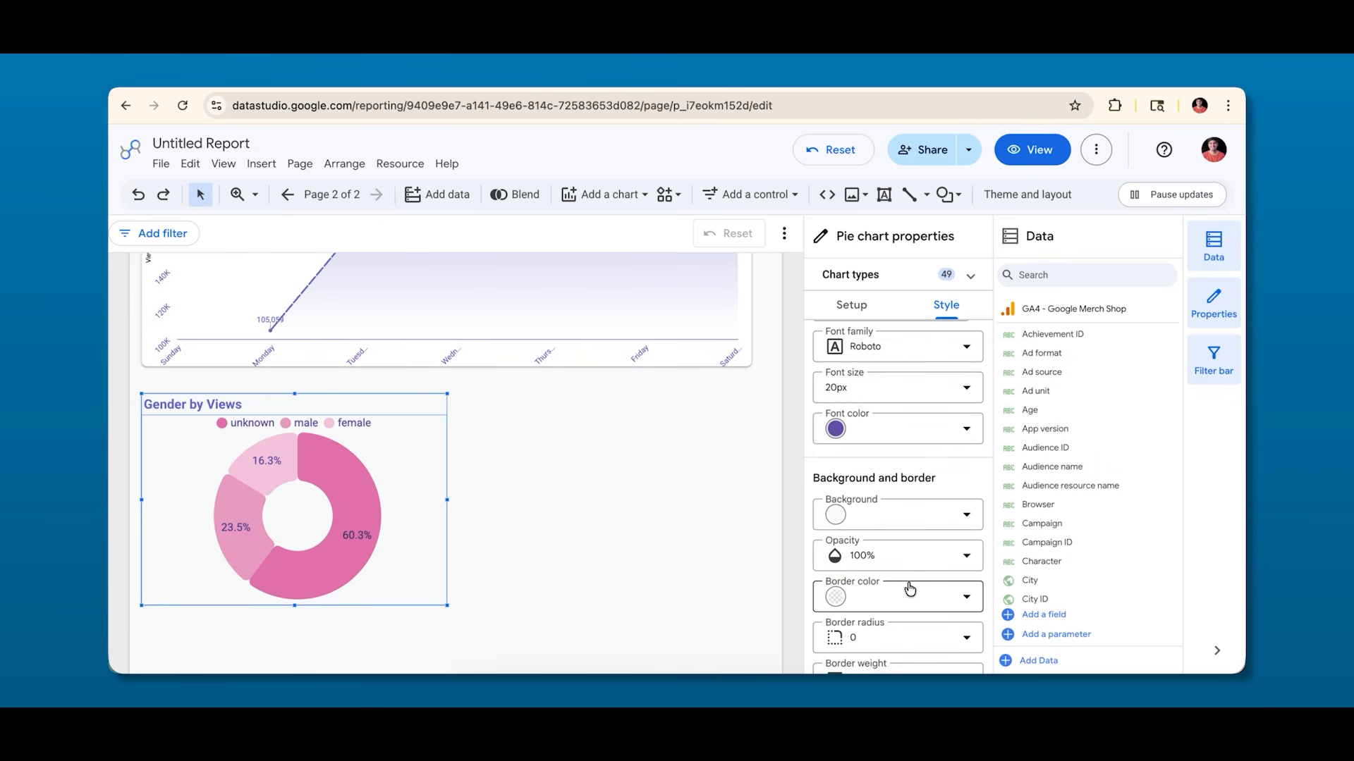
Give the donut chart a white background.
scroll(914, 573, down, 1)
scroll(914, 574, down, 1)
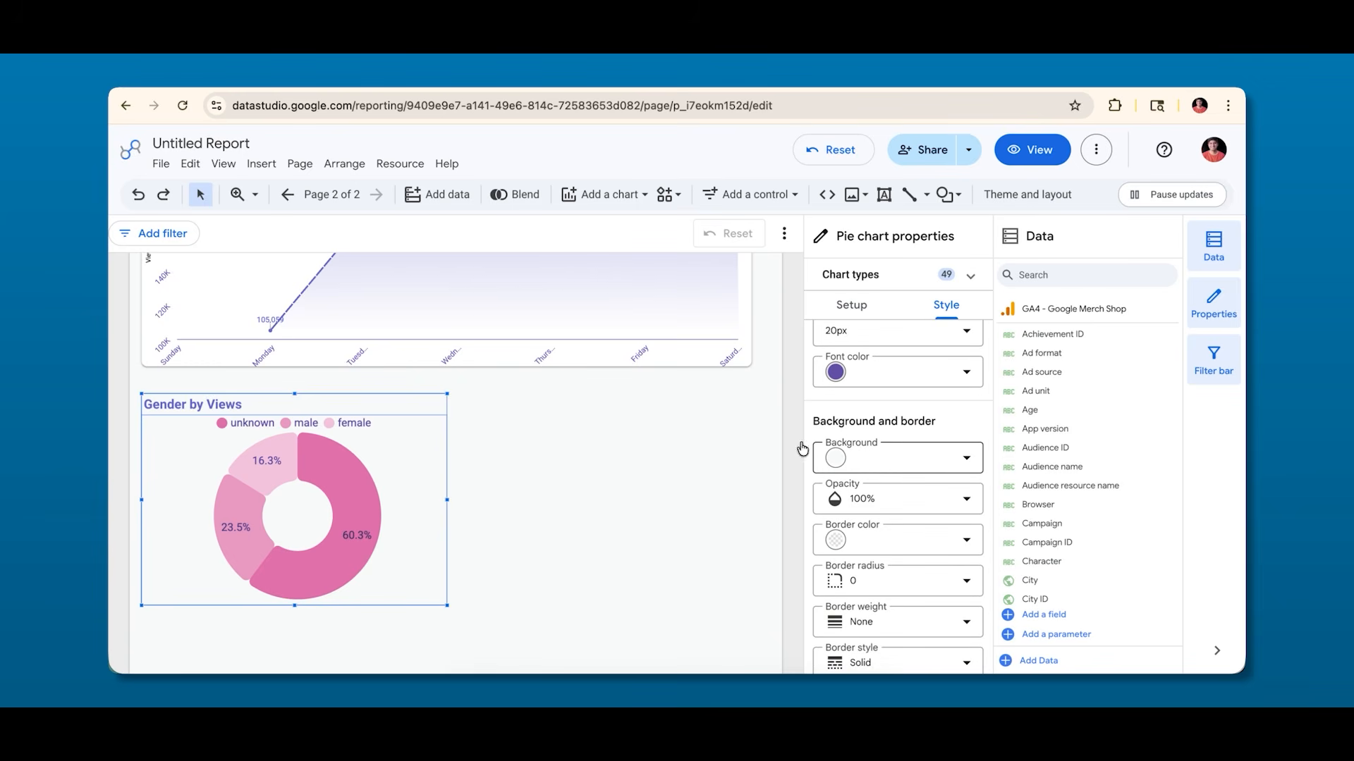
click(874, 471)
click(1052, 383)
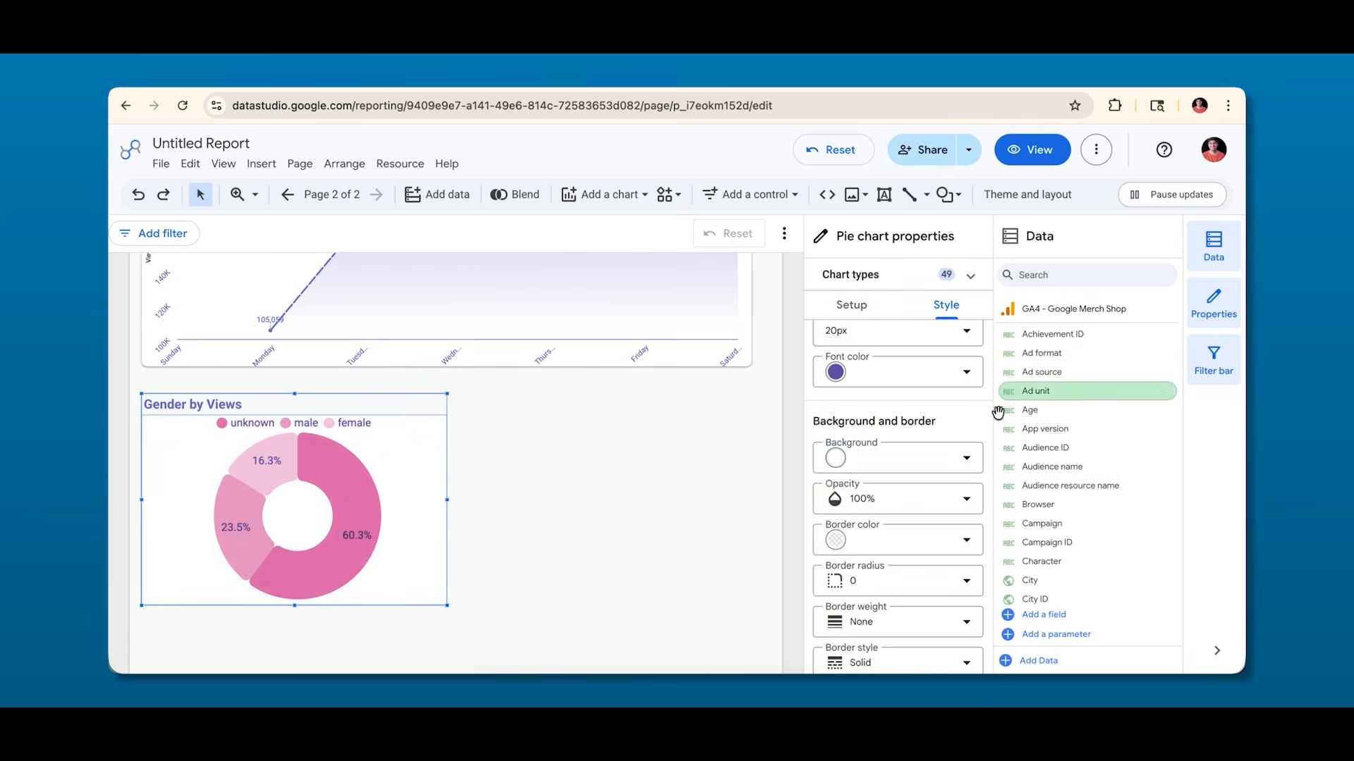
Set the chart background's border radius to 10 and add a border shadow.
click(866, 581)
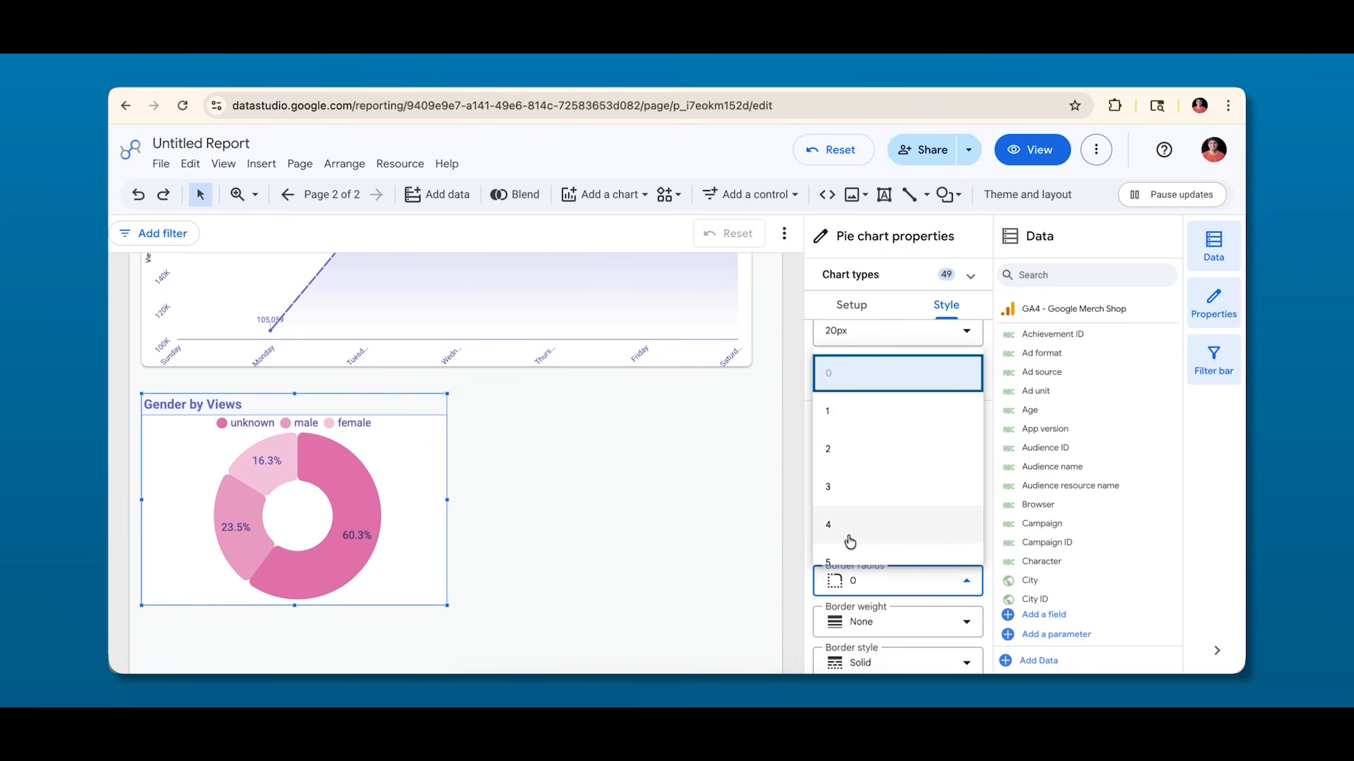
scroll(846, 522, down, 3)
click(837, 423)
scroll(902, 536, down, 3)
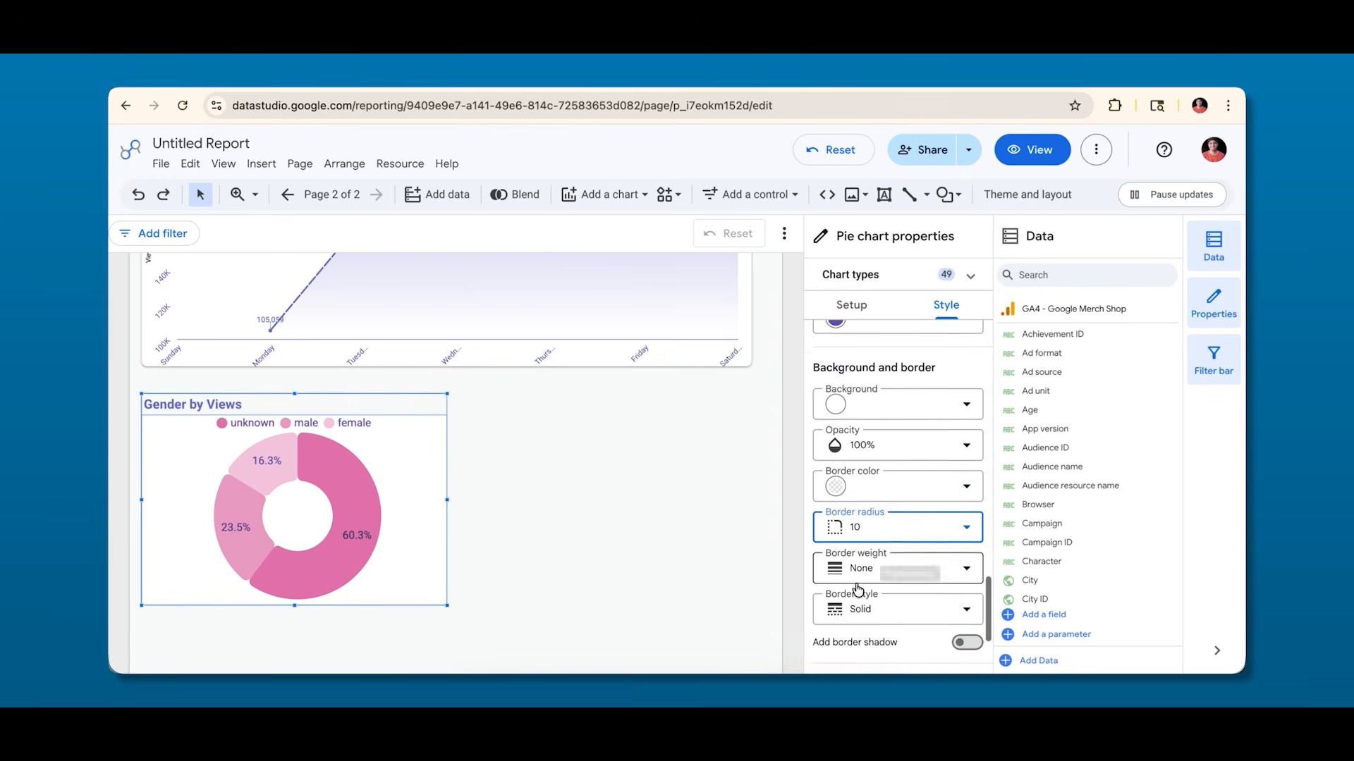
click(961, 544)
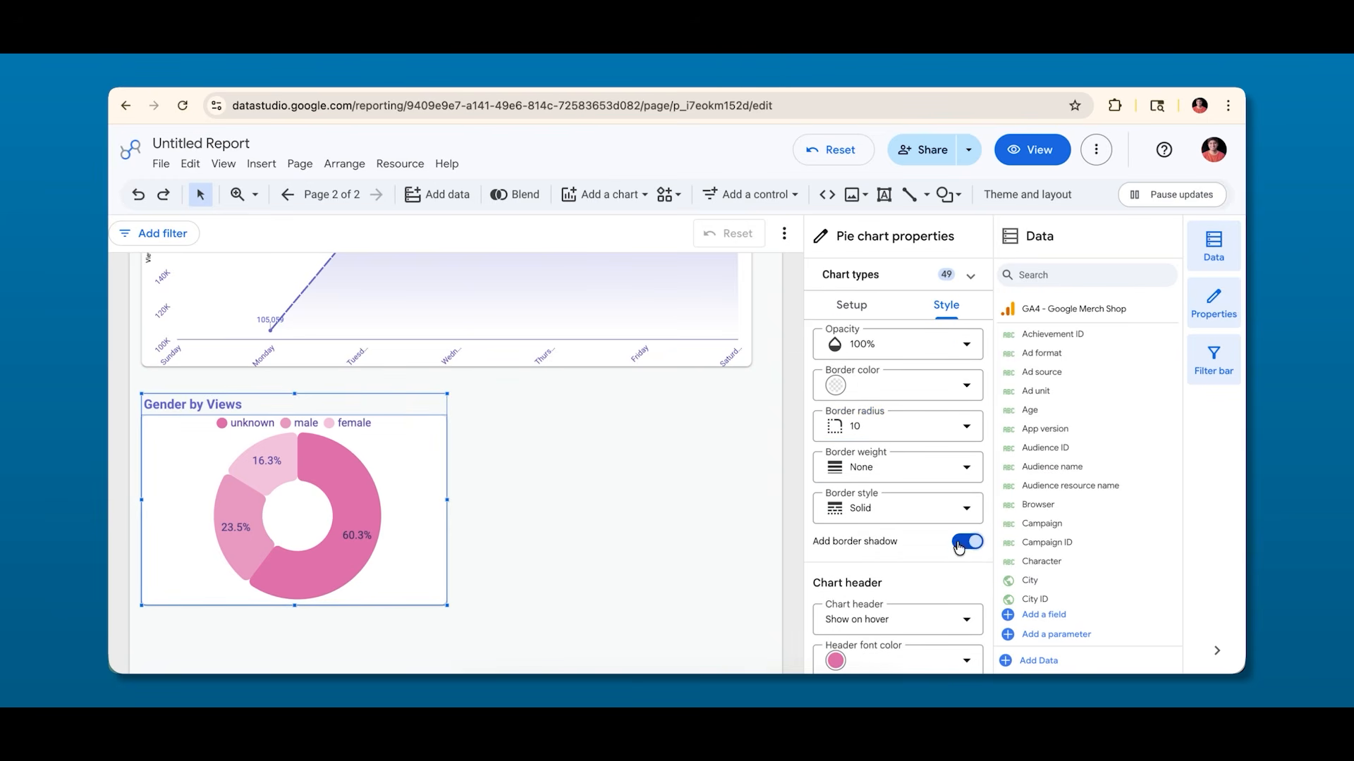
click(533, 528)
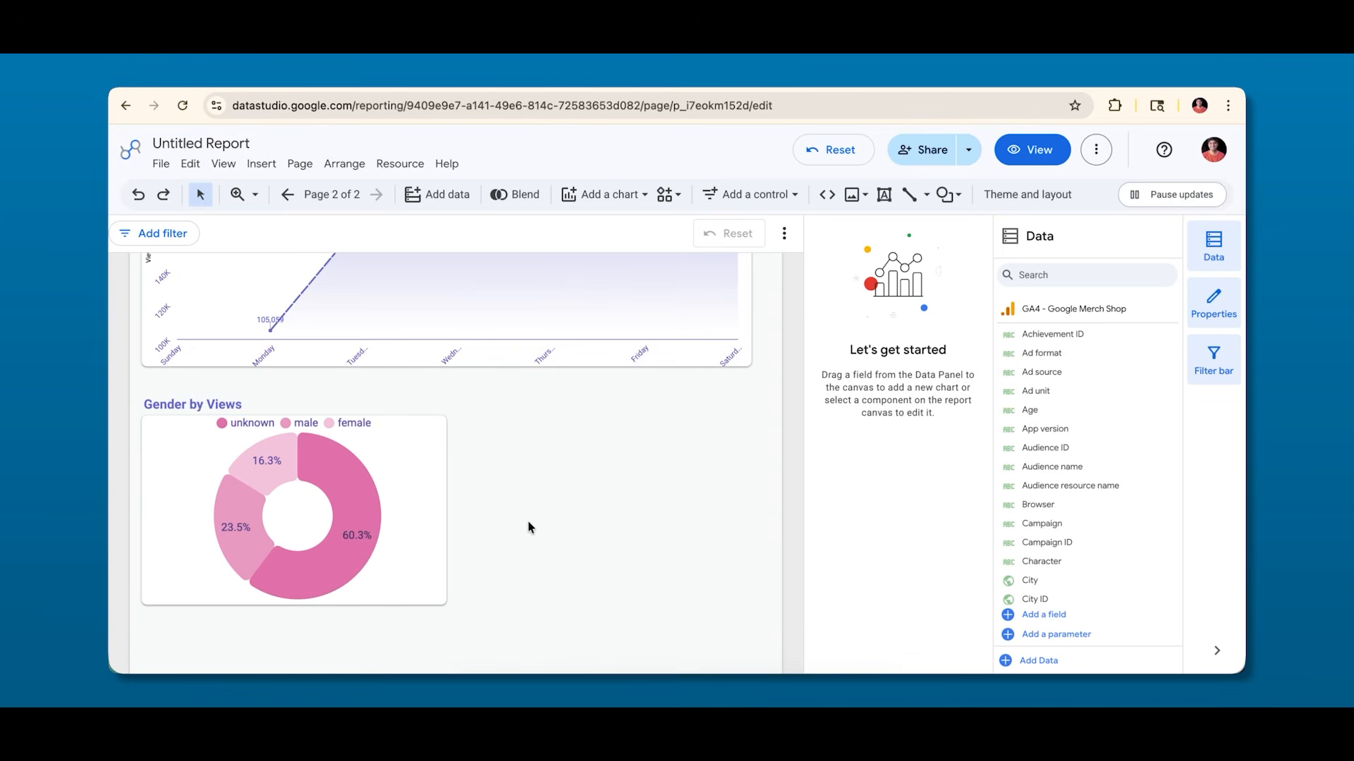
Duplicate the Gender by Views donut chart and place the copy beside the original, to its right.
click(443, 499)
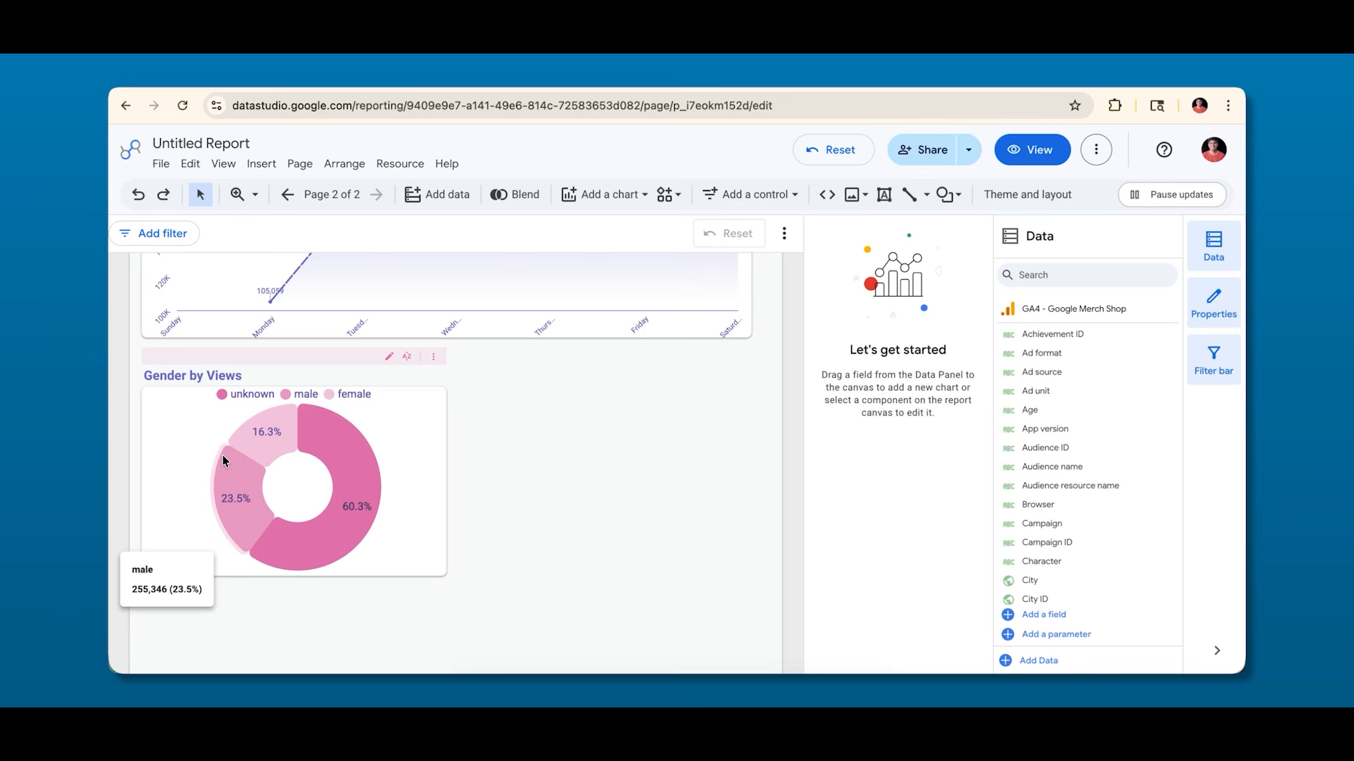
right_click(240, 448)
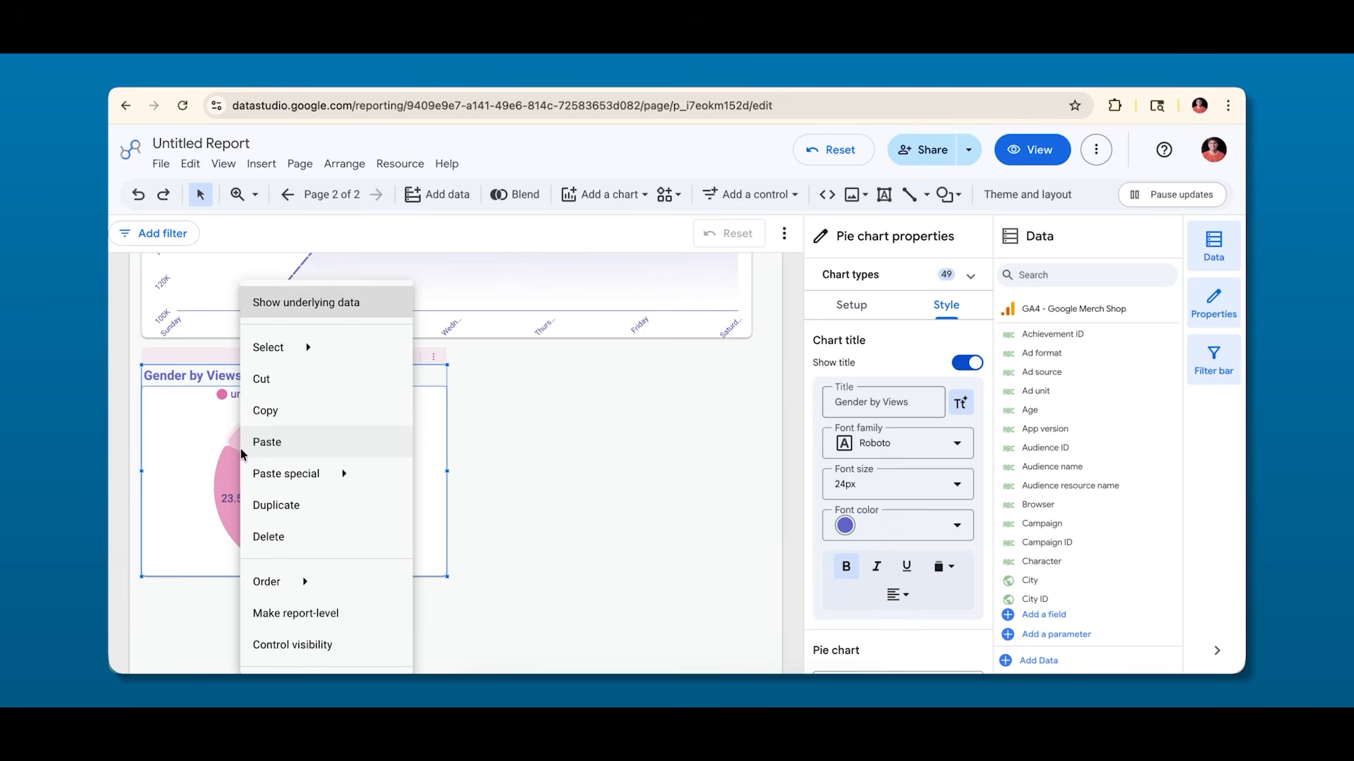
click(278, 505)
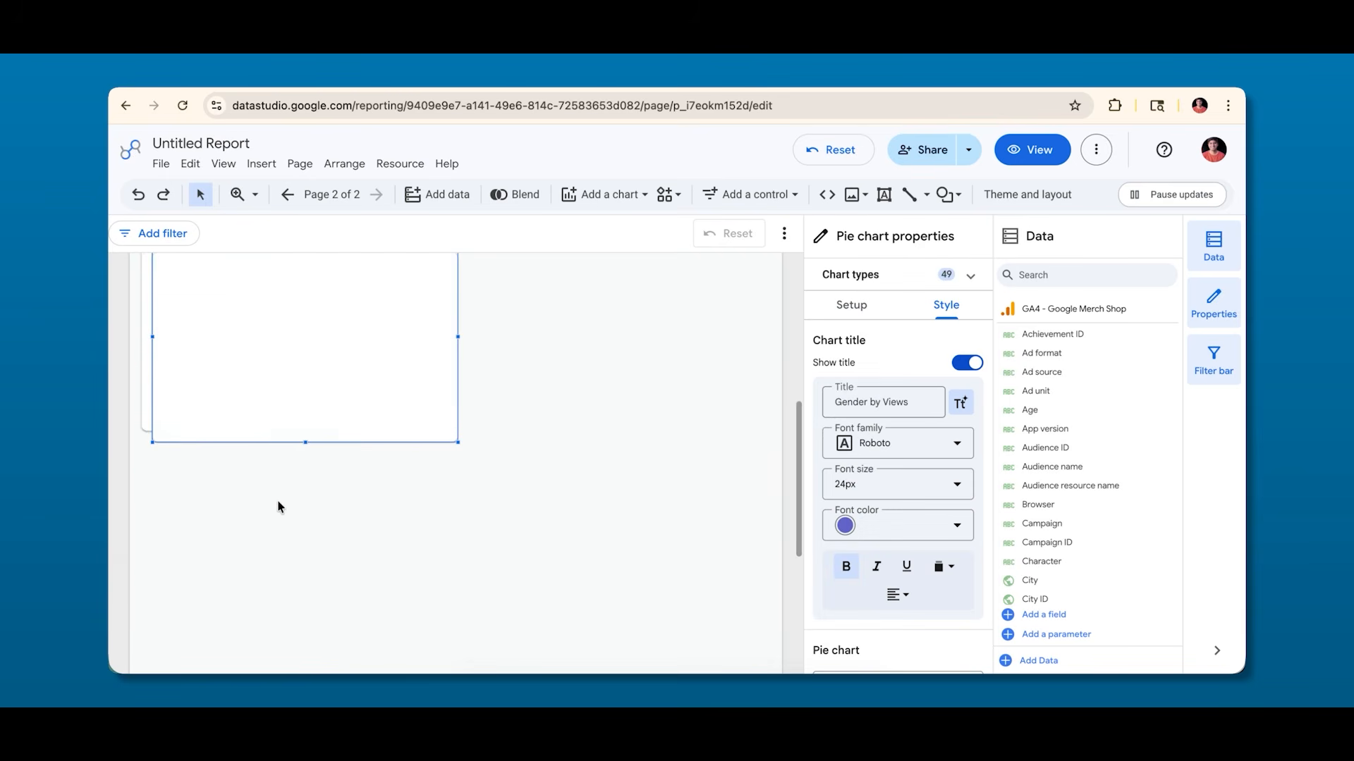
scroll(282, 536, up, 2)
drag(316, 464, 597, 469)
drag(694, 465, 722, 454)
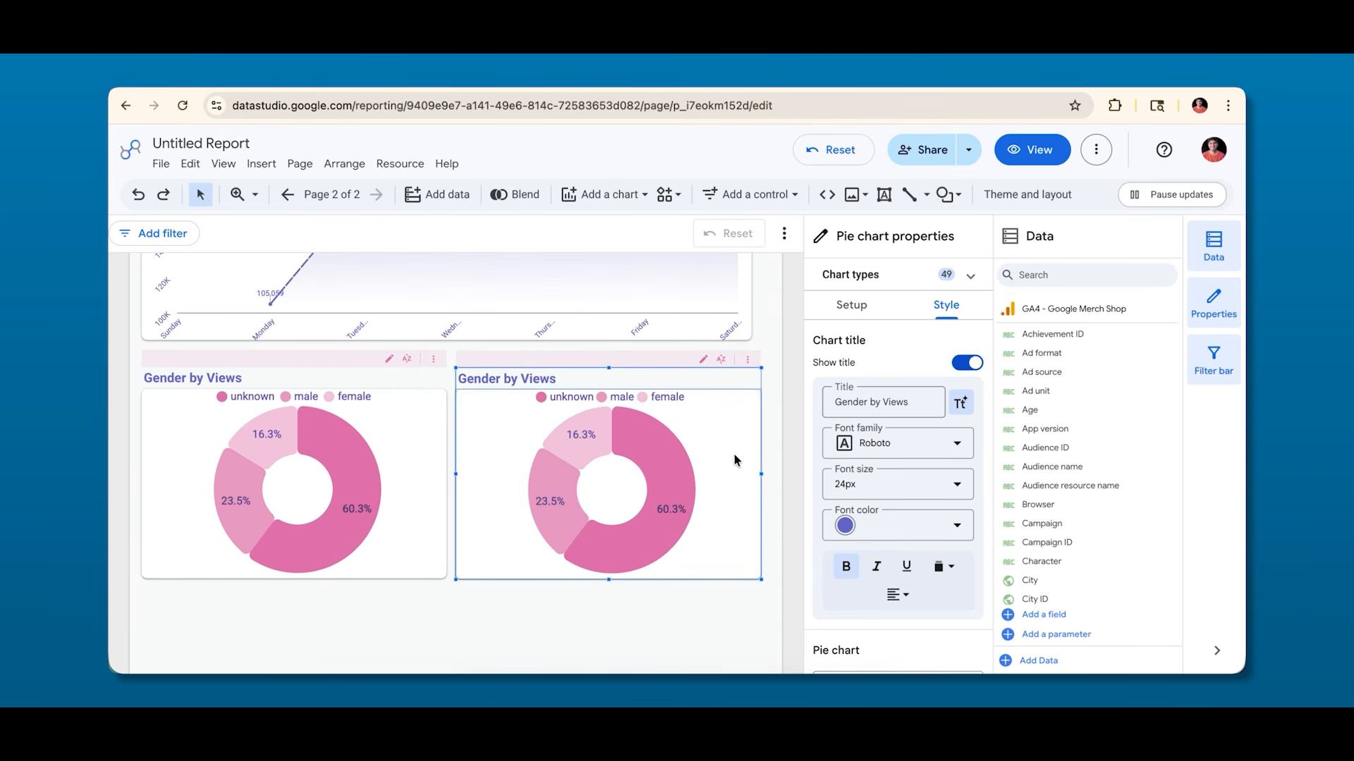
Change the duplicated donut chart's single color to the theme's indigo blue.
scroll(867, 493, down, 4)
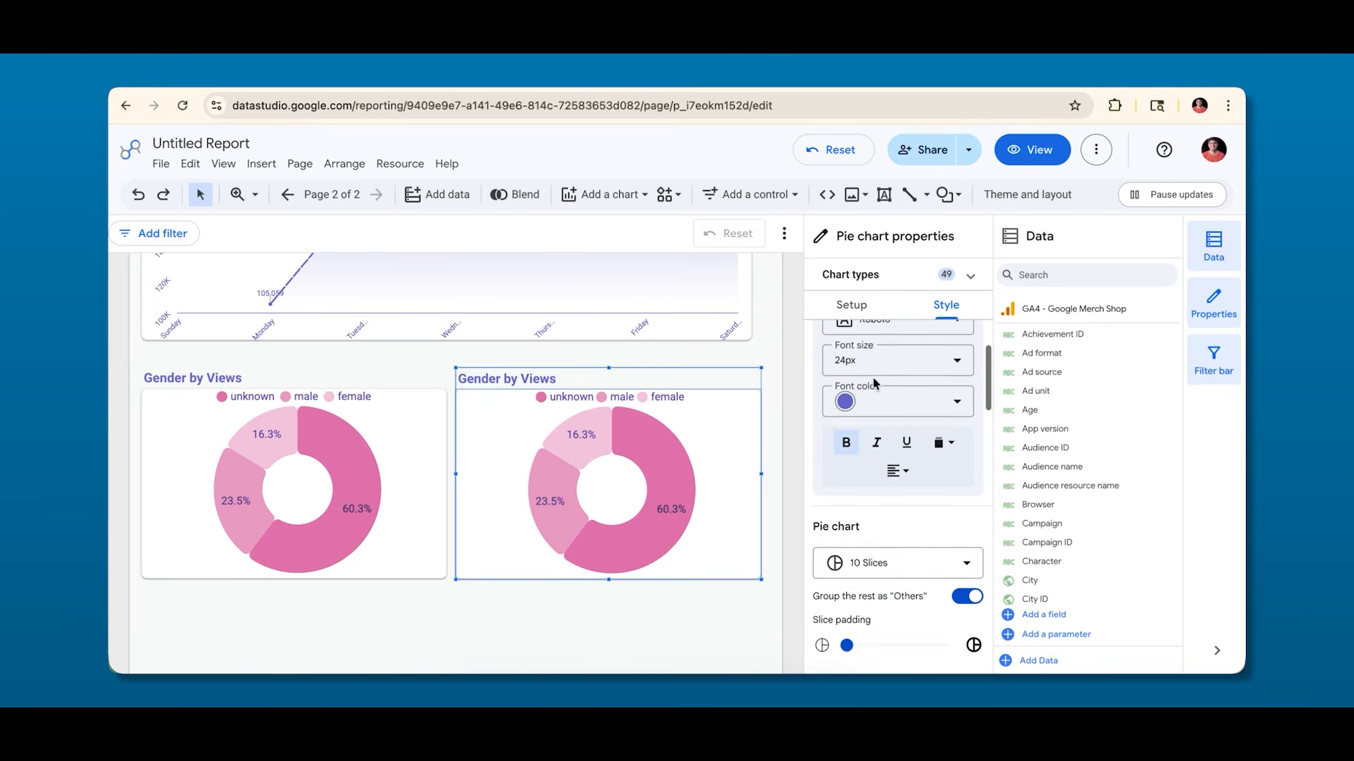
scroll(864, 525, down, 4)
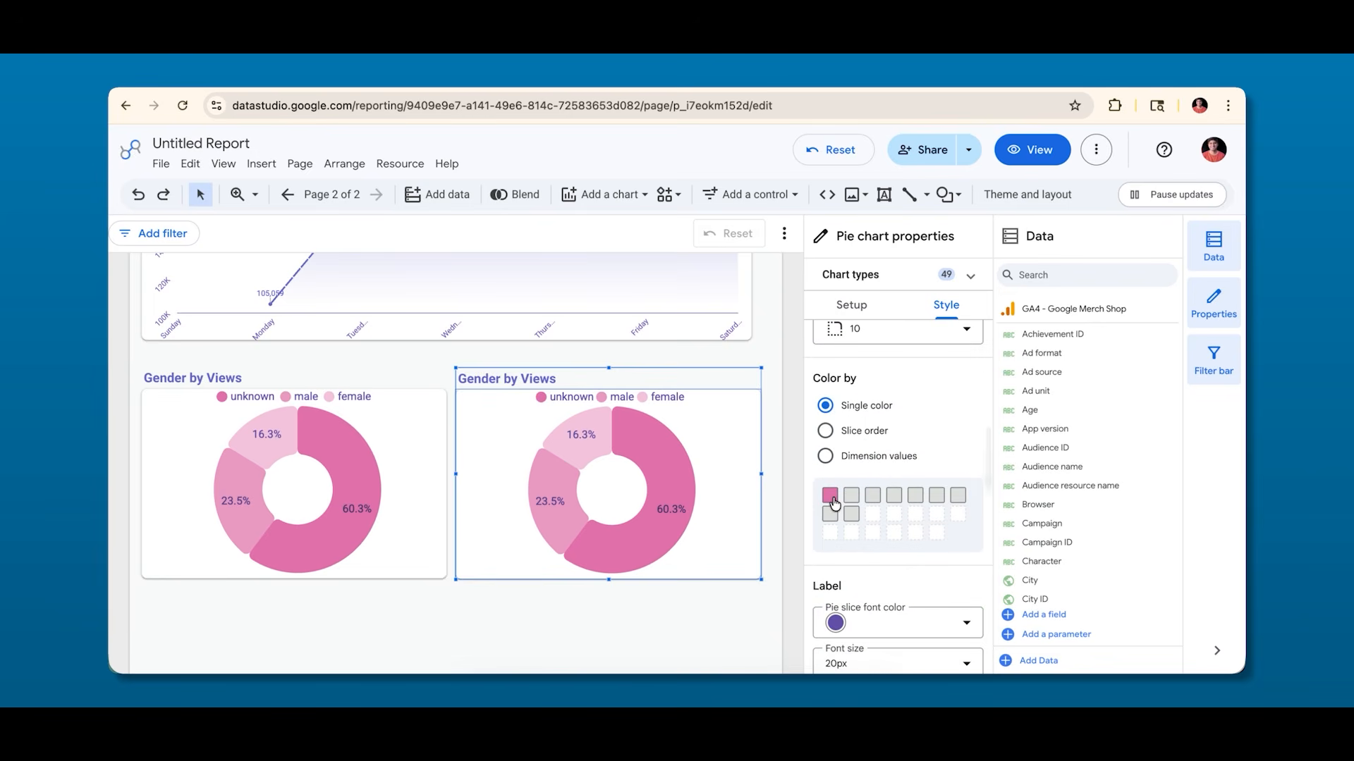
click(831, 497)
click(942, 586)
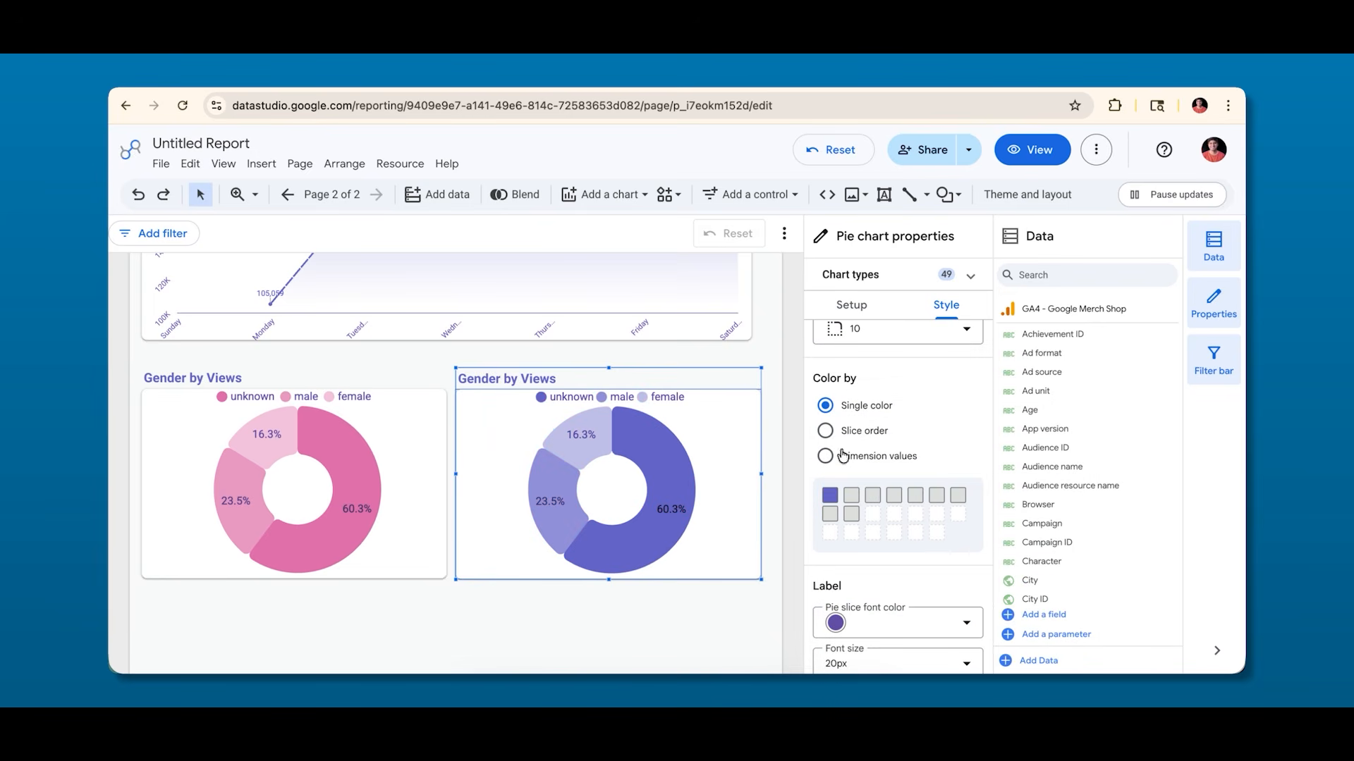
Change the duplicated donut chart's dimension to Device category.
click(850, 307)
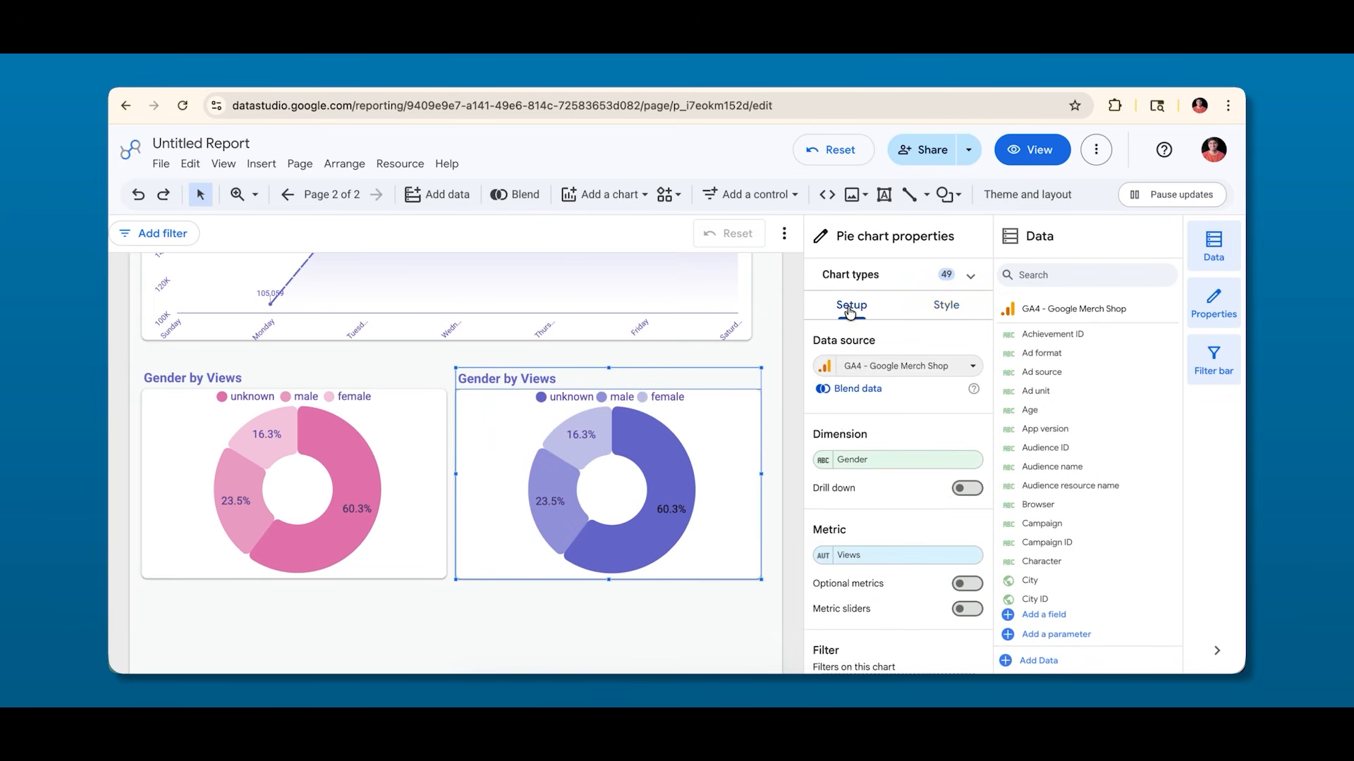
click(867, 460)
text(device)
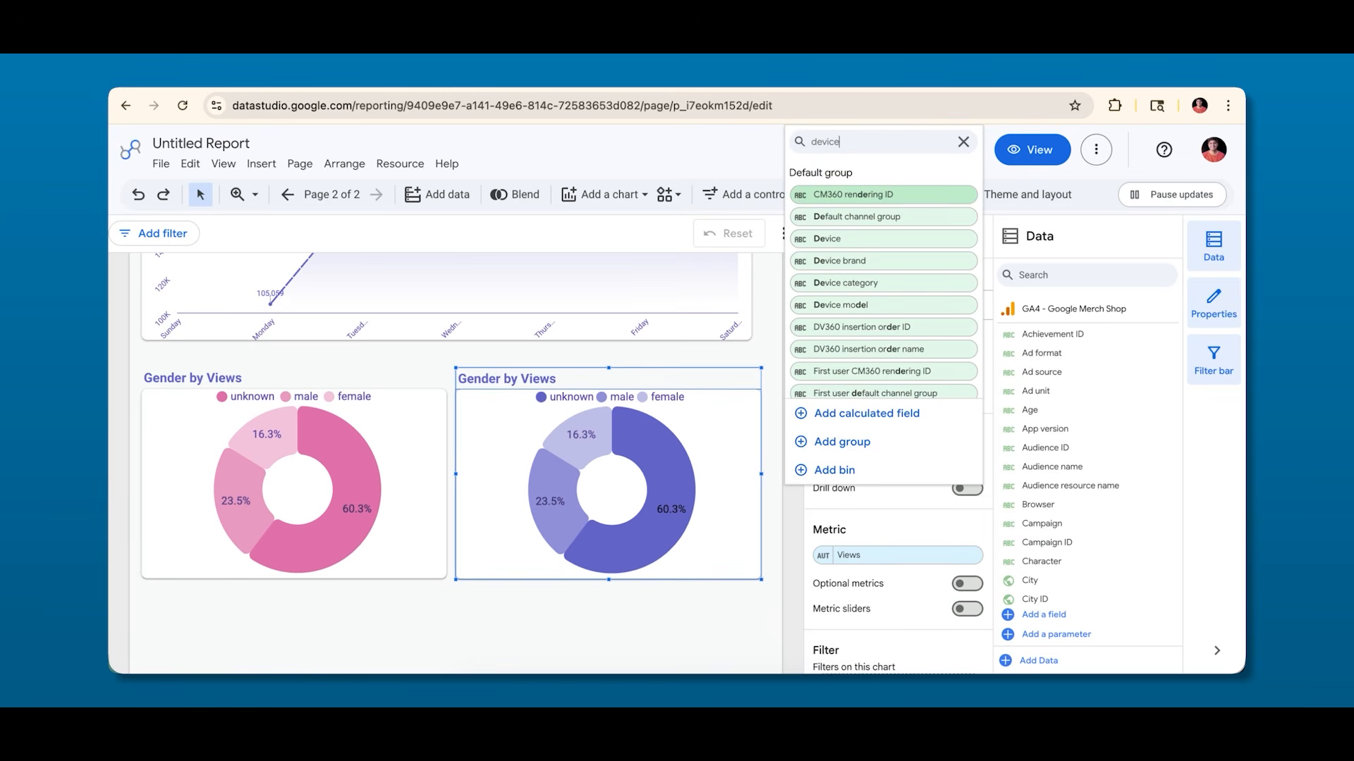
click(849, 240)
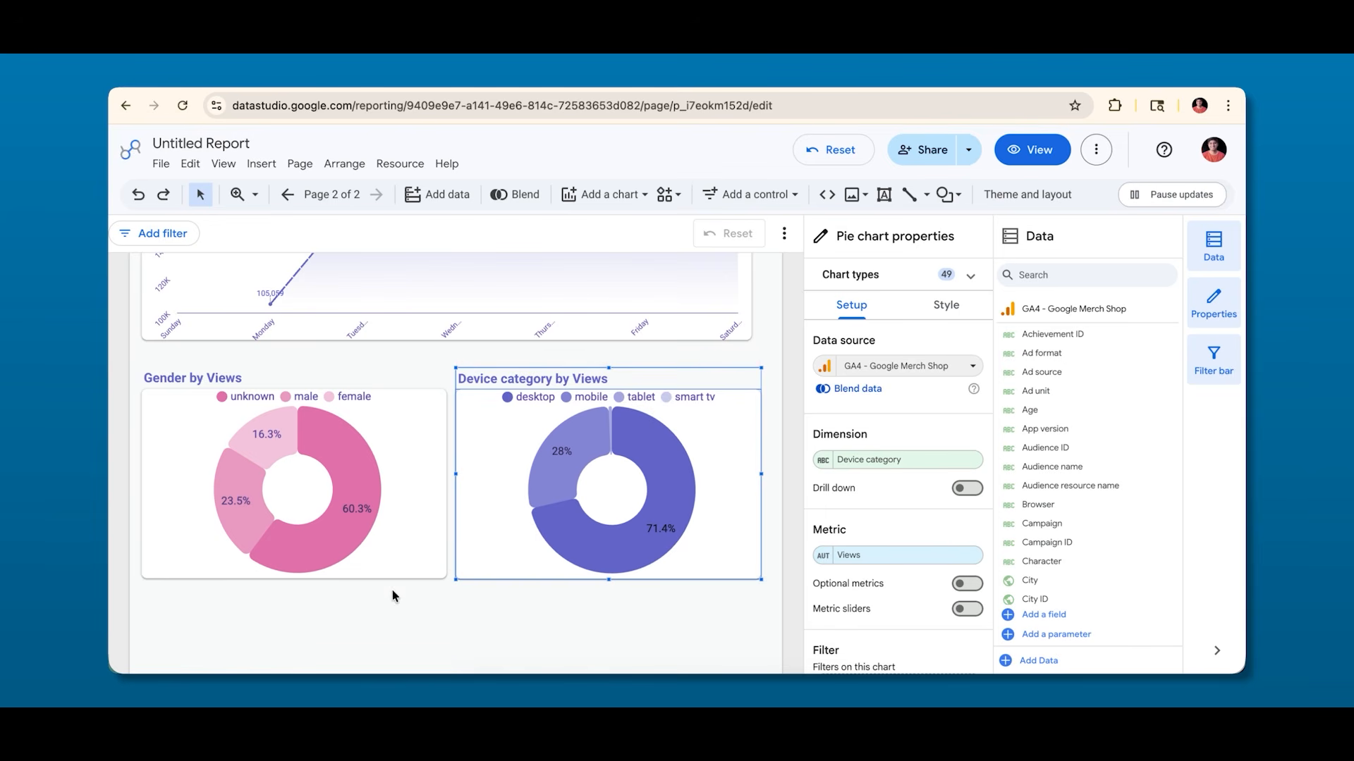
Add a Google Maps bubble chart below the donut charts and widen it to span both of them.
click(402, 620)
scroll(524, 402, down, 2)
click(568, 194)
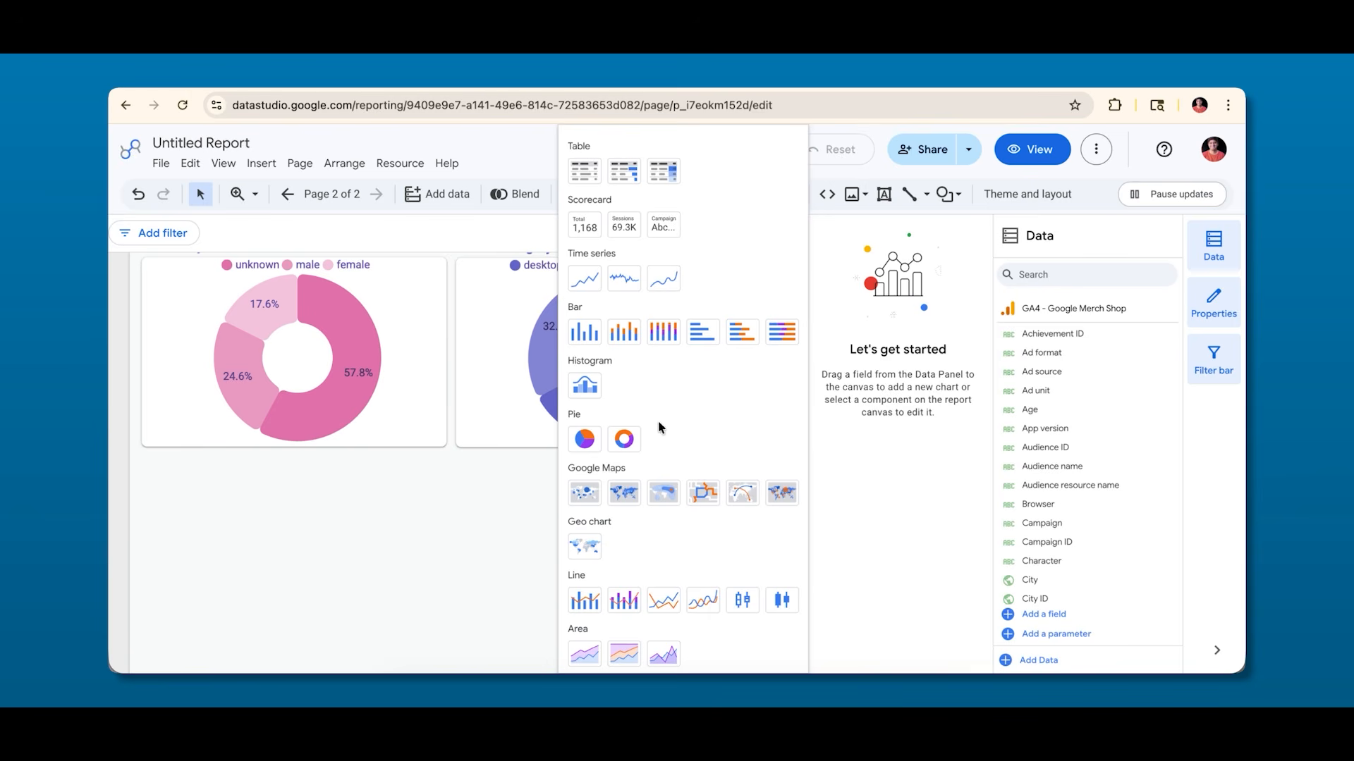
click(583, 494)
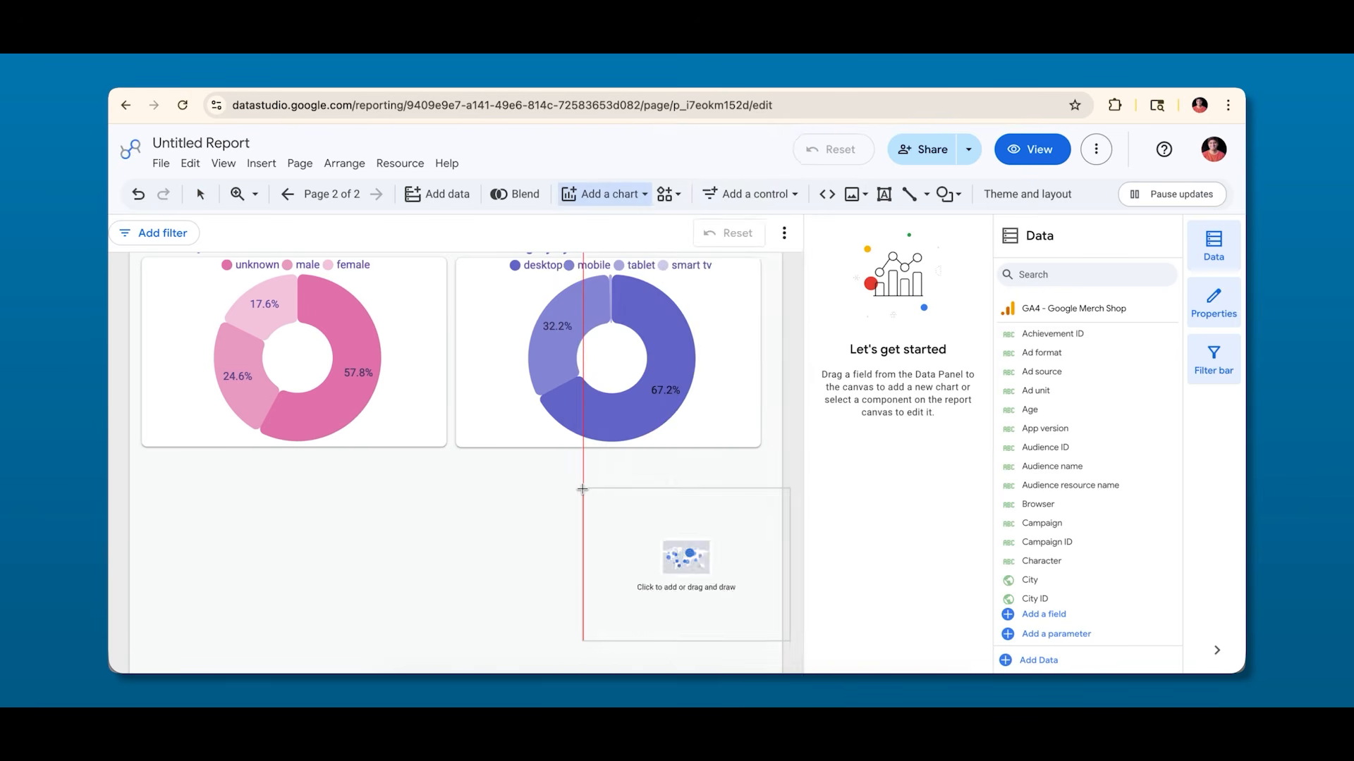
click(146, 475)
scroll(127, 438, down, 2)
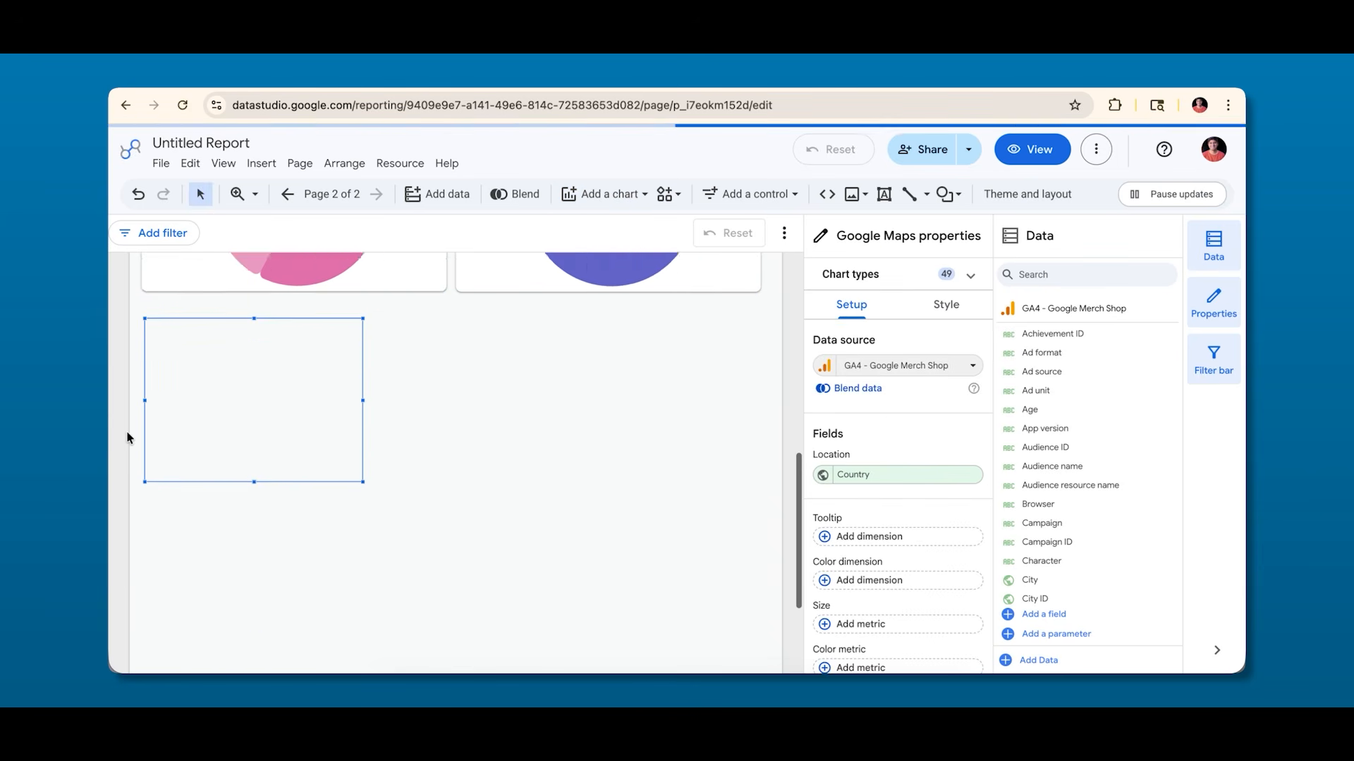
drag(363, 452, 757, 483)
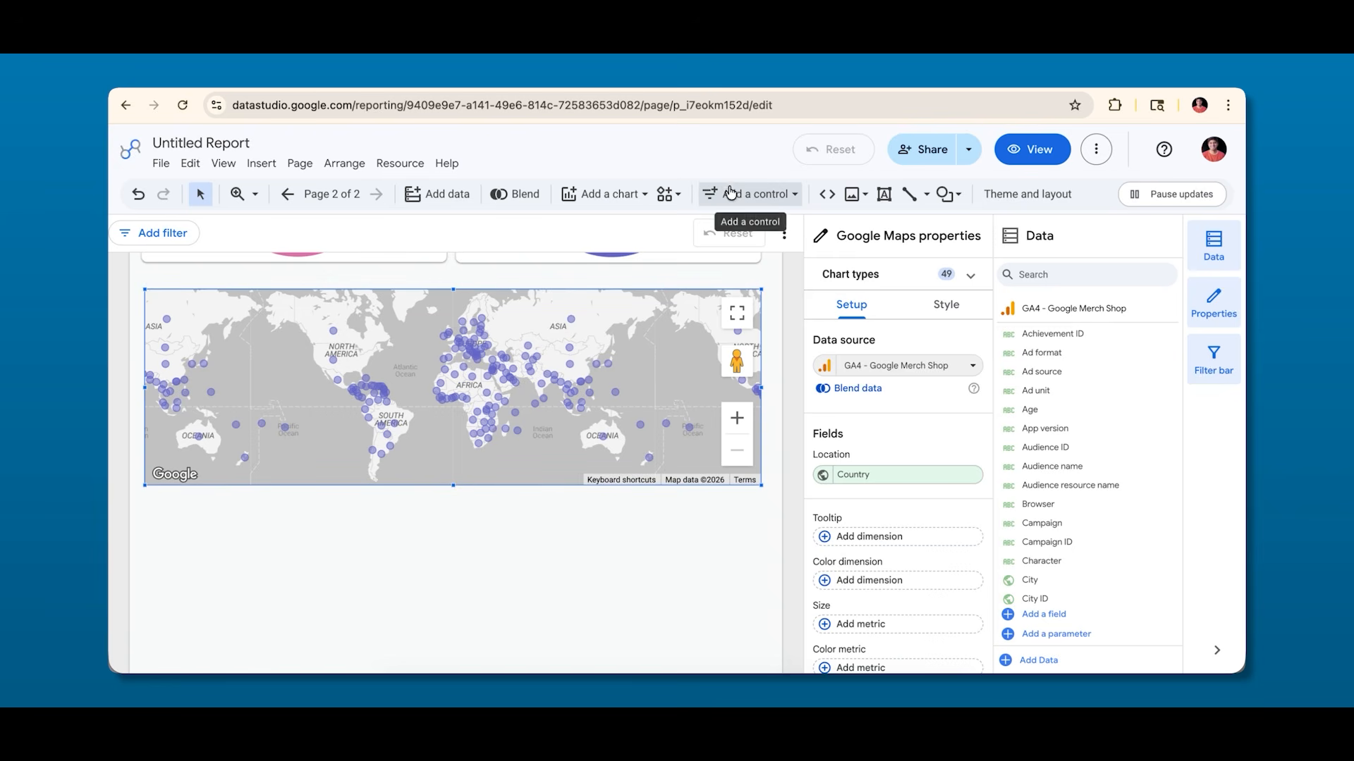
Extend the map chart's height downward by about a third.
click(636, 191)
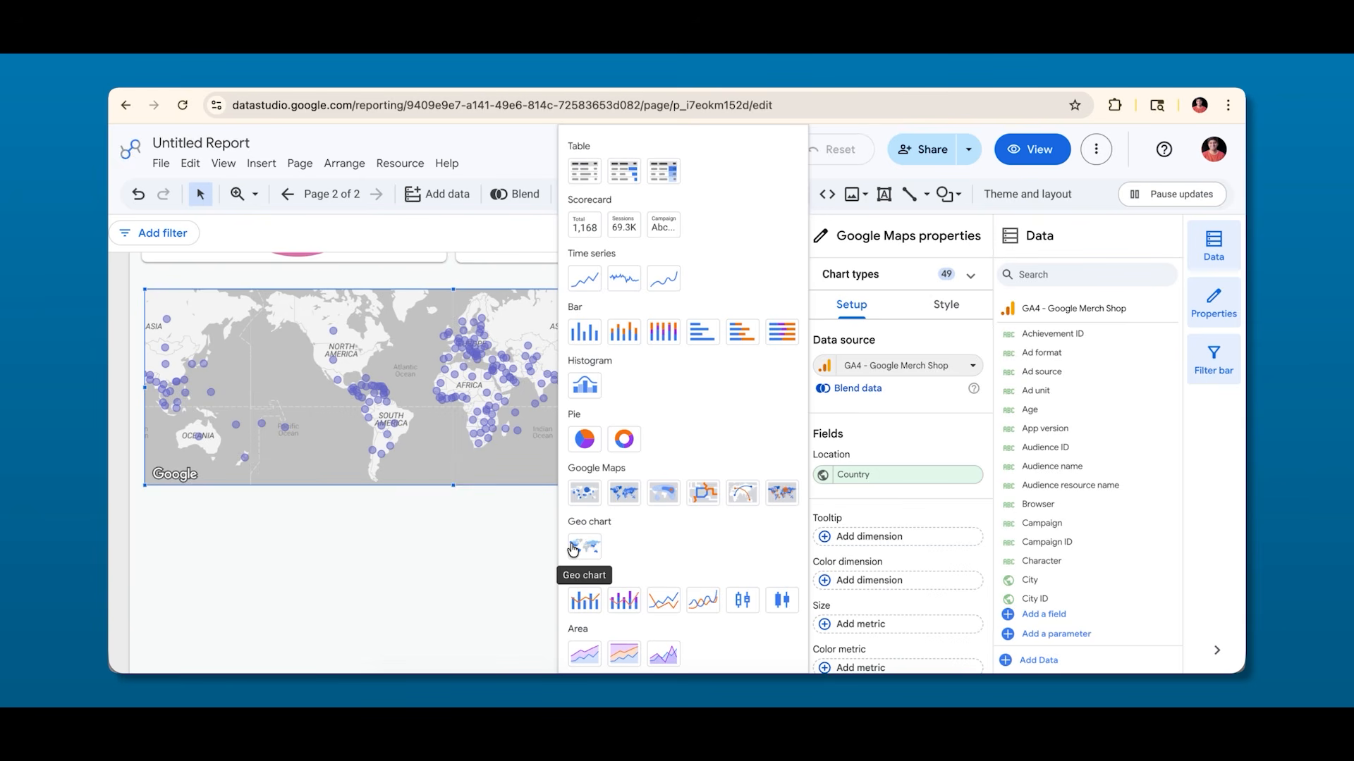
click(405, 421)
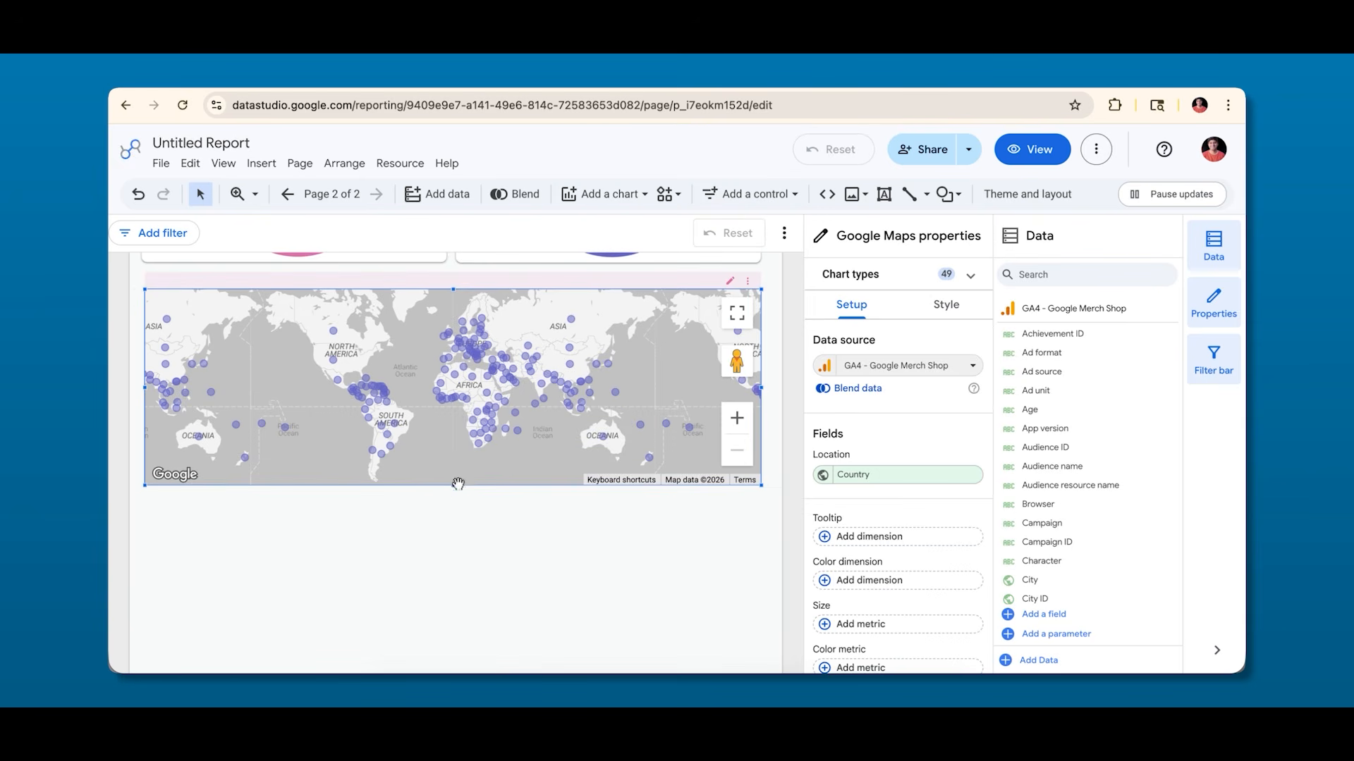
drag(452, 485, 451, 554)
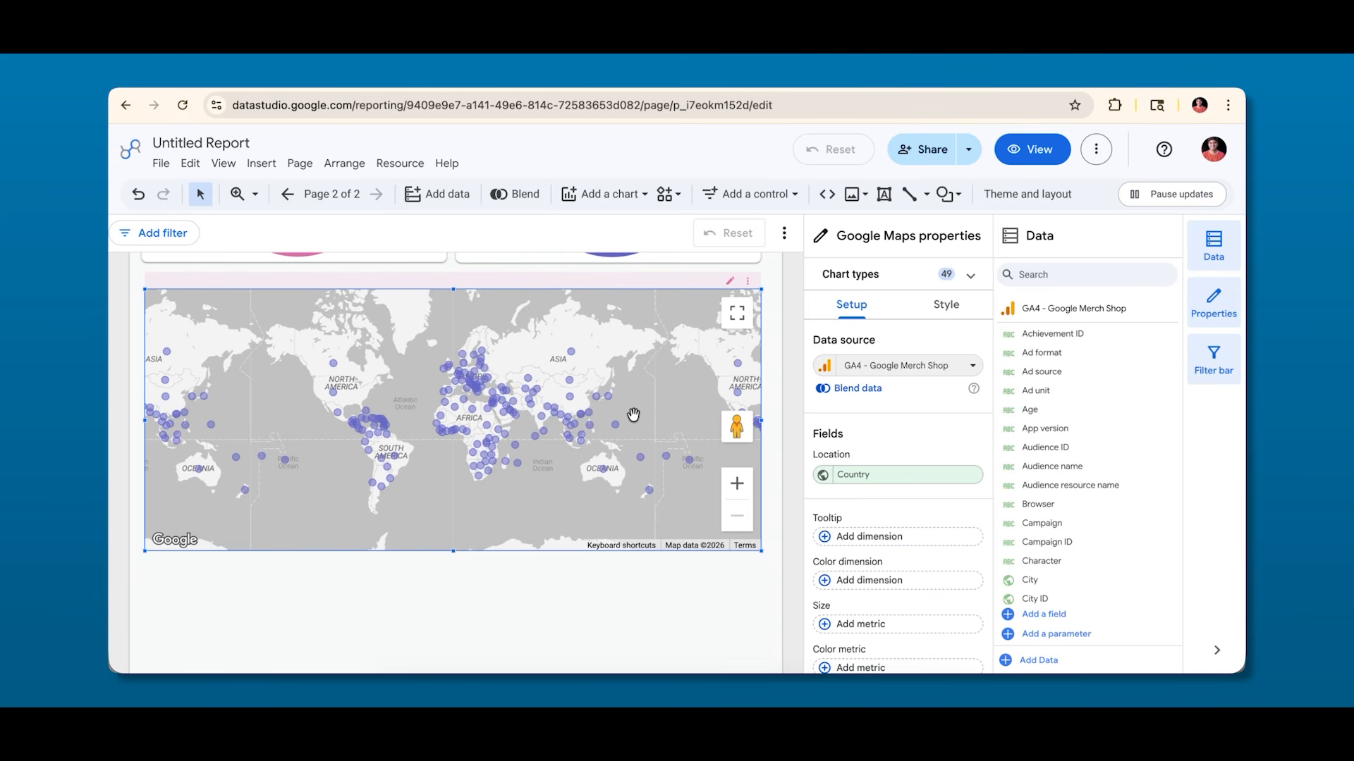
Try City as the map's location field and switch back to Country.
scroll(818, 396, down, 2)
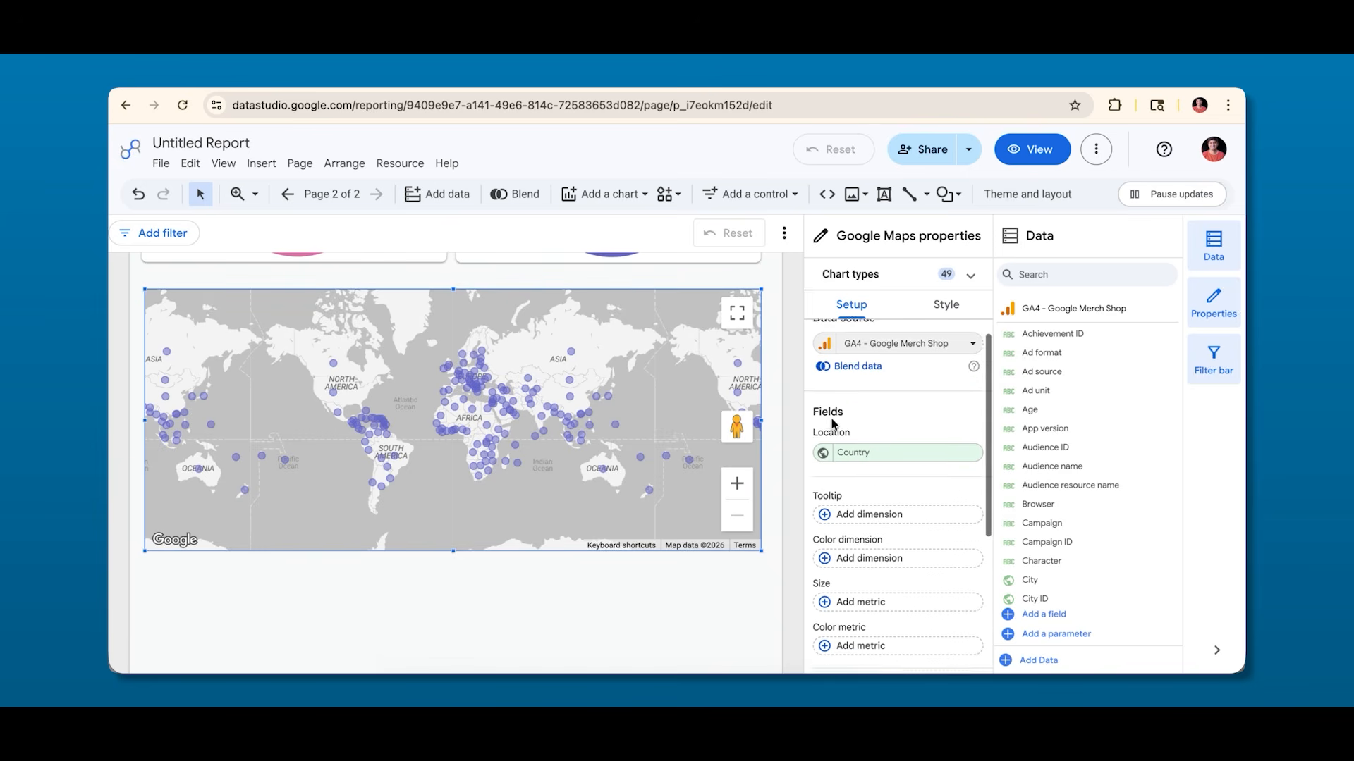
scroll(831, 434, down, 3)
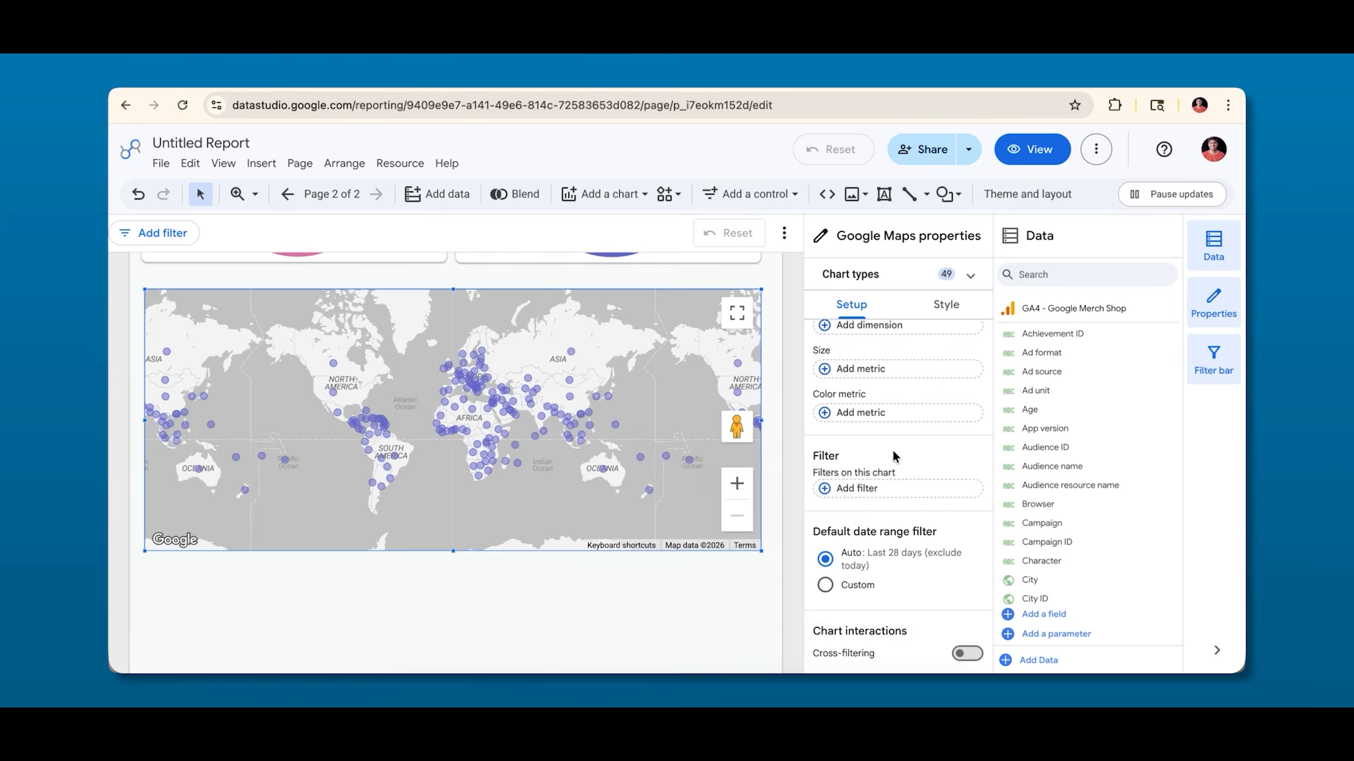
scroll(892, 453, up, 5)
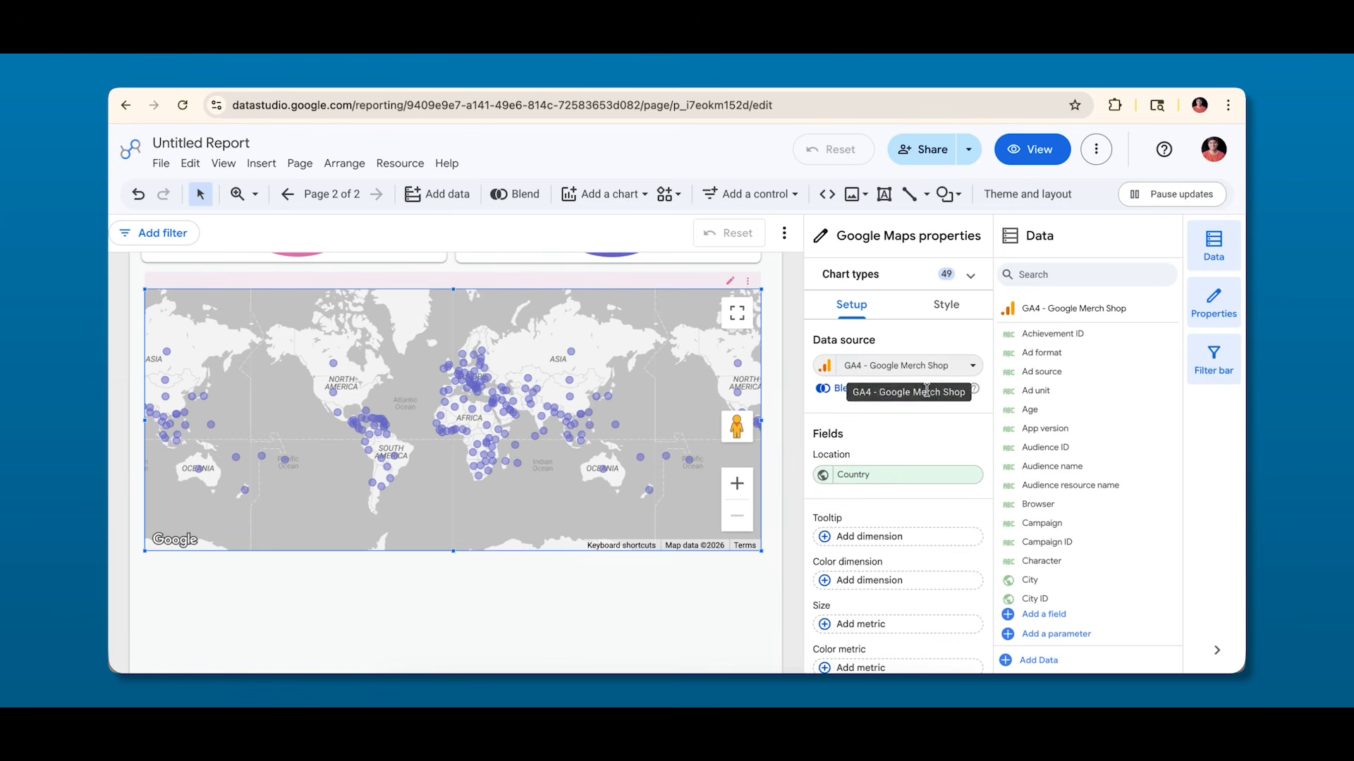
scroll(870, 444, down, 1)
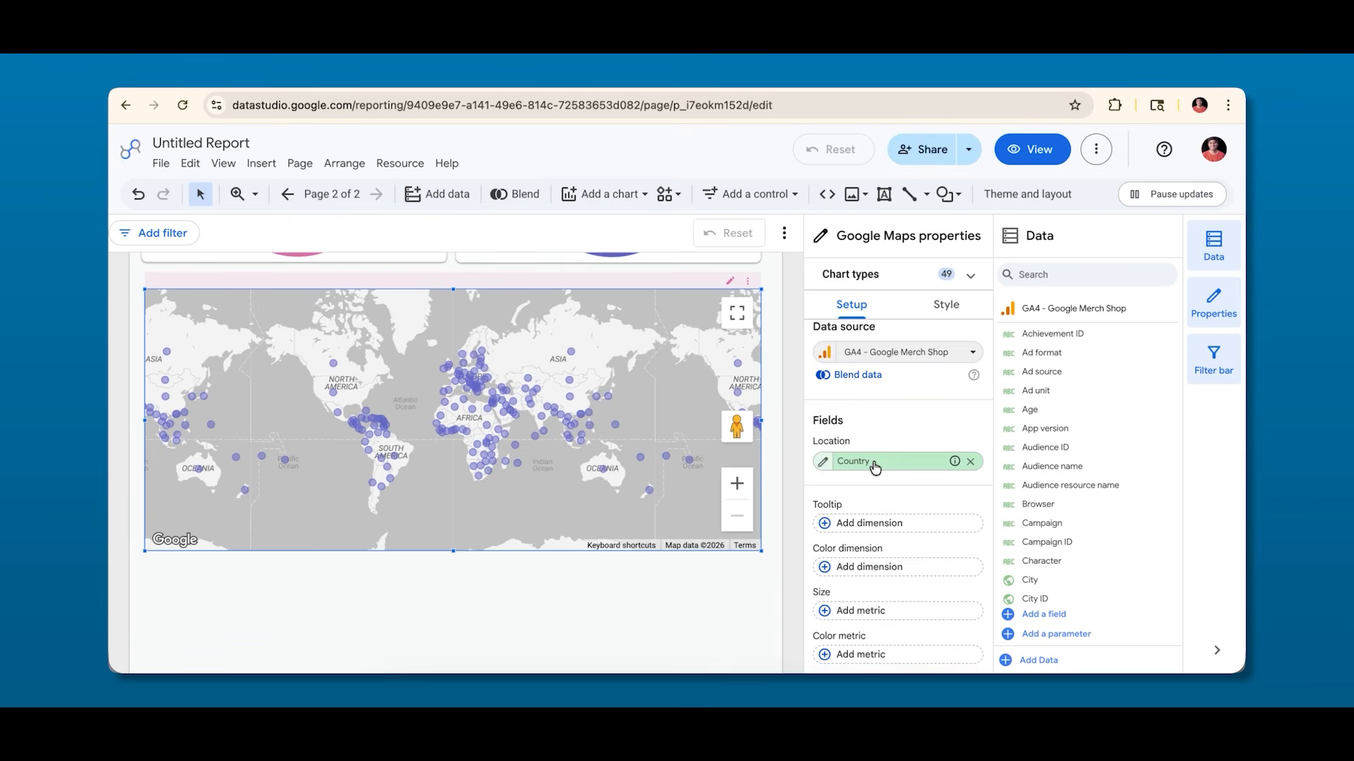
click(874, 461)
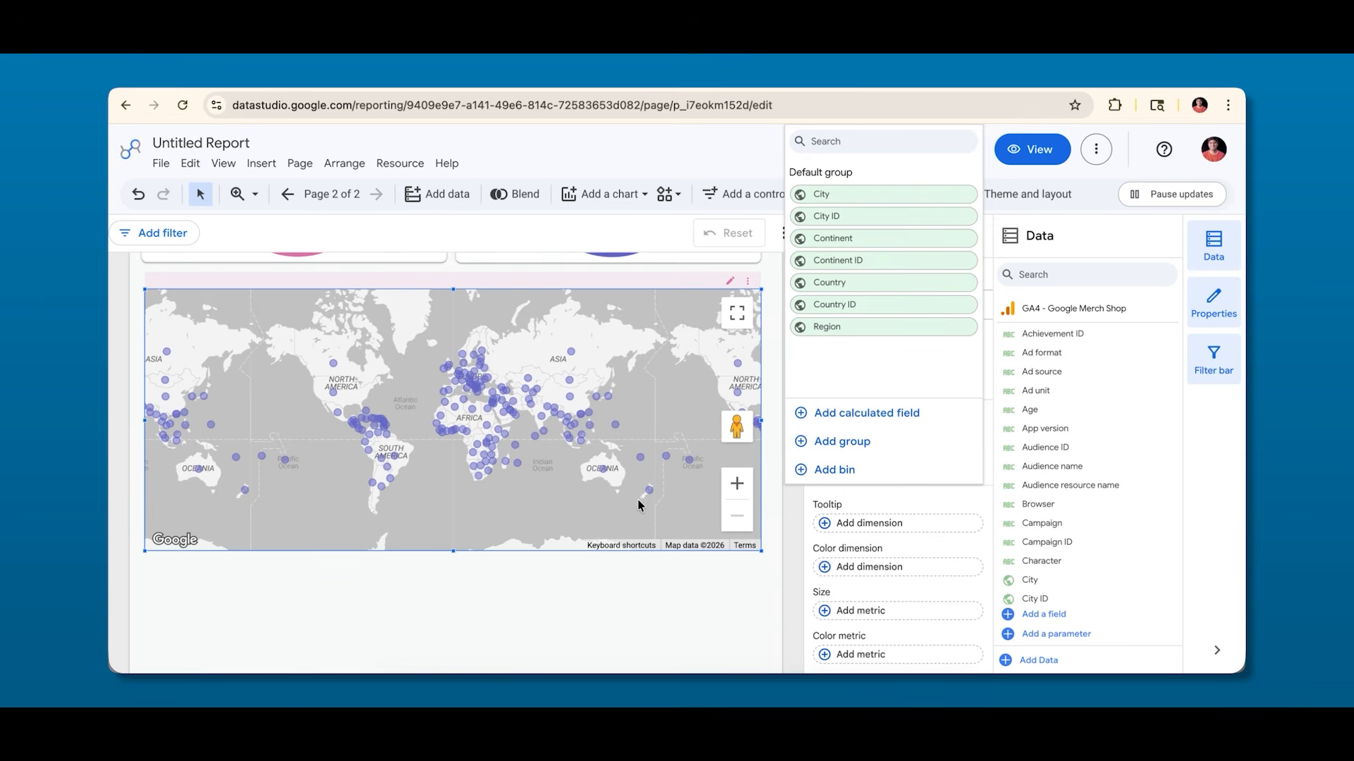
click(821, 194)
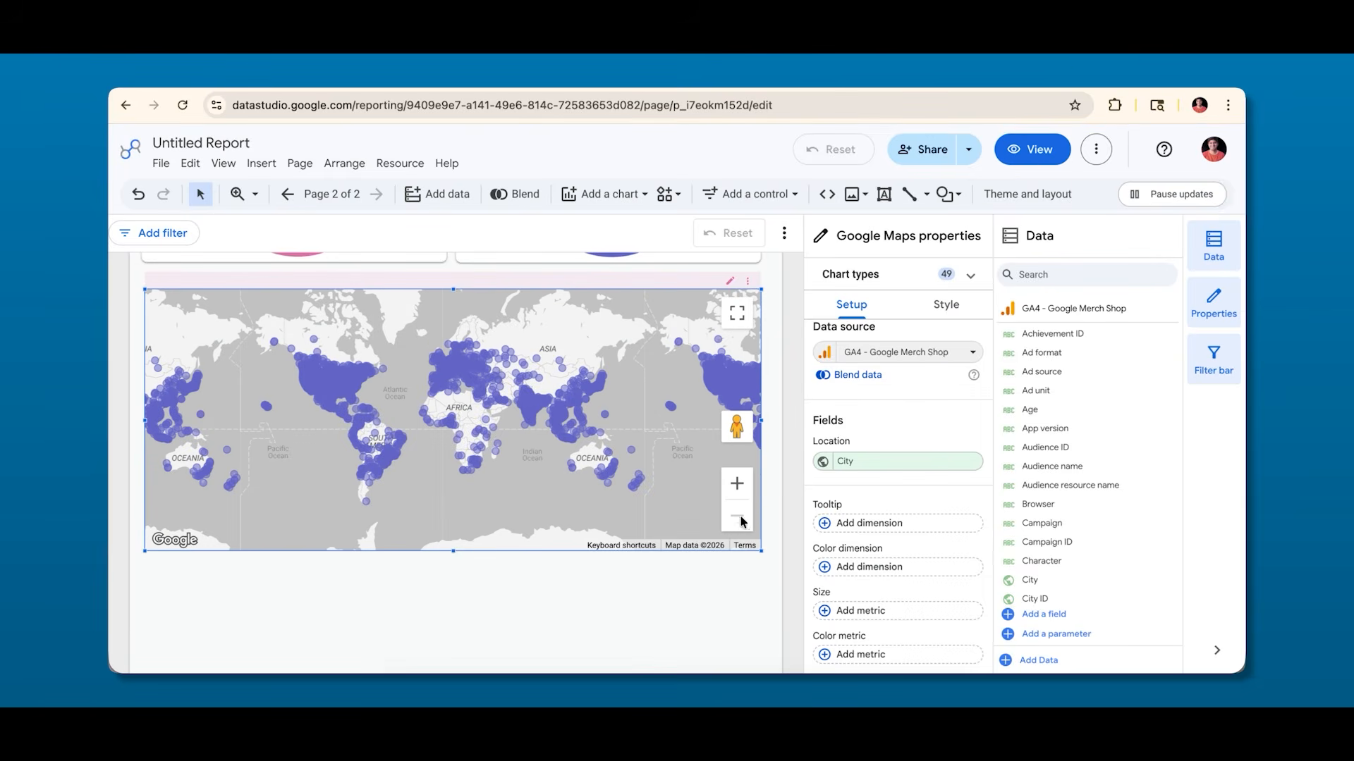
click(846, 461)
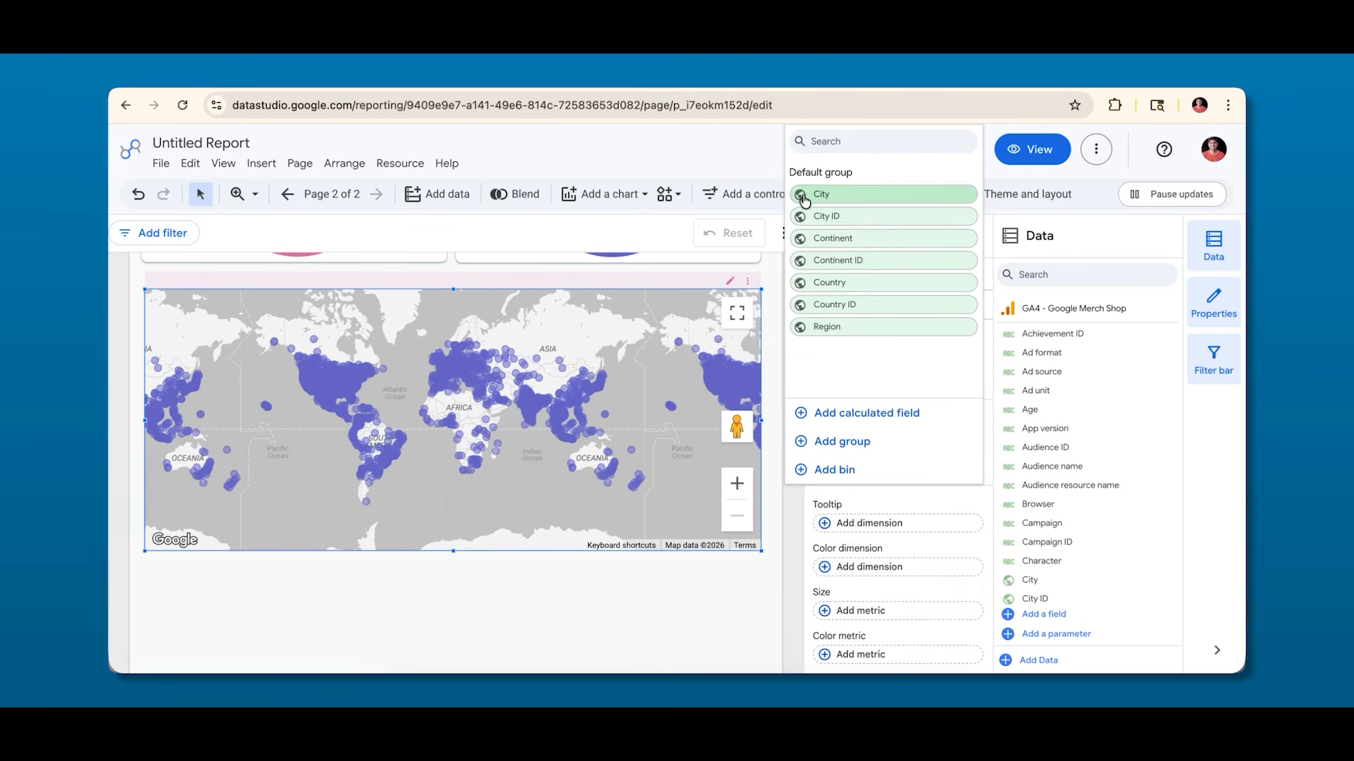
click(826, 284)
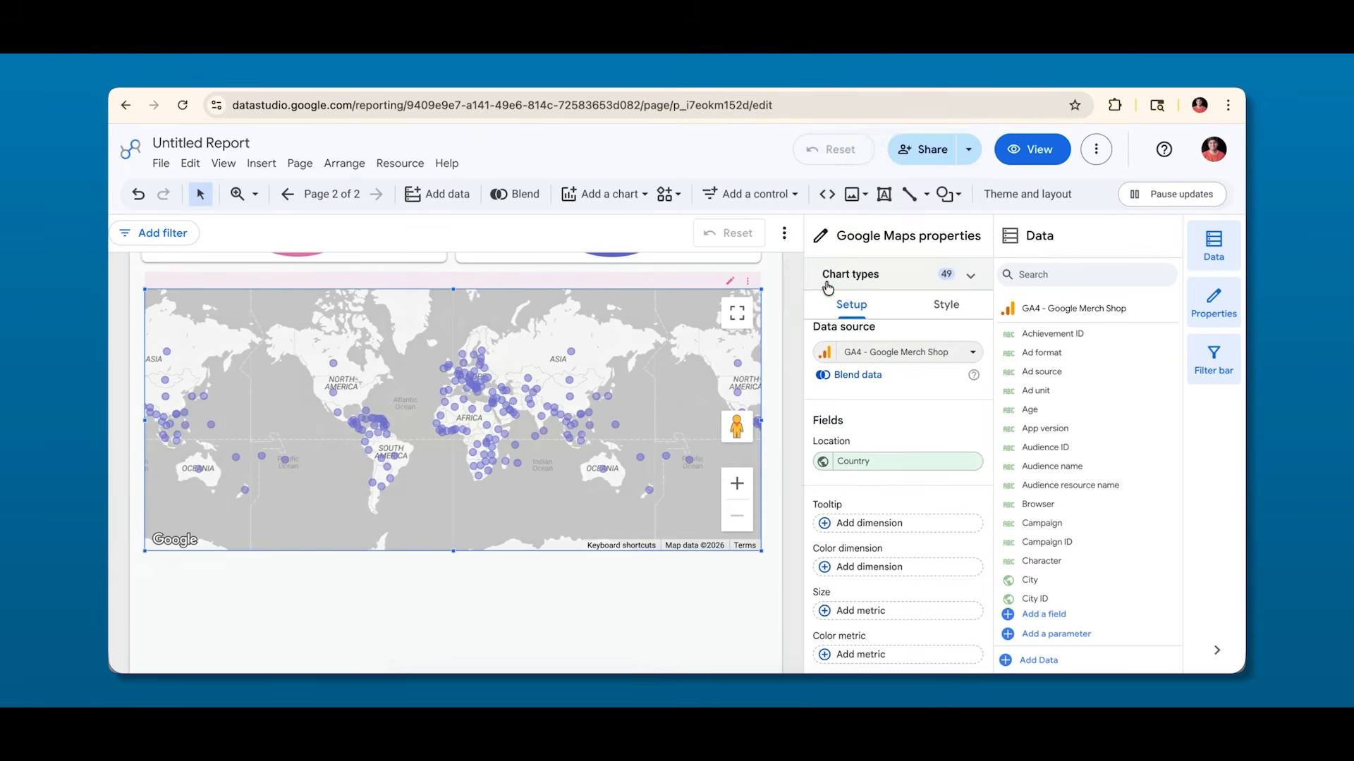
Size the map's bubbles by the Total users metric and inspect the large North American bubble.
scroll(905, 430, down, 2)
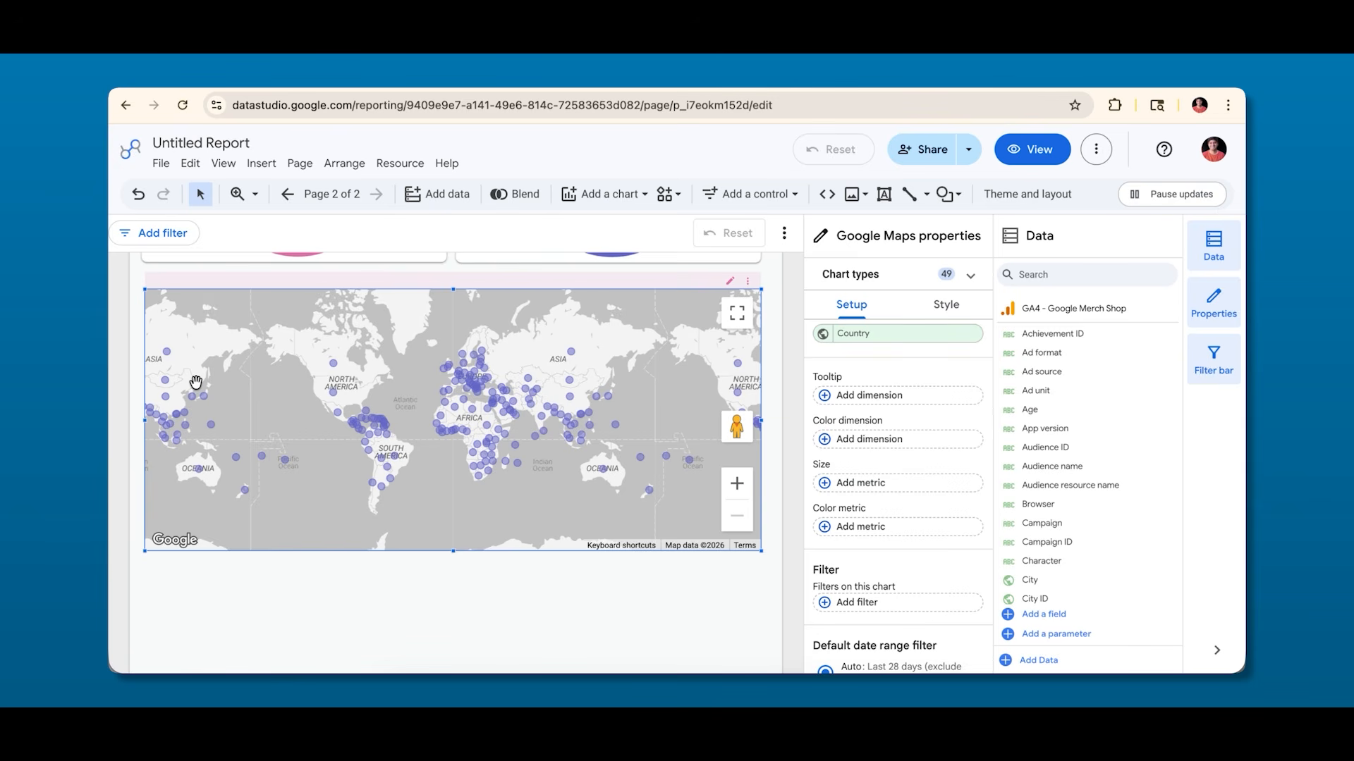
mouse_move(198, 476)
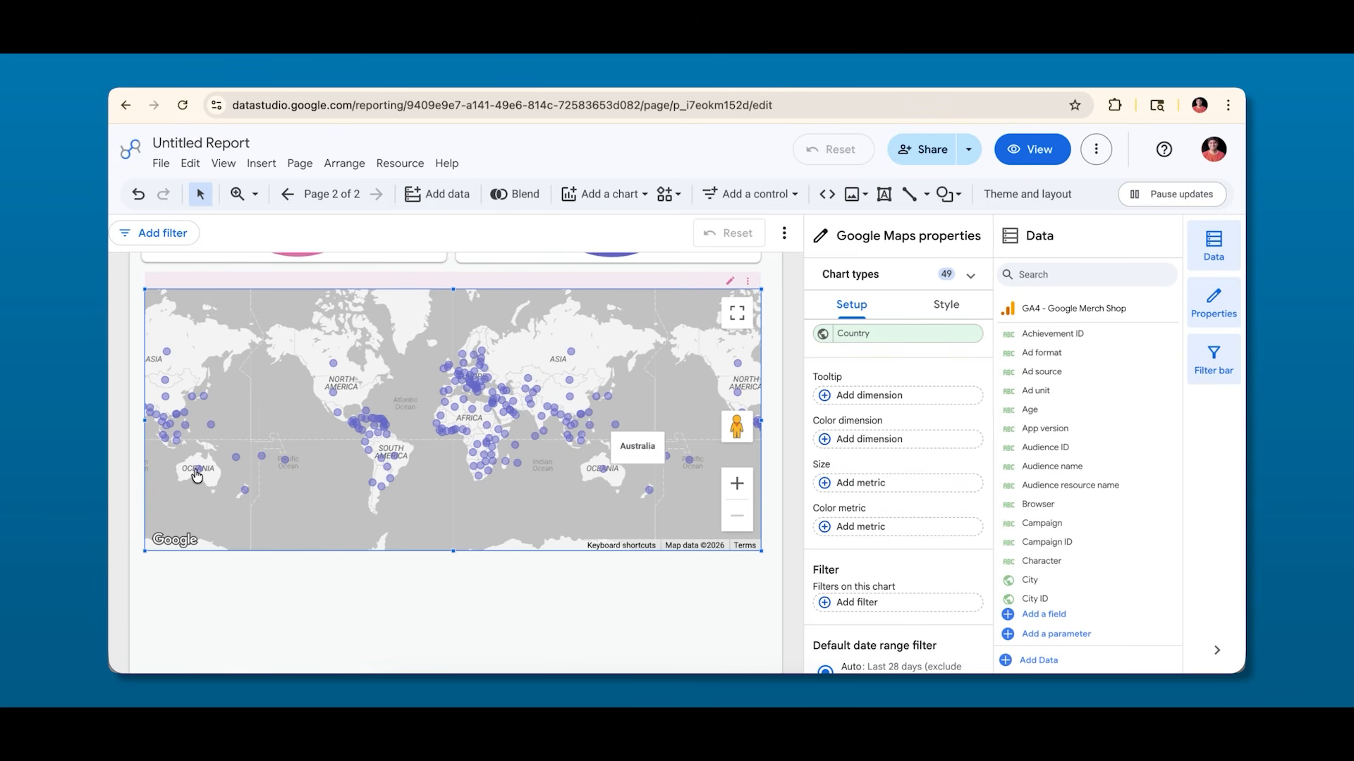
mouse_move(397, 460)
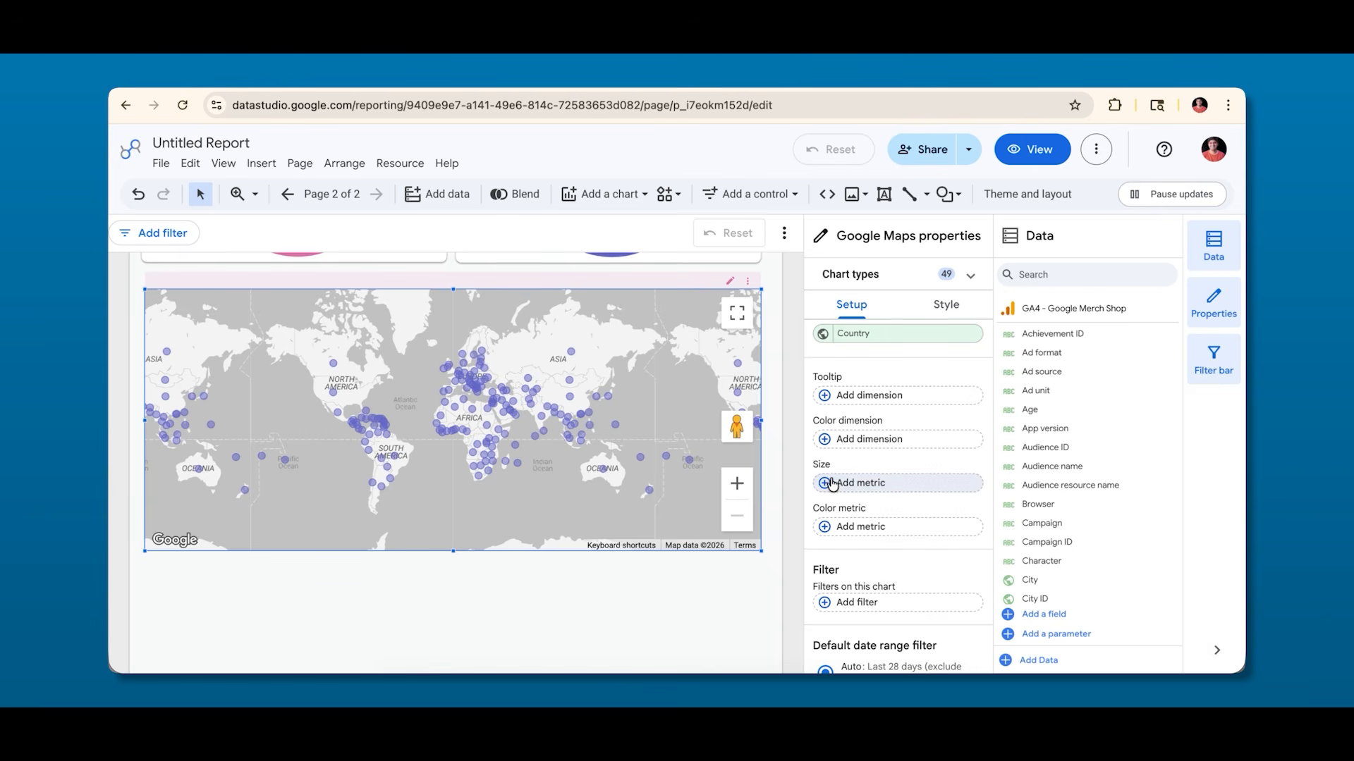
click(853, 485)
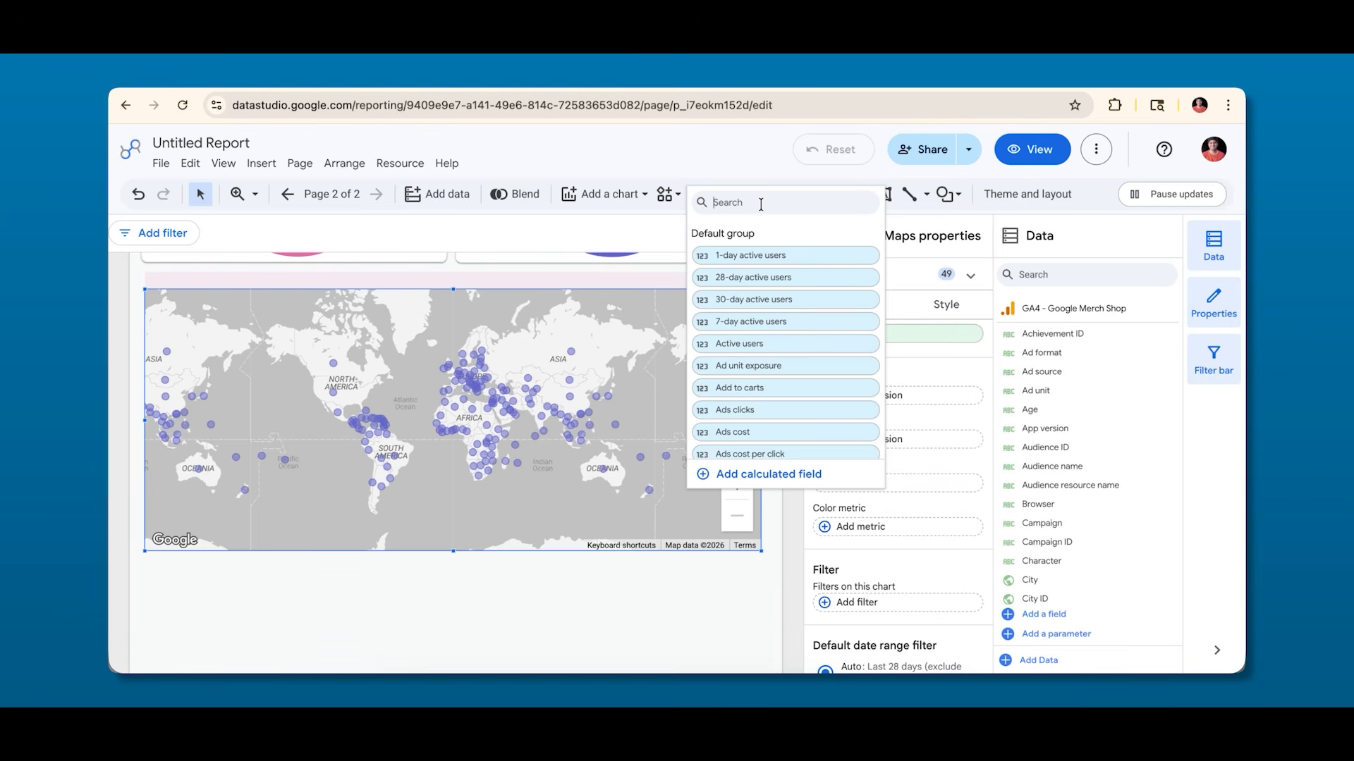
text(total u)
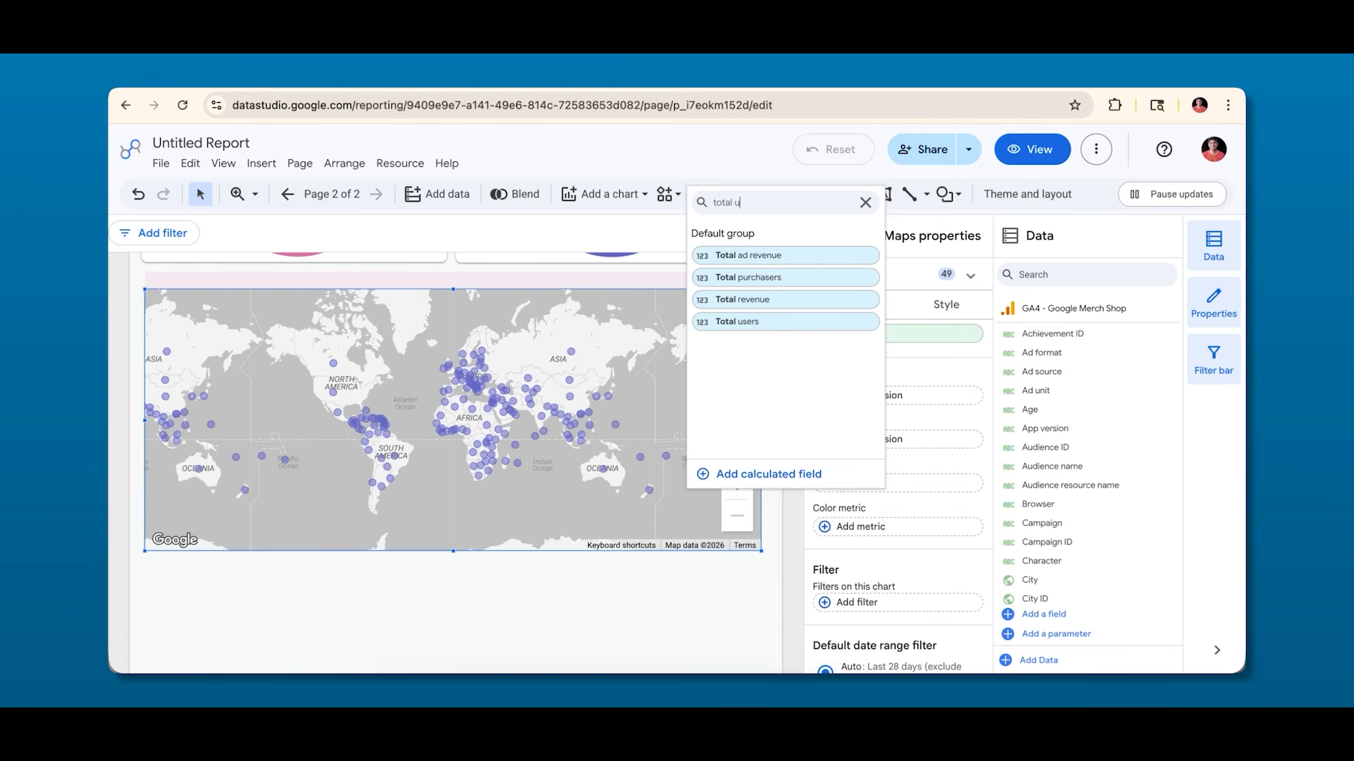
click(734, 255)
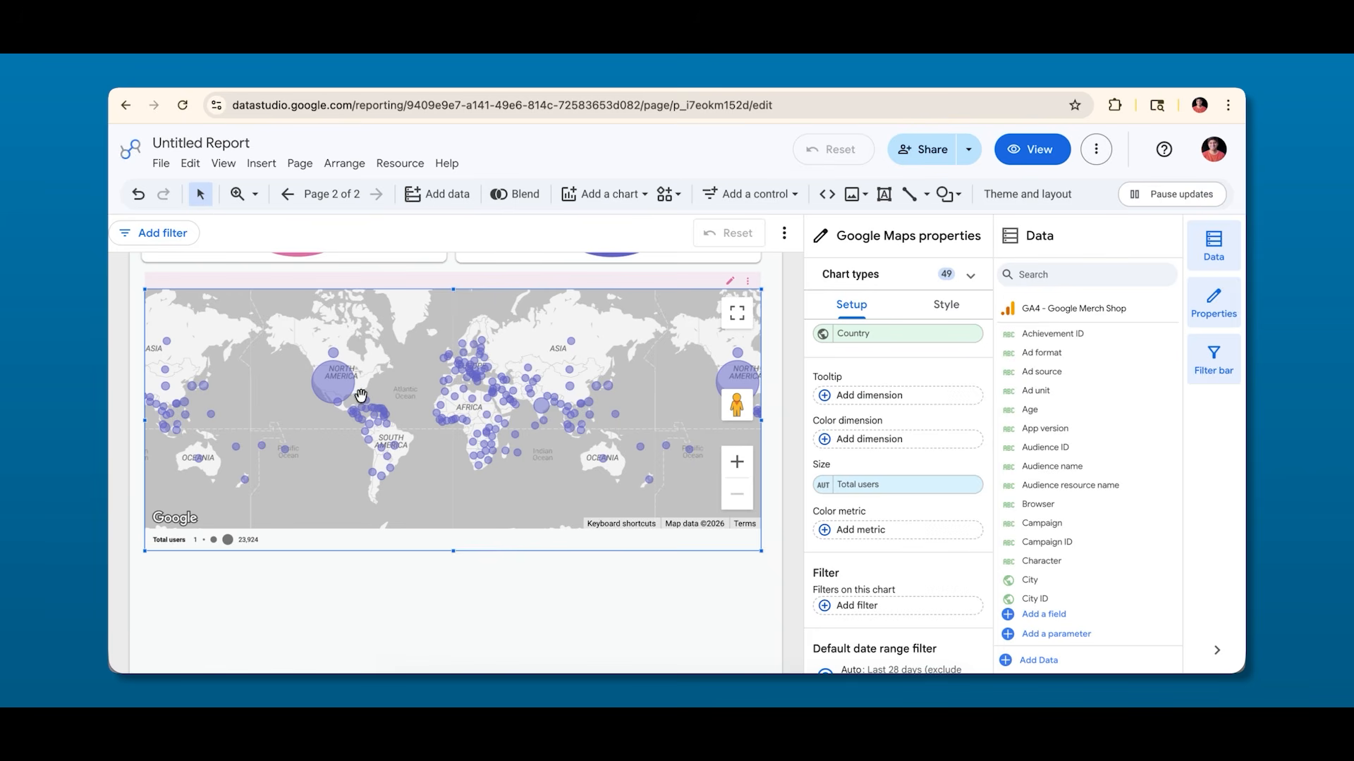
mouse_move(332, 393)
Try Age as the map's color dimension and remove it again, keeping Total users as the size metric.
click(869, 438)
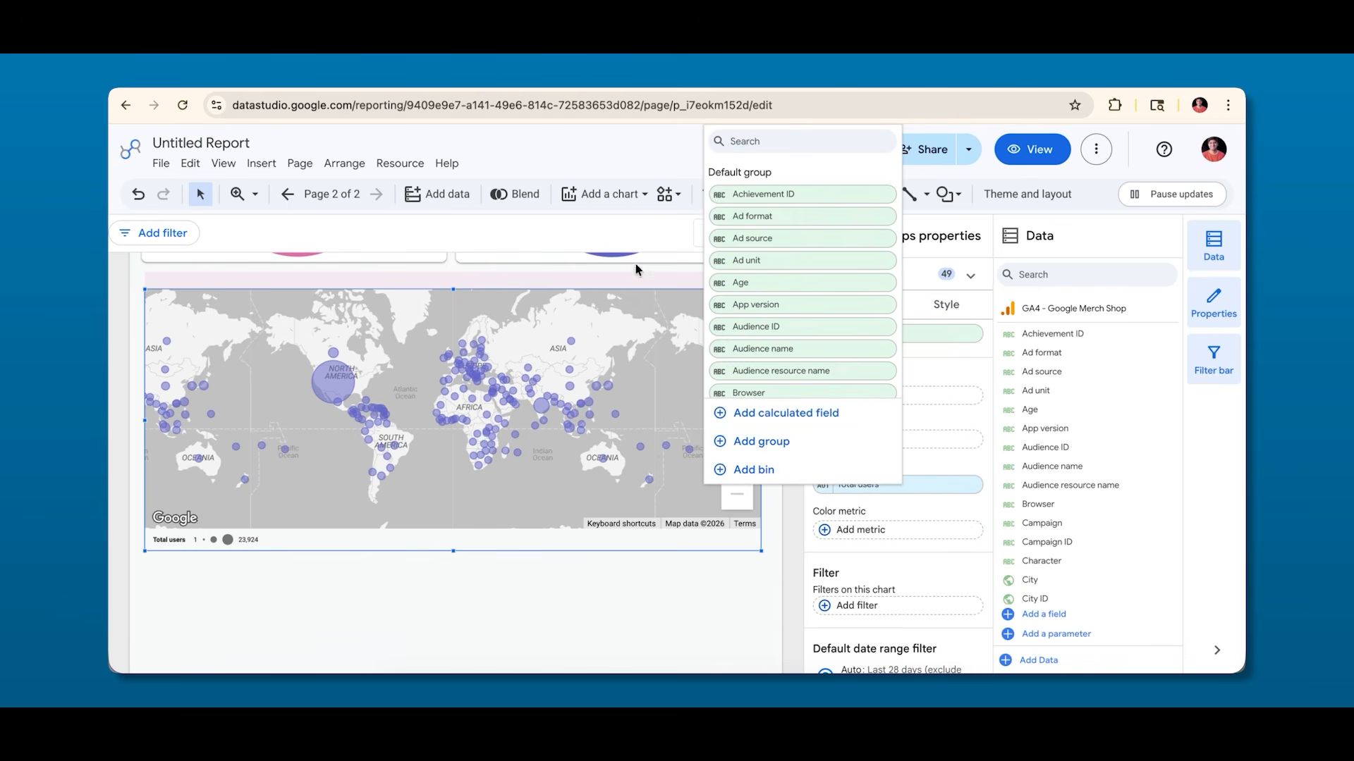
scroll(769, 340, down, 1)
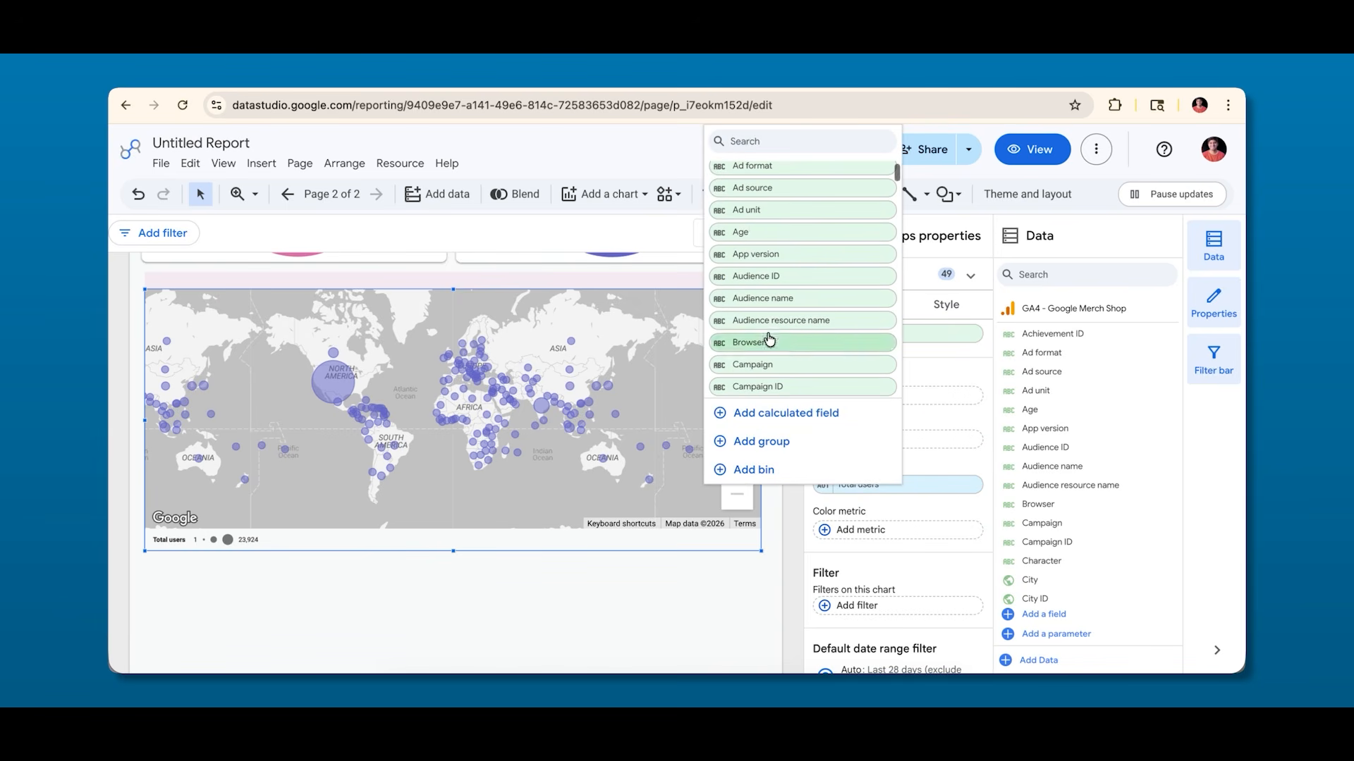
click(743, 232)
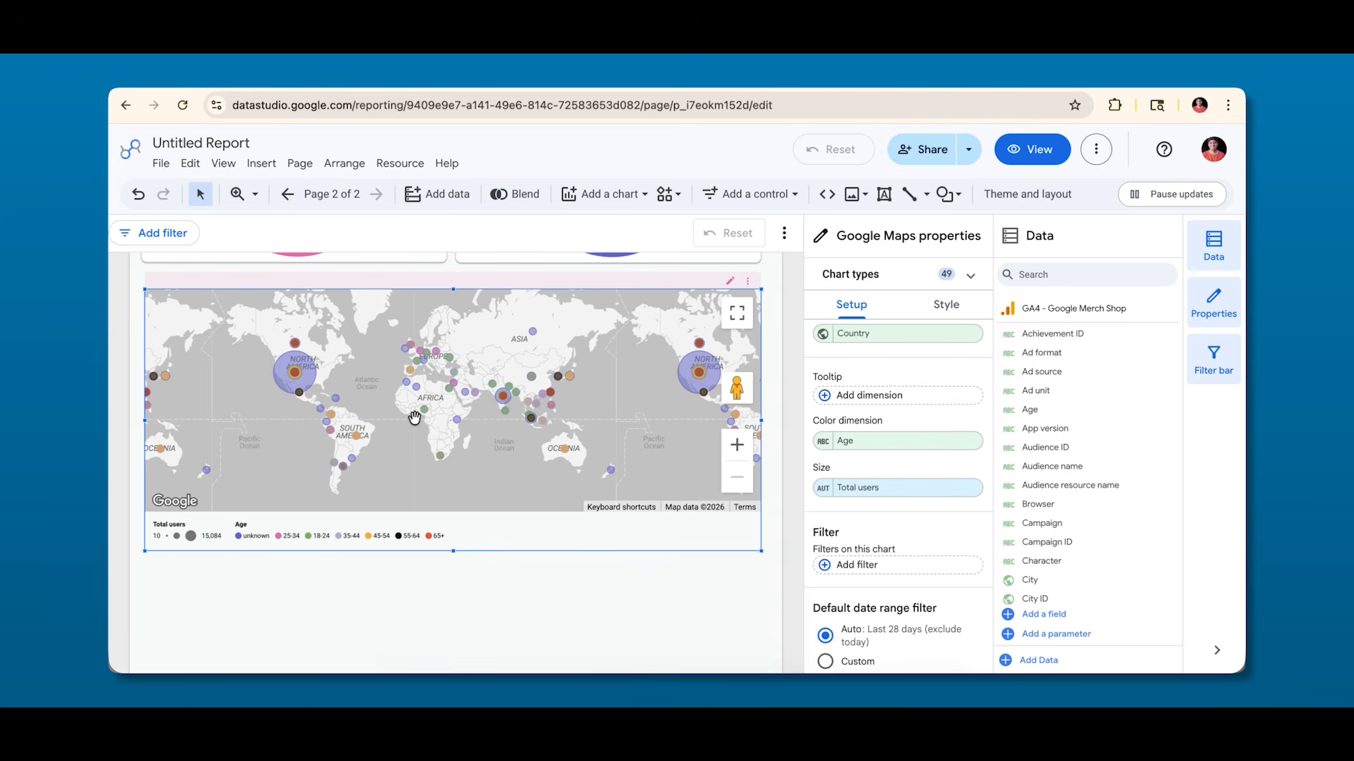
mouse_move(279, 385)
click(970, 489)
key(super+z)
click(970, 441)
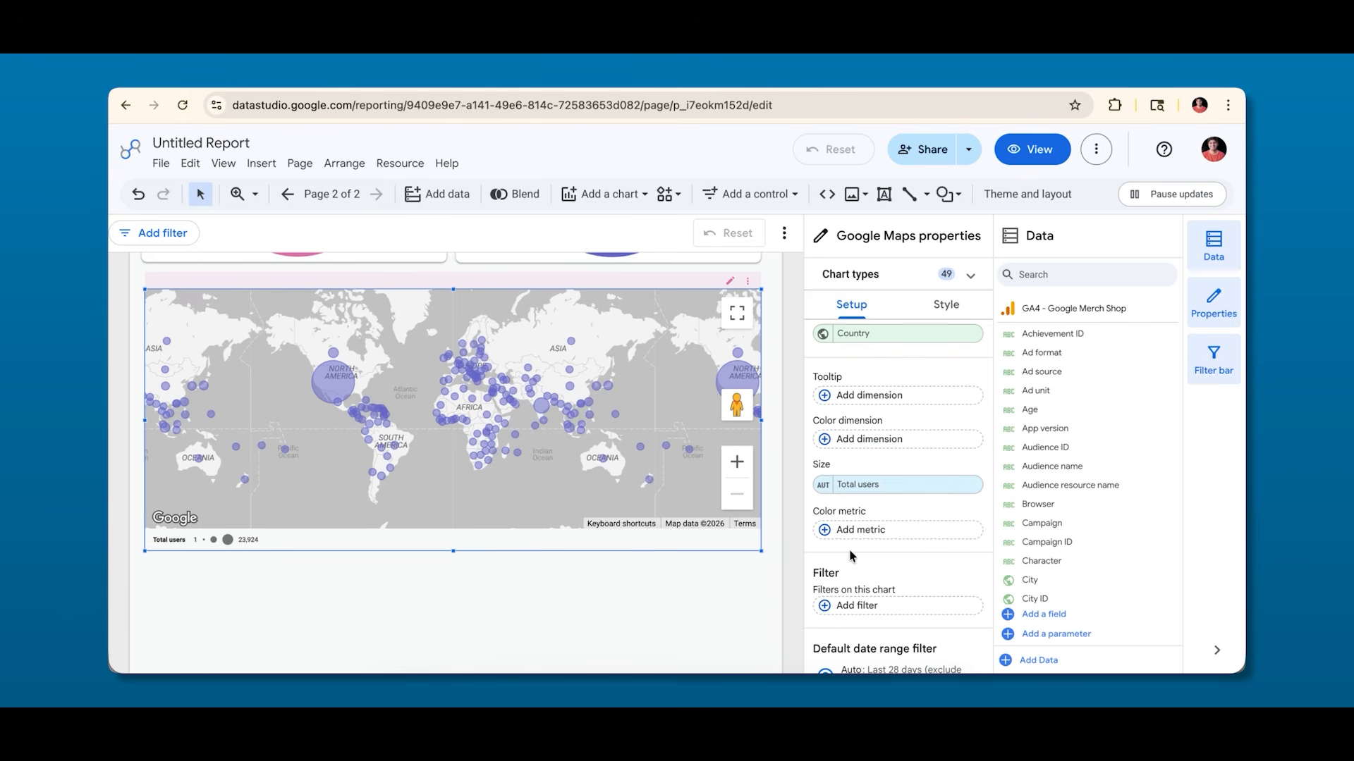
Show the map's chart title and change its text to "Total Users Based On Country".
scroll(849, 549, down, 1)
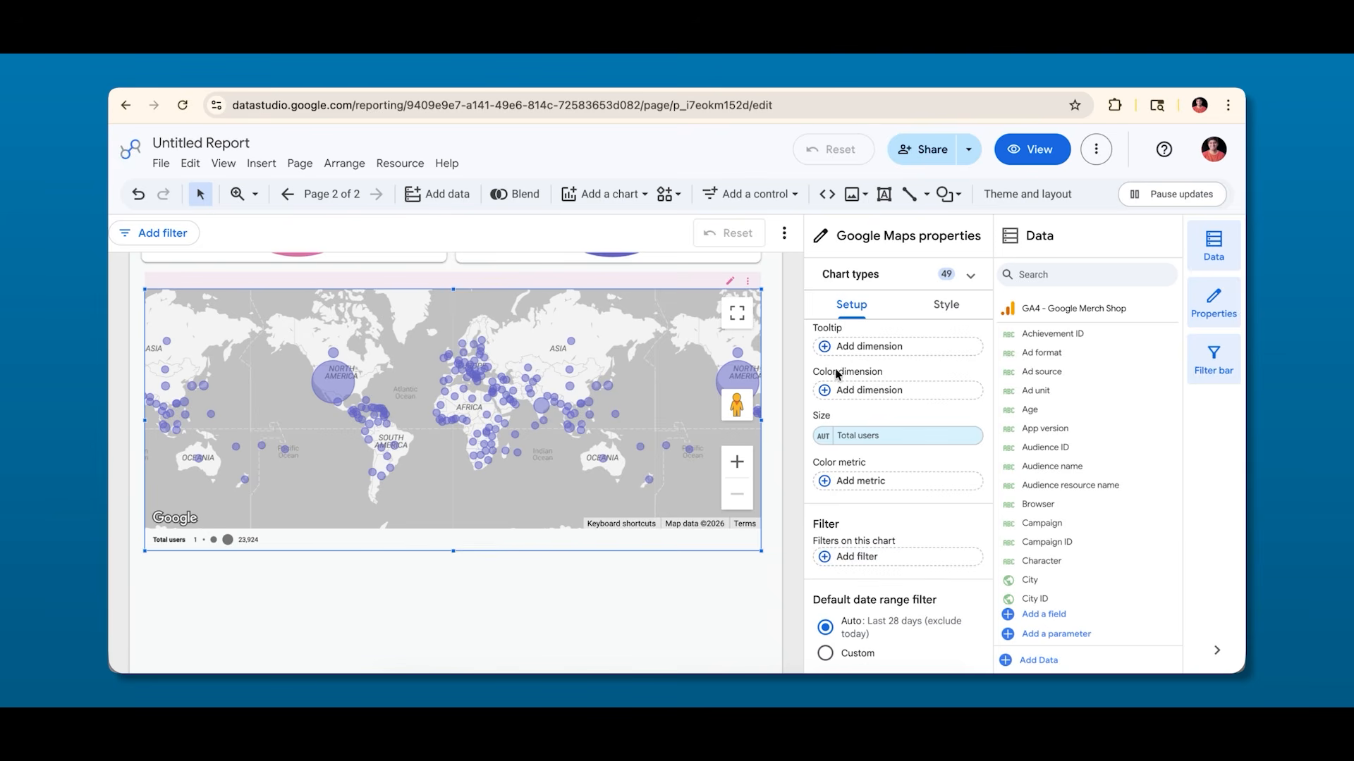
click(946, 307)
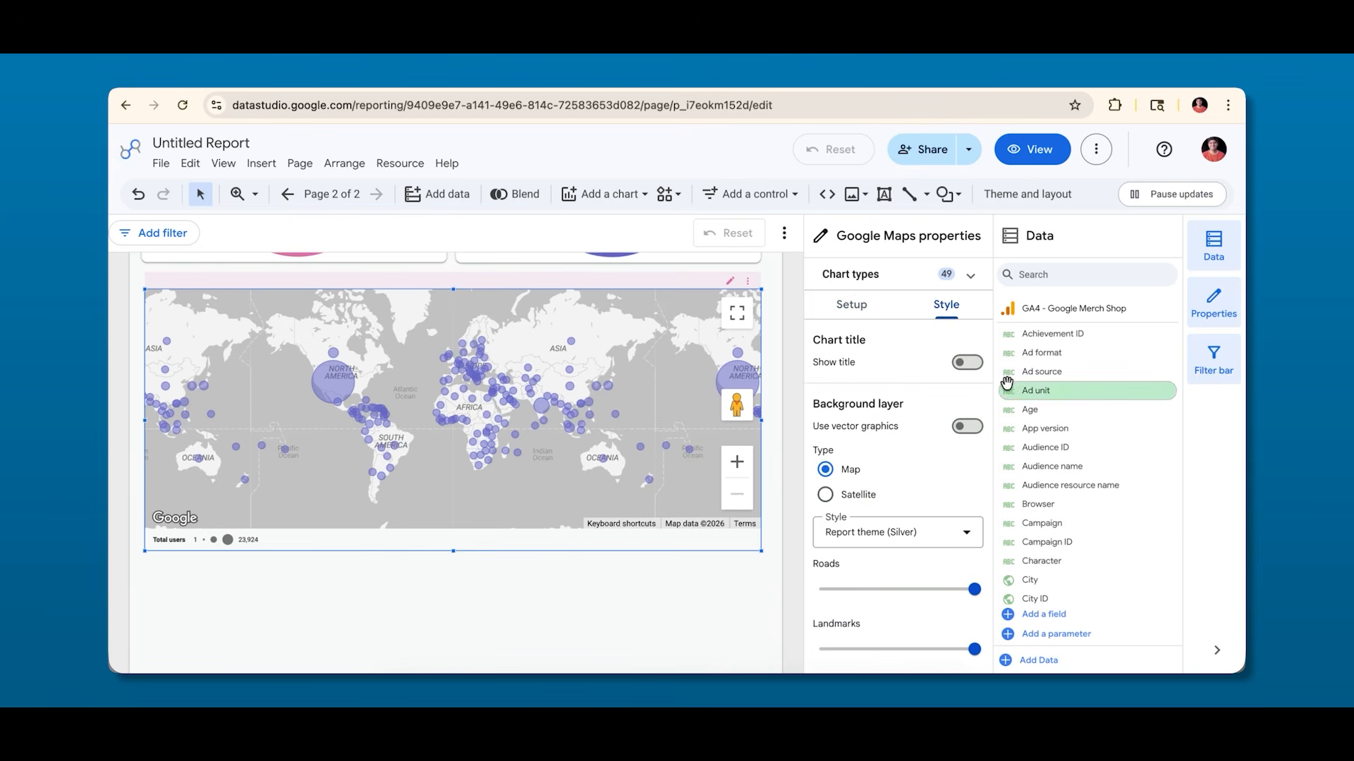
click(961, 363)
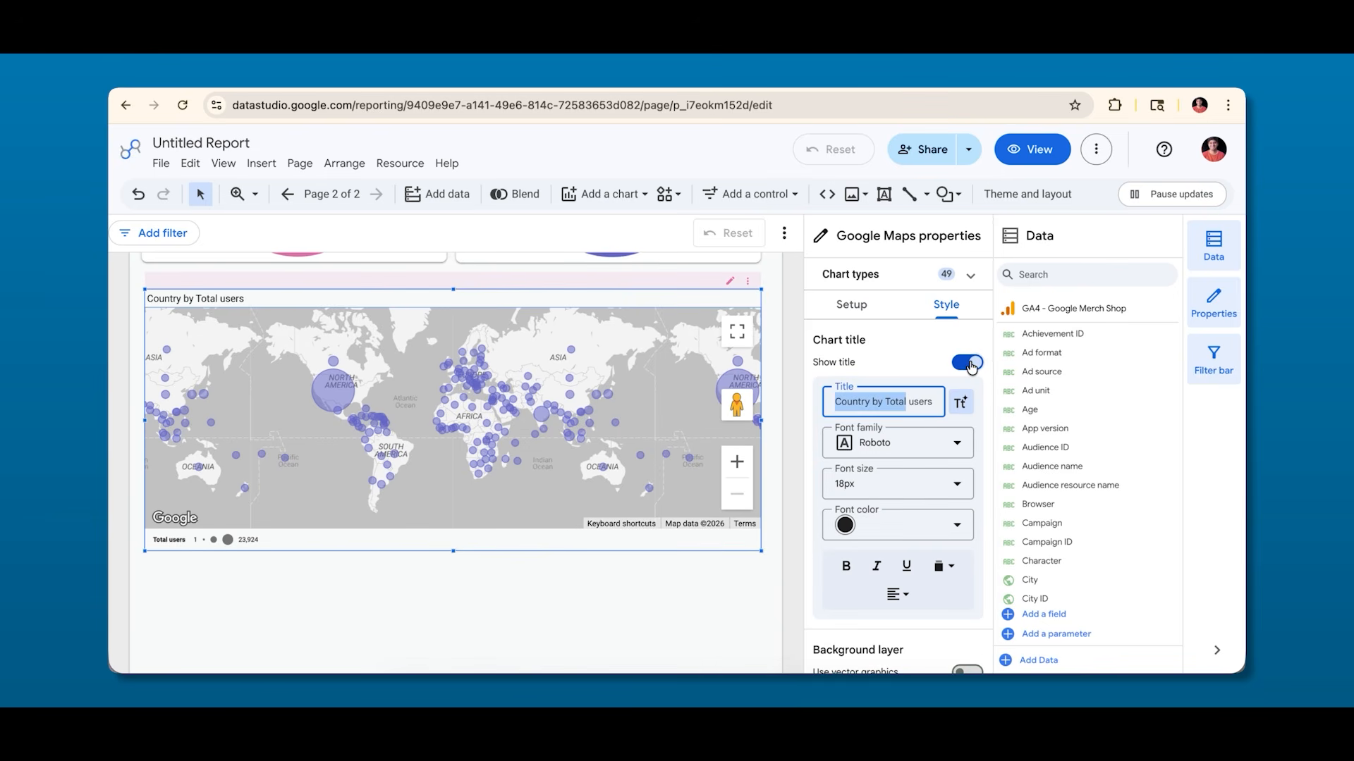
click(870, 405)
triple_click(870, 407)
text(Total)
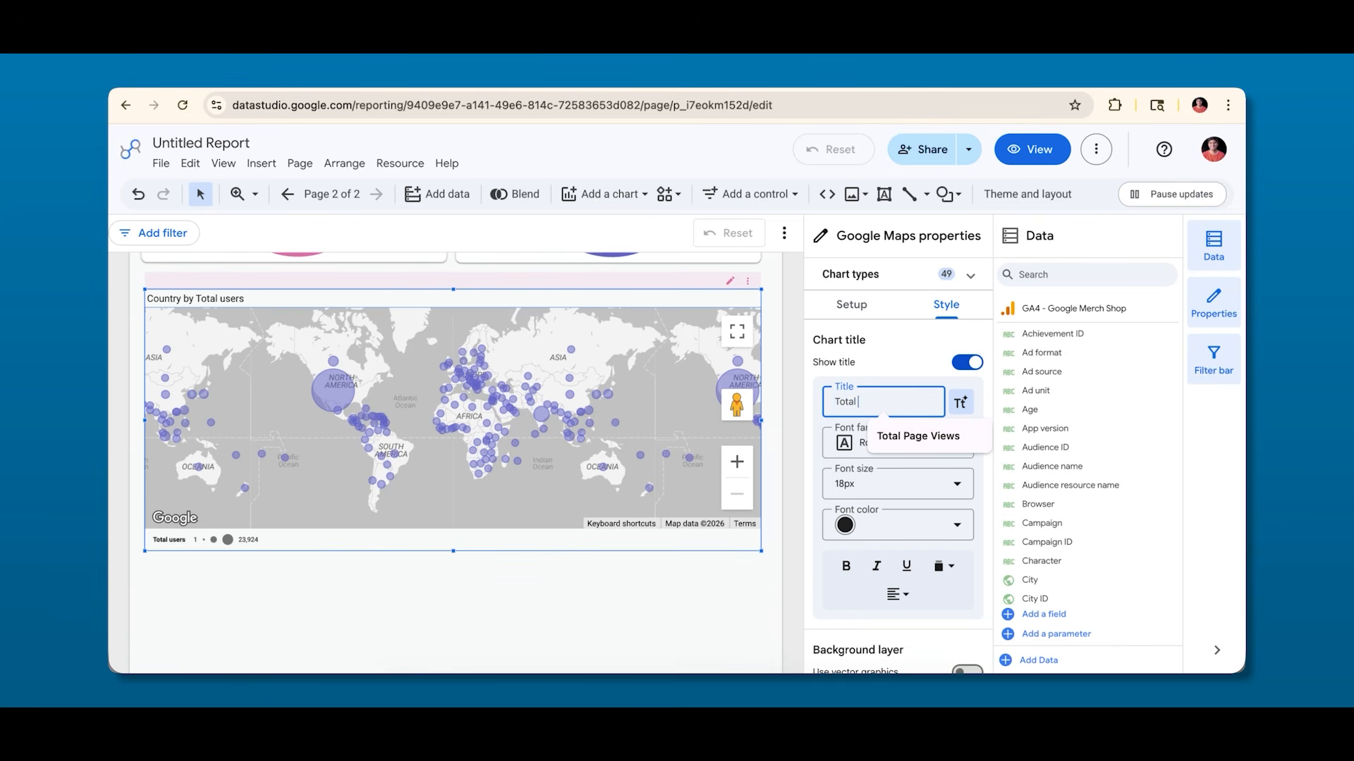
text( Users)
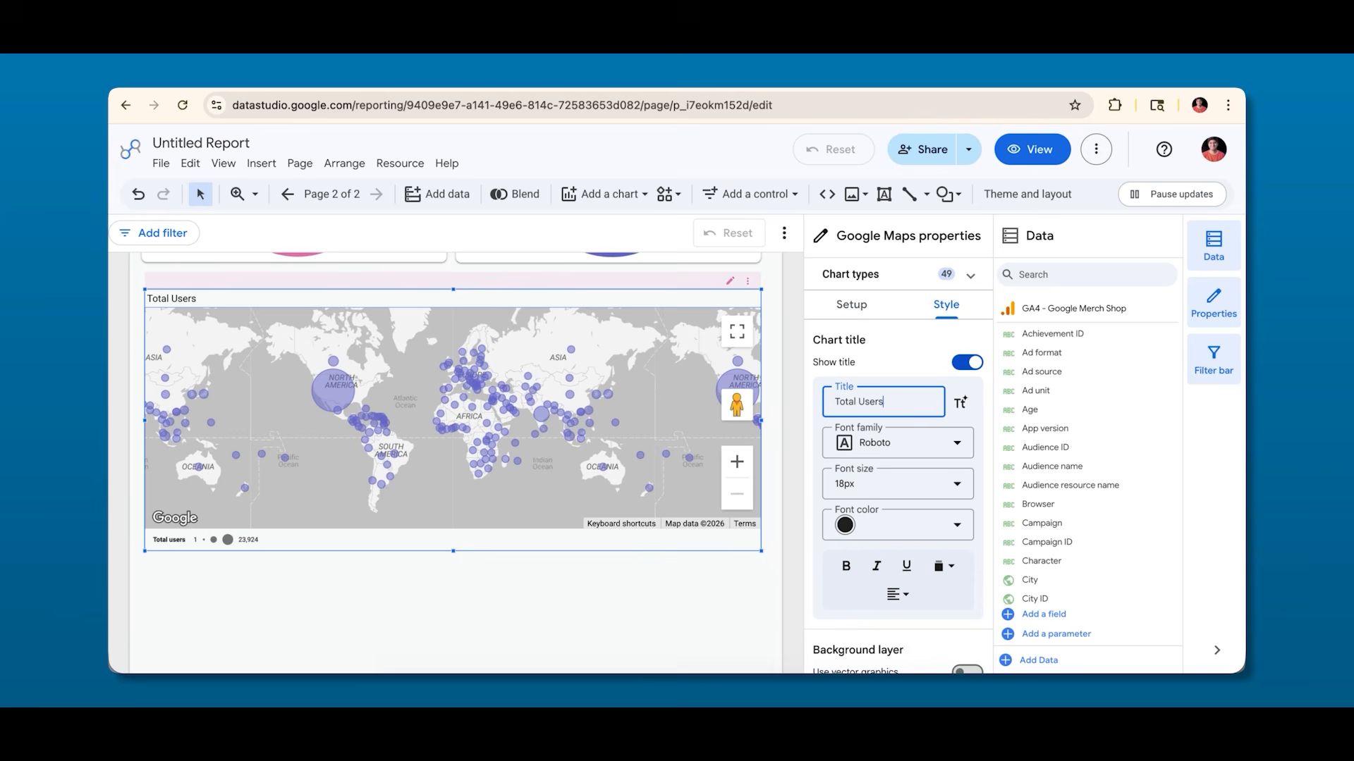
text( Based On Country)
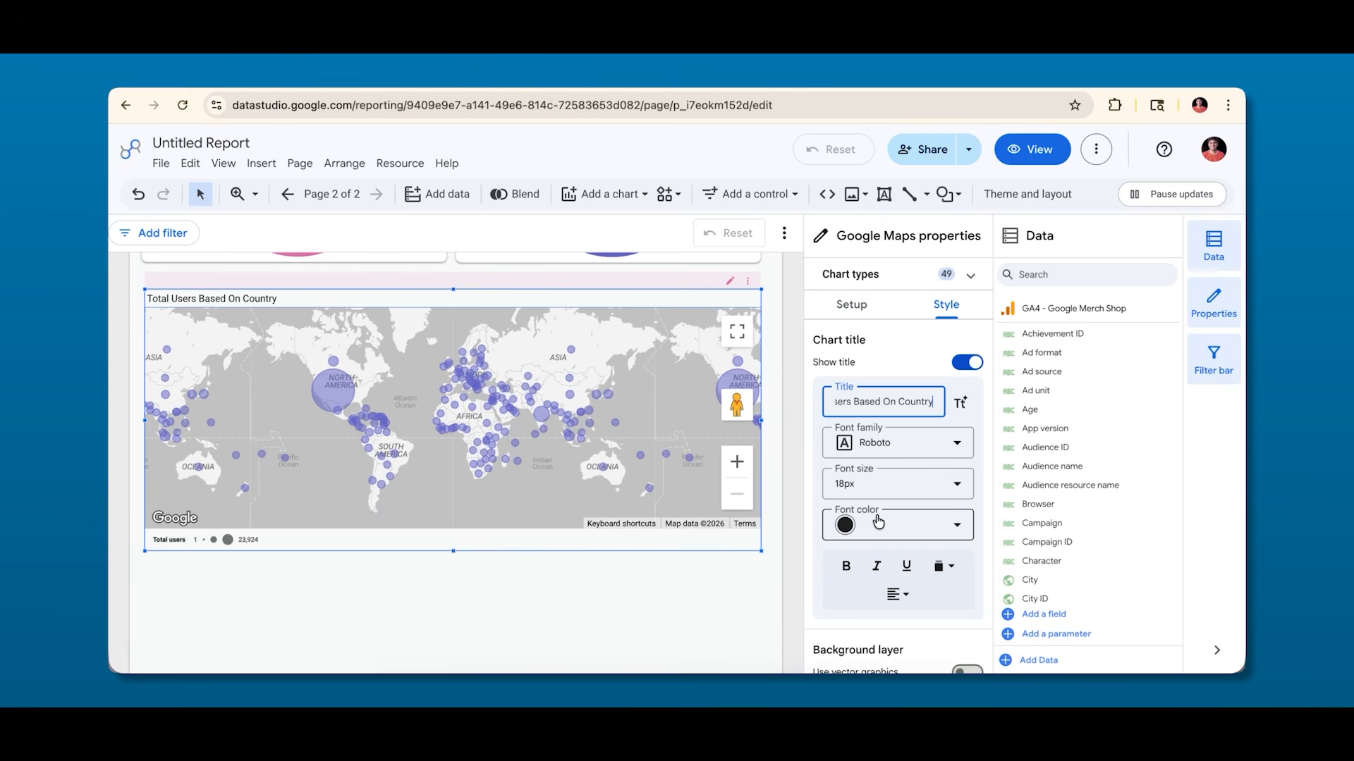
Format the map's chart title in the theme color Chart palette 1, at 24px and bold.
click(929, 541)
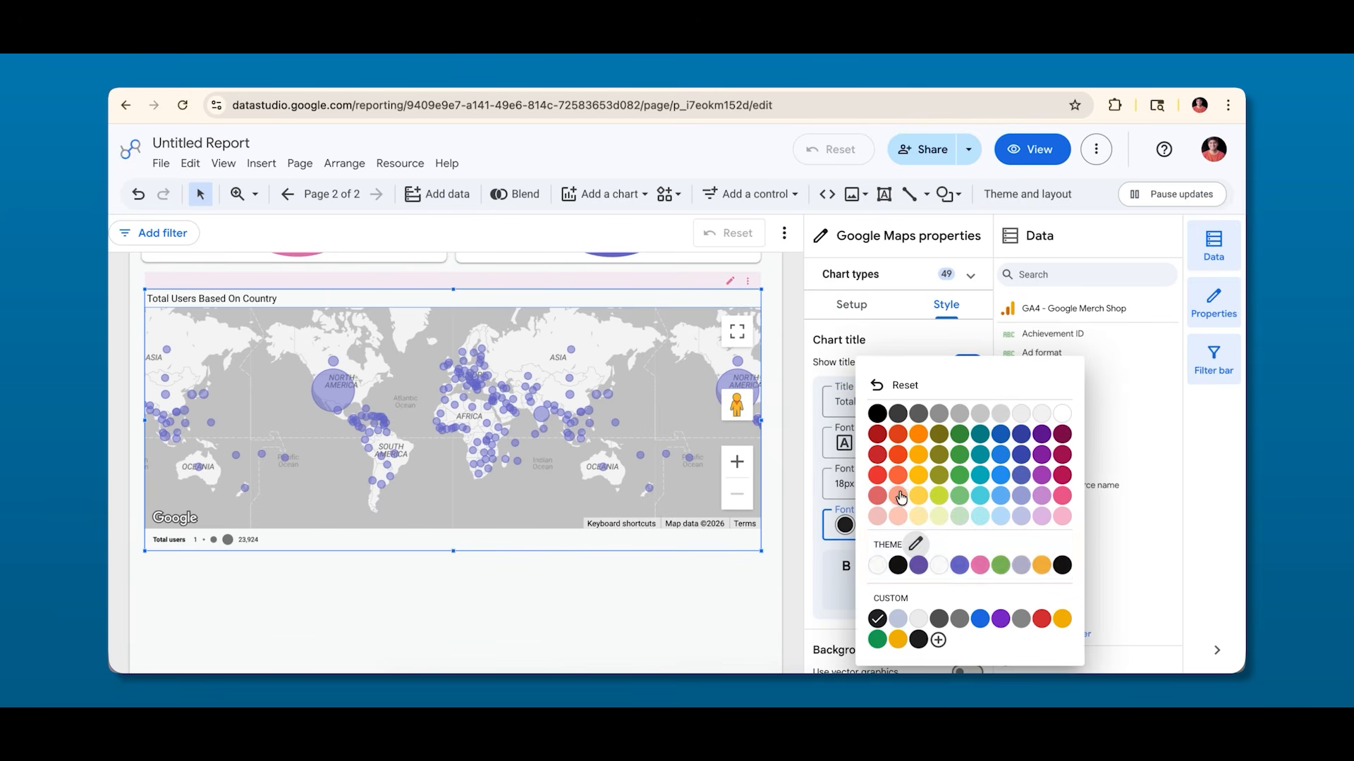
click(960, 567)
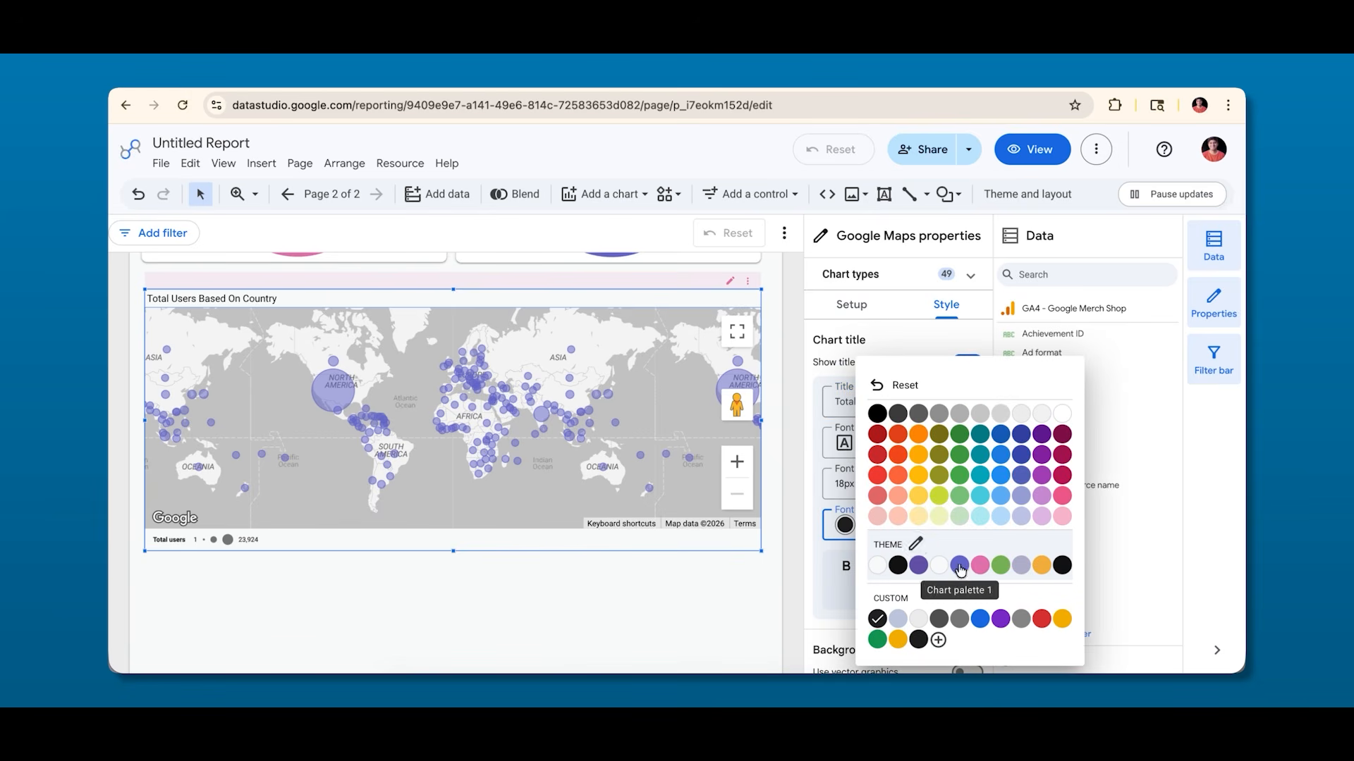
click(858, 487)
click(858, 460)
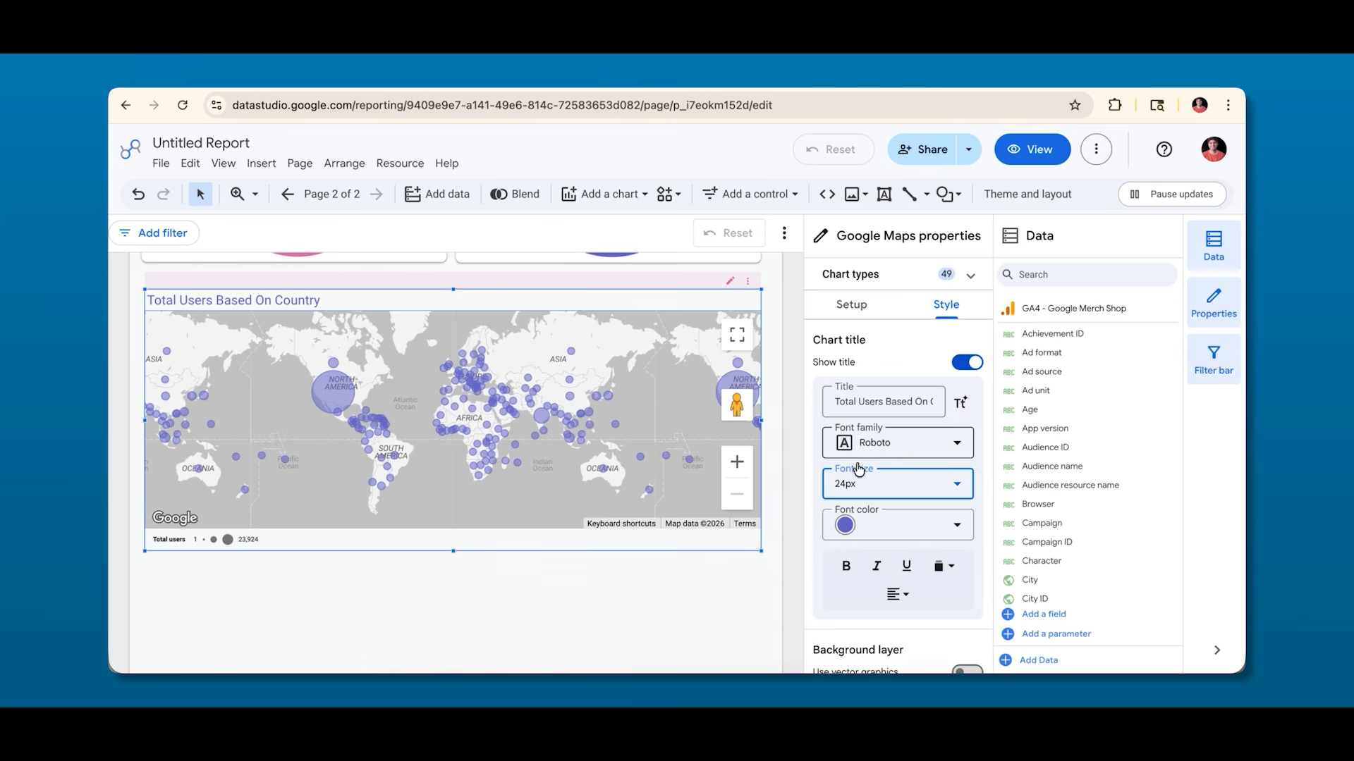
click(846, 566)
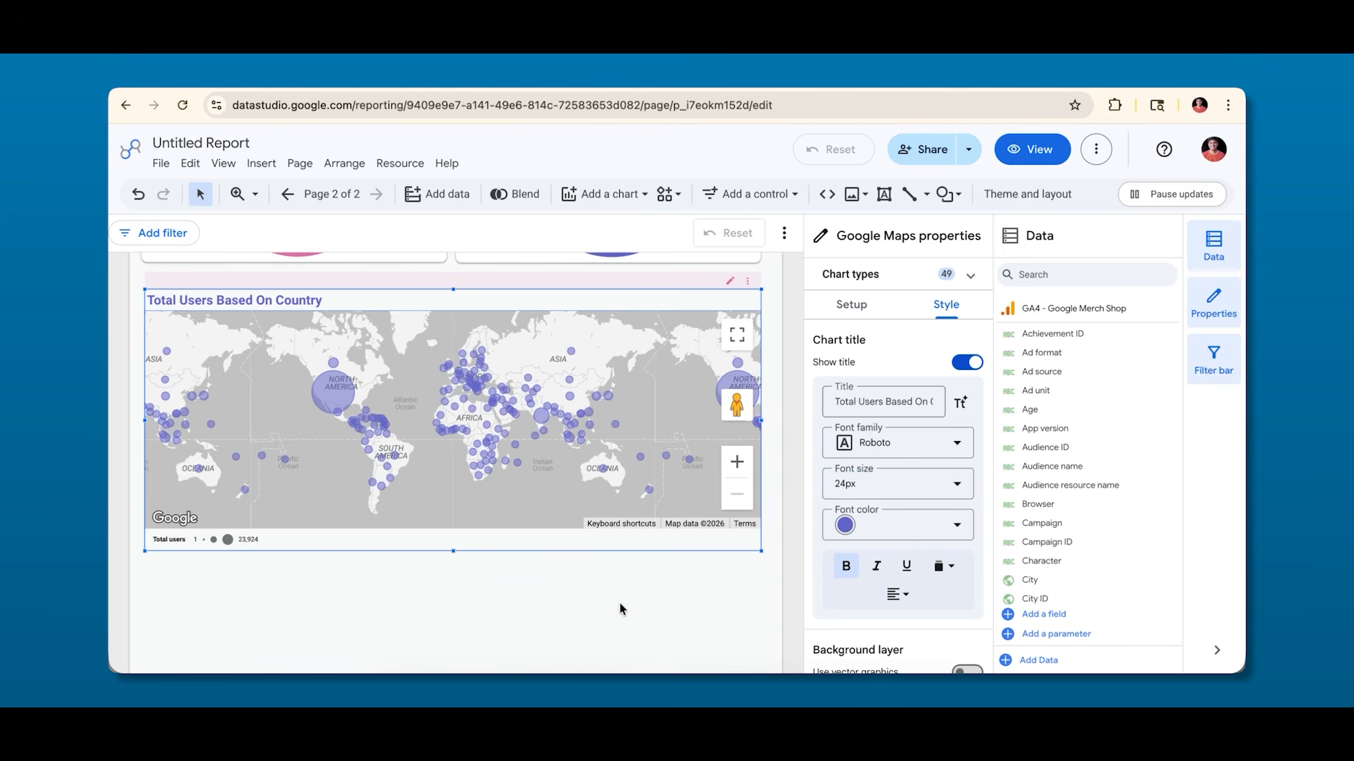
Set the map's background type to Satellite and enable vector graphics for the background layer.
scroll(890, 499, down, 3)
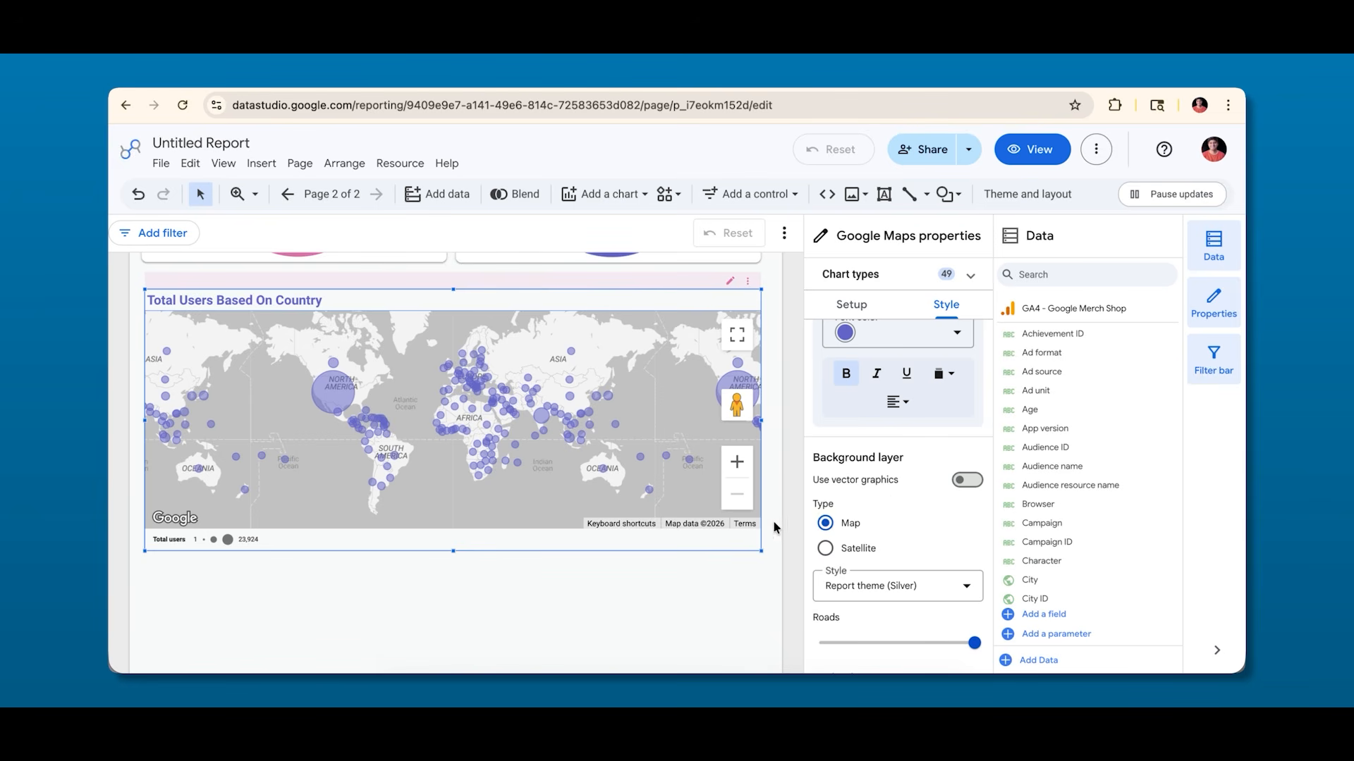
click(824, 549)
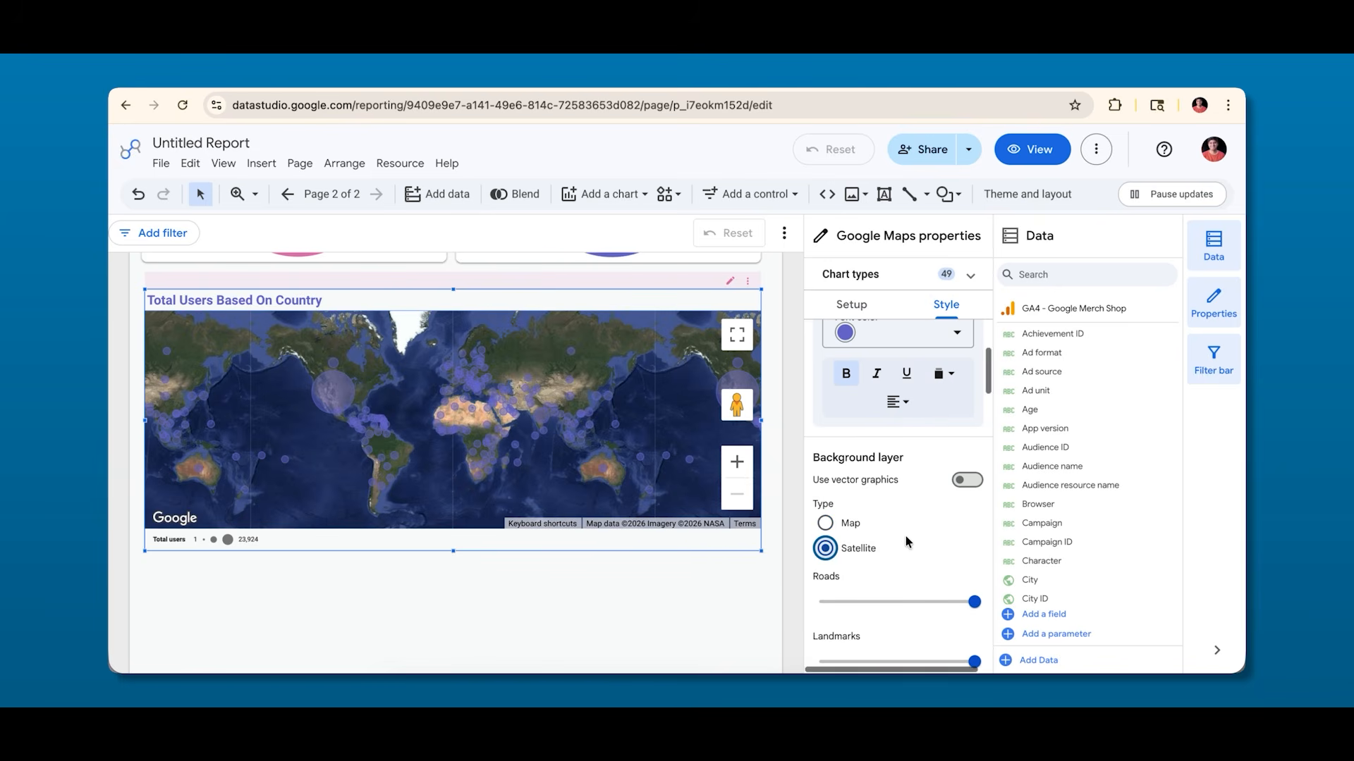
scroll(906, 541, down, 2)
scroll(907, 542, down, 1)
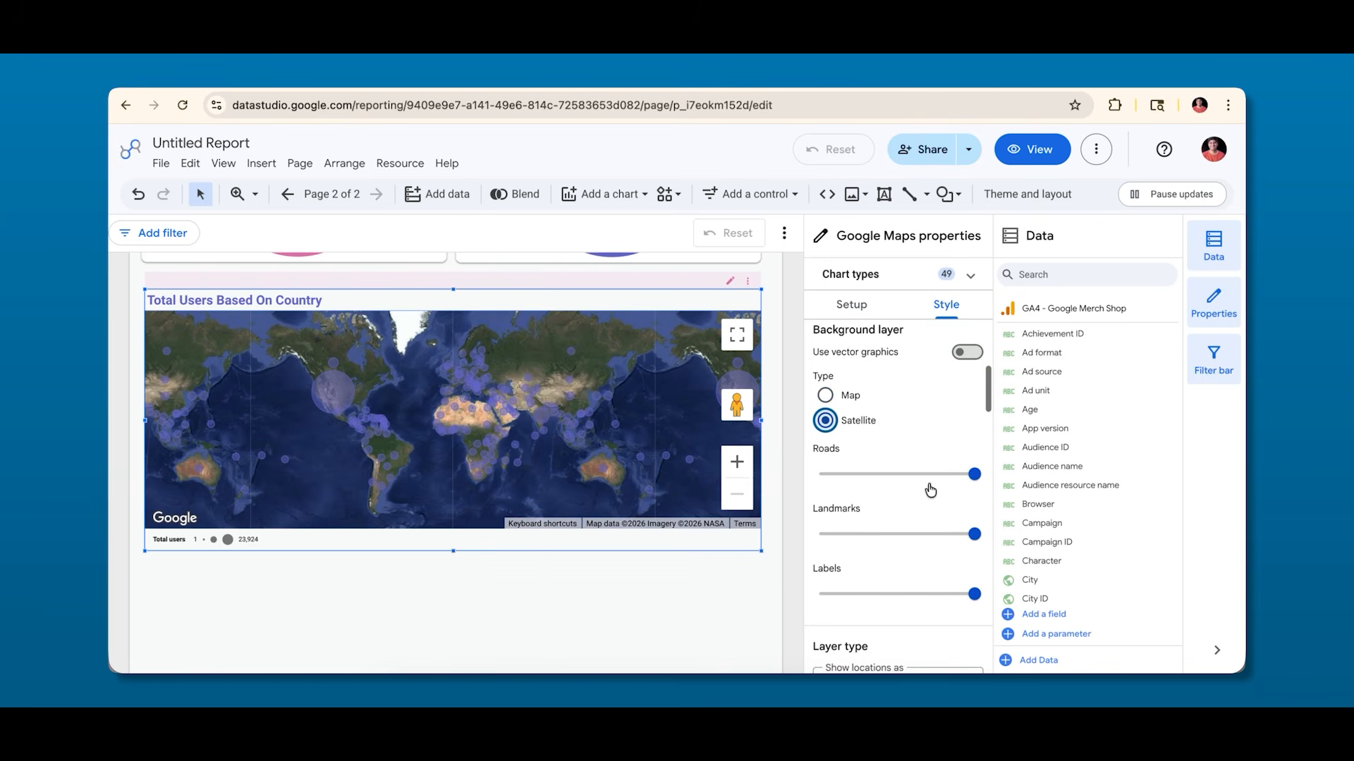
mouse_move(974, 478)
mouse_down()
mouse_move(918, 482)
mouse_move(1000, 475)
mouse_up()
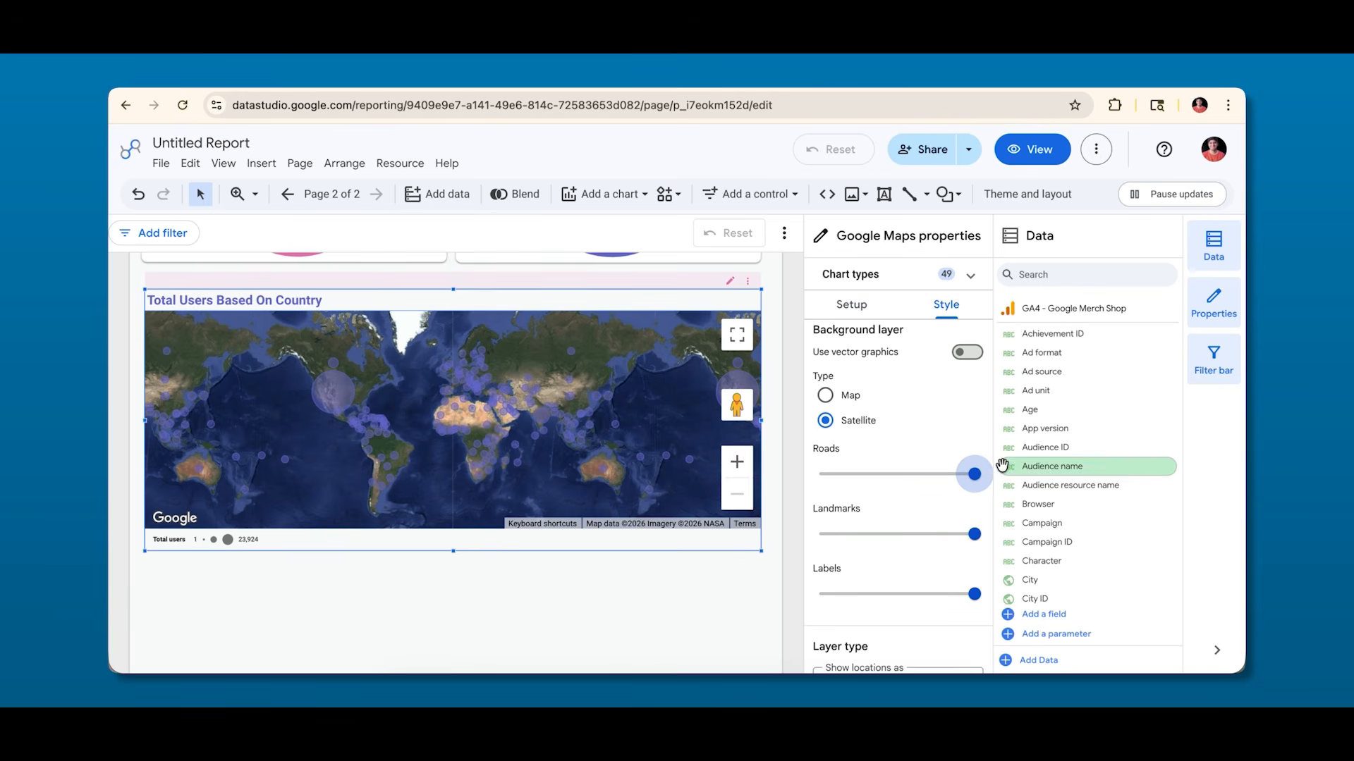
click(978, 352)
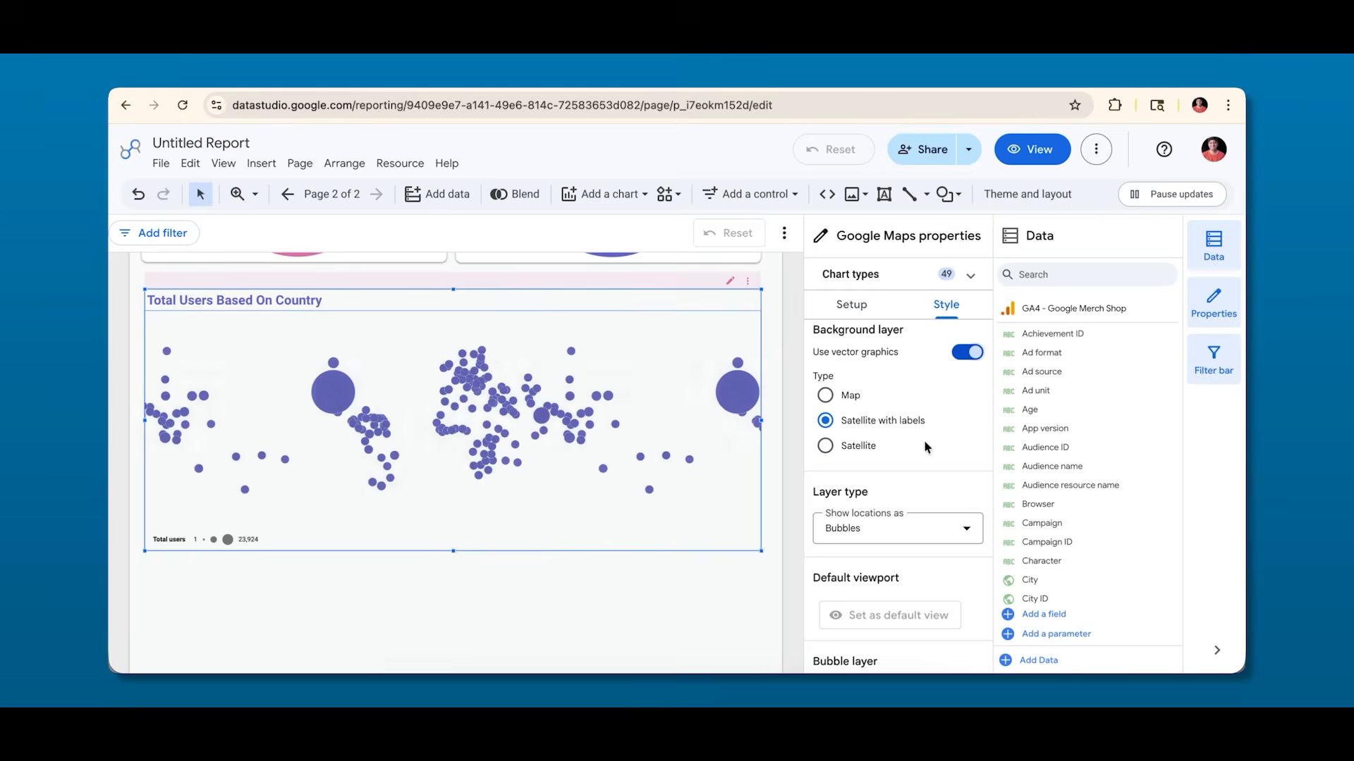
Show the map's locations as filled areas and set the background type back to Map.
scroll(887, 497, down, 2)
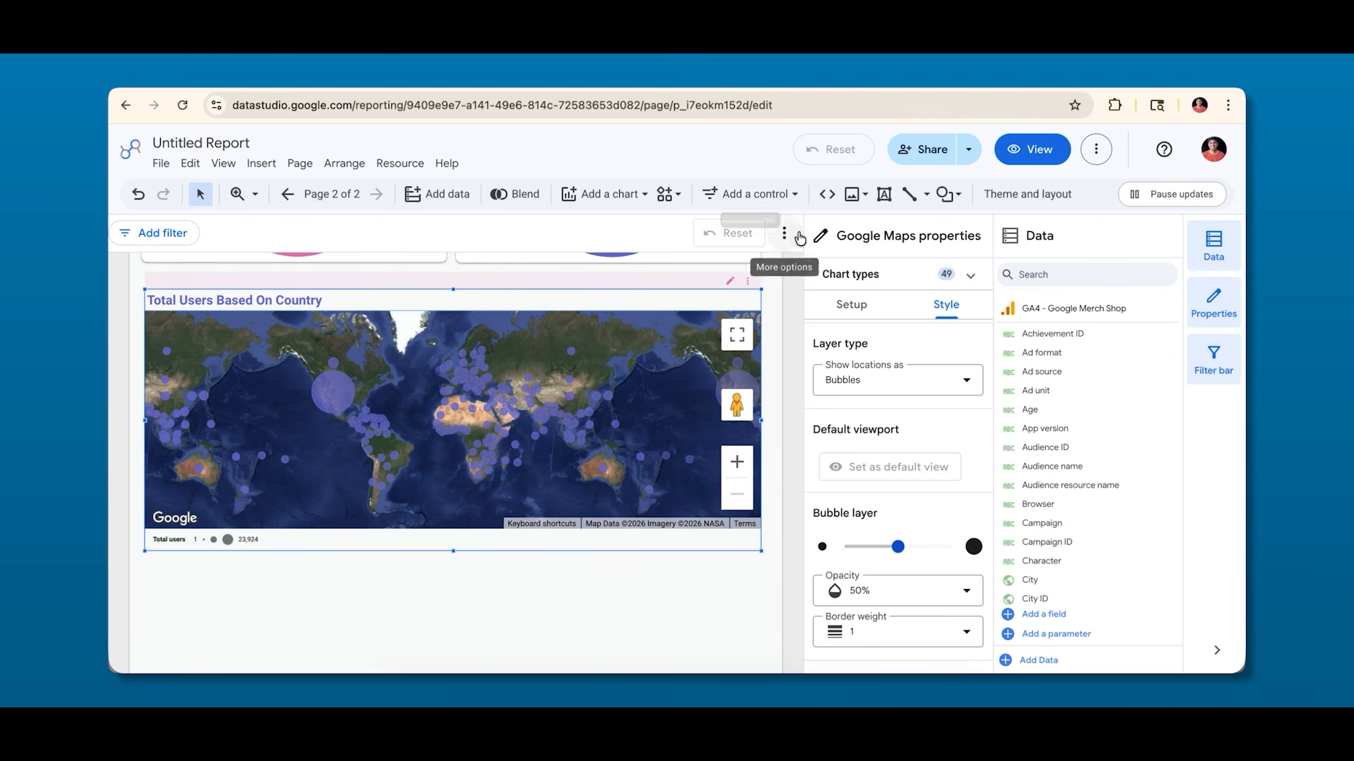
click(584, 196)
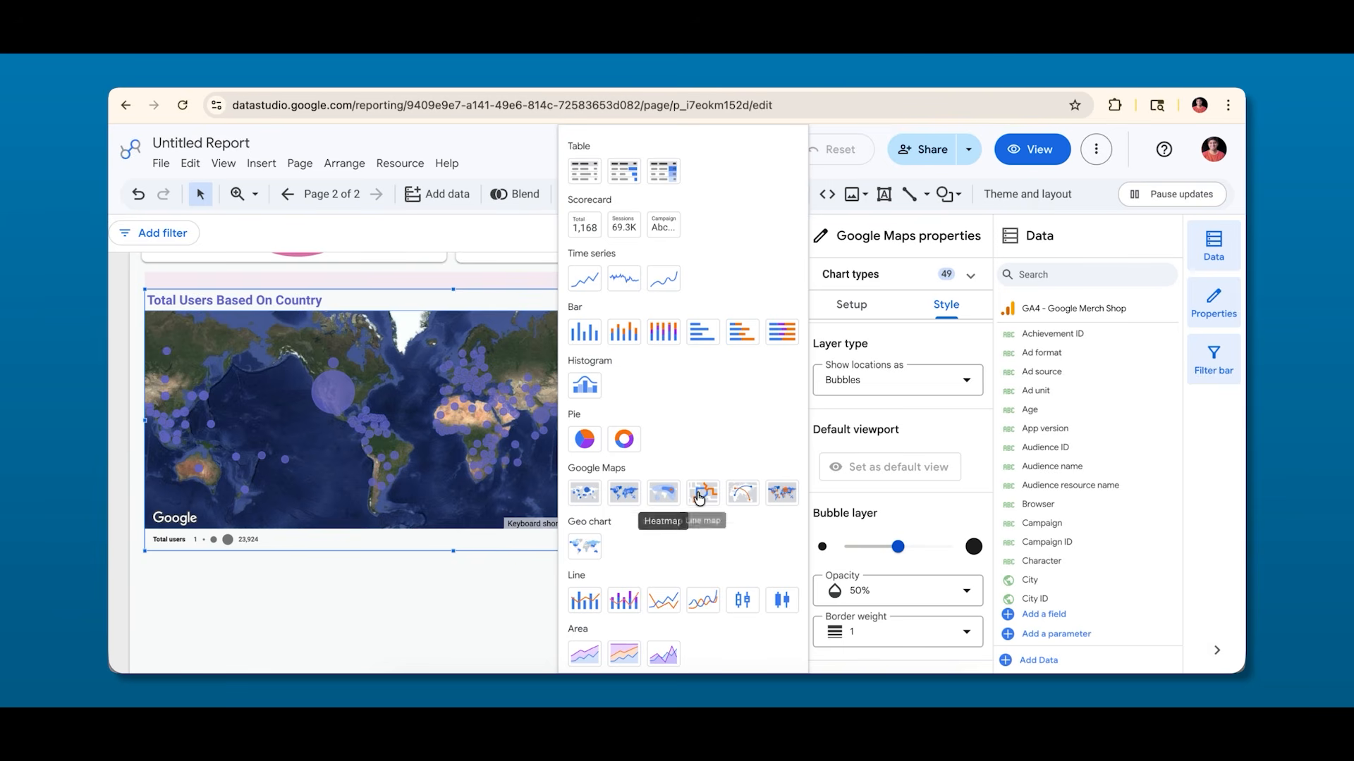
click(945, 403)
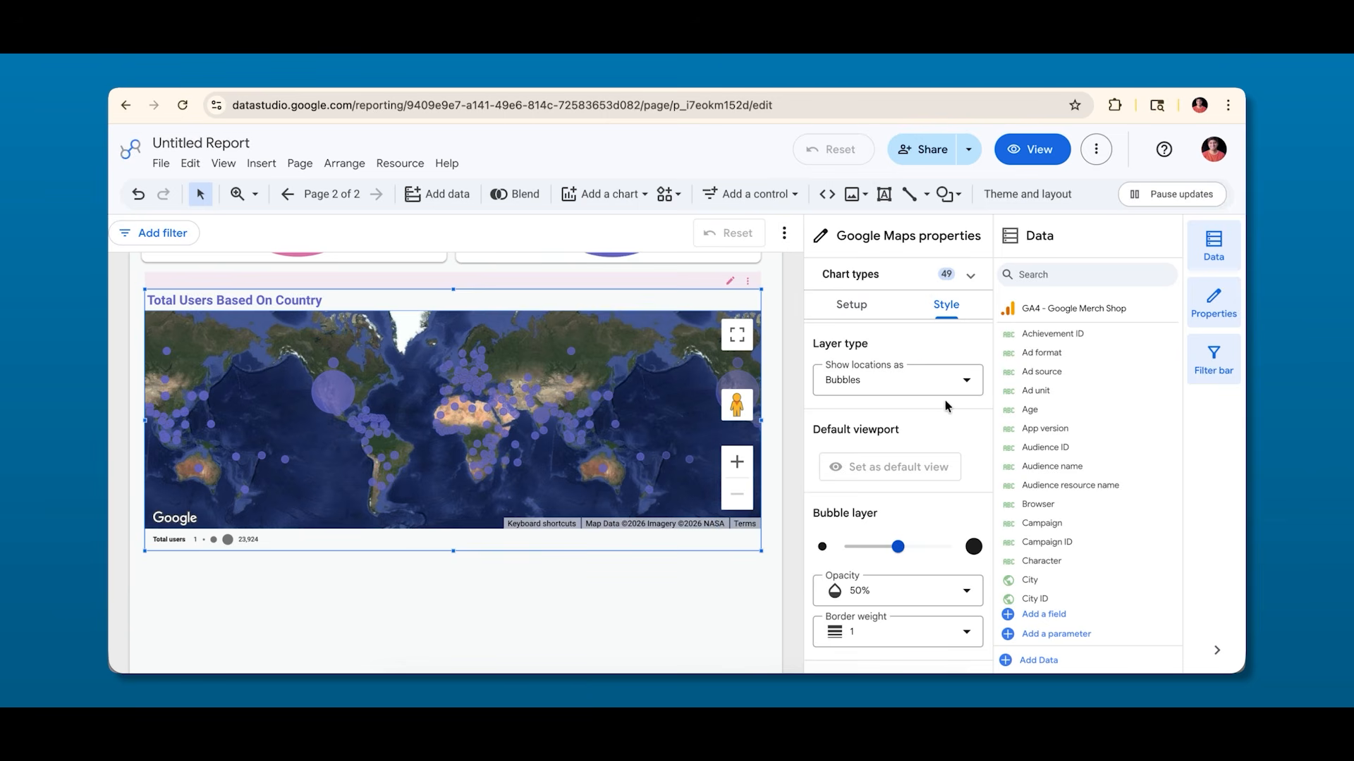
click(946, 403)
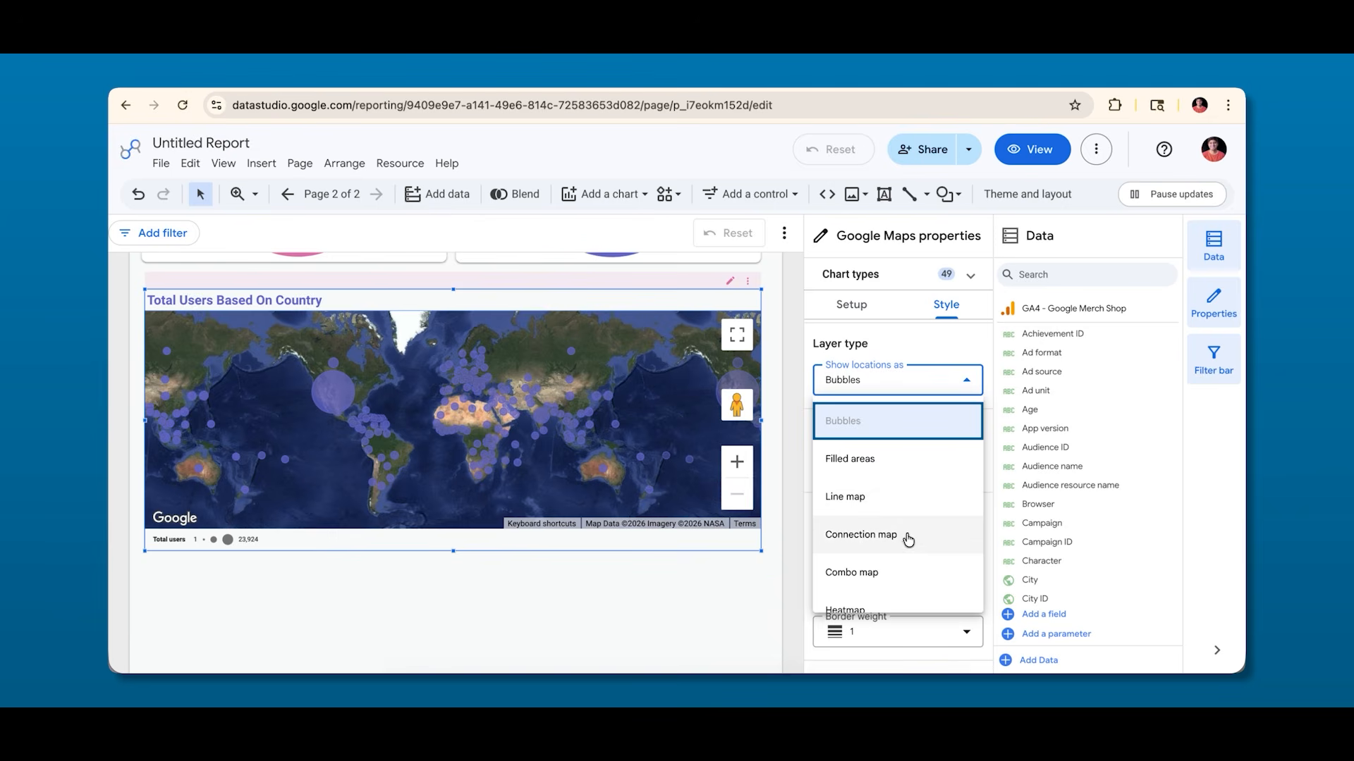
click(857, 464)
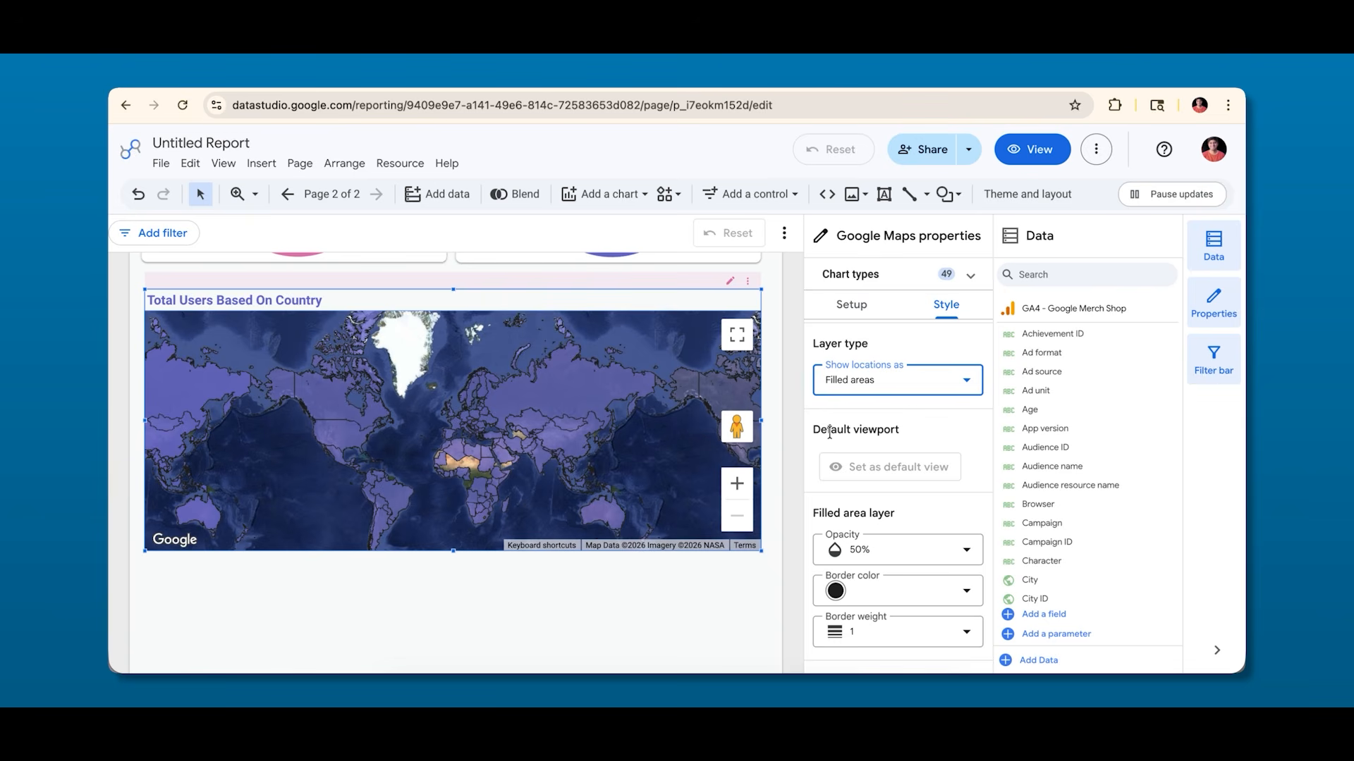
scroll(889, 497, up, 3)
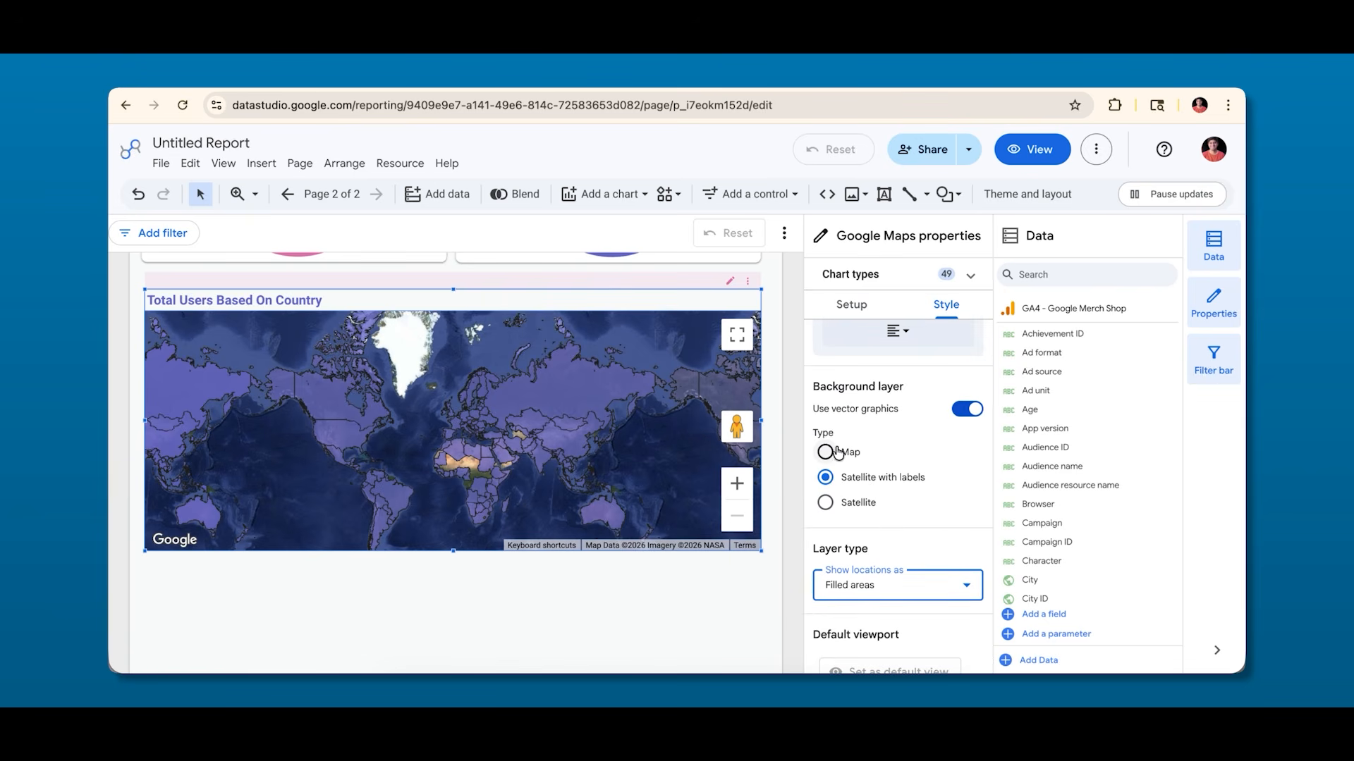
click(826, 452)
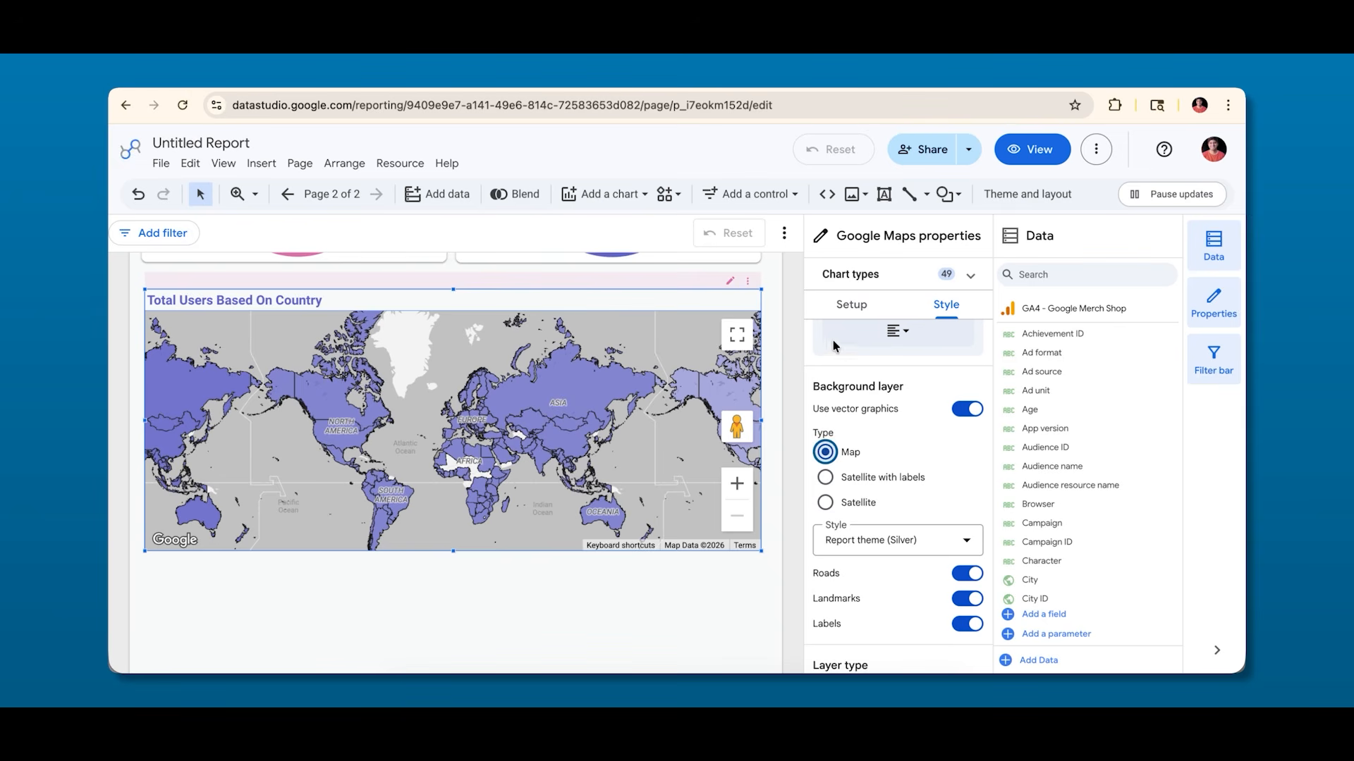
Try the Connection map and Line map layer types, and settle on Heatmap for the map's locations.
scroll(916, 449, down, 4)
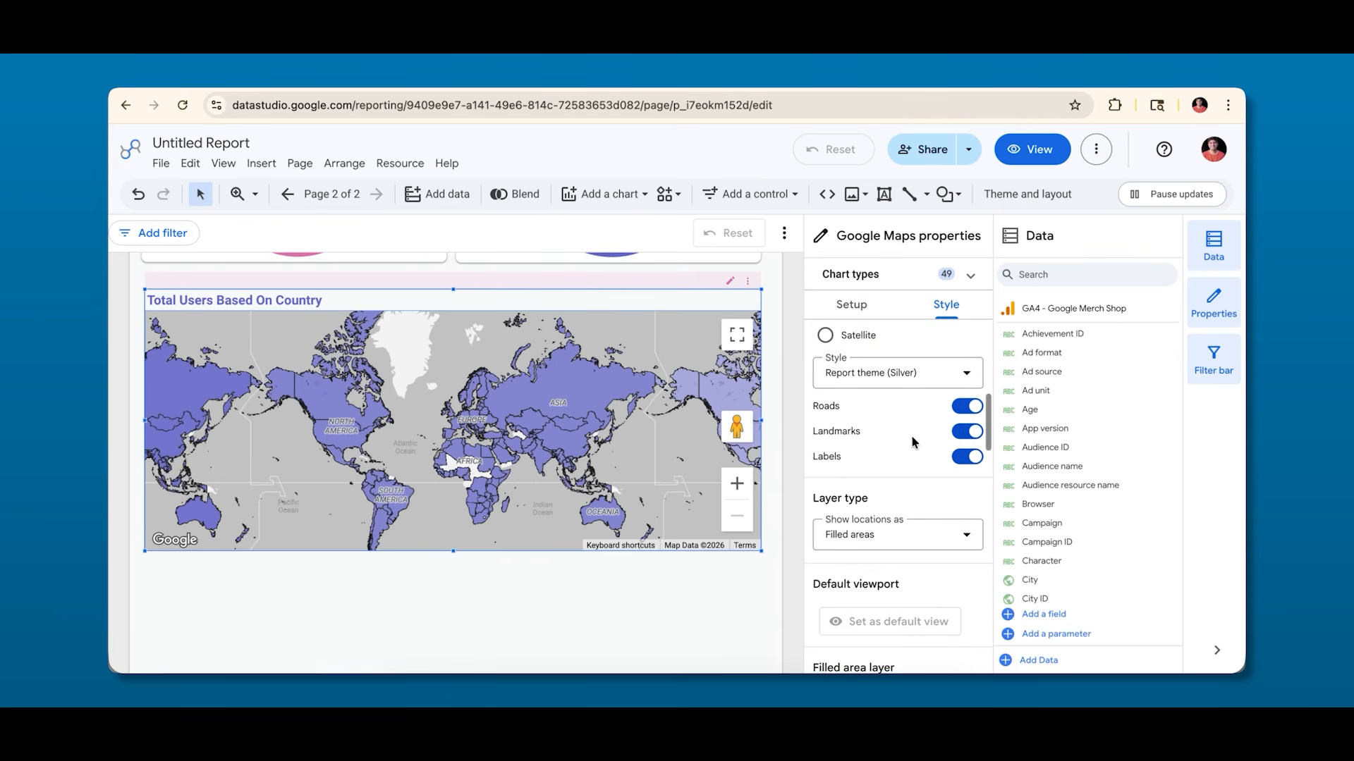
click(903, 445)
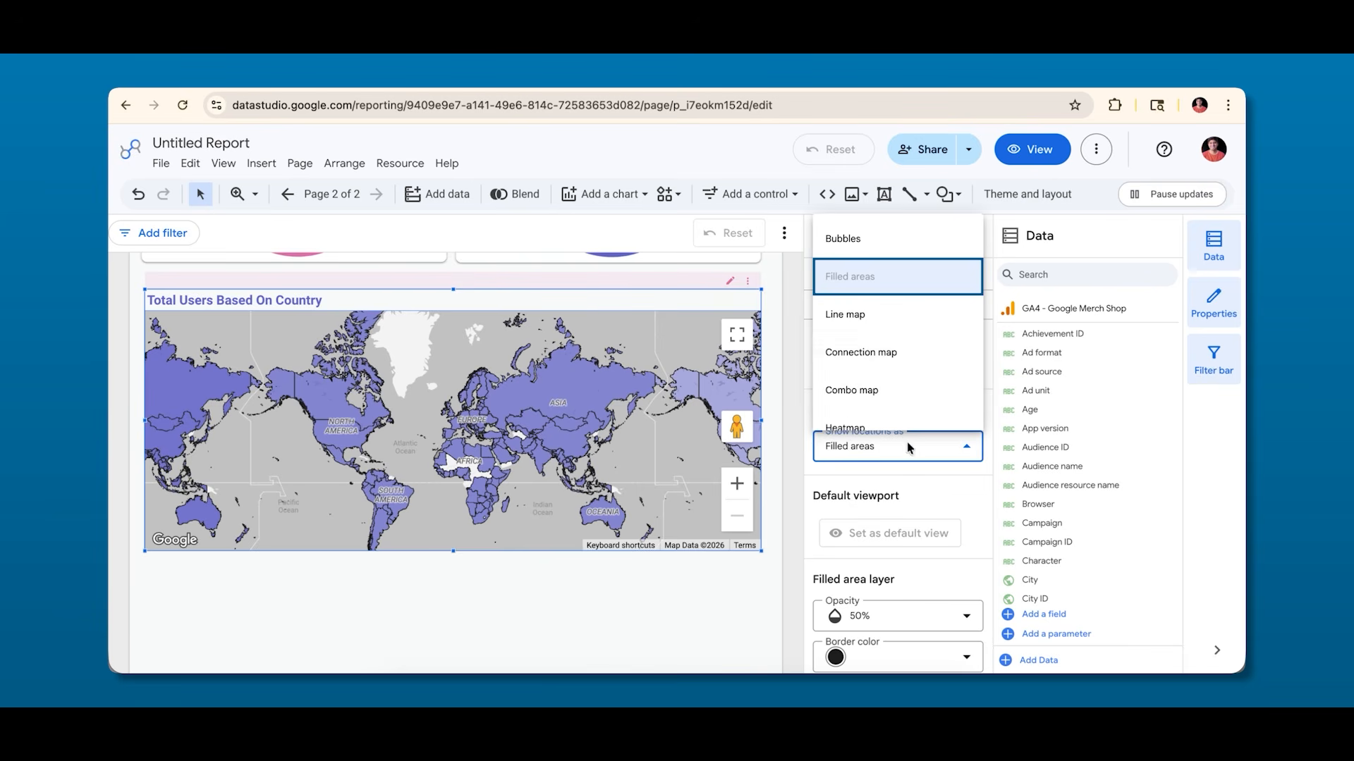
click(899, 360)
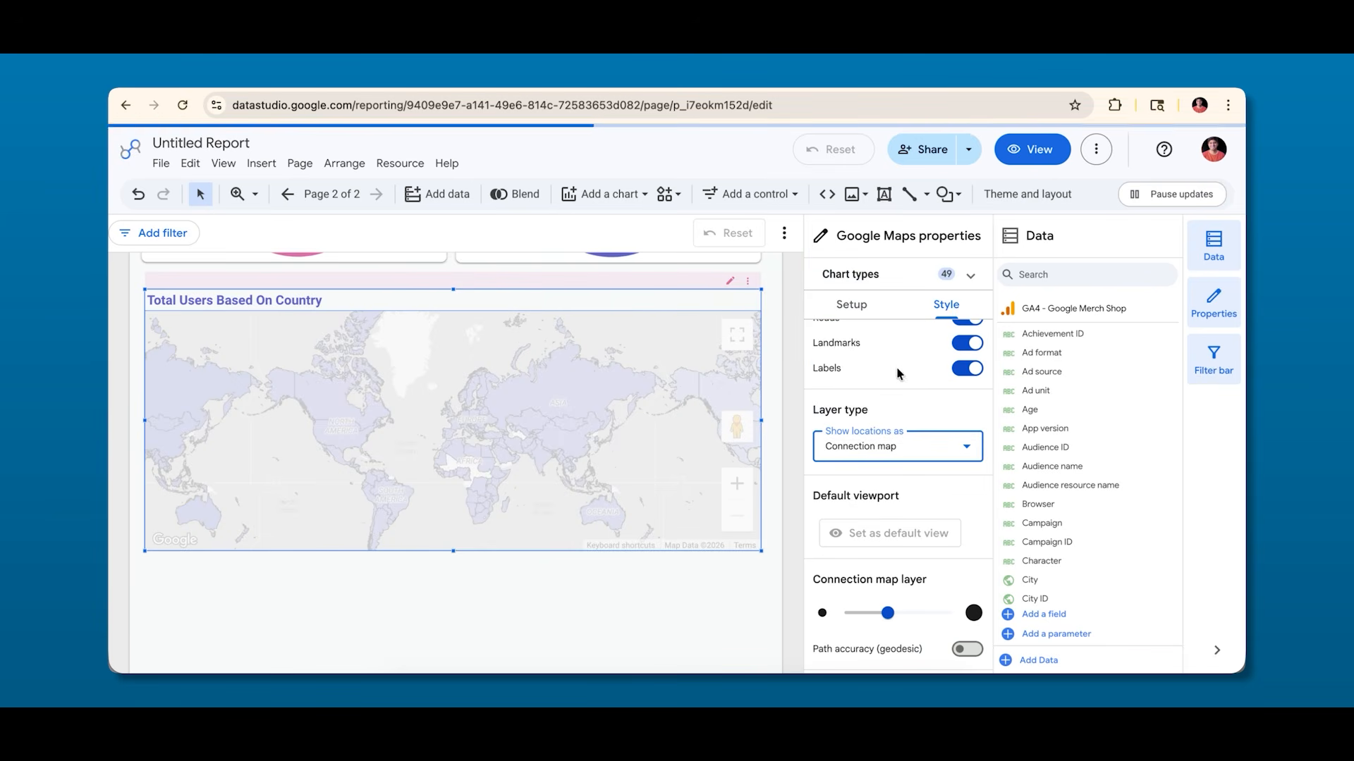
click(923, 459)
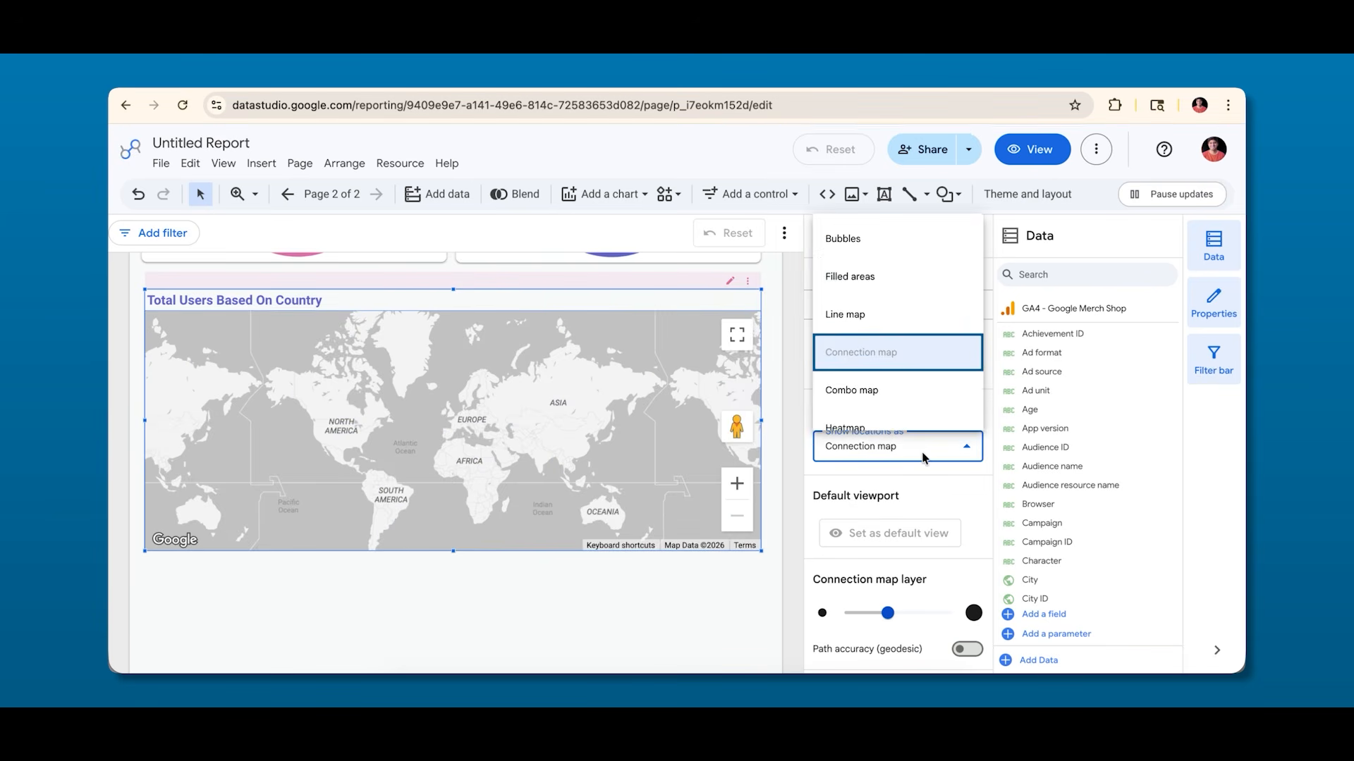
click(861, 321)
click(885, 451)
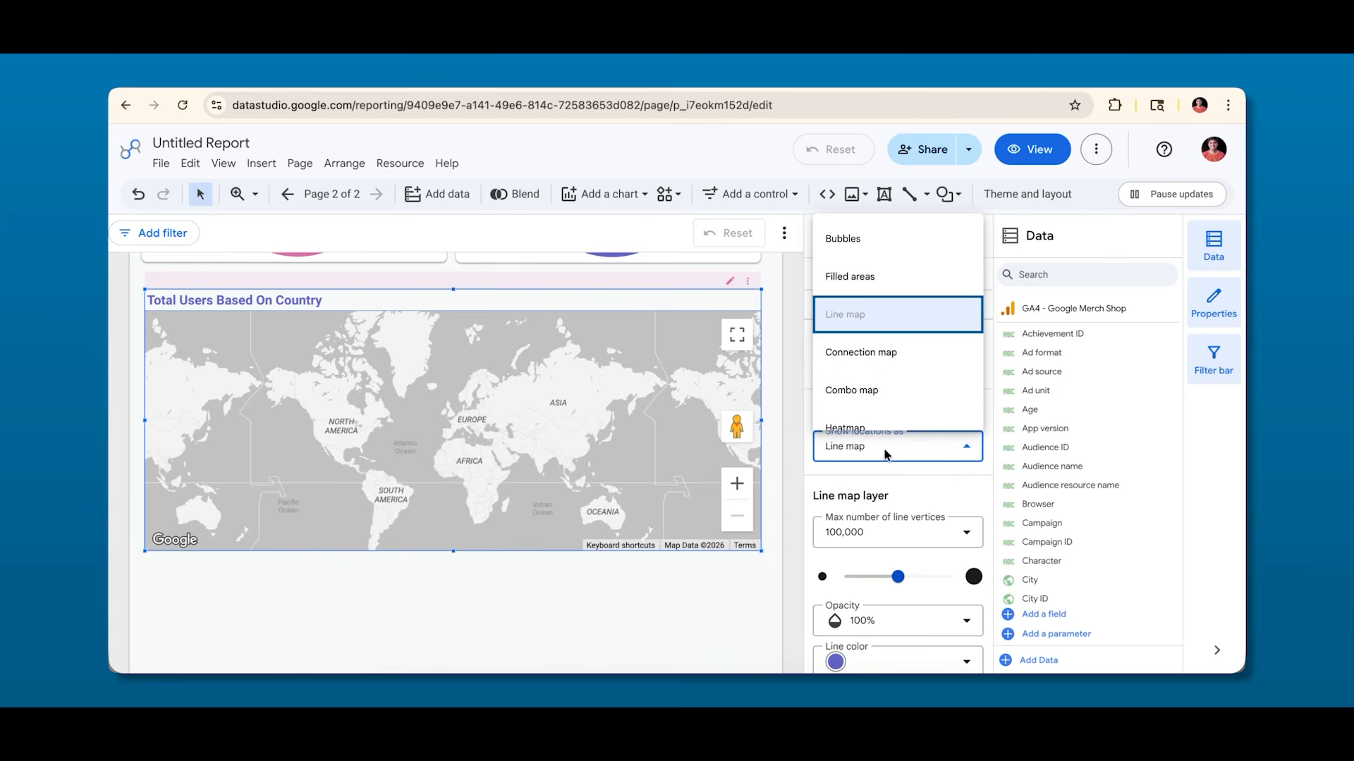
scroll(868, 413, down, 1)
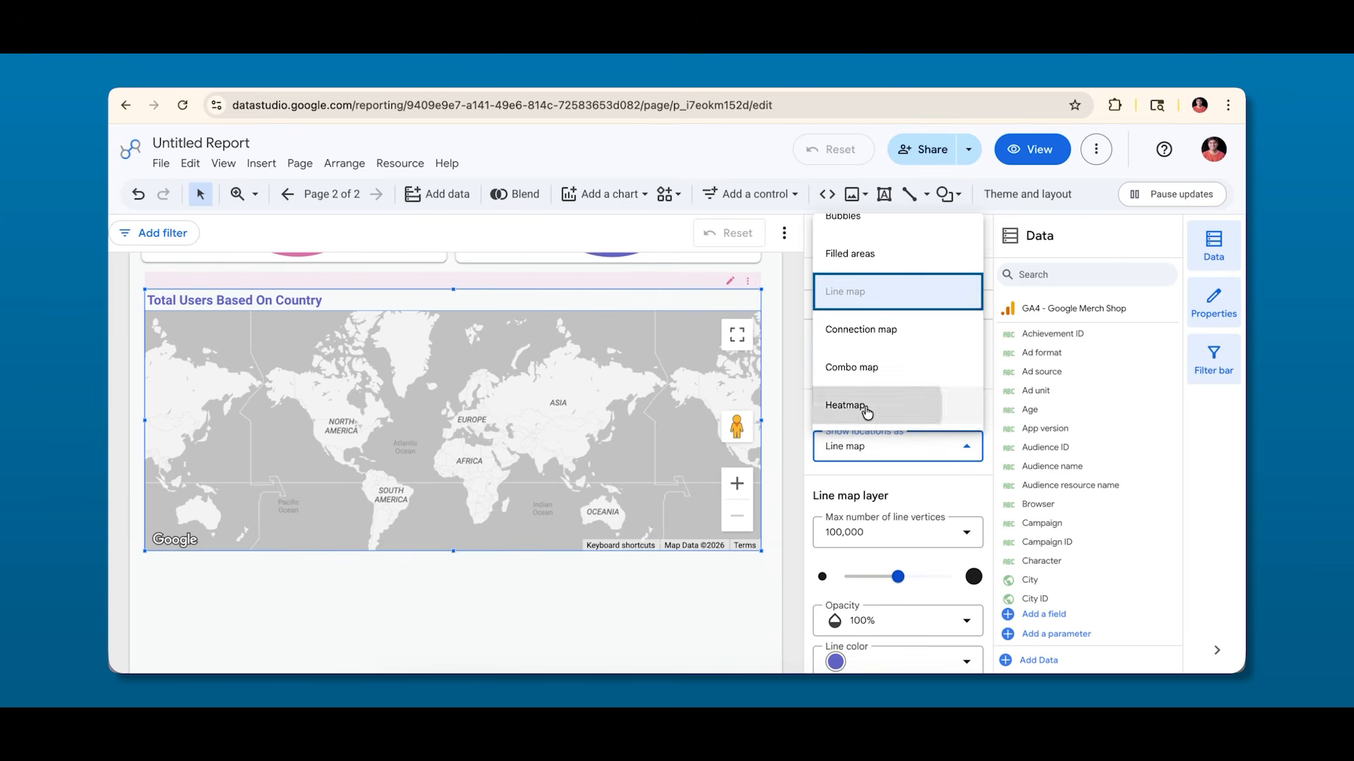
click(866, 405)
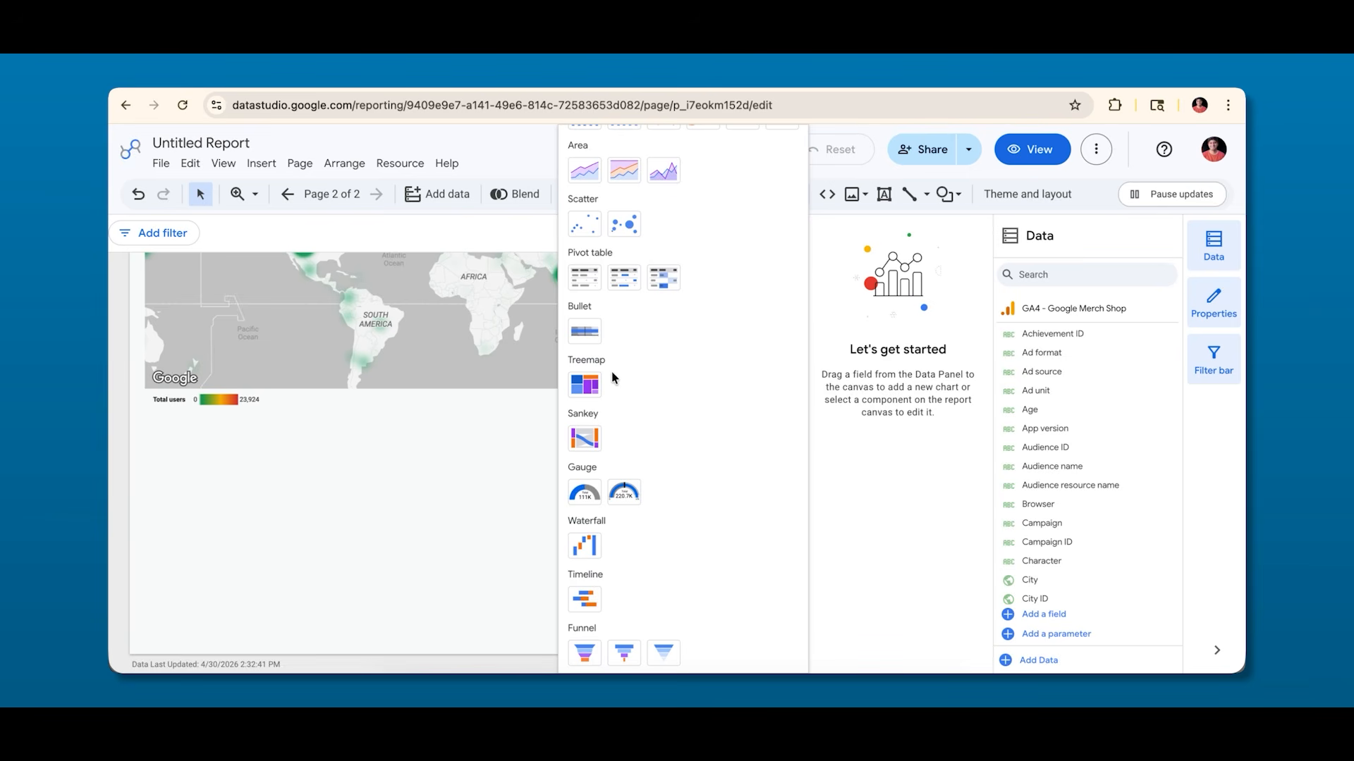
Add a gauge chart below the map, aligned near its left edge, and increase the gauge's height.
click(583, 491)
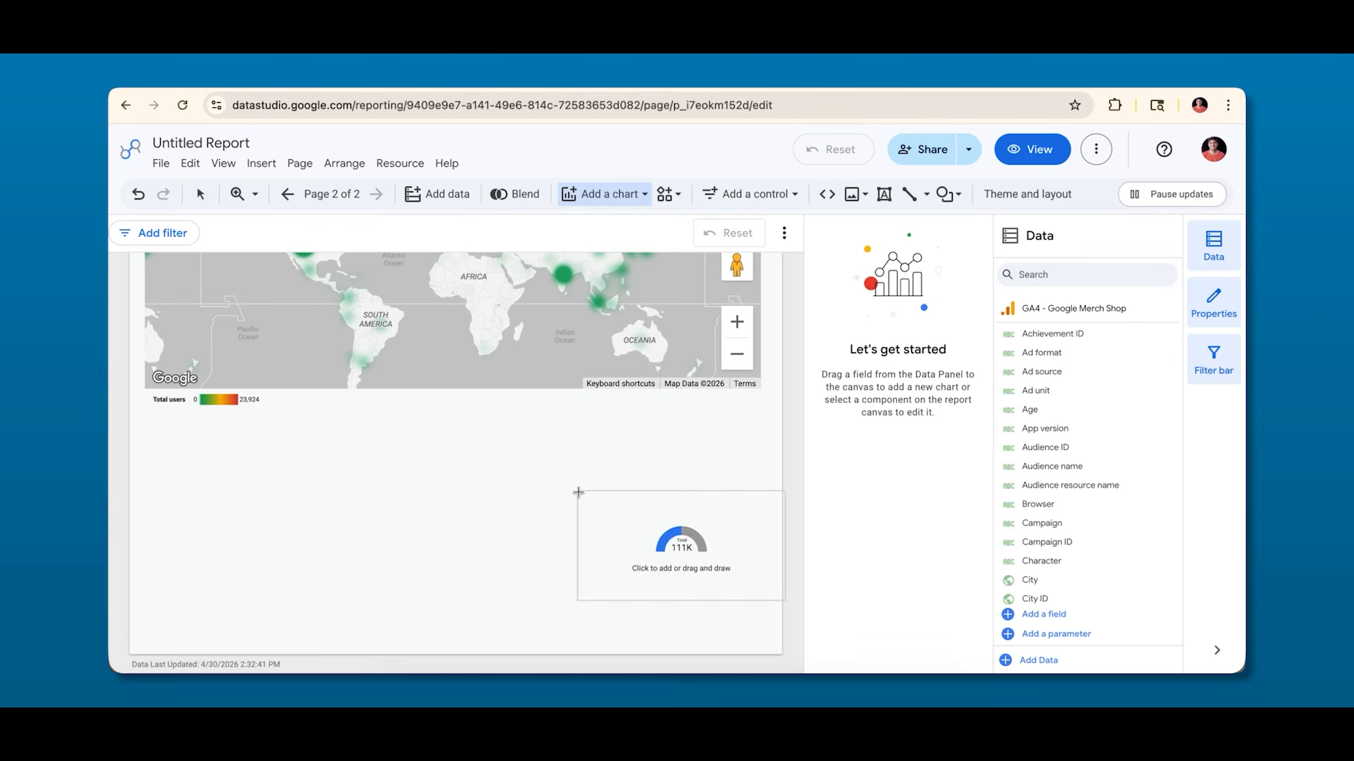
click(149, 415)
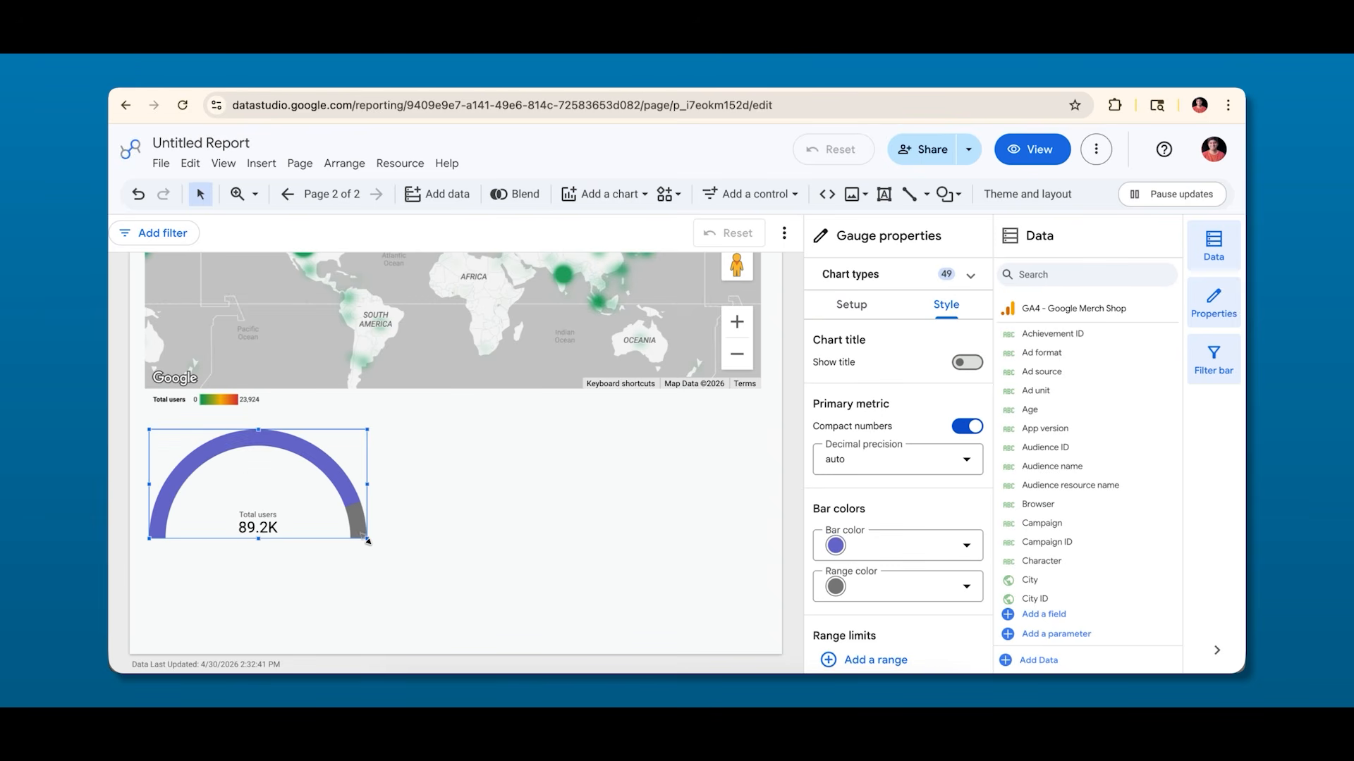
drag(367, 539, 367, 576)
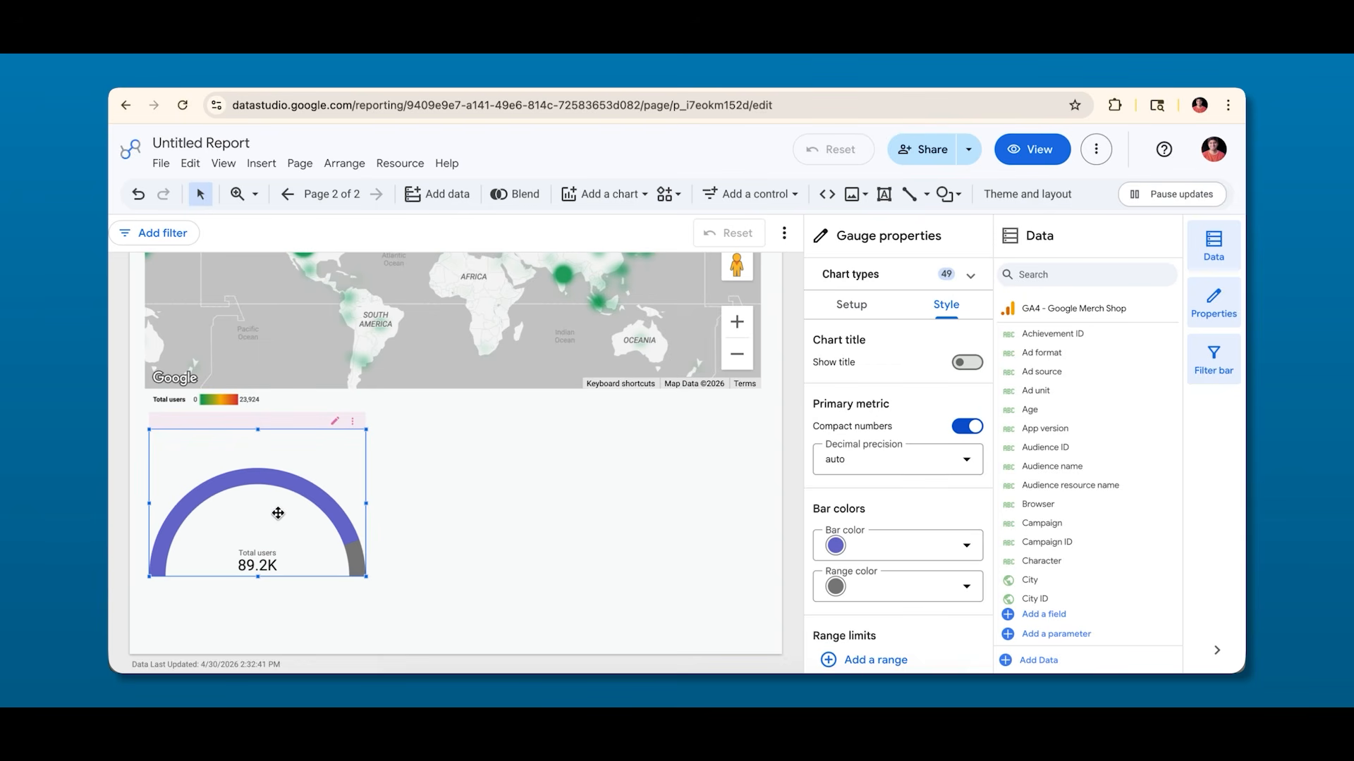
Replace the gauge's metric with Engaged sessions.
click(851, 305)
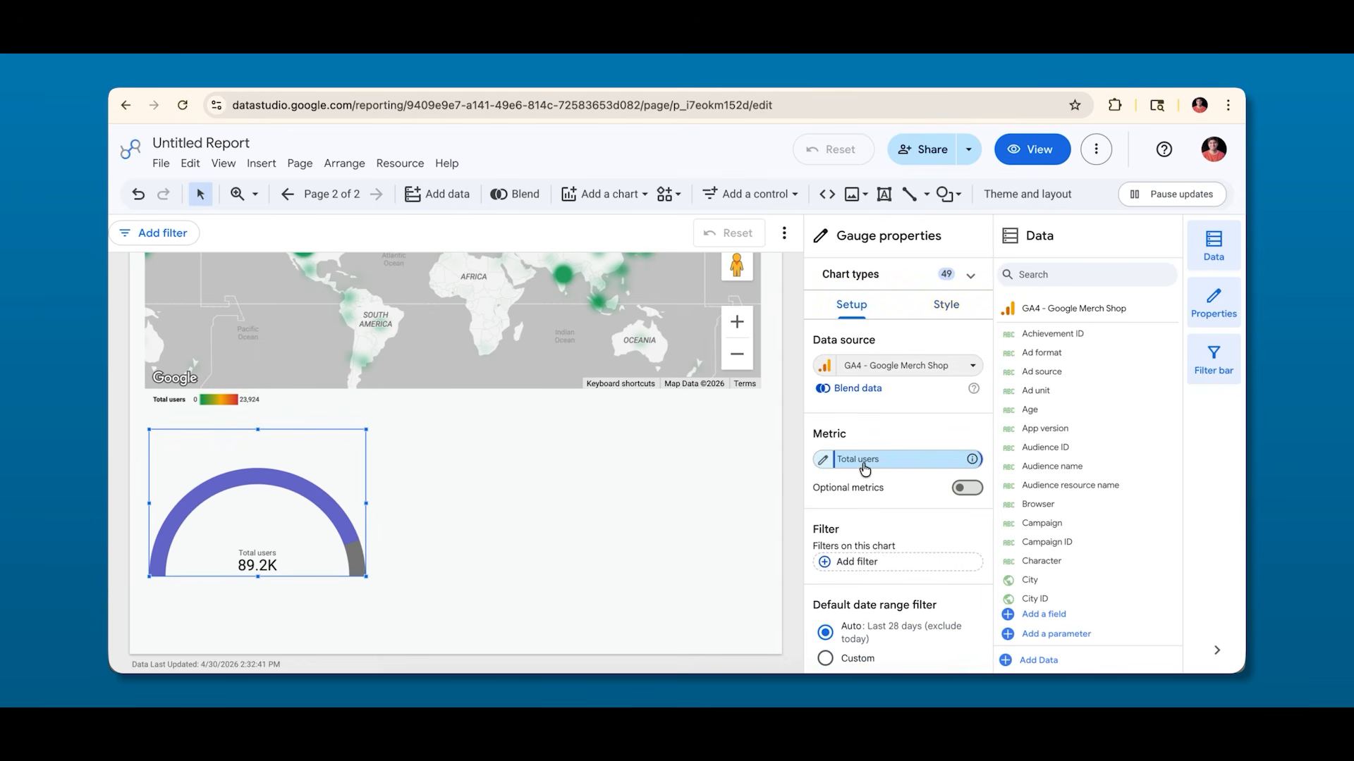
click(865, 468)
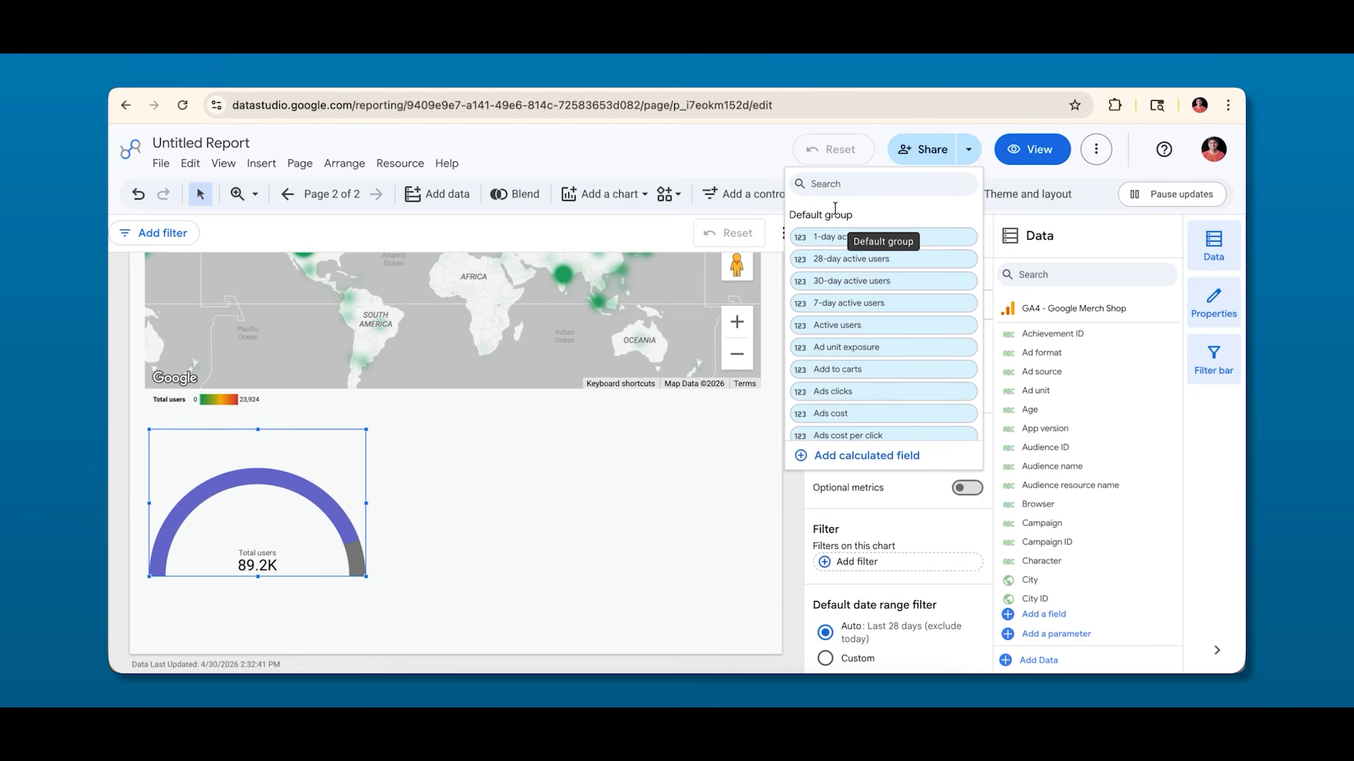
text(en)
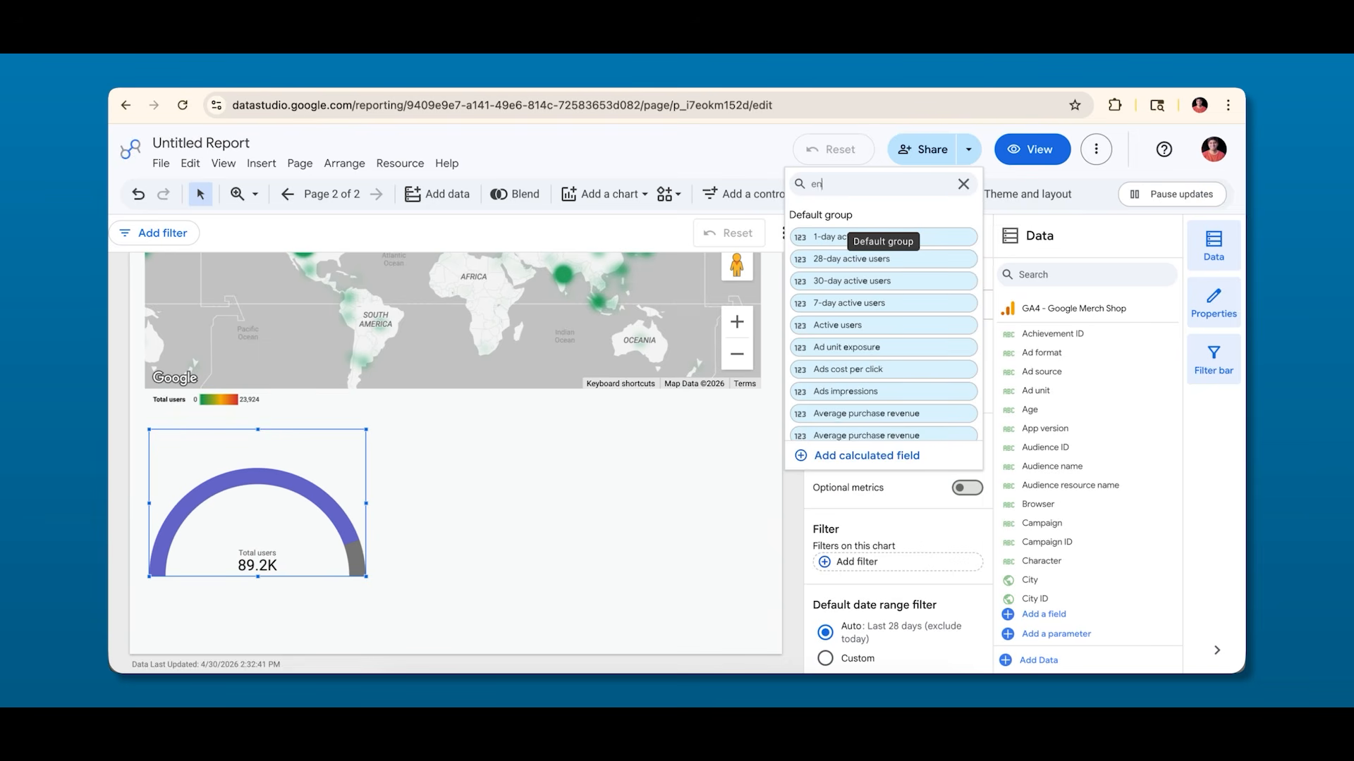
text(gaged)
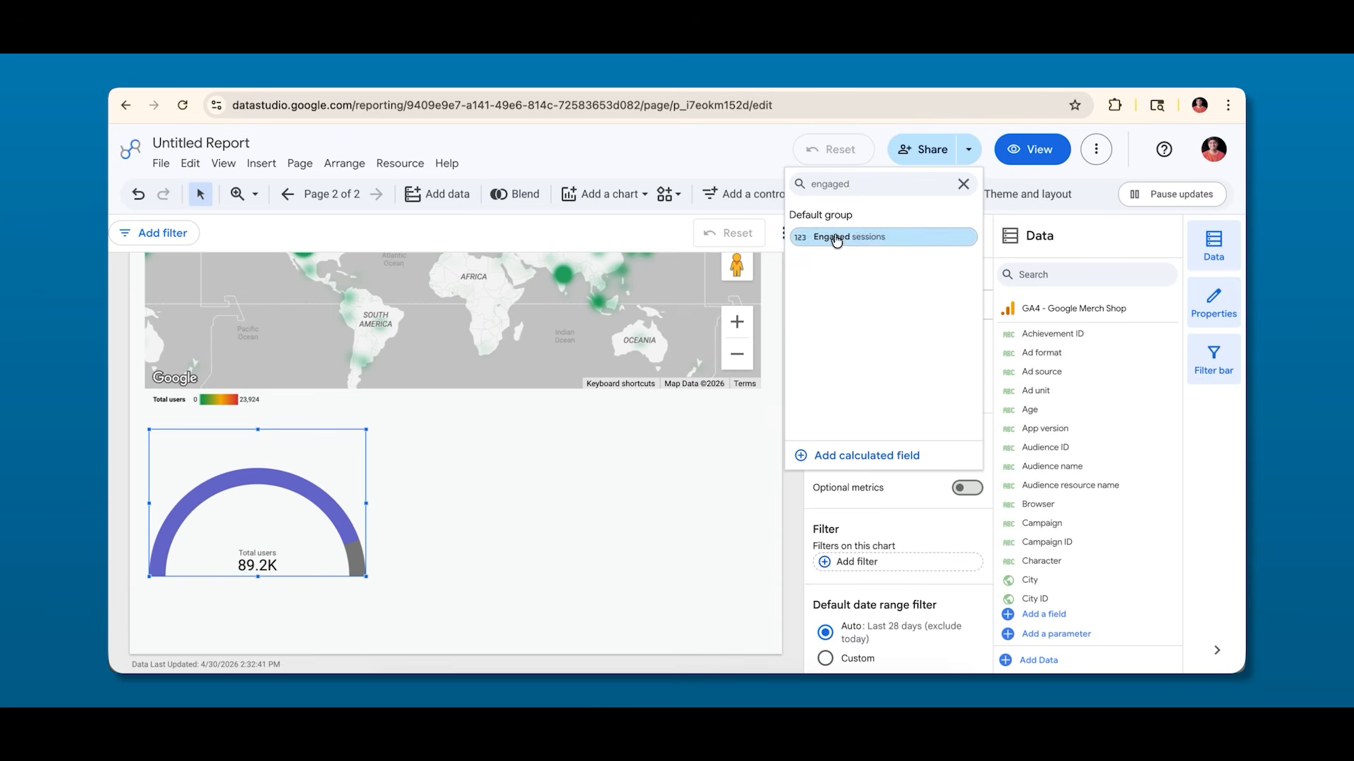
click(837, 237)
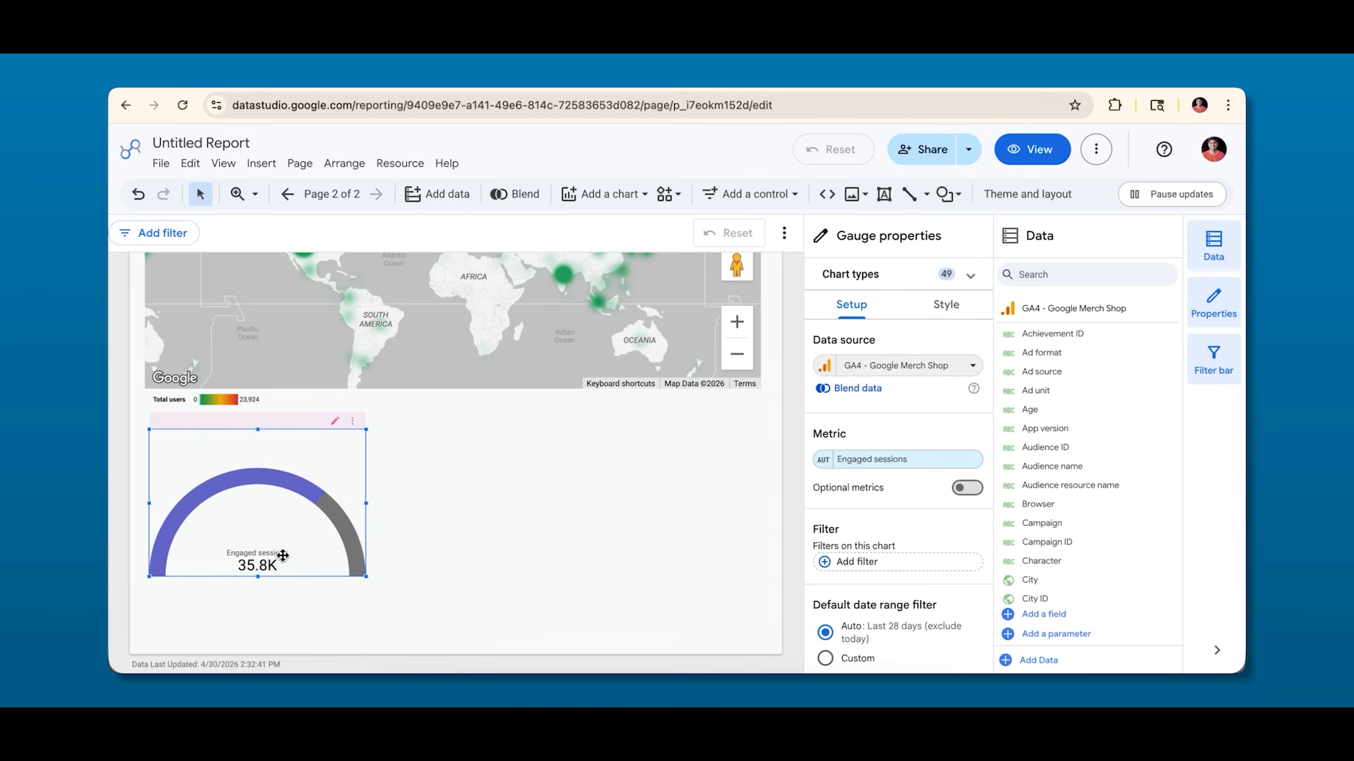
Turn on the gauge's comparison date range and set it to Previous period.
scroll(923, 473, down, 1)
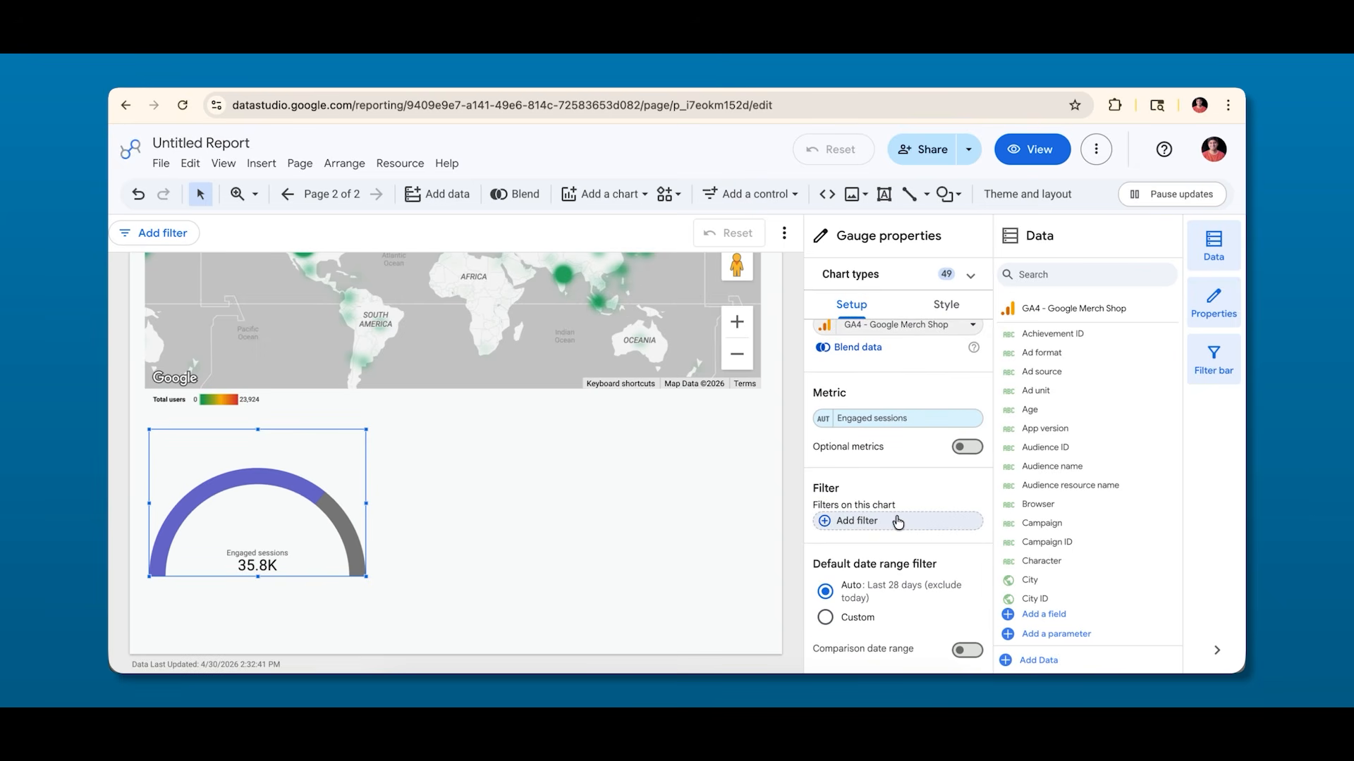
scroll(886, 370, up, 1)
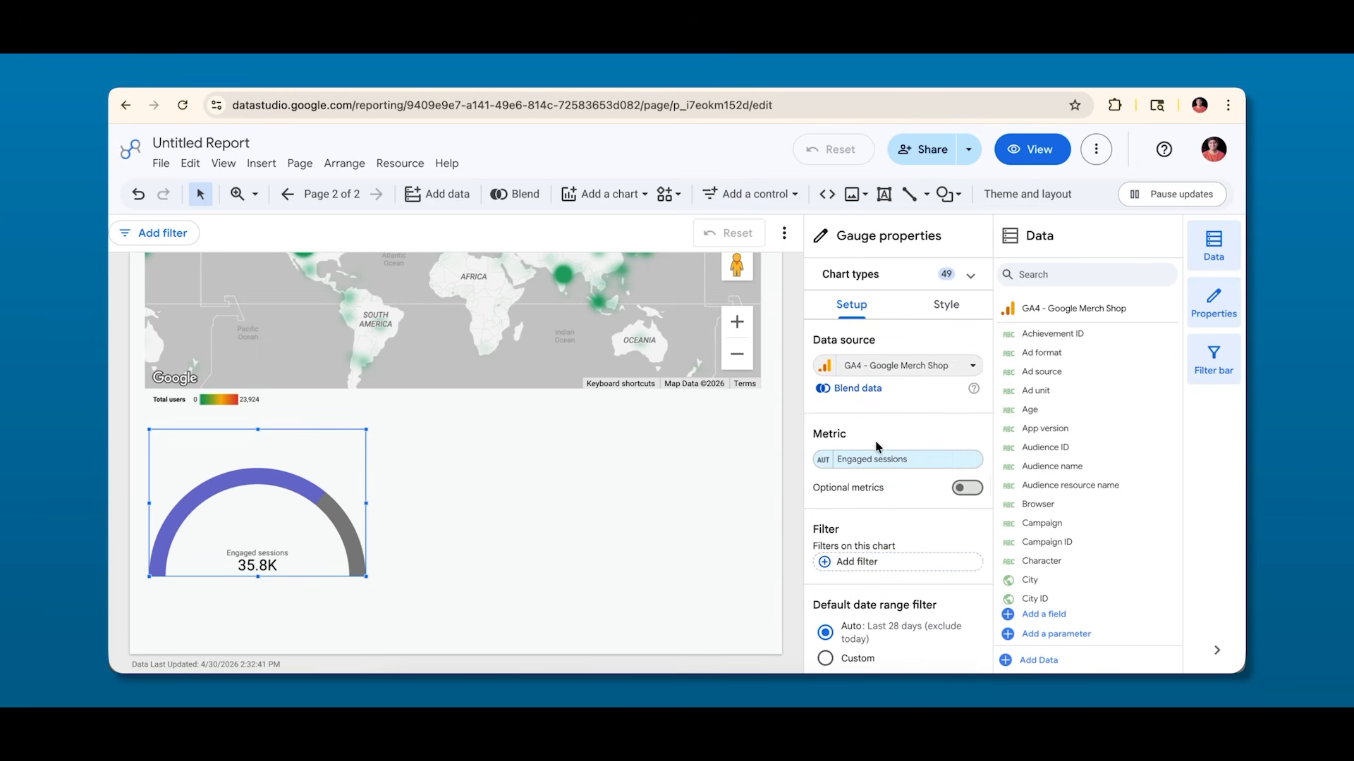
scroll(876, 446, down, 2)
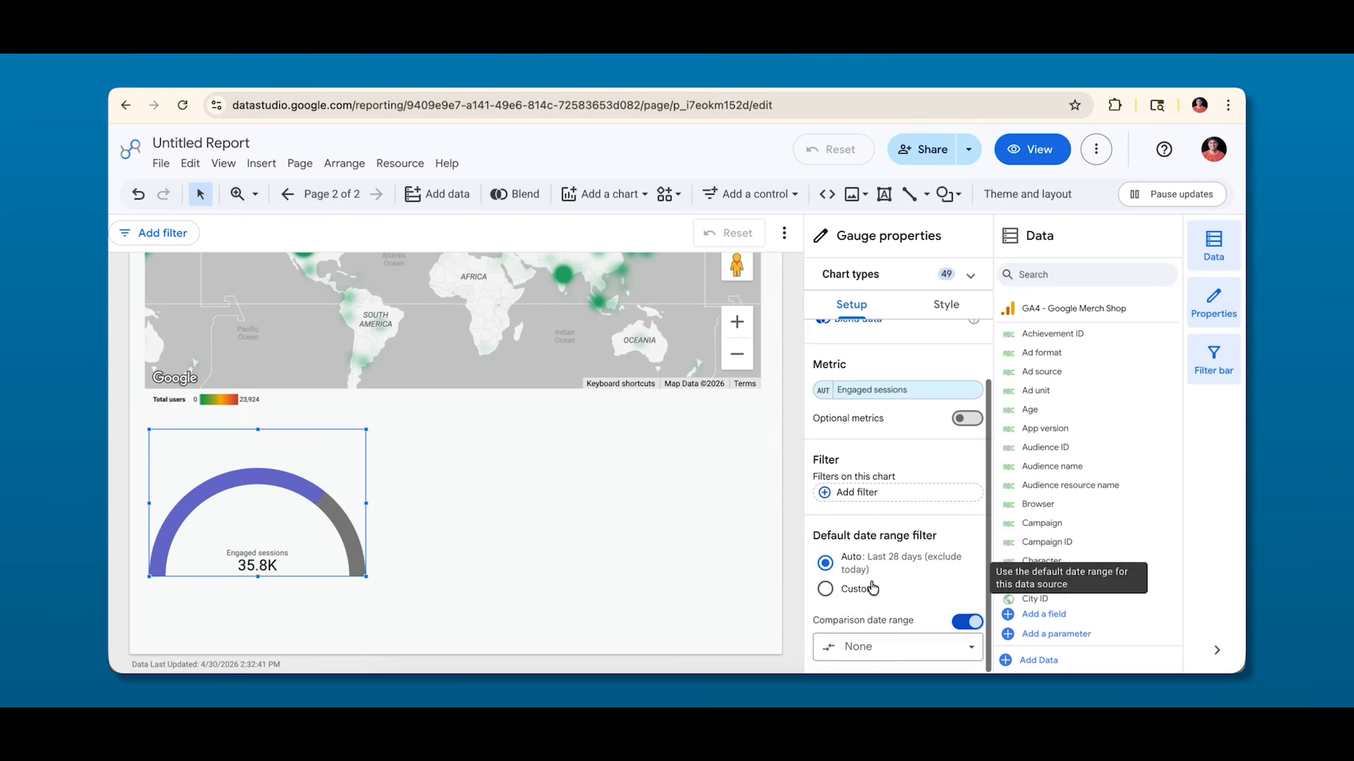
click(876, 645)
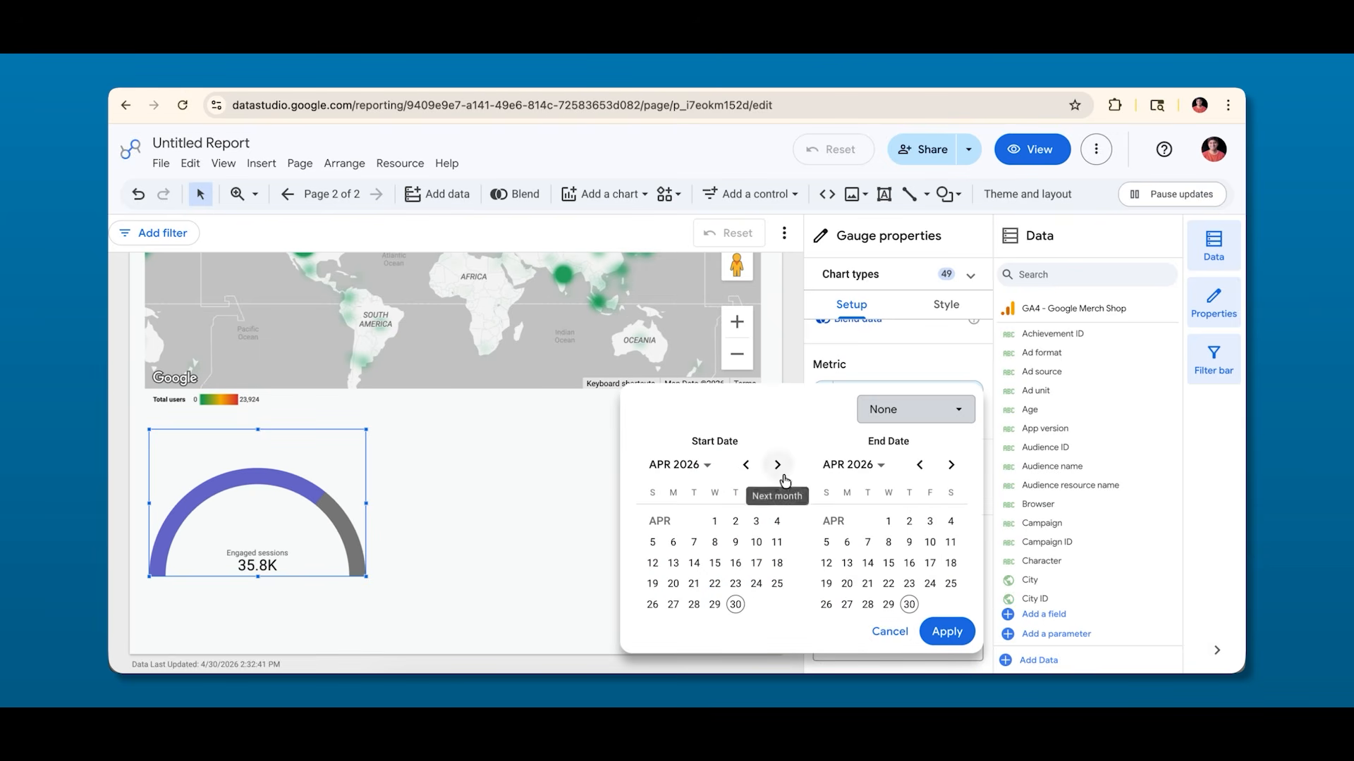
click(899, 410)
click(901, 492)
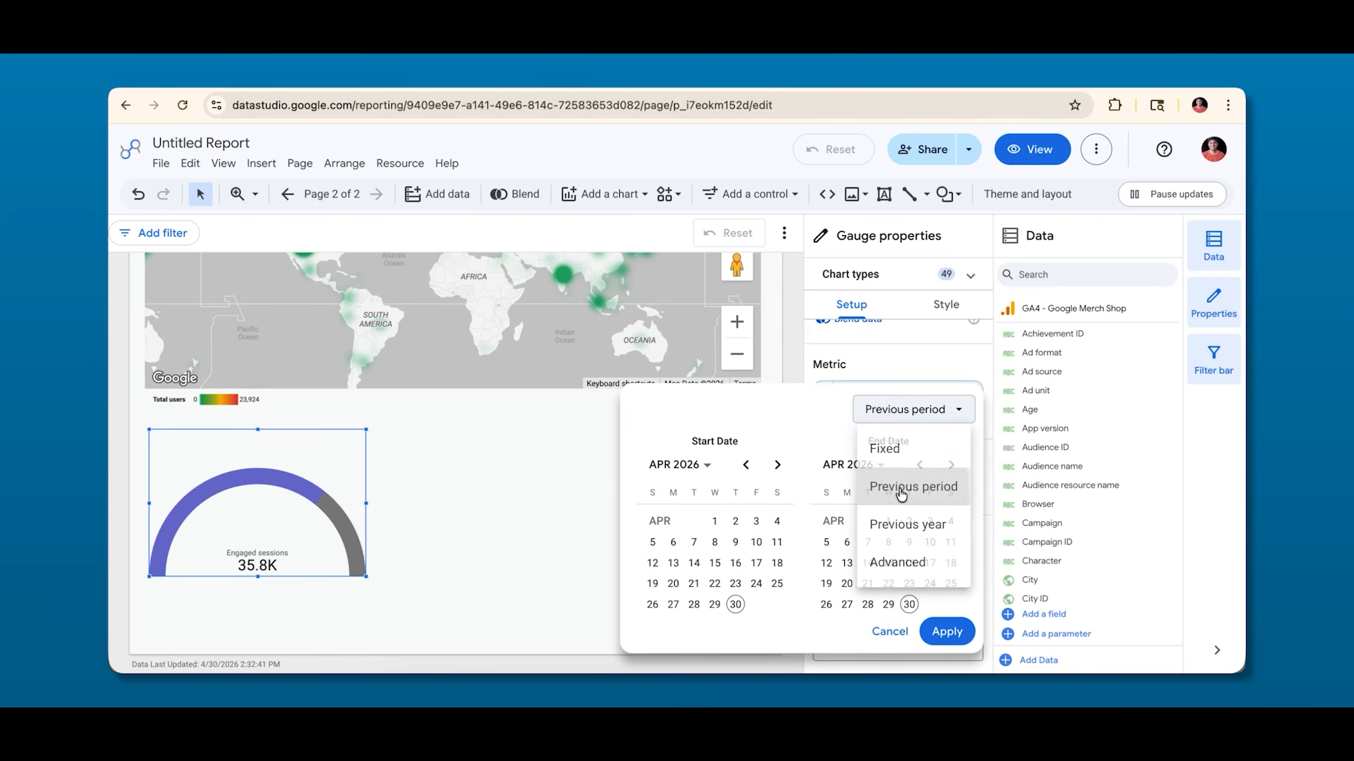
click(948, 633)
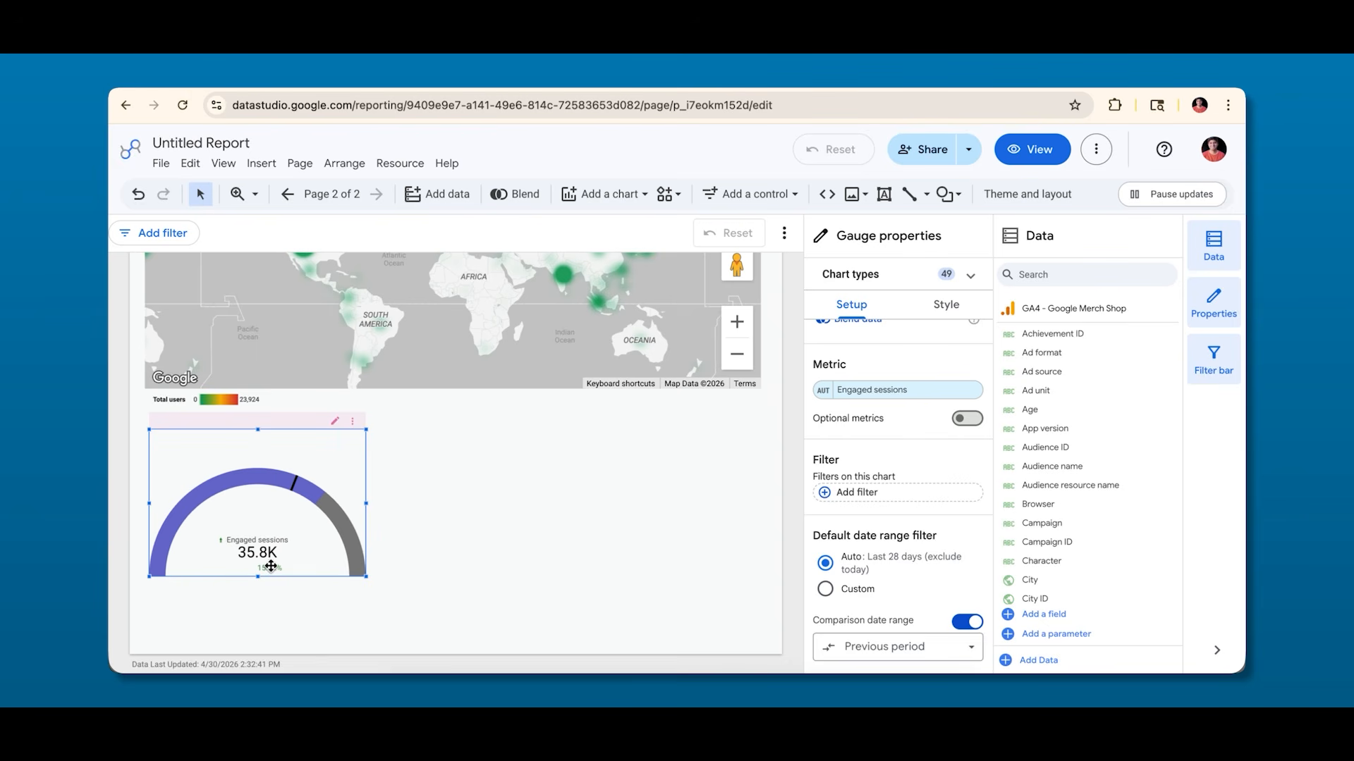
Look through the gauge's style options and delete the gauge from below the map.
click(916, 308)
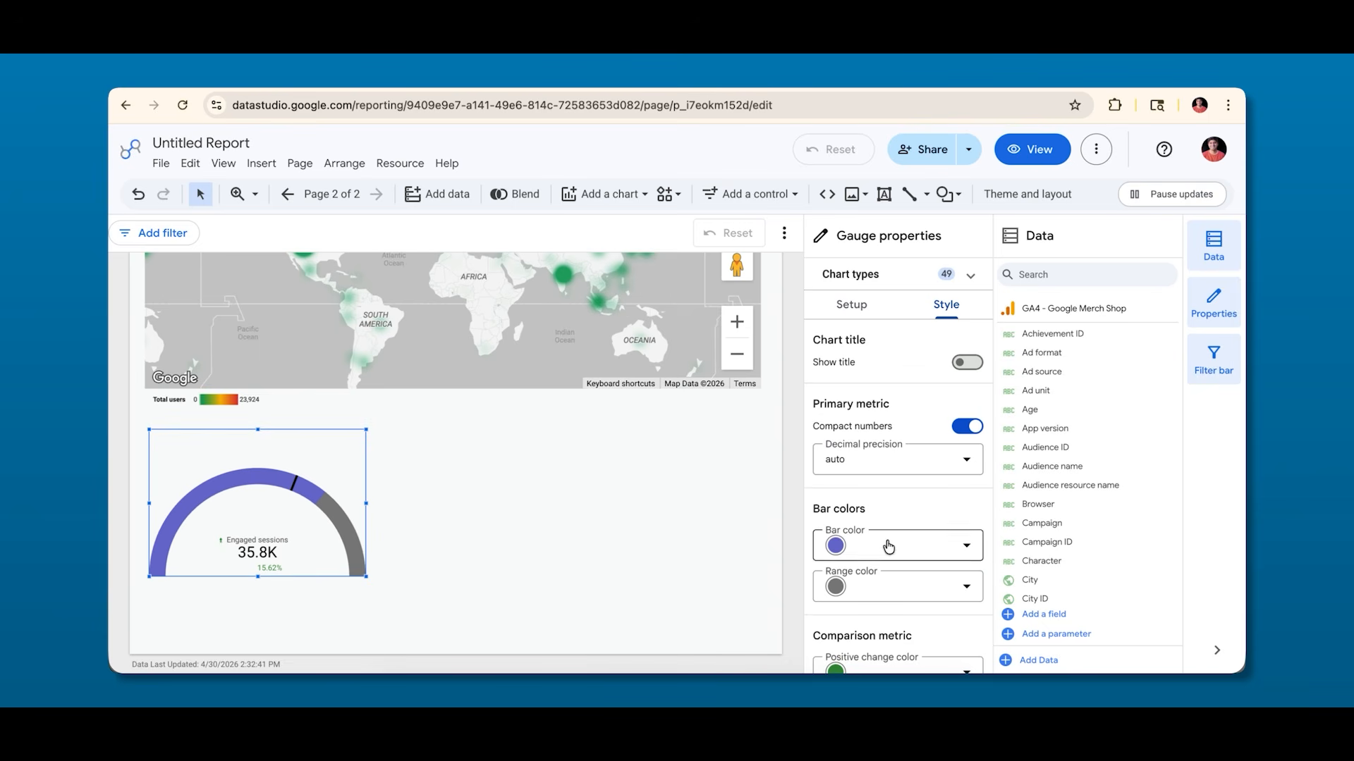
scroll(885, 544, down, 3)
scroll(883, 514, down, 1)
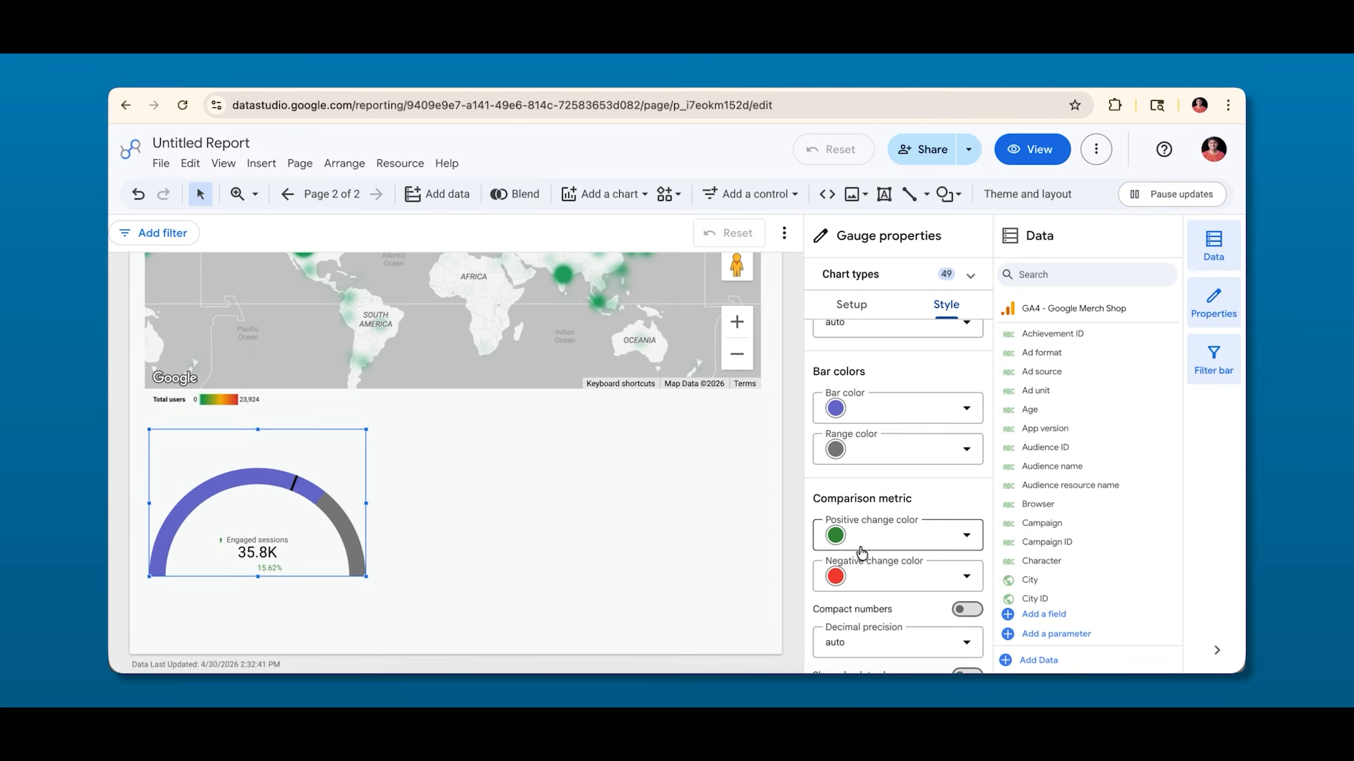
scroll(861, 554, down, 6)
scroll(860, 541, down, 4)
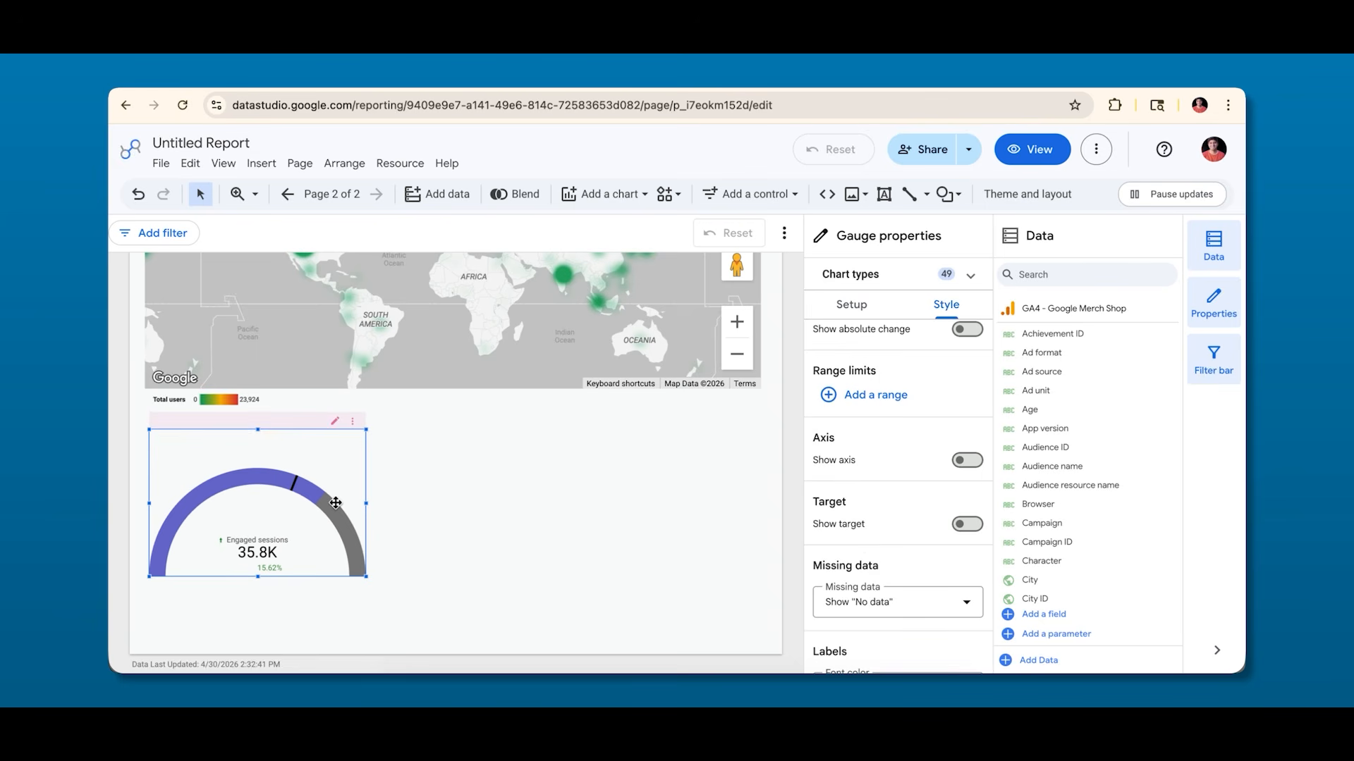
key(Delete)
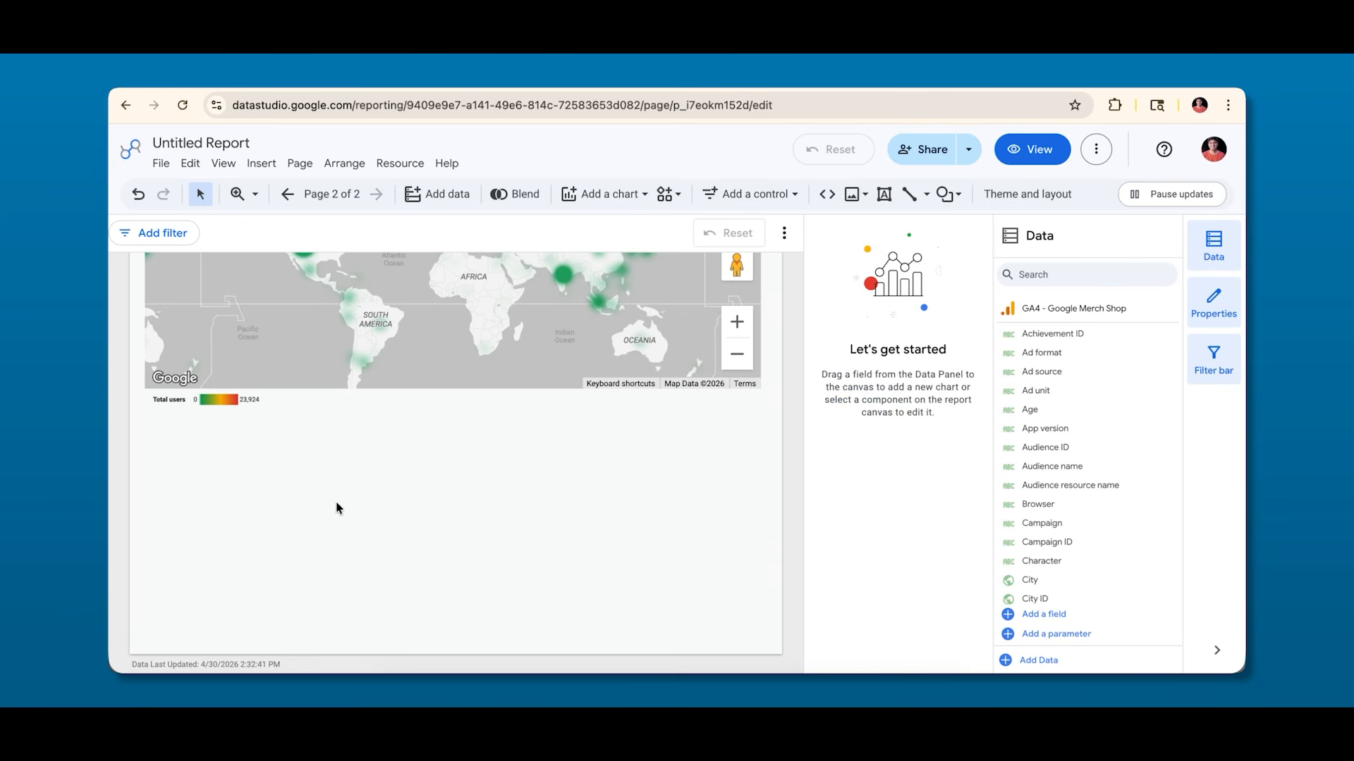
Add a smoothed bar funnel chart below the map's left edge and enlarge it to nearly reach the page's lower edge.
click(584, 200)
scroll(613, 493, down, 7)
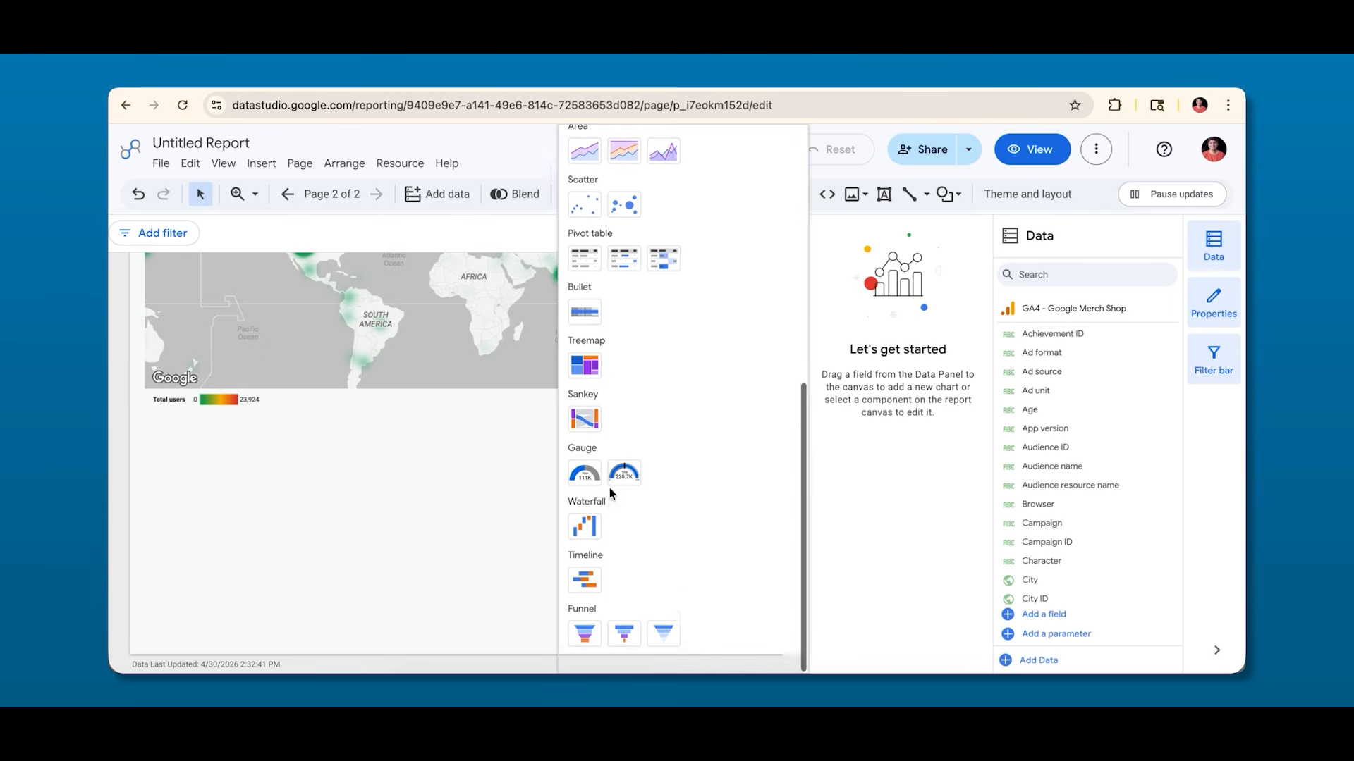
click(584, 652)
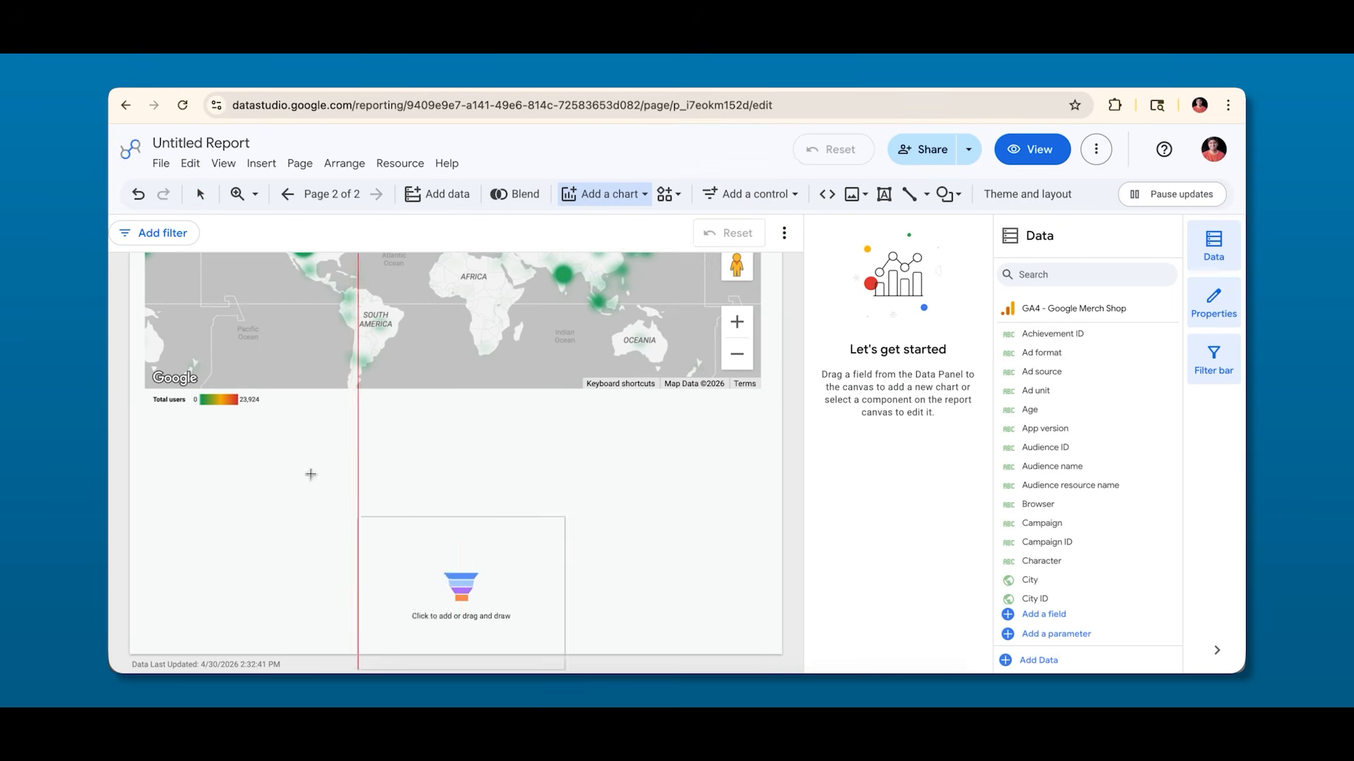
click(145, 414)
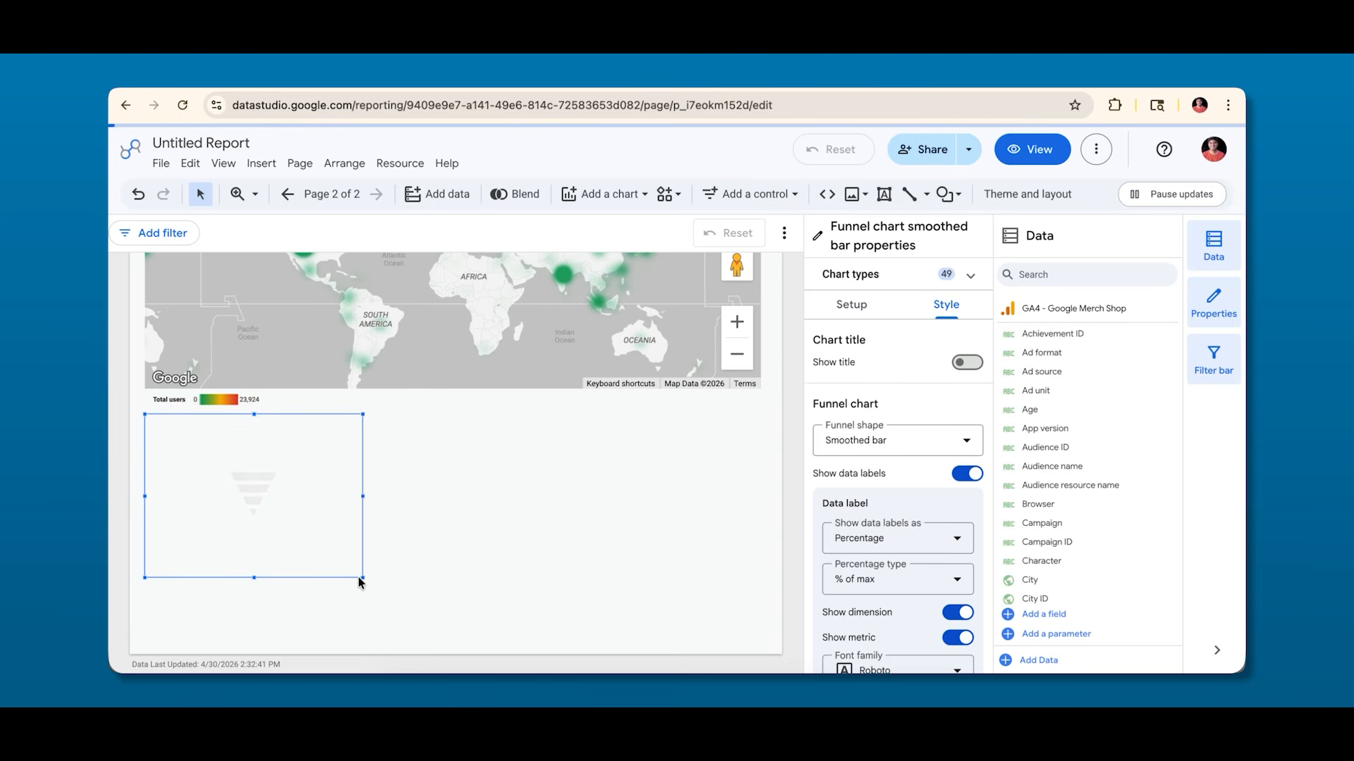
drag(361, 578, 373, 647)
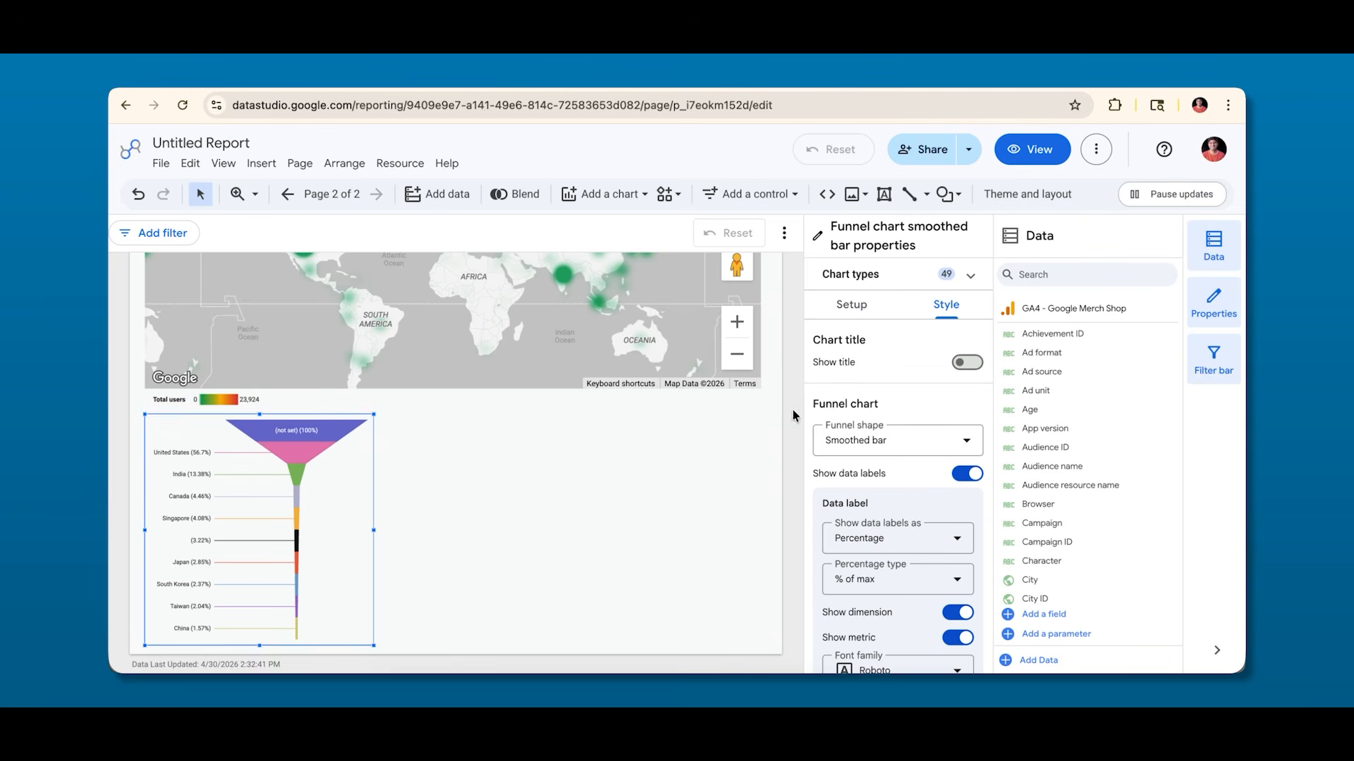
Try Landing page as the funnel chart's dimension, and delete the funnel chart.
click(857, 304)
scroll(895, 472, down, 3)
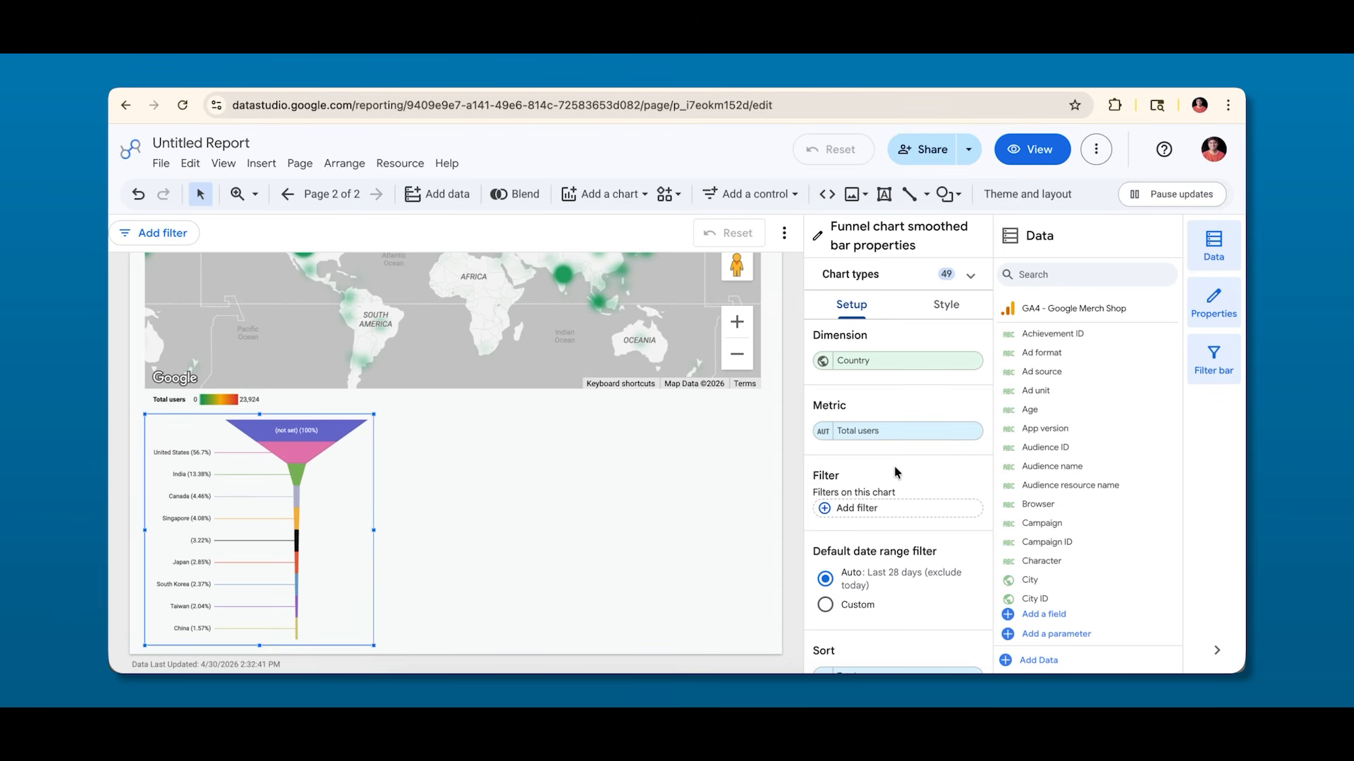
click(861, 359)
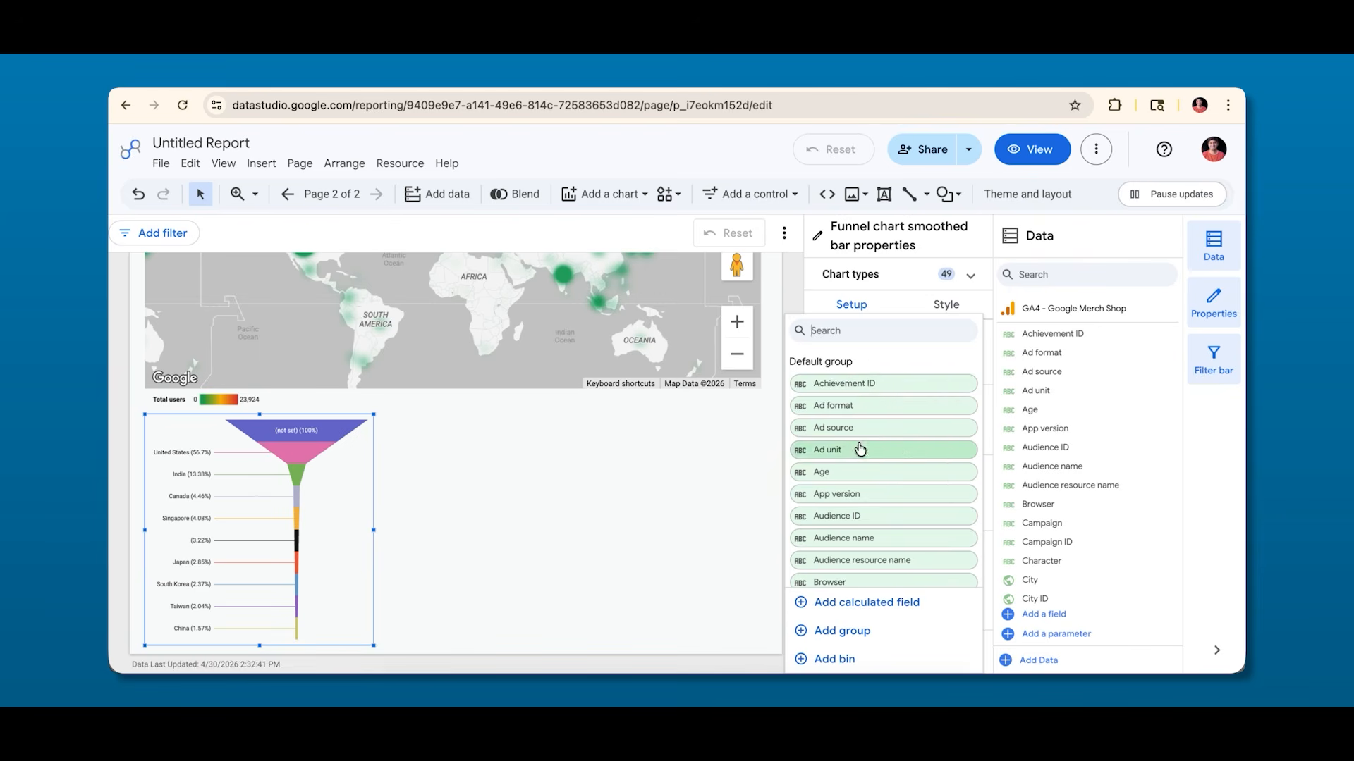
scroll(858, 447, down, 10)
text(landin)
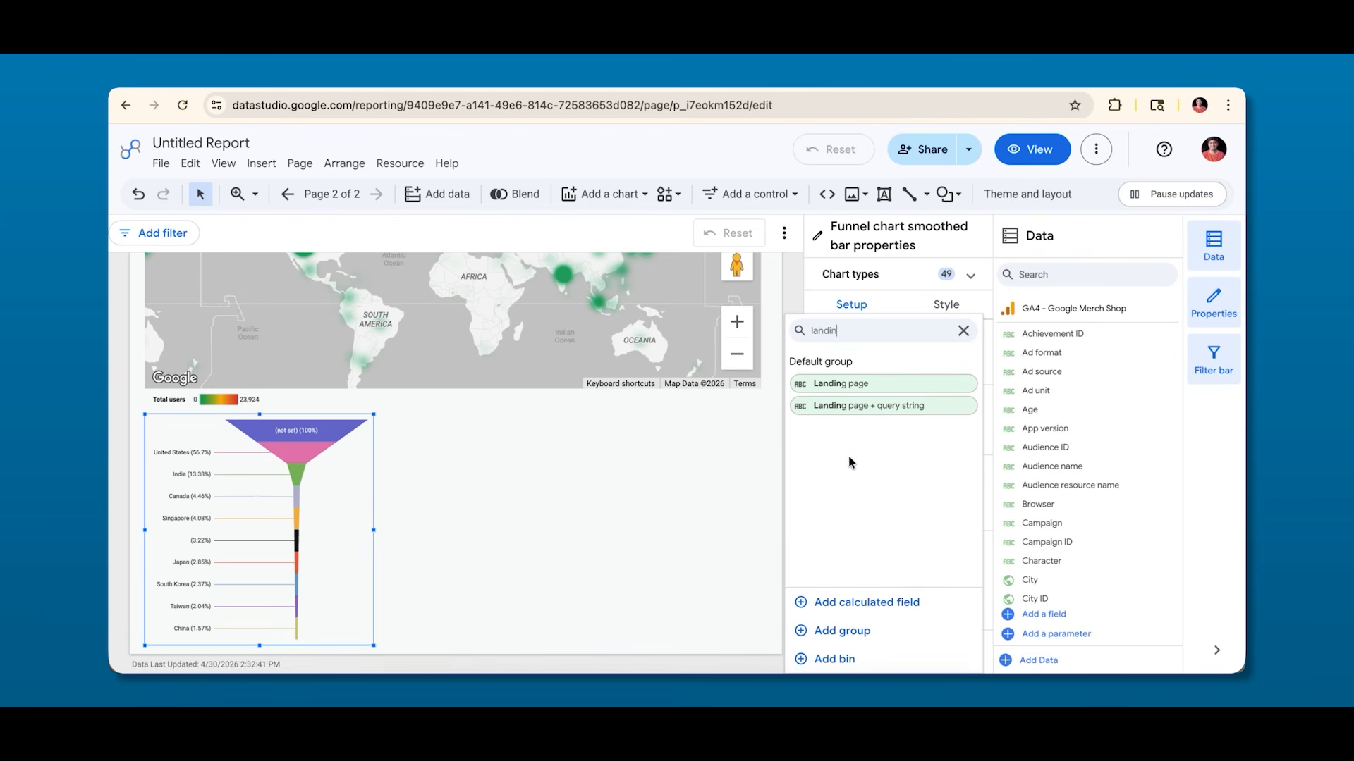
click(822, 387)
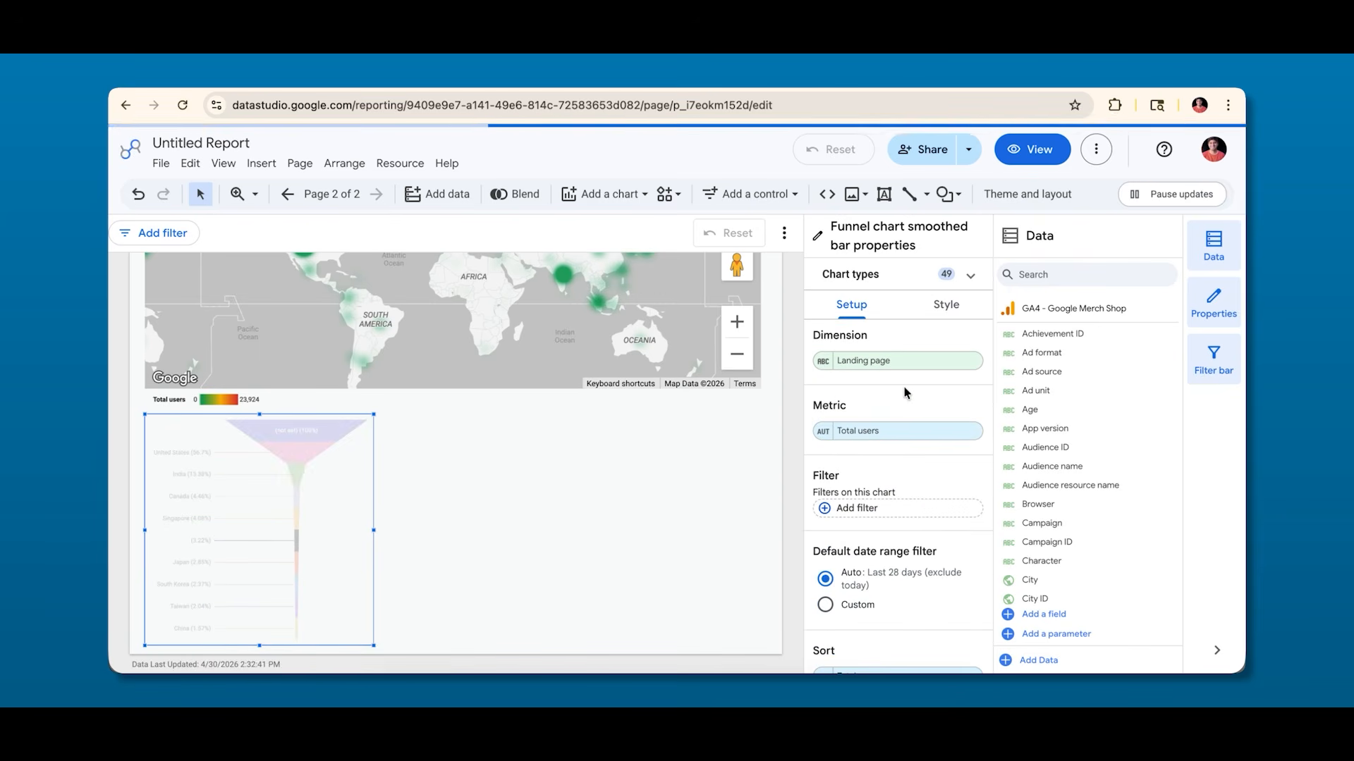
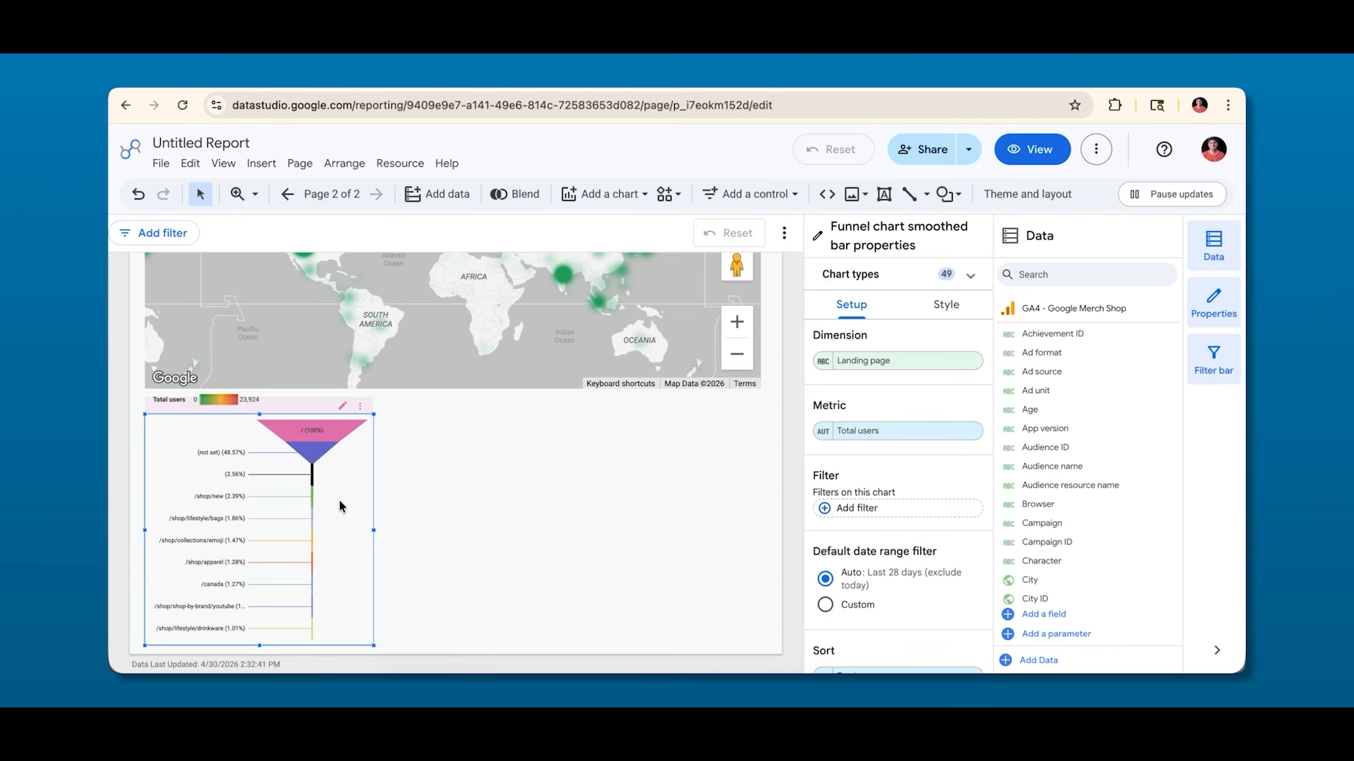
key(Delete)
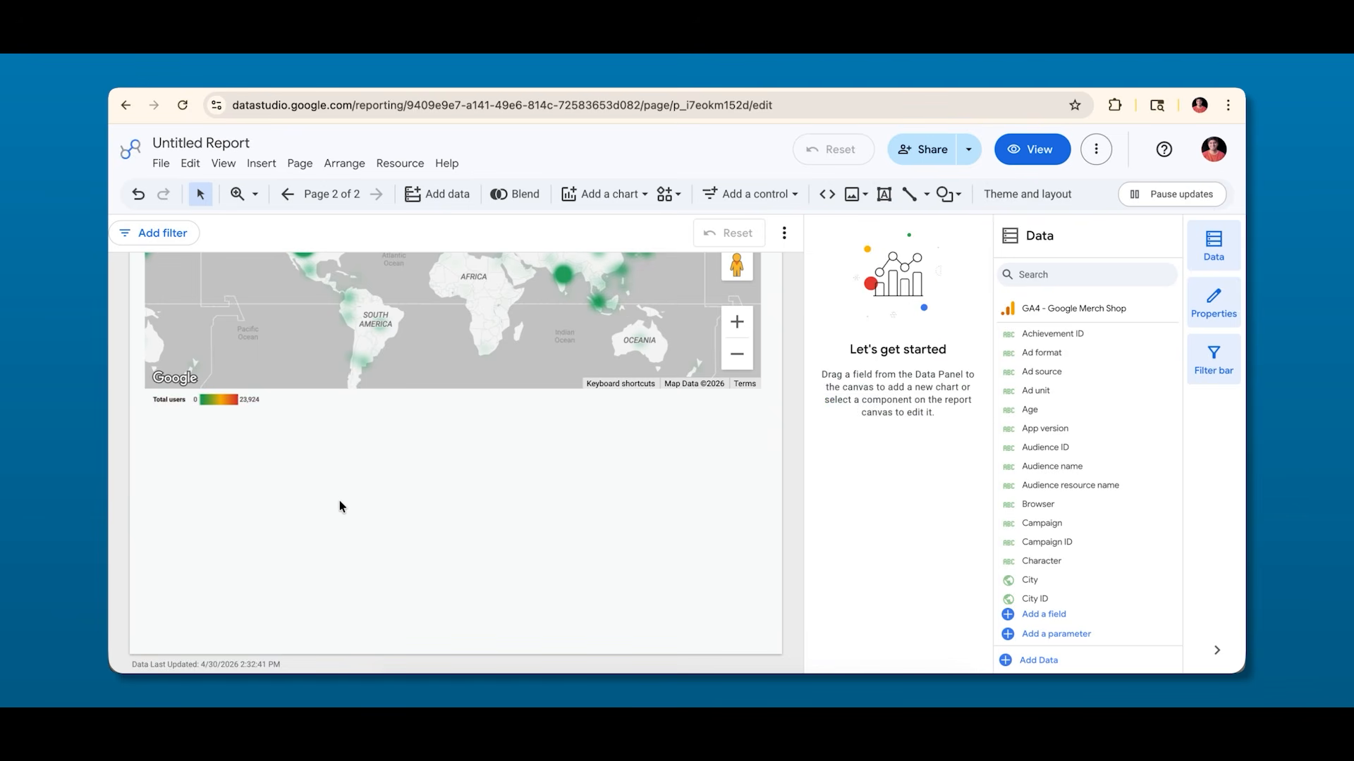
Move the two donut charts and the country map down together to free space below the time series chart.
scroll(392, 402, up, 10)
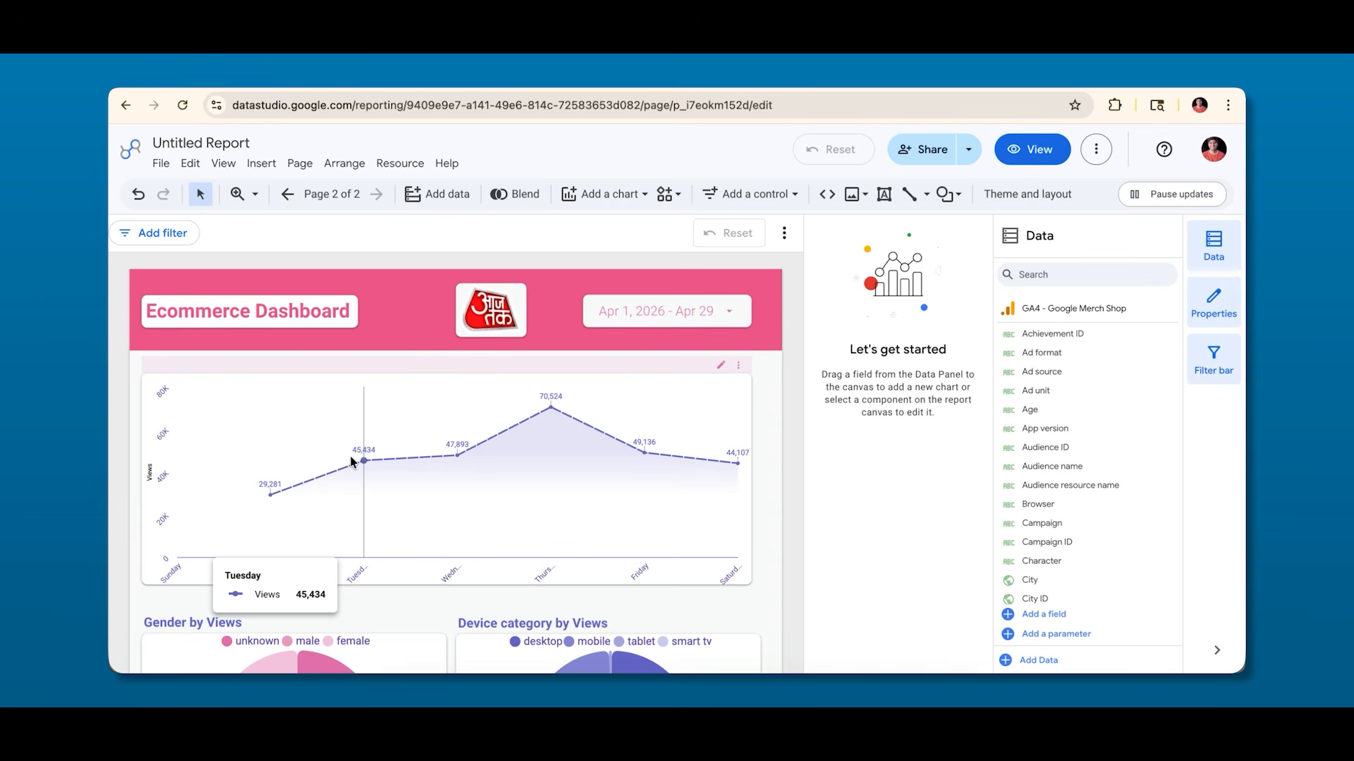
click(294, 414)
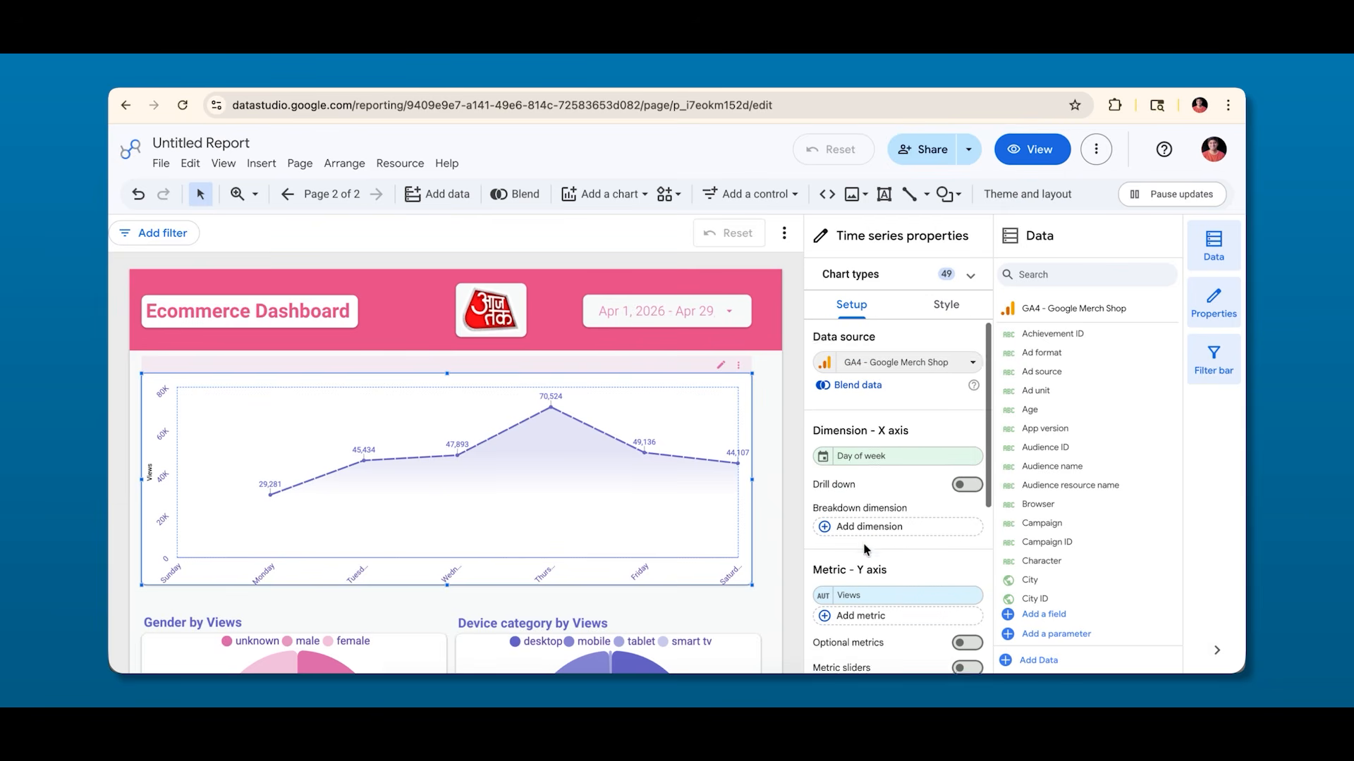
scroll(867, 550, down, 4)
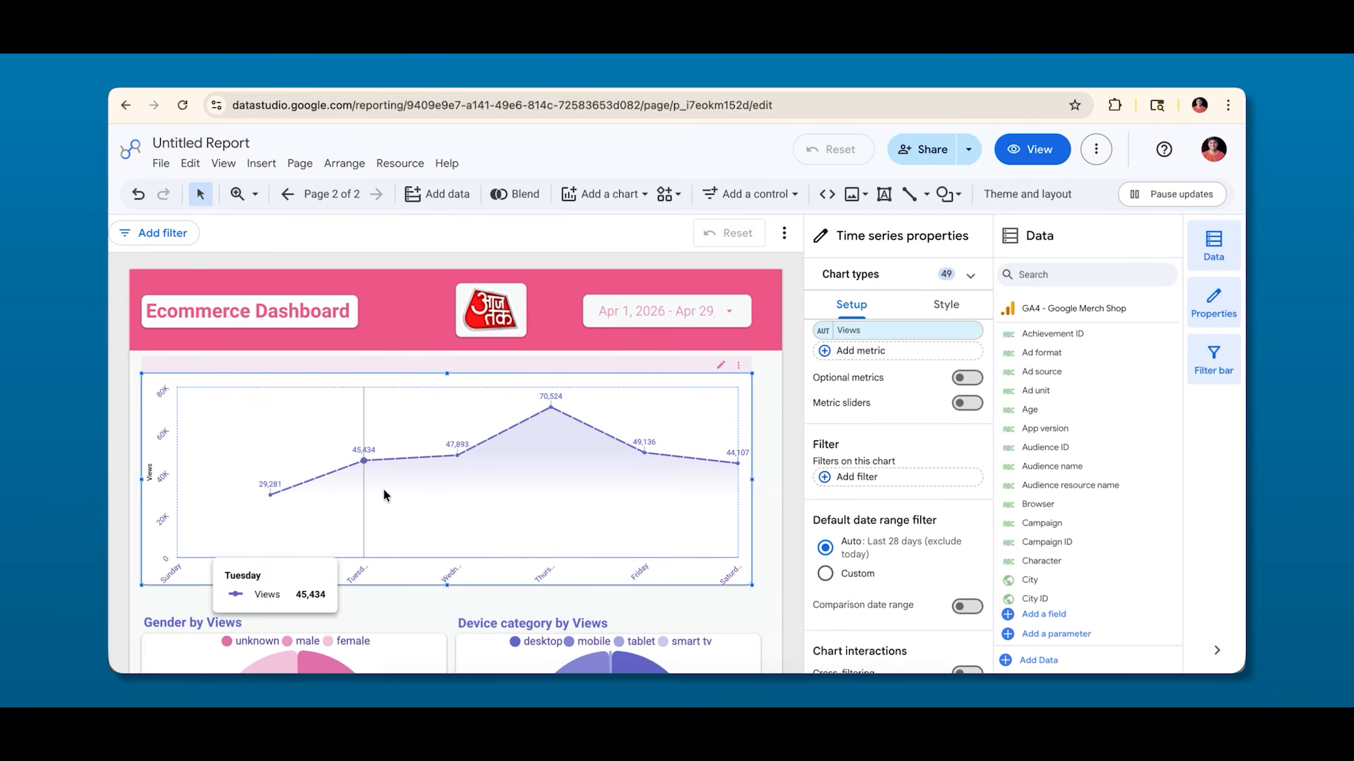
scroll(383, 488, down, 7)
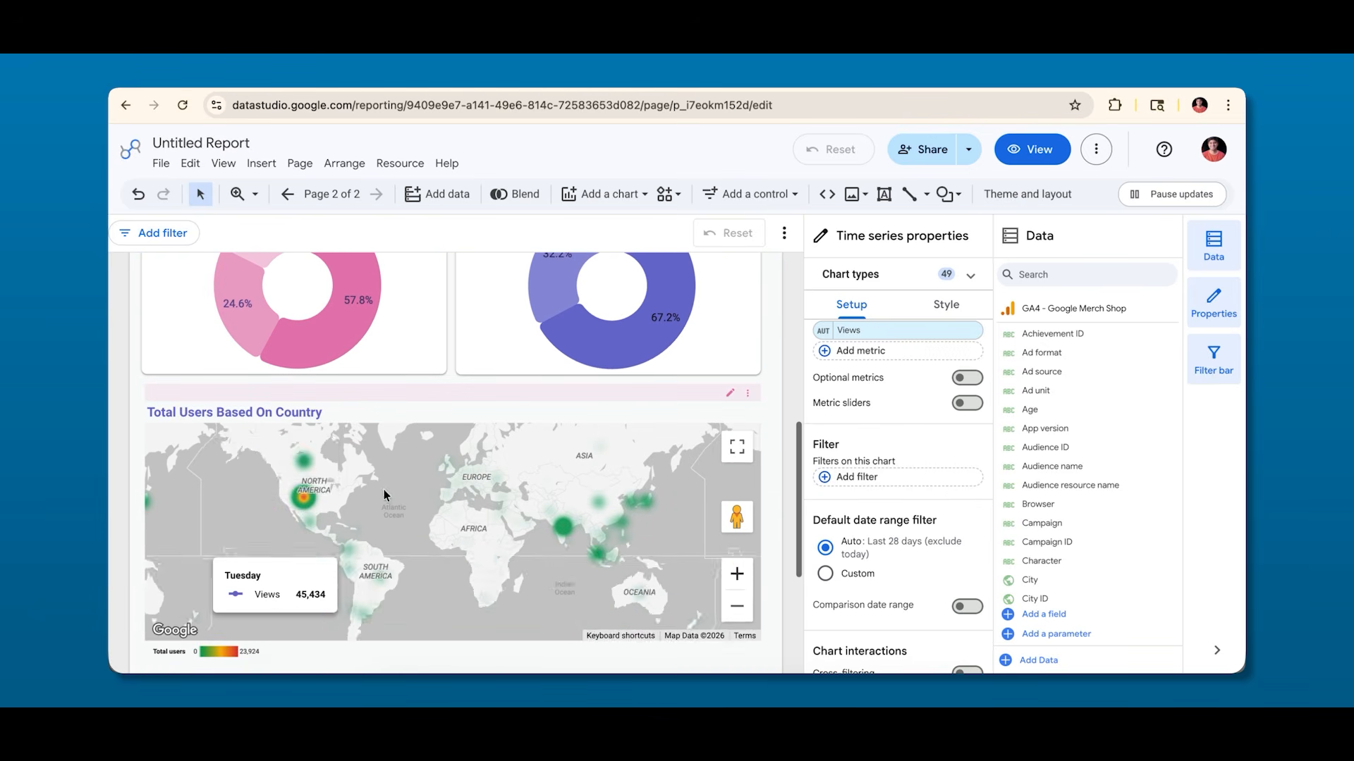
scroll(383, 489, up, 3)
drag(124, 289, 654, 559)
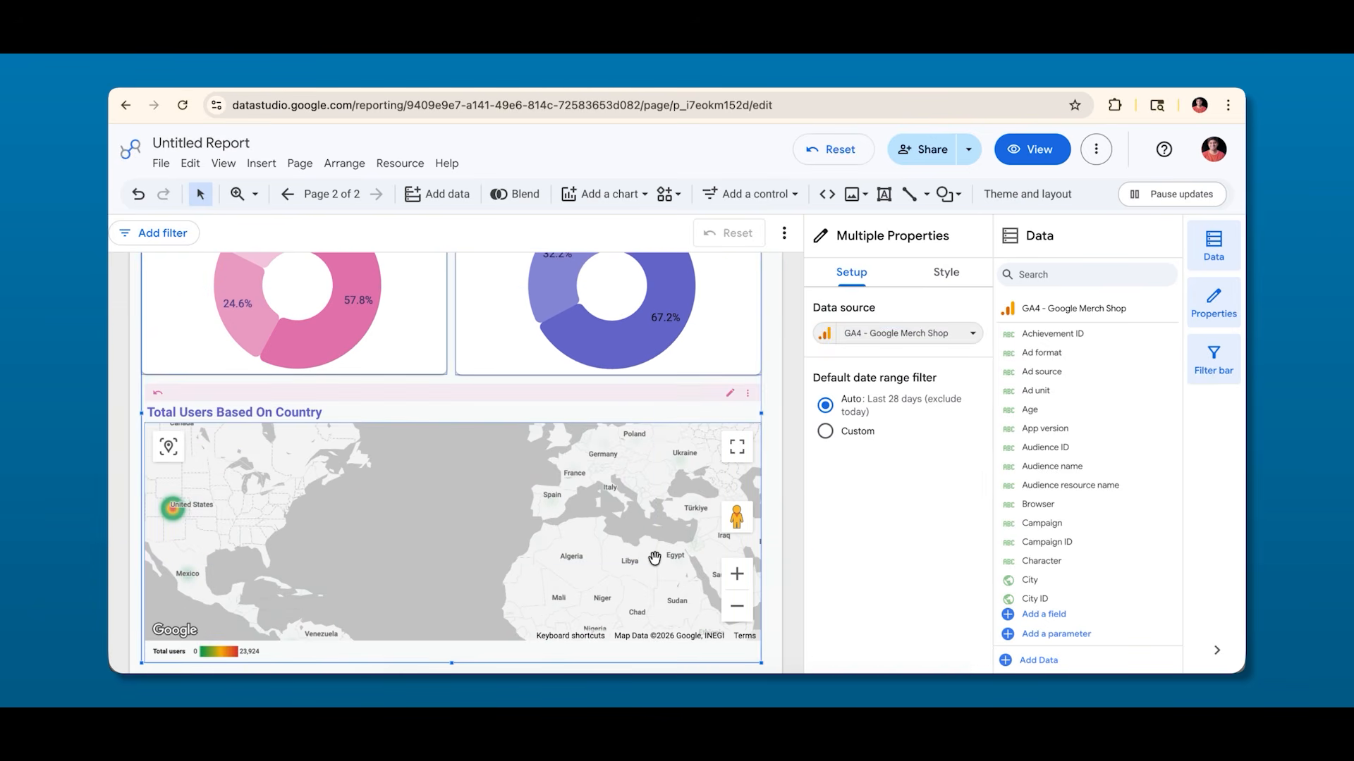
key(Down)
key(Down)
key(Down)
key(Down)
key(Down)
key(Down)
key(Down)
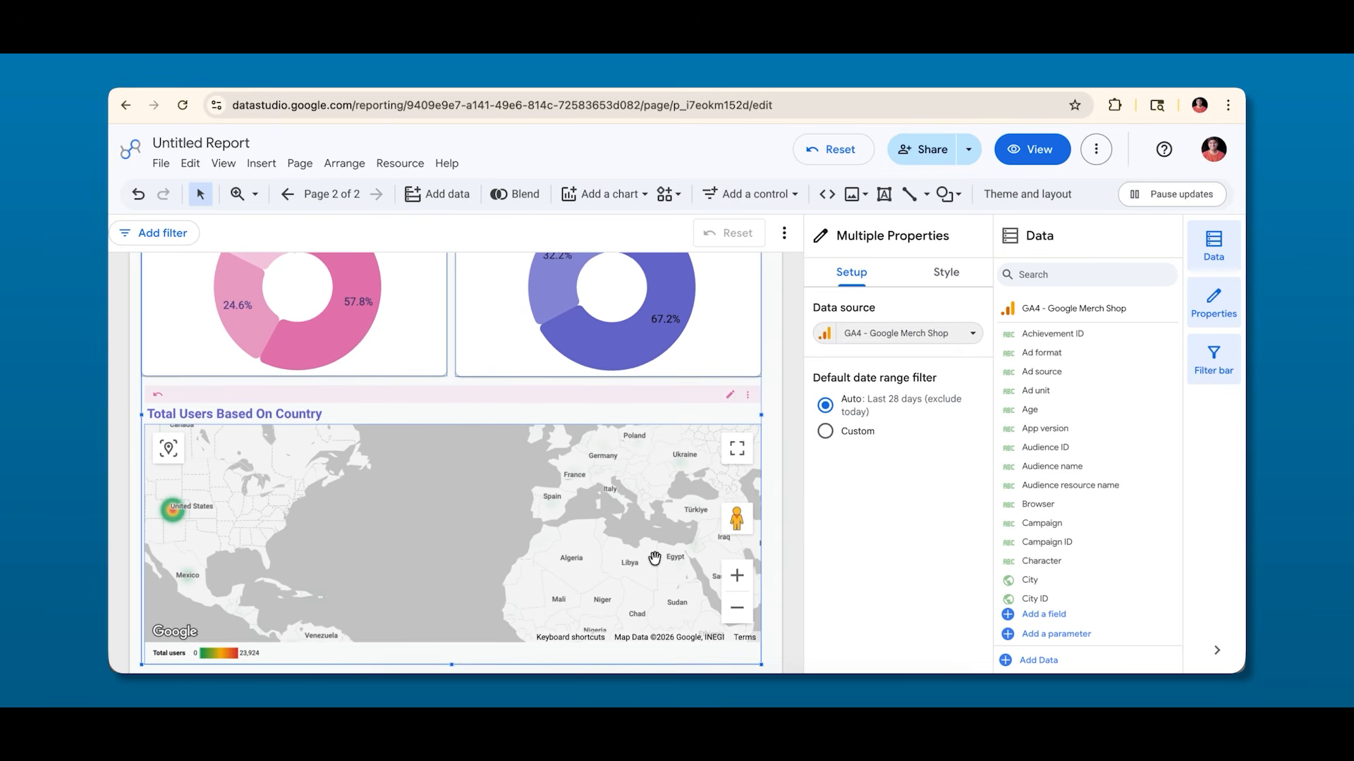
scroll(780, 493, down, 1)
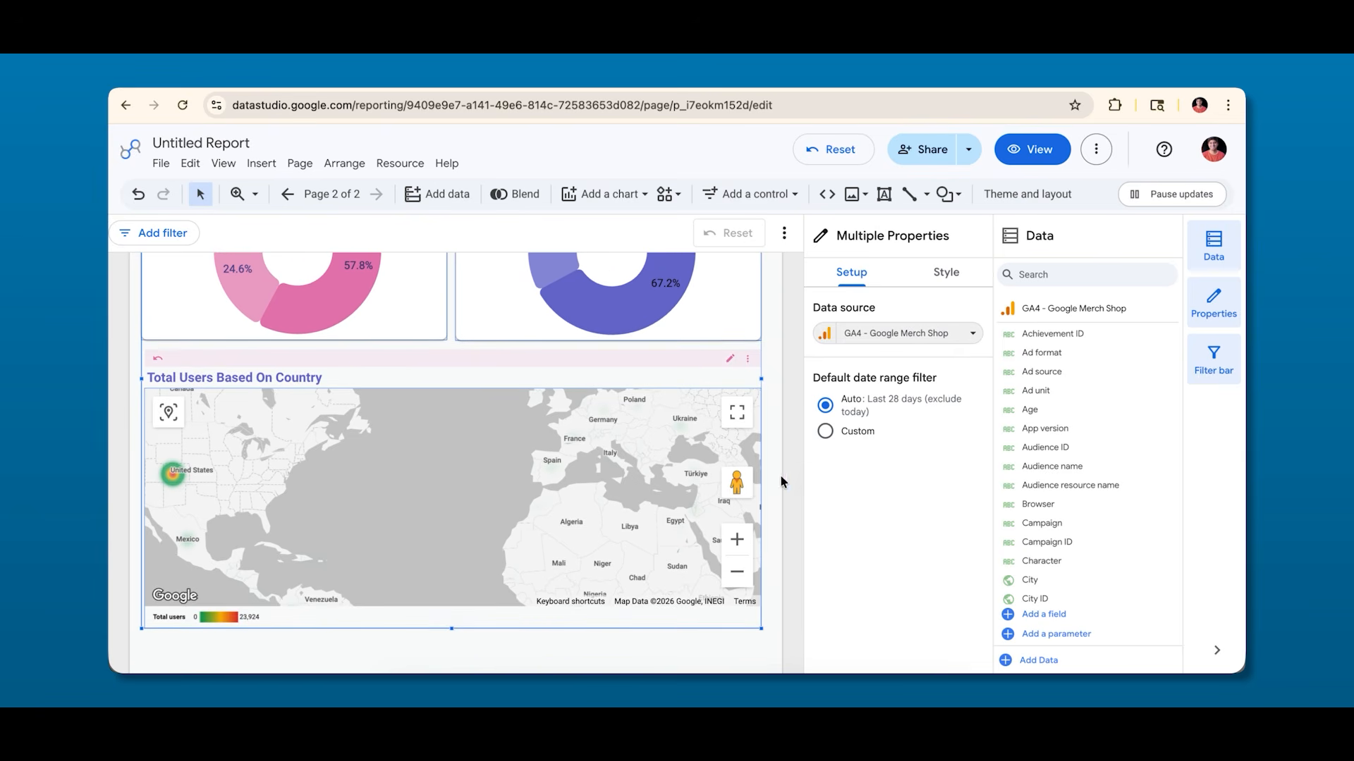
scroll(781, 483, down, 3)
scroll(781, 476, up, 4)
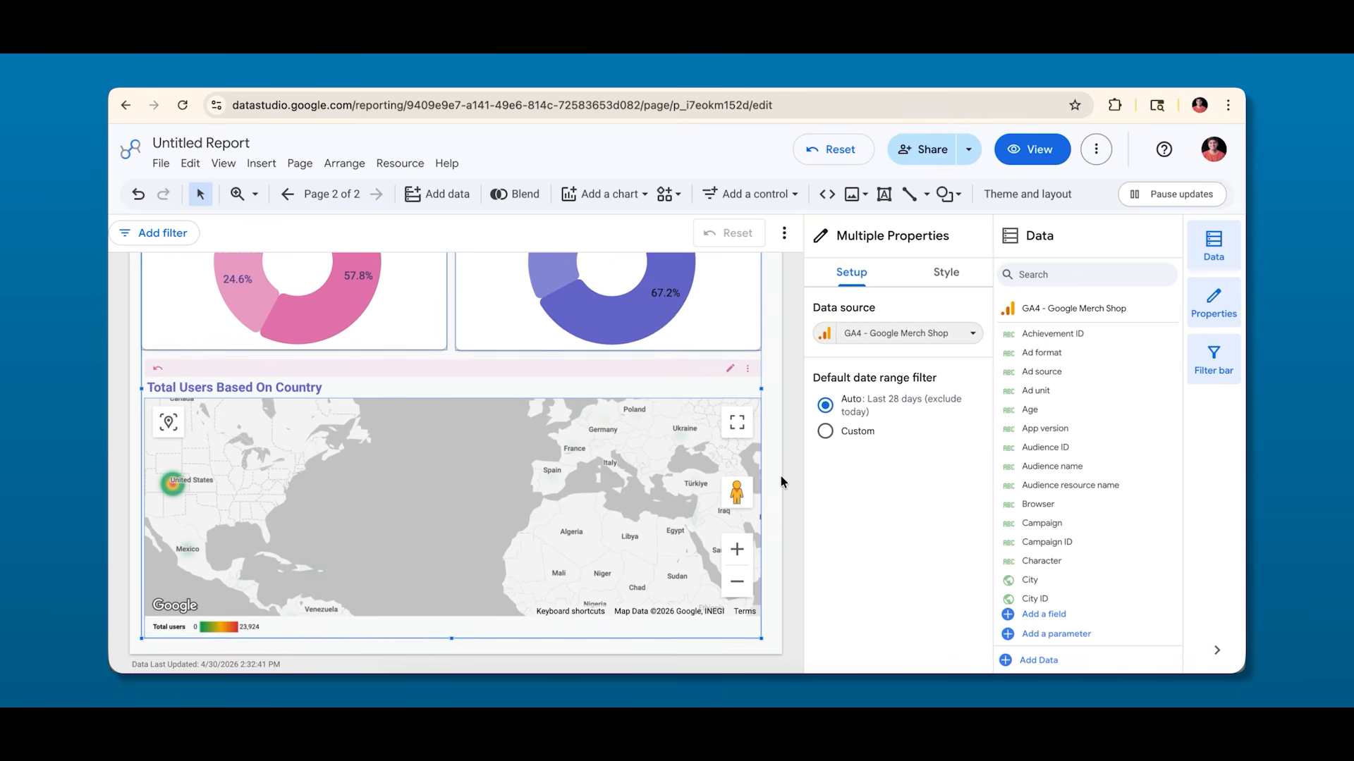
scroll(797, 456, down, 1)
scroll(796, 455, up, 1)
click(774, 351)
scroll(773, 349, up, 5)
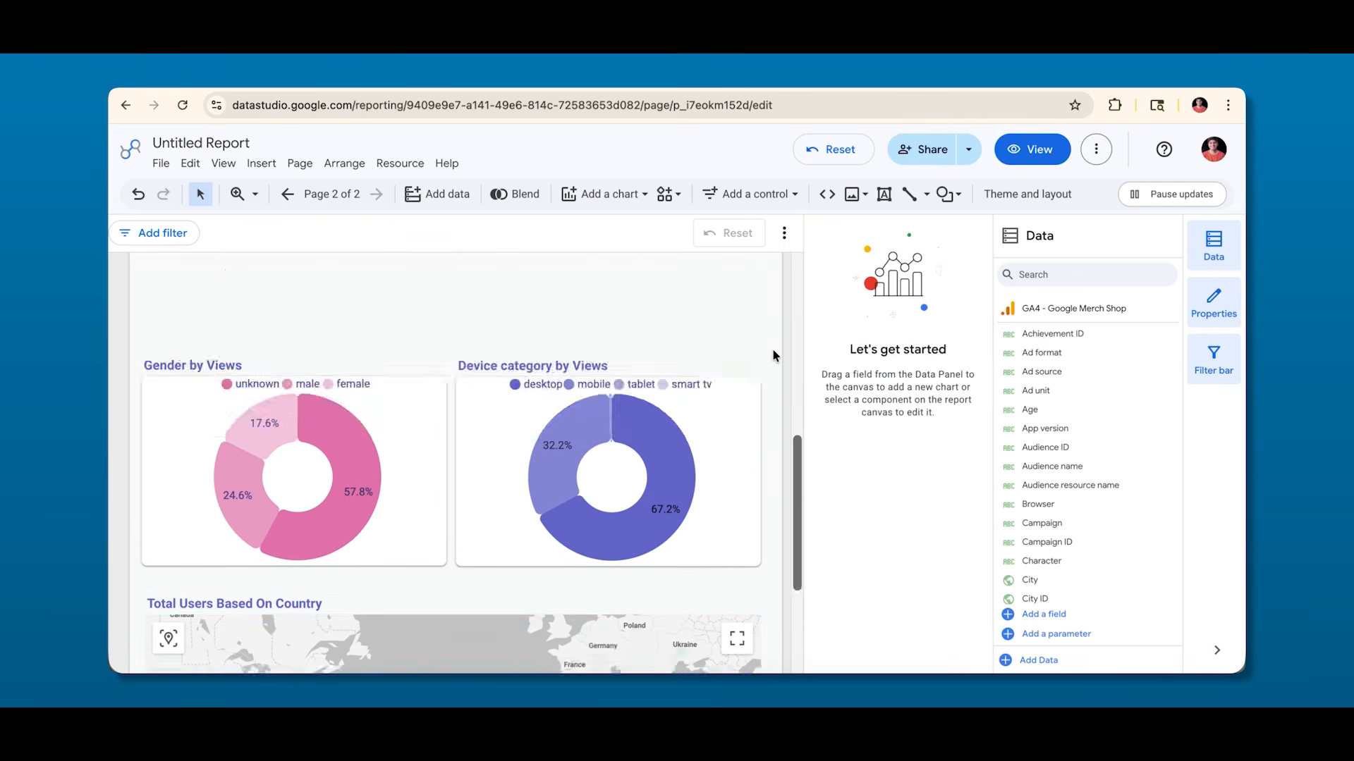
Show the chart title on the views time series and place a duplicate of the chart directly below it.
click(561, 459)
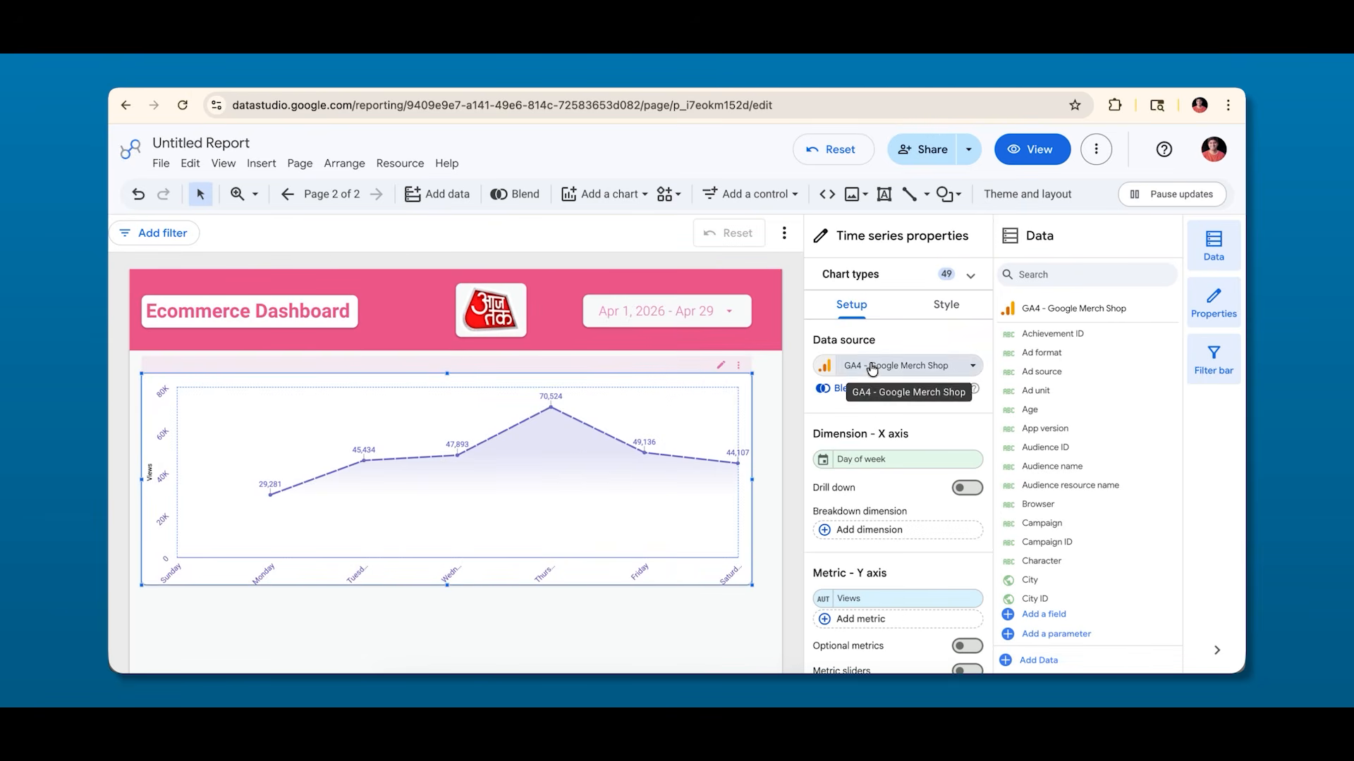
click(939, 307)
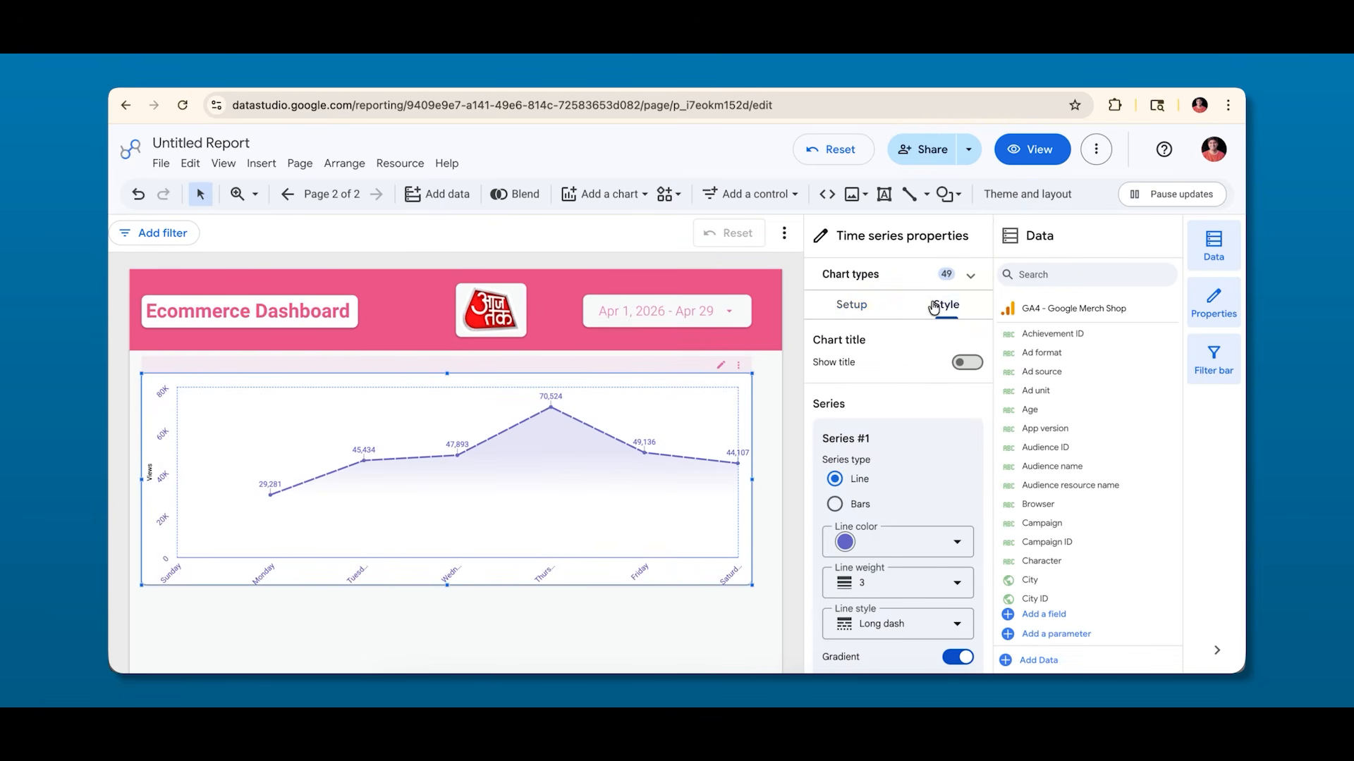
click(967, 362)
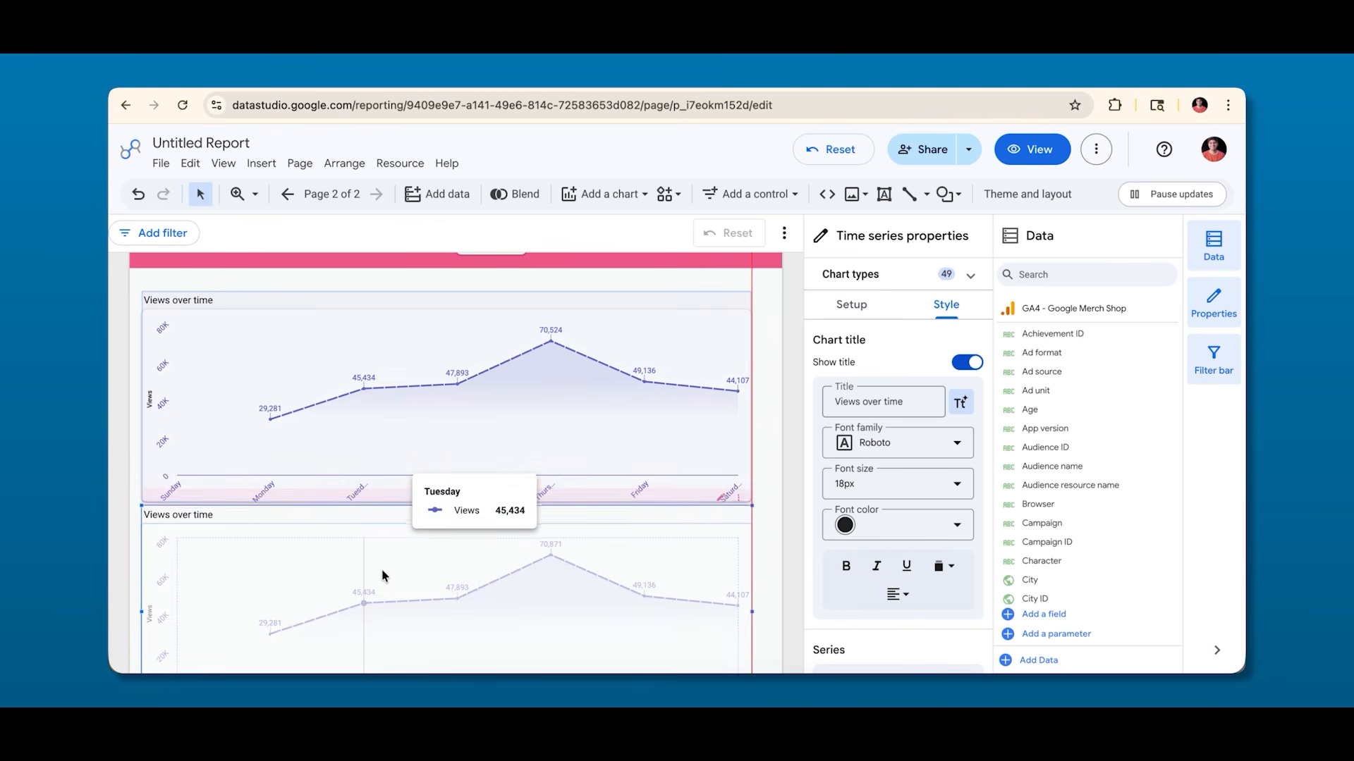
drag(382, 570, 392, 574)
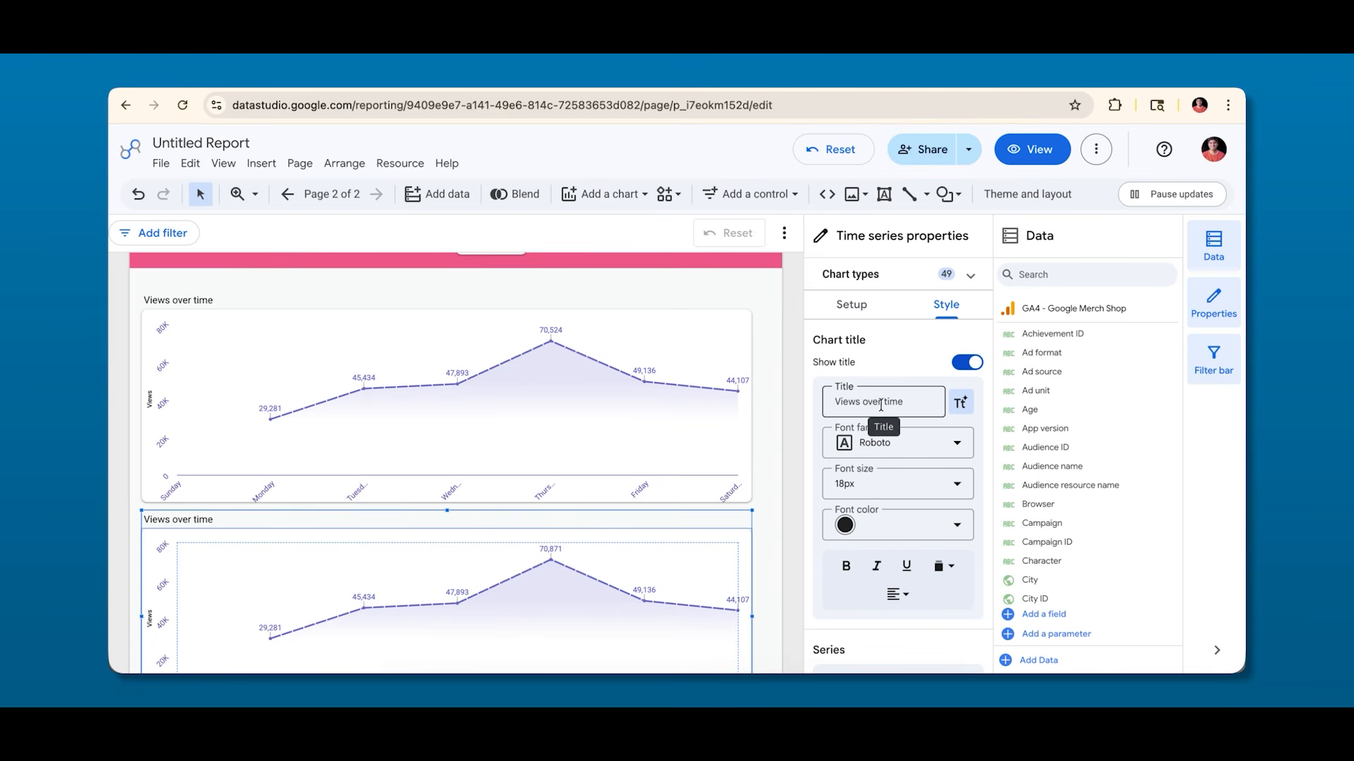
Change the duplicate time series chart's title to "Views From India over time" and open its data setup.
click(859, 405)
text(From India)
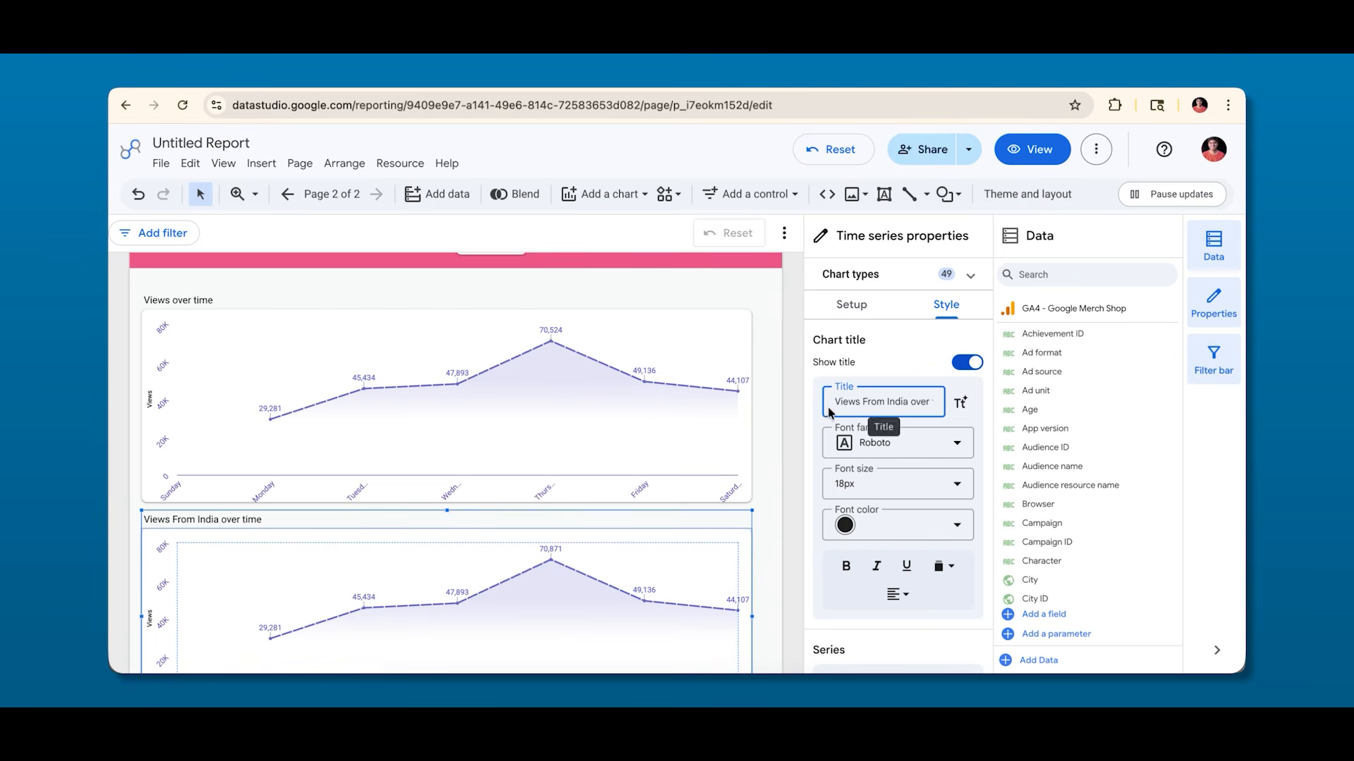
click(851, 304)
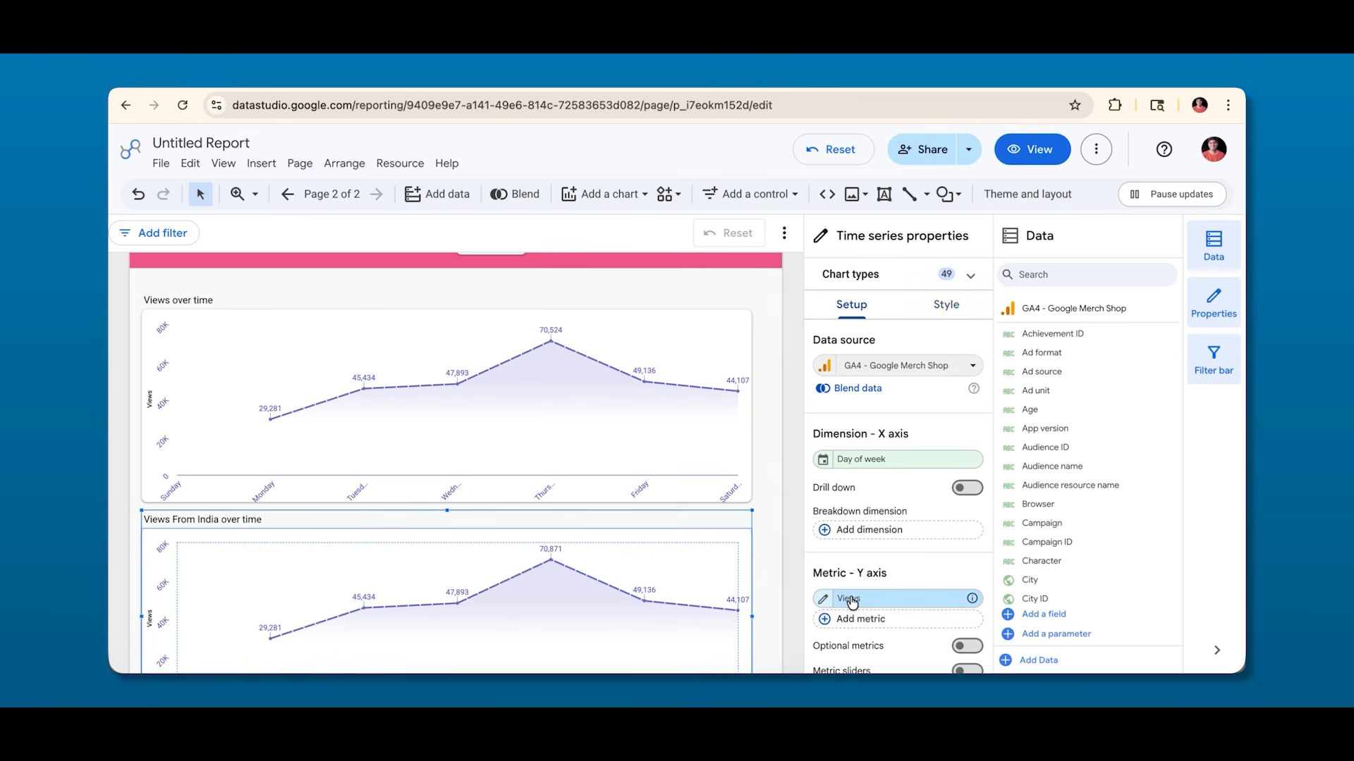
scroll(851, 599, down, 1)
click(849, 505)
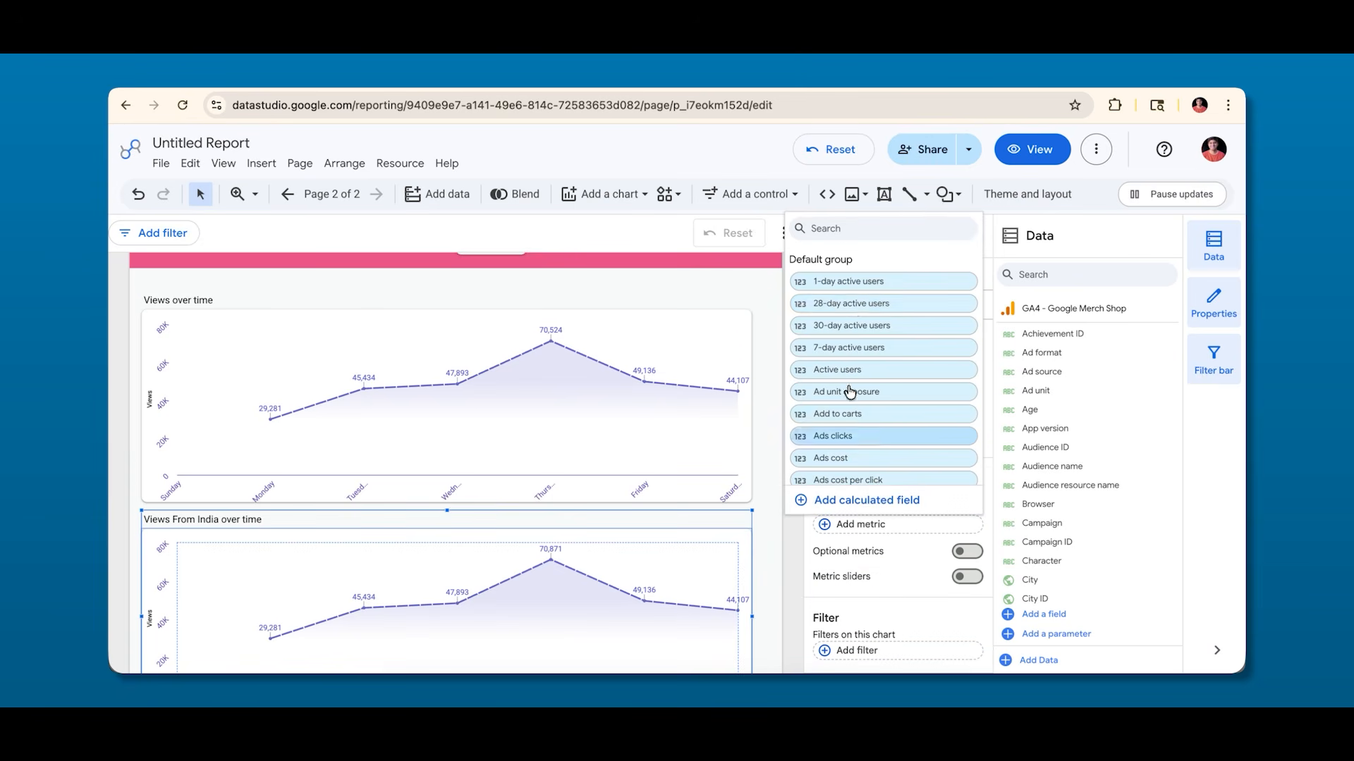
text(india)
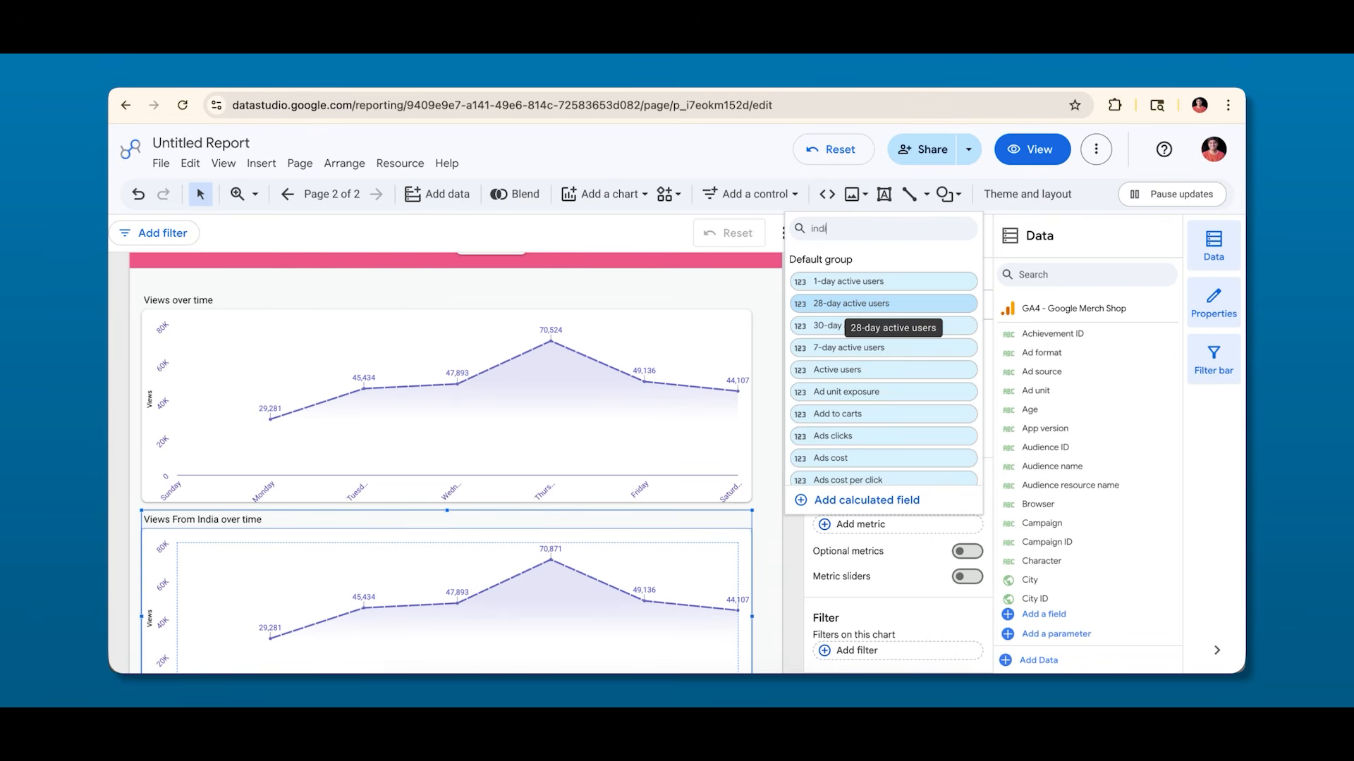
key(BackSpace)
key(BackSpace)
key(BackSpace)
key(BackSpace)
key(BackSpace)
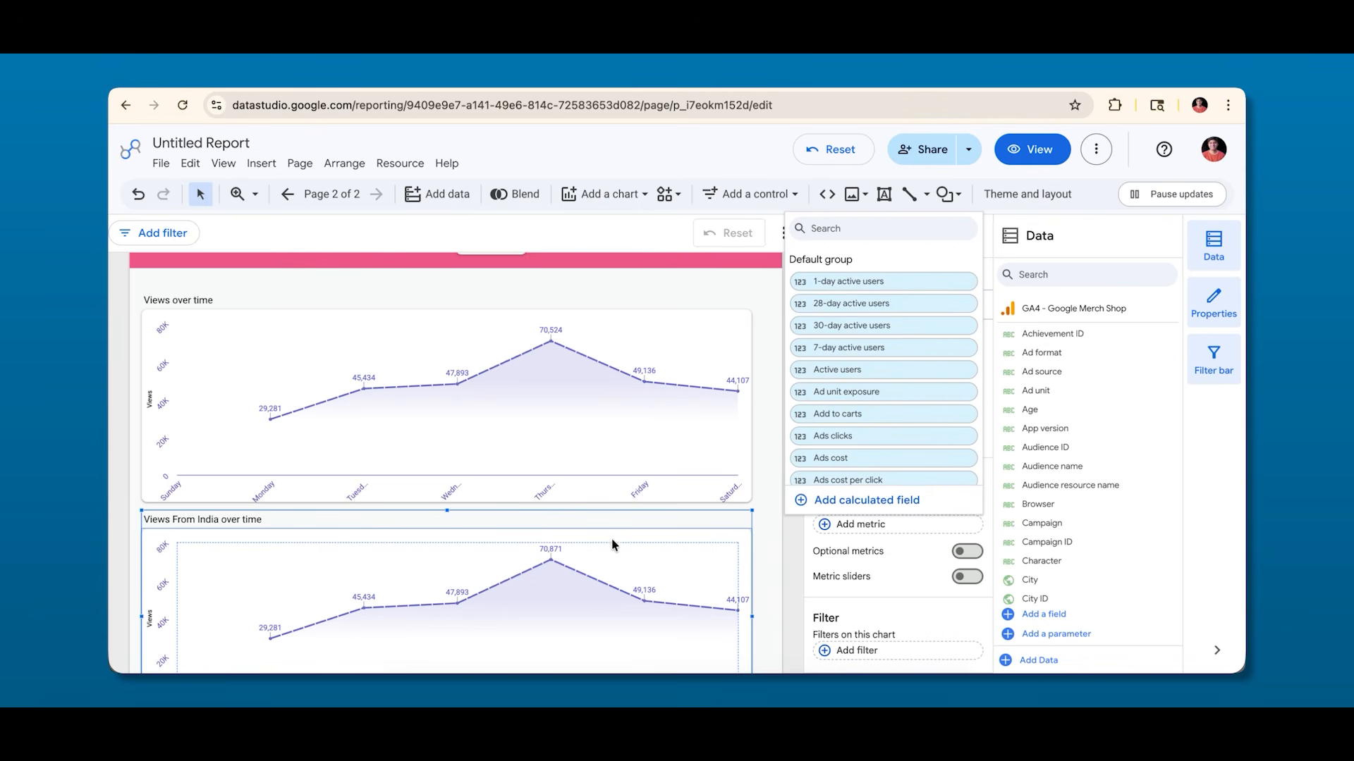
click(610, 557)
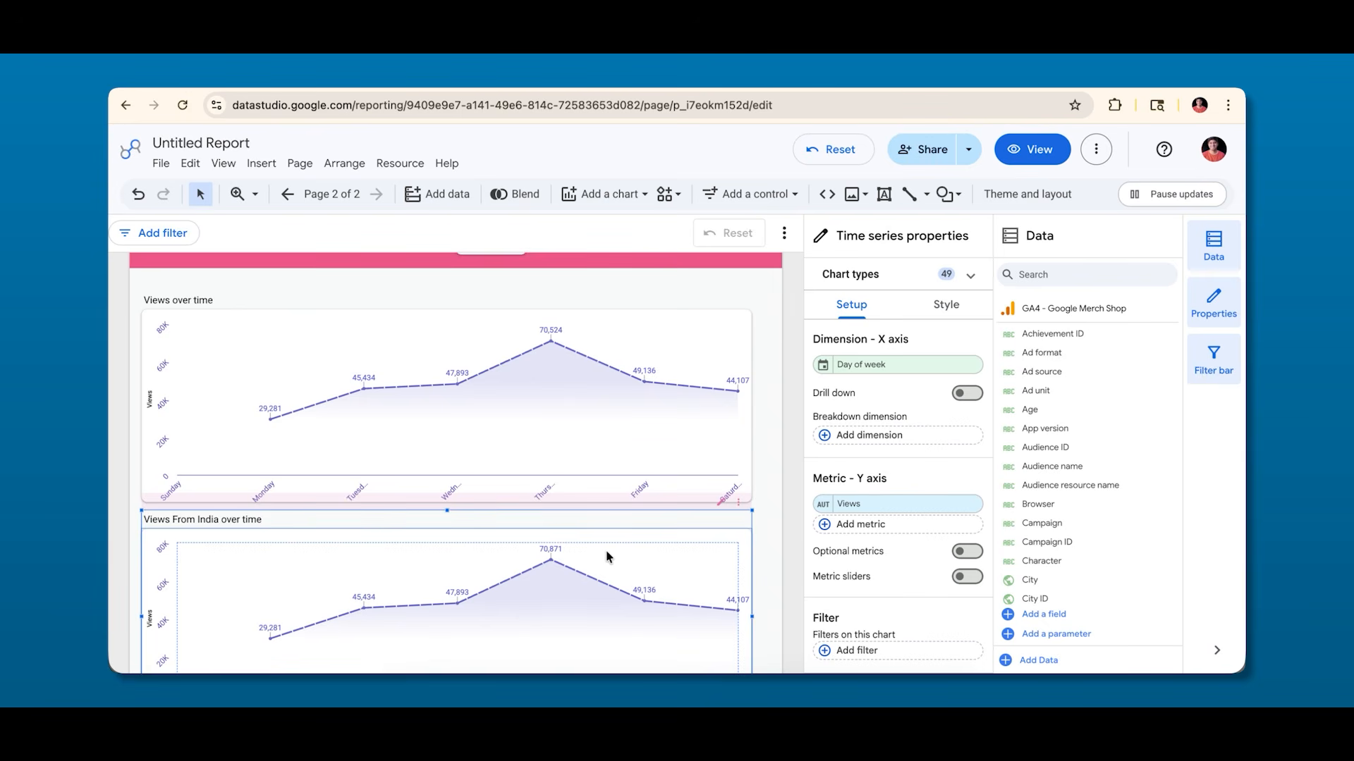
Create a new filter on the "Views From India over time" chart and name it "Views Over Country".
scroll(520, 499, down, 3)
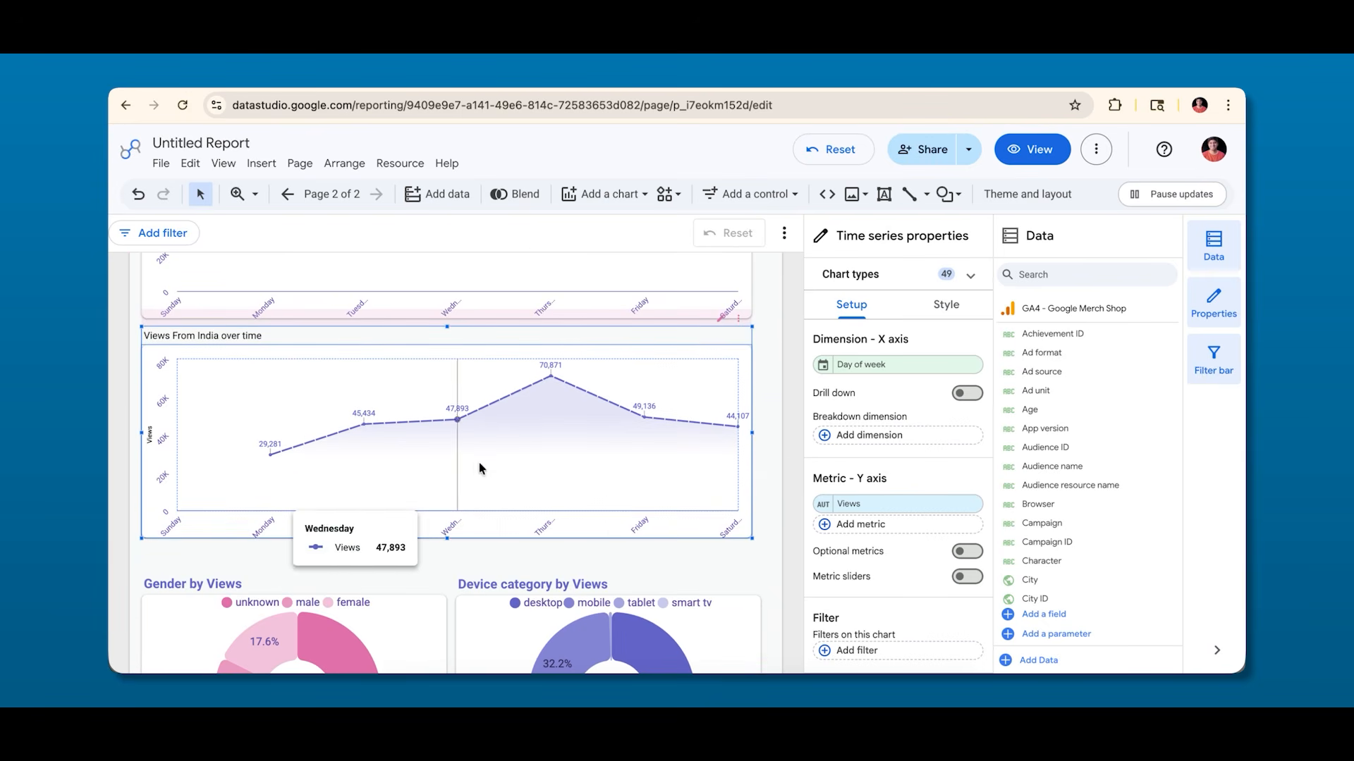
scroll(895, 435, down, 2)
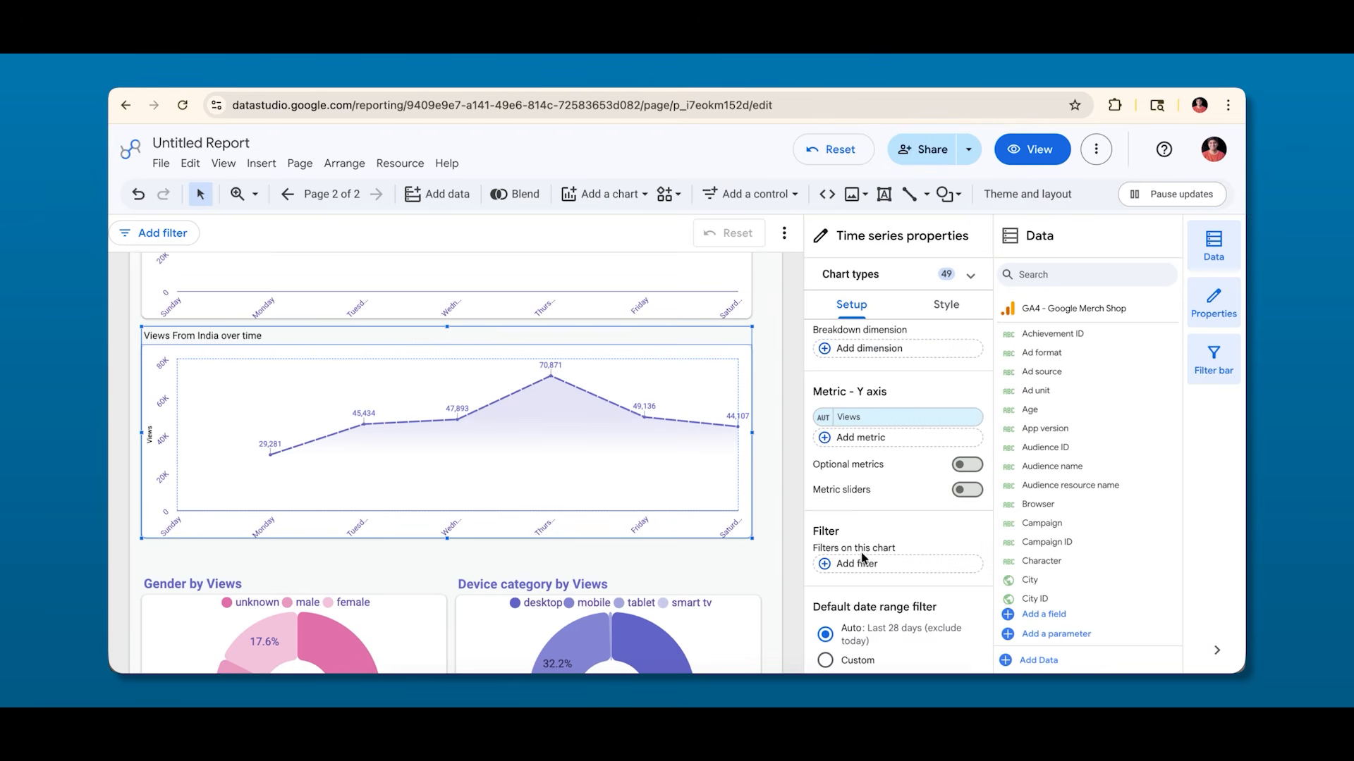
scroll(861, 556, down, 1)
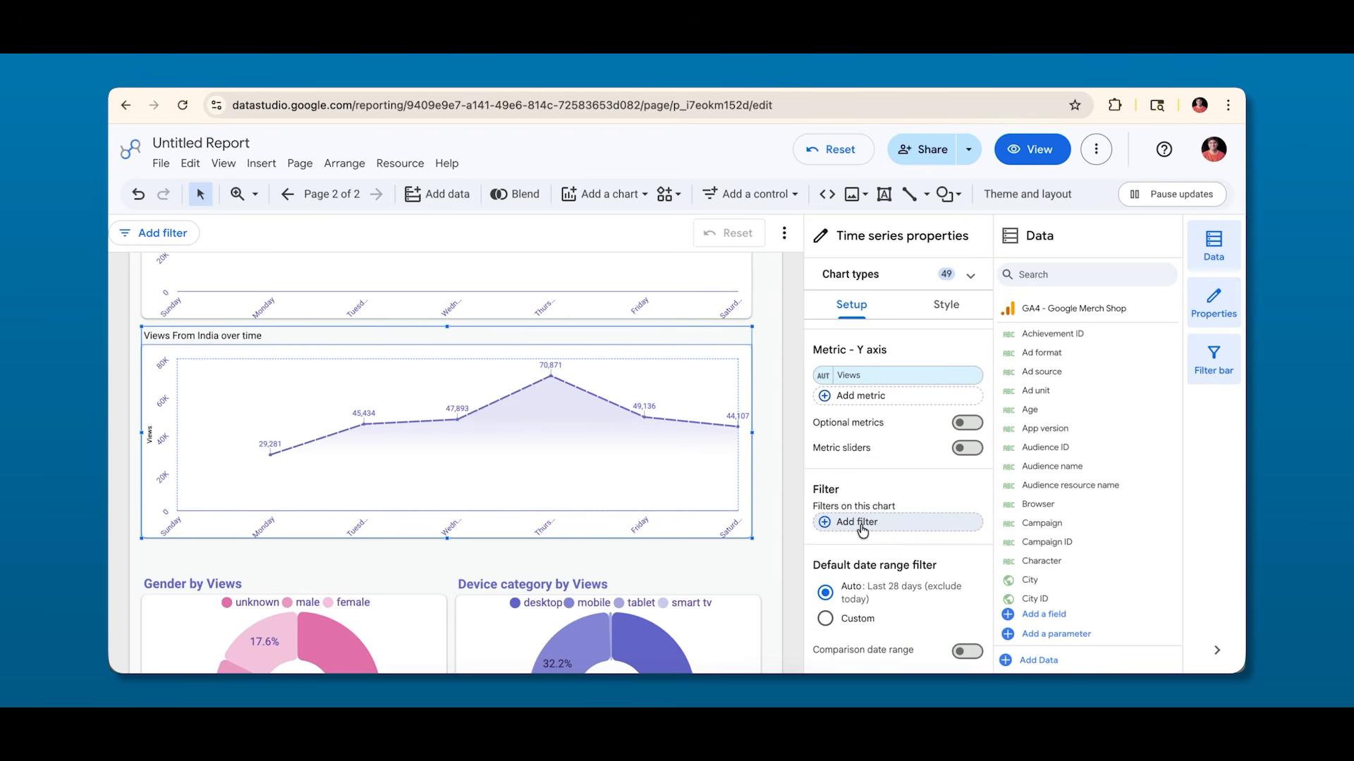
click(862, 523)
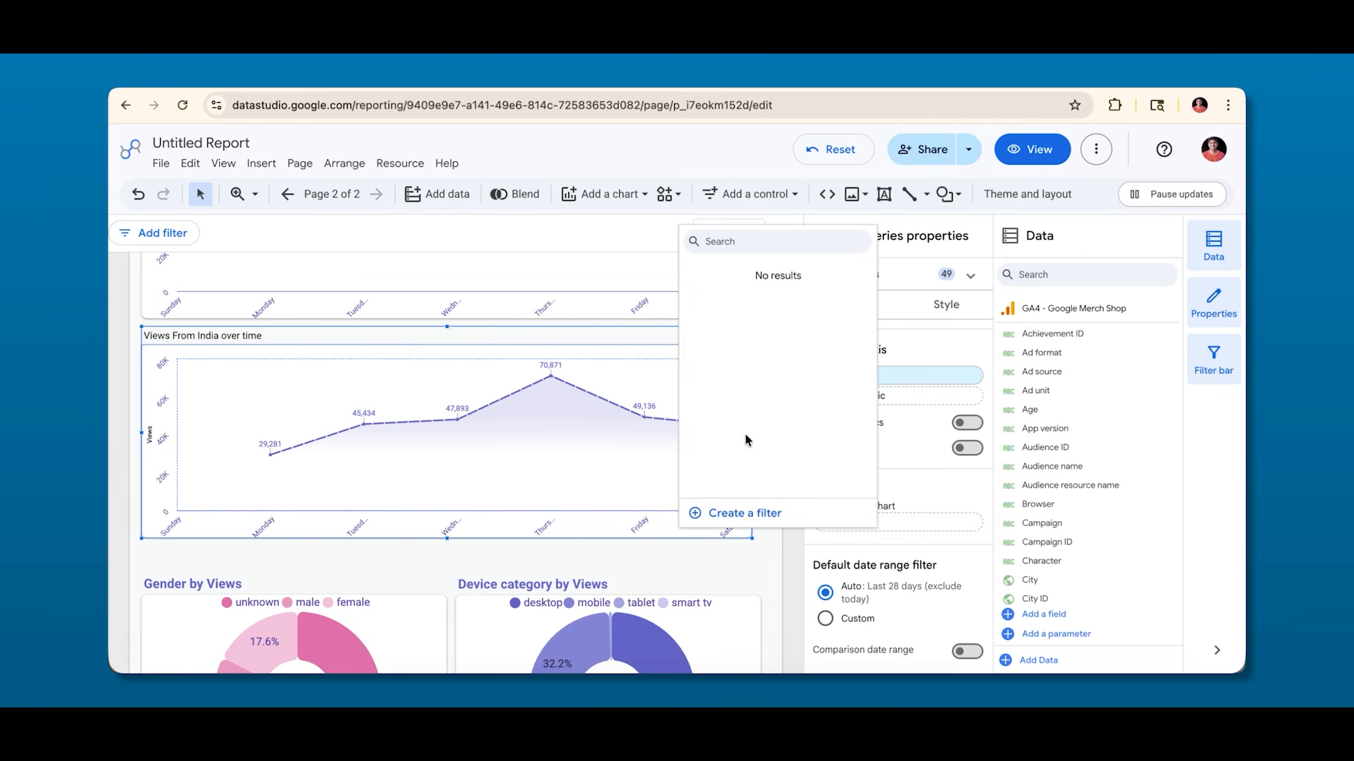
click(752, 514)
click(194, 460)
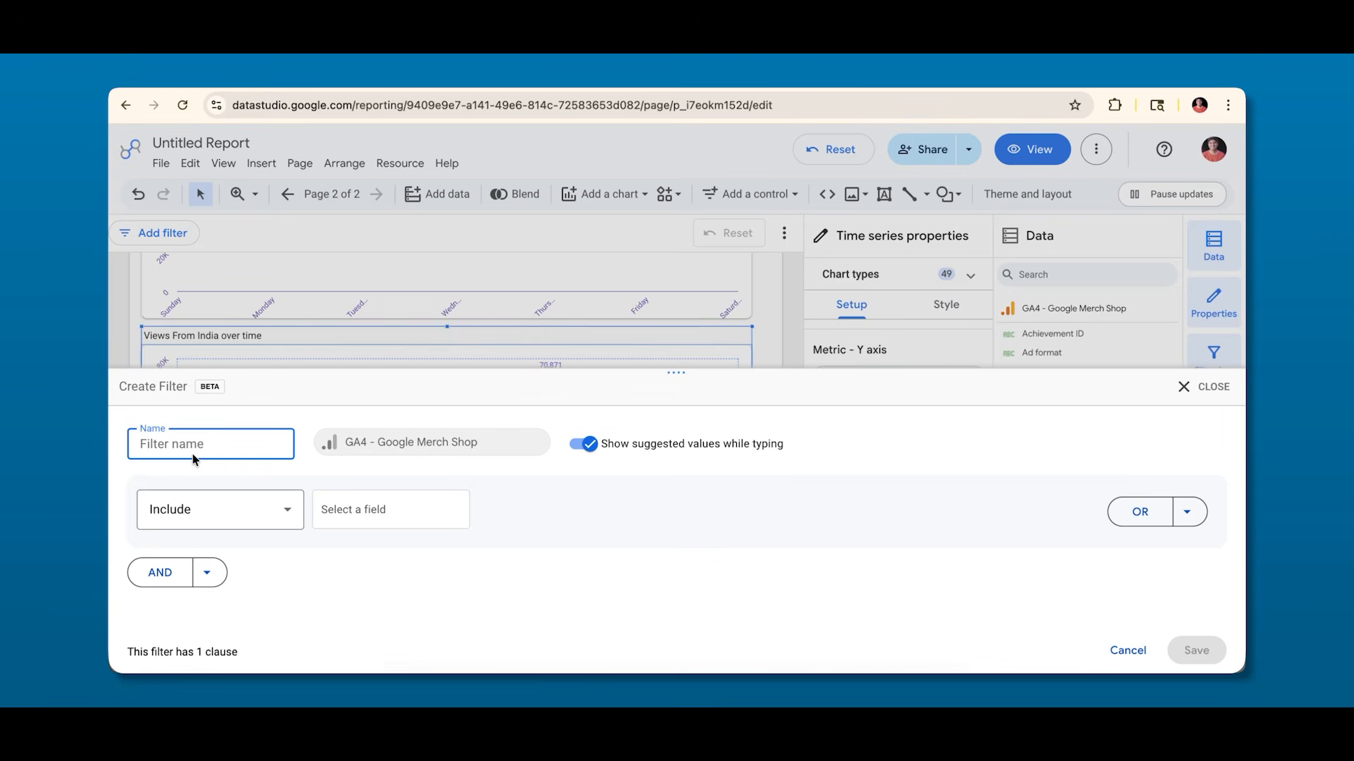
text(Views OVer)
key(BackSpace)
key(BackSpace)
key(BackSpace)
key(BackSpace)
text(ver Country)
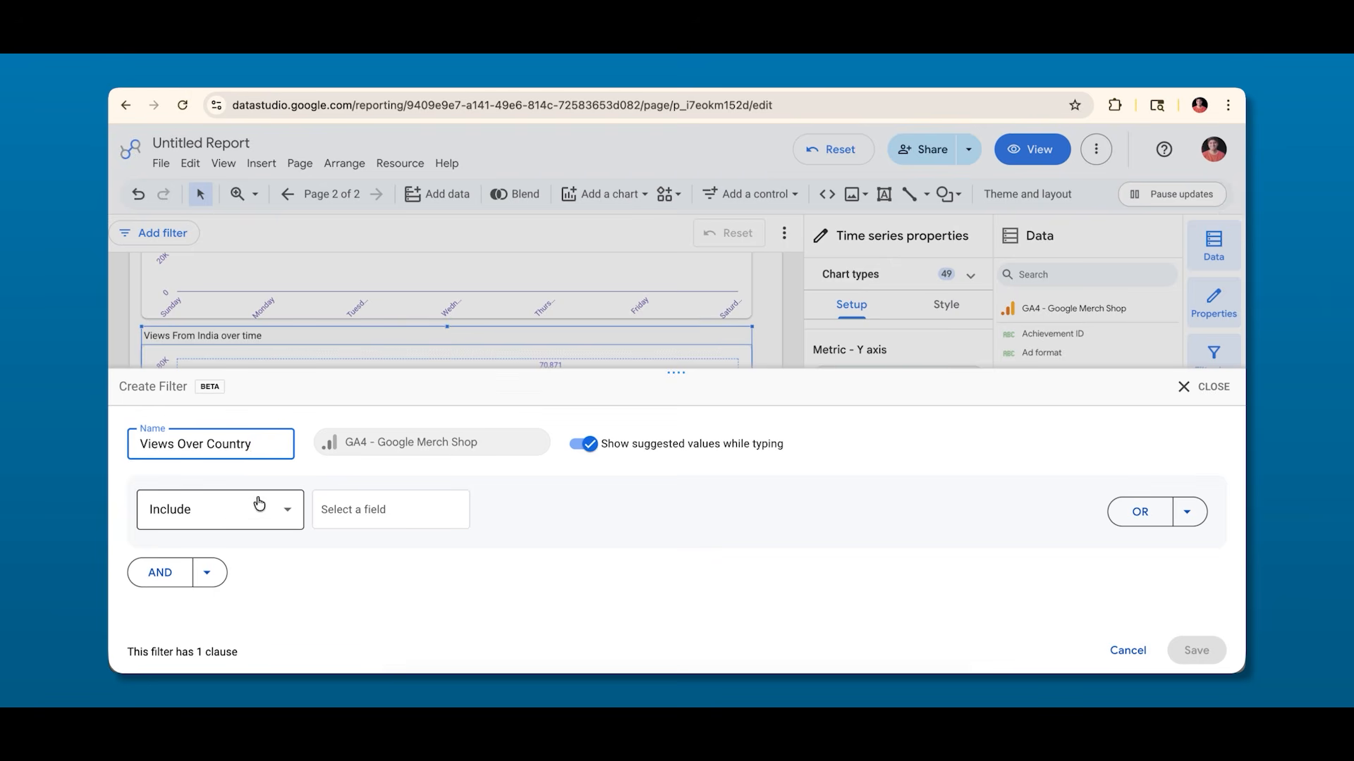
Set the filter to include records where Country is Equal to (=) India, and save it.
click(360, 515)
text(countr)
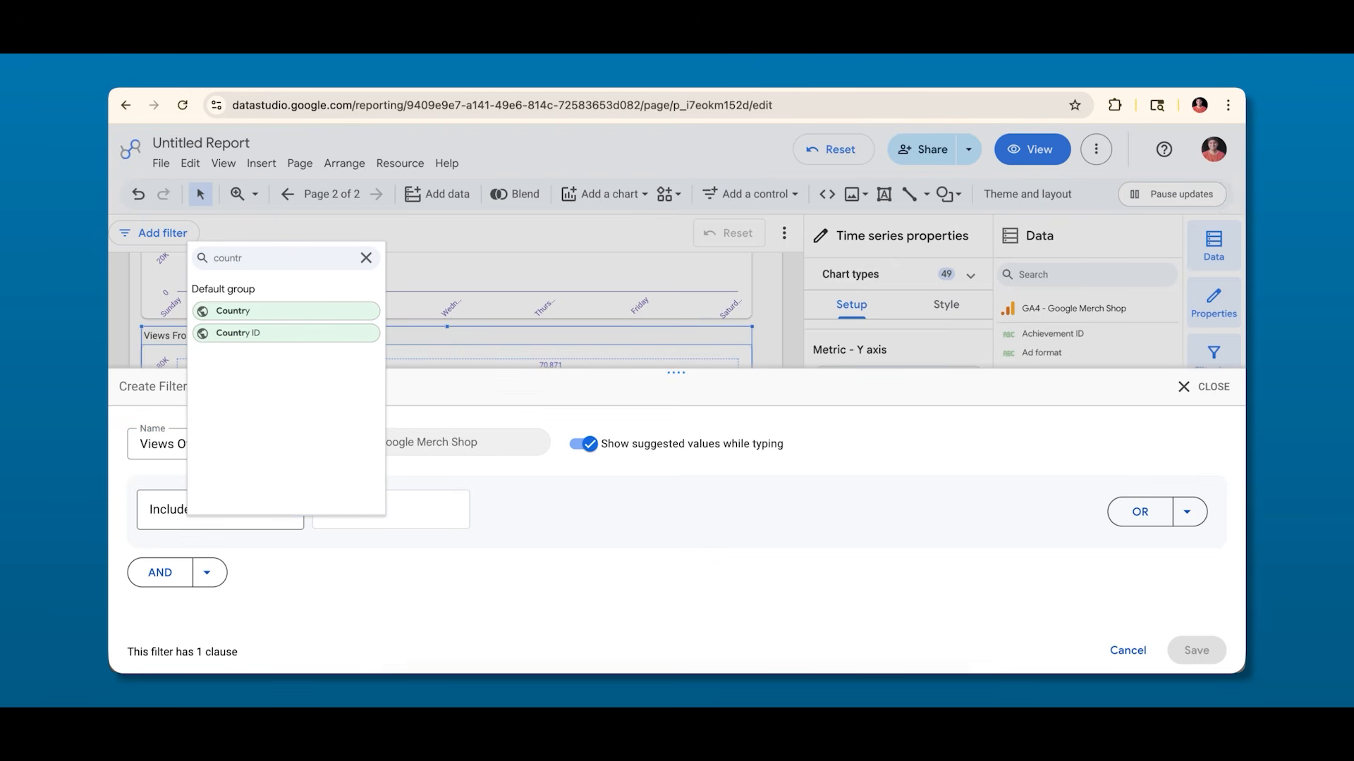
click(257, 314)
click(519, 519)
click(518, 317)
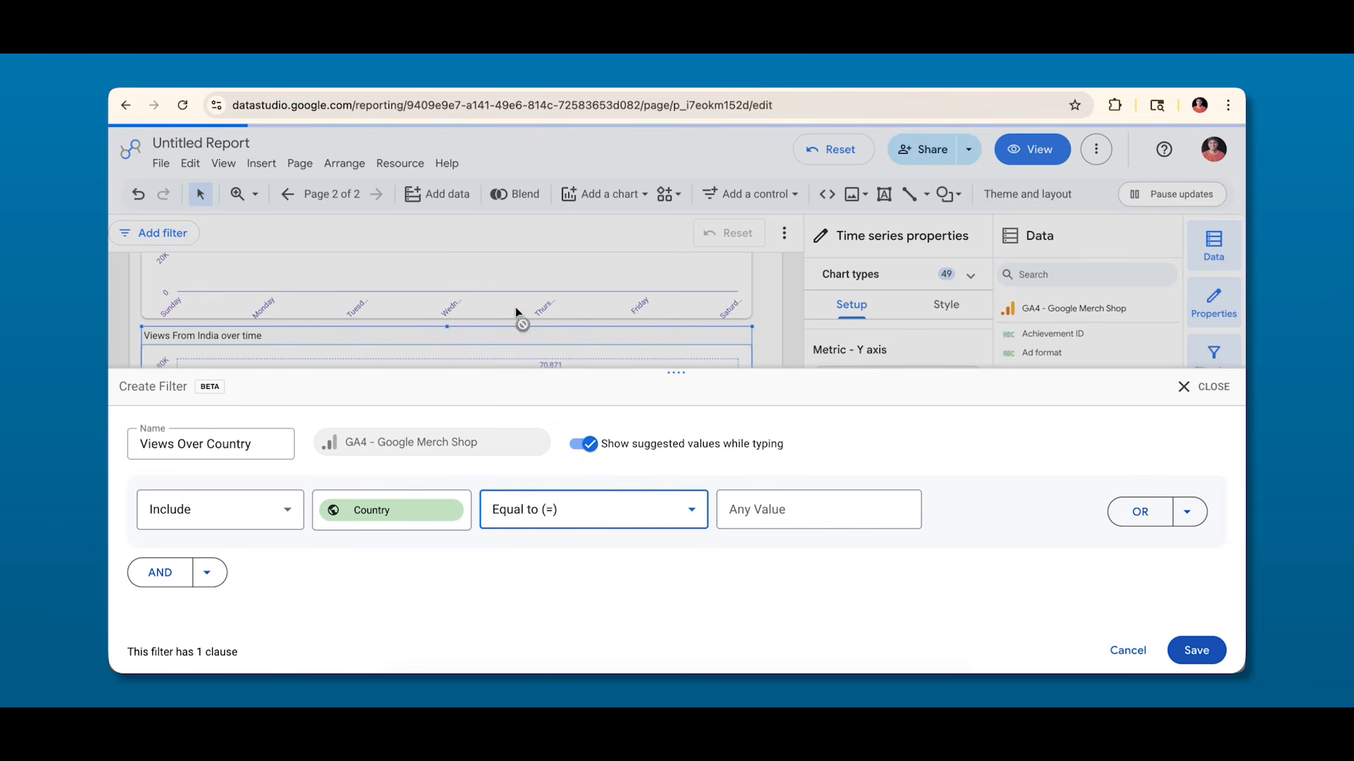
click(780, 509)
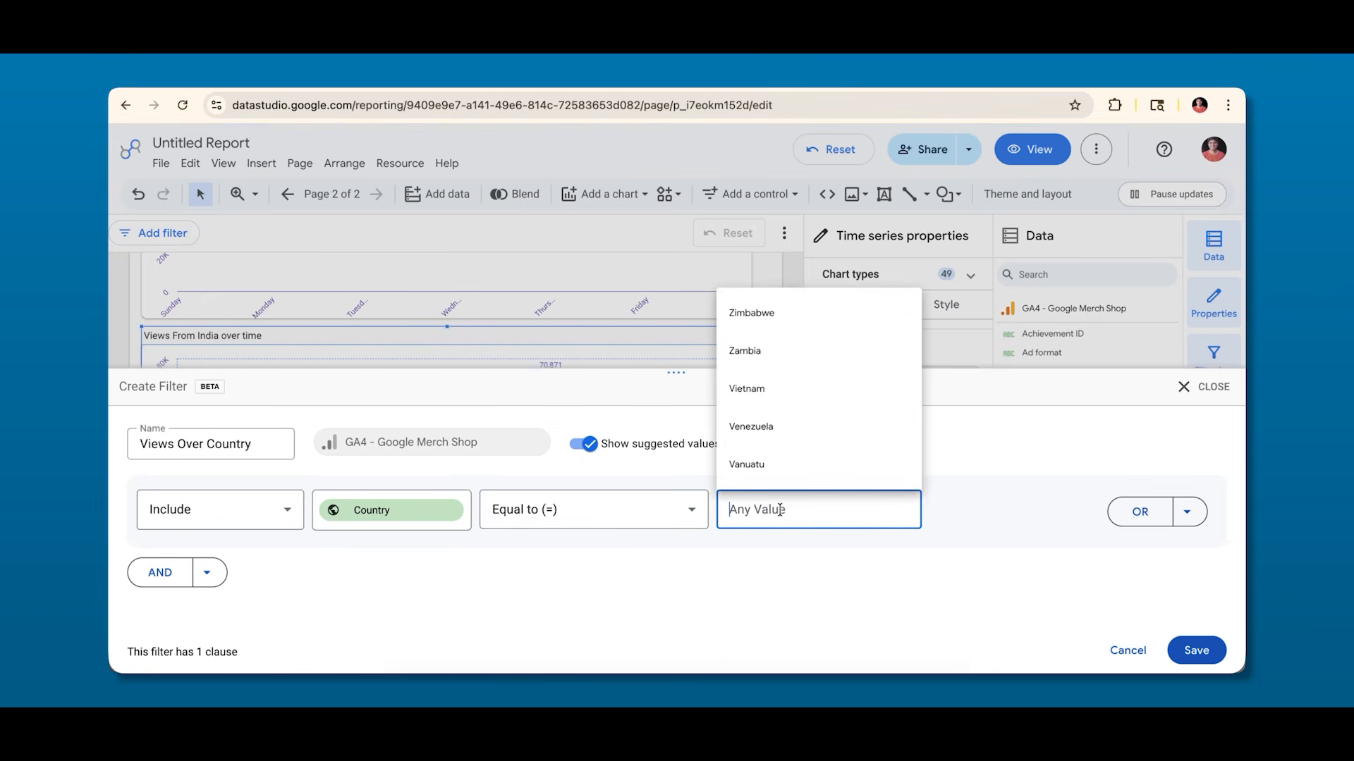
text(indi)
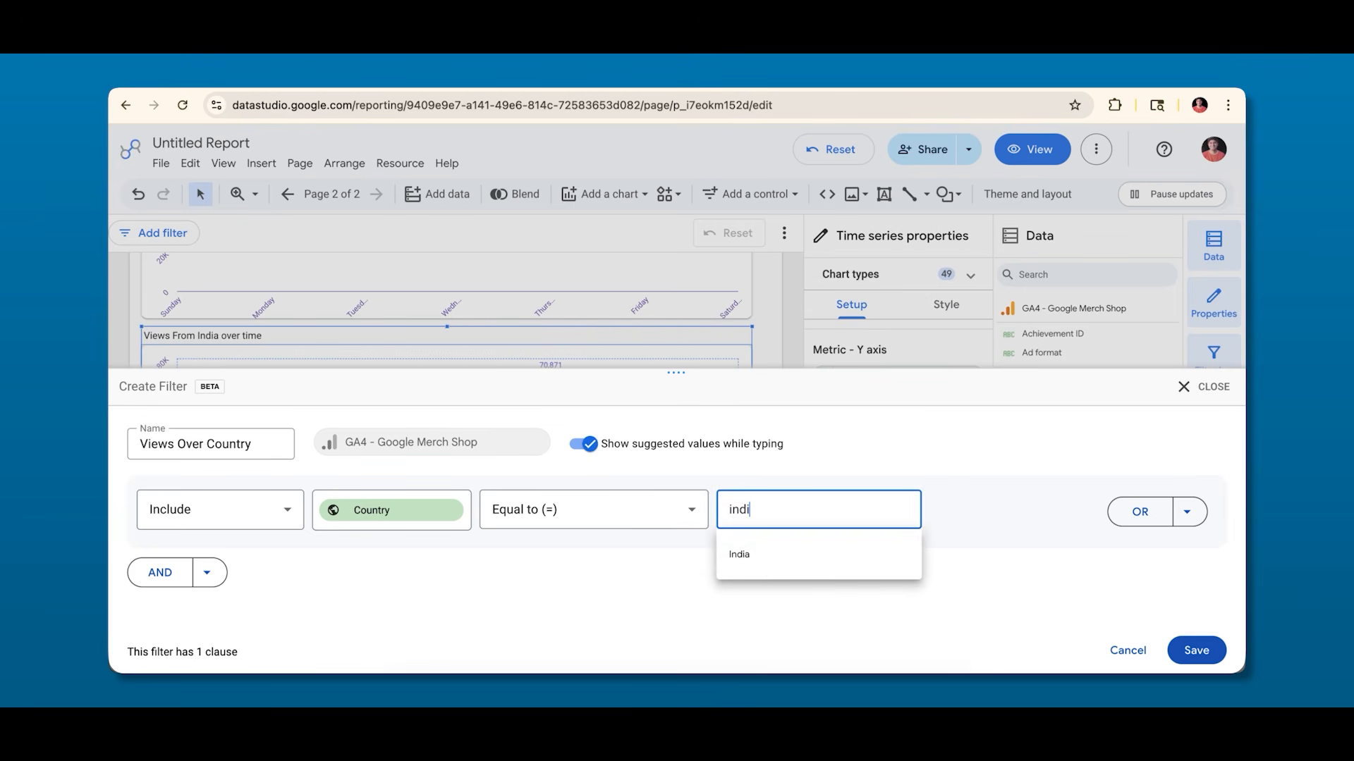
click(767, 564)
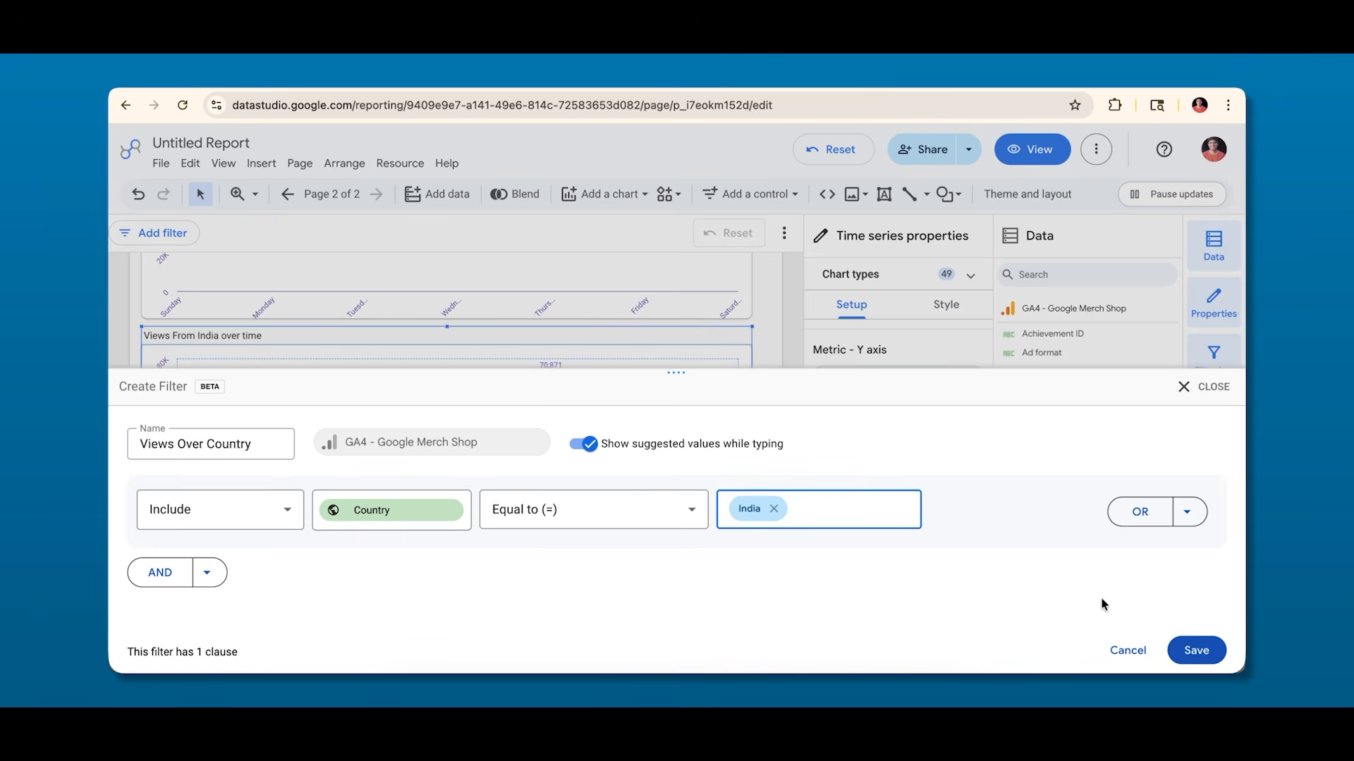
click(1210, 658)
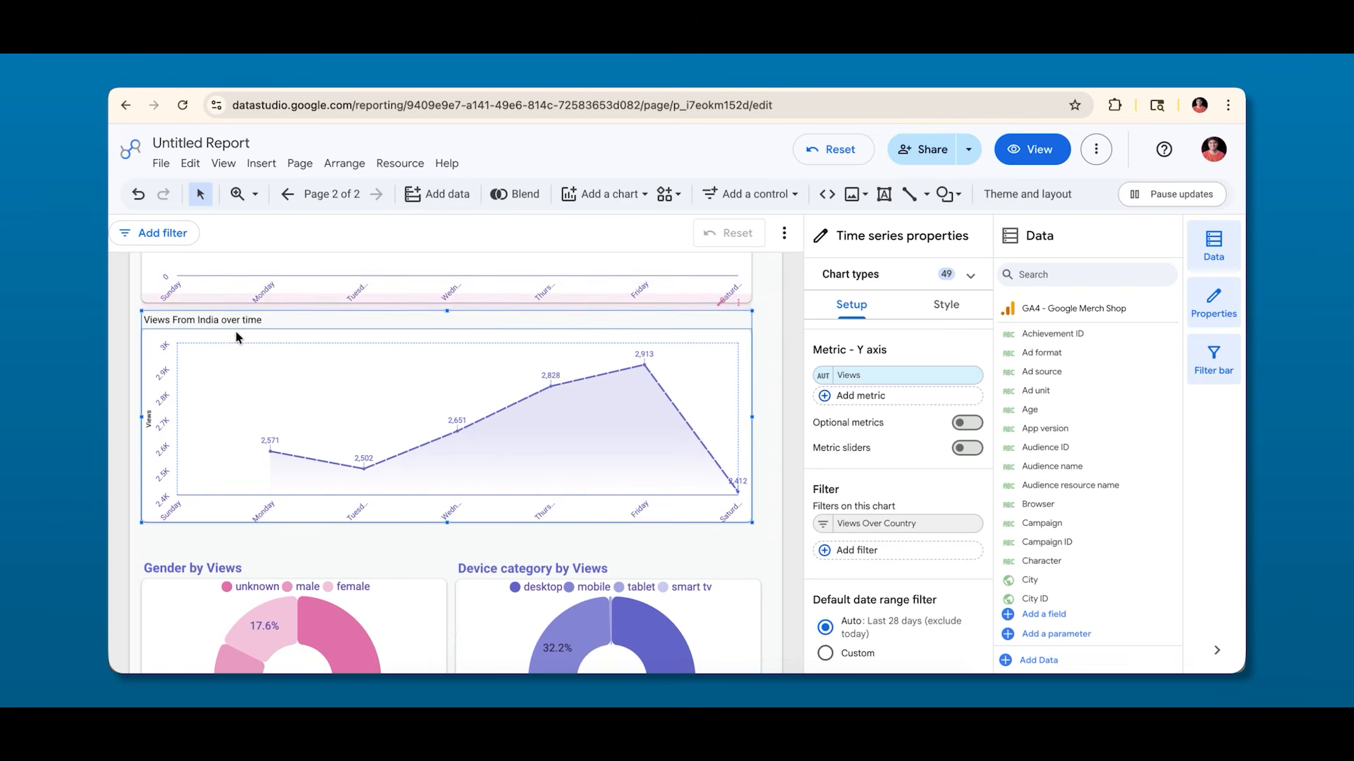
Narrow the "Views From India over time" chart to about half the page width, matching the Gender by Views chart below.
scroll(236, 332, up, 2)
scroll(235, 331, up, 1)
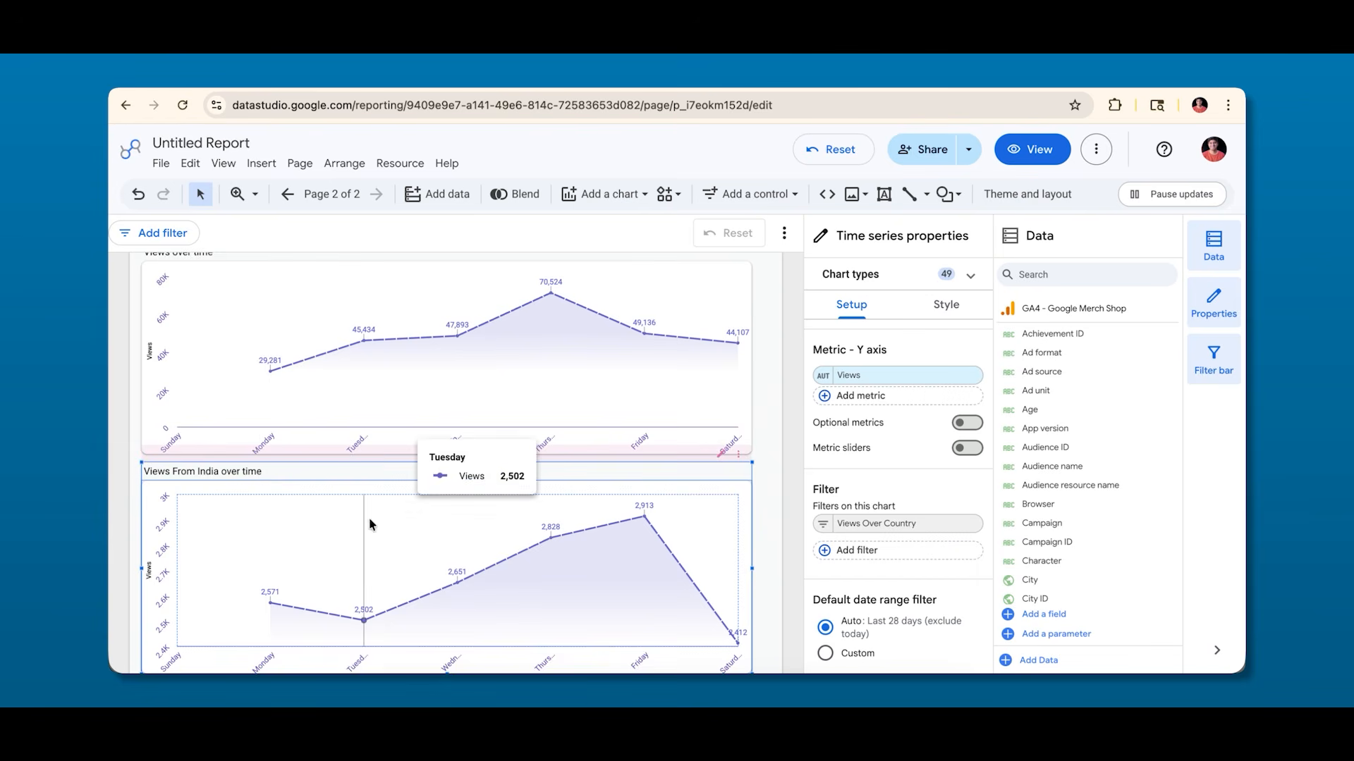
scroll(370, 504, down, 5)
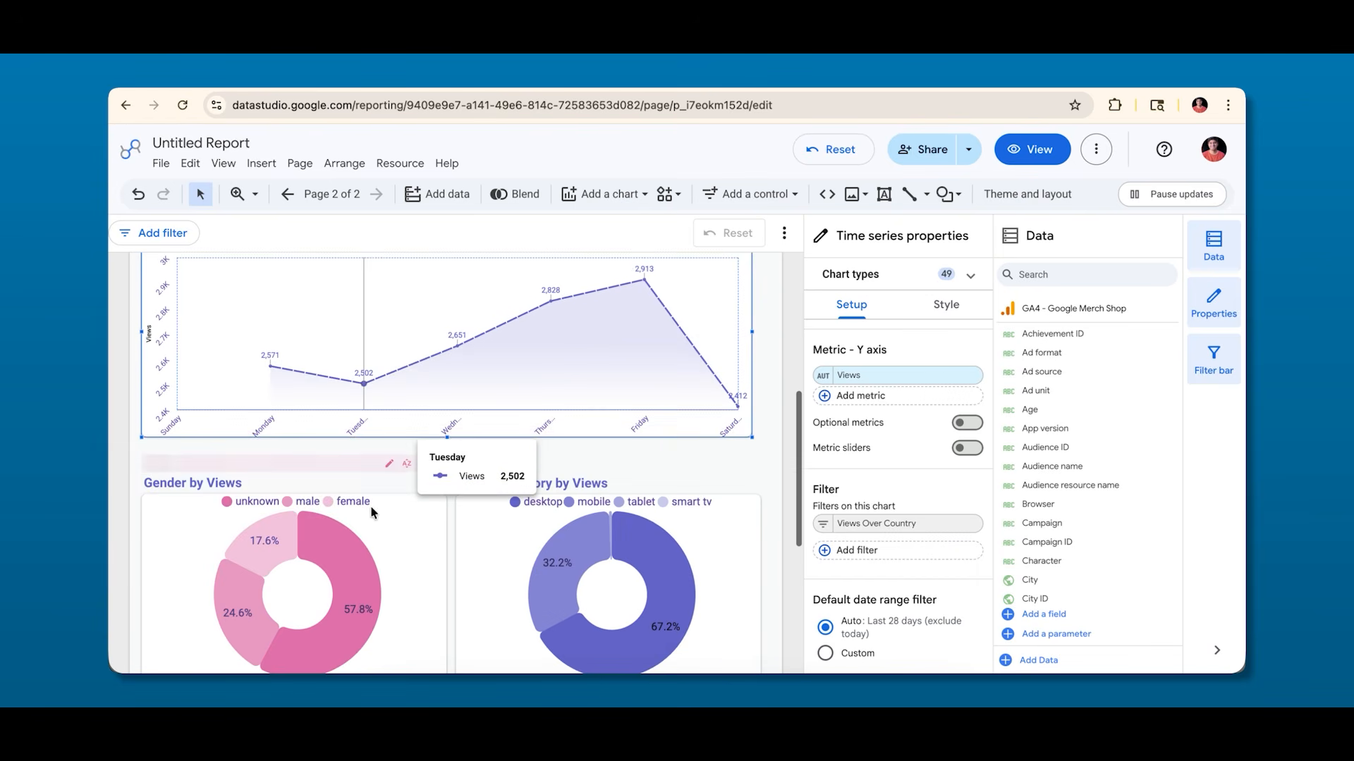
scroll(370, 505, up, 3)
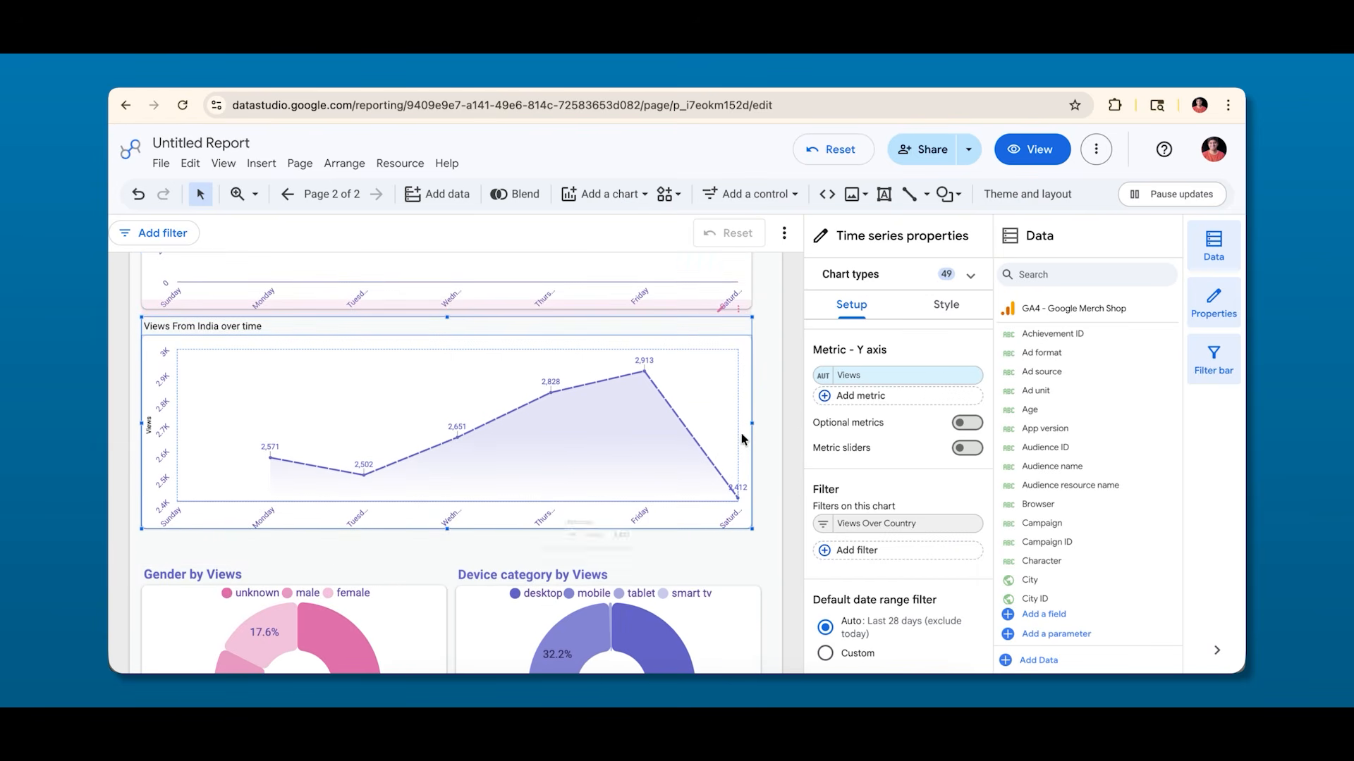
drag(752, 424, 443, 446)
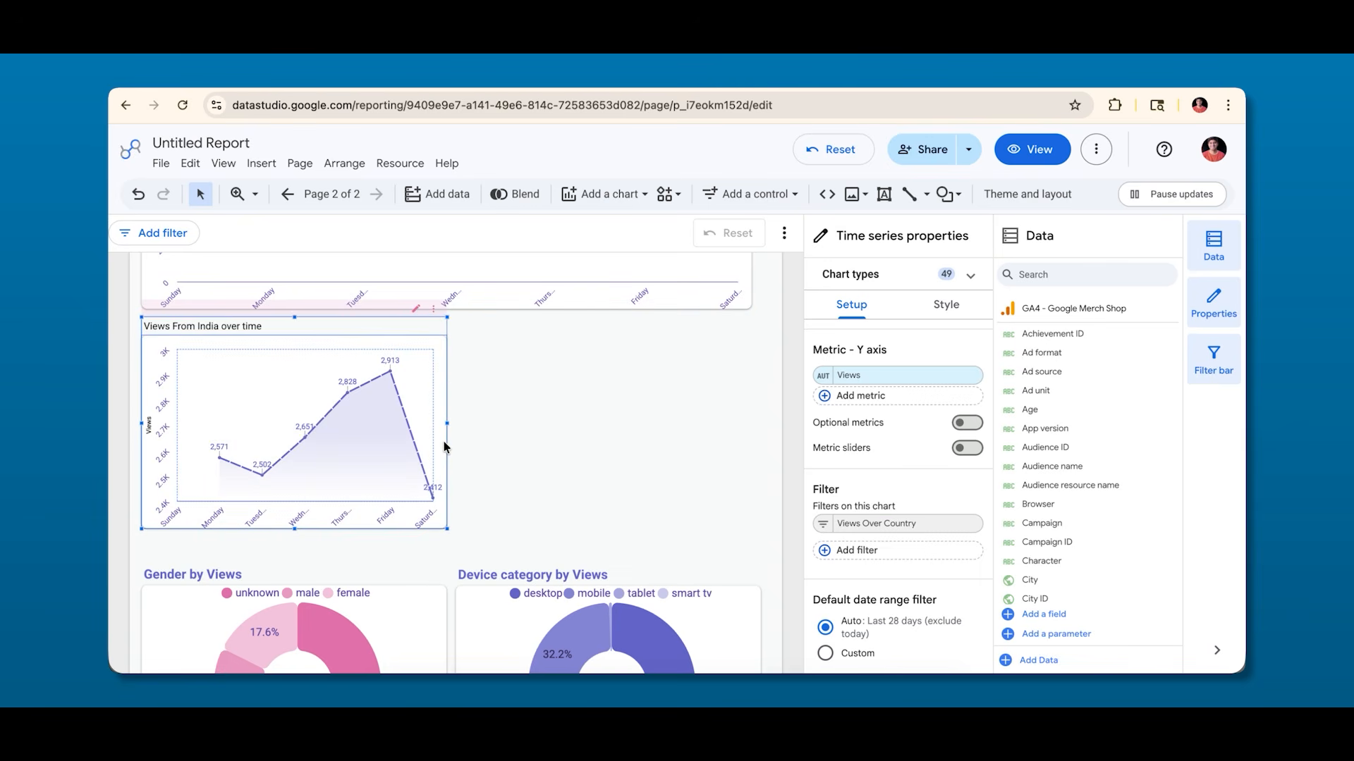
Duplicate the India time series chart and place the copy beside it, above the Device category by Views chart.
right_click(370, 426)
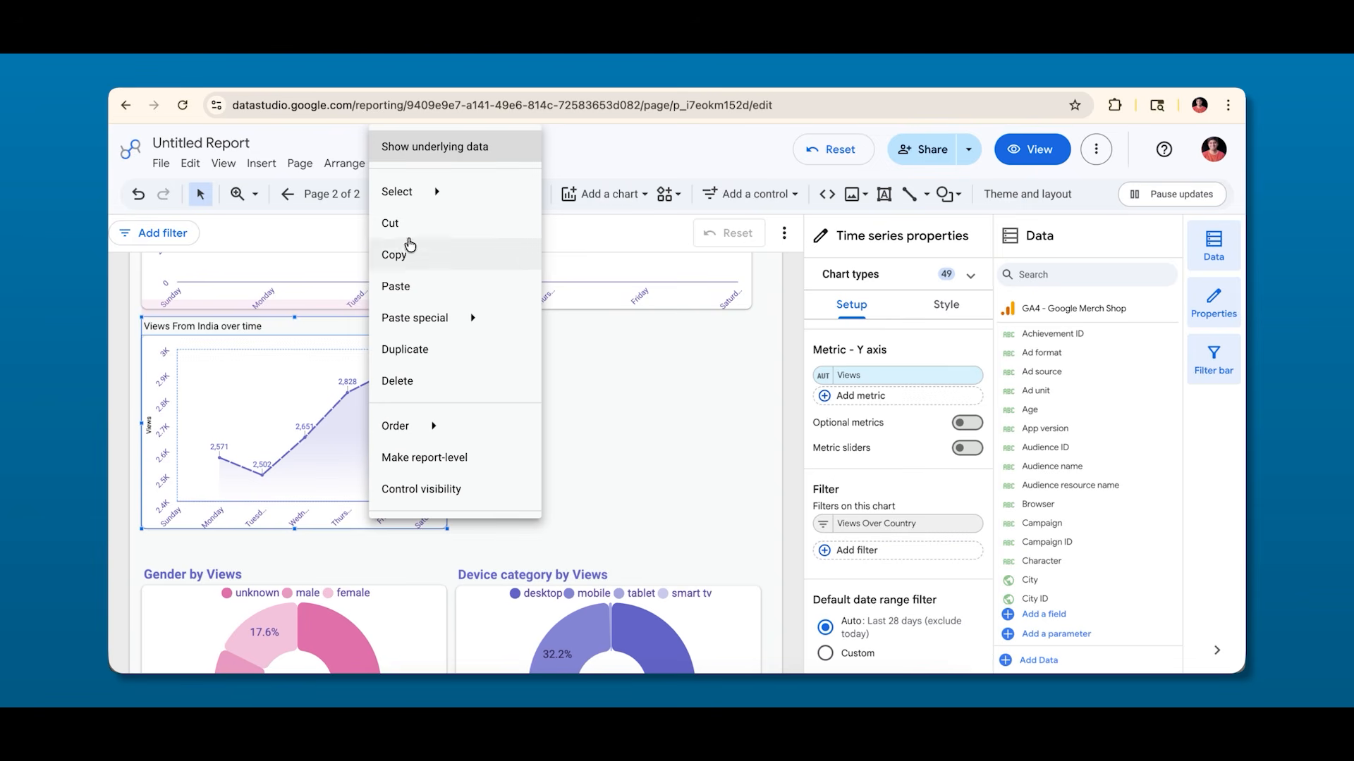
click(404, 349)
scroll(590, 417, up, 1)
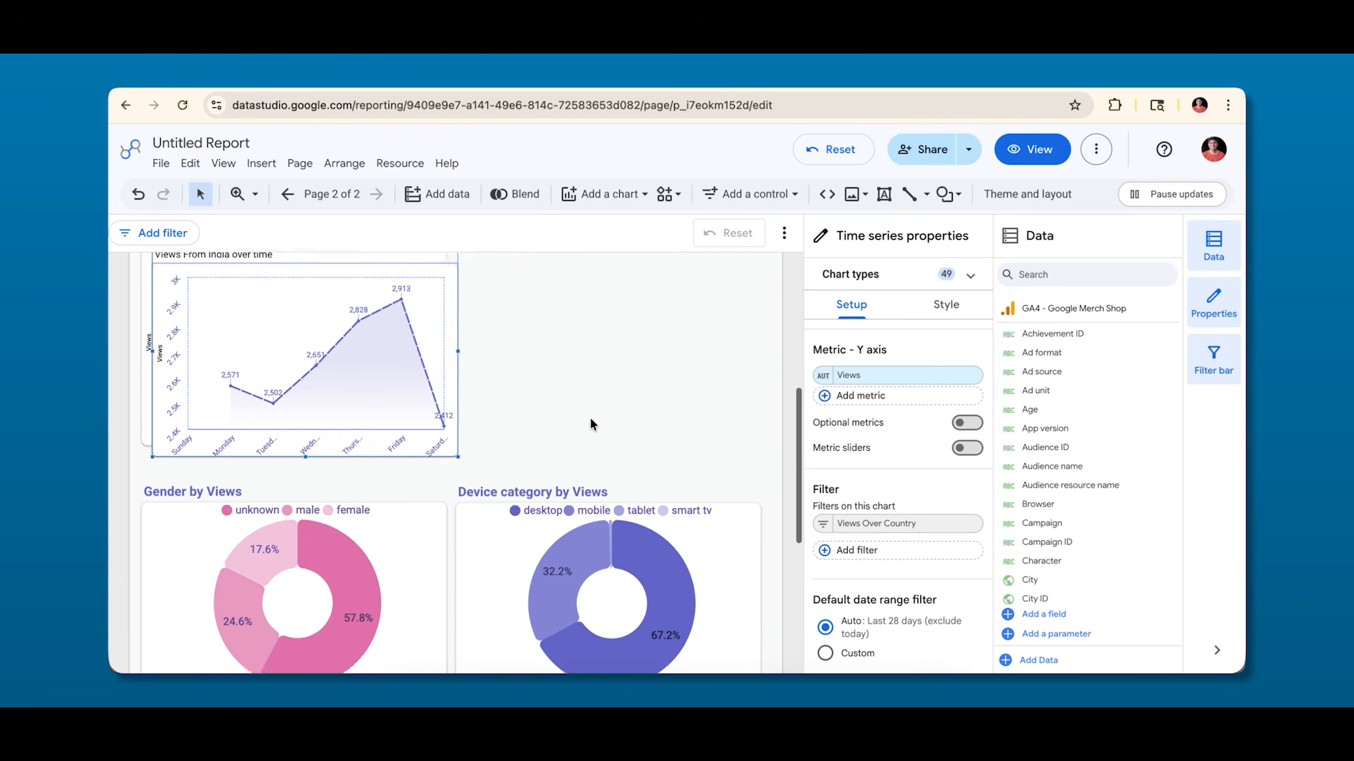
drag(335, 378, 765, 354)
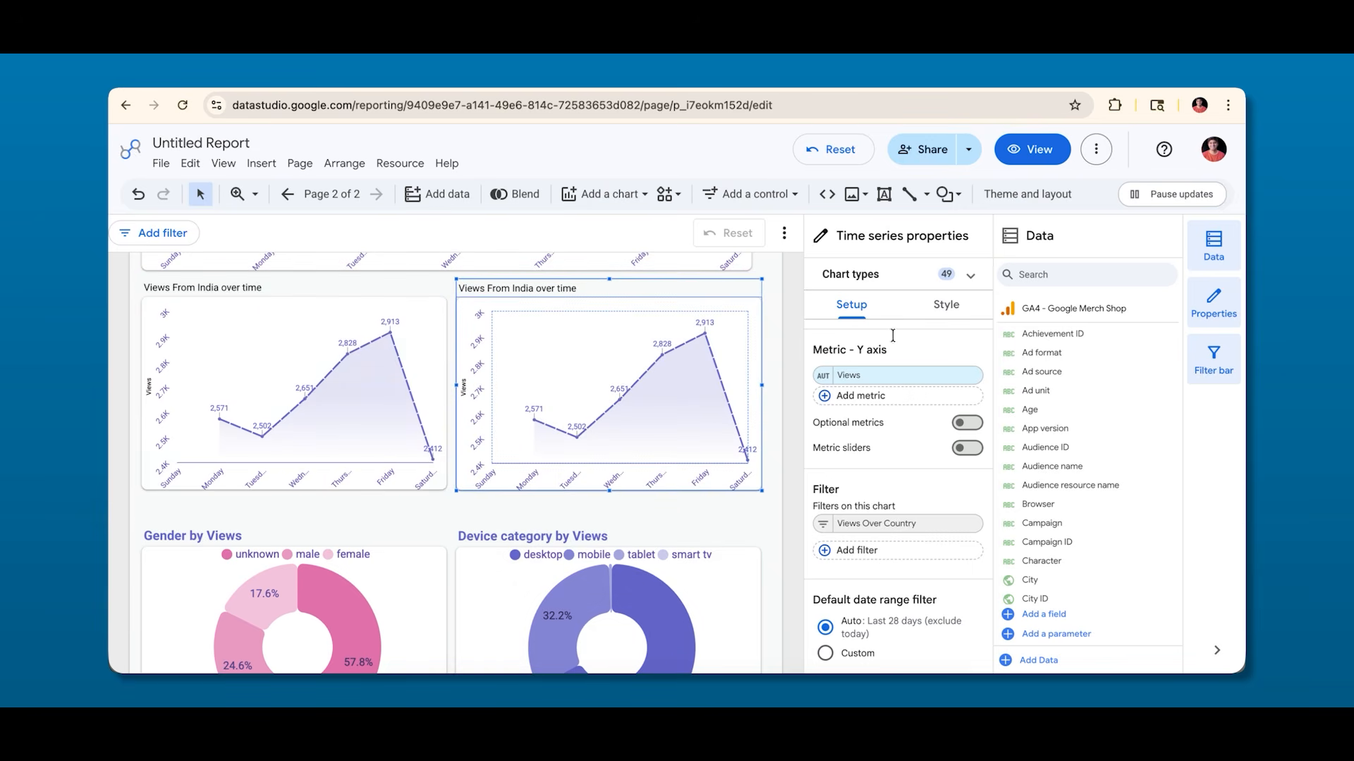
Change the duplicate chart's title to "Views From USA over time".
click(945, 305)
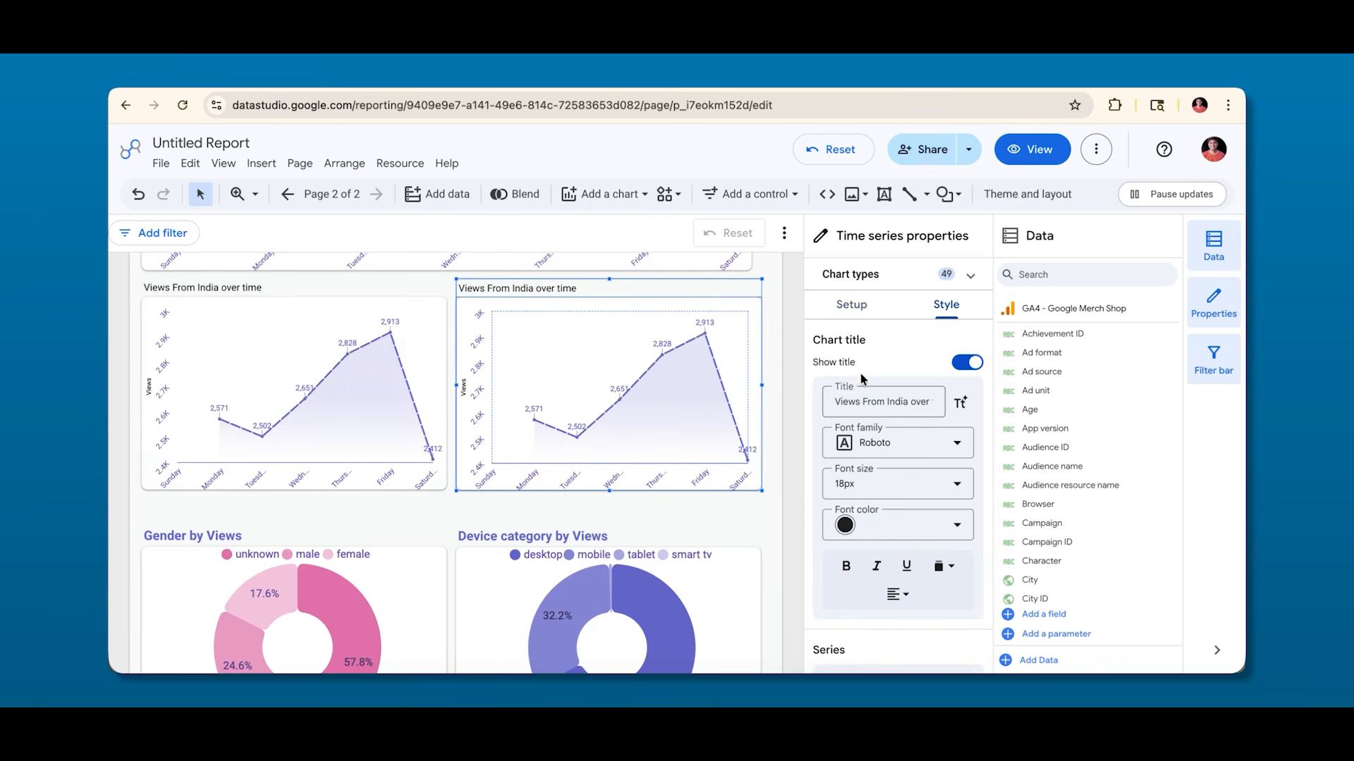
click(908, 404)
key(BackSpace)
key(BackSpace)
key(BackSpace)
key(BackSpace)
key(BackSpace)
text(USA)
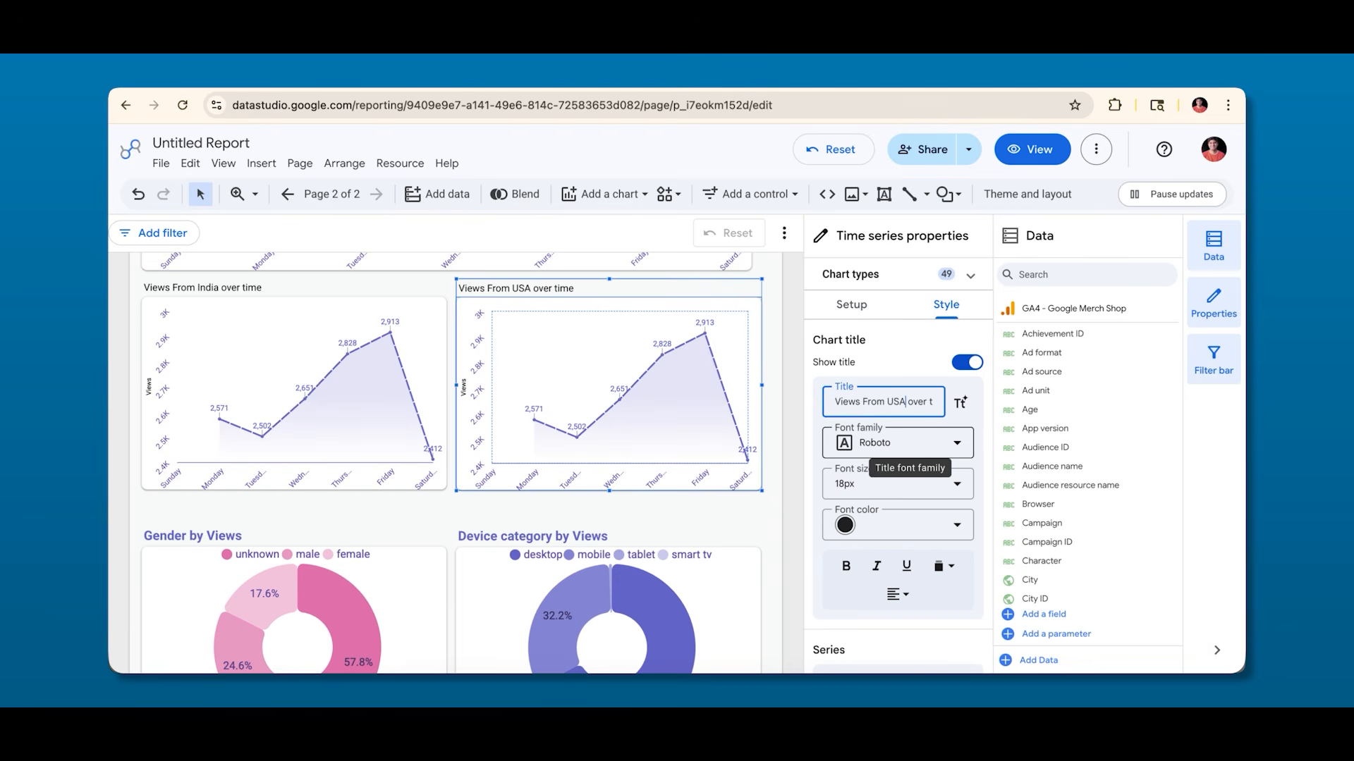
Rename the India chart's filter to "Views Over Country - India" and save it.
click(355, 355)
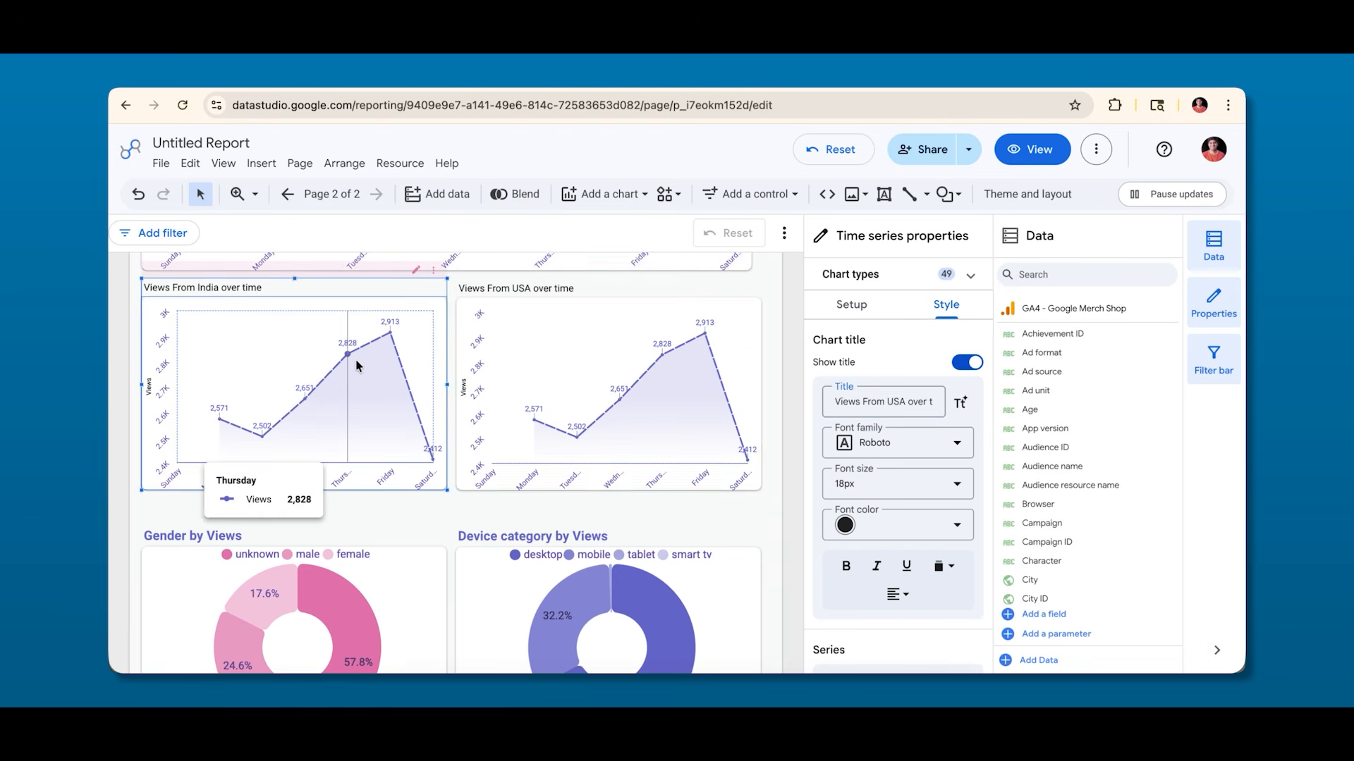
click(854, 304)
scroll(846, 423, down, 3)
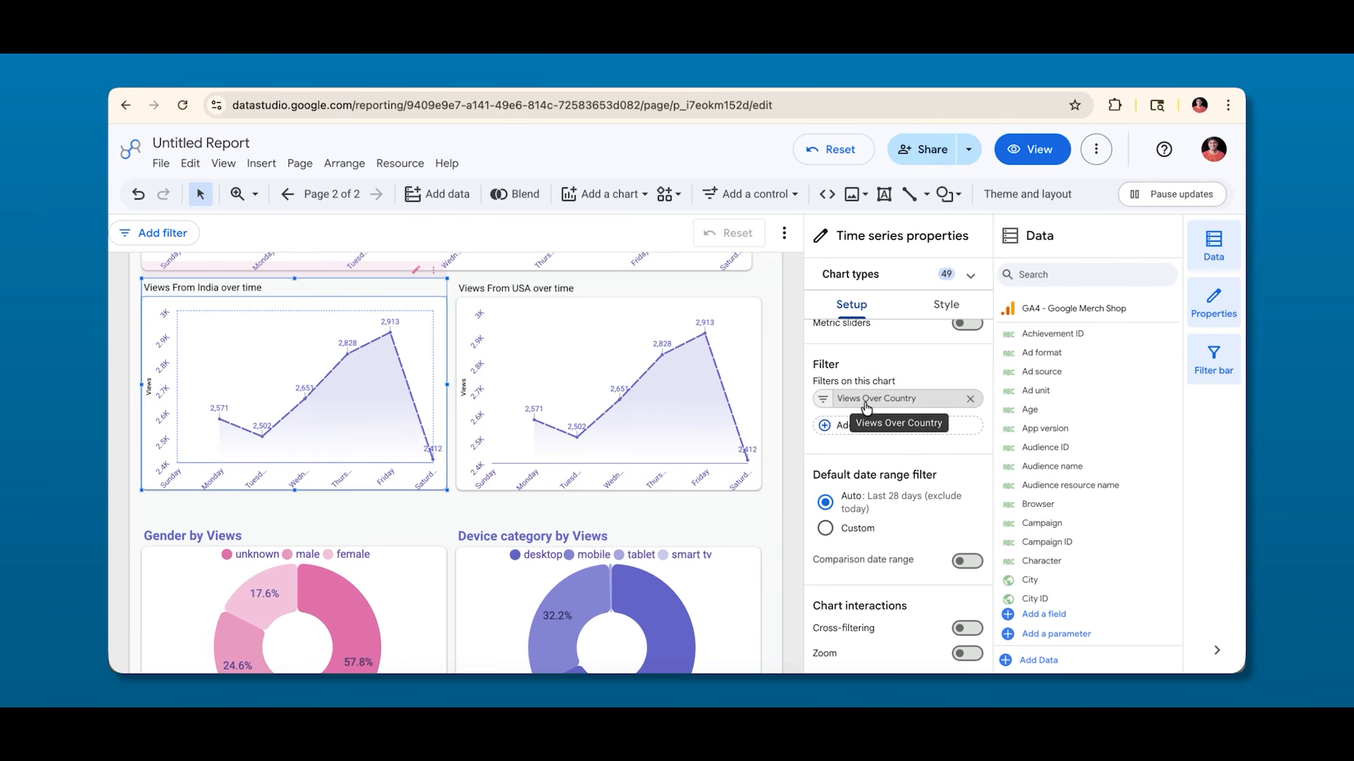
click(819, 400)
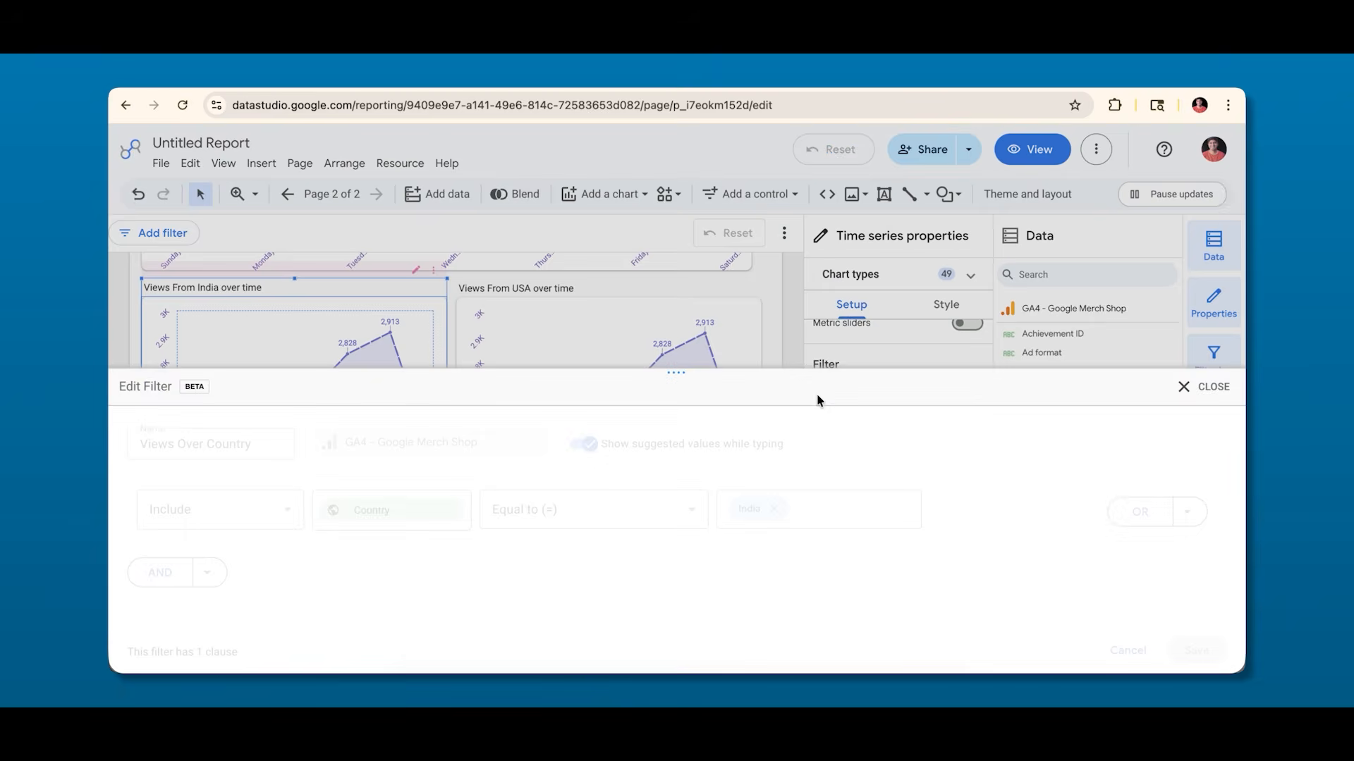
click(273, 447)
text(- Inda)
click(1195, 652)
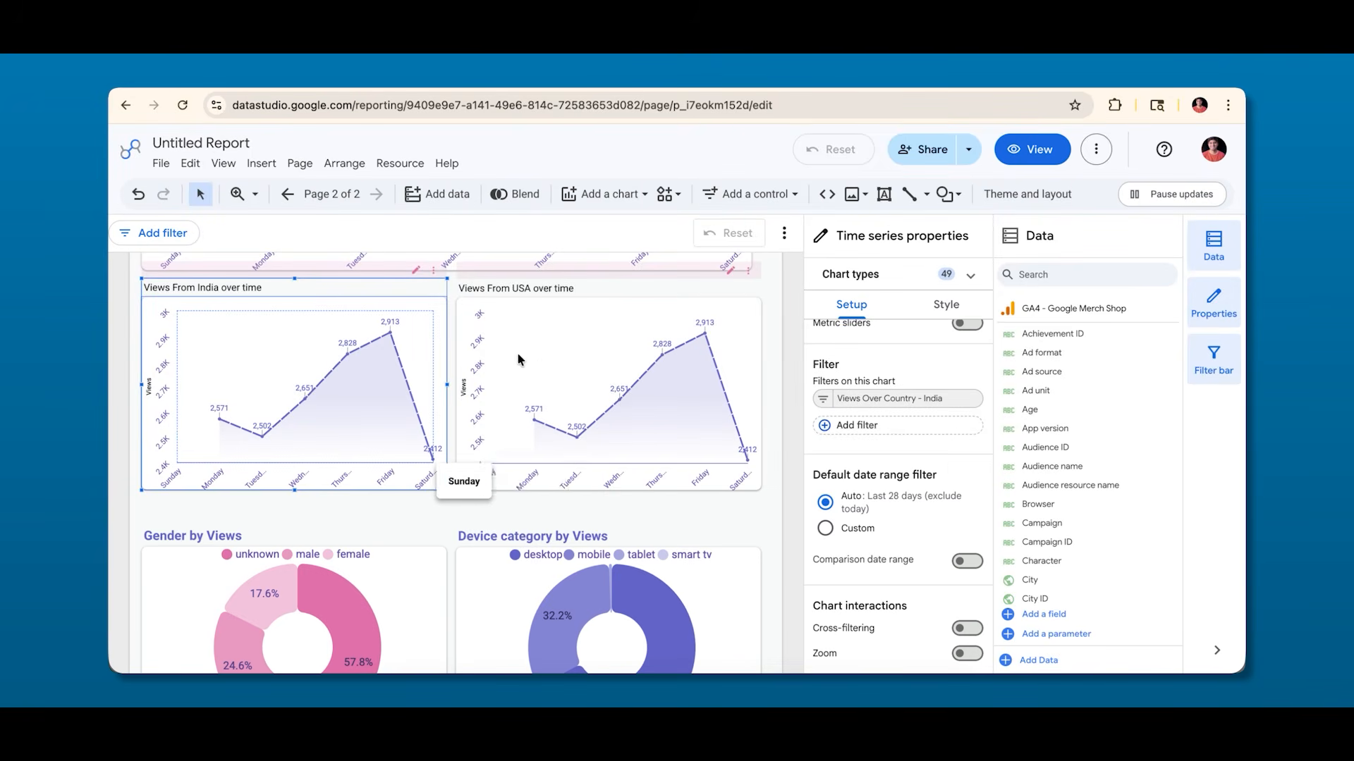
Remove the India filter from the USA chart and start a new filter named "Views Over Country - USA".
click(633, 342)
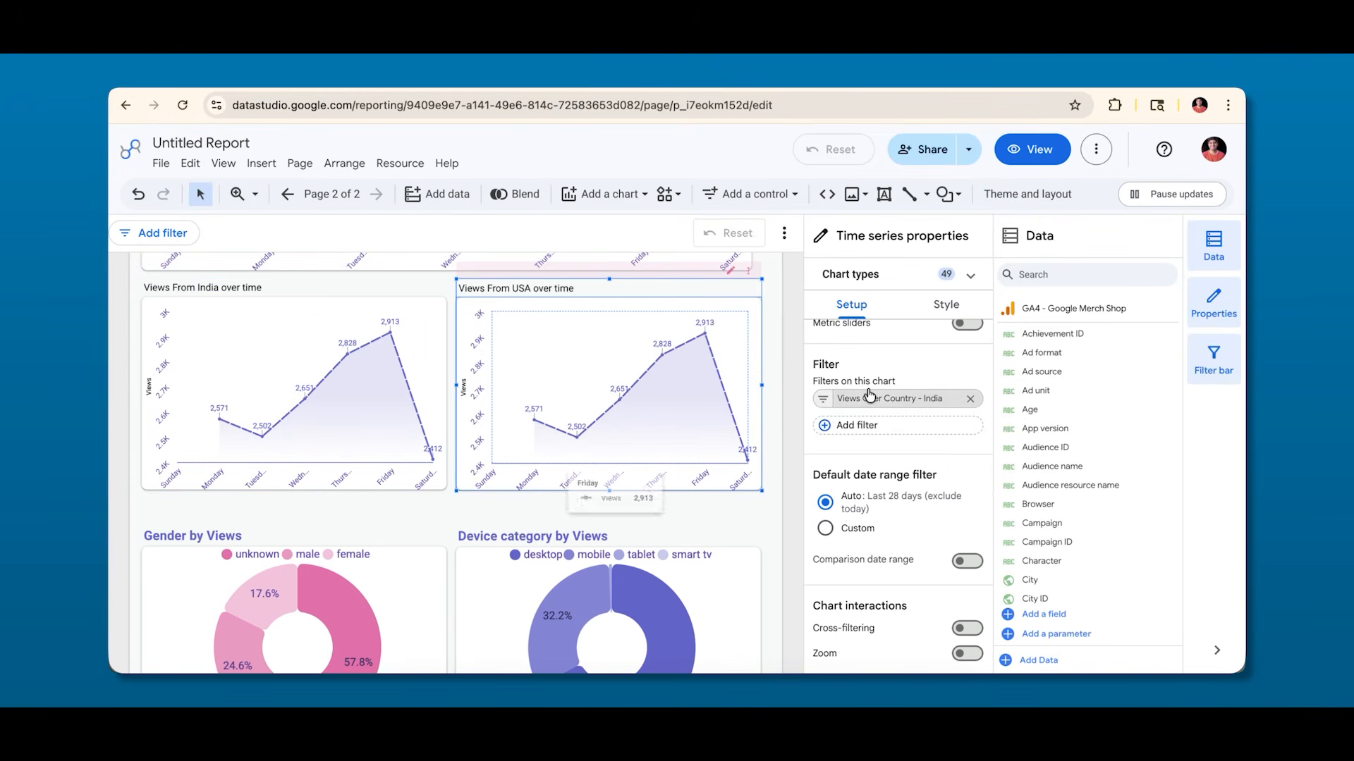
click(970, 399)
click(856, 431)
click(752, 422)
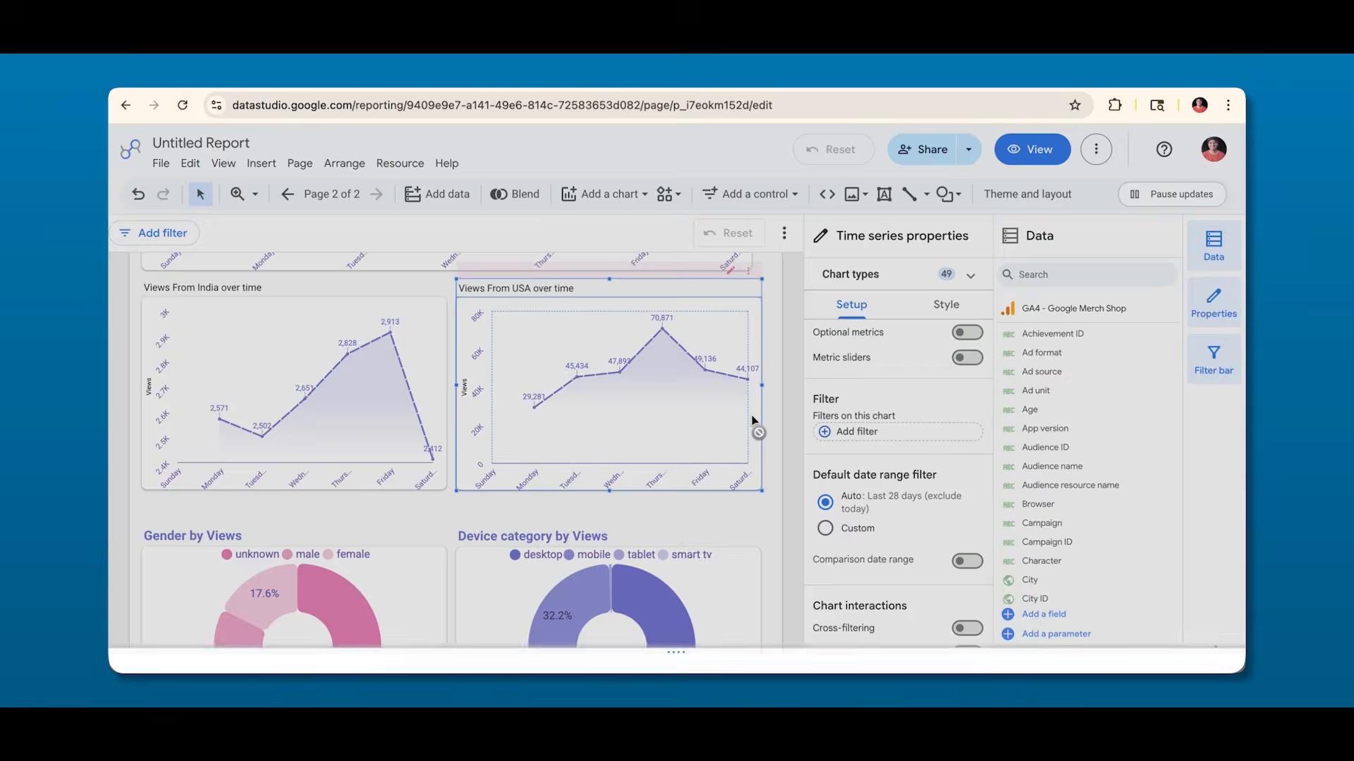
click(191, 450)
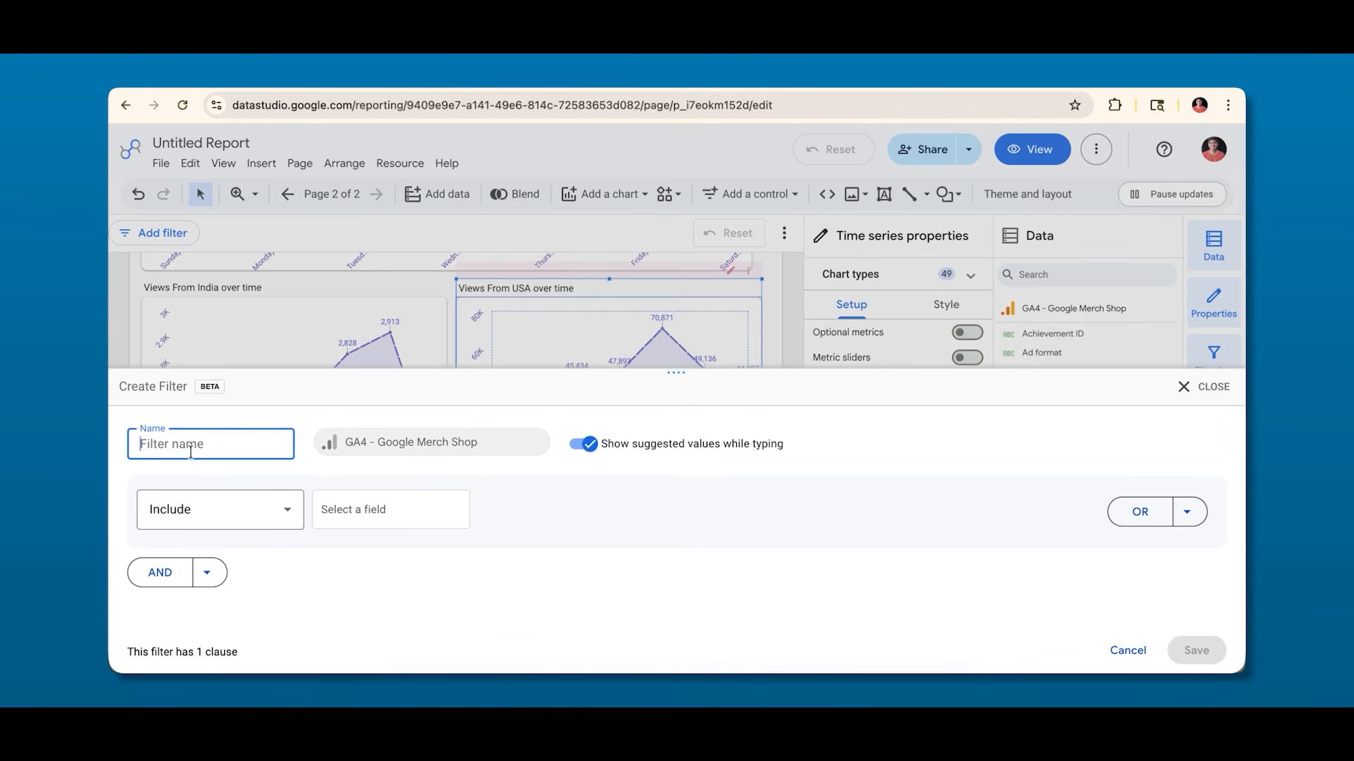
text(Views Over Country - USA)
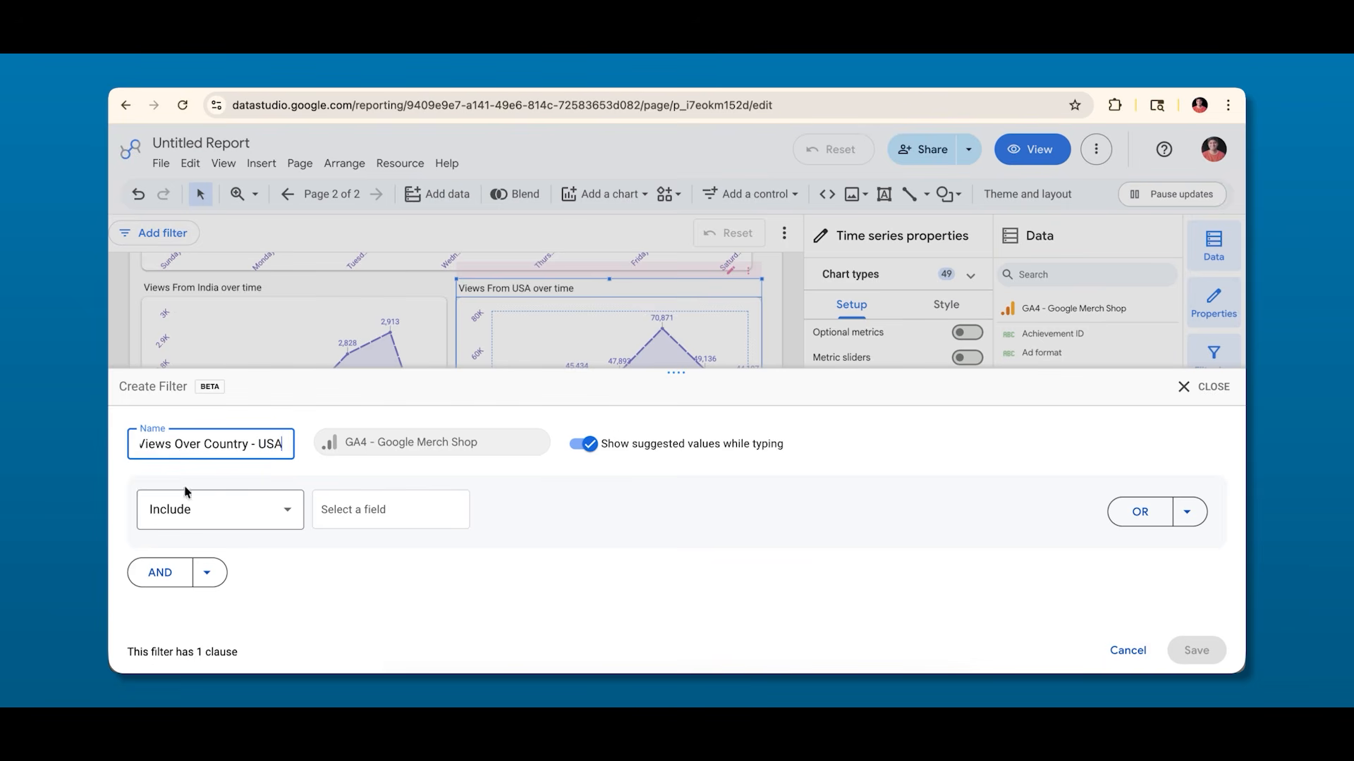
Set the USA filter to include Country equal to United States and save it on the Views From USA chart.
click(377, 515)
text(country)
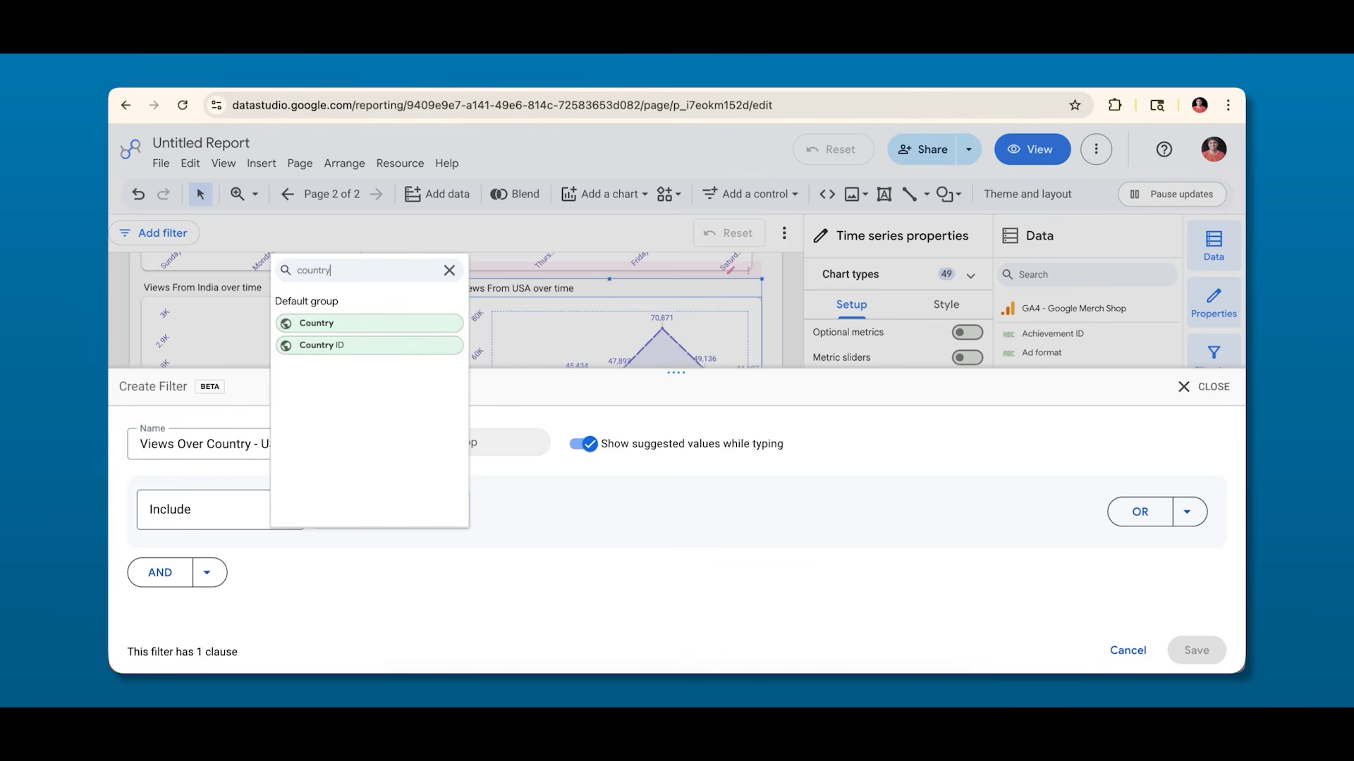
click(349, 325)
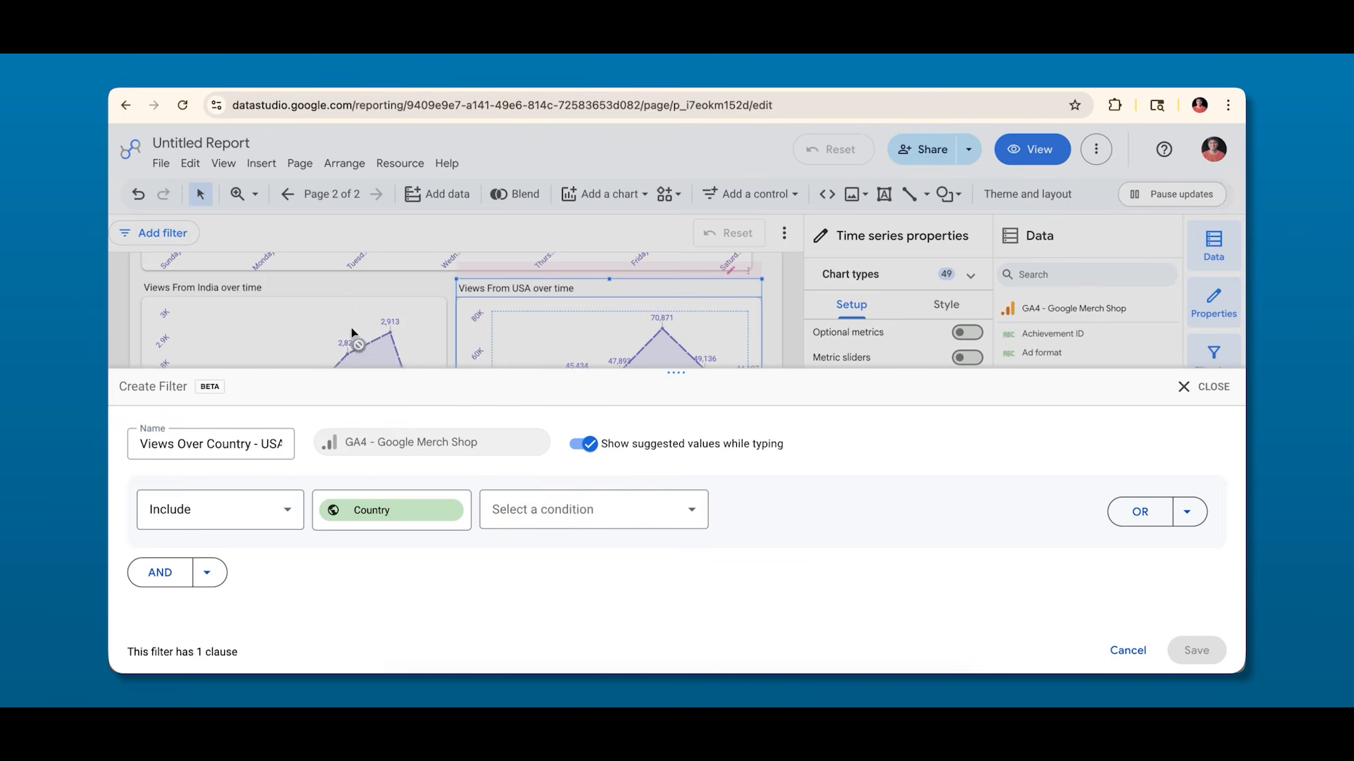
click(571, 510)
click(536, 297)
click(751, 509)
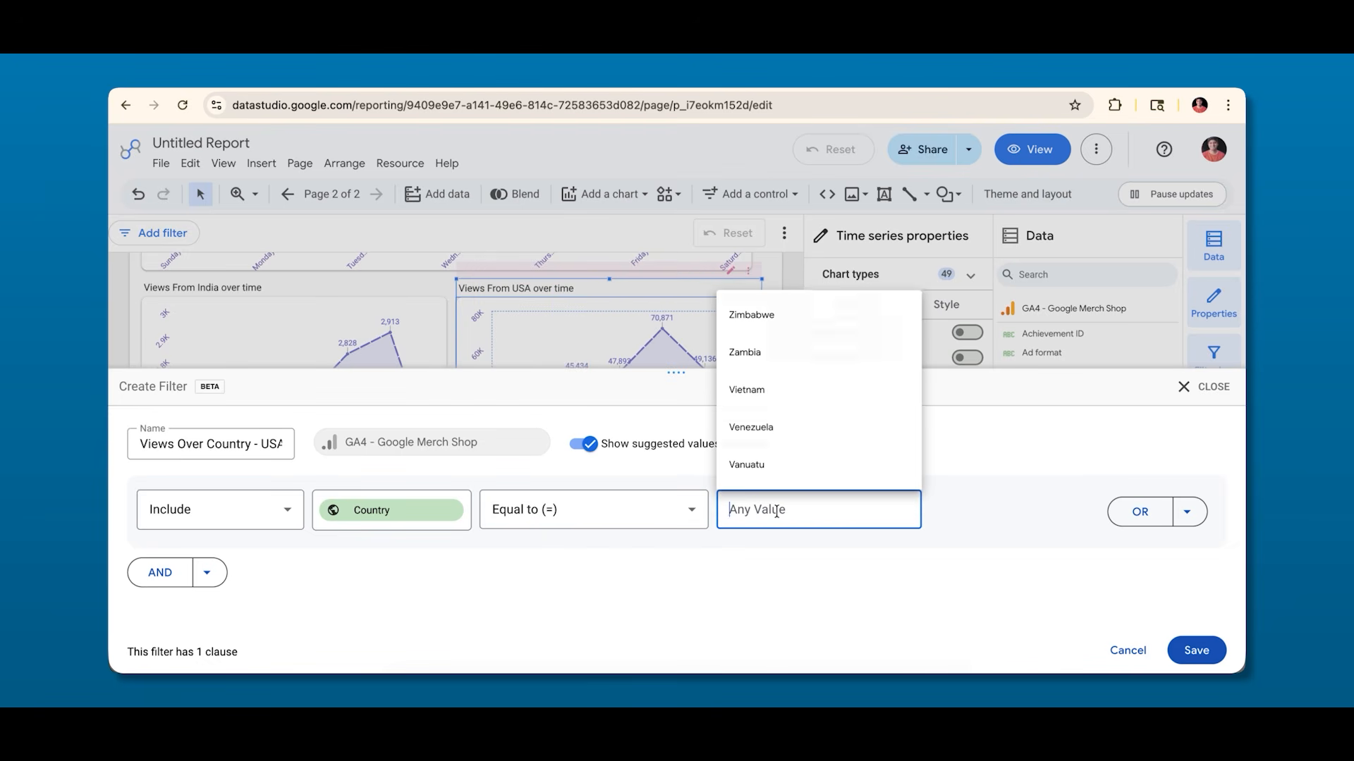
text(united)
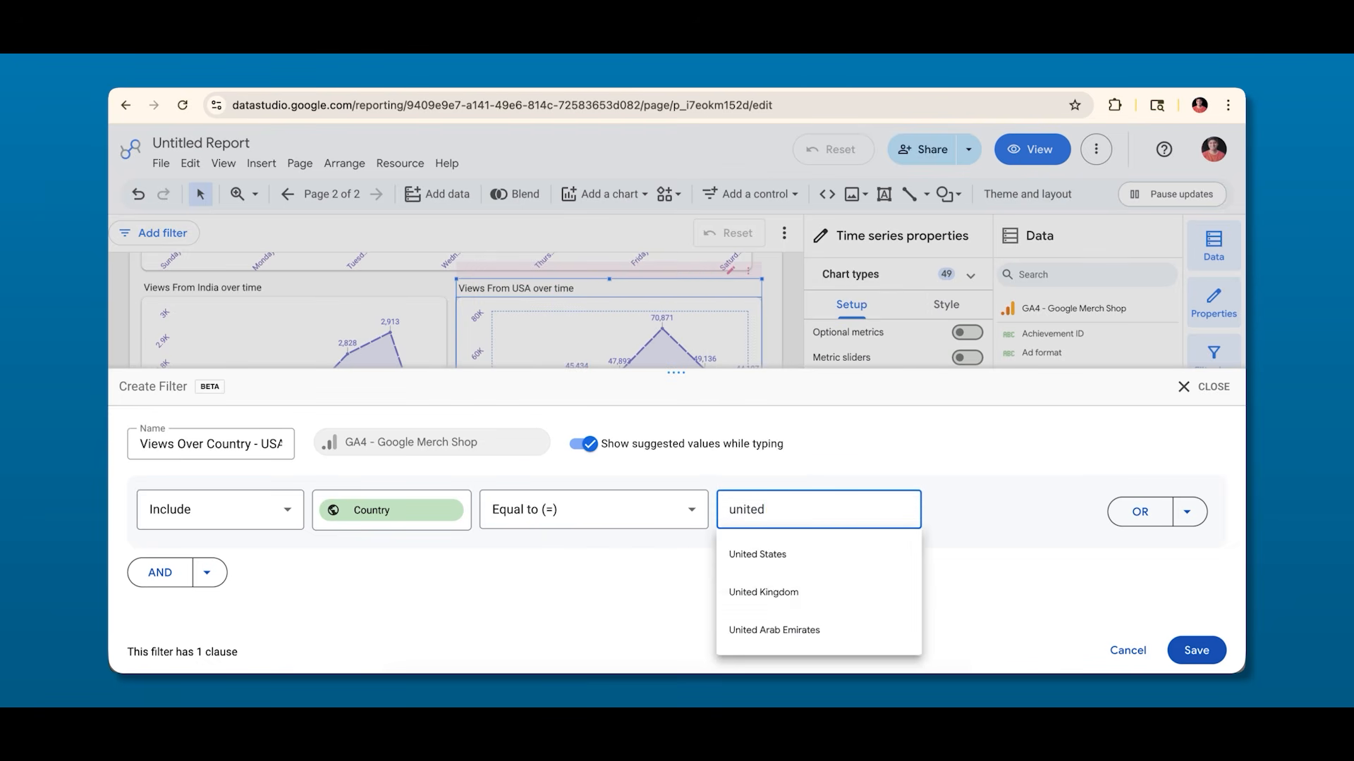
click(768, 557)
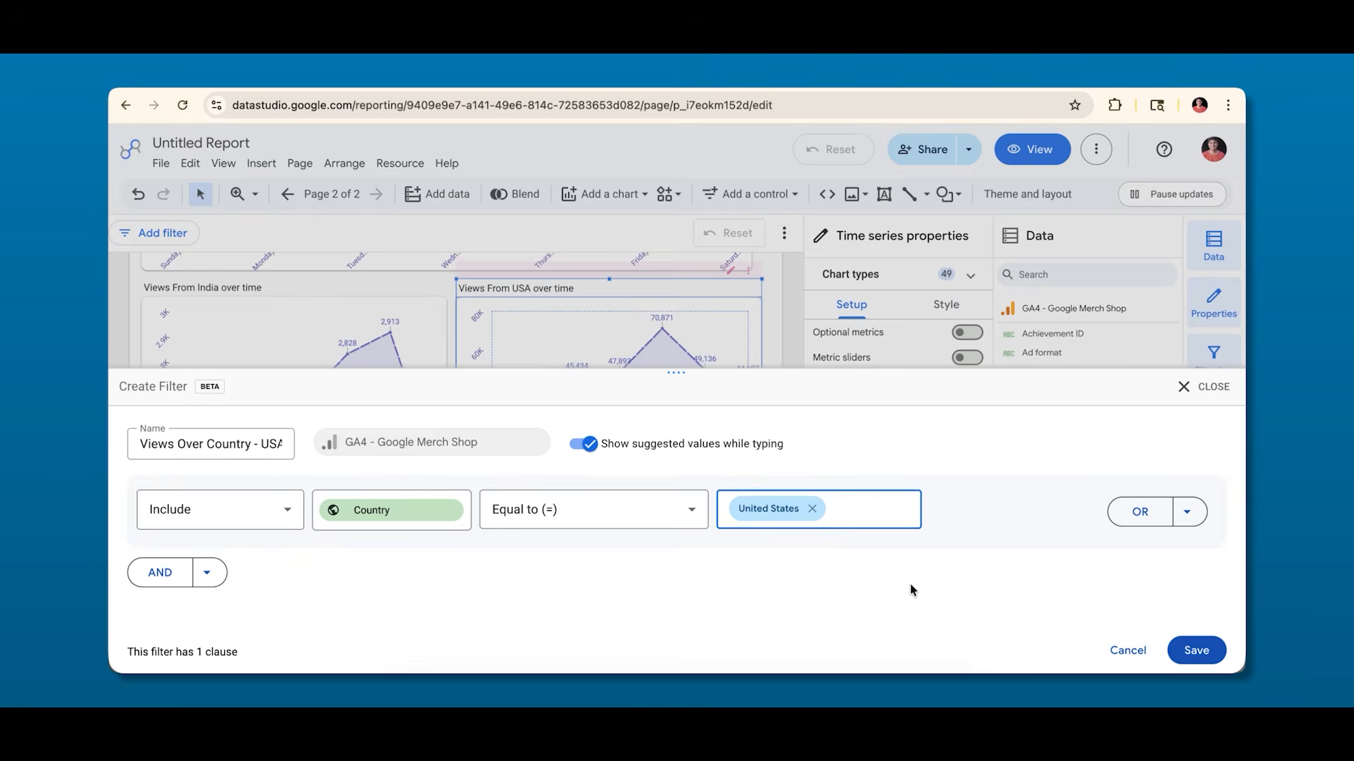
click(1196, 649)
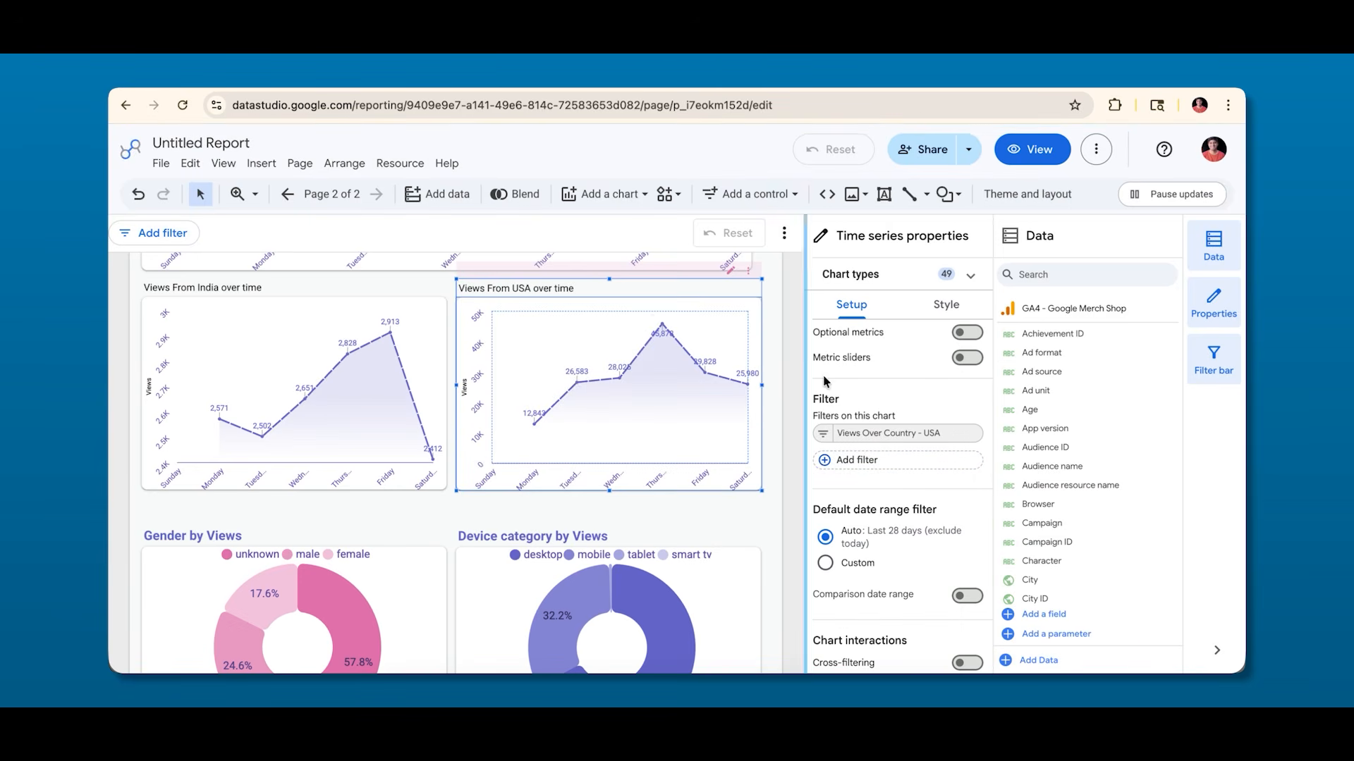
Review the filtered charts, then preview the report in view mode, switching between Page 1 and Page 2 and collapsing the page navigation.
mouse_move(579, 419)
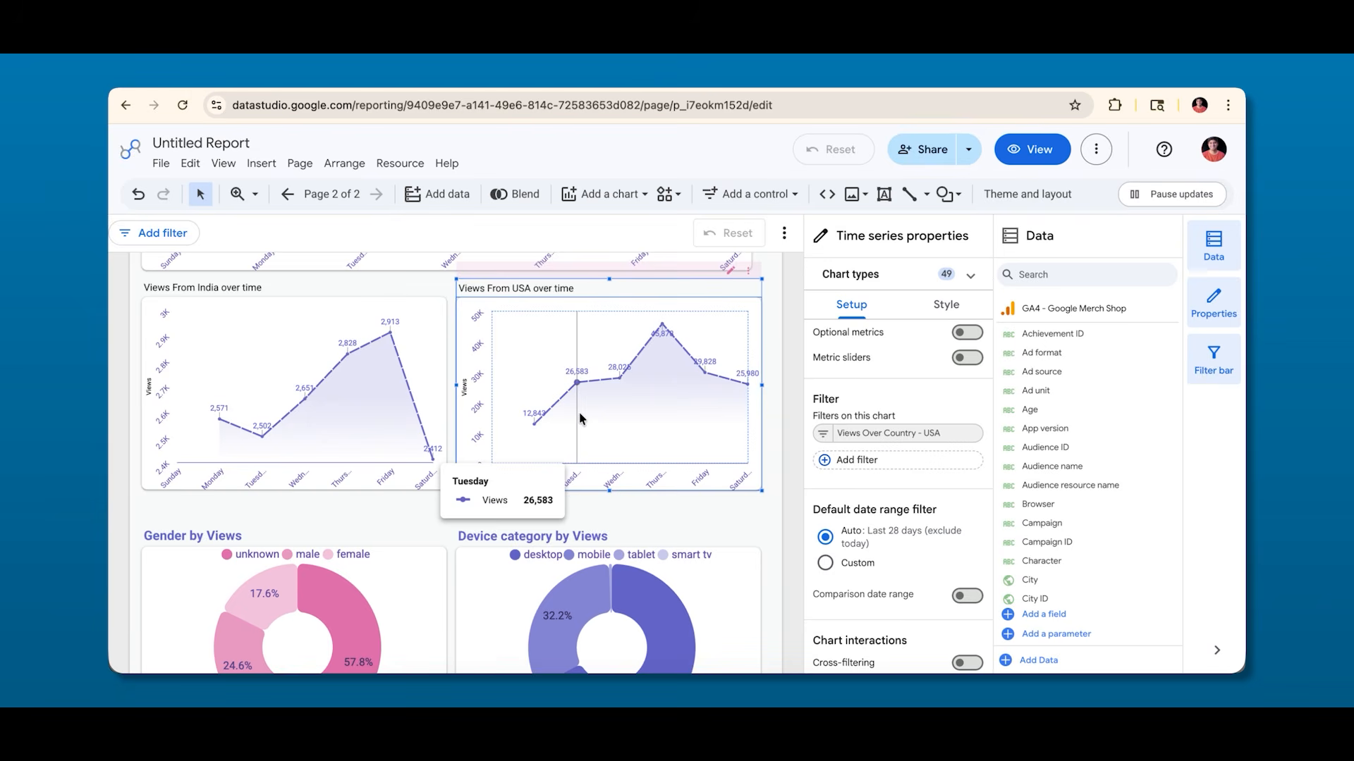
scroll(582, 418, up, 3)
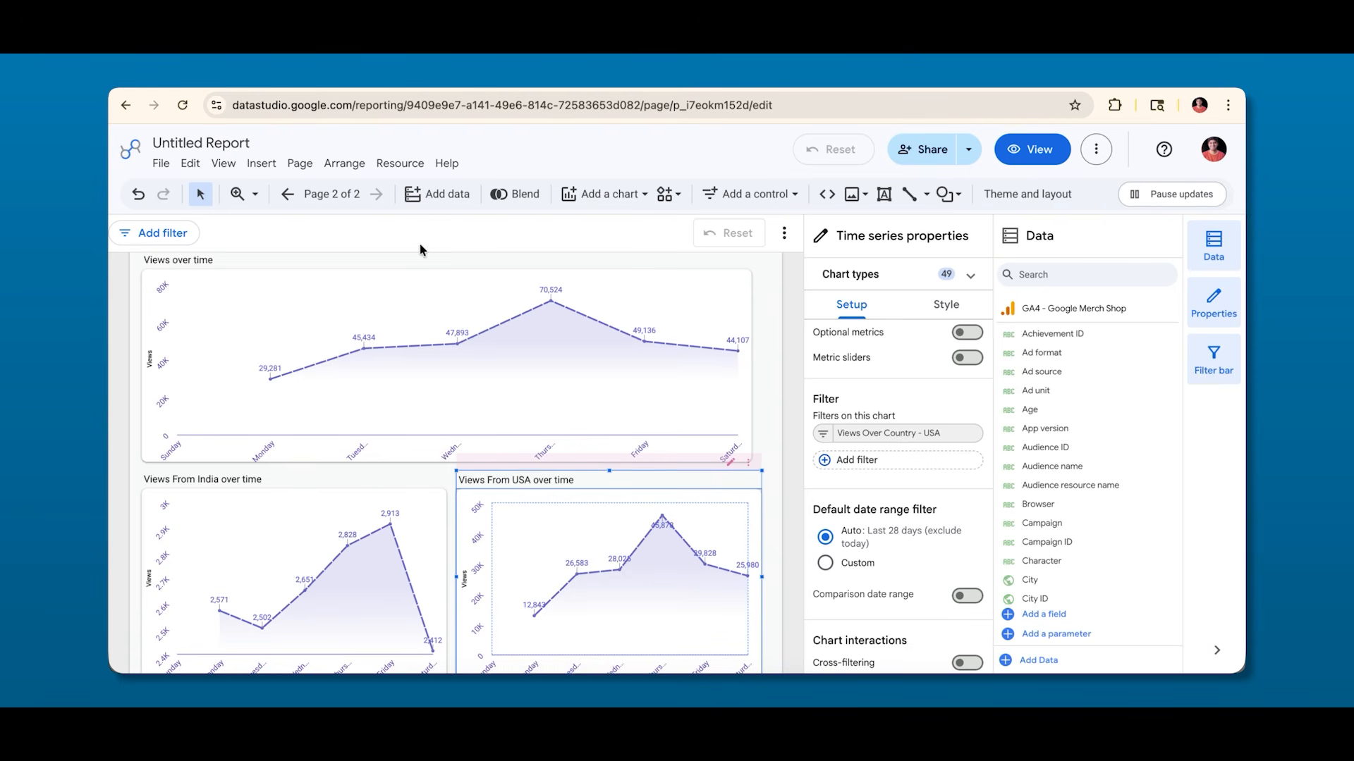
mouse_move(358, 289)
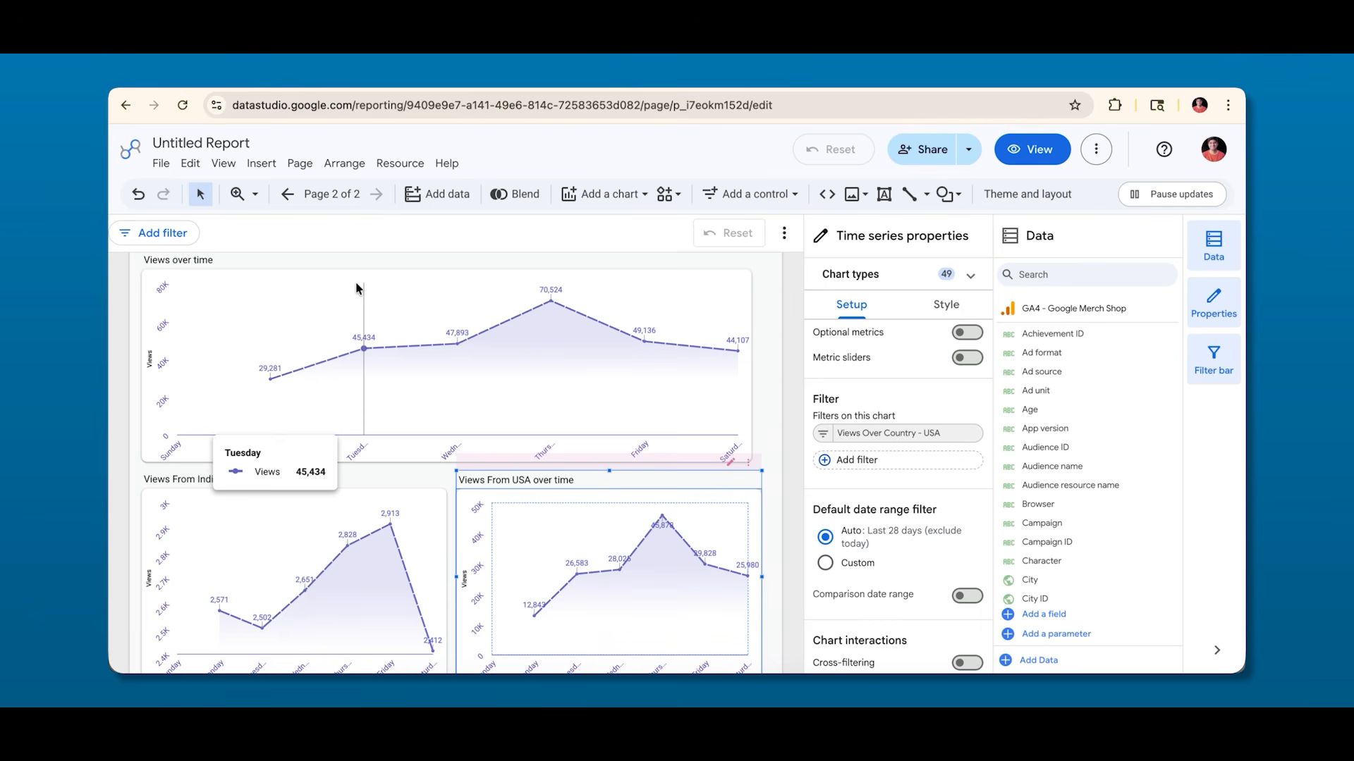
click(287, 194)
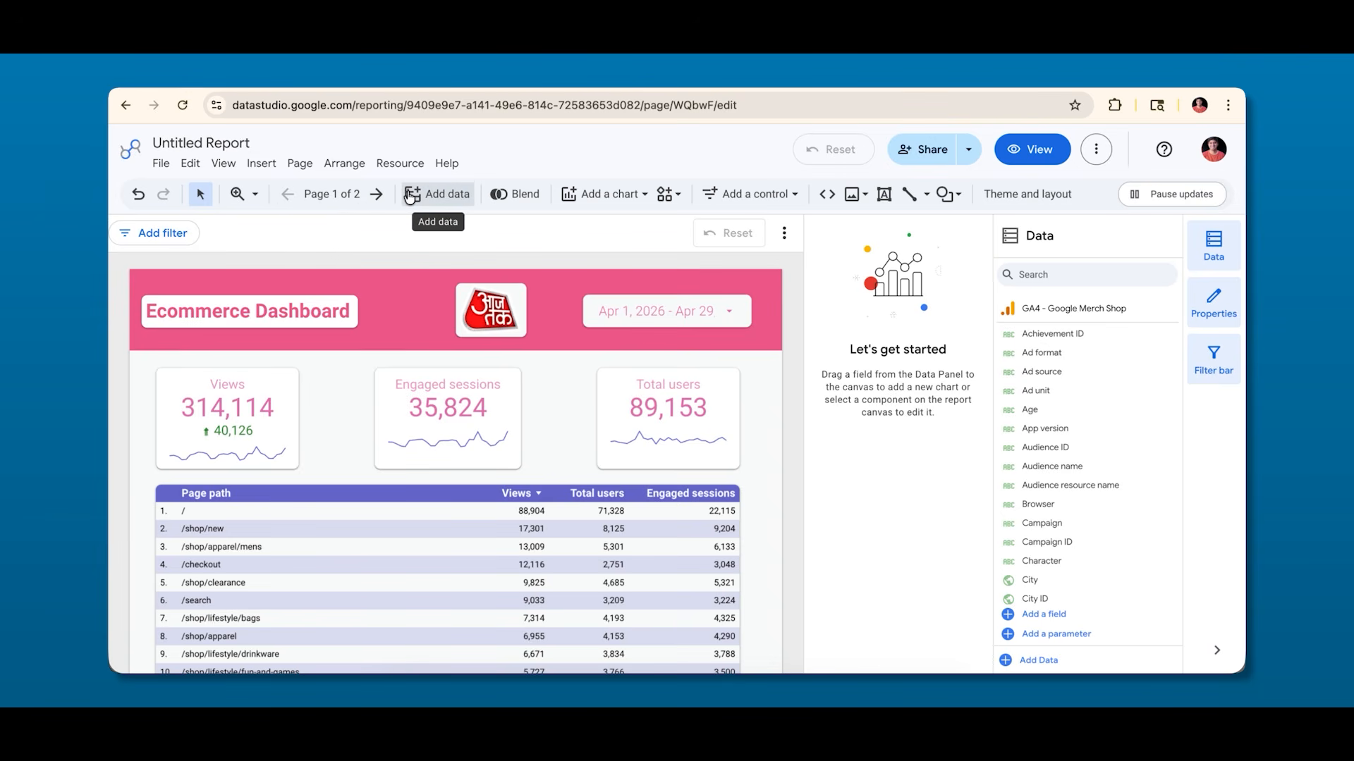
click(1010, 155)
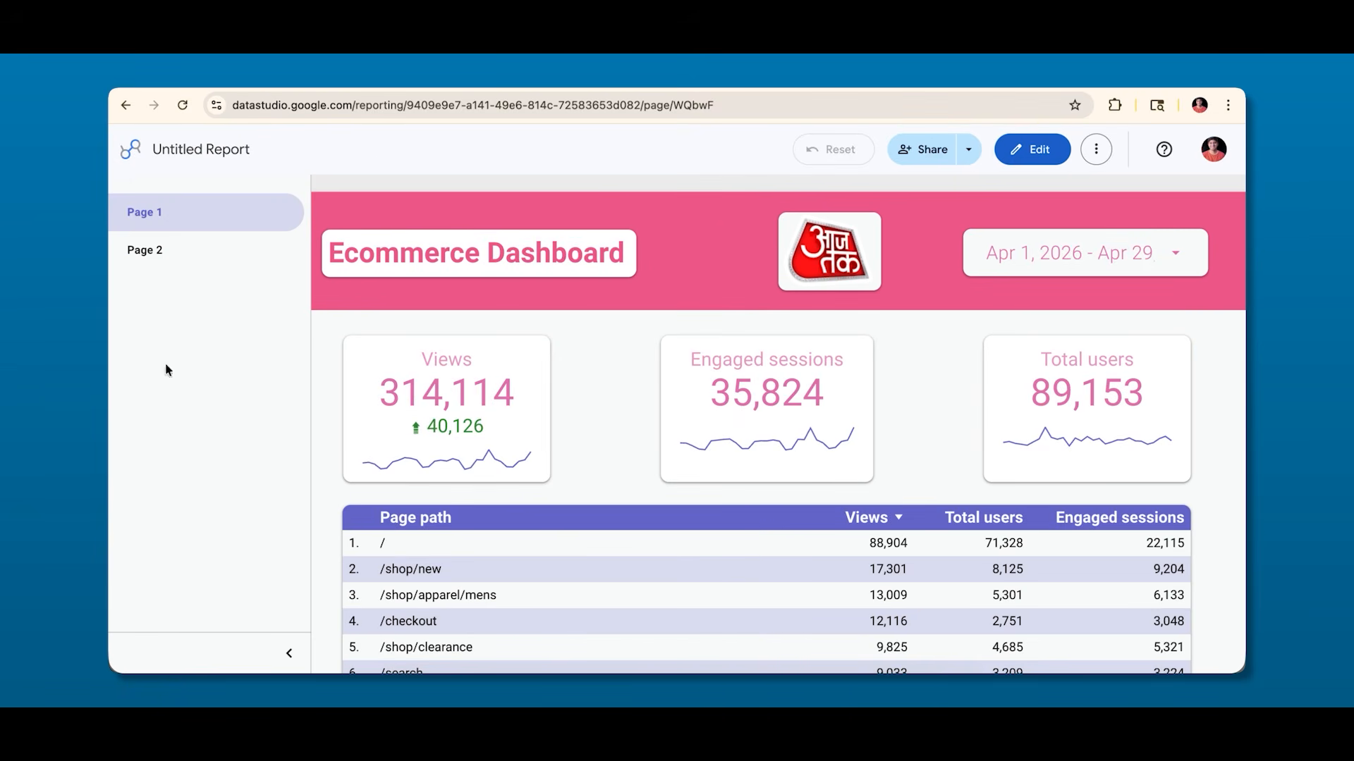
click(155, 263)
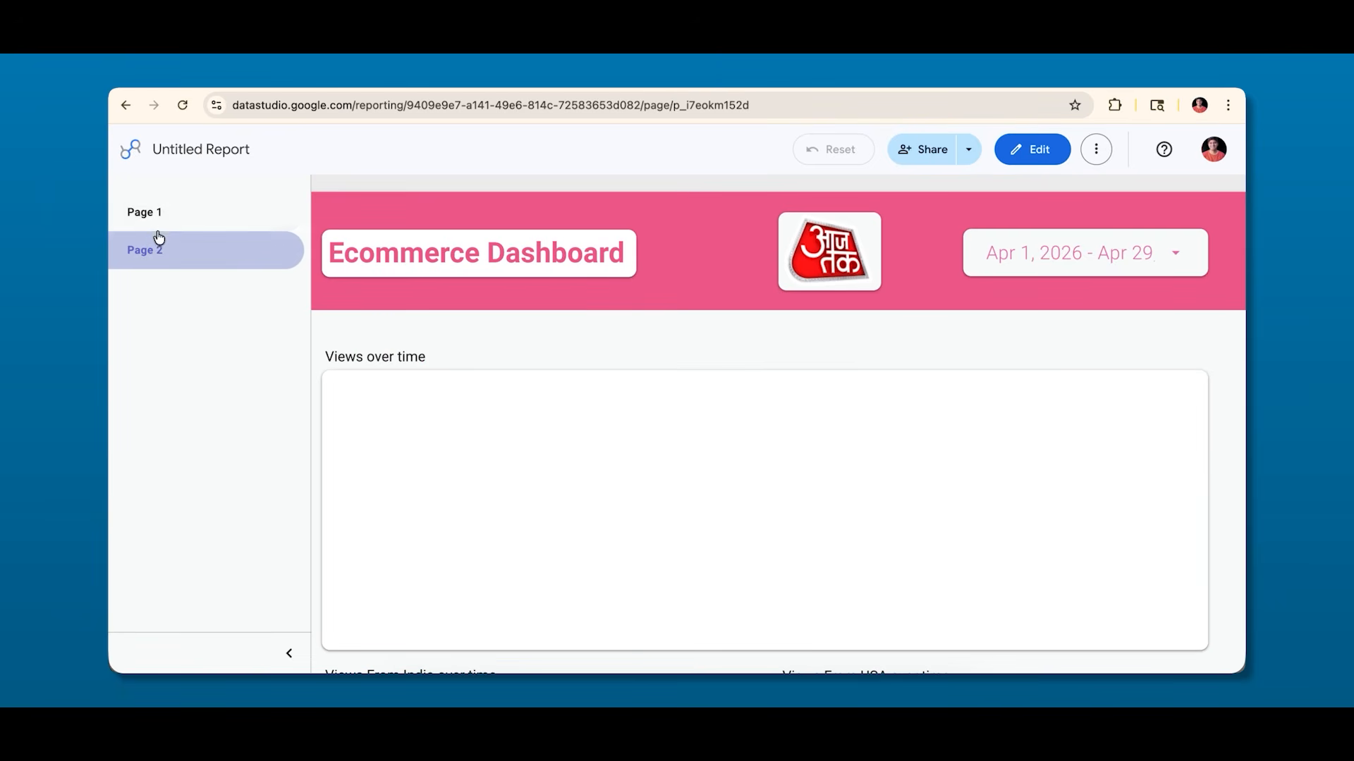
click(159, 216)
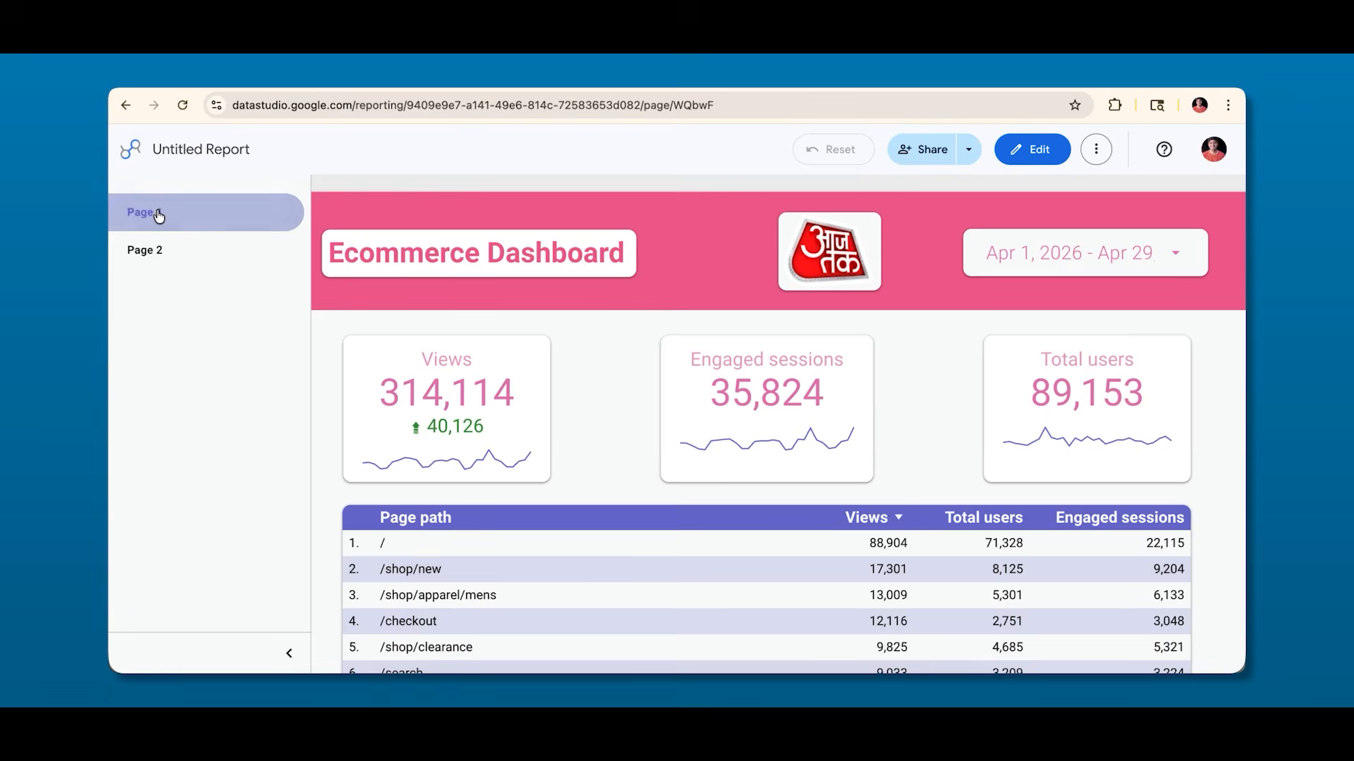
click(157, 265)
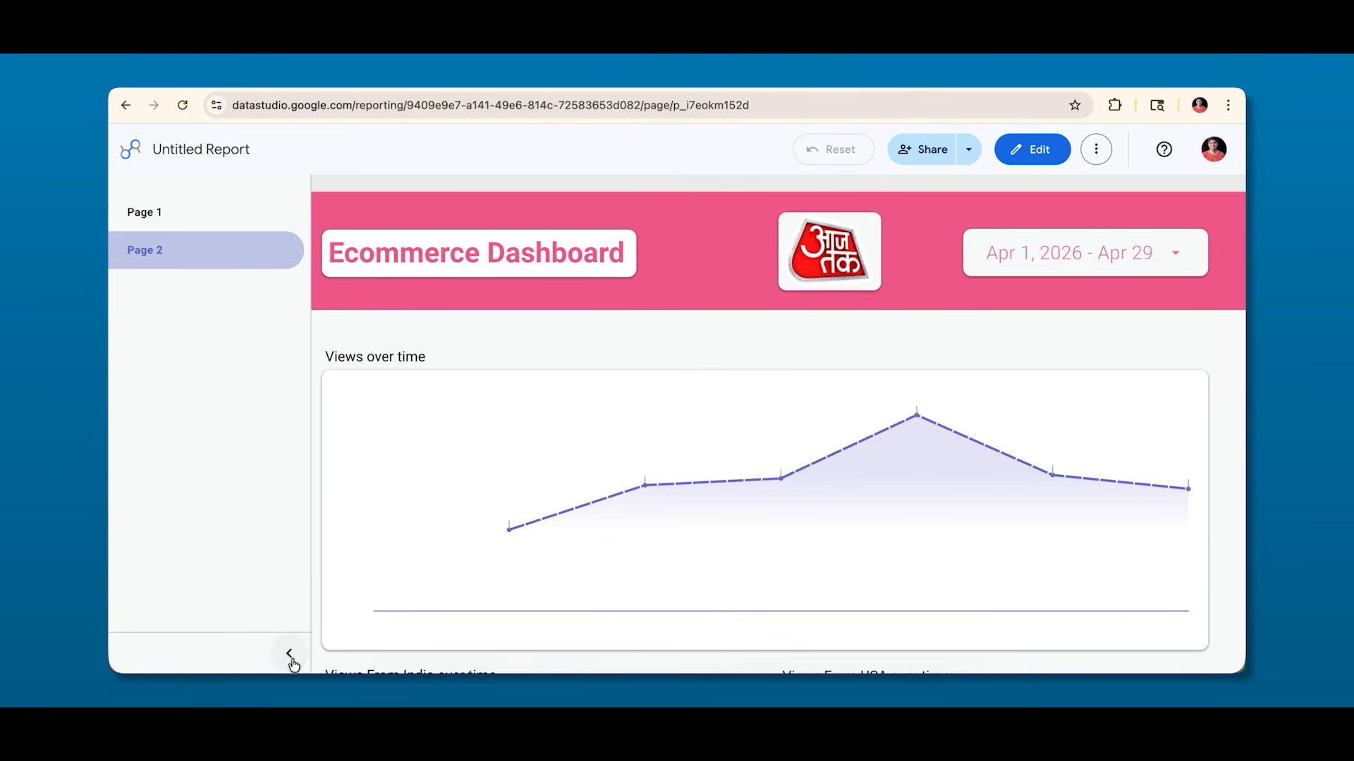
click(290, 656)
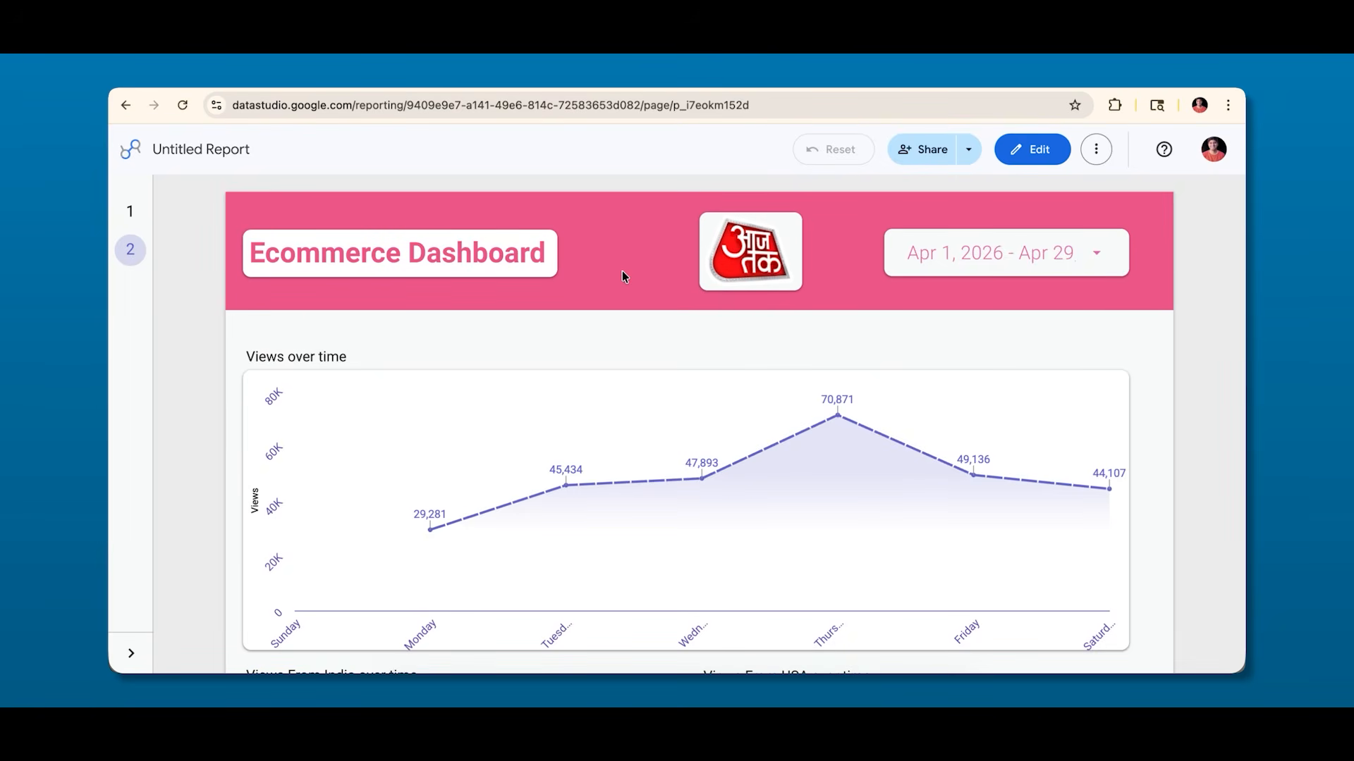
Return to editing and place a button control above the Views over time chart on Page 2.
click(1030, 150)
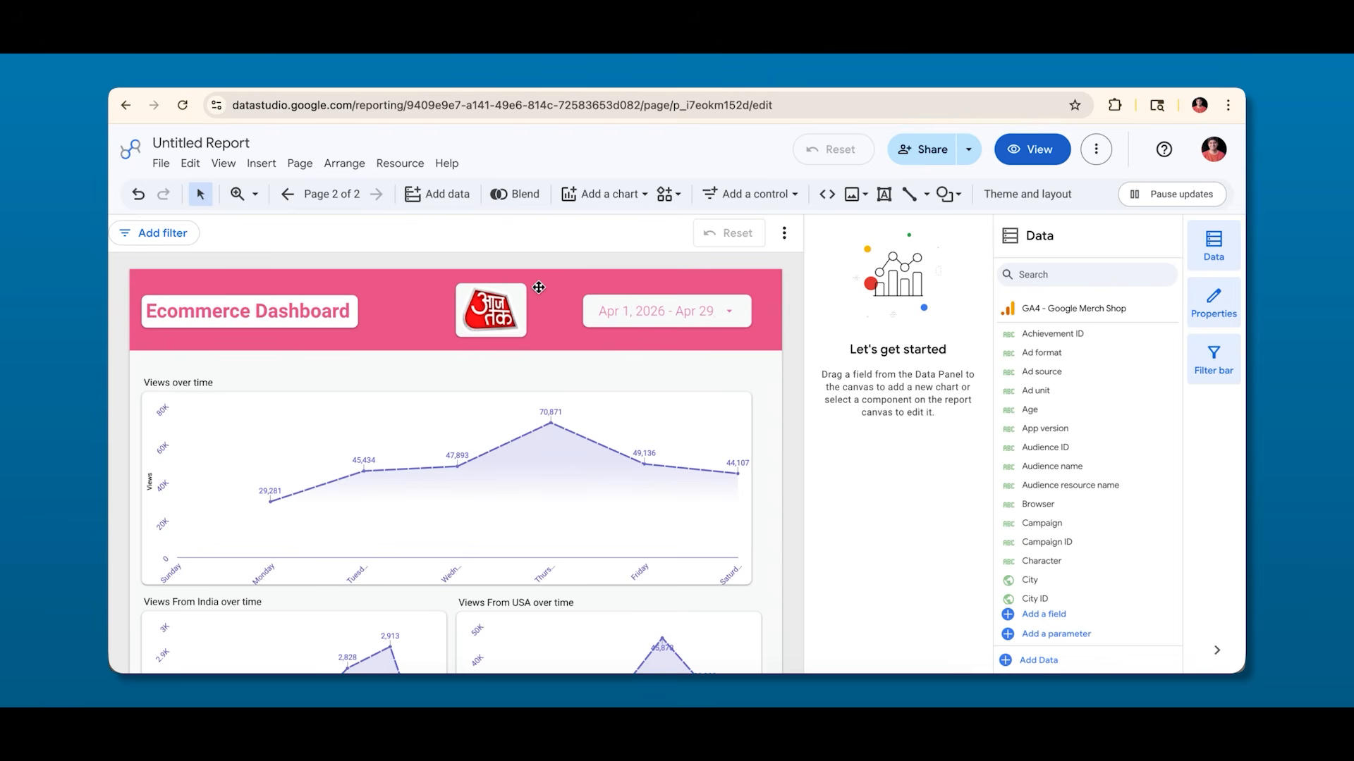
click(744, 194)
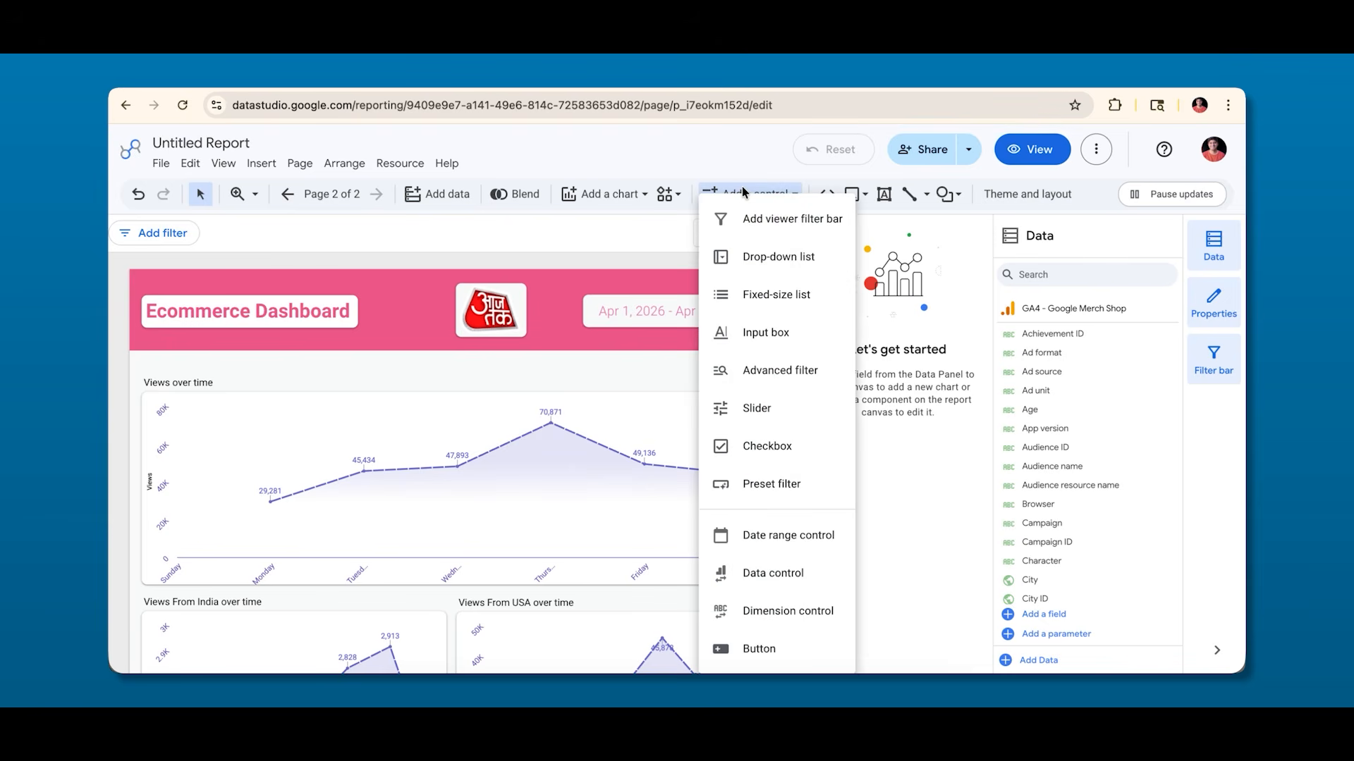
click(749, 648)
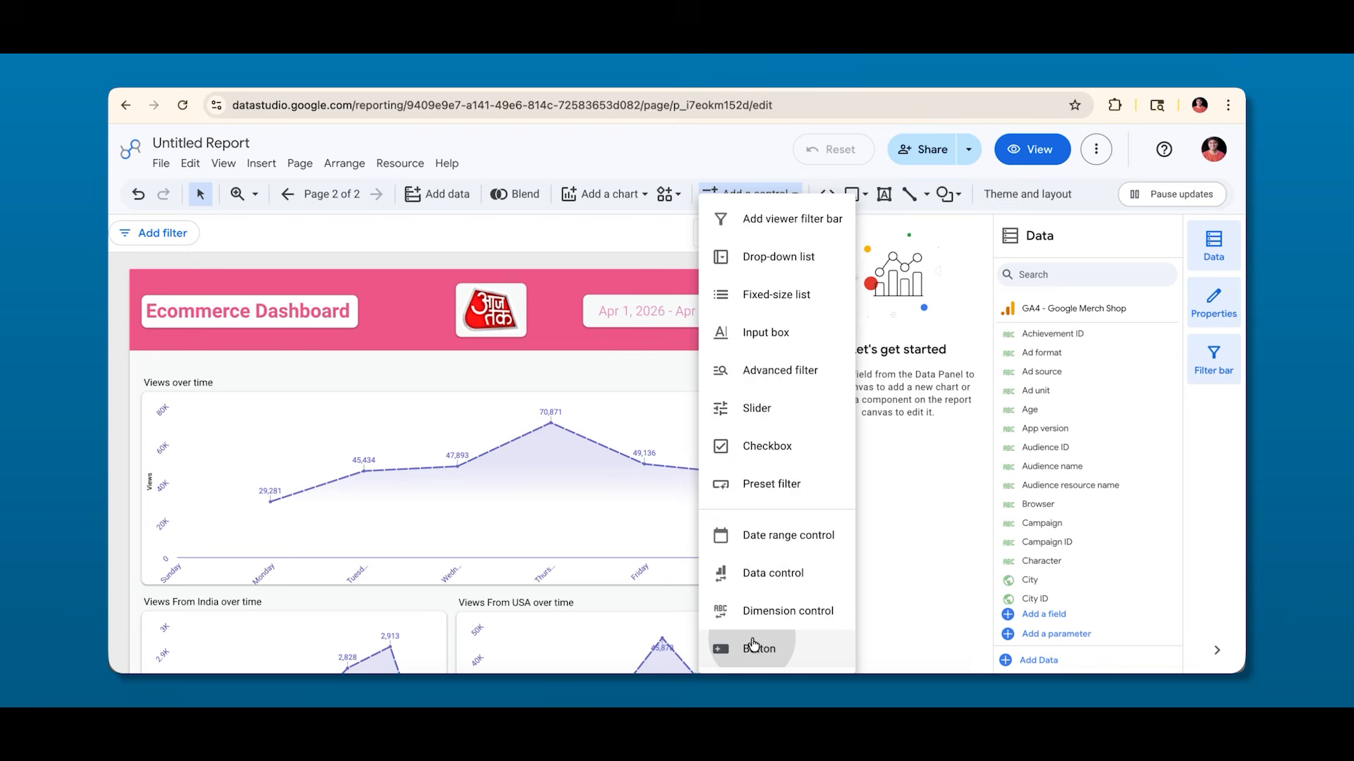
click(376, 358)
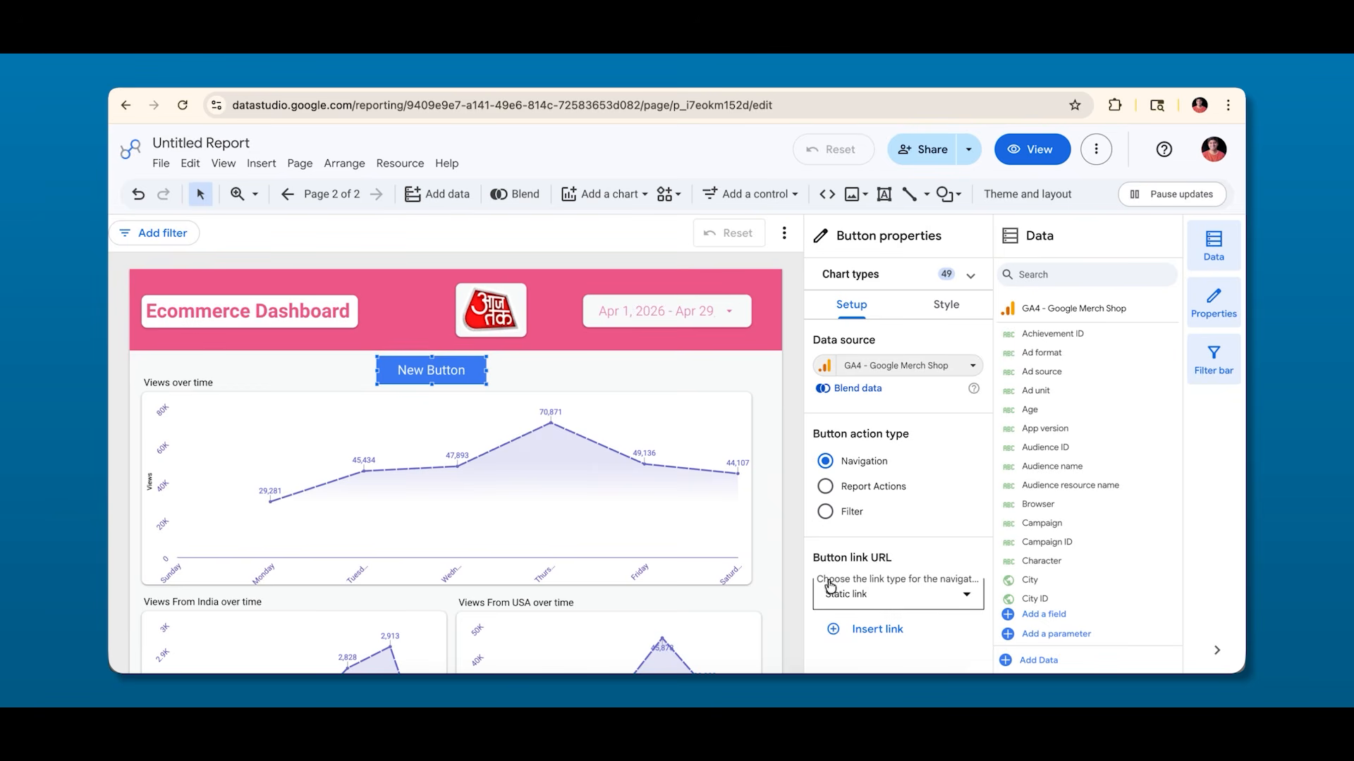
Give the new button a static navigation link to Page 2, with opening in a new tab turned off.
click(848, 598)
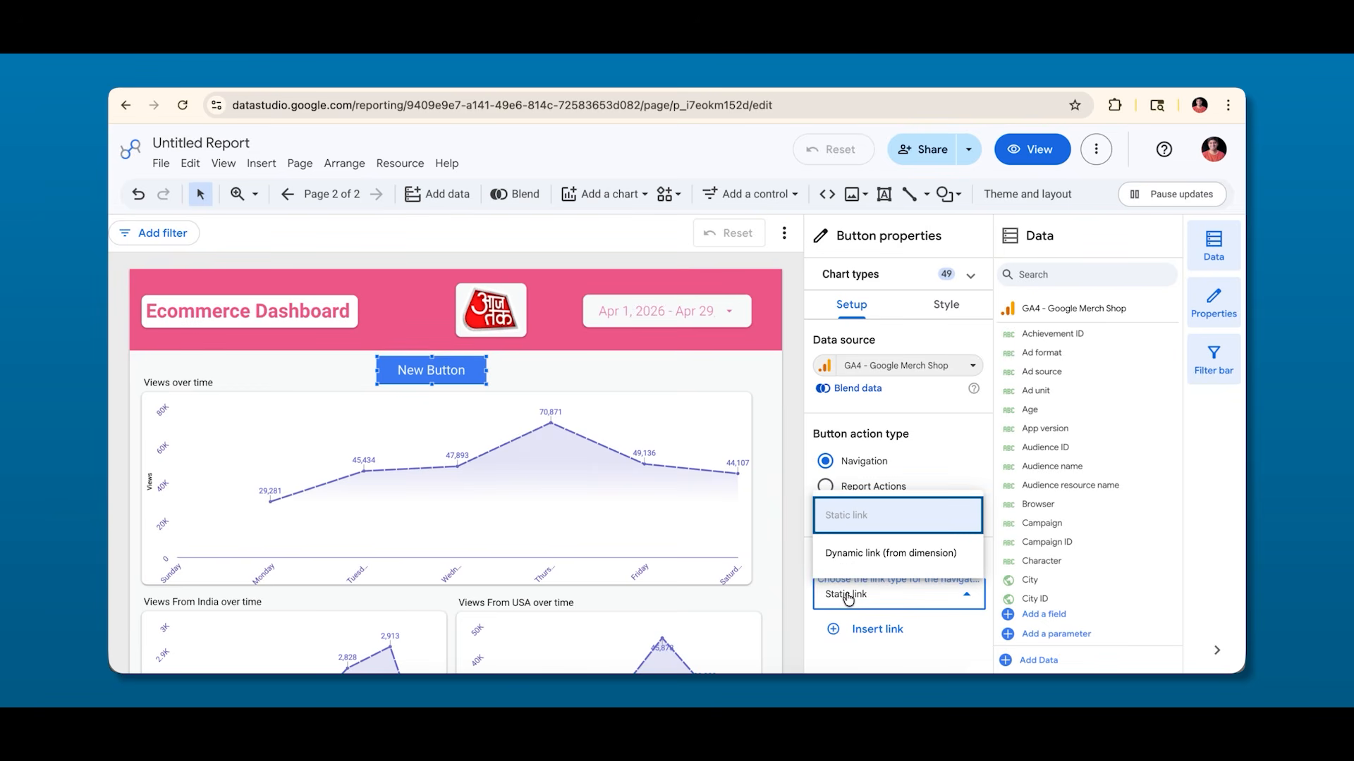
click(857, 525)
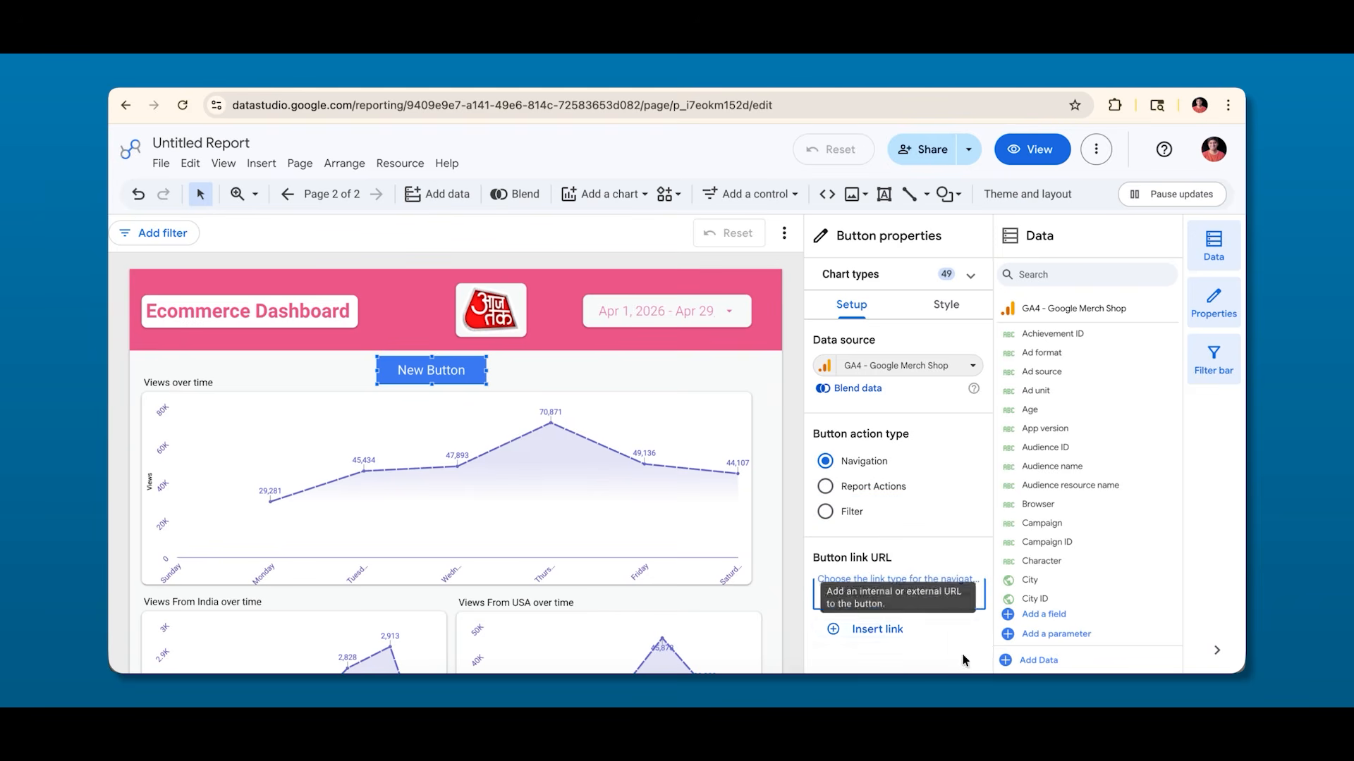
click(865, 631)
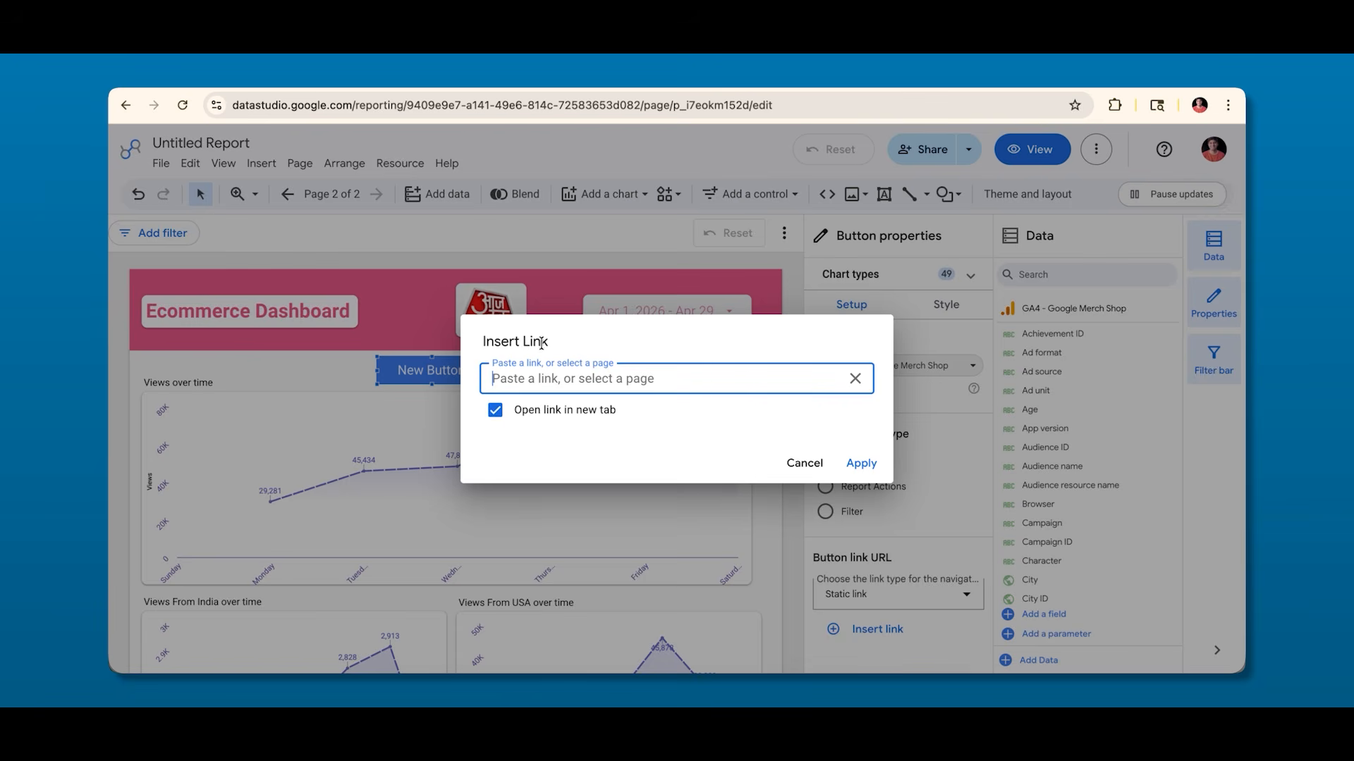
click(546, 374)
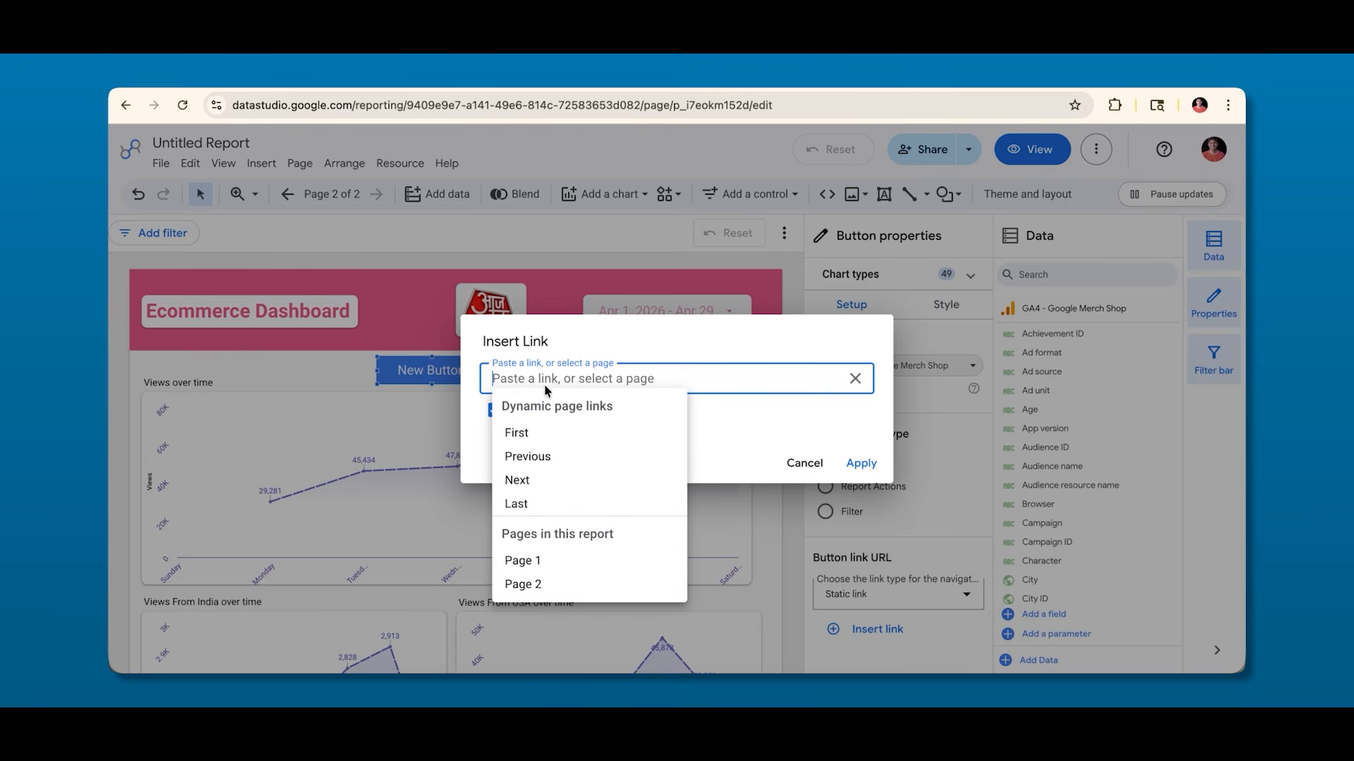
click(543, 586)
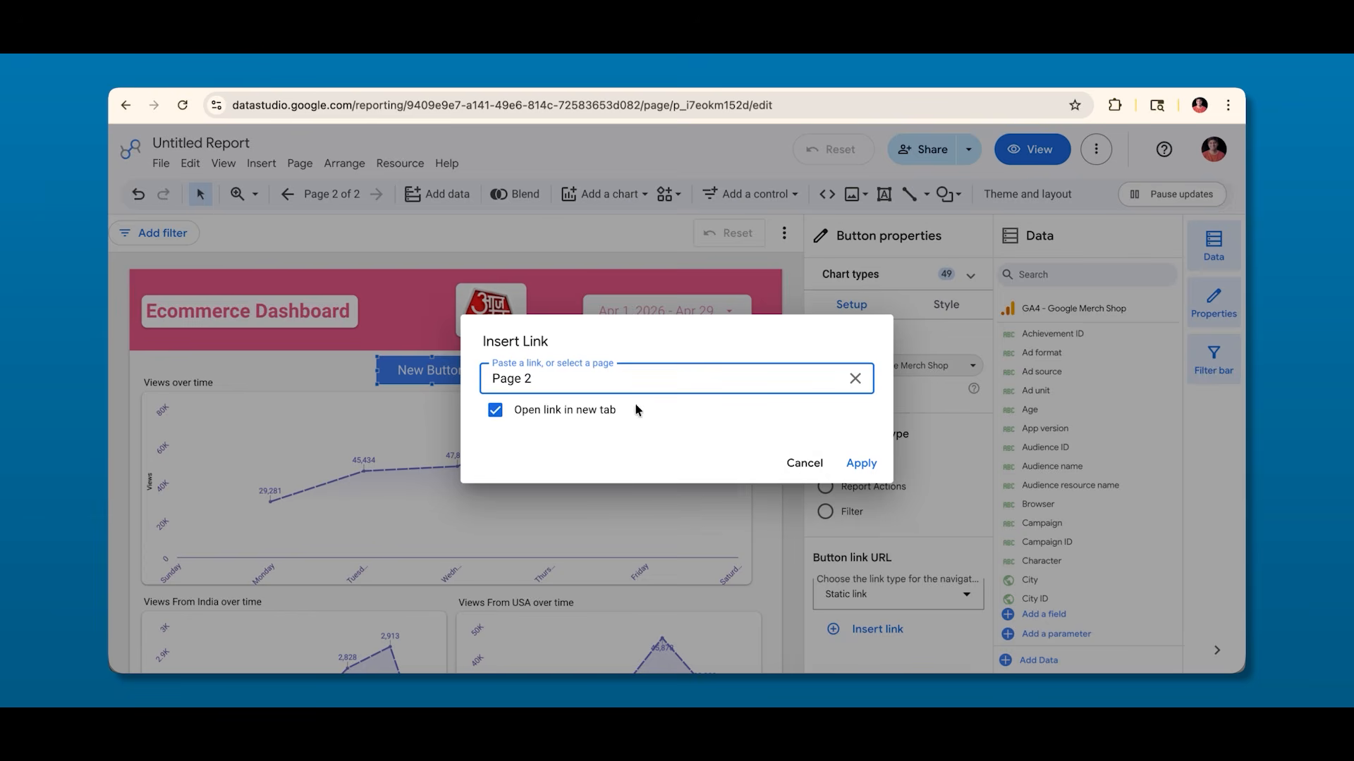
click(558, 412)
click(857, 466)
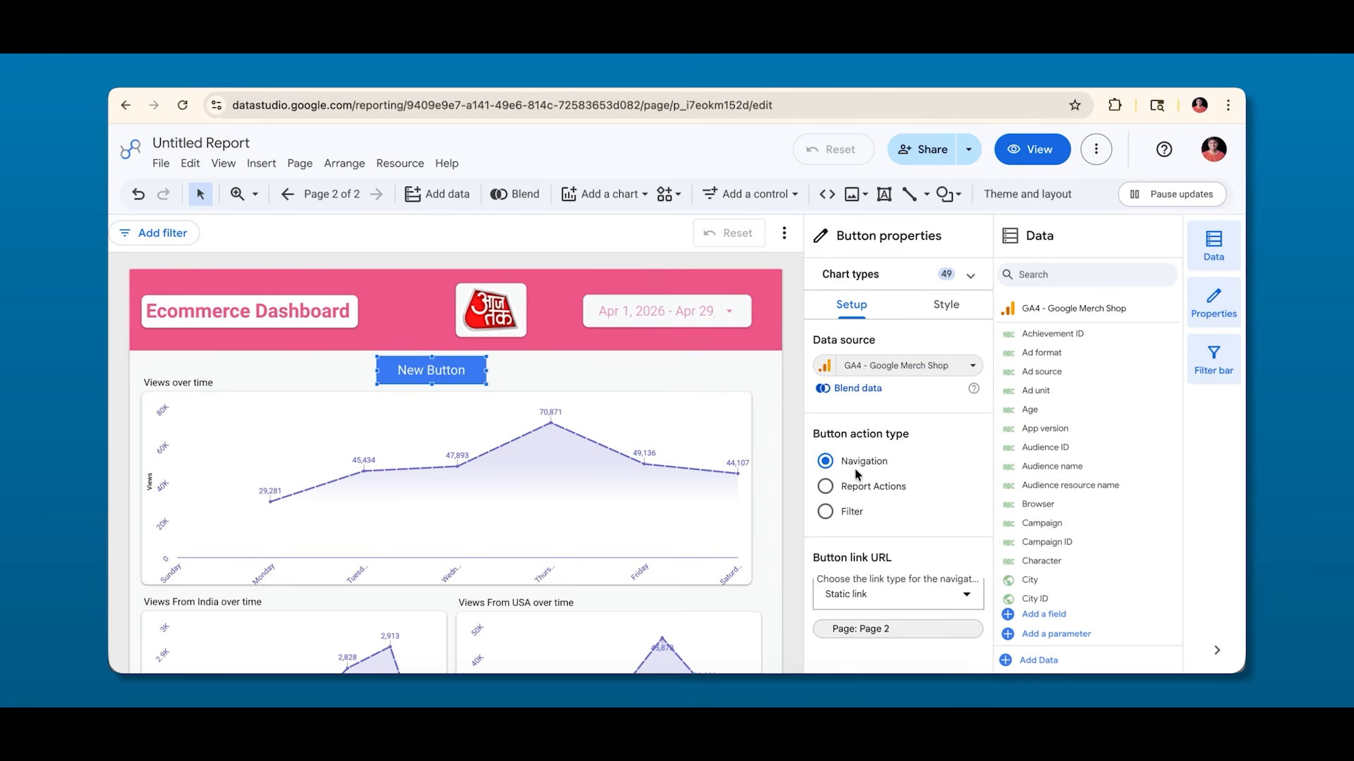
Change the button's label to "PAGE 2".
click(929, 304)
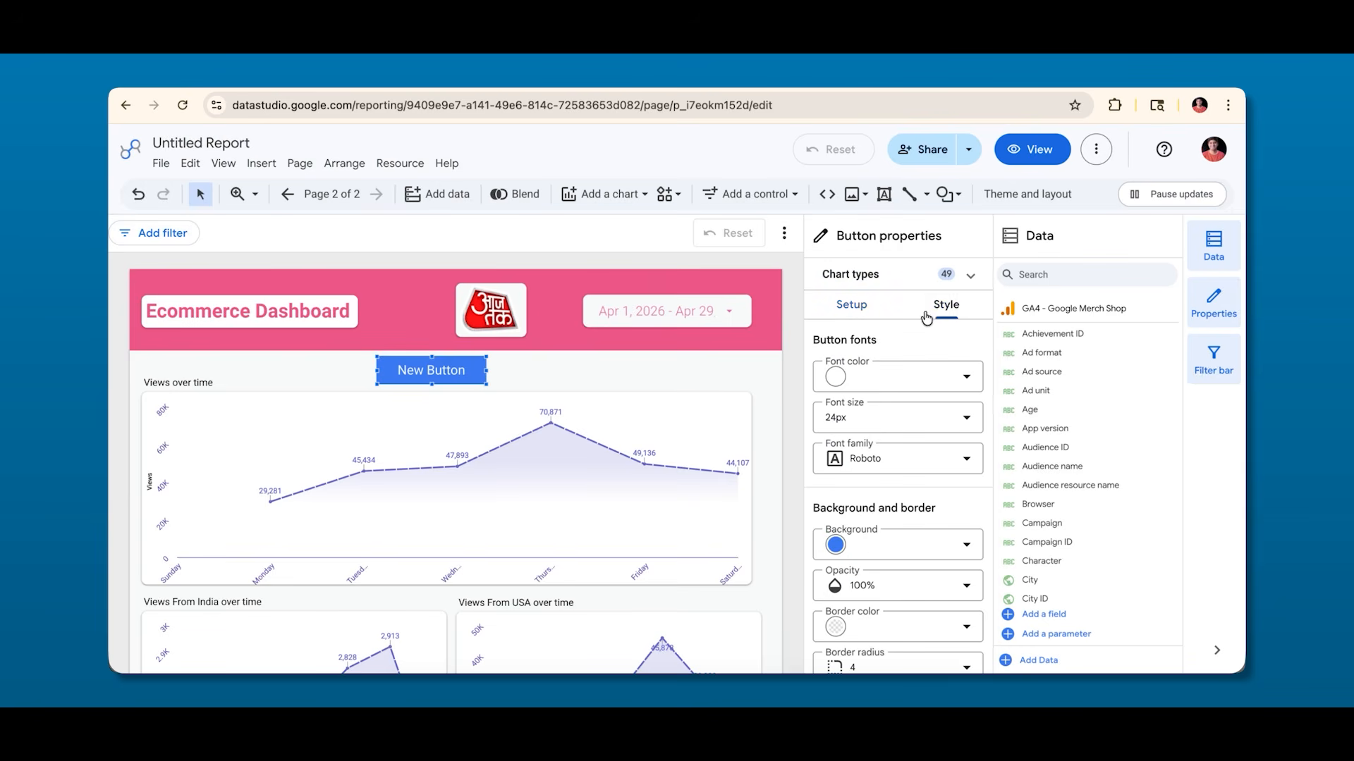
double_click(449, 373)
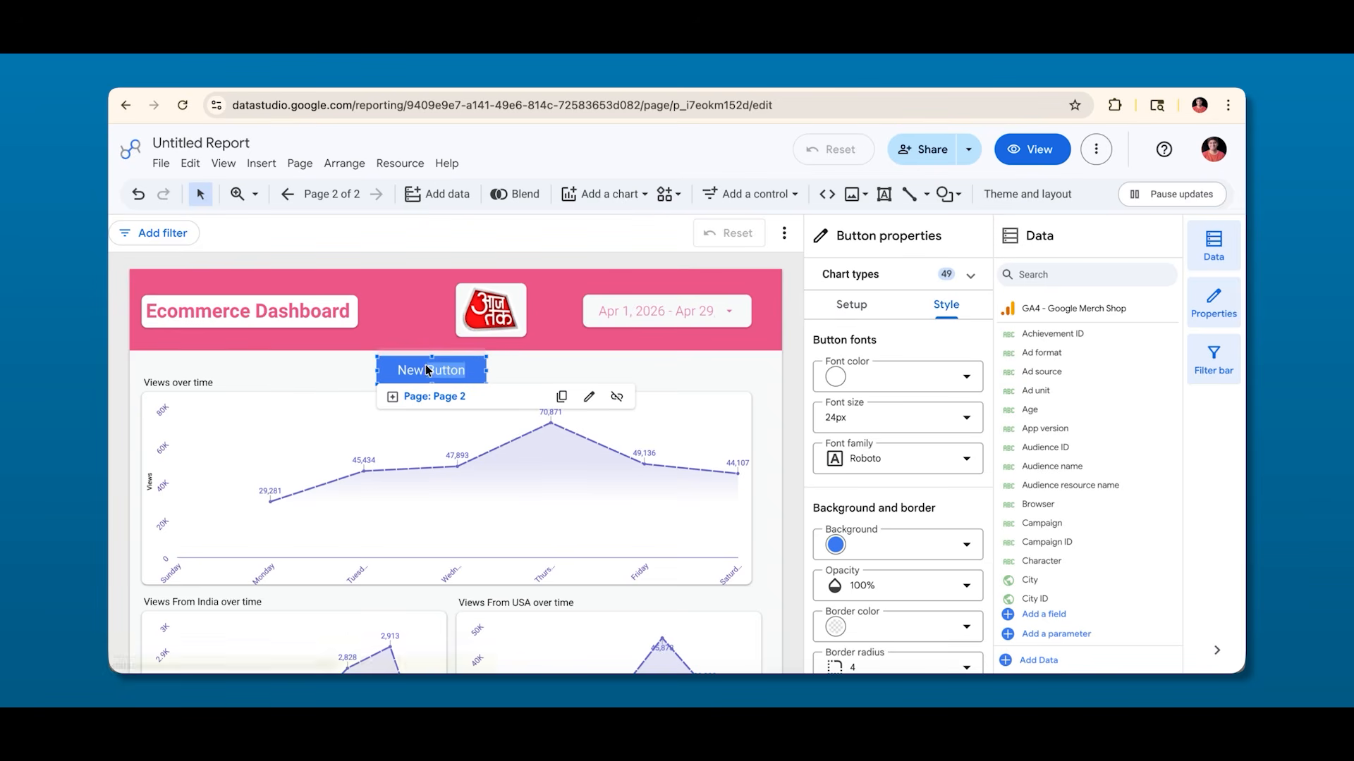
key(BackSpace)
key(BackSpace)
key(BackSpace)
key(BackSpace)
key(BackSpace)
text(PAGE 2)
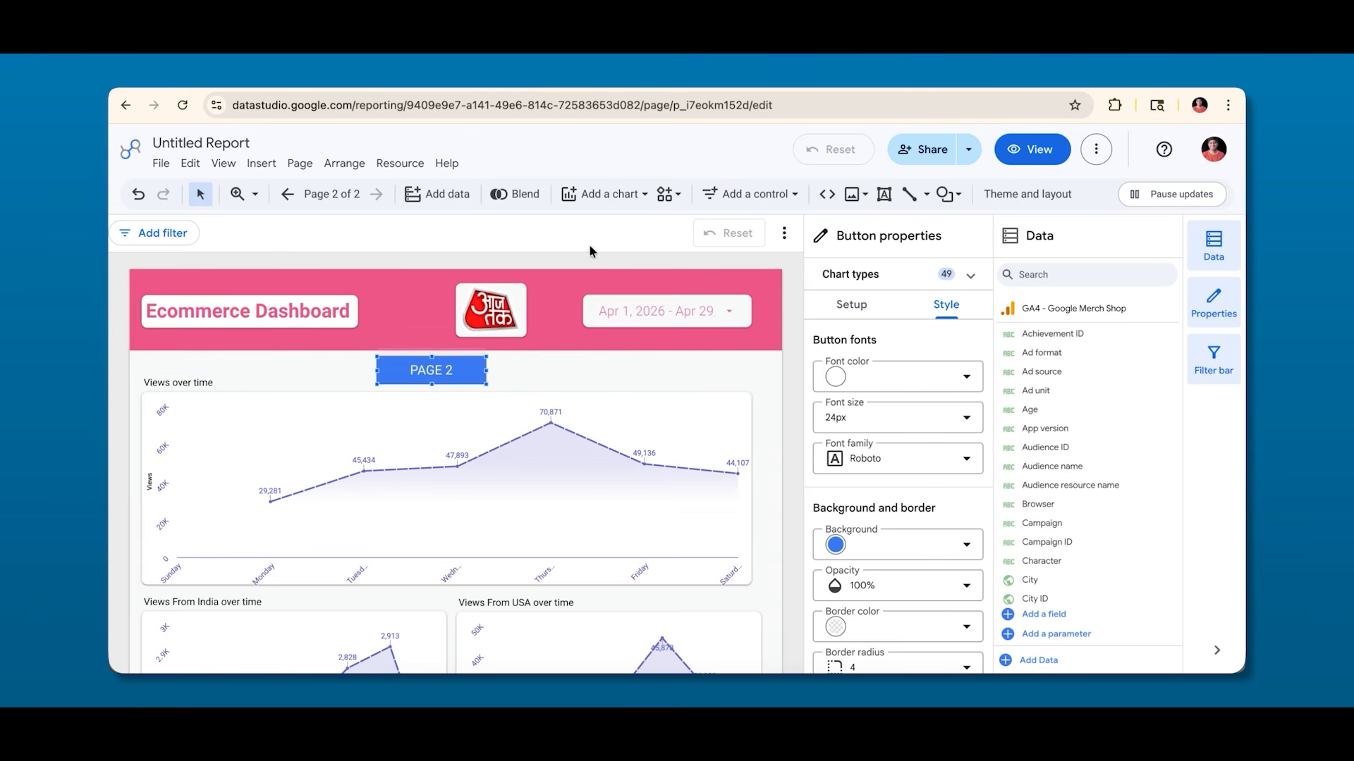
Preview the report from Page 1 and check the button on Page 2 in view mode.
click(287, 194)
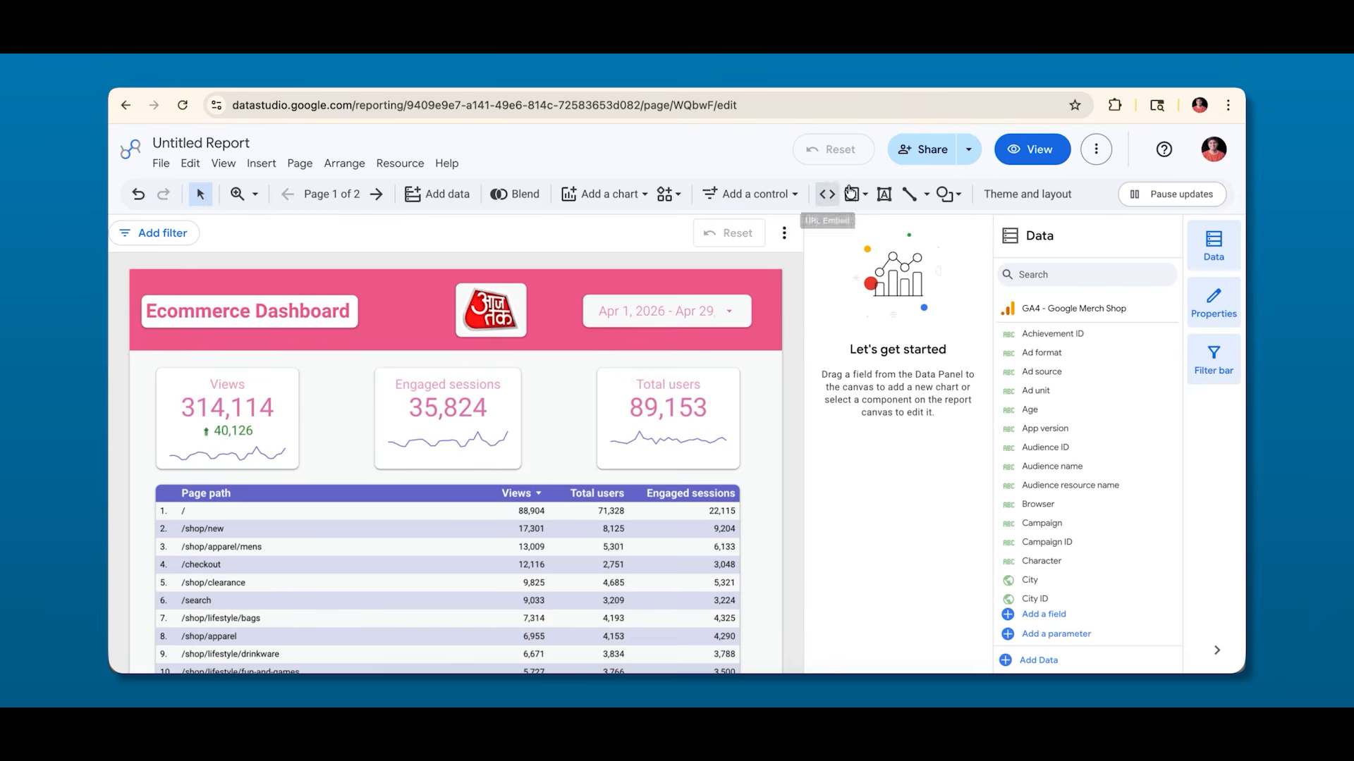
click(1025, 153)
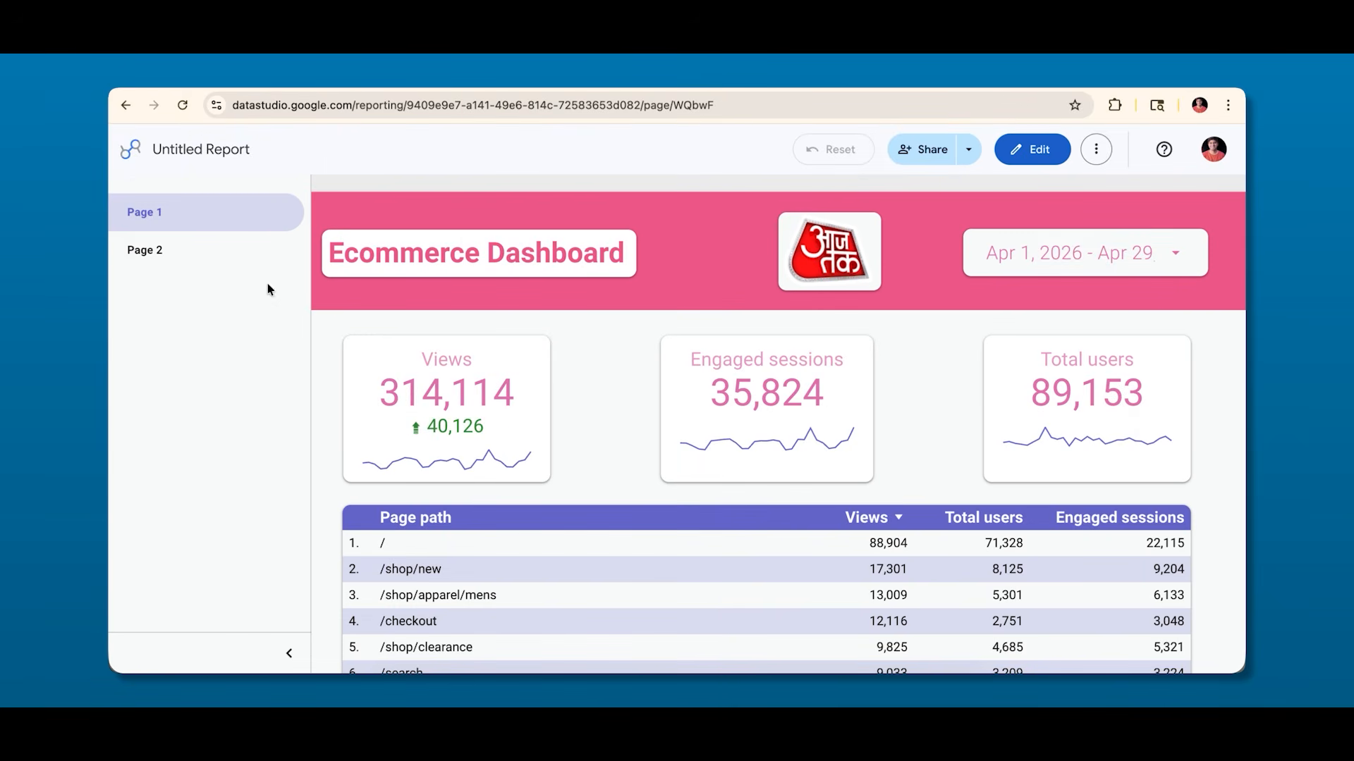
click(158, 255)
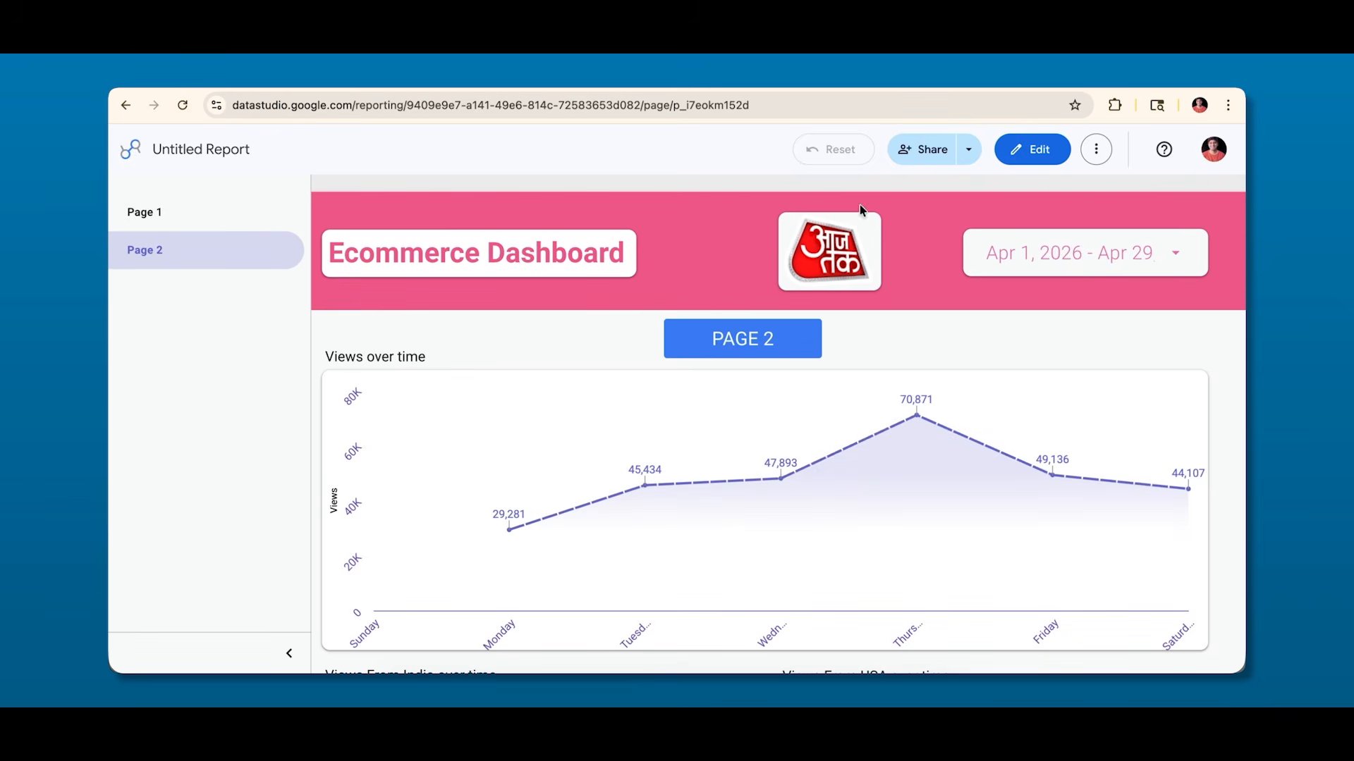
Return to editing and copy the PAGE 2 button from Page 2 onto Page 1.
click(1032, 149)
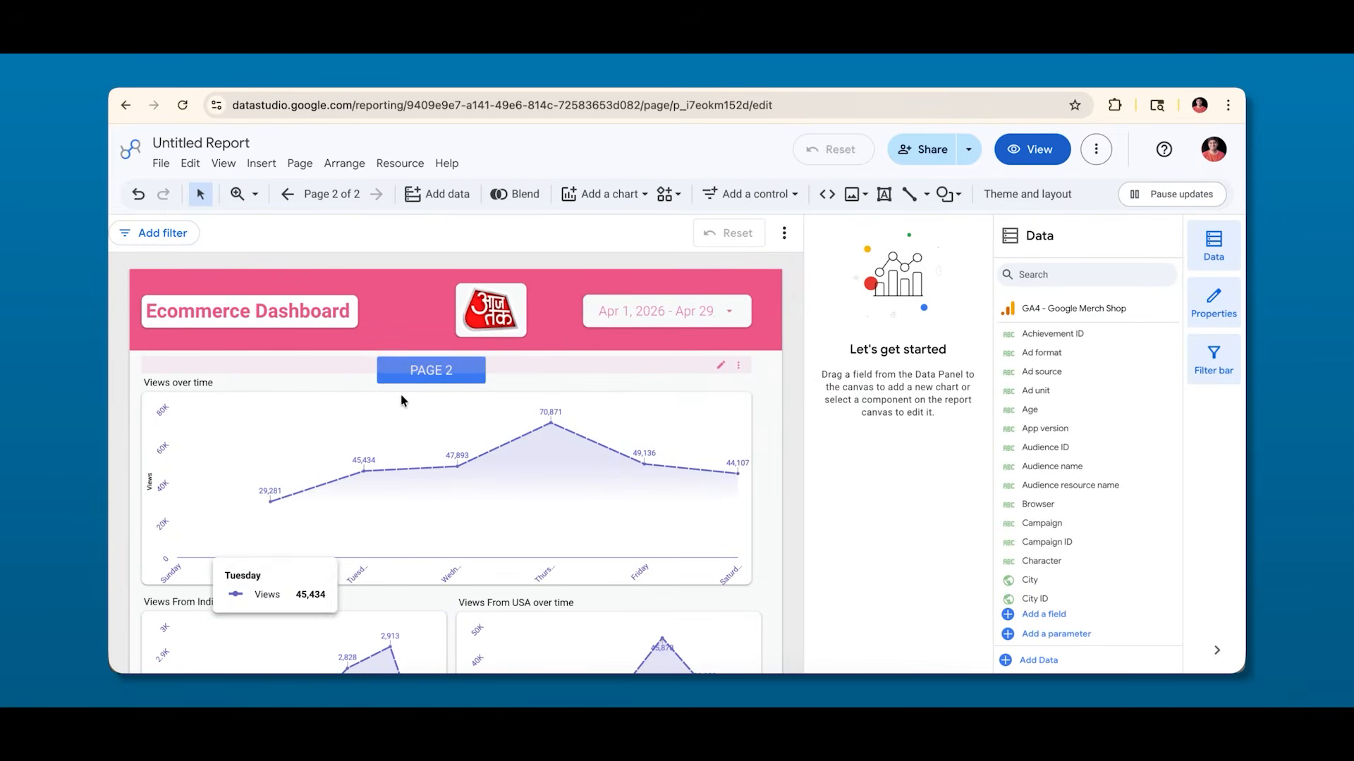
click(384, 388)
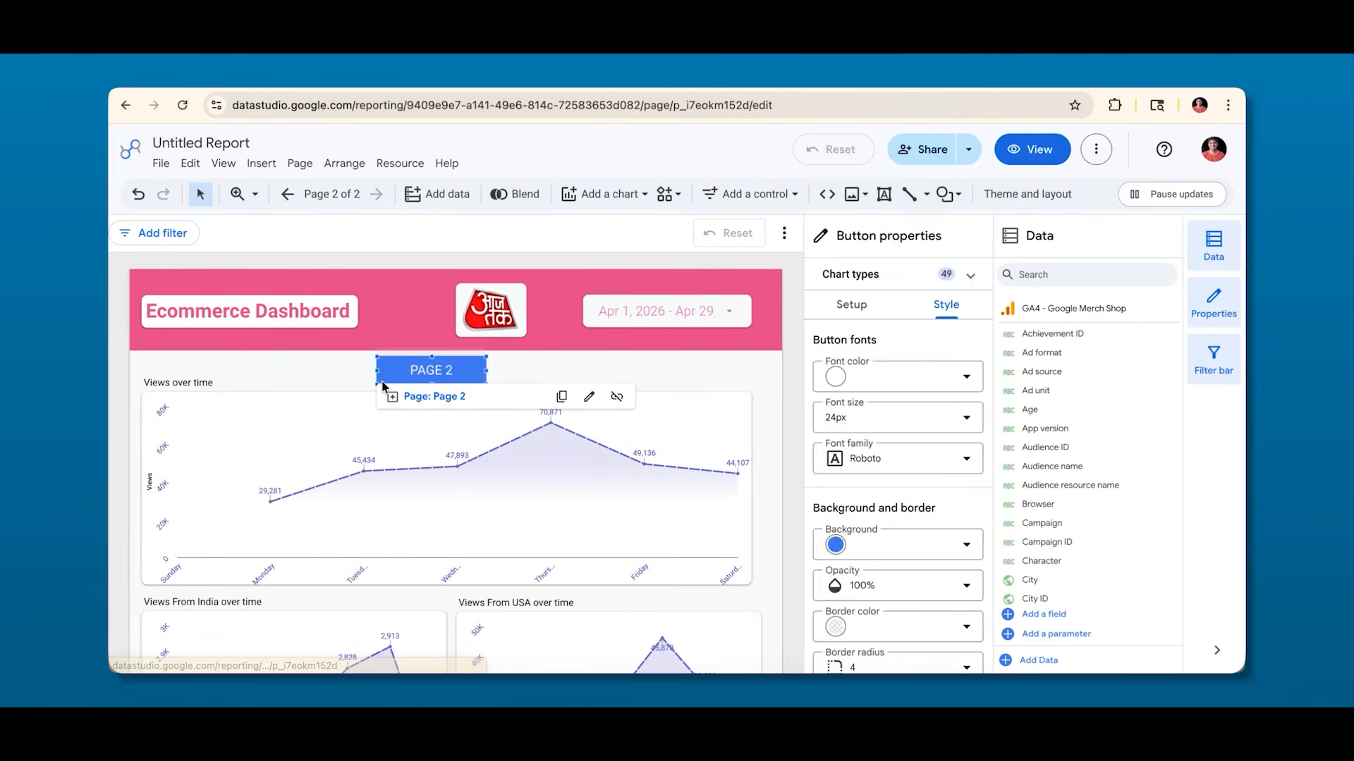
click(284, 194)
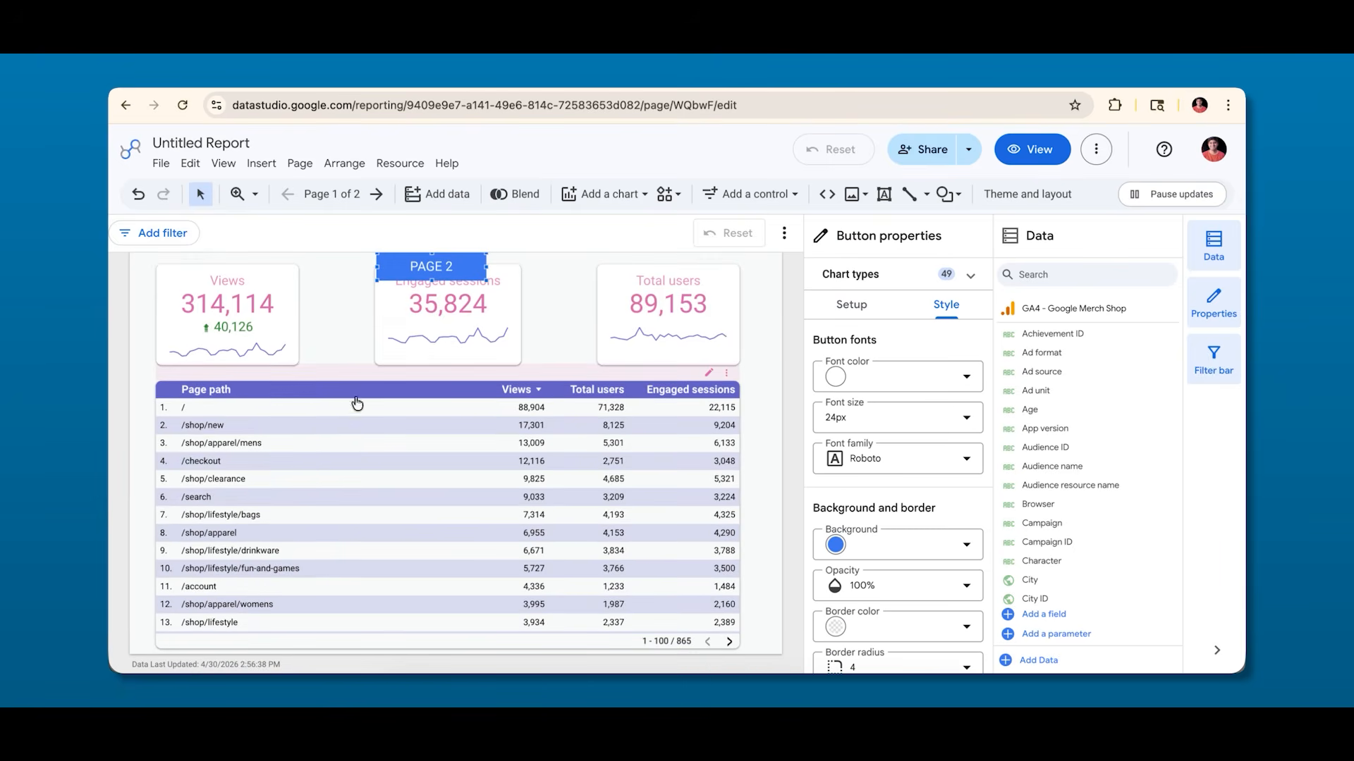
scroll(341, 288, up, 3)
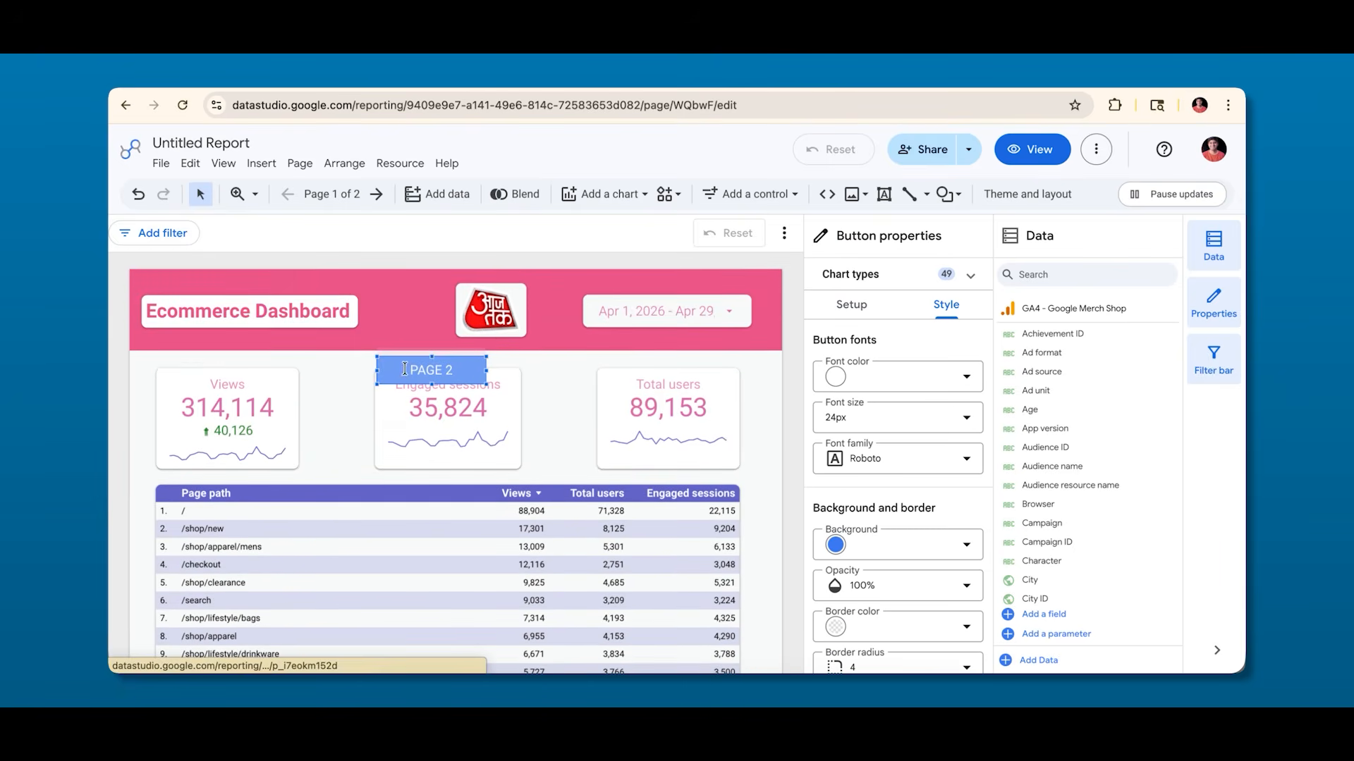
Move the PAGE 2 button on Page 1 into the header, just beneath the end of the Ecommerce Dashboard title.
drag(390, 368, 383, 322)
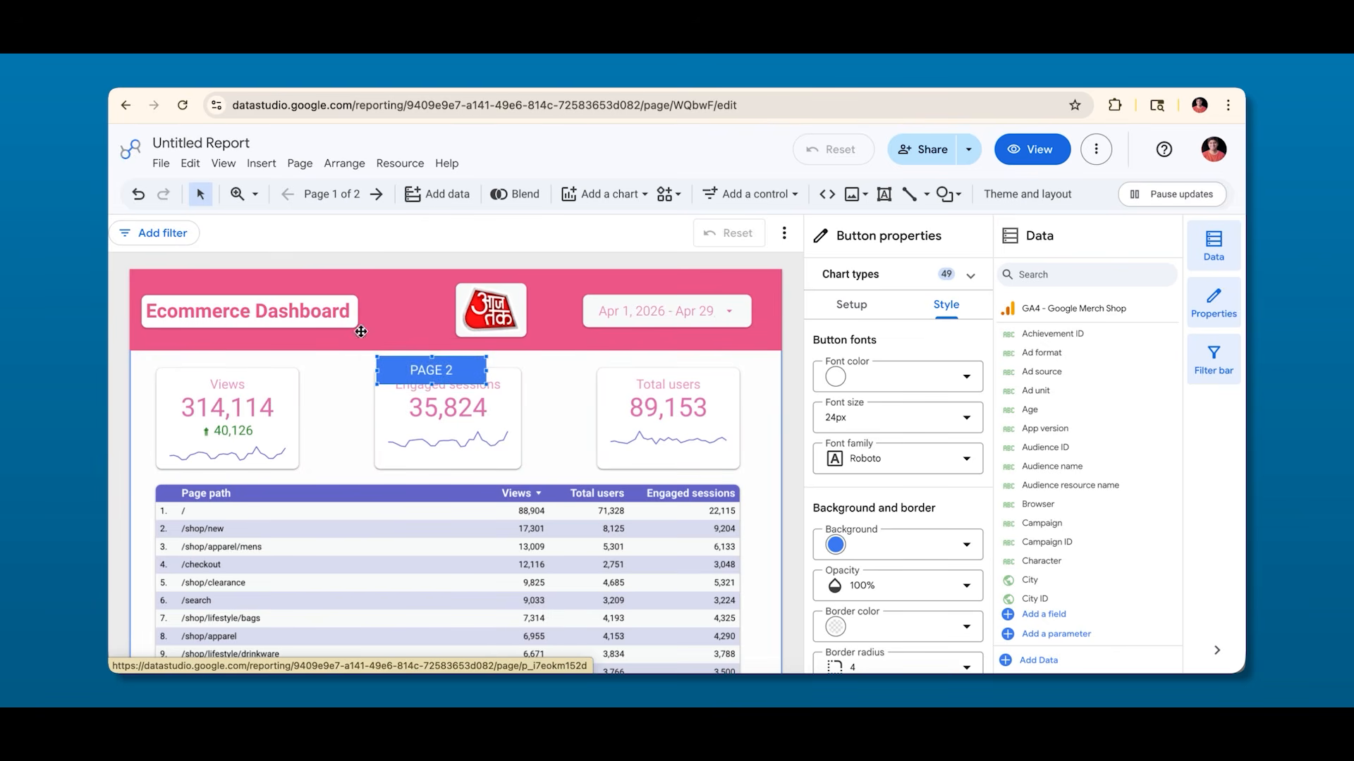
click(335, 357)
drag(473, 369, 389, 362)
key(Up)
key(Up)
key(Up)
key(Up)
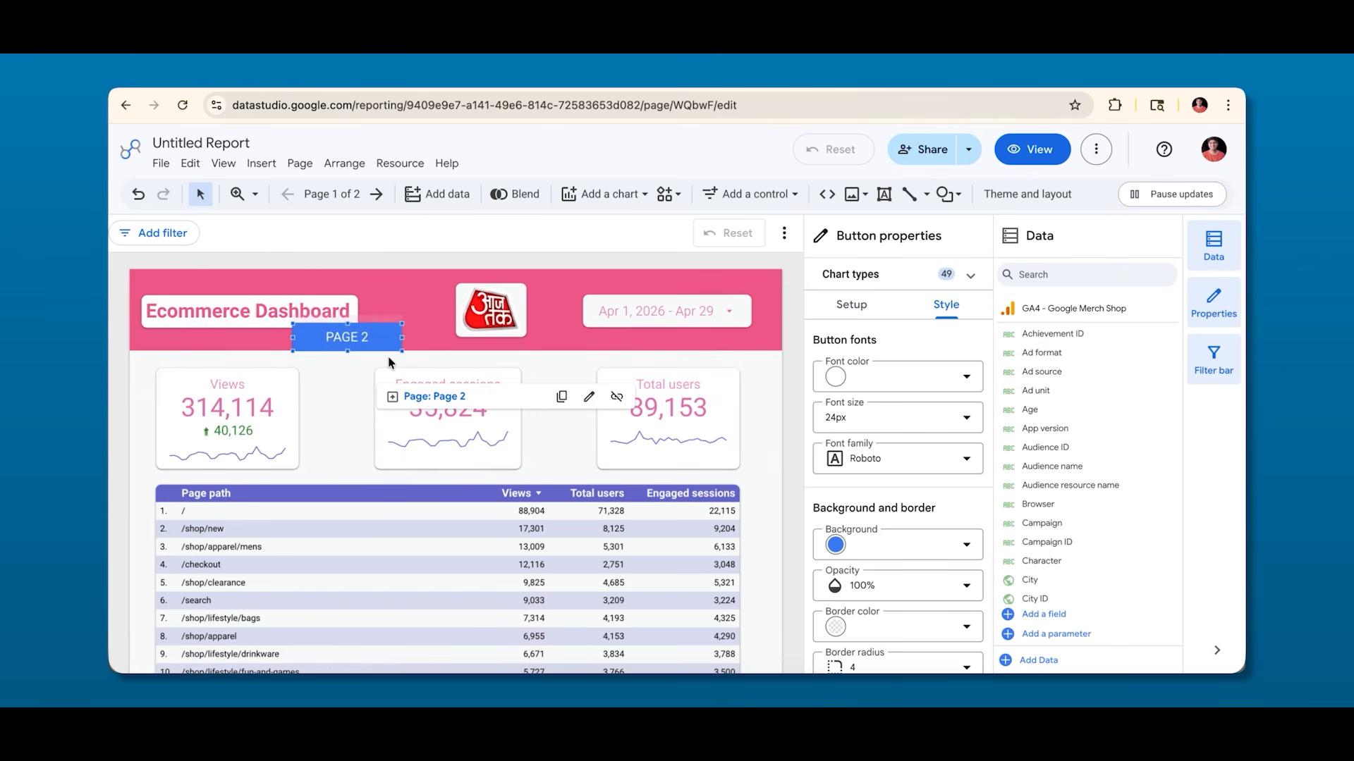
key(Down)
key(Down)
key(Down)
key(Down)
key(Down)
key(Down)
key(Down)
key(Down)
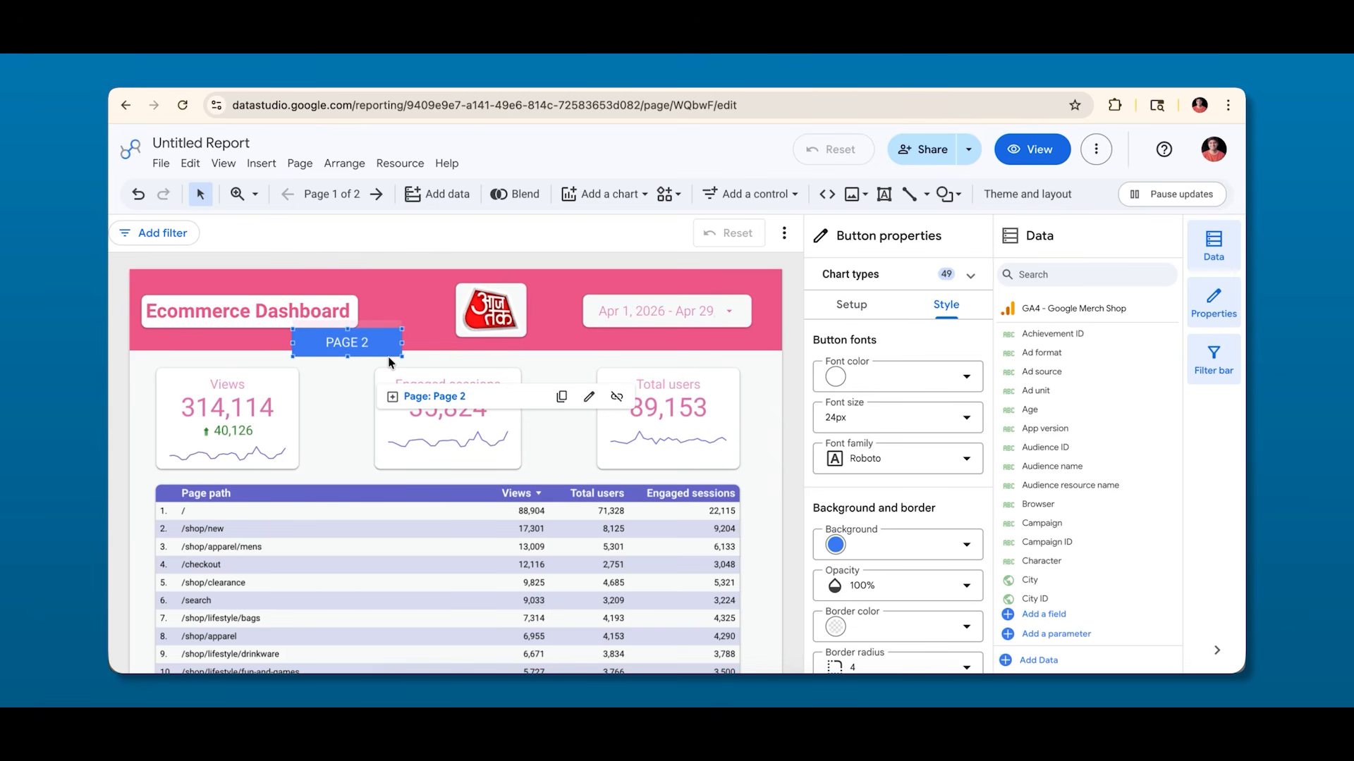
Preview the report, test that the PAGE 2 button opens Page 2, and return to editing Page 1.
click(1049, 152)
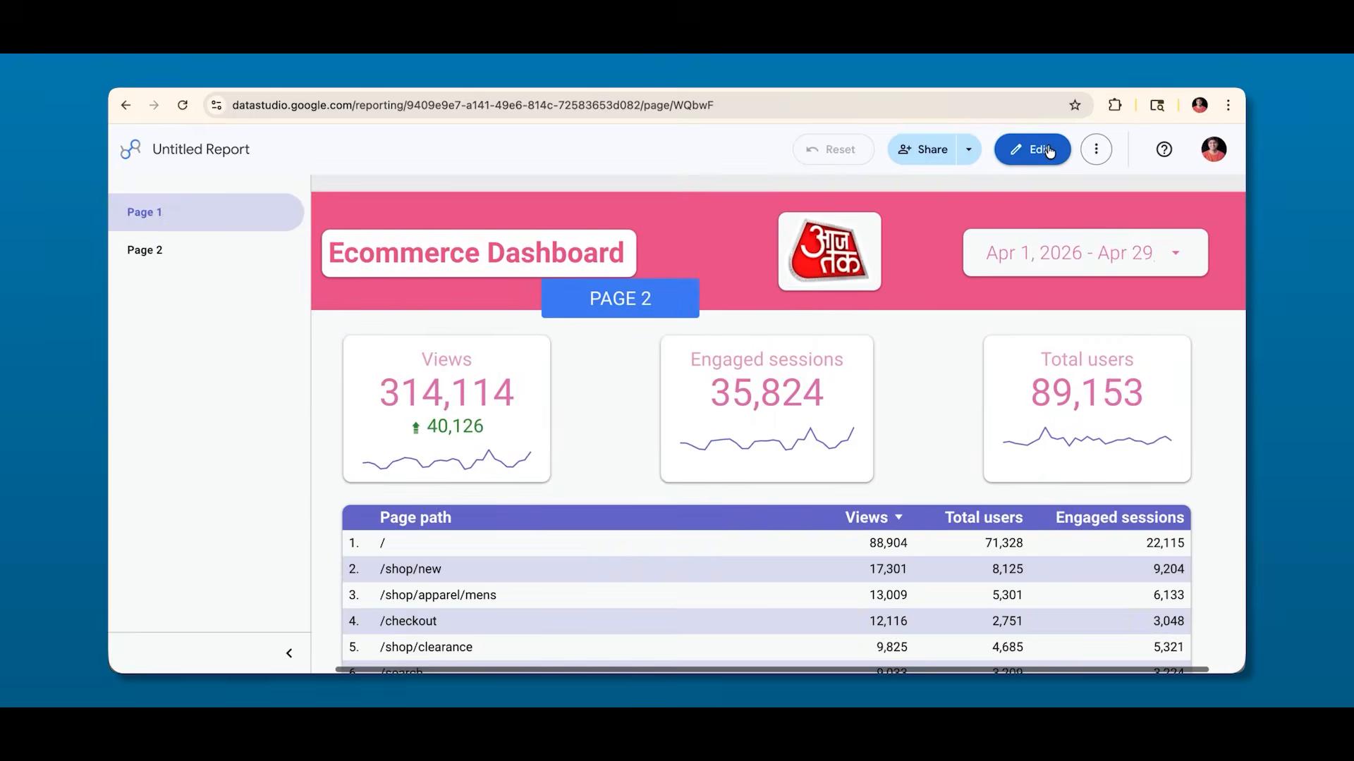
click(617, 291)
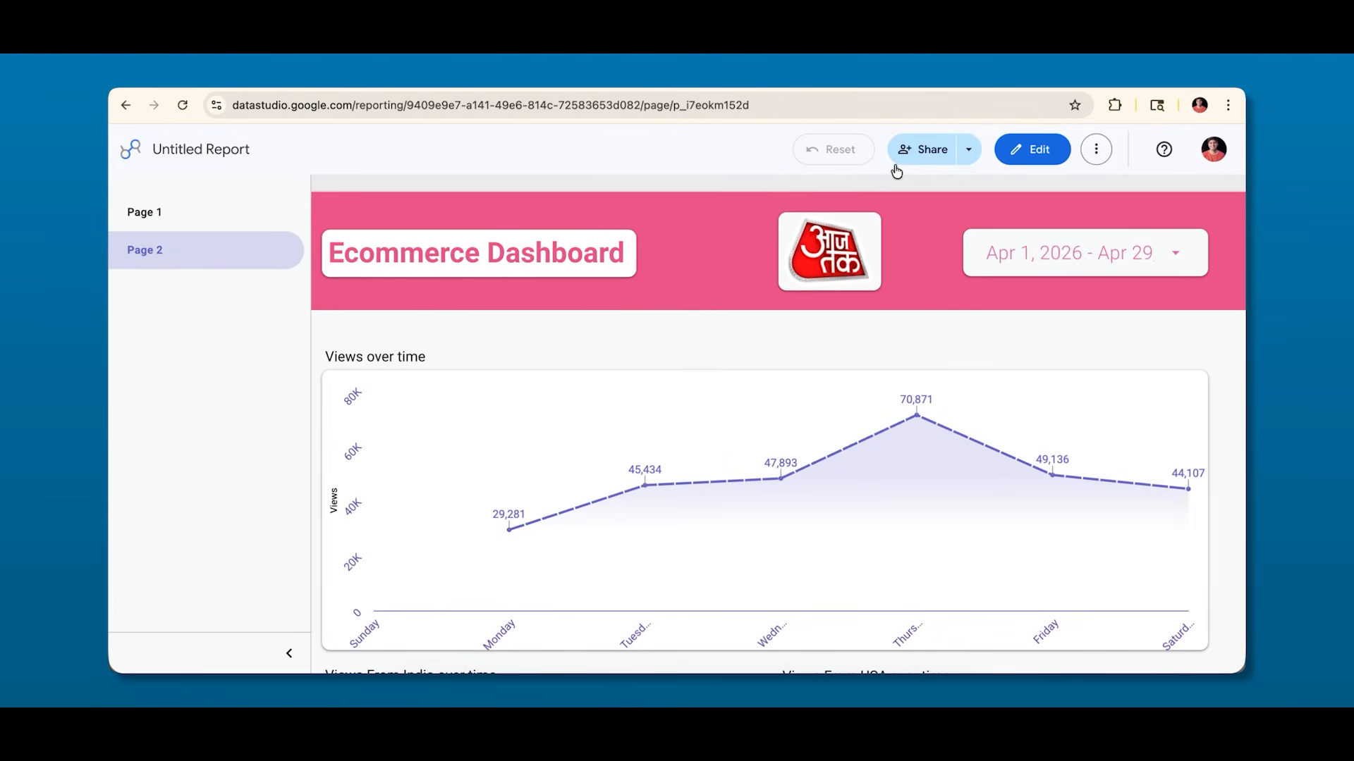
click(1045, 160)
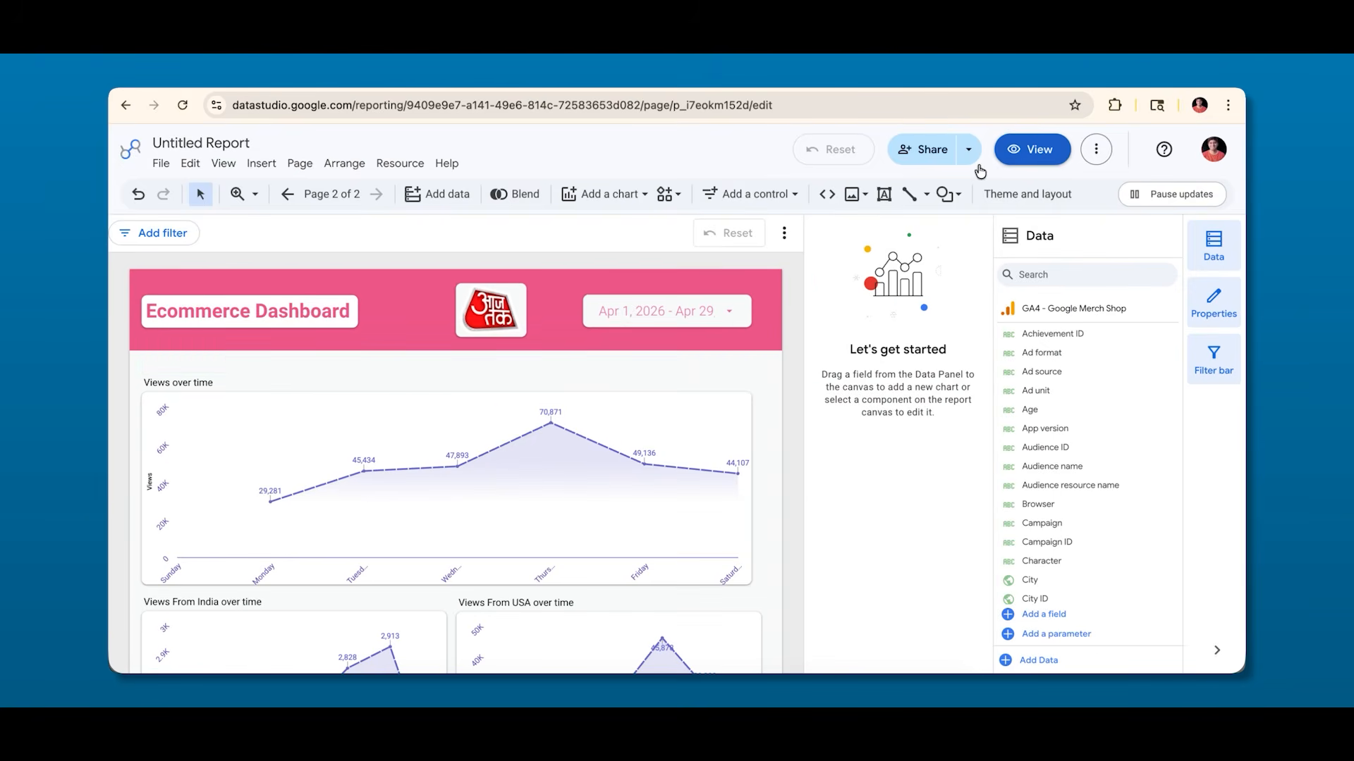
click(287, 194)
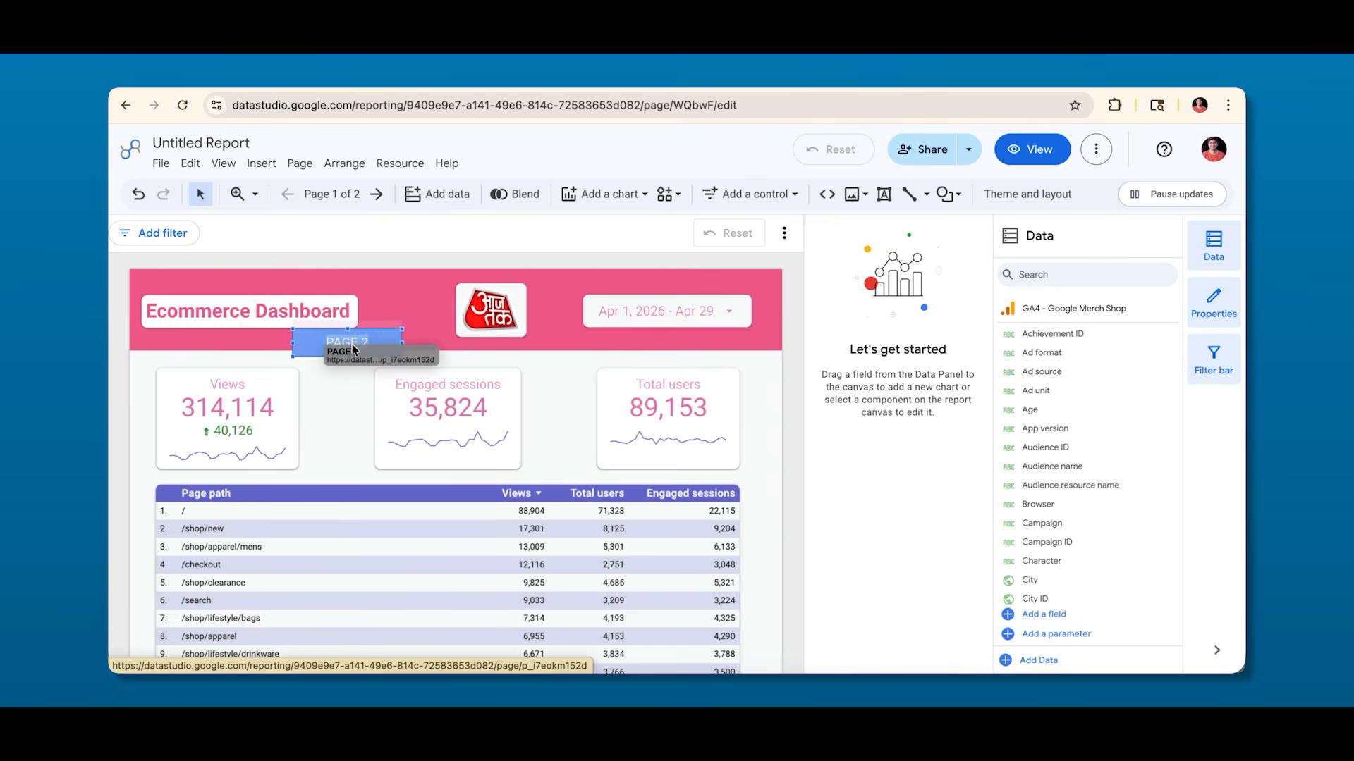
Switch the PAGE 2 button's action type to Report Actions and check the available actions.
click(294, 345)
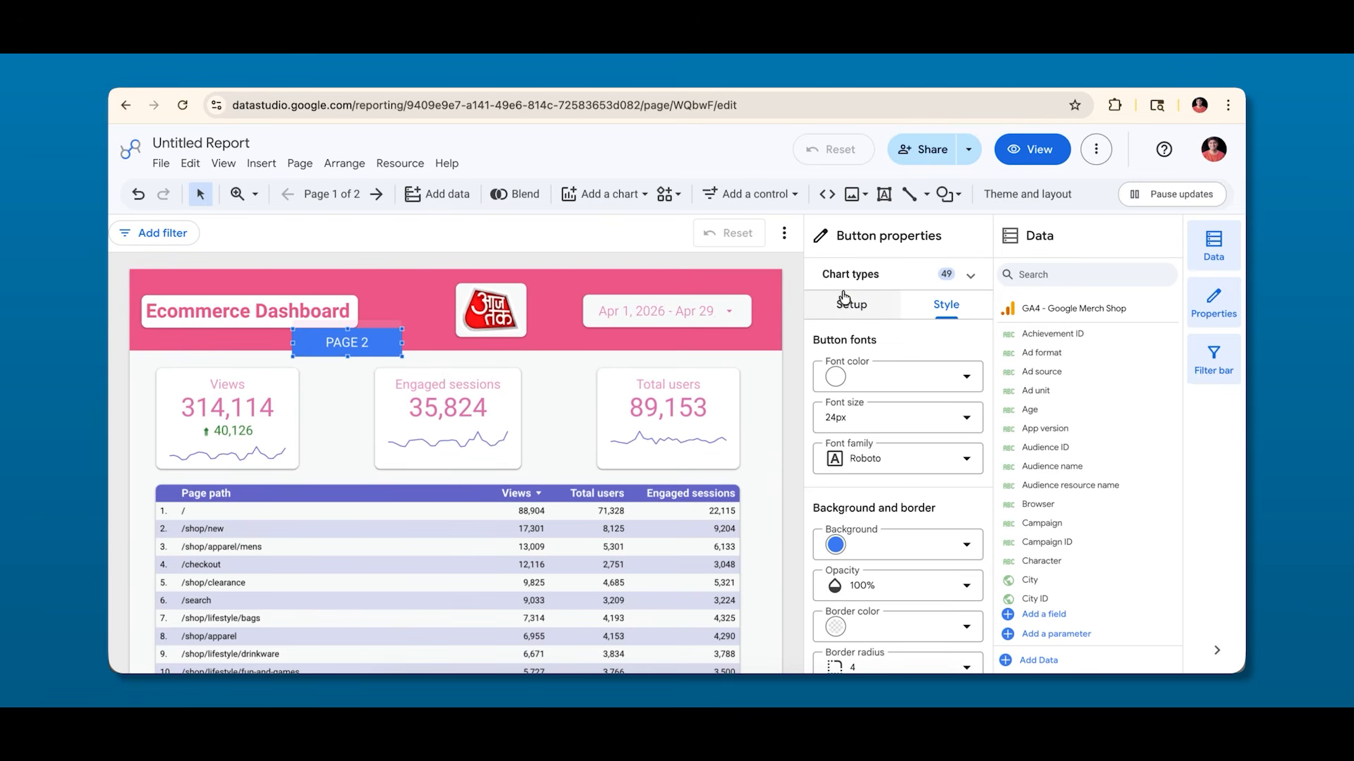
click(844, 314)
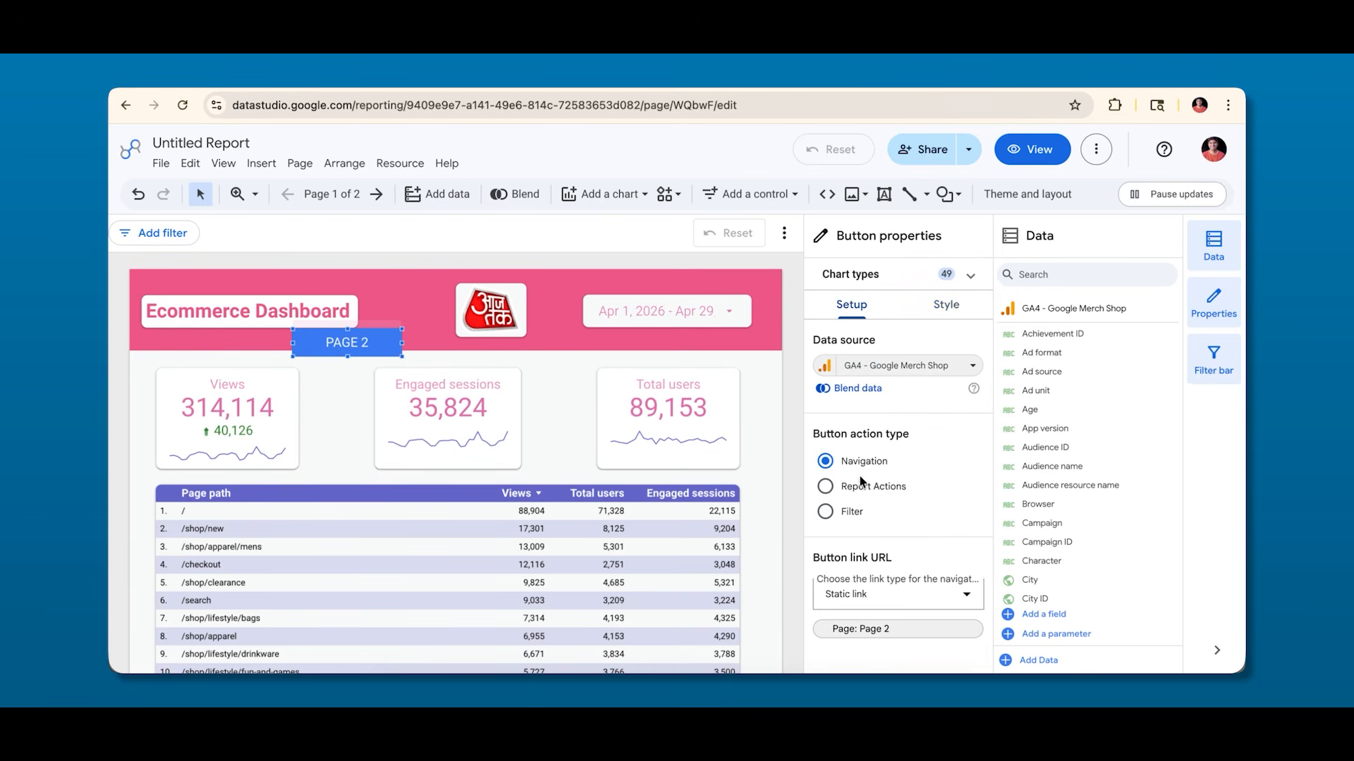
click(826, 488)
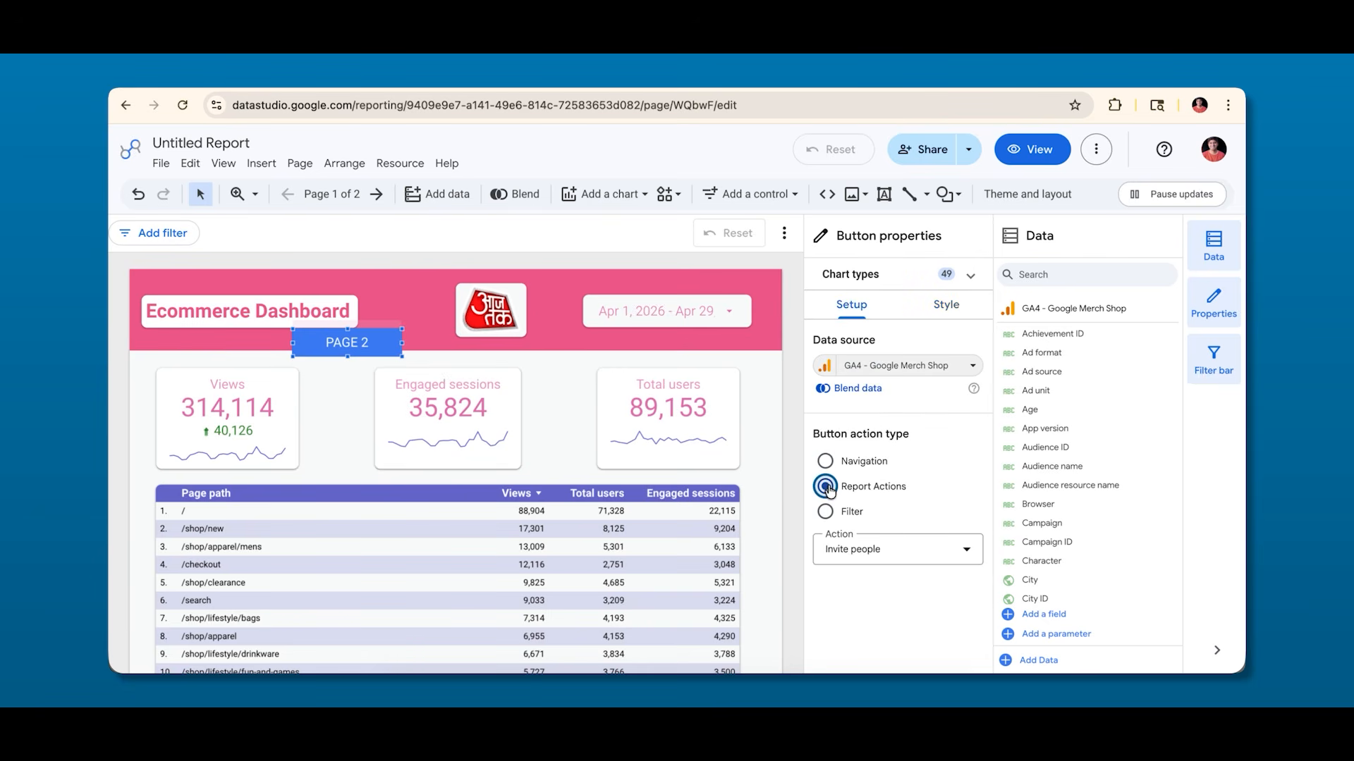
click(898, 550)
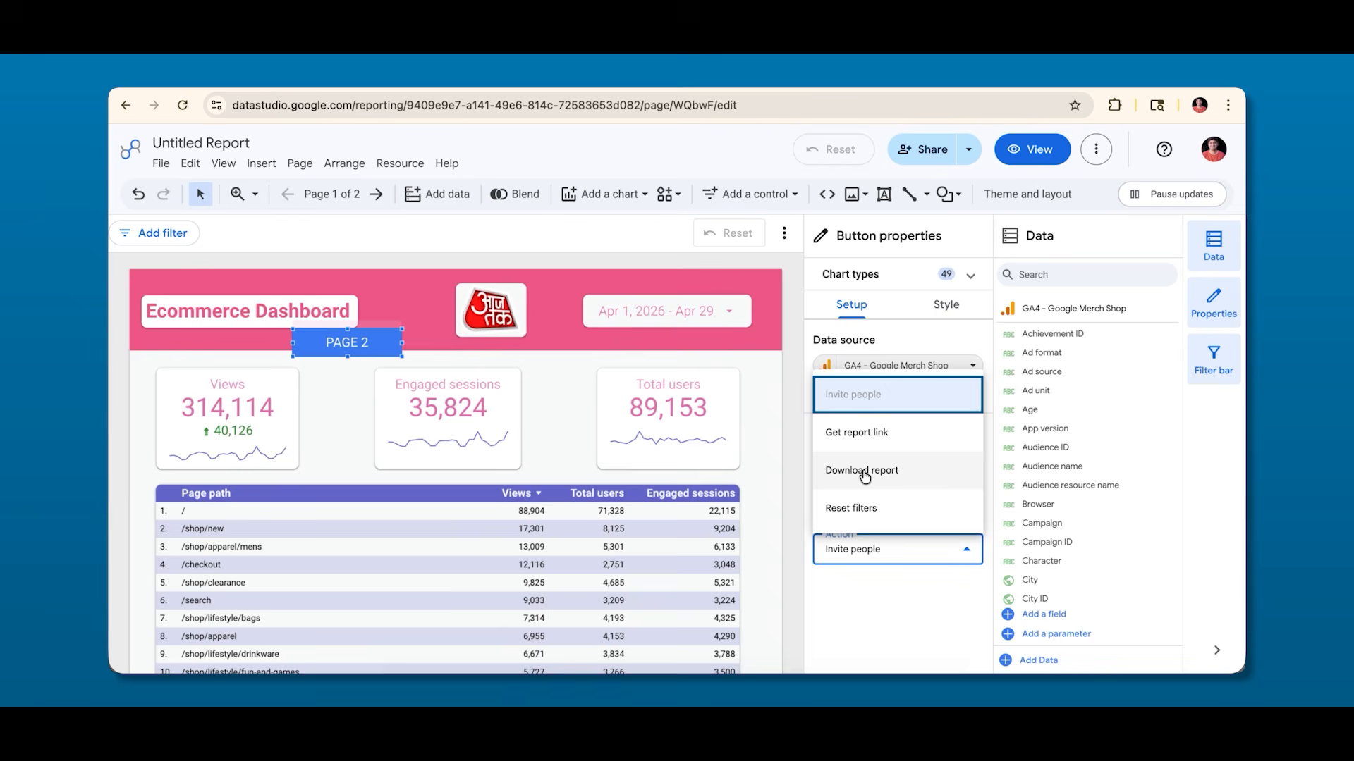
click(317, 370)
click(317, 370)
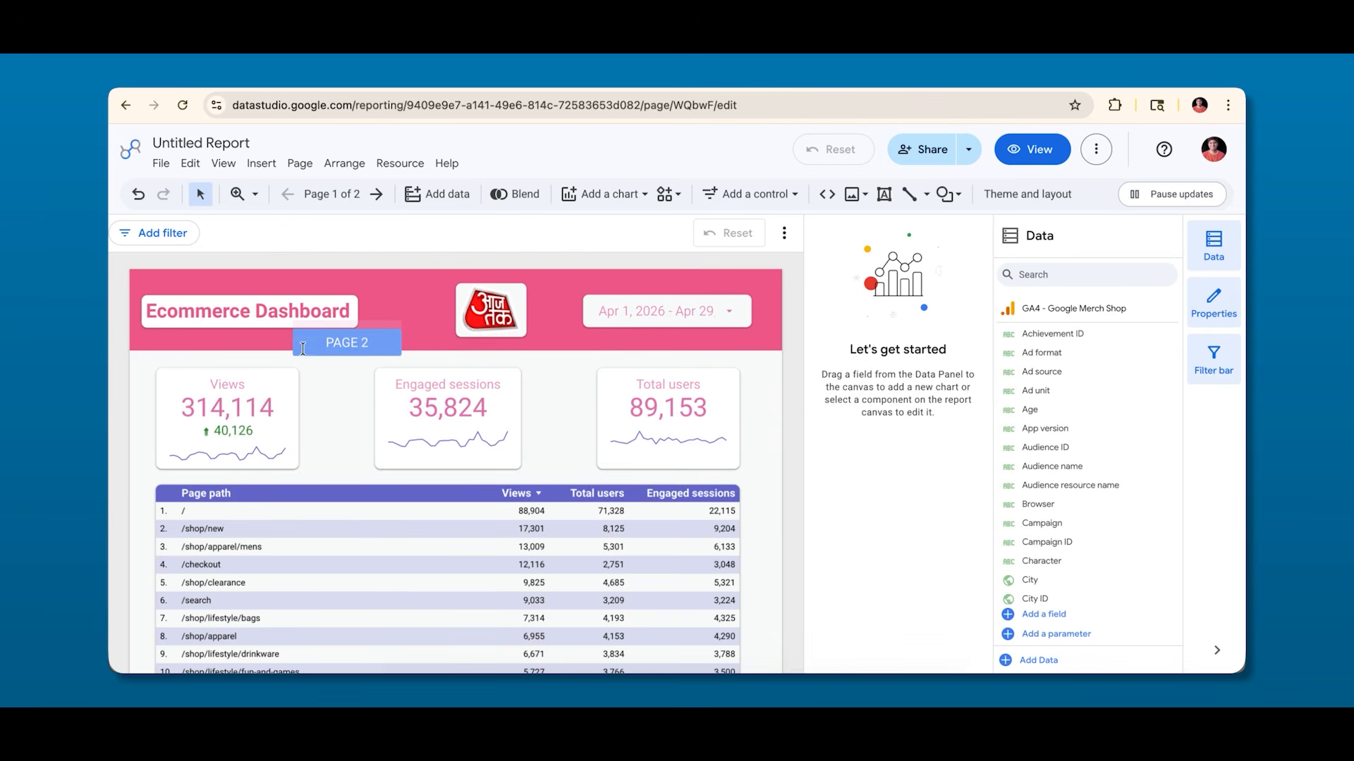
Undo the accidental header move, shift the PAGE 2 button closer beneath the dashboard title and relabel it "Download".
click(291, 341)
drag(291, 340, 319, 342)
key(super+z)
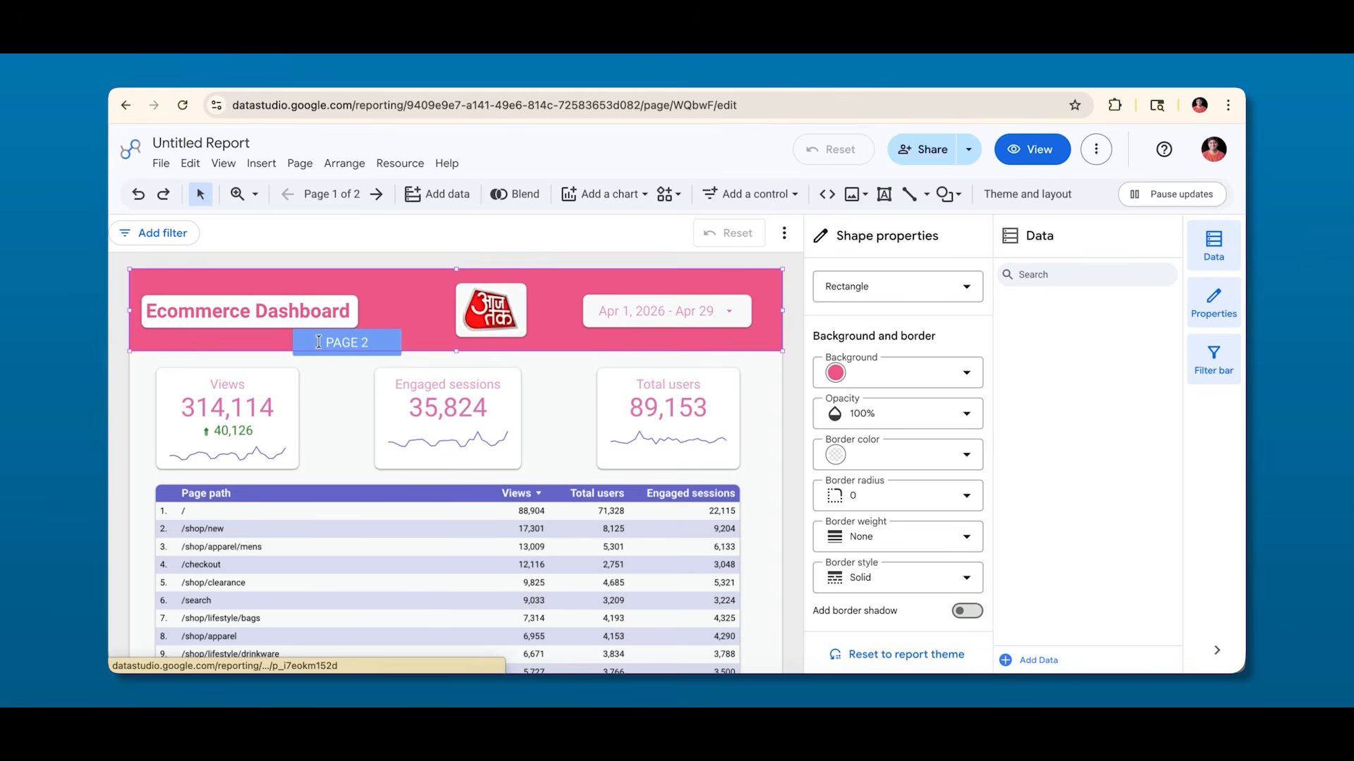
click(312, 353)
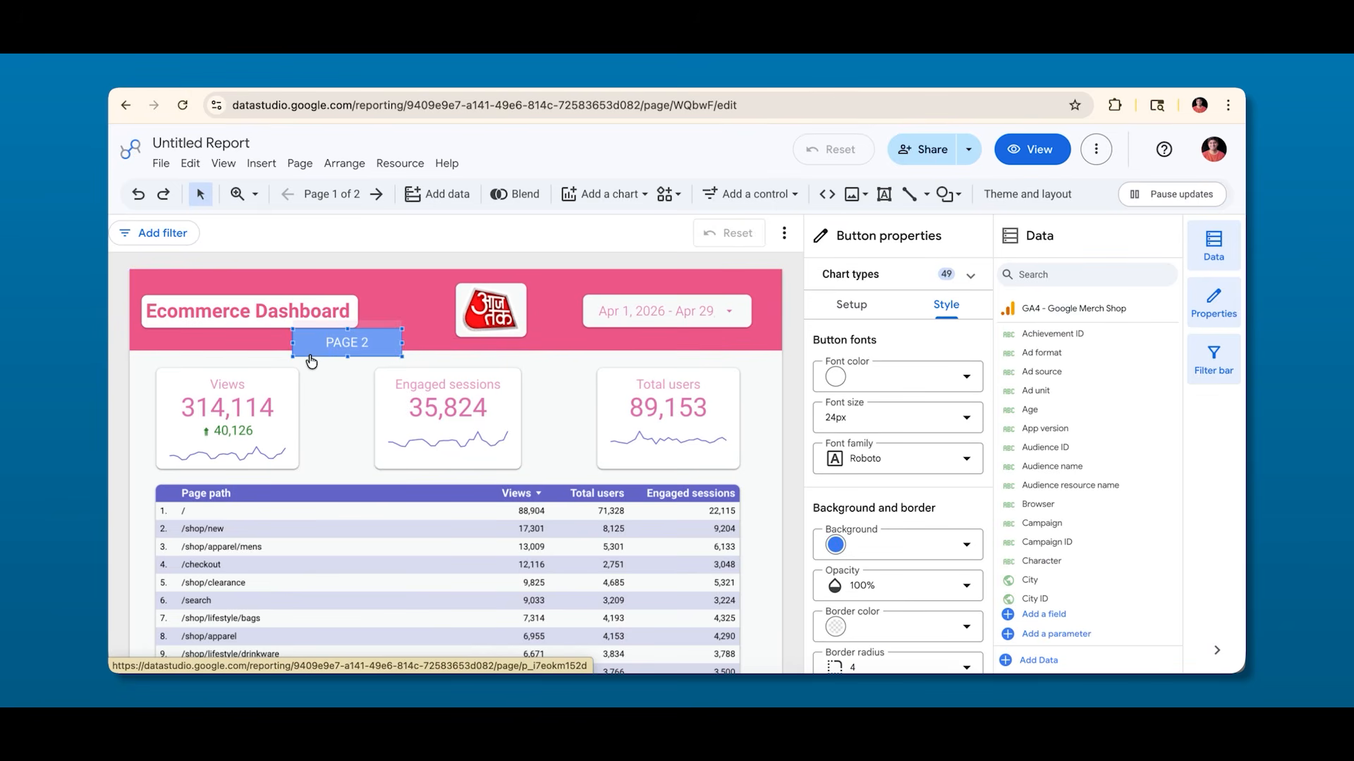
drag(311, 362, 284, 357)
double_click(320, 337)
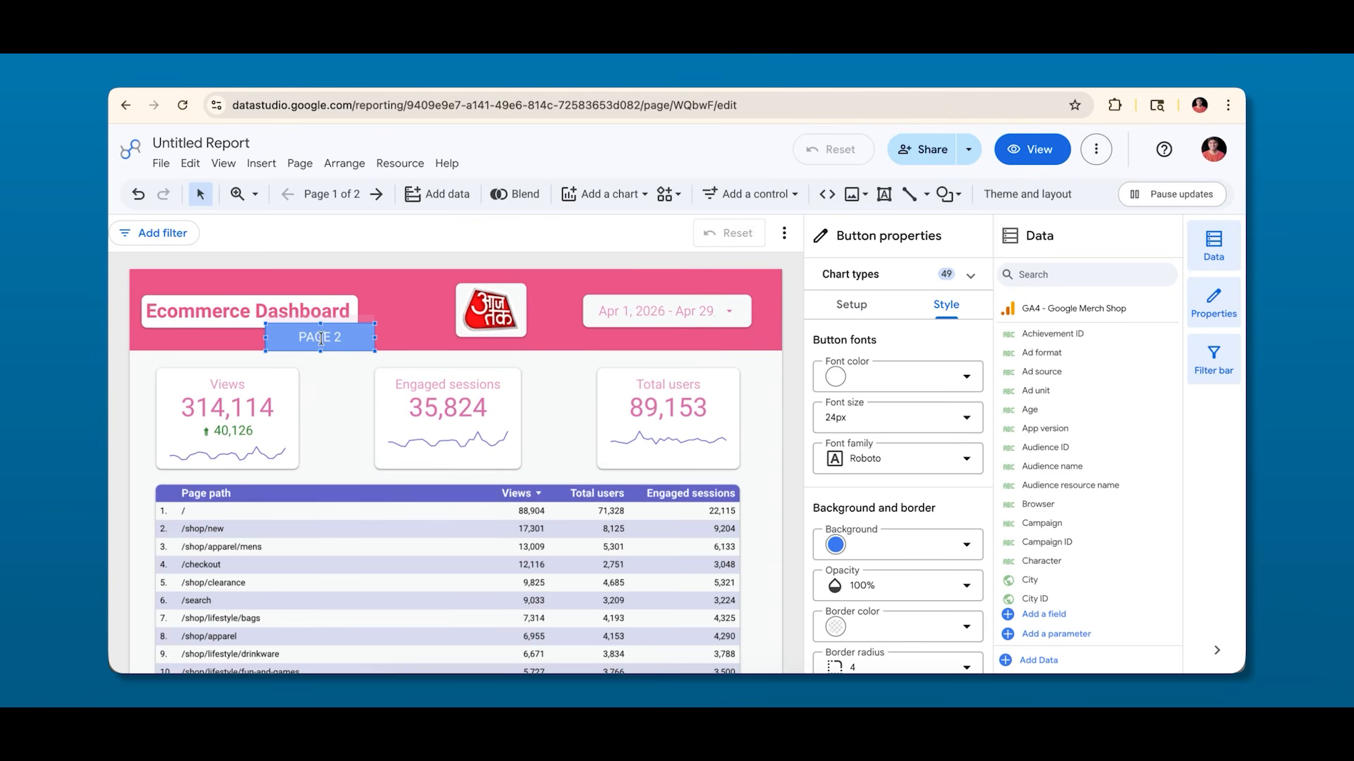
text(Download)
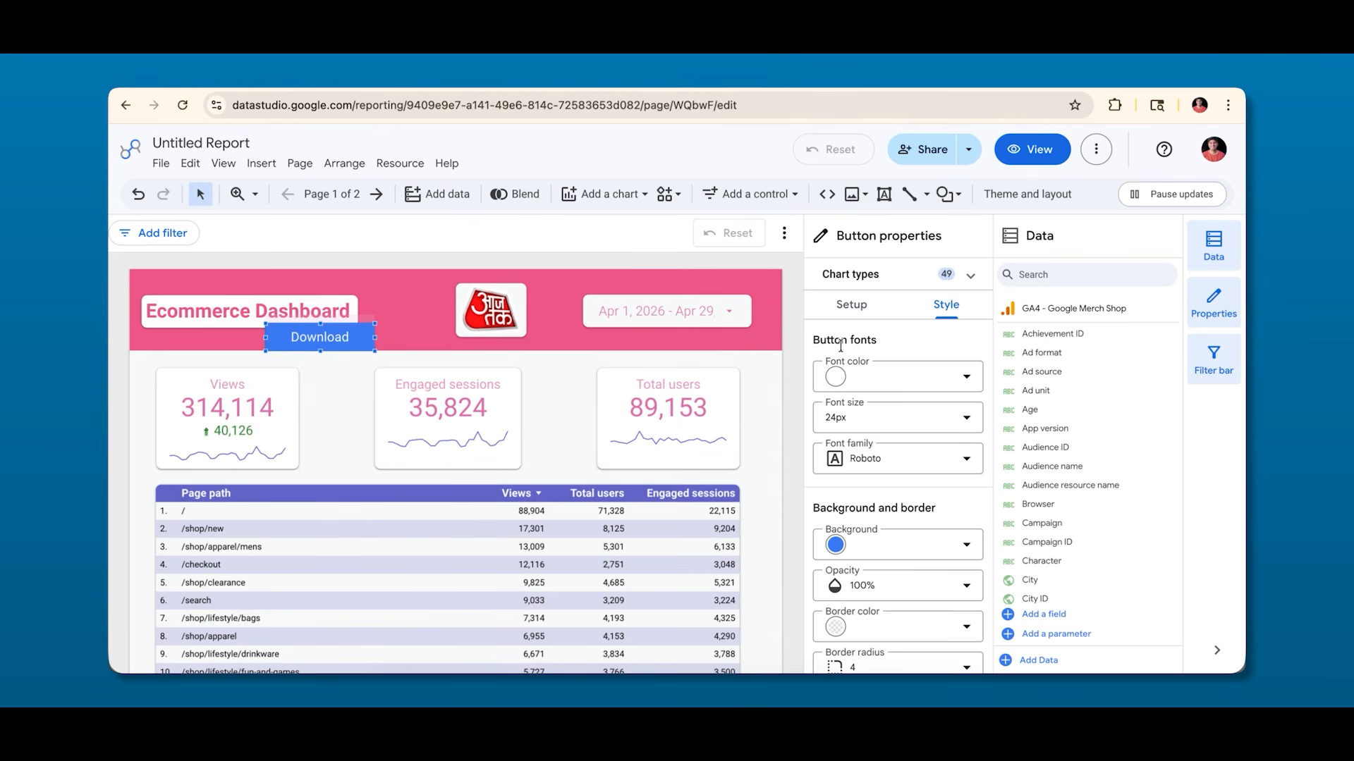
Set the Download button's report action to Download report.
click(851, 304)
click(888, 553)
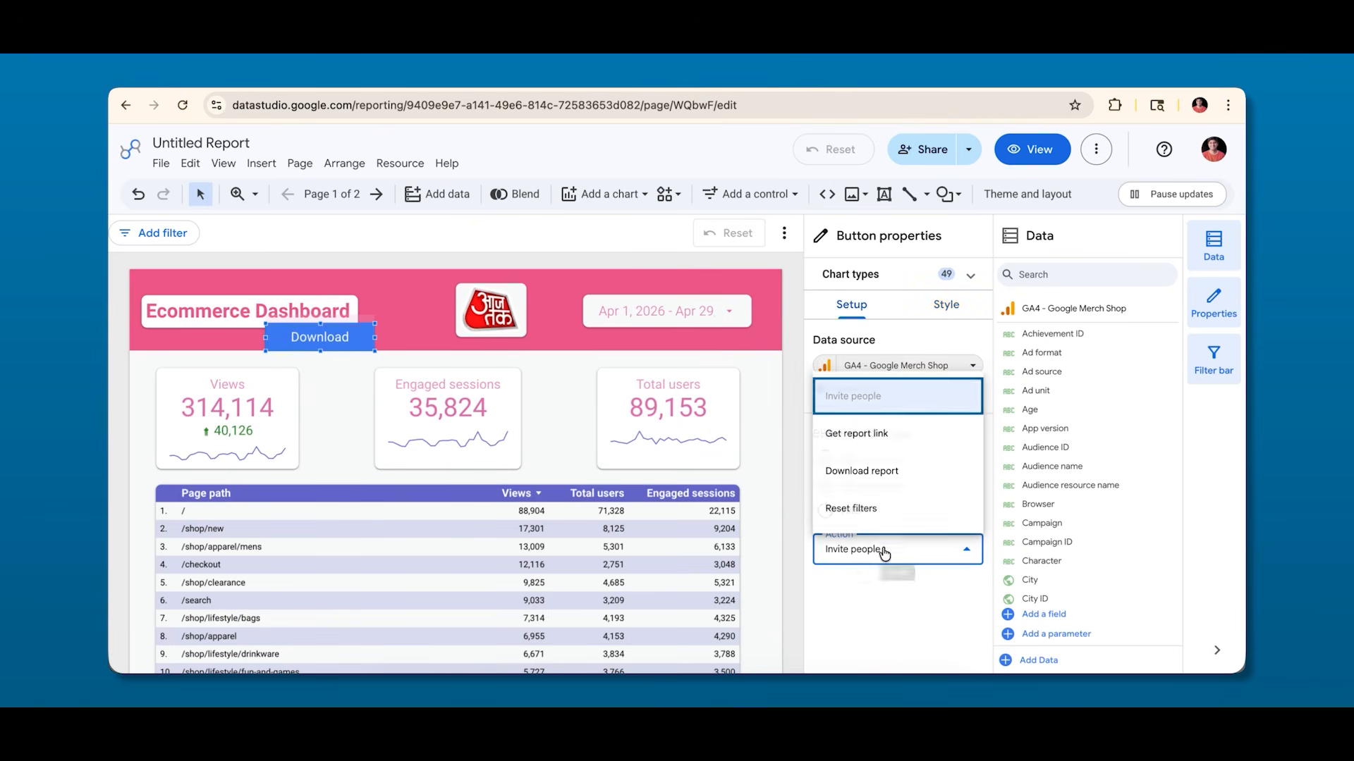
click(868, 476)
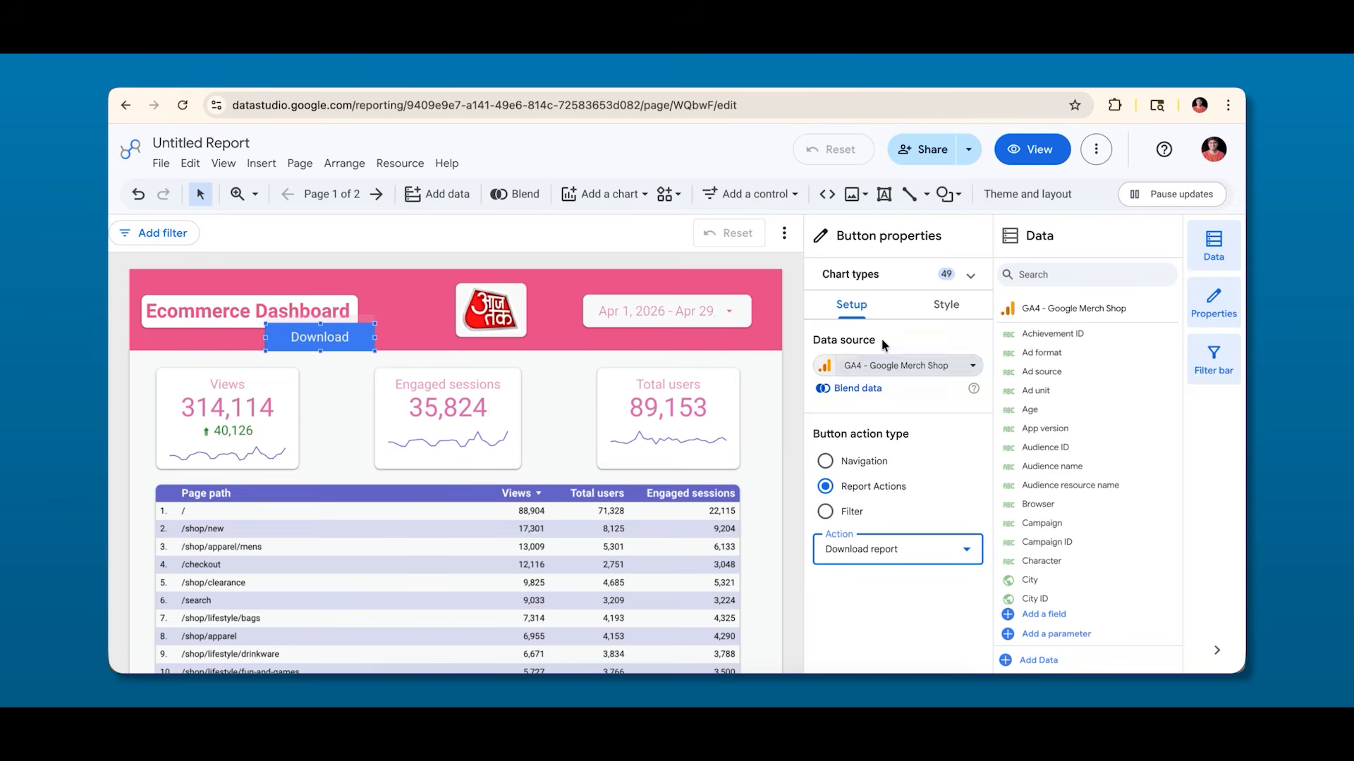
Preview the report, test the Download button, cancel the PDF download and return to editing.
click(1017, 151)
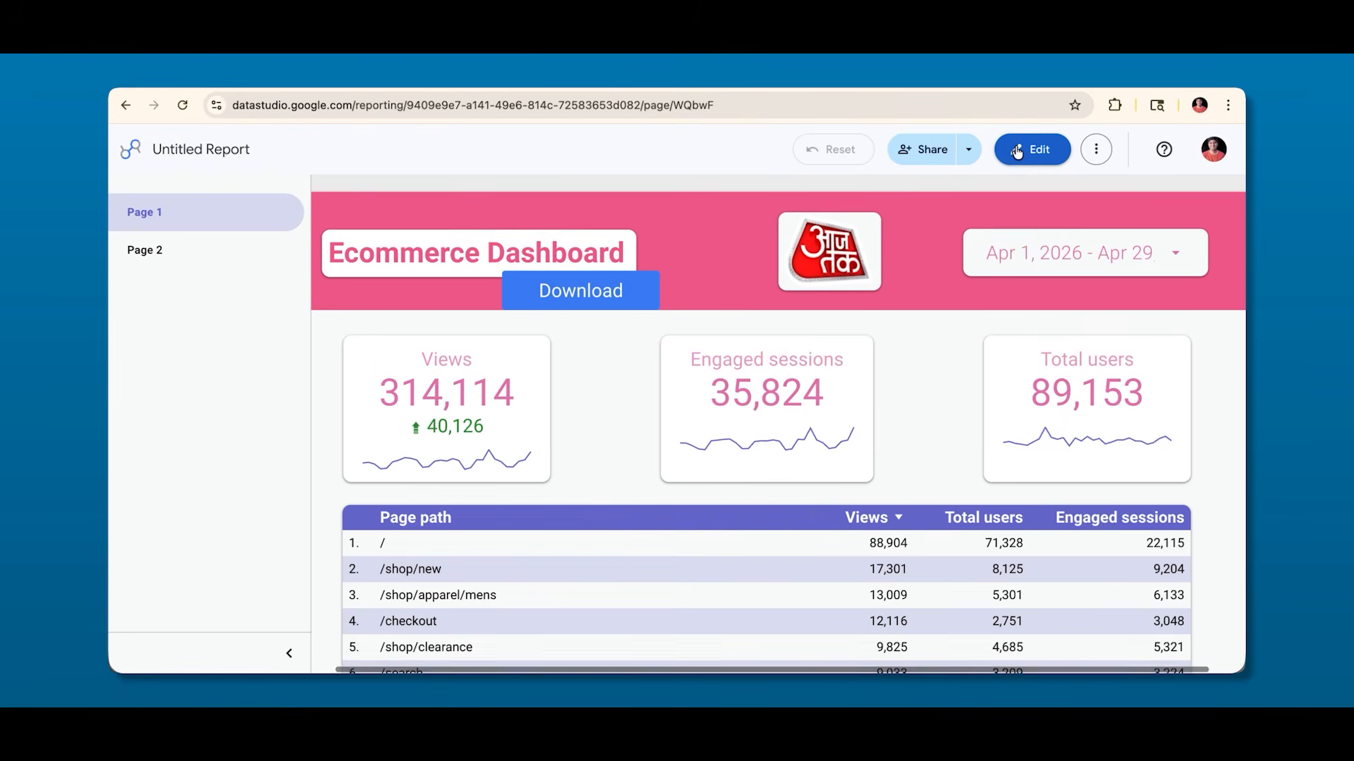
click(565, 292)
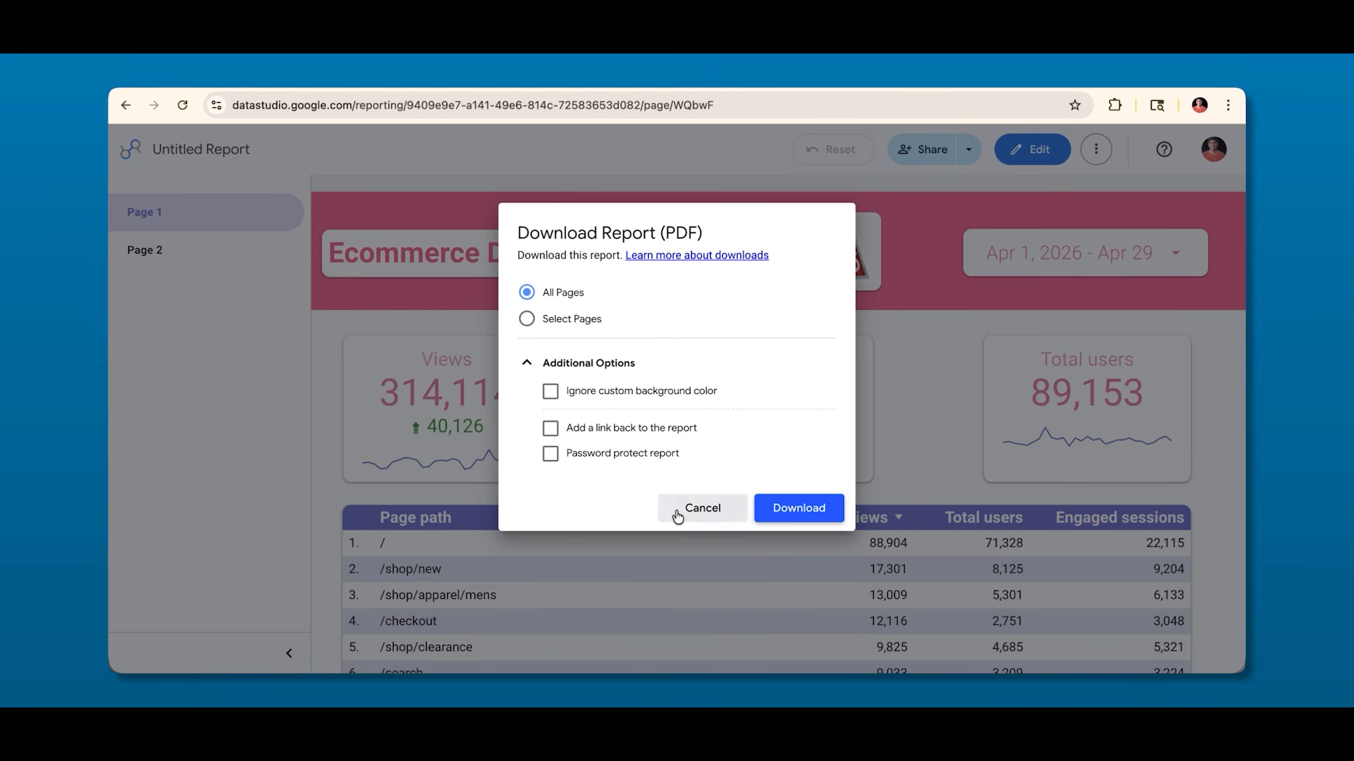
click(702, 508)
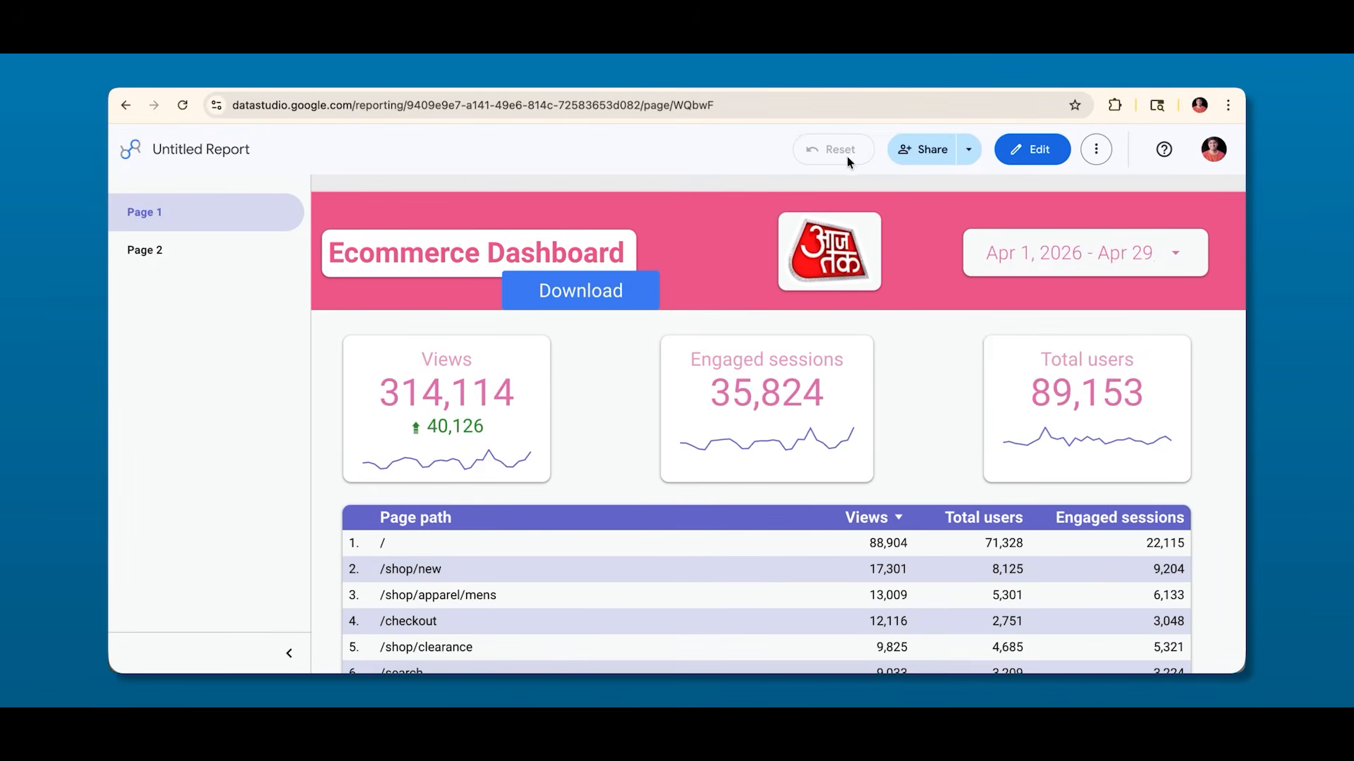
click(1022, 157)
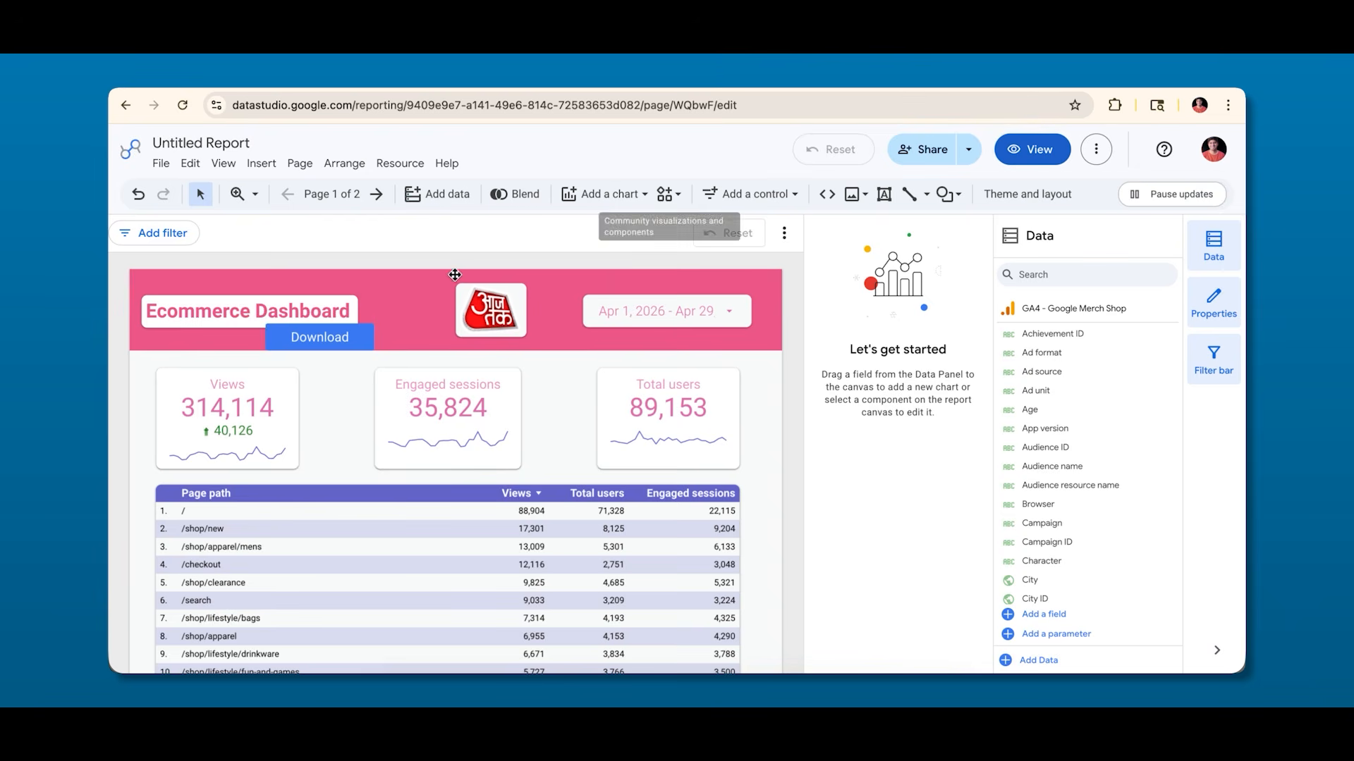
Delete the Download button from Page 1.
click(369, 332)
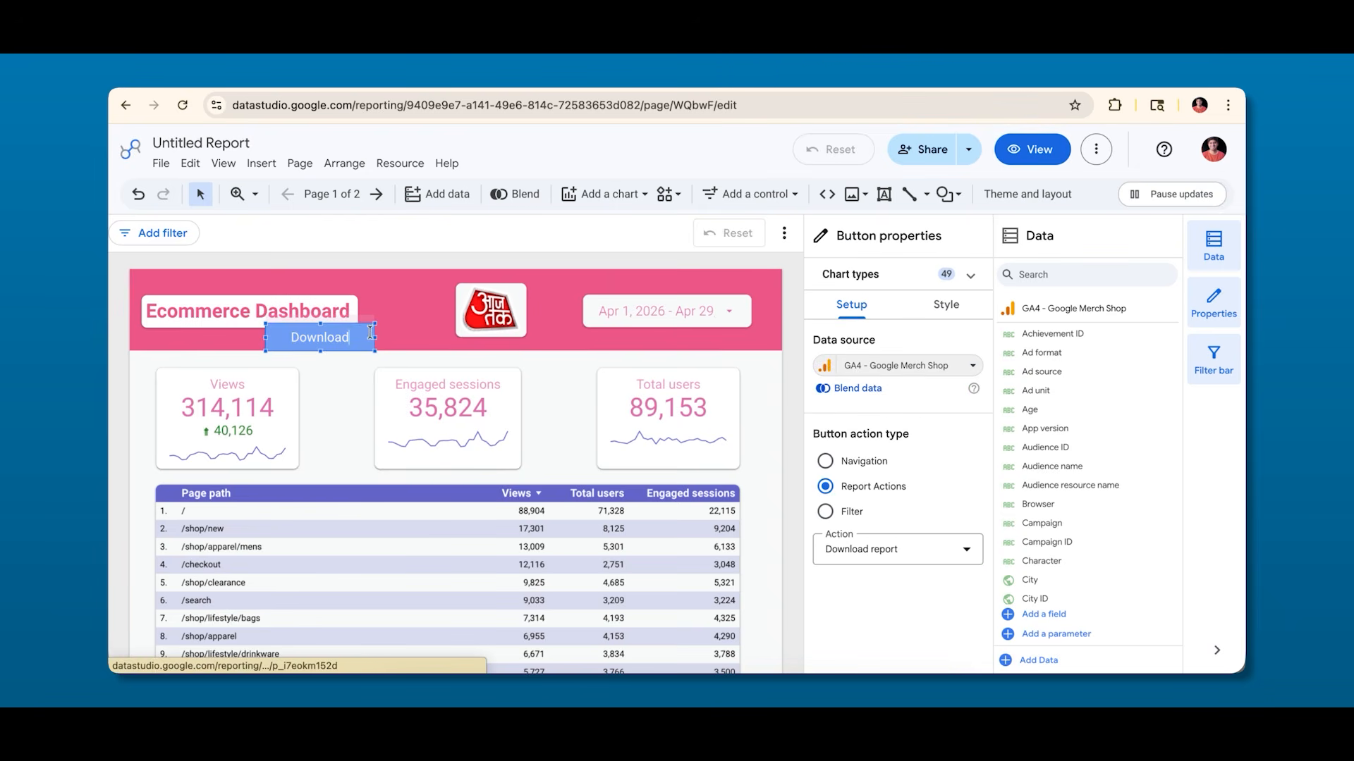
double_click(319, 318)
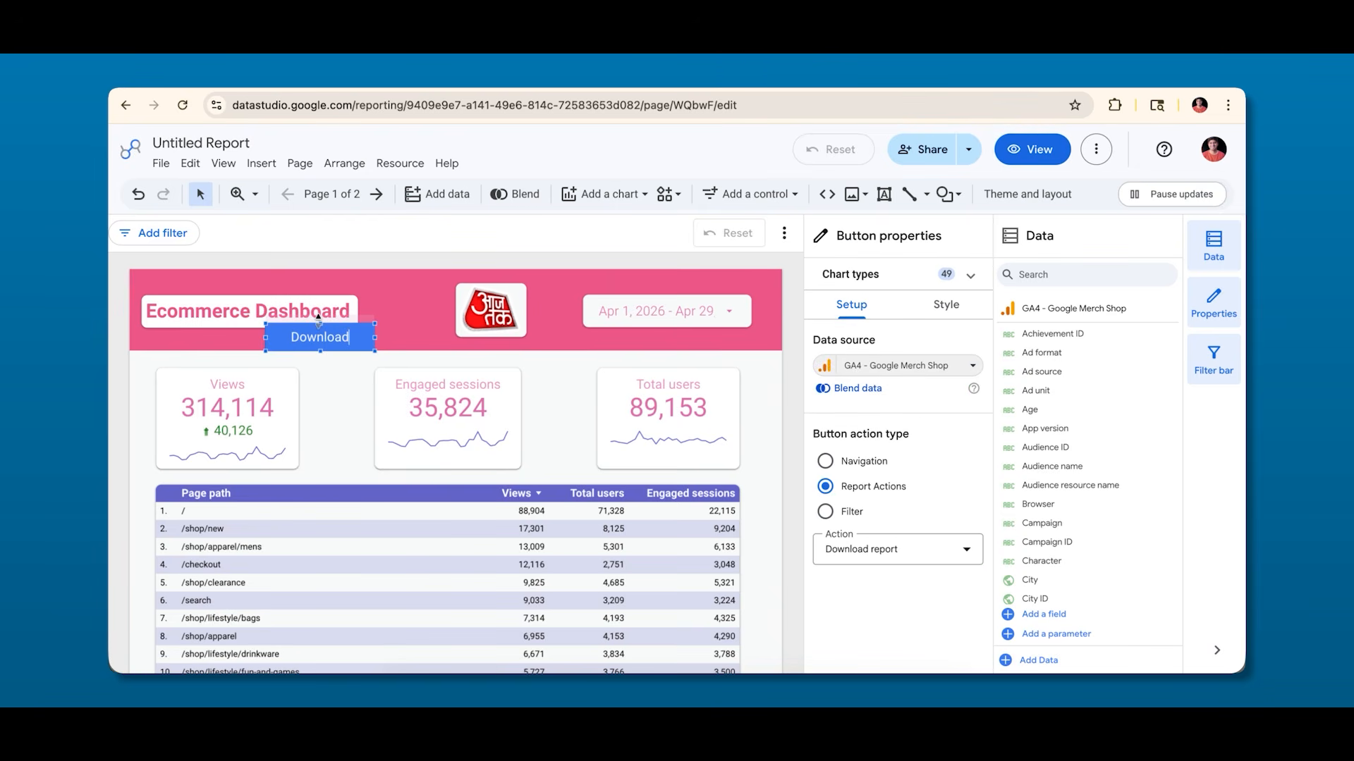
key(BackSpace)
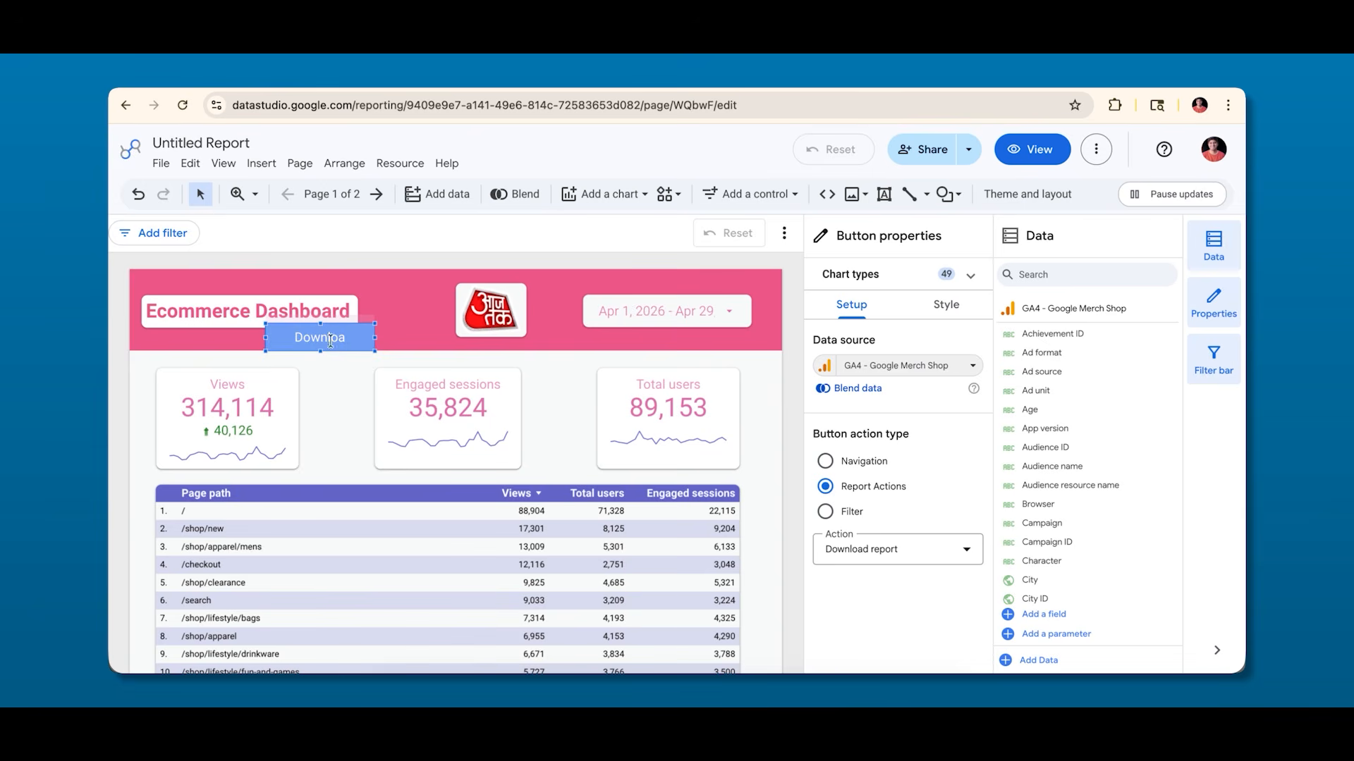
drag(376, 338, 376, 338)
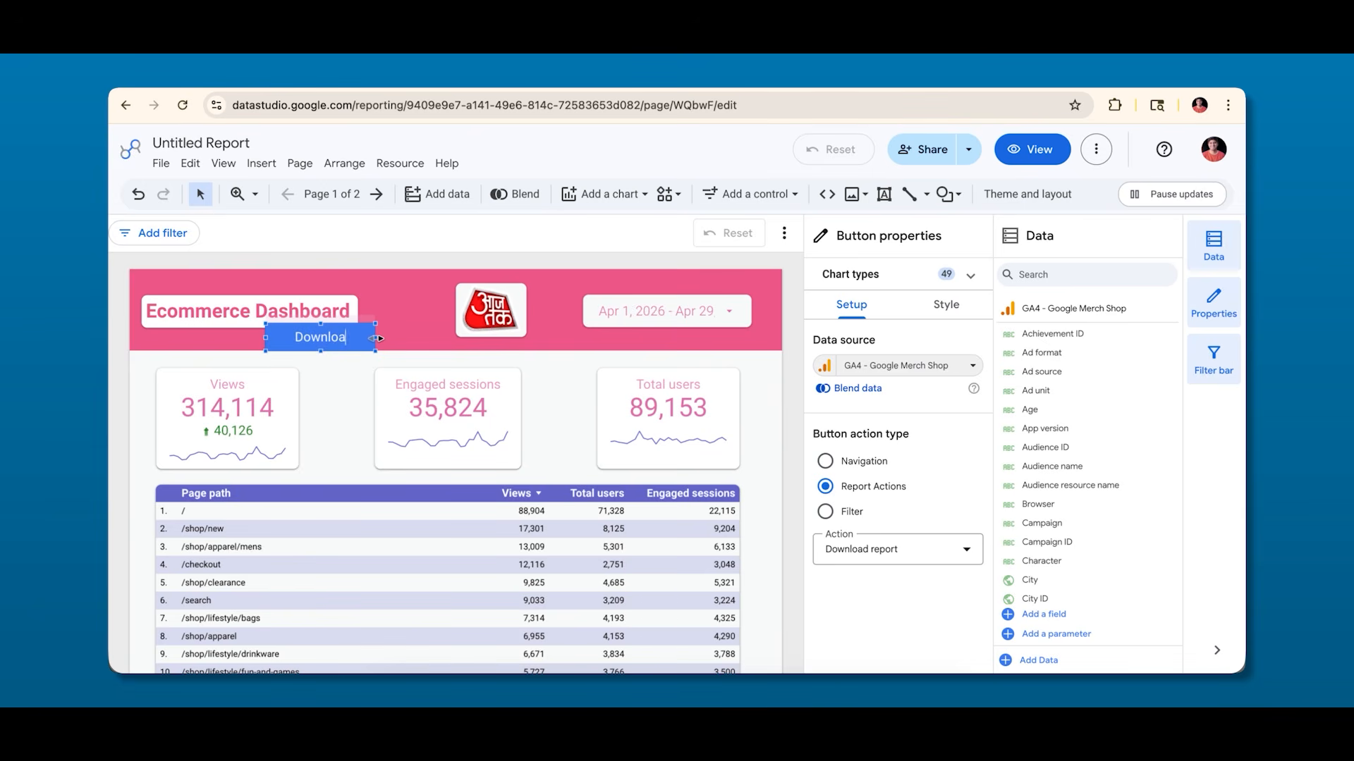
key(BackSpace)
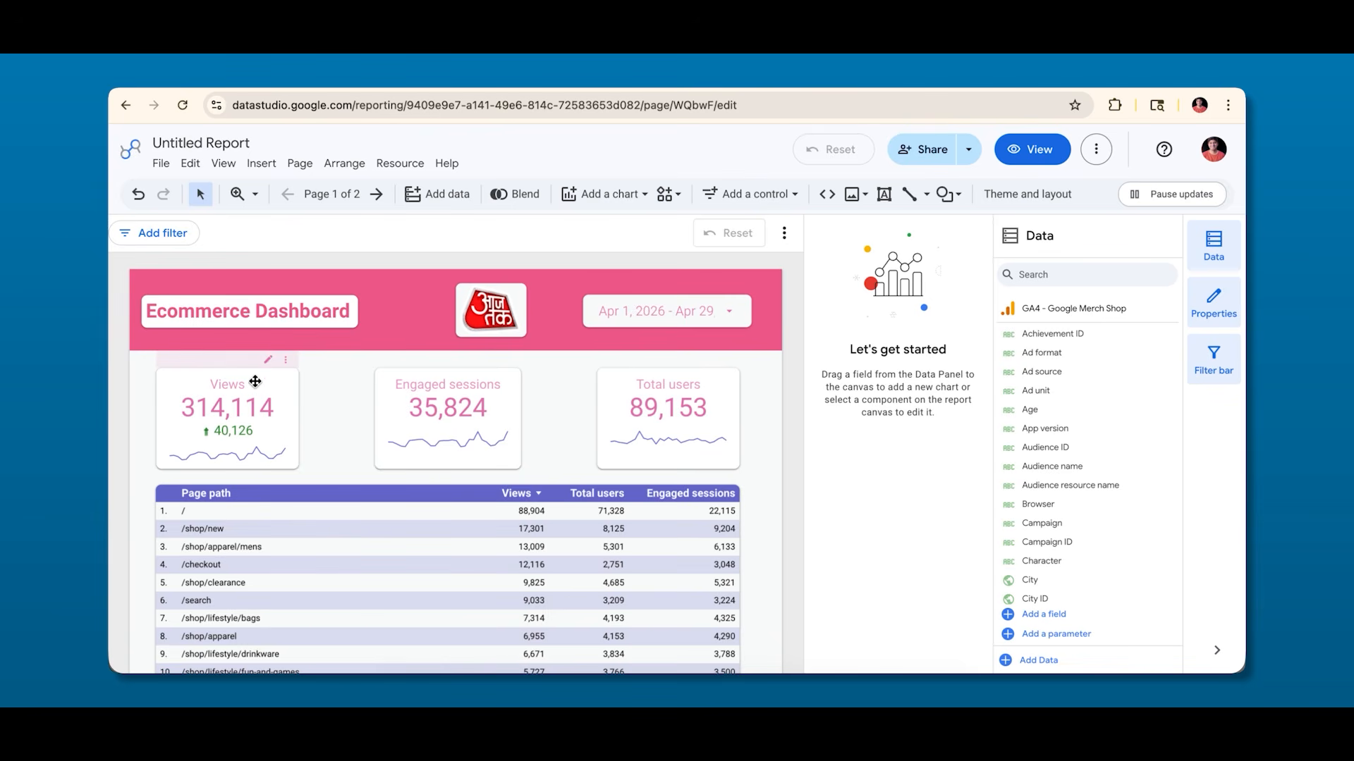
Set the Views scorecard's comparison type to Value and start editing its target value.
click(200, 383)
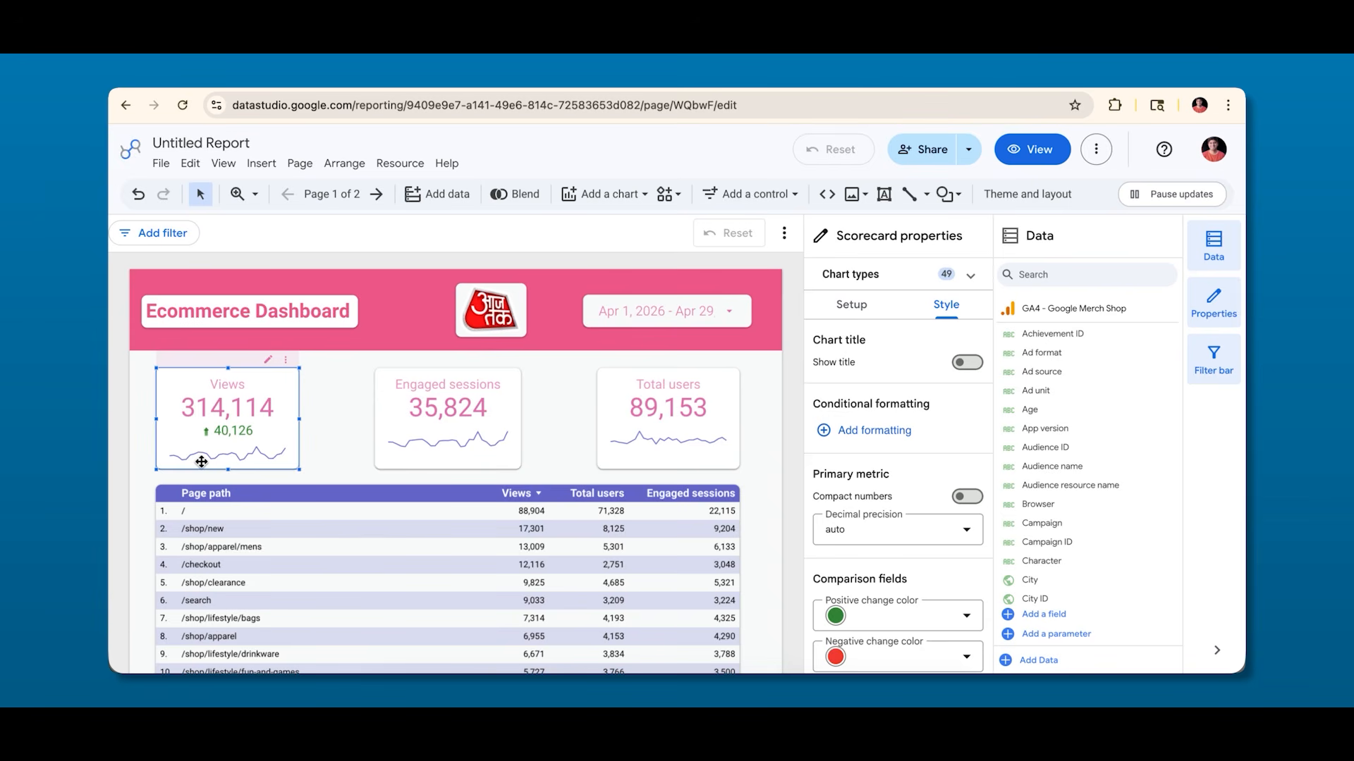
click(848, 305)
scroll(908, 442, down, 5)
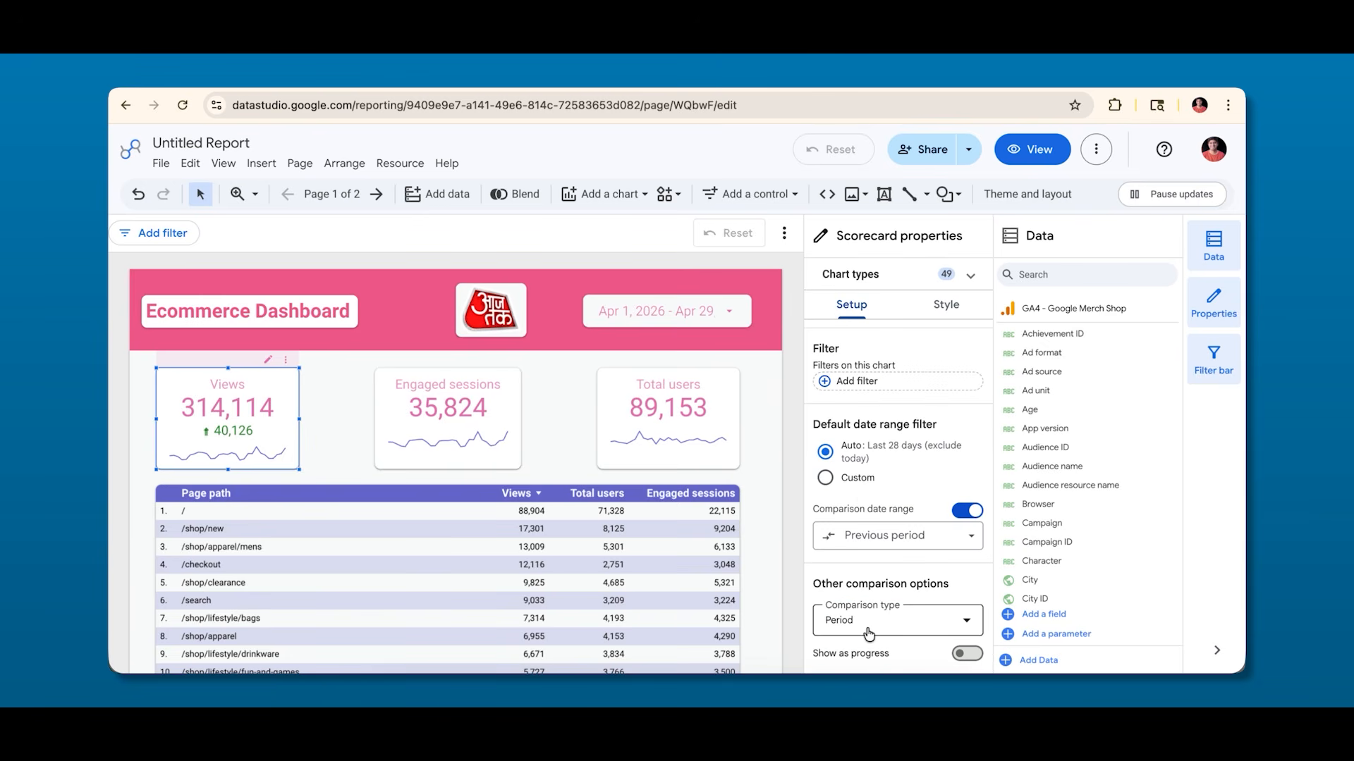
click(881, 631)
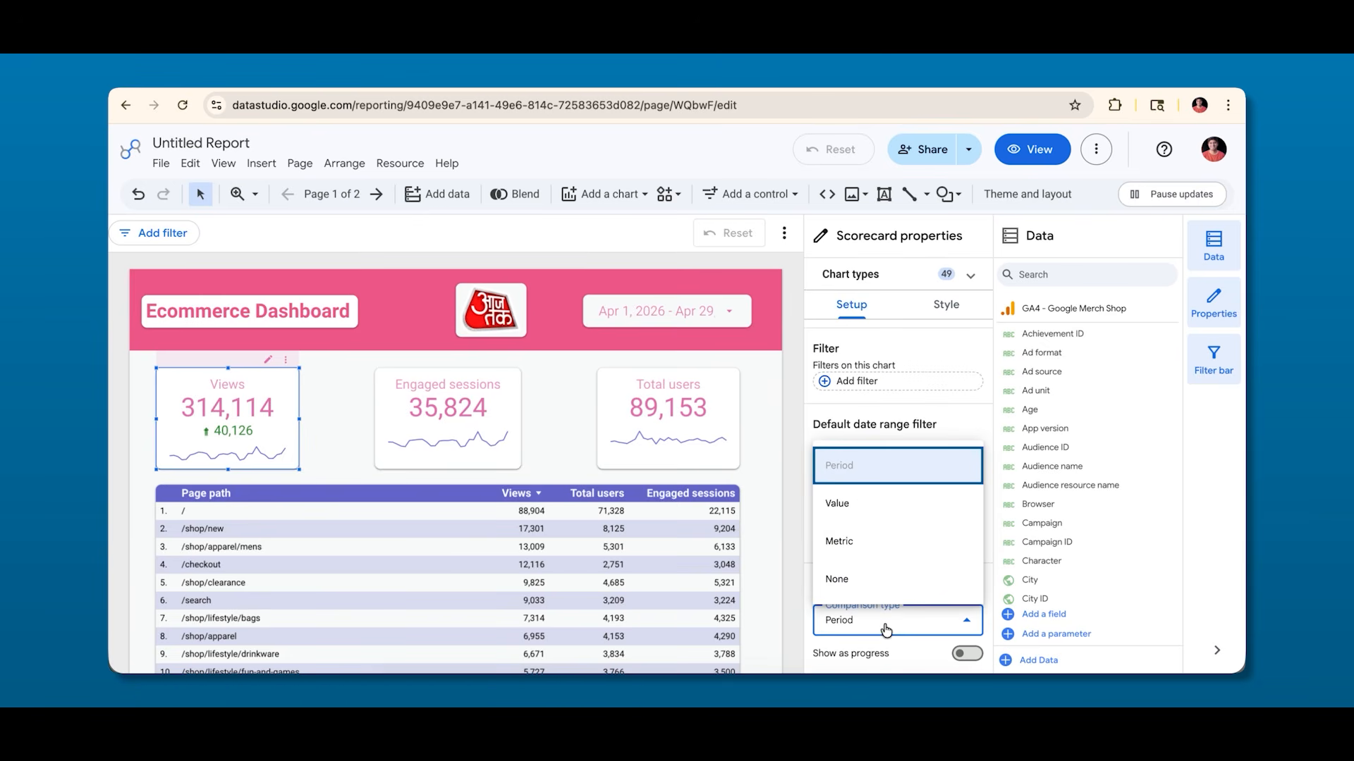
click(835, 506)
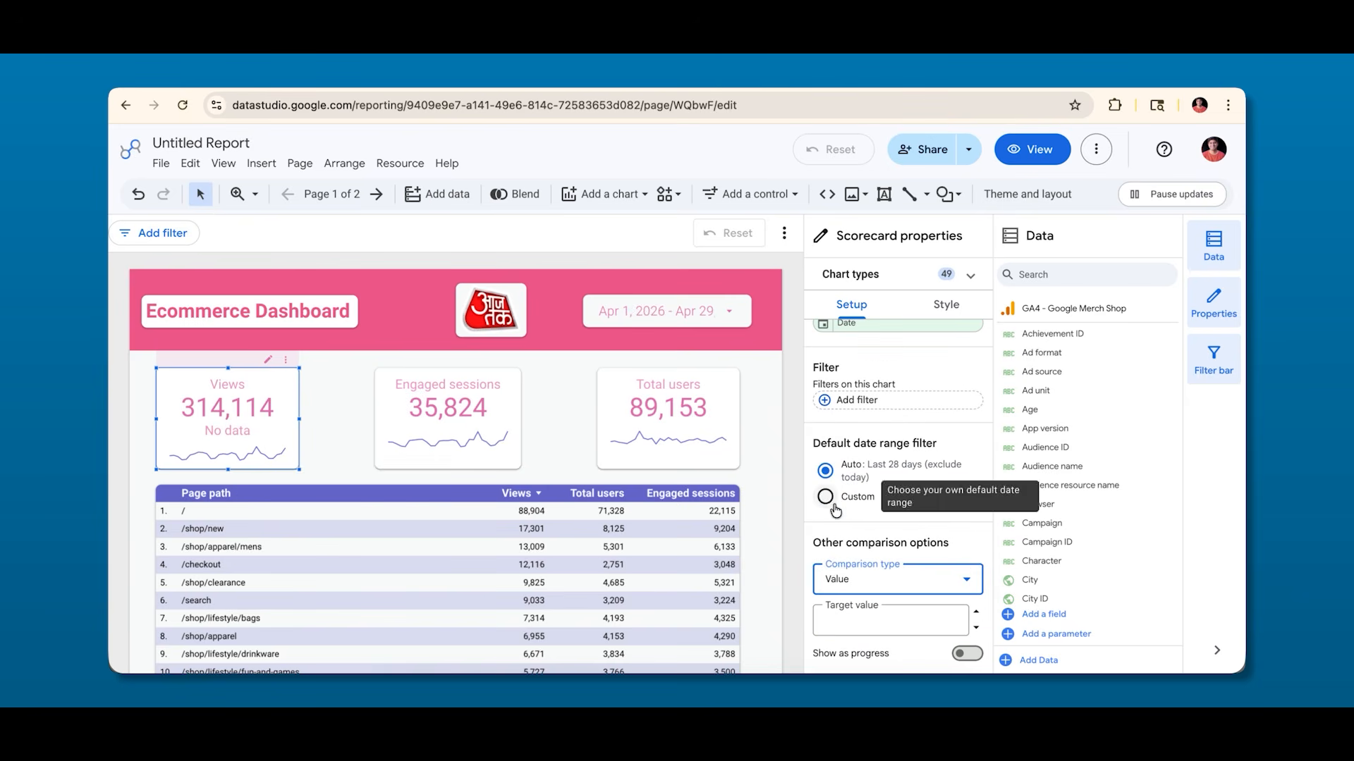
click(855, 620)
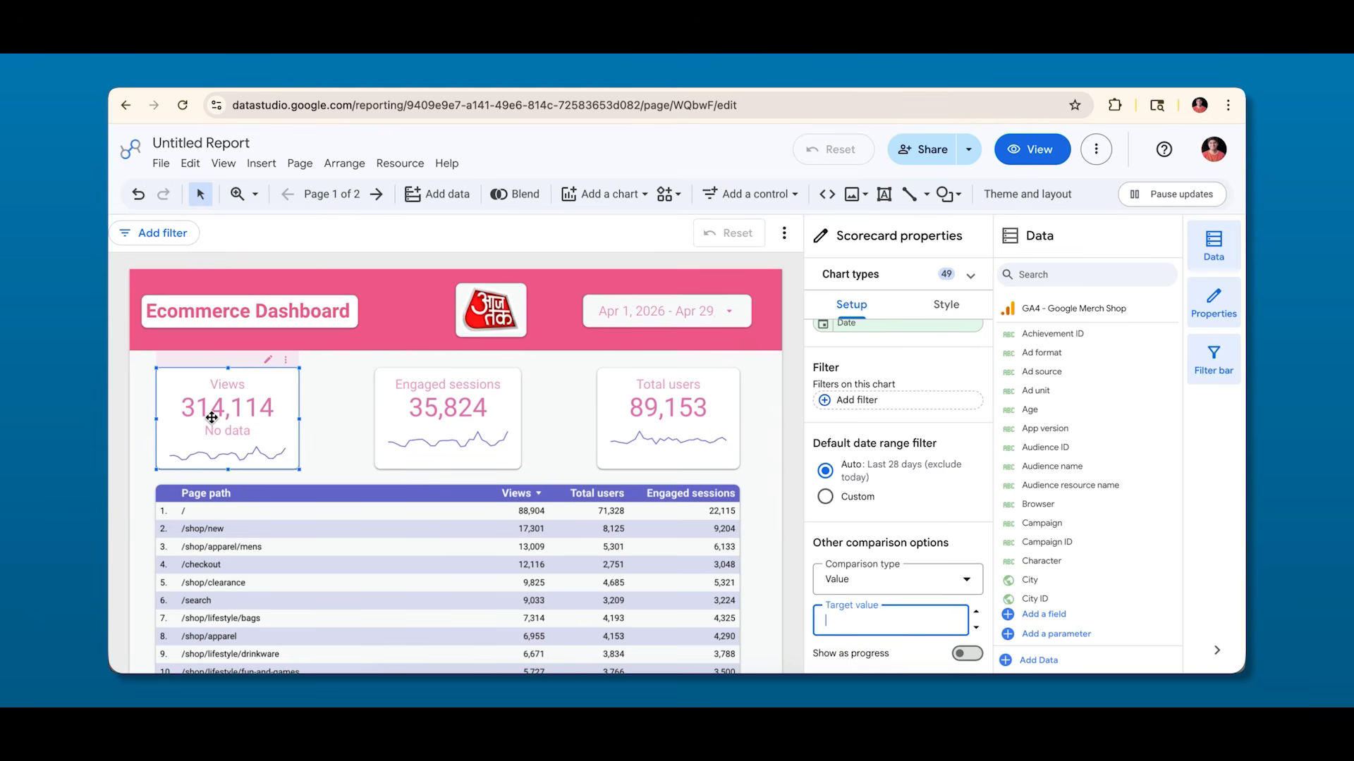
Switch the Views scorecard's comparison type back to Period, then to Value again.
click(879, 578)
click(840, 437)
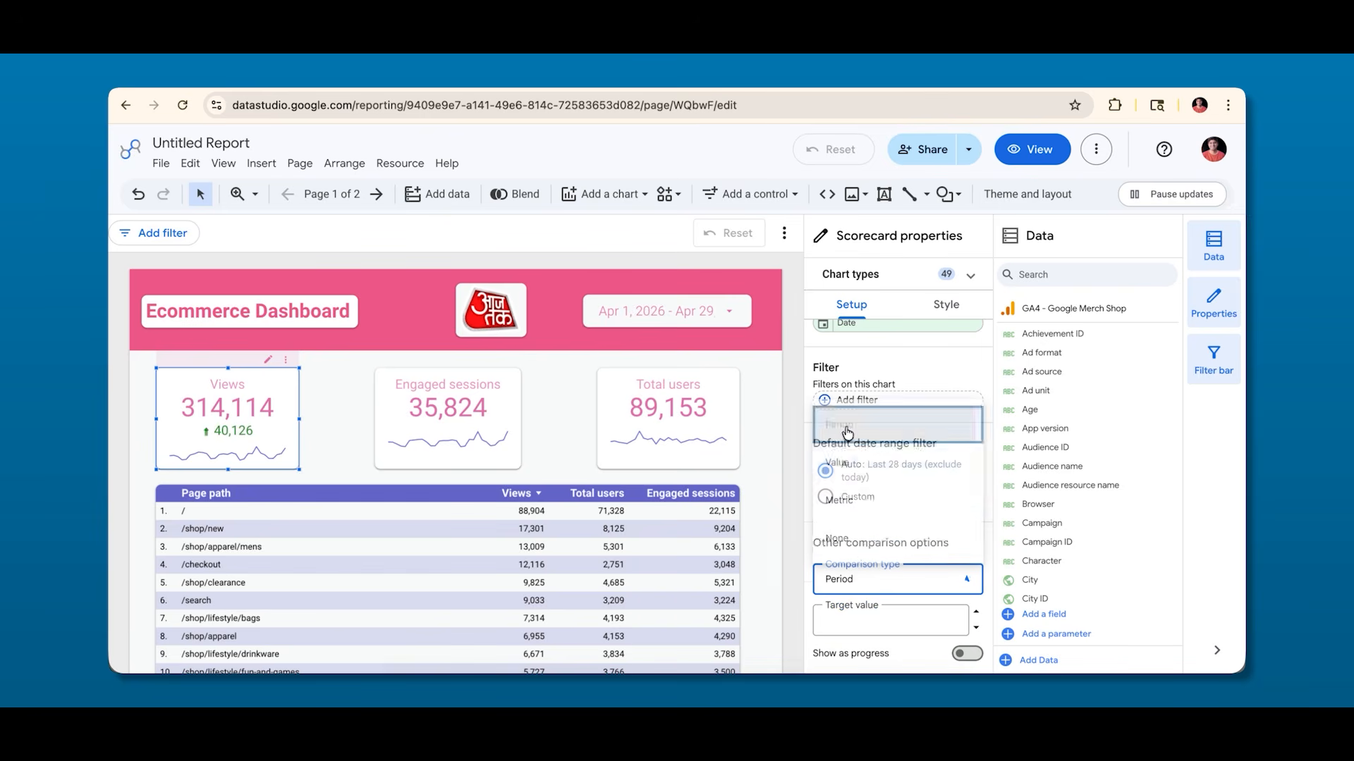
scroll(857, 623, down, 1)
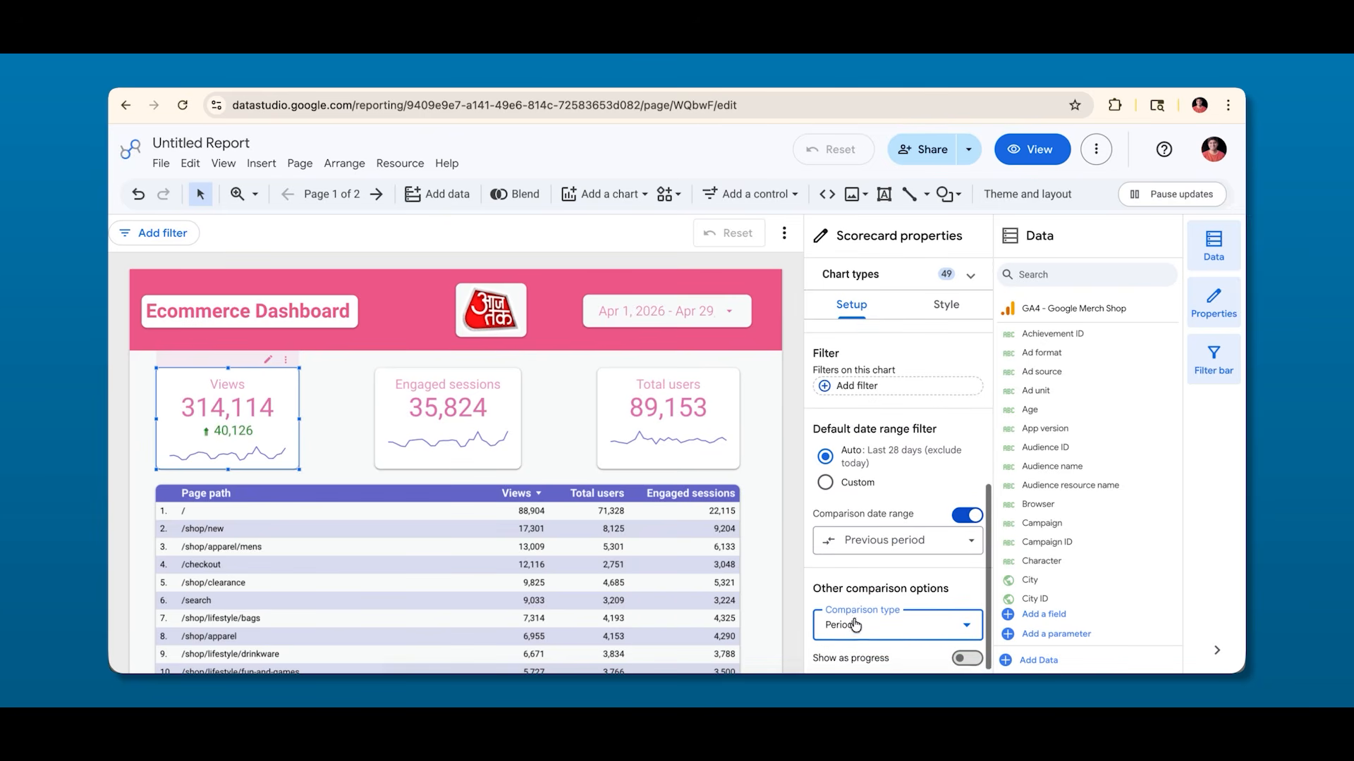
click(860, 621)
click(837, 504)
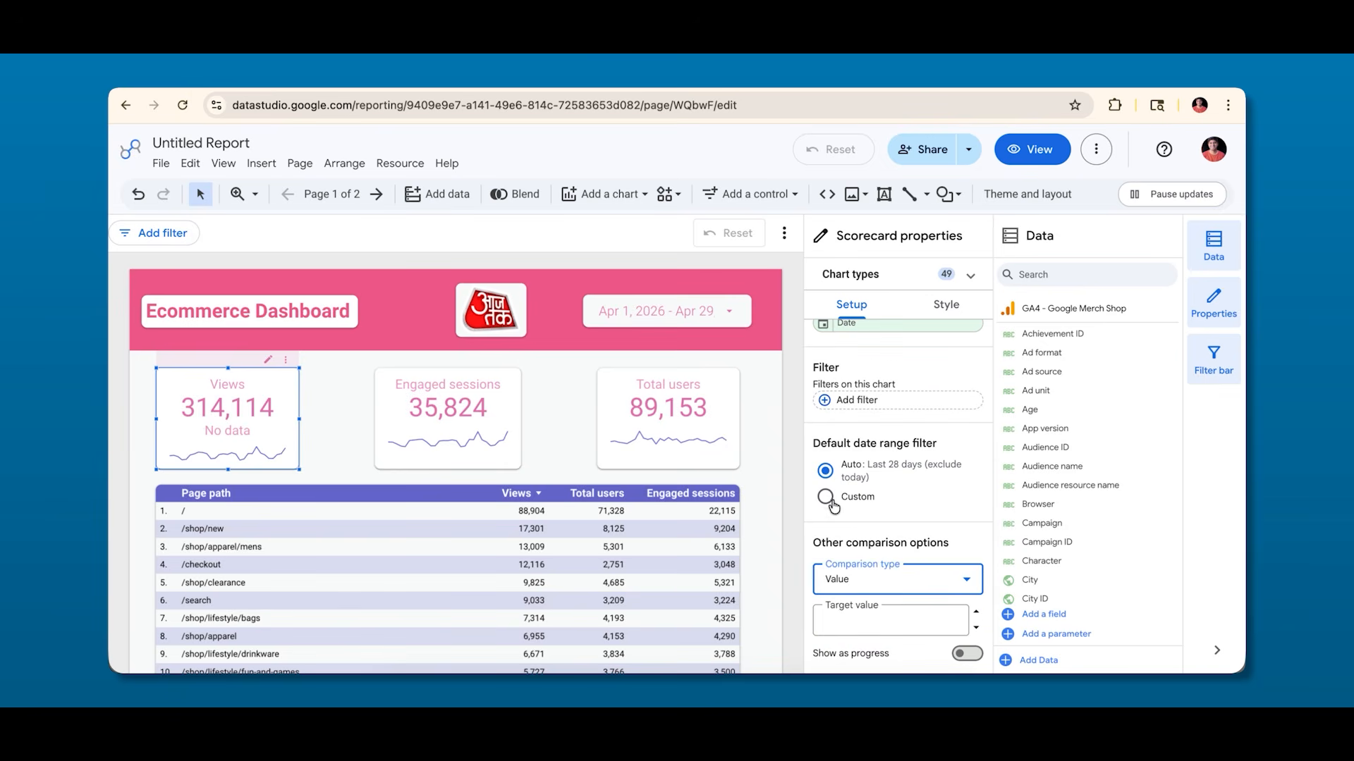
Set the Views scorecard's target value to 500000 and display the comparison as progress.
click(842, 626)
text(50000)
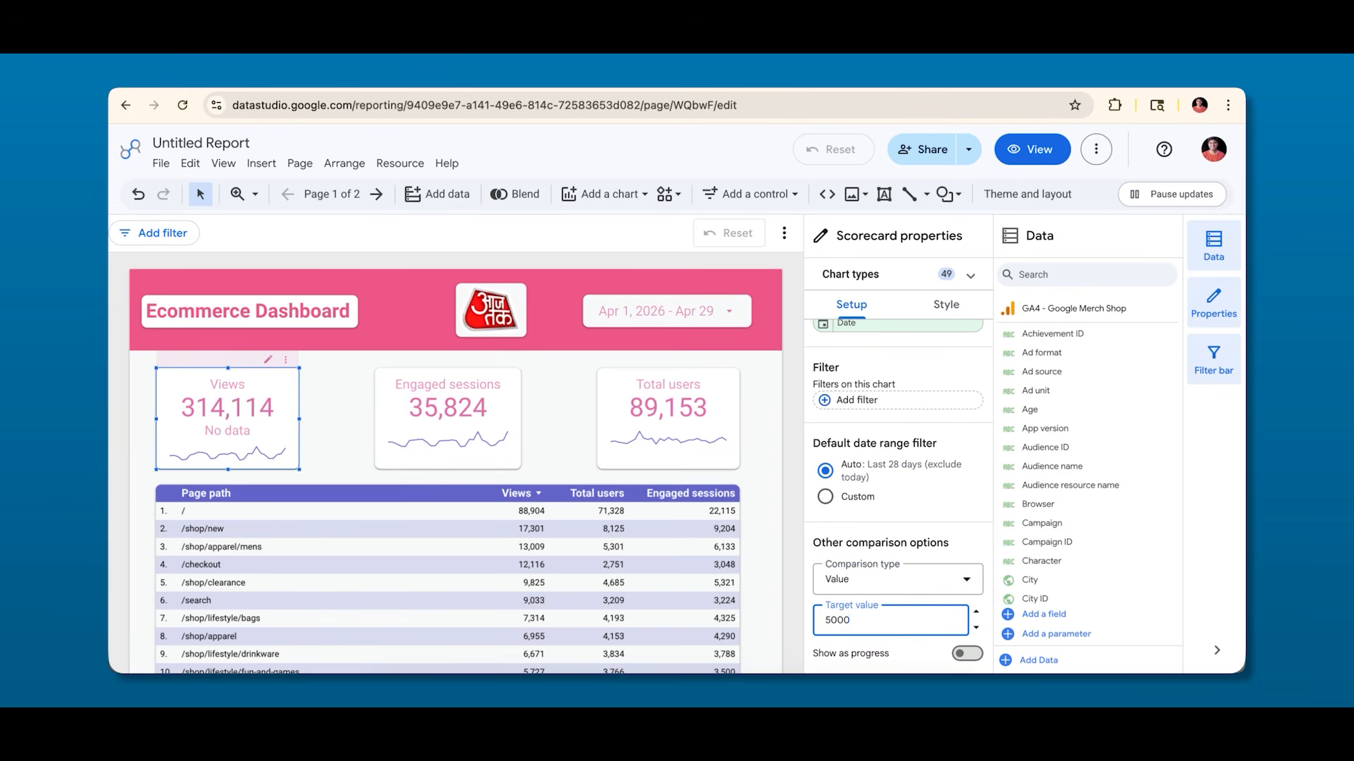
text(0)
click(812, 554)
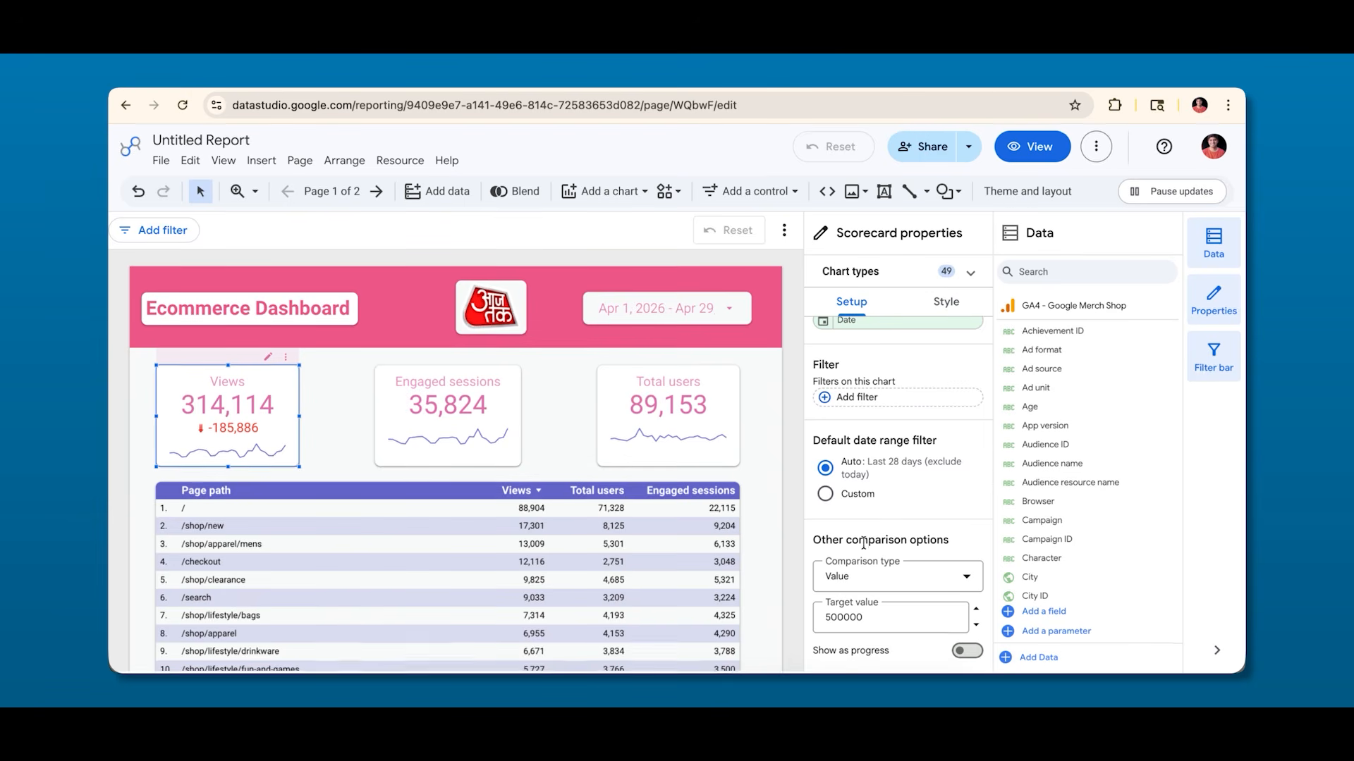
click(972, 654)
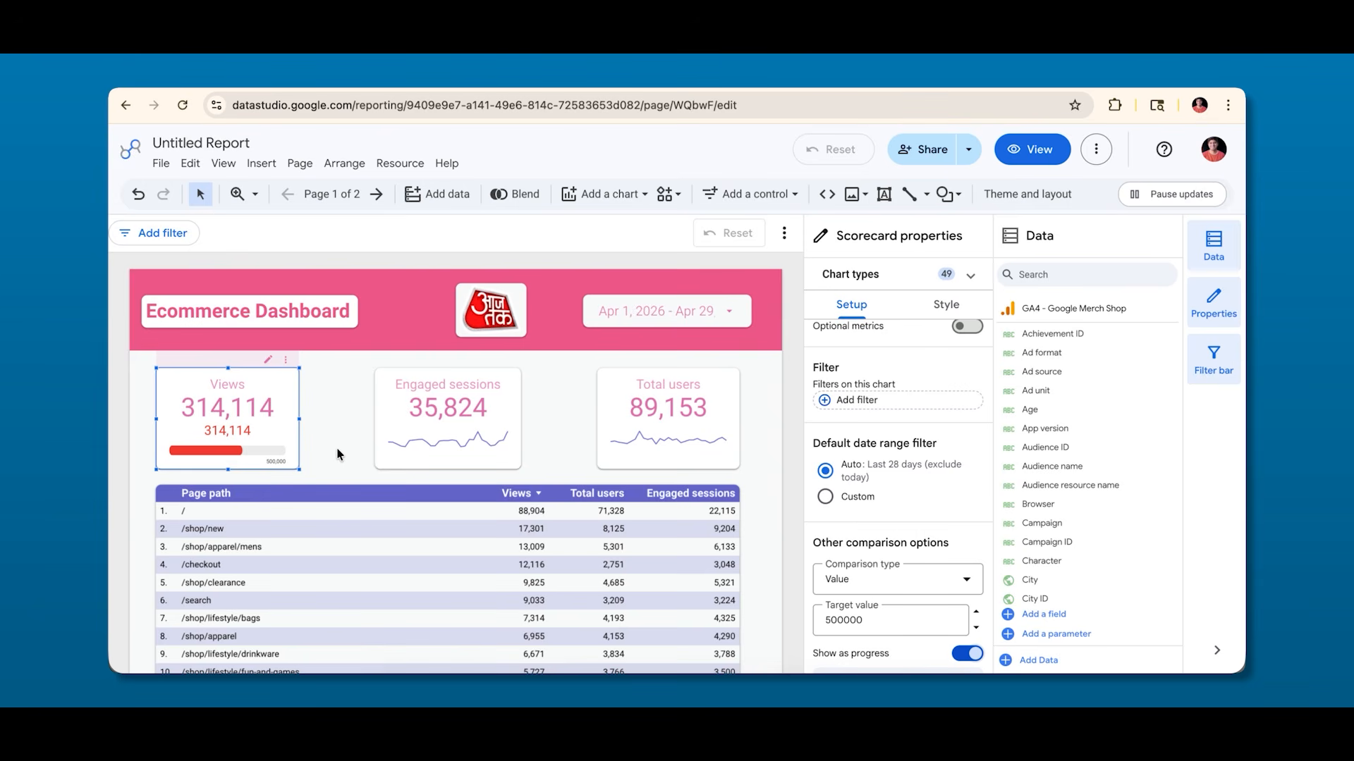
Try a target value of 300000 for the Views scorecard and set it back to 500000.
scroll(921, 506, down, 1)
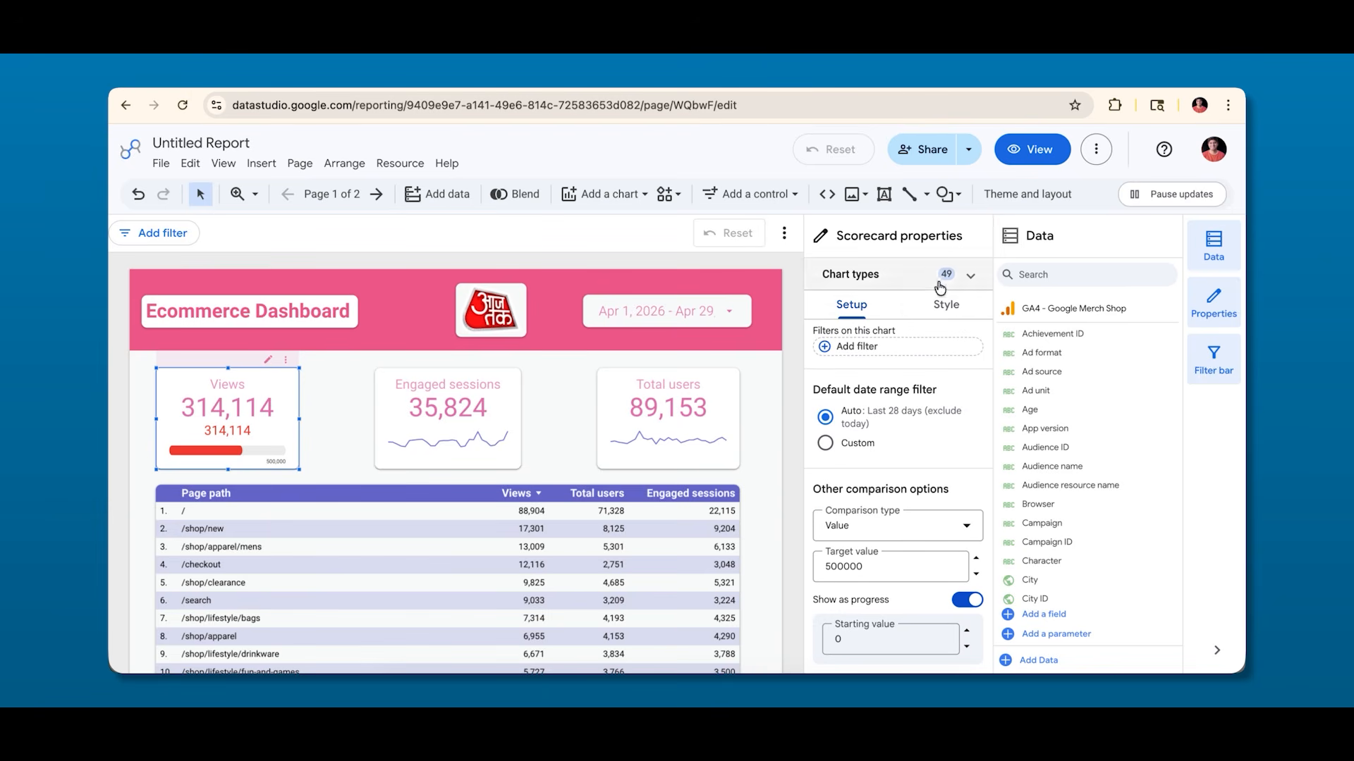
click(940, 308)
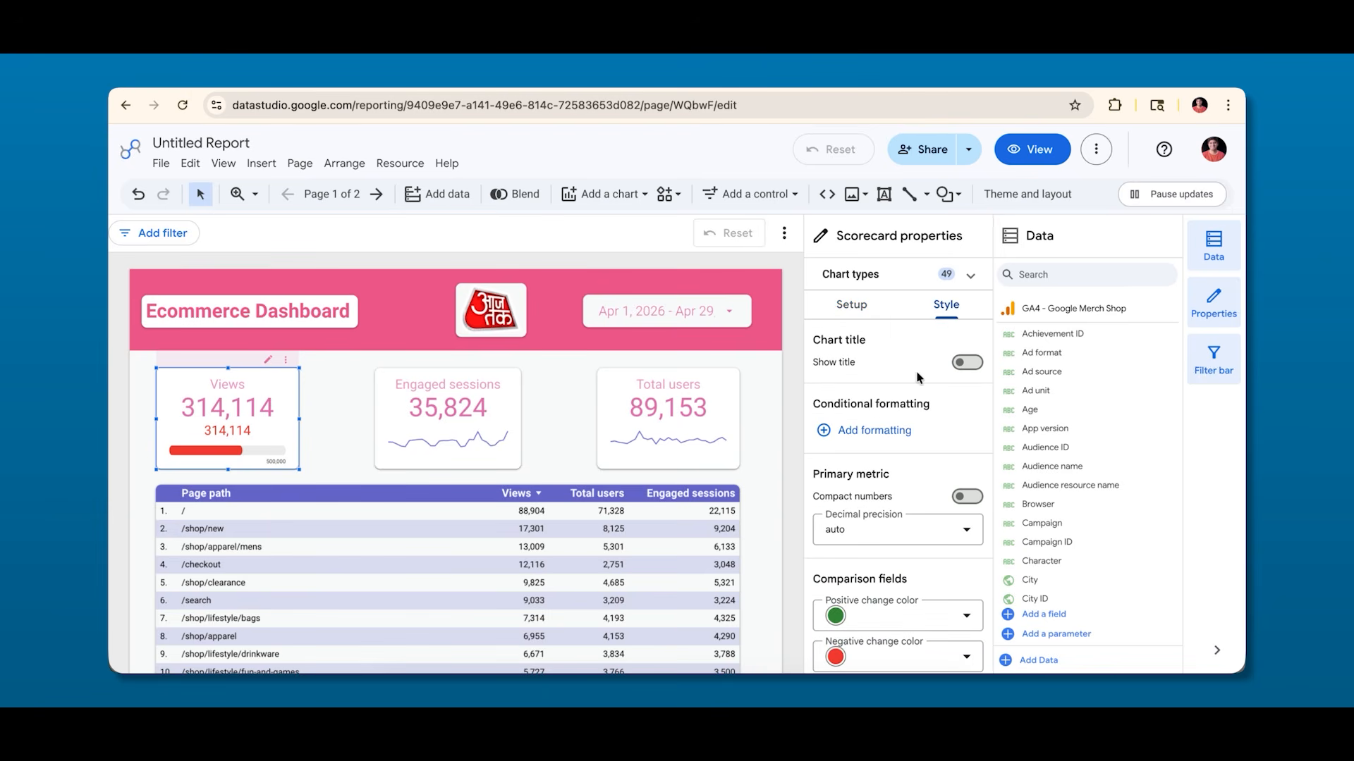
scroll(902, 438, down, 1)
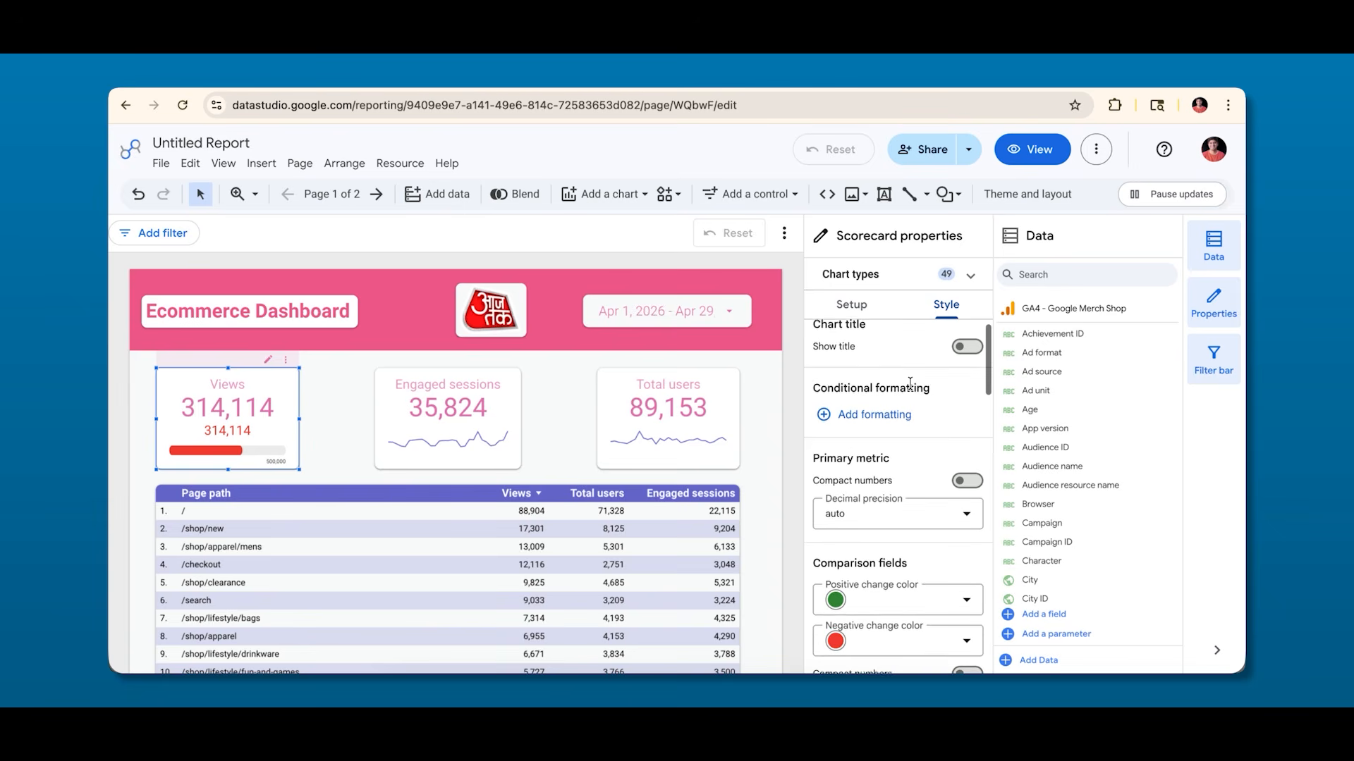
scroll(881, 473, down, 2)
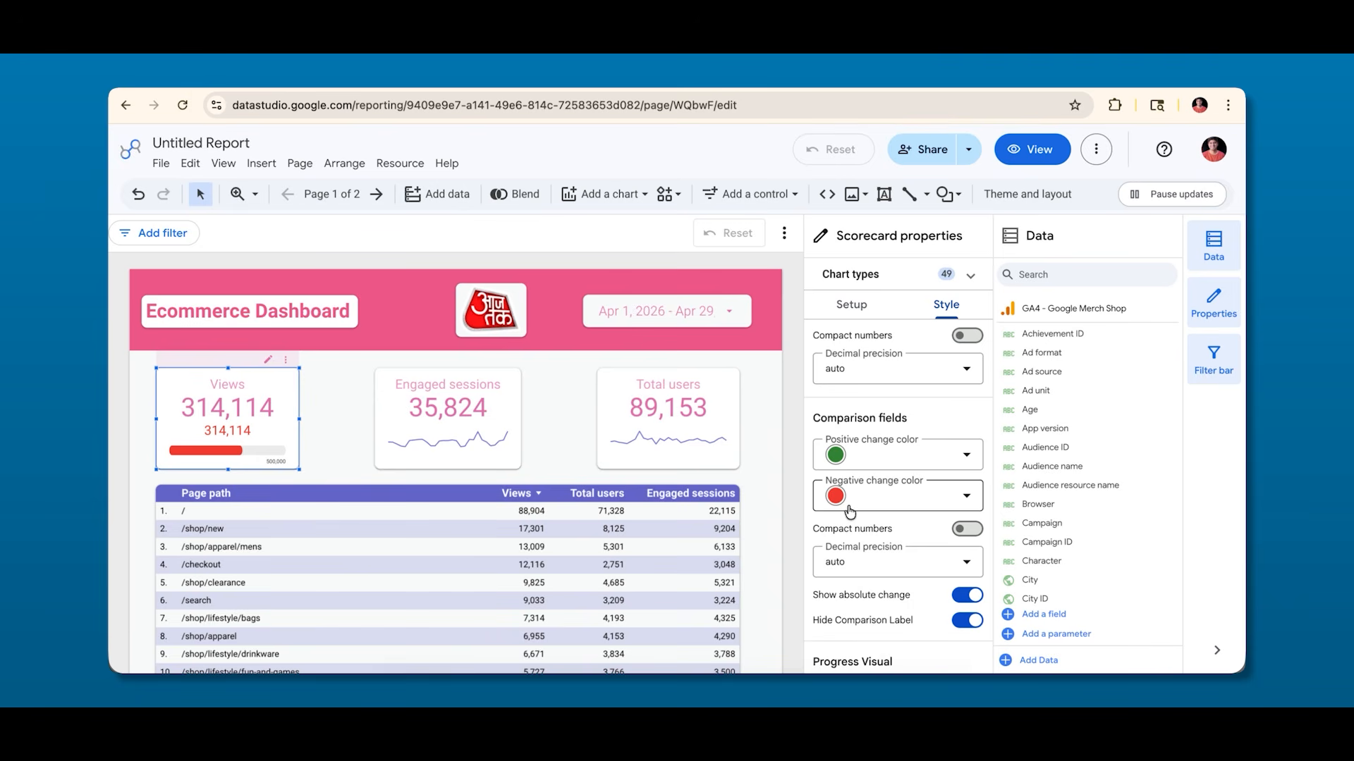
click(849, 307)
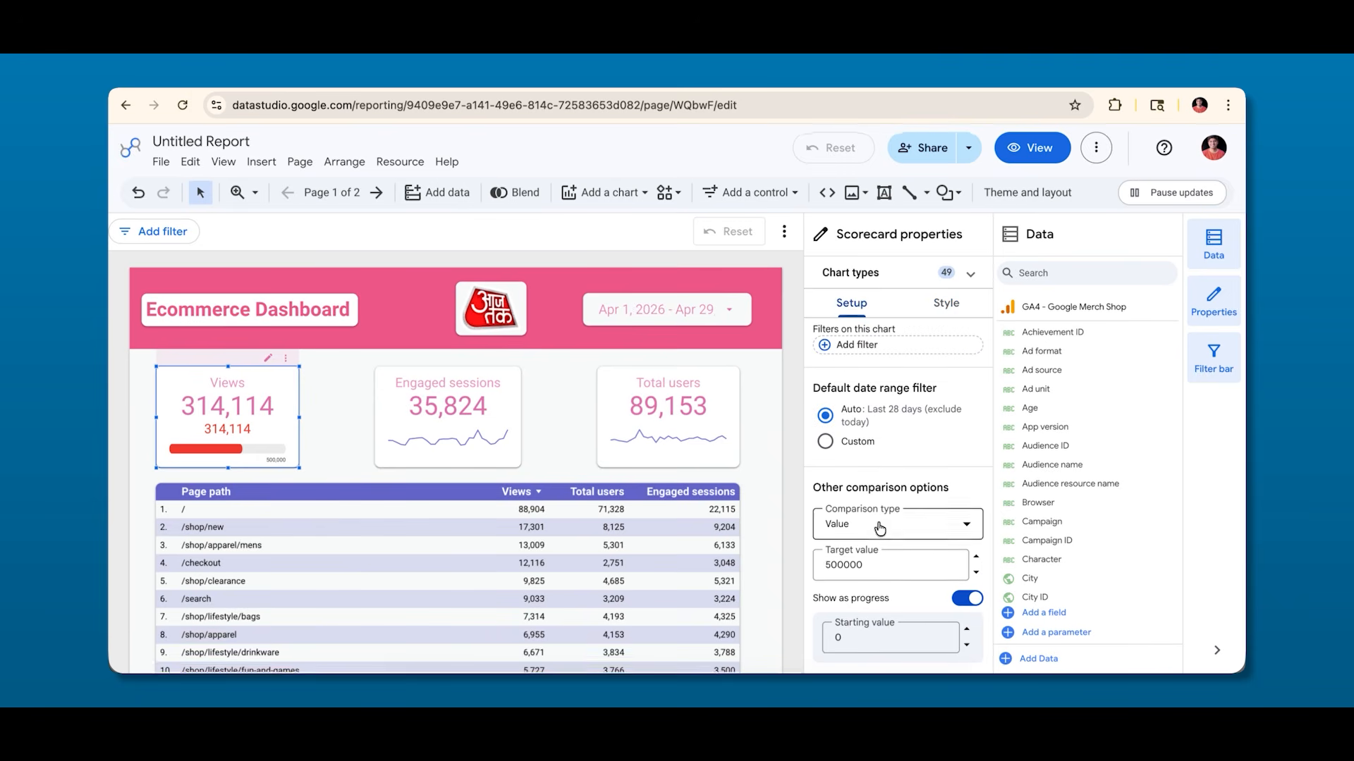
drag(829, 571, 825, 570)
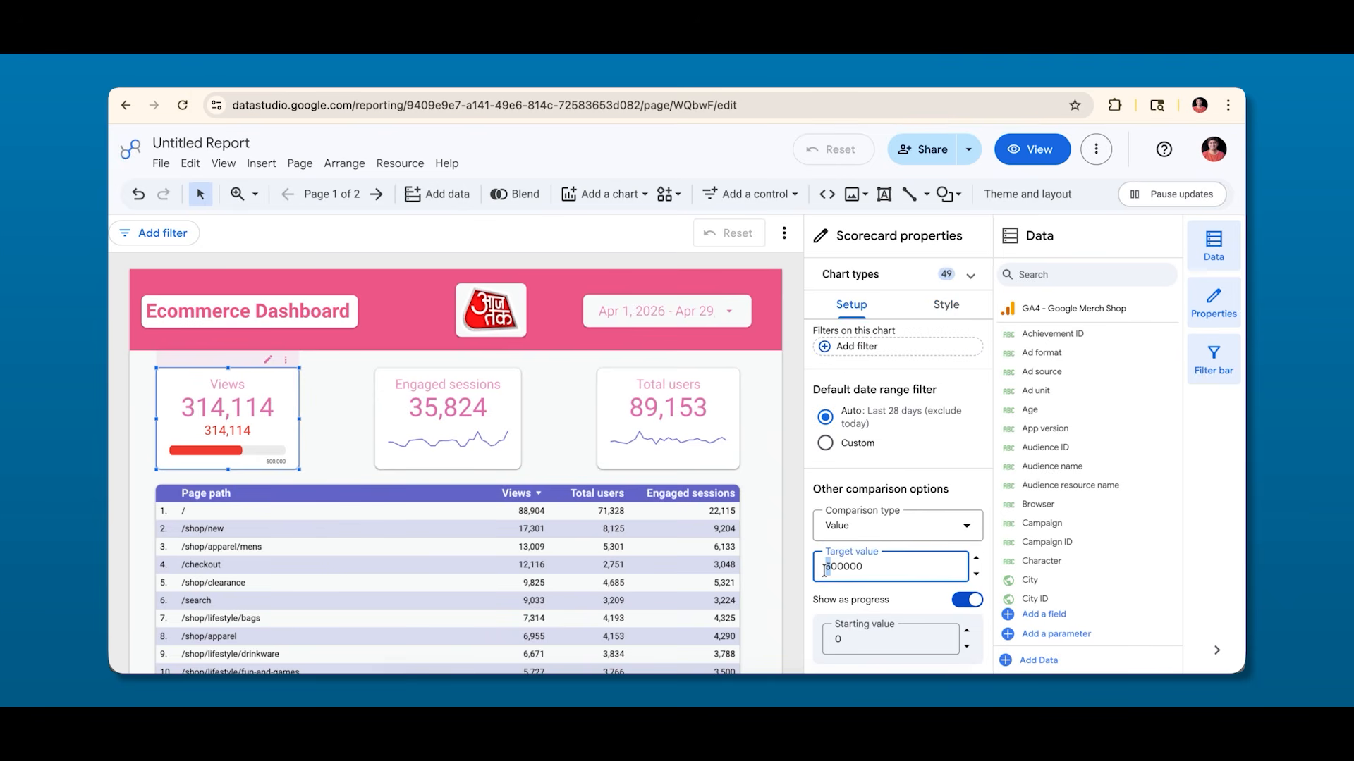
key(Return)
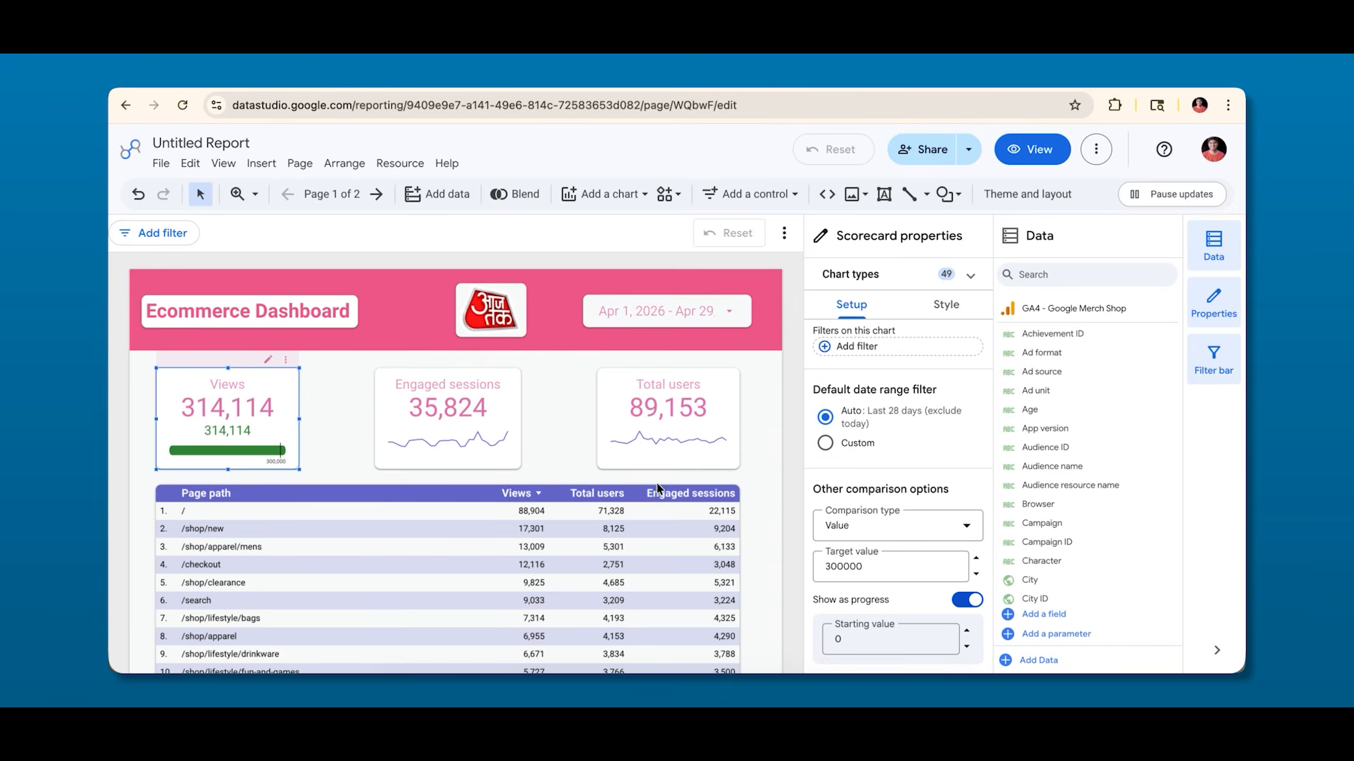
click(830, 571)
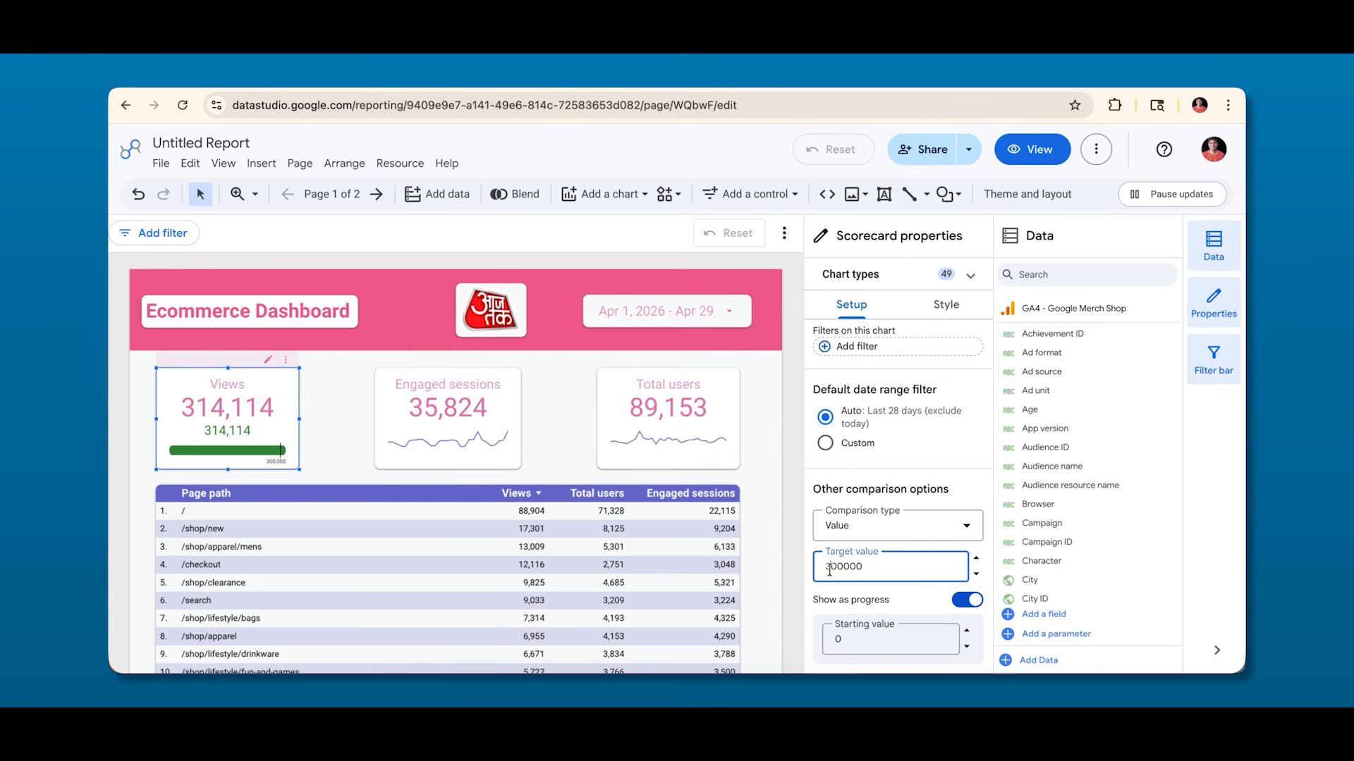
text(5)
key(Return)
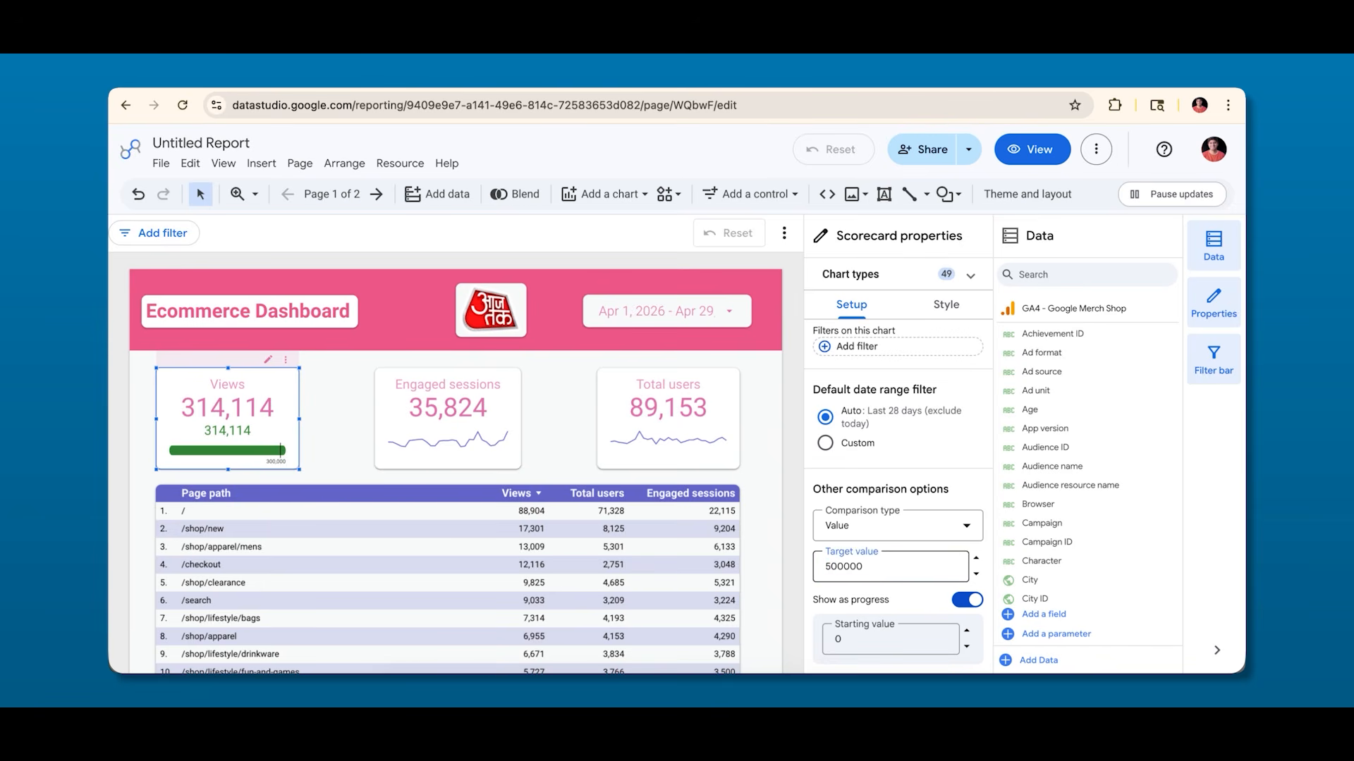
Set the Views scorecard's positive and negative change colors to the theme's dark purple.
scroll(881, 493, up, 3)
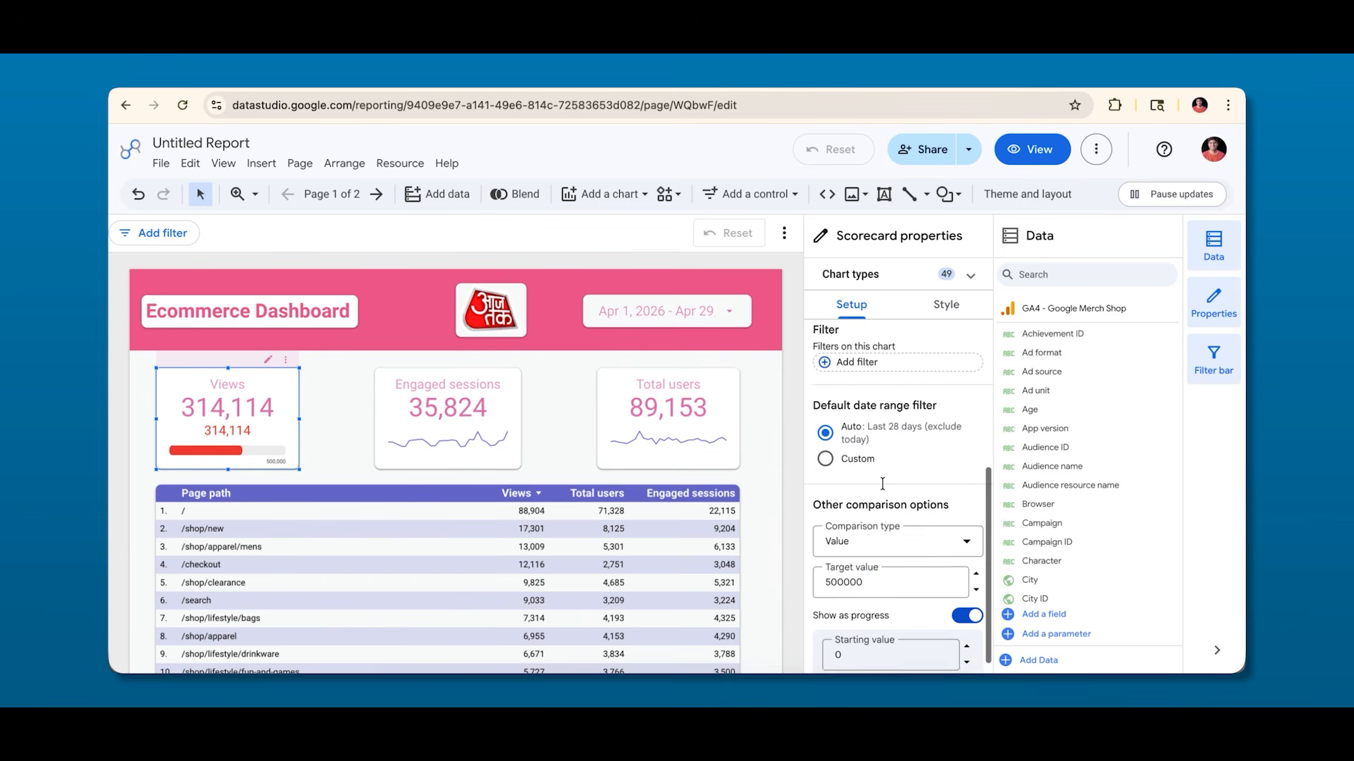
scroll(863, 458, up, 3)
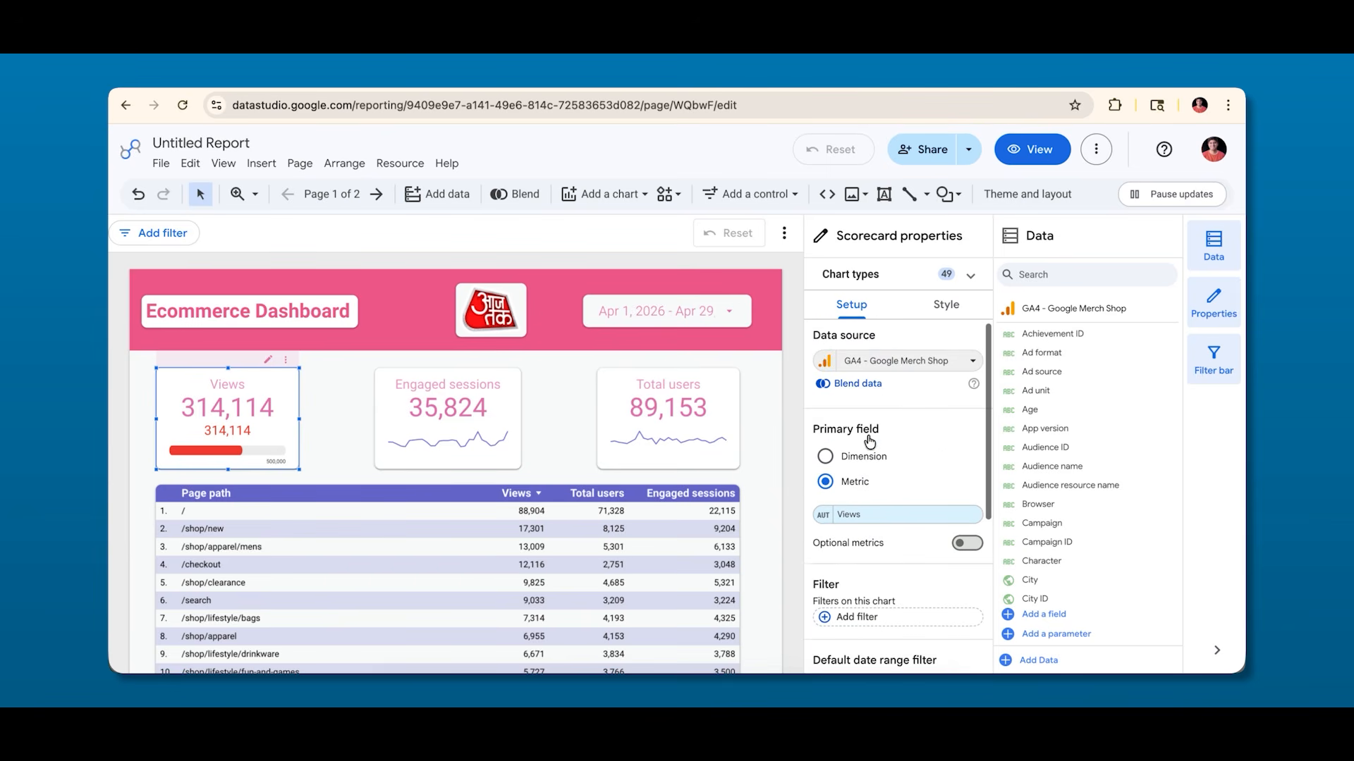
click(940, 308)
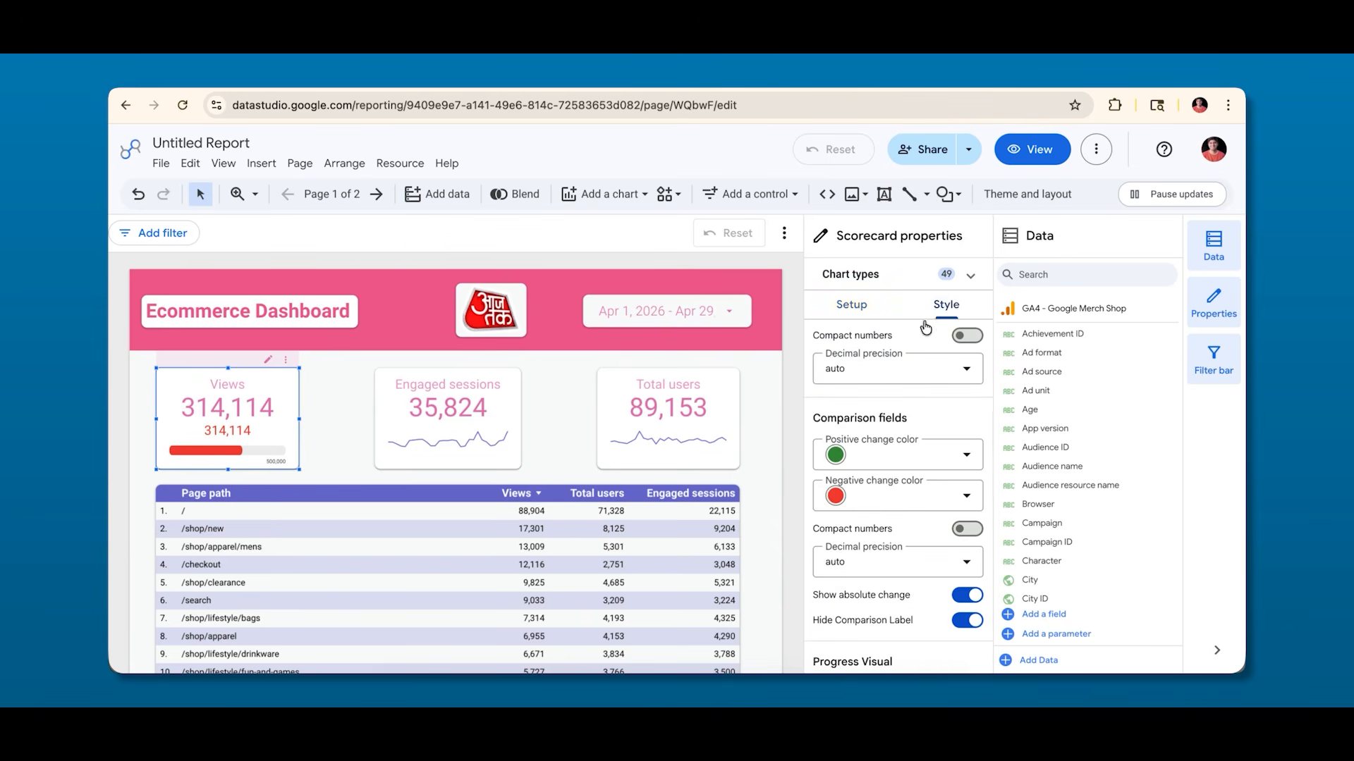
click(866, 467)
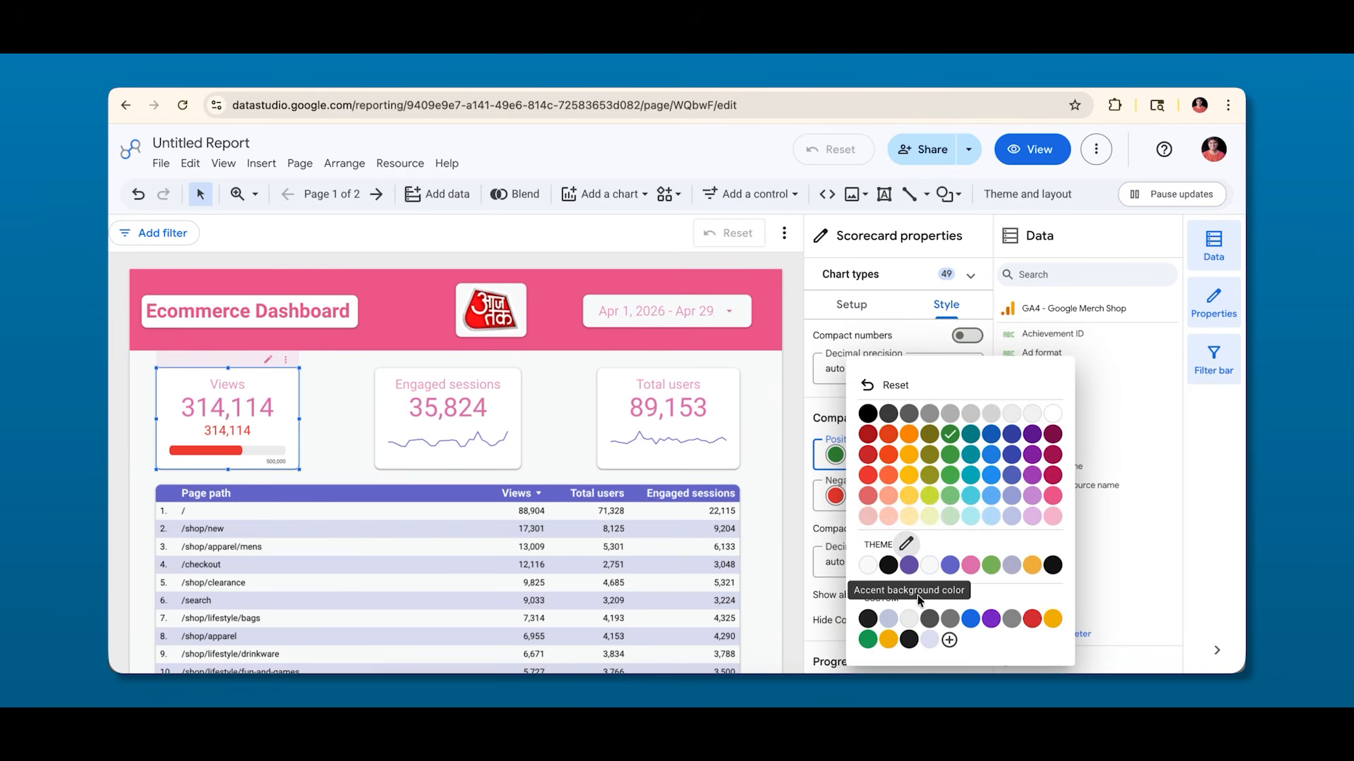
click(910, 566)
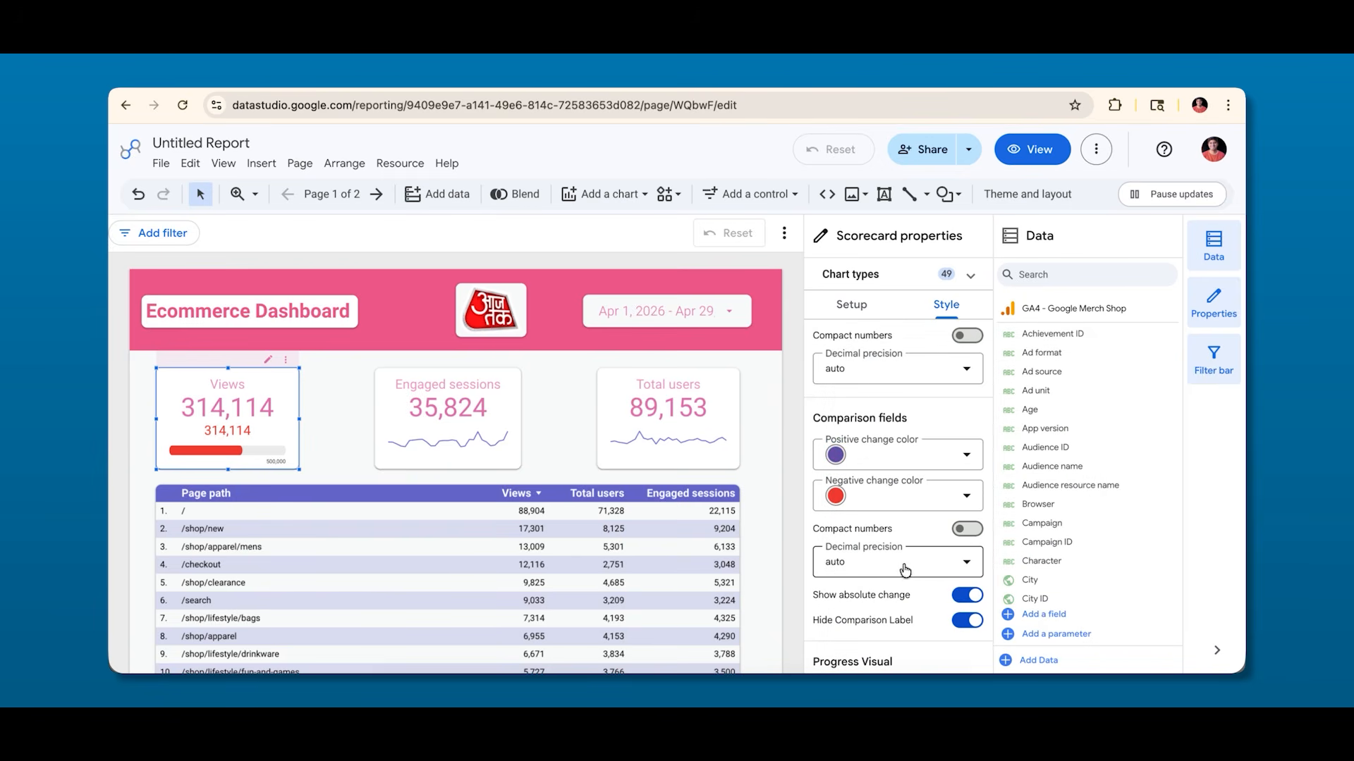
click(870, 497)
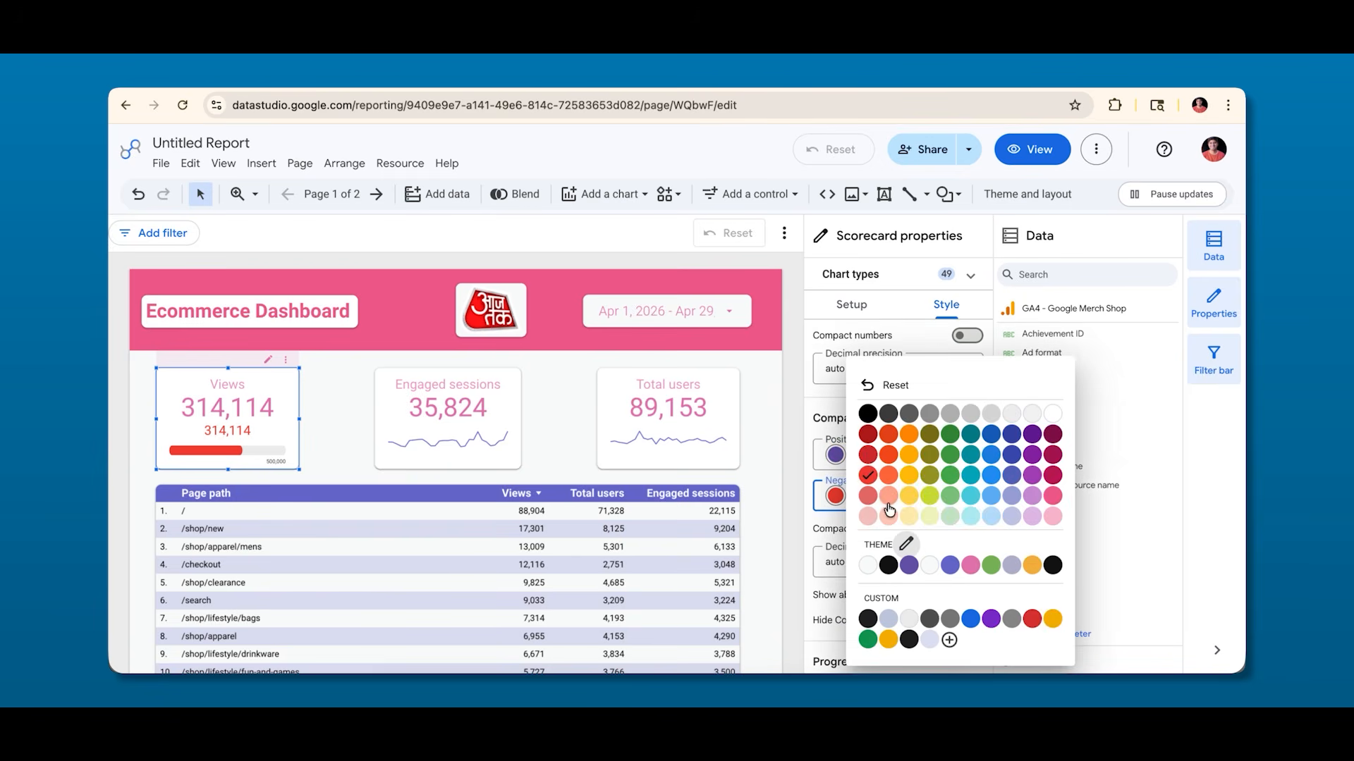
click(909, 564)
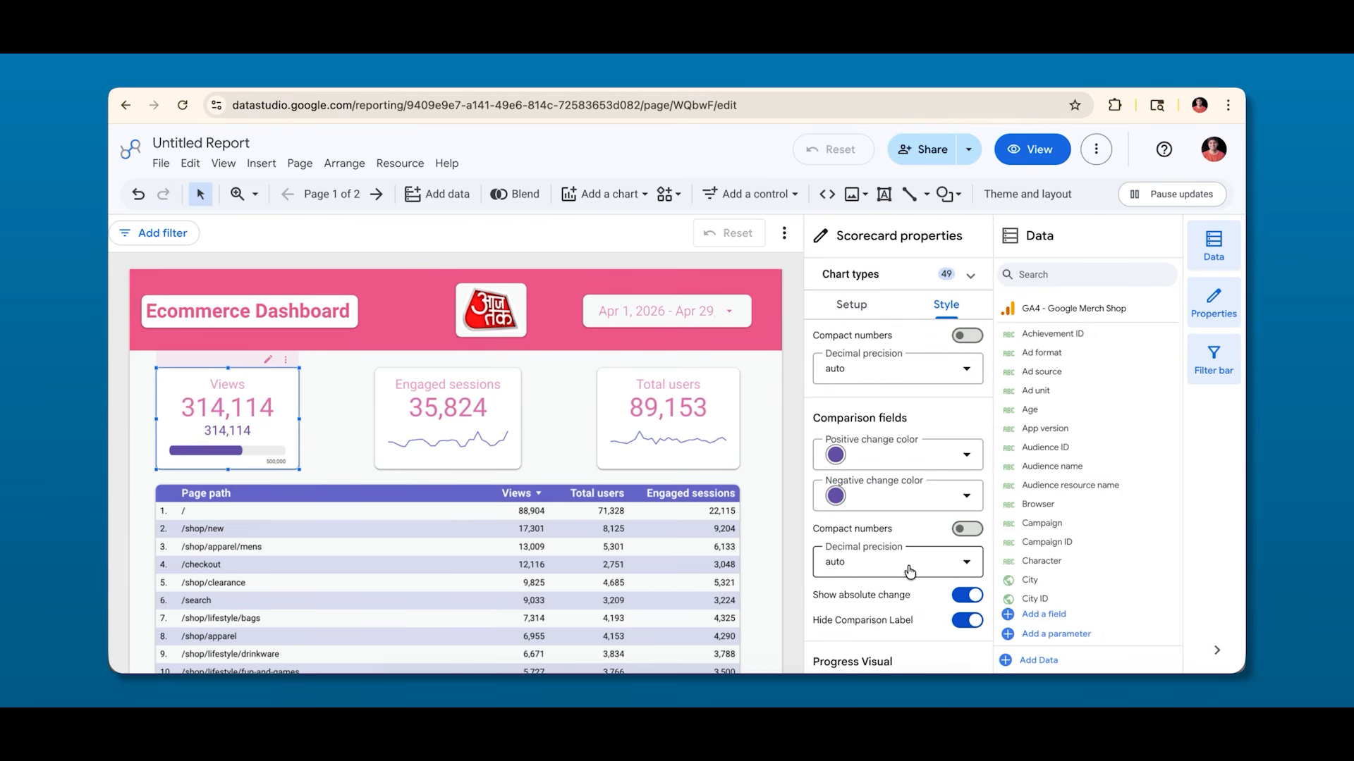
Set the Views scorecard's positive change color to dark green.
click(884, 496)
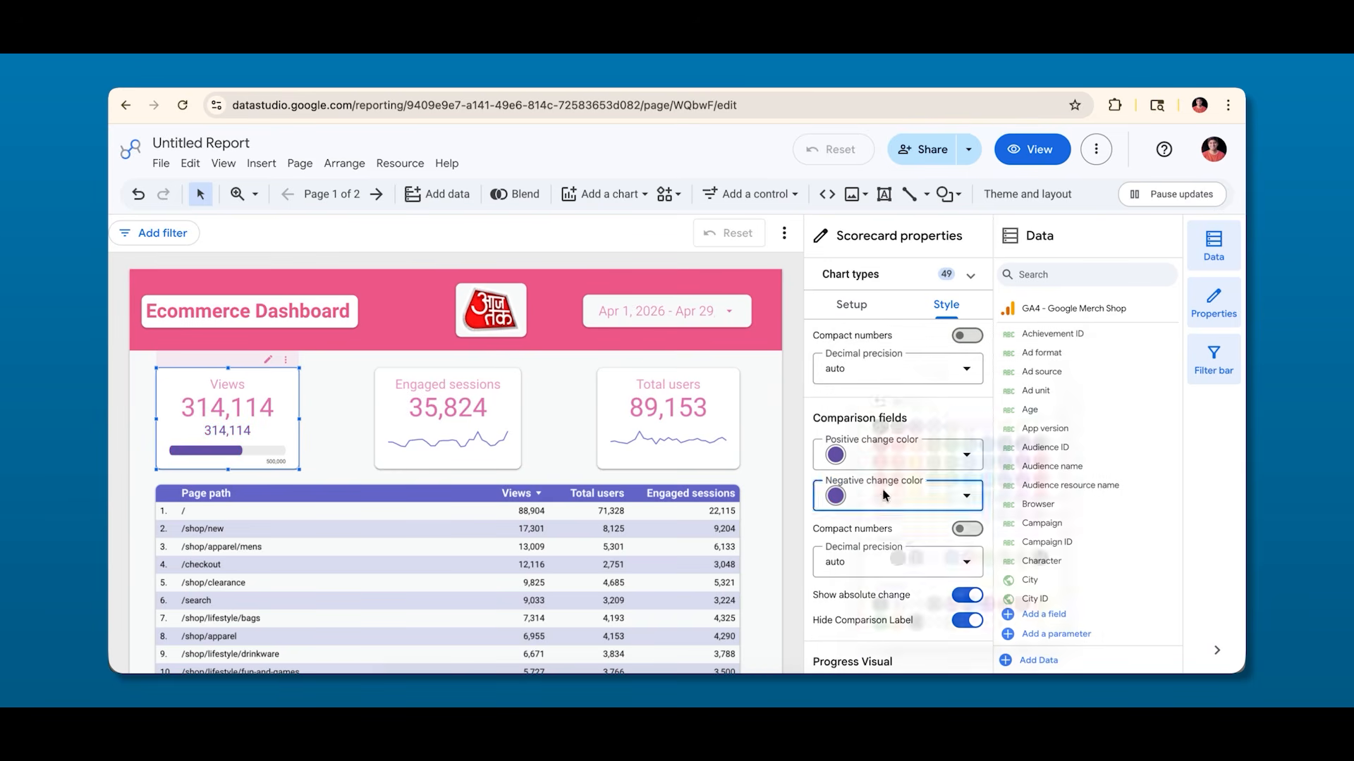
click(822, 524)
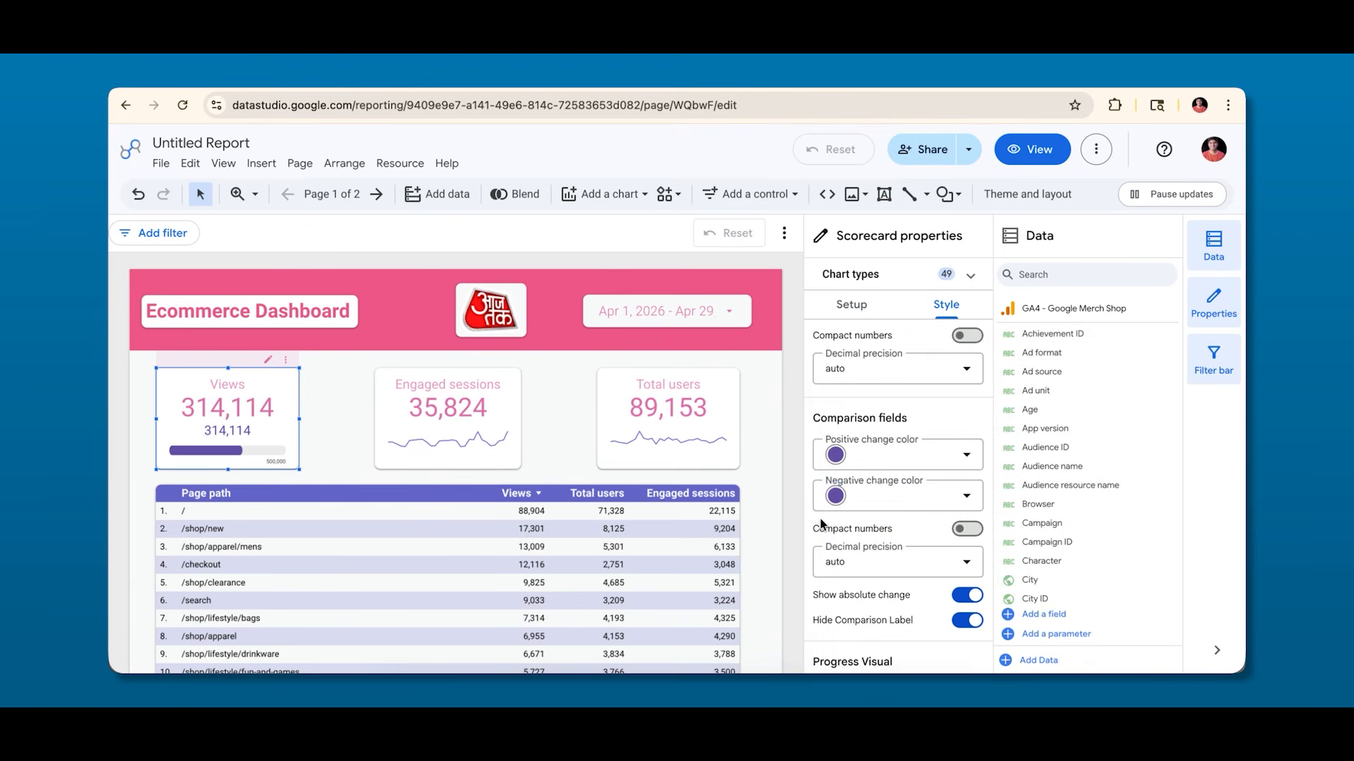
click(848, 455)
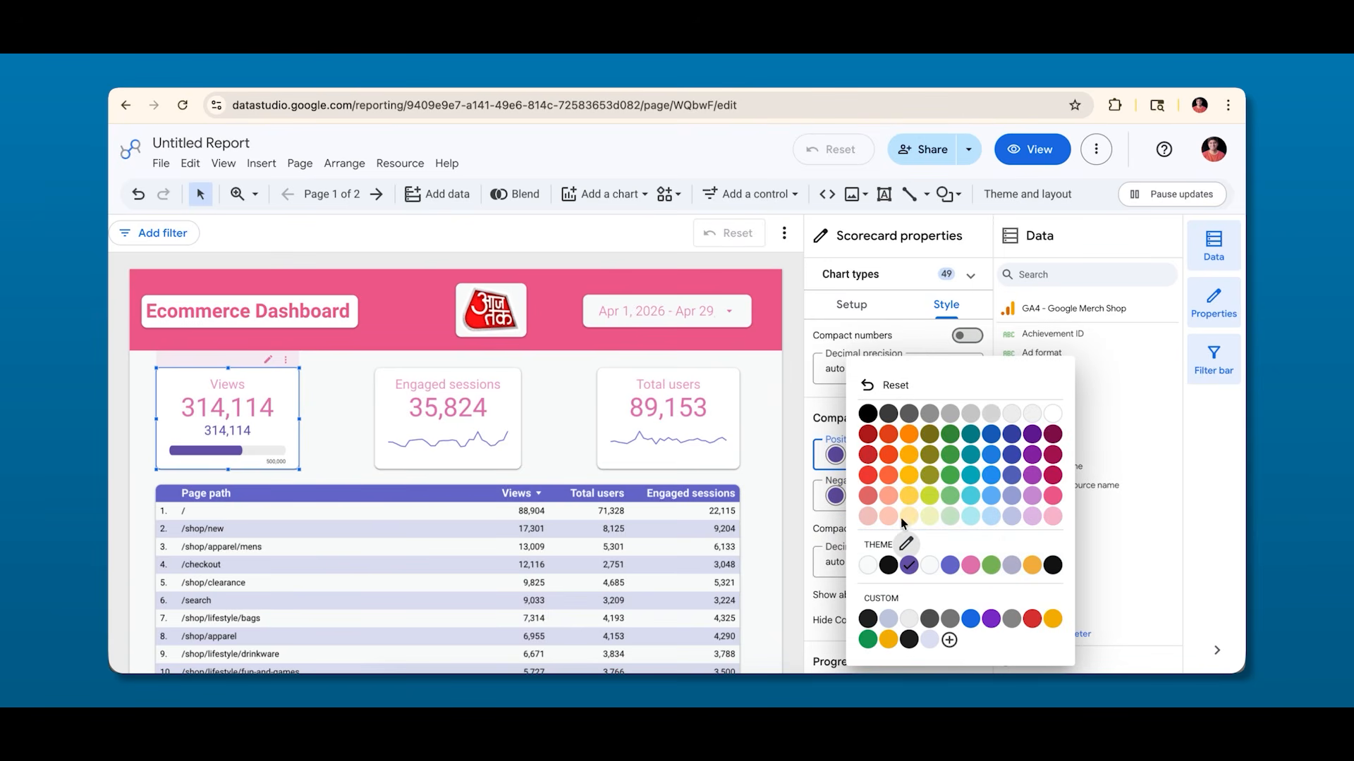
click(950, 436)
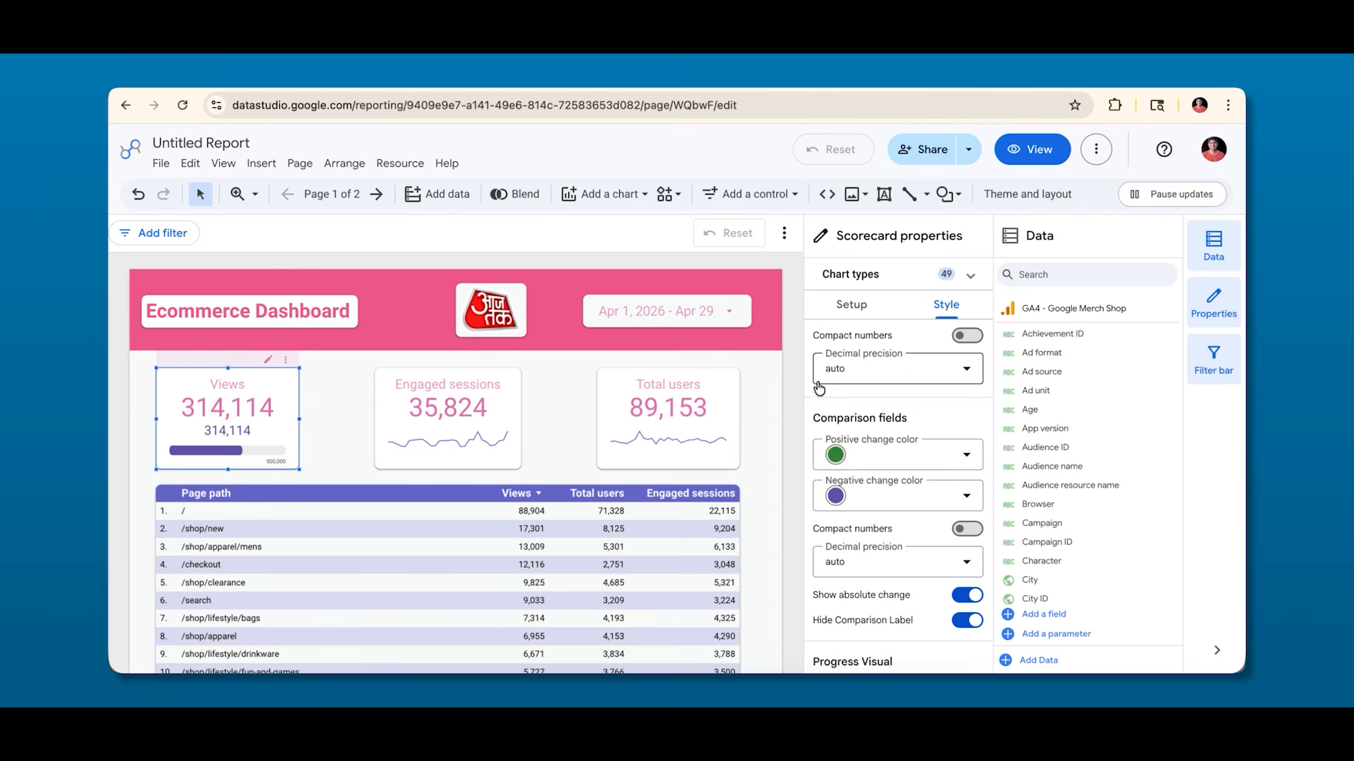
Set the font size of the Views scorecard's labels to 8px.
scroll(826, 469, up, 3)
scroll(828, 469, down, 10)
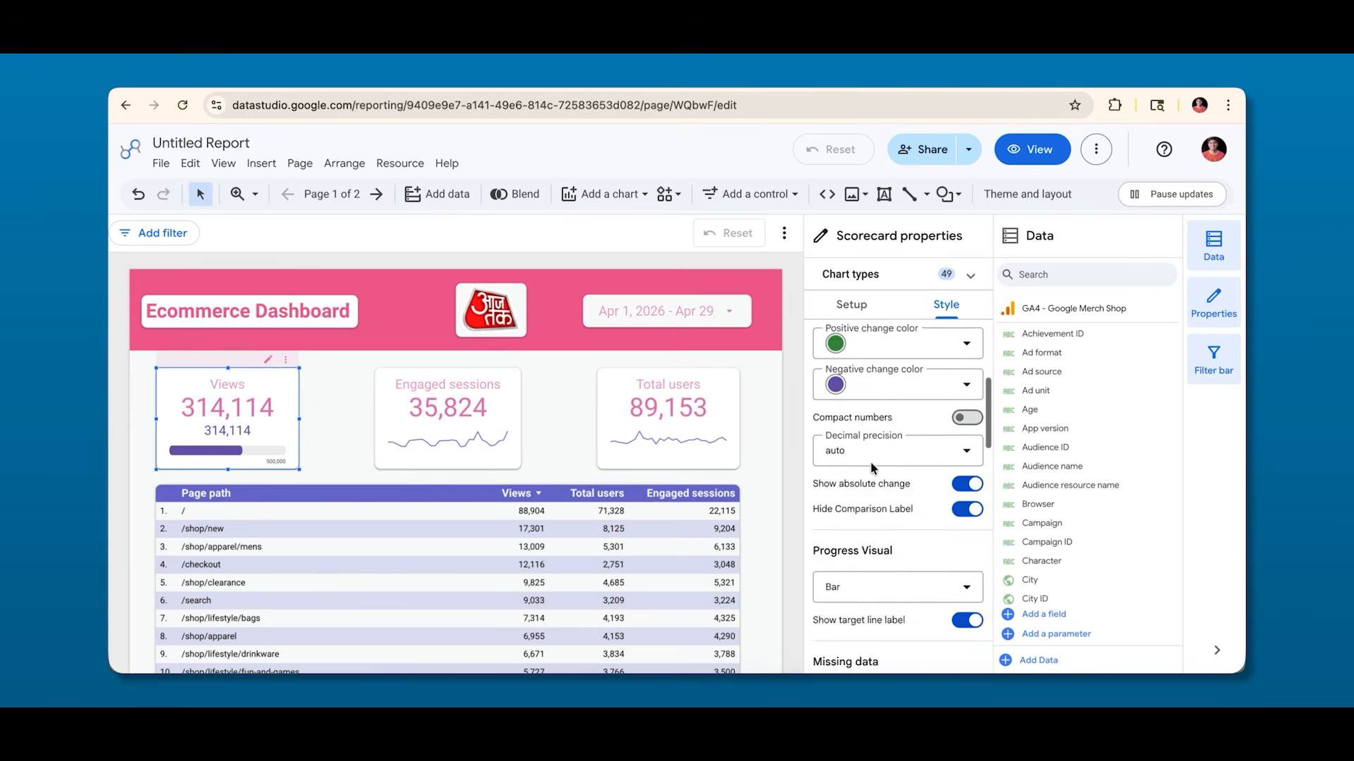
click(873, 470)
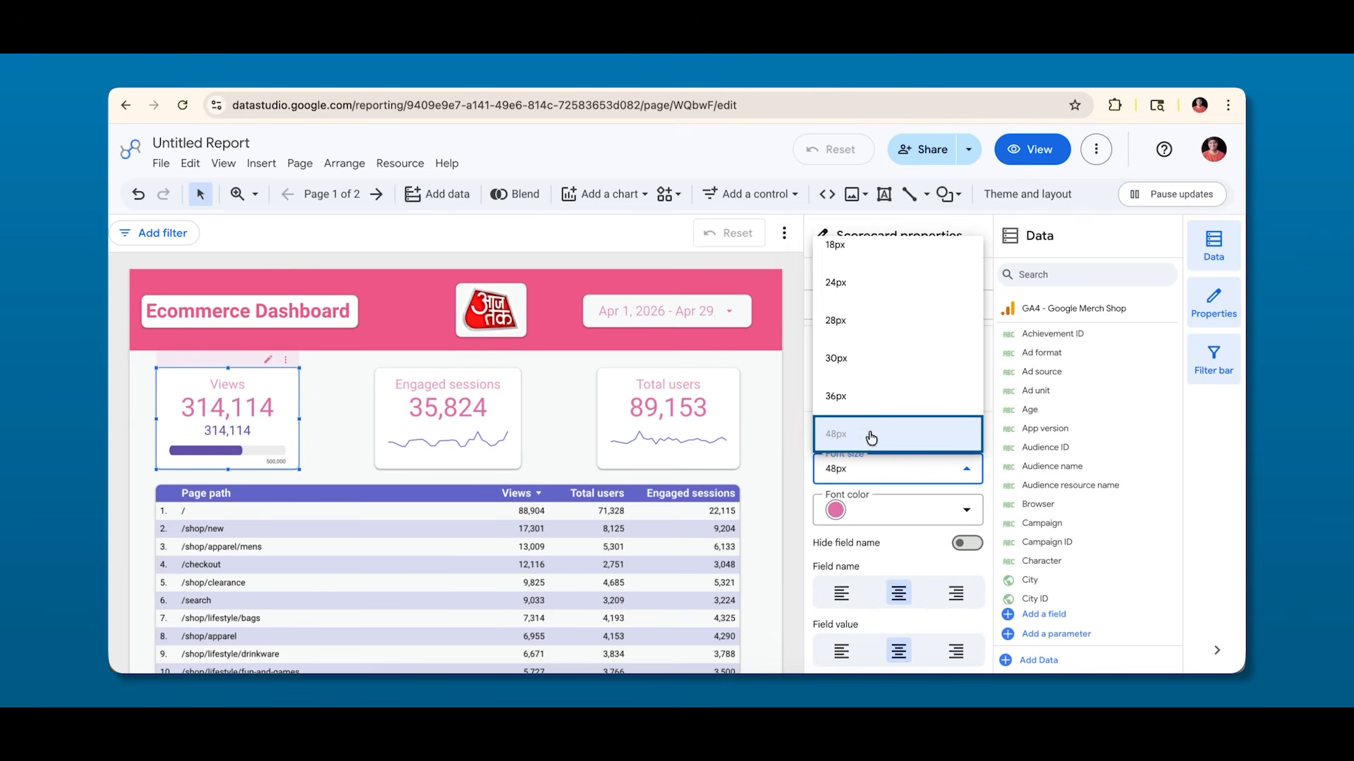
scroll(868, 332, up, 5)
click(858, 303)
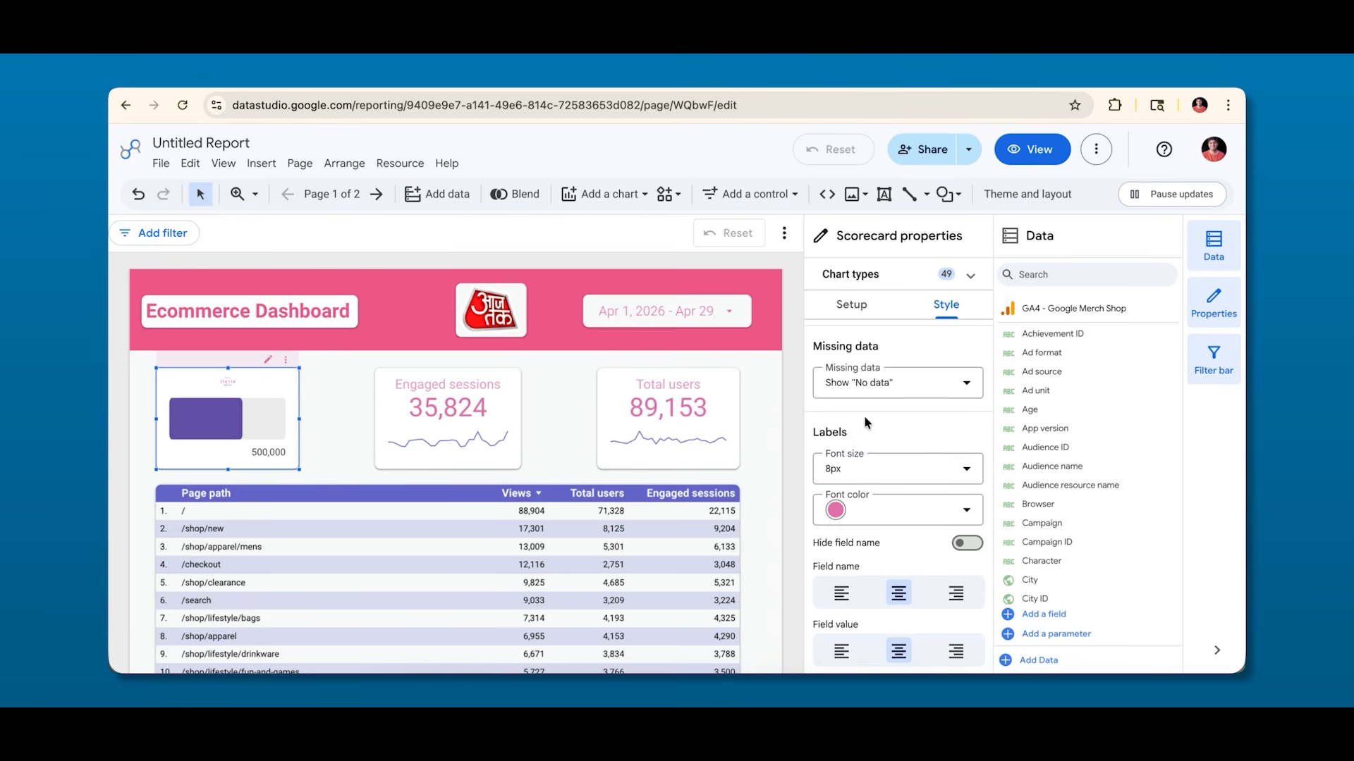
Try a 14px font size for the Views scorecard's labels and return it to 8px.
click(873, 470)
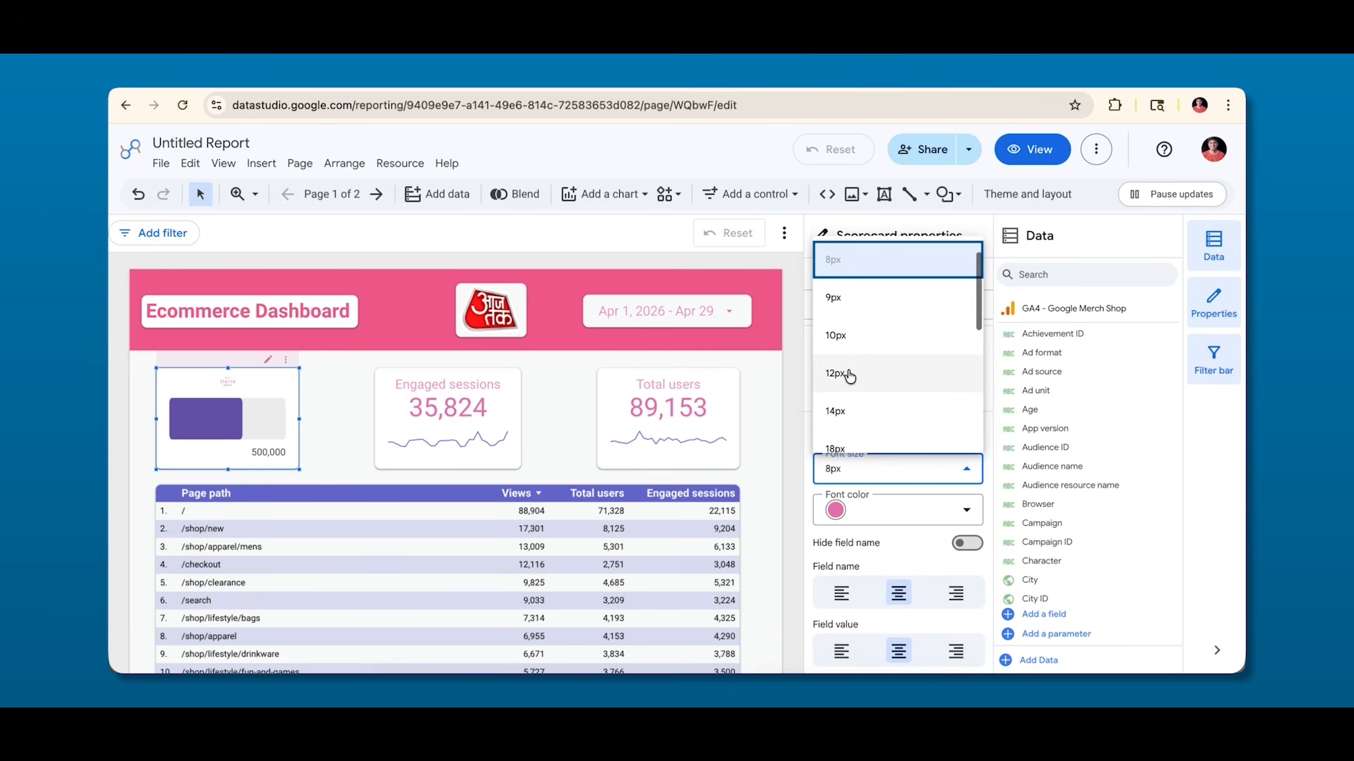
click(852, 414)
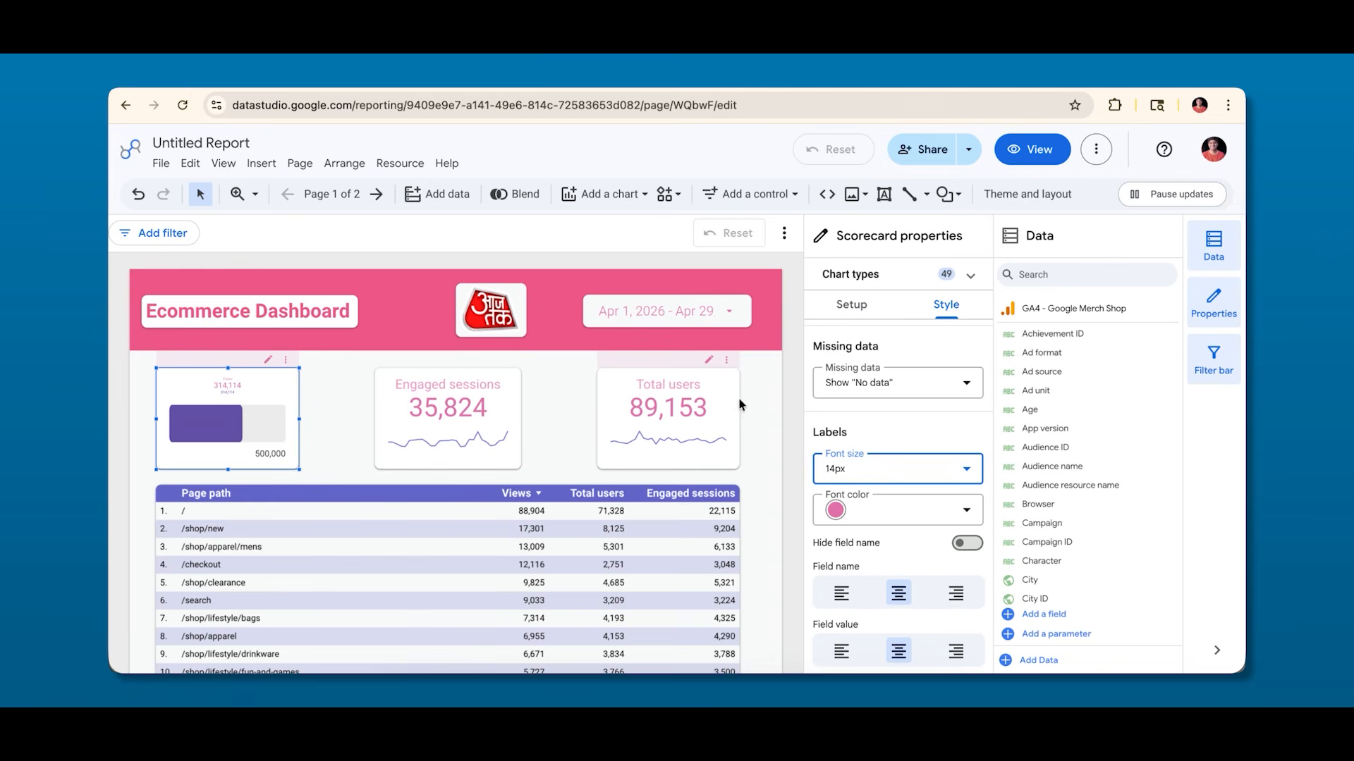
click(866, 470)
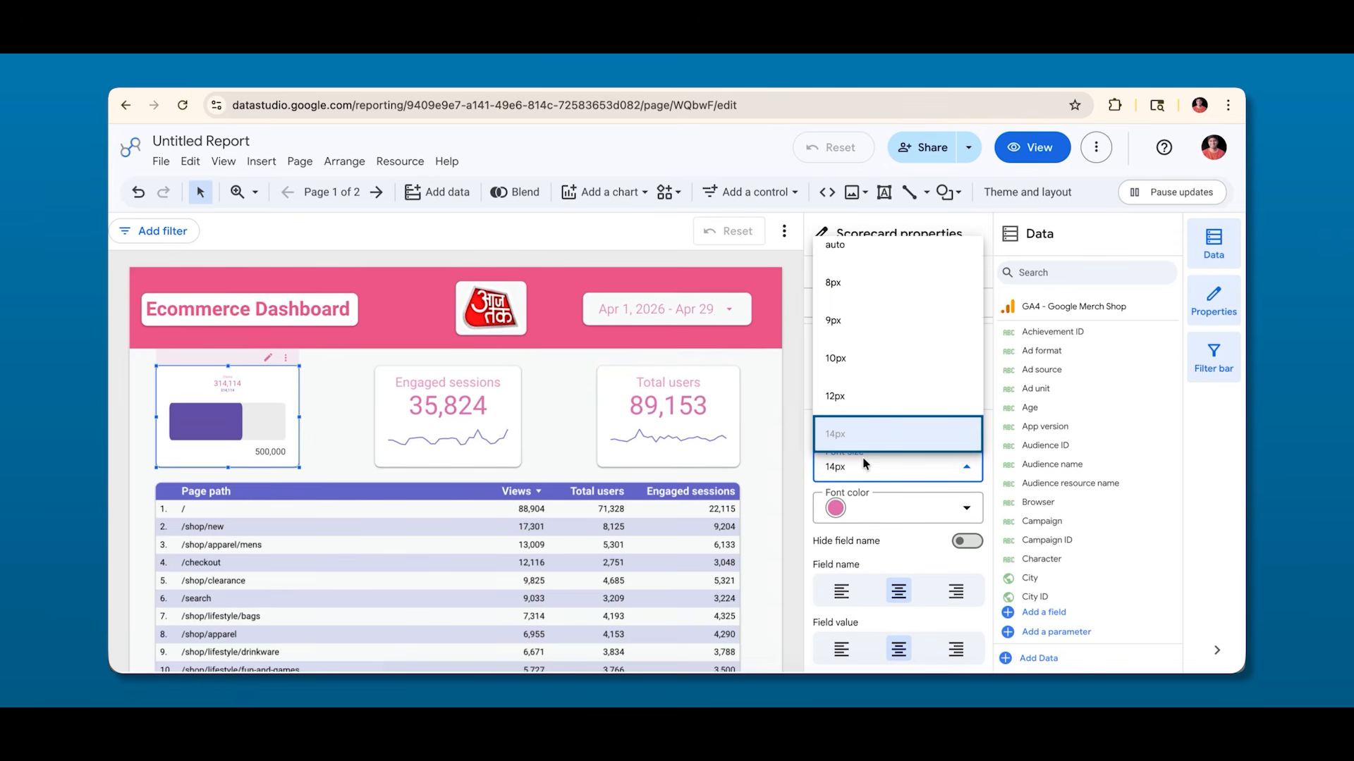
scroll(867, 427, down, 2)
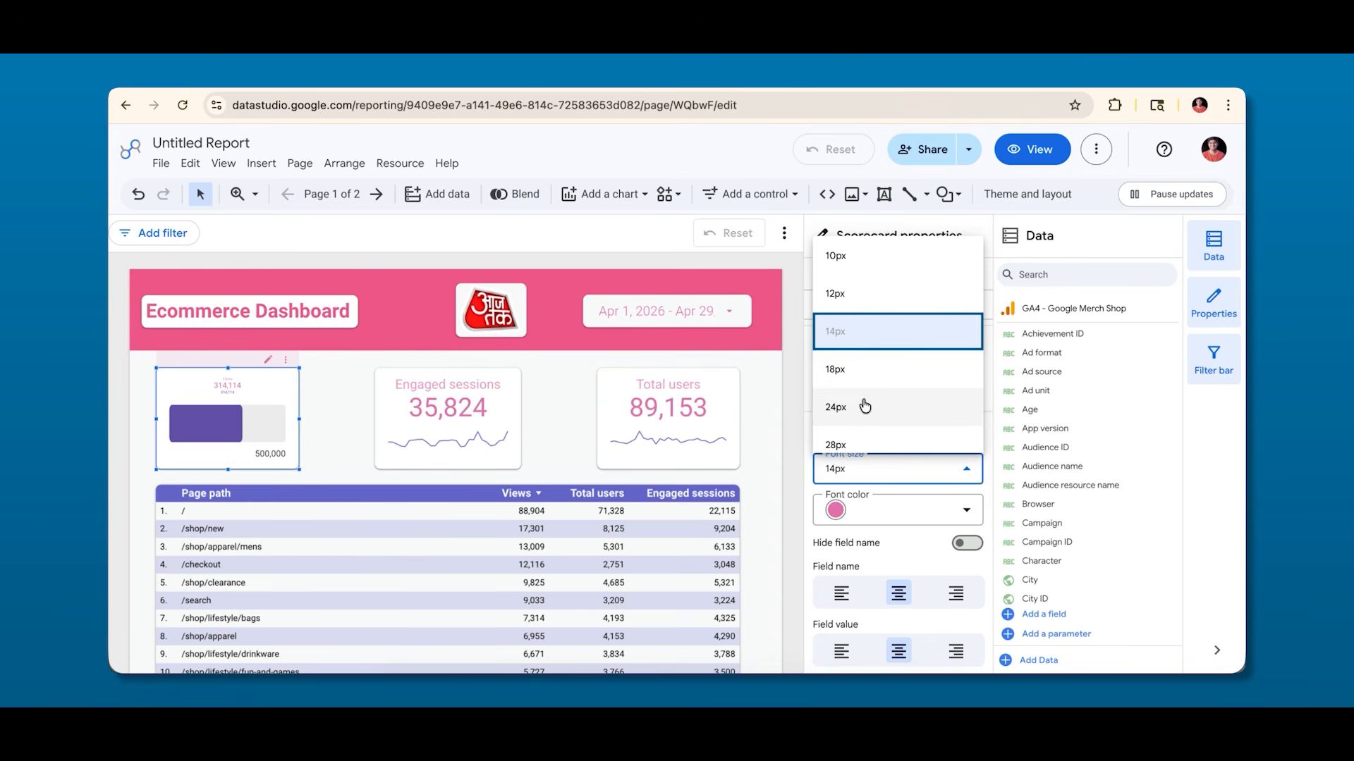
scroll(852, 370, up, 3)
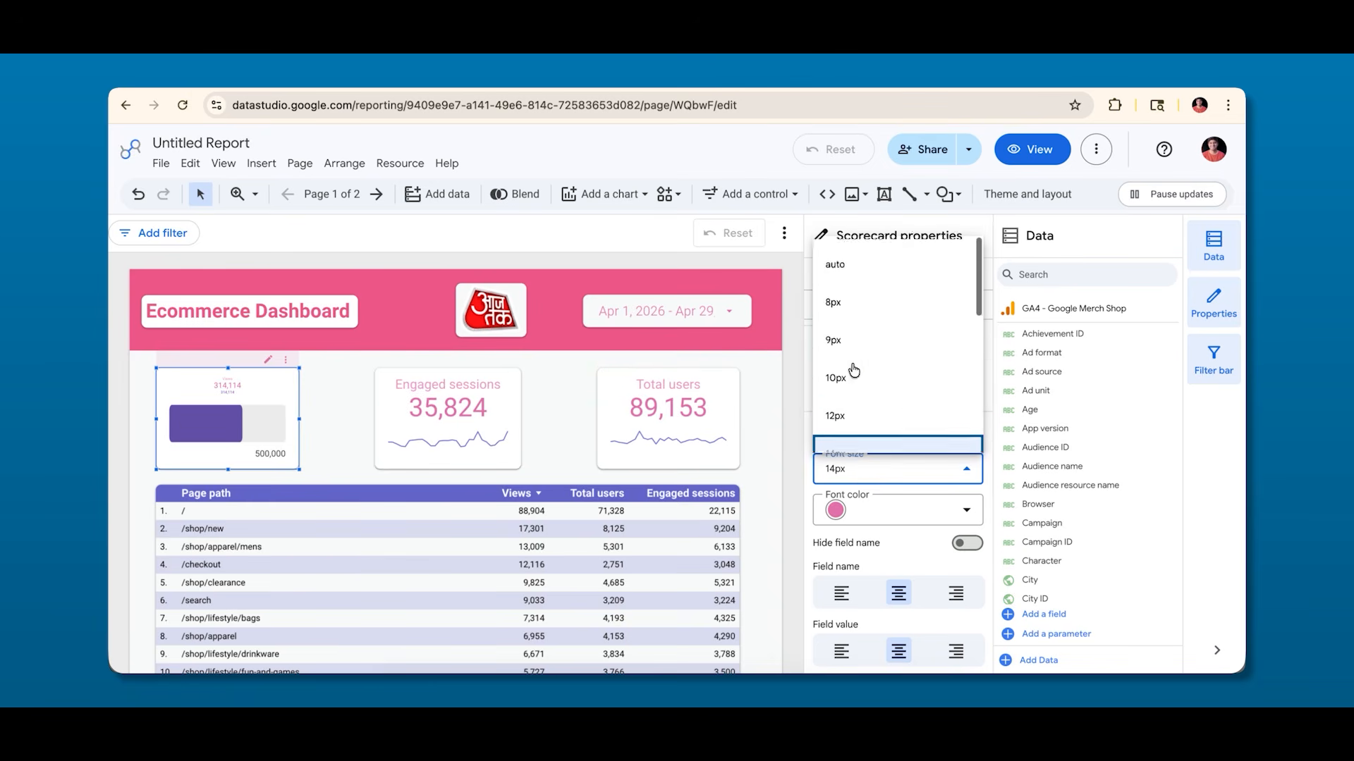
click(845, 301)
Set the Views scorecard's label font color to white and show its chart title, Total Page Views.
click(878, 509)
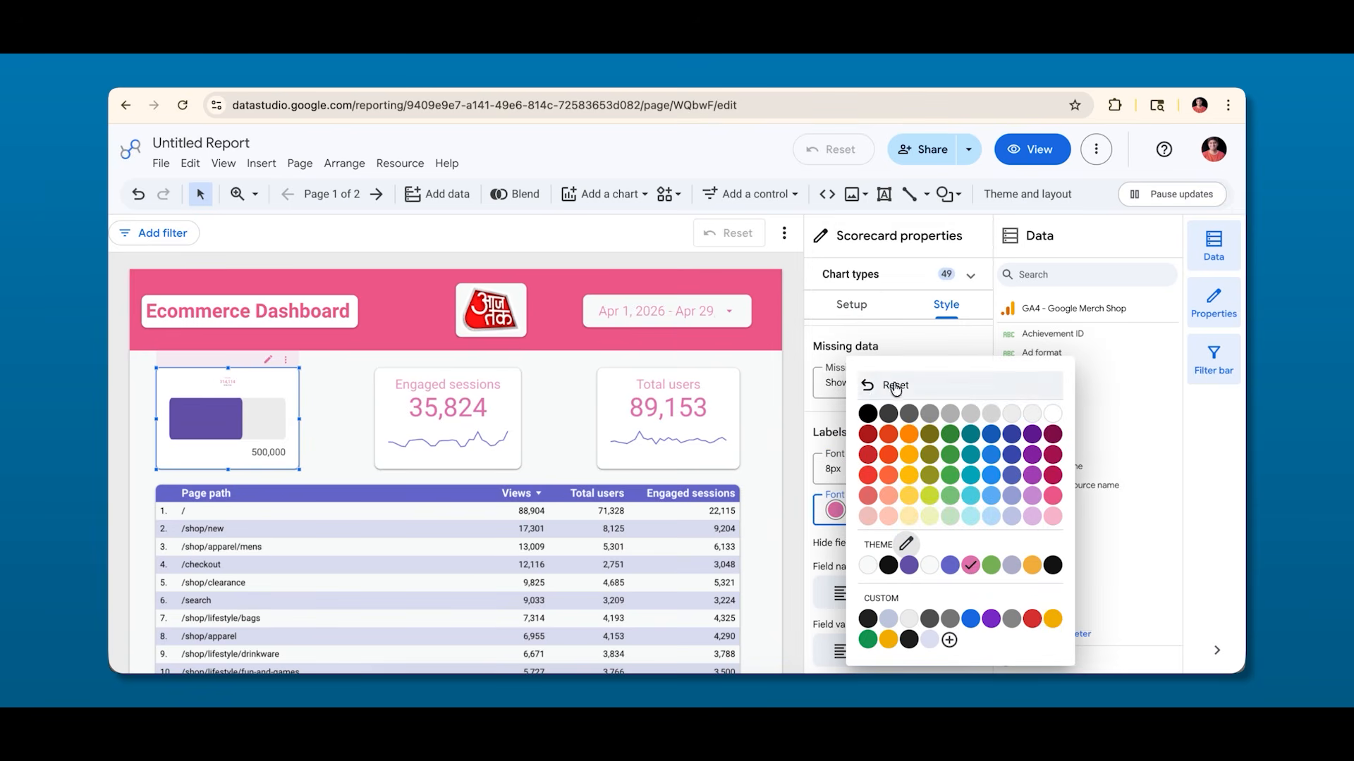
click(1052, 414)
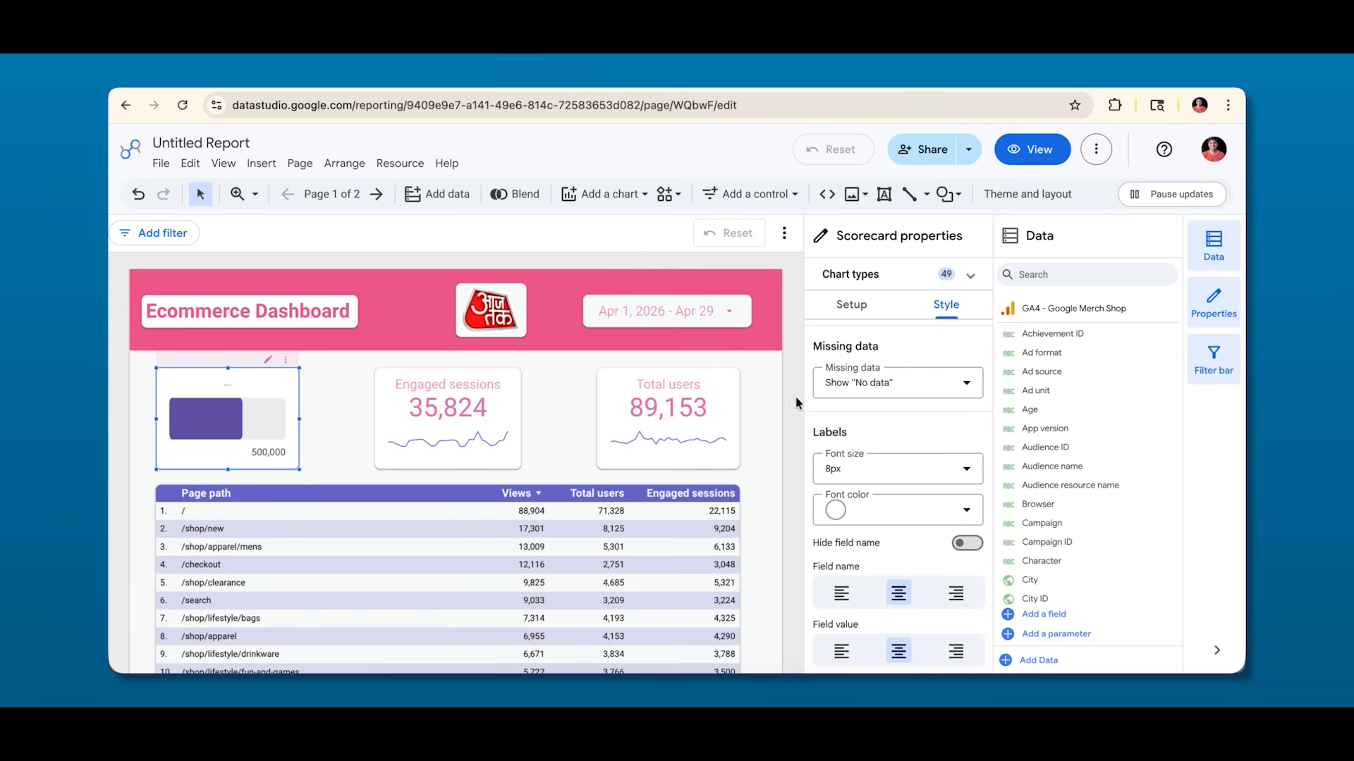
scroll(839, 403, up, 3)
scroll(839, 403, up, 5)
click(967, 363)
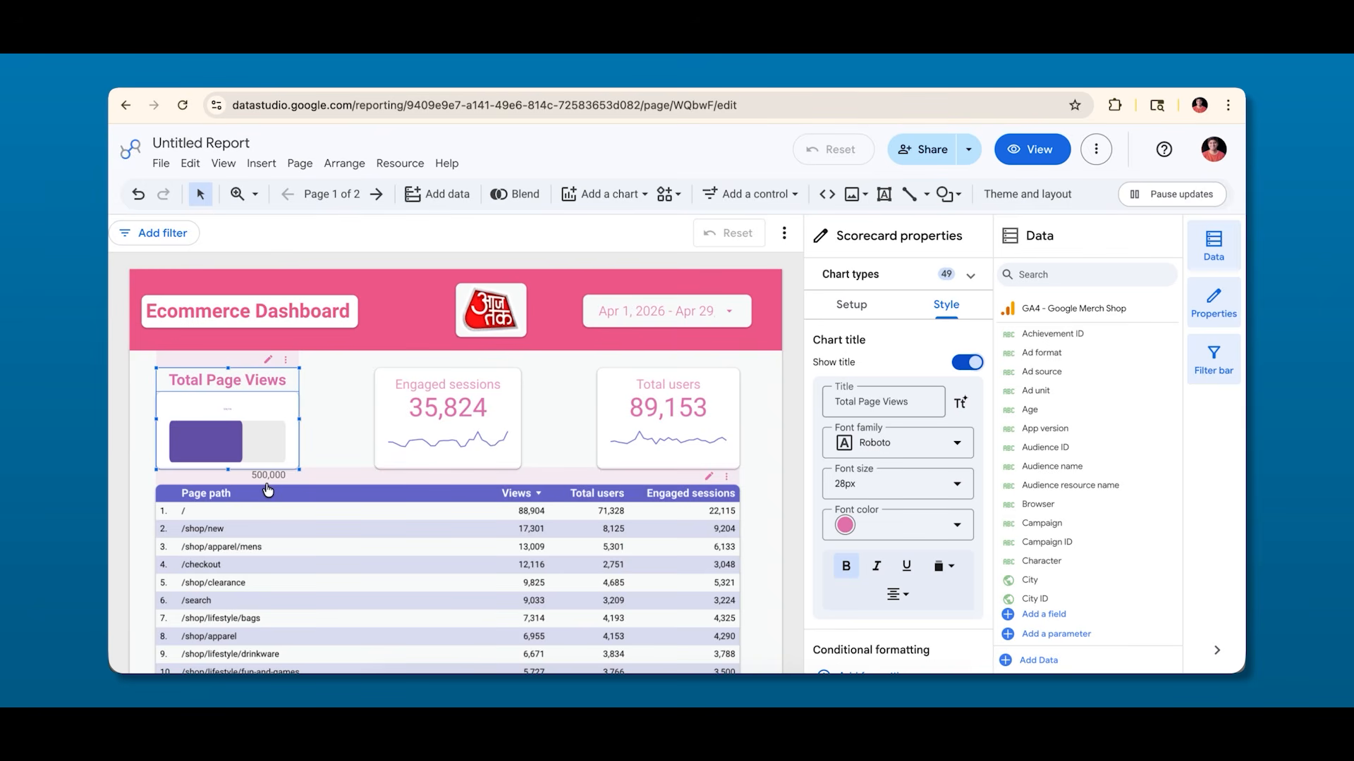
Widen the Total Page Views scorecard toward the Engaged sessions card and look through its remaining style settings.
drag(300, 420, 353, 430)
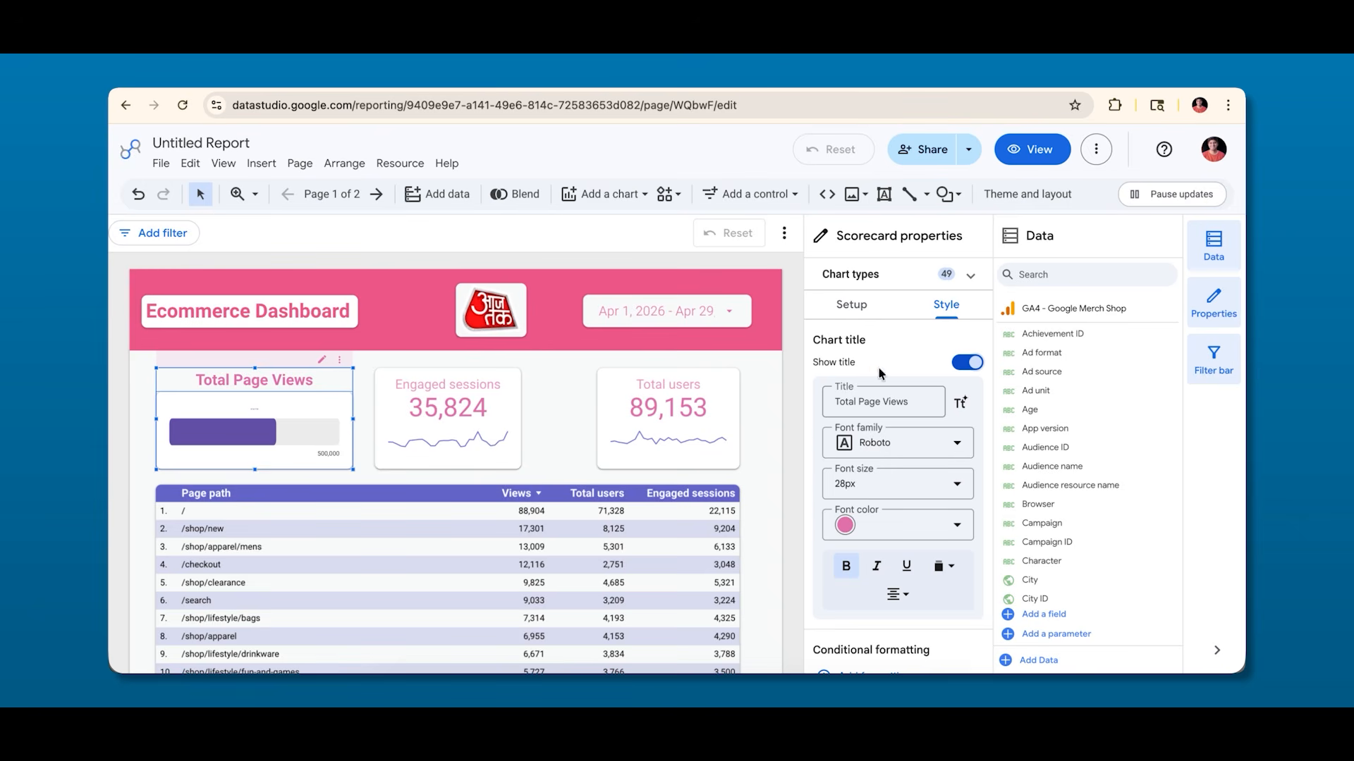
scroll(877, 370, down, 5)
scroll(873, 412, down, 2)
scroll(863, 494, down, 4)
scroll(864, 497, down, 6)
scroll(863, 496, down, 5)
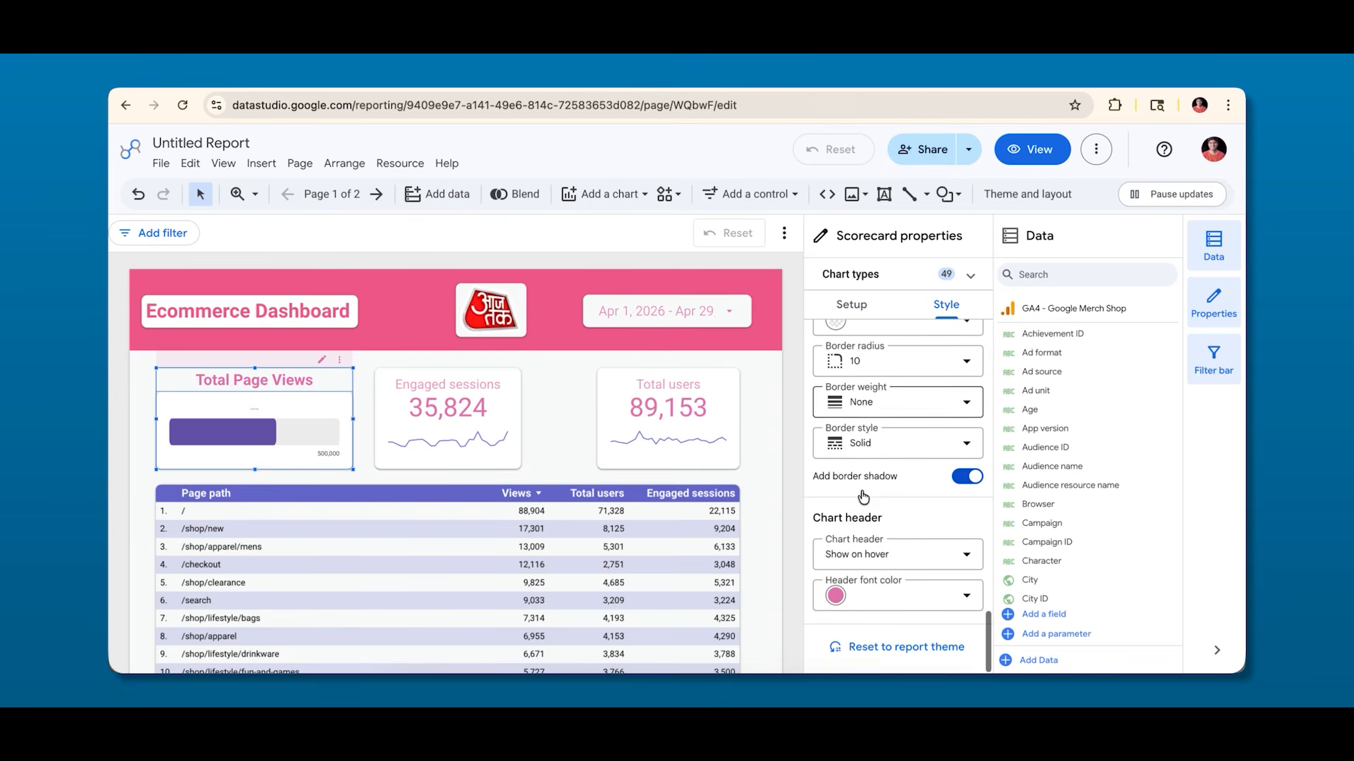
scroll(835, 468, up, 8)
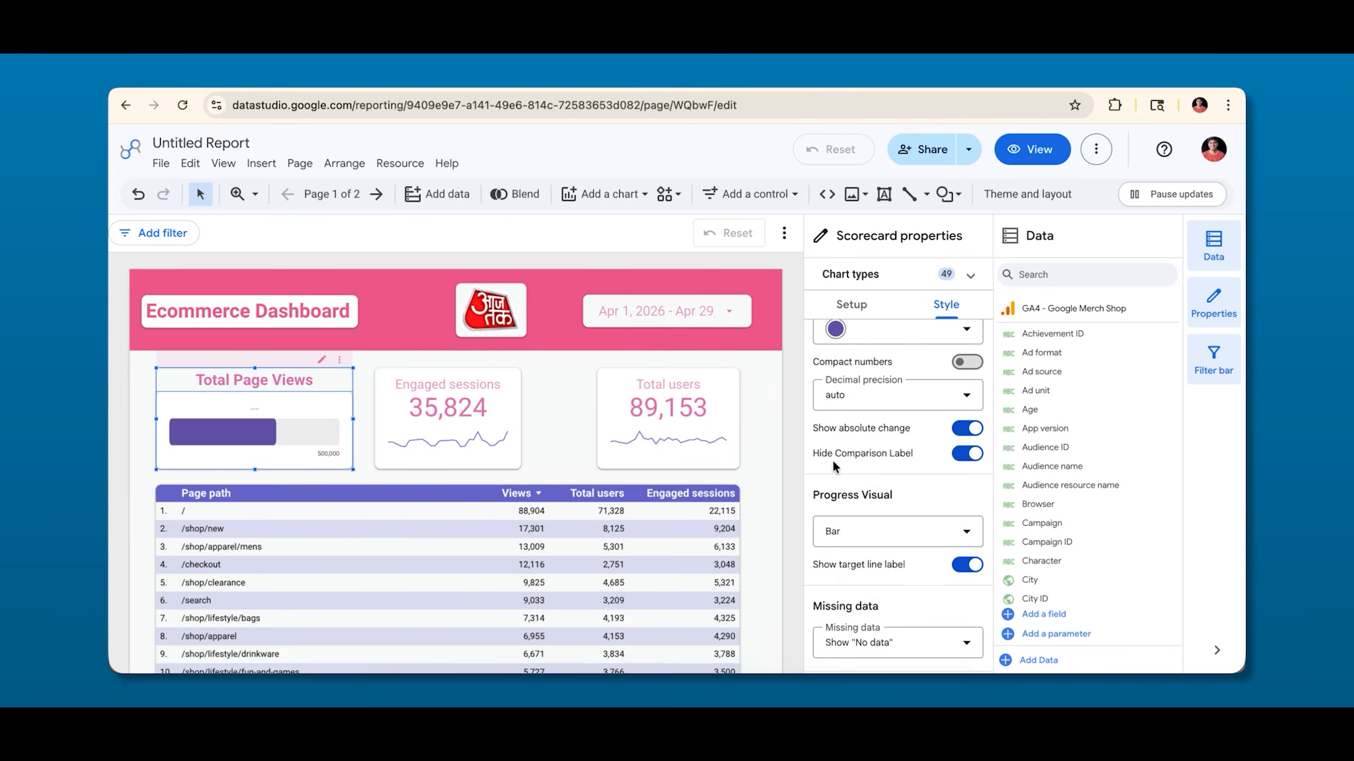